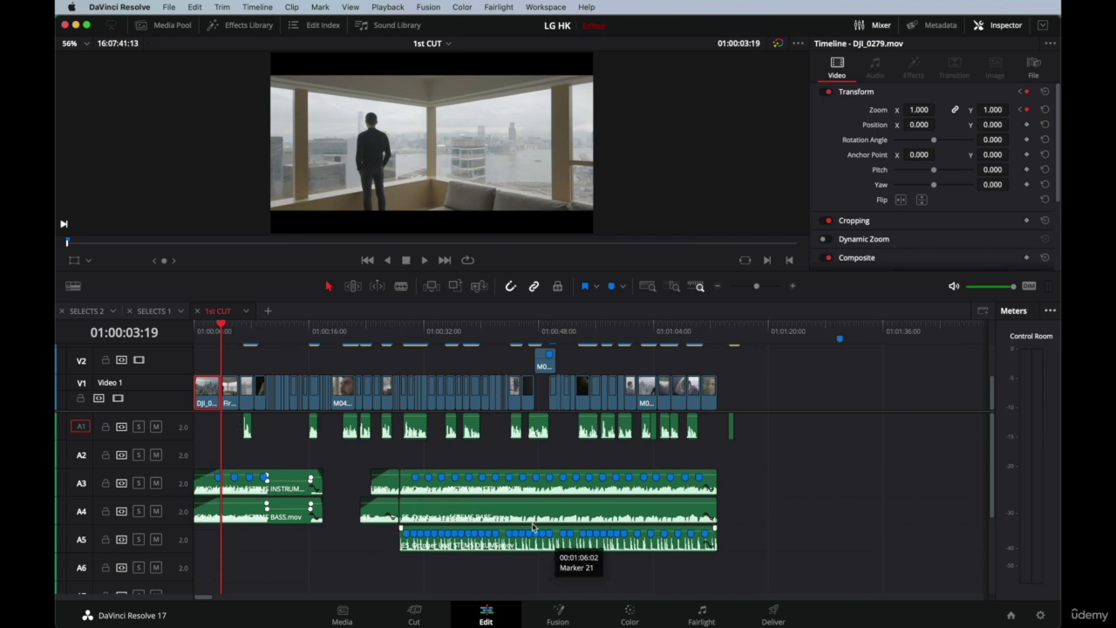
Move all the music clips on tracks A3 to A5 down to tracks A8 to A10 and disable them.
scroll(746, 466, "down", 3)
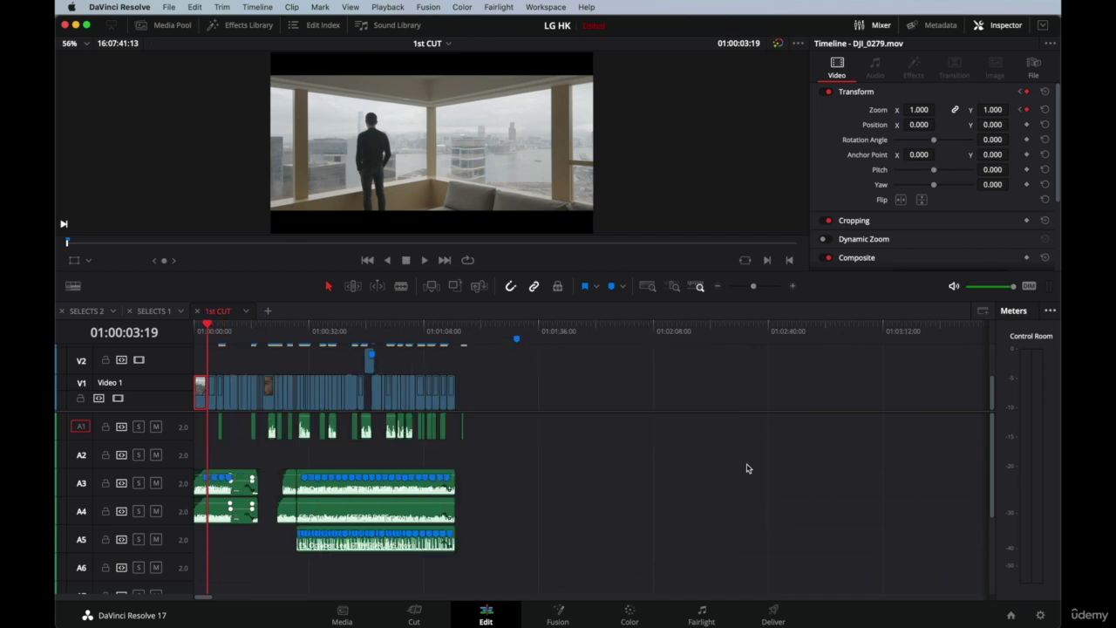
left_click(251, 333)
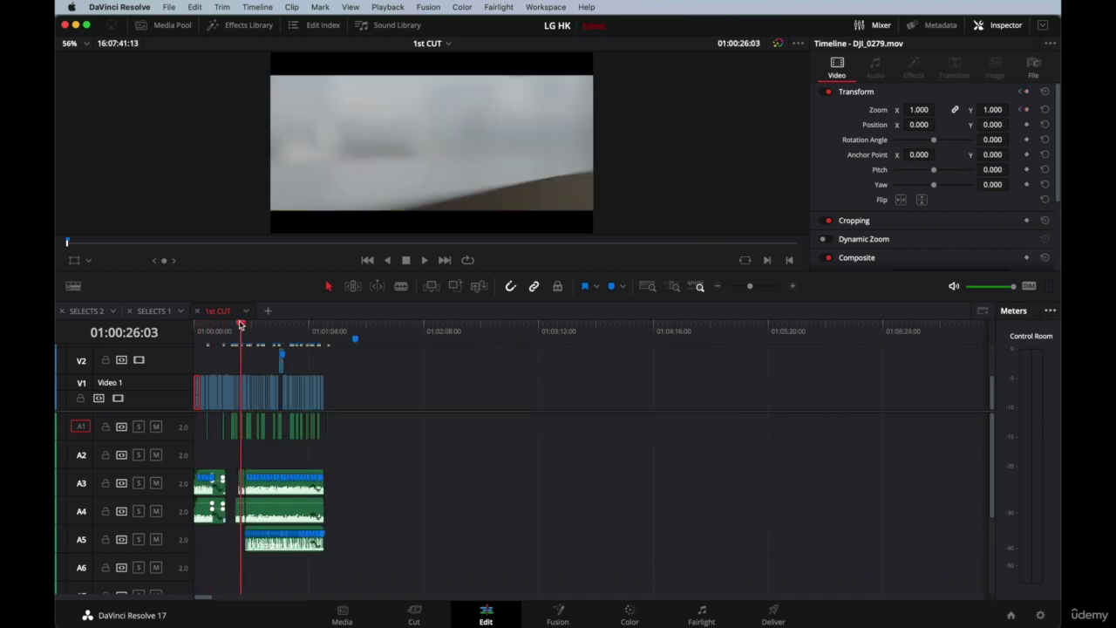
scroll(242, 327, "up", 3)
scroll(425, 455, "down", 1)
scroll(425, 456, "up", 1)
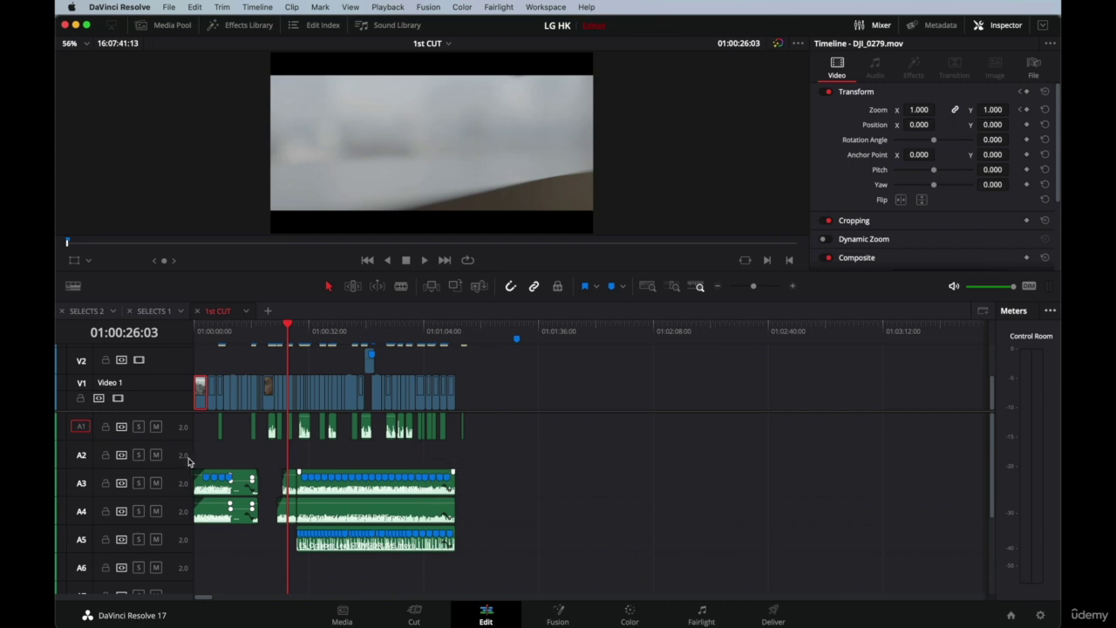
left_click_drag(511, 533, 207, 573)
scroll(214, 493, "down", 4)
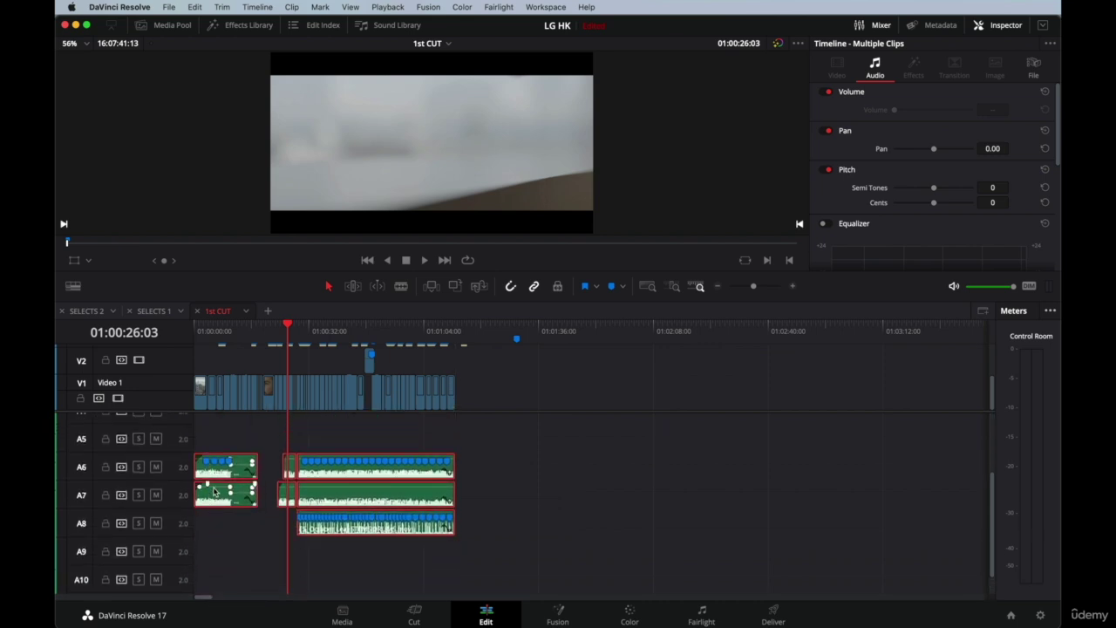
left_click_drag(216, 491, 208, 543)
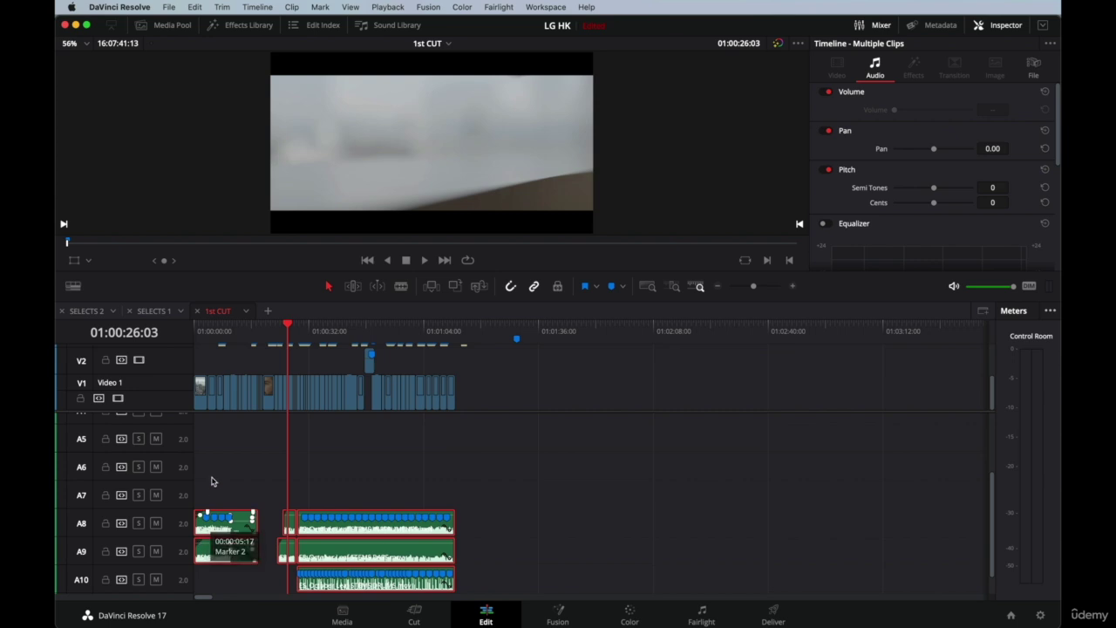
key("d")
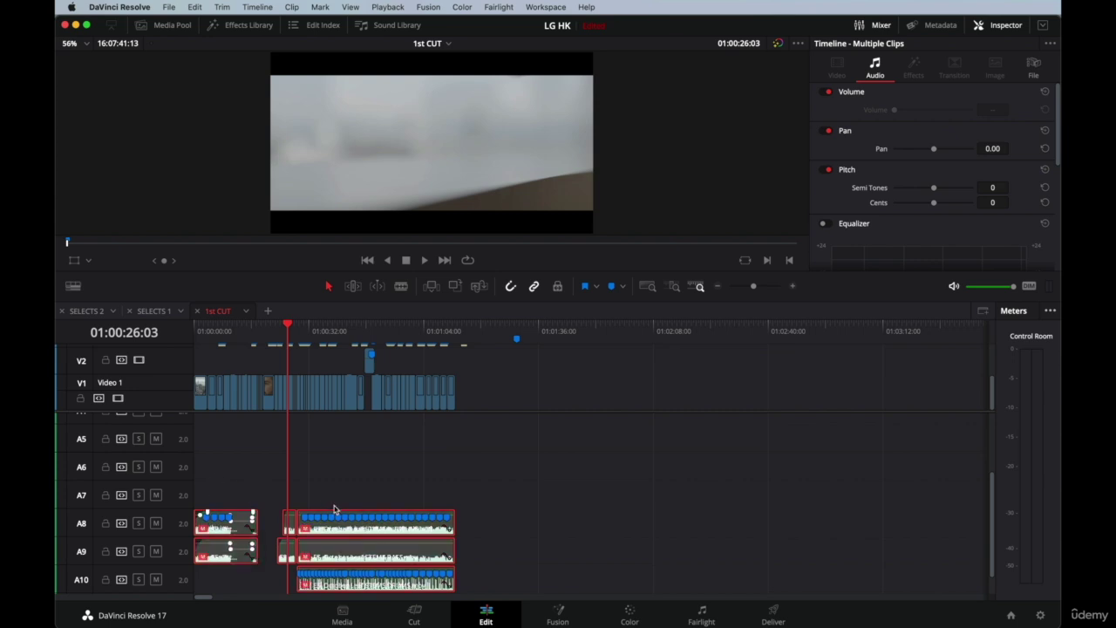
Park the playhead at 01:00:08:10 on the handwriting shot in the 1st CUT timeline.
scroll(236, 459, "up", 4)
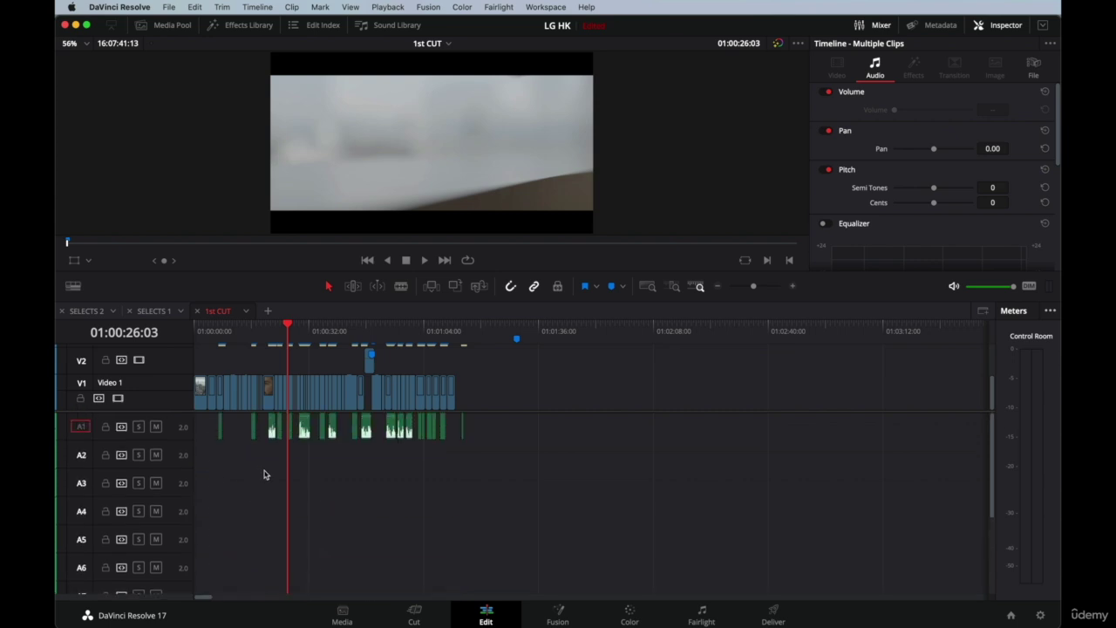
scroll(190, 460, "down", 3)
scroll(192, 480, "up", 3)
key("super+equal")
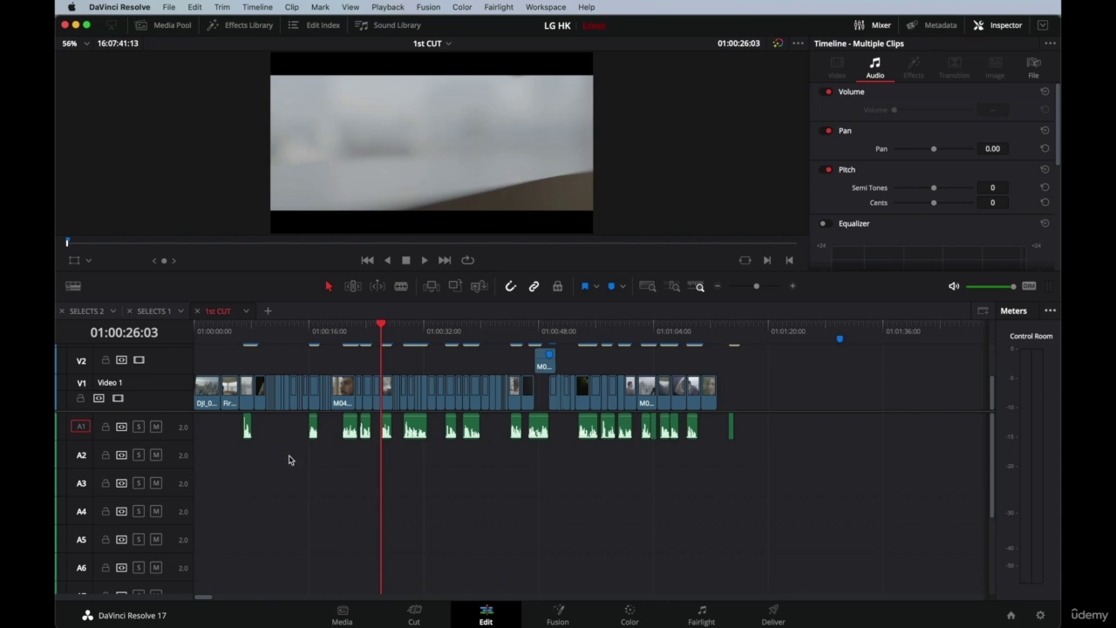
left_click(284, 332)
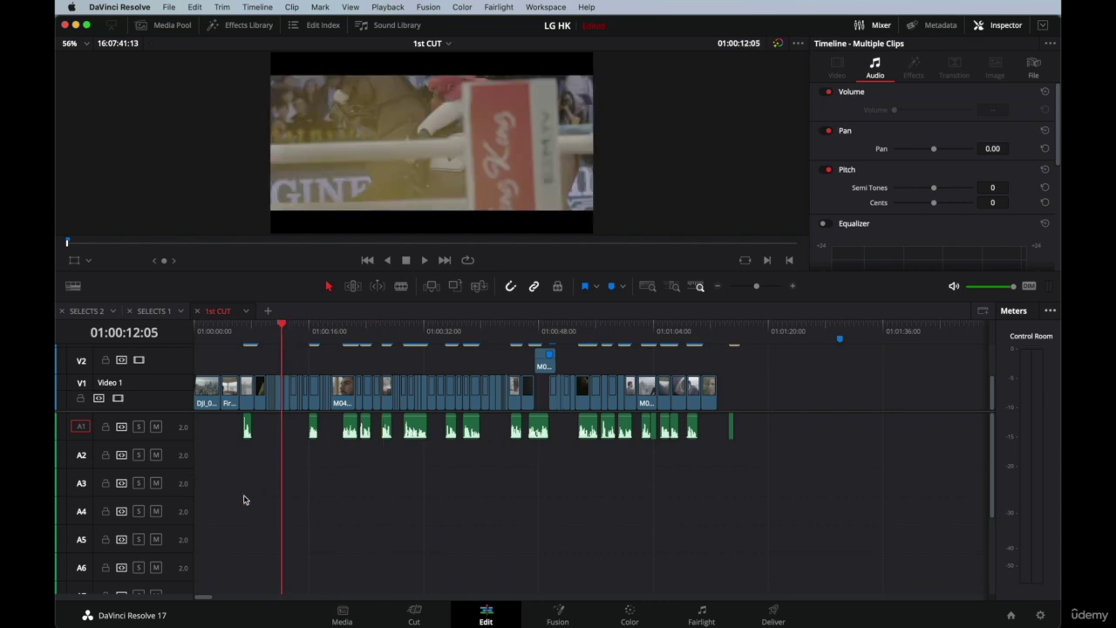
left_click(254, 329)
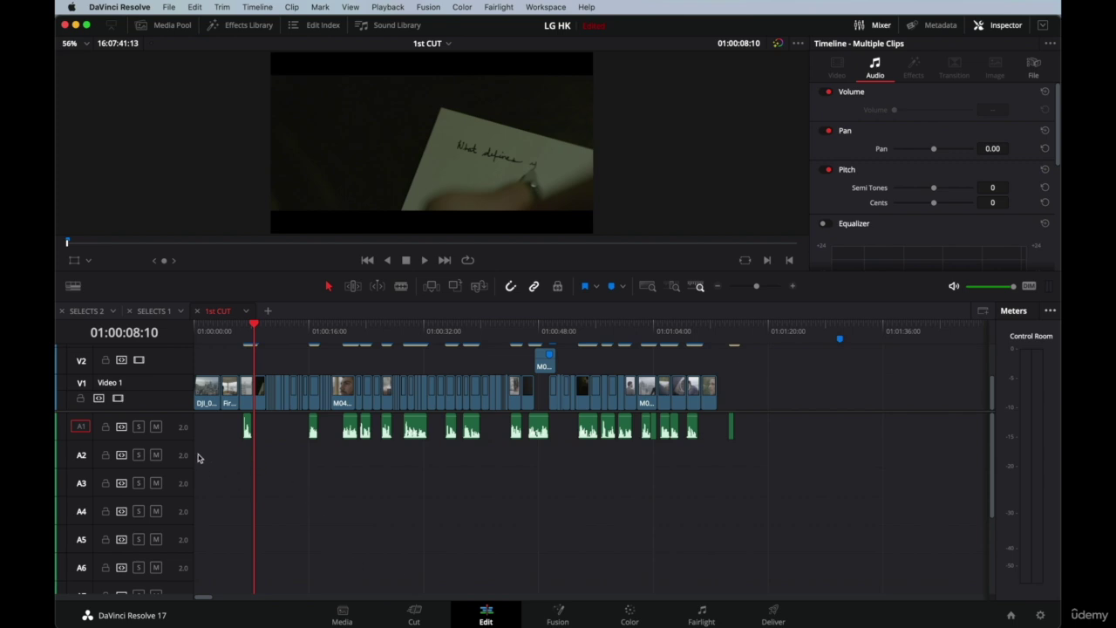
Add a stereo audio track to the 1st CUT timeline.
scroll(263, 520, "down", 1)
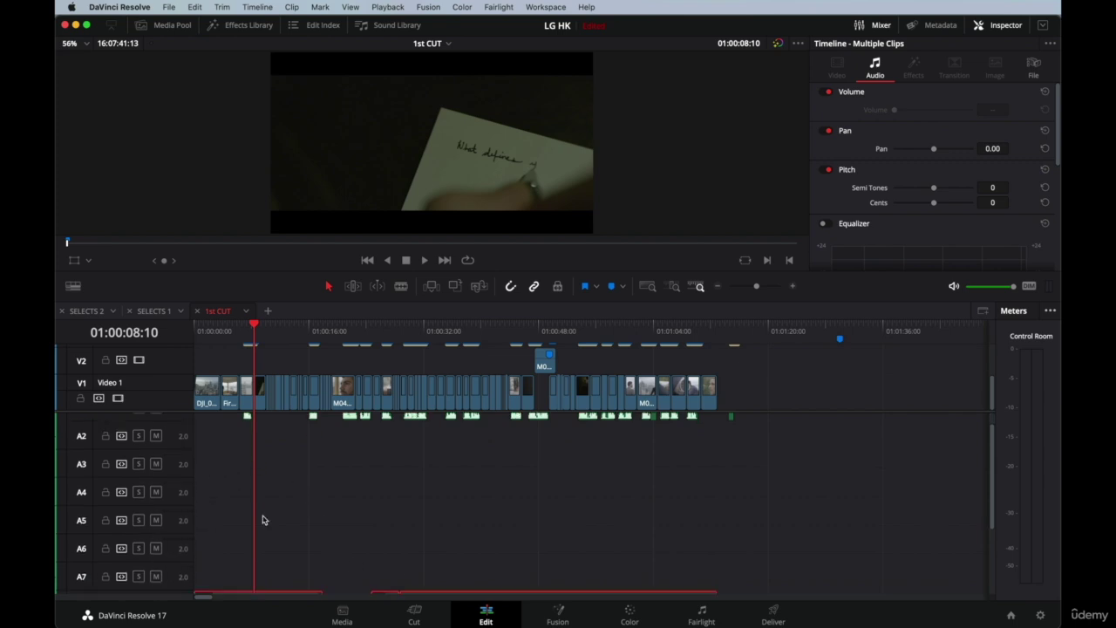
scroll(263, 520, "down", 1)
scroll(263, 520, "up", 2)
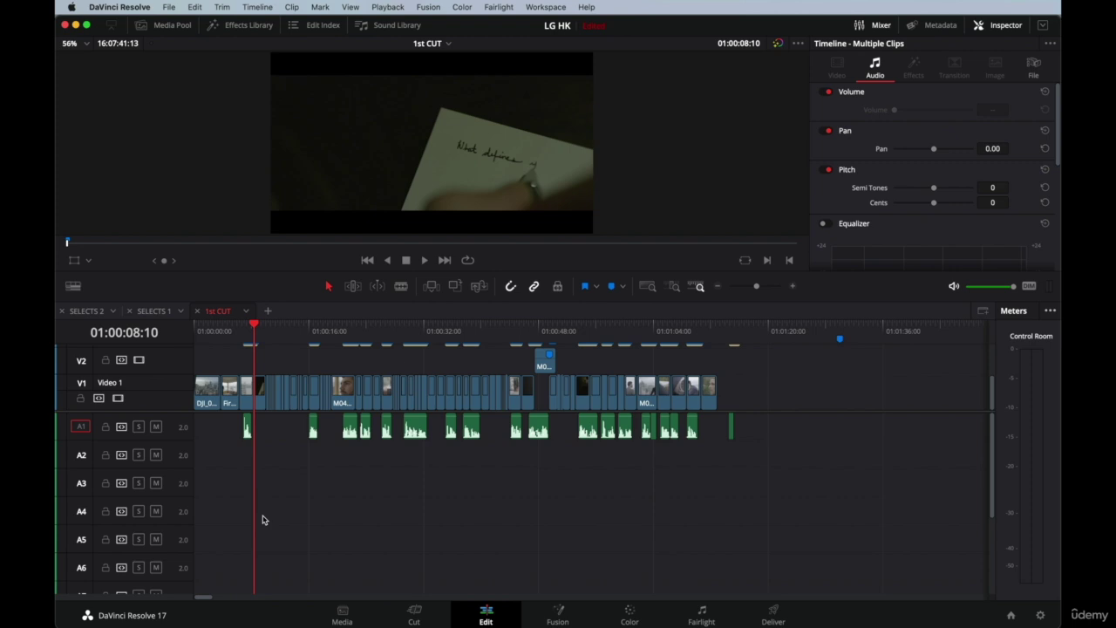
scroll(204, 506, "down", 2)
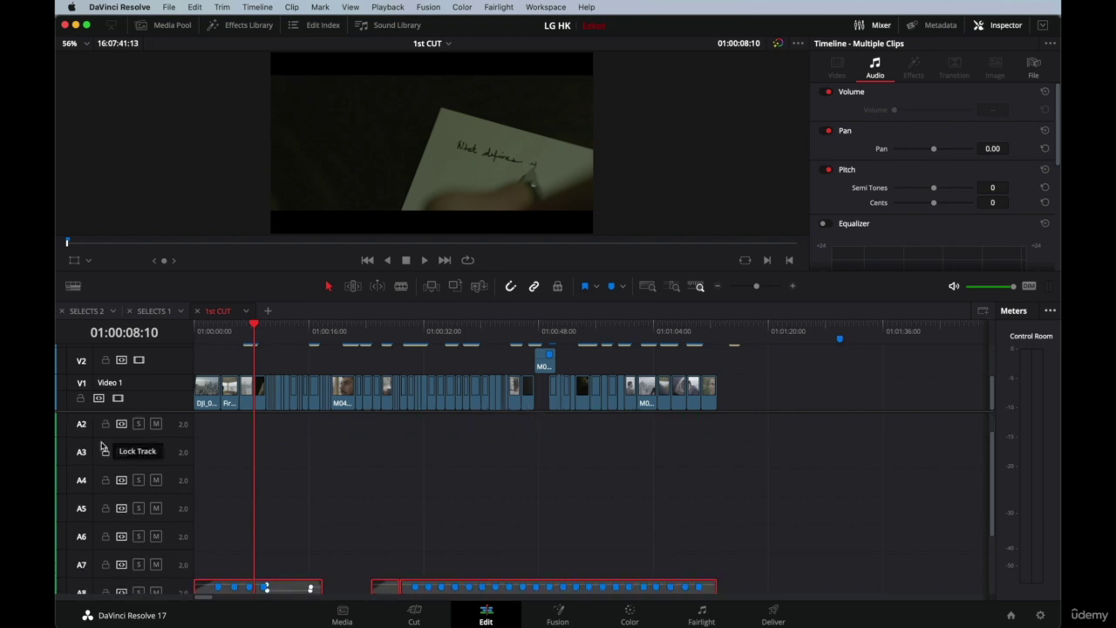
scroll(92, 522, "down", 3)
scroll(93, 522, "down", 1)
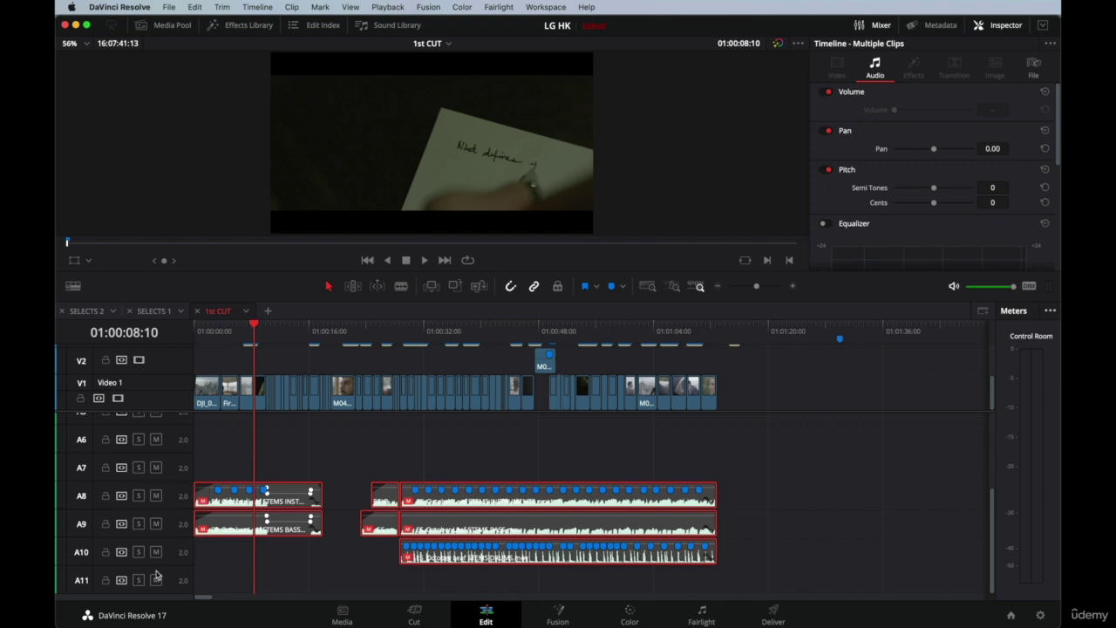
scroll(165, 454, "up", 5)
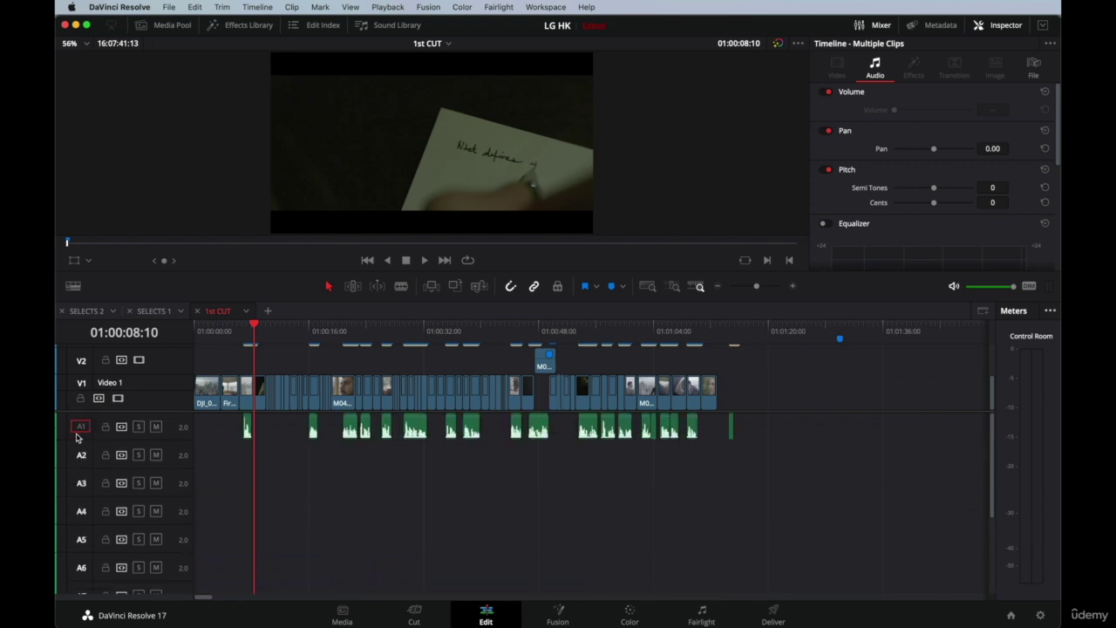
right_click(64, 430)
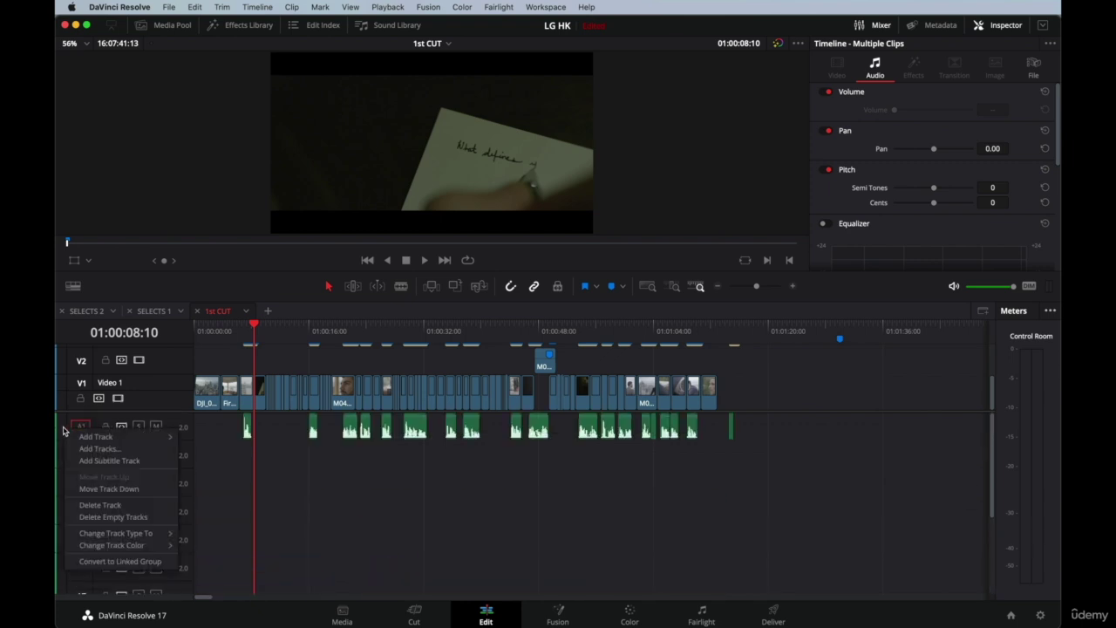
mouse_move(129, 436)
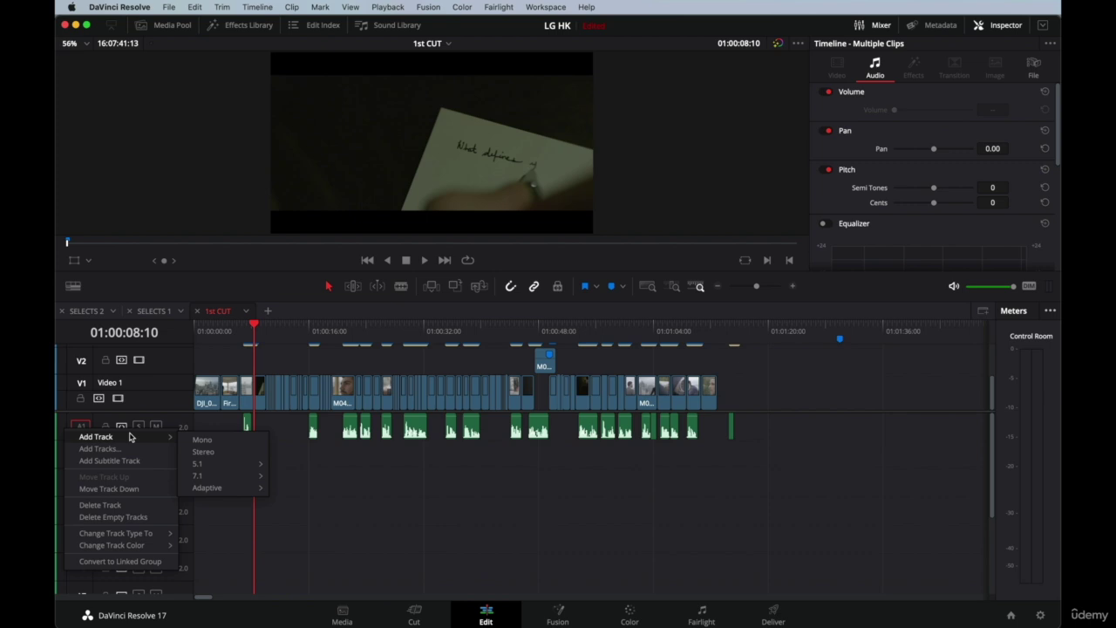
left_click(233, 452)
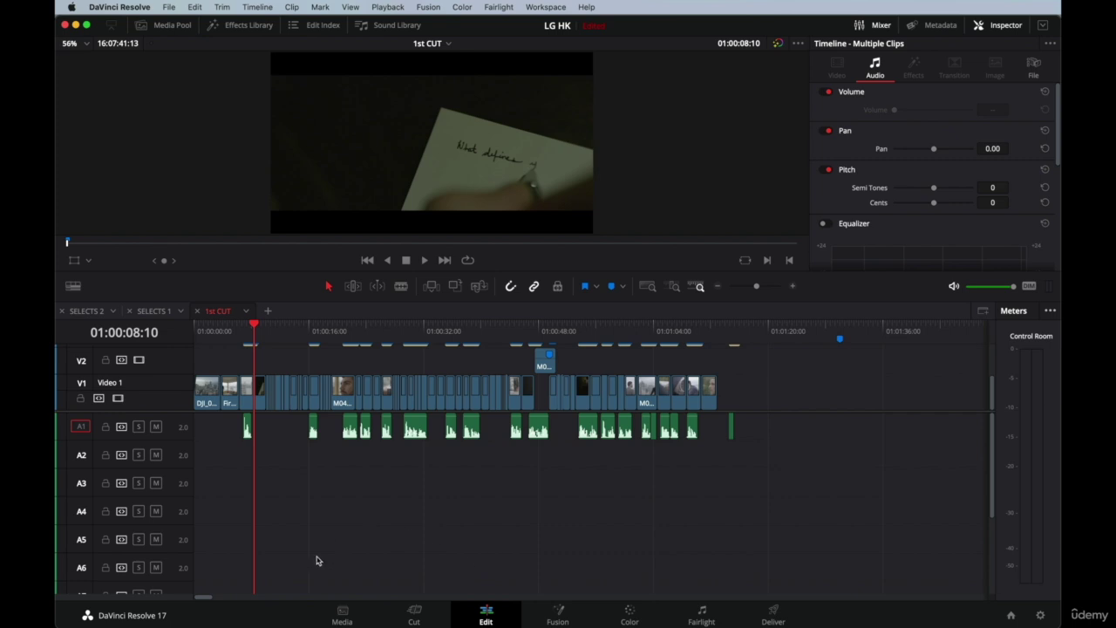
Switch to the Media page and browse the sound effects in the SFX bin inside the Audio bin.
left_click(342, 613)
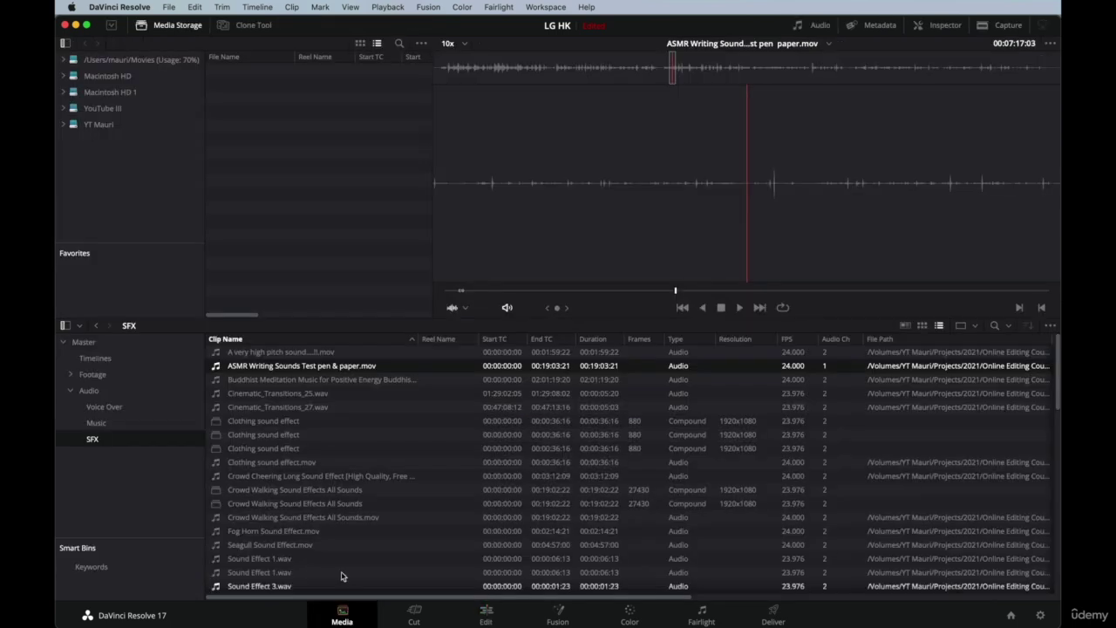
left_click(75, 393)
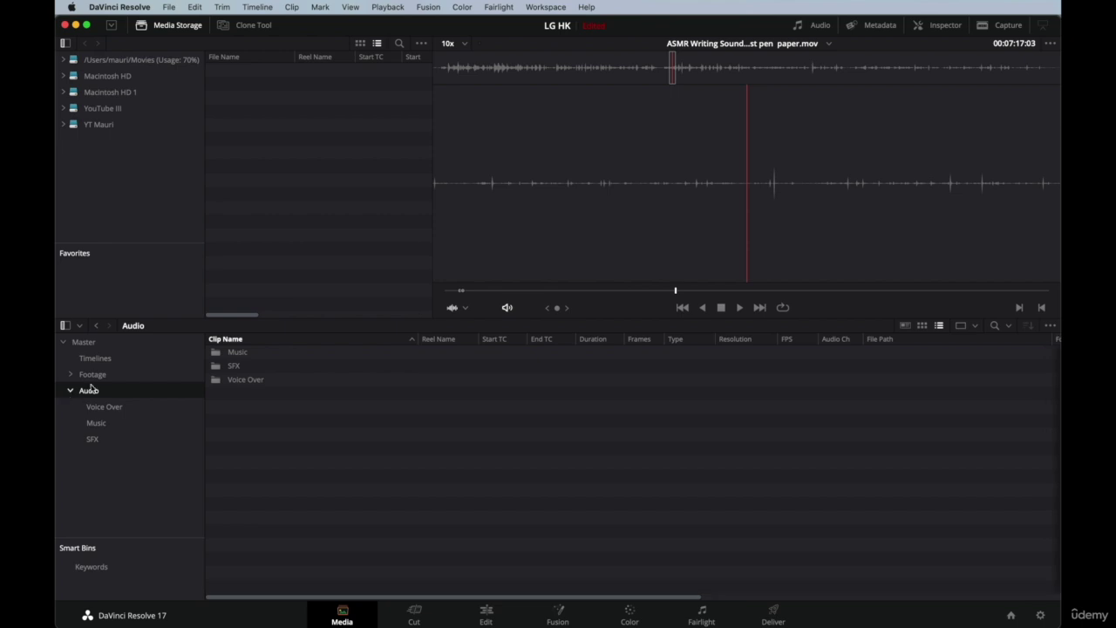
left_click(63, 342)
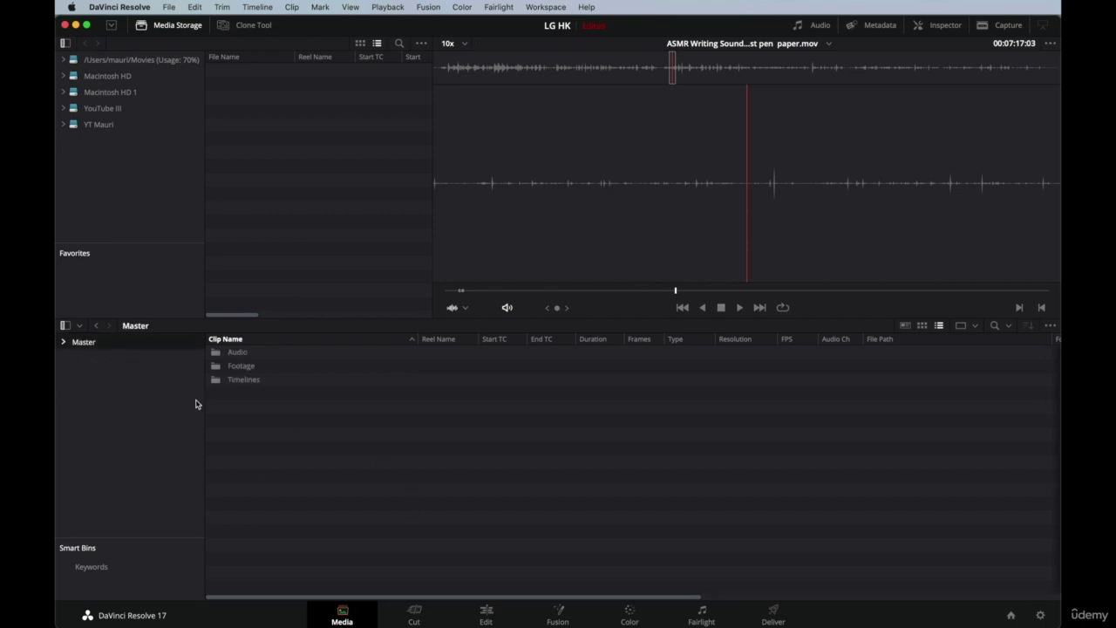
left_click(64, 342)
left_click(69, 391)
left_click(68, 391)
left_click(93, 439)
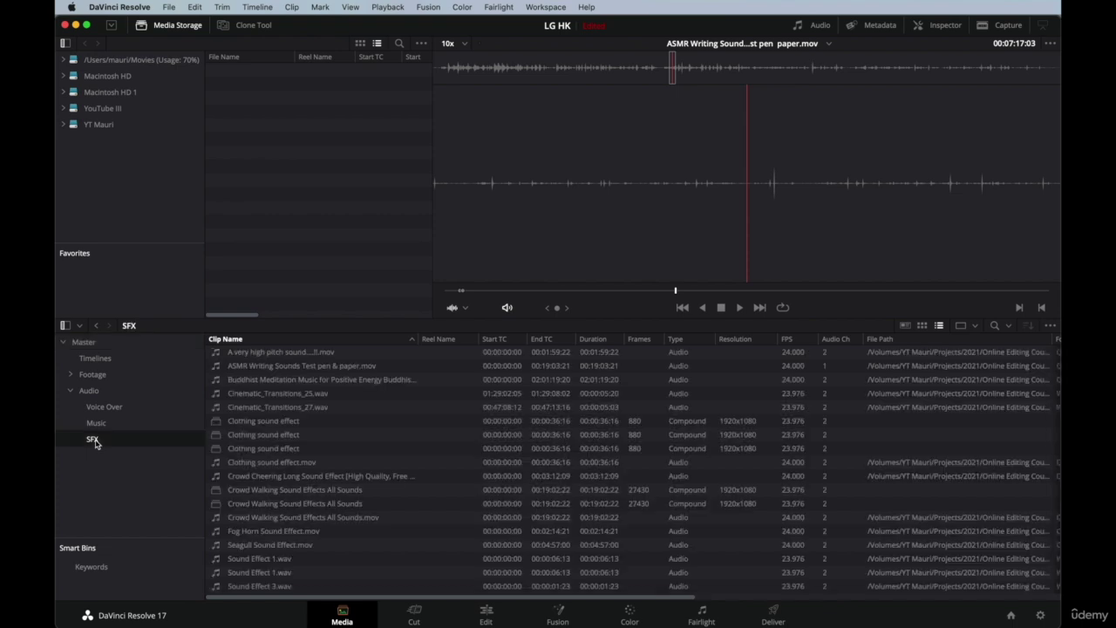
scroll(305, 424, "down", 10)
scroll(308, 424, "up", 10)
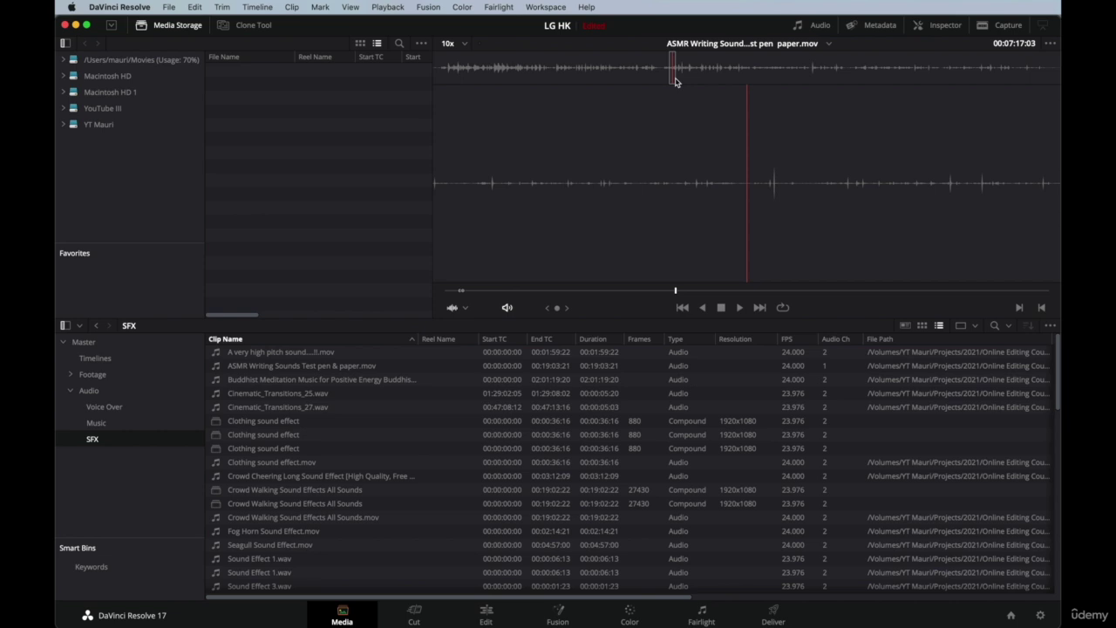
Preview Cinematic_Transitions_25.wav, Cinematic_Transitions_27.wav and Clothing sound effect.mov from the SFX bin.
left_click(262, 395)
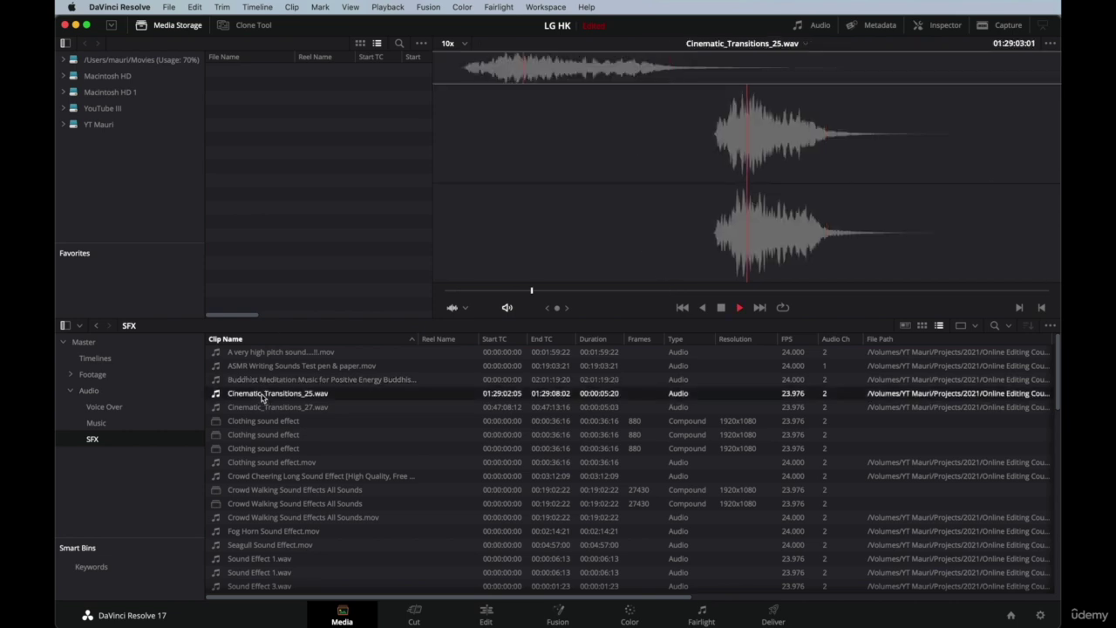
left_click(463, 76)
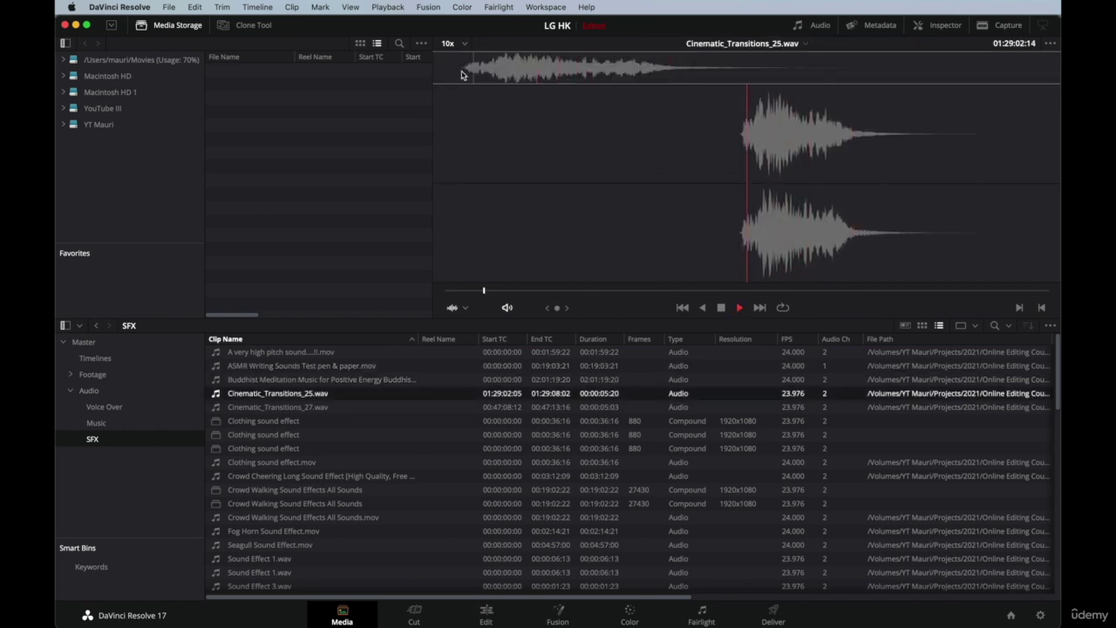
key("space")
left_click(245, 409)
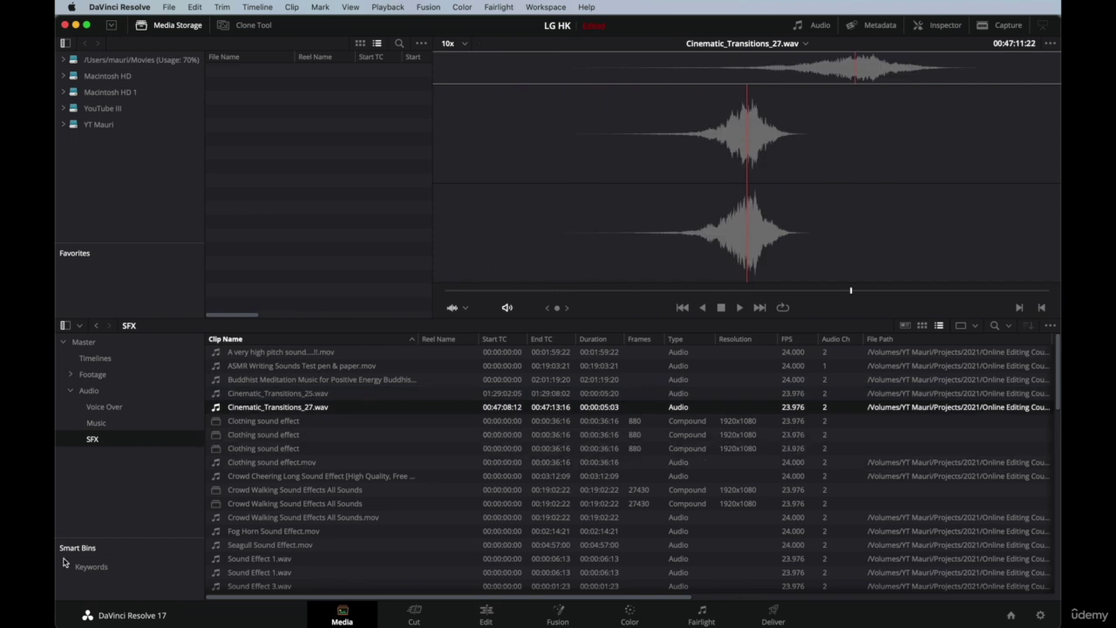
left_click(262, 421)
left_click(252, 464)
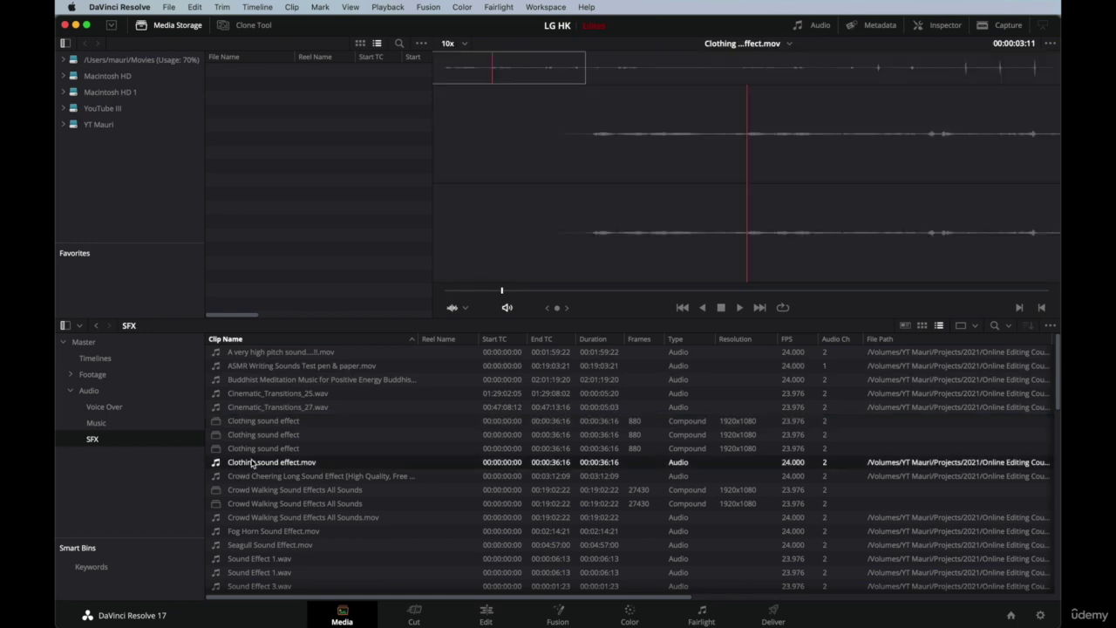
left_click(440, 72)
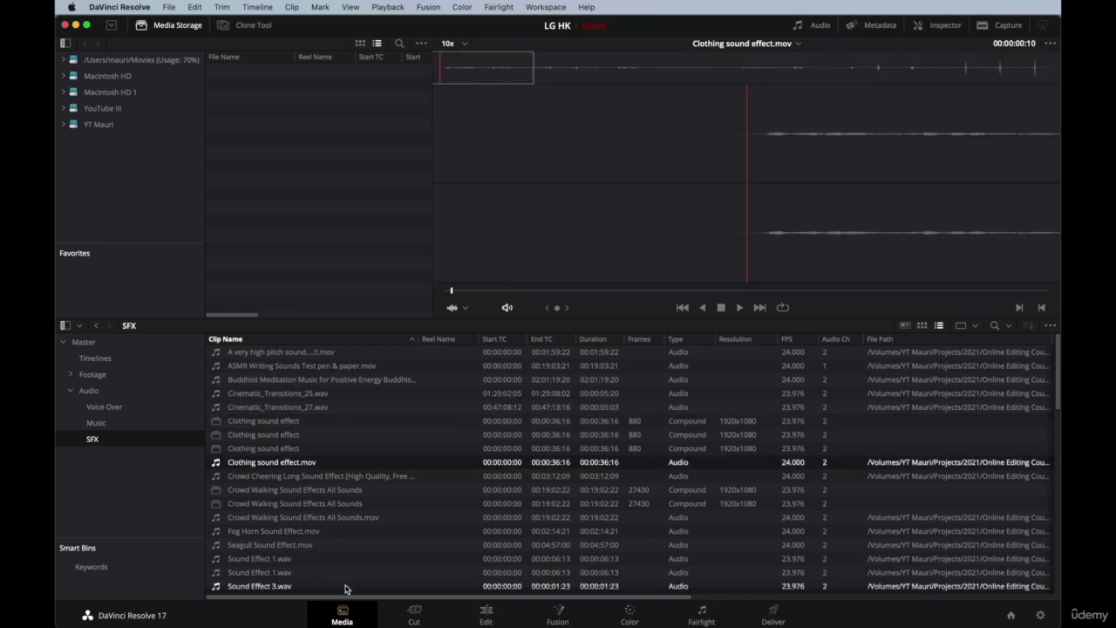
Return to the Edit page and enlarge the timeline area to make room for the audio tracks.
left_click(485, 616)
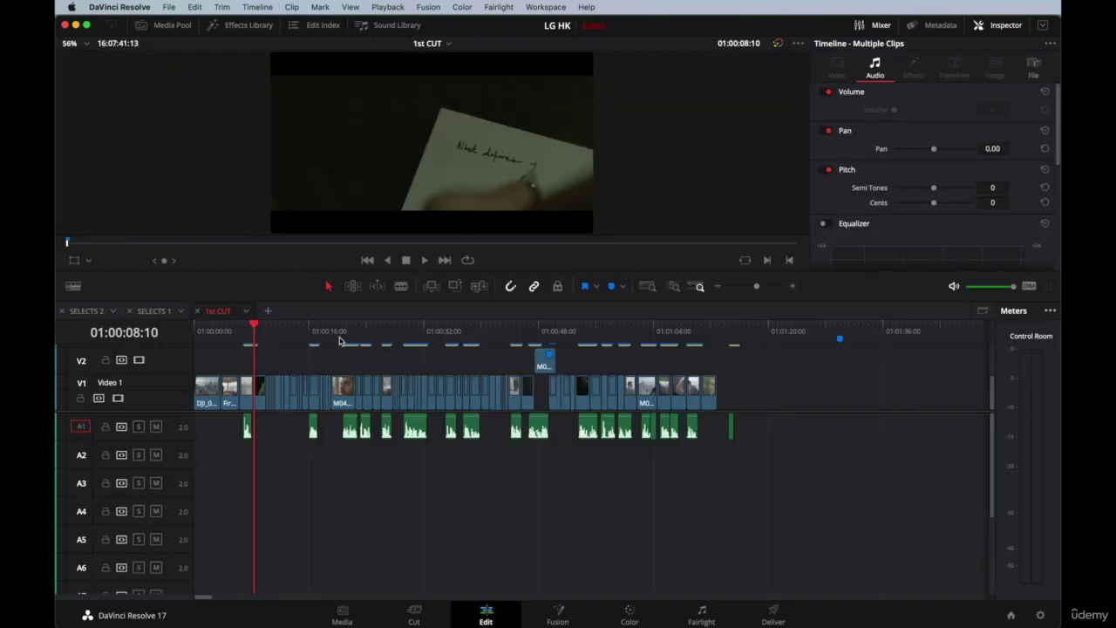
scroll(332, 410, "down", 2)
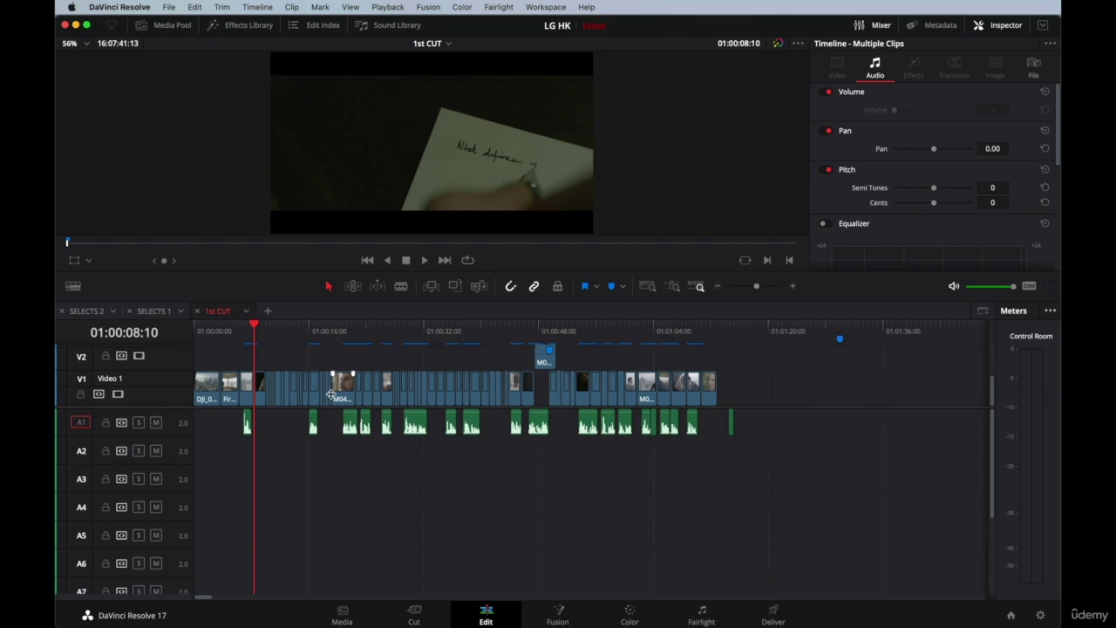
scroll(331, 383, "up", 1)
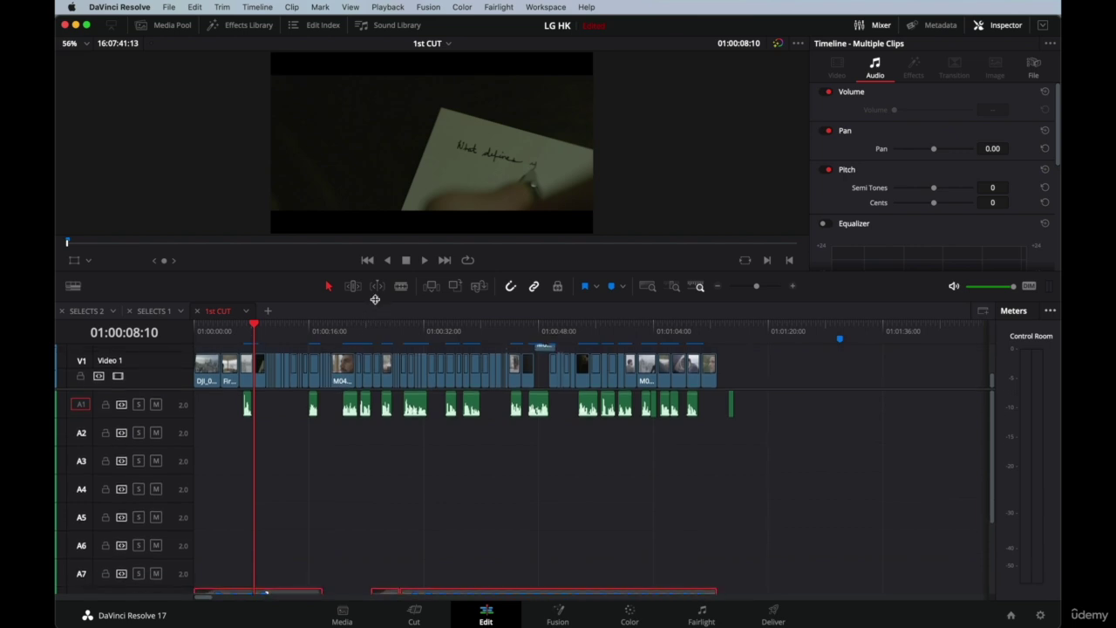
left_click_drag(376, 299, 375, 277)
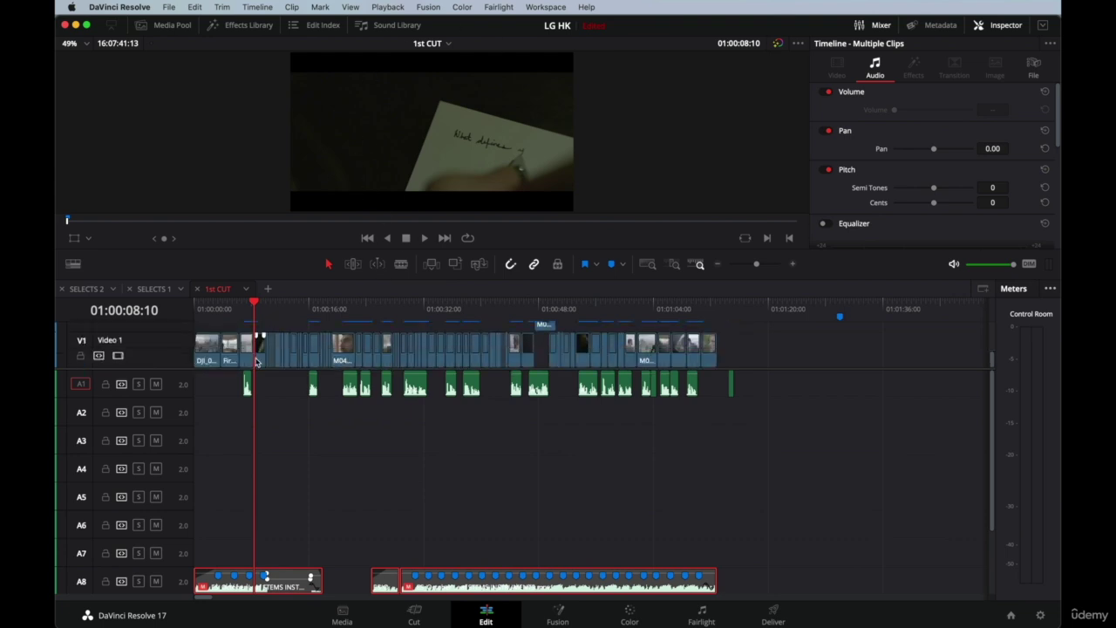
Show the media pool beside the timeline, display the SFX bin inside the Audio bin, and widen the clip list.
left_click(164, 26)
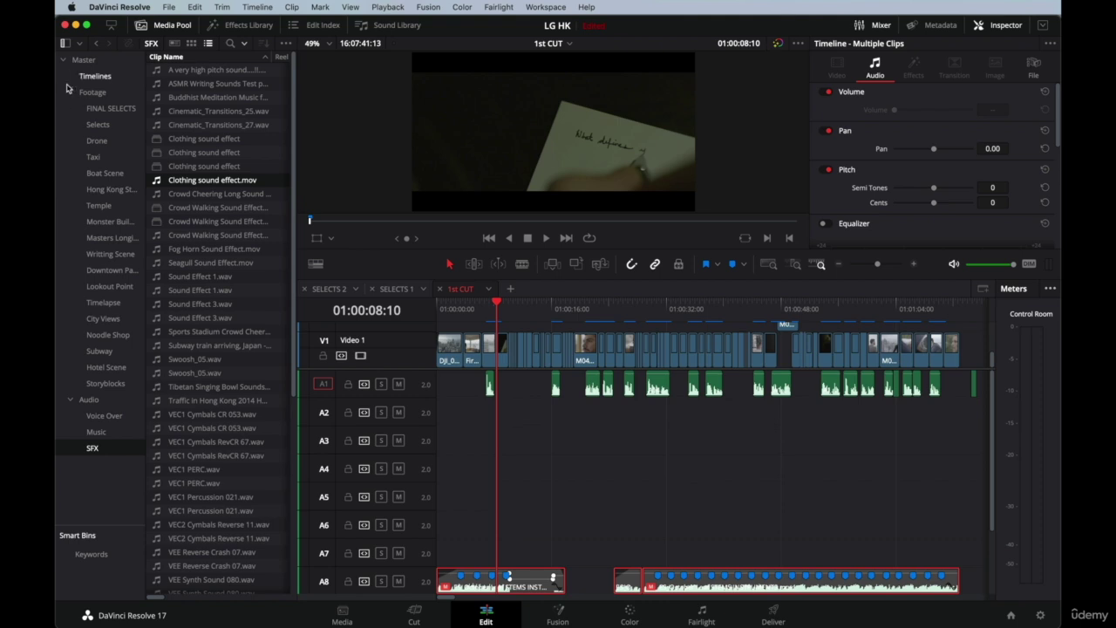
left_click(63, 60)
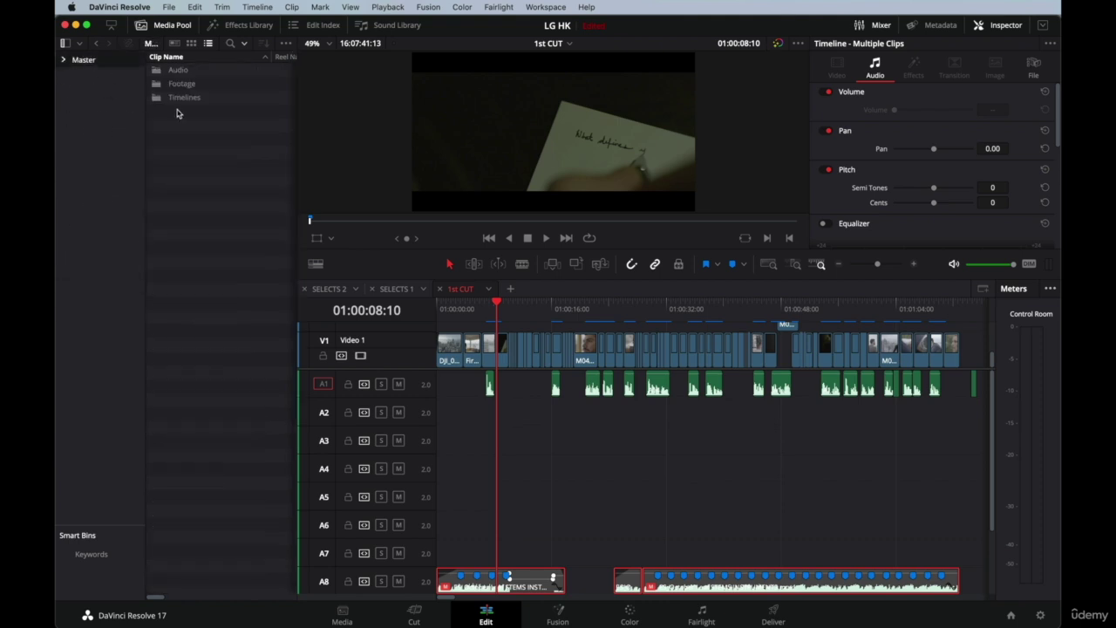
double_click(176, 69)
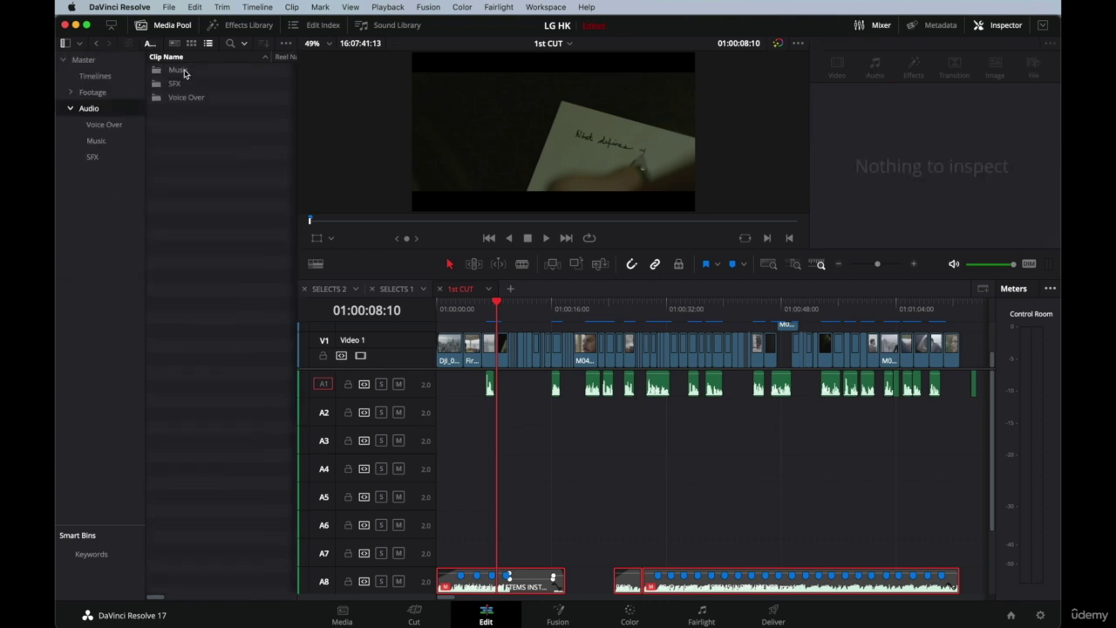
double_click(178, 85)
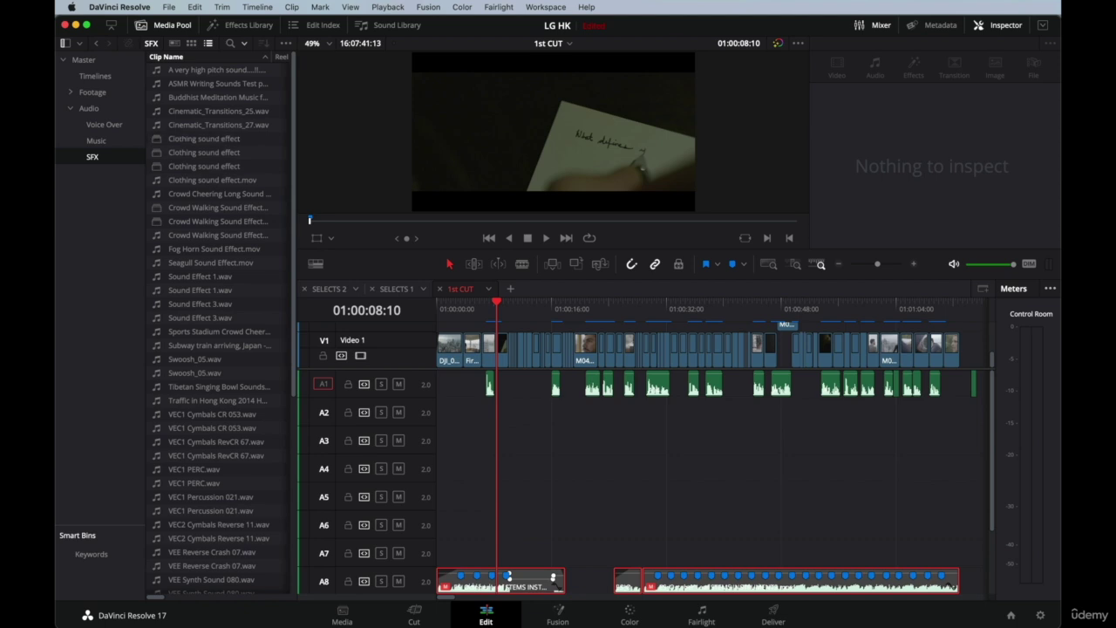
left_click_drag(297, 284, 332, 279)
Go to 01:00:09:01 in the 1st CUT timeline and select the handwriting clip on V1.
left_click(536, 305)
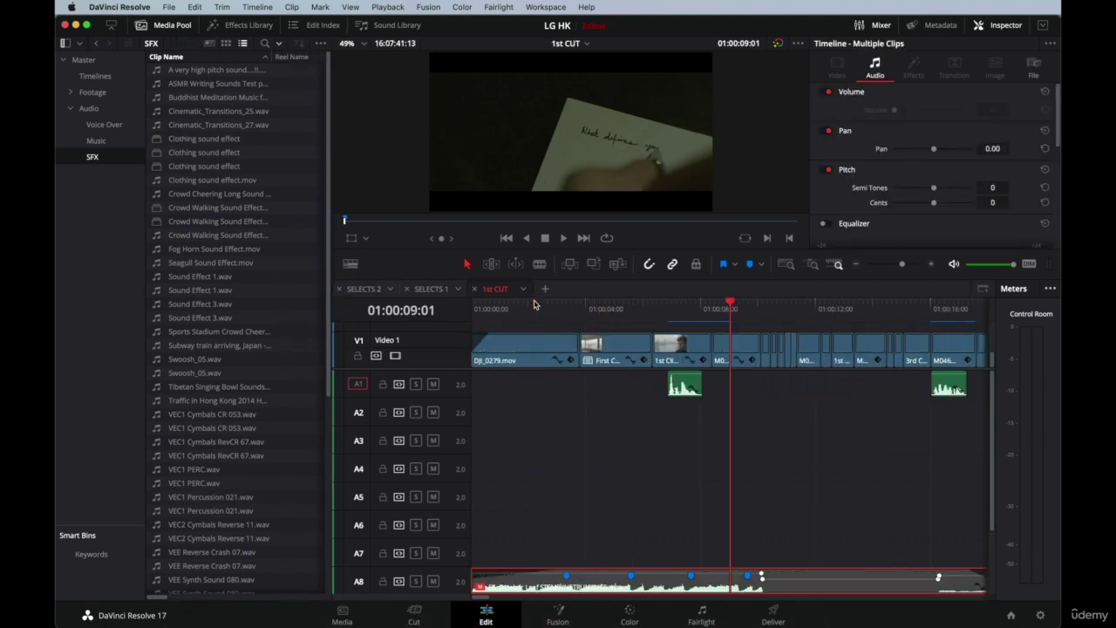
scroll(534, 336, "up", 3)
scroll(534, 337, "right", 5)
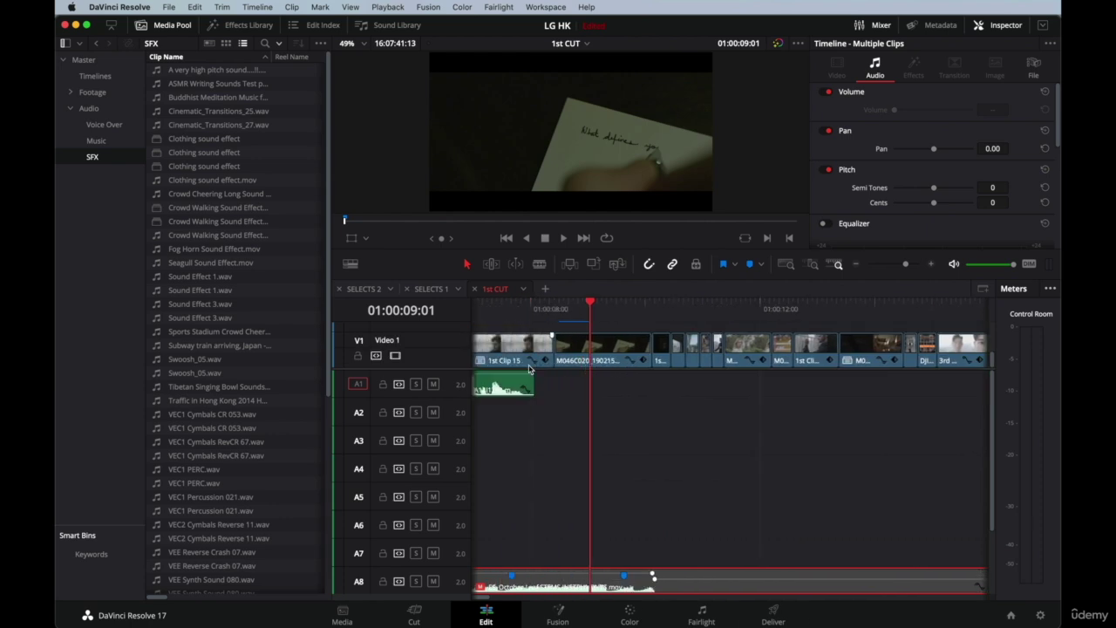
left_click(591, 355)
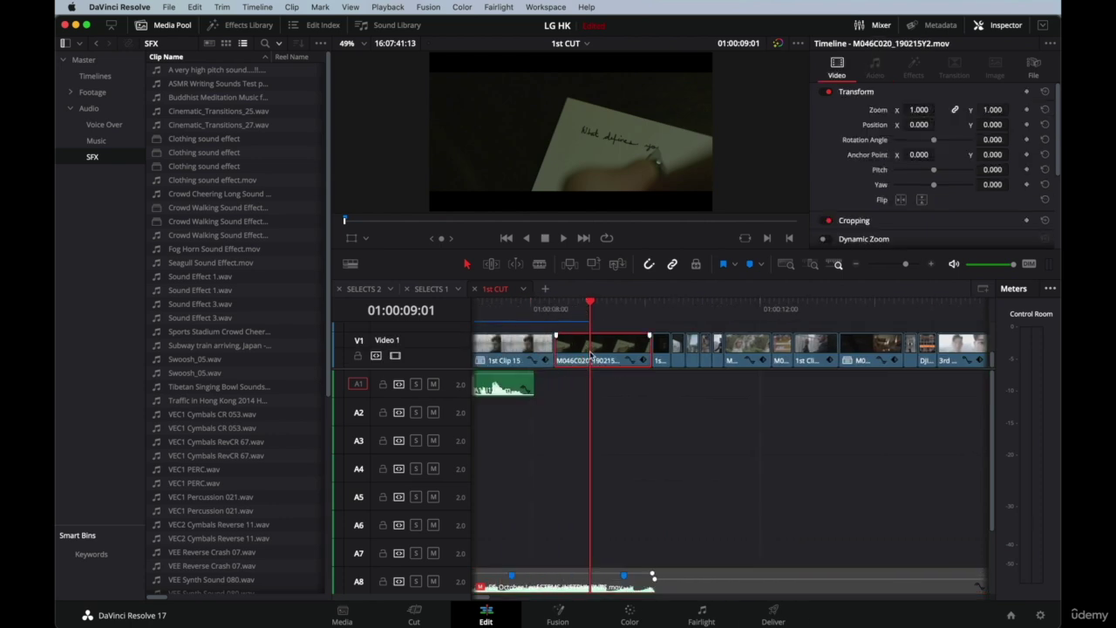
Load ASMR Writing Sounds Test pen & paper.mov into the viewer and audition different parts of it.
left_click(216, 84)
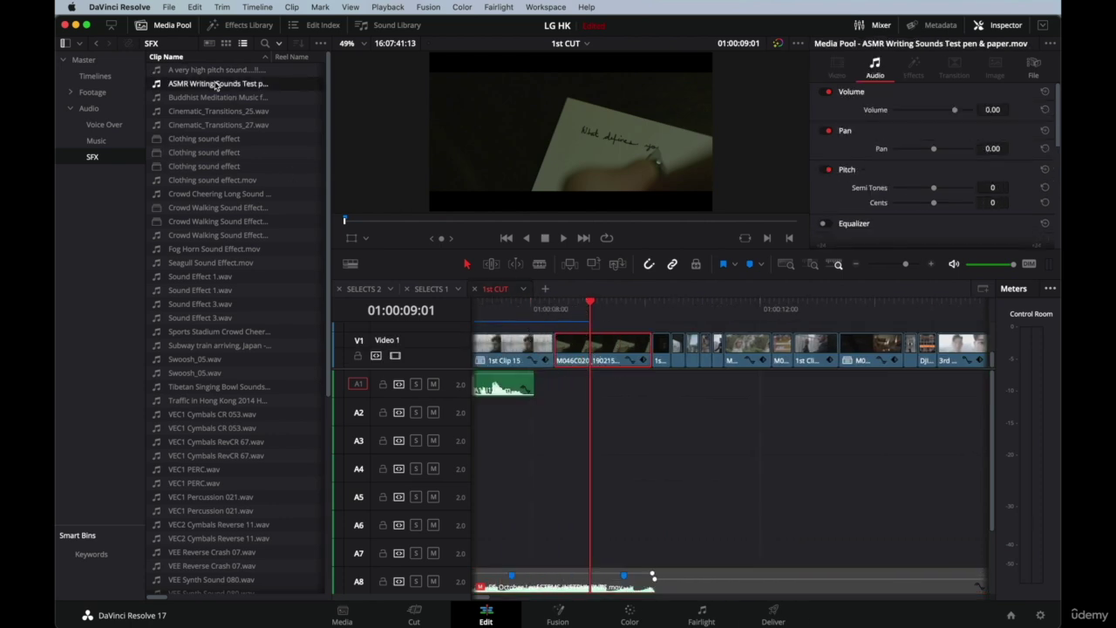
double_click(157, 84)
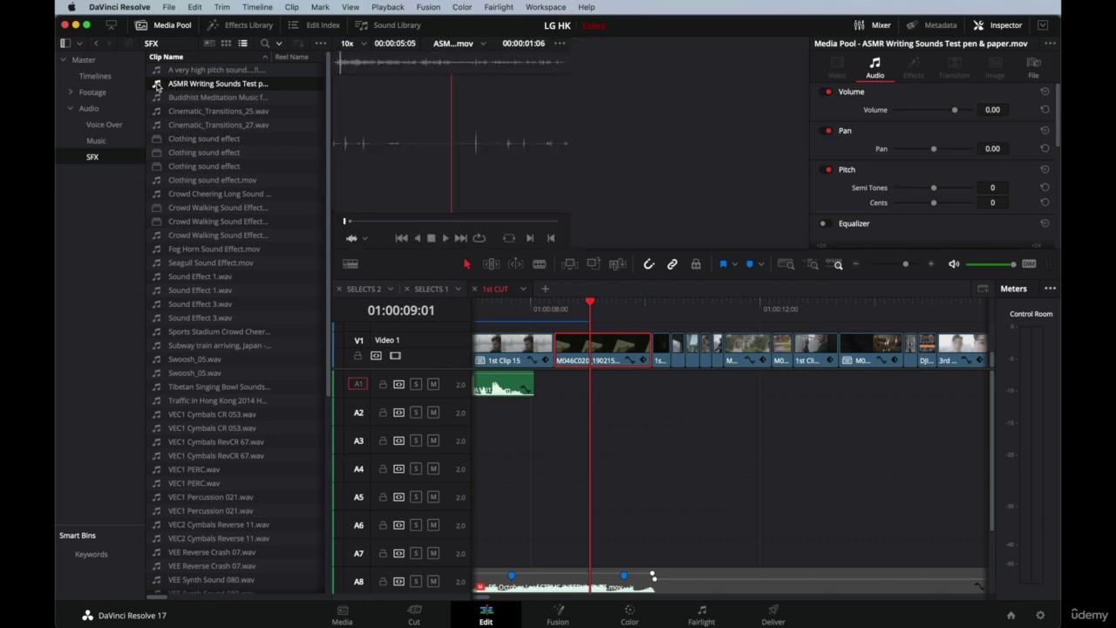
left_click(380, 65)
left_click(532, 66)
left_click(374, 67)
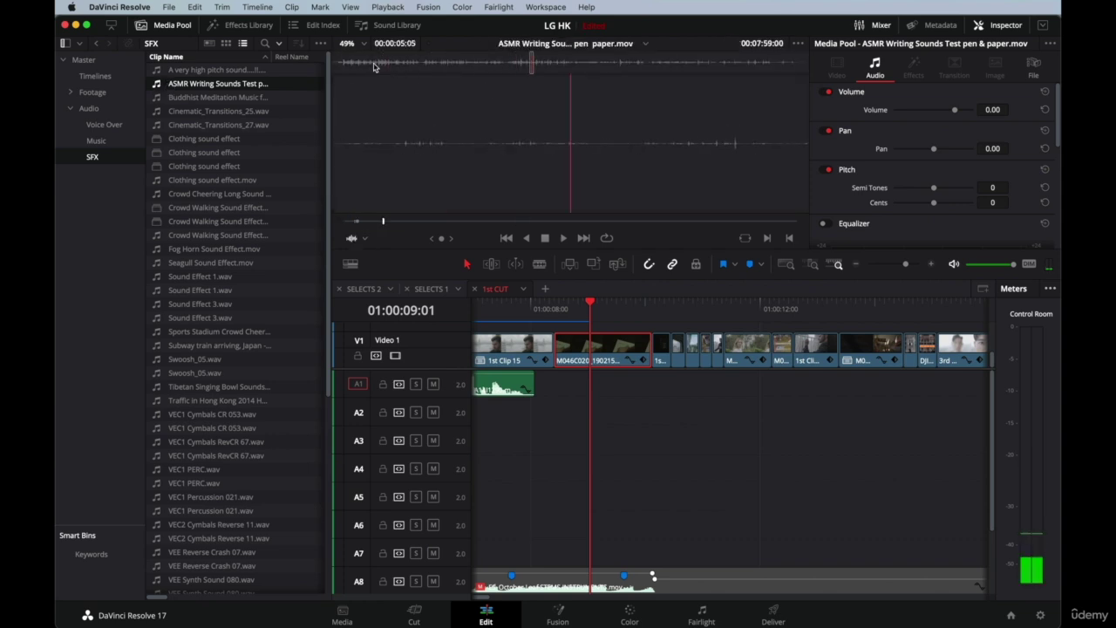
left_click(374, 67)
key("space")
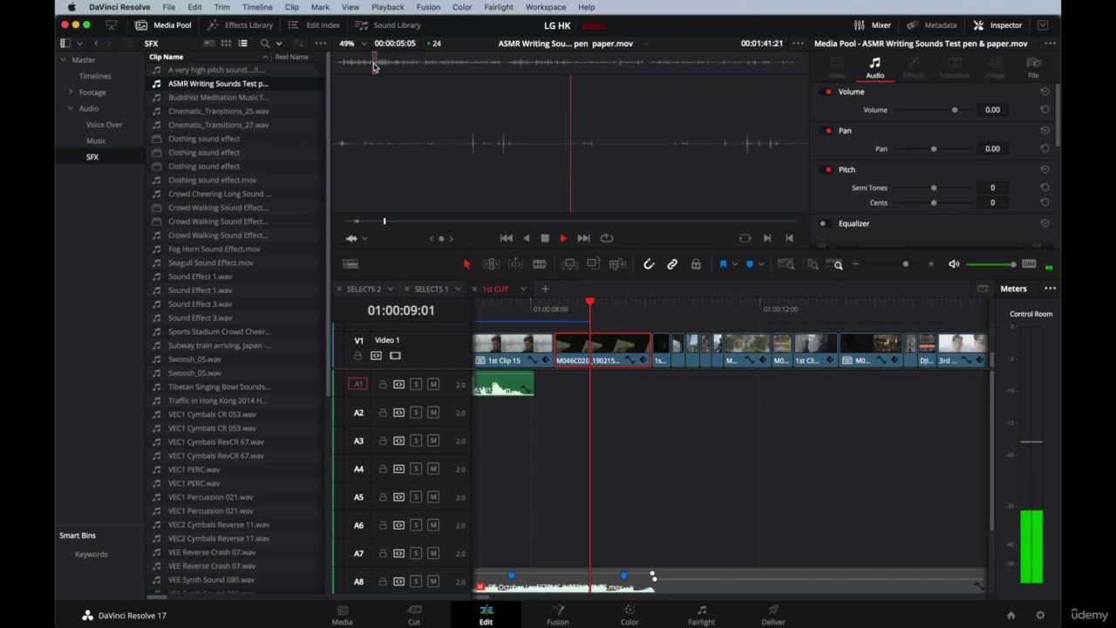
key("space")
Find a usable pen-writing passage near the start of the ASMR sound and mark a range about 6 seconds long.
left_click(346, 65)
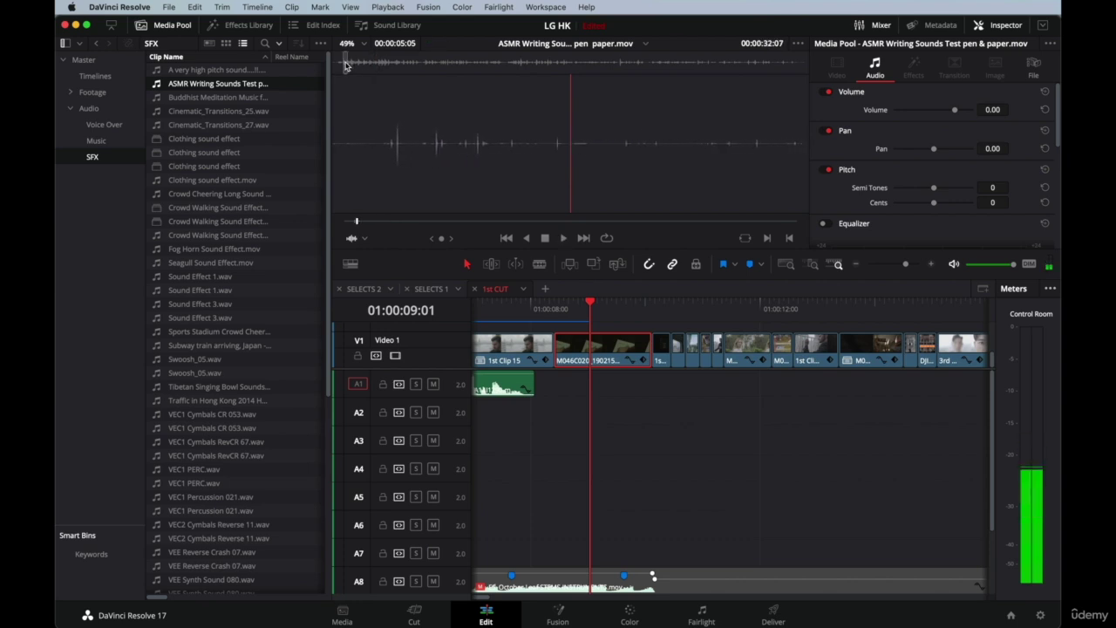
left_click(541, 64)
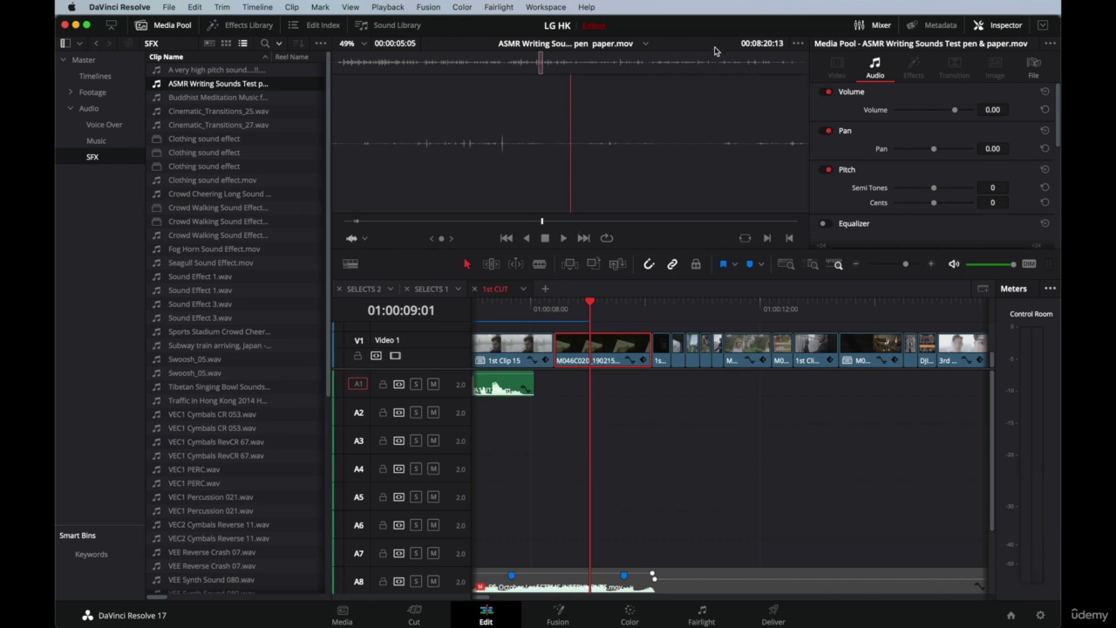
left_click(377, 63)
left_click_drag(355, 67, 340, 63)
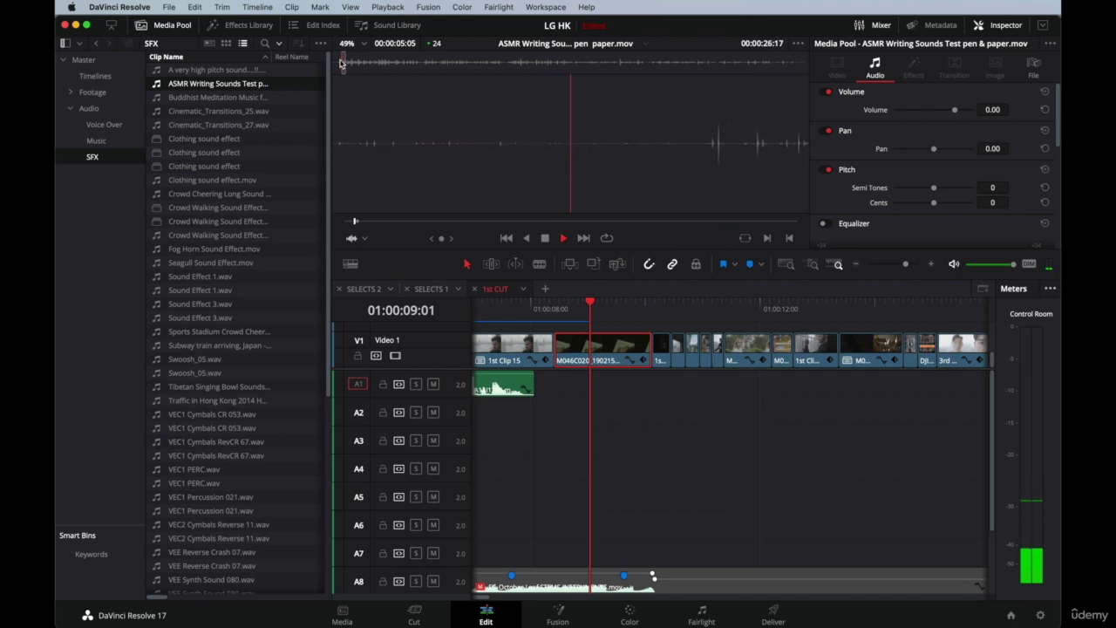
key("space")
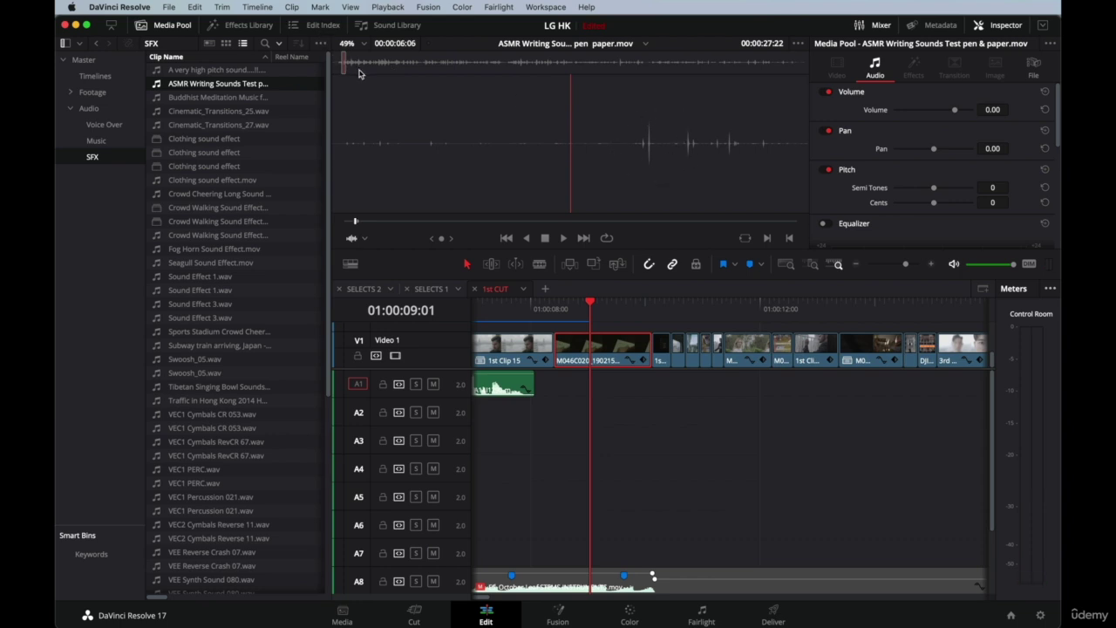
key("space")
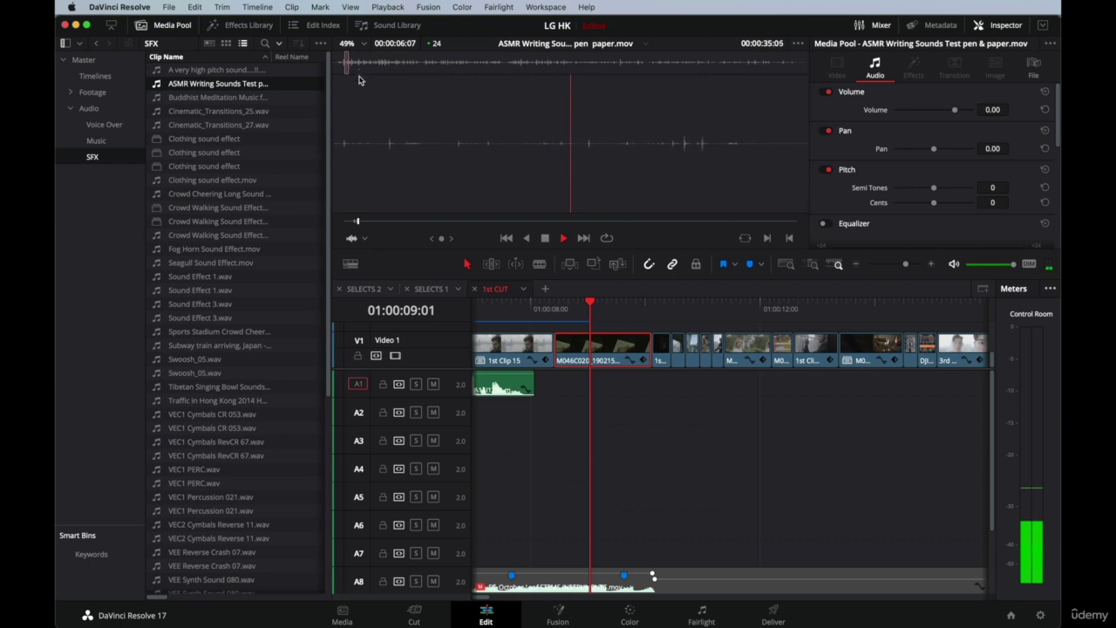
key("space")
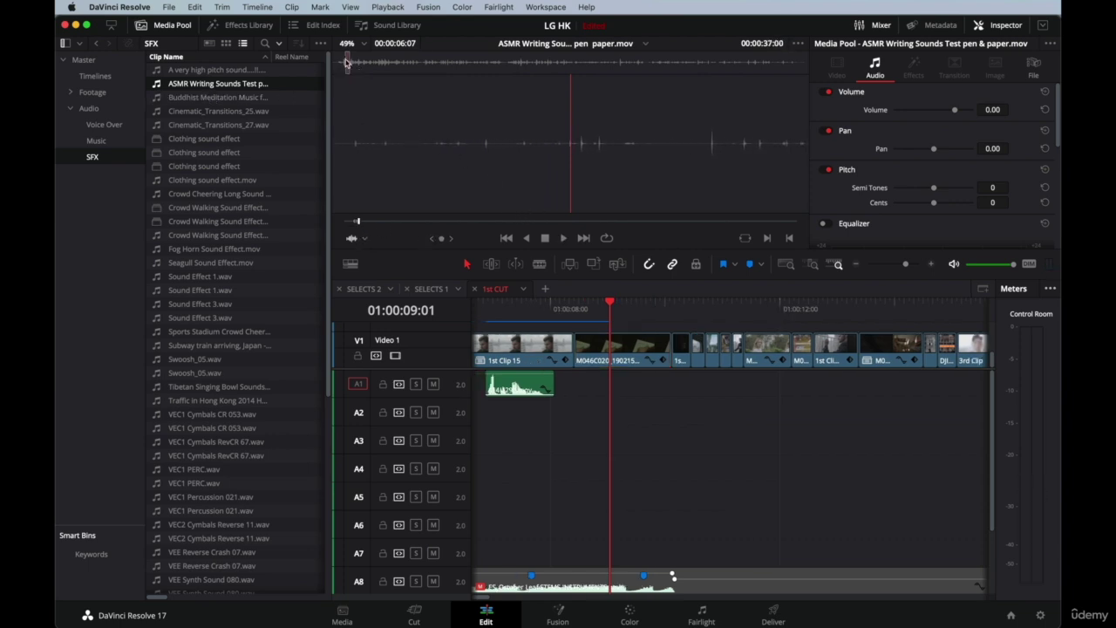
Place the marked writing sound on A1 at the start of the handwriting clip and trim its end to that clip's end.
left_click_drag(375, 129, 574, 395)
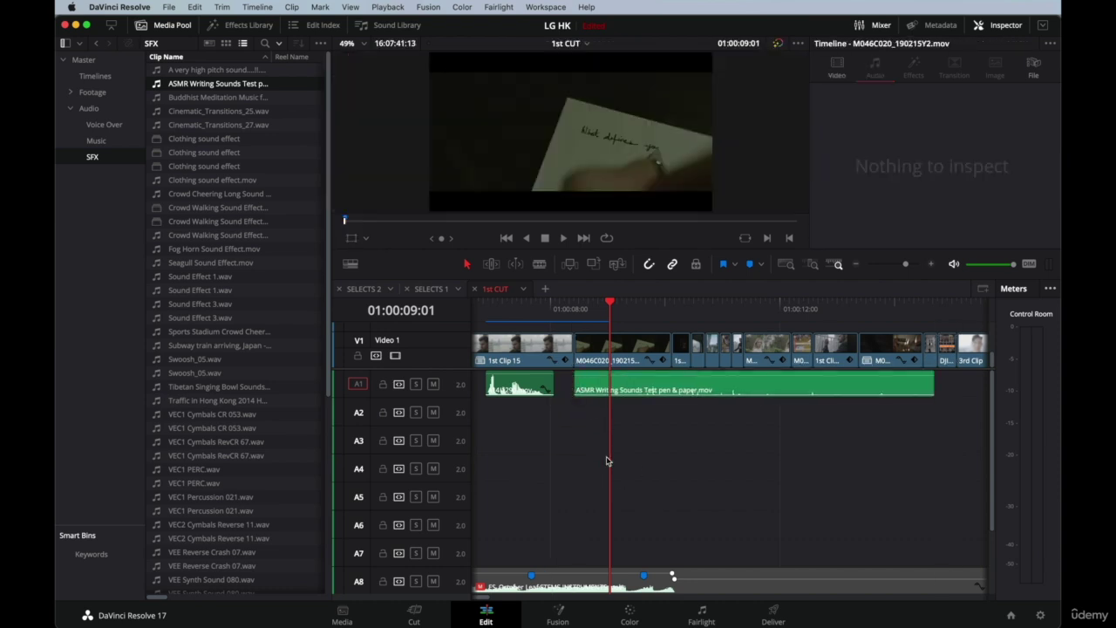
left_click(575, 309)
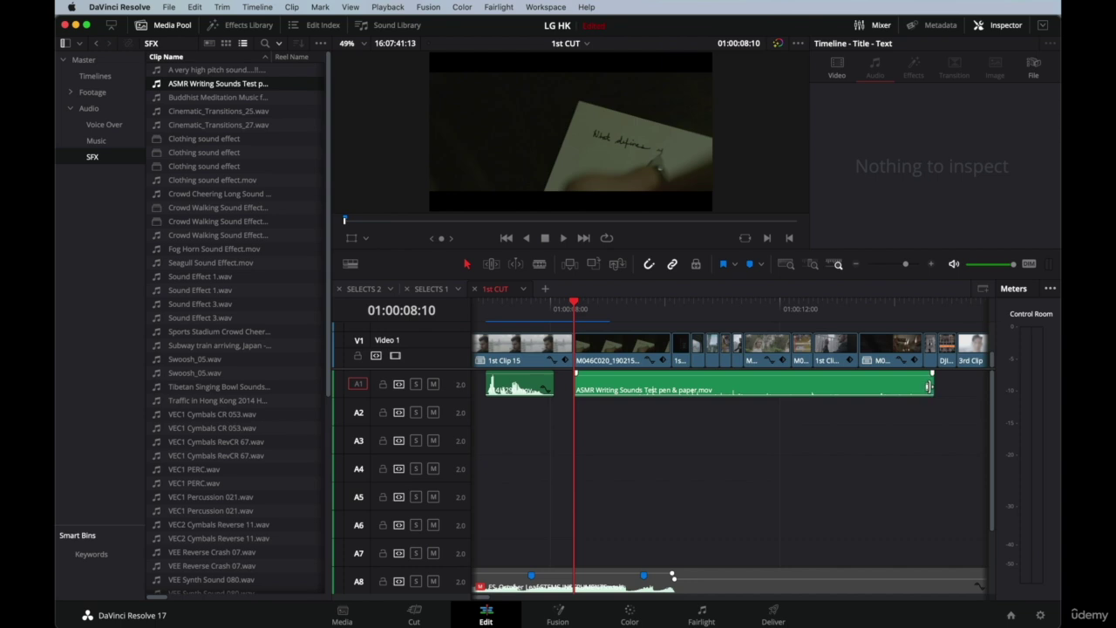
left_click_drag(932, 388, 670, 388)
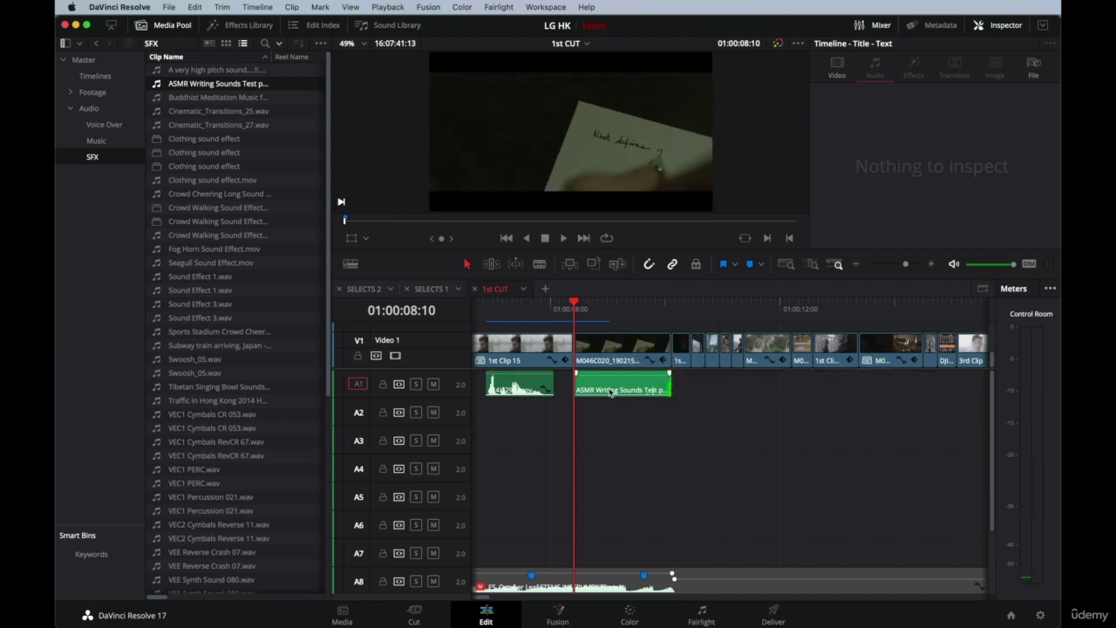
Move the trimmed writing sound down to A2 in sync and make A2 the destination audio track.
left_click_drag(610, 393, 619, 420)
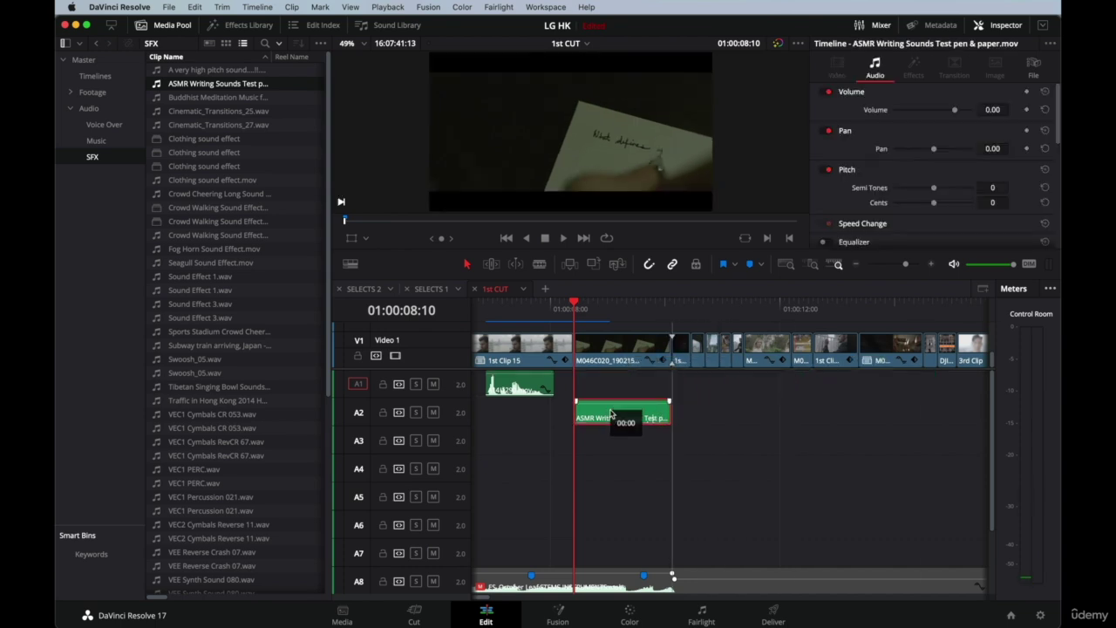
left_click(360, 415)
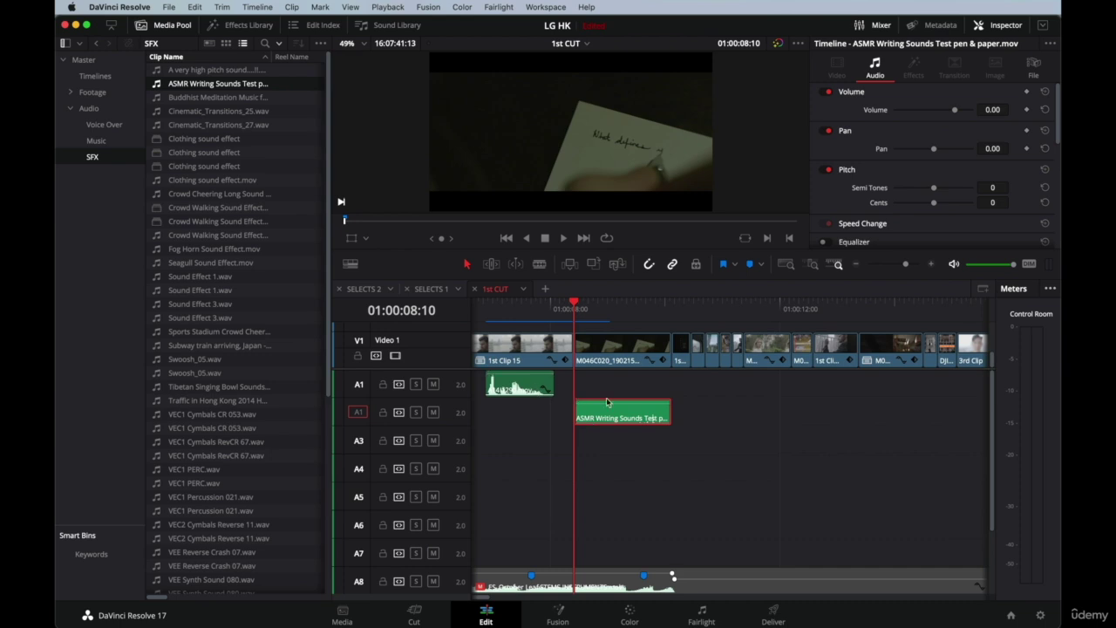
Play the handwriting shot repeatedly from its start to judge how the writing sound matches the pen strokes.
key("space")
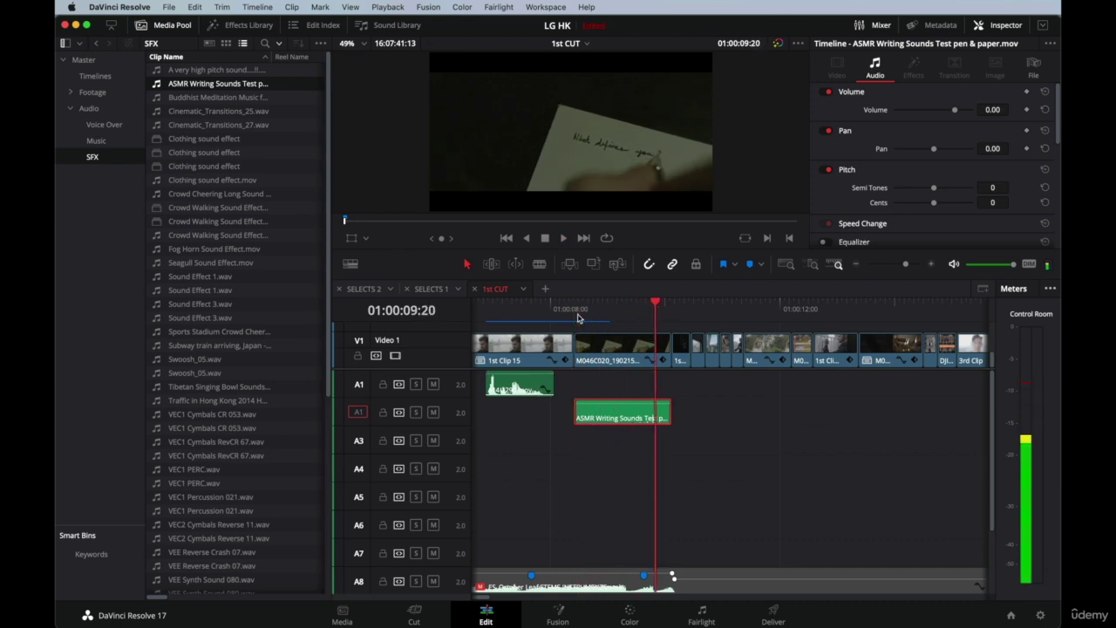
left_click(577, 309)
key("space")
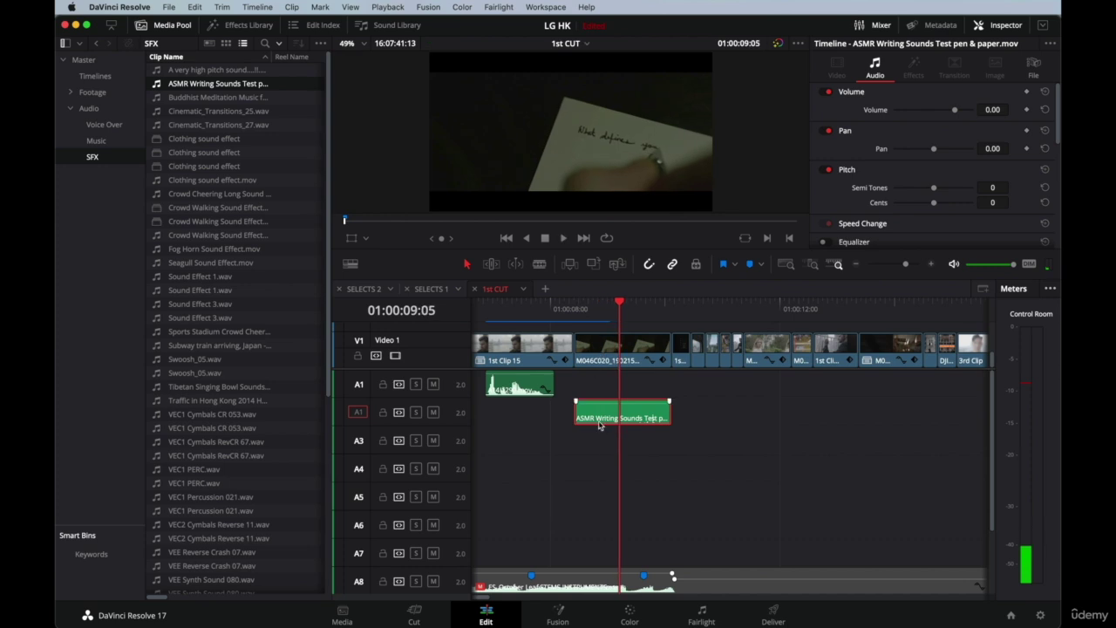
left_click(574, 302)
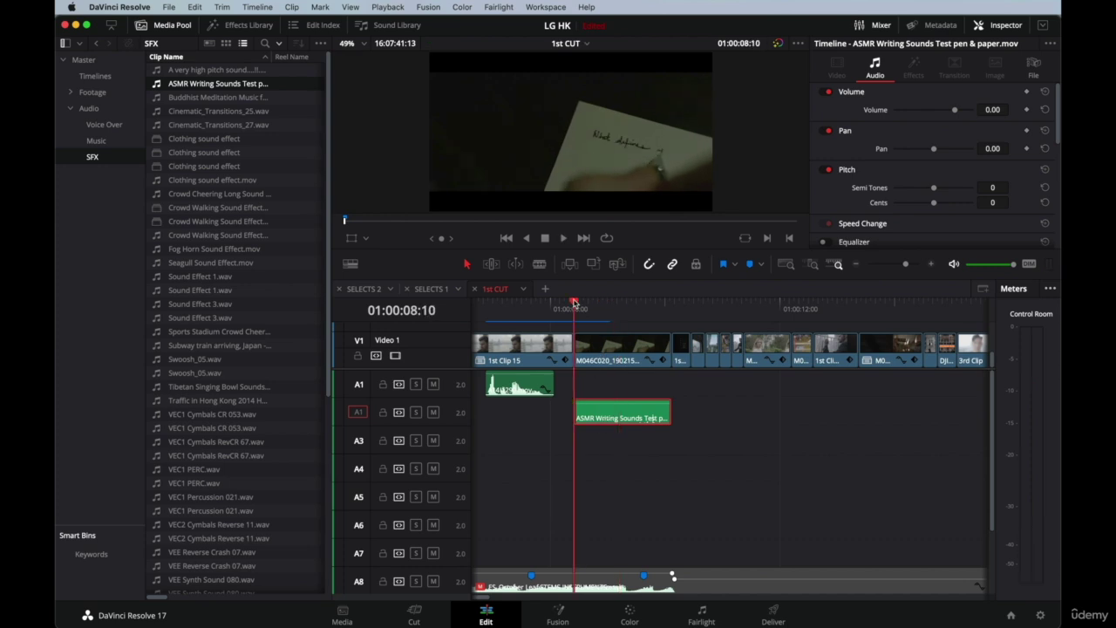
key("space")
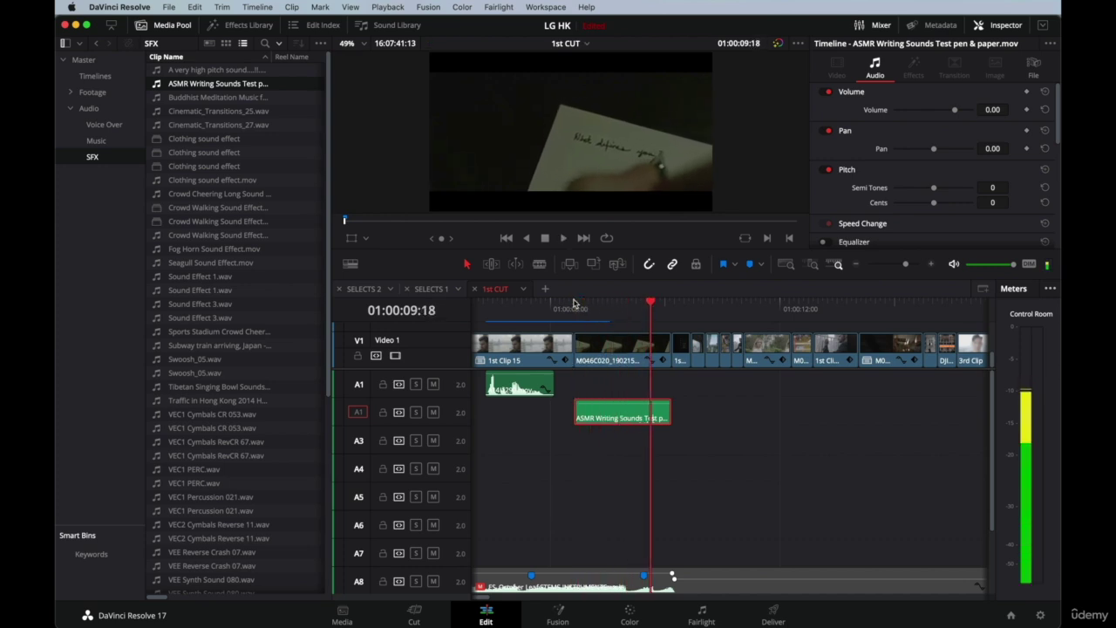
left_click(557, 304)
key("space")
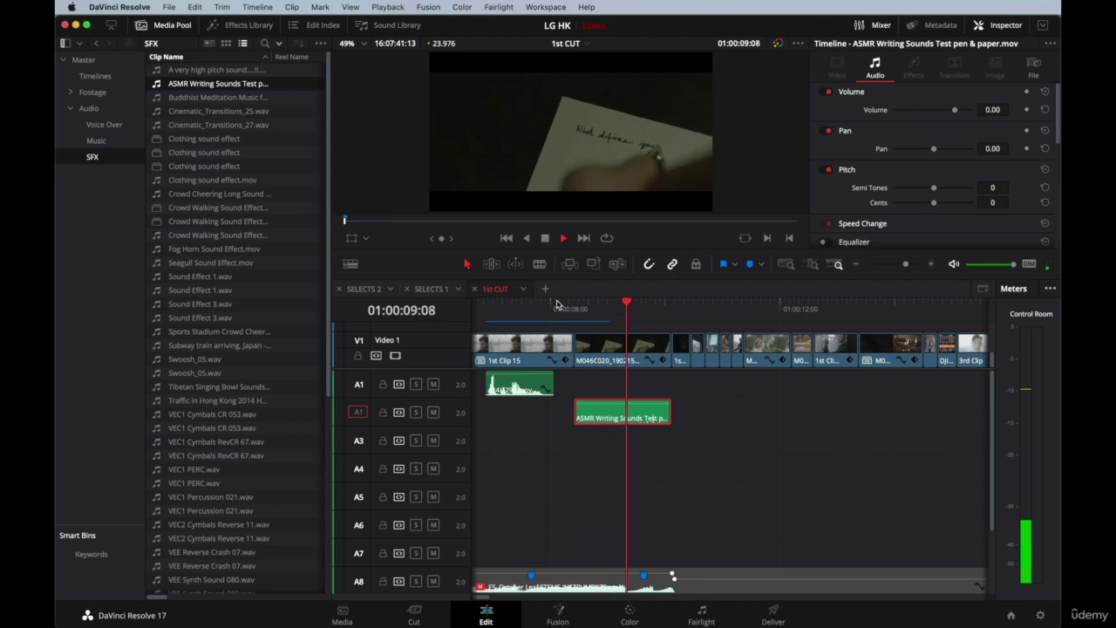
key("space")
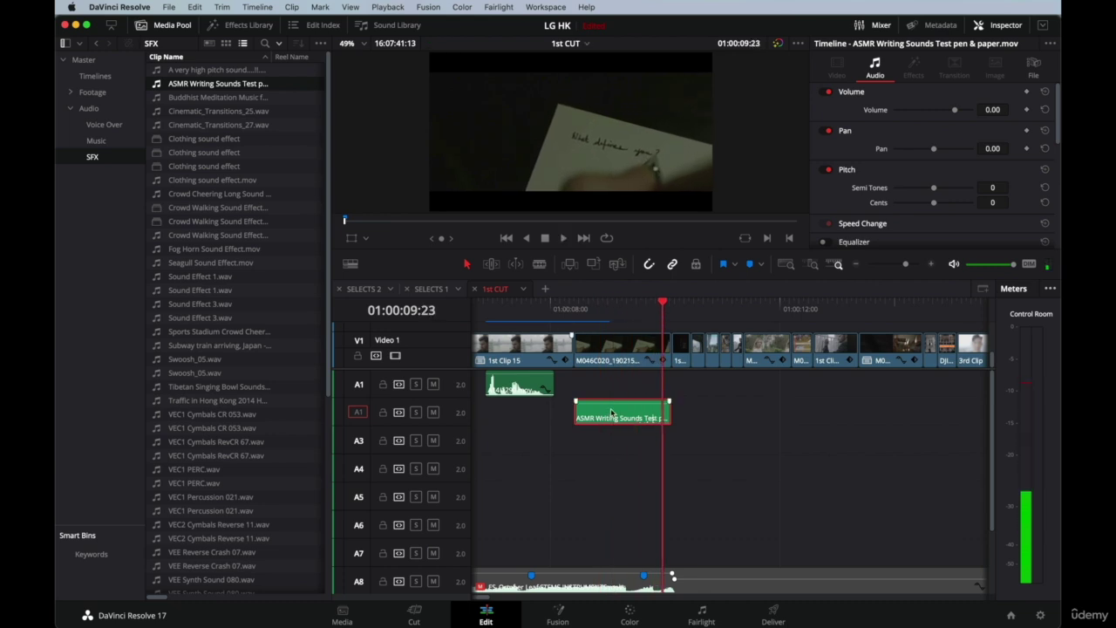
Slip the writing sound's content earlier within its A2 clip in trim mode, checking the match with the handwriting by playback.
key("t")
left_click_drag(612, 414, 539, 412)
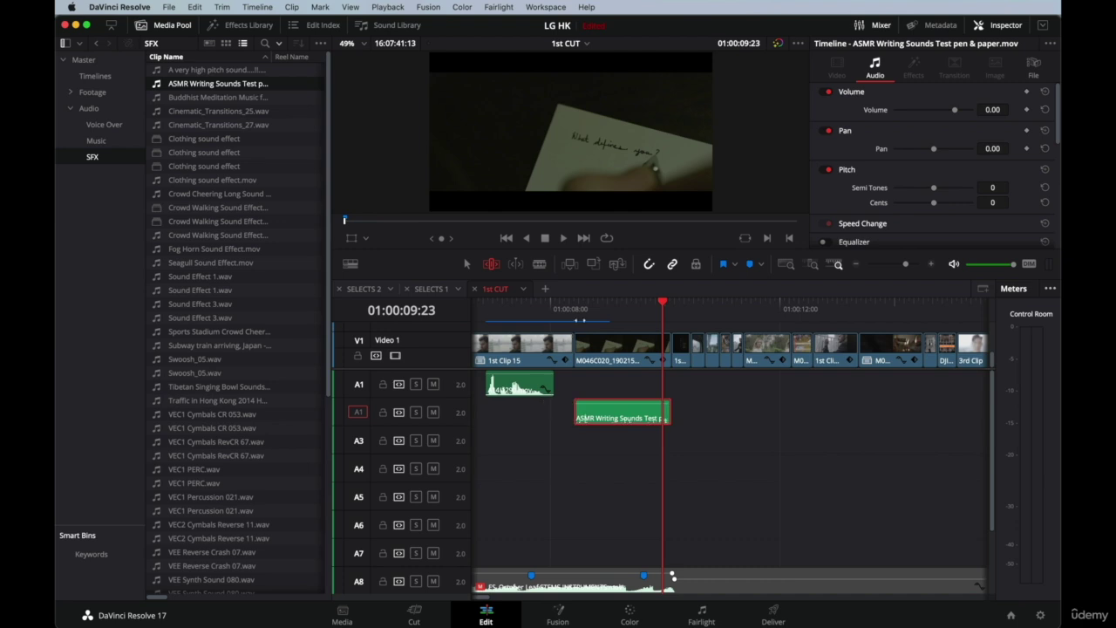
left_click(556, 309)
key("space")
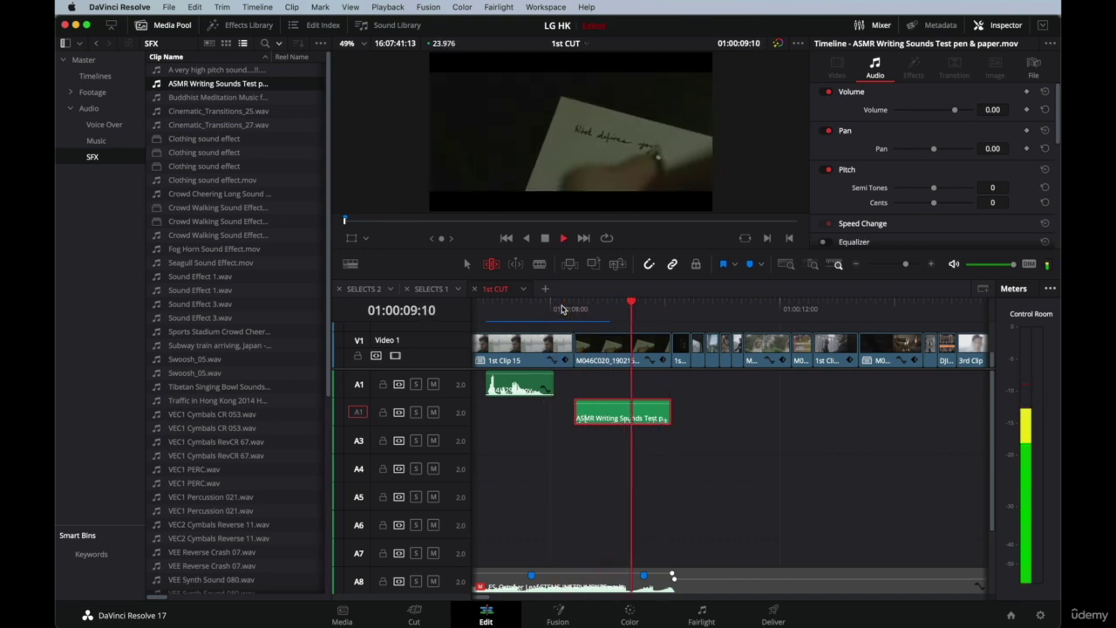
key("space")
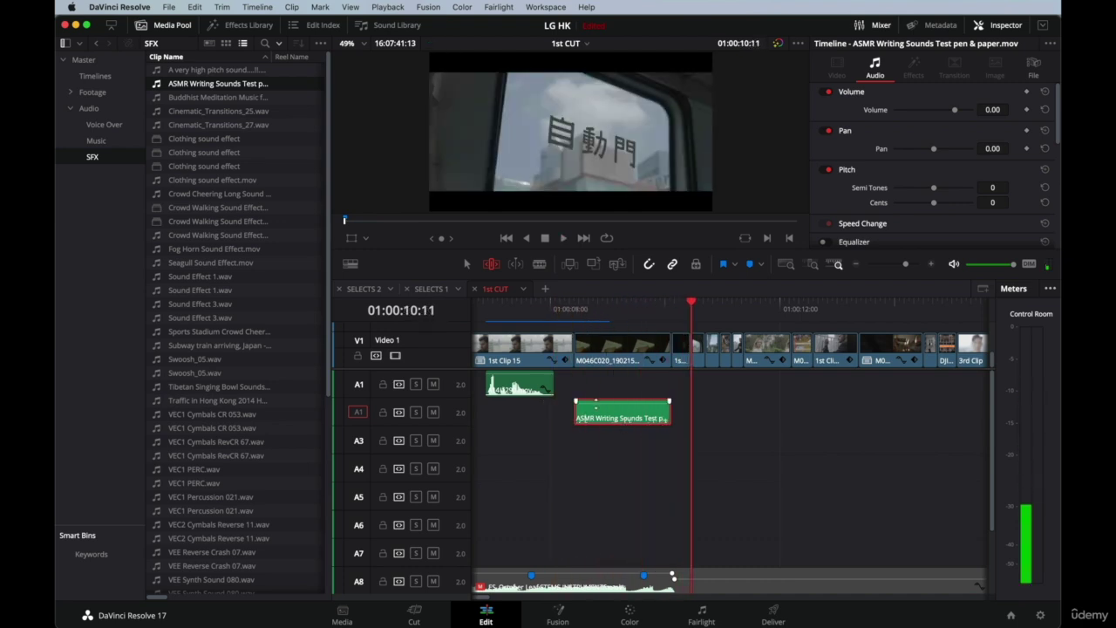
left_click(553, 309)
key("space")
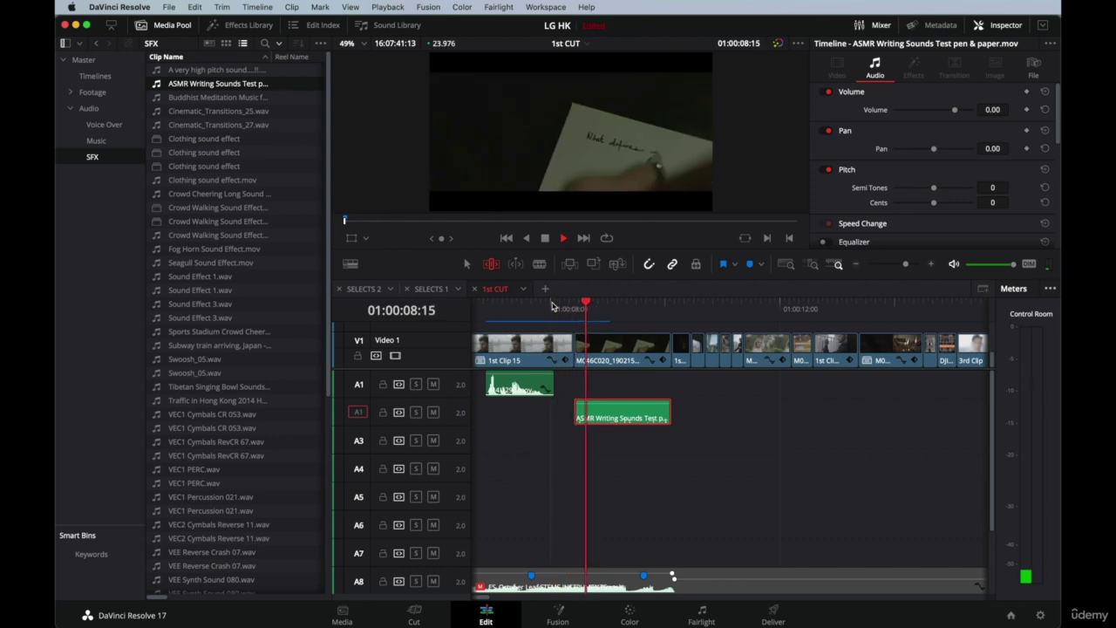
key("space")
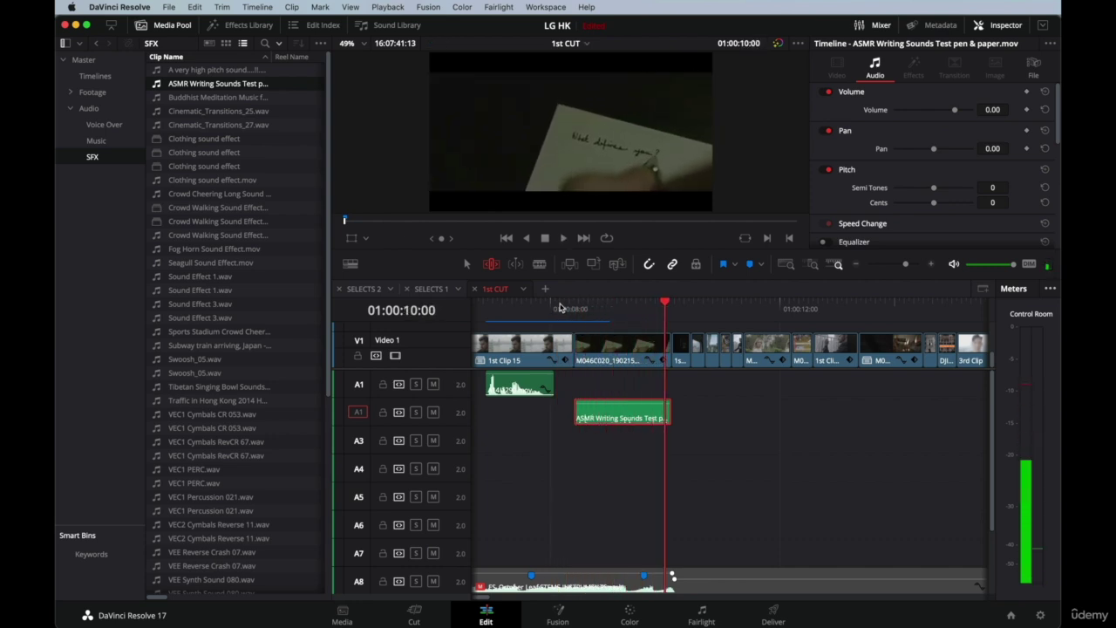
left_click(560, 308)
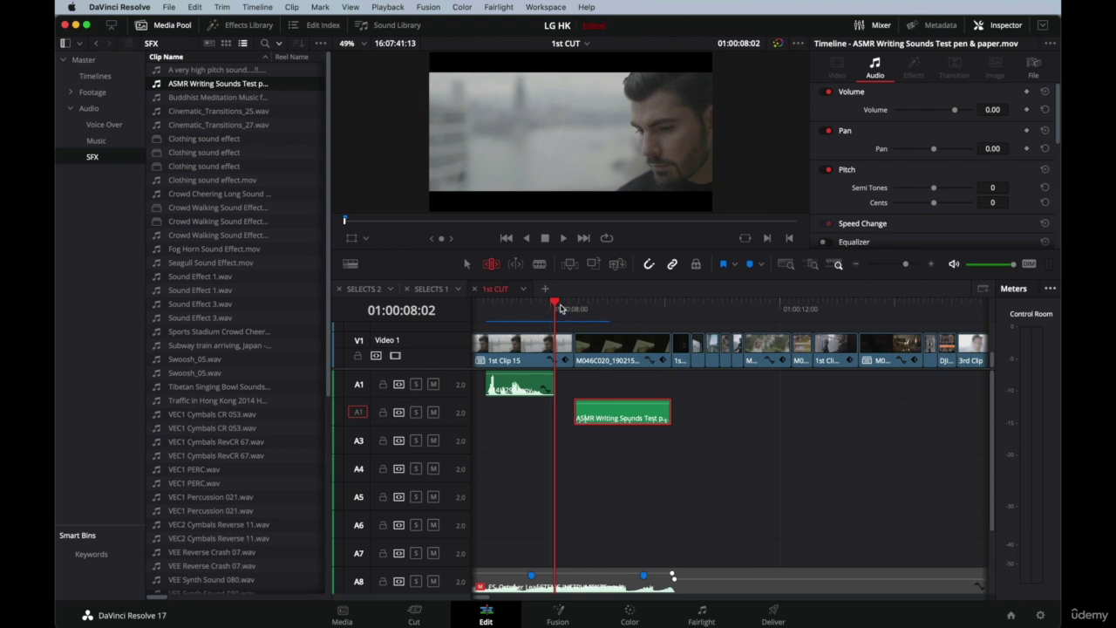
key("space")
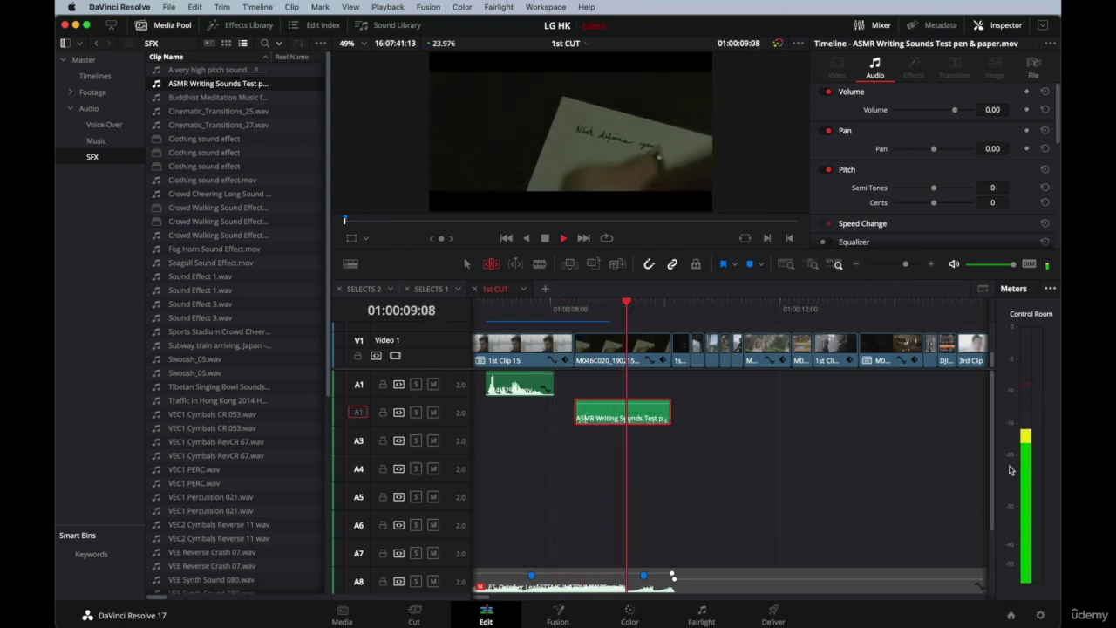
Replay the handwriting shot from its start to check the slipped writing sound, finishing in normal selection mode.
key("space")
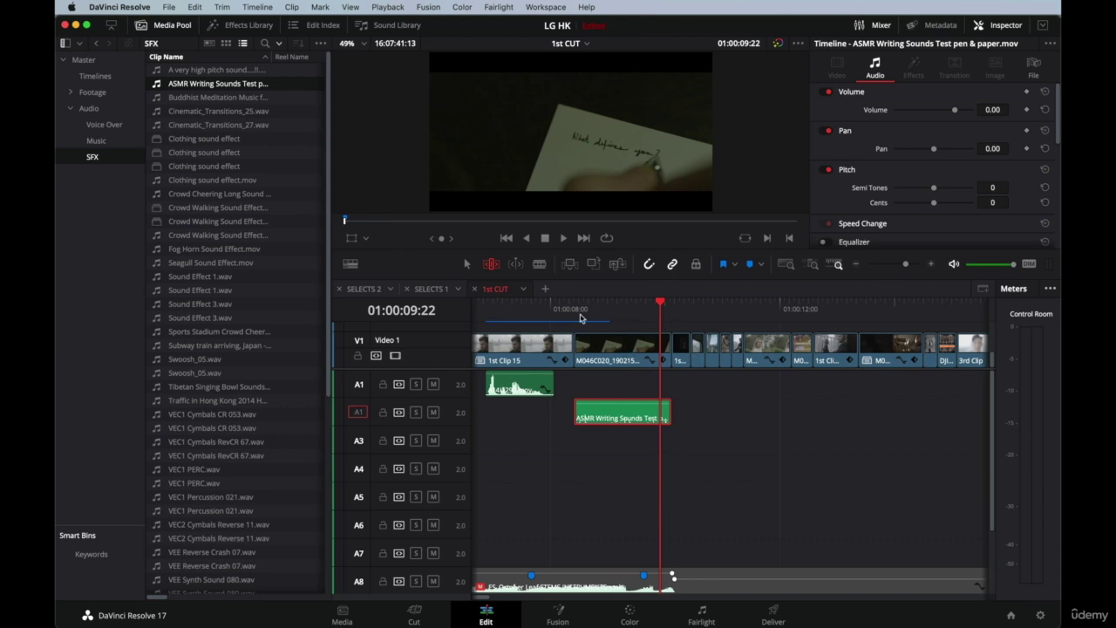
left_click(572, 312)
key("space")
key("space")
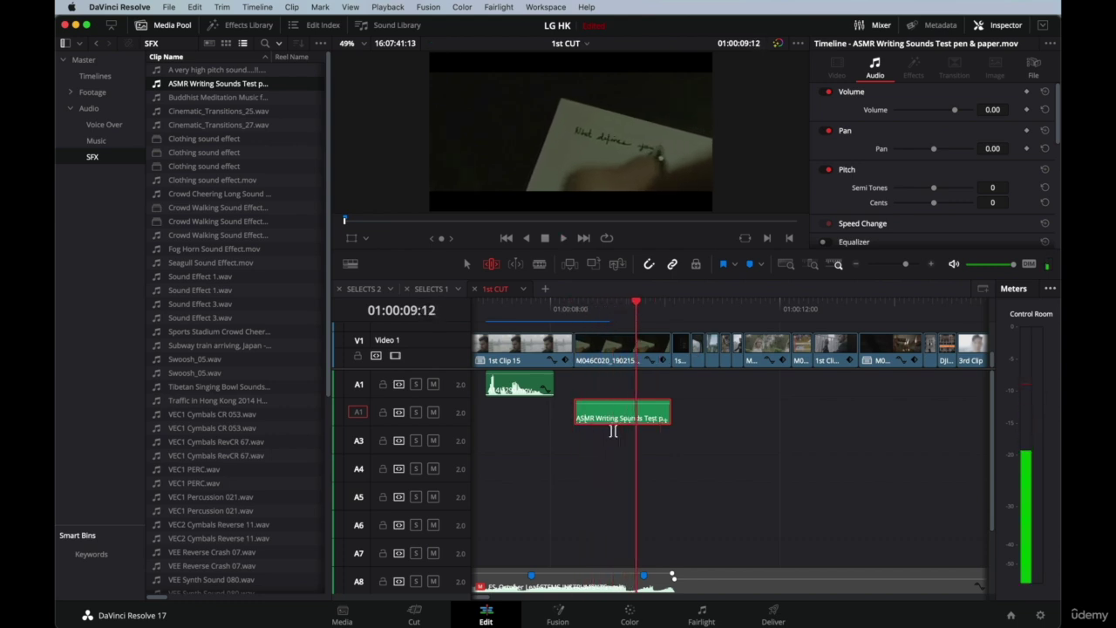
key("a")
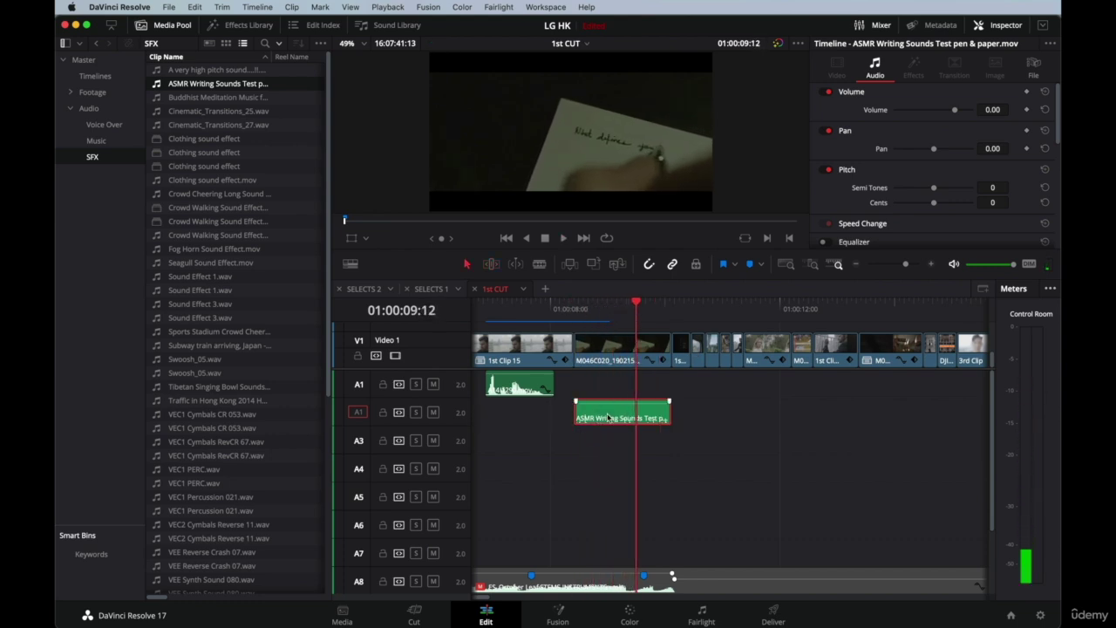
Check the audio format of the A2 writing sound in its file information.
left_click(1034, 64)
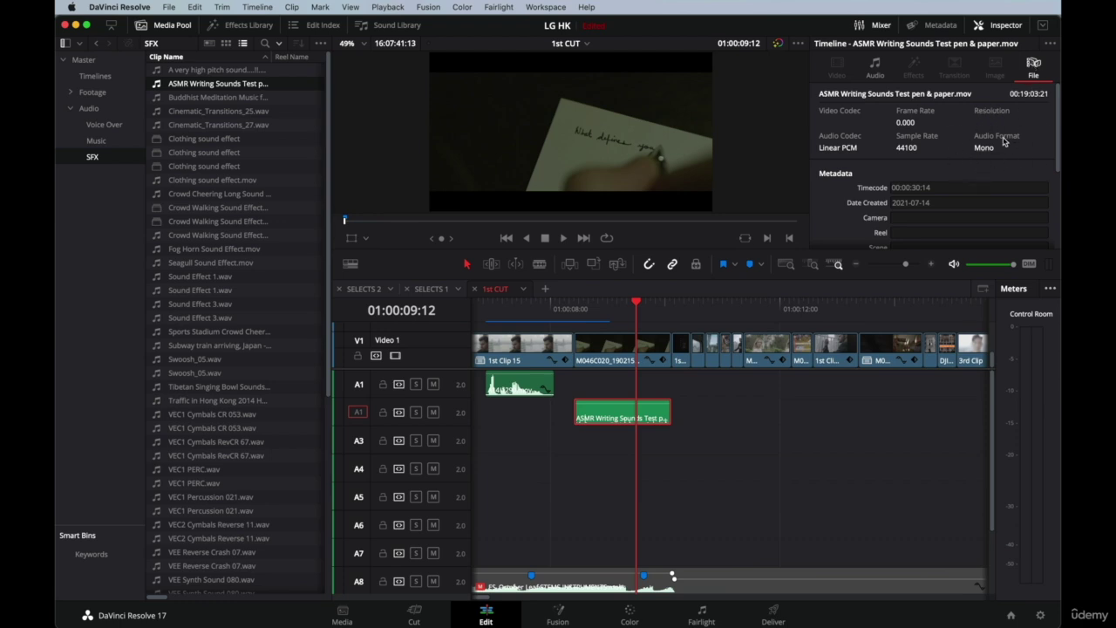
left_click(575, 309)
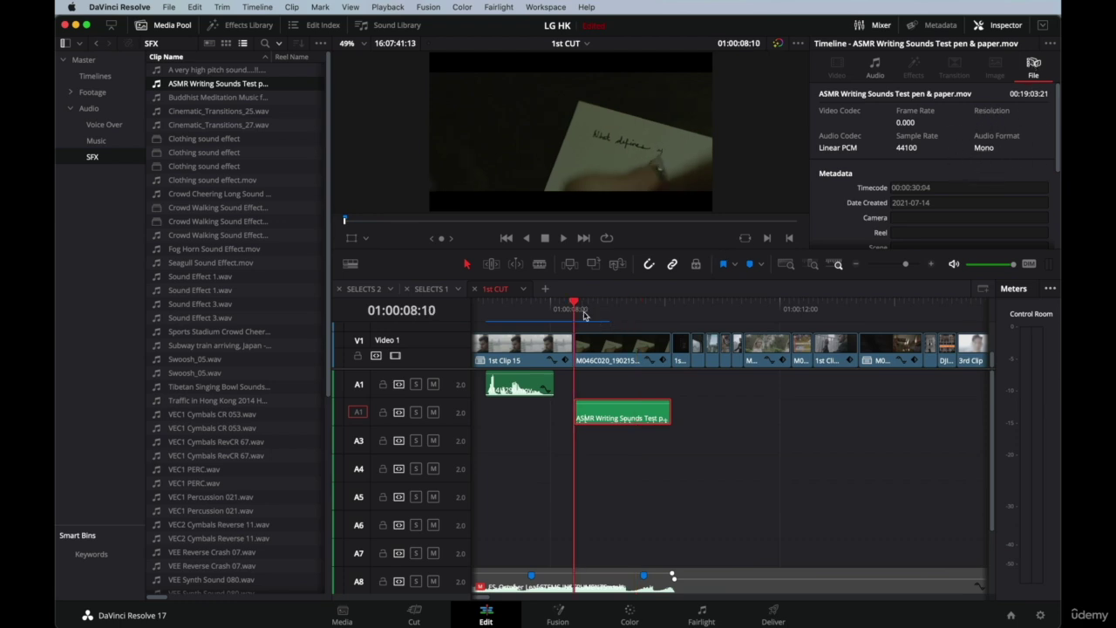
left_click_drag(593, 304, 596, 326)
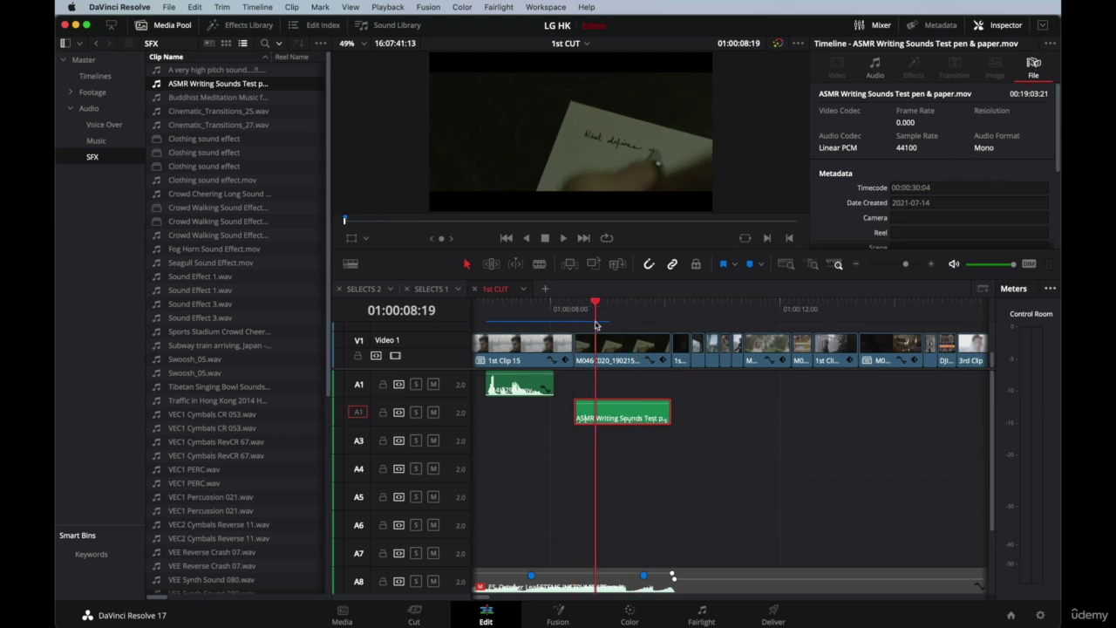
In the A2 writing sound's clip attributes, set the audio format to Stereo with Embedded Channel 1 feeding both left and right.
right_click(602, 411)
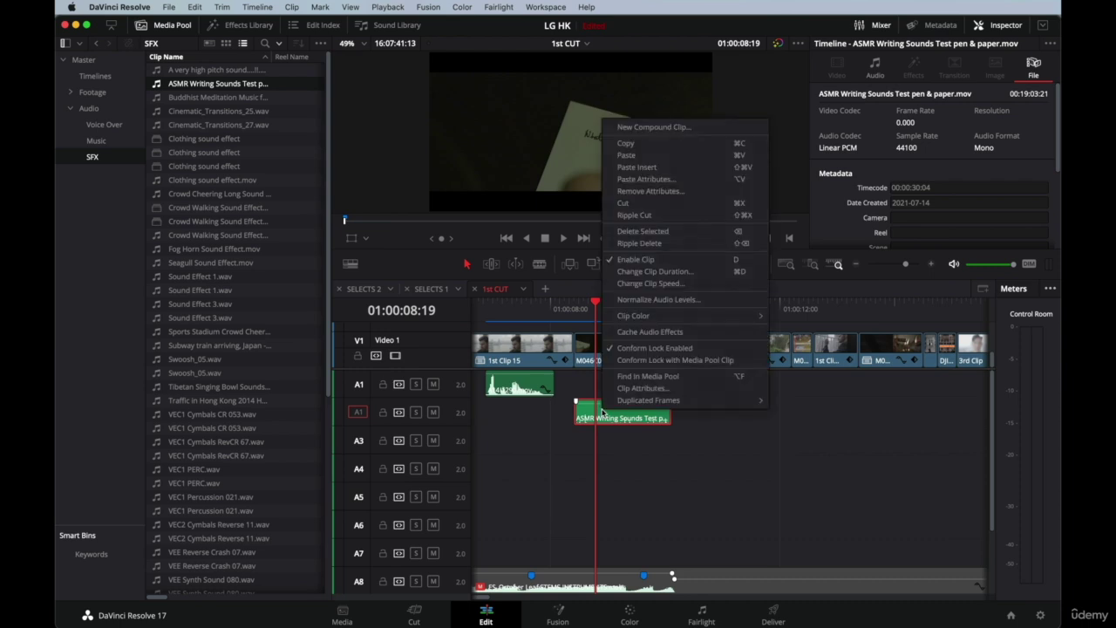
left_click(643, 389)
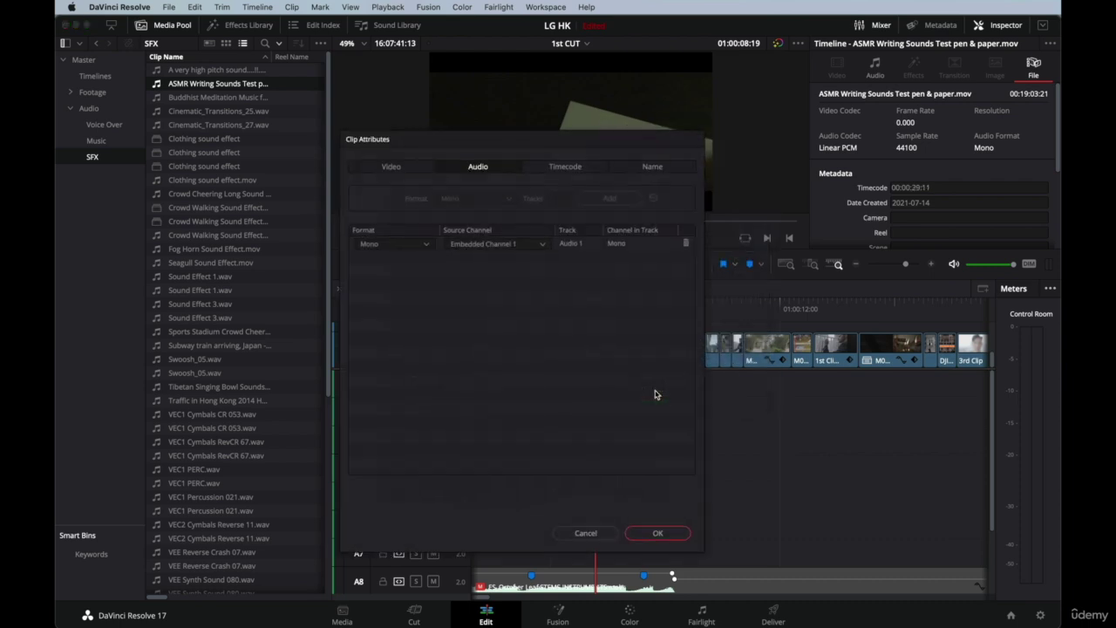
left_click(392, 169)
left_click(479, 169)
left_click(567, 166)
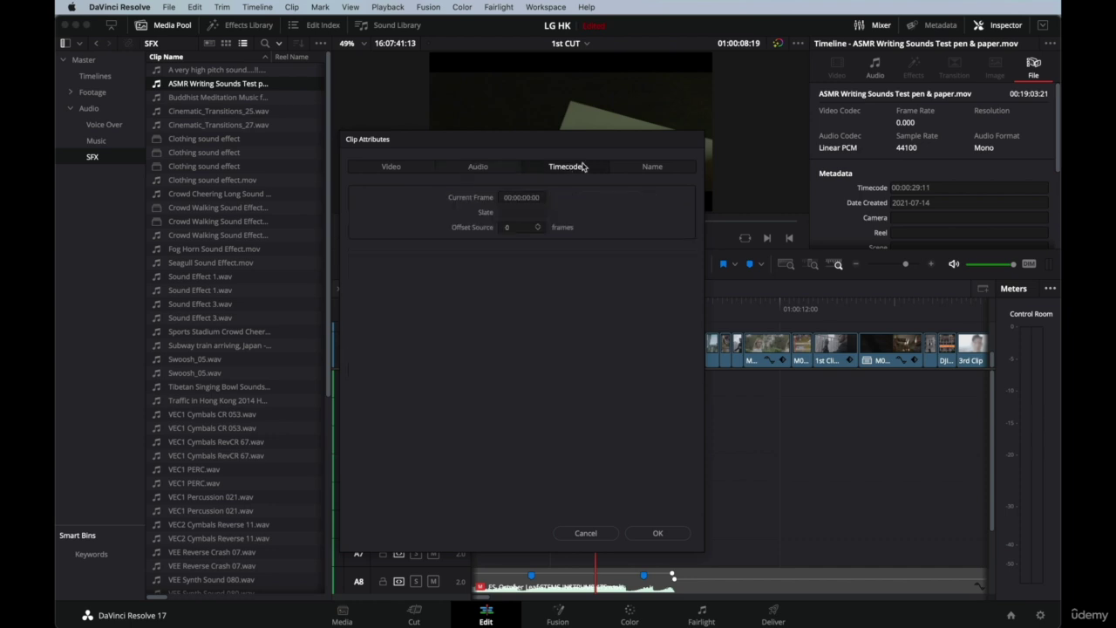
left_click(637, 169)
left_click(463, 166)
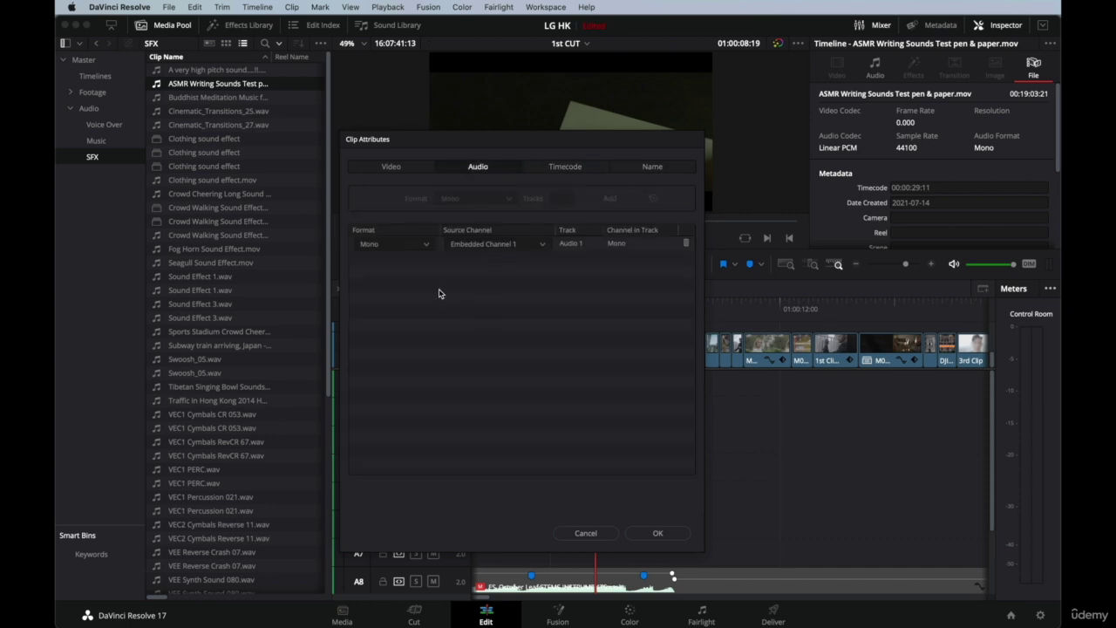
left_click(427, 246)
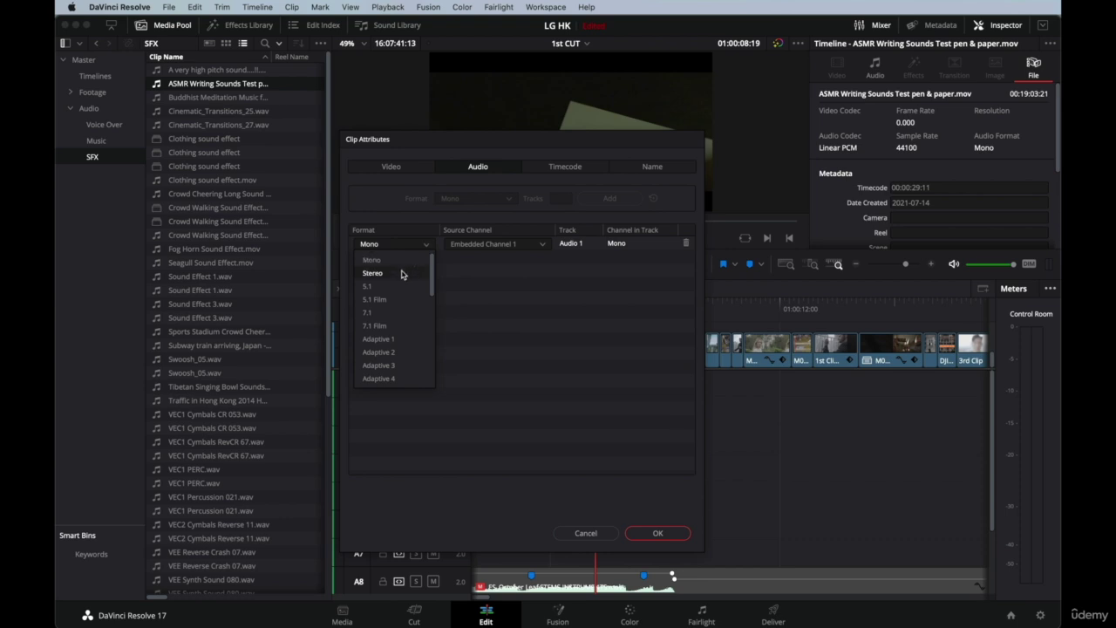
left_click(402, 274)
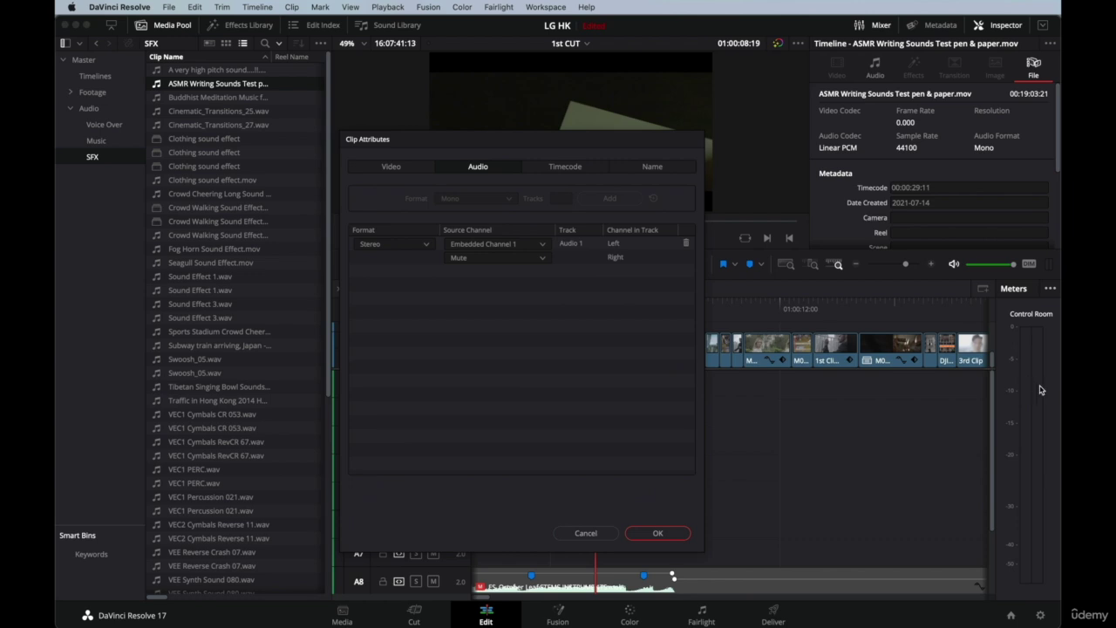
left_click(543, 261)
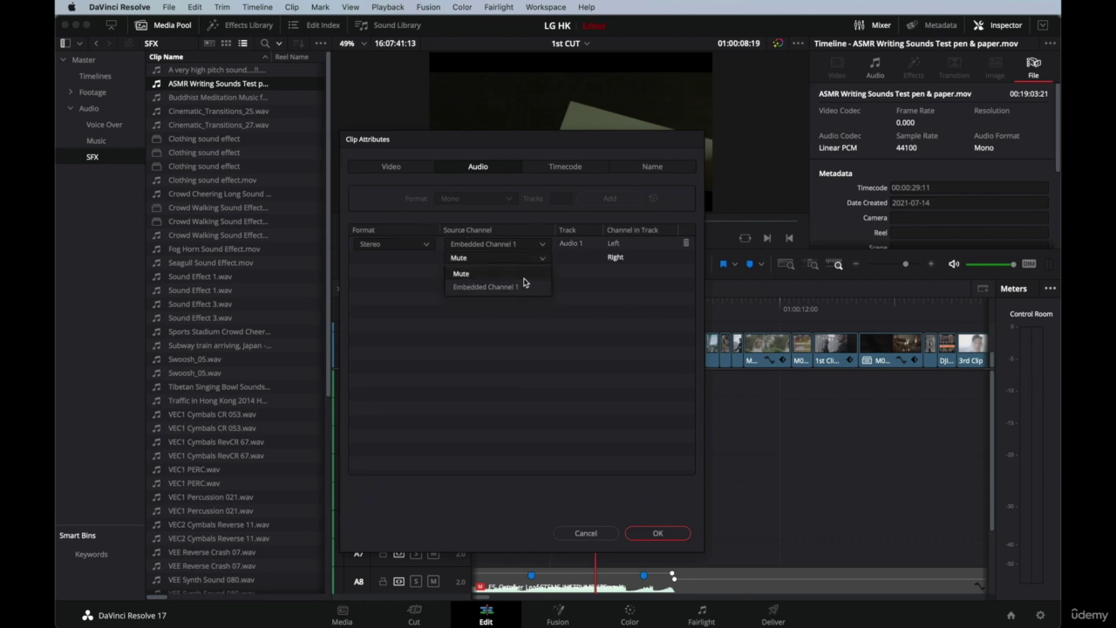
left_click(523, 287)
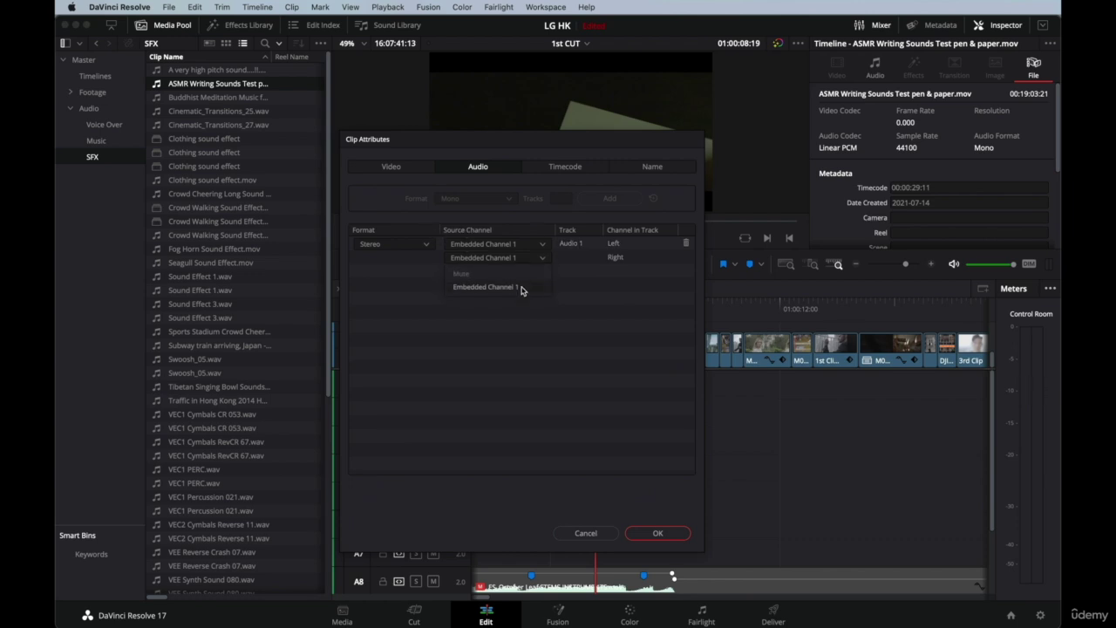
left_click(653, 533)
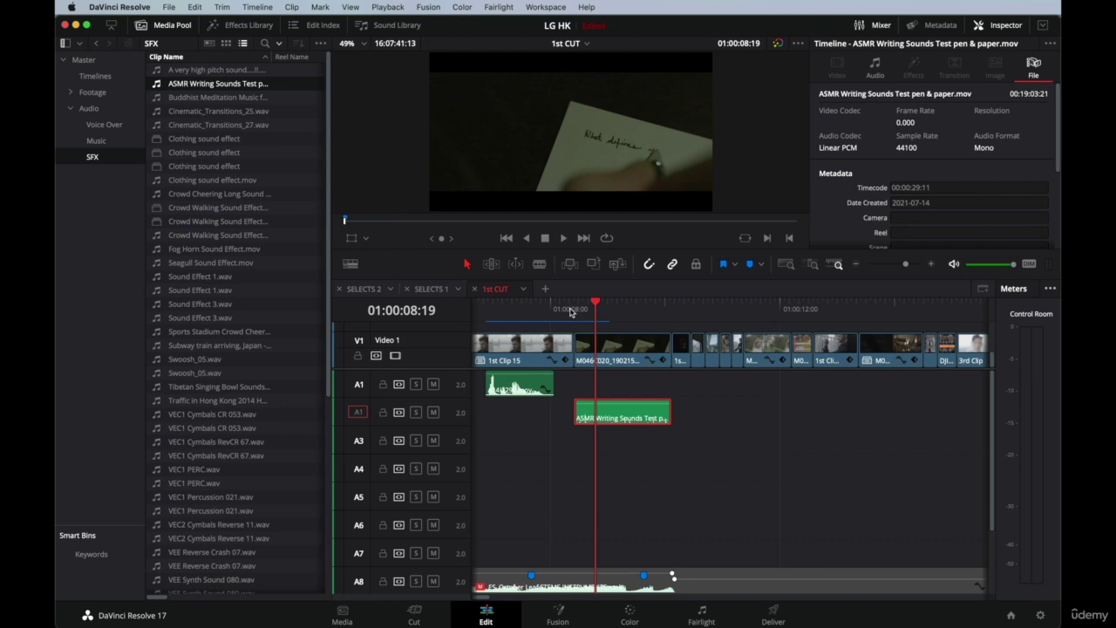
Play the handwriting shot repeatedly from just before its start to check the stereo writing sound's channel levels and loudness.
left_click(572, 310)
key("space")
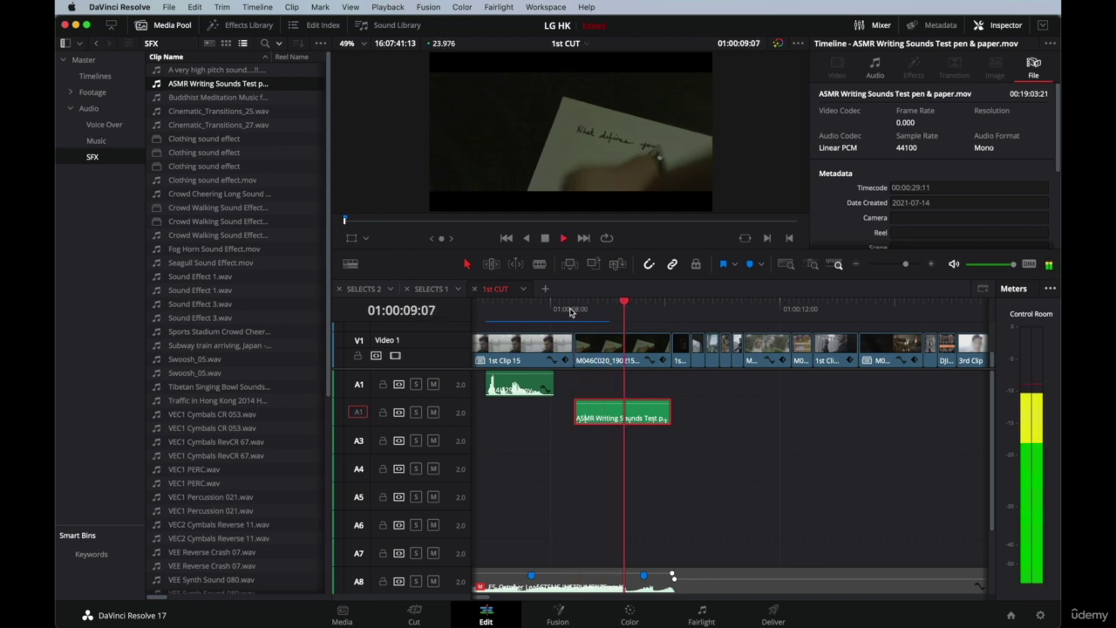
left_click(556, 310)
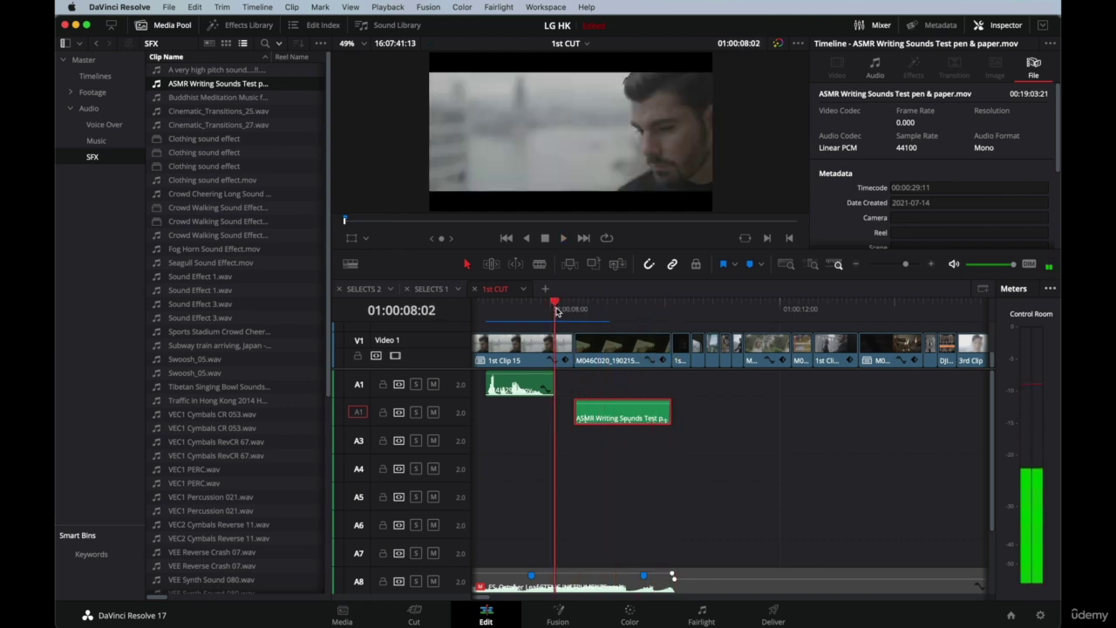
left_click(556, 311)
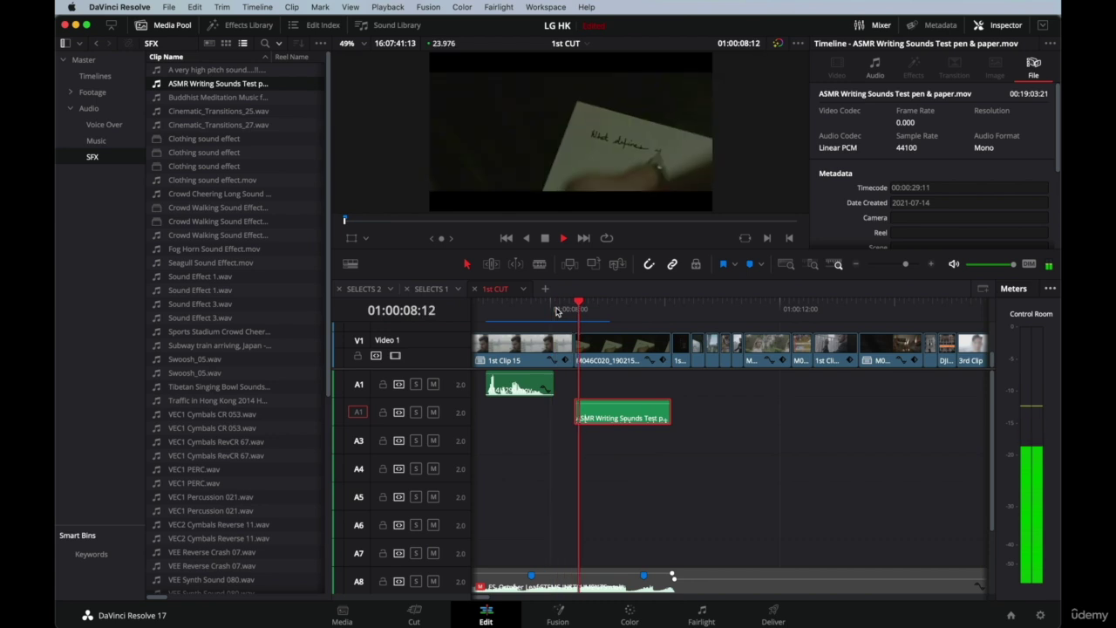
left_click(556, 311)
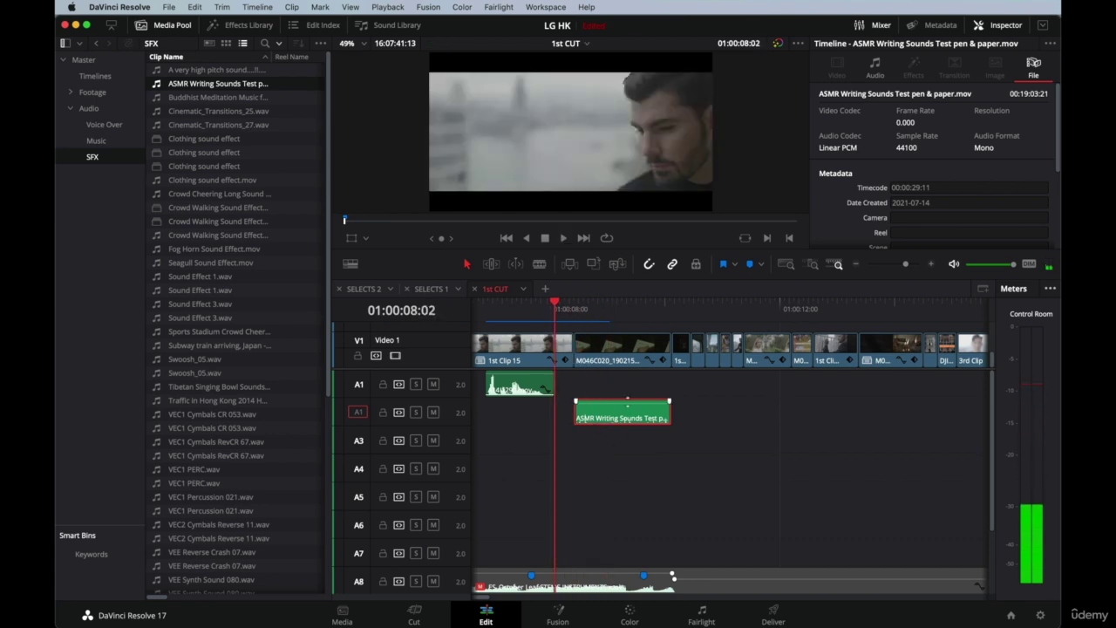
mouse_move(628, 406)
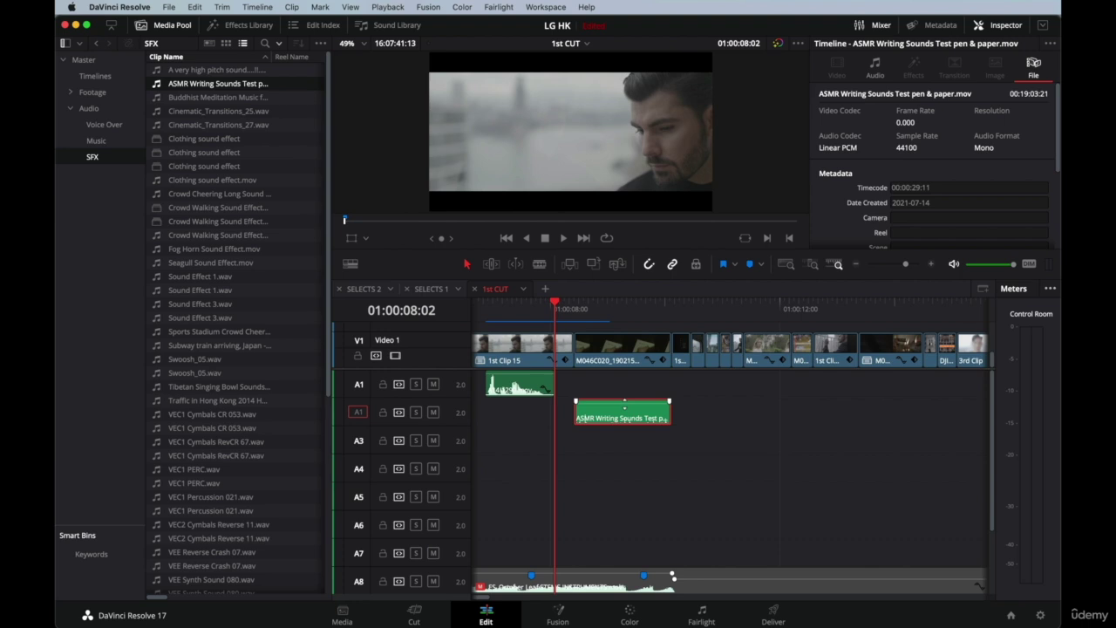
left_click(573, 310)
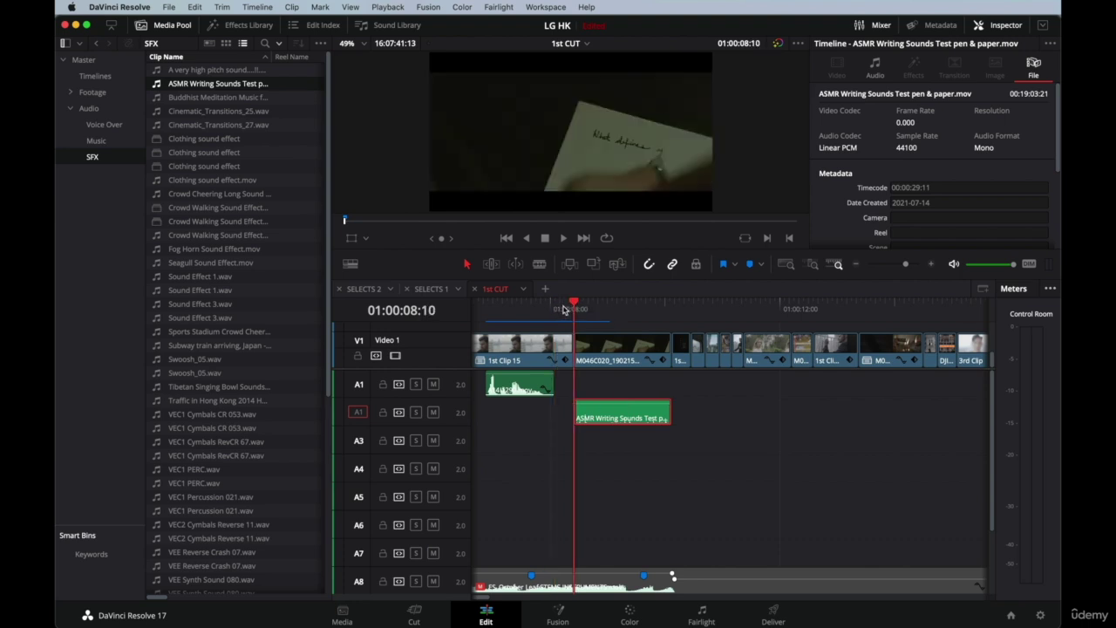
left_click(556, 309)
key("space")
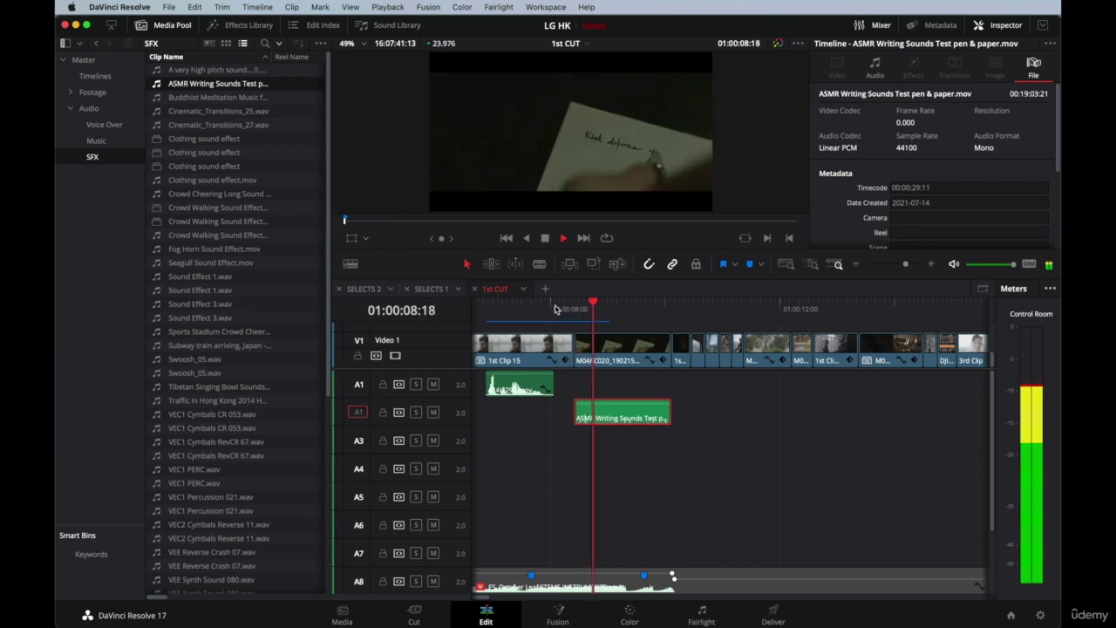
key("space")
left_click(598, 314)
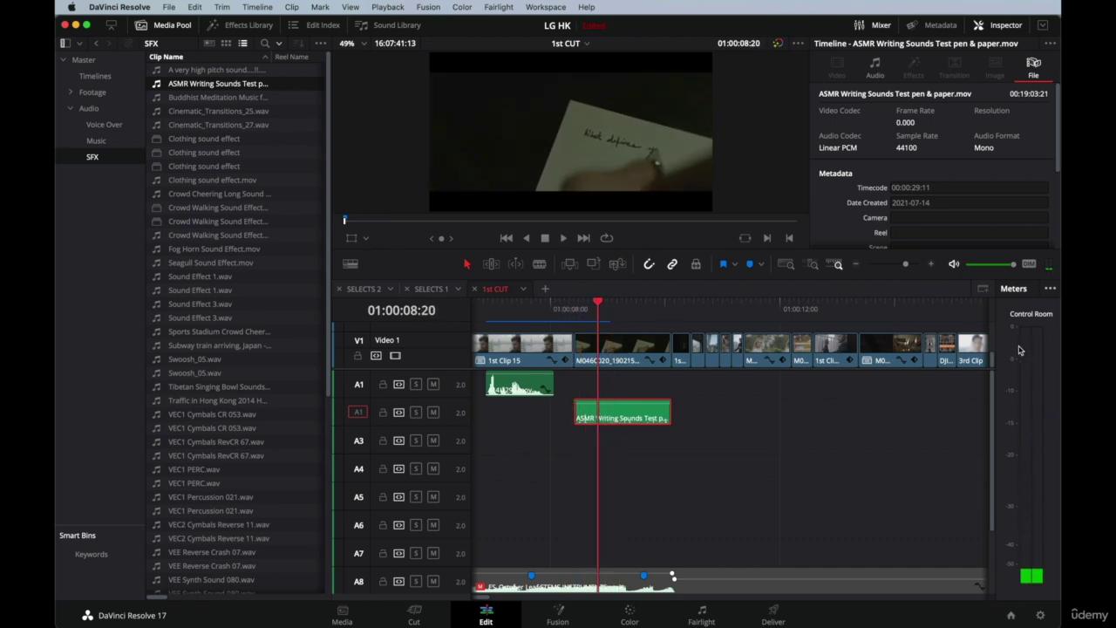
left_click(574, 314)
key("space")
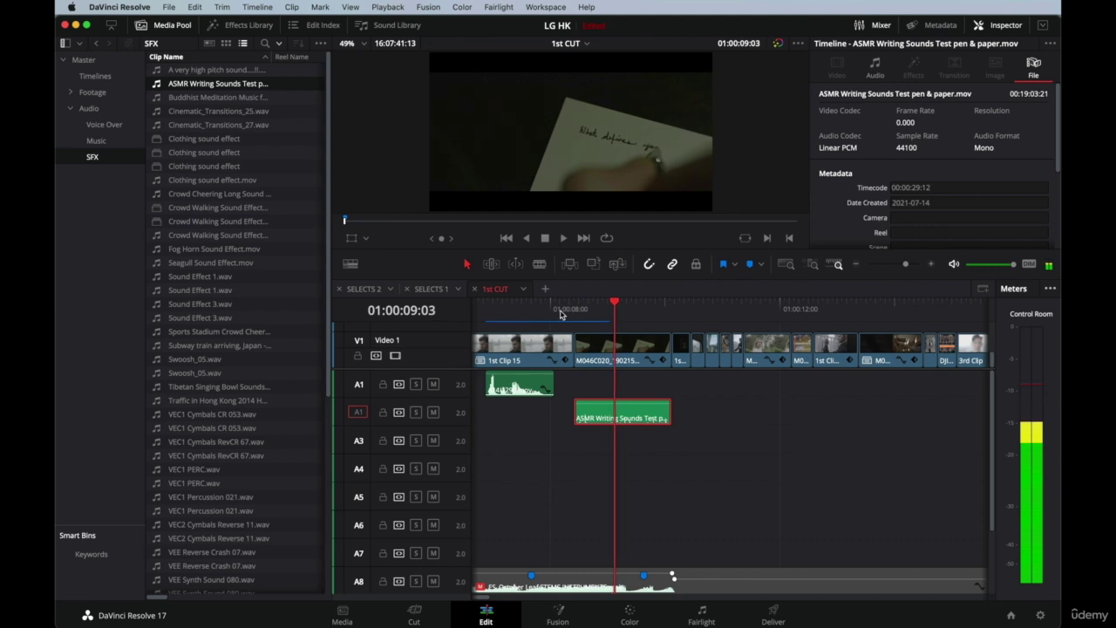
left_click(561, 314)
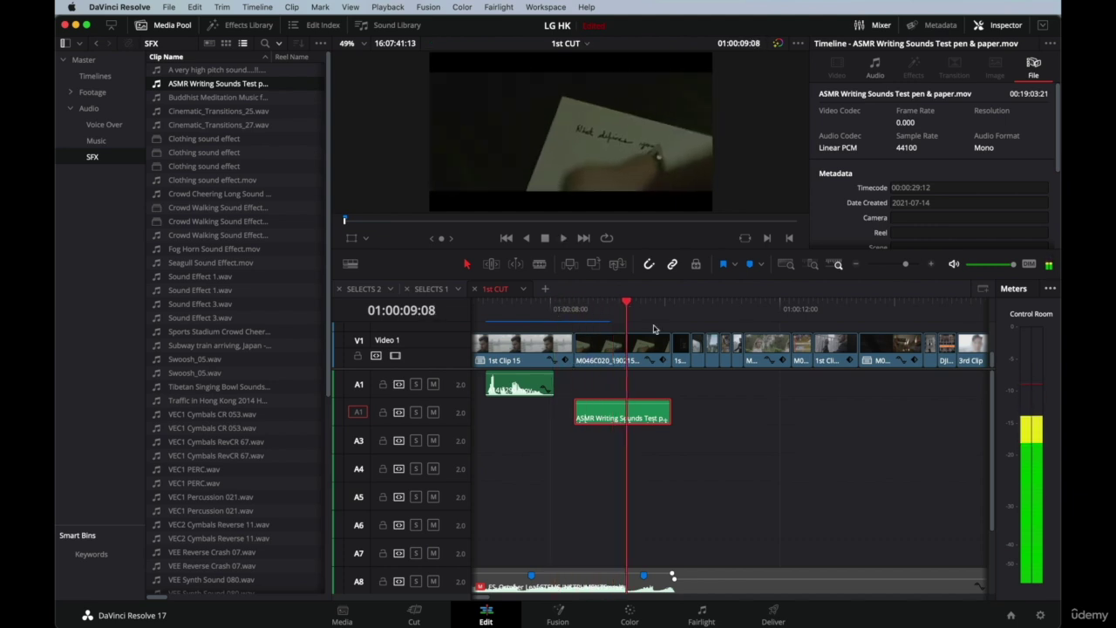
Raise the A2 writing sound's clip volume to 8.00.
mouse_move(598, 414)
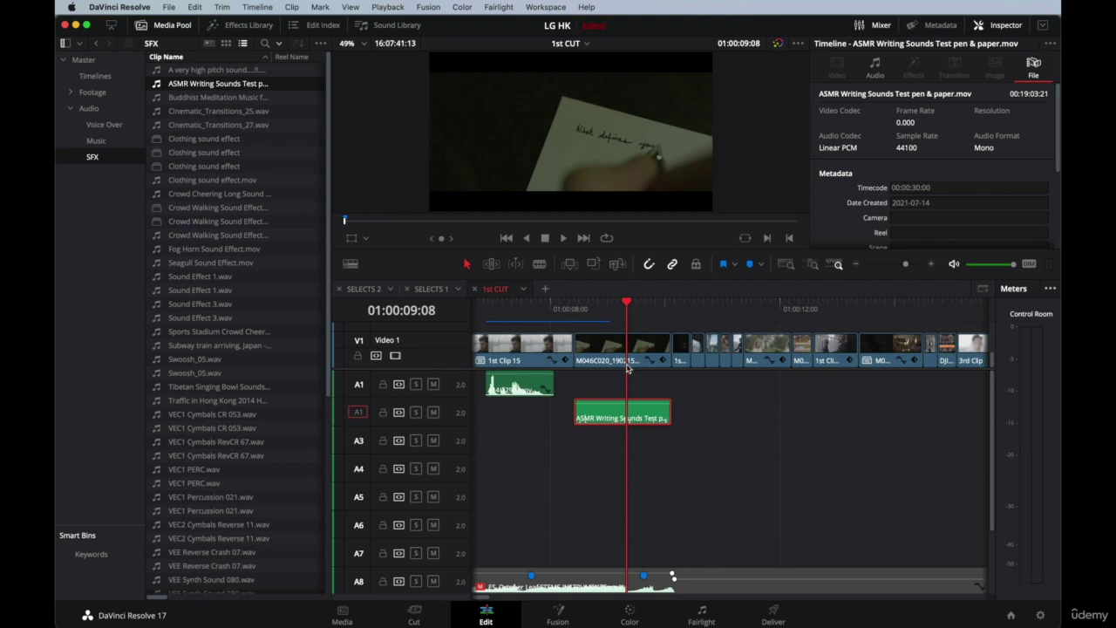
left_click(875, 65)
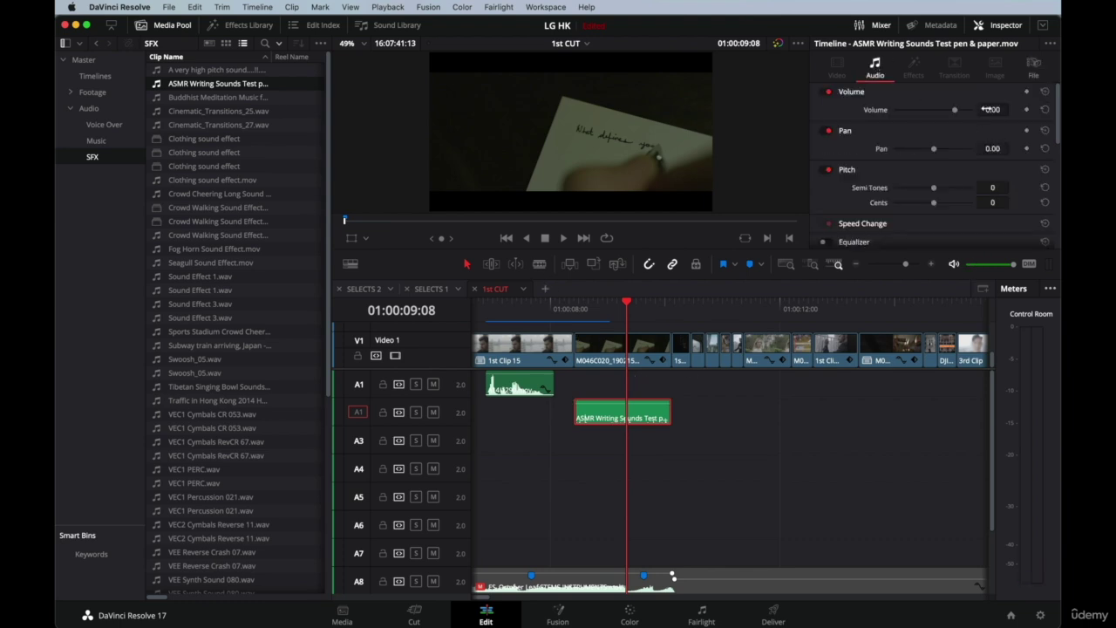
left_click_drag(955, 112, 958, 112)
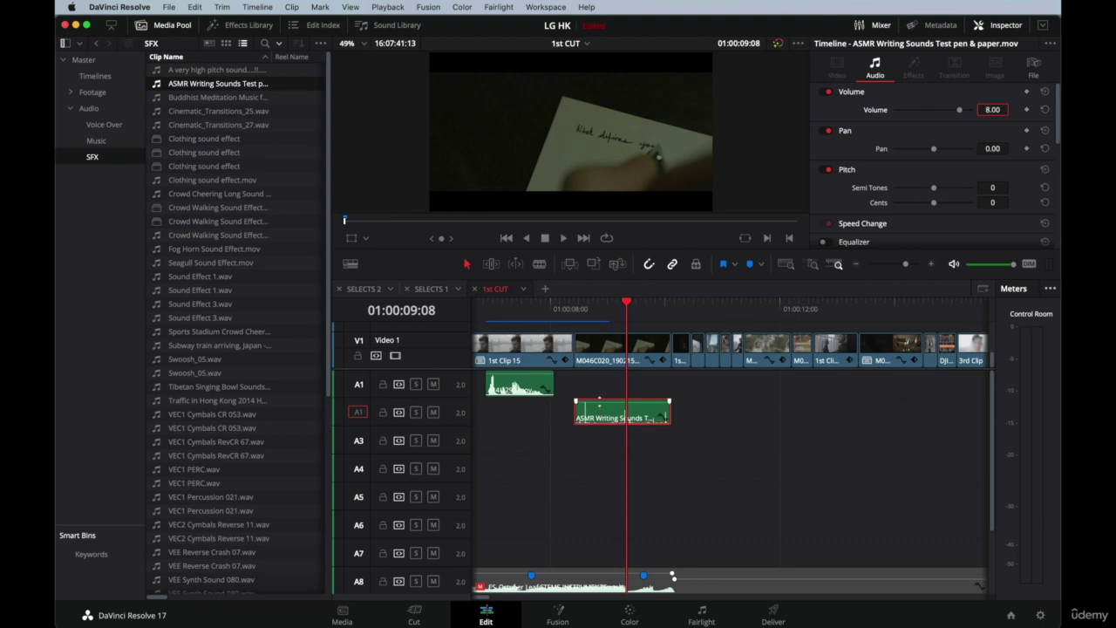
left_click_drag(599, 400, 600, 398)
Play back the transition into the handwriting shot several times to judge the louder writing sound.
left_click(570, 308)
key("space")
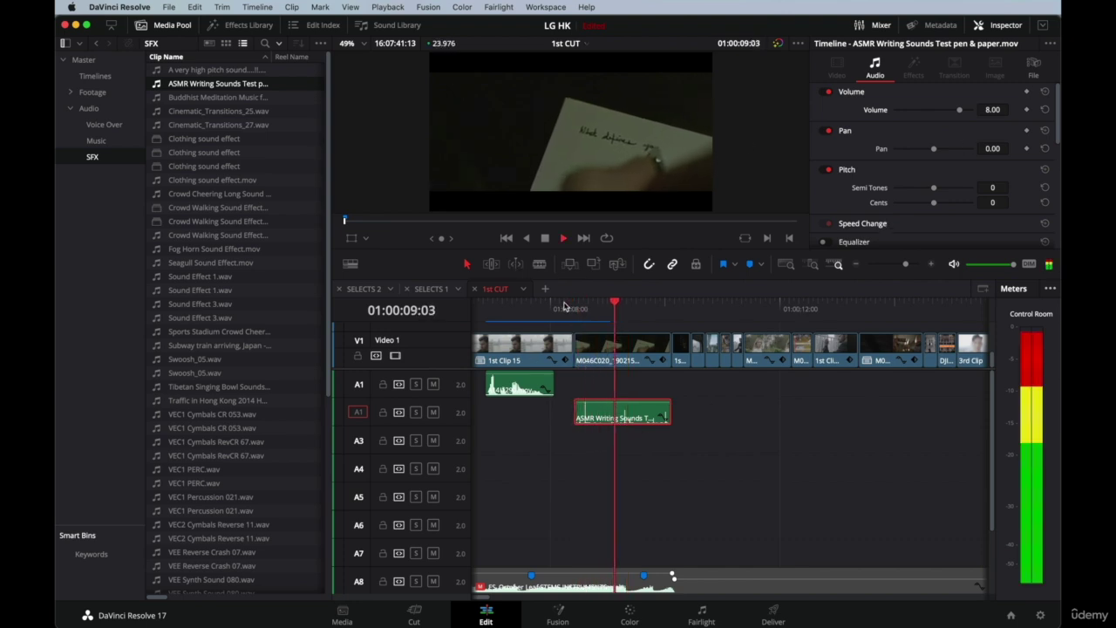
left_click(553, 306)
key("space")
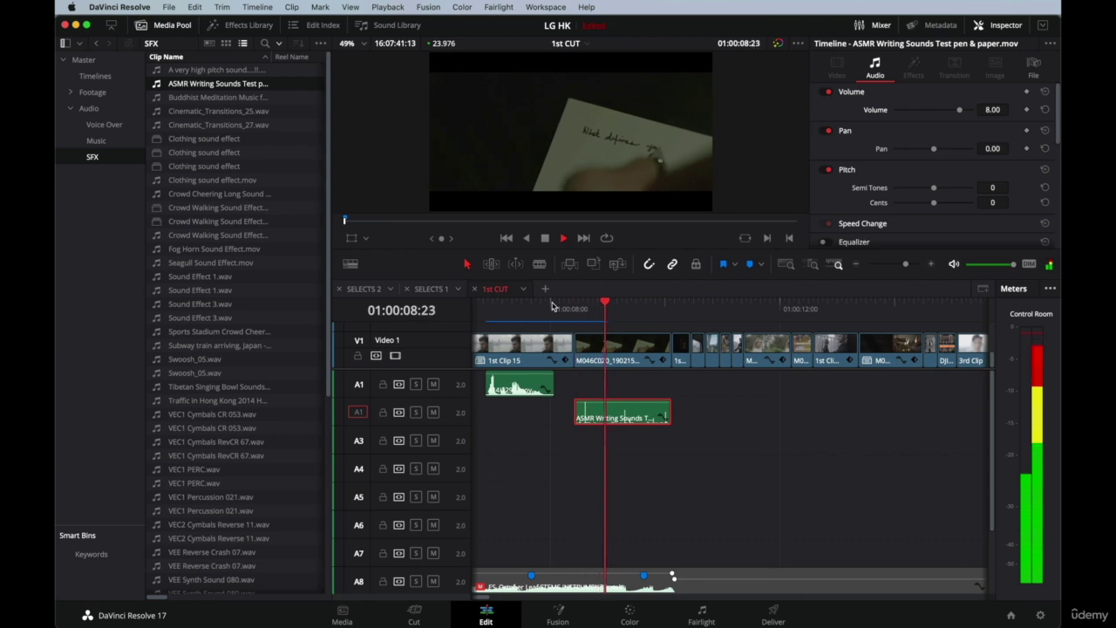
left_click(553, 305)
key("space")
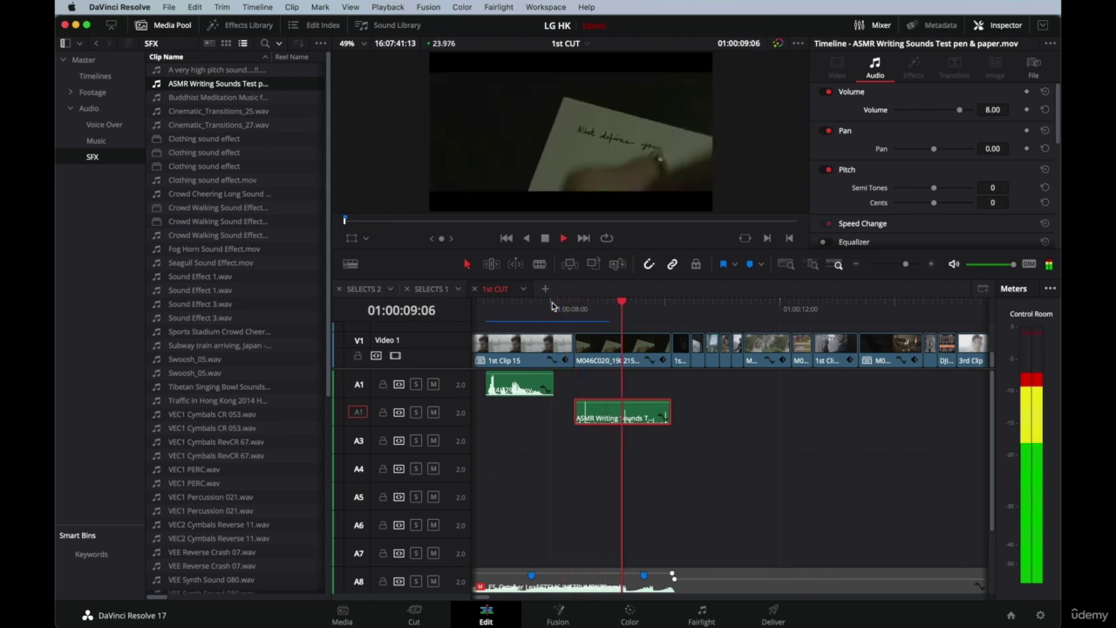
left_click(555, 305)
key("space")
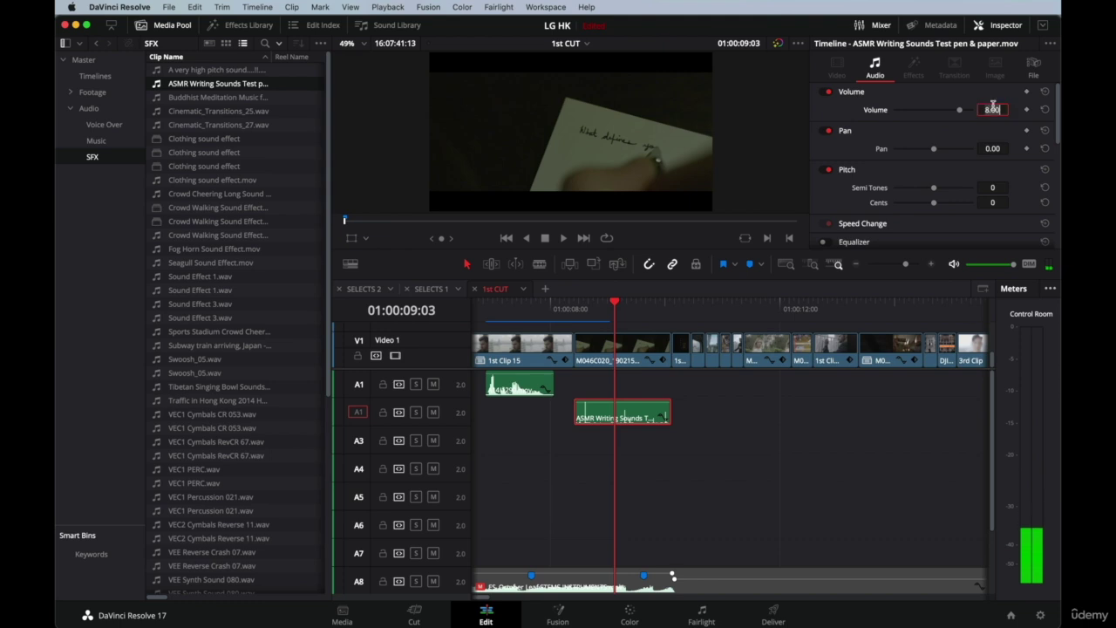
Set the A2 writing sound's volume to 5.00 and play back the handwriting shot to check the level.
type("5")
key("Return")
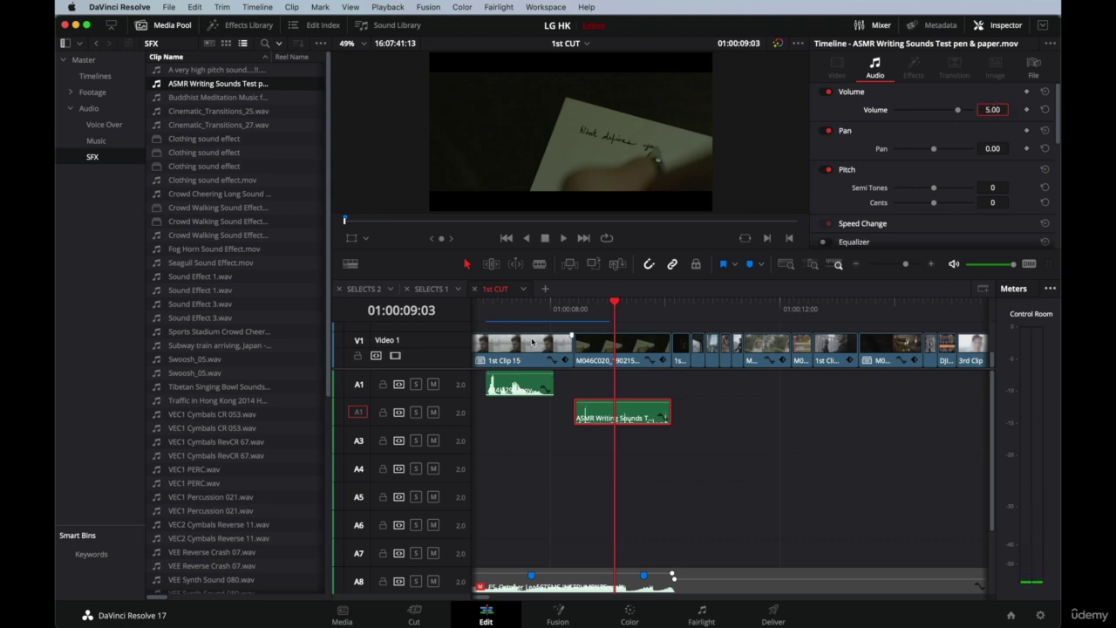
left_click(553, 305)
key("space")
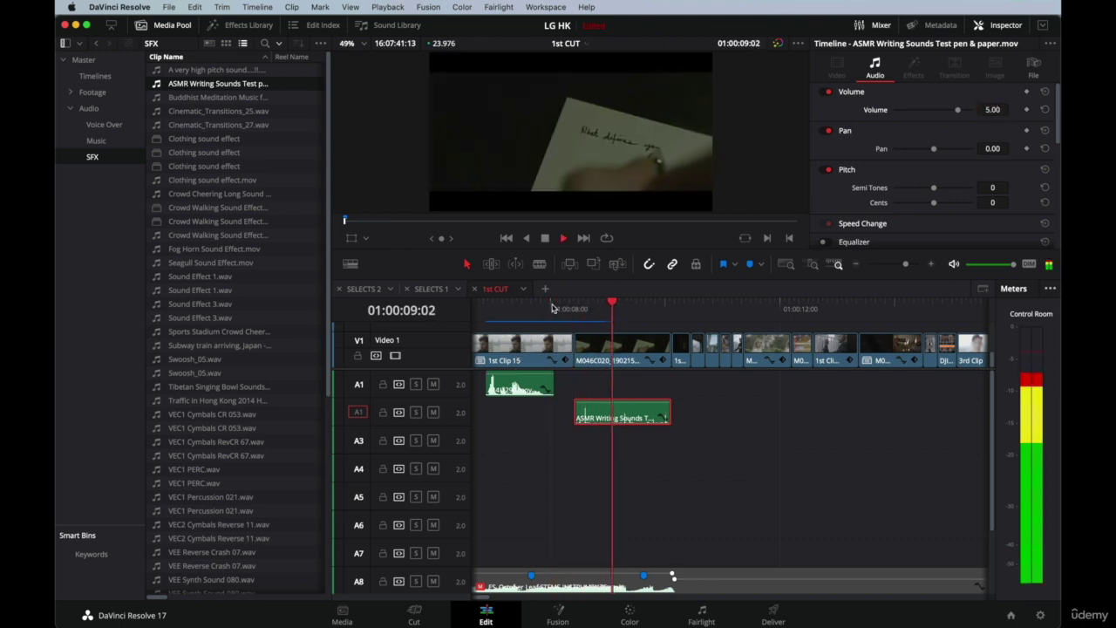
key("space")
scroll(576, 488, "down", 2)
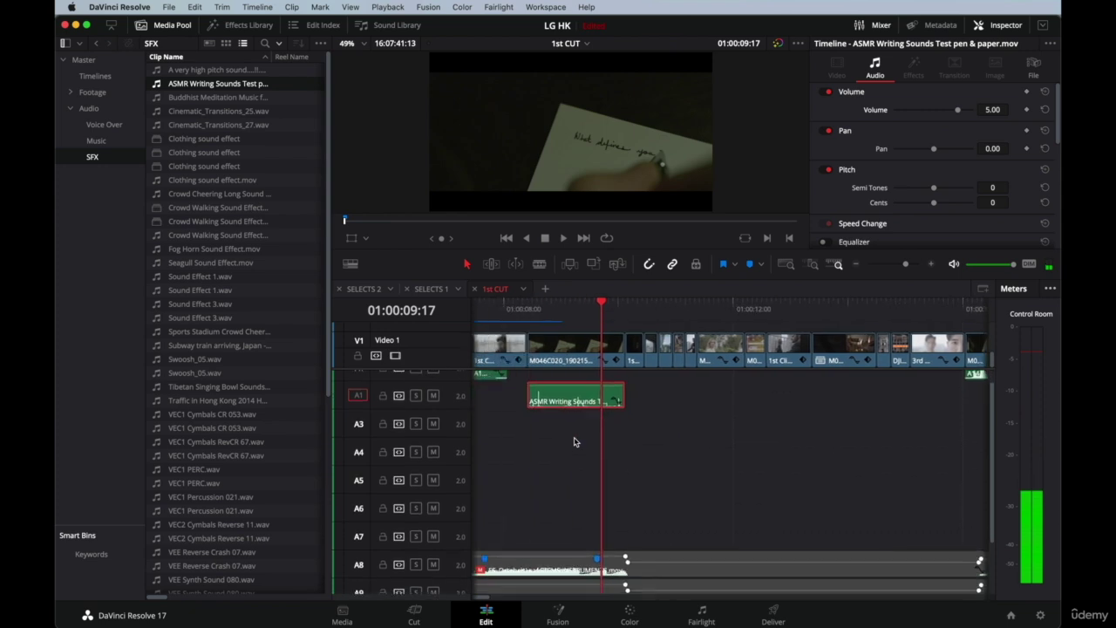
Re-enable the music stem clips on A8 and A9 and play back the handwriting shot with the music.
scroll(574, 546, "down", 2)
left_click_drag(591, 473, 586, 555)
scroll(575, 470, "up", 3)
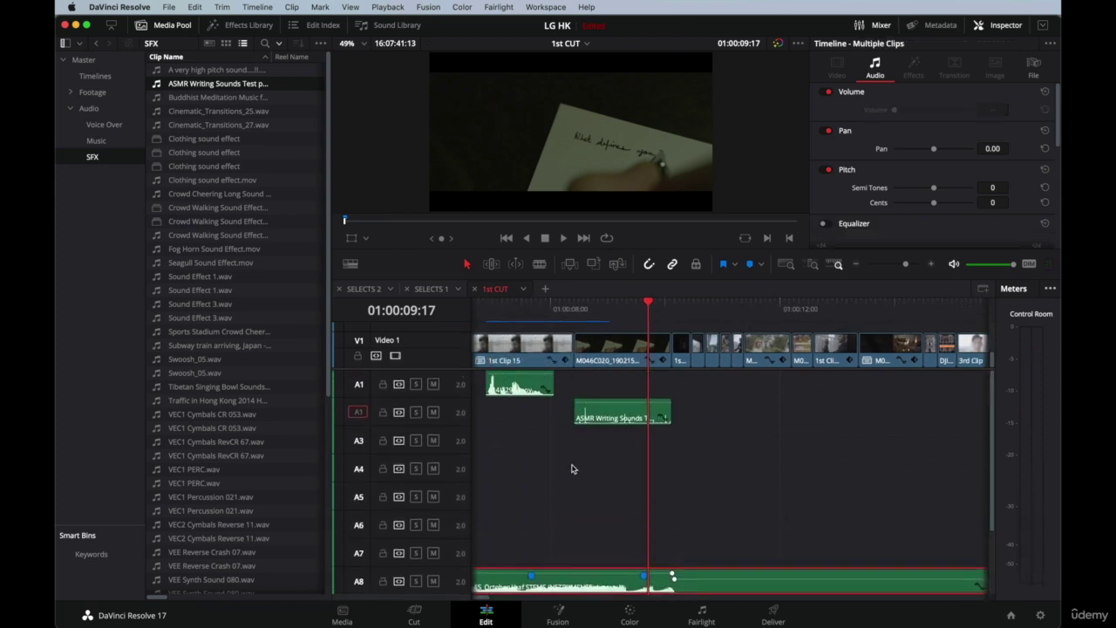
left_click(531, 311)
key("space")
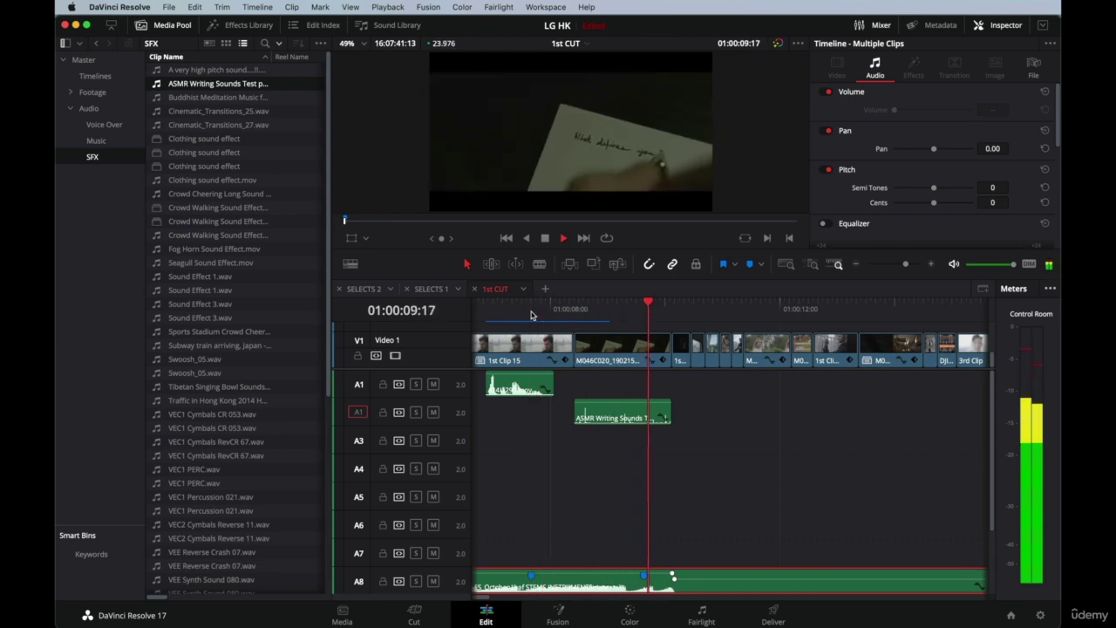
key("space")
left_click(527, 313)
key("space")
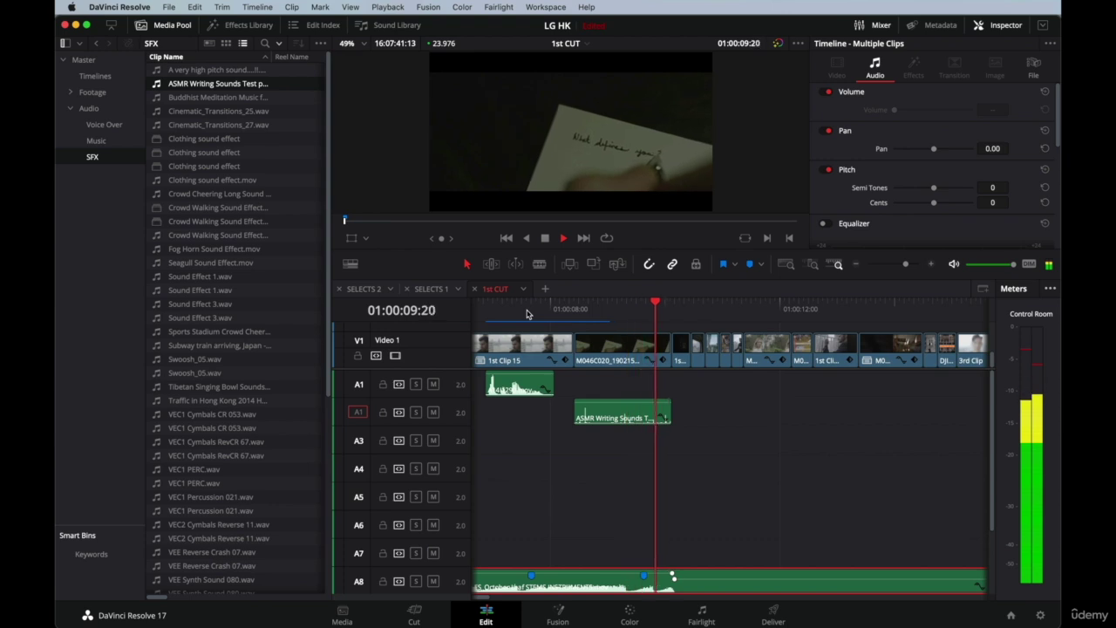
key("space")
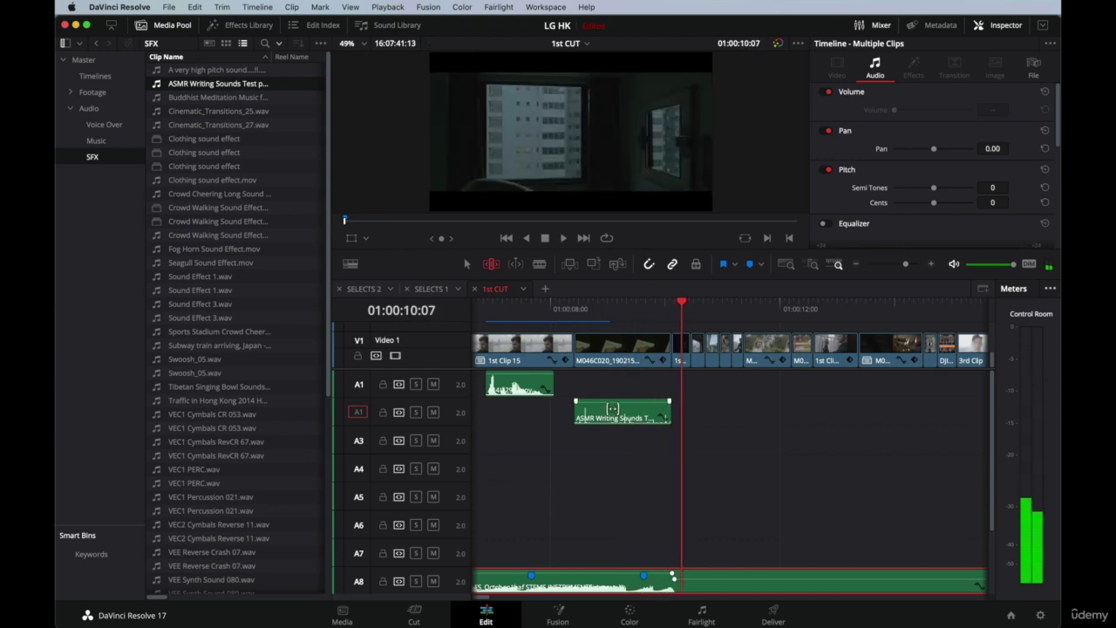
Slip the writing sound within its A2 clip to adjust its sync with the pen strokes, playing back the handwriting shot between adjustments.
left_click(613, 412)
left_click(557, 311)
key("space")
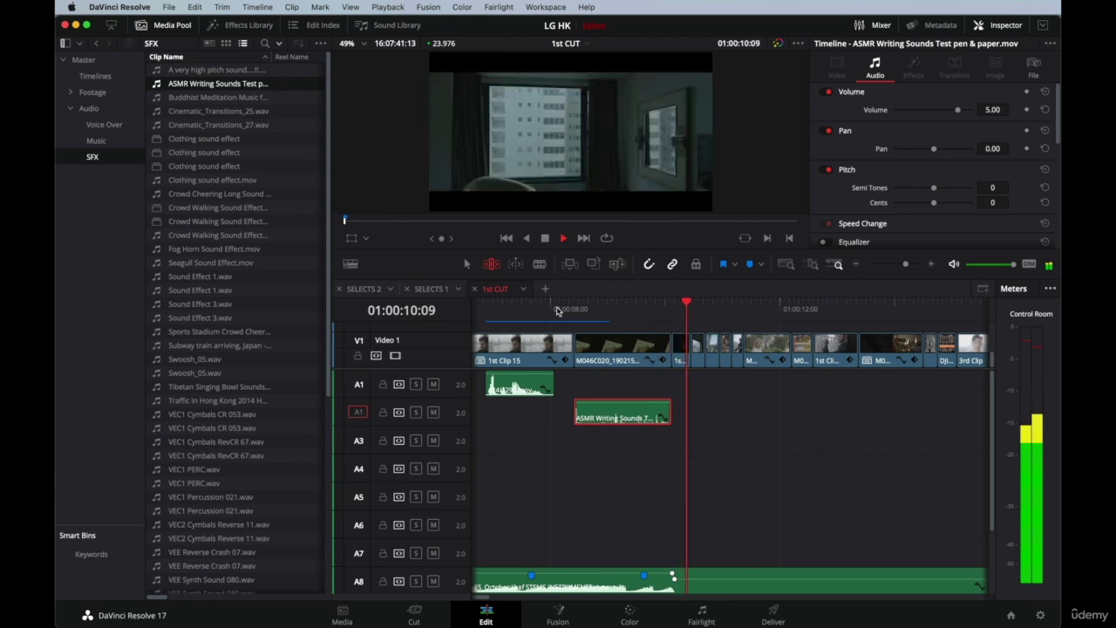
key("space")
left_click_drag(605, 410, 605, 410)
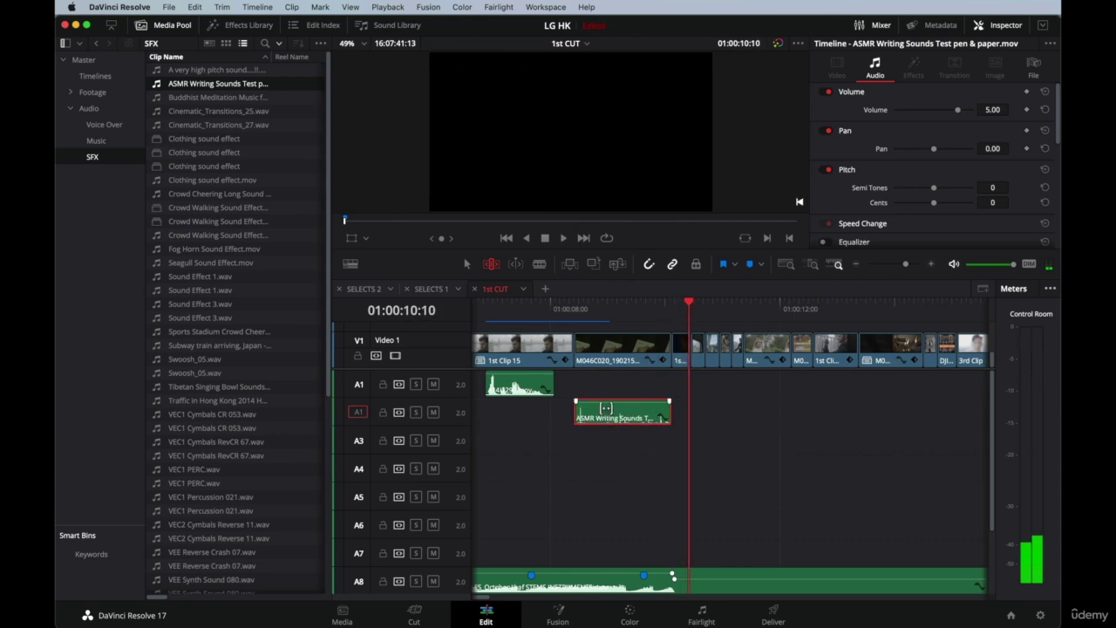
Disable the music stem clips on A8 and A9.
left_click(603, 305)
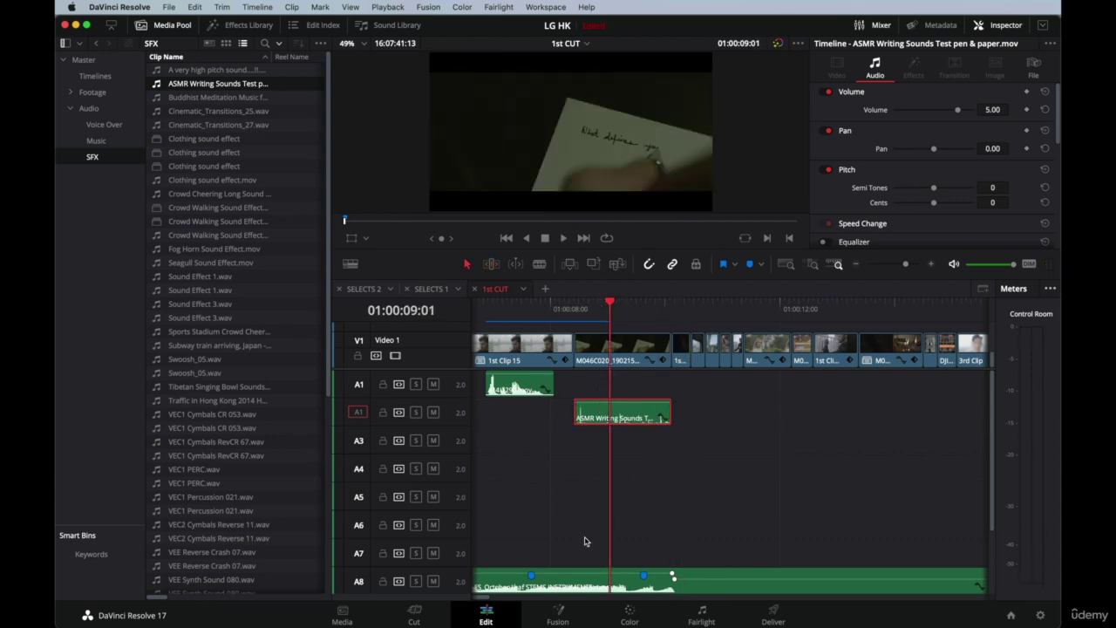
scroll(586, 541, "down", 3)
left_click(587, 523)
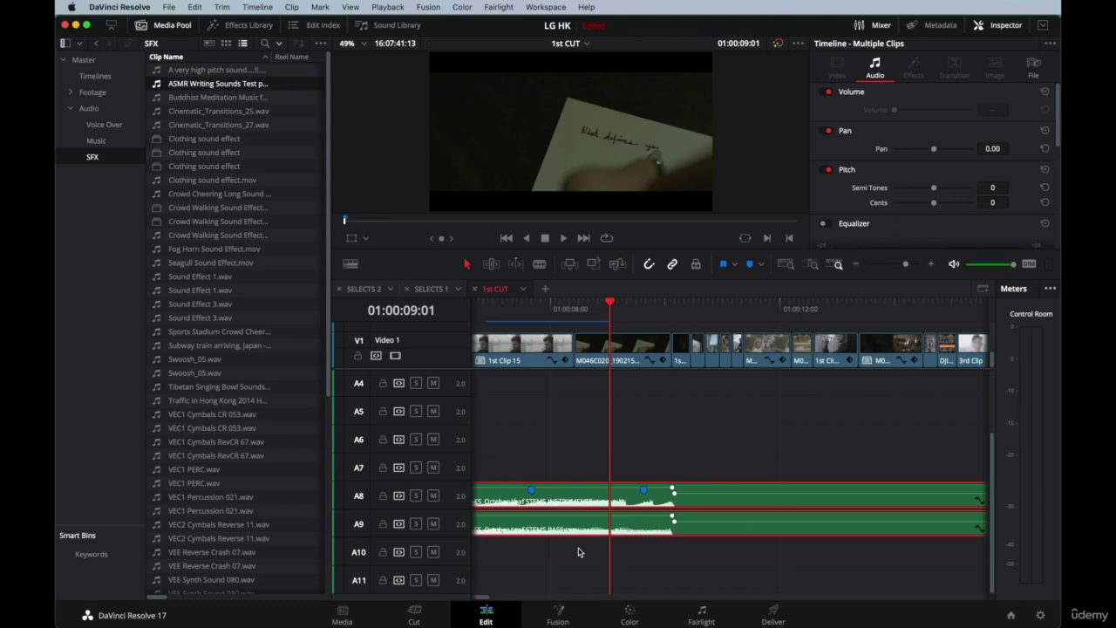
scroll(593, 475, "up", 3)
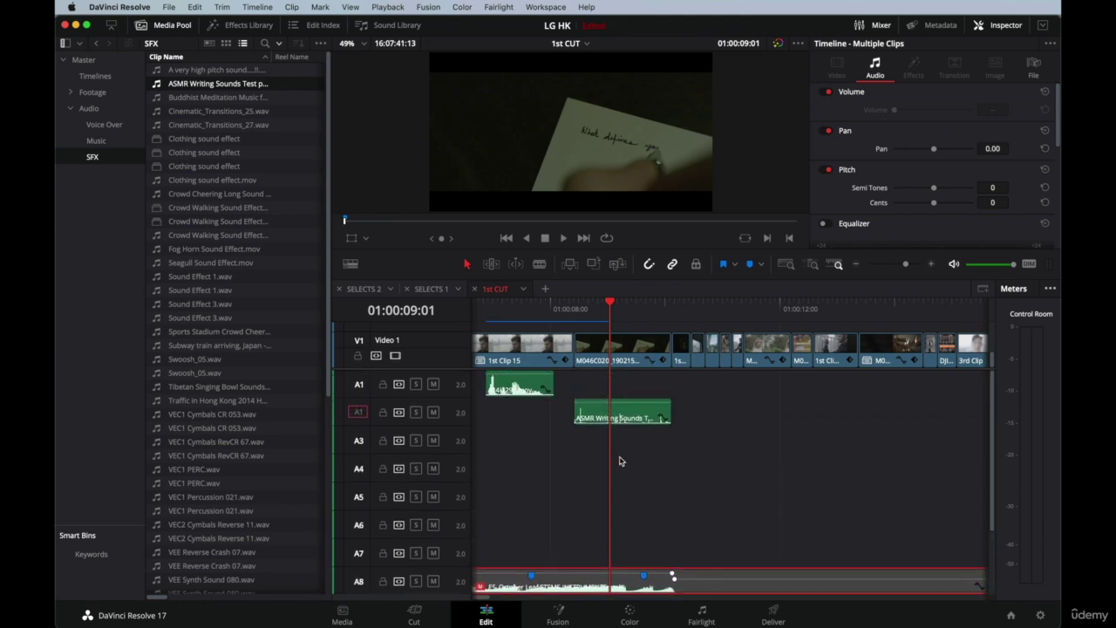
Review the dark window shot following the handwriting shot and park the playhead at its start, 01:00:10:03.
scroll(655, 364, "left", 3)
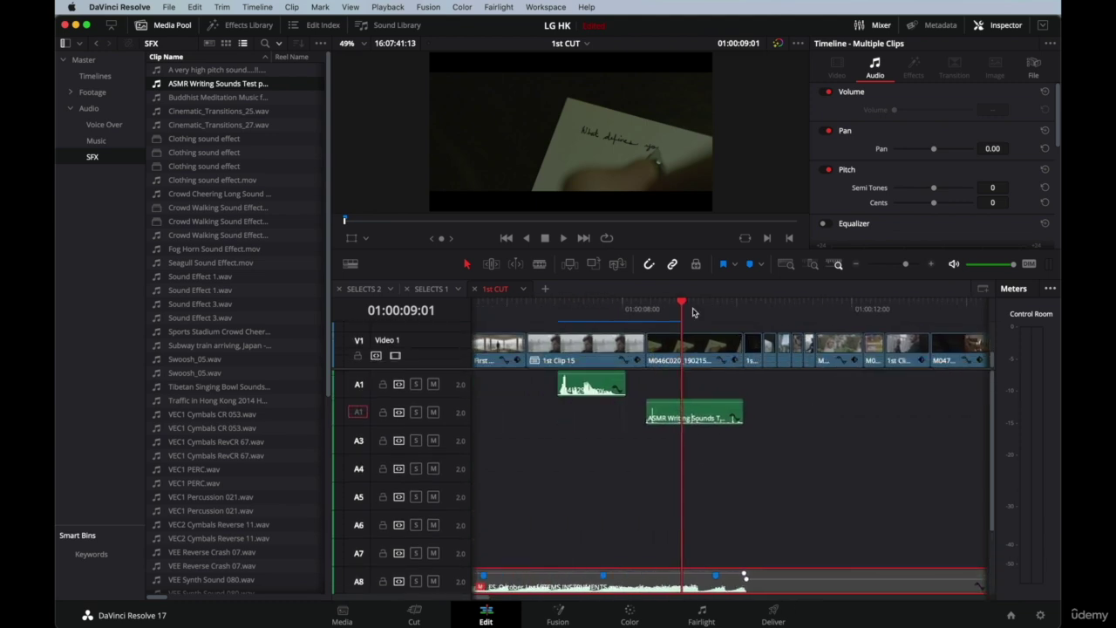
left_click_drag(694, 312, 744, 310)
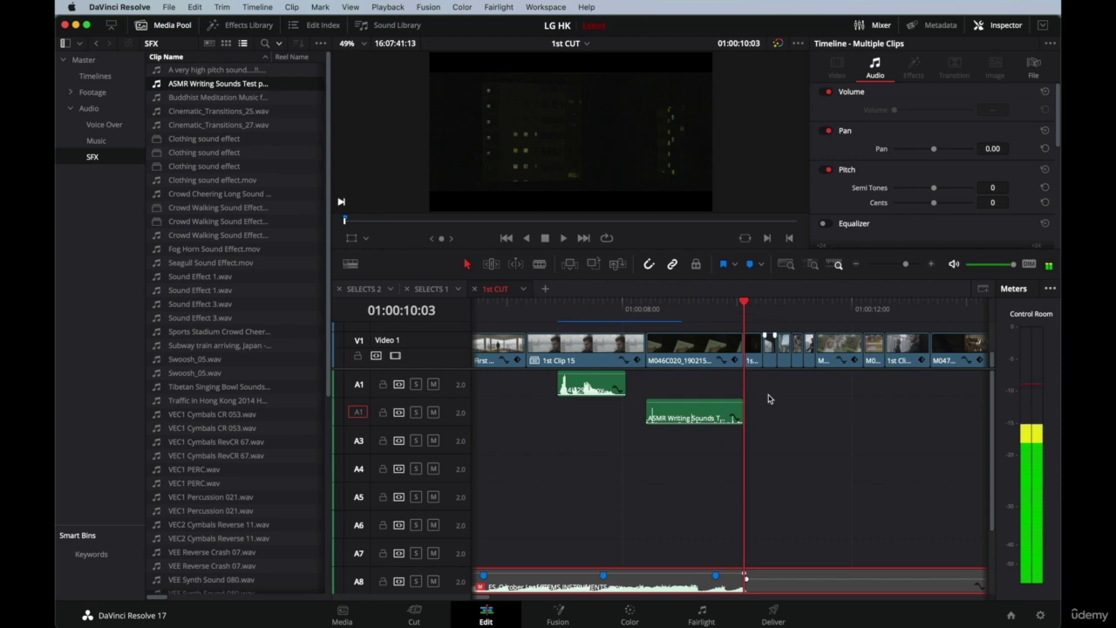
scroll(769, 399, "right", 4)
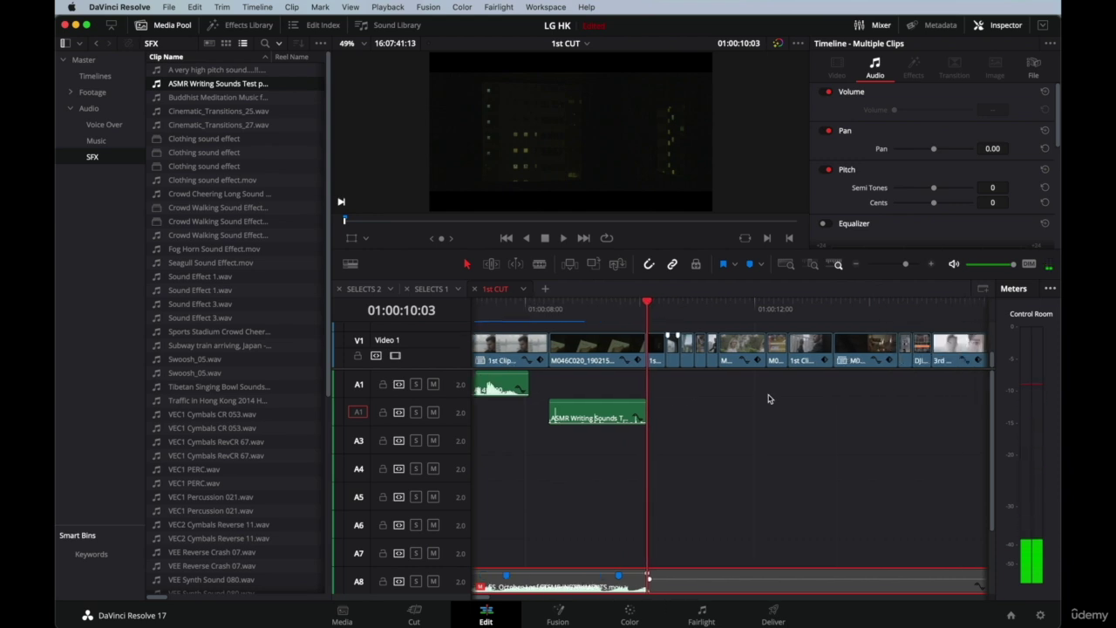
left_click(668, 304)
left_click(646, 303)
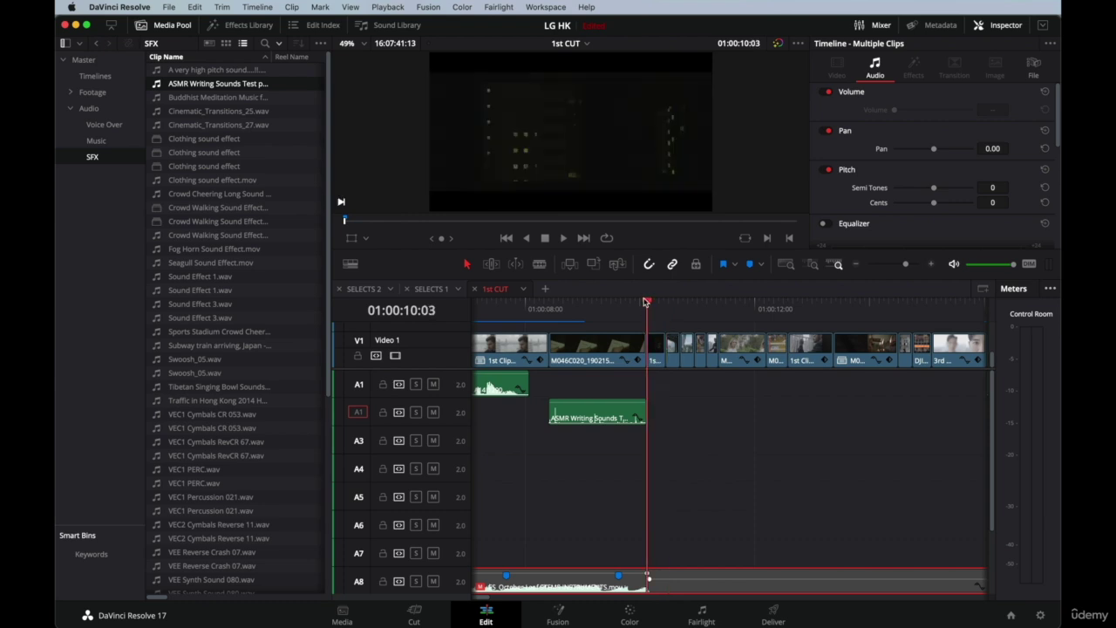
key("space")
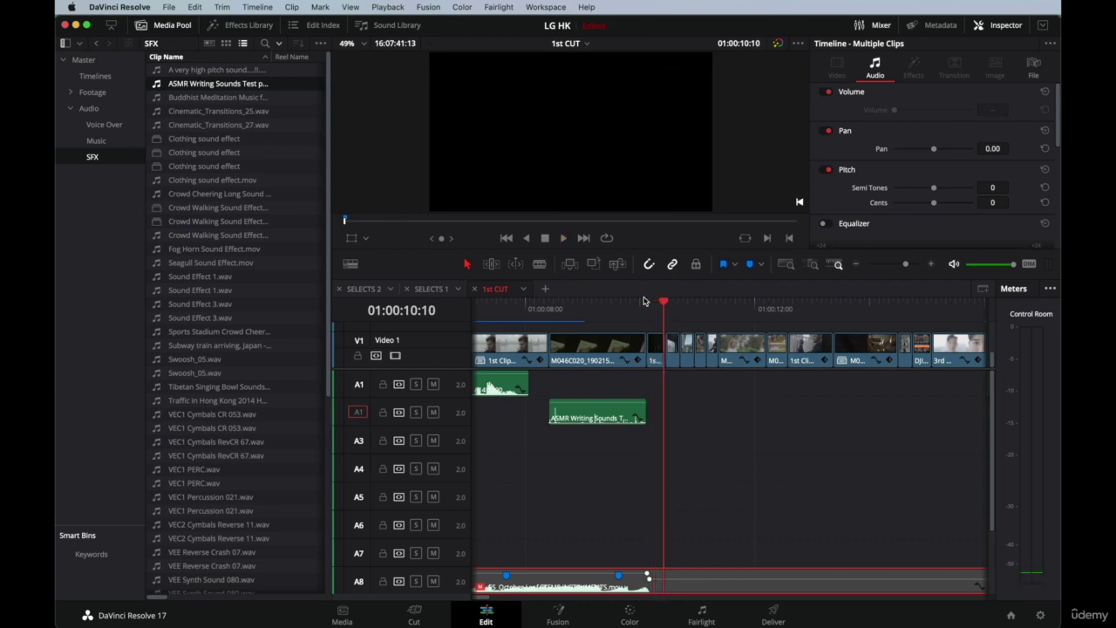
key("super+equal")
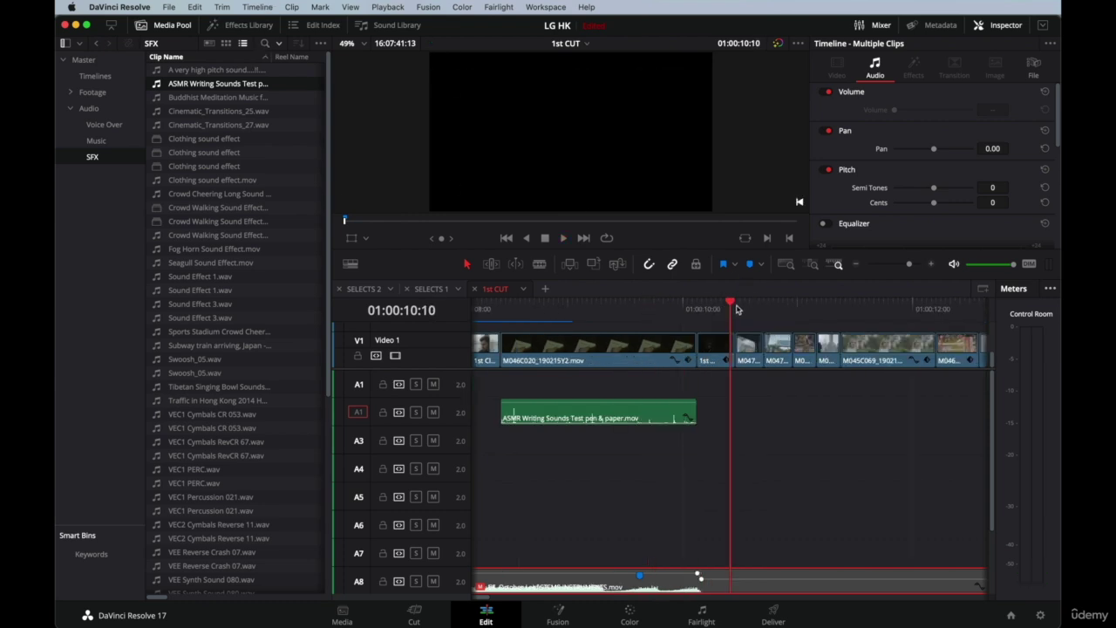
key("space")
left_click(695, 306)
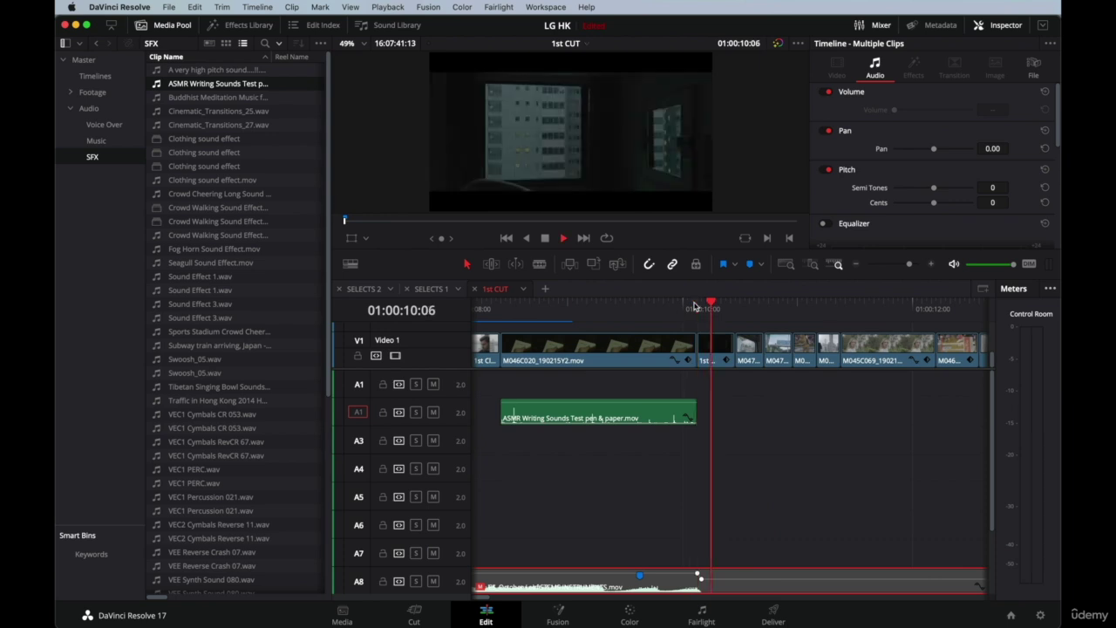
left_click(695, 306)
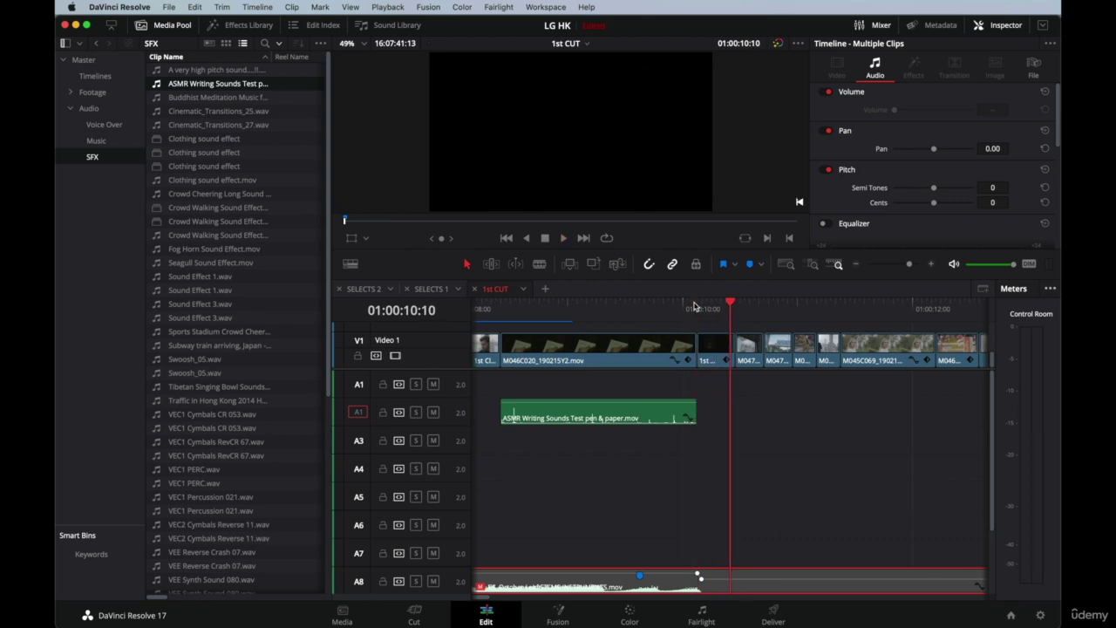
left_click(696, 306)
left_click(695, 305)
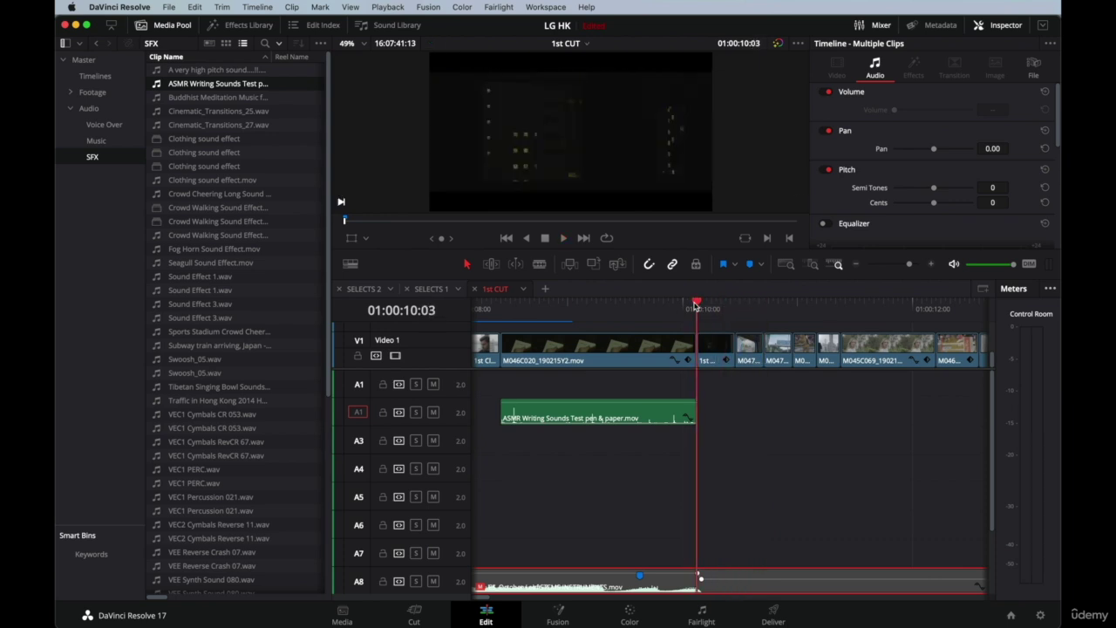
left_click(695, 306)
Browse the SFX bin's VFX1 tonal effects and open the last VFX1 Tonal FX 030 C#.wav in the source viewer.
scroll(257, 177, "down", 4)
scroll(257, 177, "down", 7)
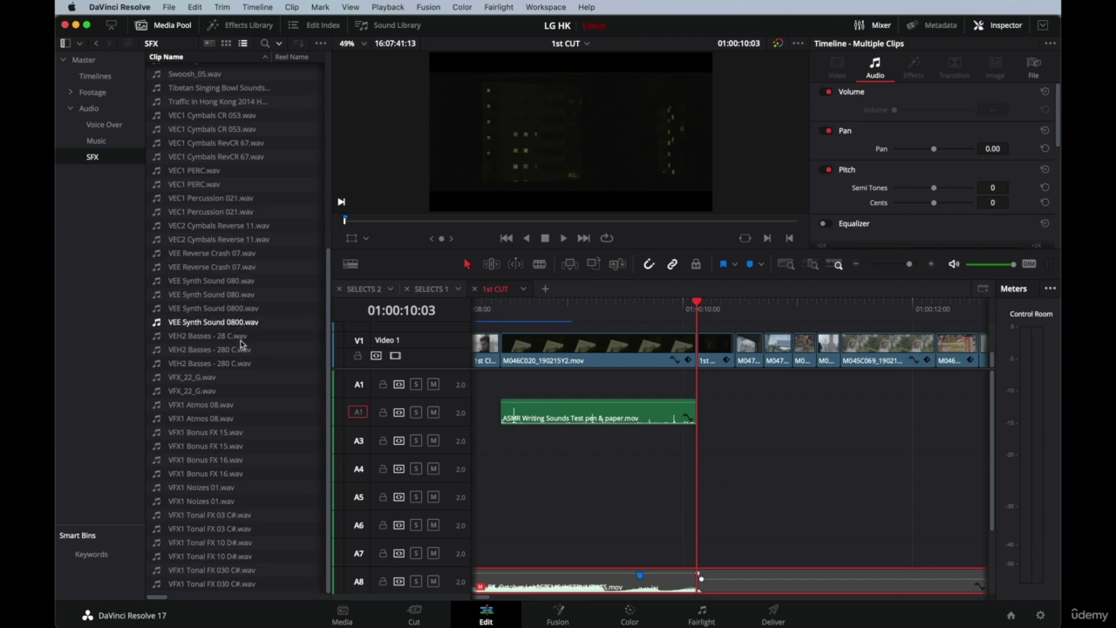
left_click(230, 516)
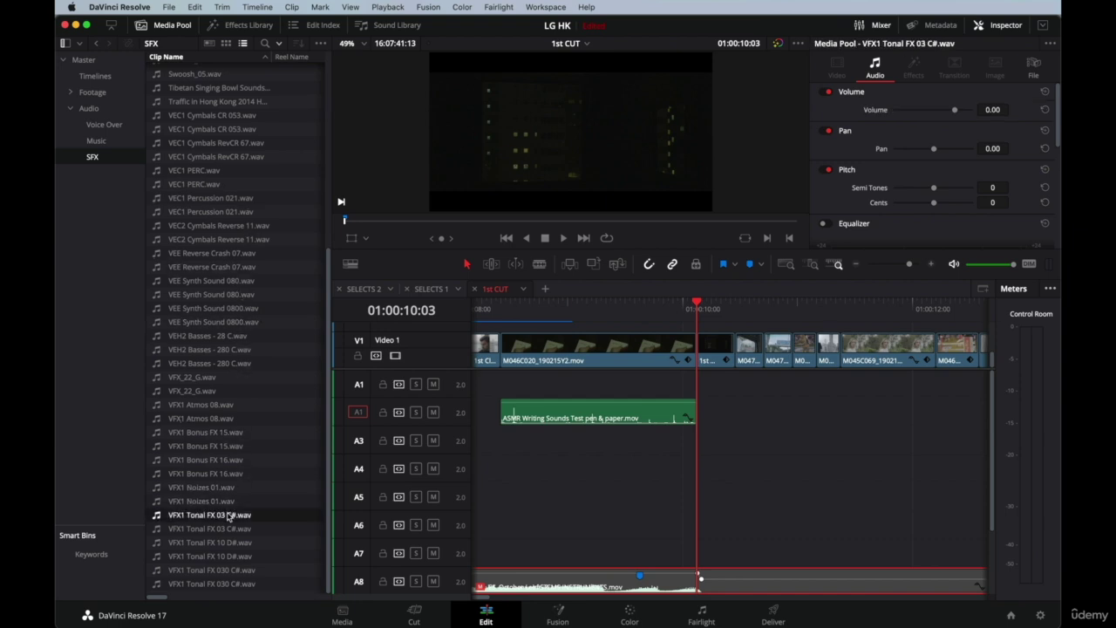
double_click(157, 583)
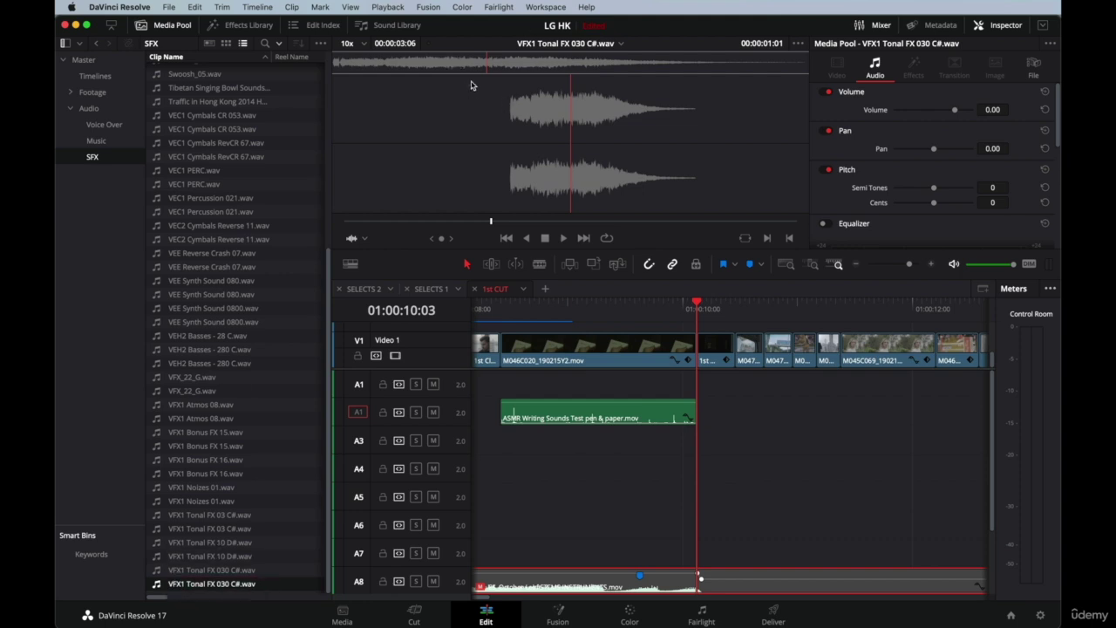
Audition VFX1 Tonal FX 030 C#.wav repeatedly from its beginning to judge it for the window shot.
key("space")
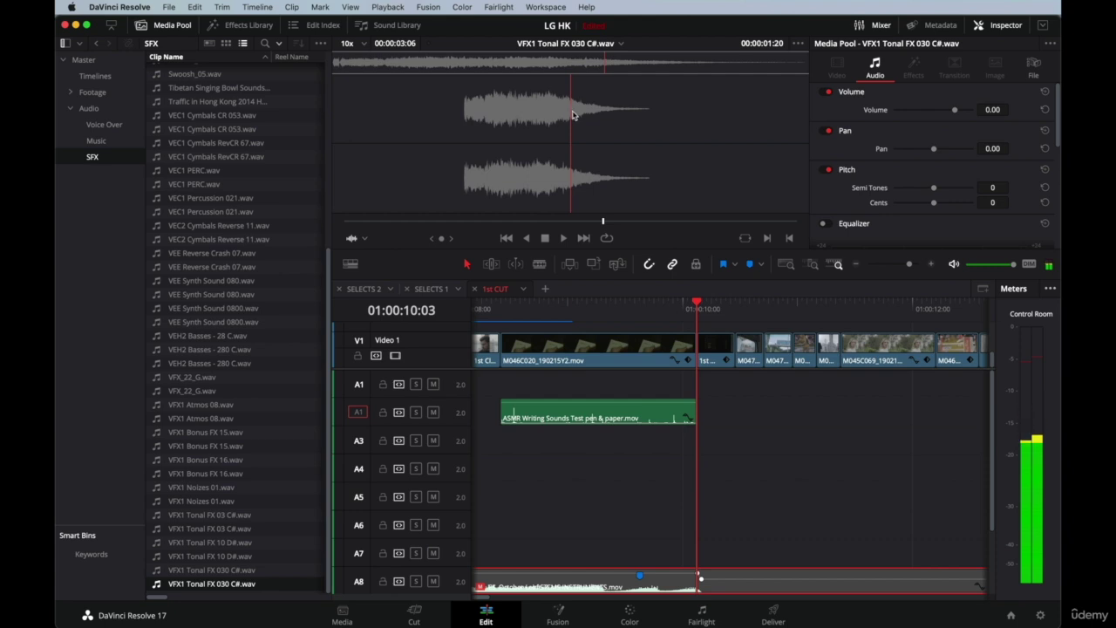
left_click(355, 221)
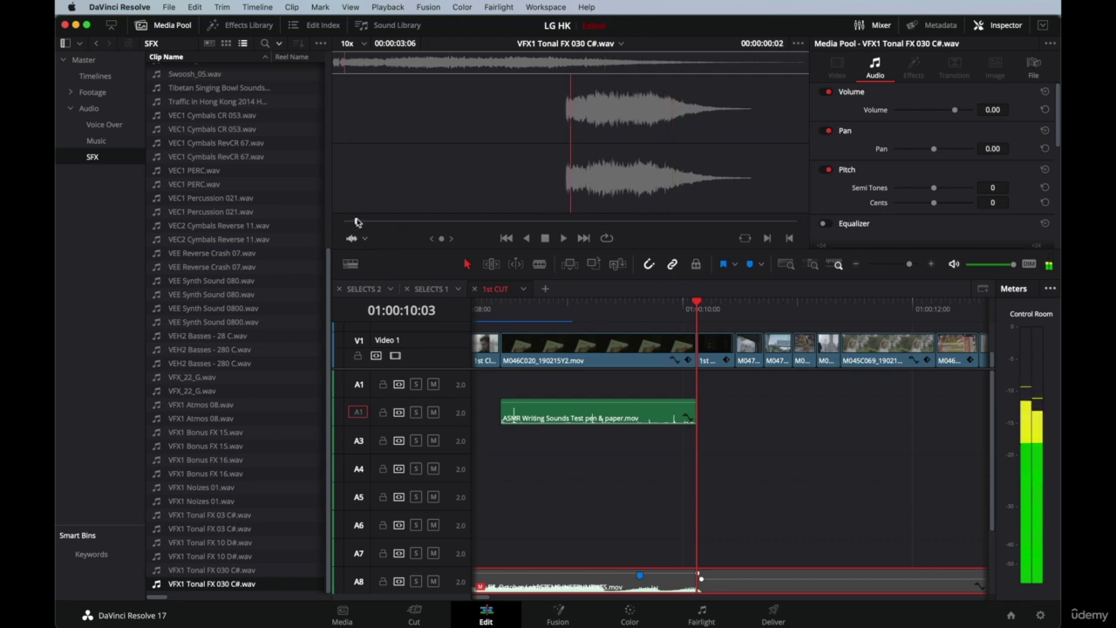
key("space")
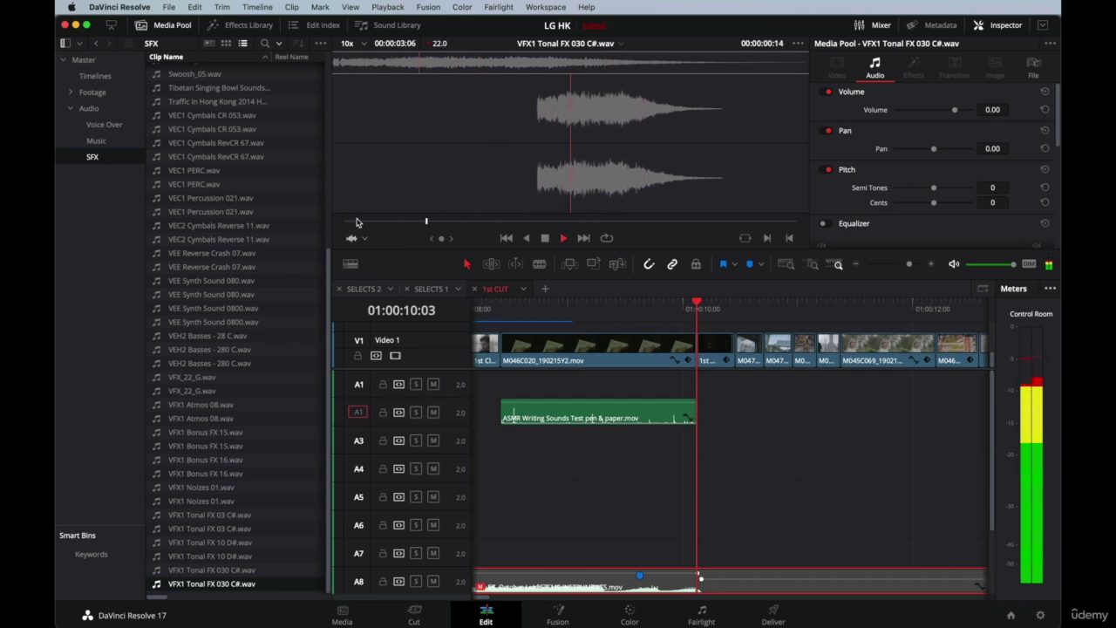
key("space")
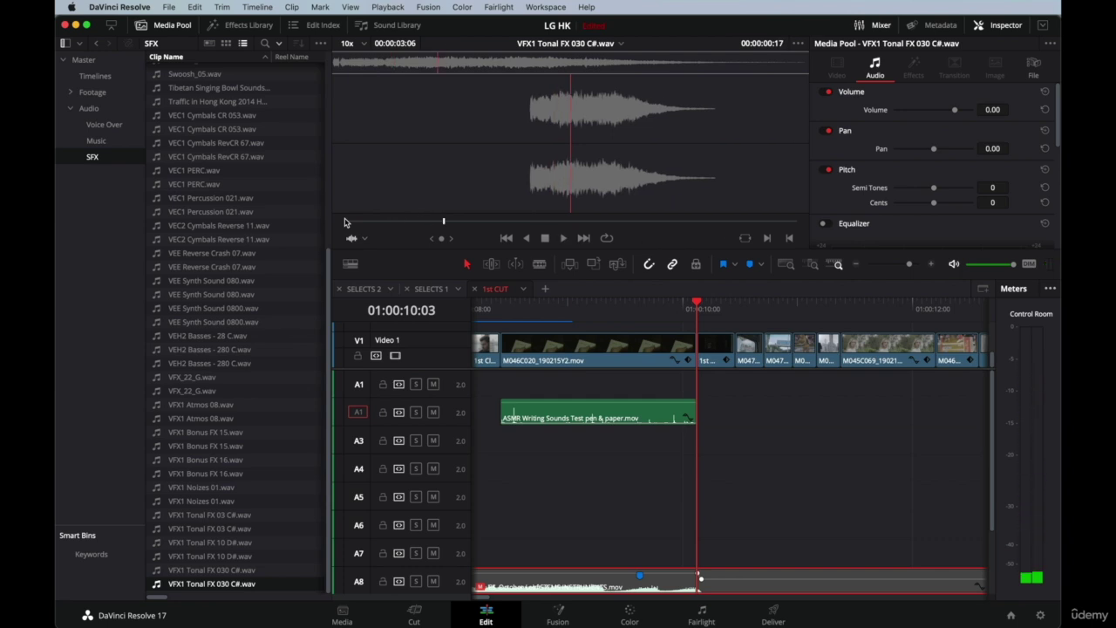
left_click(345, 223)
key("space")
key("space")
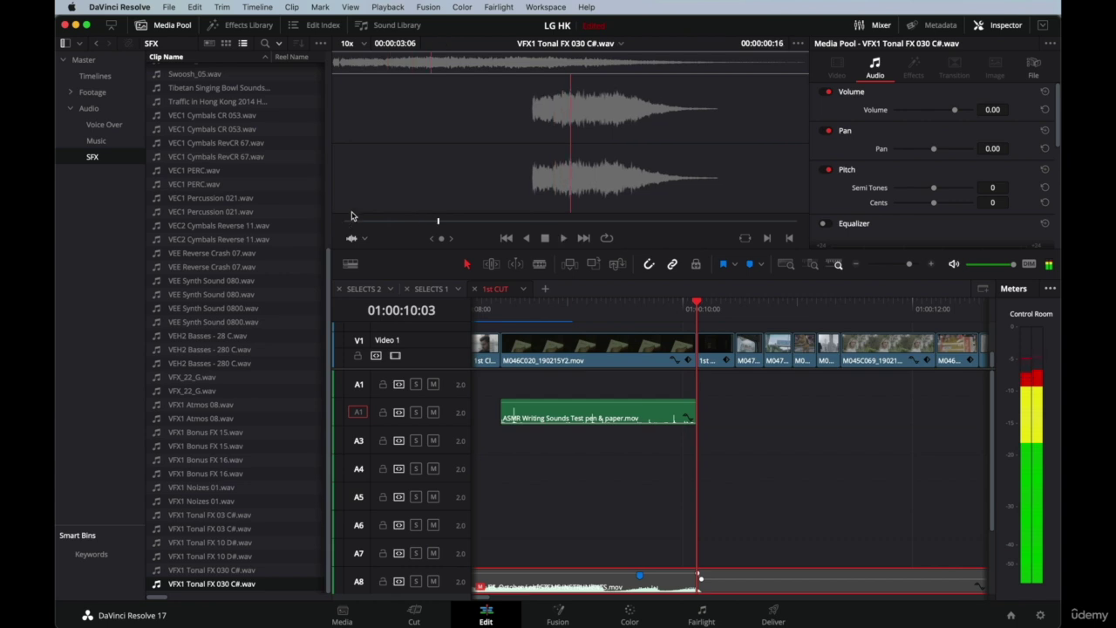
key("space")
key("space")
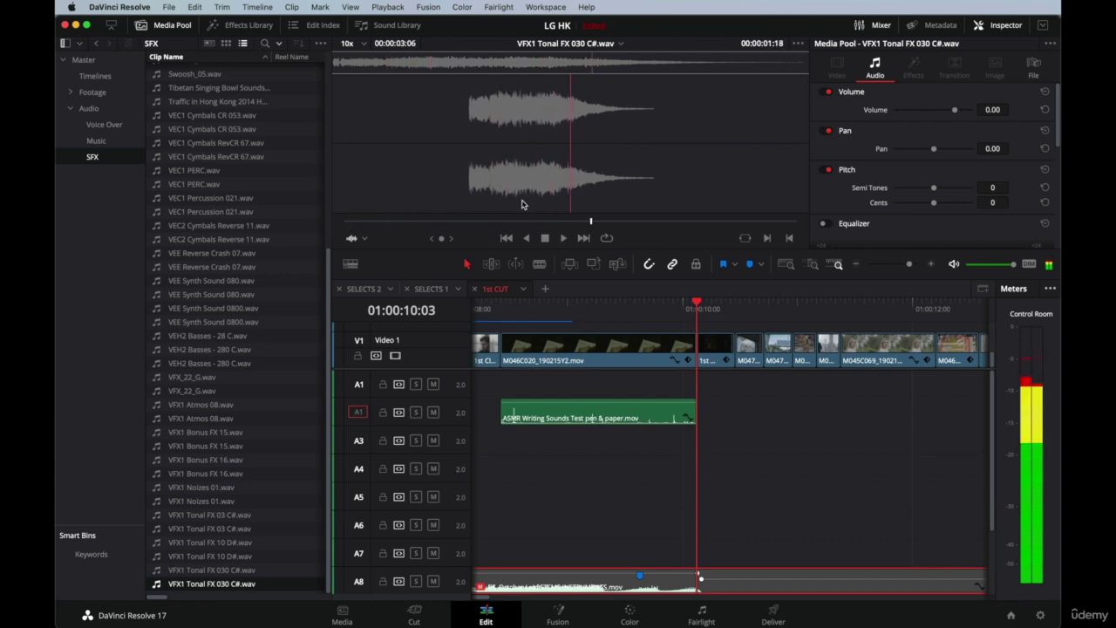
left_click(349, 223)
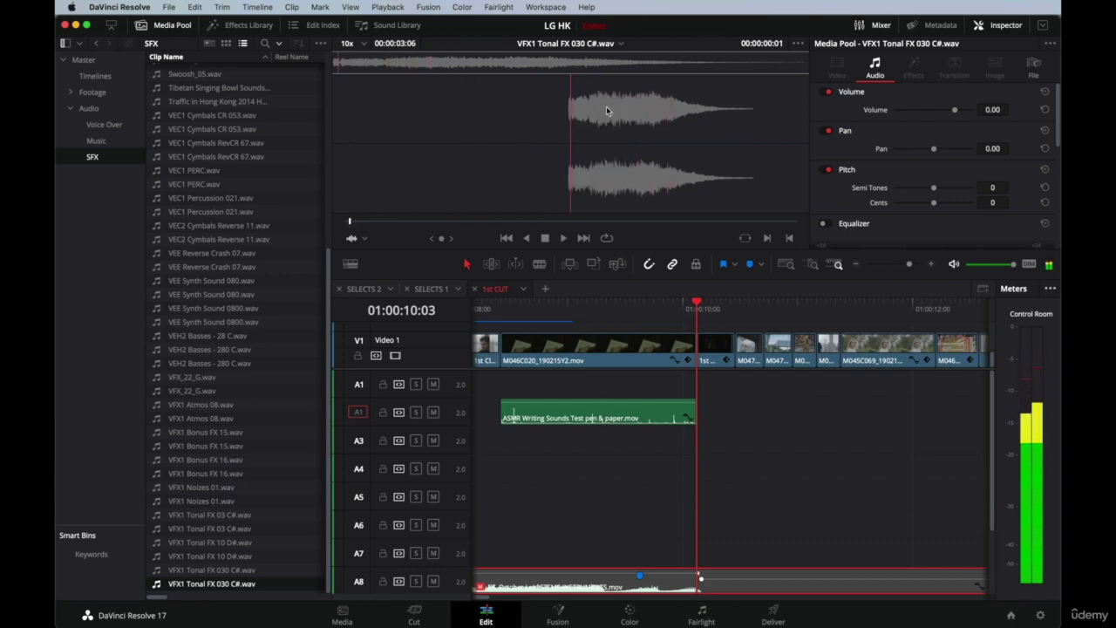
Add VFX1 Tonal FX 030 C#.wav to A2 directly after the writing sound, starting at 01:00:10:03.
left_click_drag(606, 126, 683, 456)
scroll(726, 447, "right", 3)
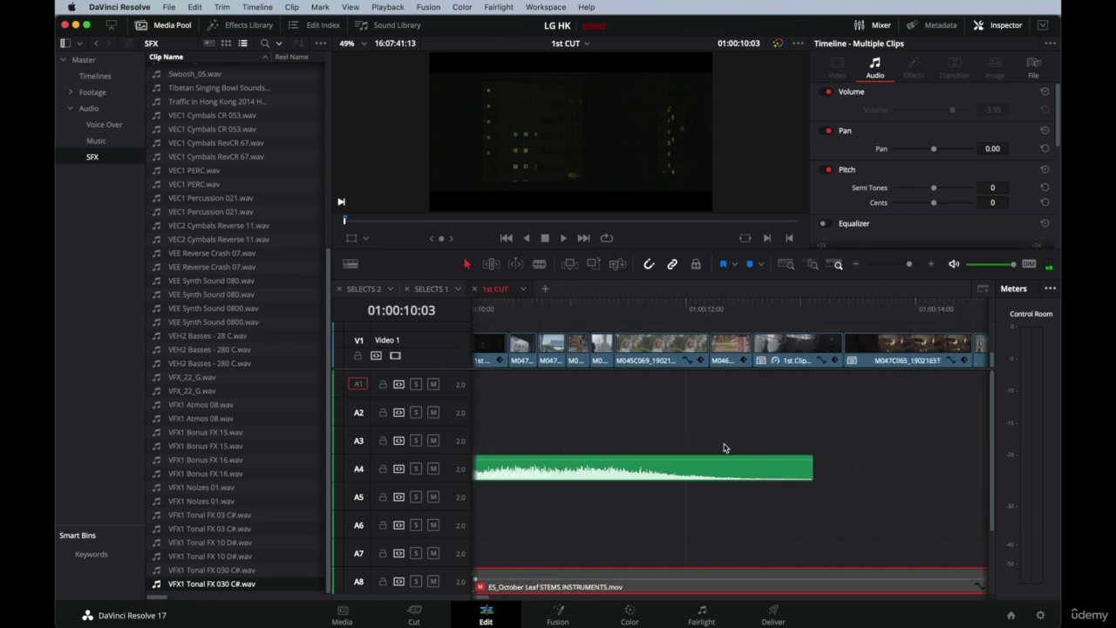
left_click_drag(659, 465, 685, 424)
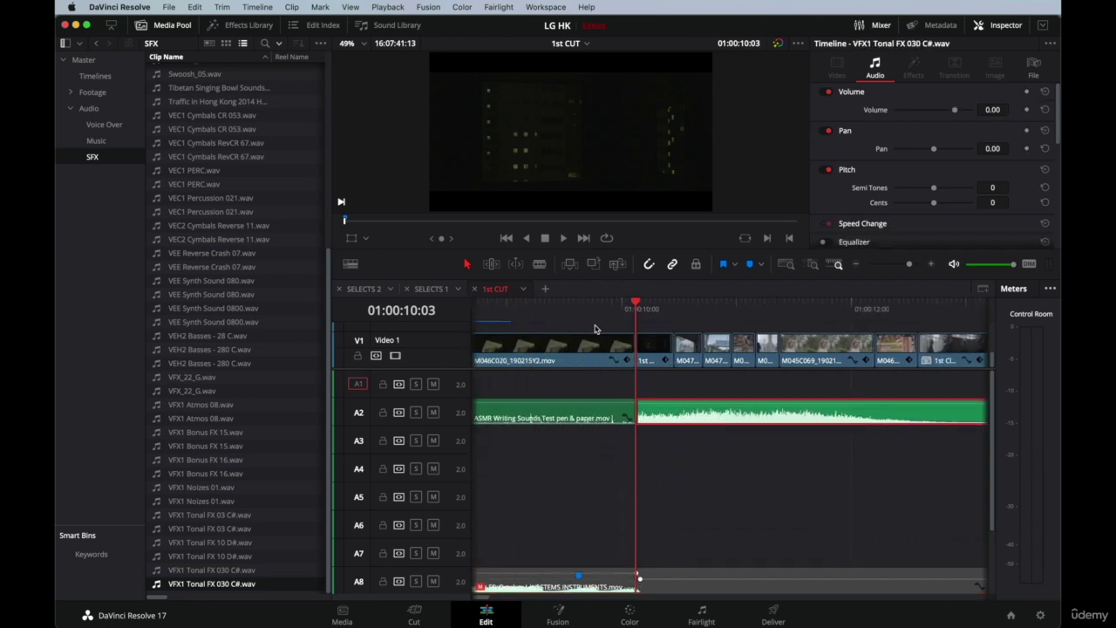
Play back from before the handwriting shot into the window shot to check the added tonal effect against the cut.
left_click(591, 309)
scroll(588, 314, "down", 2)
scroll(589, 315, "down", 3)
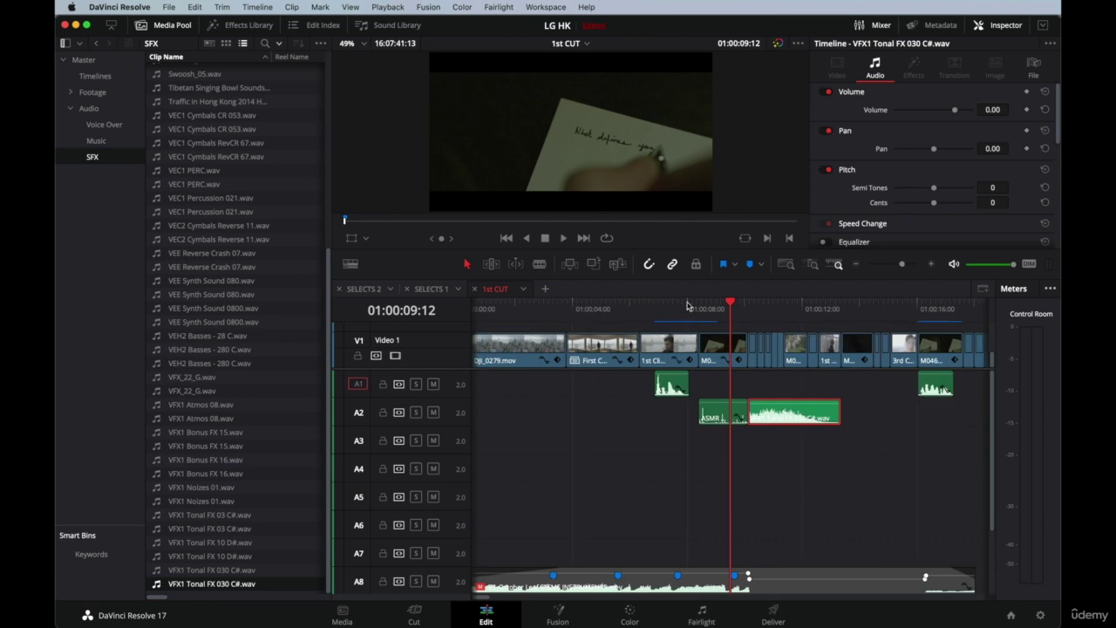
left_click(585, 310)
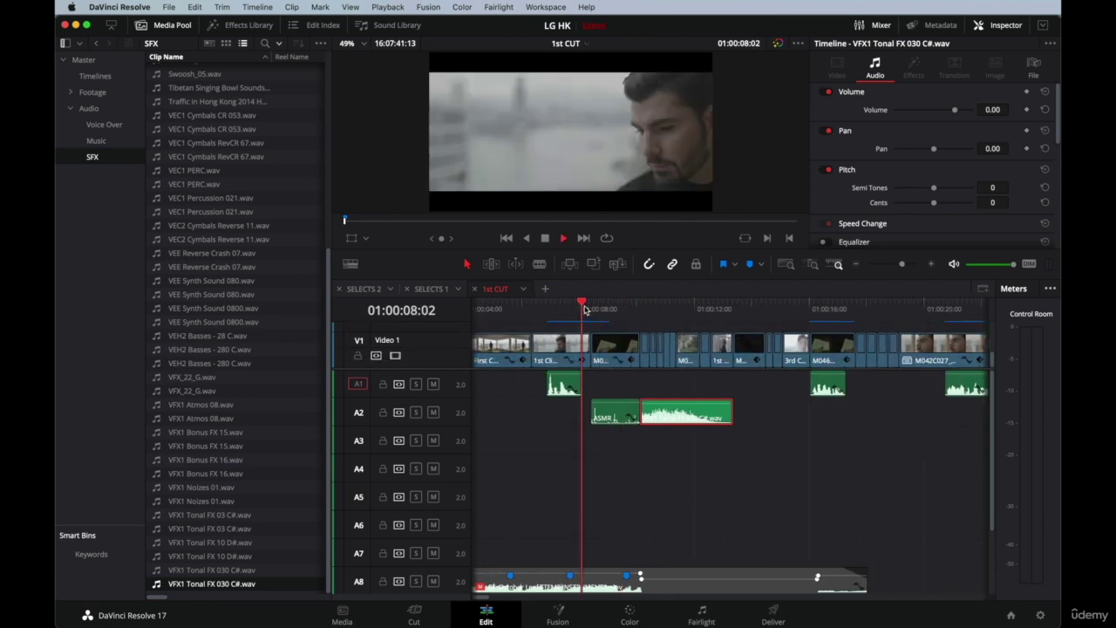
key("space")
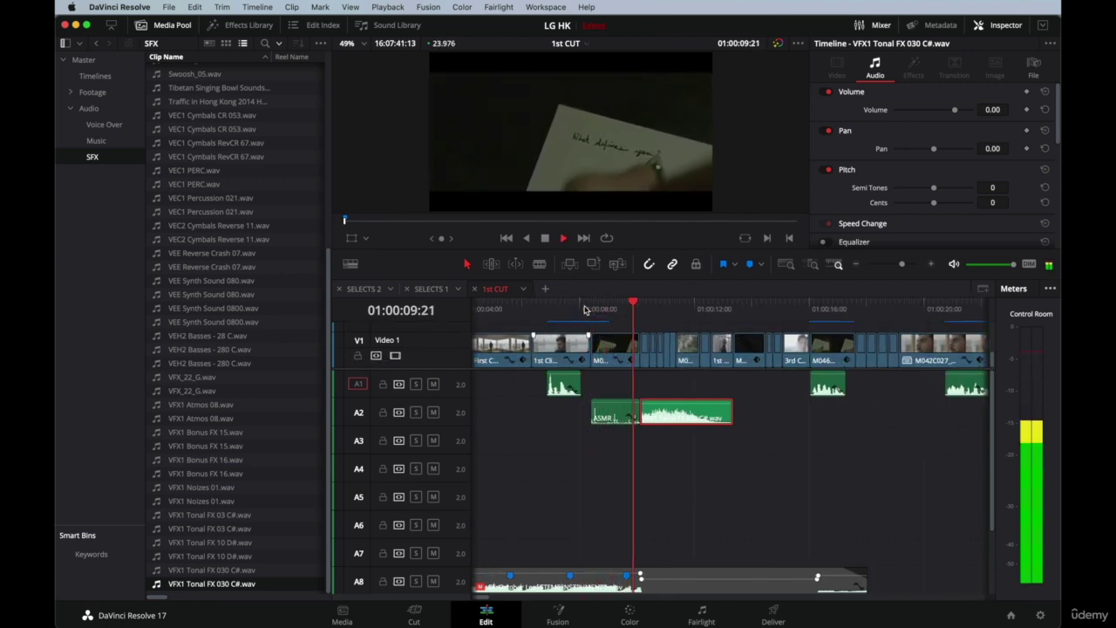
key("space")
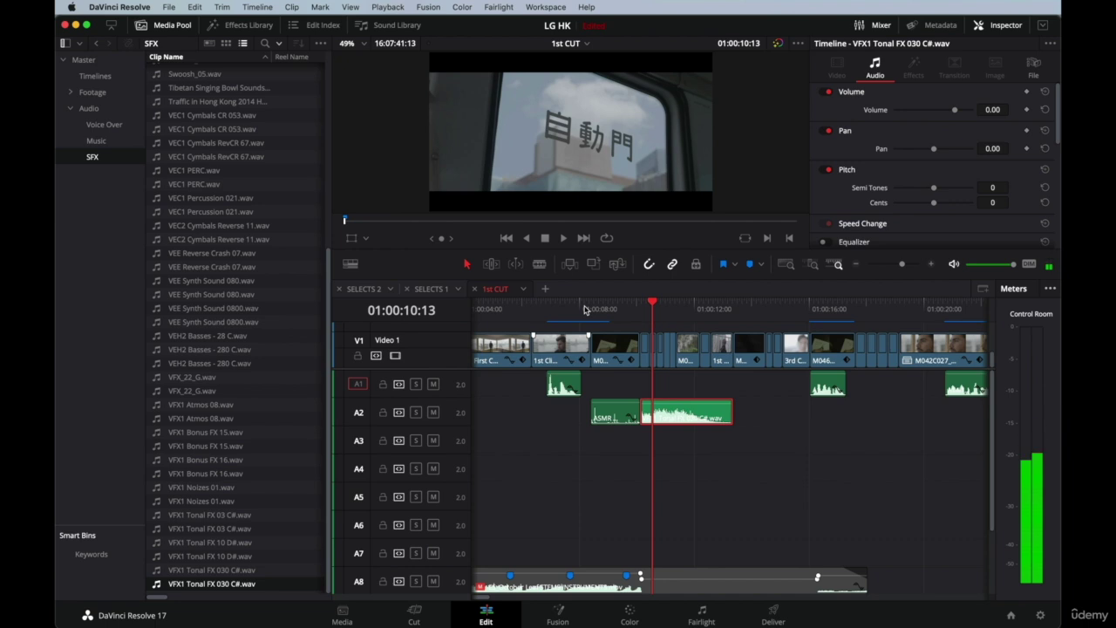
scroll(611, 374, "up", 3)
scroll(614, 392, "up", 1)
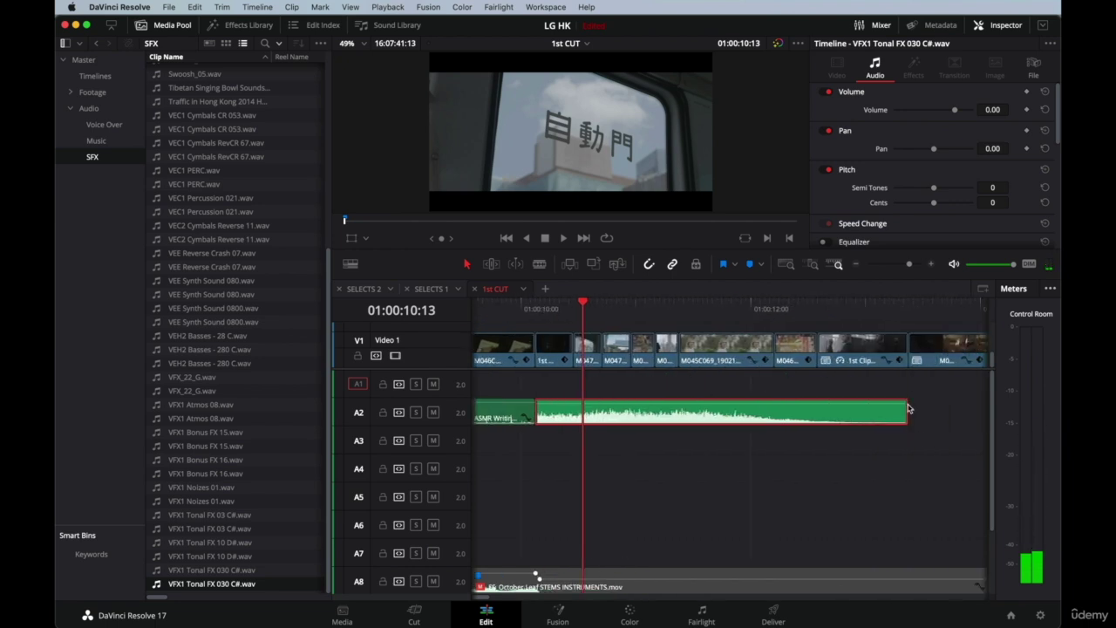
Trim the tonal effect on A2 to the window shot's length, then cut its quiet lead-in and keep its start at 01:00:10:03.
left_click_drag(907, 408, 573, 388)
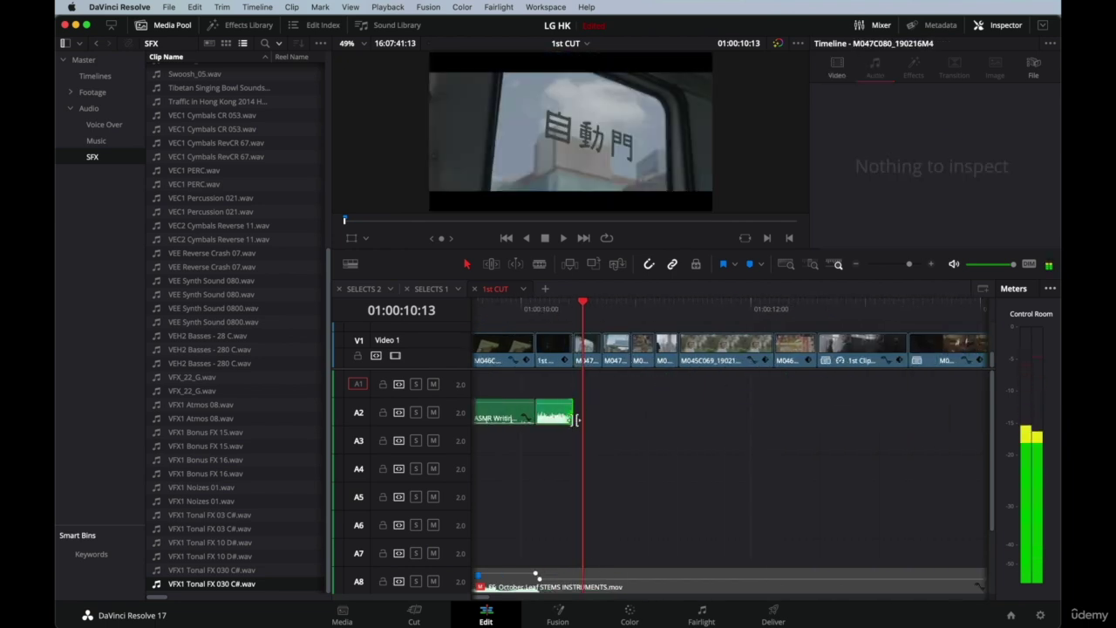
left_click(535, 311)
scroll(539, 310, "up", 3)
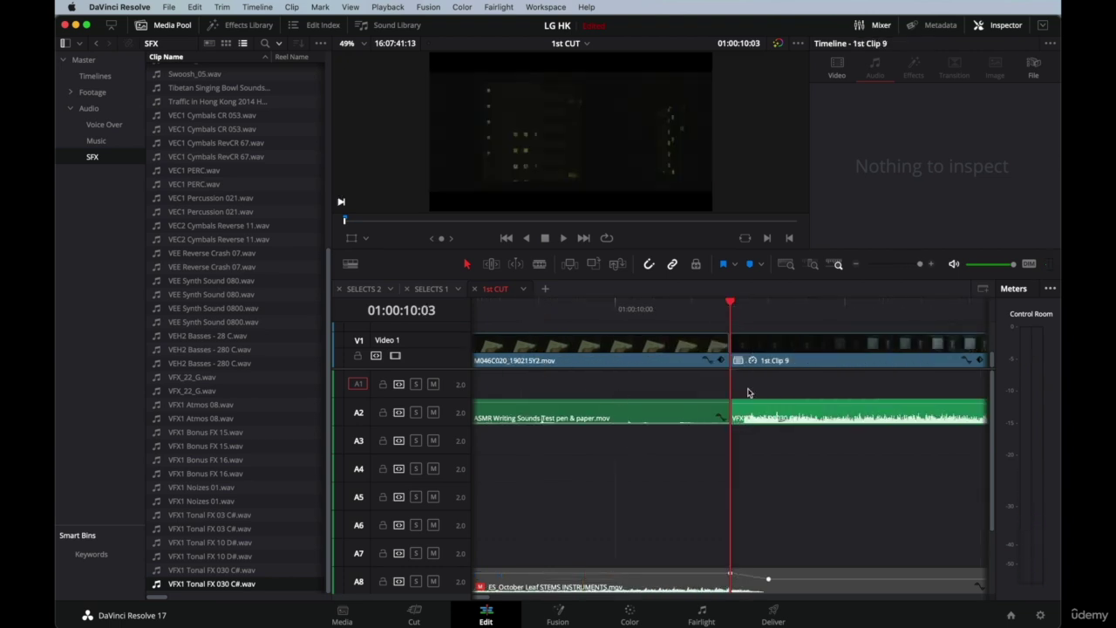
scroll(747, 392, "right", 2)
left_click_drag(647, 409, 650, 409)
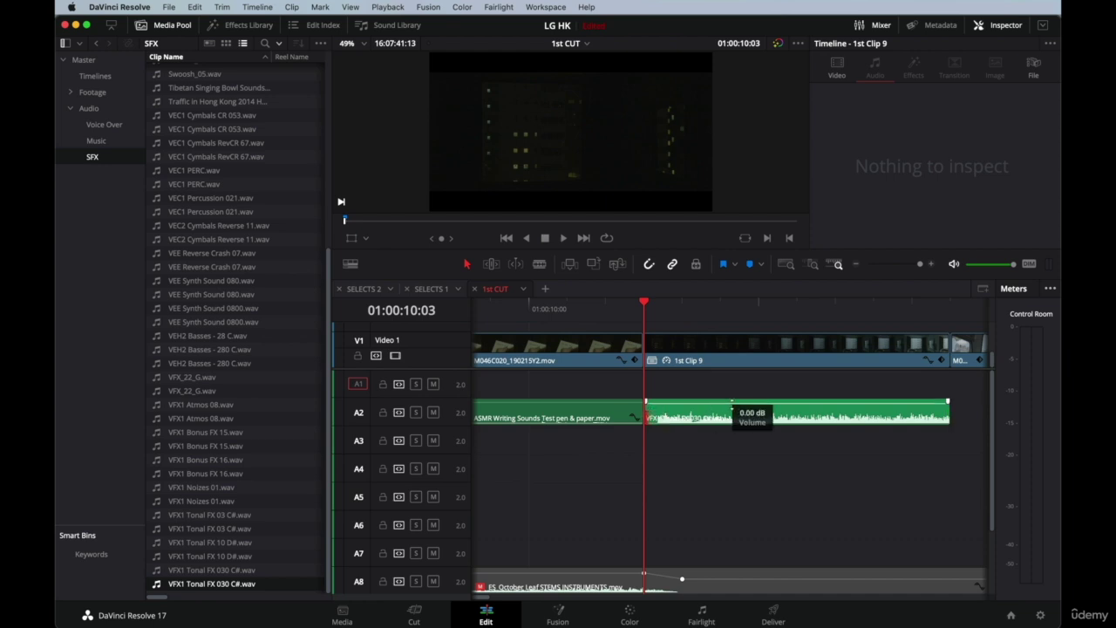
left_click(719, 419)
left_click(646, 413)
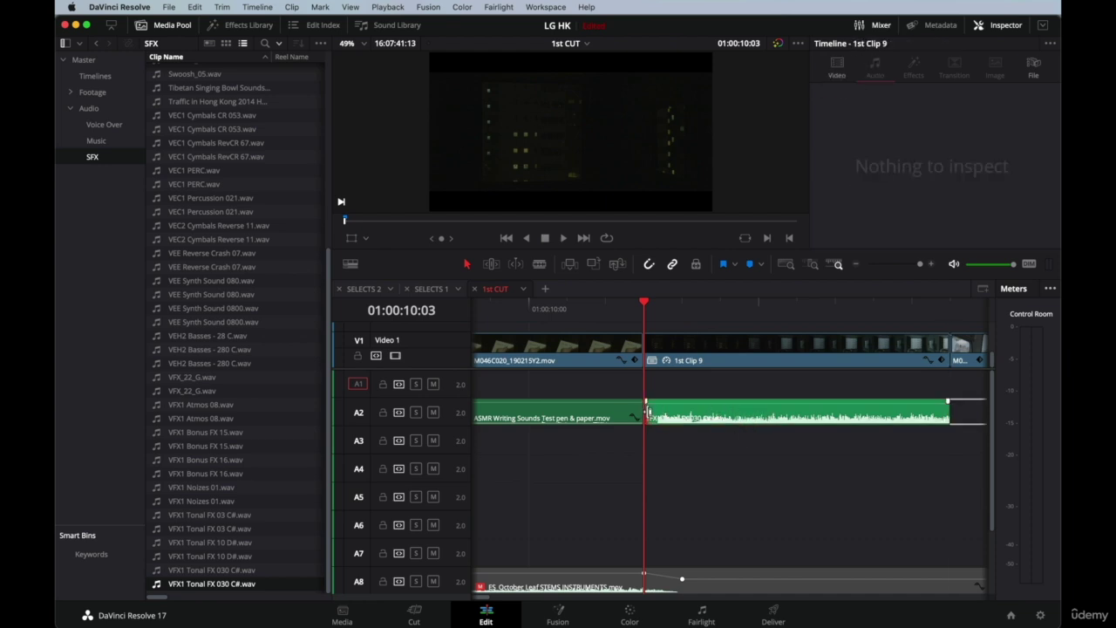
mouse_move(696, 413)
left_mouse_down()
mouse_move(776, 412)
mouse_move(713, 419)
left_mouse_up()
key("super+z")
left_click(712, 419)
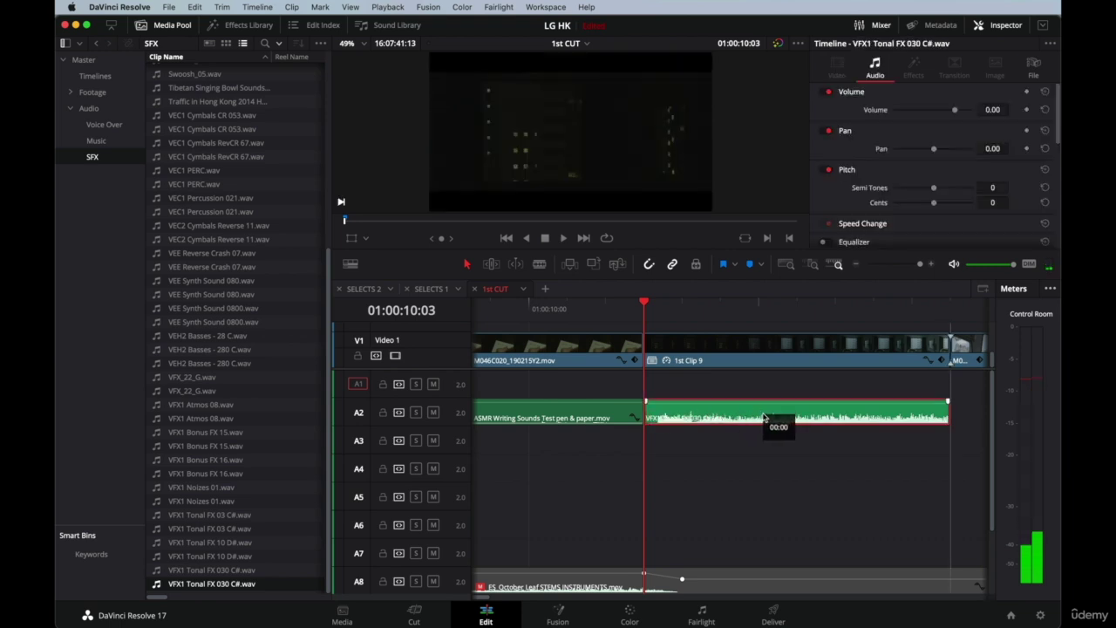
mouse_move(747, 409)
left_mouse_down()
mouse_move(847, 412)
mouse_move(745, 410)
mouse_move(759, 406)
mouse_move(744, 419)
left_mouse_up()
left_click(755, 419)
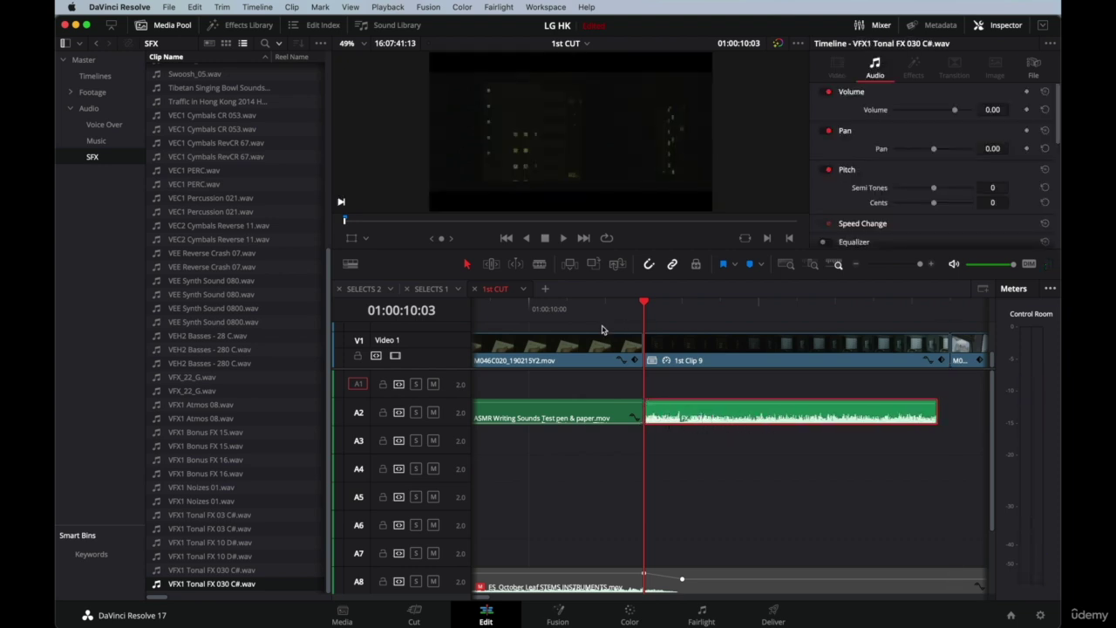
Play back from the end of the handwriting shot through the window shot to check the trimmed tonal effect's onset.
left_click(558, 306)
key("super+minus")
key("super+minus")
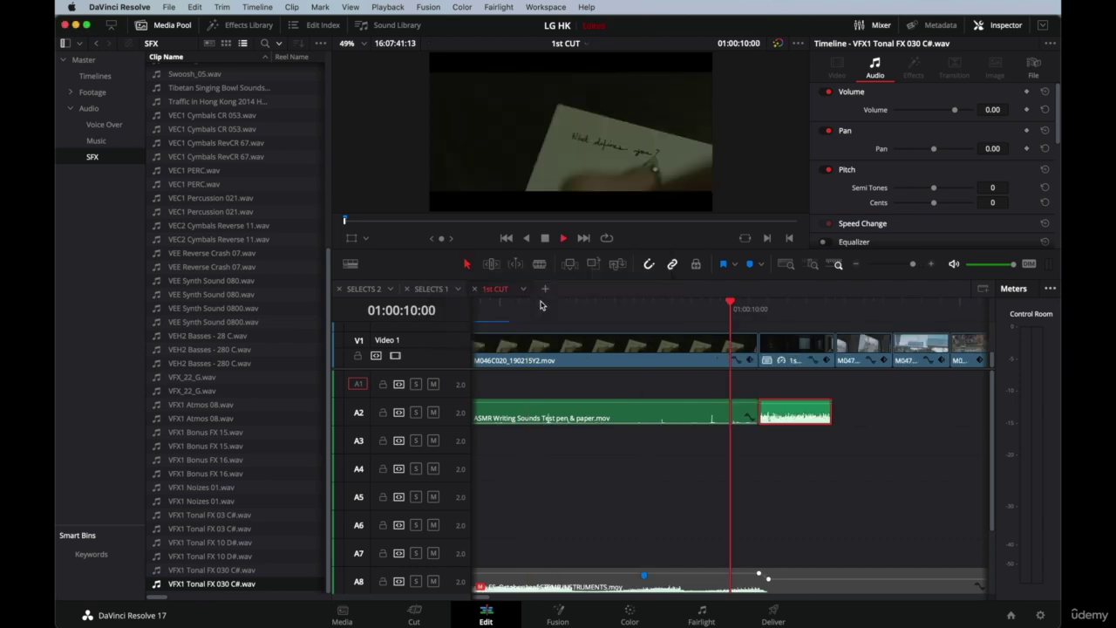
key("space")
scroll(597, 367, "right", 3)
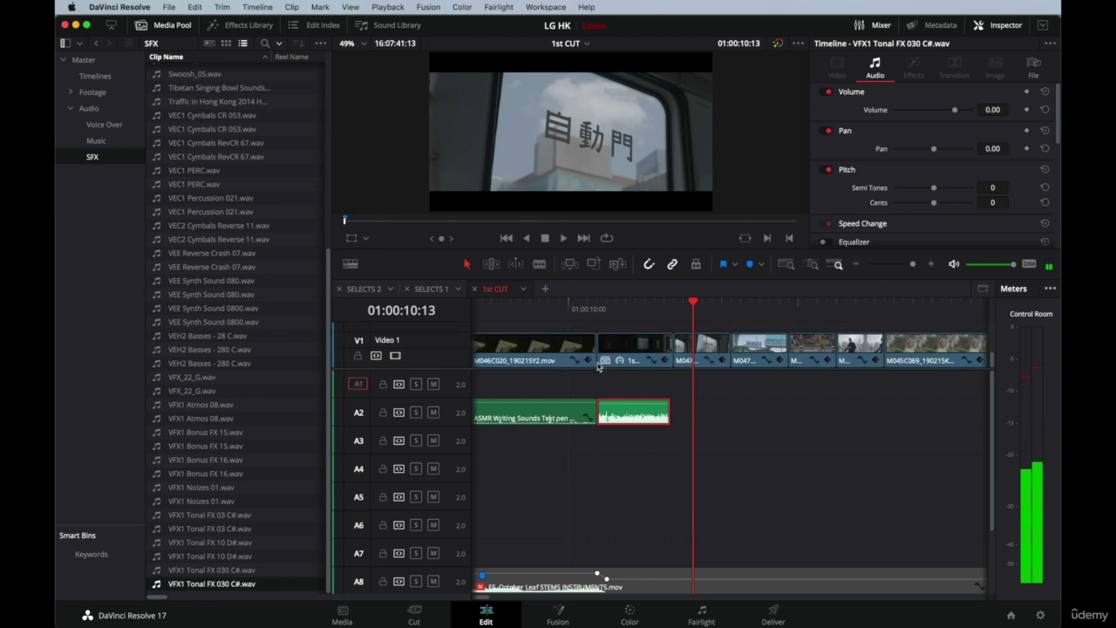
Extend the end of the tonal effect on A2 to the cut that ends the window shot.
left_click(635, 305)
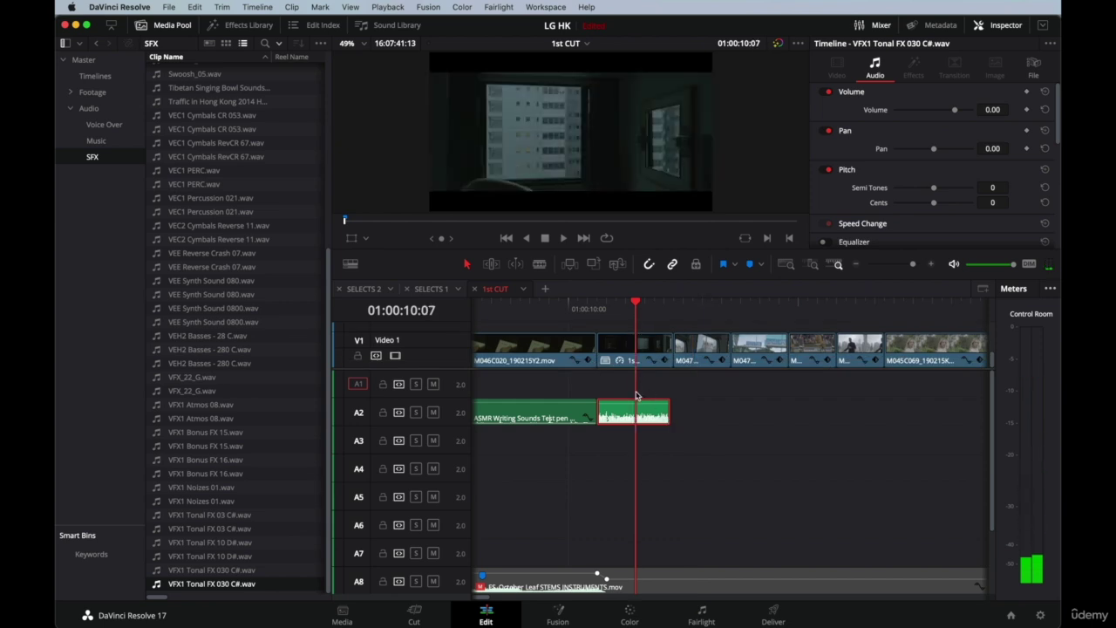
left_click_drag(667, 417, 673, 417)
key("super+minus")
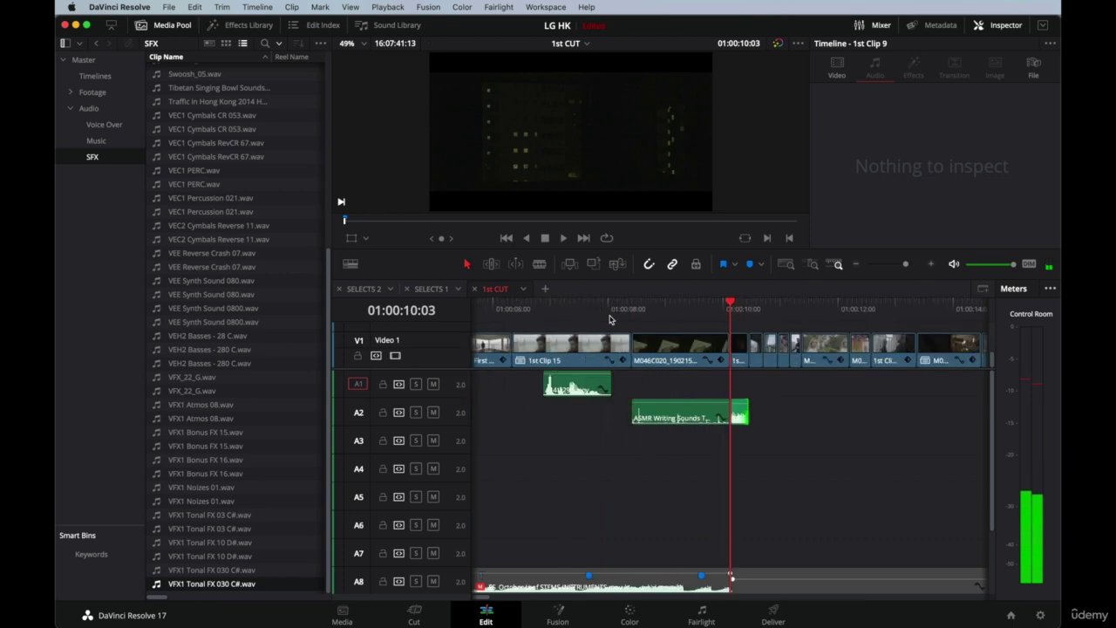
Replay the transition from the handwriting shot through the window shot several times to judge how the tonal effect ends.
left_click(689, 307)
key("space")
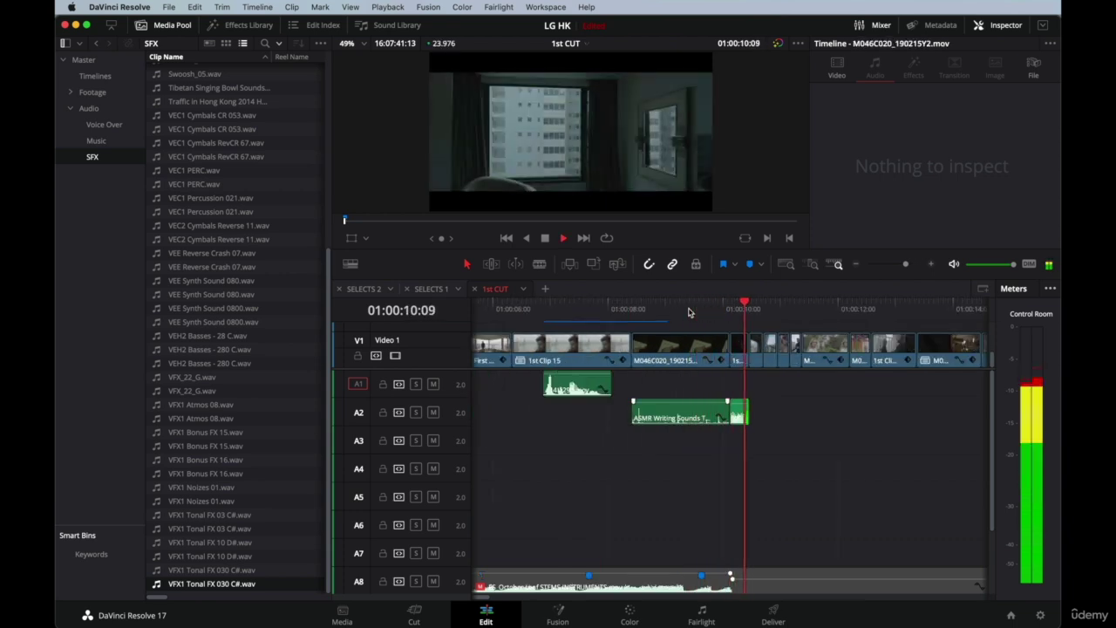
key("space")
scroll(714, 321, "right", 2)
scroll(715, 325, "left", 1)
mouse_move(670, 308)
left_mouse_down()
mouse_move(659, 309)
mouse_move(695, 309)
mouse_move(661, 310)
left_mouse_up()
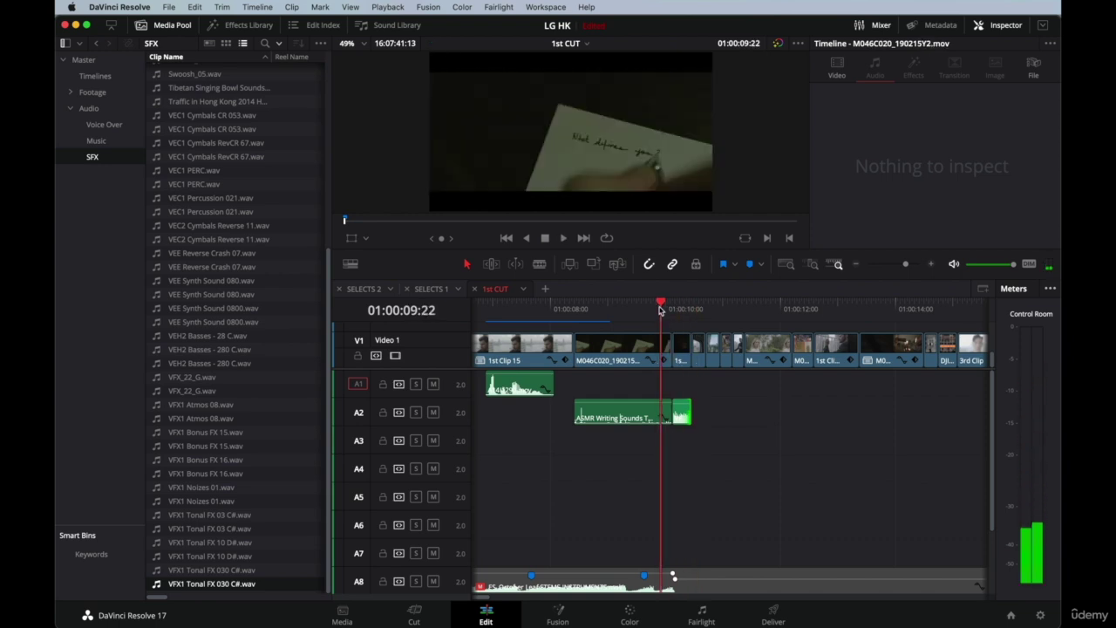
key("space")
left_click(661, 310)
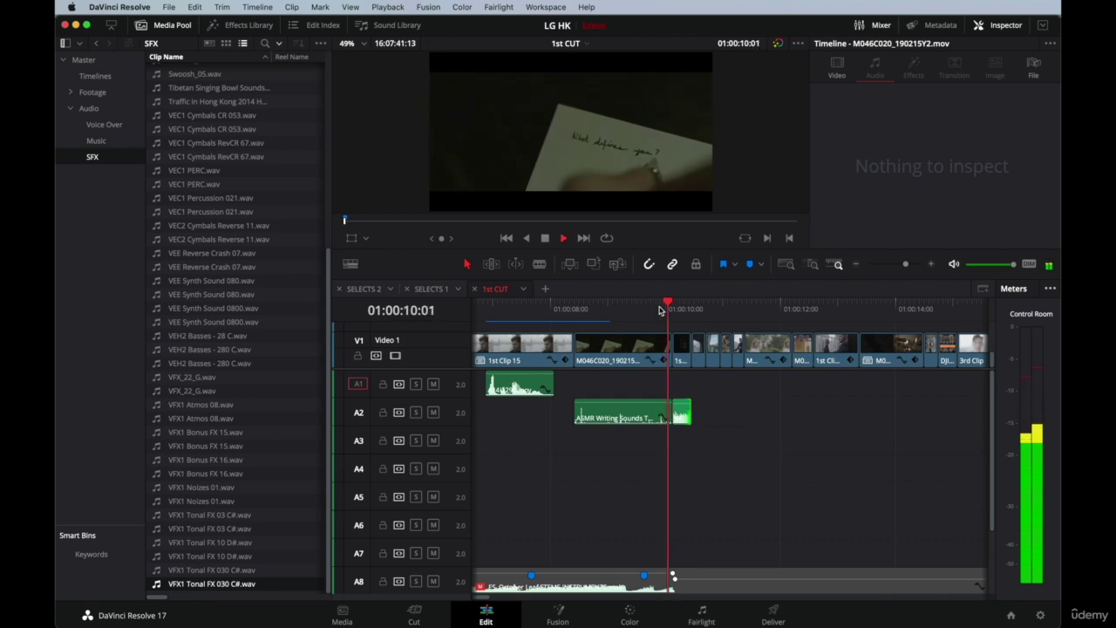
key("space")
Duplicate the tonal effect on A2 at 01:00:10:23 and extend the copy's end to include the sound's fading tail.
left_click(682, 412)
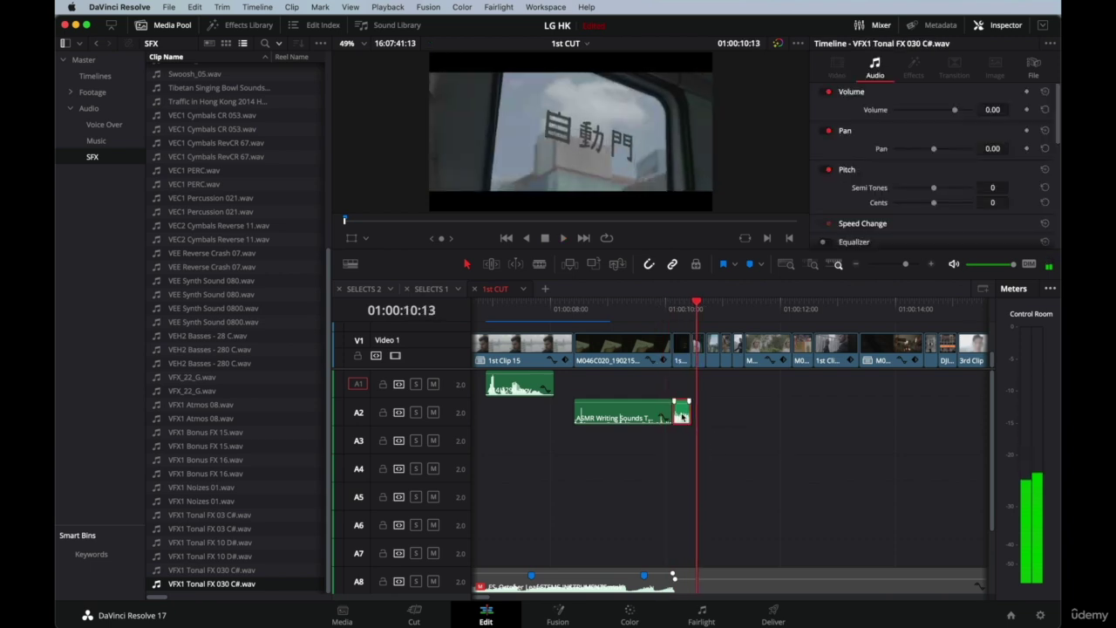
left_click(722, 320)
key("super+v")
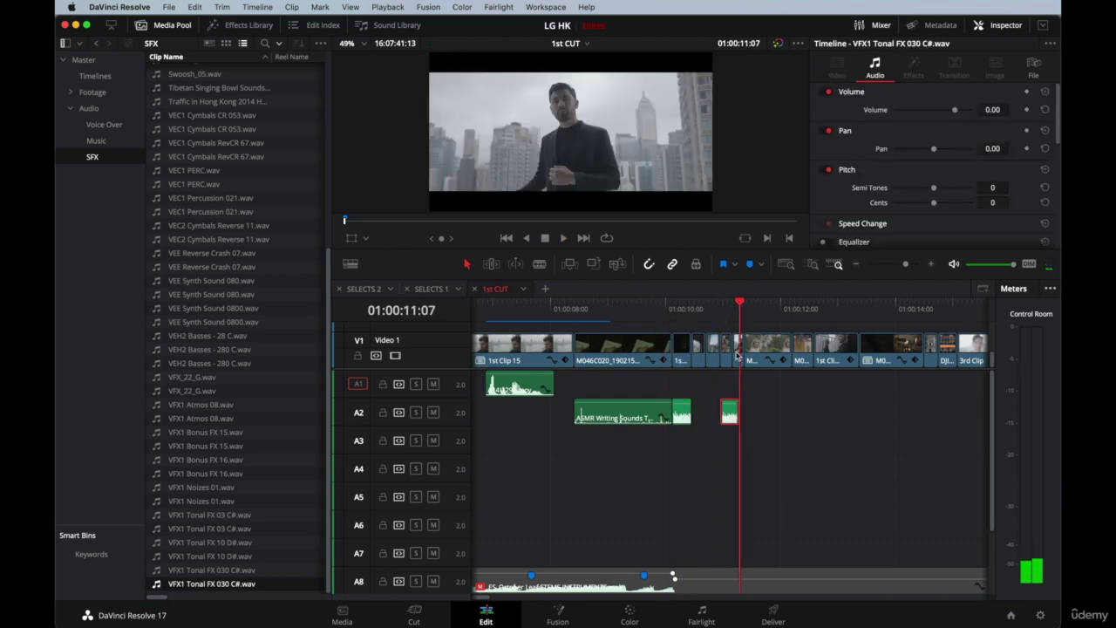
key("super+equal")
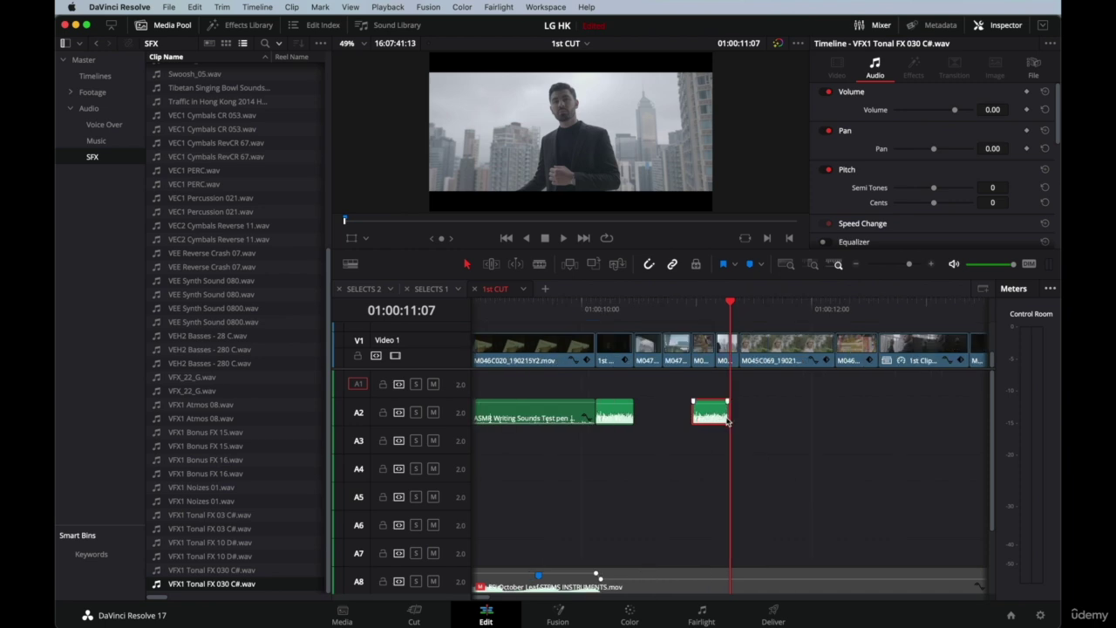
left_click_drag(728, 420, 813, 422)
key("super+minus")
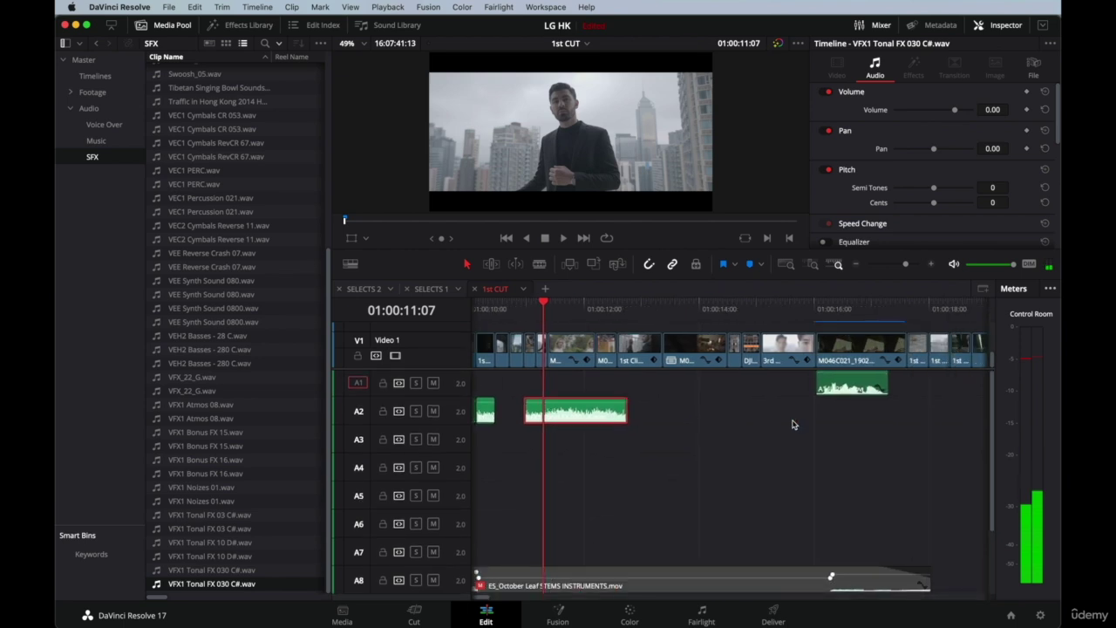
left_click_drag(626, 416, 708, 415)
Play back the extended copy from 01:00:10:23 and undo its last extension.
left_click(527, 310)
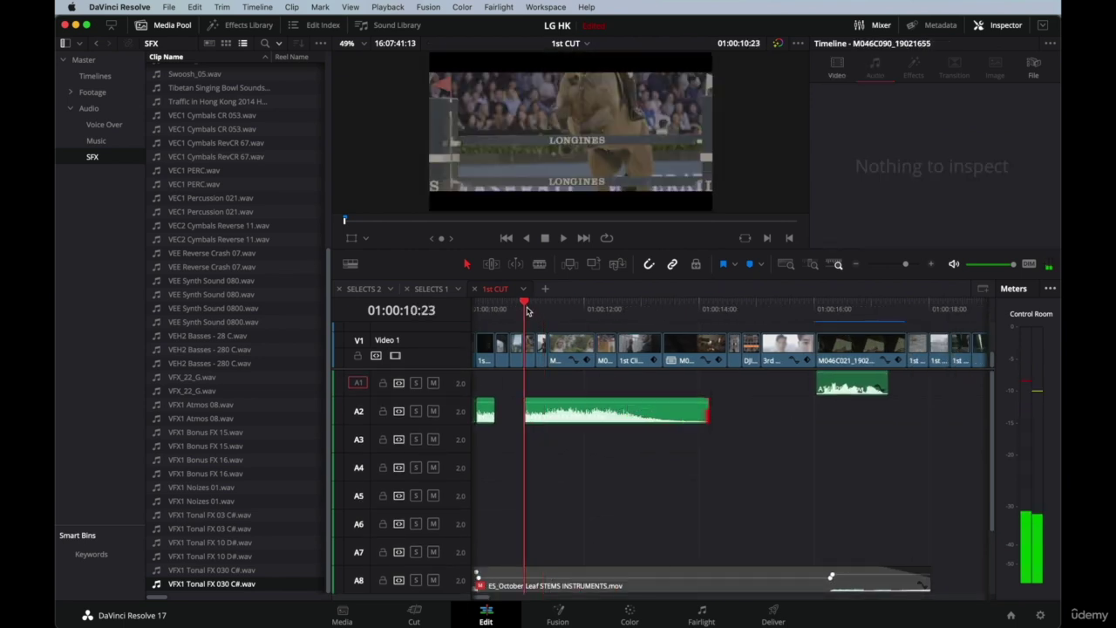
key("space")
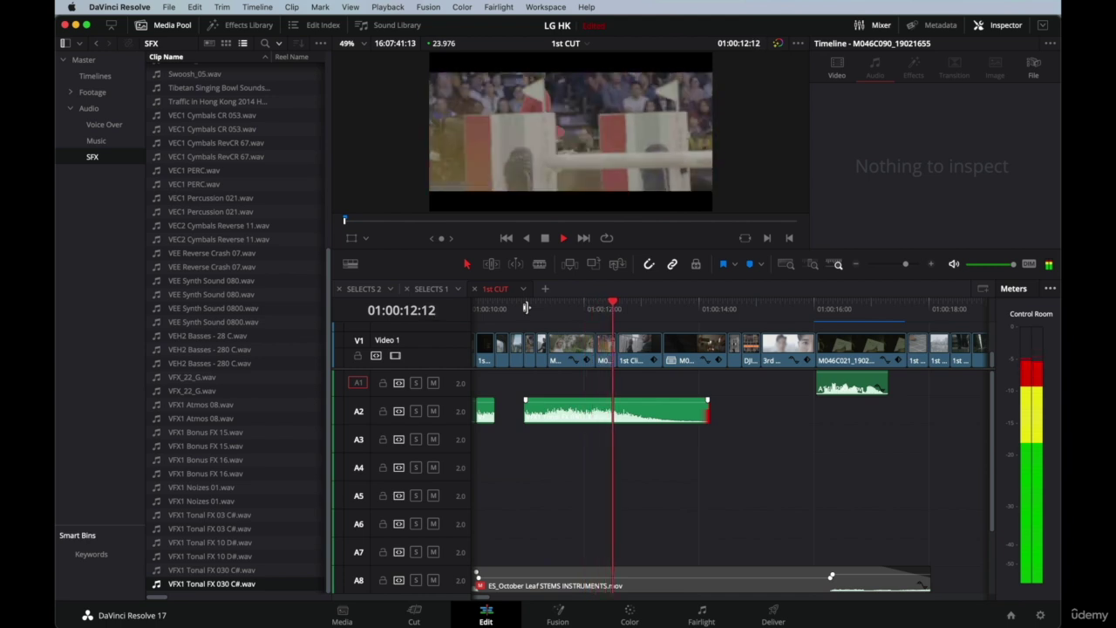
key("super+z")
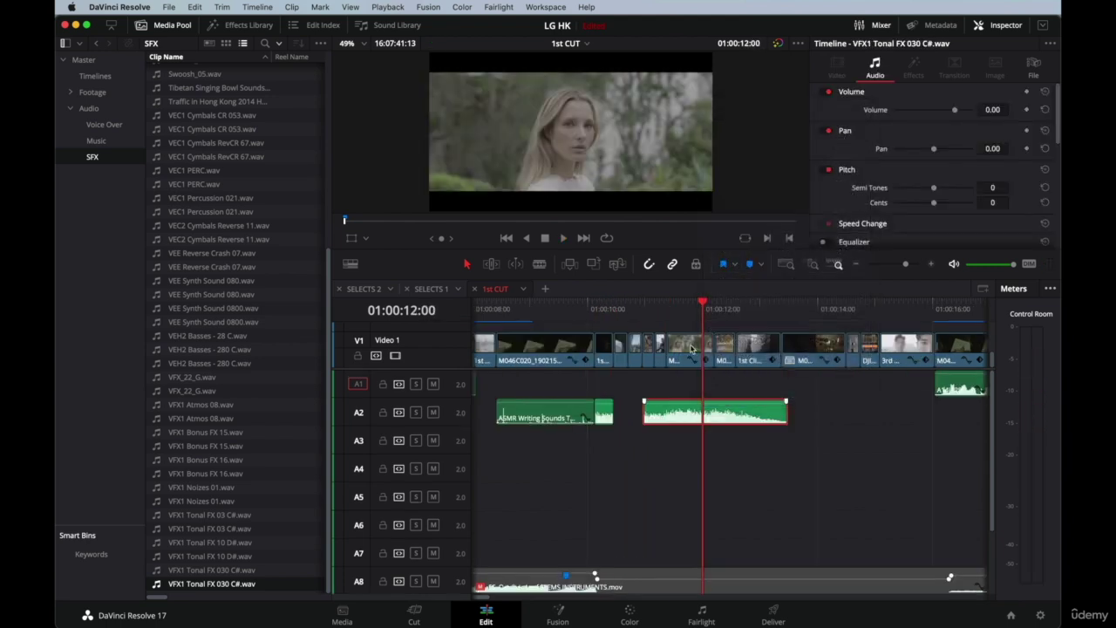
Change the copied tonal effect's clip speed to 500%.
right_click(702, 414)
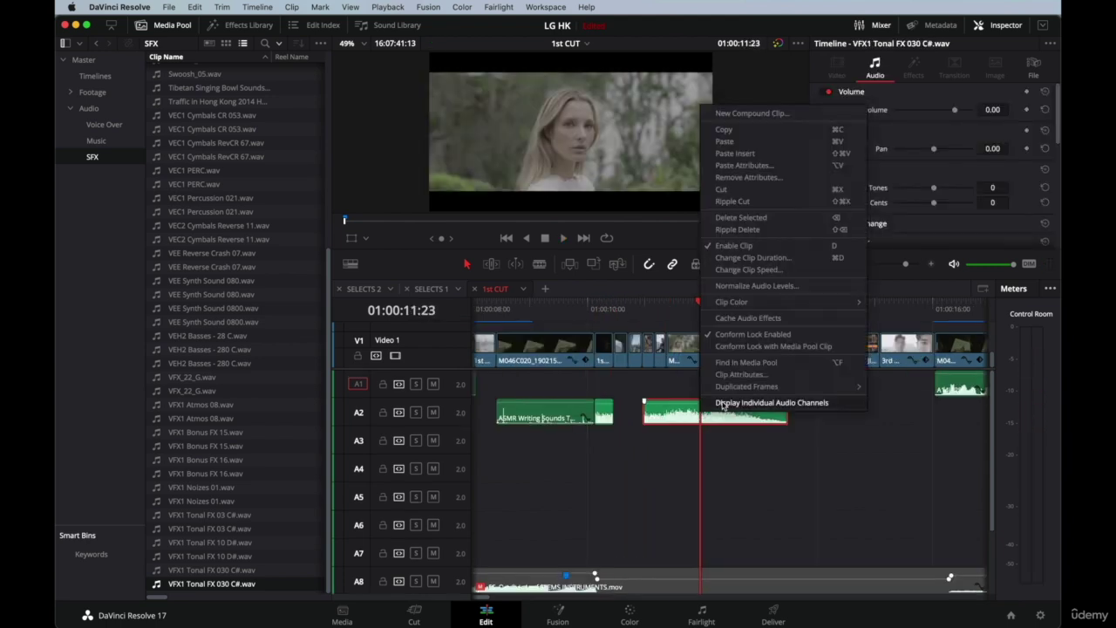
left_click(791, 270)
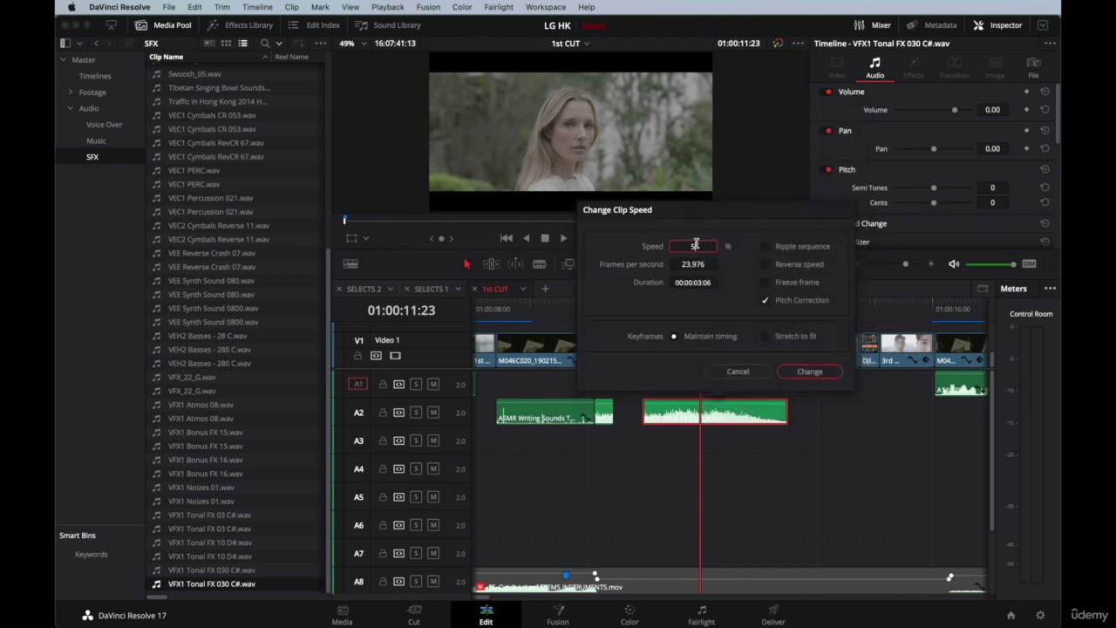
key("Return")
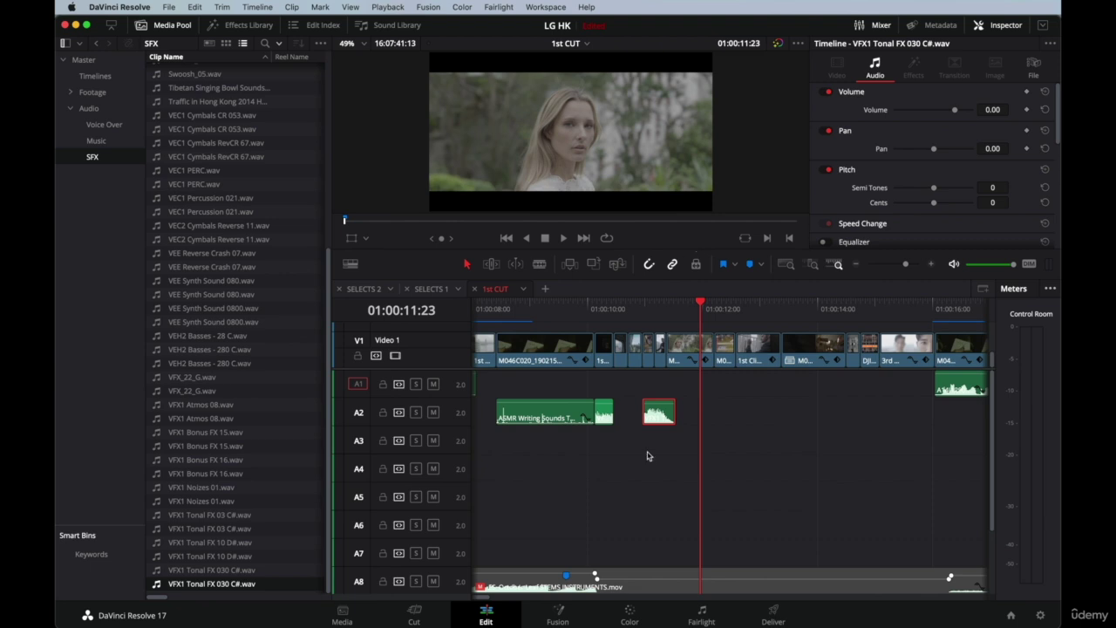
Move the sped-up copy to A3 beneath the original, starting at 01:00:10:03, and set its clip speed to 600%.
left_click_drag(658, 414, 608, 441)
right_click(608, 441)
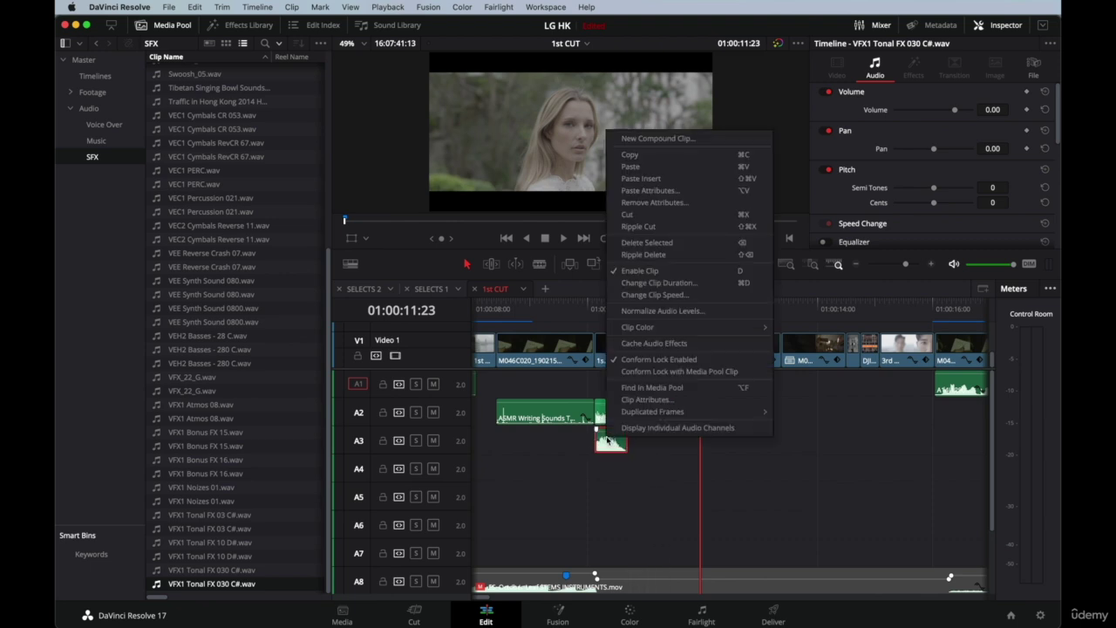
left_click(690, 296)
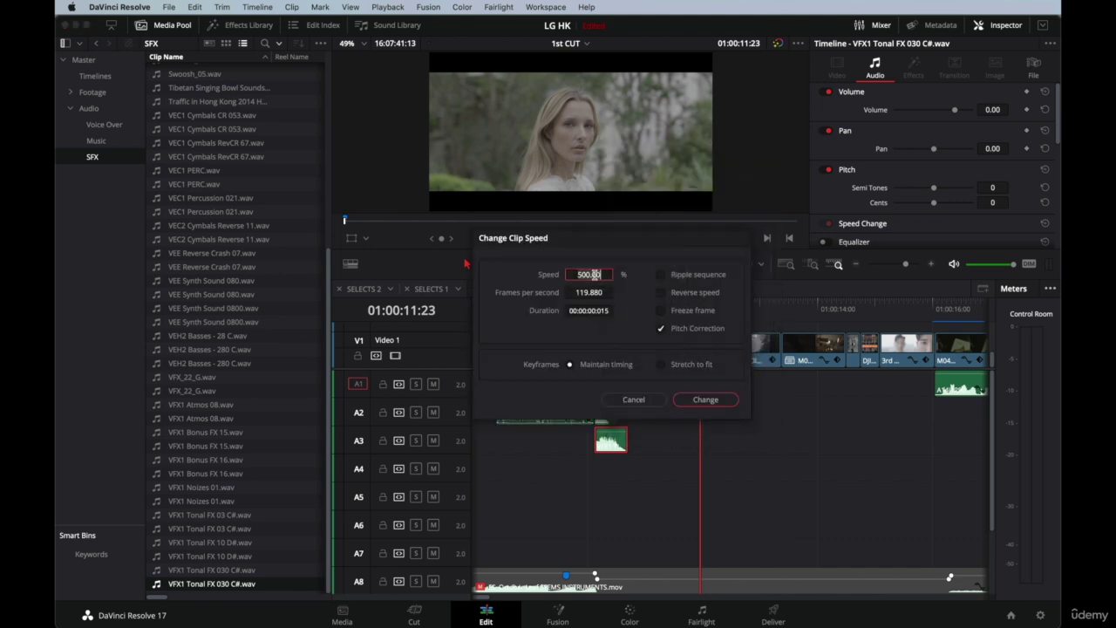
key("Return")
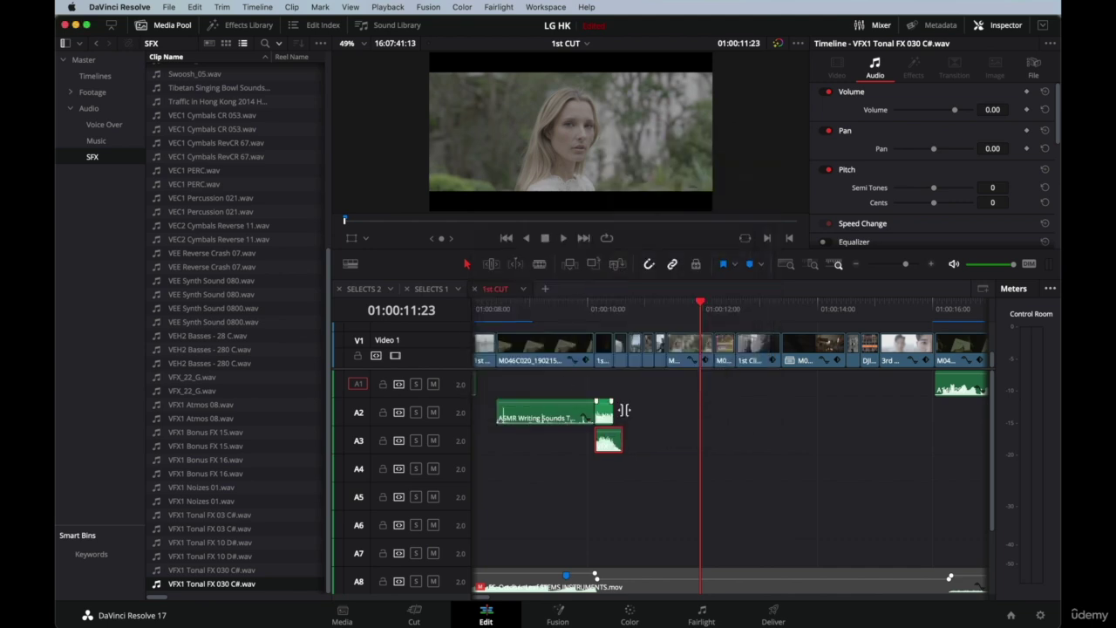
Readjust the A3 copy's clip speed and shorten it to end with the window shot.
right_click(608, 440)
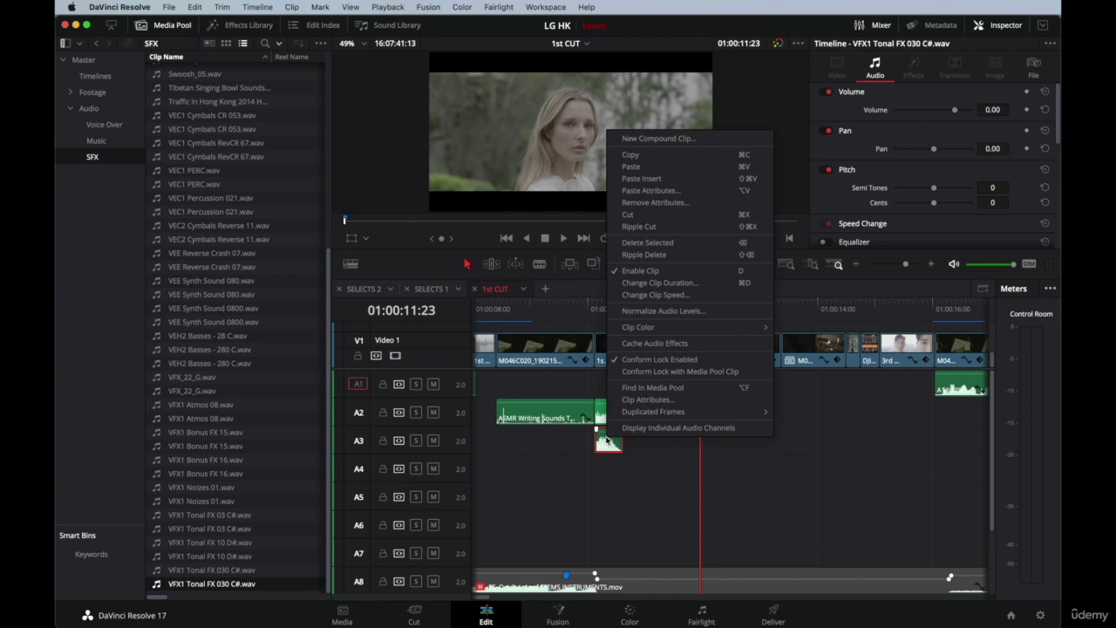
left_click(698, 295)
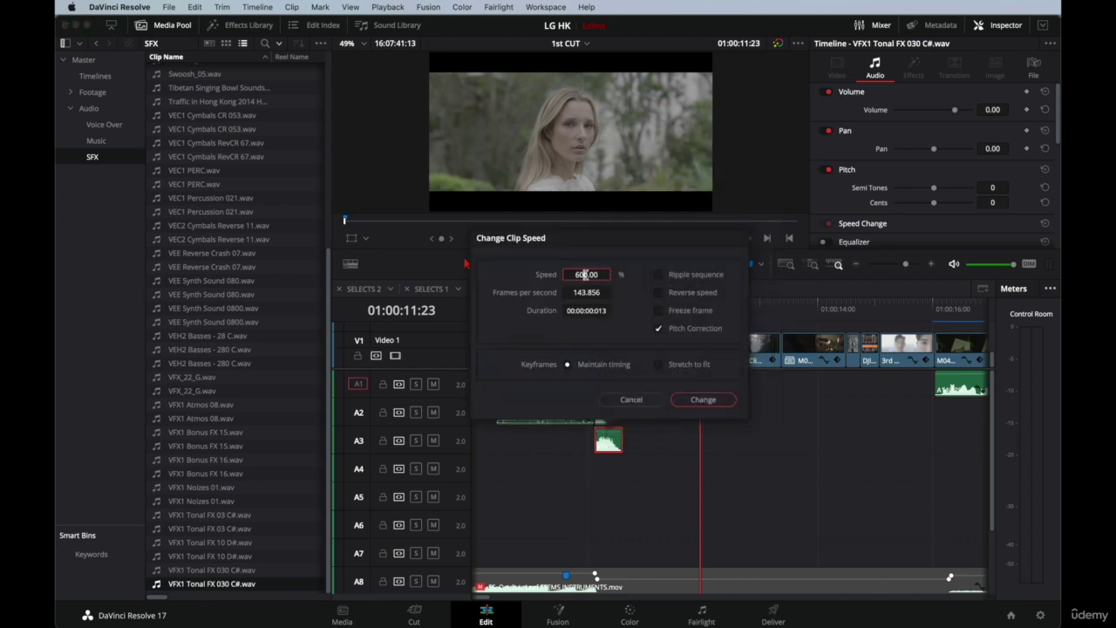
key("Return")
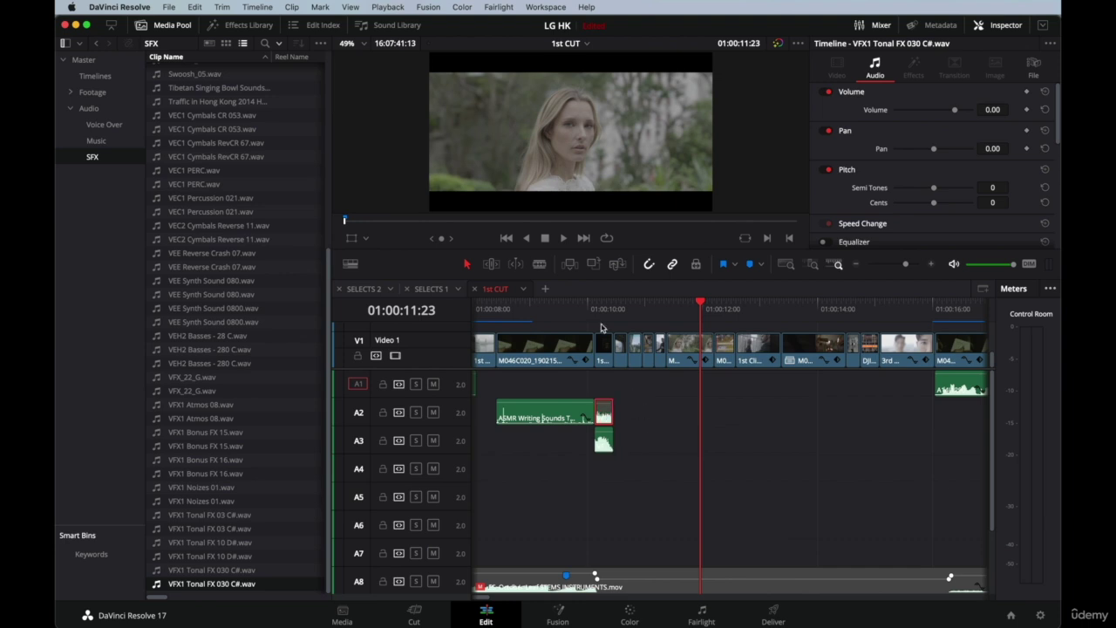
Disable the original tonal effect on A2 and play back from the handwriting shot into the window shot to audition the A3 copy.
key("super+equal")
scroll(596, 431, "left", 3)
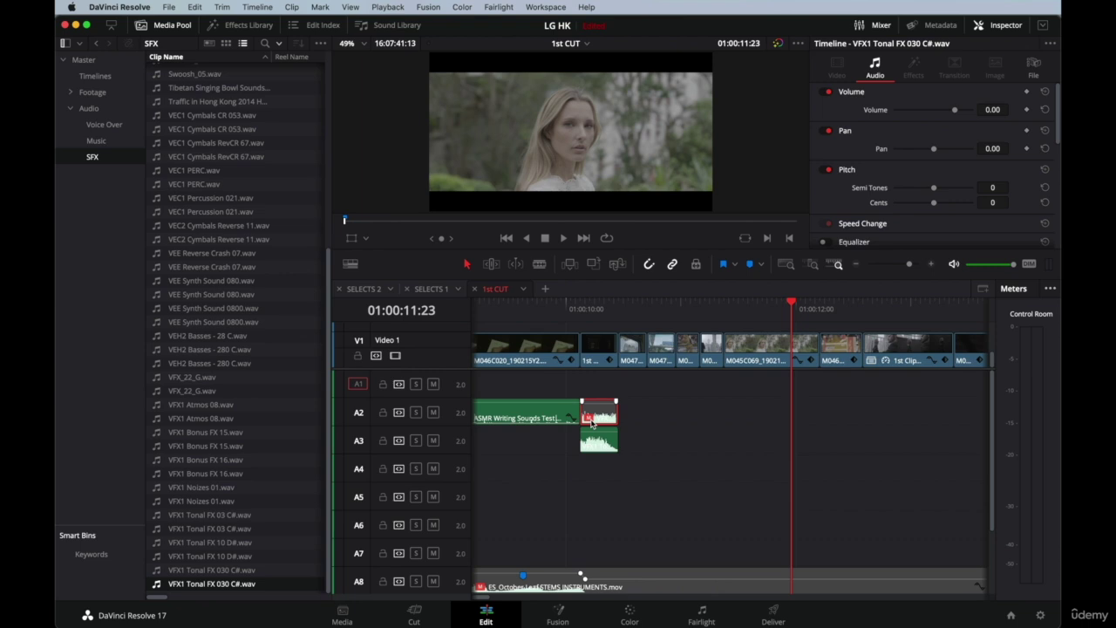
left_click(504, 308)
key("space")
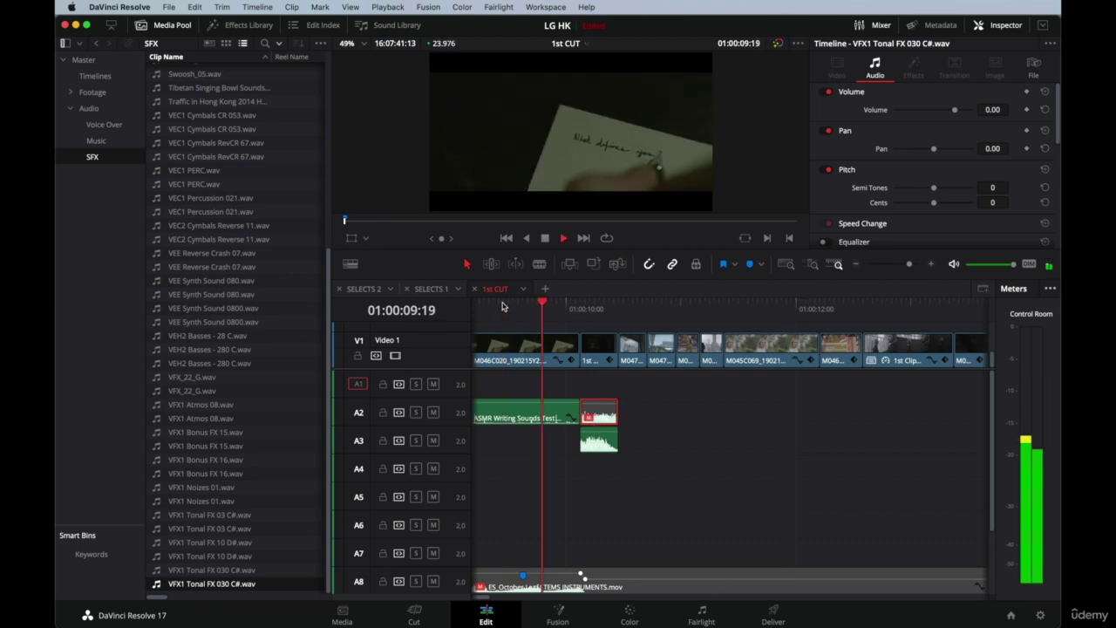
left_click(502, 305)
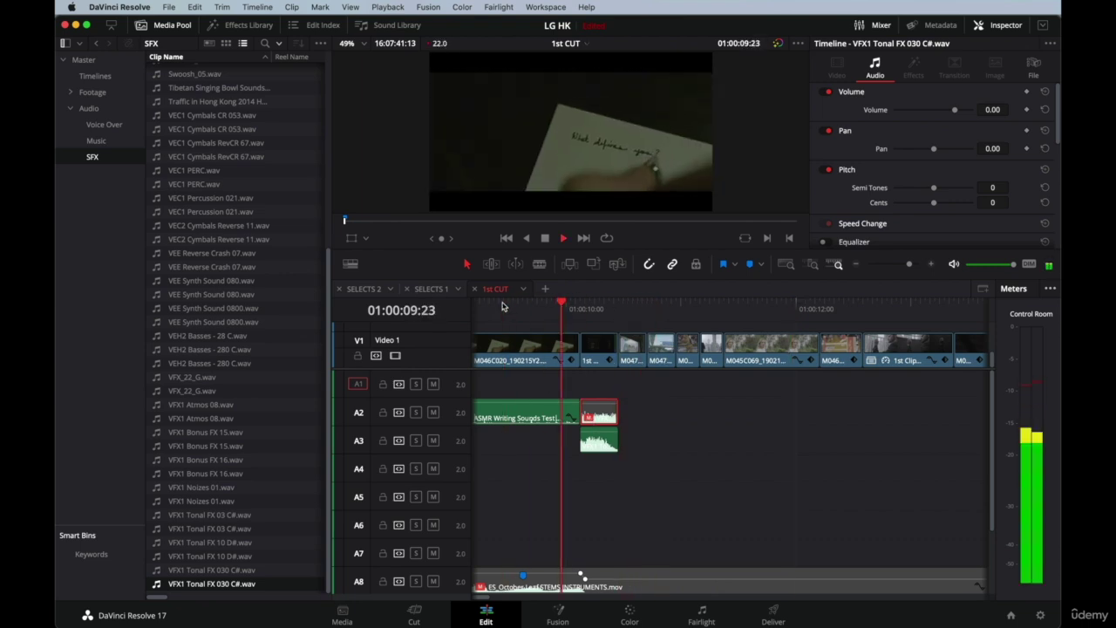
scroll(591, 352, "down", 3)
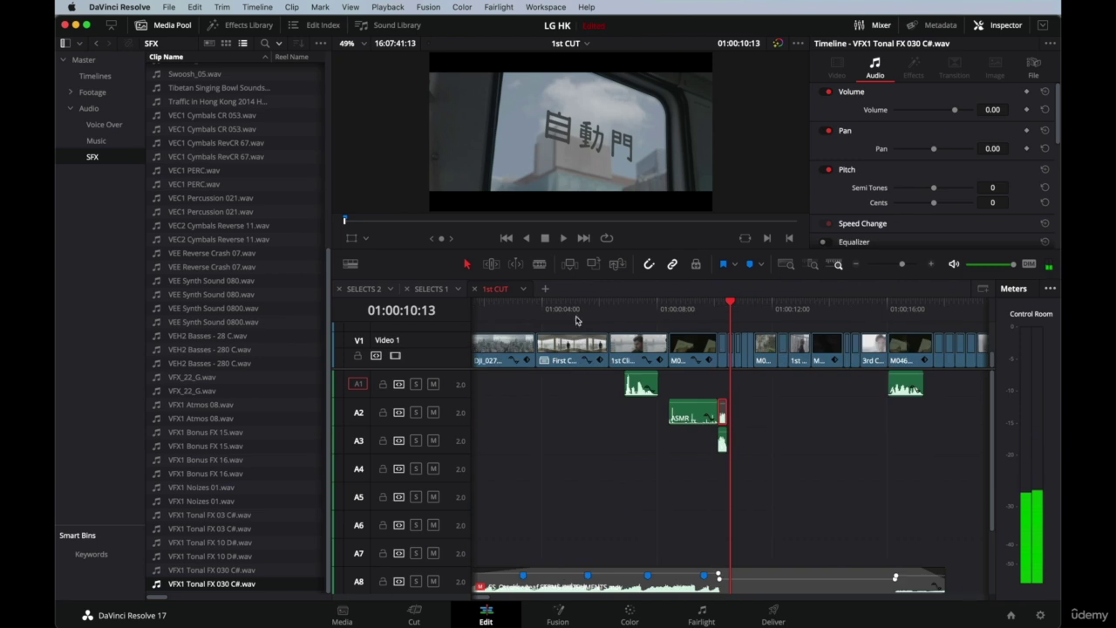
left_click(569, 314)
key("space")
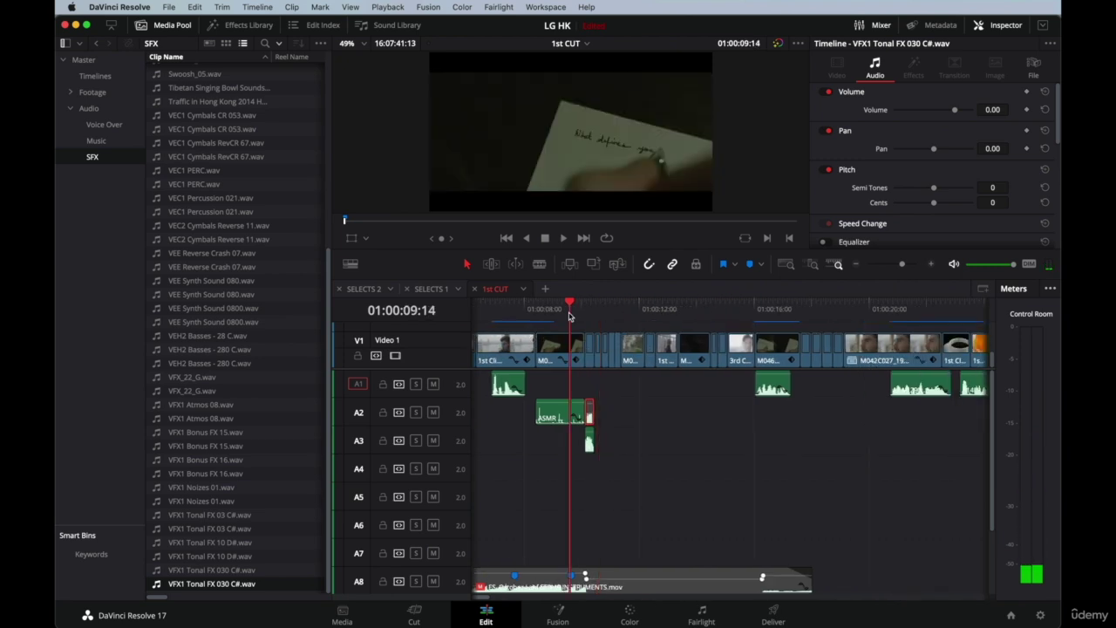
key("space")
scroll(569, 316, "up", 4)
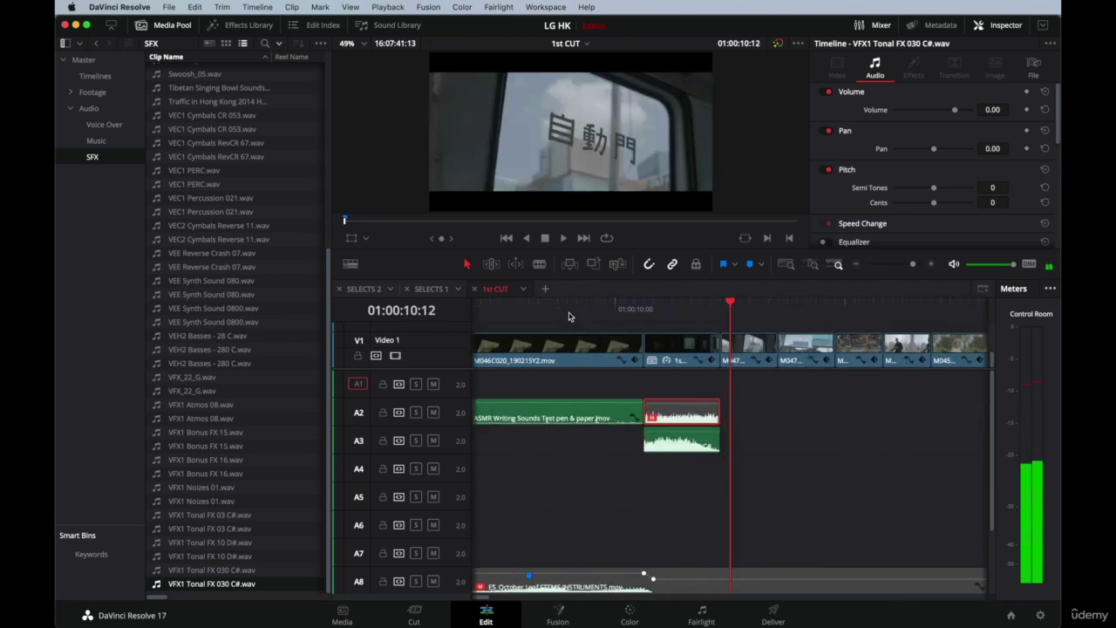
Enable the original tonal effect on A2, disable the A3 copy, and play back from the handwriting shot into the window shot.
left_click(683, 442)
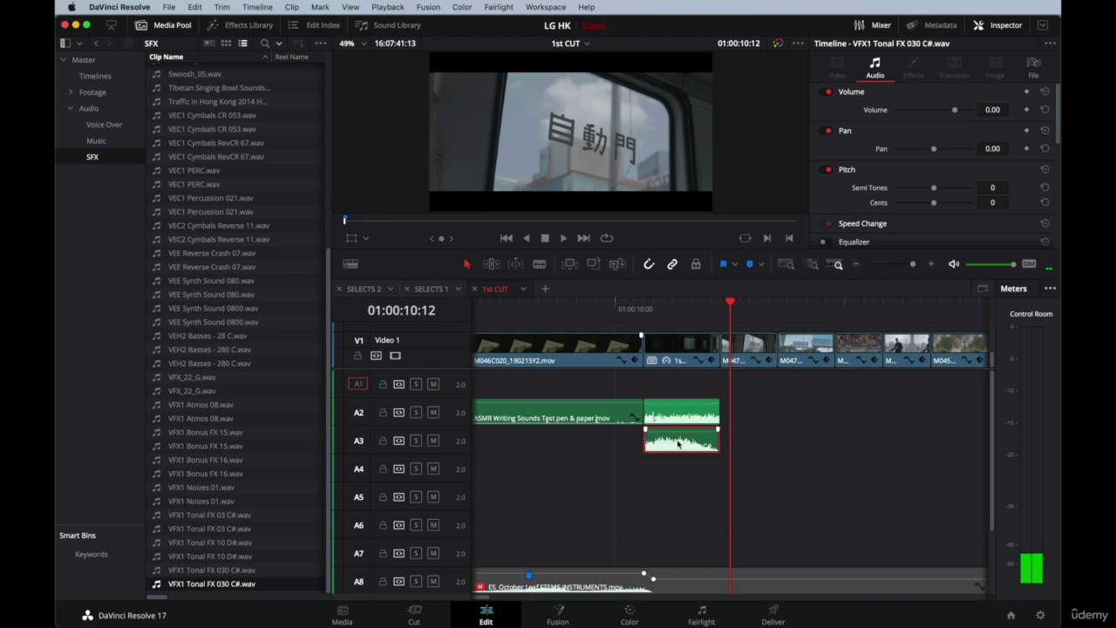
left_click(555, 314)
key("space")
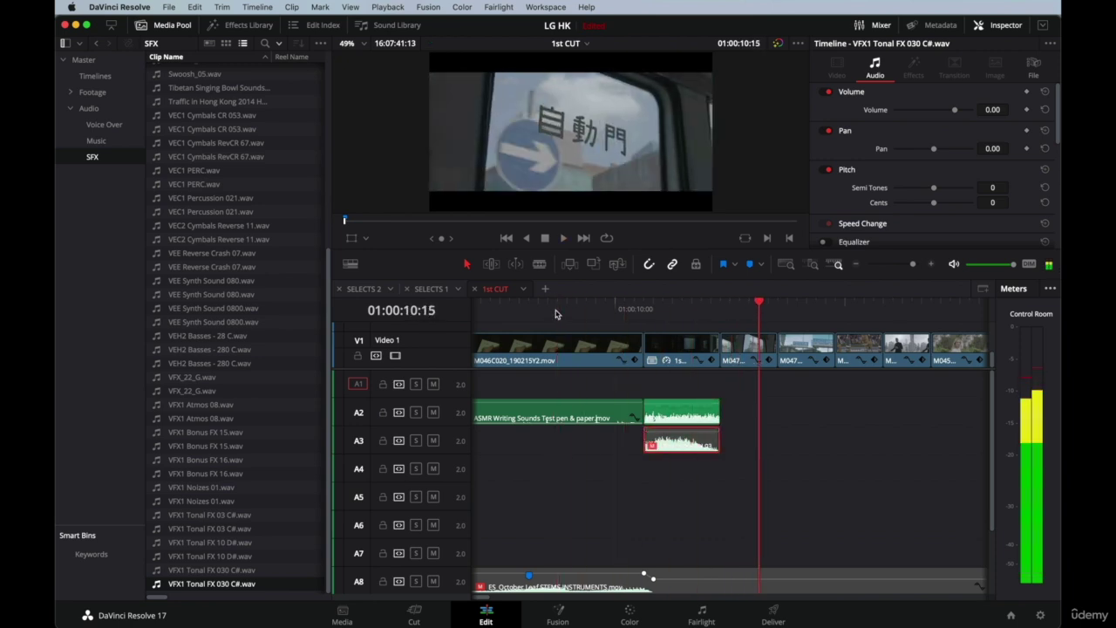
left_click(555, 312)
left_click(557, 313)
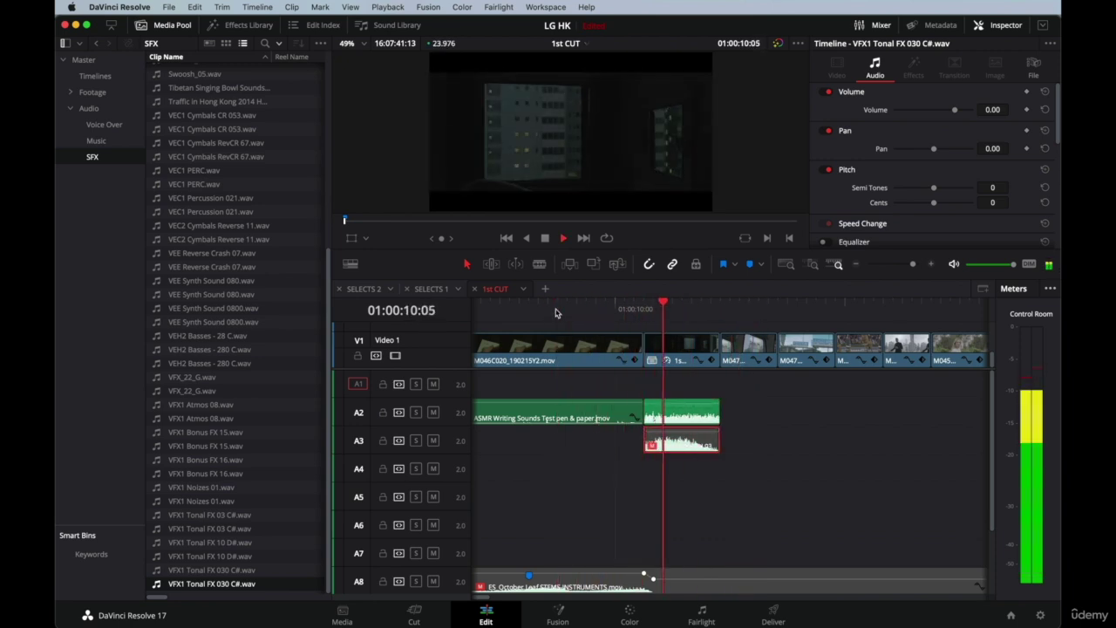
key("space")
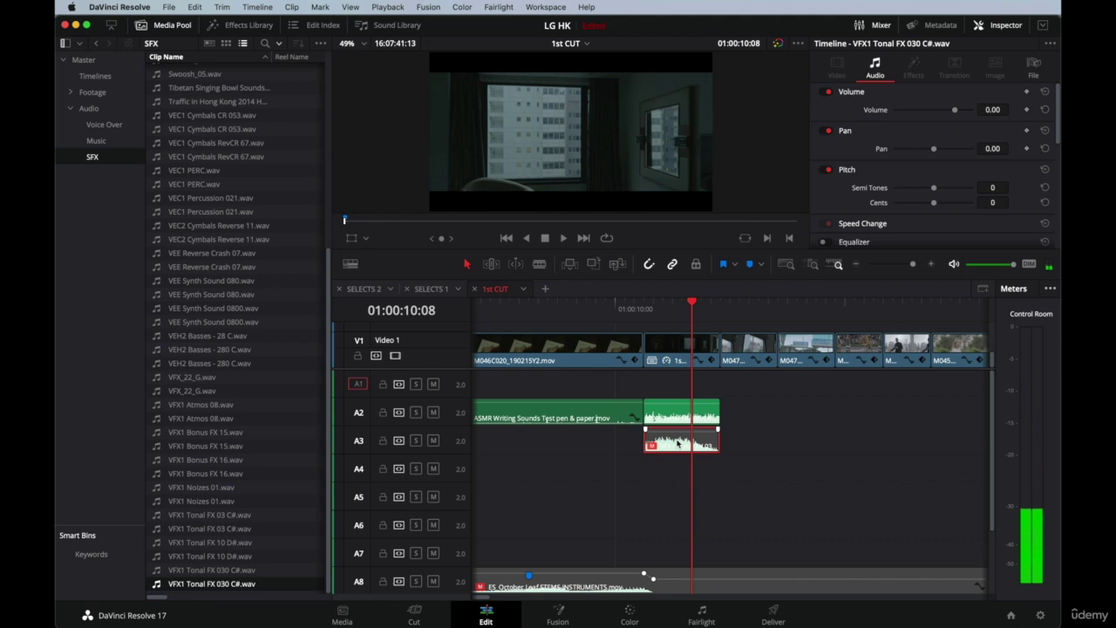
Delete the sped-up tonal effect copy from A3 and move the original from A2 down to A3 at the same start time.
key("Delete")
scroll(677, 443, "right", 2)
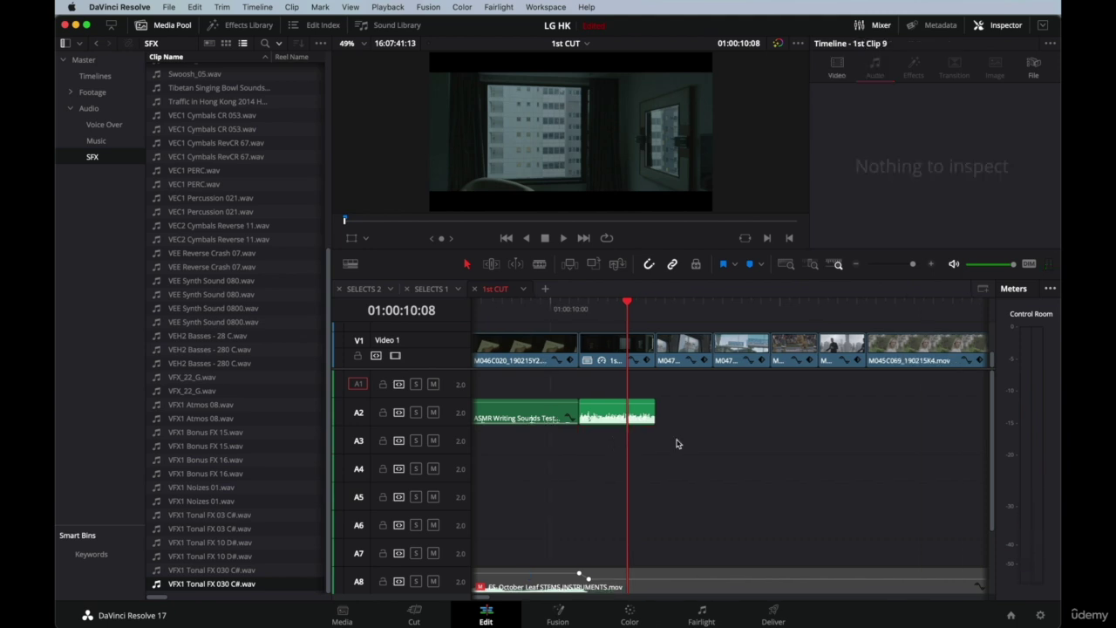
scroll(677, 443, "up", 2)
scroll(677, 443, "down", 3)
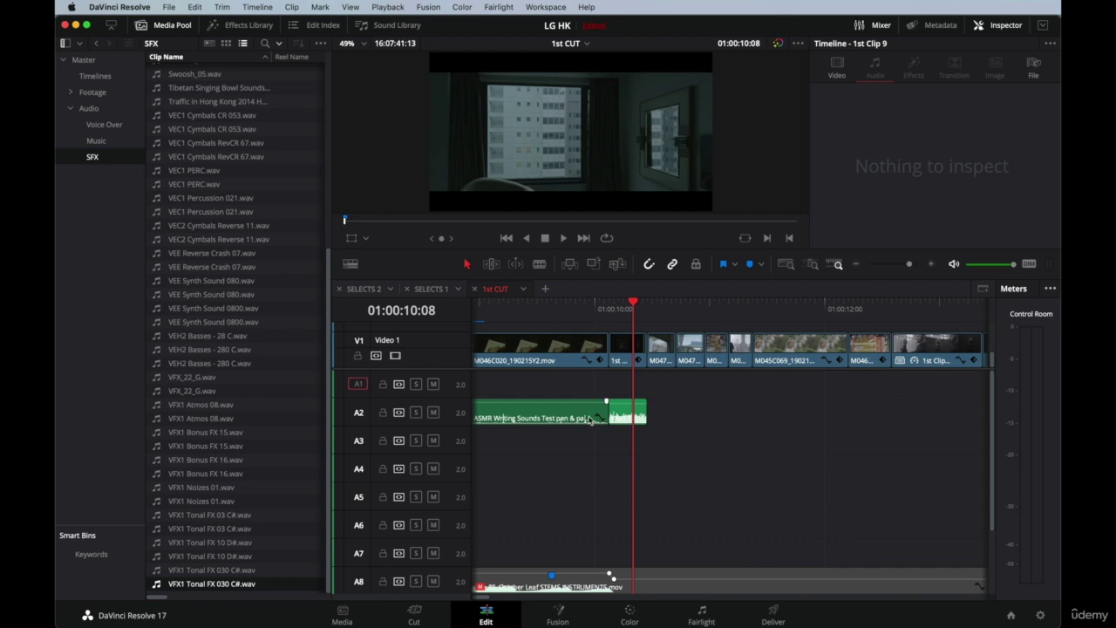
scroll(591, 419, "left", 3)
left_click_drag(706, 411, 709, 441)
left_click(582, 304)
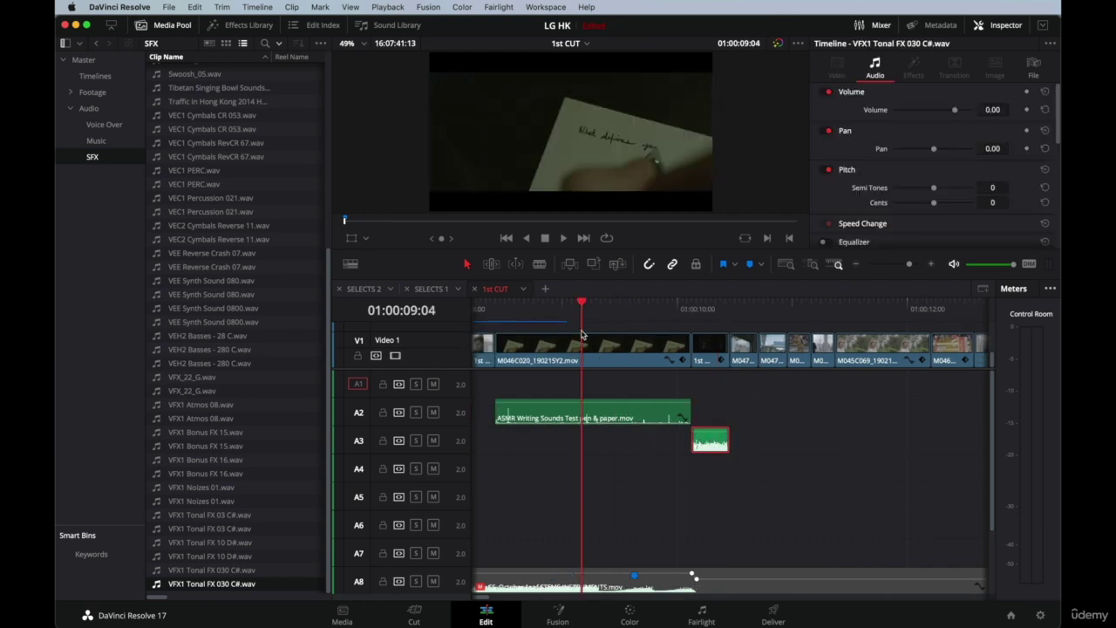
left_click(587, 419)
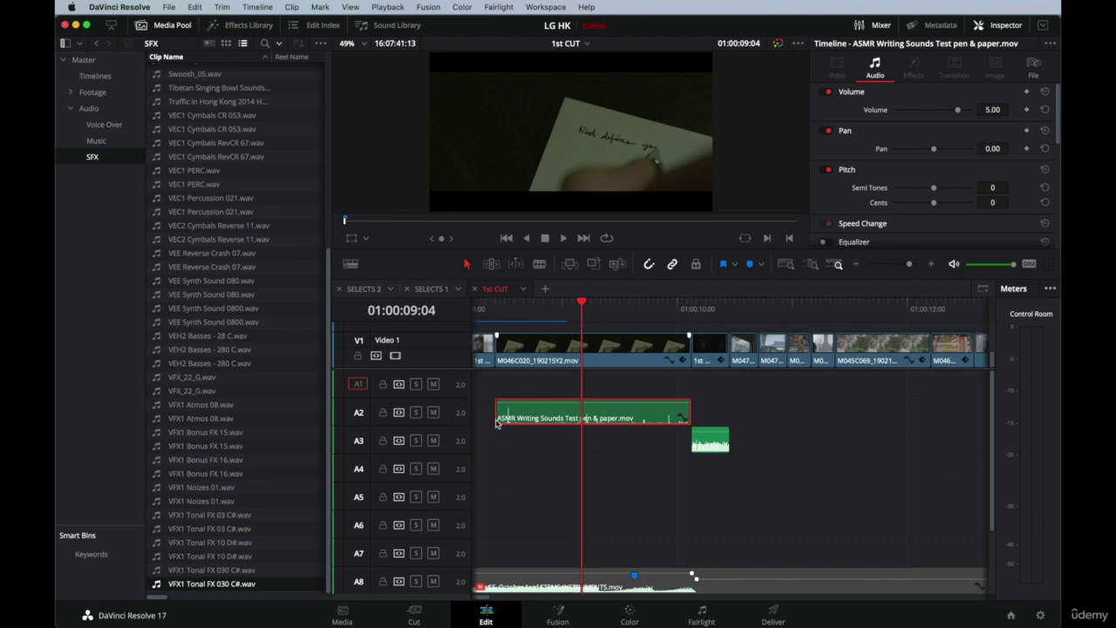
scroll(733, 443, "right", 2)
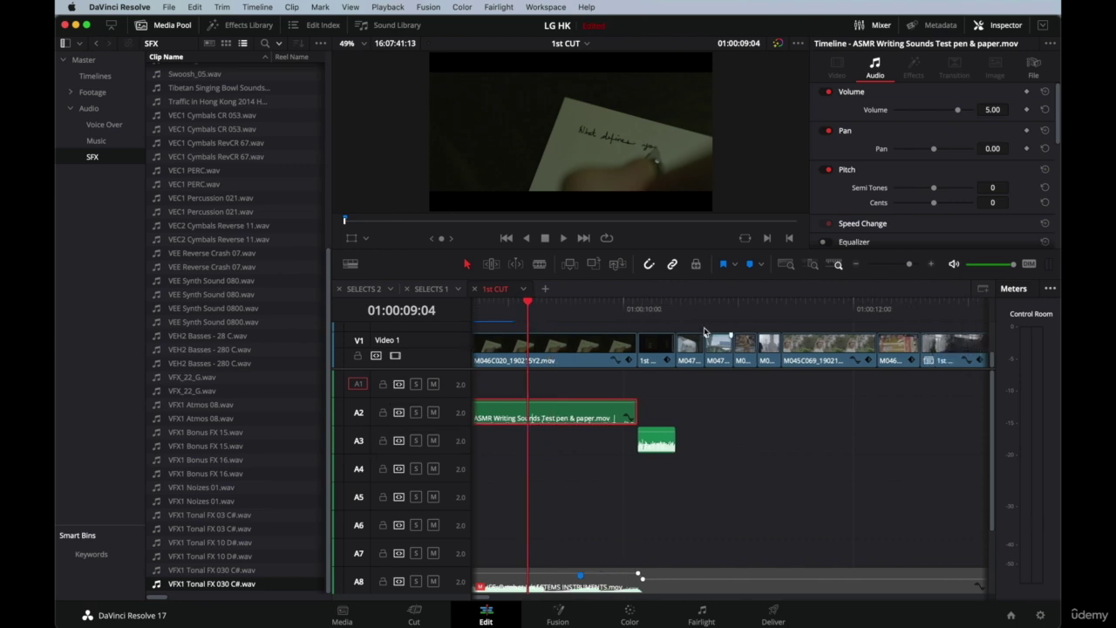
Open Cinematic_Transitions_25.wav from the SFX bin in the source viewer and audition it from the start.
left_click(691, 310)
left_click(690, 349)
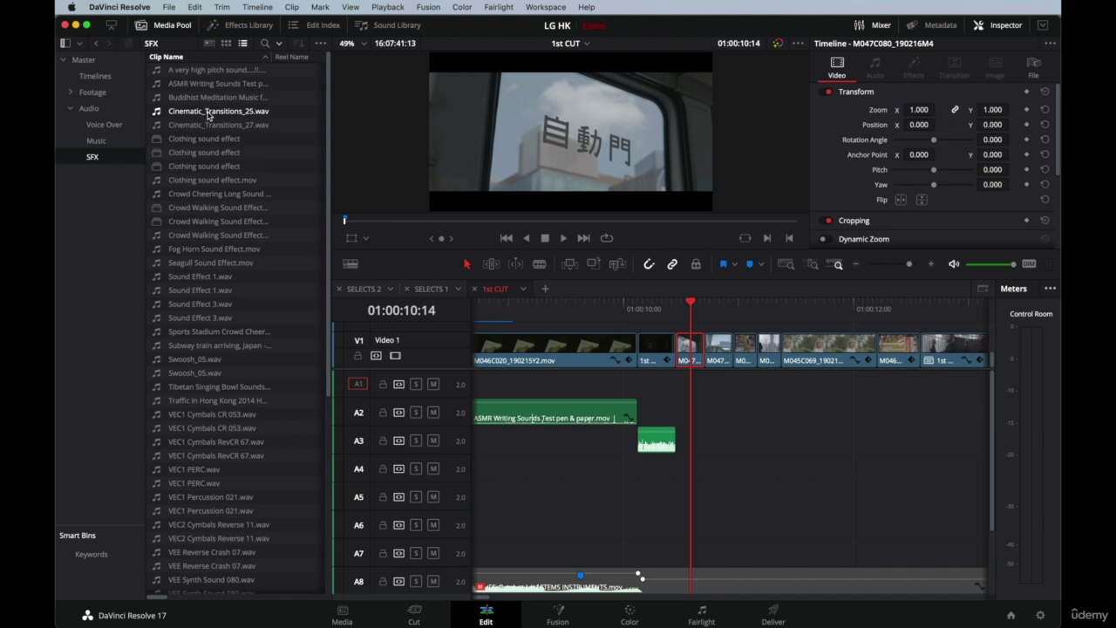
left_click(198, 116)
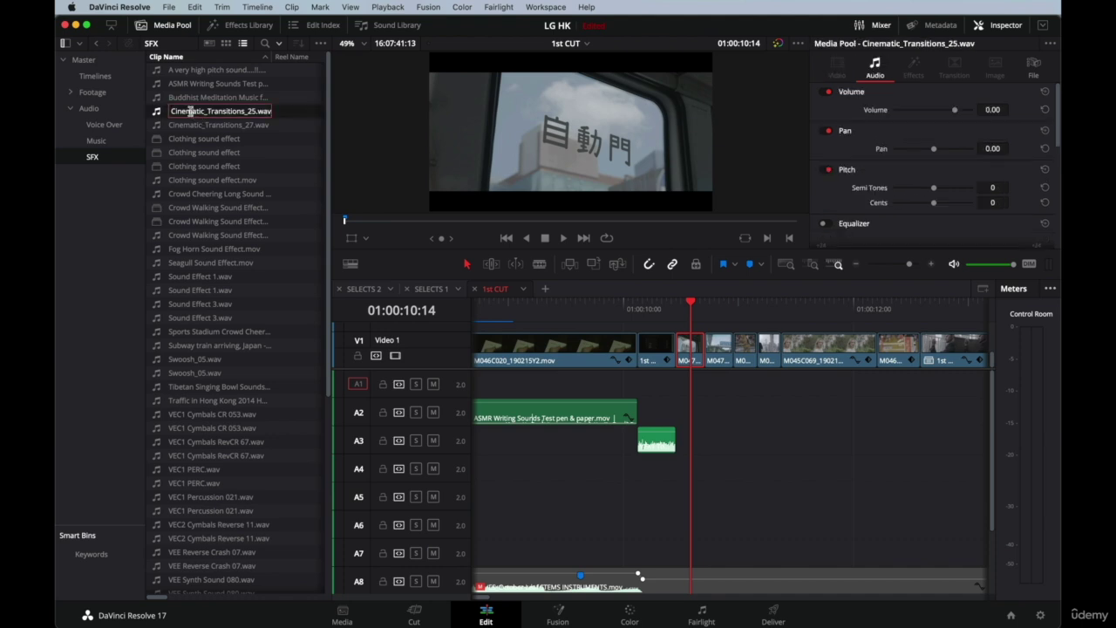
double_click(161, 116)
key("space")
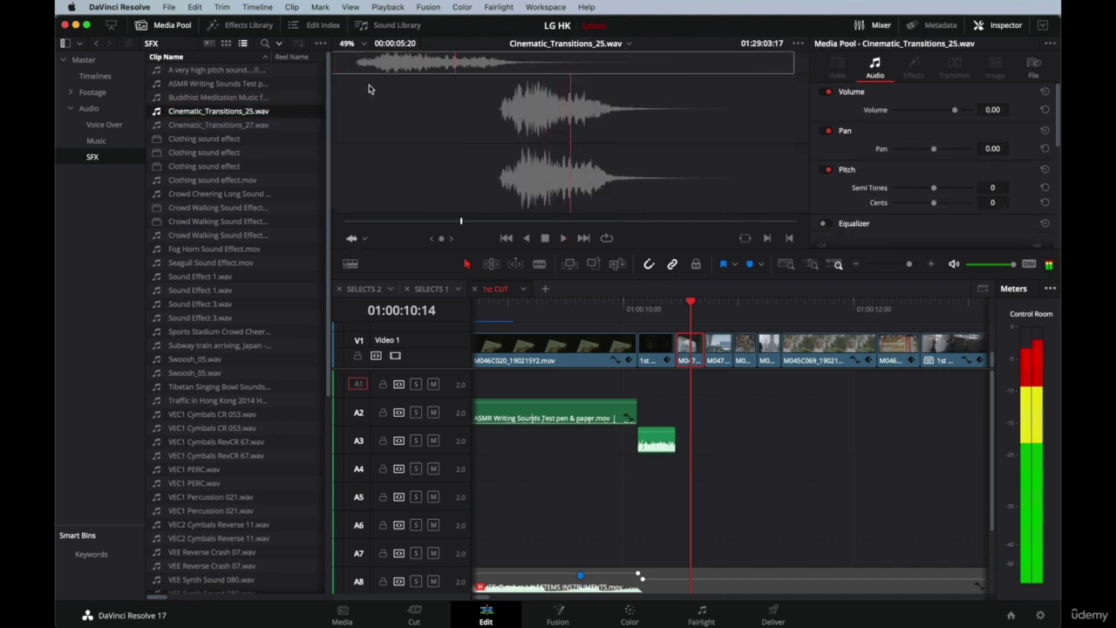
key("j")
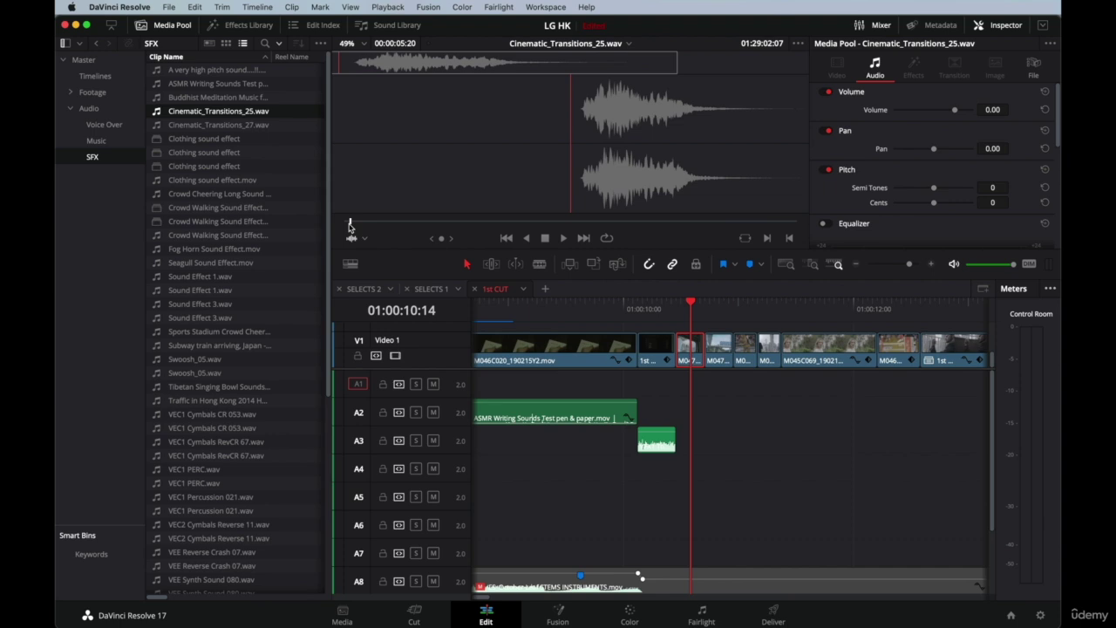
key("space")
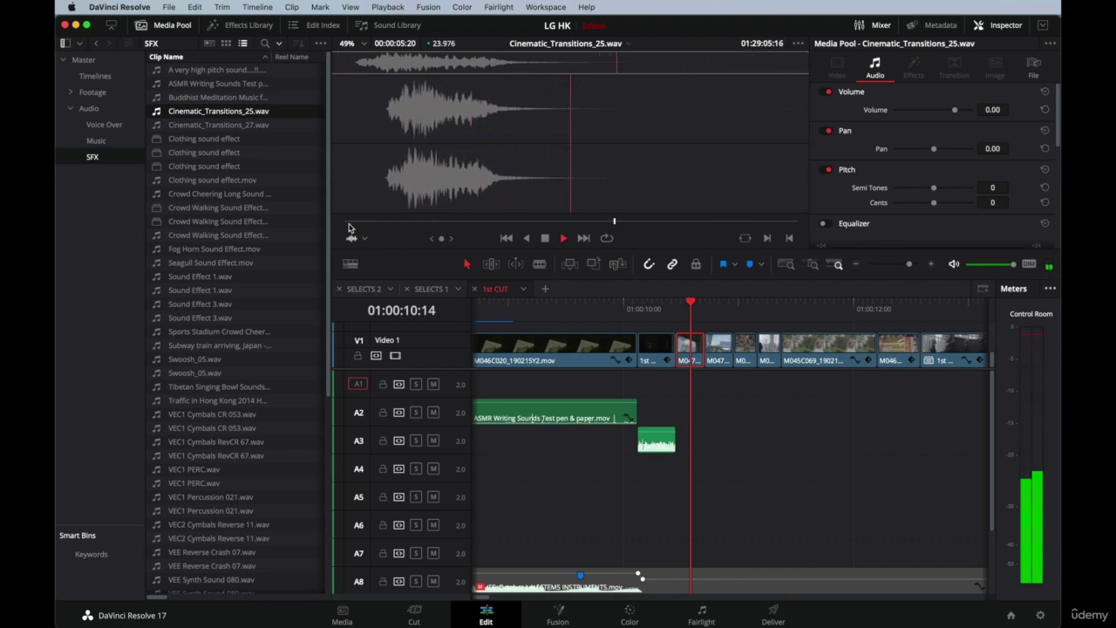
key("space")
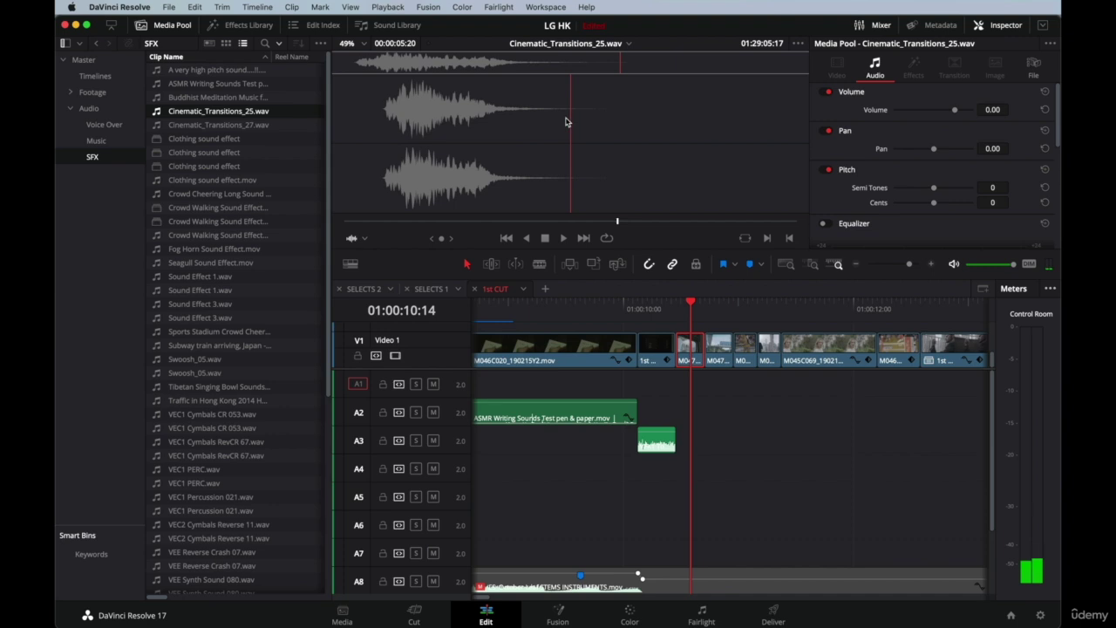
Set a slightly later in point in Cinematic_Transitions_25.wav and place it on A3 directly after the tonal effect.
left_click_drag(417, 224, 365, 224)
key("space")
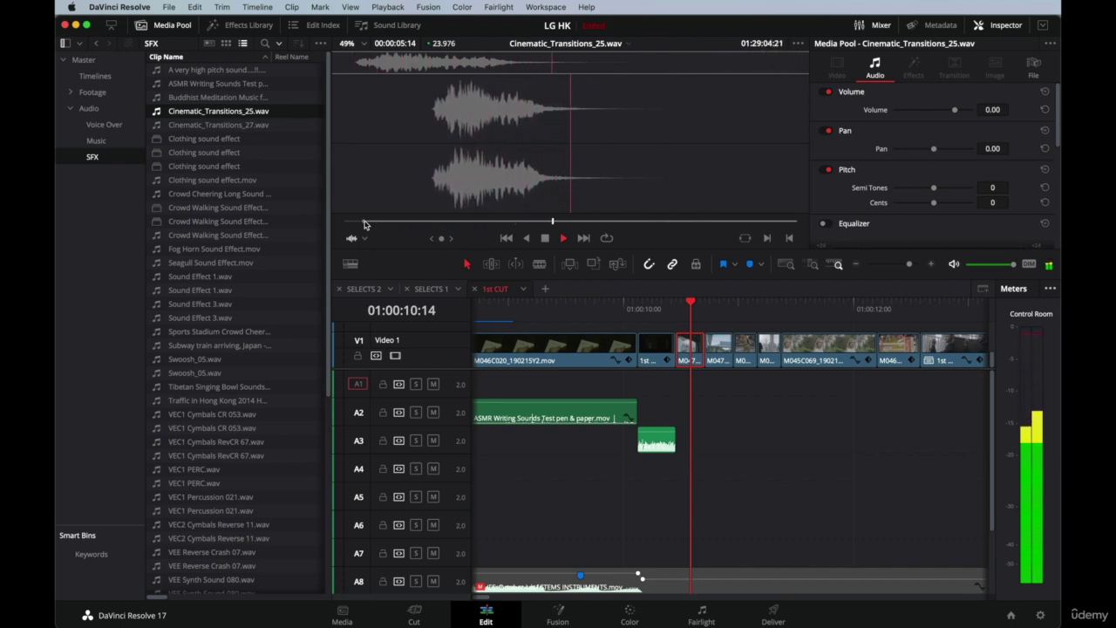
key("space")
left_click_drag(450, 128, 681, 436)
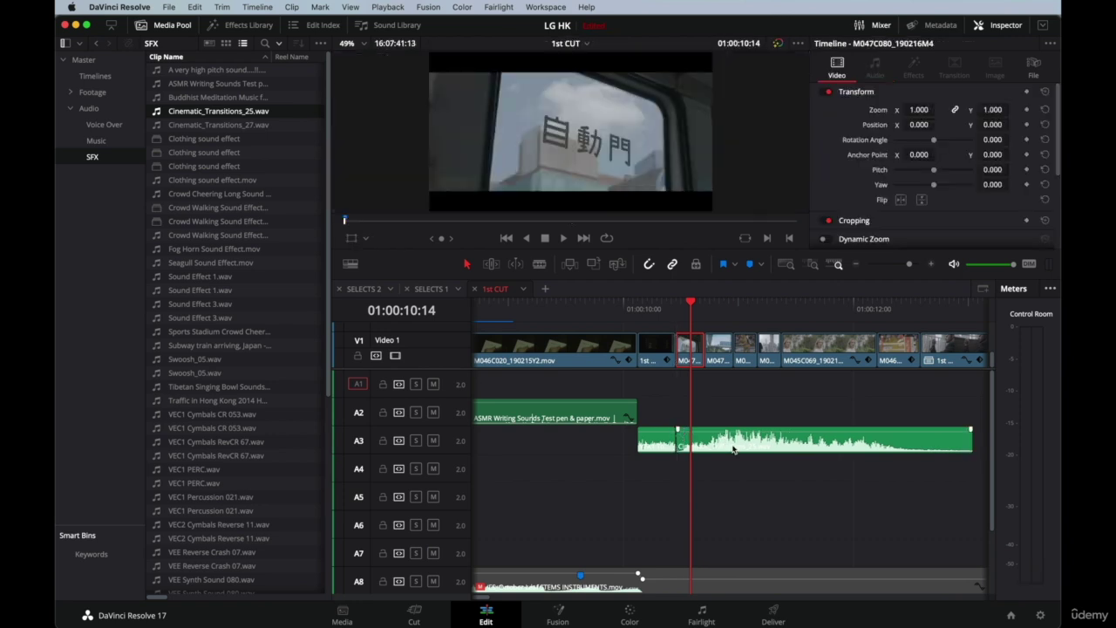
scroll(732, 449, "right", 3)
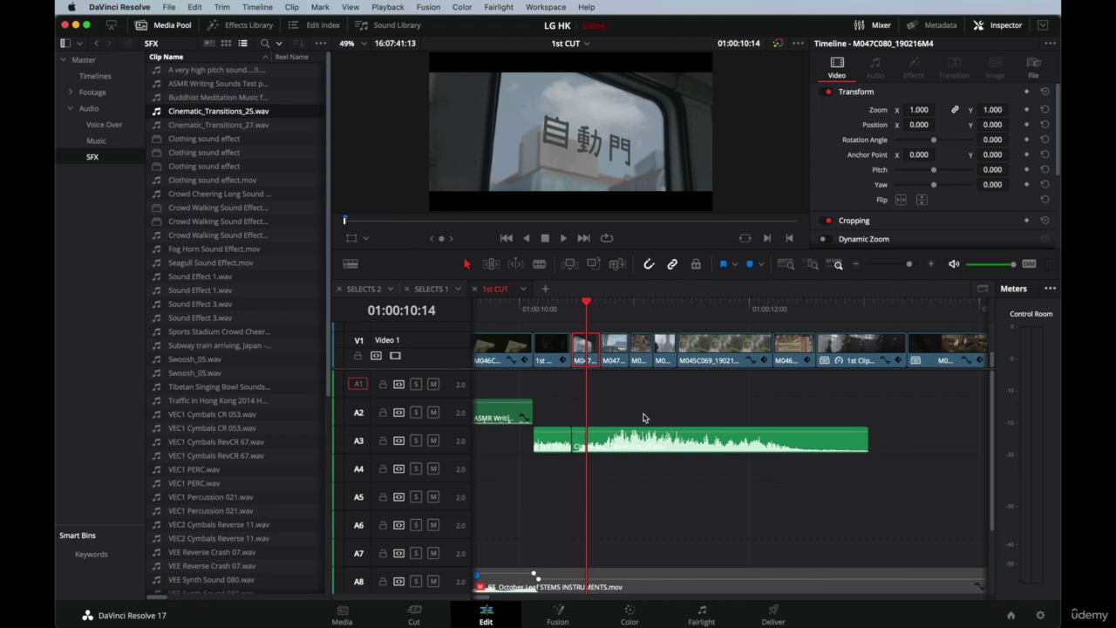
Play back the window, automatic-door and Hong Kong road sign shots repeatedly to check the transition sound's timing against the cuts.
left_click(549, 305)
key("space")
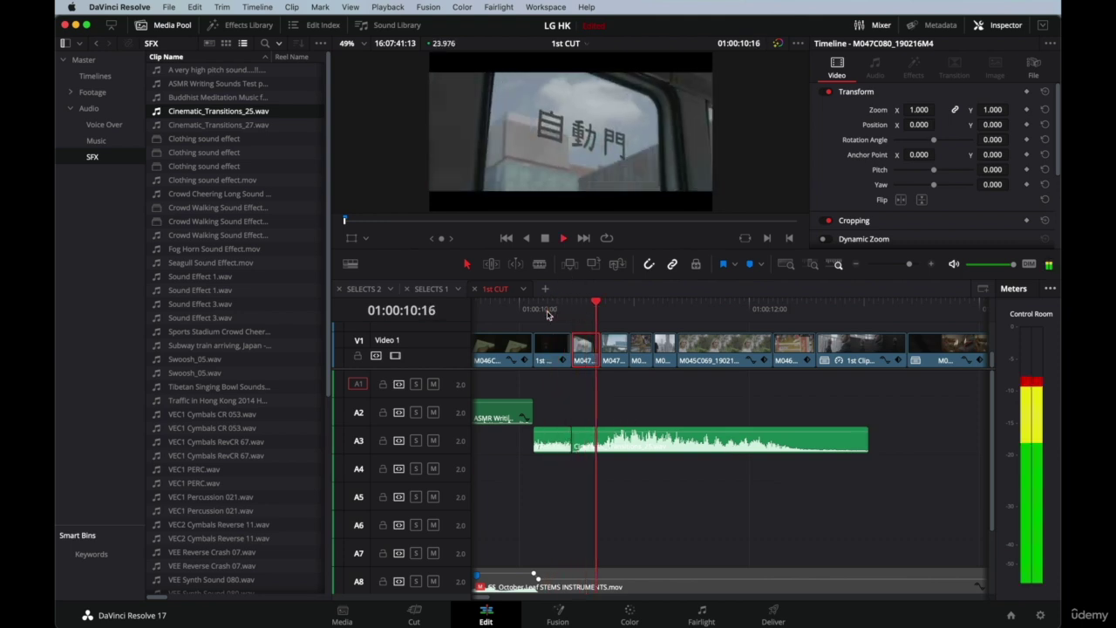
left_click(597, 307)
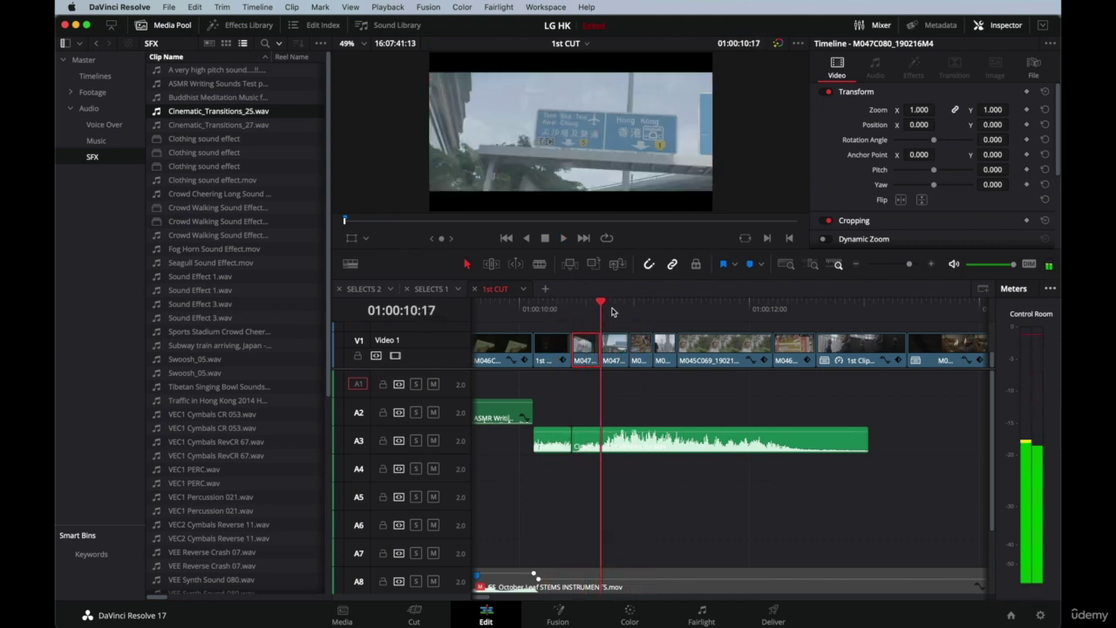
left_click(586, 309)
key("space")
left_click(600, 303)
key("space")
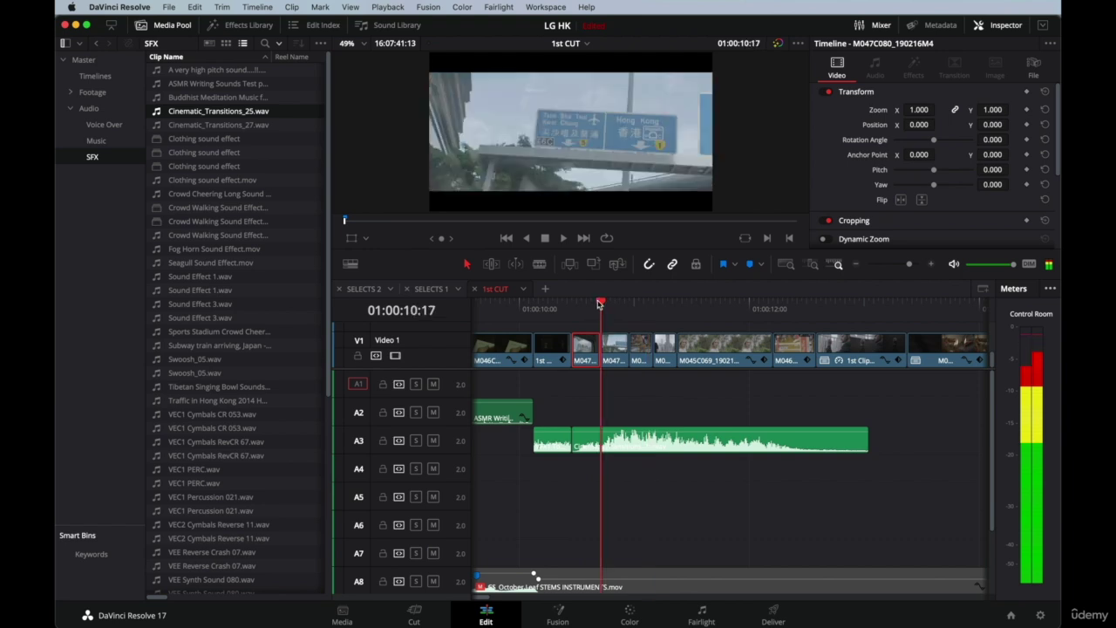
left_click(600, 303)
key("space")
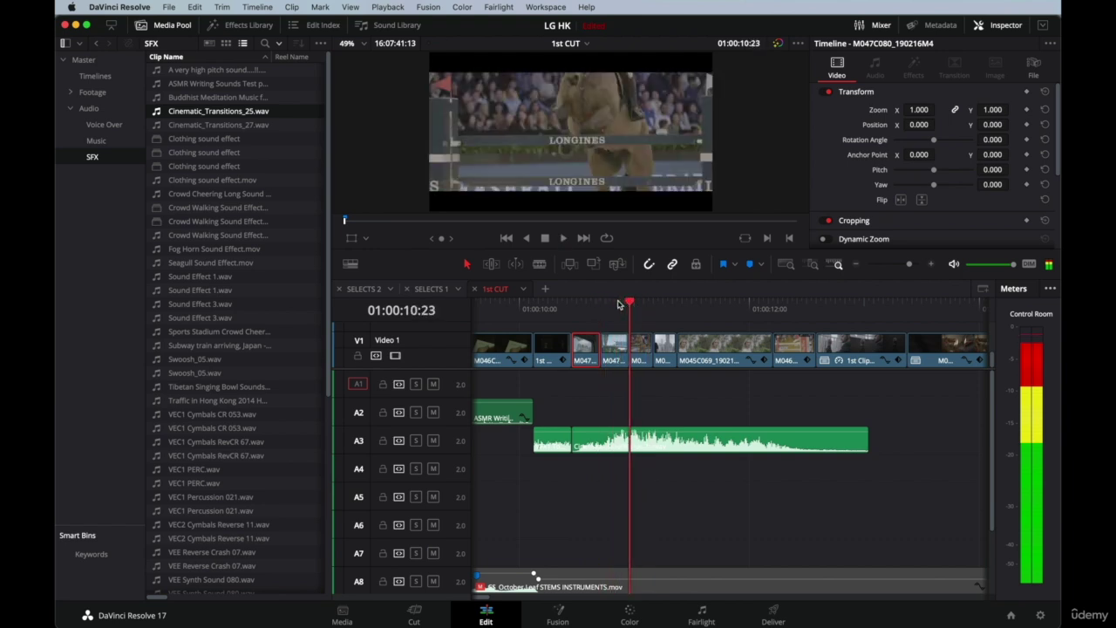
left_click(600, 305)
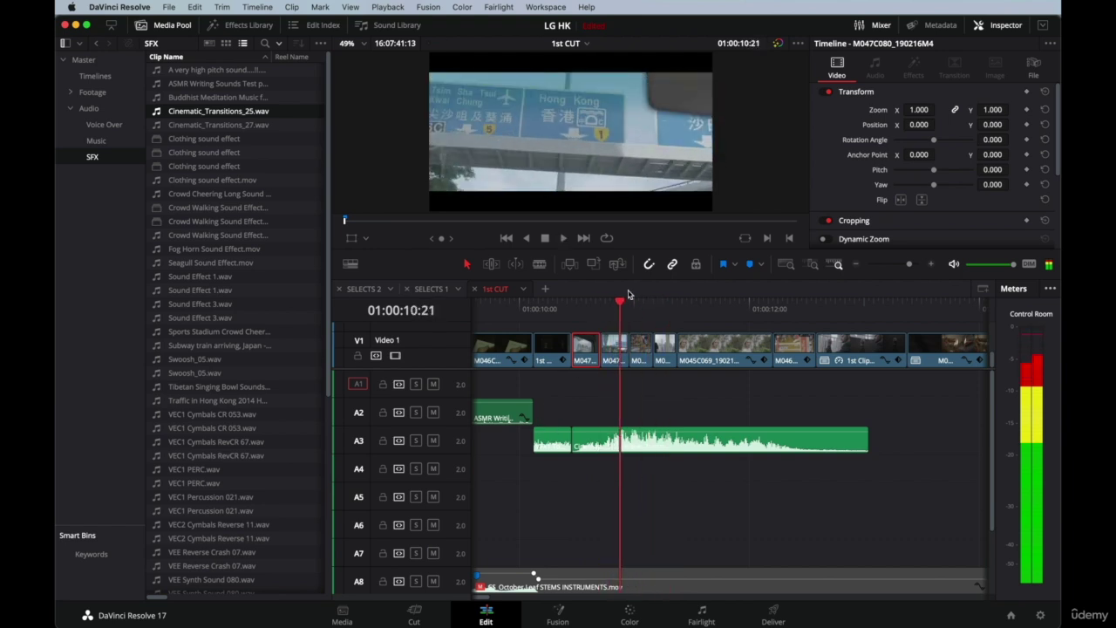
key("space")
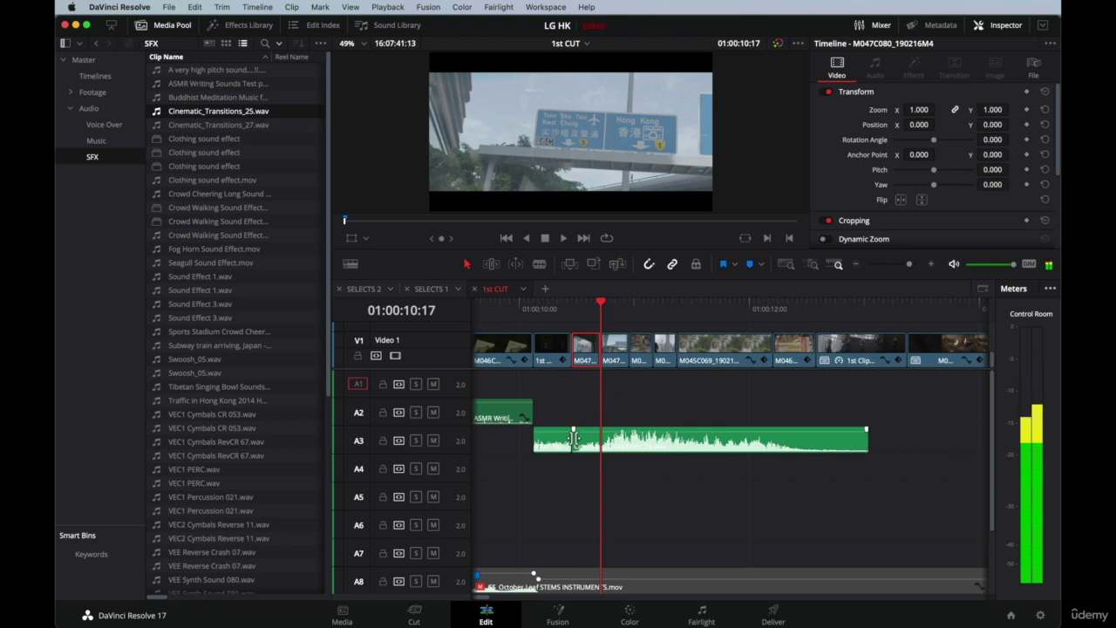
Trim the transition sound's quiet start, butt it against the tonal effect, shorten its end to 01:00:10:17, and play it back.
left_click_drag(574, 439, 608, 433)
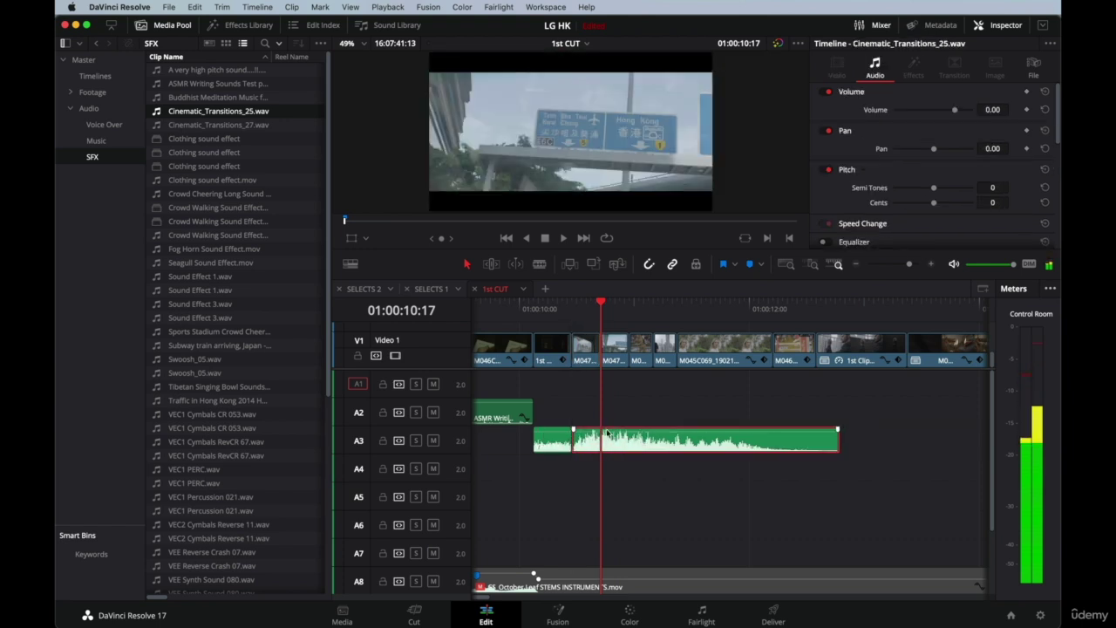
key("/")
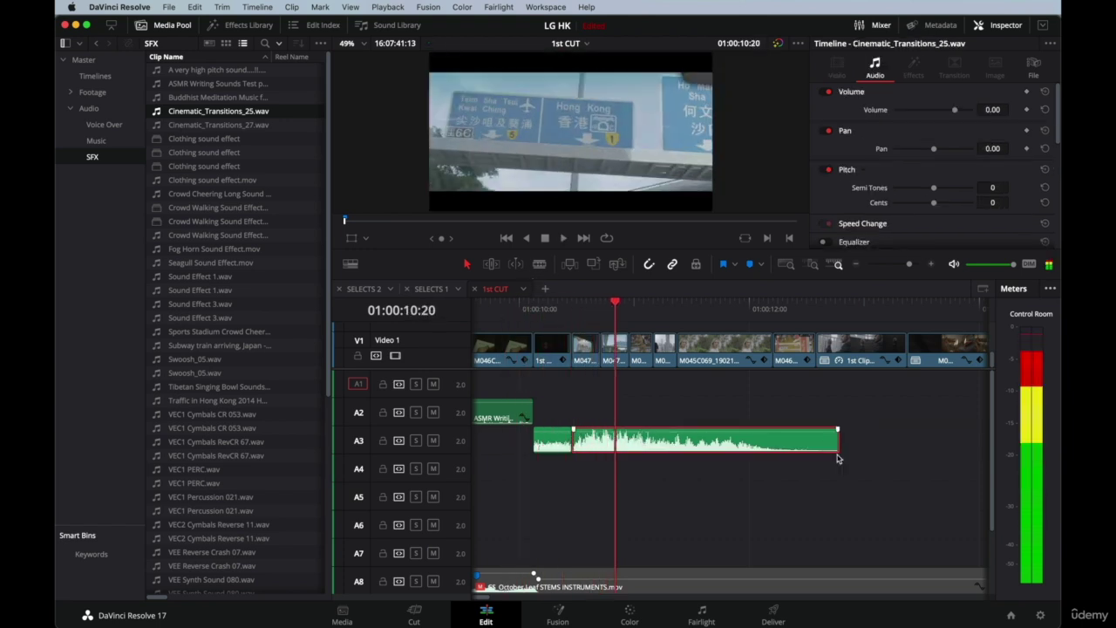
left_click_drag(837, 438, 600, 441)
key("/")
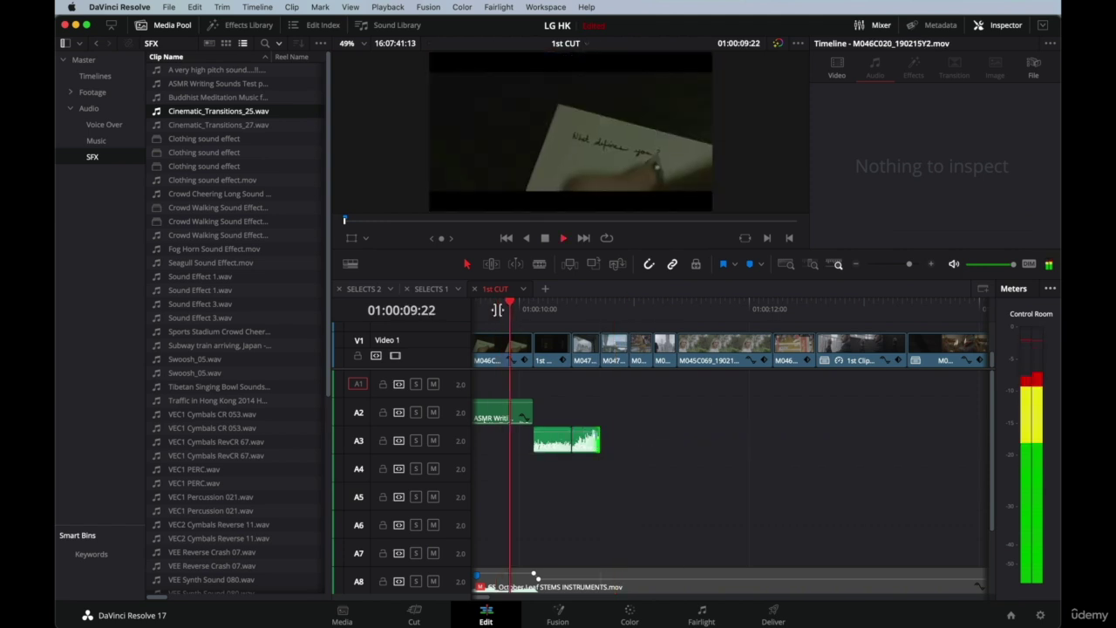
Slip the shortened transition clip's audio slightly in trim mode without moving it on A3.
key("t")
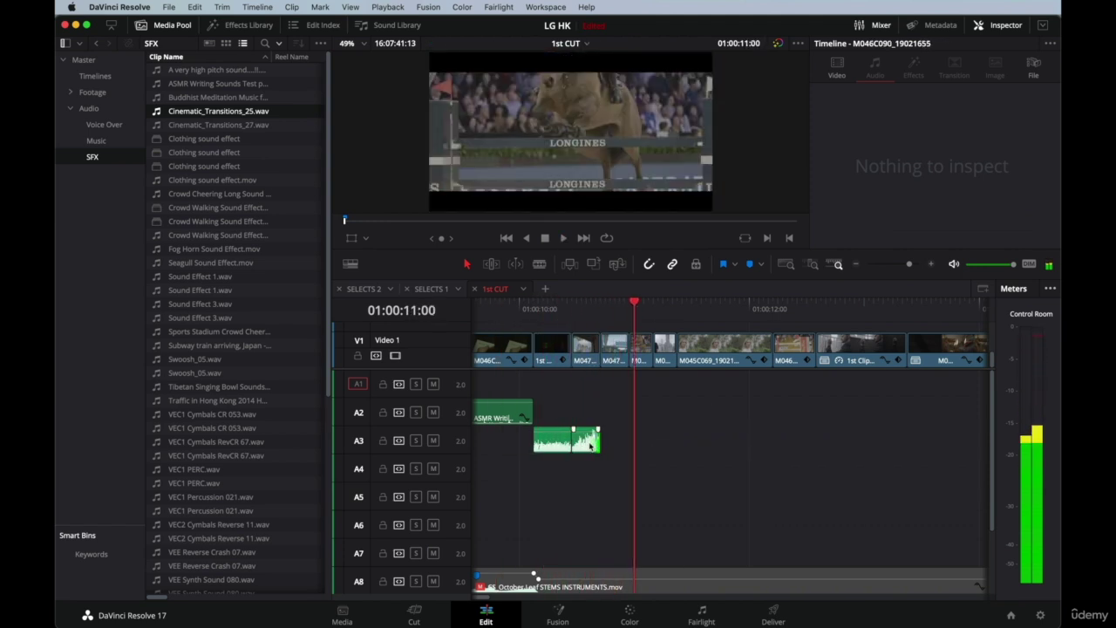
left_click_drag(588, 441, 587, 441)
left_click(573, 307)
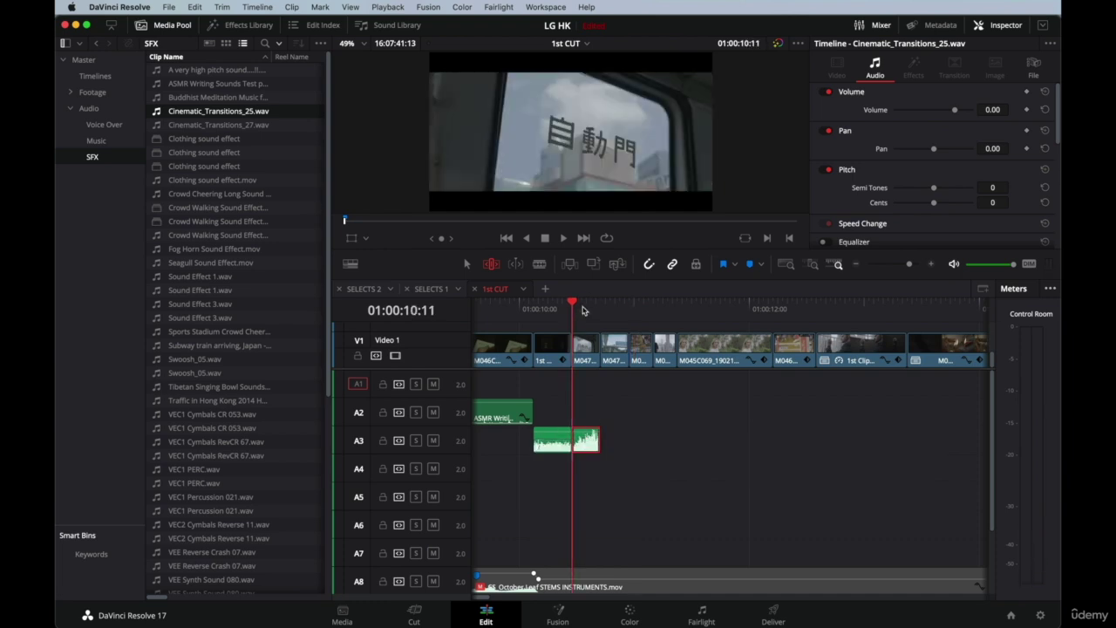
Zoom in on the A3 effects and narrow the bin list and media pool to widen the timeline.
scroll(584, 311, "up", 2)
scroll(584, 310, "right", 2)
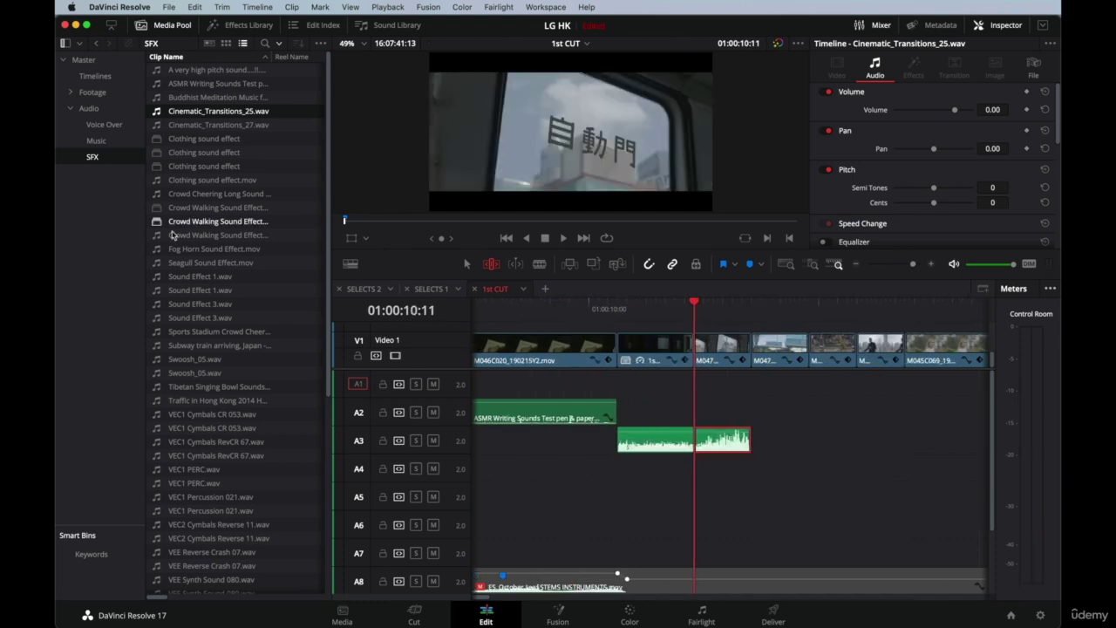
left_click_drag(145, 233, 87, 235)
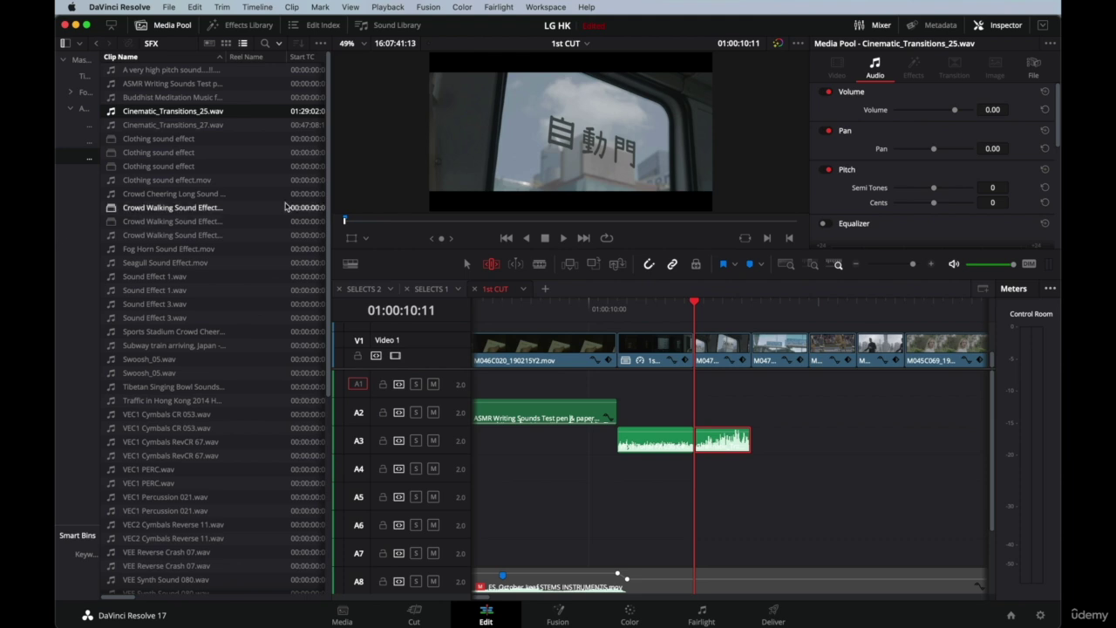
left_click_drag(329, 190, 267, 188)
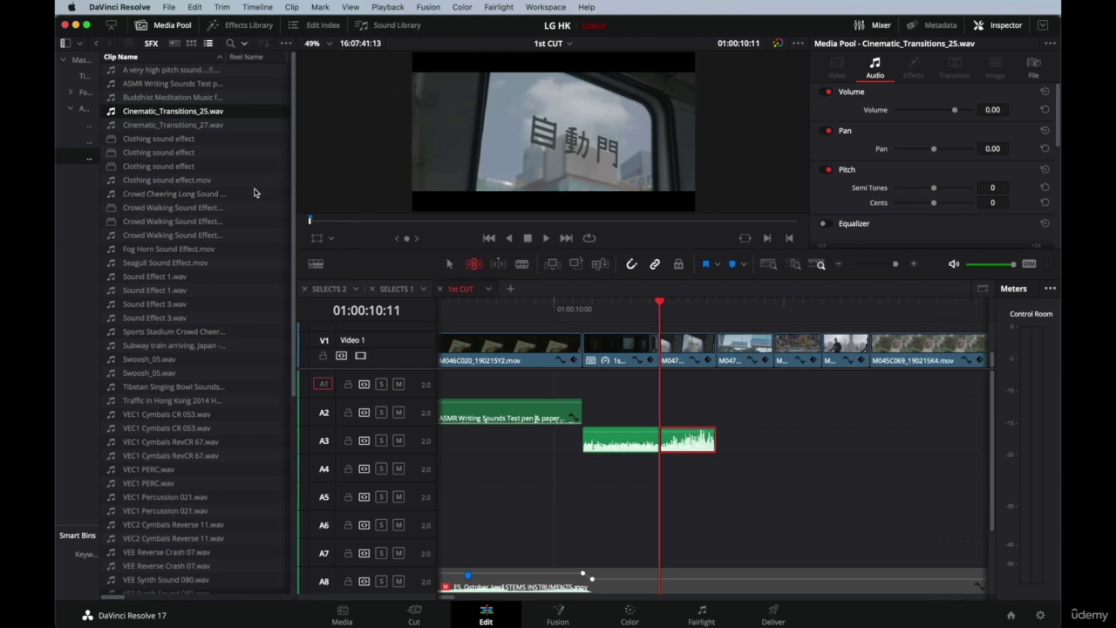
Slip the transition clip's audio on A3 to a louder section and play it back from the window shot.
key("t")
left_click_drag(695, 441, 661, 440)
left_click(635, 310)
key("/")
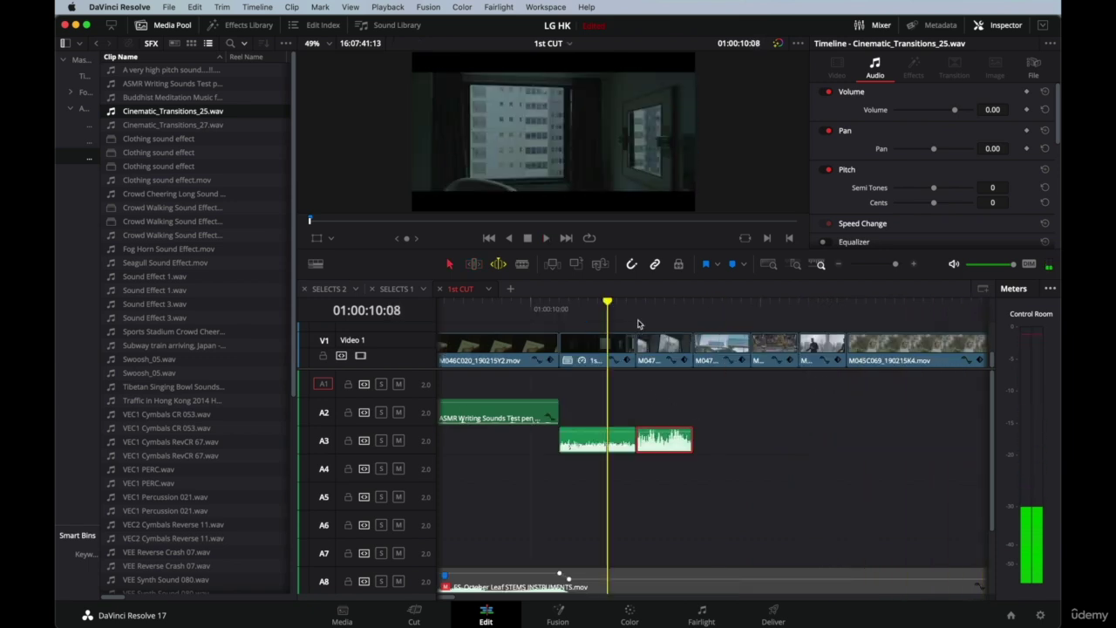
Play back the handwriting shot leading into the A3 effects to check the sound sequence.
left_click(637, 323)
scroll(646, 316, "up", 2)
key("/")
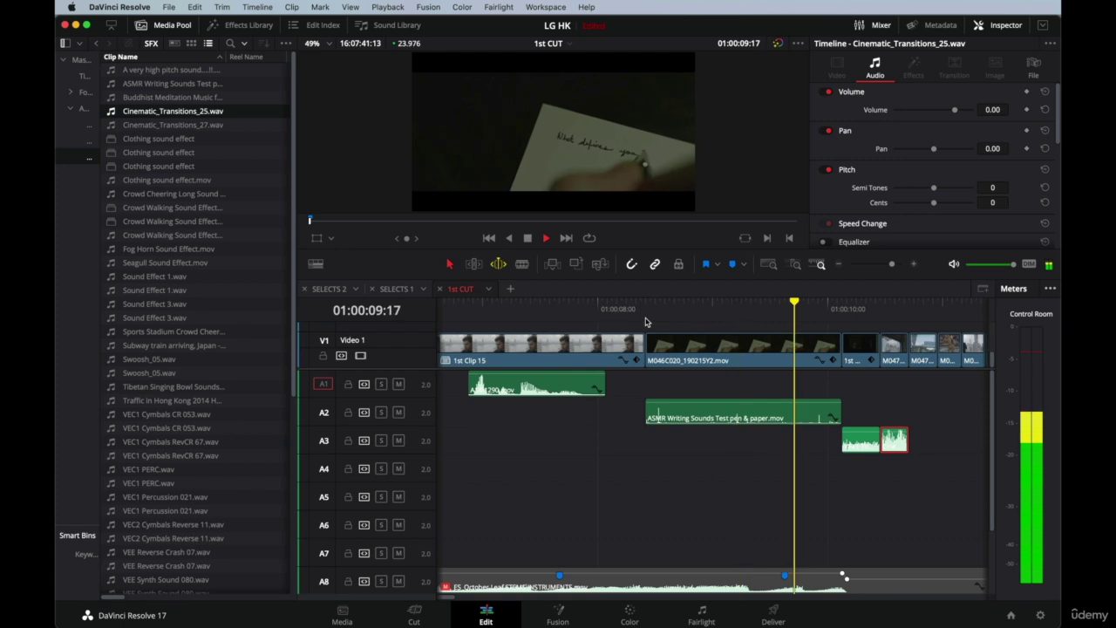
left_click(810, 310)
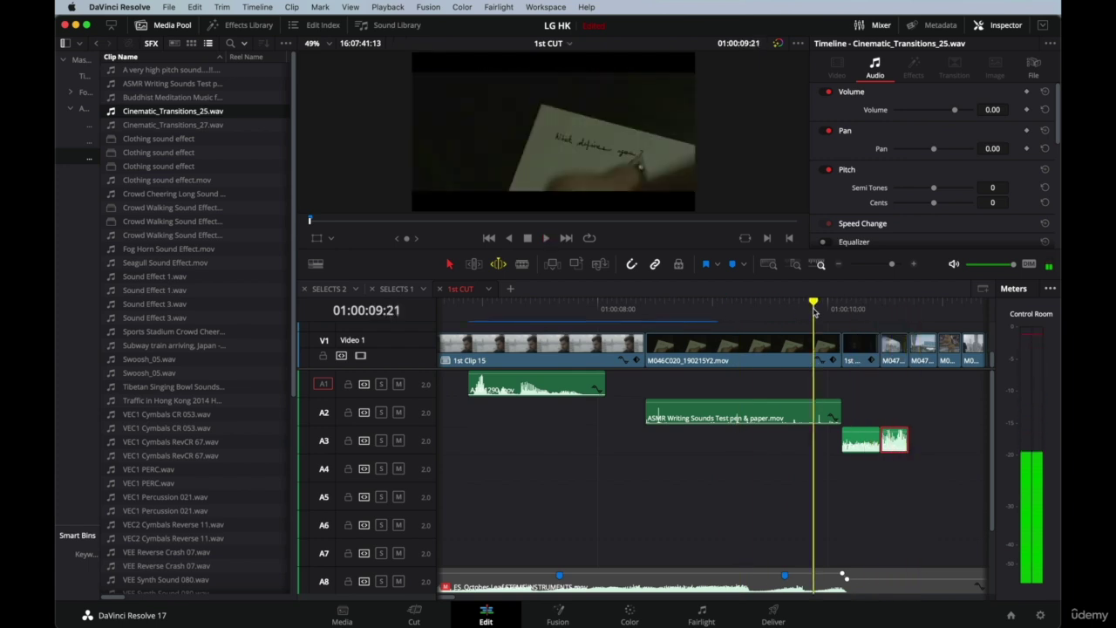
Play back the timeline from just before the handwriting shot through the two A3 effects.
scroll(810, 311, "down", 2)
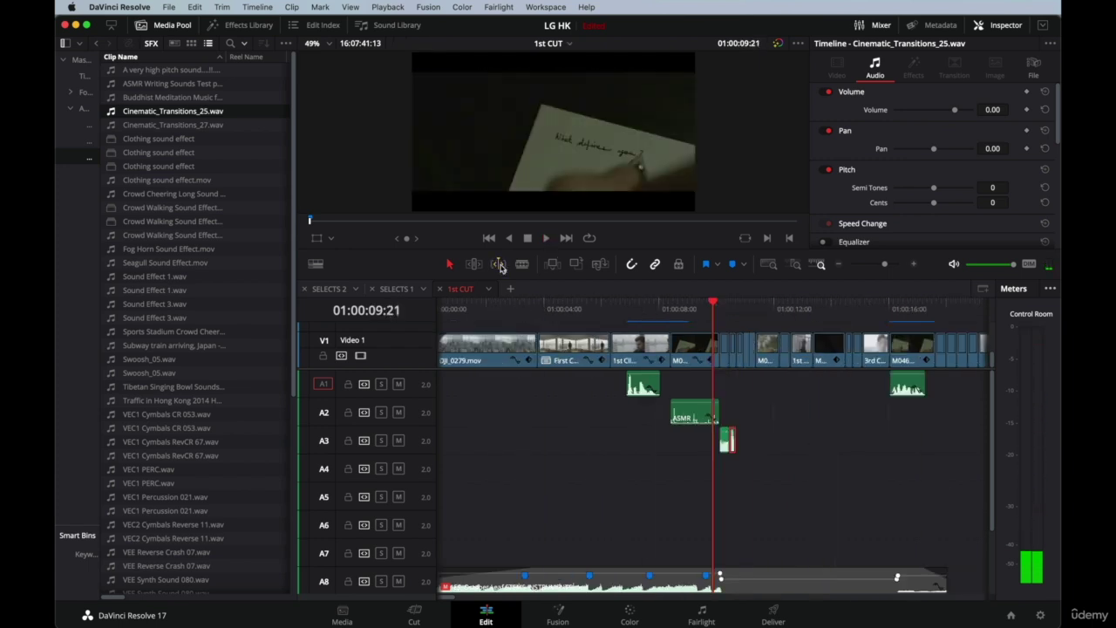
scroll(561, 328, "up", 2)
scroll(561, 328, "up", 2)
scroll(561, 328, "down", 2)
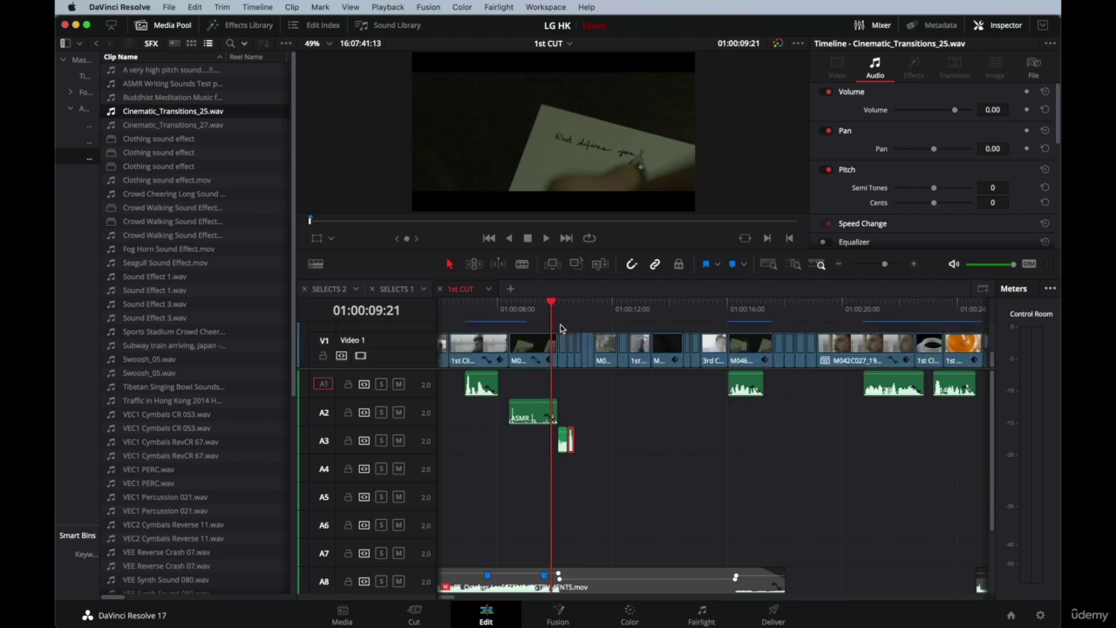
left_click(499, 307)
key("space")
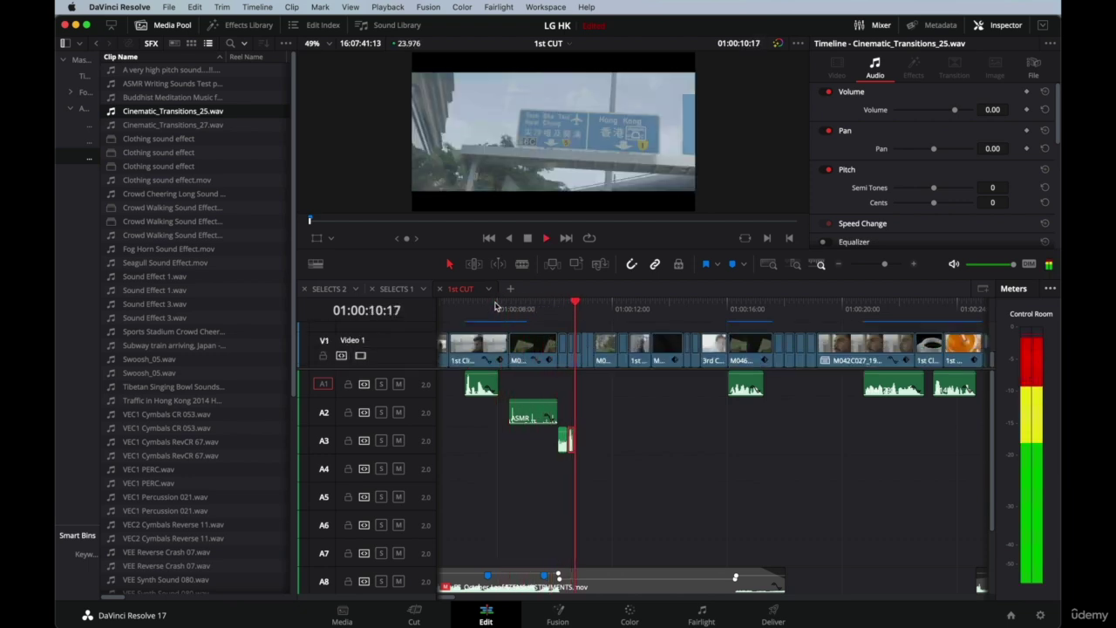
key("space")
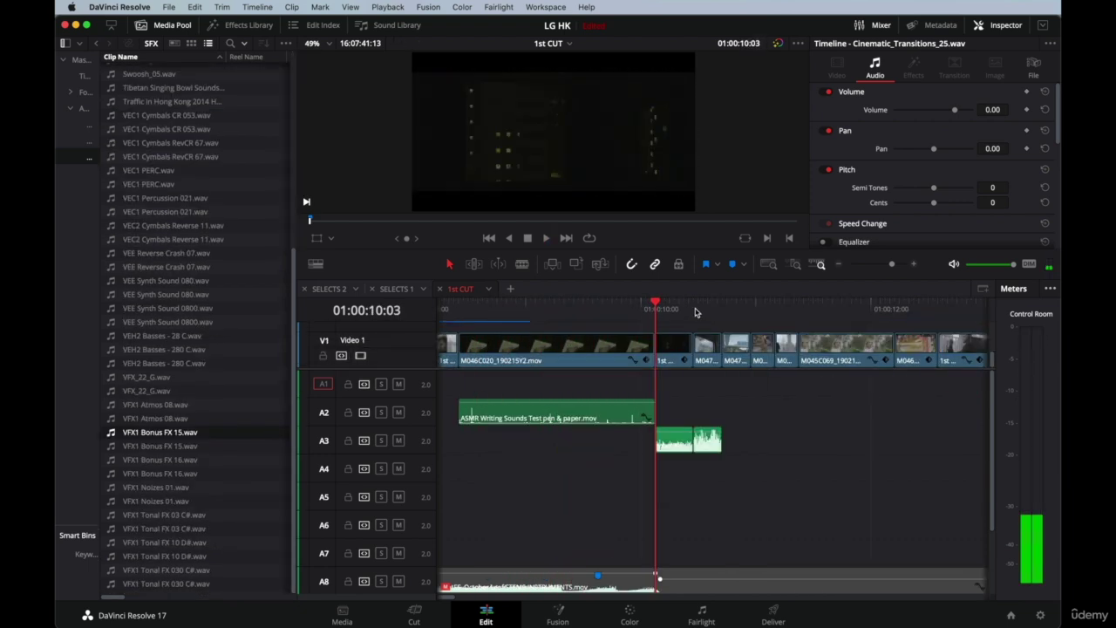
Duplicate the Cinematic_Transitions_25.wav clip on A3 directly after the original, under the road sign shot.
left_click(695, 311)
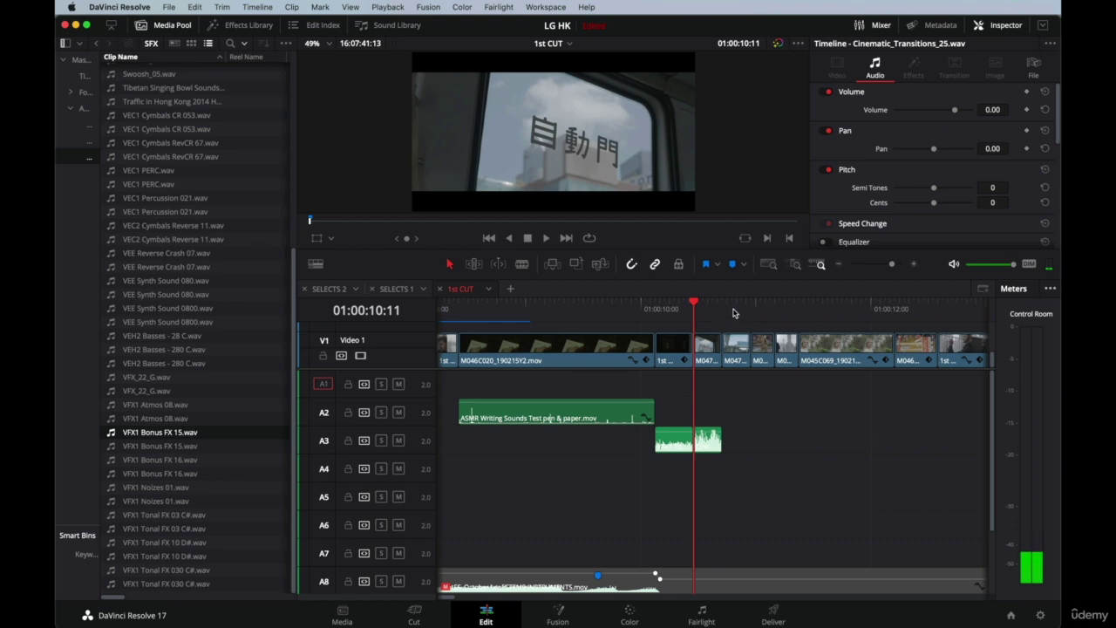
key("space")
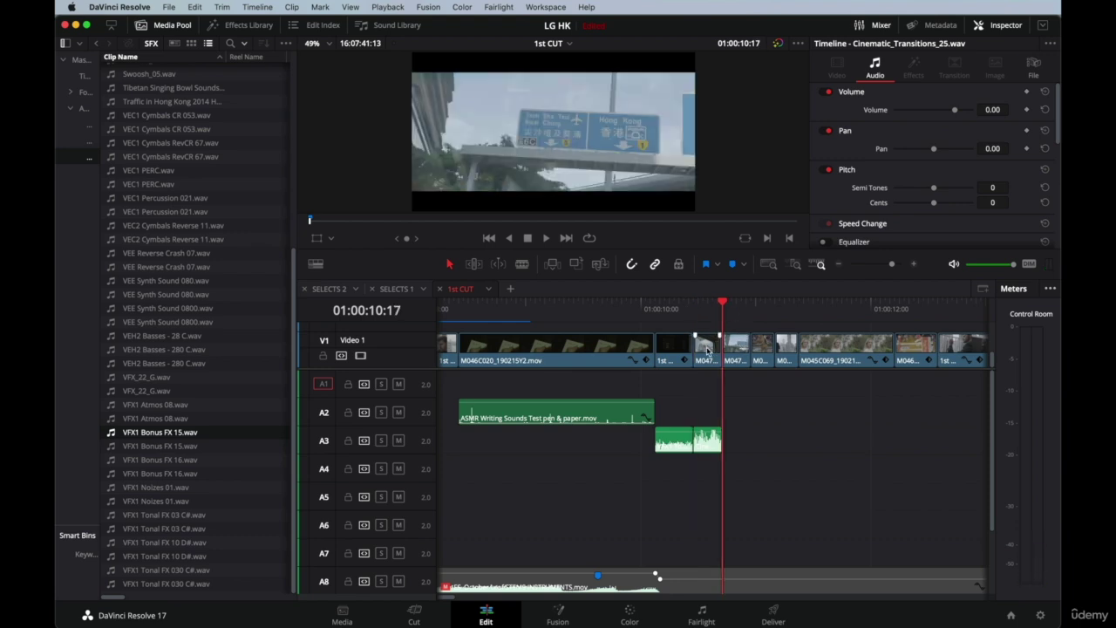
left_click(707, 349)
left_click(695, 306)
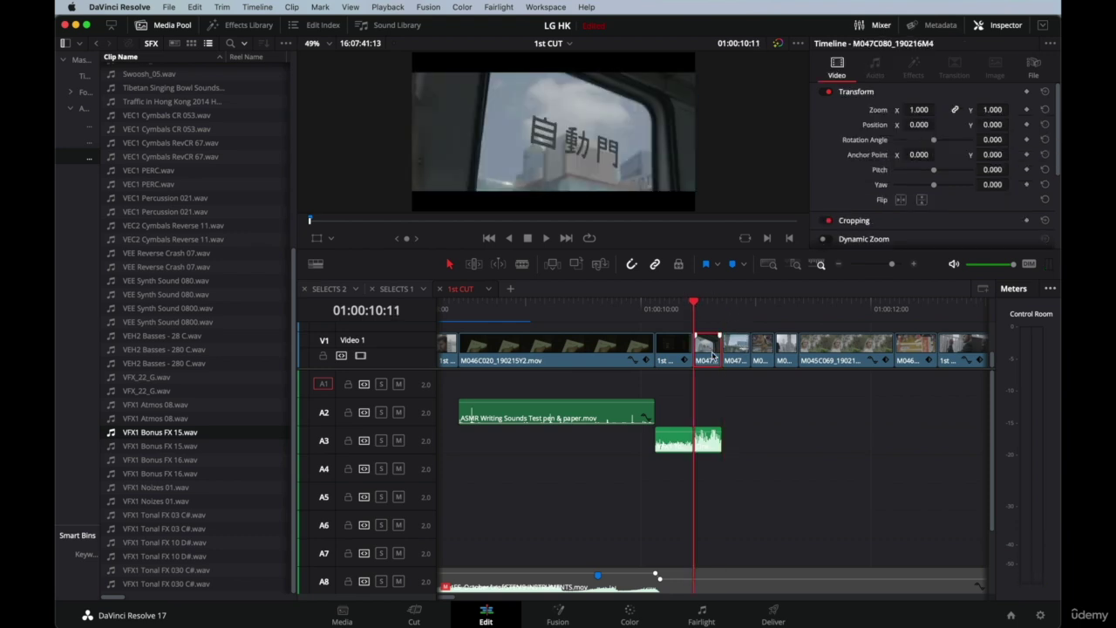
key("space")
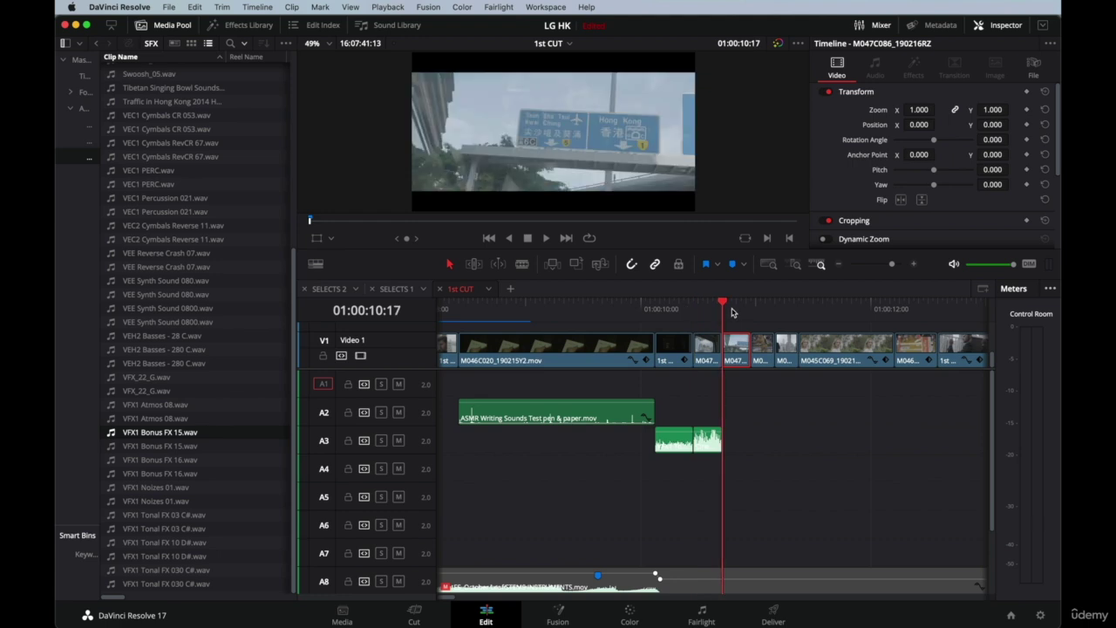
left_click(705, 443)
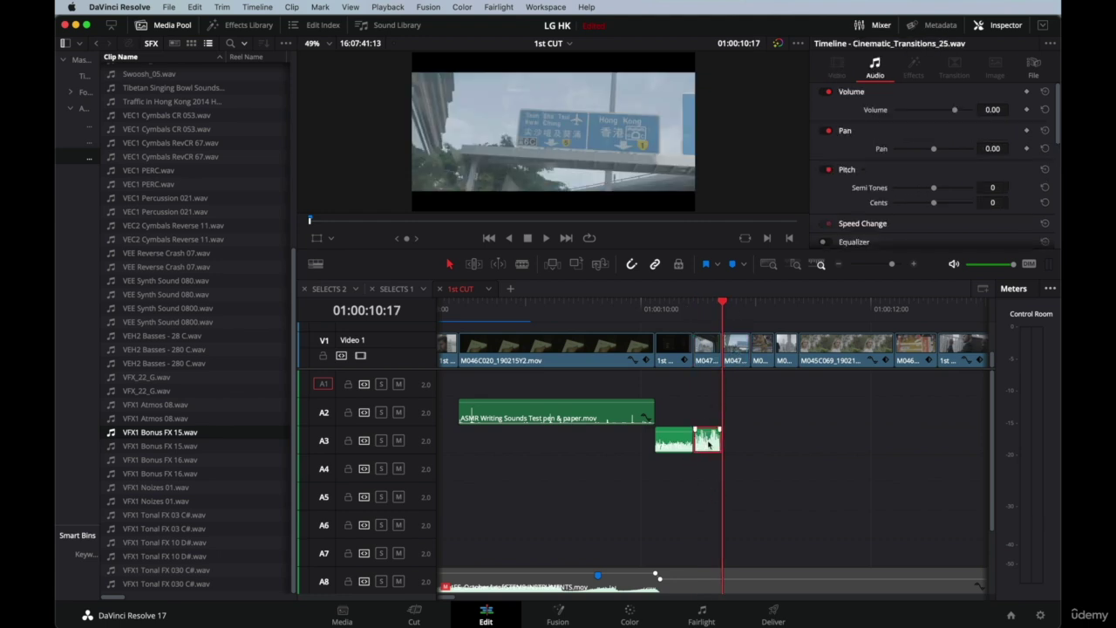
left_click_drag(708, 444, 737, 445)
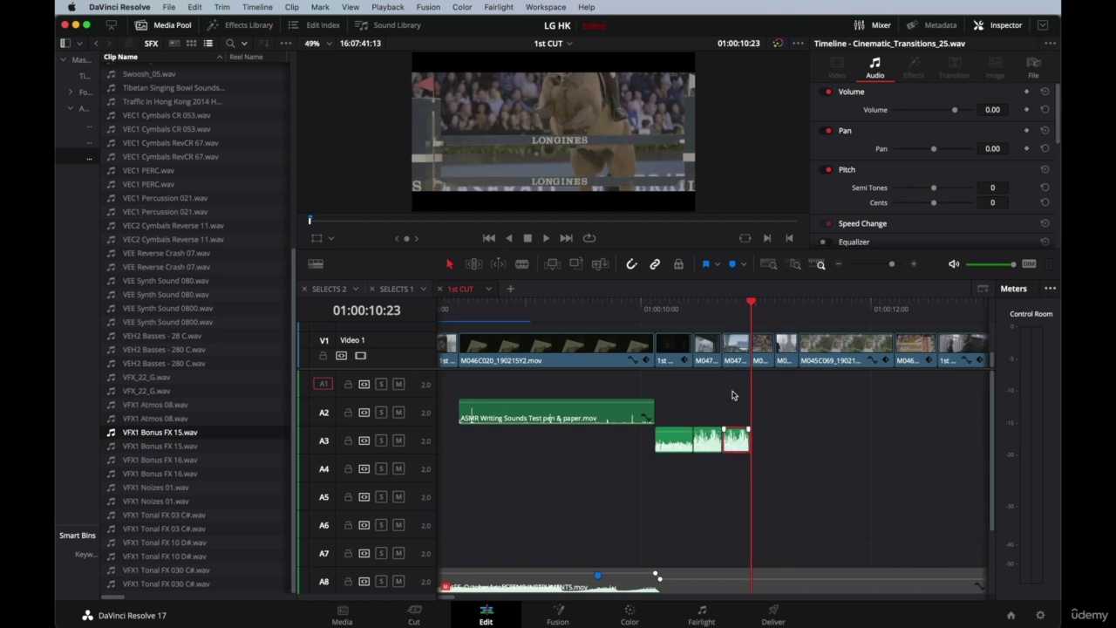
Slip the duplicated transition clip's audio to a quieter section in trim mode and play back from the dark window shot.
left_click(738, 302)
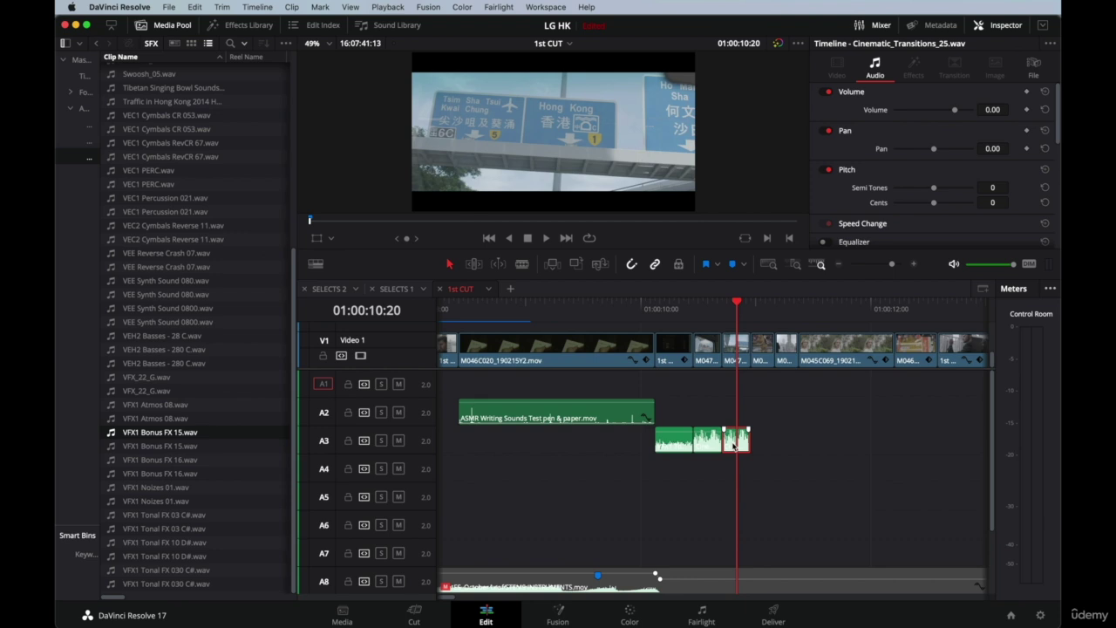
scroll(735, 445, "up", 2)
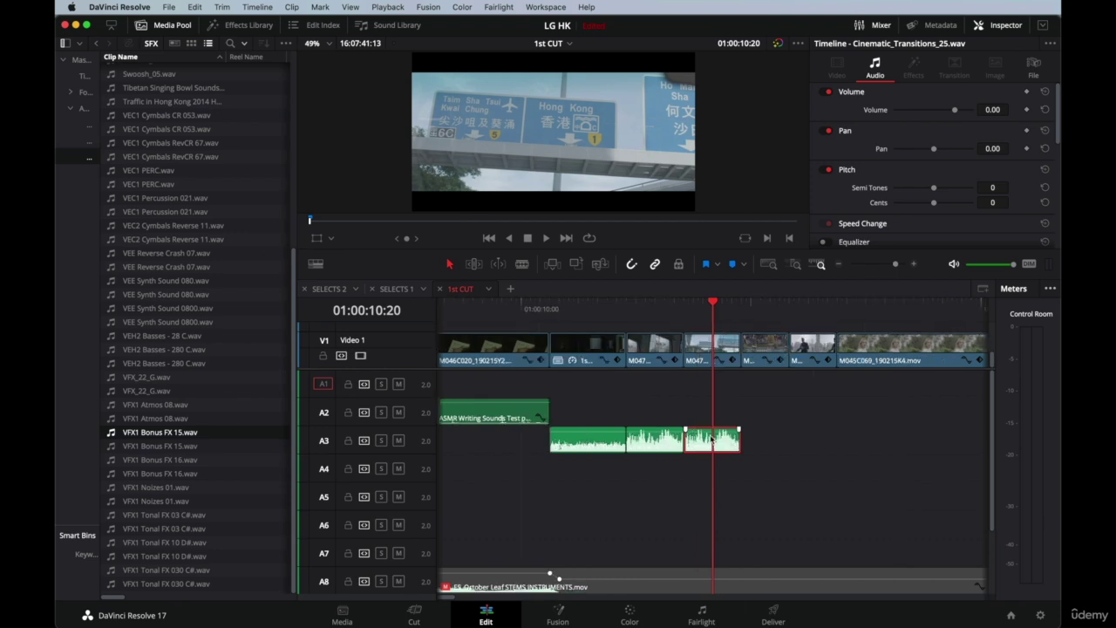
left_click_drag(711, 438, 576, 447)
key("a")
left_click(579, 307)
key("space")
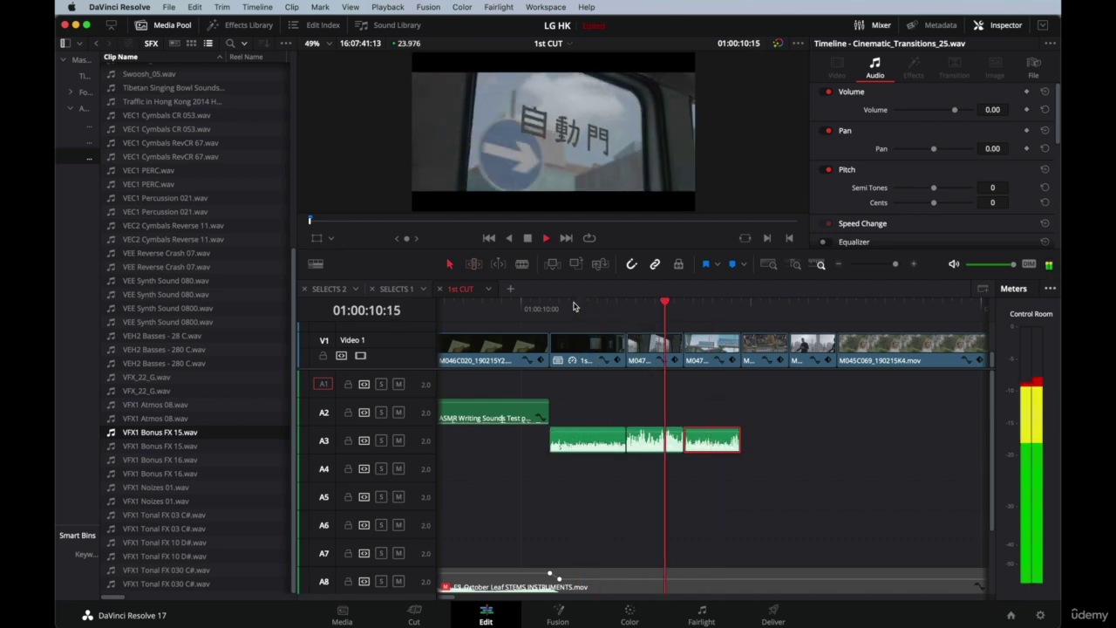
left_click(604, 307)
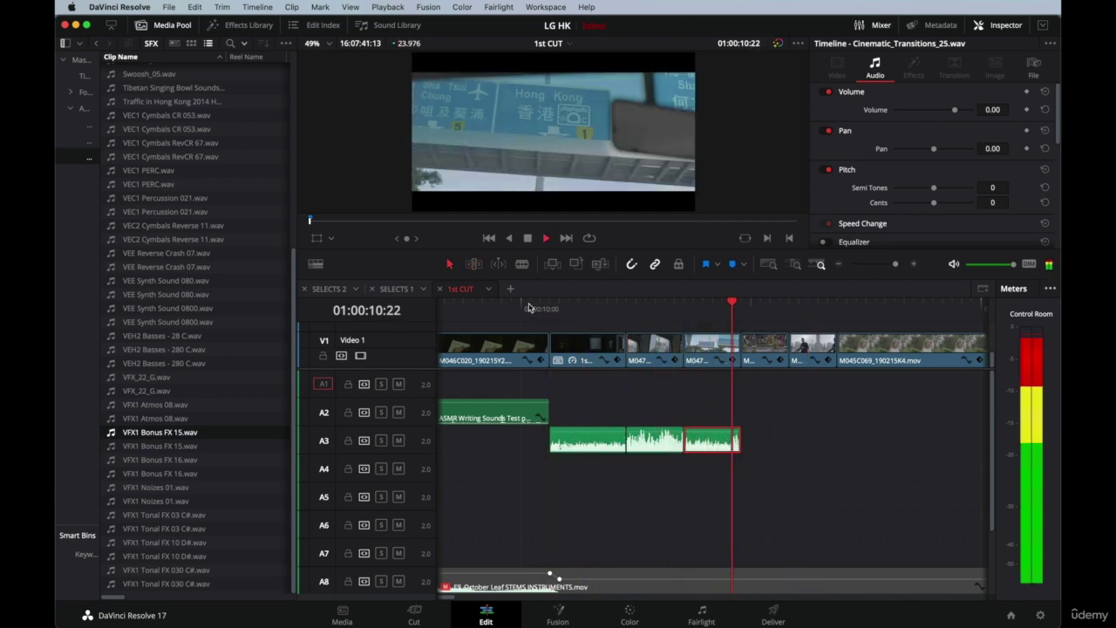
Slip the duplicated transition clip's audio slightly in the opposite direction and play back from the handwriting shot.
key("space")
key("t")
left_click_drag(707, 439, 731, 440)
key("a")
left_click(511, 307)
key("space")
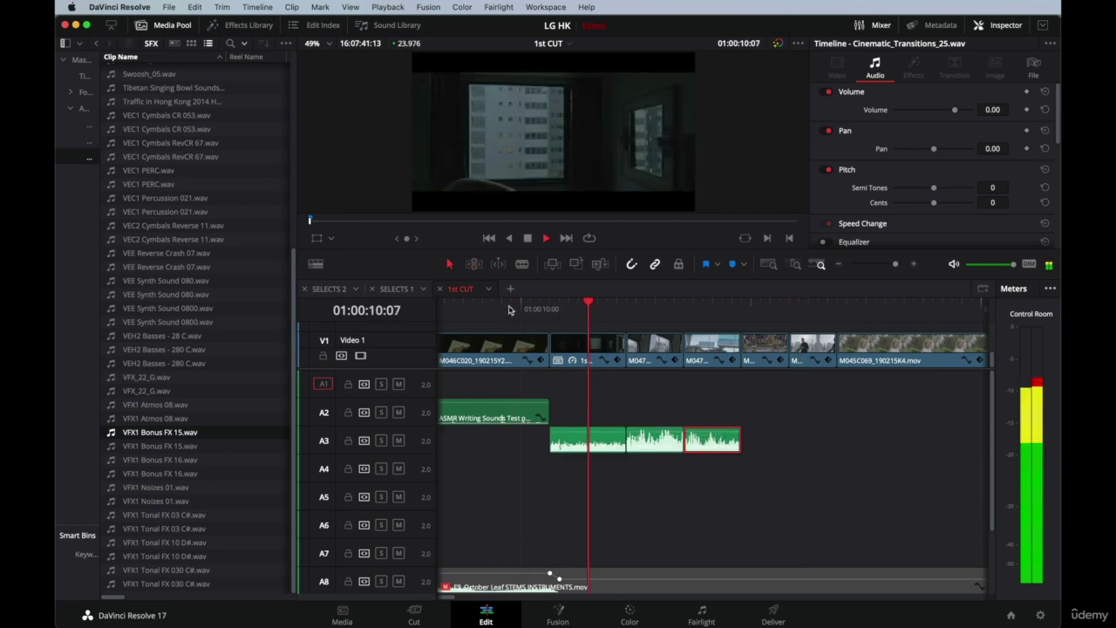
key("space")
left_click(493, 305)
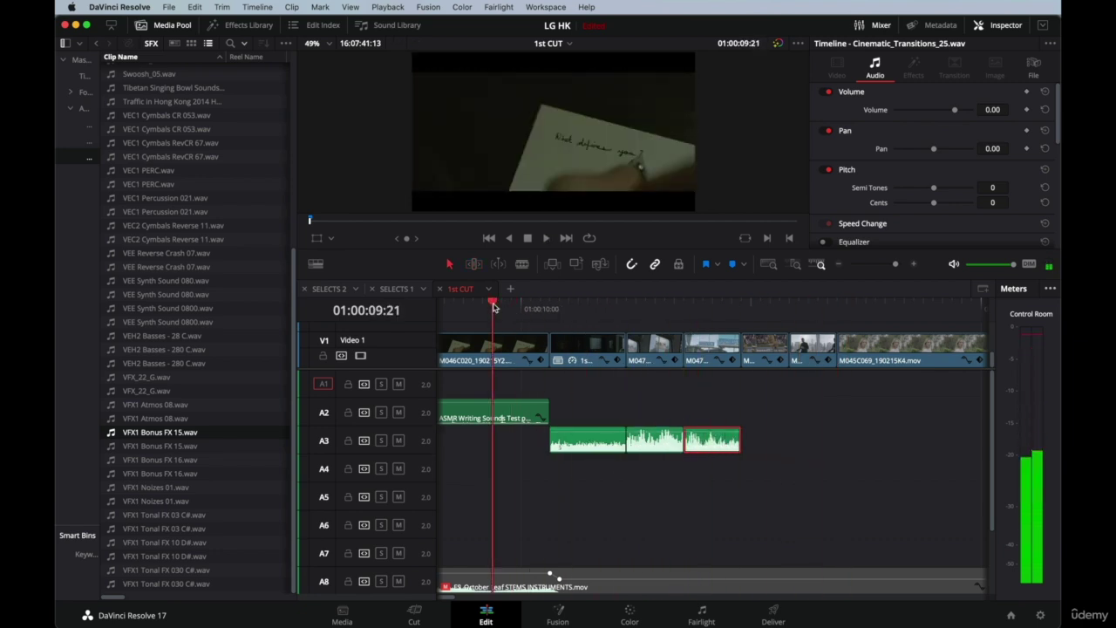
key("space")
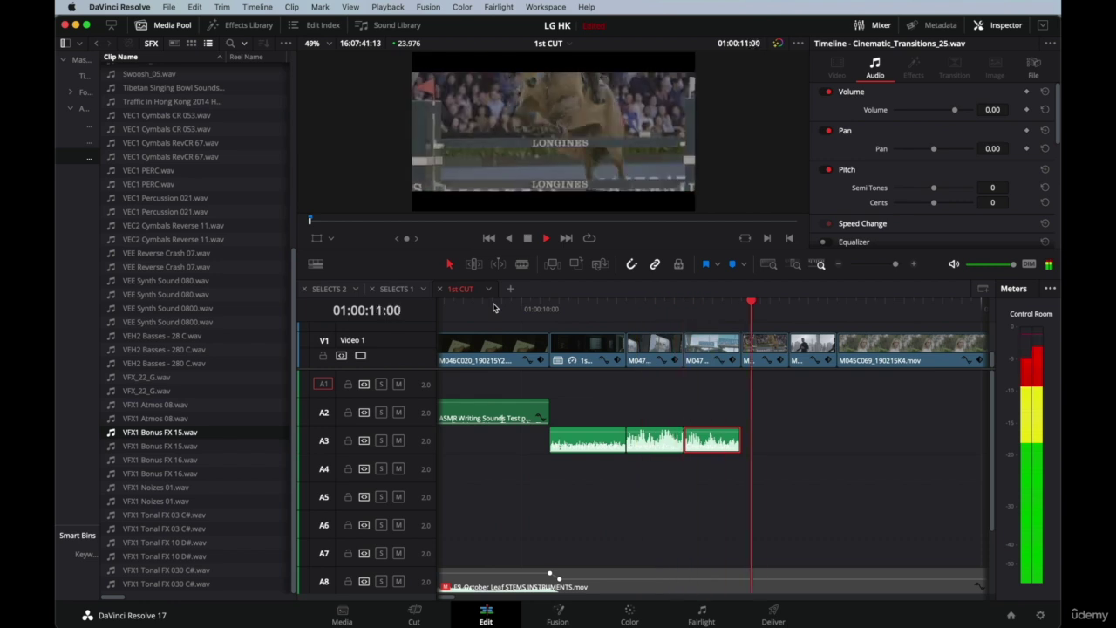
Go to the start of the horse-jumping shot, then preview VFX1 Bonus FX 15.wav and mark a section 00:00:01:09 long.
key("space")
key("Up")
scroll(768, 349, "up", 3)
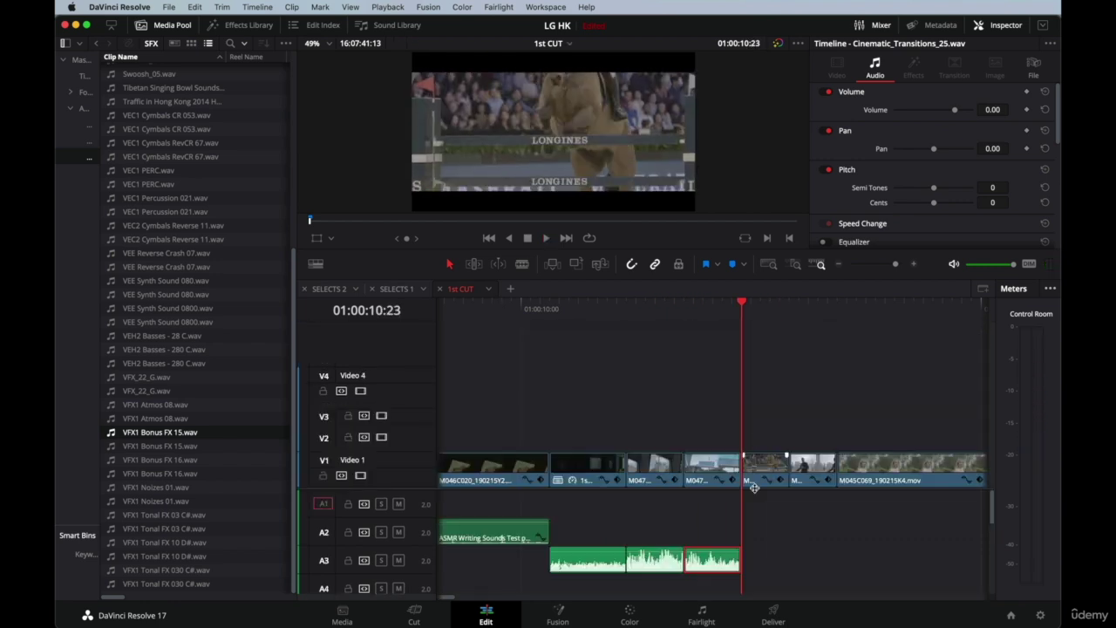
left_click(763, 461)
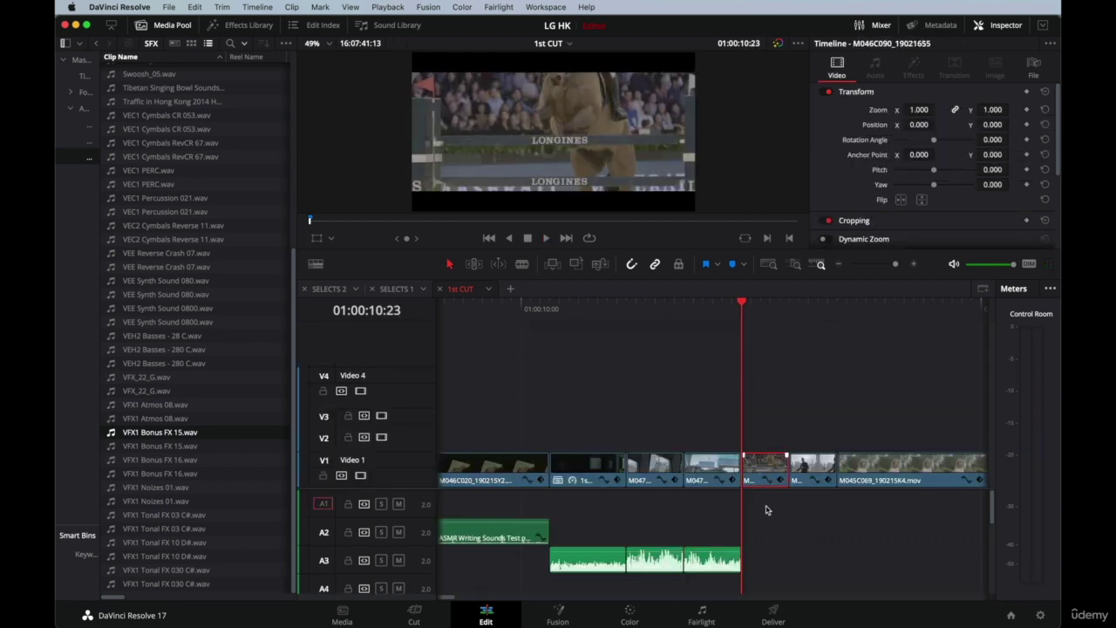
scroll(767, 487, "down", 4)
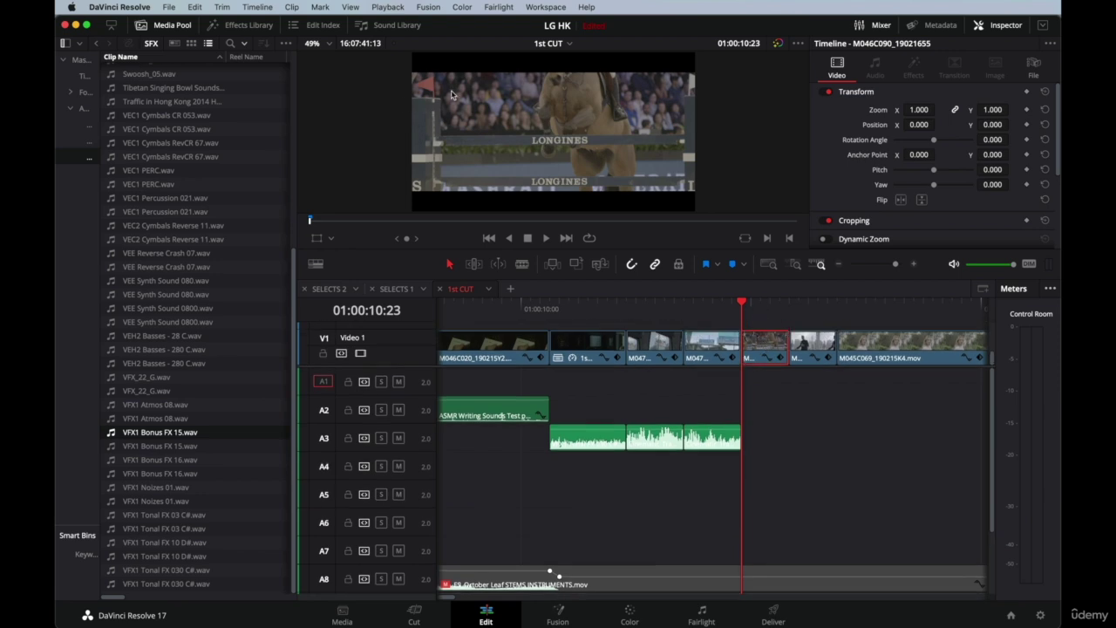
left_click(156, 438)
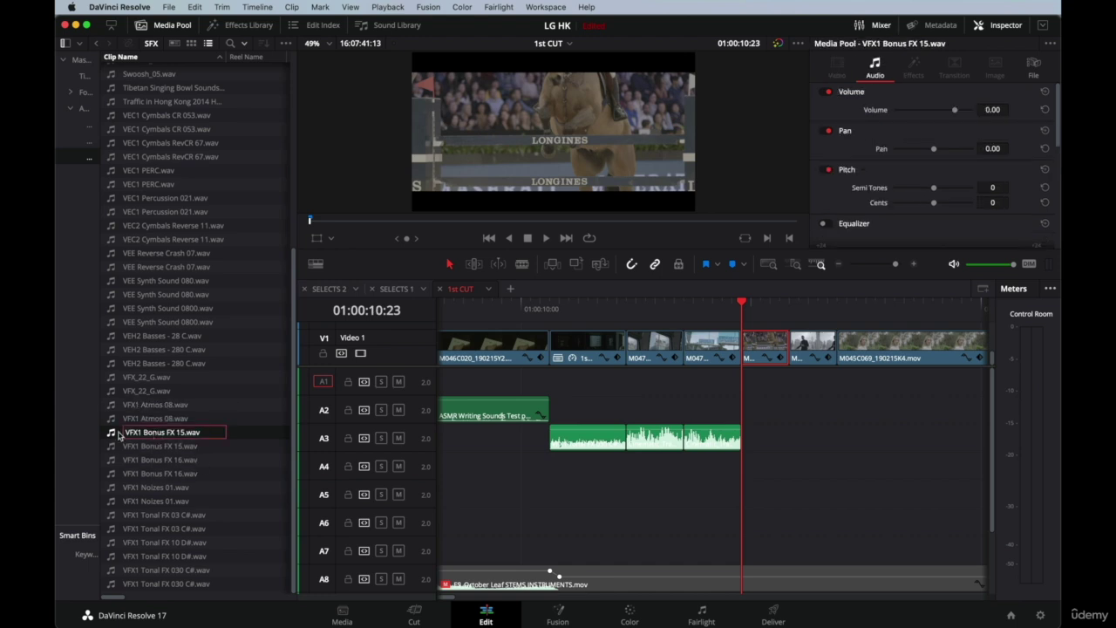
left_click(111, 434)
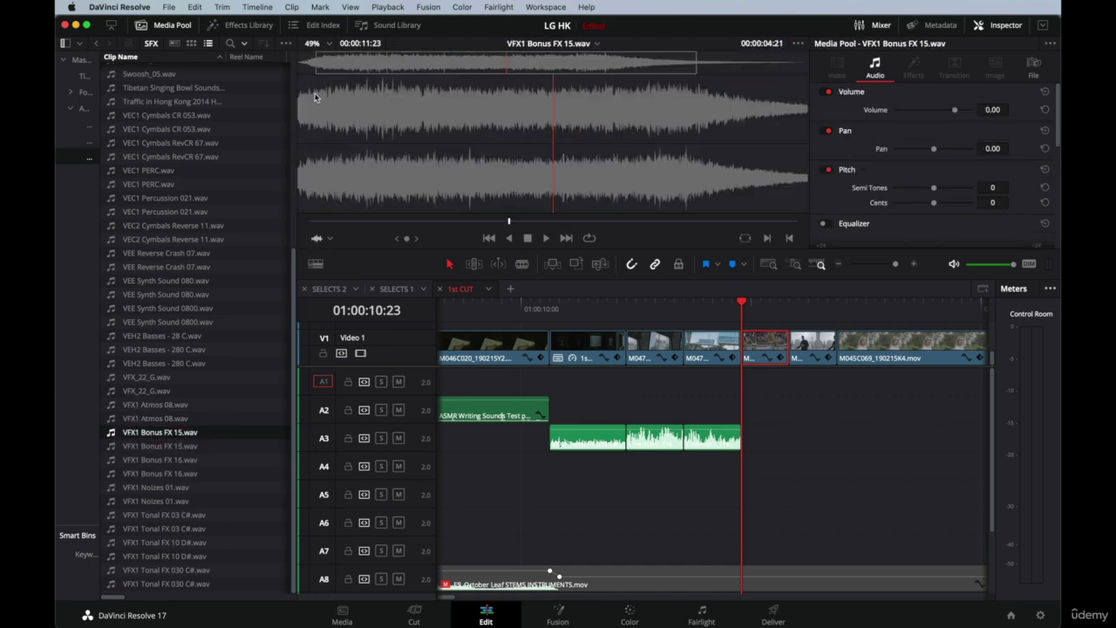
key("space")
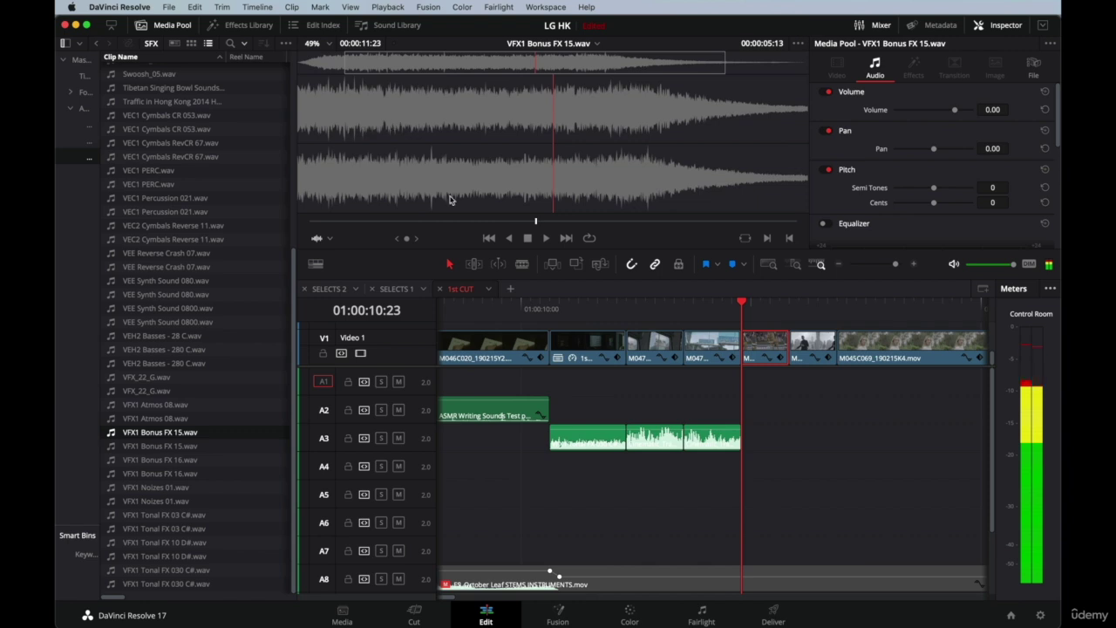
key("Home")
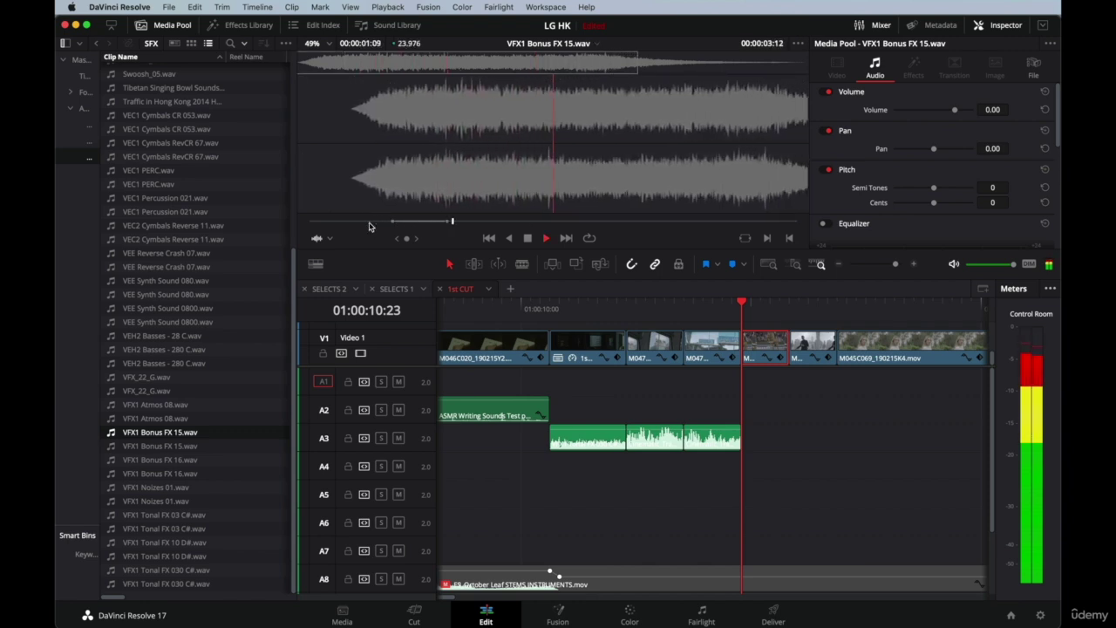
Add the marked VFX1 Bonus FX 15.wav section to A3 under the horse-jumping shot and trim its end to the shot's end.
left_click_drag(416, 187, 740, 433)
left_click(722, 398)
scroll(711, 398, "right", 5)
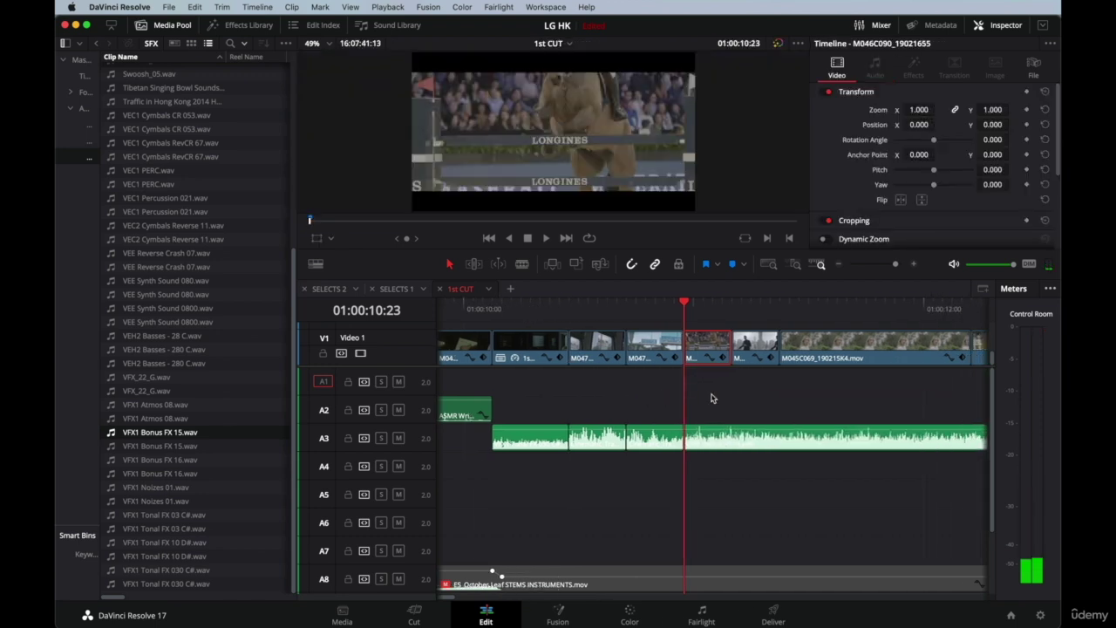
scroll(711, 399, "down", 1)
left_click(742, 431)
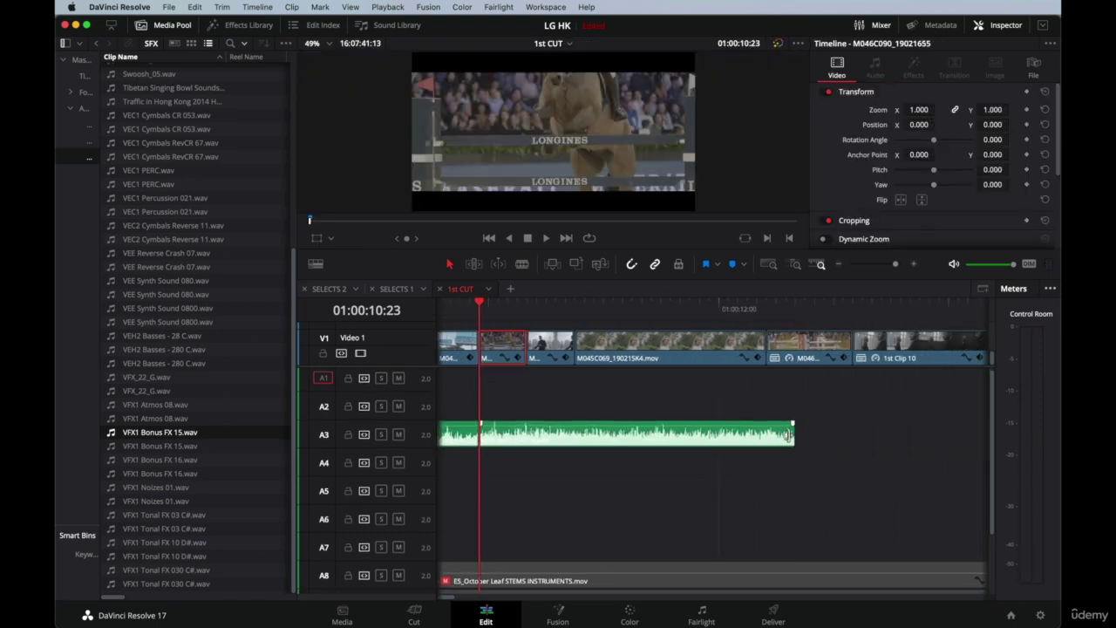
left_click_drag(790, 436, 513, 440)
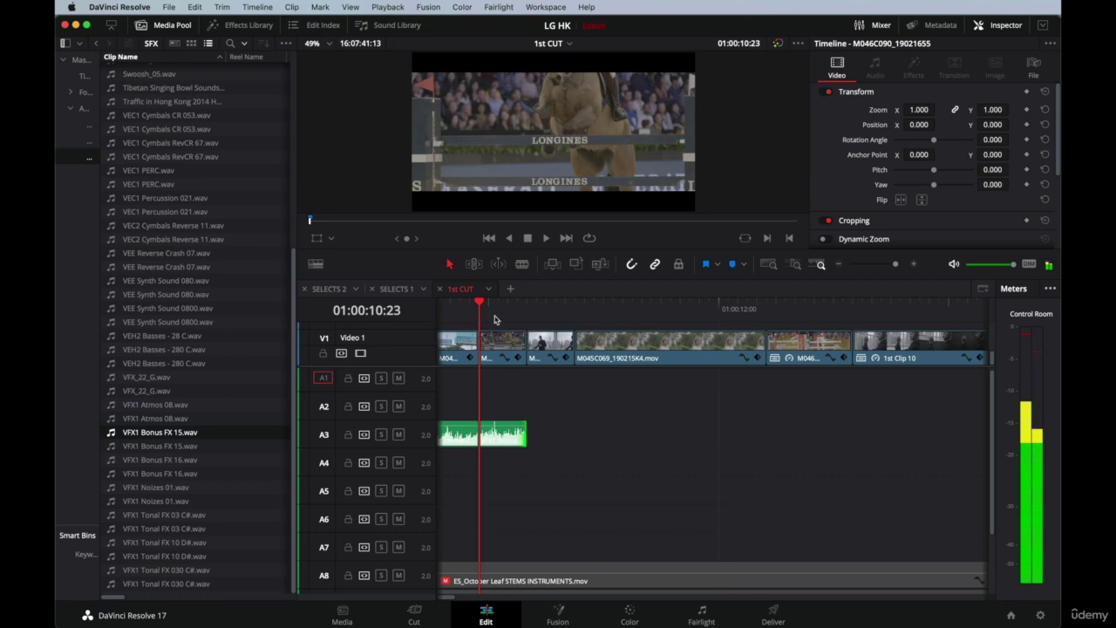
Play back the A3 effects sequence from the end of the handwriting shot.
scroll(493, 319, "down", 3)
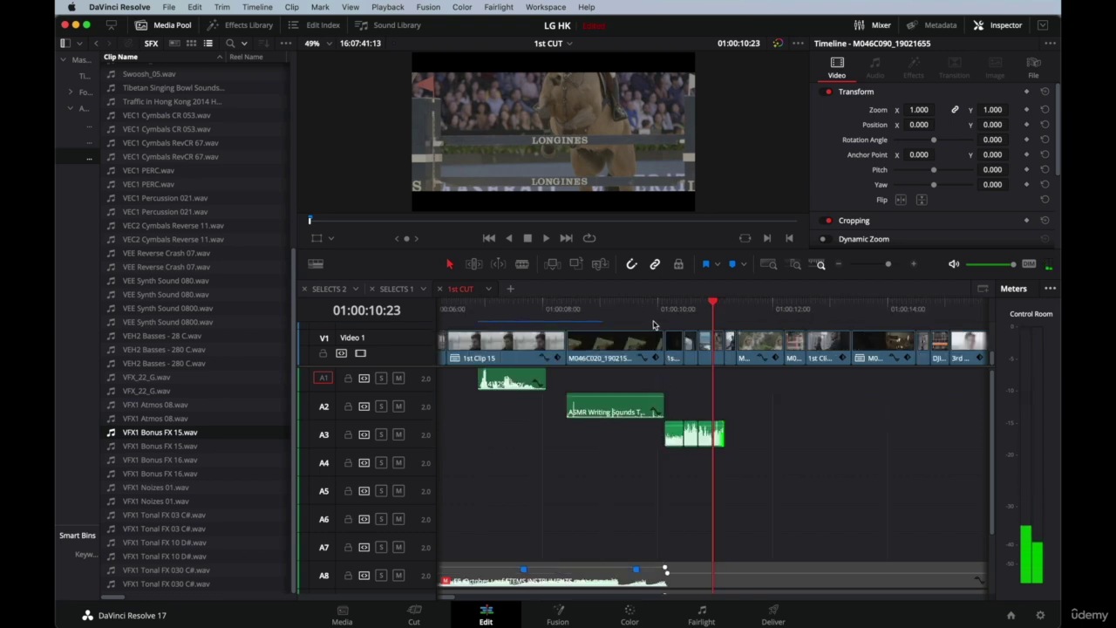
left_click(636, 312)
key("space")
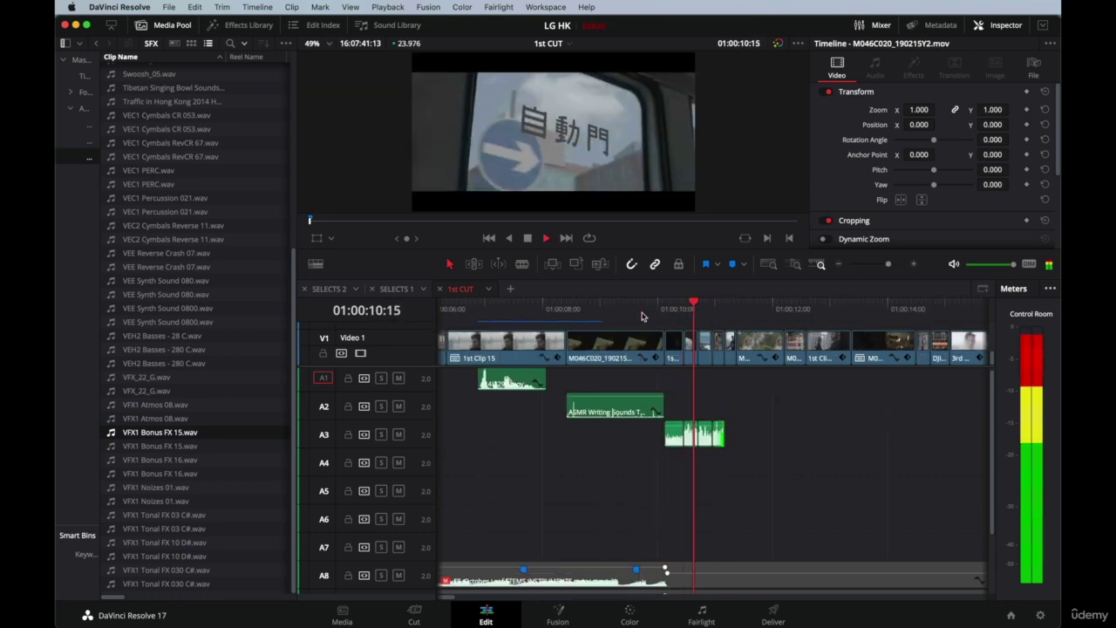
key("space")
left_click(701, 306)
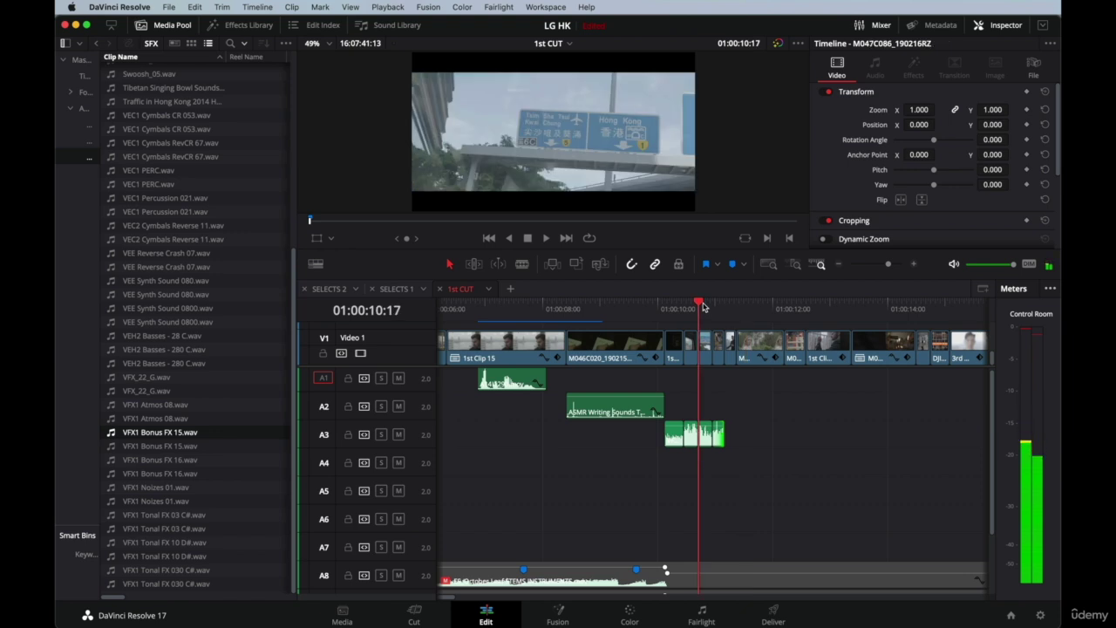
Replay the change from the road sign shot to the horse-jumping shot several times to check the new effect.
scroll(704, 306, "up", 5)
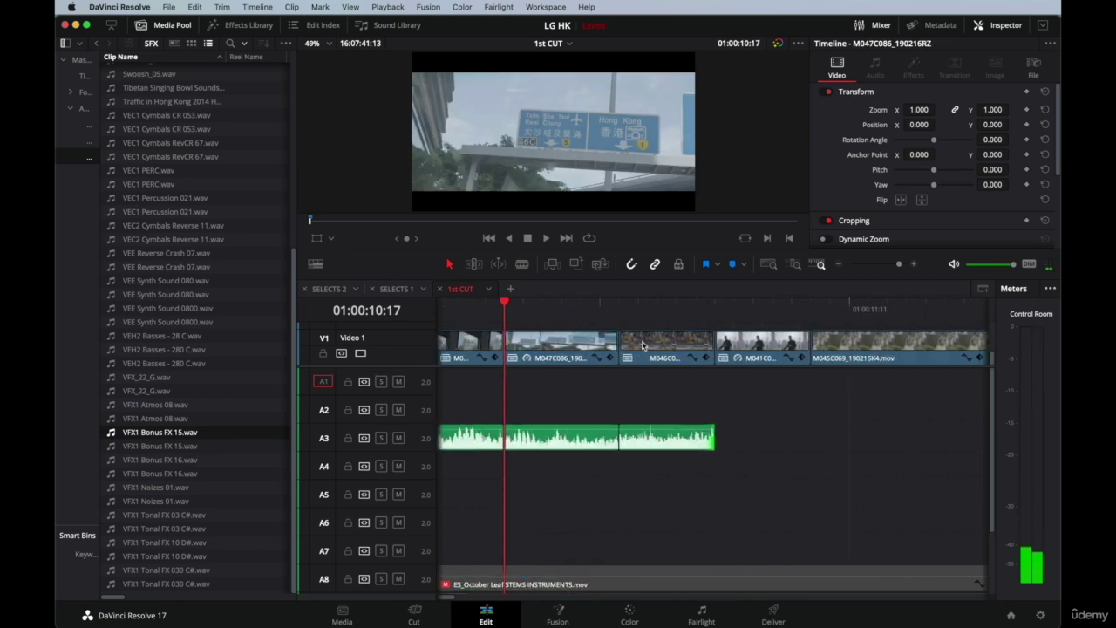
key("space")
left_click(508, 309)
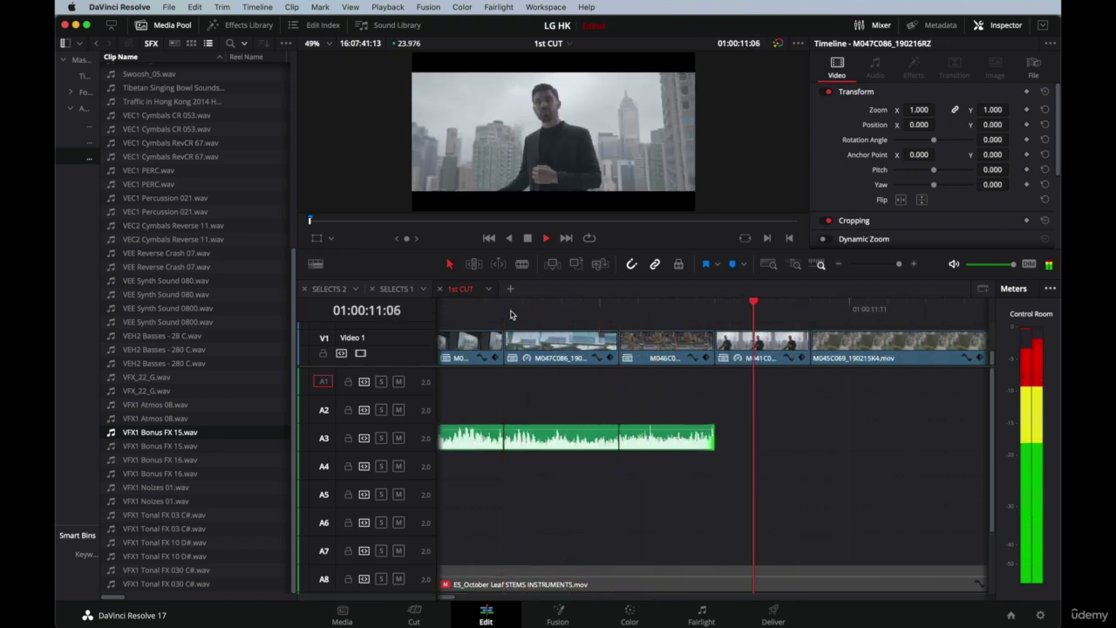
key("space")
left_click(539, 307)
key("space")
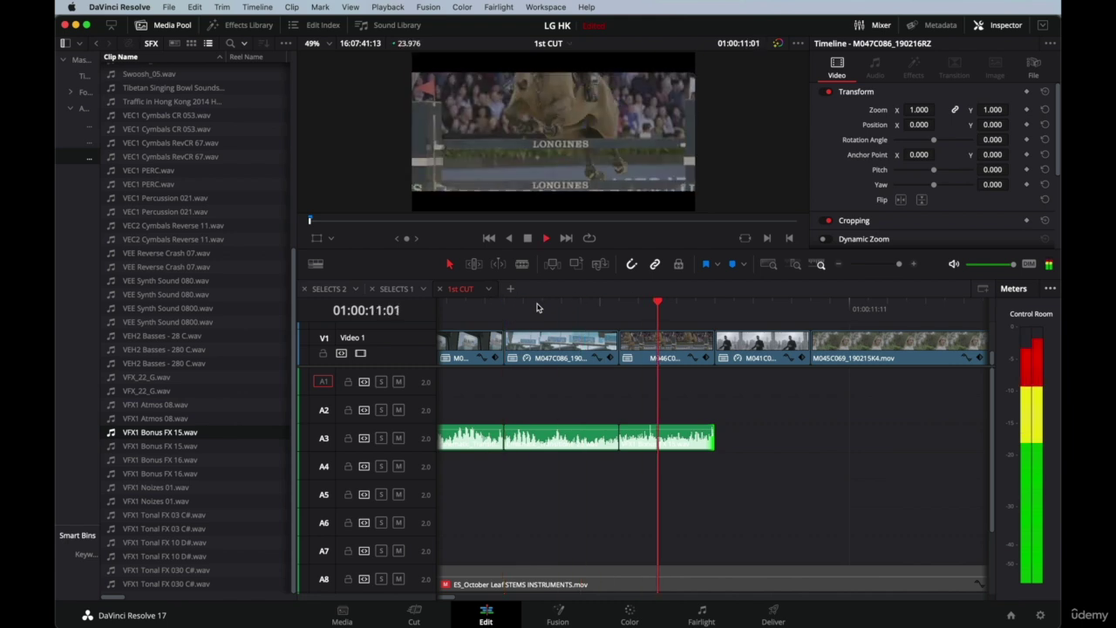
key("space")
left_click(563, 307)
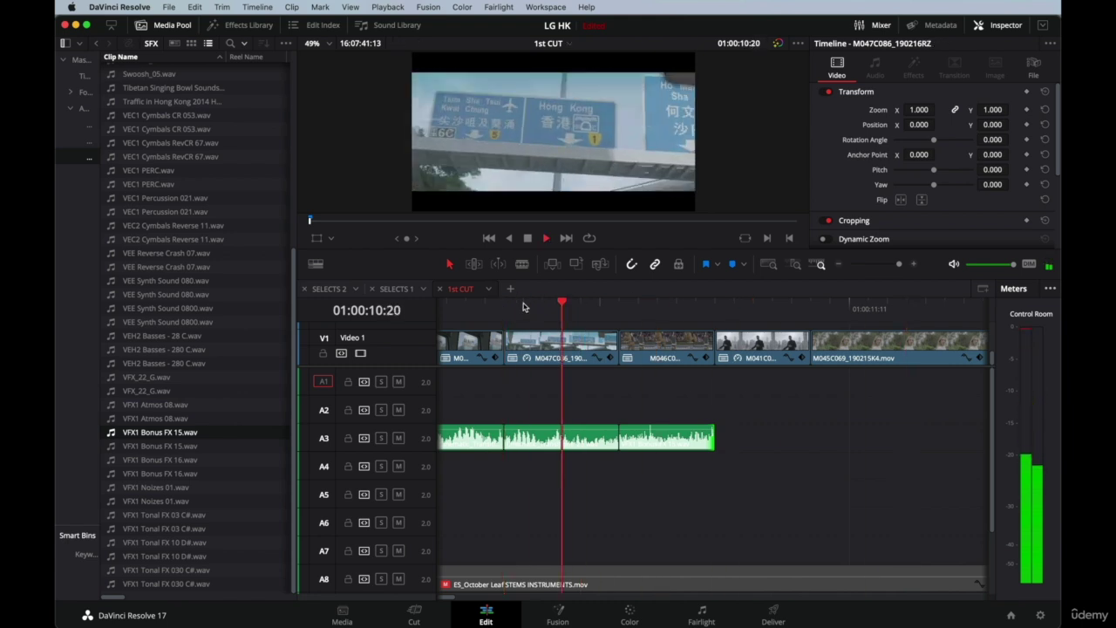
key("space")
key("super+minus")
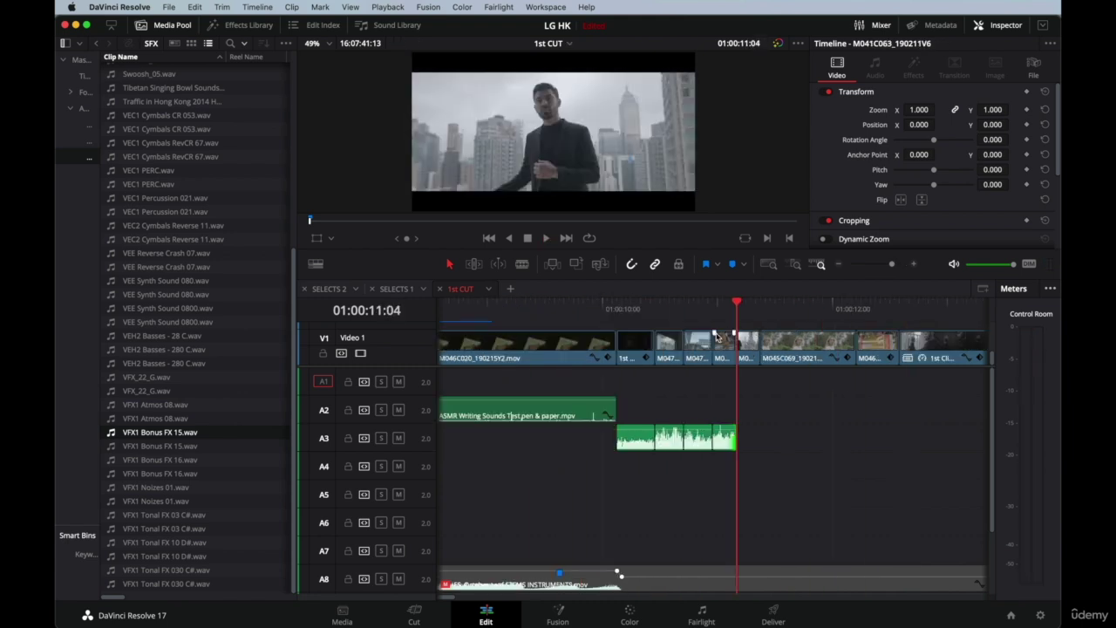
Play back the A3 effects from the end of the handwriting shot into the shot of the woman in the garden.
left_click(613, 309)
key("space")
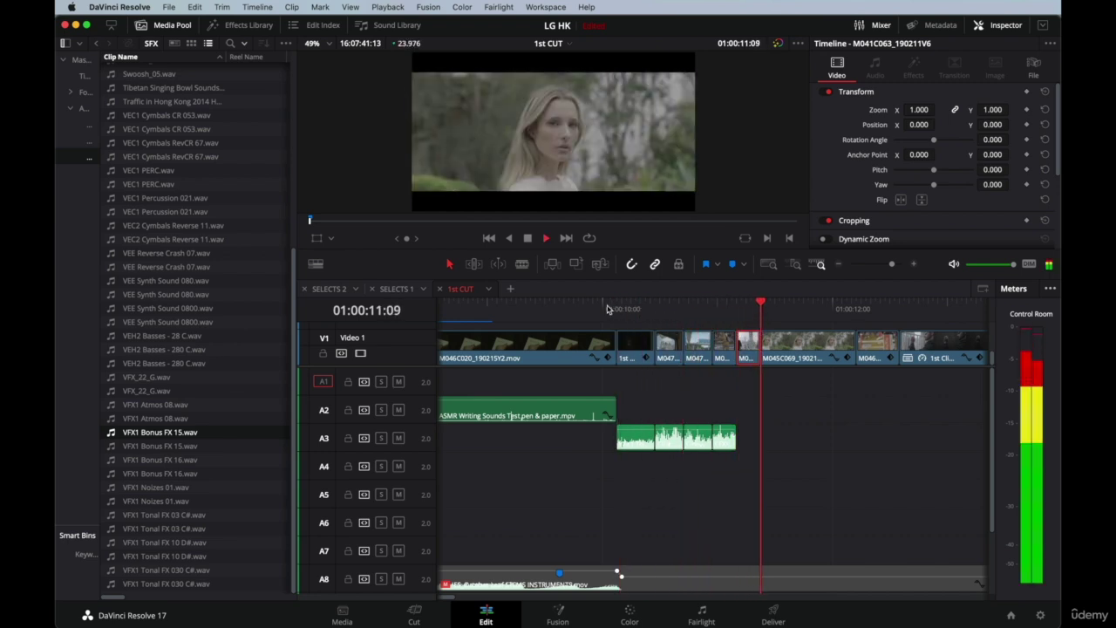
key("space")
Duplicate the road sign shot's Cinematic_Transitions_25.wav effect on A3 under the shot of the man before the skyline and trim its end to the shot's end.
left_click(685, 309)
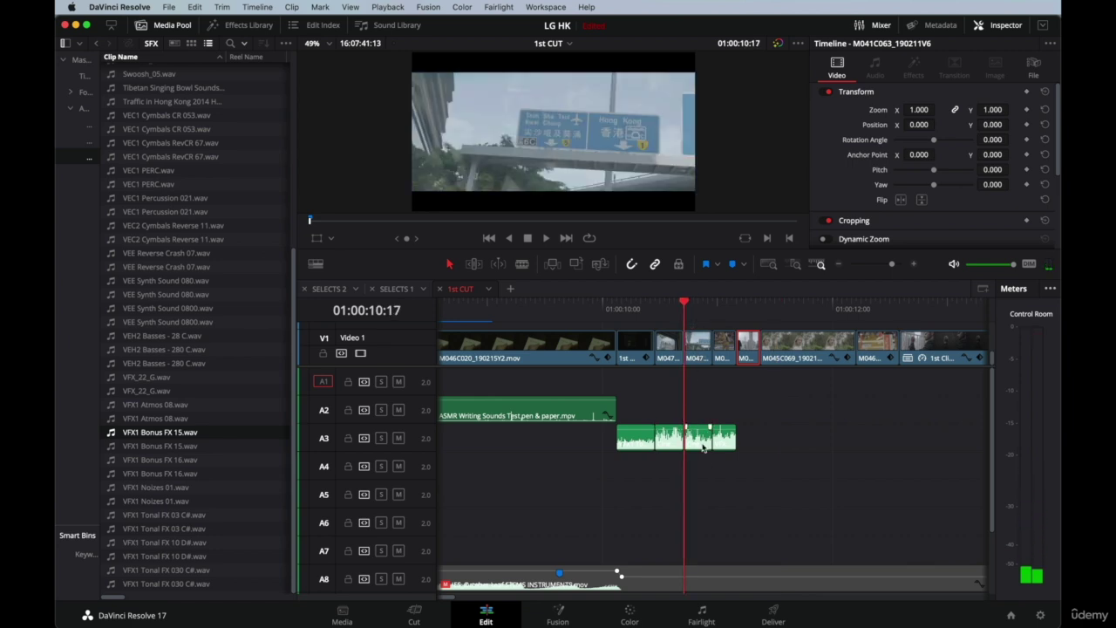
left_click(699, 441)
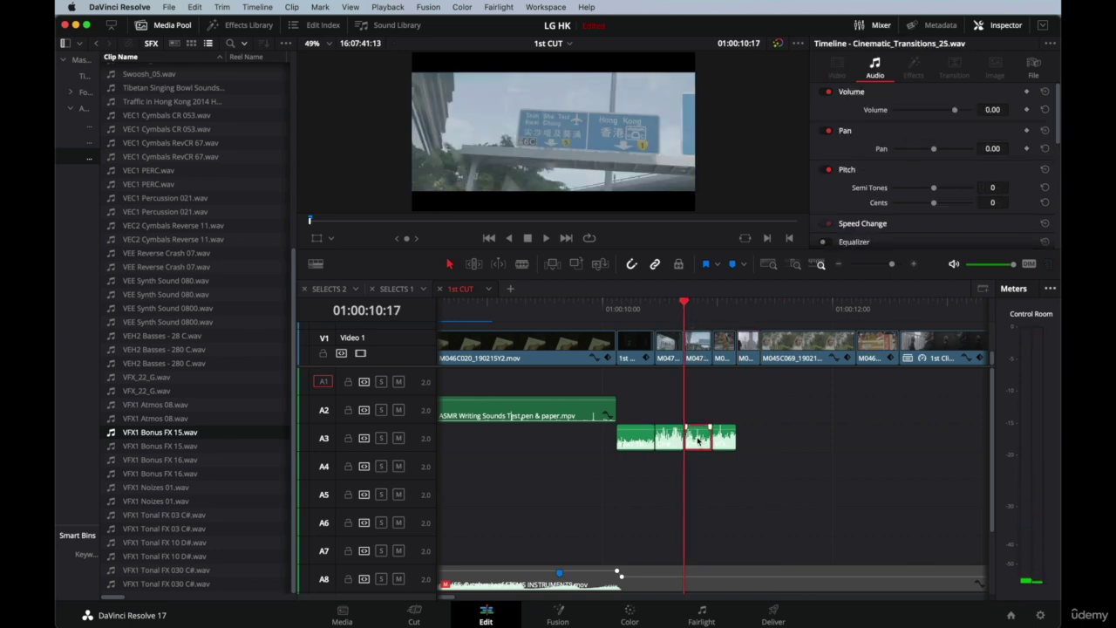
left_click(736, 310)
key("super+v")
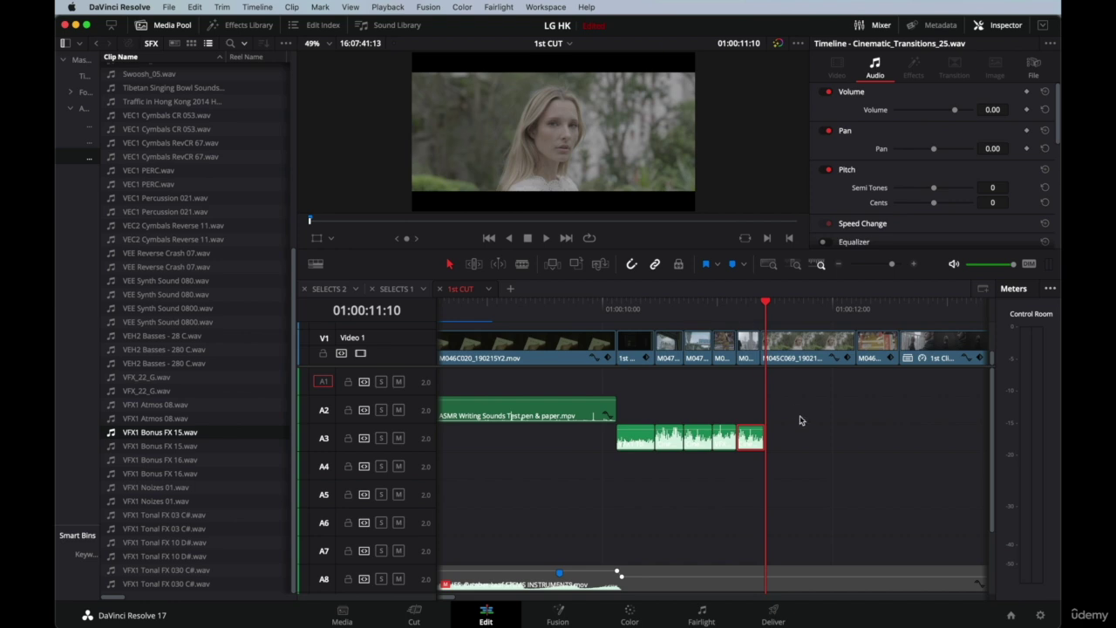
key("Up")
key("super+equal")
key("super+equal")
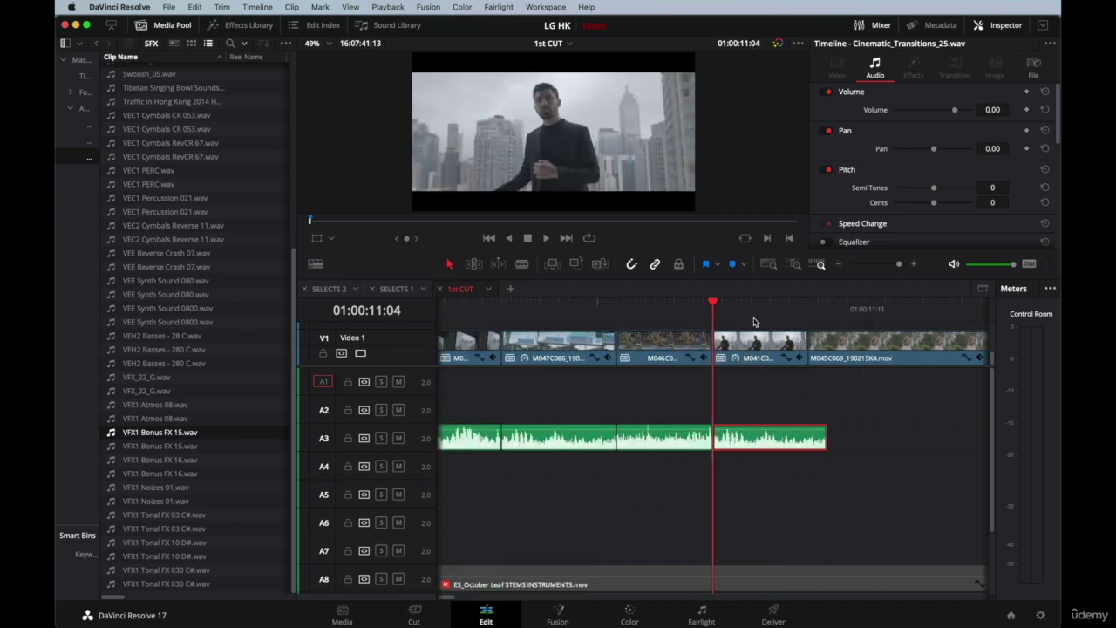
left_click_drag(824, 439, 808, 439)
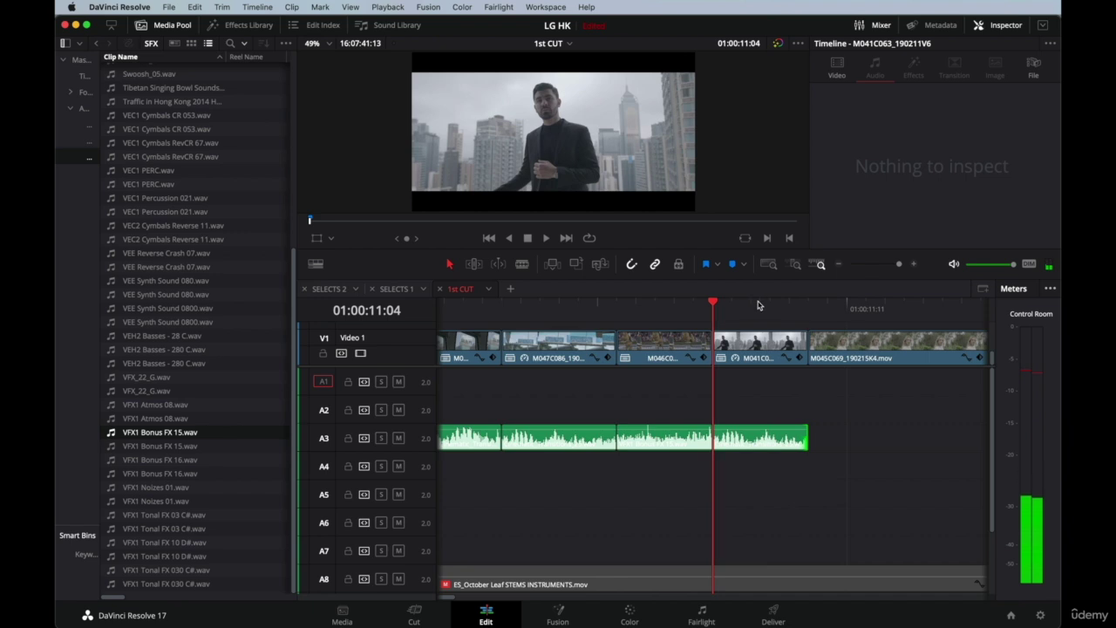
Slip the audio inside the last A3 effect by -00:06 without moving the clip, and play around the edit.
key("Down")
left_click(764, 440)
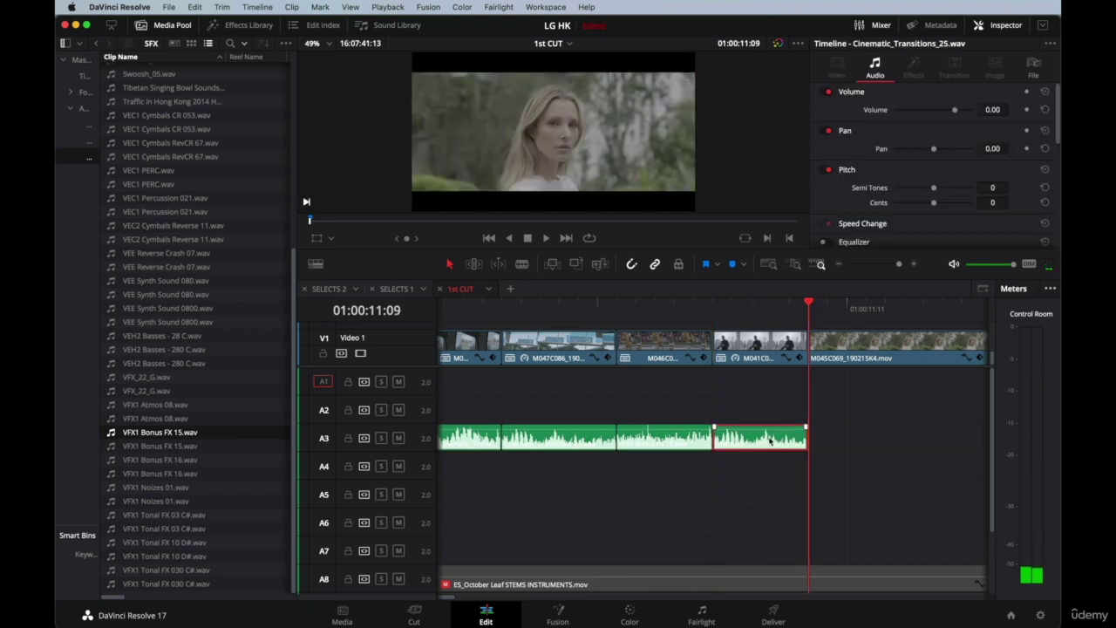
key("t")
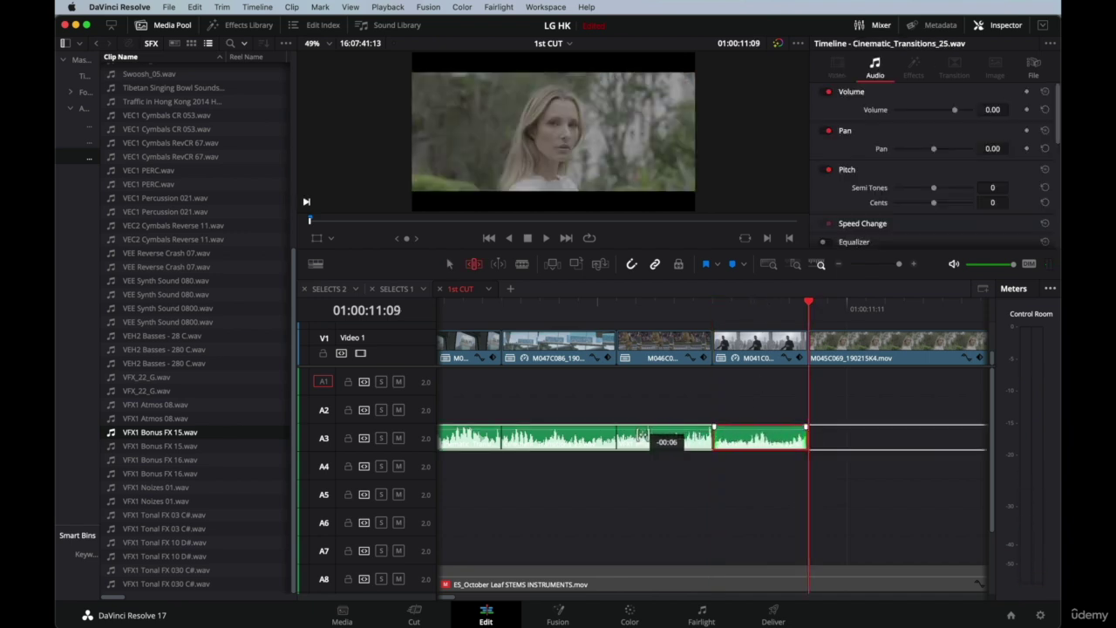
left_click_drag(764, 440, 736, 441)
key("a")
key("super+minus")
key("super+minus")
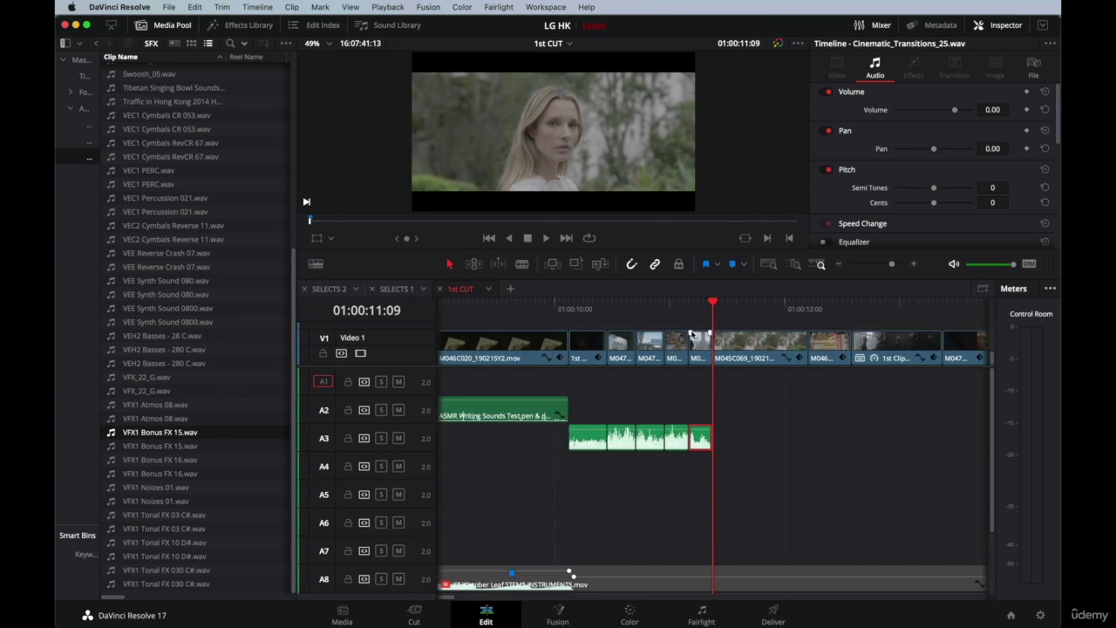
key("slash")
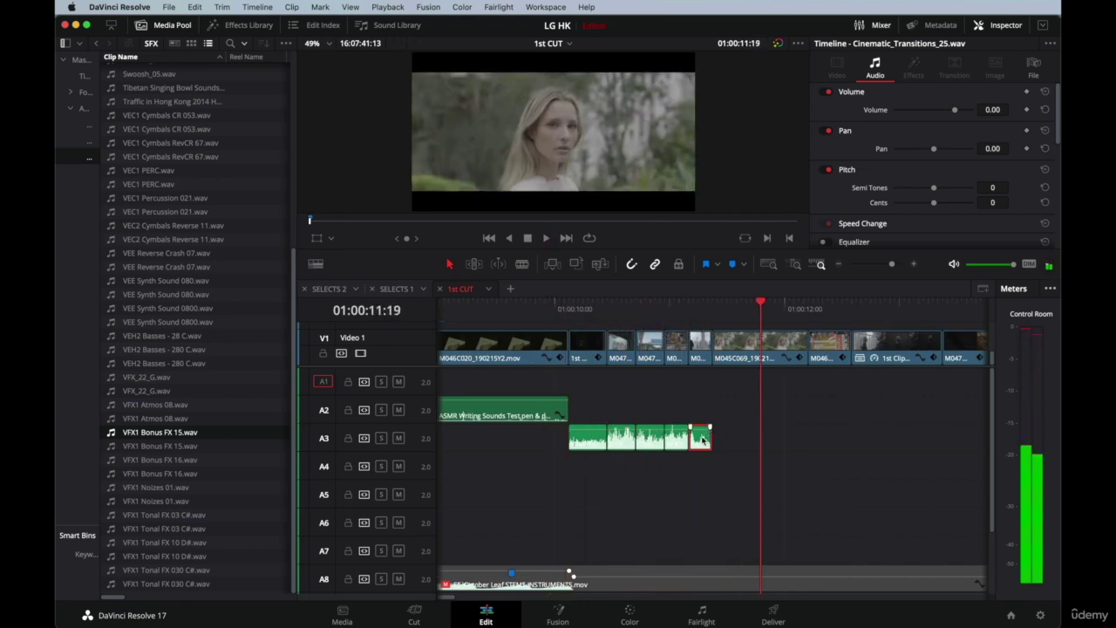
Try extending the last A3 effect under the following woman shot, play it, and trim it back to the end of the man's shot.
left_click_drag(706, 439, 825, 437)
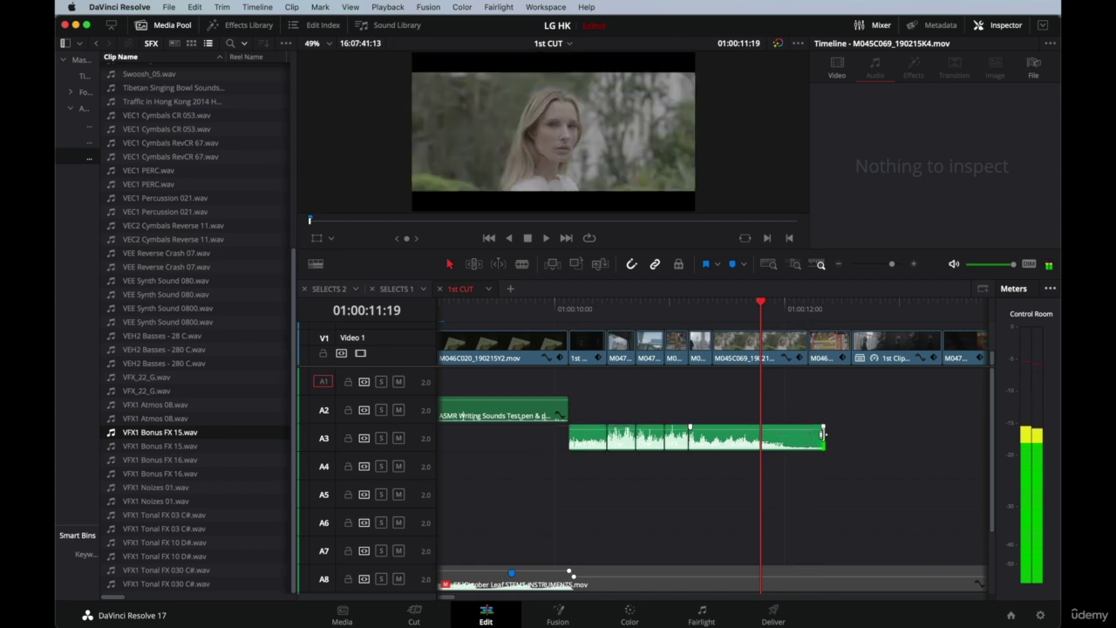
left_click(733, 310)
key("space")
left_click(727, 312)
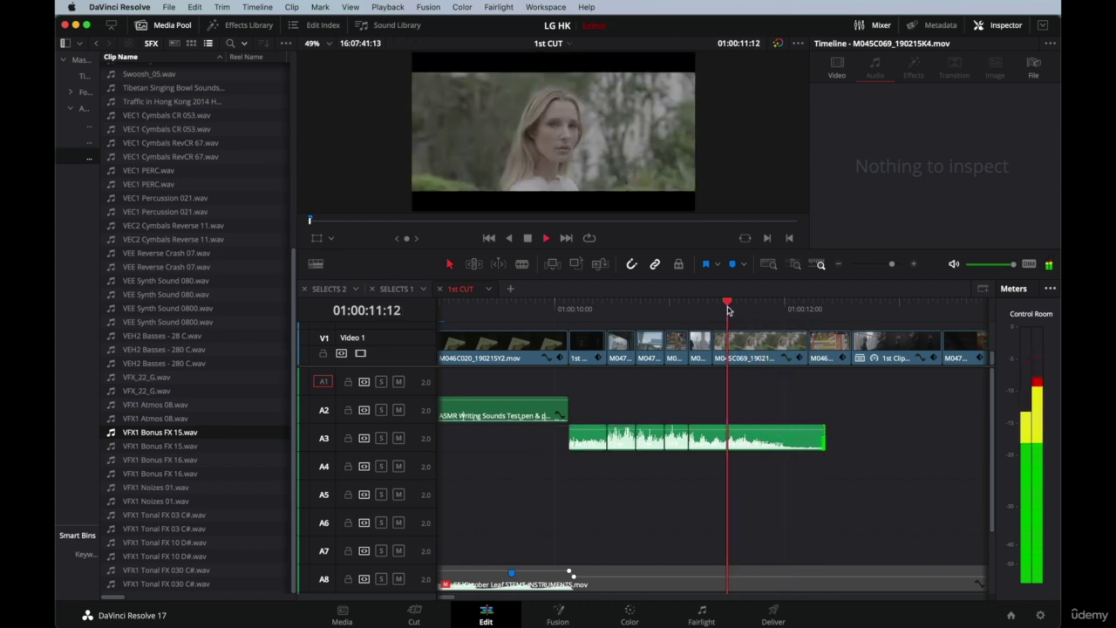
key("space")
mouse_move(690, 438)
left_mouse_down()
mouse_move(738, 438)
mouse_move(712, 438)
left_mouse_up()
Replay the quick-cut sequence, slip the last A3 effect to a later part of its sound, and play the result.
left_click(648, 312)
key("space")
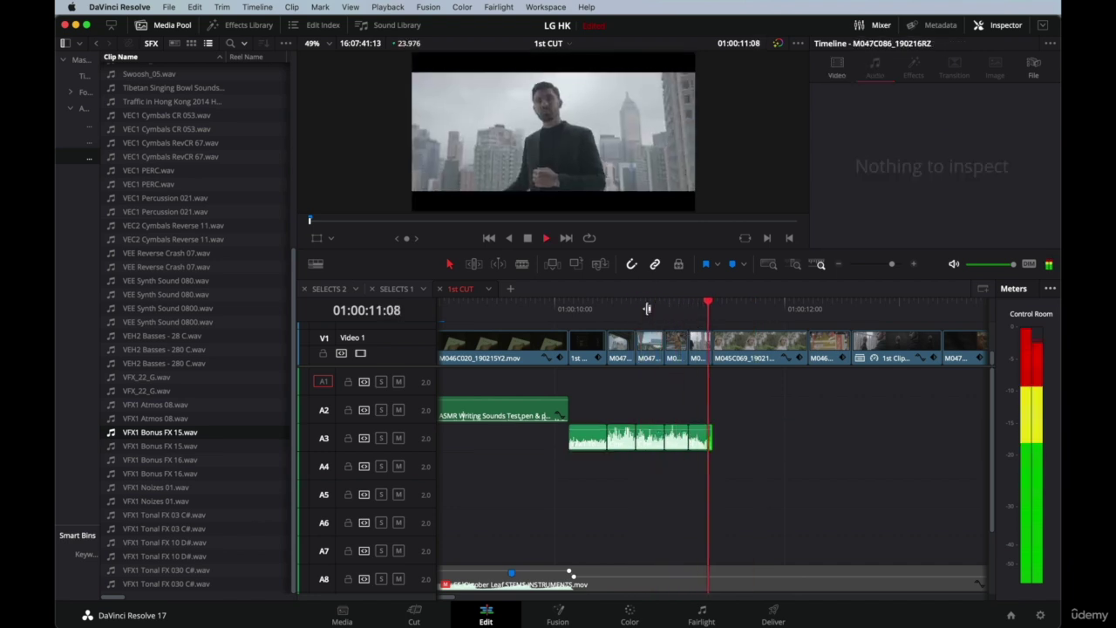
left_click(539, 312)
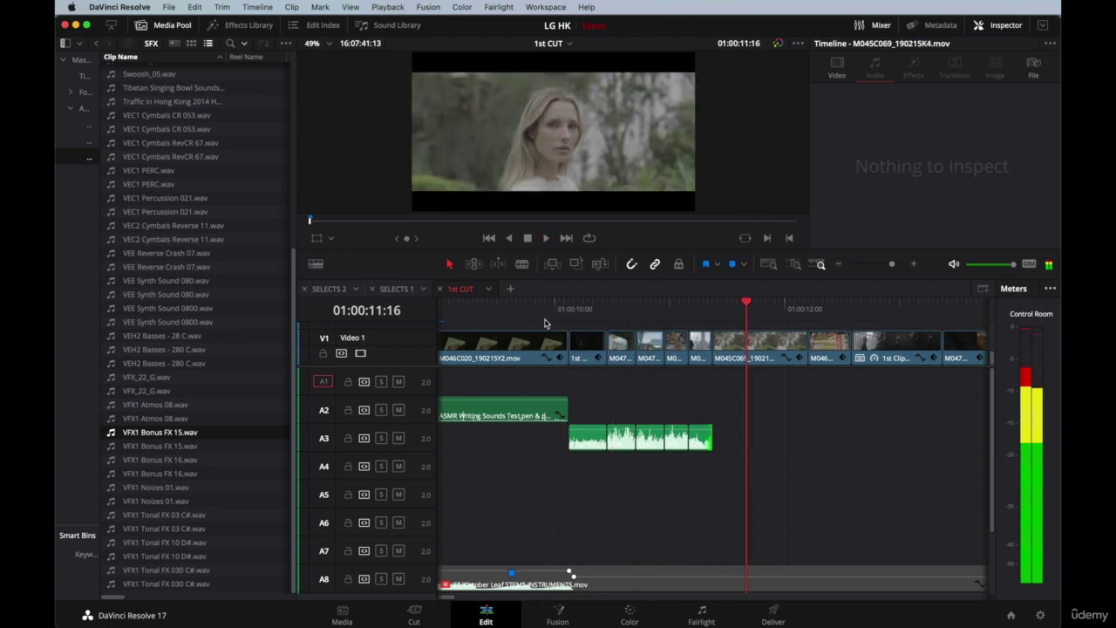
key("t")
left_click(698, 435)
left_click_drag(698, 435, 668, 435)
left_click(587, 303)
key("space")
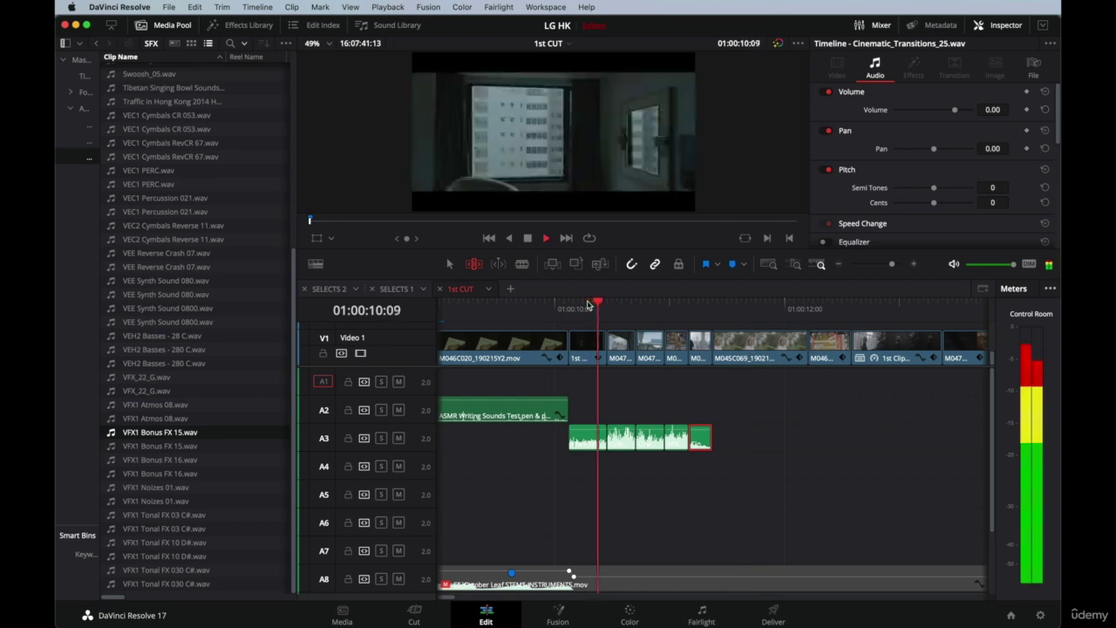
key("space")
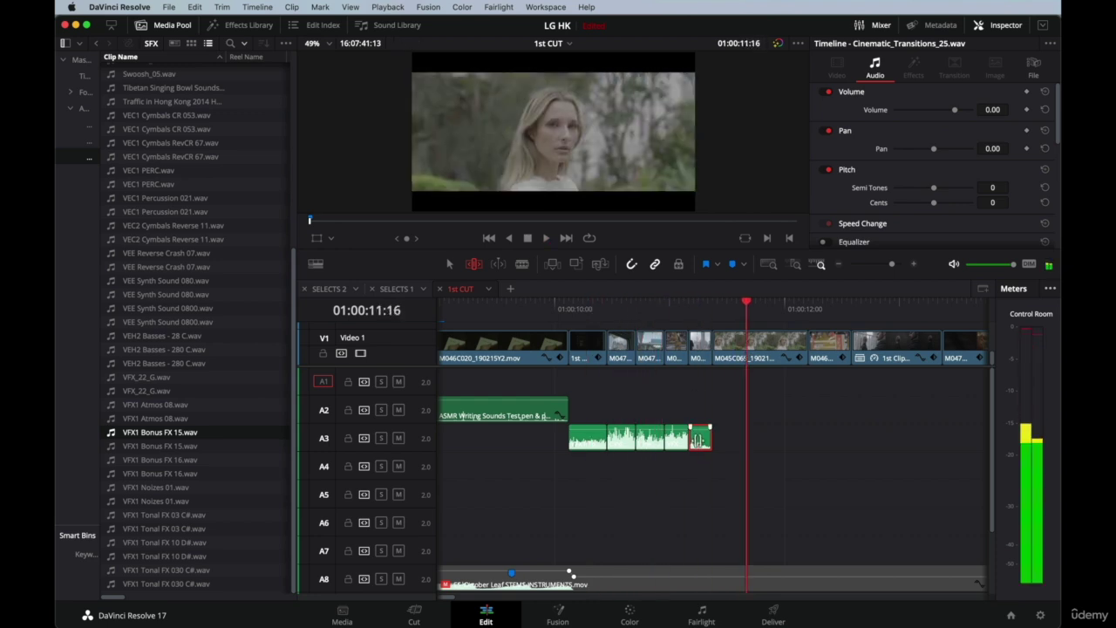
Fine-tune the slip of the last A3 effect within its clip and replay the quick cuts to check it.
left_click_drag(706, 438, 714, 438)
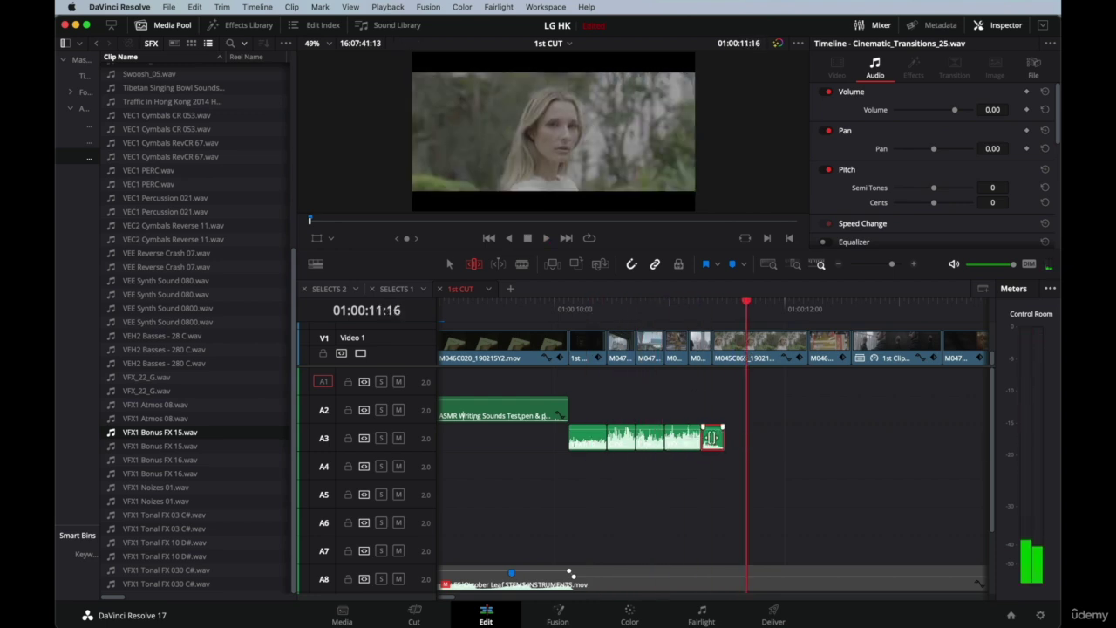
key("super+equal")
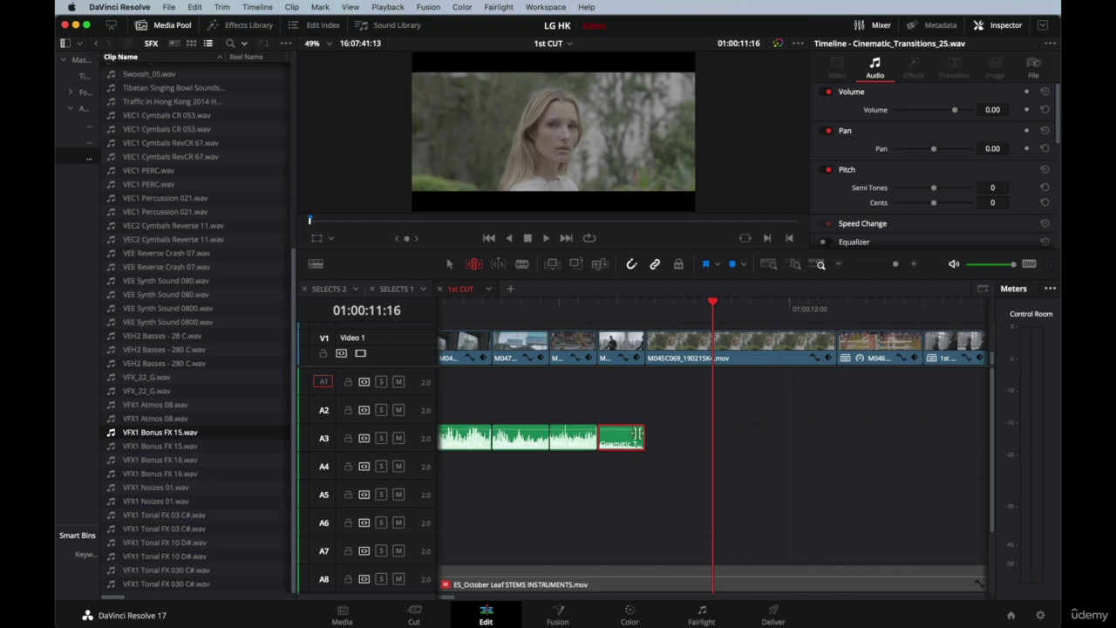
left_click_drag(616, 435, 637, 436)
key("alt+slash")
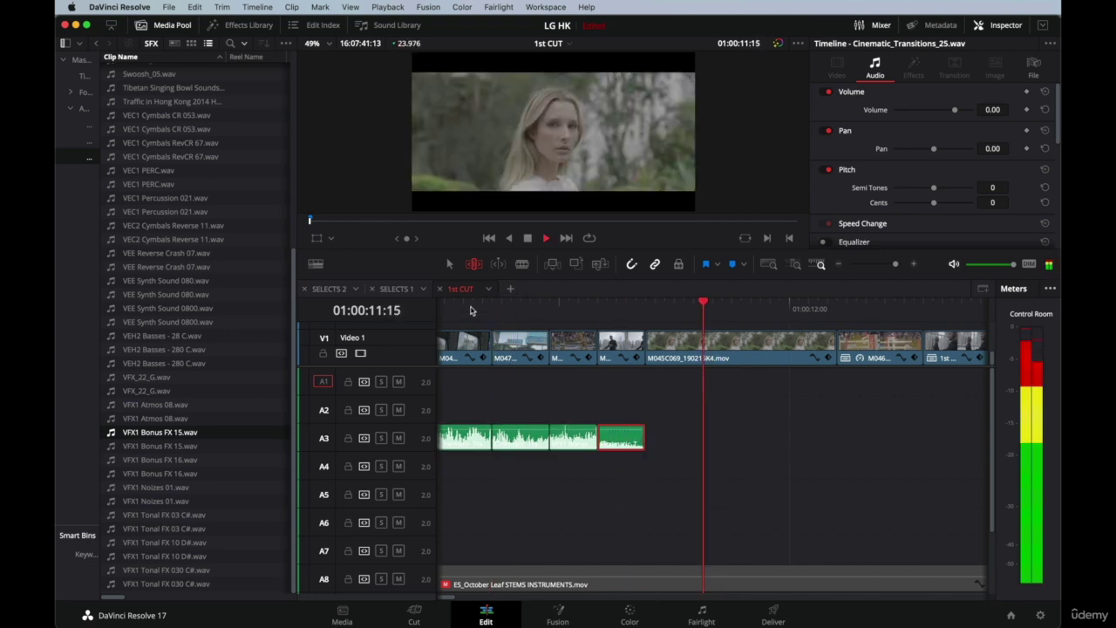
key("super+minus")
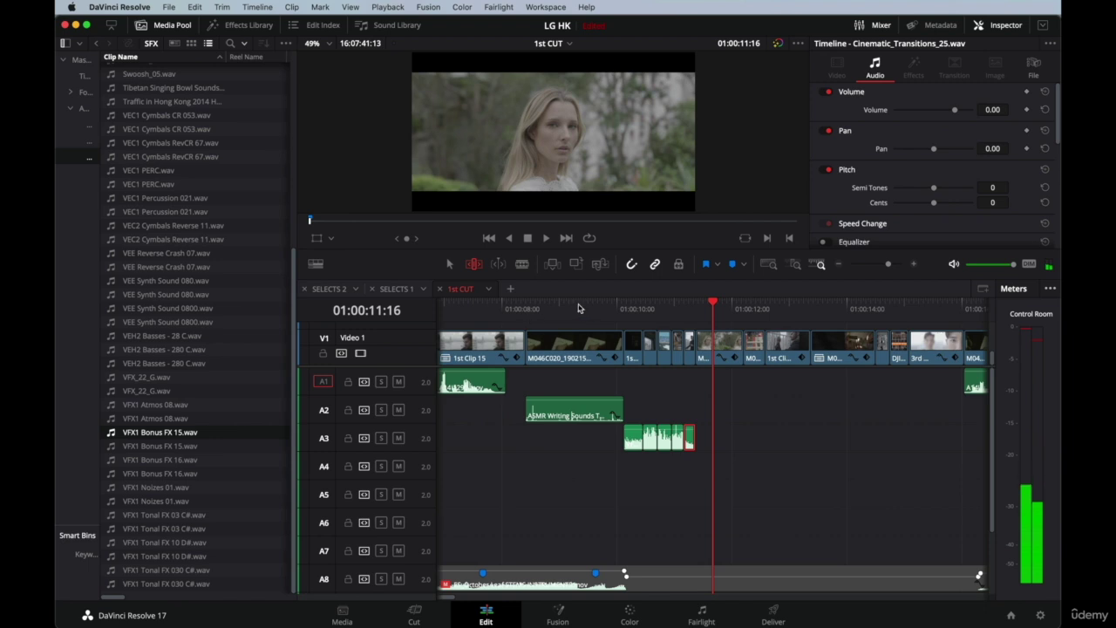
key("slash")
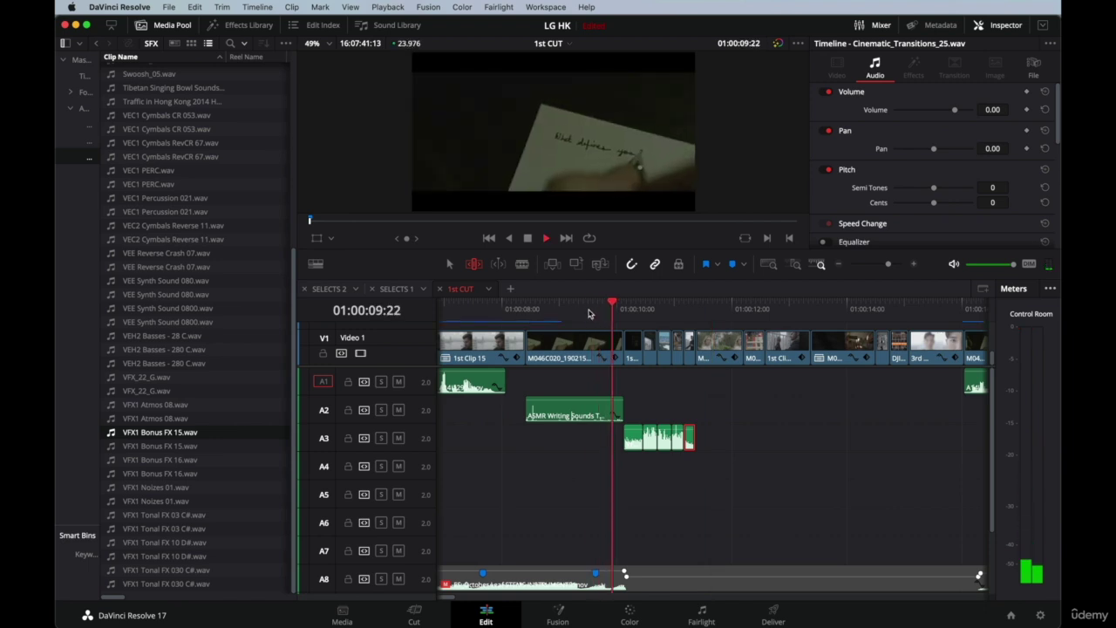
Select the muted October Leaf music stems on A8 and A9 and enable them again.
scroll(626, 431, "down", 3)
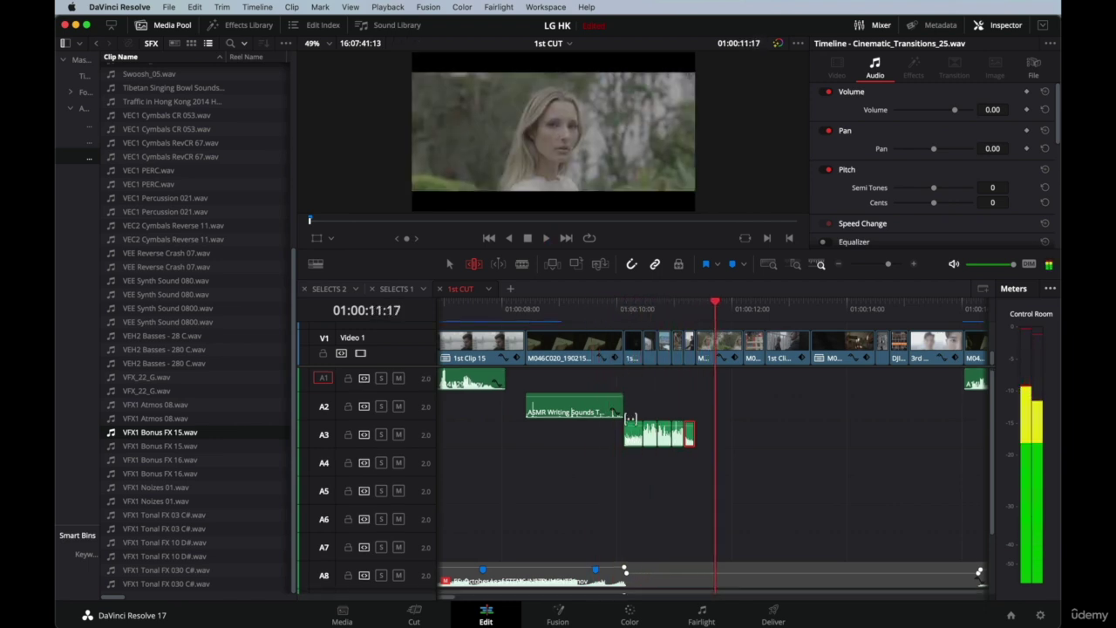
left_click(544, 481)
key("a")
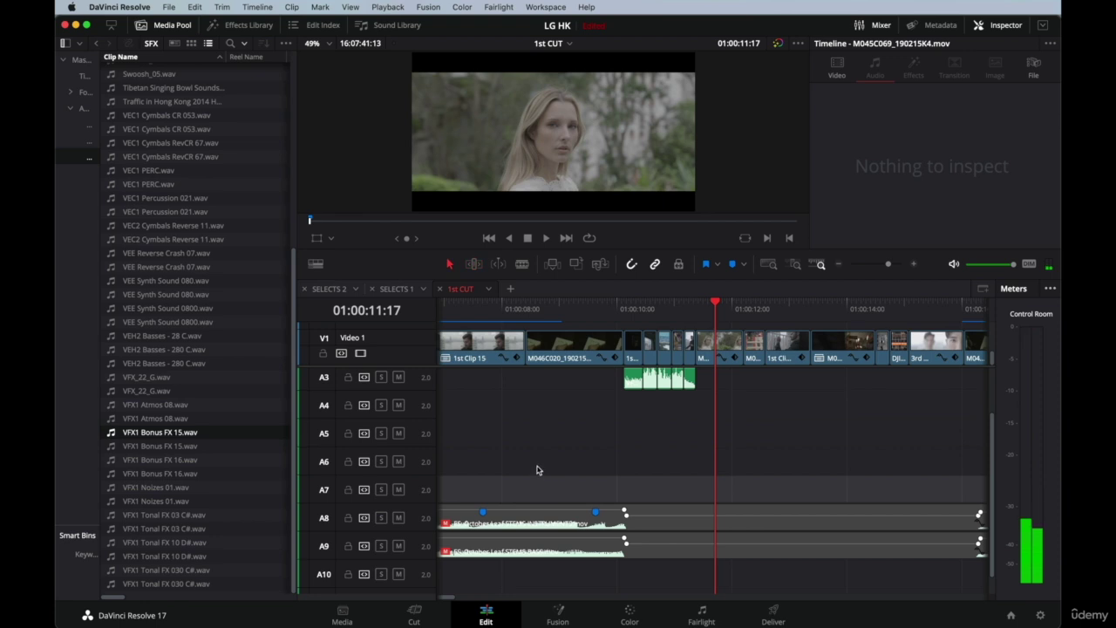
left_click(546, 556)
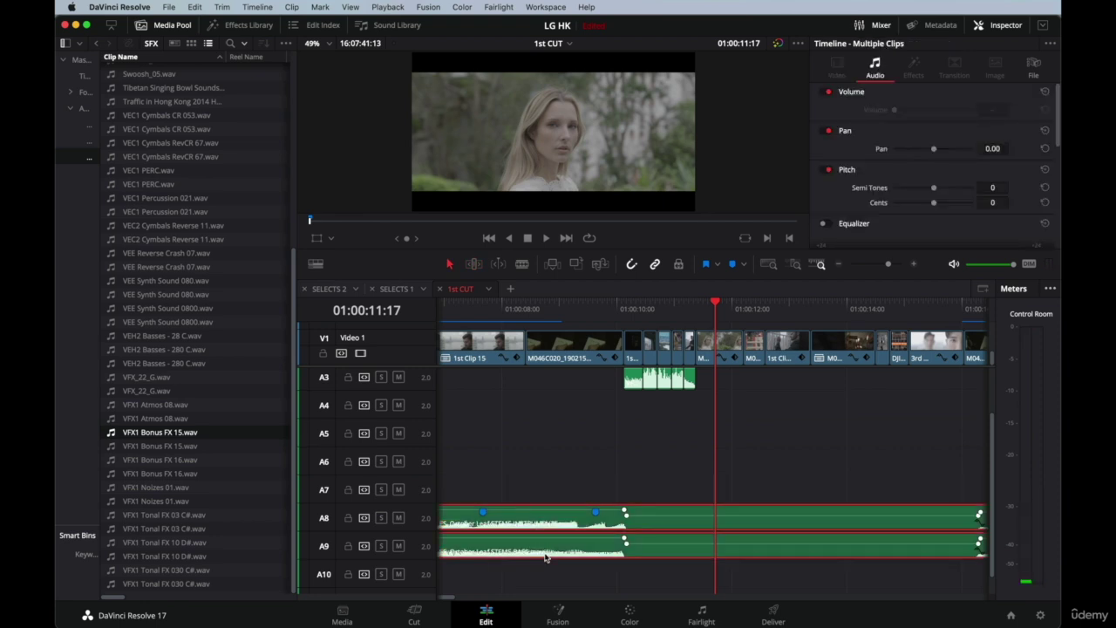
Play the sequence with music from about 01:00:04:00 through the quick cuts in a temporarily enlarged viewer.
key("super+minus")
scroll(549, 453, "up", 3)
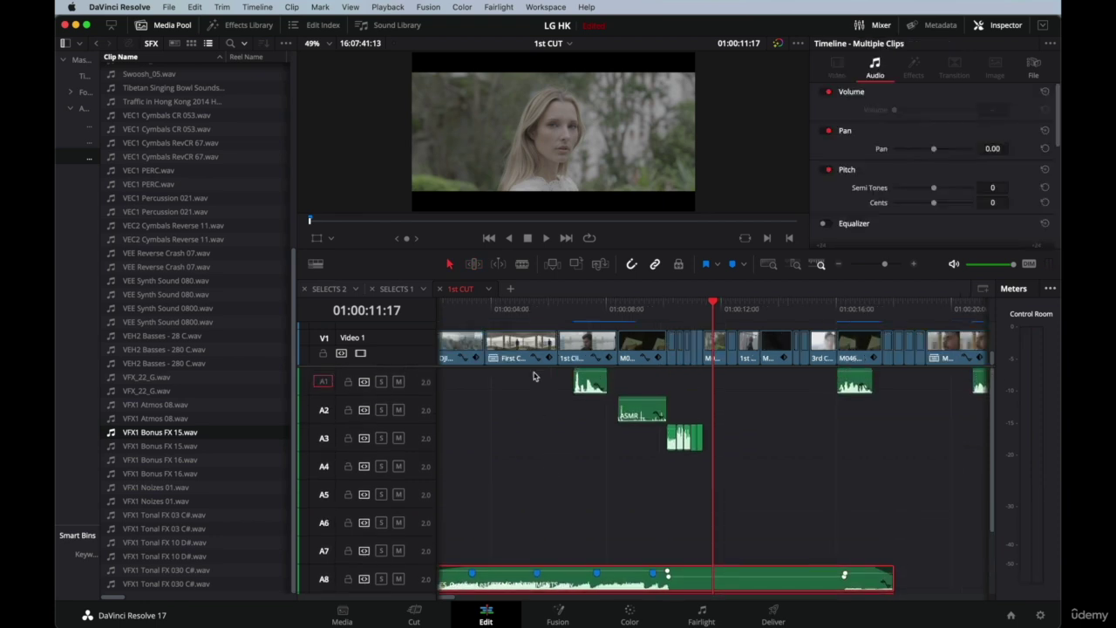
left_click(489, 312)
key("space")
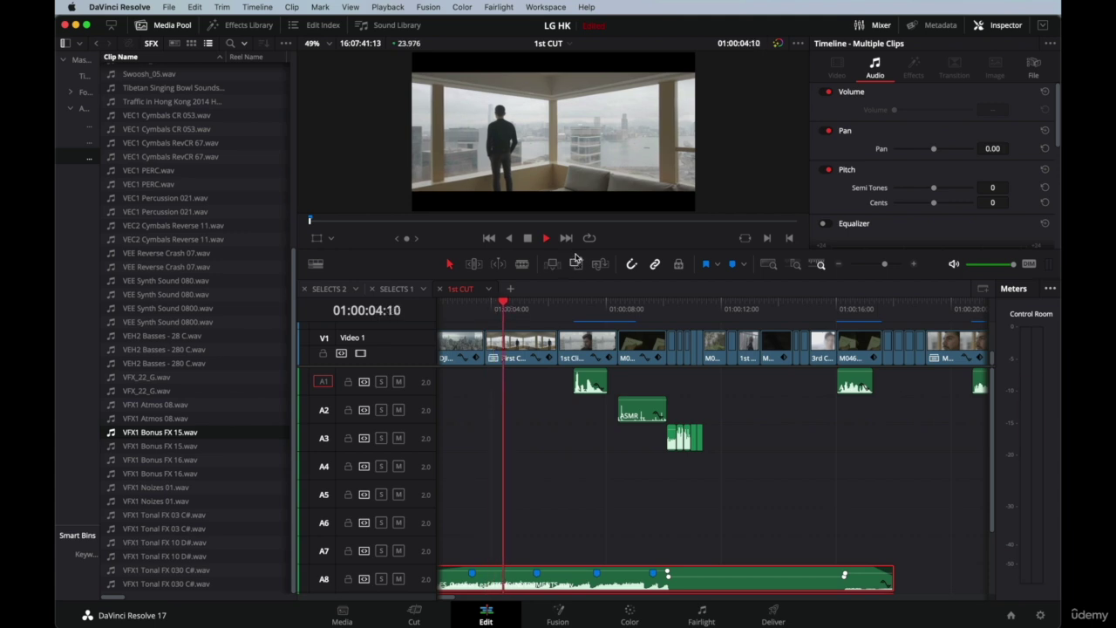
left_click_drag(575, 248, 576, 405)
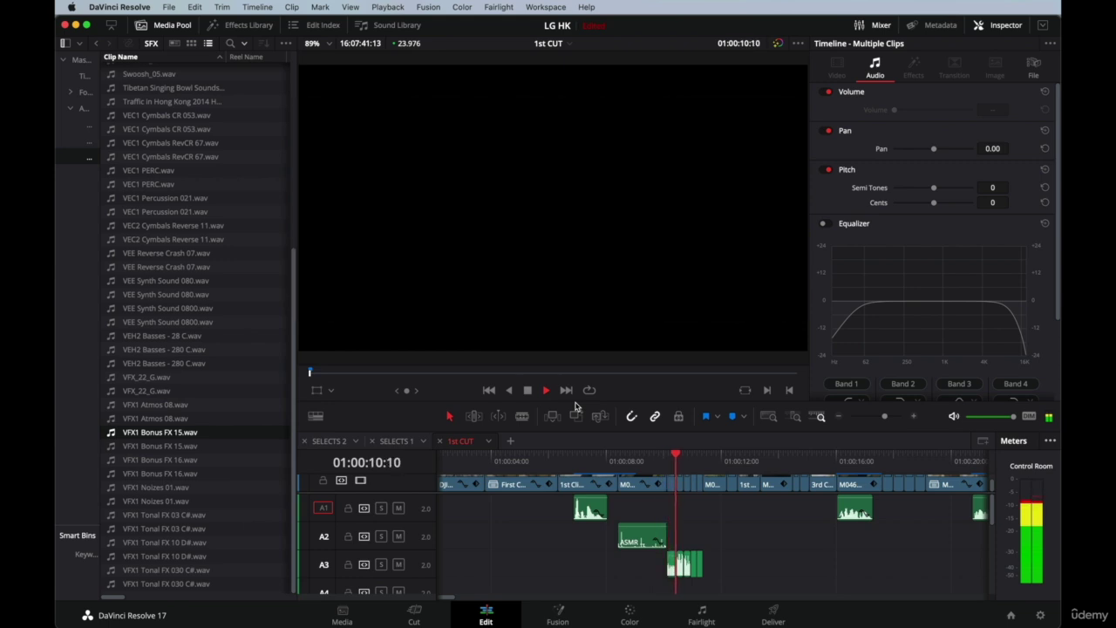
key("space")
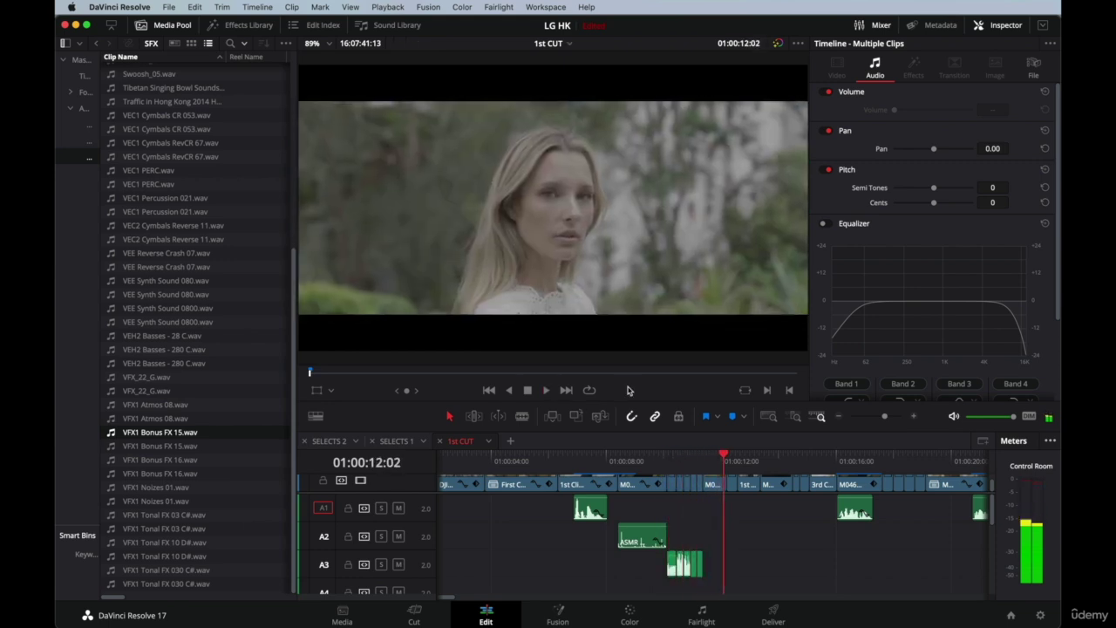
left_click_drag(599, 399, 600, 280)
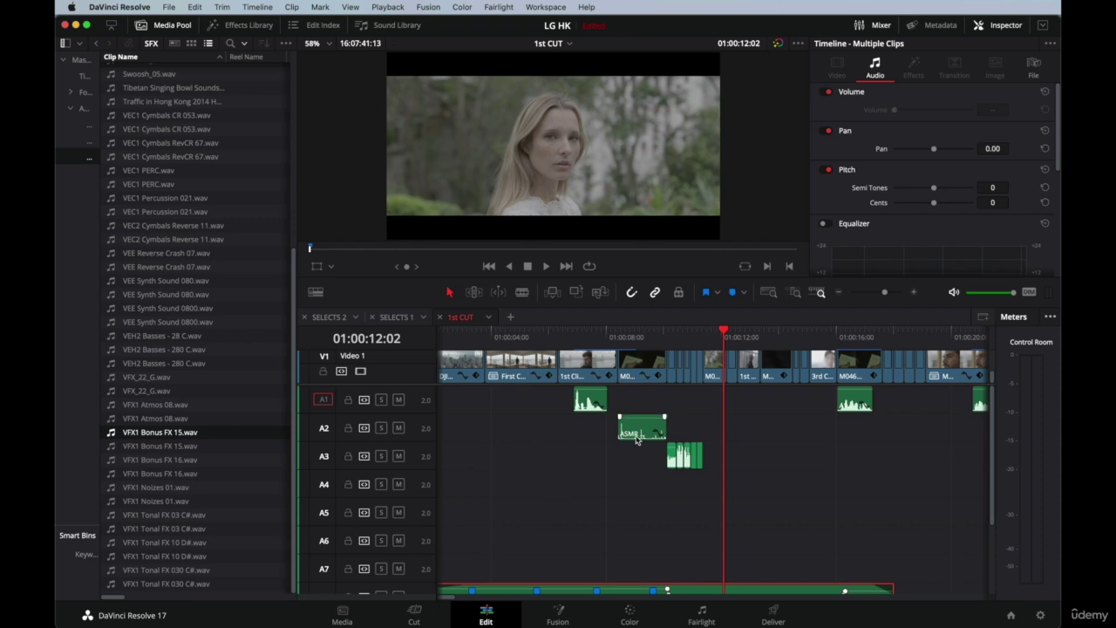
Go to the start of the shot of the woman in the garden, select it, and give the video tracks more height in the timeline.
left_click(703, 340)
key("super+equal")
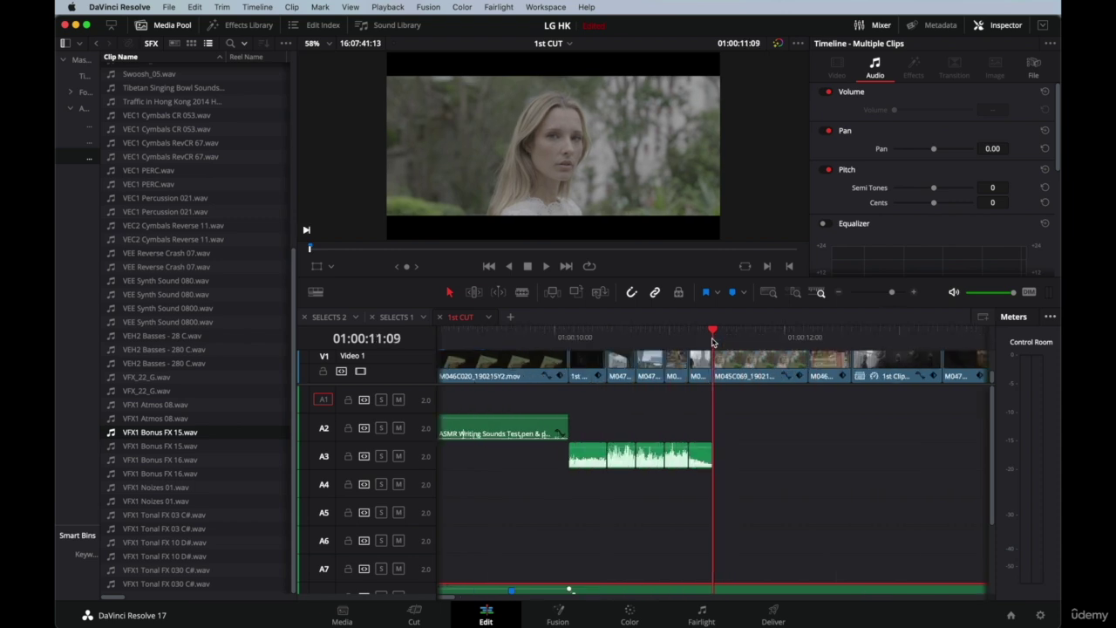
scroll(737, 452, "right", 2)
left_click(627, 362)
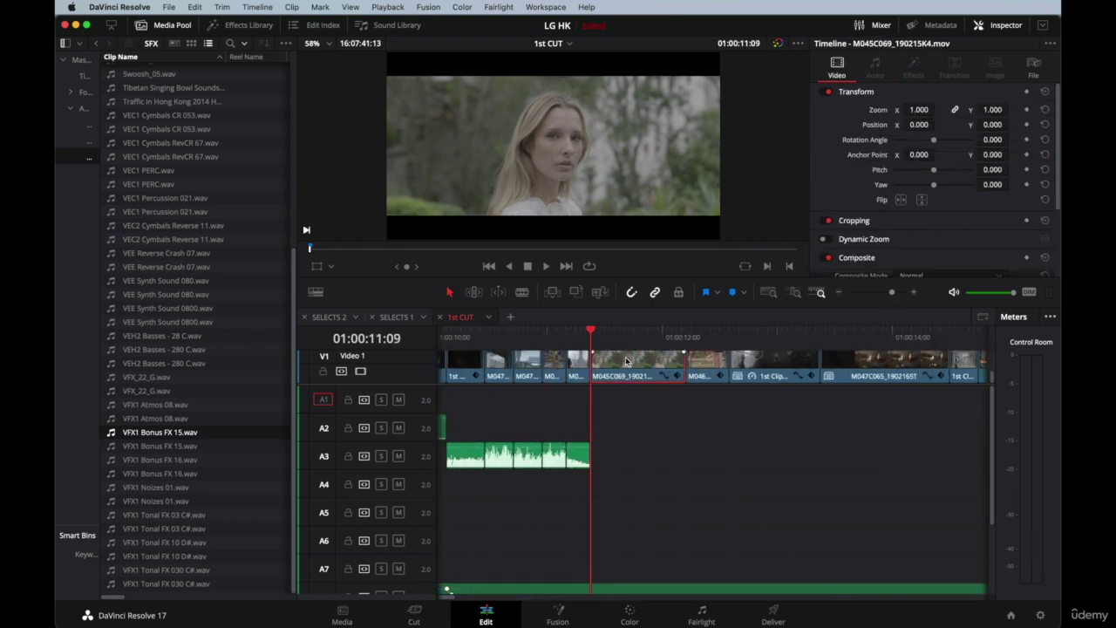
left_click_drag(631, 384, 634, 404)
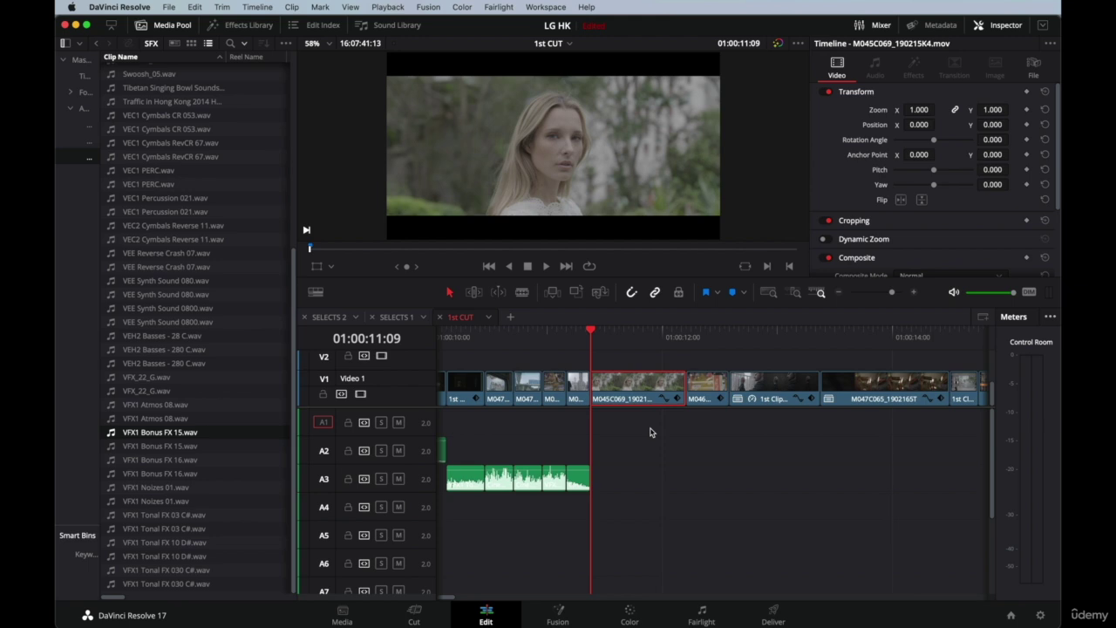
Open Cinematic_Transitions_25.wav from the SFX bin in the source viewer.
scroll(209, 304, "up", 8)
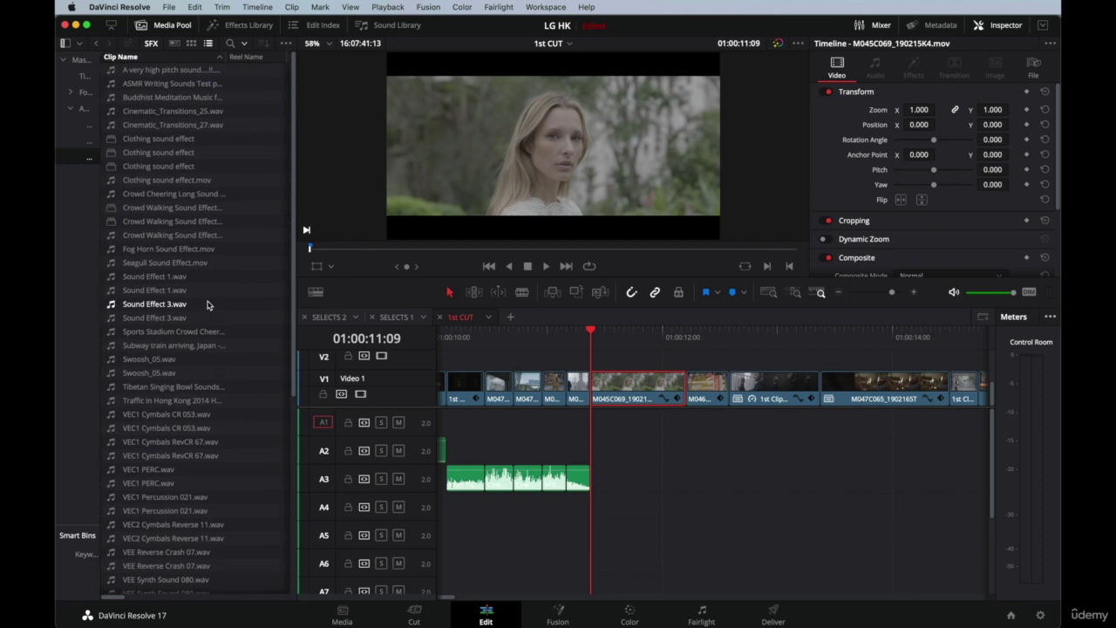
scroll(209, 305, "up", 2)
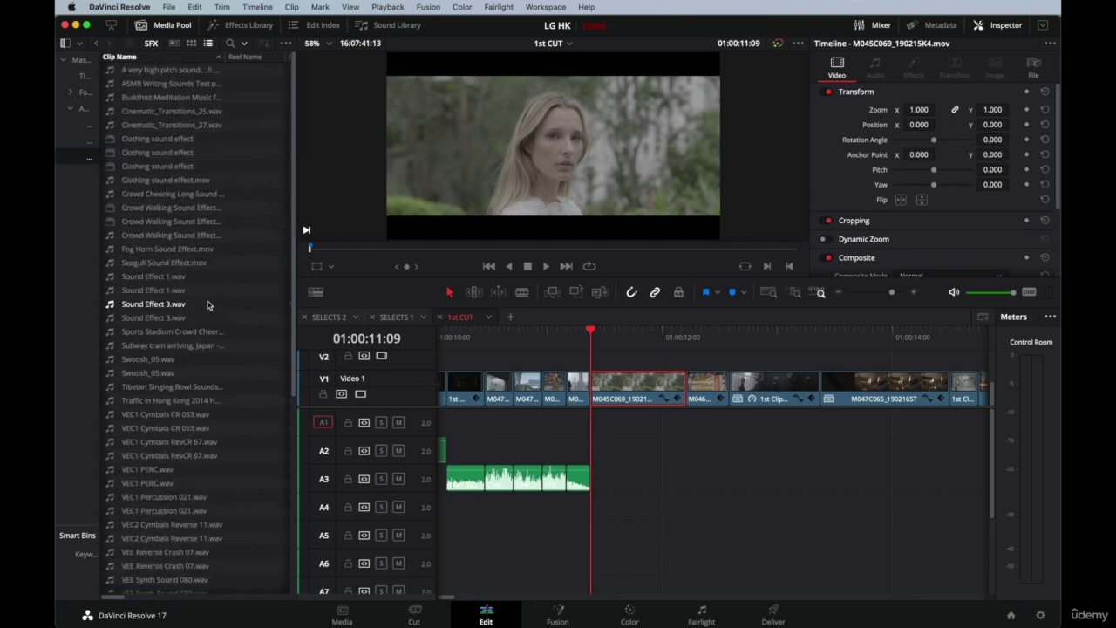
left_click(170, 111)
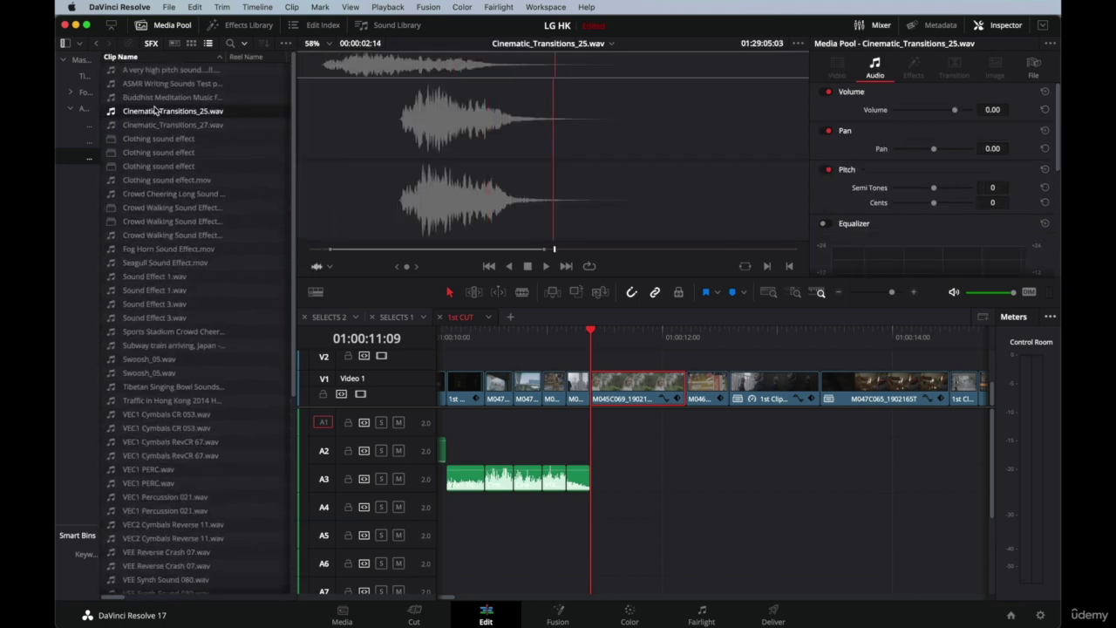
Audition VFX1 Bonus FX 16.wav from the SFX bin and find its two hits in the source viewer.
scroll(150, 452, "down", 10)
left_click(150, 460)
key("space")
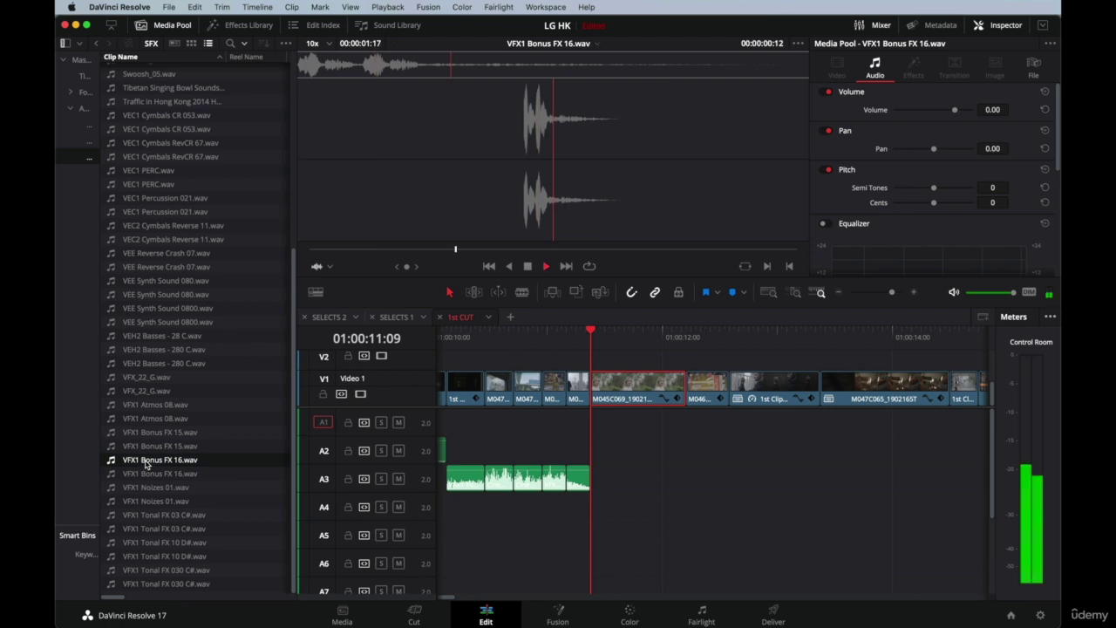
left_click(301, 68)
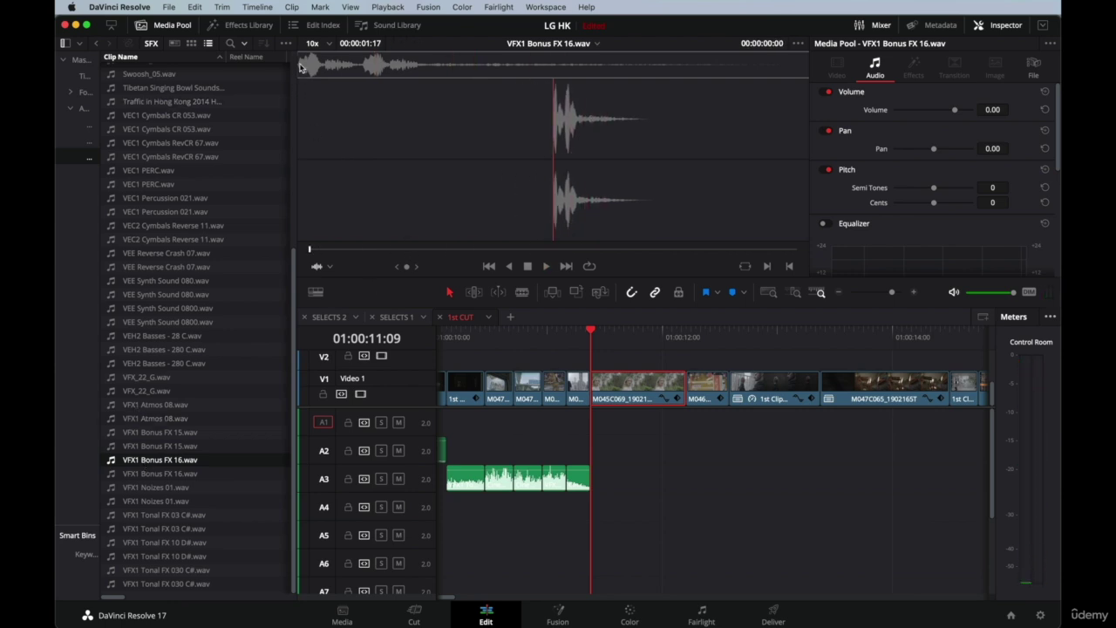
key("space")
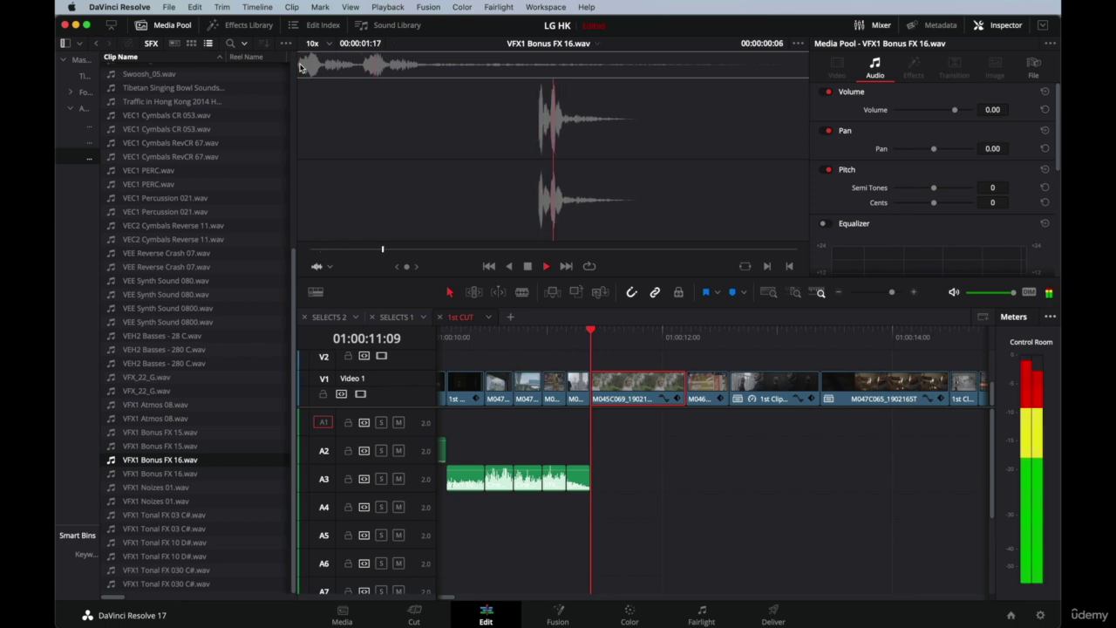
key("space")
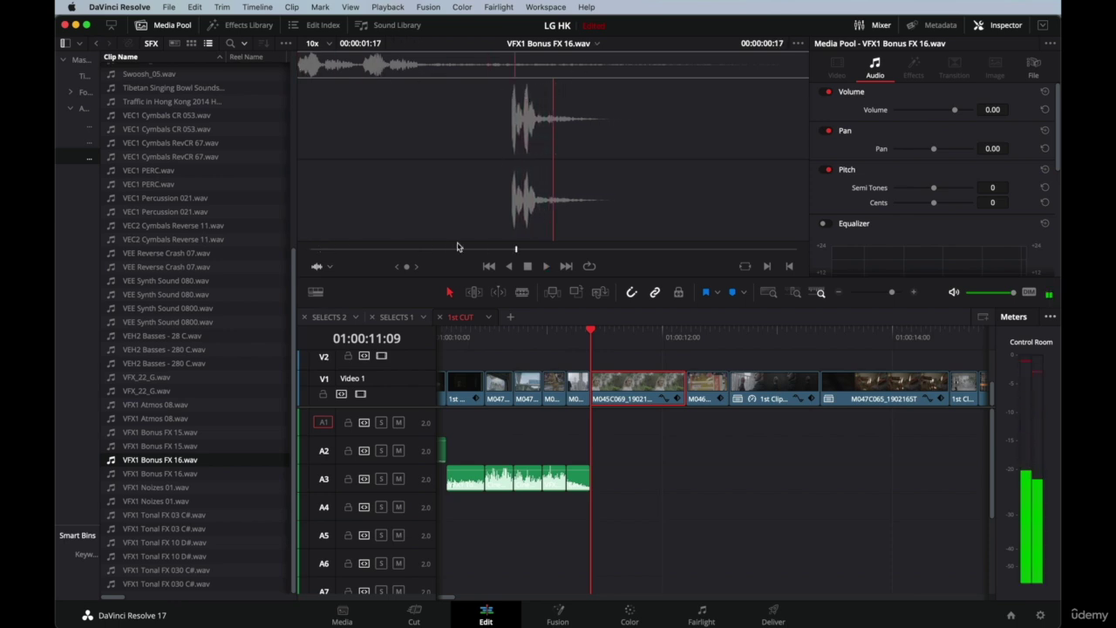
left_click(422, 248)
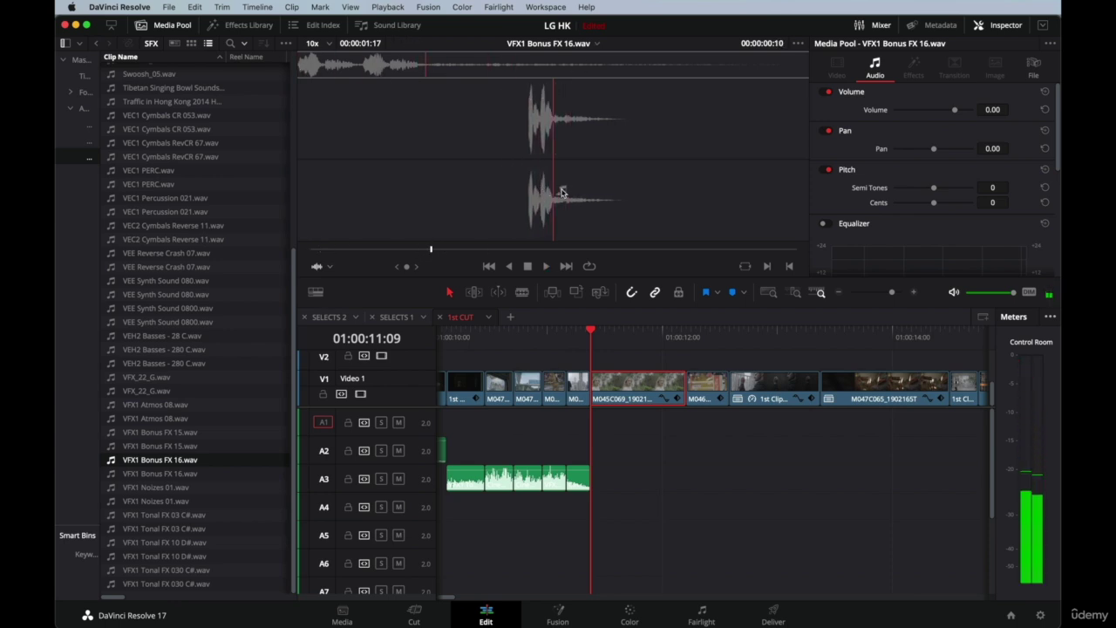
left_click_drag(431, 252, 292, 254)
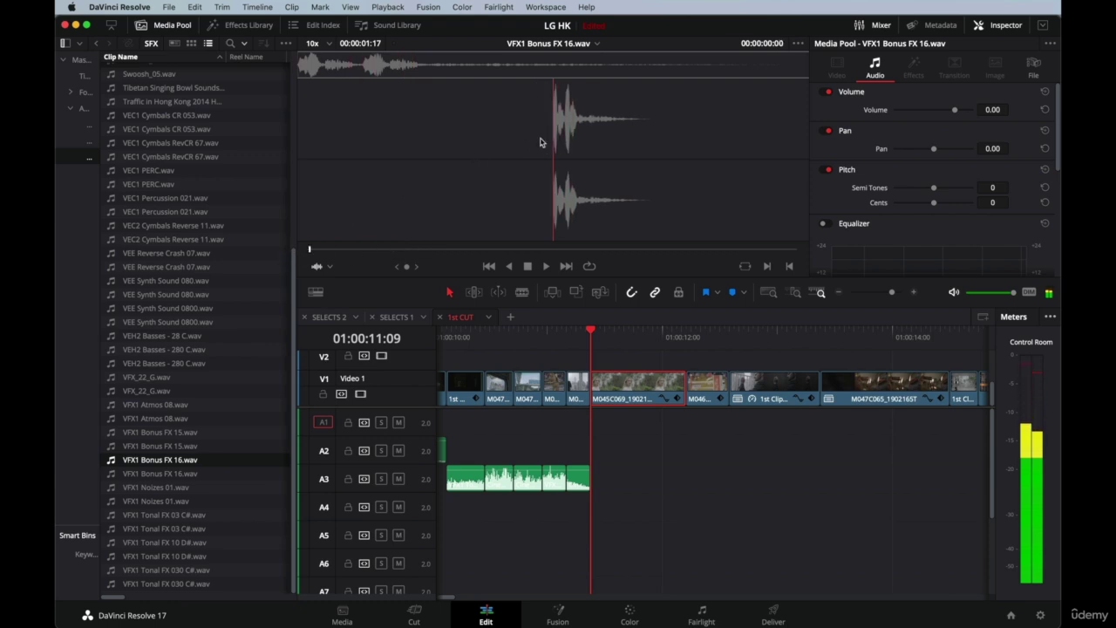
Add VFX1 Bonus FX 16.wav to A3 from the start of the garden woman shot at 01:00:11:09 and play the section.
left_click_drag(549, 141, 616, 481)
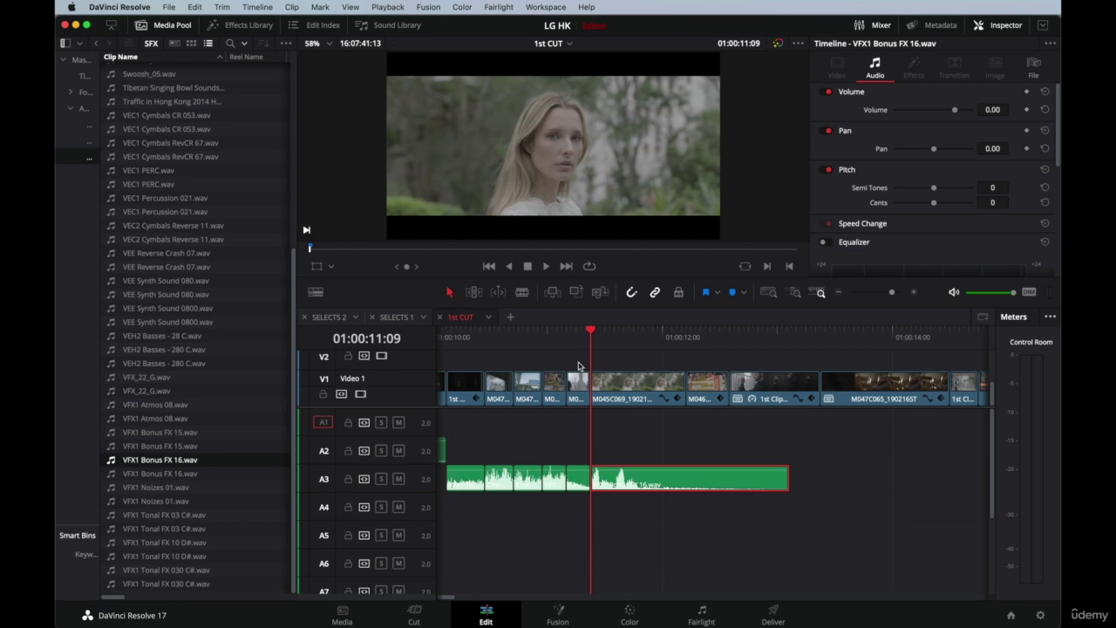
scroll(579, 367, "left", 2)
left_click(489, 355)
left_click(482, 340)
key("space")
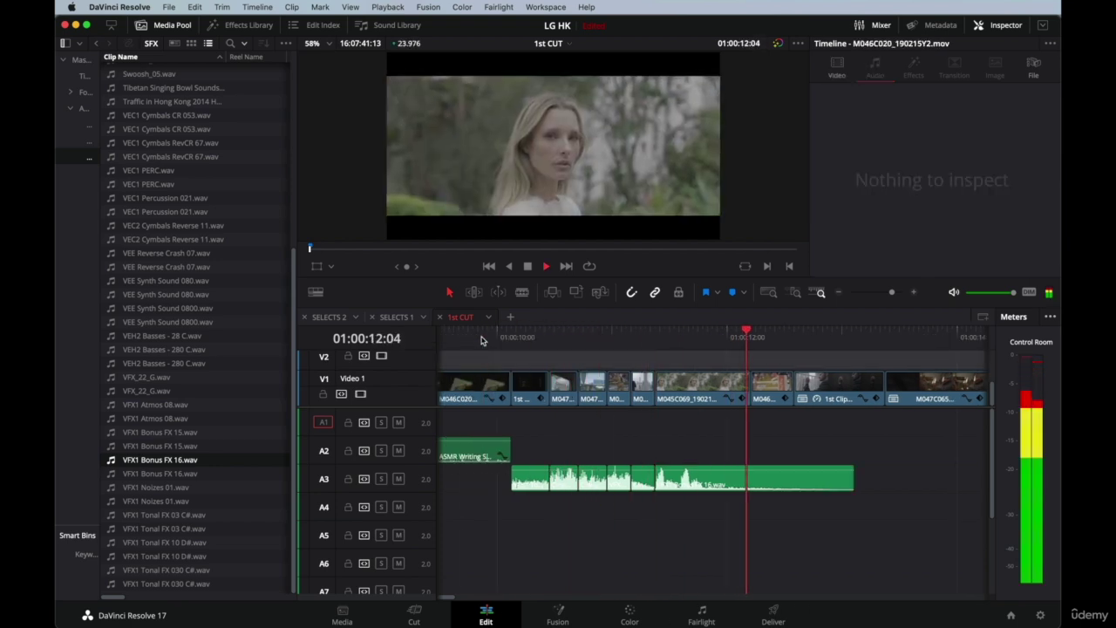
key("space")
left_click(481, 339)
key("space")
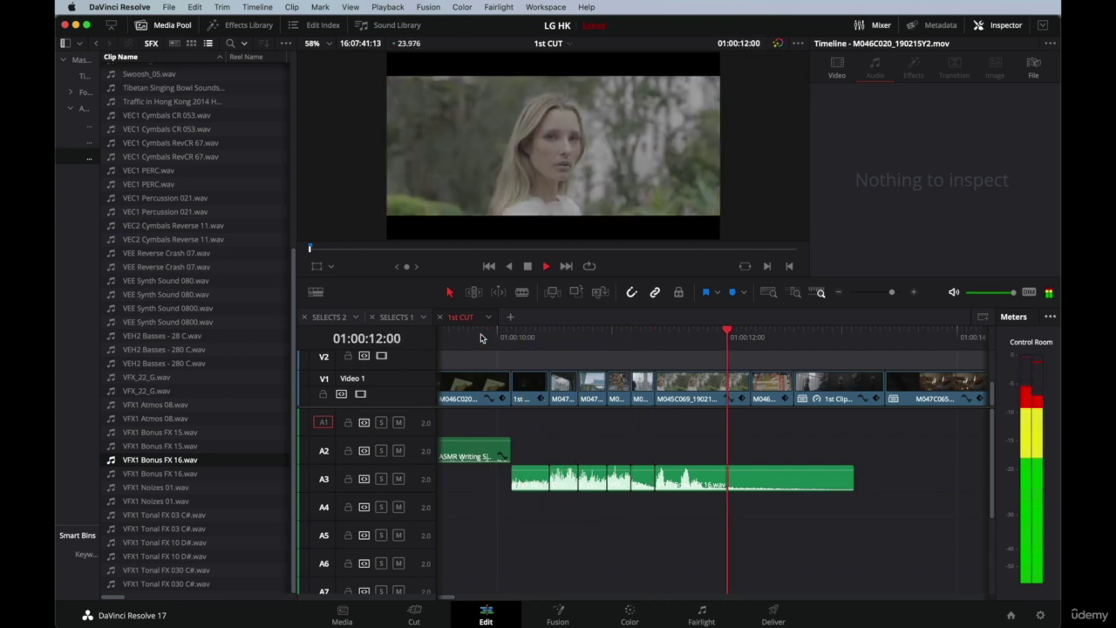
key("space")
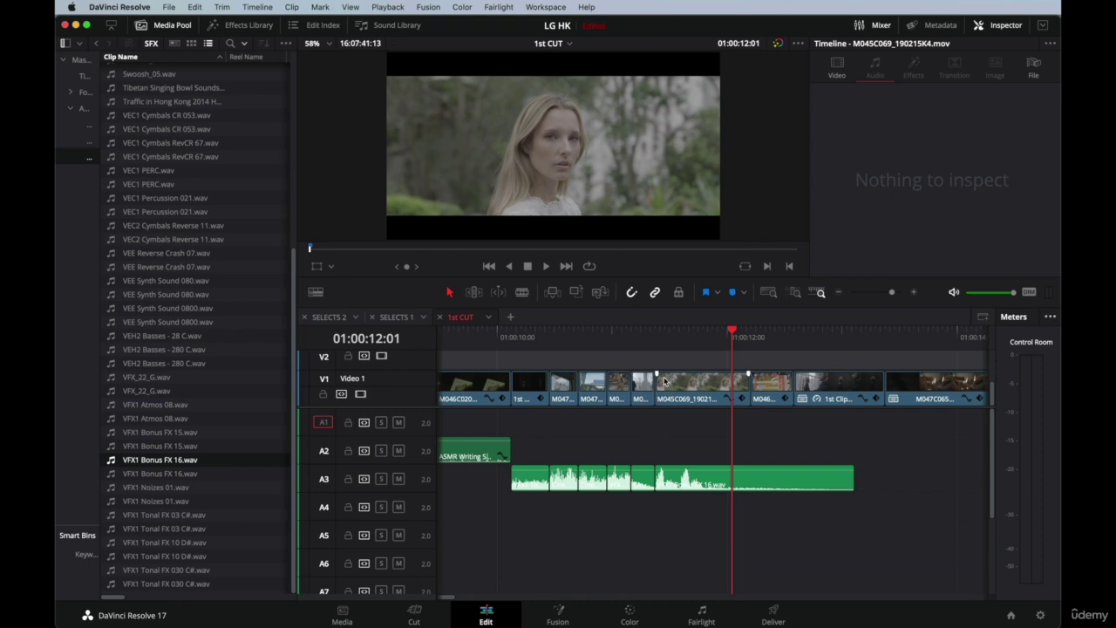
Move the VFX1 Bonus FX 16 clip down to A5 and start it with the preceding shot, M041C063.
left_click(677, 386)
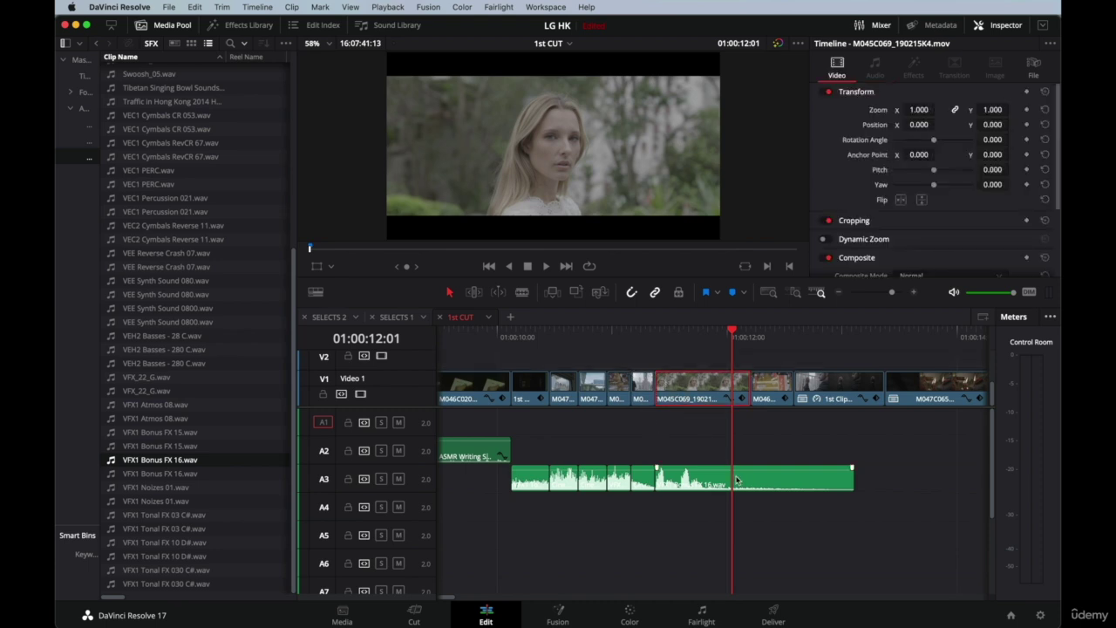
left_click_drag(737, 479, 735, 506)
left_click(670, 332)
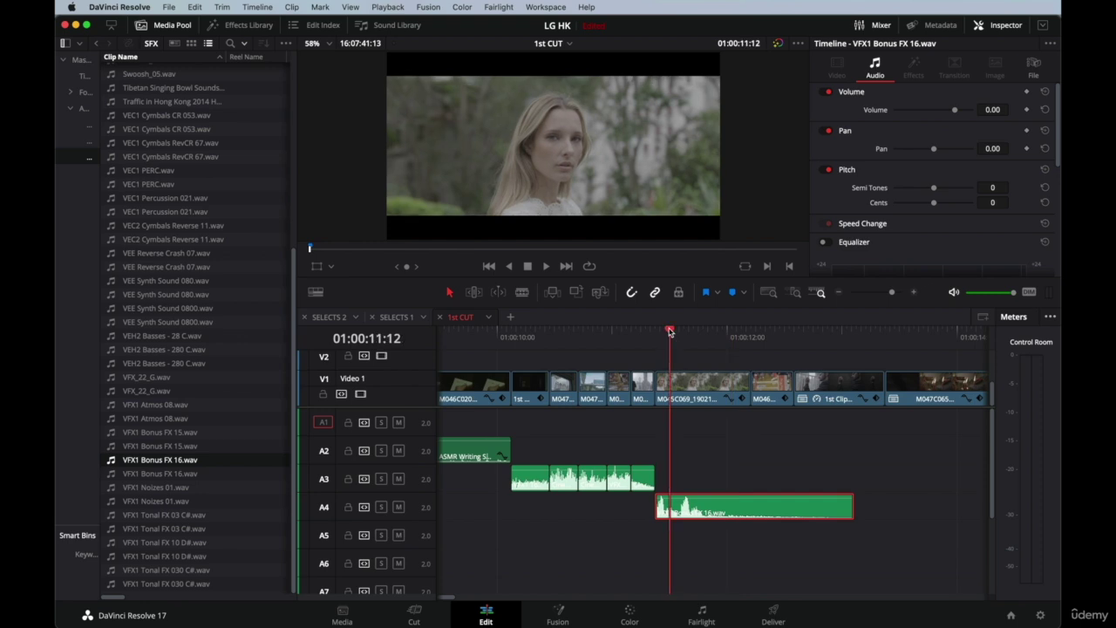
key("super+equal")
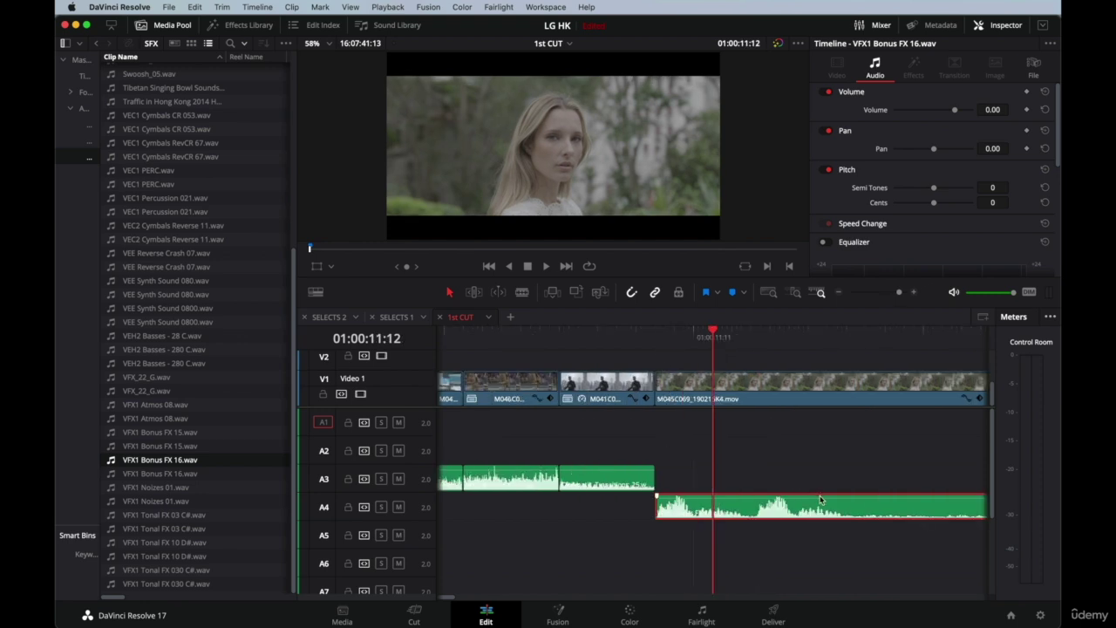
left_click_drag(820, 496, 701, 515)
left_click_drag(627, 506, 591, 507)
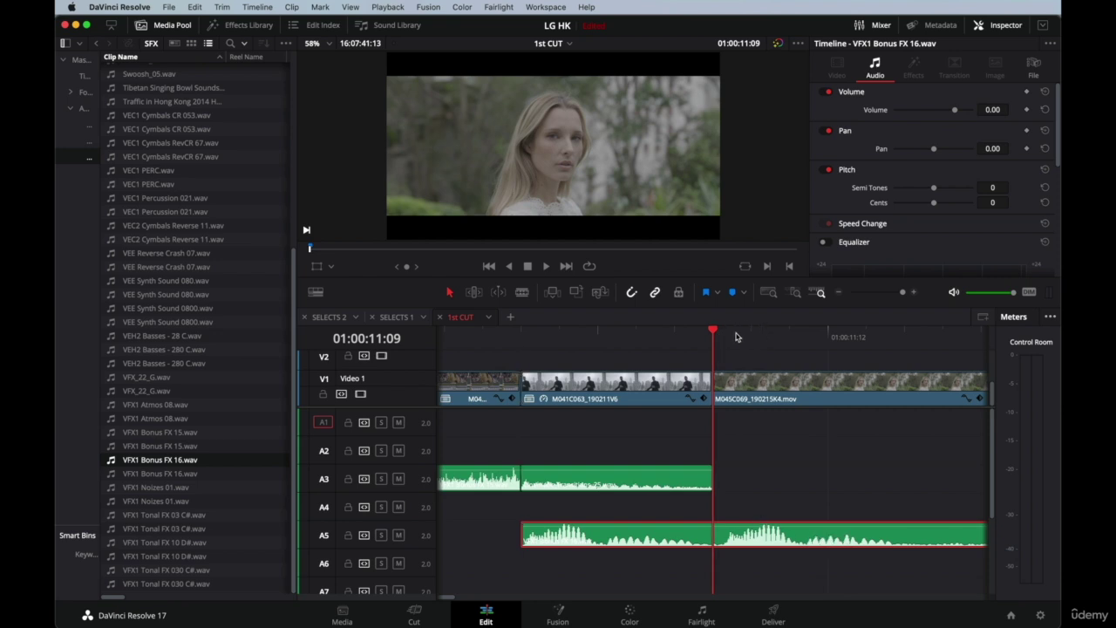
Mark the second hit of the A5 effect at 01:00:11:10 and shift the clip earlier so the marker meets the garden shot's cut.
left_click(732, 460)
left_click(707, 541)
key("Right")
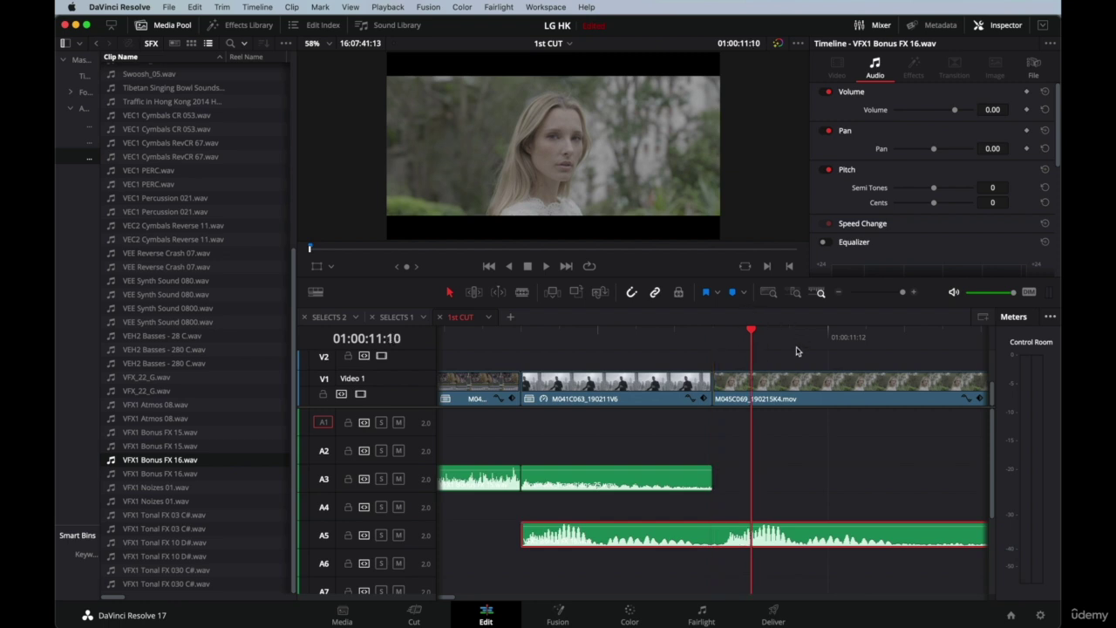
key("m")
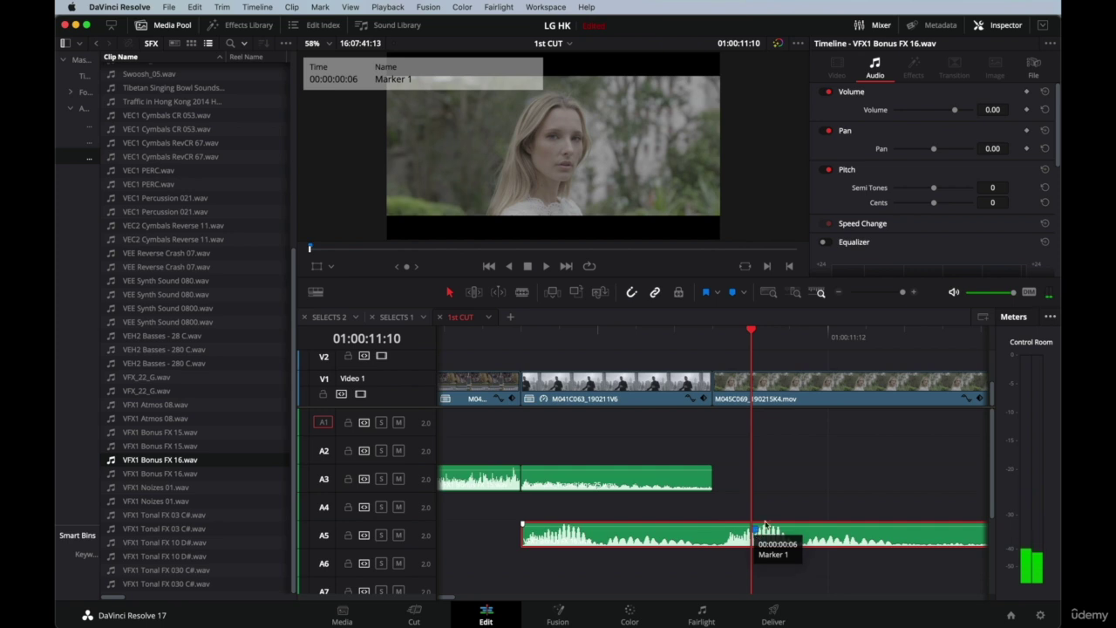
left_click(712, 334)
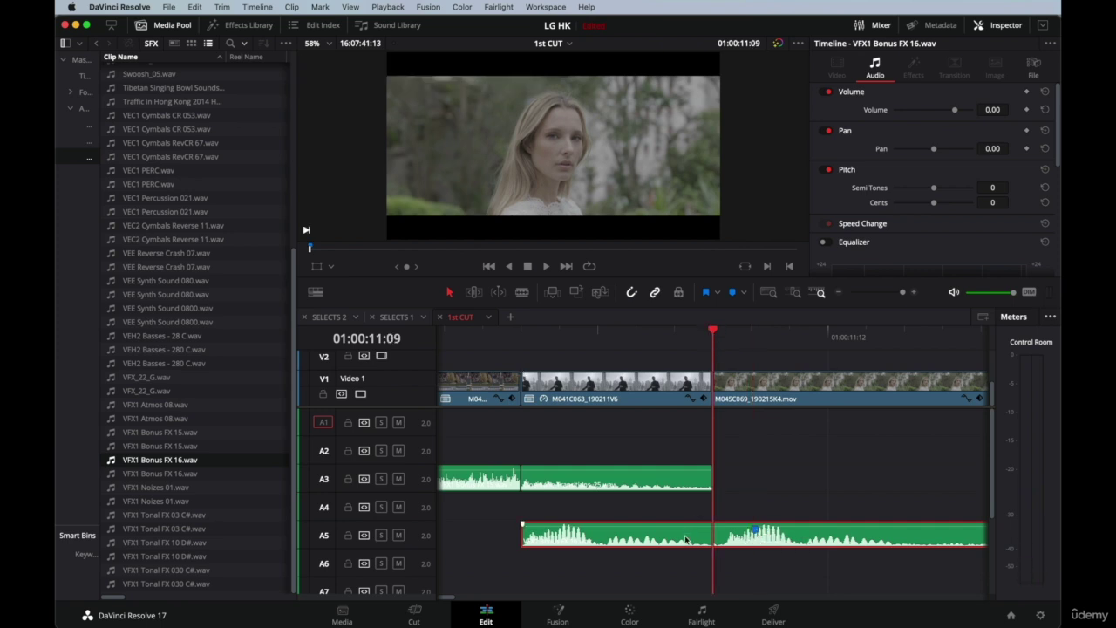
left_click_drag(685, 539, 640, 539)
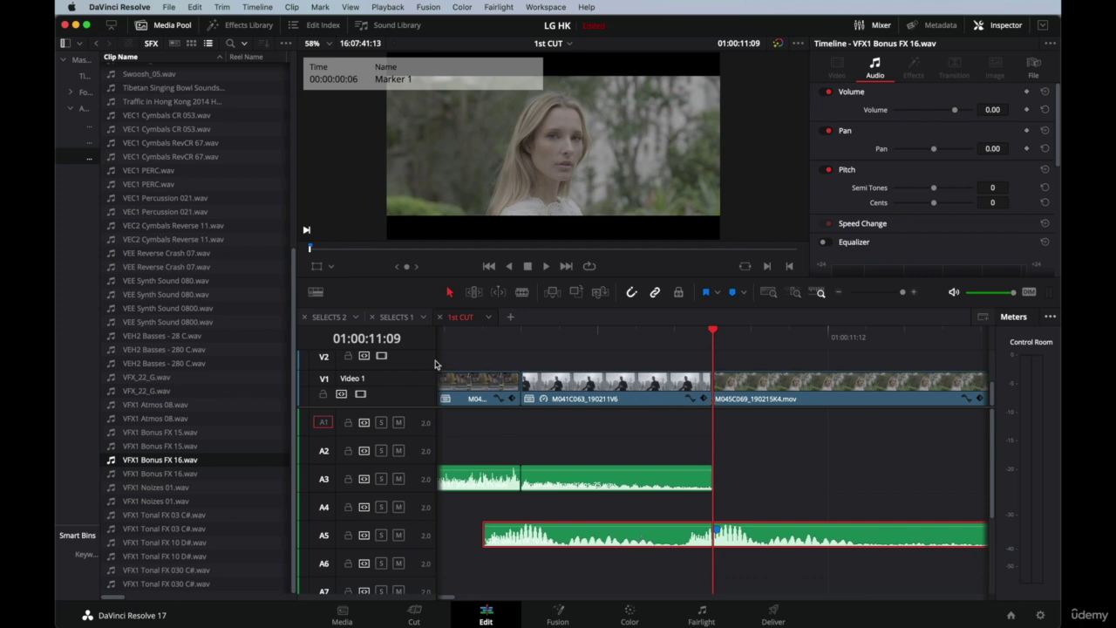
Play the cut into the garden woman shot with the A5 effect.
left_click(479, 343)
key("space")
scroll(524, 349, "left", 10)
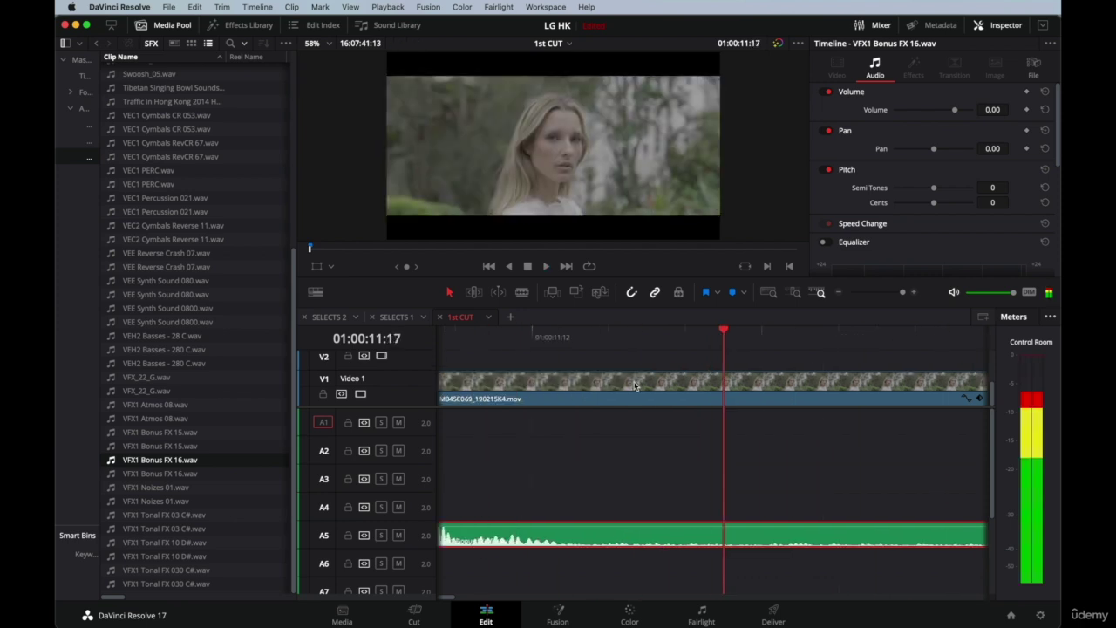
left_click(601, 366)
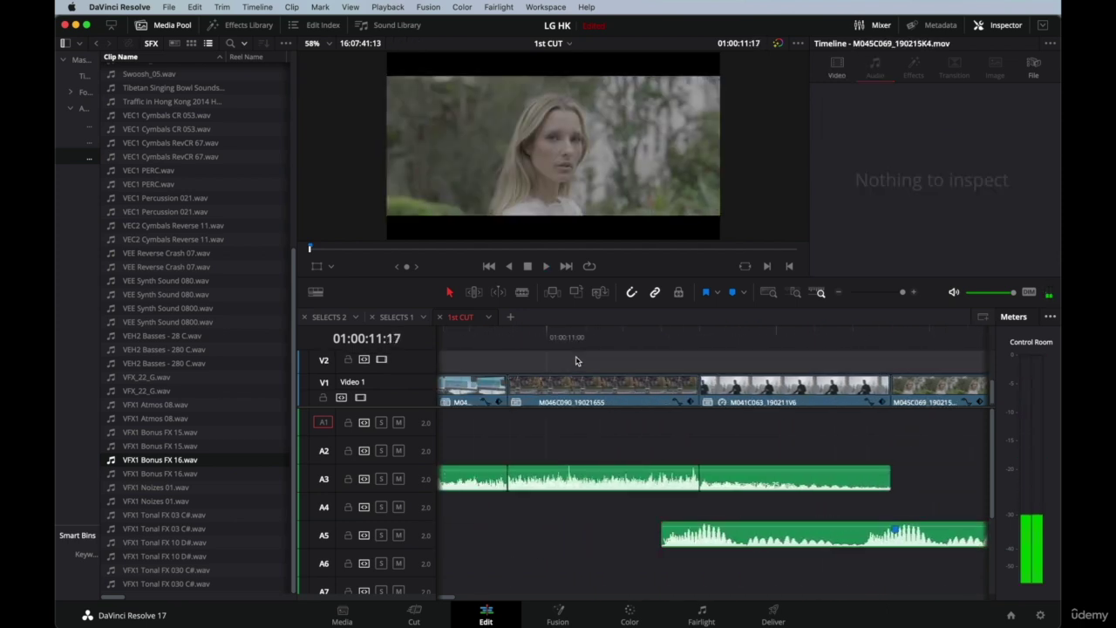
key("Up")
key("space")
key("space")
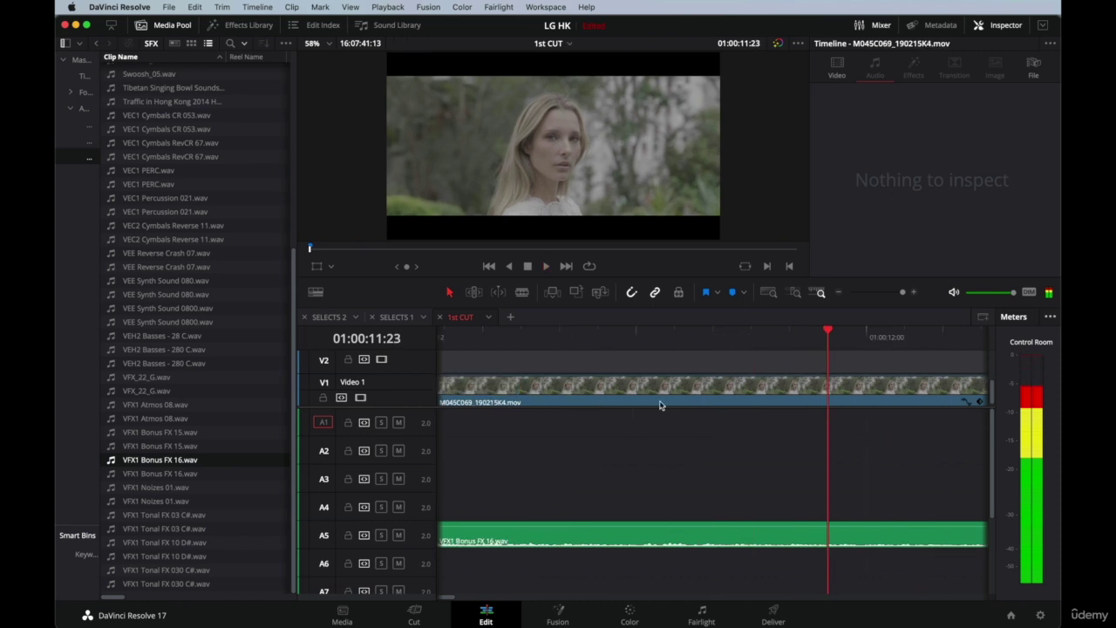
With snapping off, move the A5 effect earlier so its second hit falls around 01:00:11:04, and check the start of the preceding shot at 01:00:10:23.
key("super+minus")
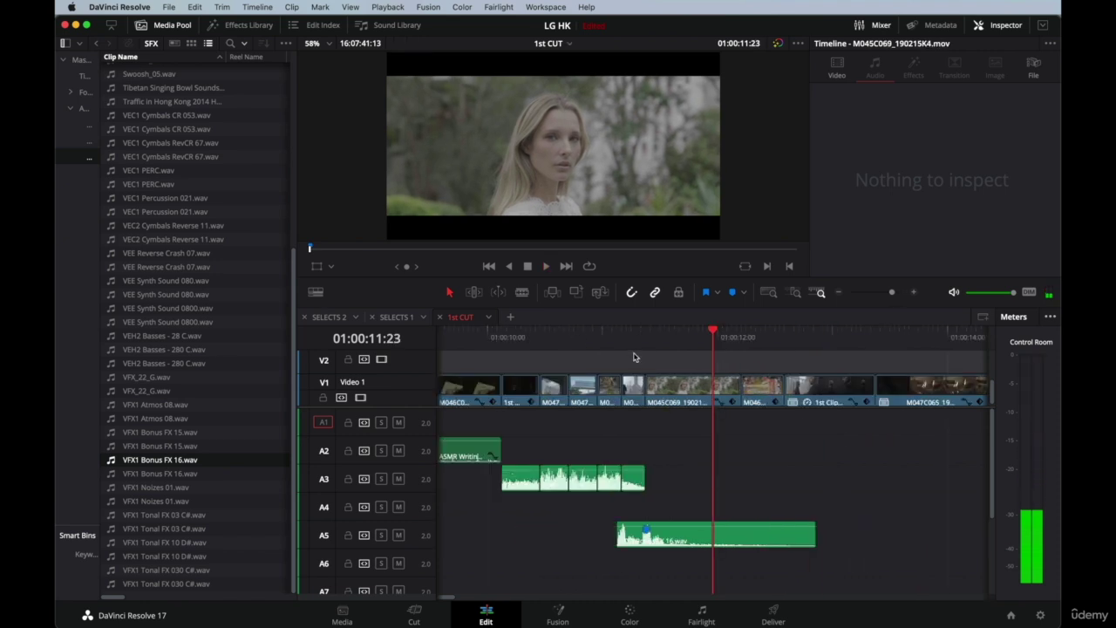
left_click(628, 337)
key("super+equal")
key("super+equal")
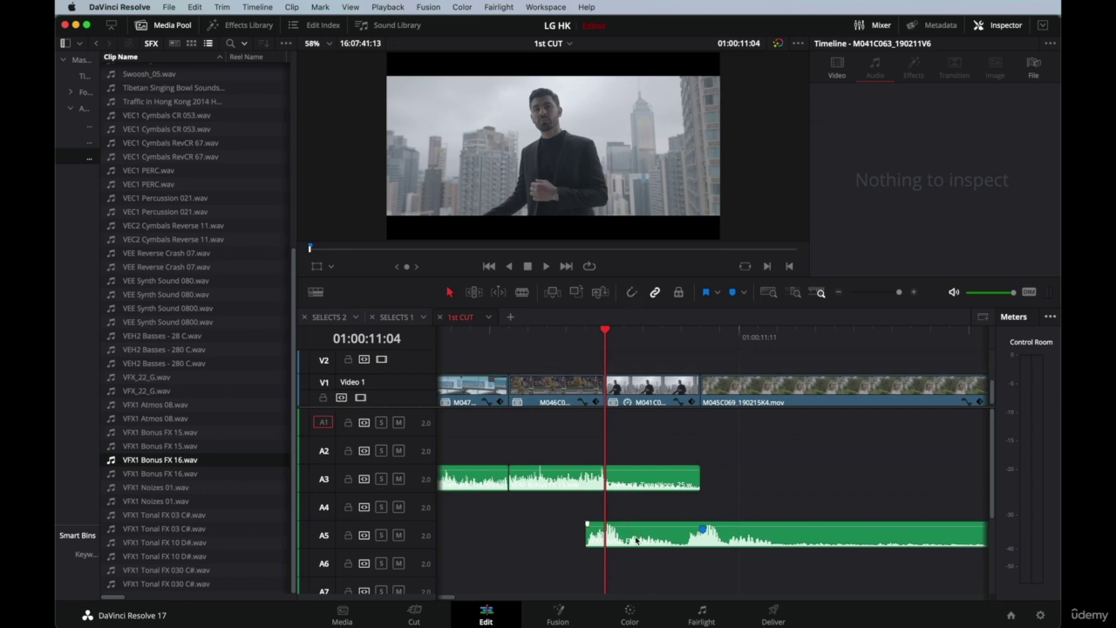
left_click_drag(625, 539, 549, 542)
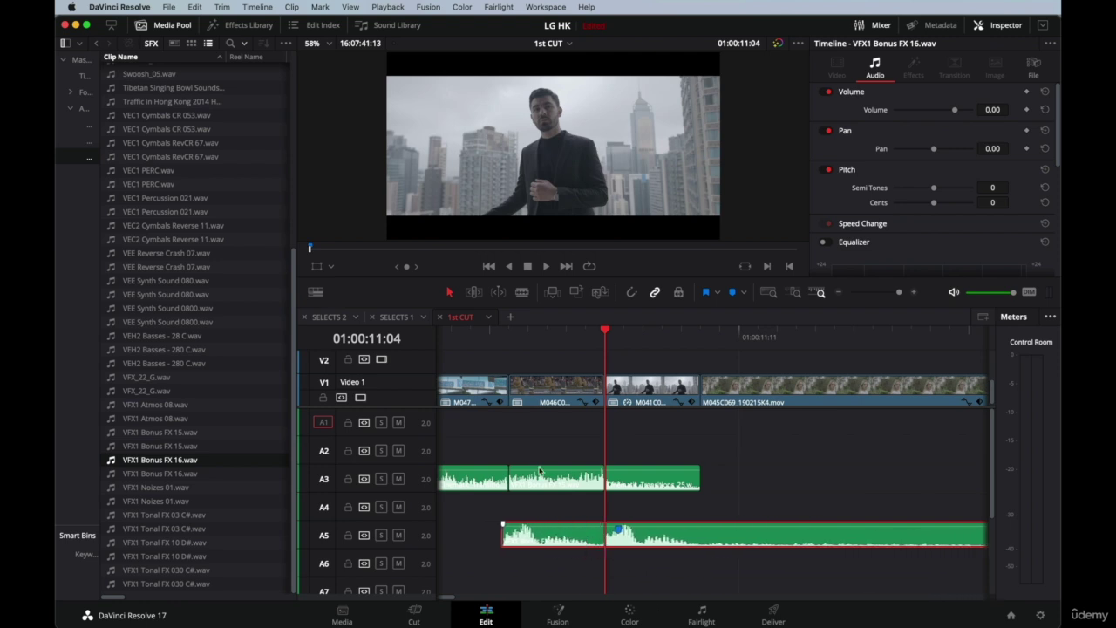
left_click(509, 331)
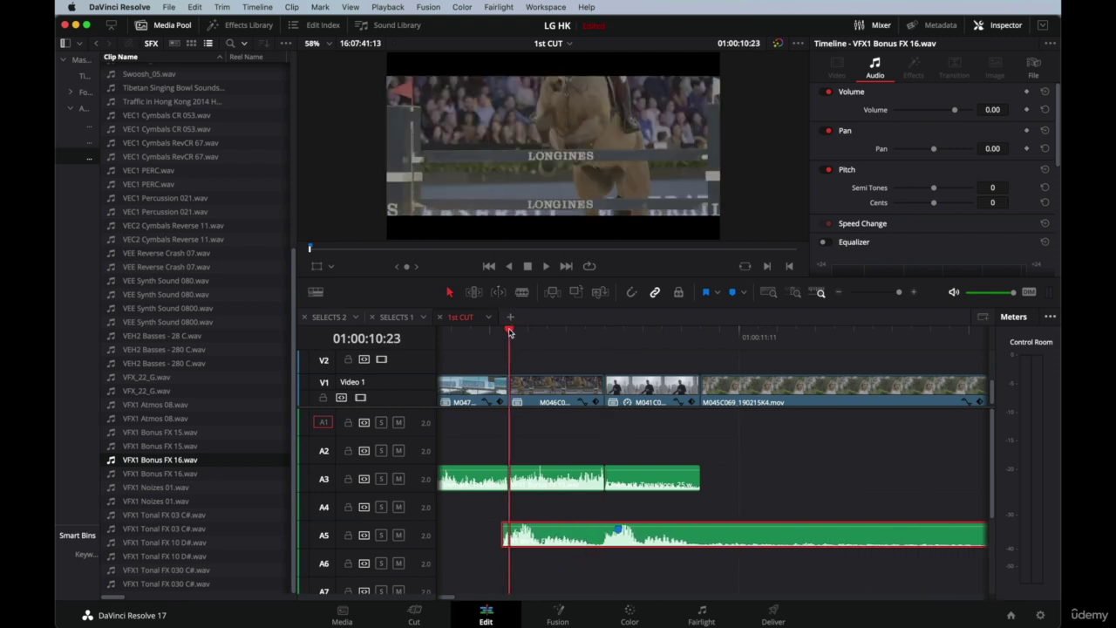
mouse_move(510, 332)
left_mouse_down()
mouse_move(526, 332)
mouse_move(510, 332)
left_mouse_up()
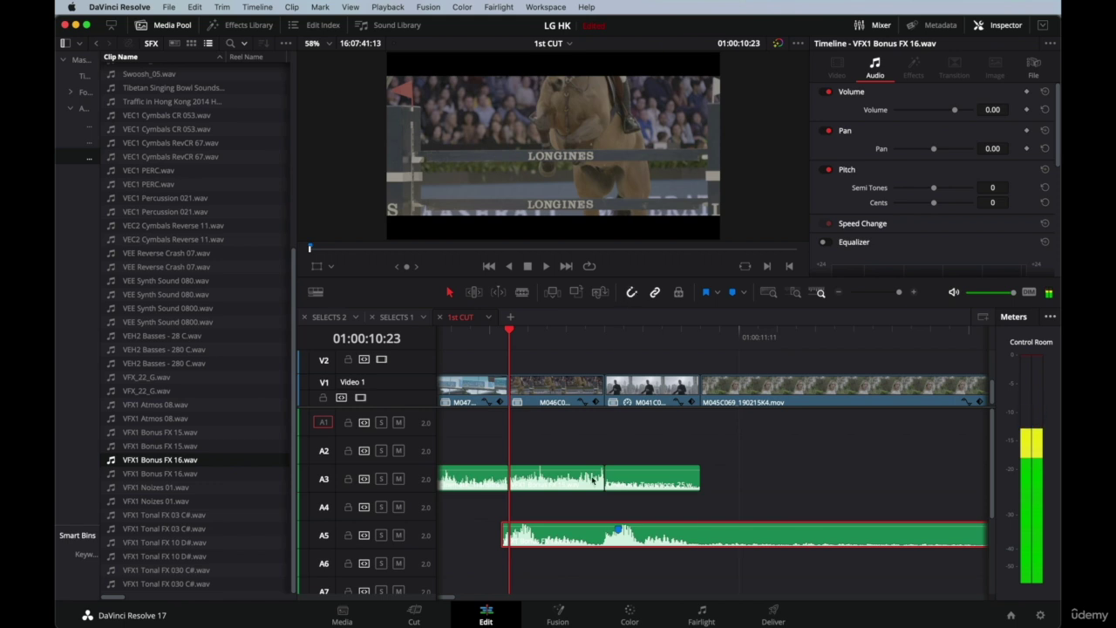
With snapping off, move the A5 effect back towards the garden woman shot and put the playhead on the cut at 01:00:11:09.
left_click_drag(540, 538, 656, 528)
right_click(698, 350)
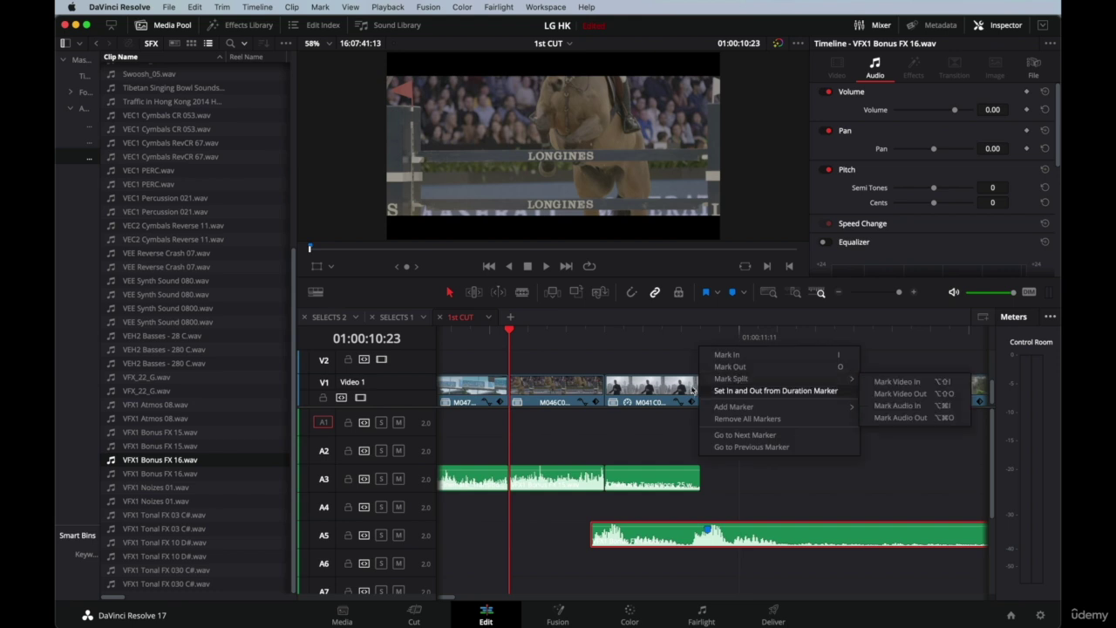
left_click(690, 366)
left_click(701, 333)
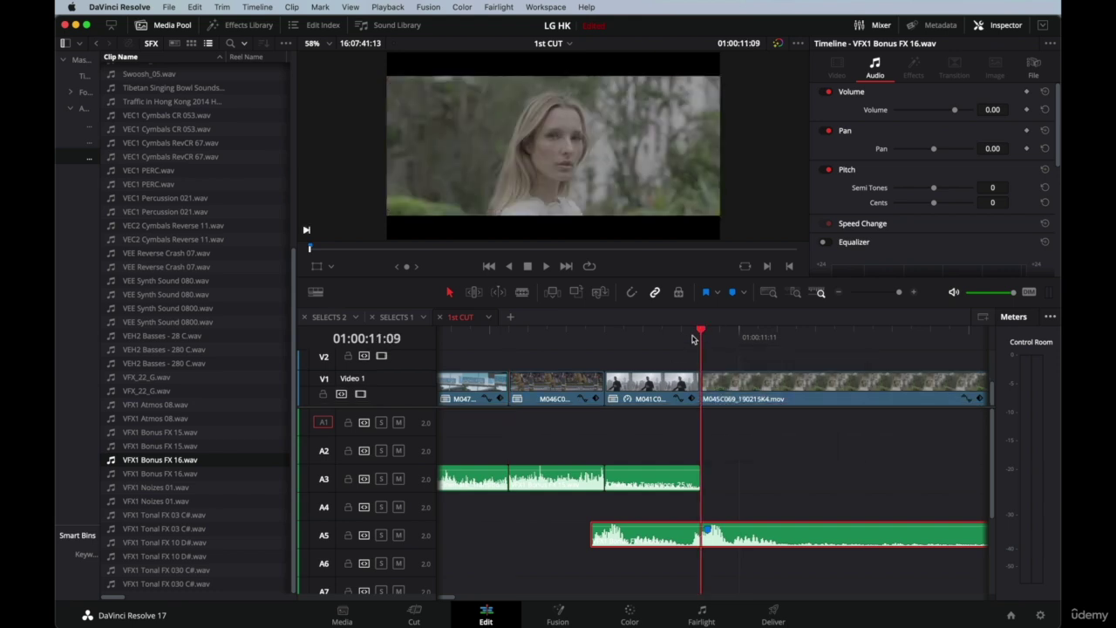
Remove the blue marker from the VFX1 Bonus FX 16 clip on A5.
scroll(692, 339, "up", 2)
left_click(729, 541)
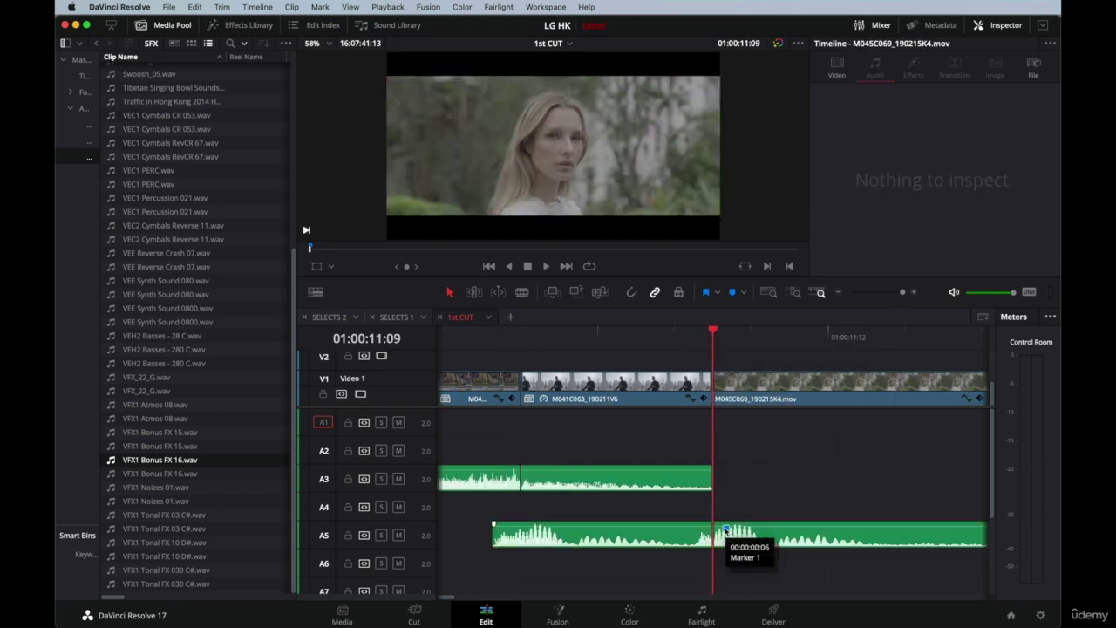
right_click(729, 540)
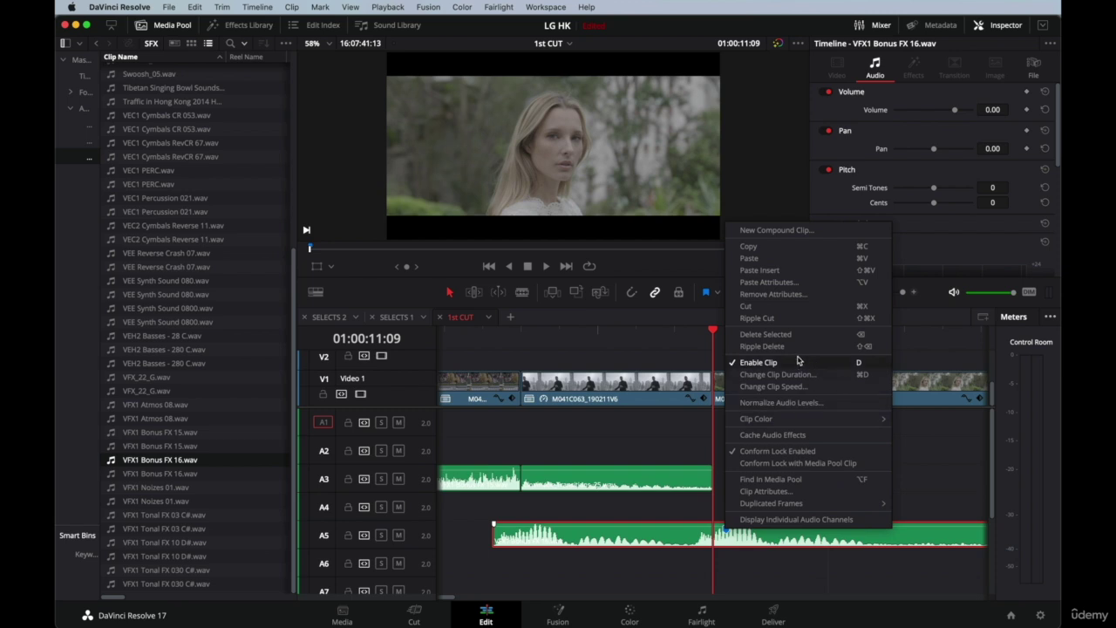
left_click(679, 504)
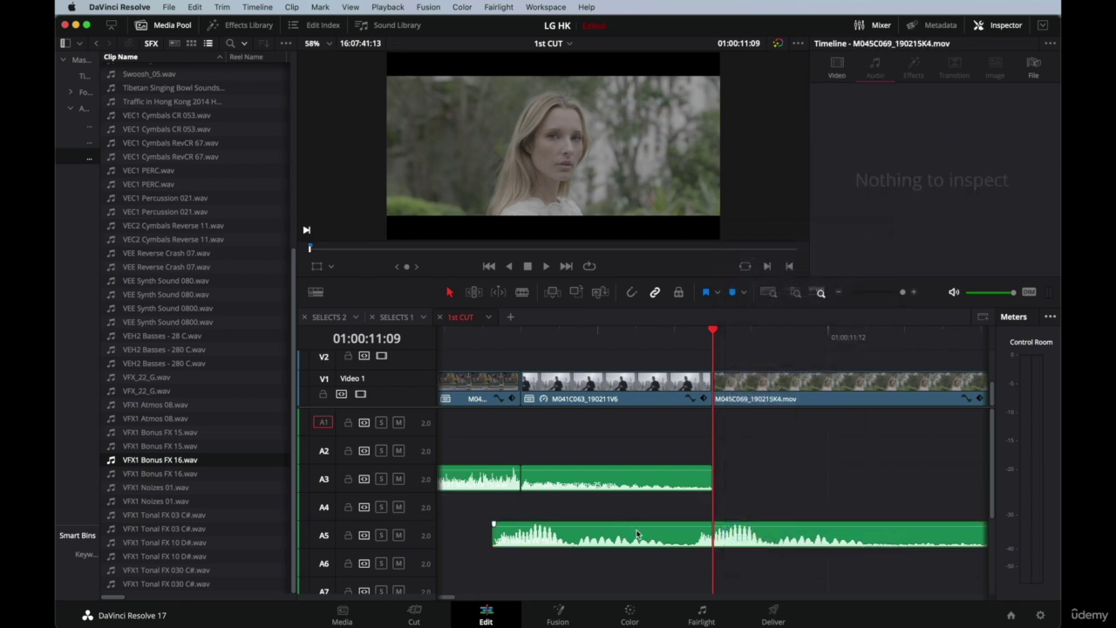
Shift the A5 effect slightly so its second hit starts at the cut at 01:00:11:09, and play the sequence through the quick cuts.
left_click_drag(638, 534, 650, 535)
left_click_drag(680, 336, 715, 347)
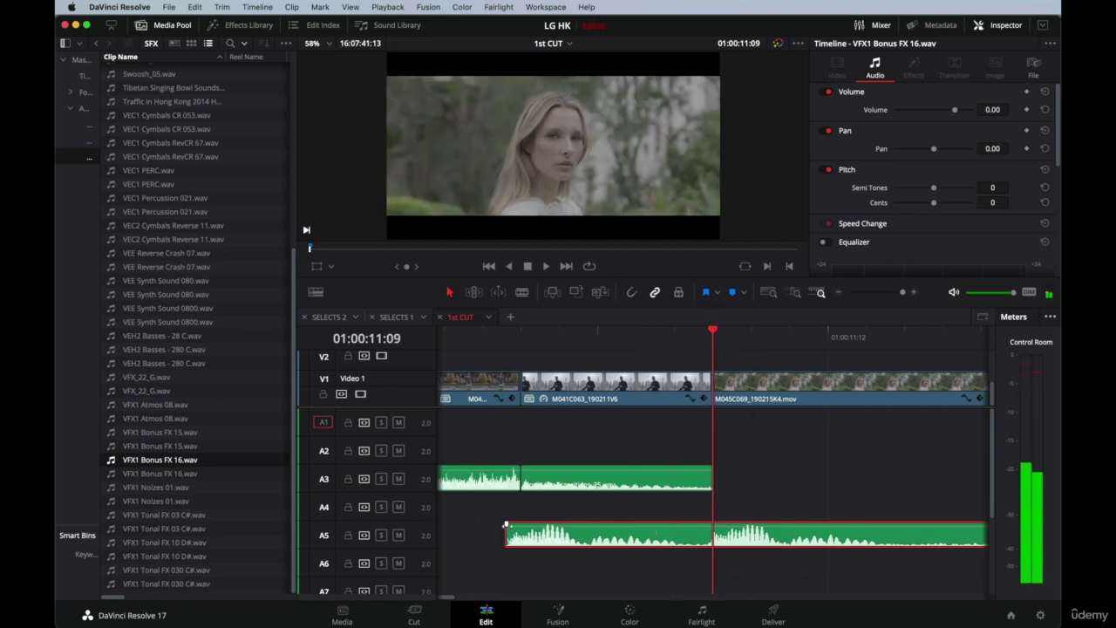
scroll(623, 488, "down", 3)
scroll(622, 488, "down", 3)
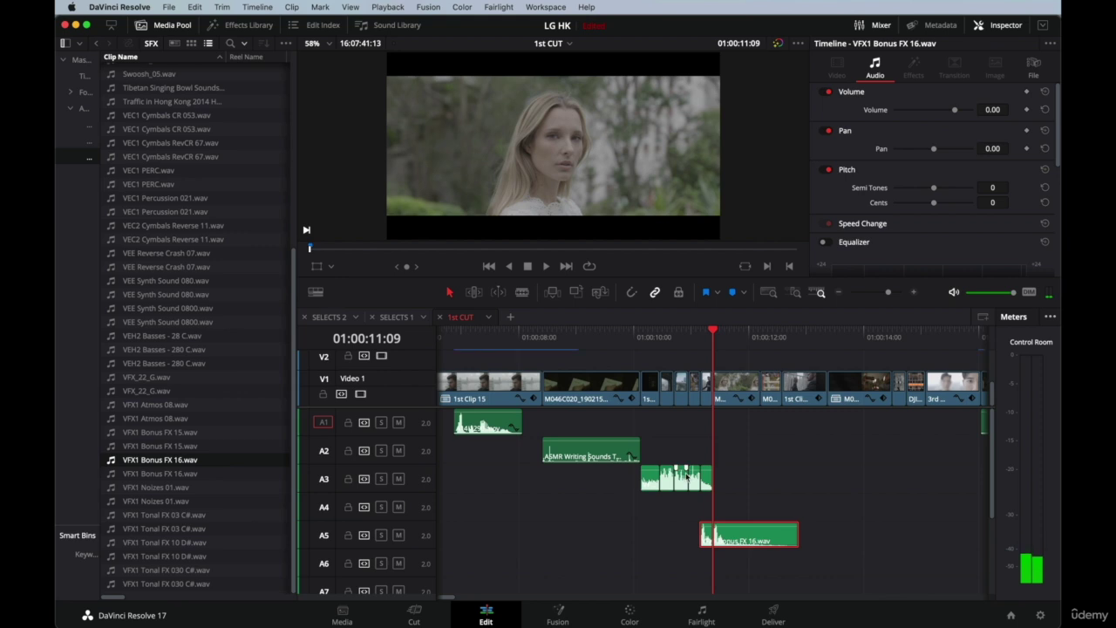
left_click(530, 334)
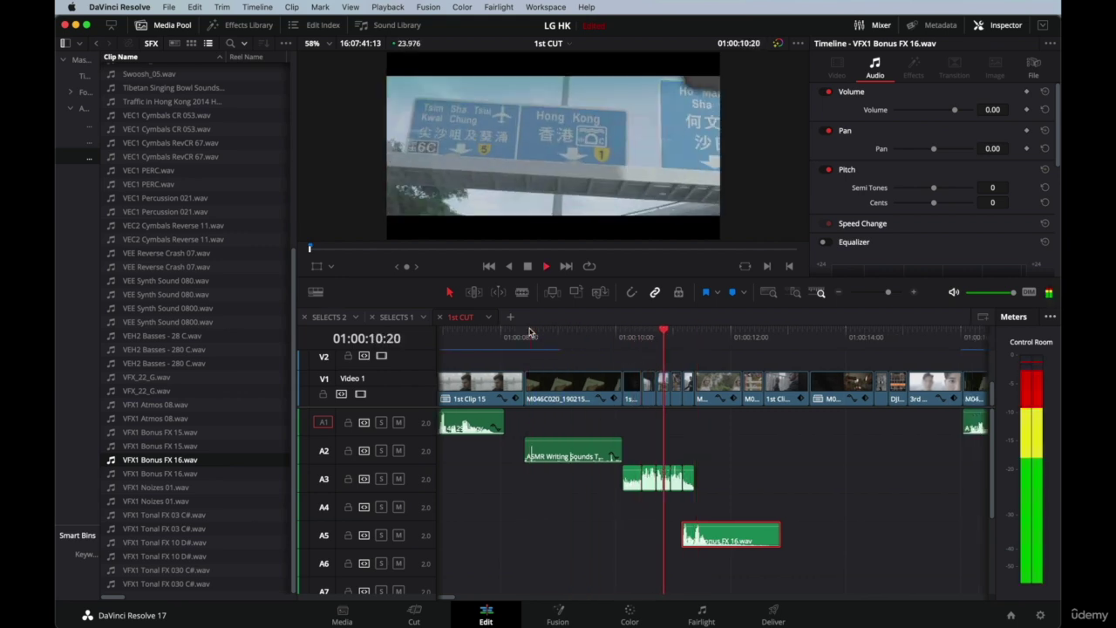
key("space")
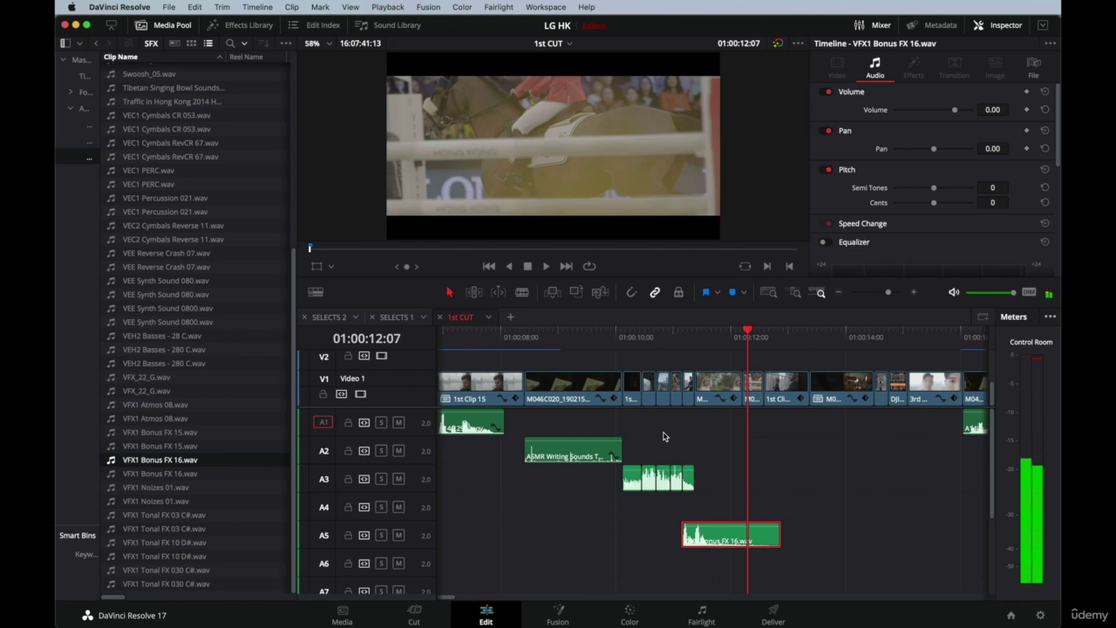
Move the VFX1 Bonus FX 16 clip up to A4 with its first hit on the cut at 01:00:11:09, and play the result.
left_click(677, 348)
key("super+equal")
key("super+equal")
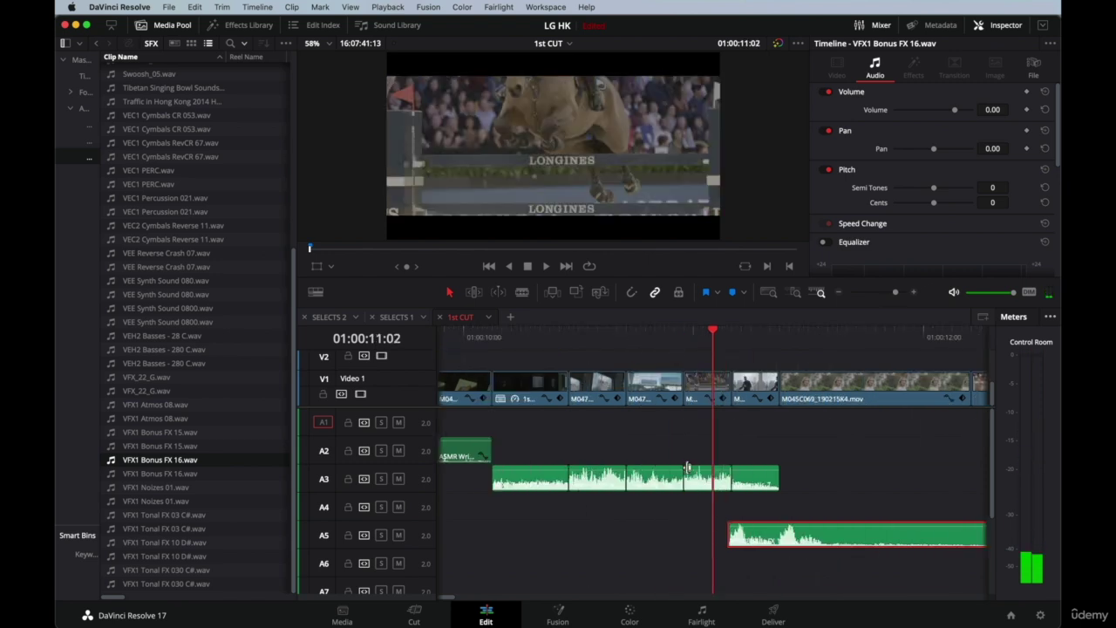
scroll(689, 480, "right", 3)
left_click_drag(680, 529, 689, 493)
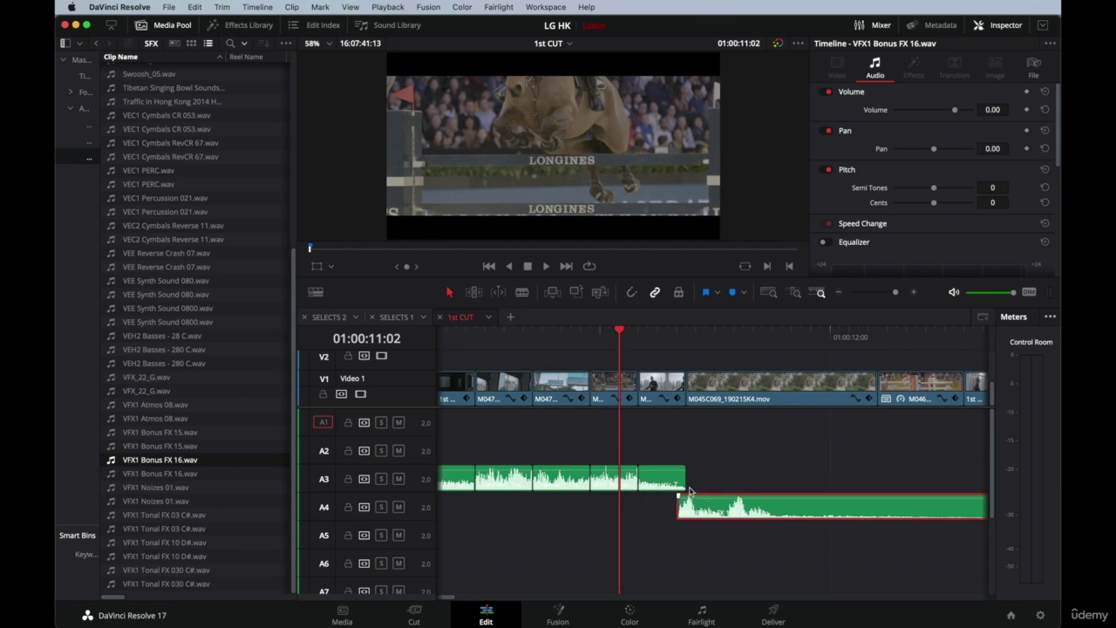
left_click(459, 351)
key("space")
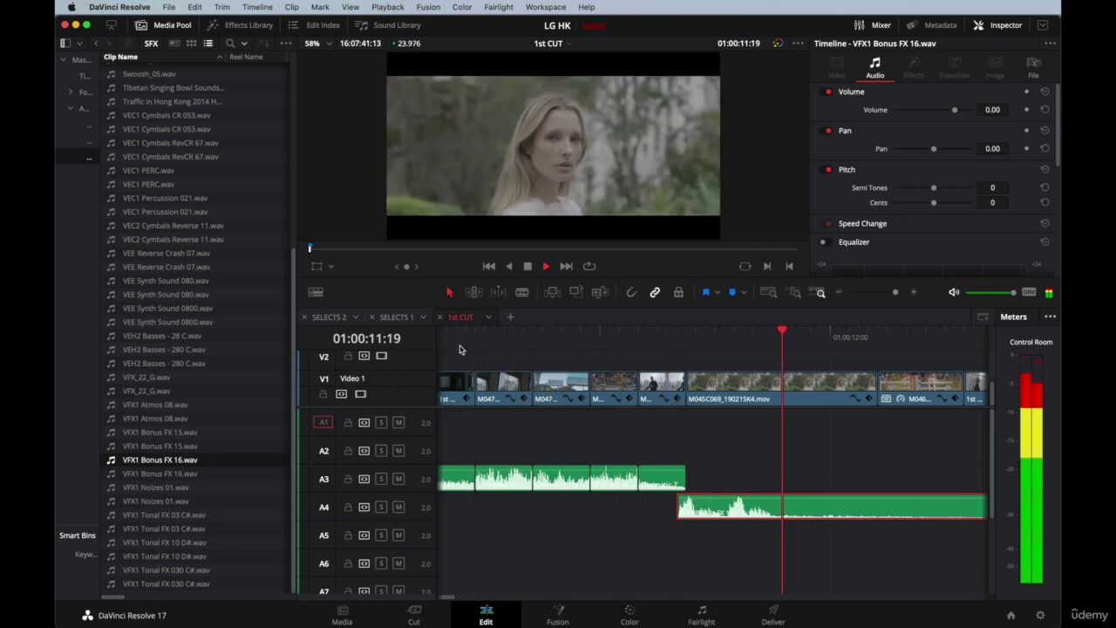
Shift the A4 effect earlier so its second hit falls on the cut at 01:00:11:09, and play through the quick cuts.
key("space")
left_click_drag(720, 505, 665, 501)
key("/")
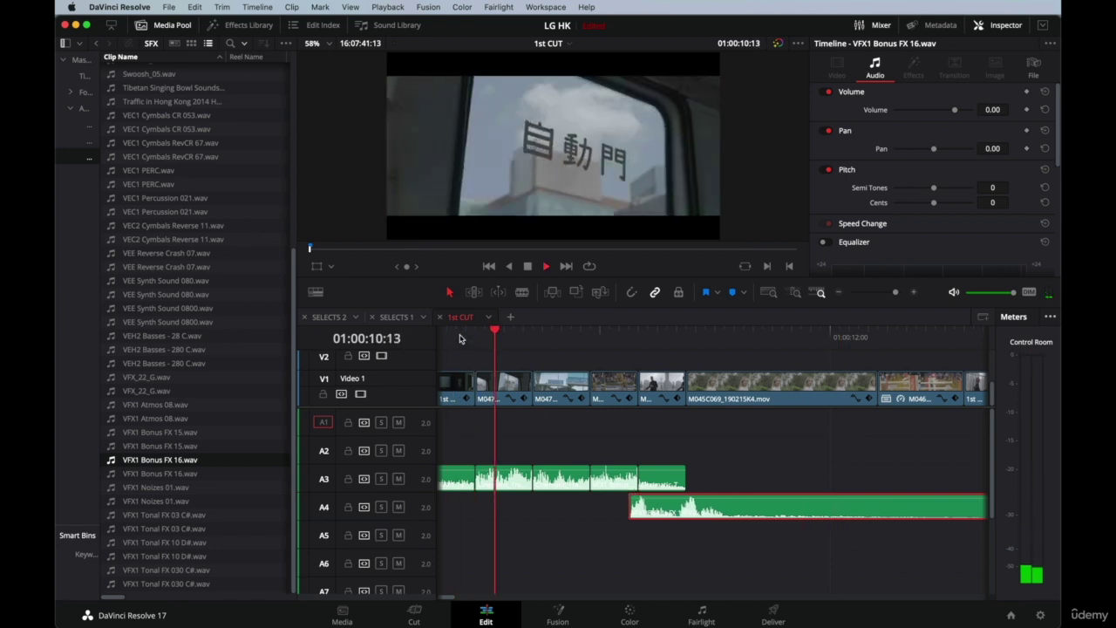
key("space")
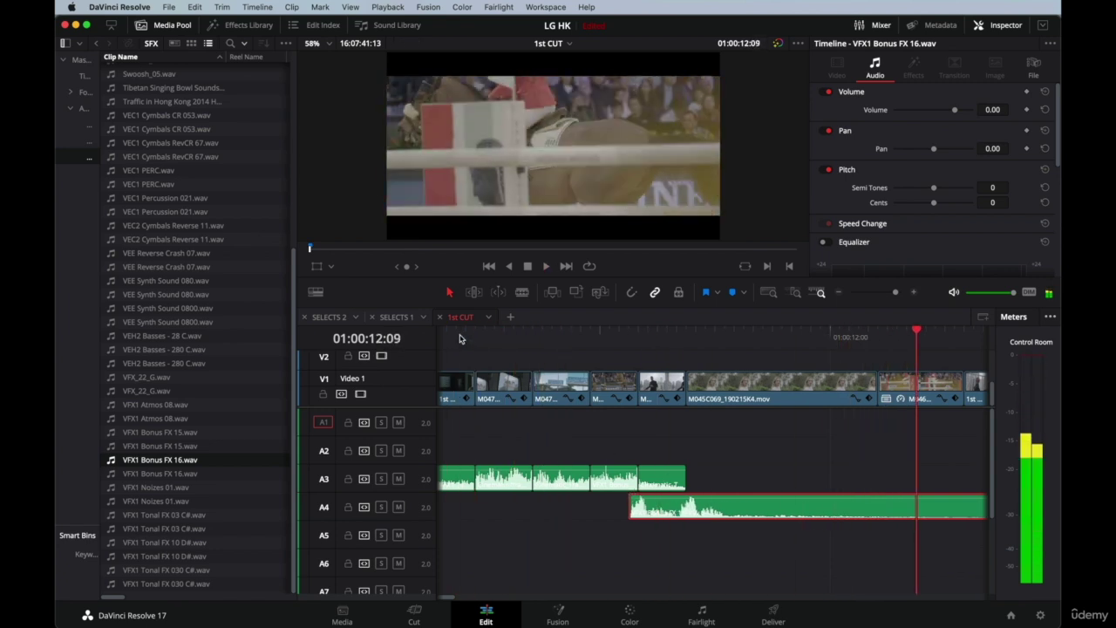
key("super+minus")
key("super+minus")
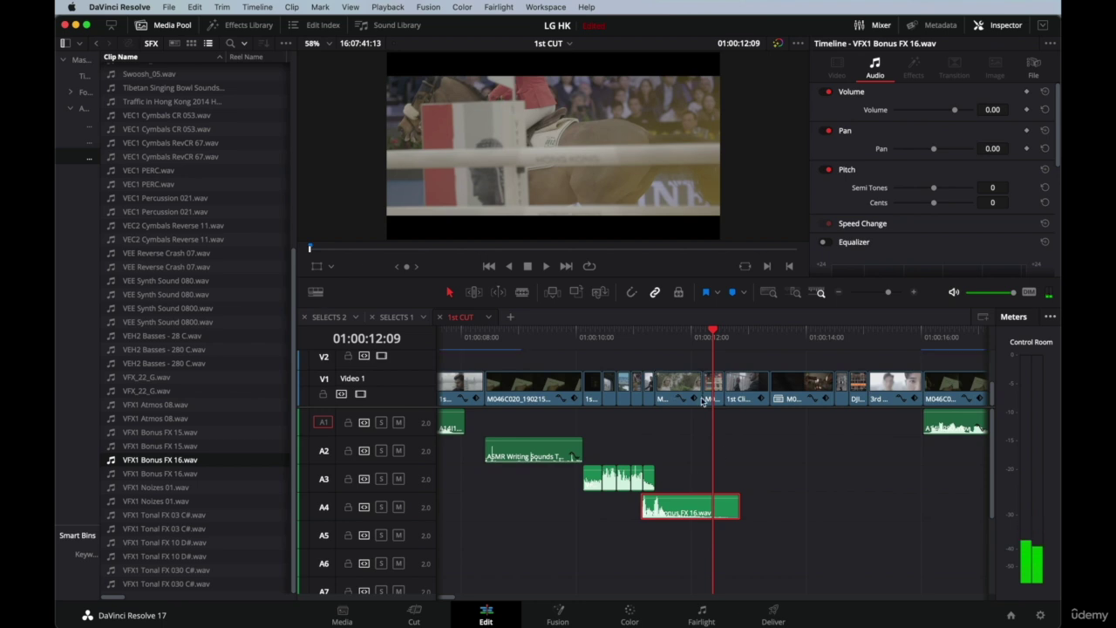
Turn snapping on and place the playhead on the start of the horse-jumping shot at 01:00:12:05.
left_click(664, 338)
mouse_move(664, 330)
left_mouse_down()
mouse_move(693, 330)
mouse_move(682, 330)
left_mouse_up()
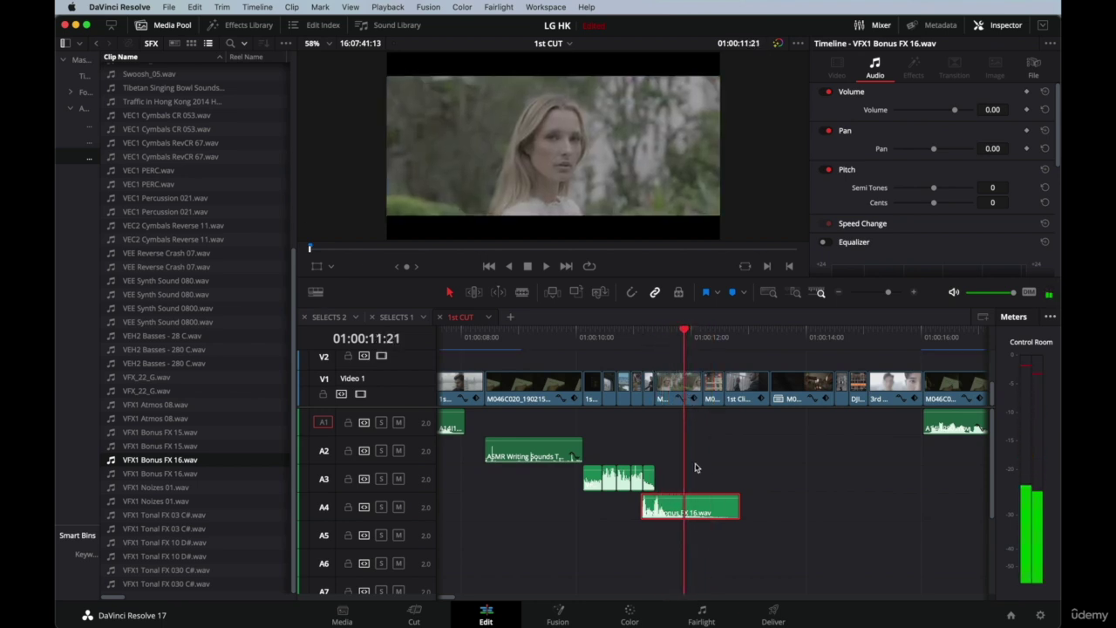
scroll(715, 480, "down", 1)
key("Right")
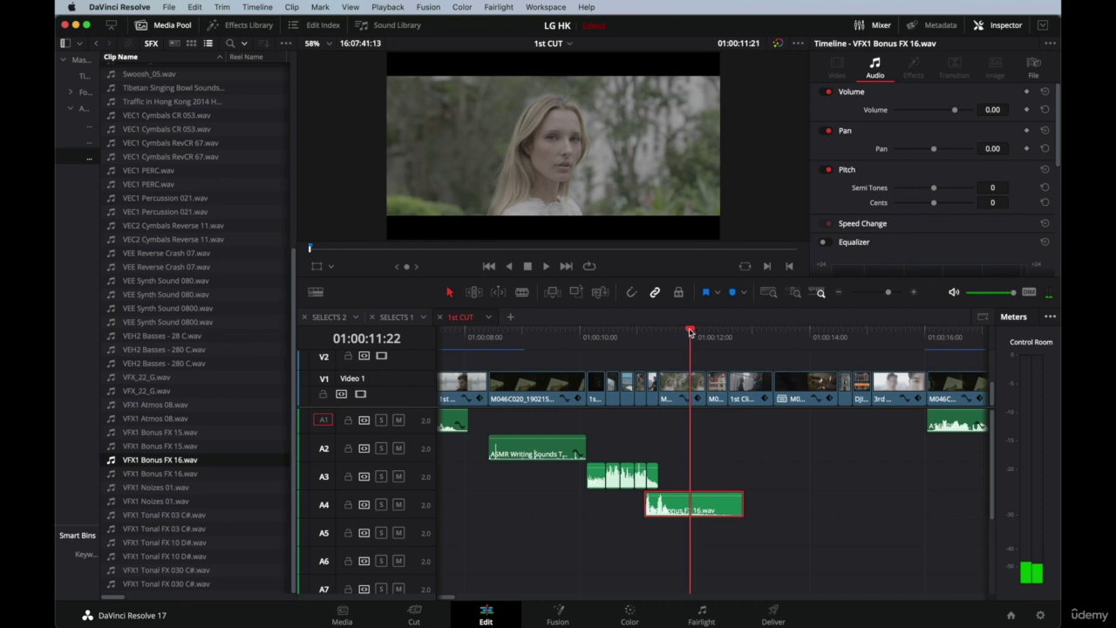
key("Right")
key("Right")
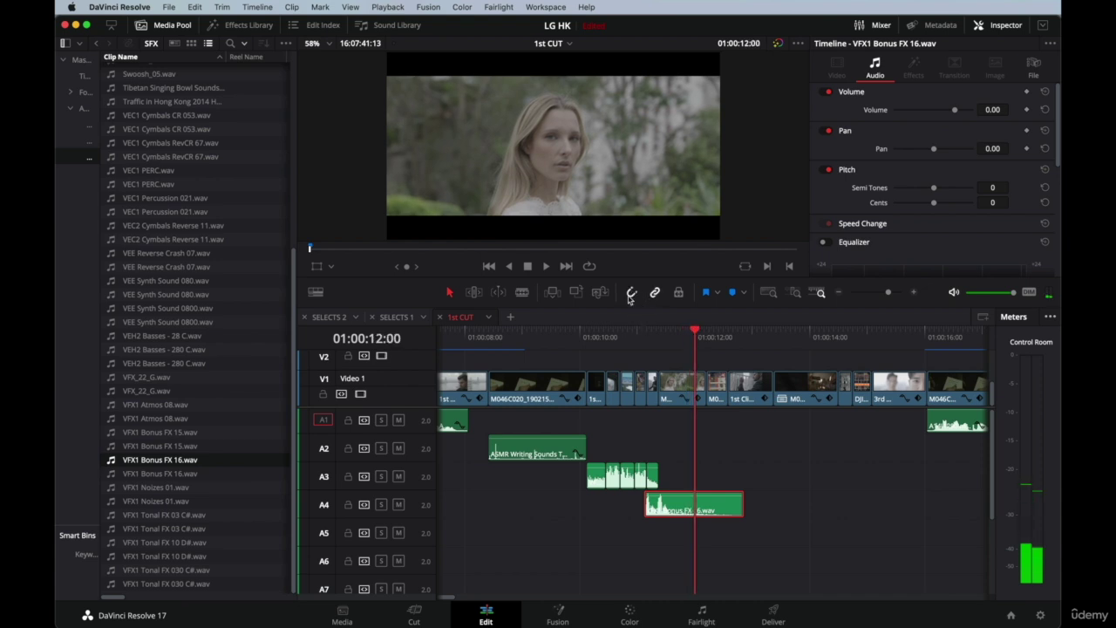
key("Right")
key("Right")
key("Right")
key("Right")
key("Right")
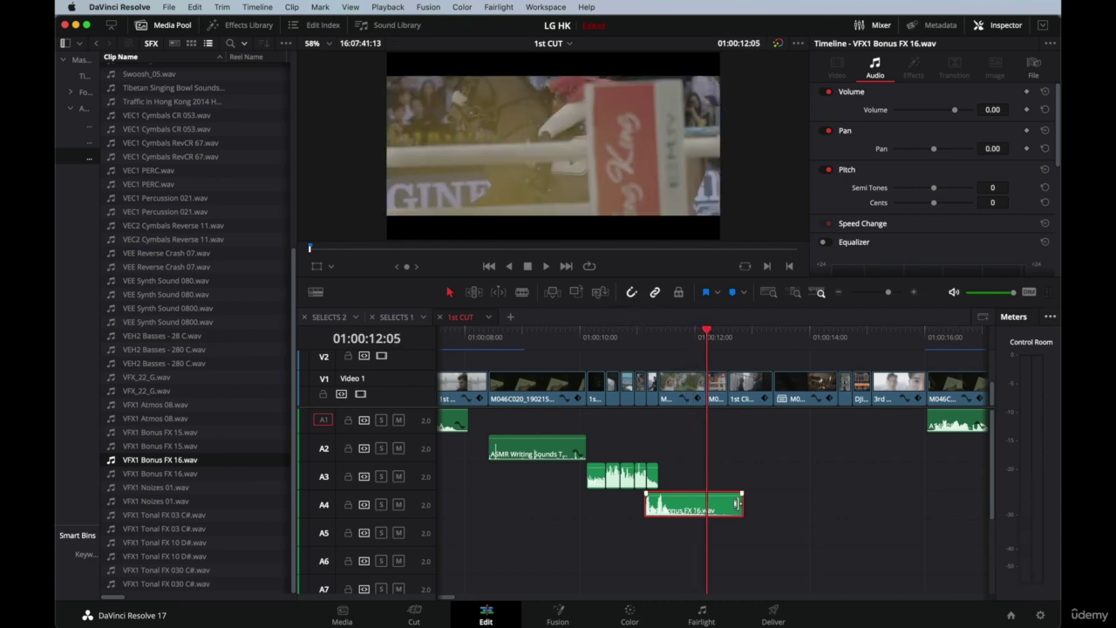
left_click(710, 484)
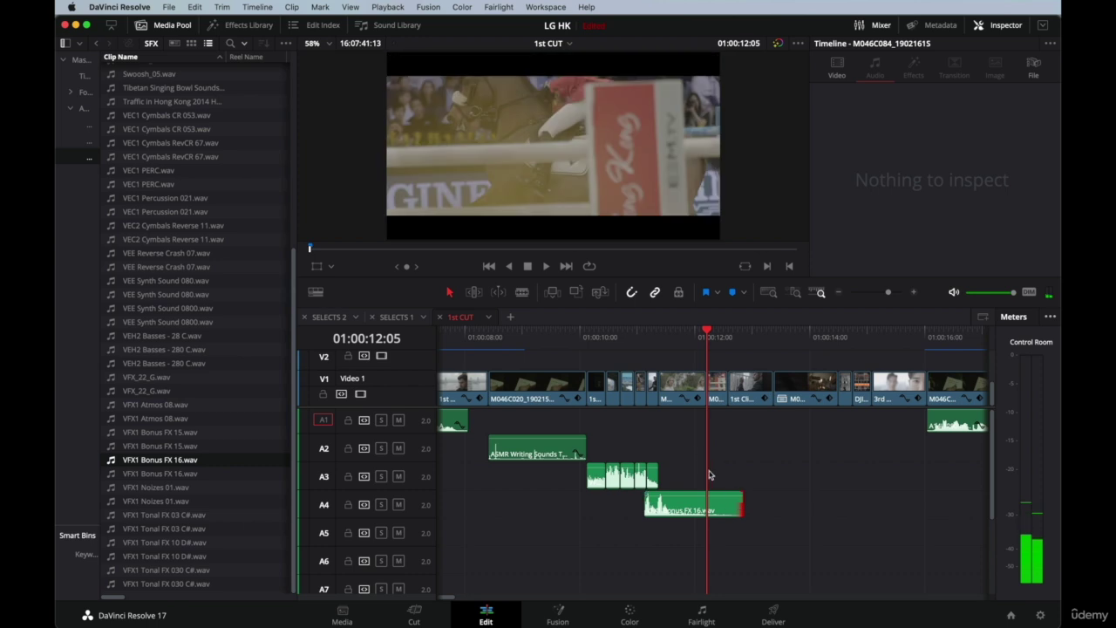
Play the quick cuts into the horse-jumping shot and select that shot on V1.
key("super+equal")
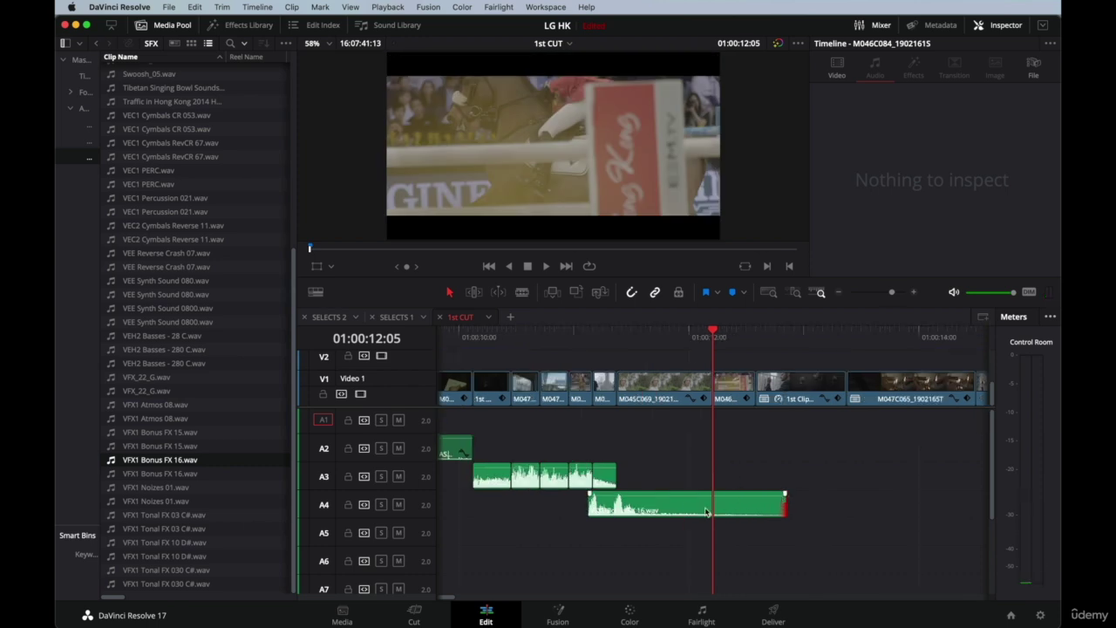
left_click(649, 346)
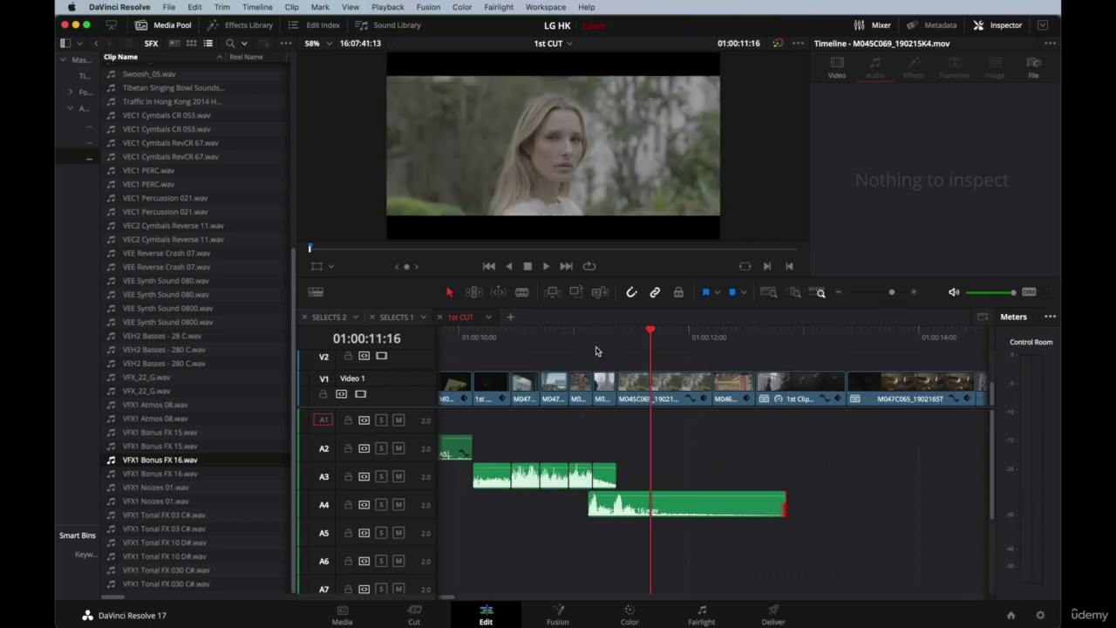
left_click(534, 341)
key("space")
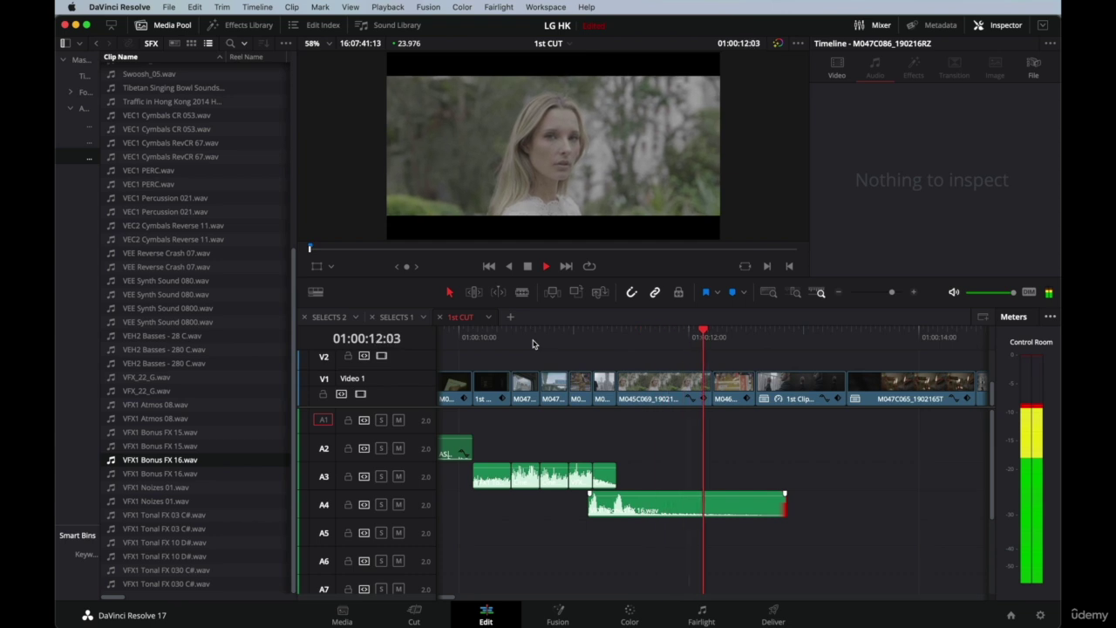
key("space")
left_click(730, 394)
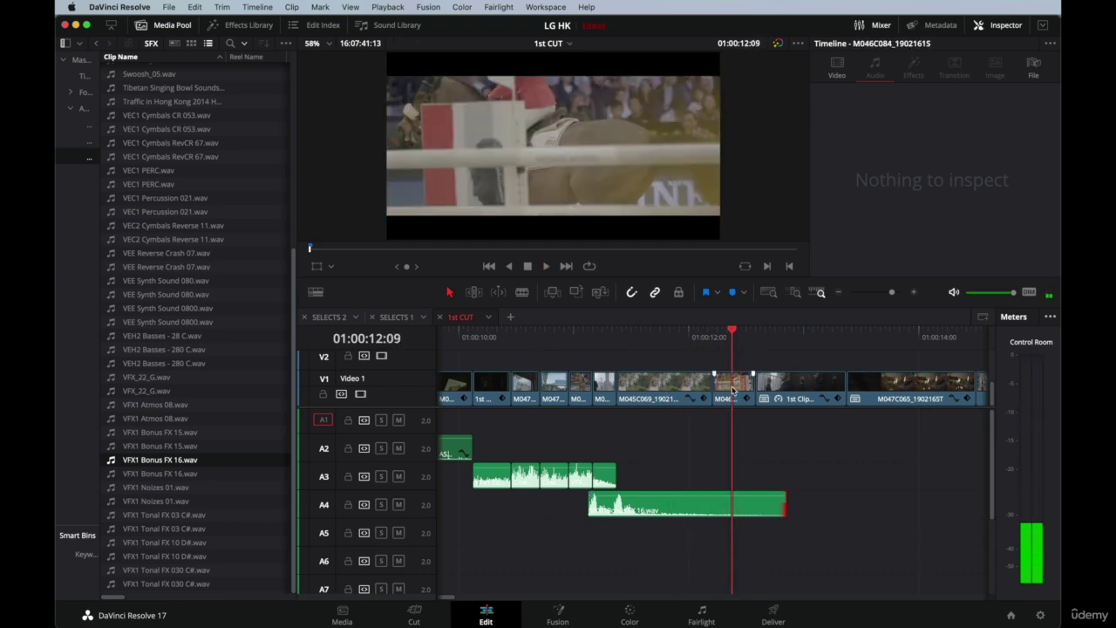
left_click(733, 389)
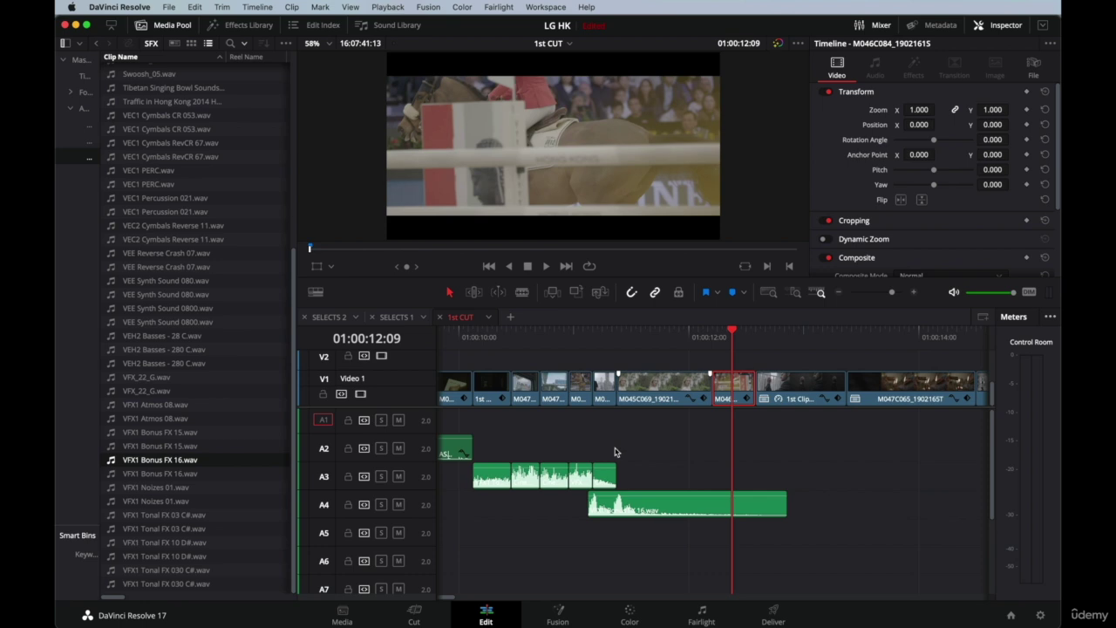
Audition VFX1 Bonus FX 15.wav and copy the A3 piece at 01:00:10:23 to the start of the horse shot at 01:00:12:05.
left_click(147, 447)
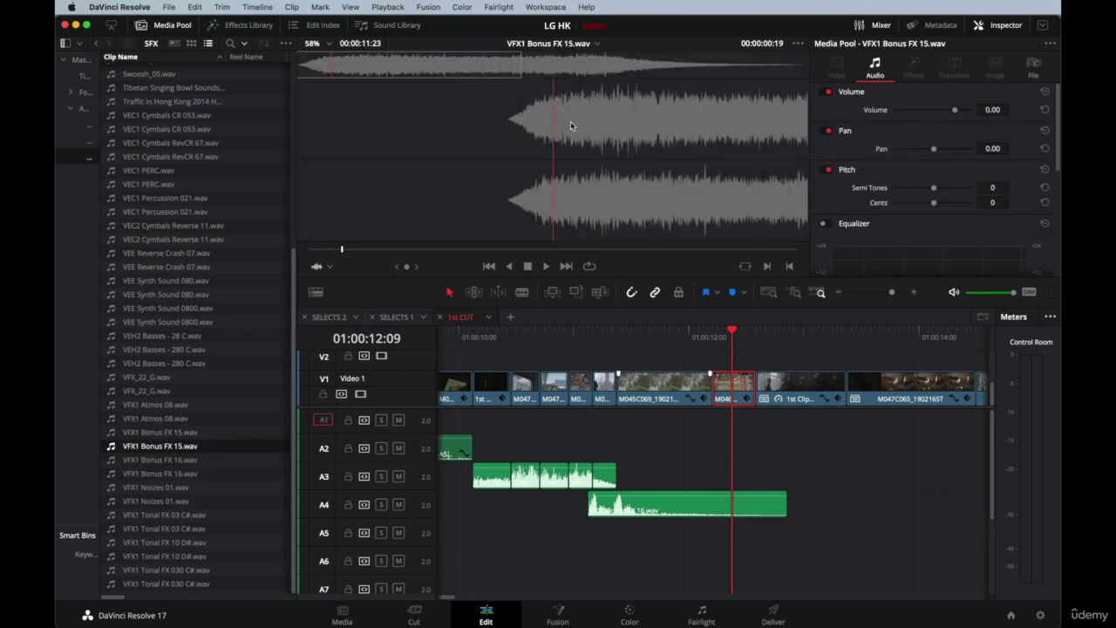
key("space")
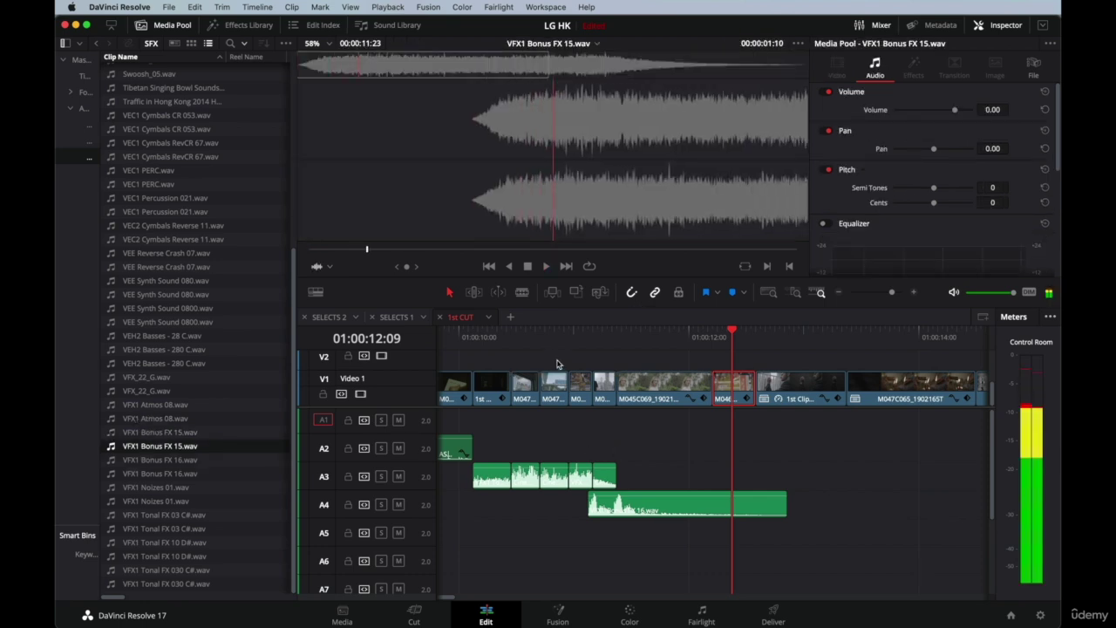
left_click(571, 335)
left_click(585, 485)
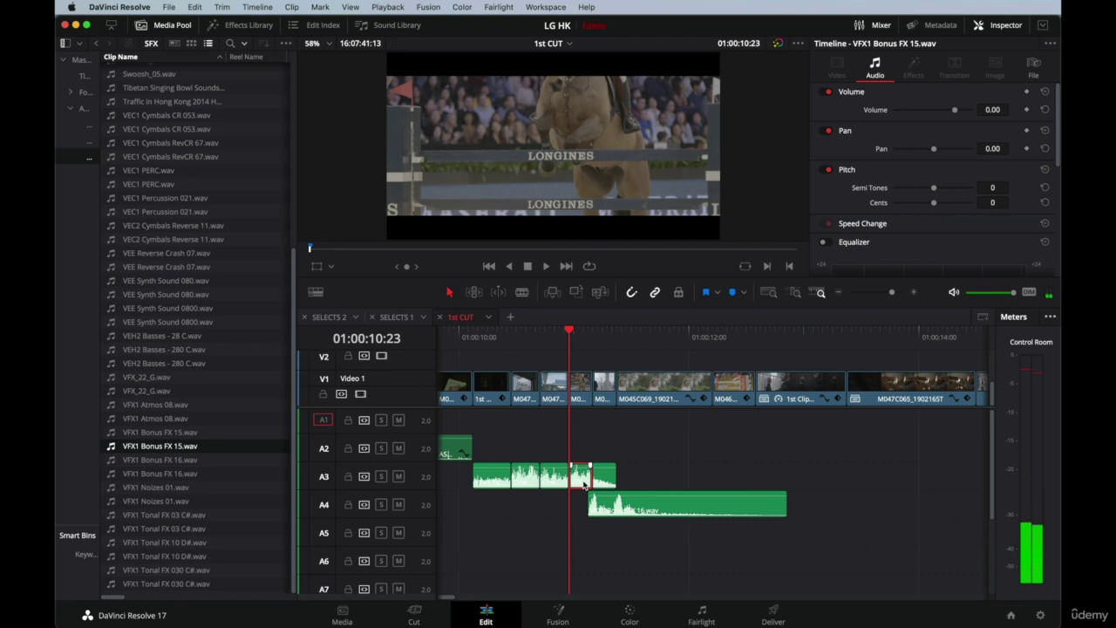
left_click(715, 346)
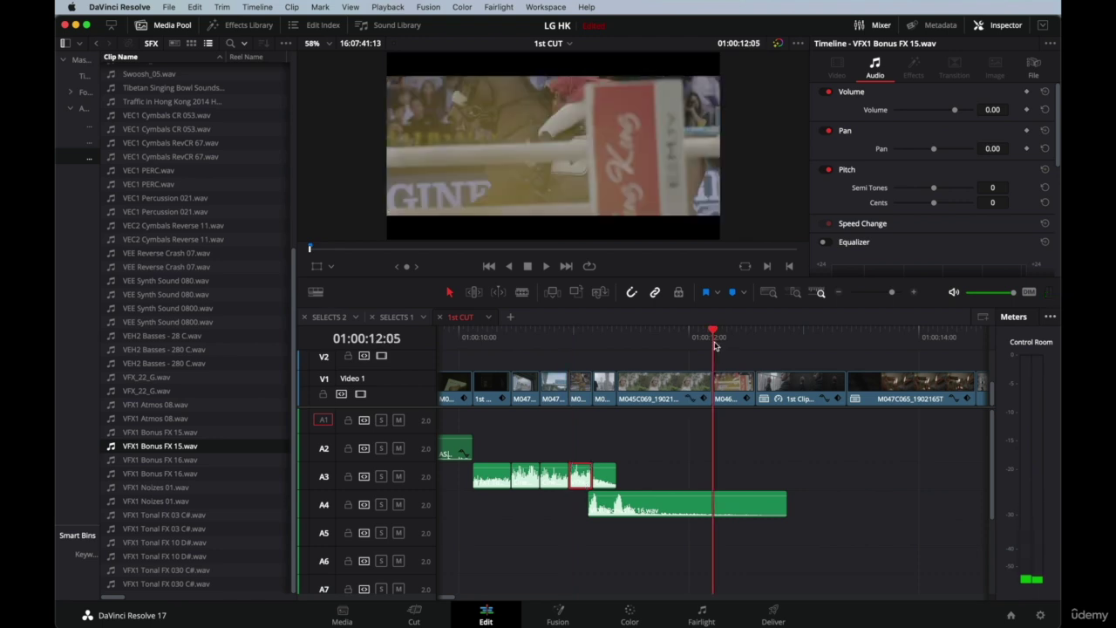
key("super+v")
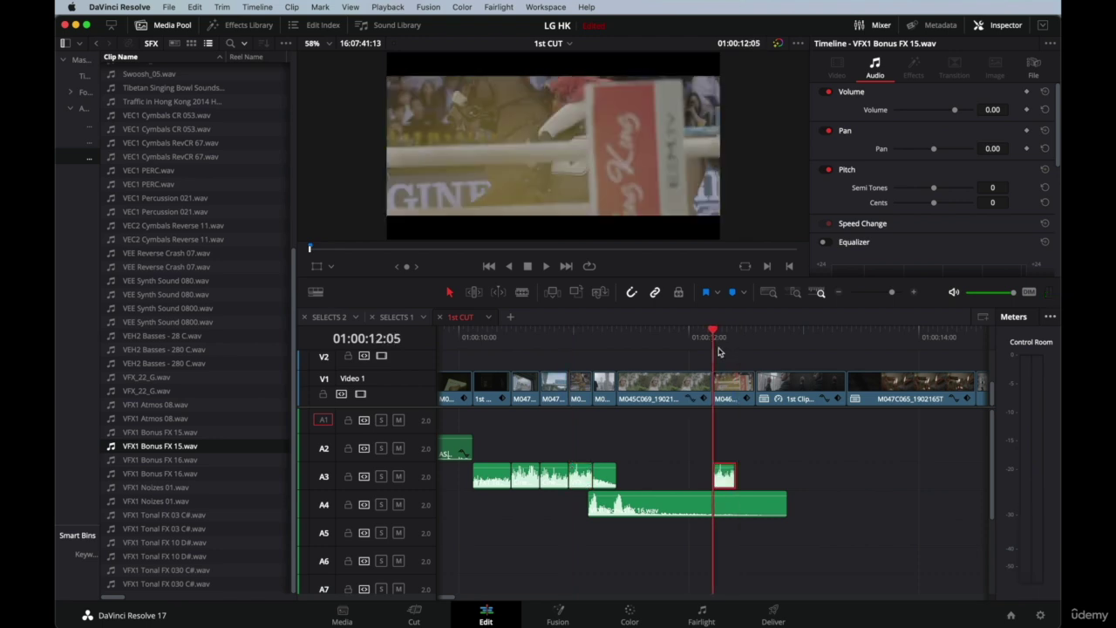
Extend the end of the pasted A3 clip to the end of the horse-jumping shot.
scroll(720, 349, "up", 2)
scroll(747, 519, "up", 3)
scroll(747, 519, "down", 1)
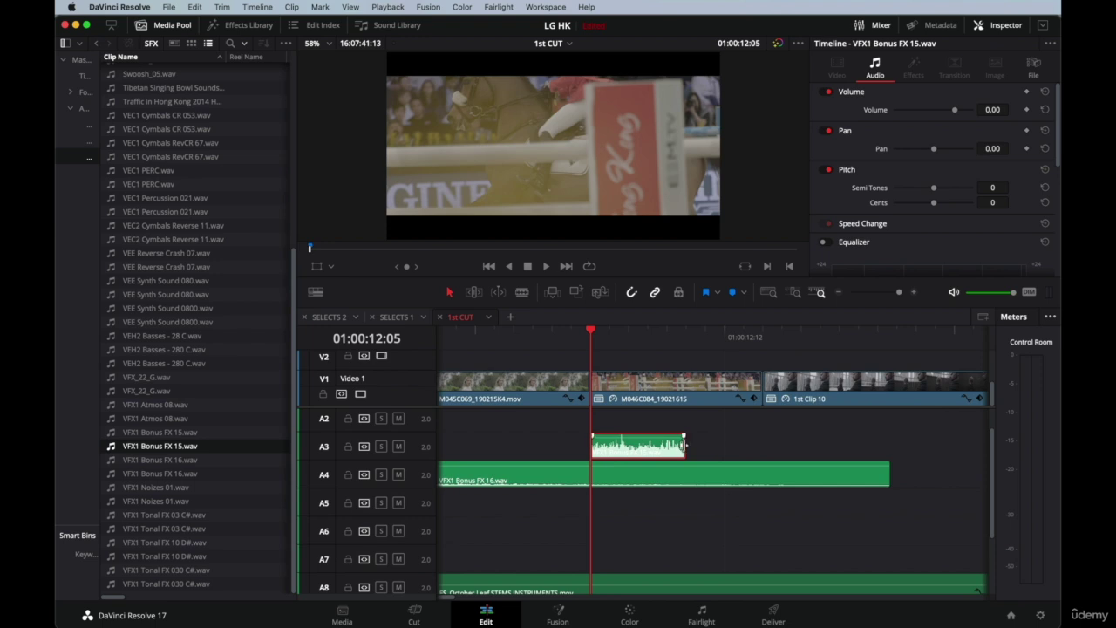
left_click_drag(685, 446, 762, 446)
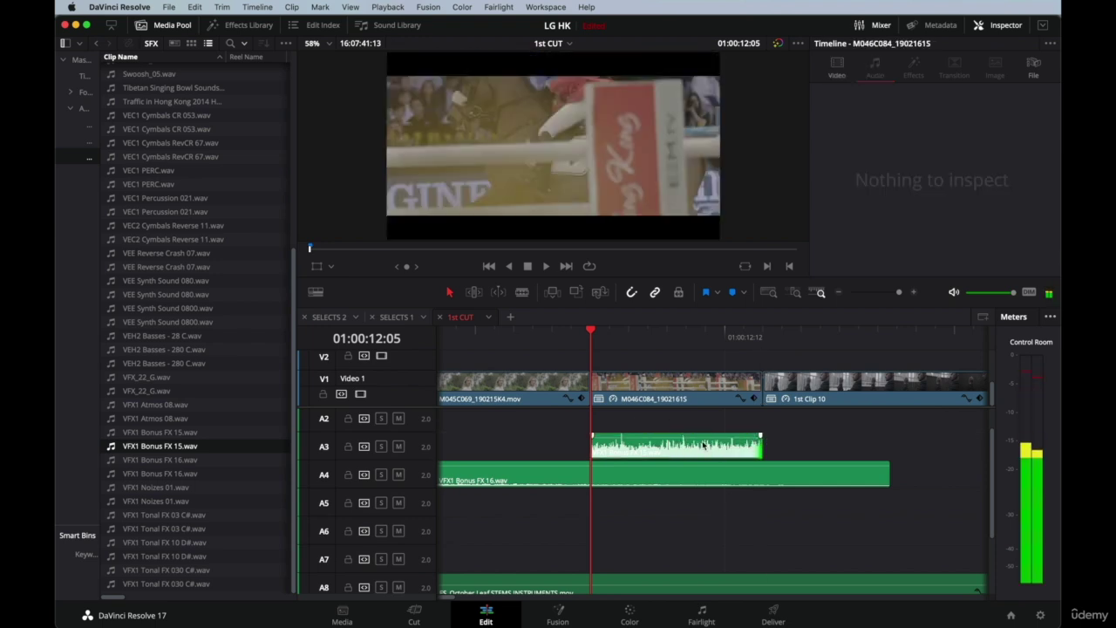
Slip the audio inside the pasted A3 clip to use a different part of the sound, and play it through the horse shot.
left_click(703, 445)
scroll(703, 444, "down", 3)
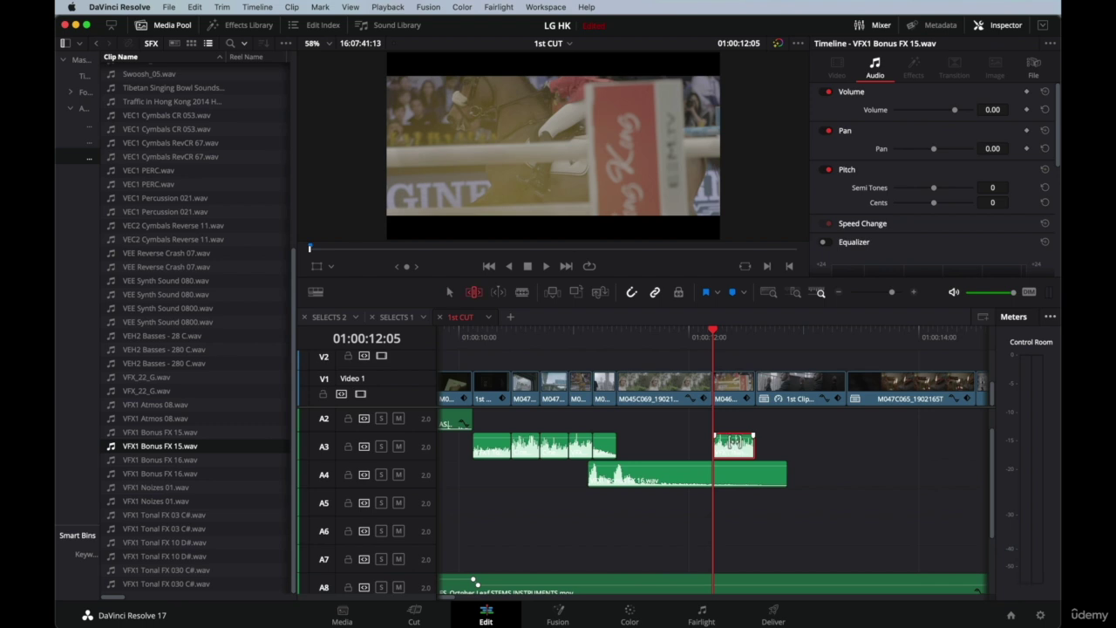
key("t")
left_click_drag(732, 448, 650, 444)
left_click(486, 333)
key("space")
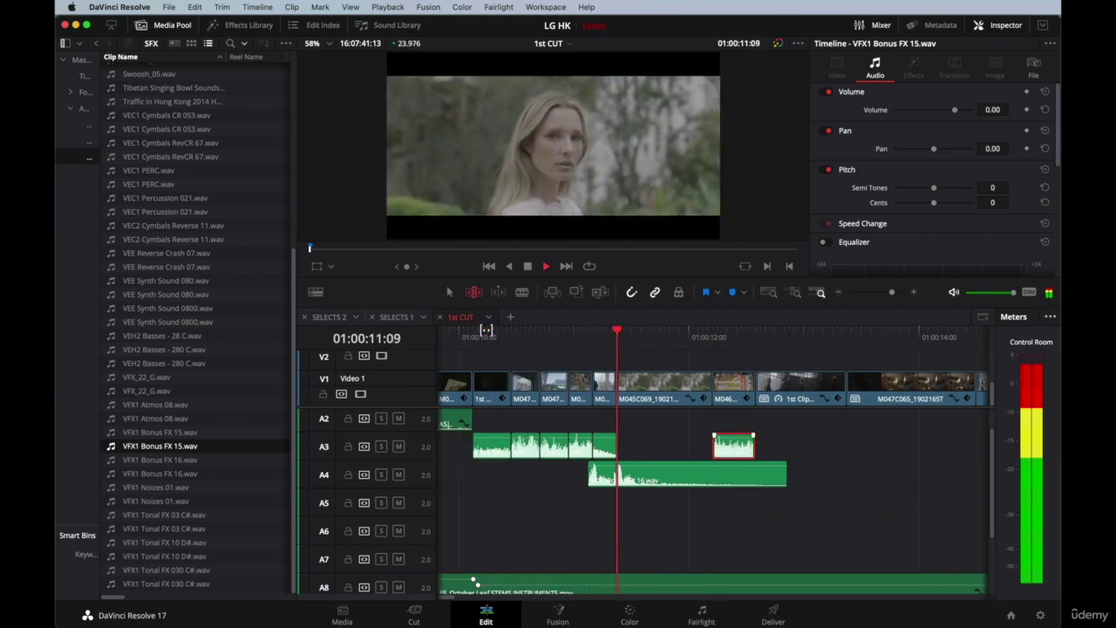
key("space")
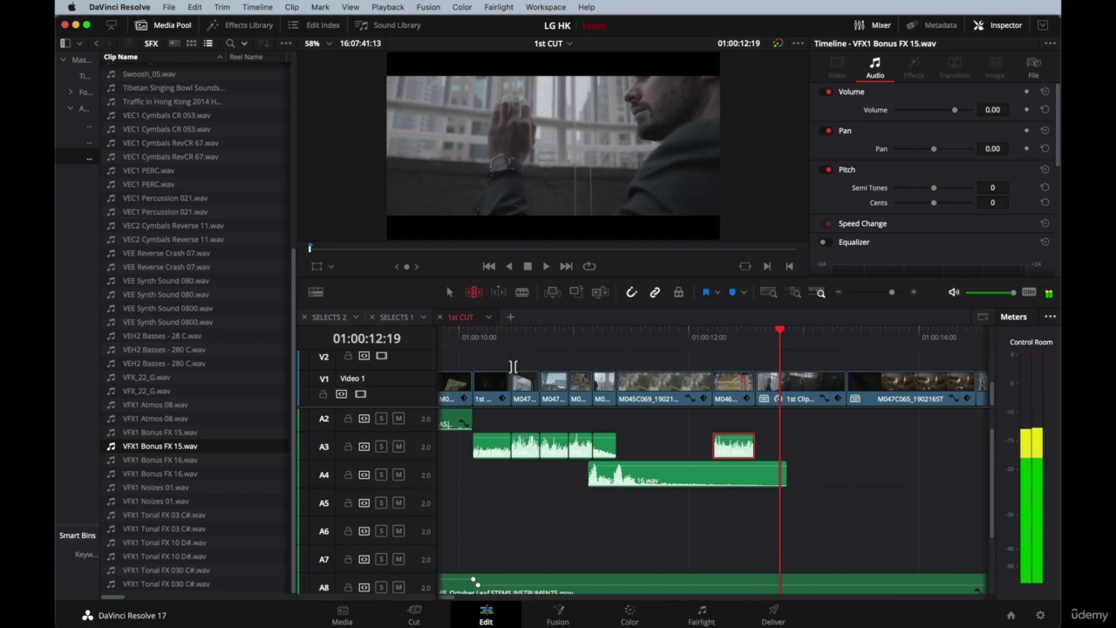
key("a")
Play the shot of the man with the watch from its start at 01:00:12:14 to judge which sound it needs.
left_click(709, 382)
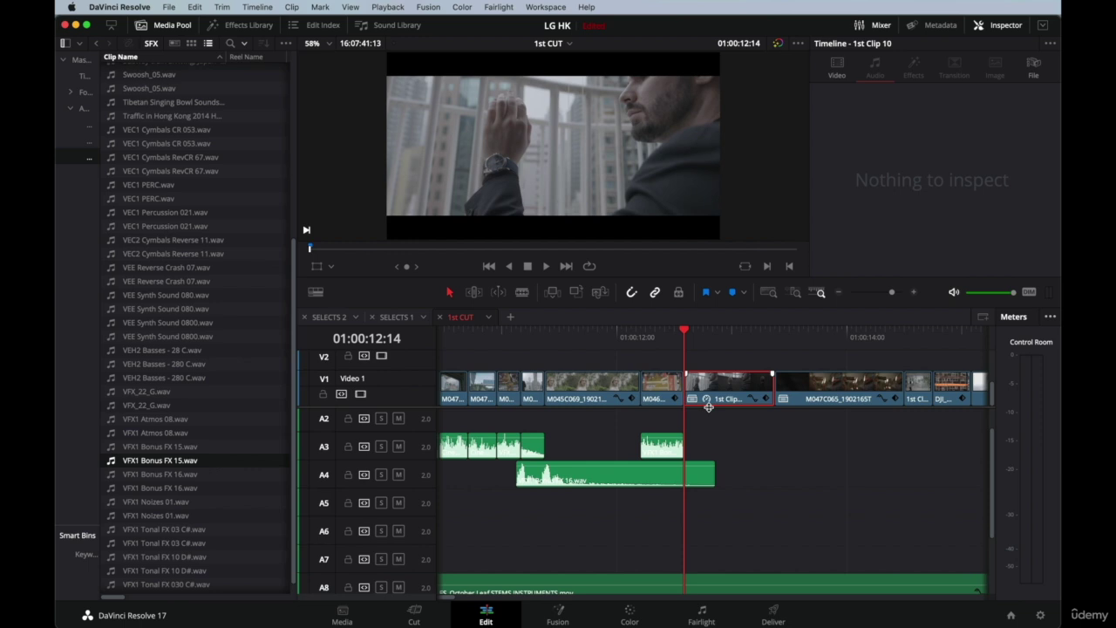
key("space")
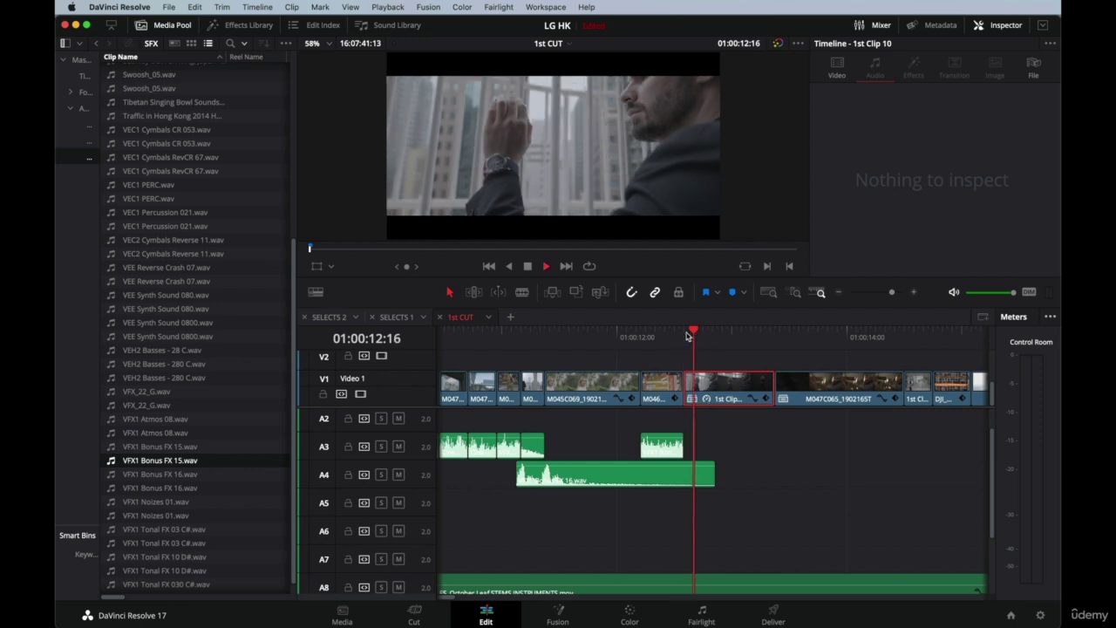
key("space")
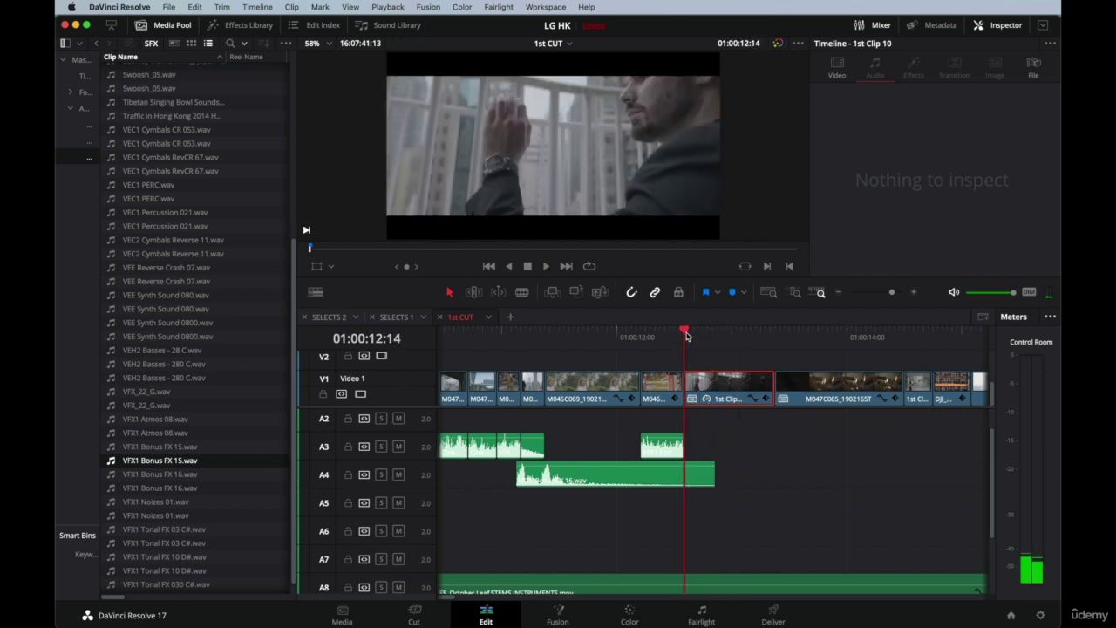
key("space")
key("space")
key("space")
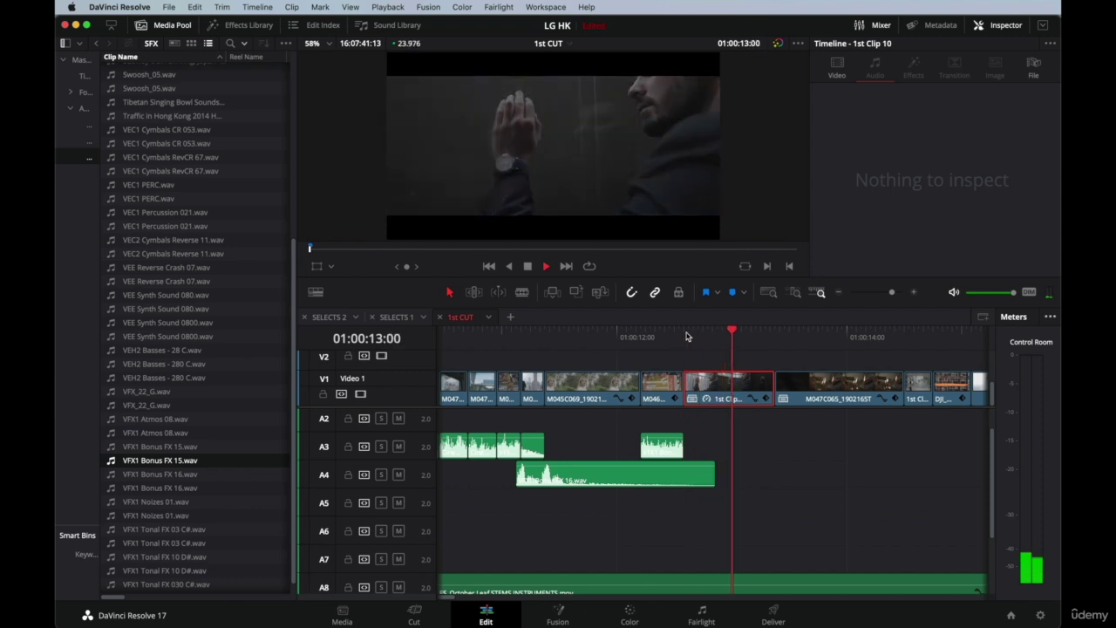
key("space")
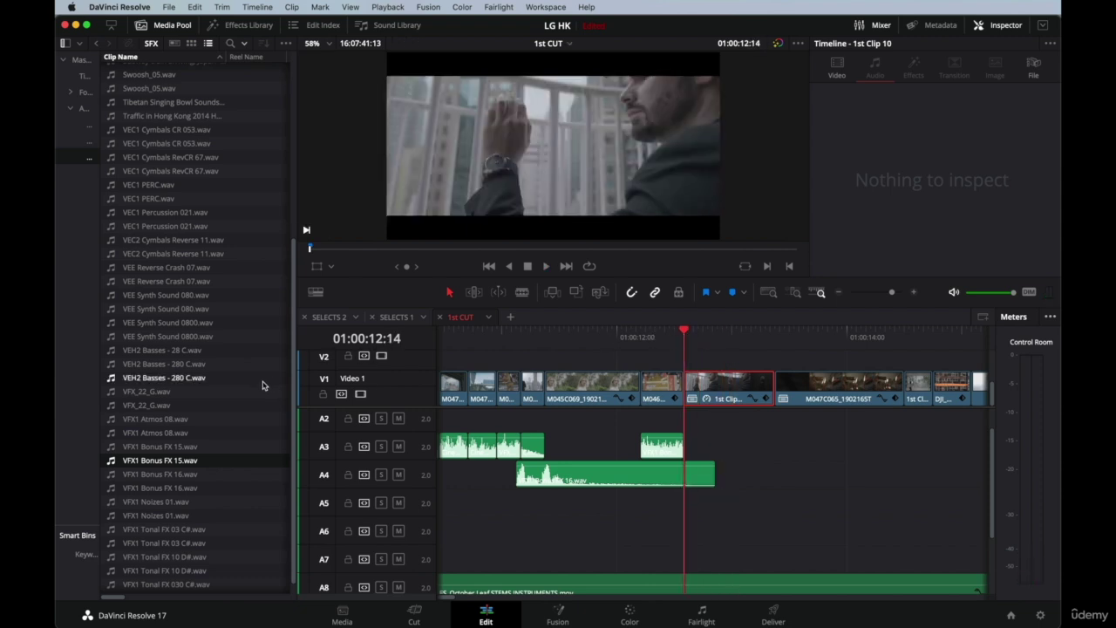
Audition VEE Synth Sound 0800.wav, add it to A3 at 01:00:12:14 under the watch shot, and play the sequence from about 01:00:12:05.
left_click(109, 340)
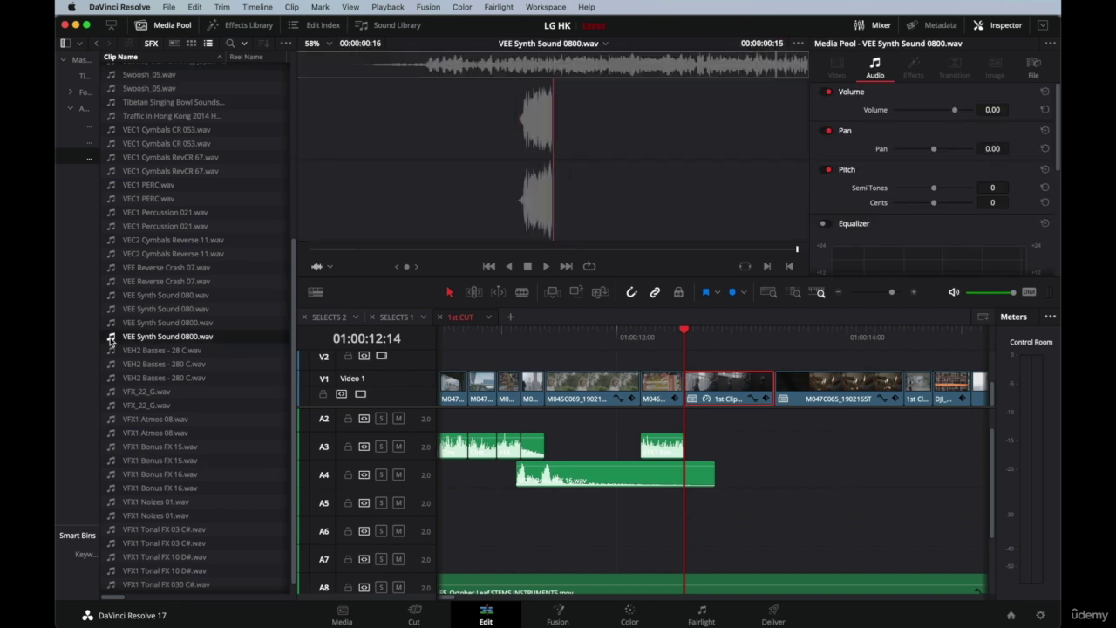
key("space")
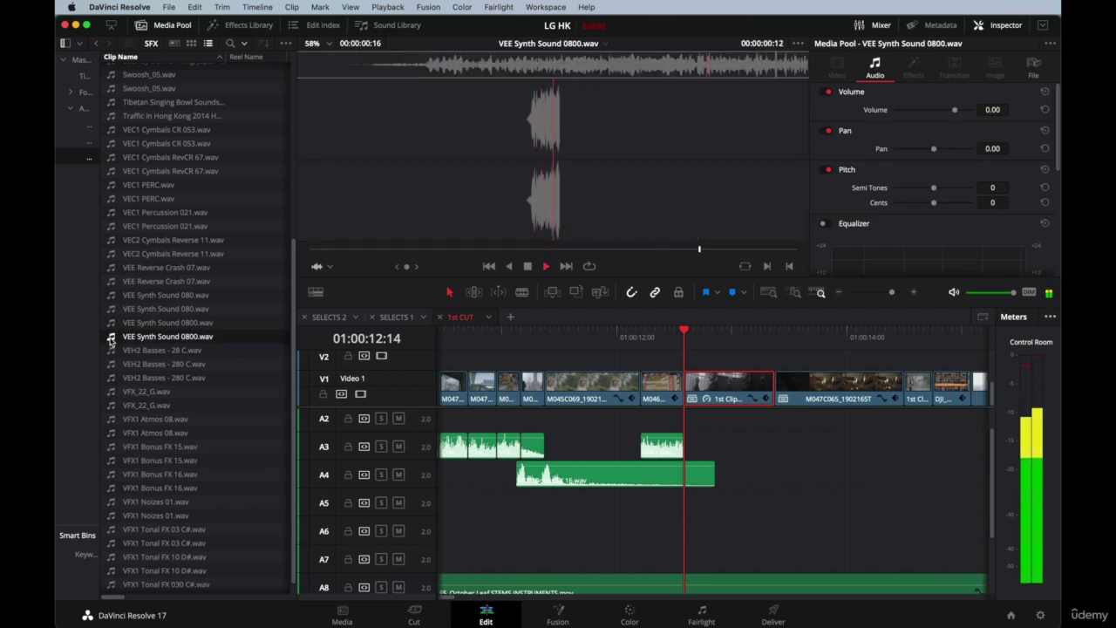
left_click_drag(138, 340, 746, 448)
left_click(832, 450)
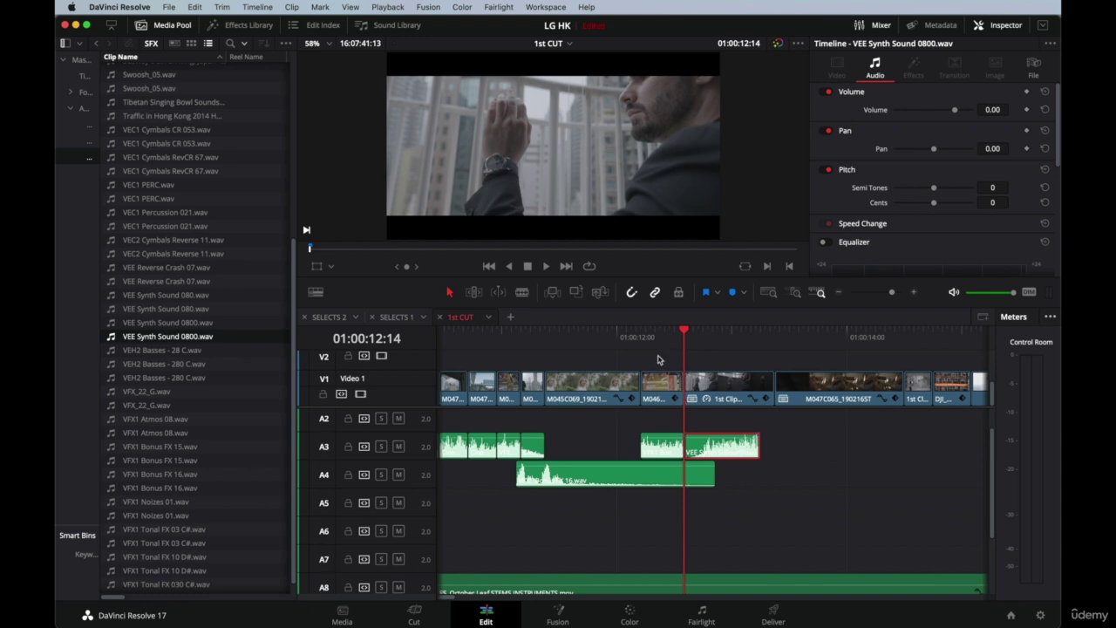
left_click(646, 339)
key("space")
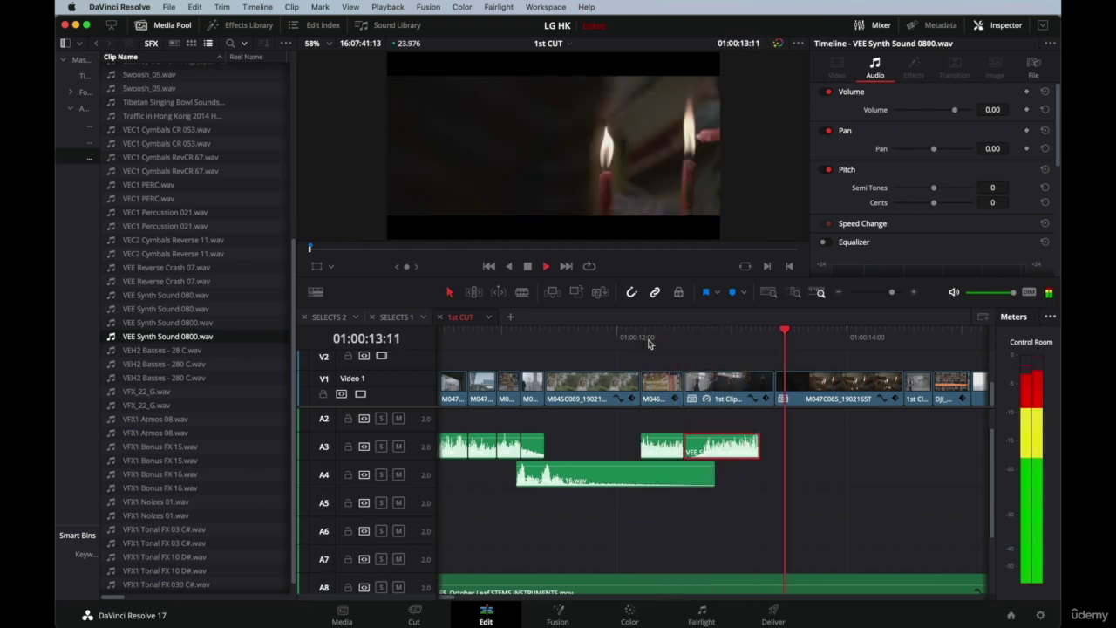
Play the sequence from about 01:00:11:20 through the watch shot to judge the newly added synth sound on A3.
left_click(597, 336)
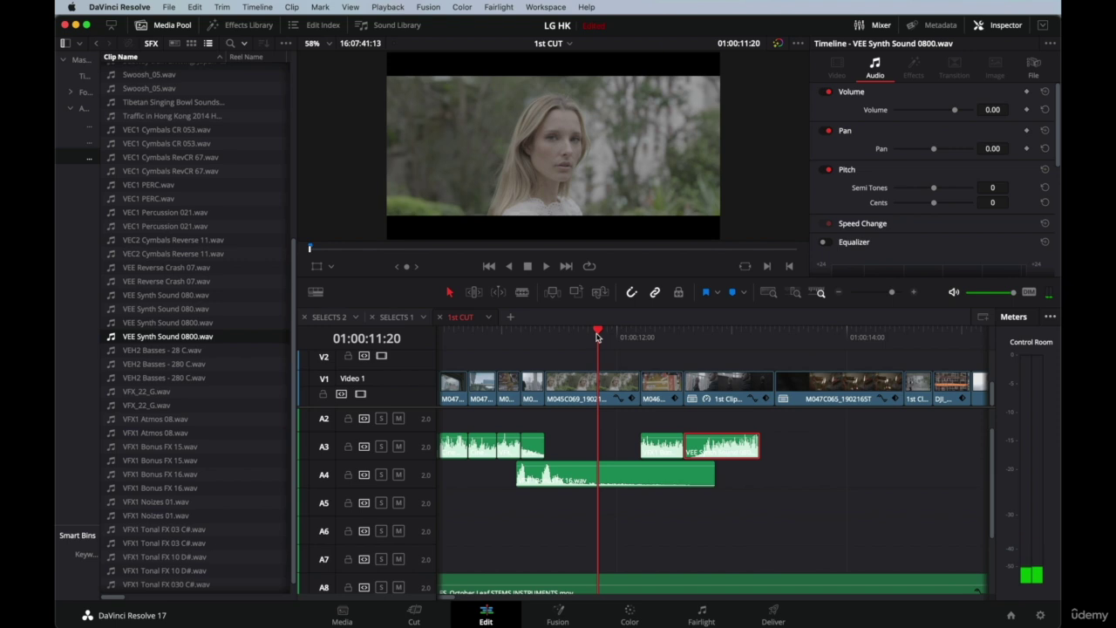
key("space")
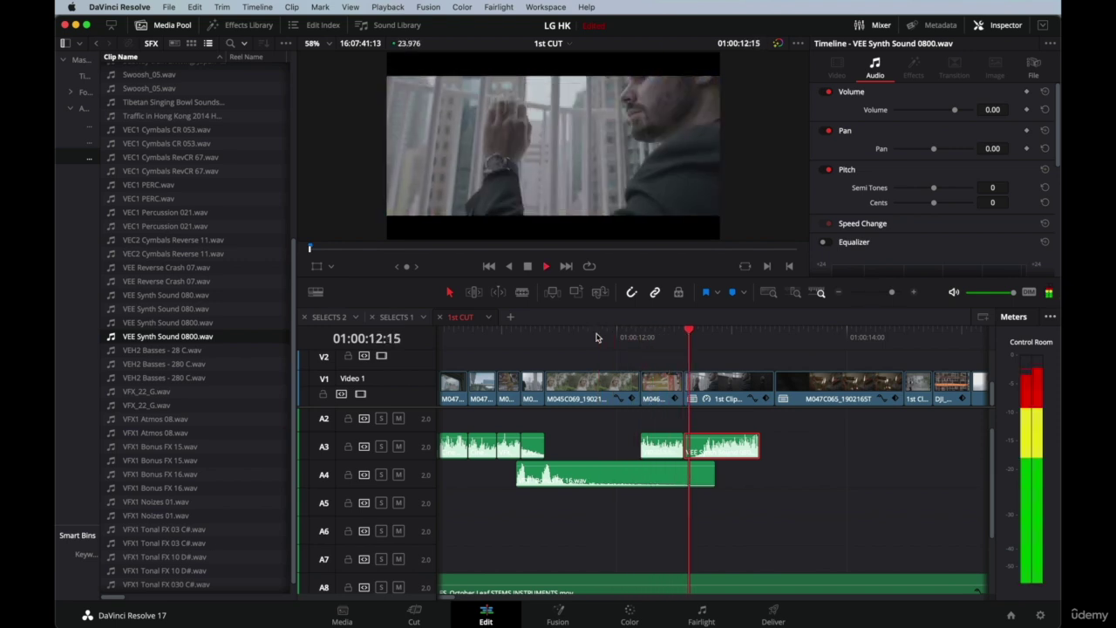
left_click(597, 338)
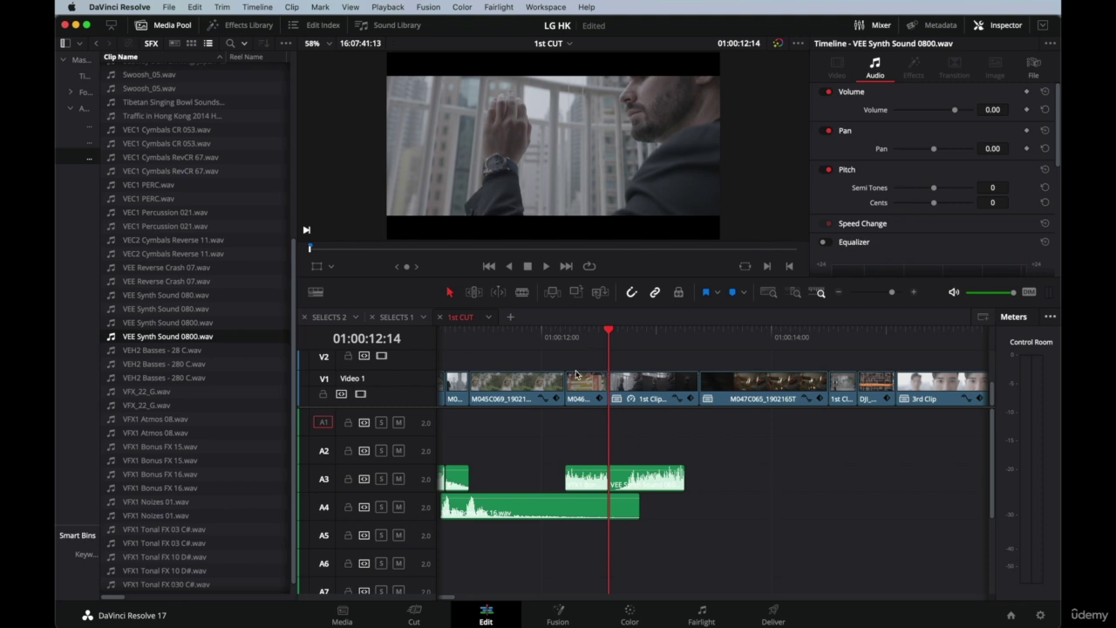
left_click(564, 338)
key("space")
key("space")
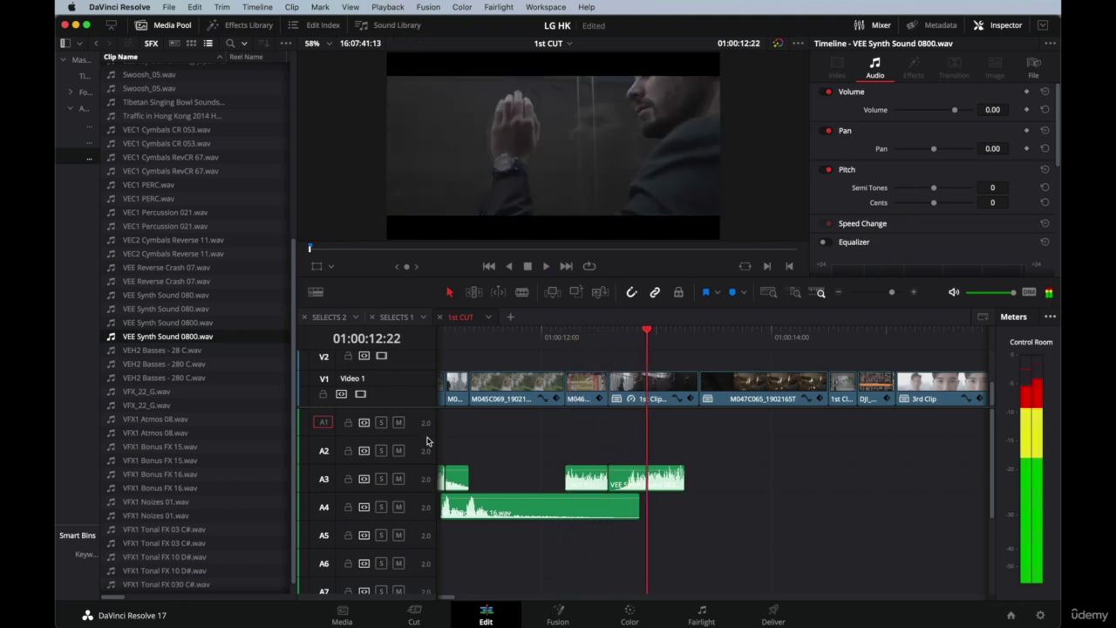
Audition VFX1 Atmos 08.wav from its beginning and add it to A2, past the watch shot.
left_click(157, 420)
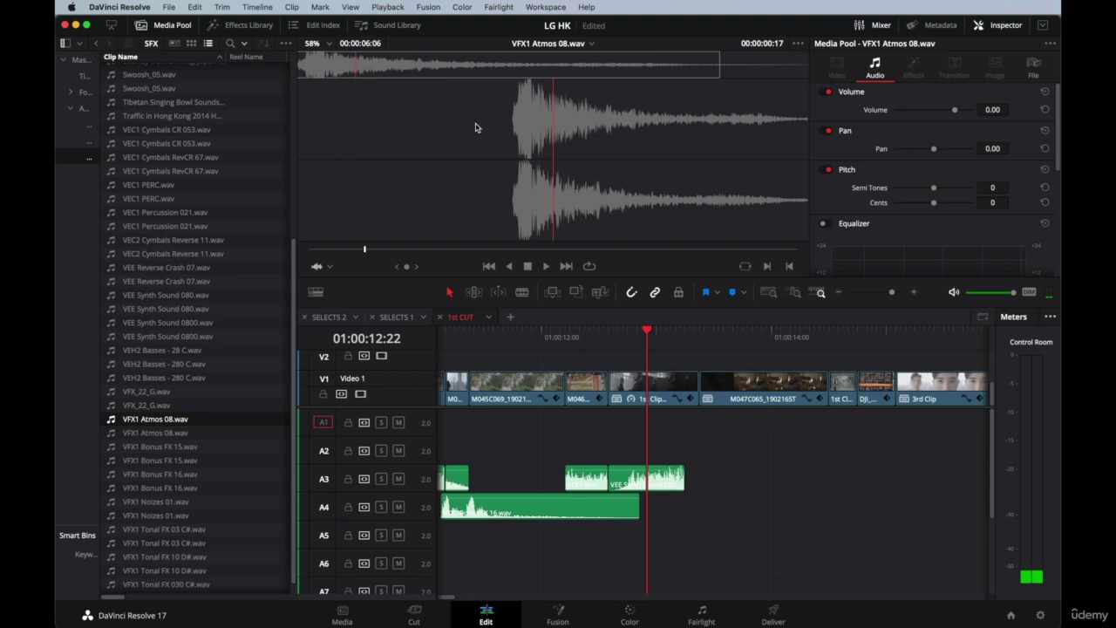
left_click_drag(365, 249, 312, 252)
key("space")
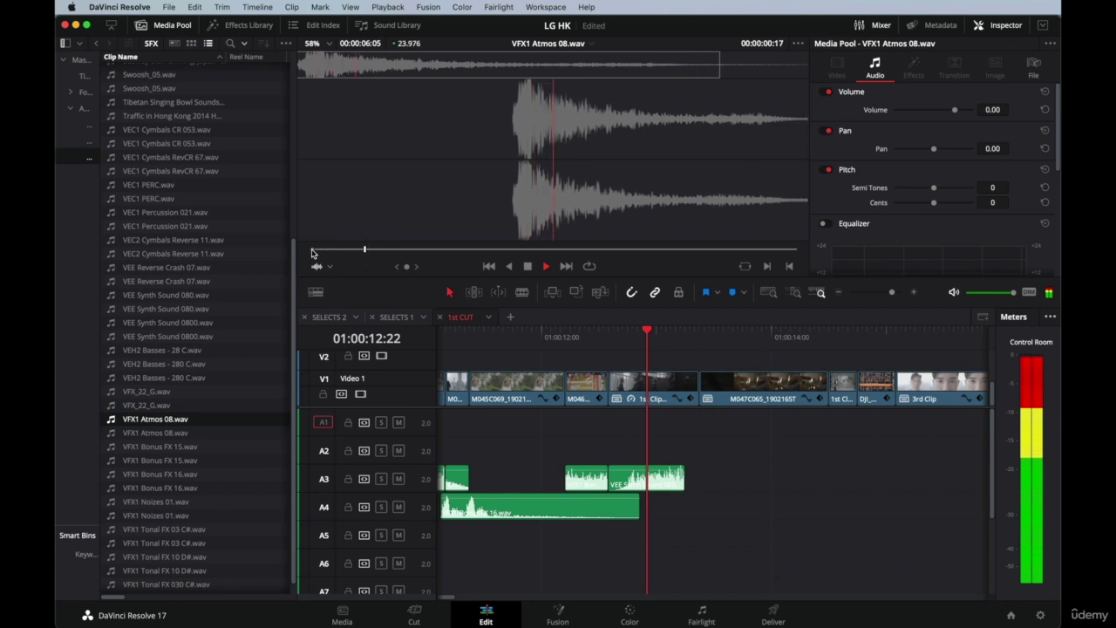
left_click_drag(476, 214, 735, 445)
Move the VFX1 Atmos 08.wav clip to A5 at 01:00:12:14 and trim its end to the end of the watch shot.
left_click(613, 353)
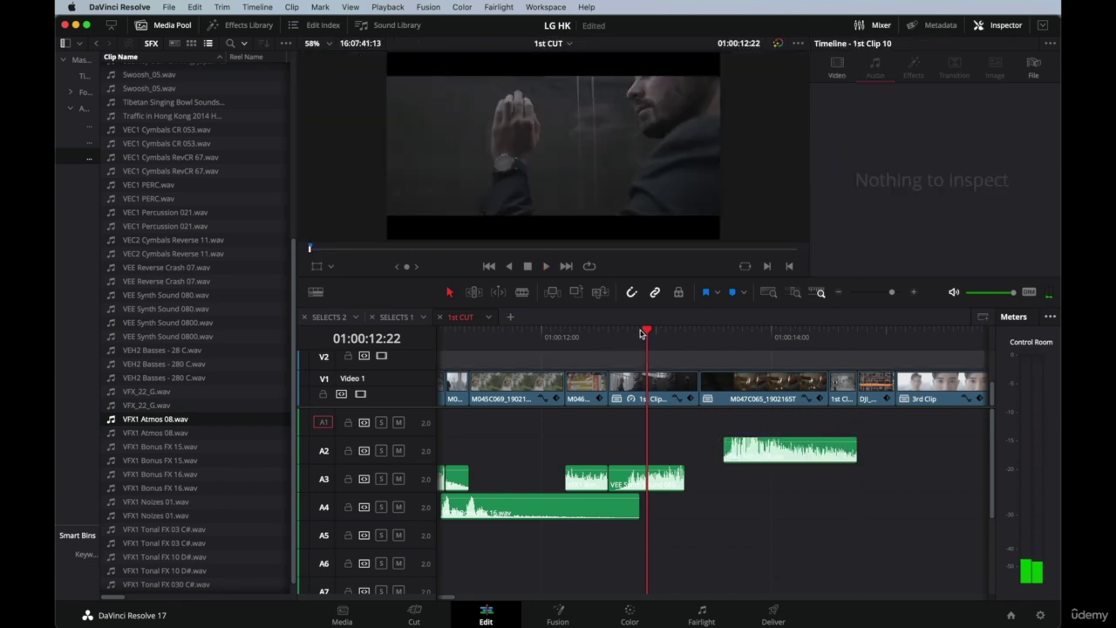
left_click_drag(643, 334, 673, 345)
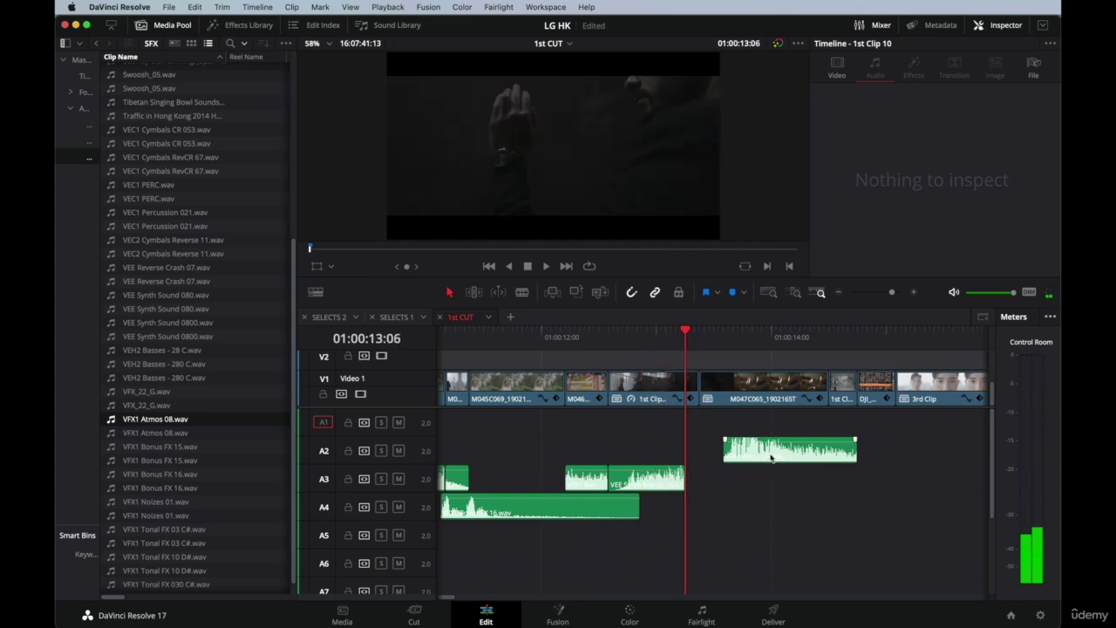
left_click_drag(771, 457, 659, 548)
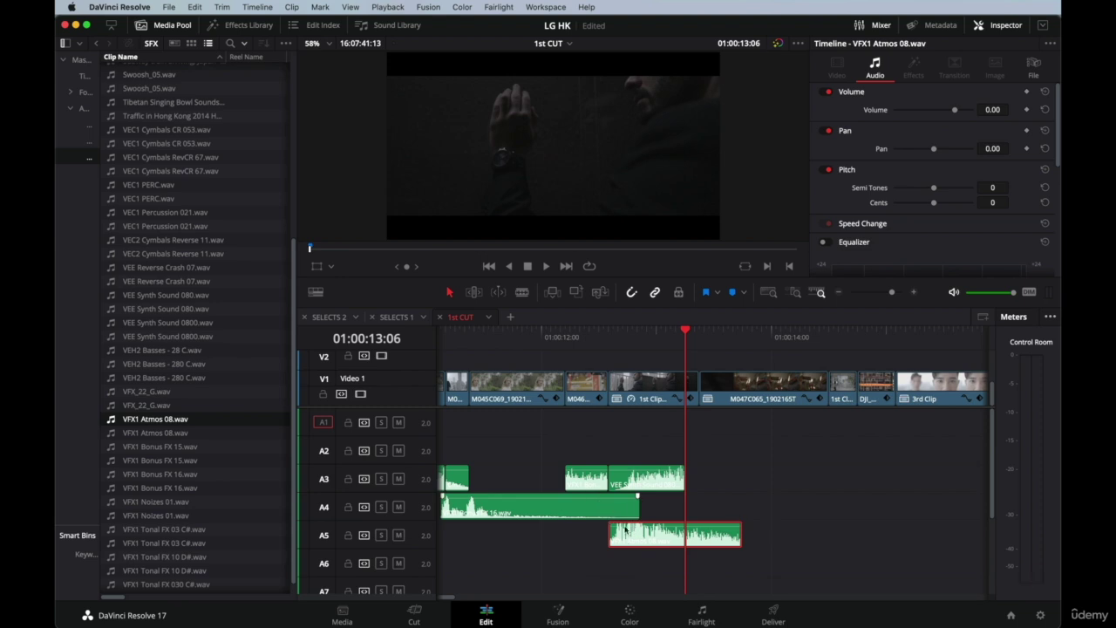
left_click_drag(741, 536, 695, 528)
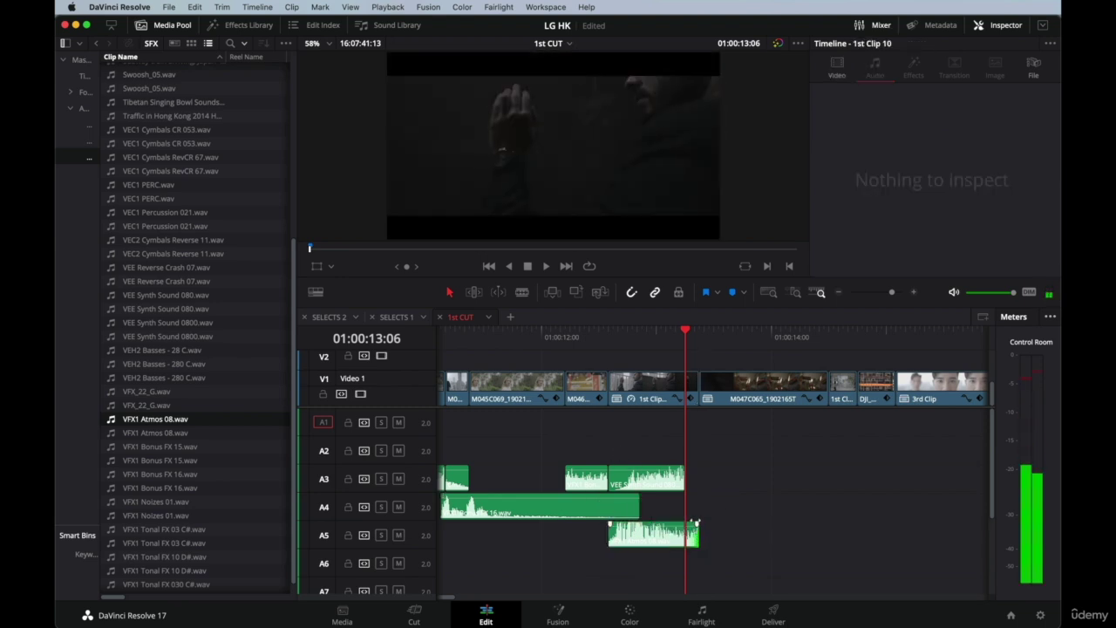
Play through the watch shot in a magnified timeline to check the atmos clip on A5 against the picture.
key("super+equal")
key("super+equal")
key("super+equal")
key("super+equal")
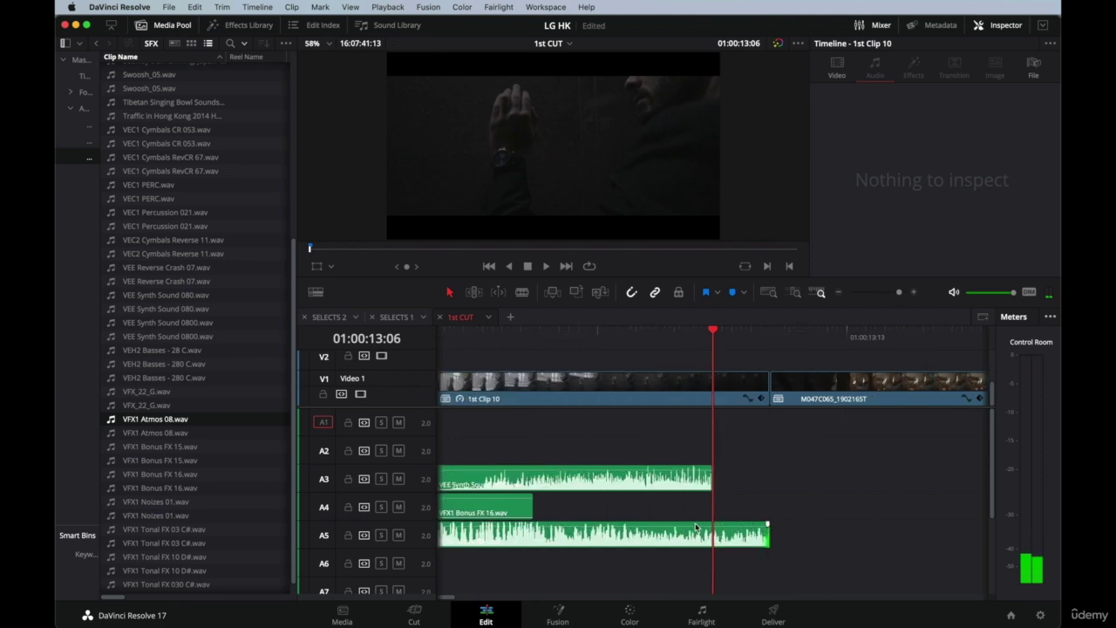
key("Up")
key("space")
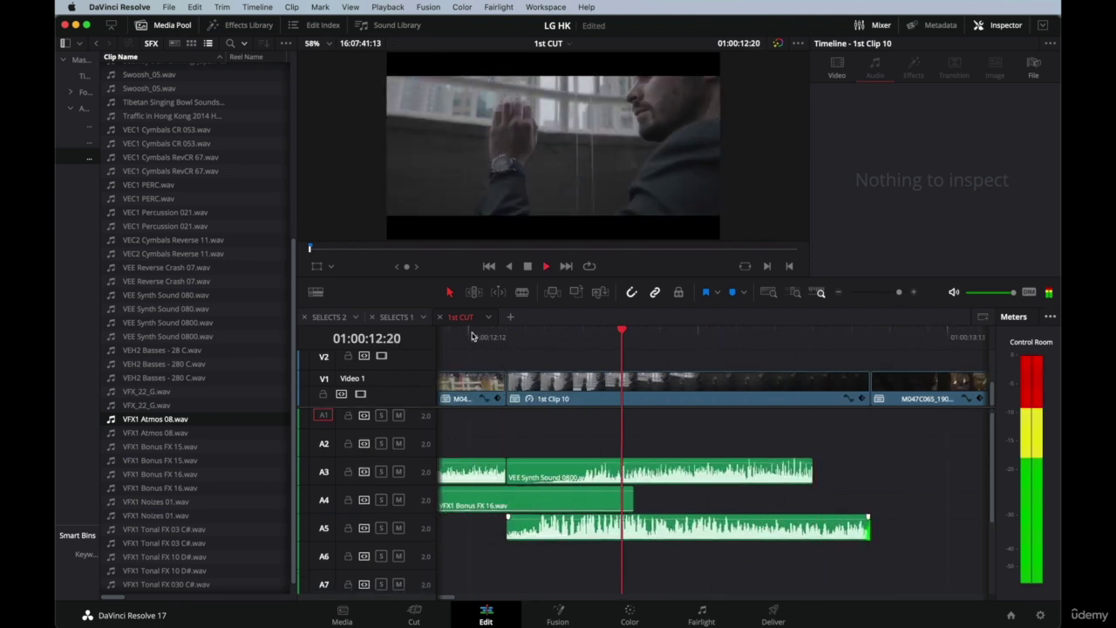
key("space")
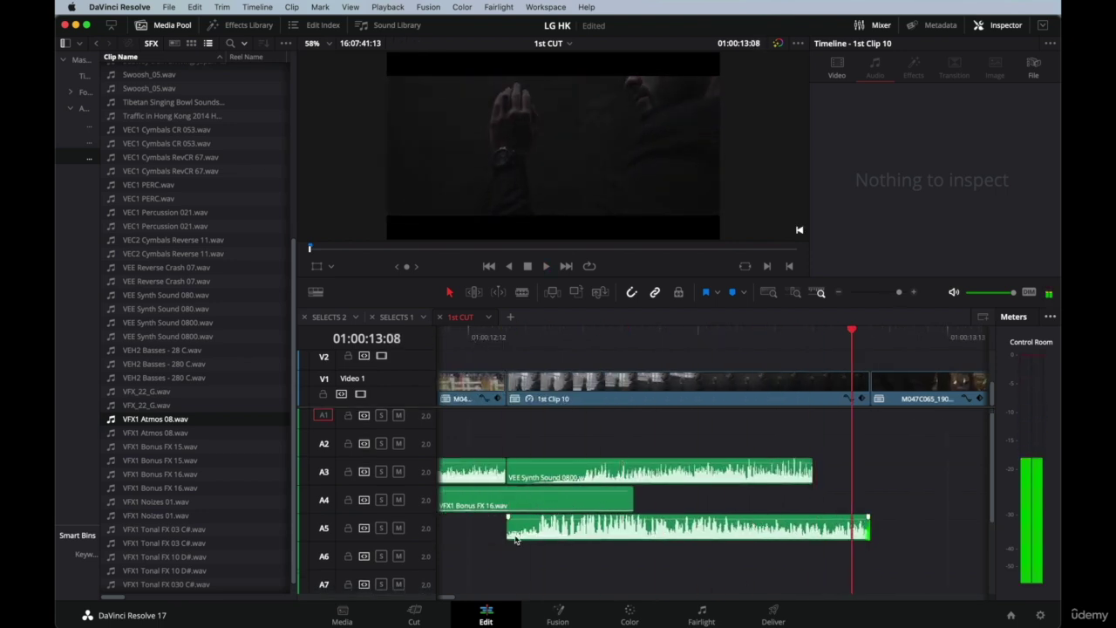
Try the VFX1 Atmos 08.wav clip on A5 at a volume of -11.68 while playing the watch shot.
left_click(681, 530)
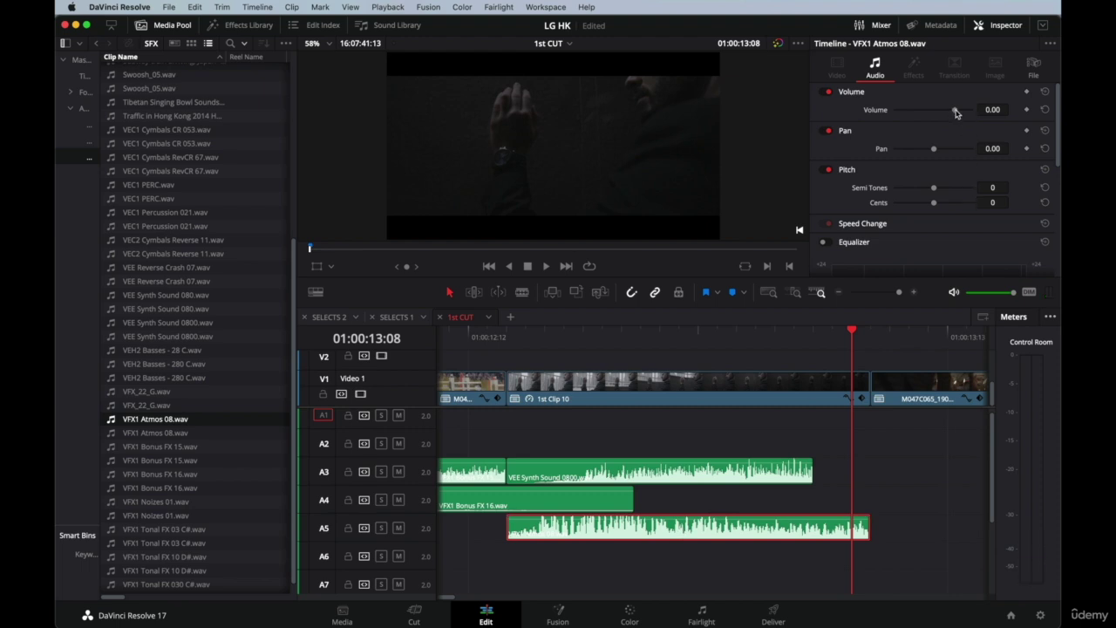
left_click_drag(954, 111, 948, 114)
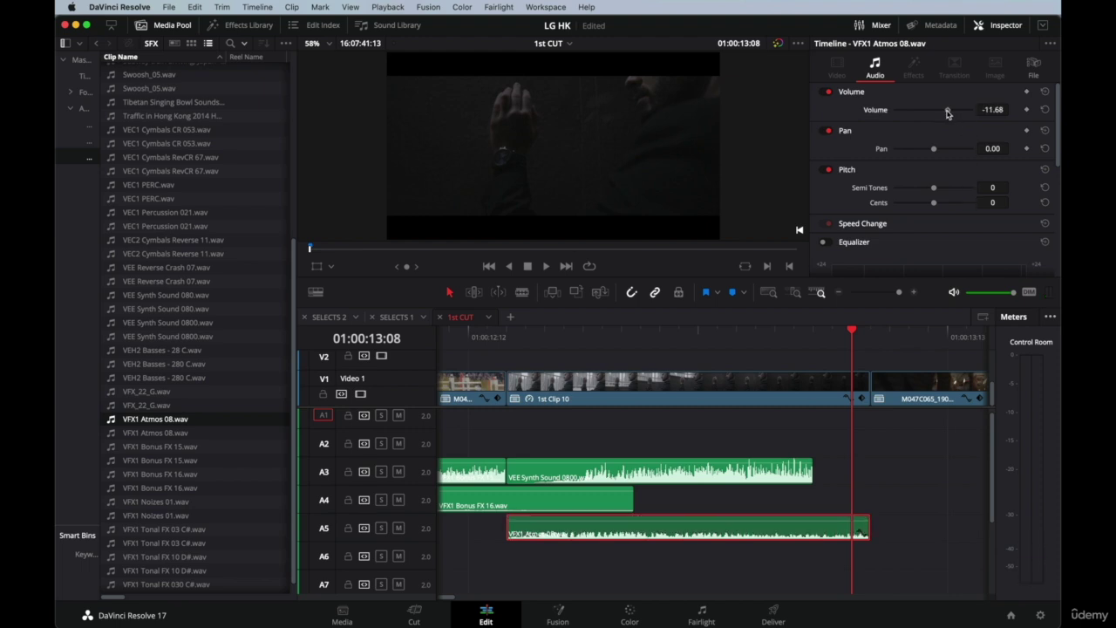
key("alt+l")
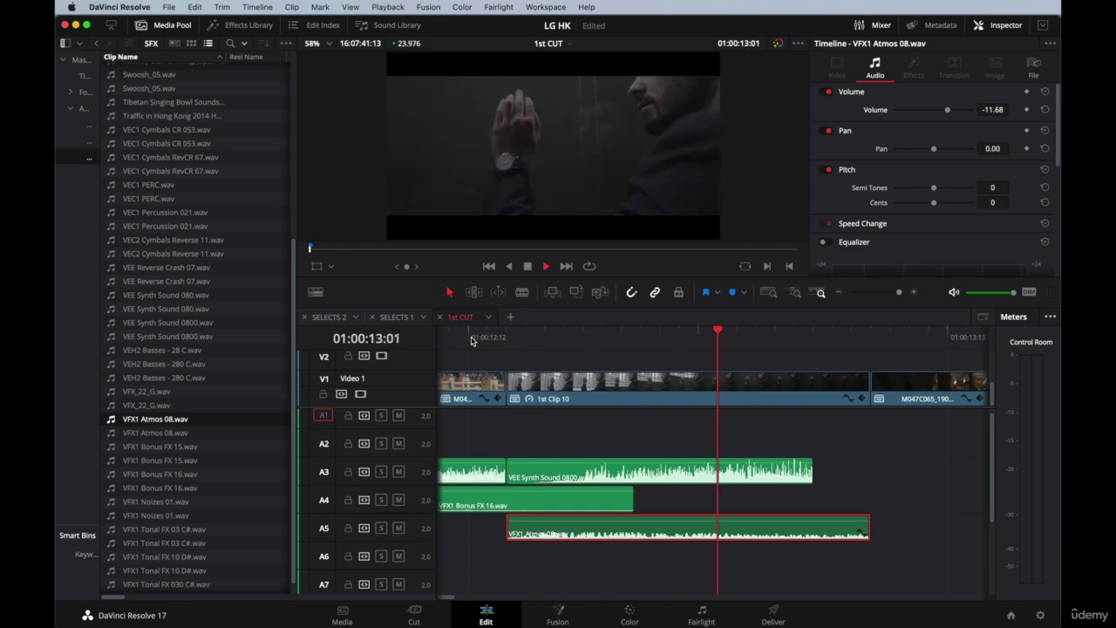
key("alt+l")
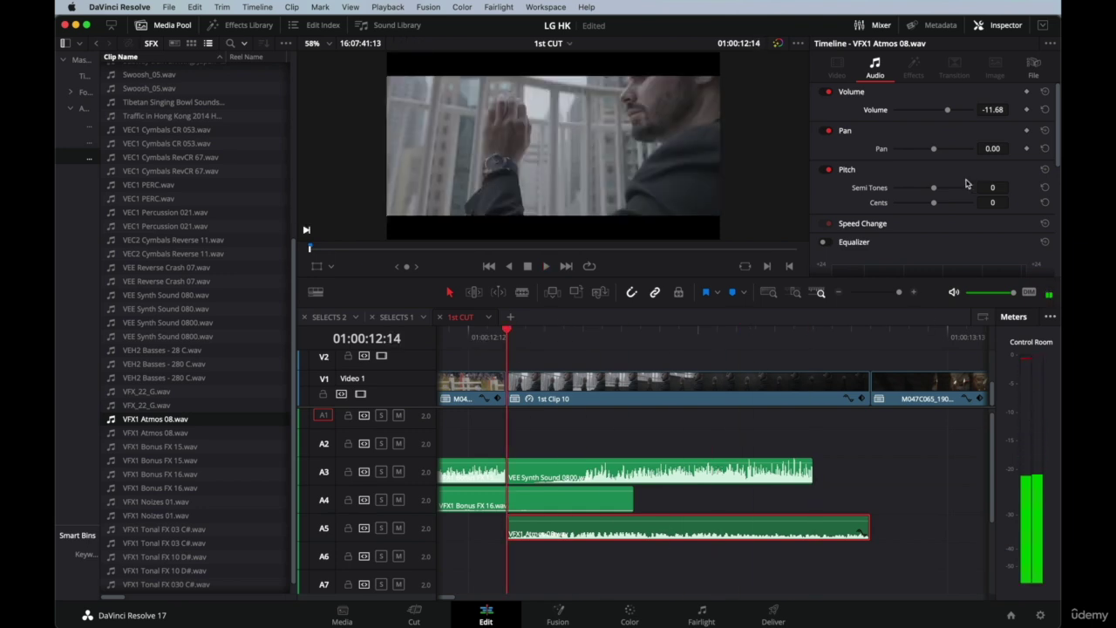
Set the VFX1 Atmos 08.wav clip's volume to -5.00 and play the watch shot into the candle shot.
double_click(994, 109)
type("-5")
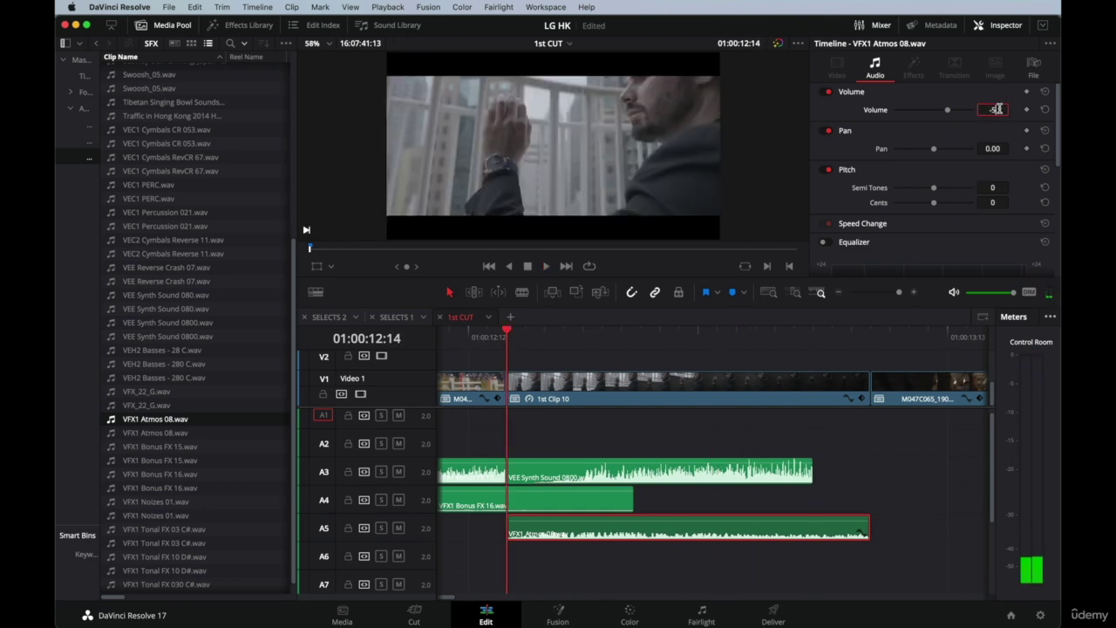
key("Return")
key("space")
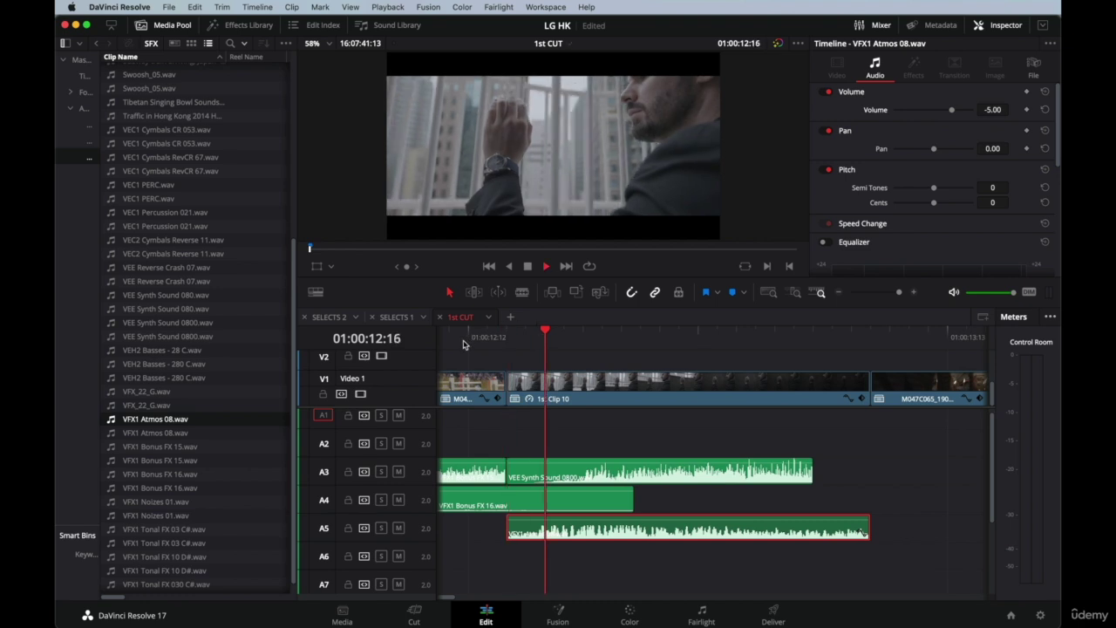
key("super+minus")
key("super+minus")
key("super+minus")
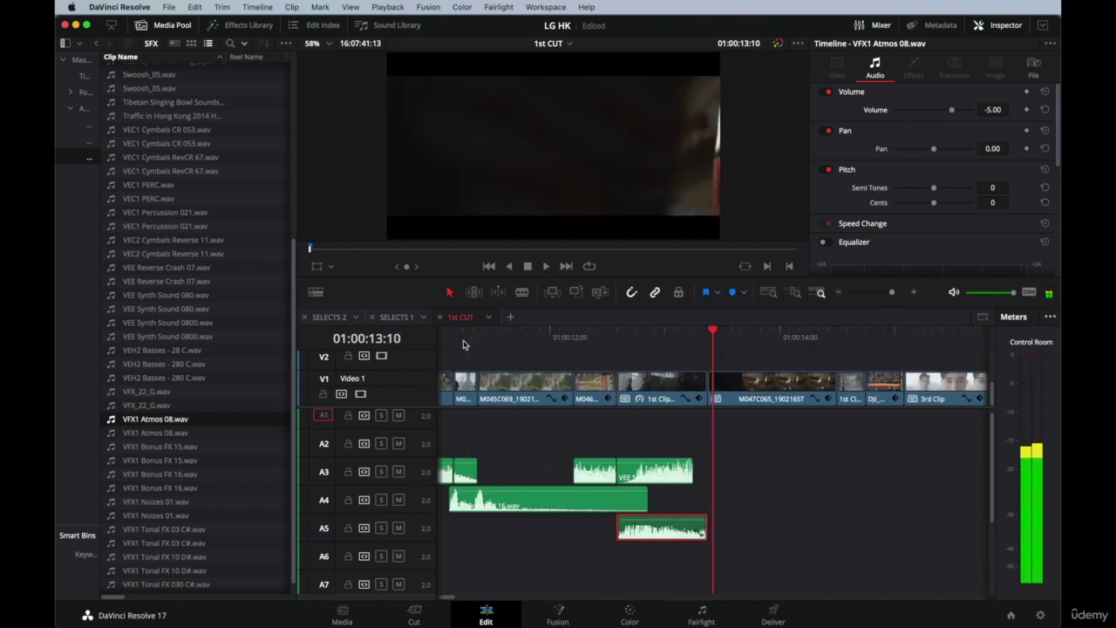
Play the sequence from about 01:00:12:05 to hear the layered A3 and A5 sounds leading into the candle shot.
left_click_drag(517, 331, 593, 332)
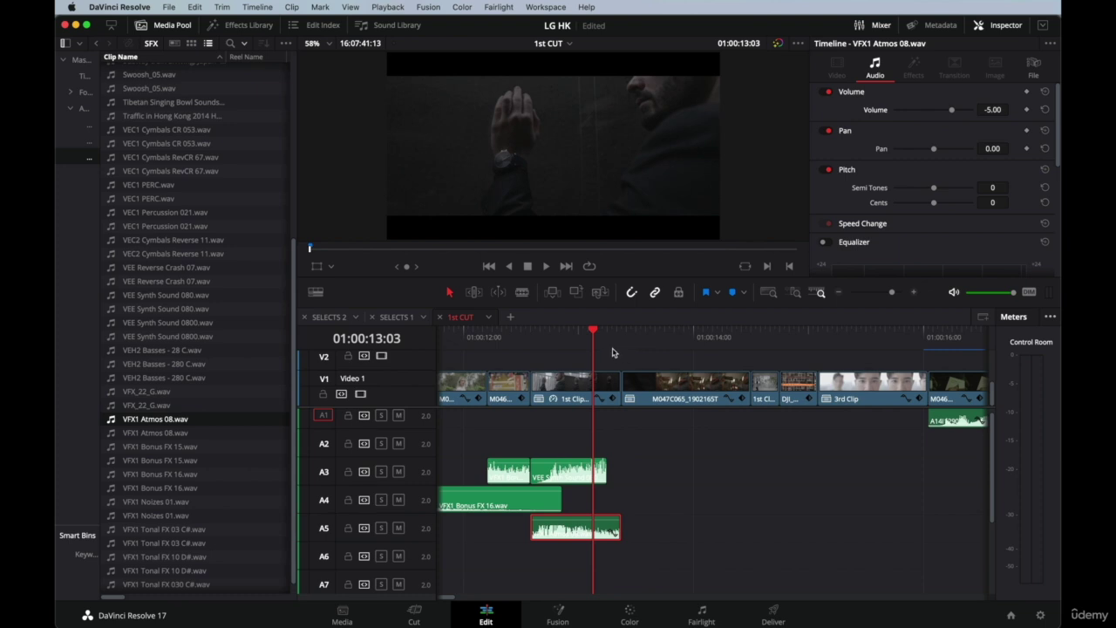
left_click(489, 352)
key("space")
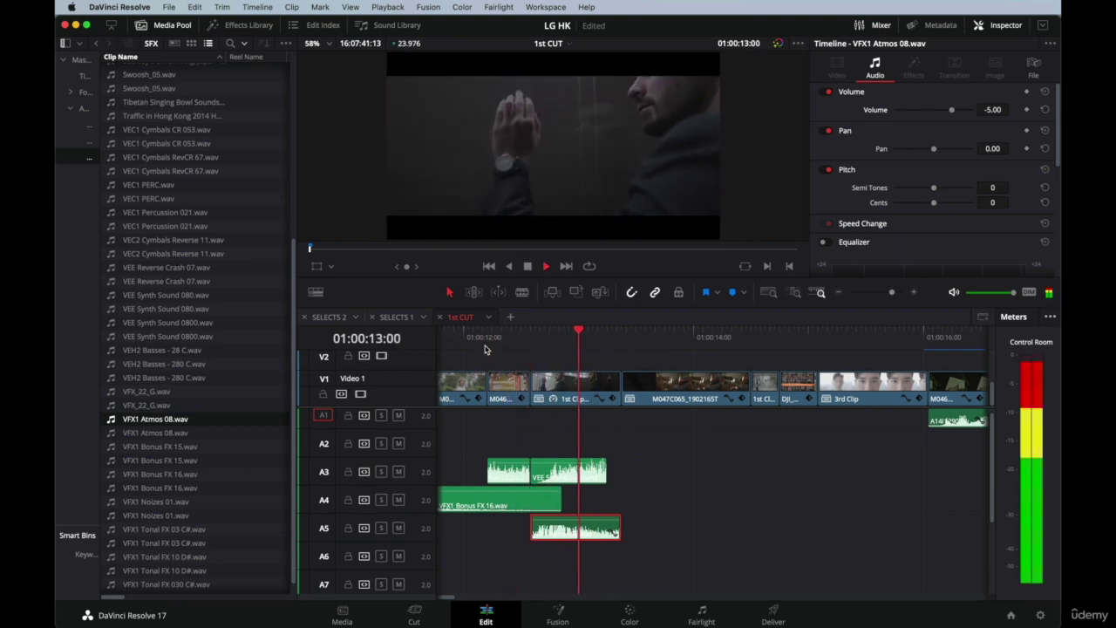
key("space")
Find the Buddhist Meditation Music clip in the SFX bin for the candle shot and audition different parts of it.
left_click(677, 390)
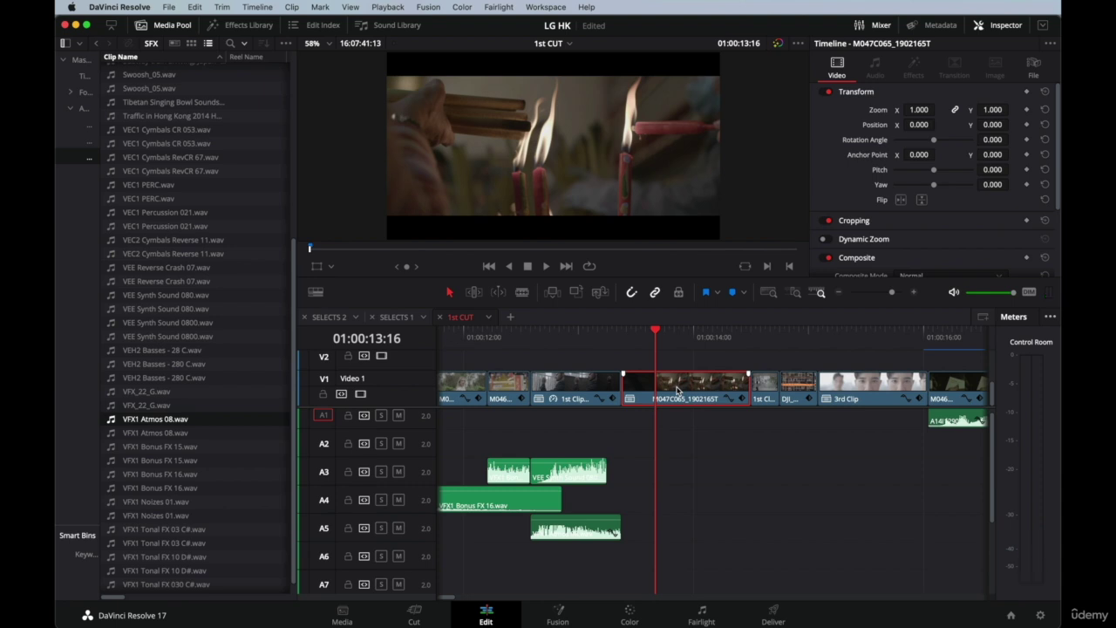
scroll(208, 226, "up", 7)
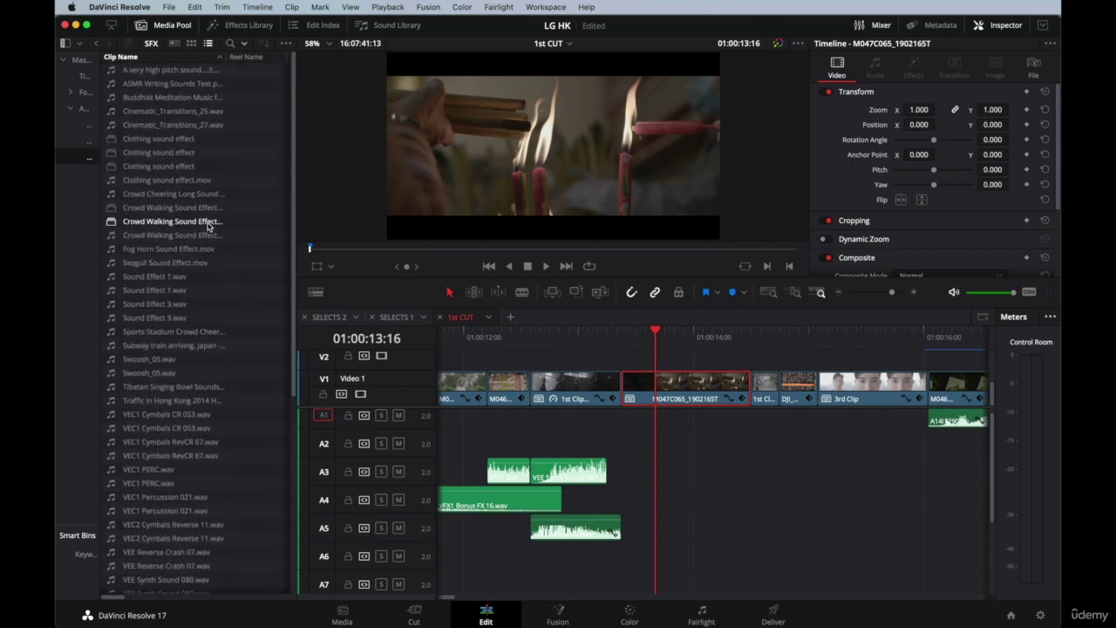
left_click(160, 99)
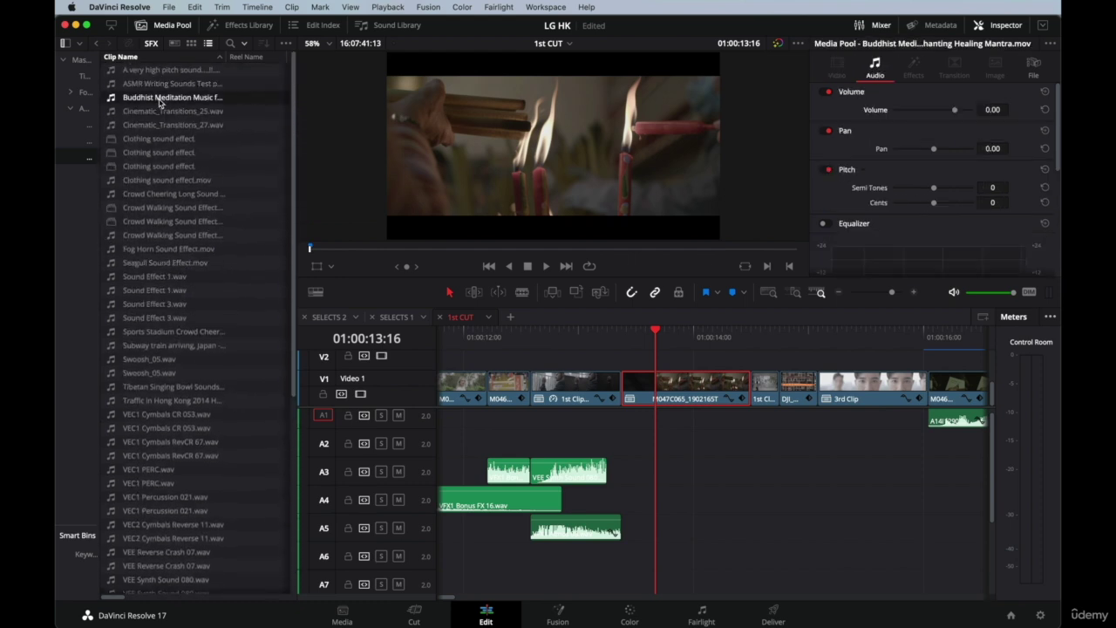
double_click(111, 100)
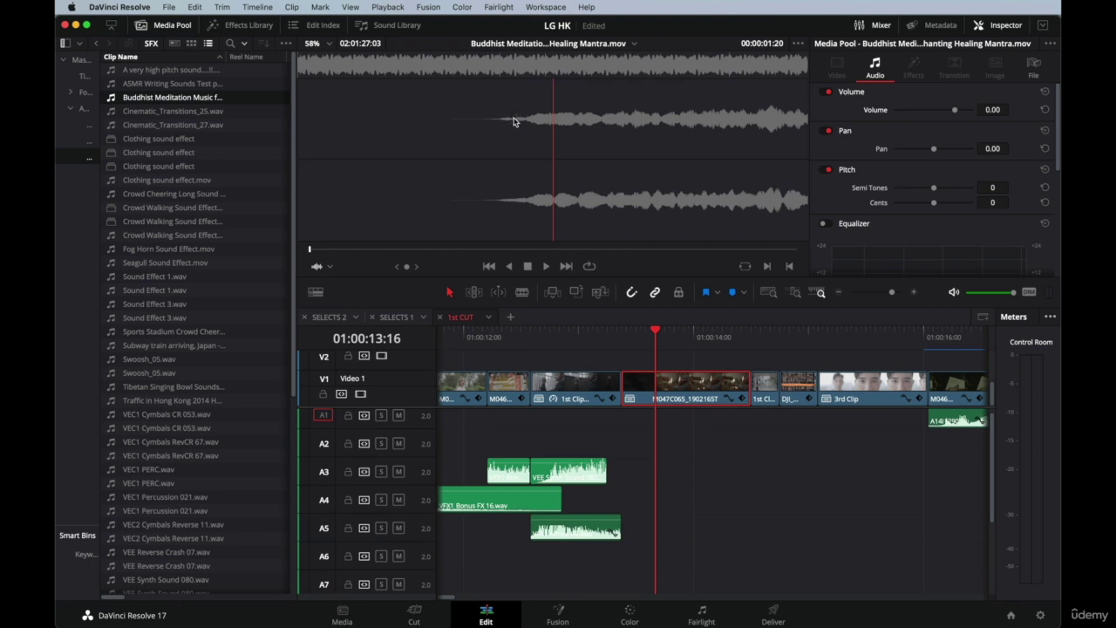
left_click(343, 253)
key("space")
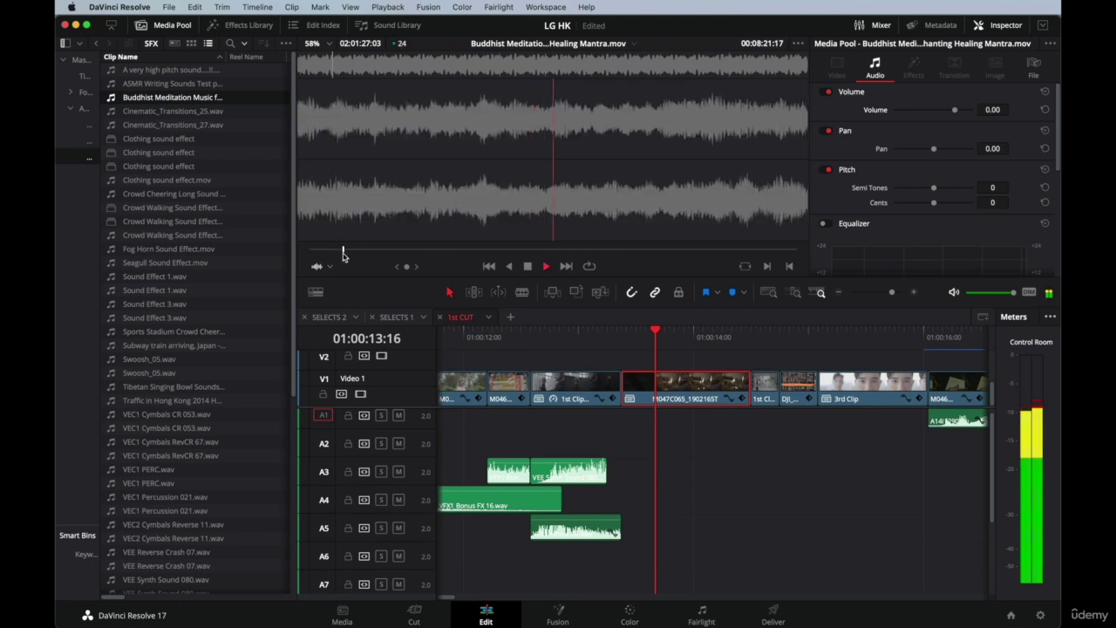
left_click_drag(344, 254, 305, 254)
key("space")
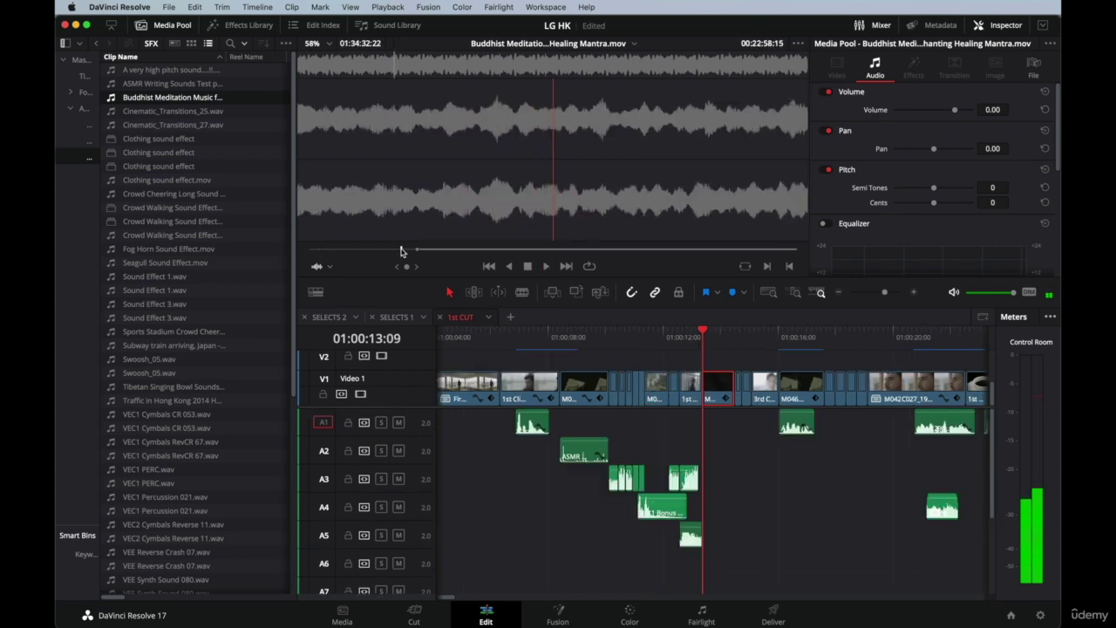
Audition the Buddhist Meditation Music clip from about 00:22:58 and add it to A3 at 01:00:13:09 under the candle shot.
key("space")
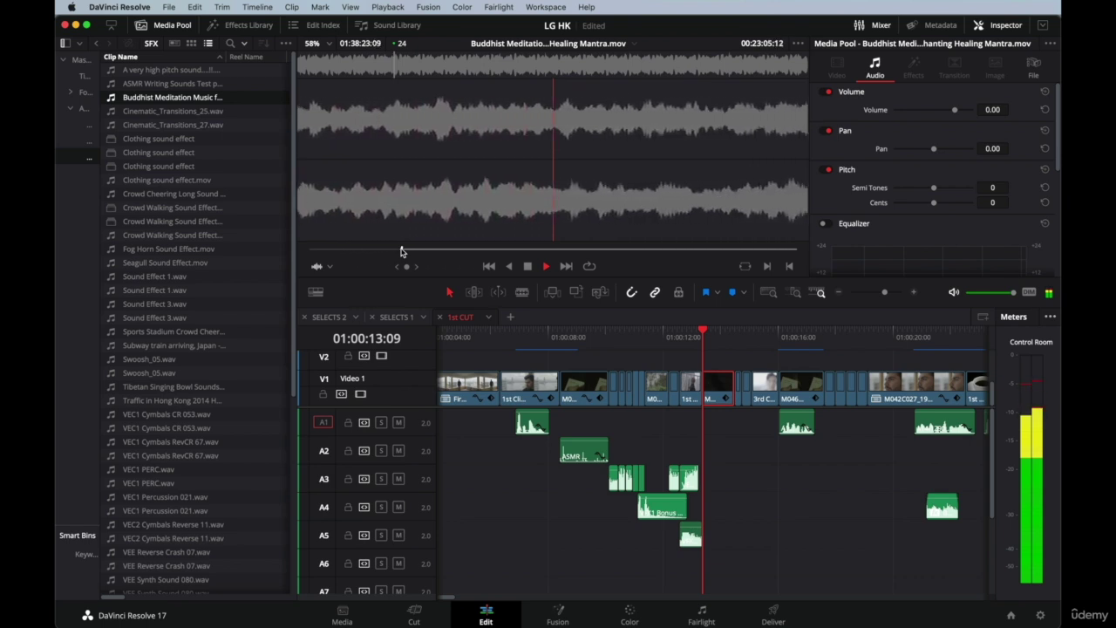
key("space")
left_click_drag(415, 177, 732, 484)
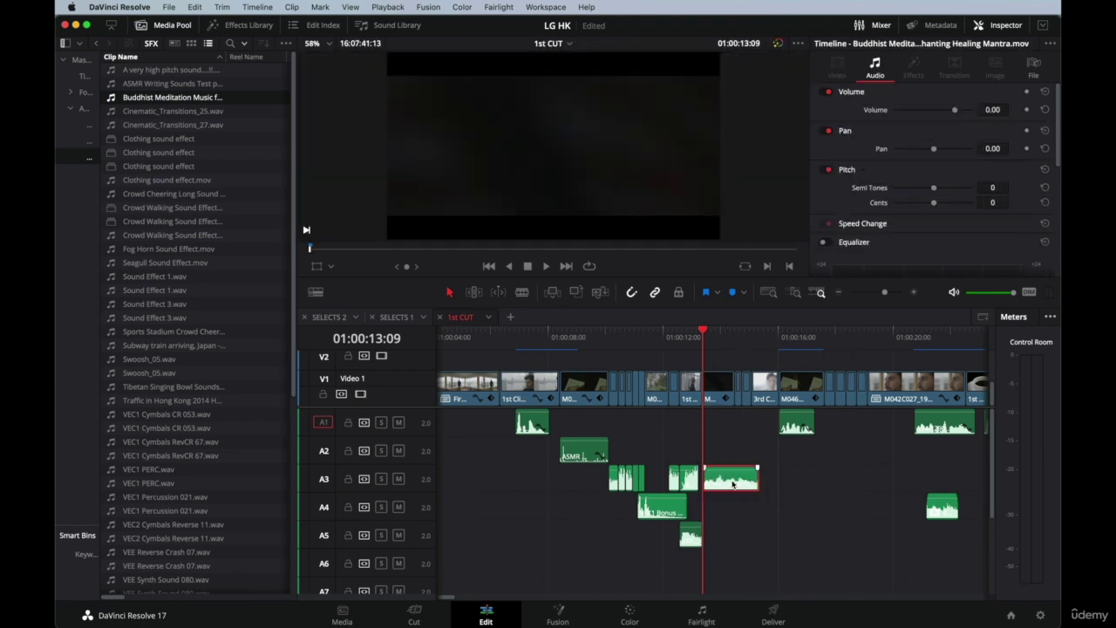
Slip the audio inside the Buddhist Meditation Music clip on A3 and play it through the candle shot.
key("super+equal")
key("super+equal")
key("super+equal")
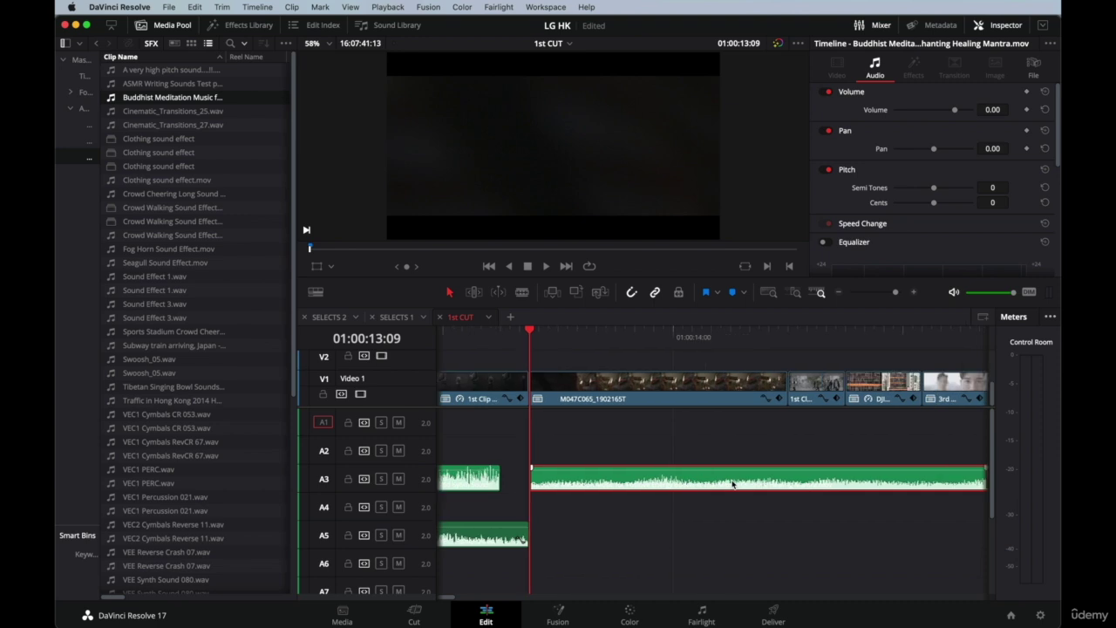
key("super+minus")
key("t")
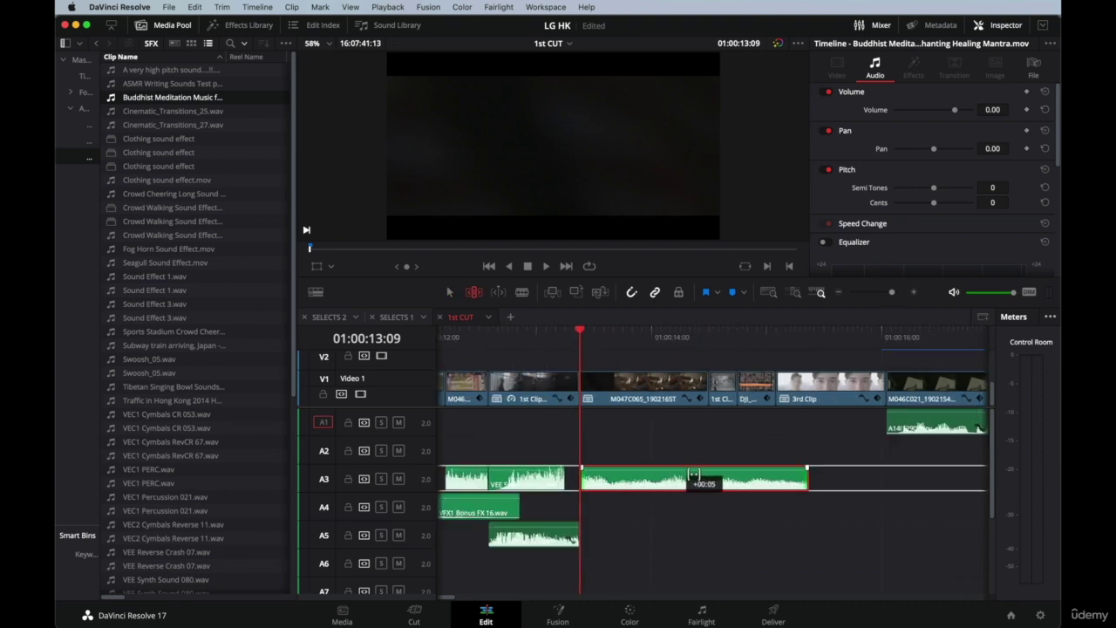
key("space")
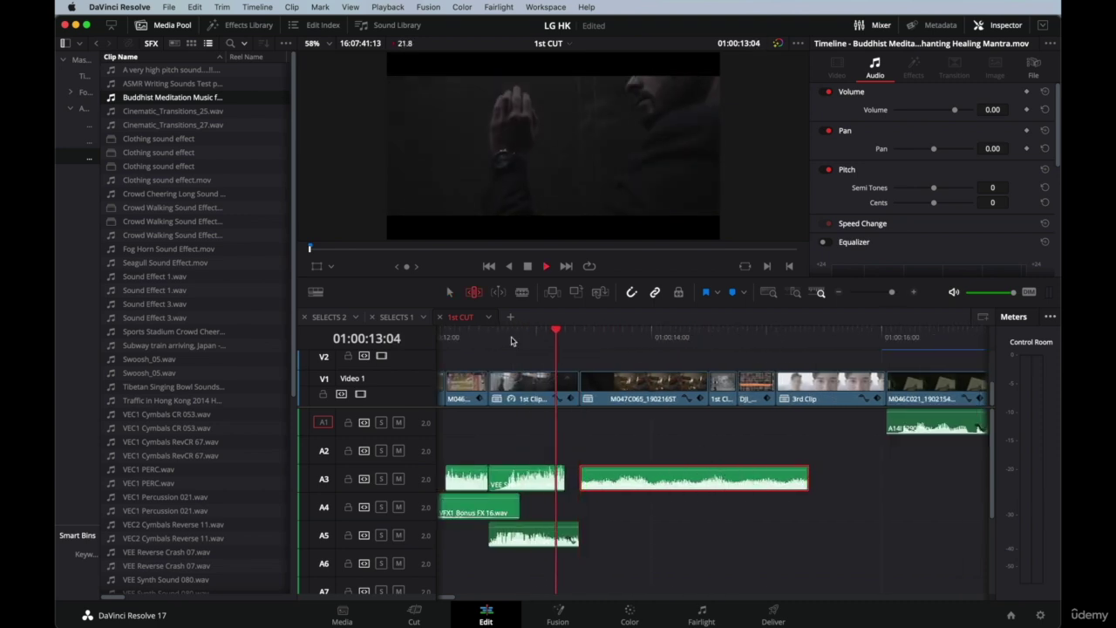
key("space")
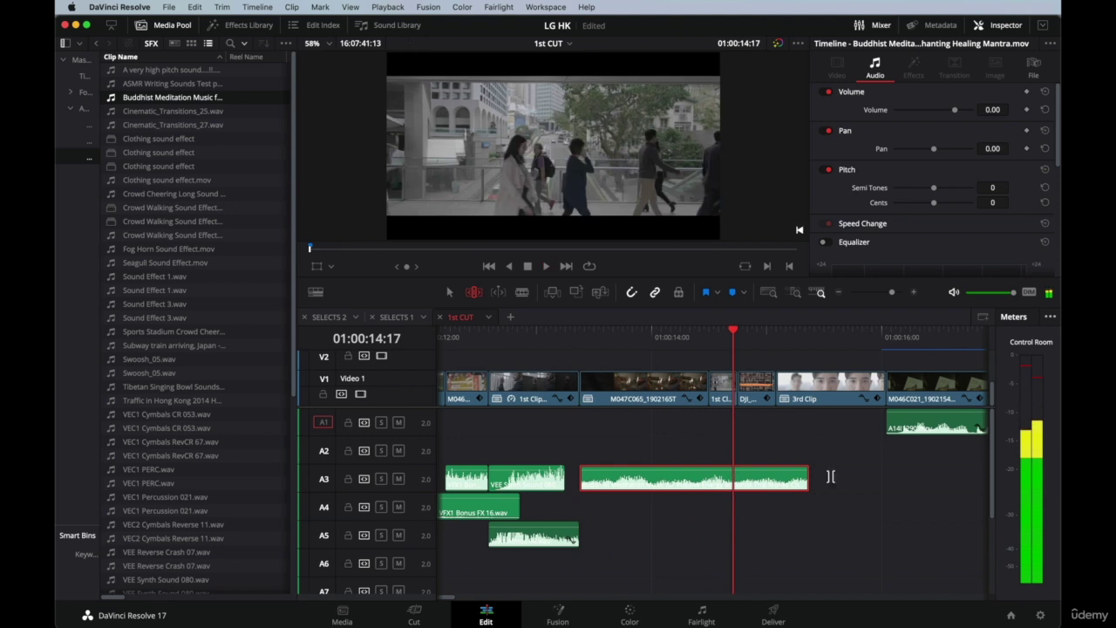
Try to trim the end of the Buddhist Meditation Music clip on A3 back toward the end of the candle shot.
left_click_drag(803, 479, 692, 479)
key("super+z")
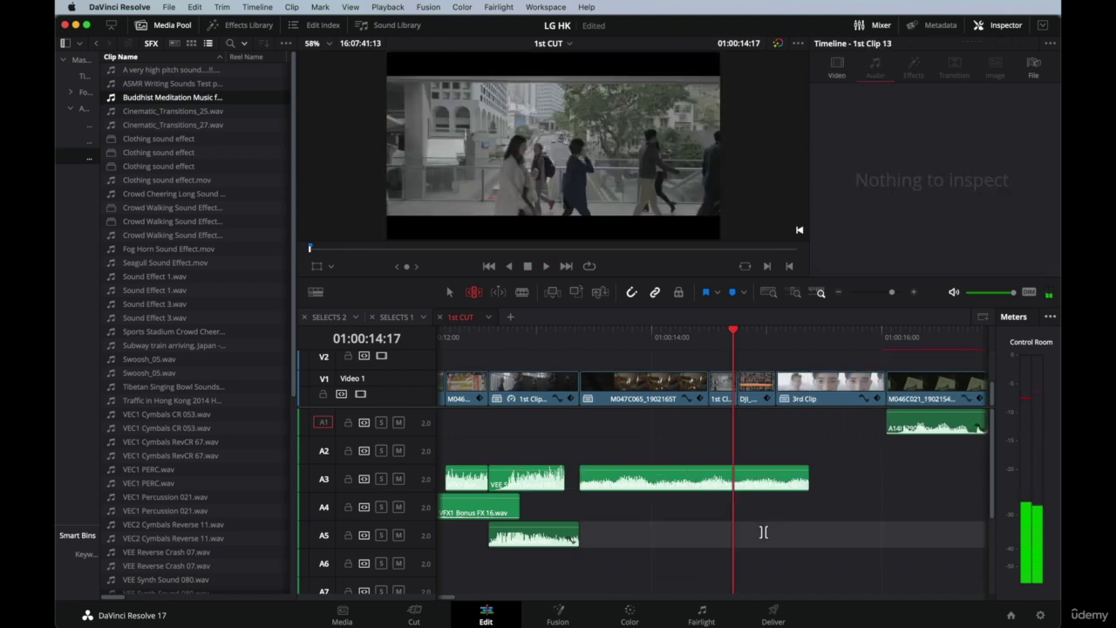
Trim the end of the Buddhist Meditation Music clip on A3 to the end of the candle shot and play the cut back.
left_click(789, 479)
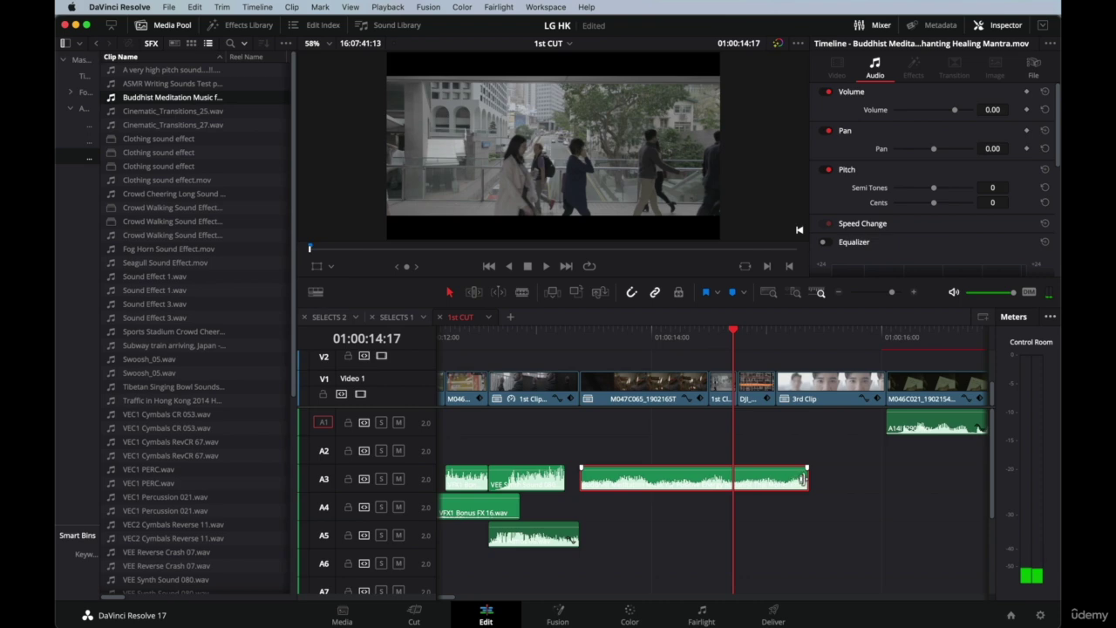
left_click_drag(803, 479, 706, 478)
left_click(457, 338)
key("space")
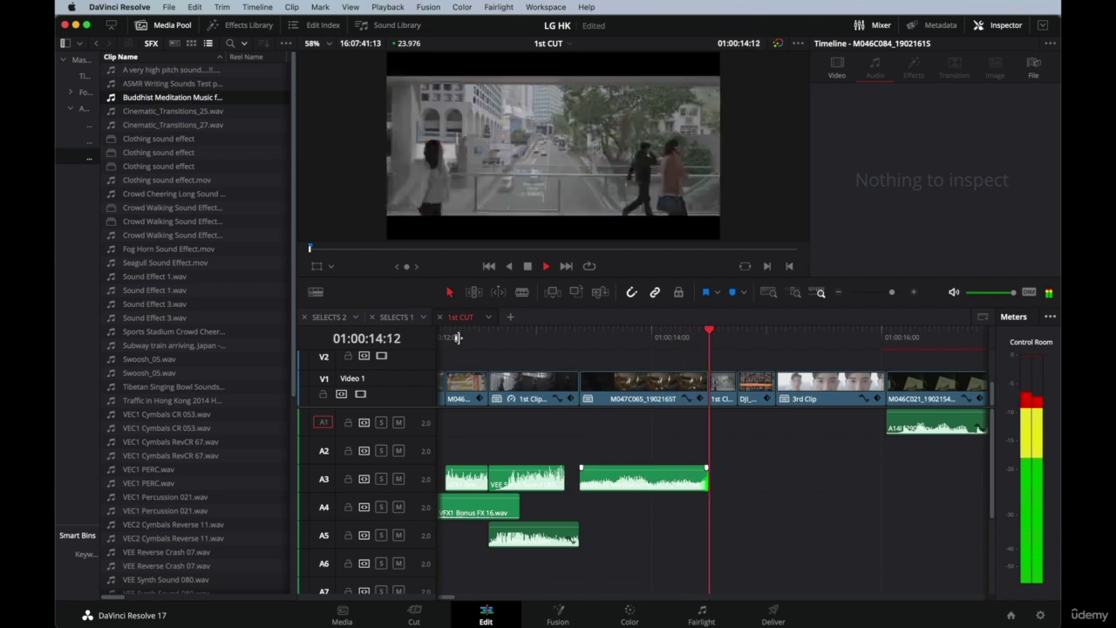
left_click(489, 337)
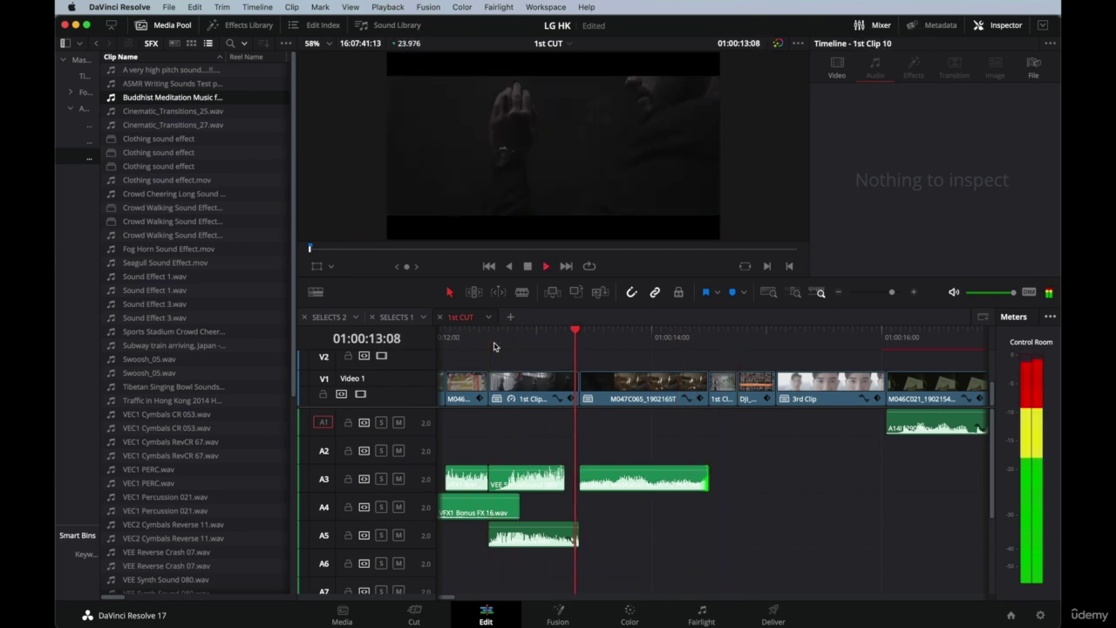
key("space")
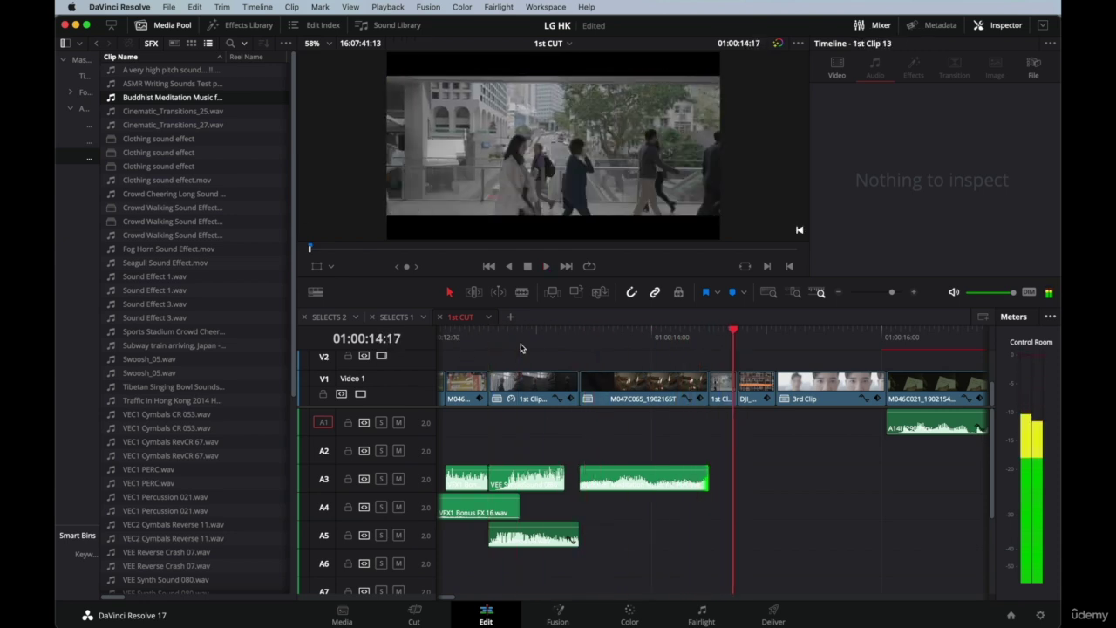
Play the sequence from about 01:00:08 through the candle shot to check how the Buddhist Meditation Music clip fits the earlier sounds.
left_click(628, 337)
left_click(643, 476)
left_click(570, 338)
scroll(544, 340, "left", 3)
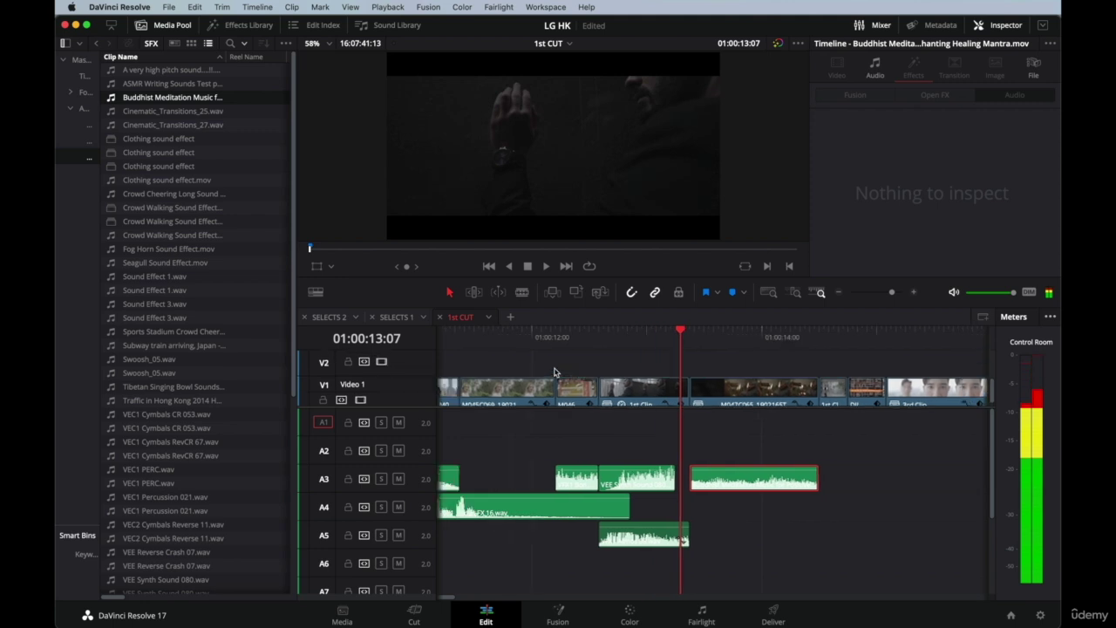
key("super+minus")
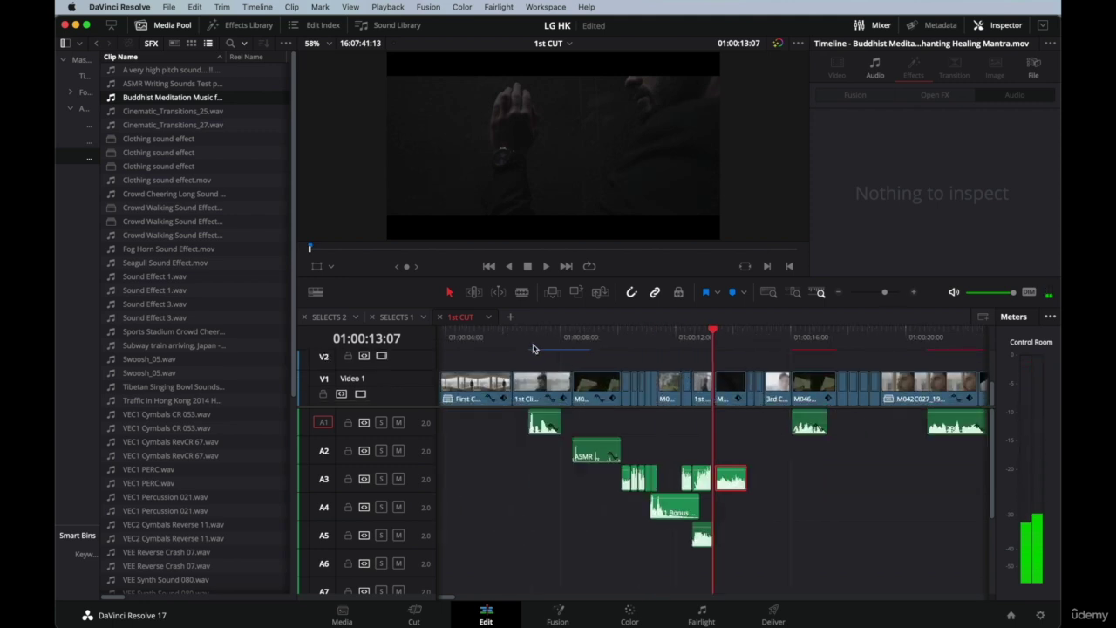
left_click(573, 349)
key("space")
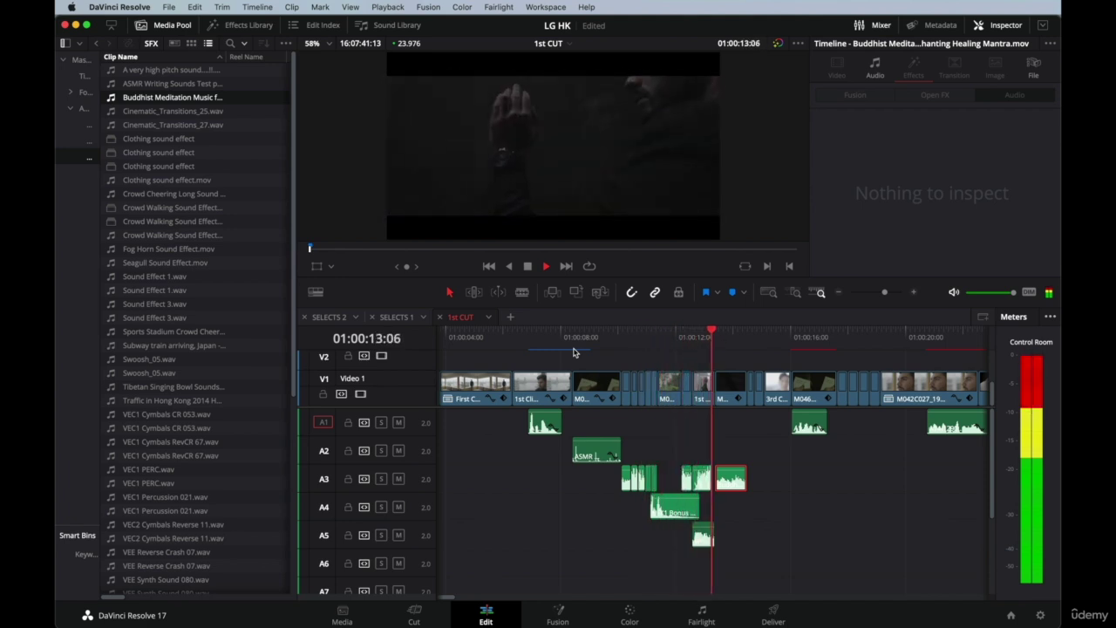
key("space")
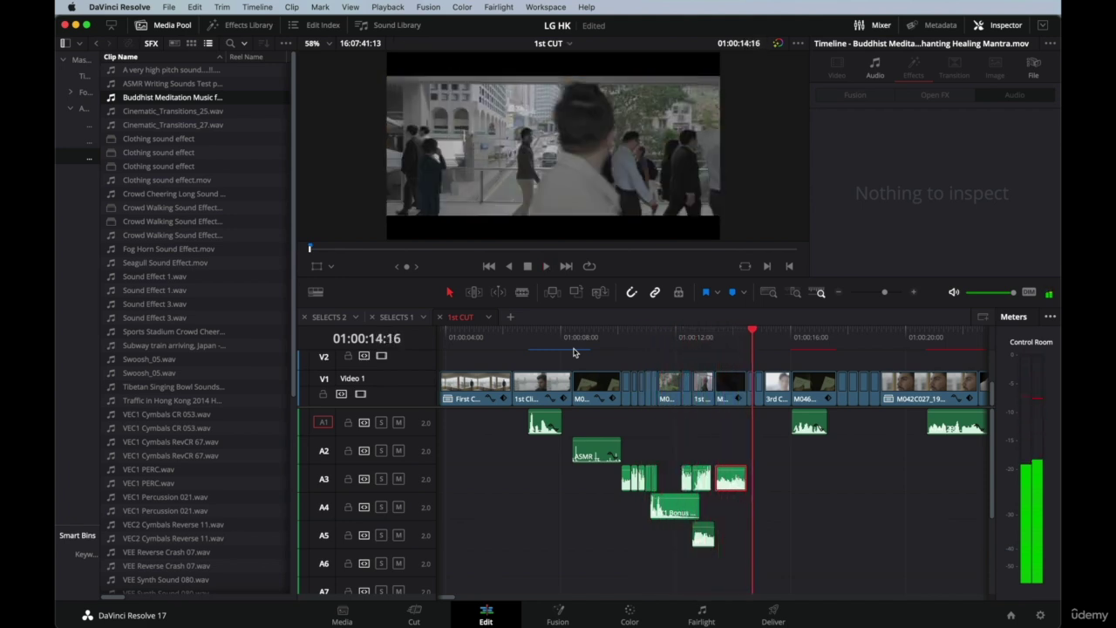
Apply the Fairlight Pitch effect to the Buddhist Meditation Music clip on A3 under the candle shot.
left_click(718, 335)
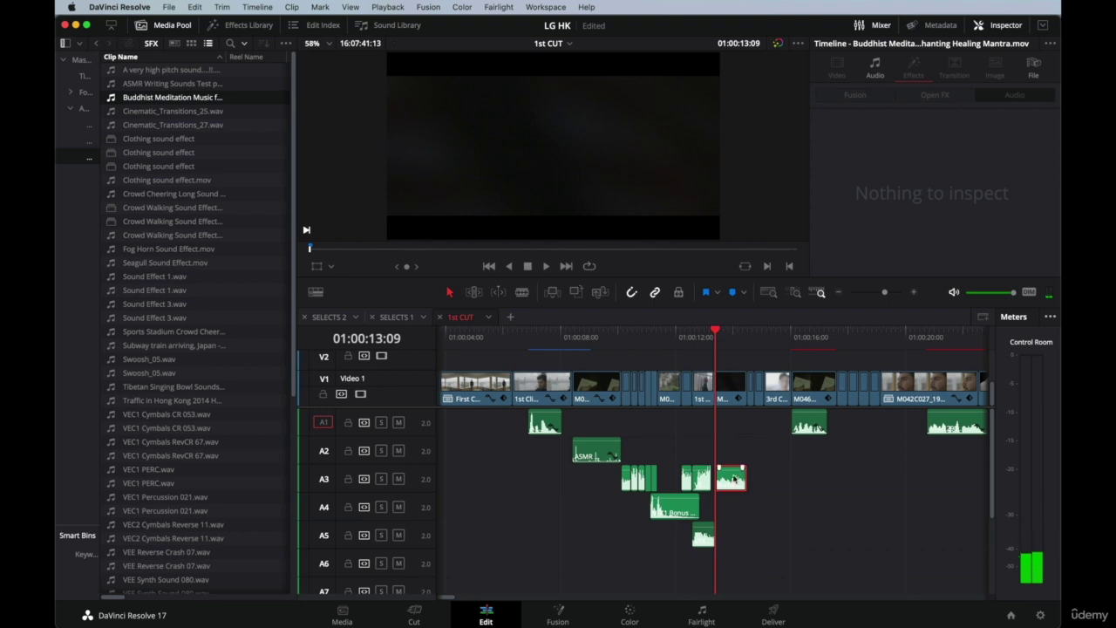
key("super+equal")
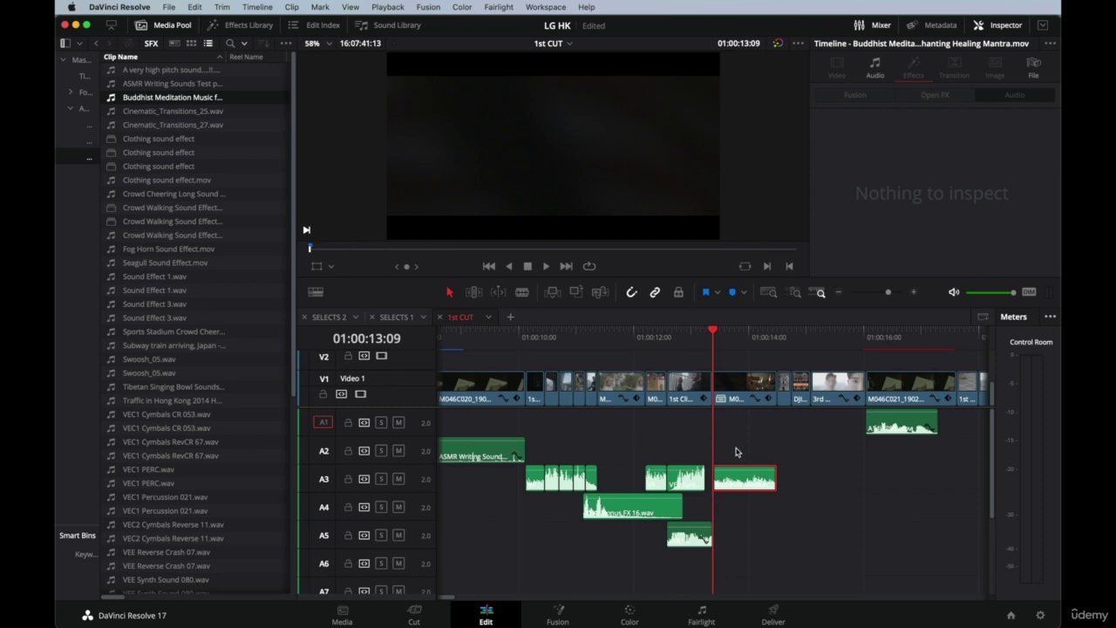
left_click(737, 339)
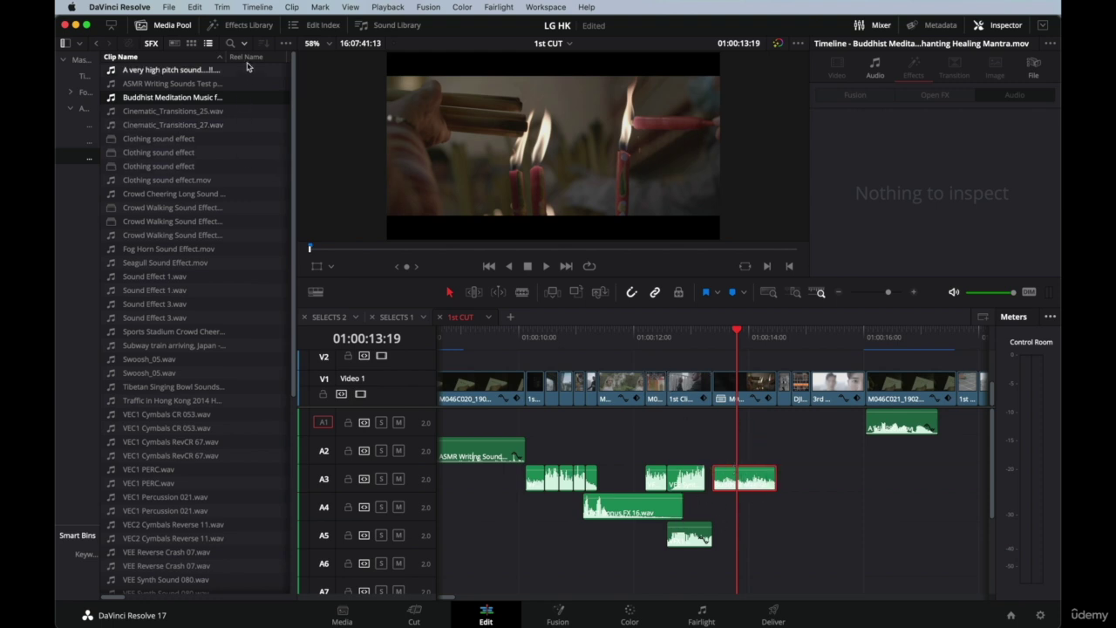
left_click(236, 28)
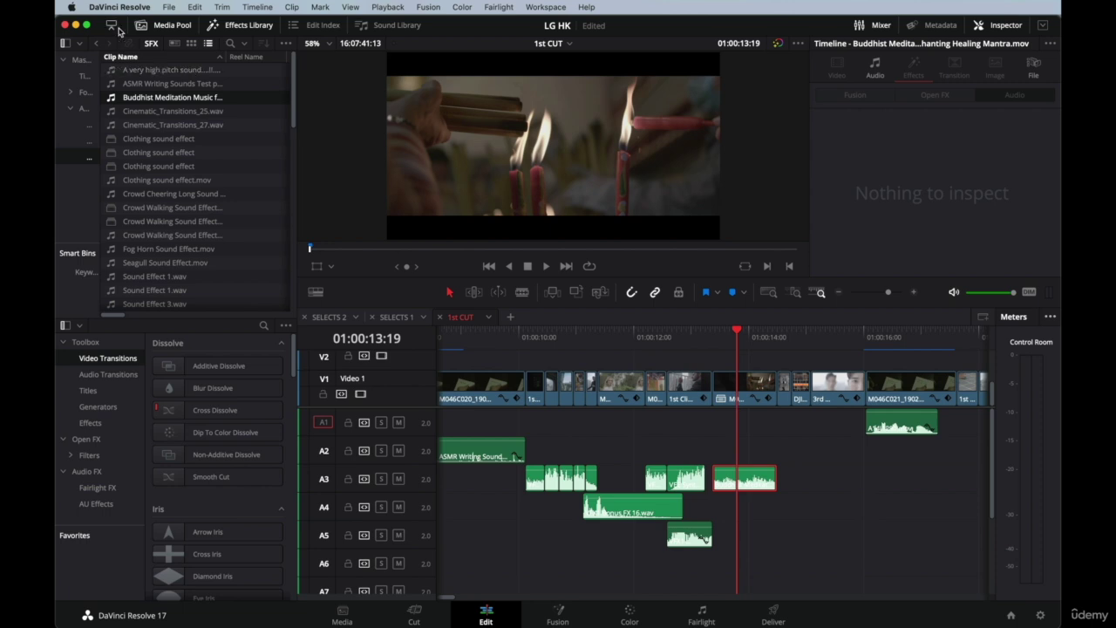
left_click(166, 28)
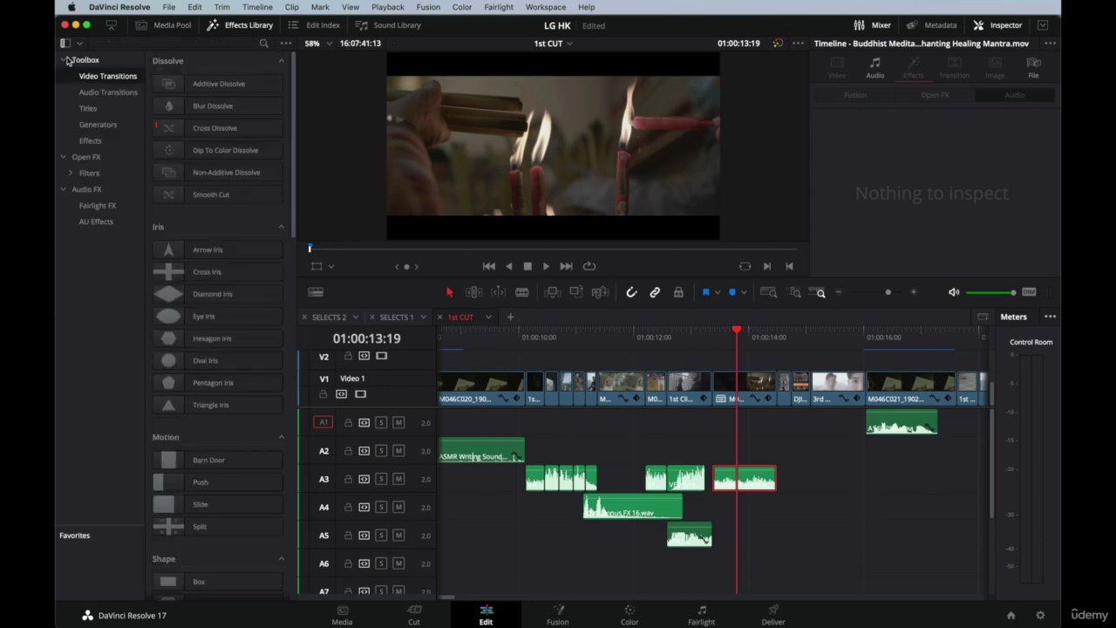
left_click(97, 190)
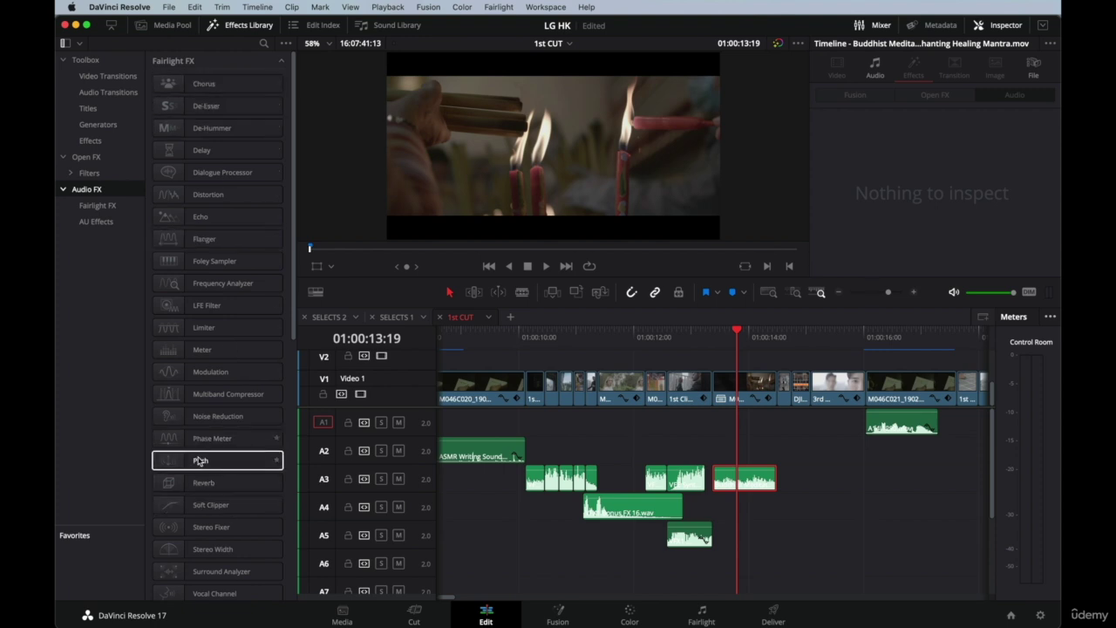
left_click_drag(200, 463, 745, 483)
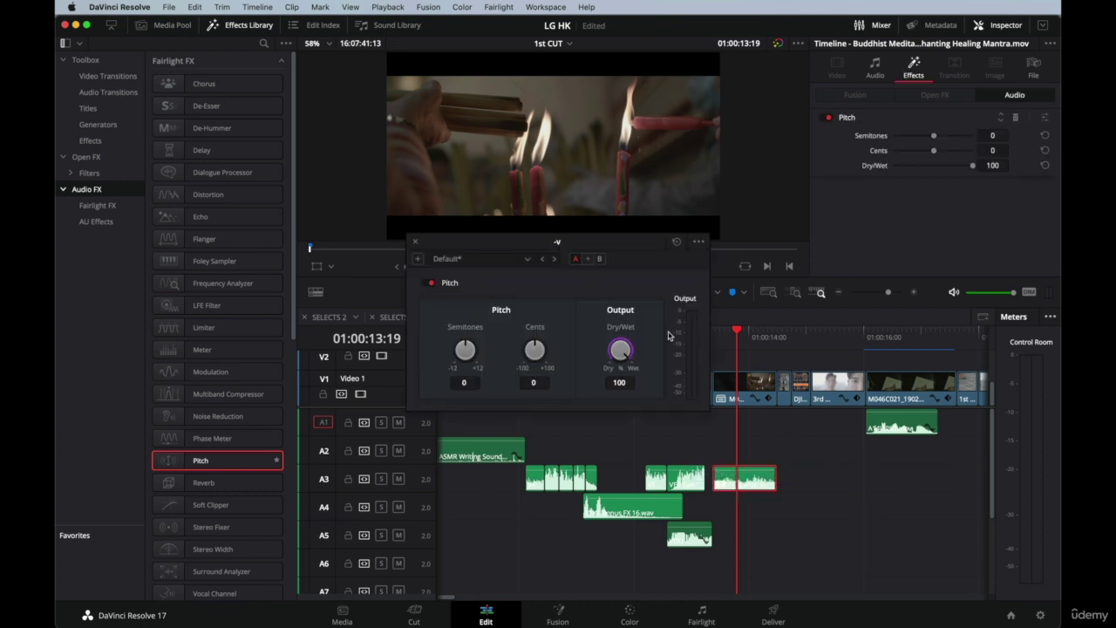
Audition the Buddhist Meditation Music clip from within the candle shot and set its Pitch effect to -7 semitones.
mouse_move(727, 338)
left_mouse_down()
mouse_move(713, 335)
mouse_move(732, 336)
left_mouse_up()
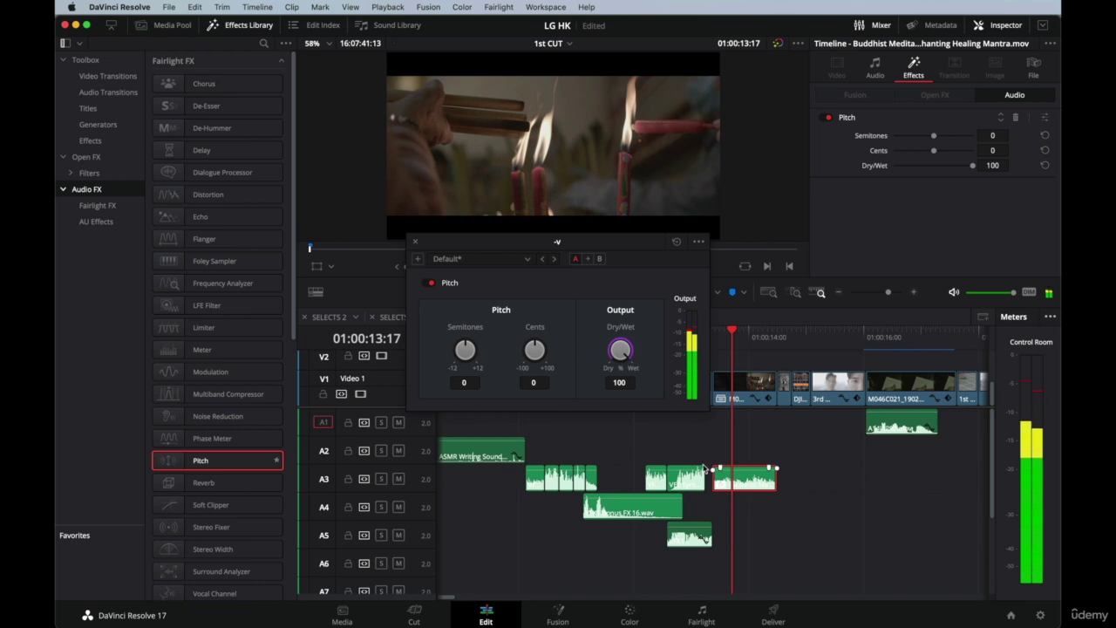
left_click_drag(467, 367, 445, 361)
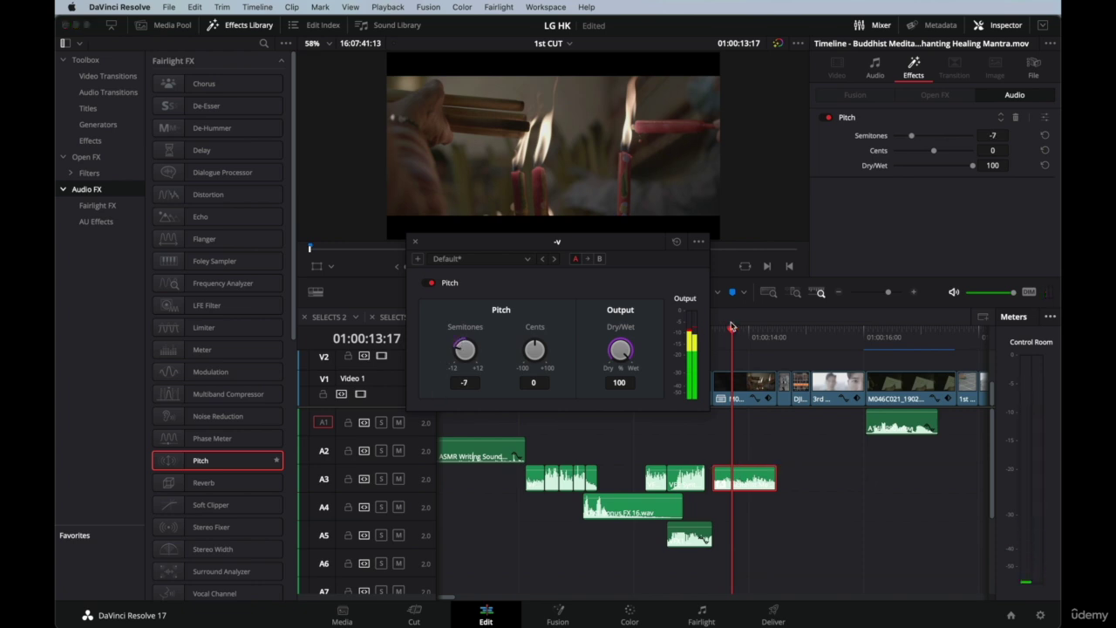
Play back the chanting clip on track A3 to hear its pitch shift, moving the Pitch window clear of the timeline ruler.
left_click_drag(732, 327, 721, 335)
key("space")
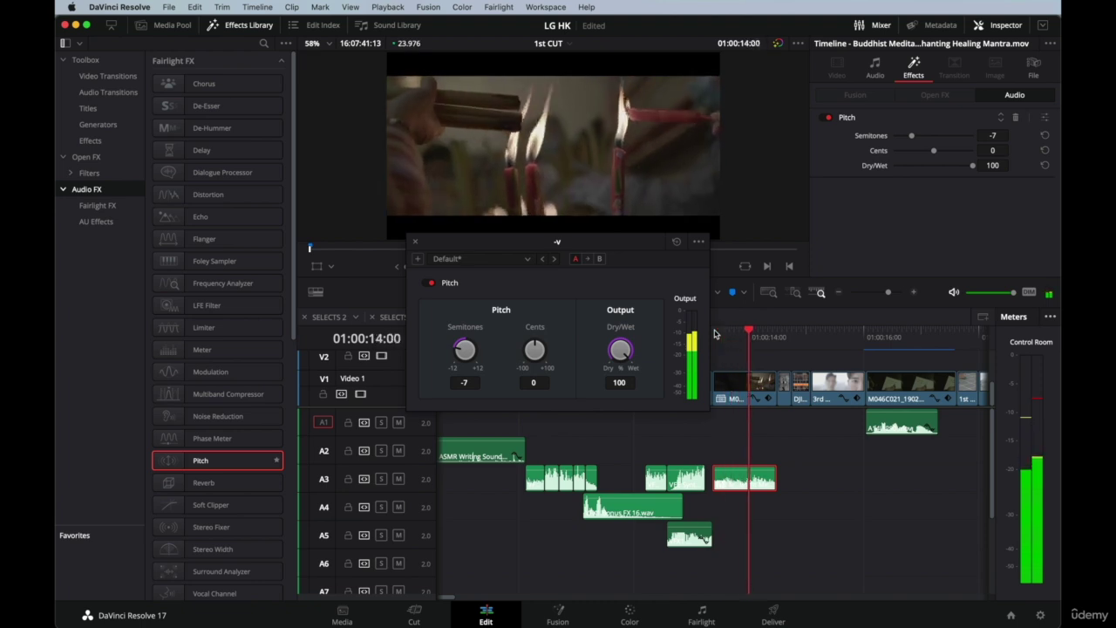
left_click(715, 334)
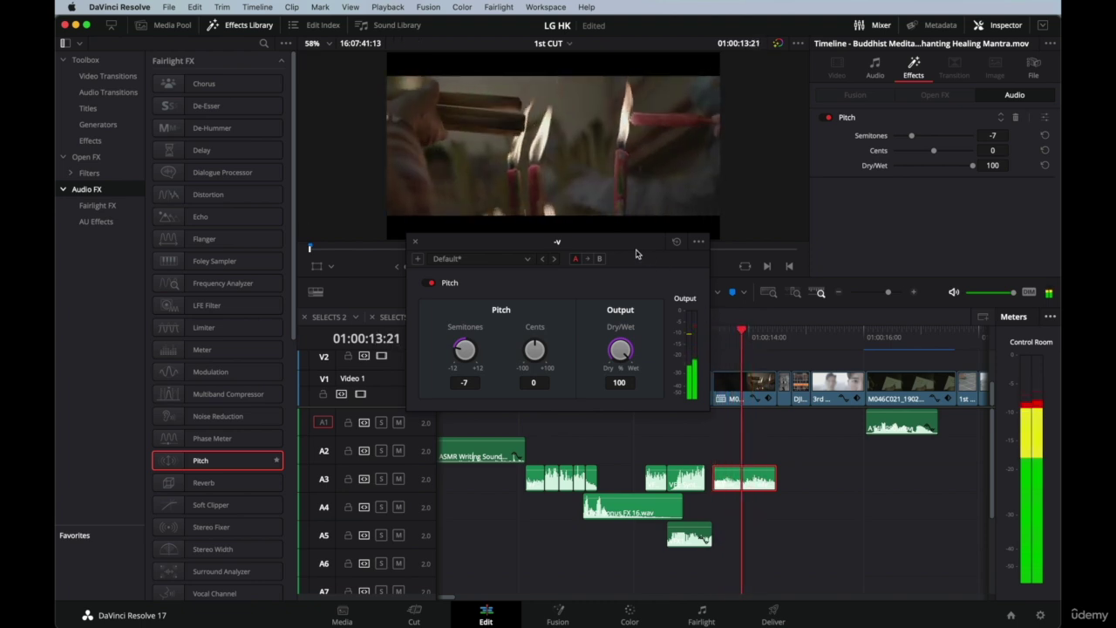
left_click_drag(637, 253, 545, 259)
left_click(685, 334)
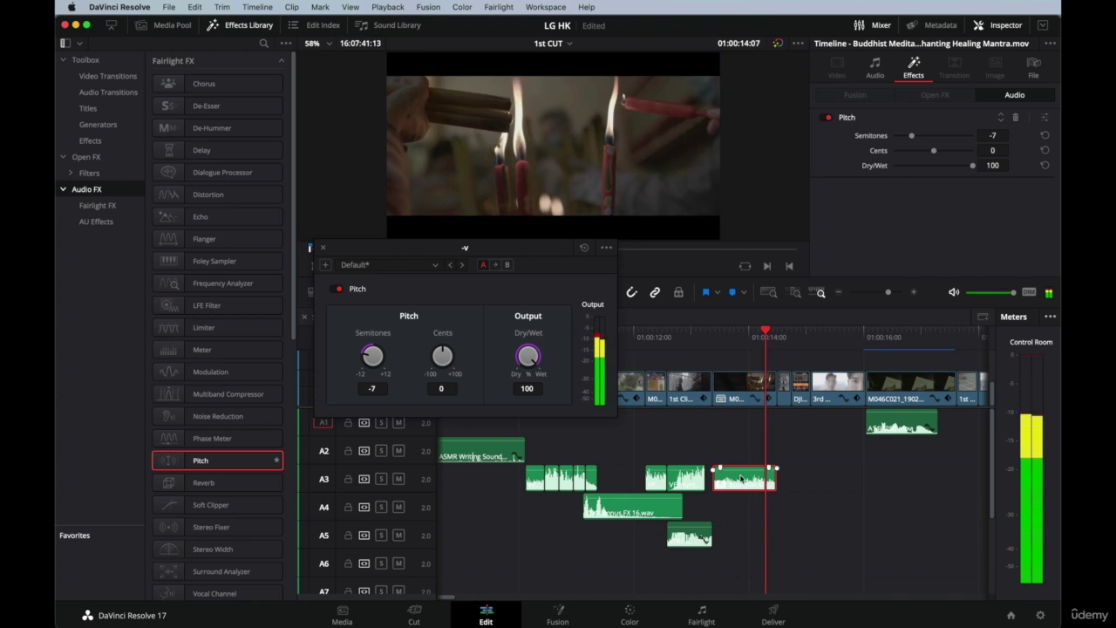
Try lower pitch shifts on the chanting clip, going down through -8 and -10 to -12 semitones.
left_click(732, 334)
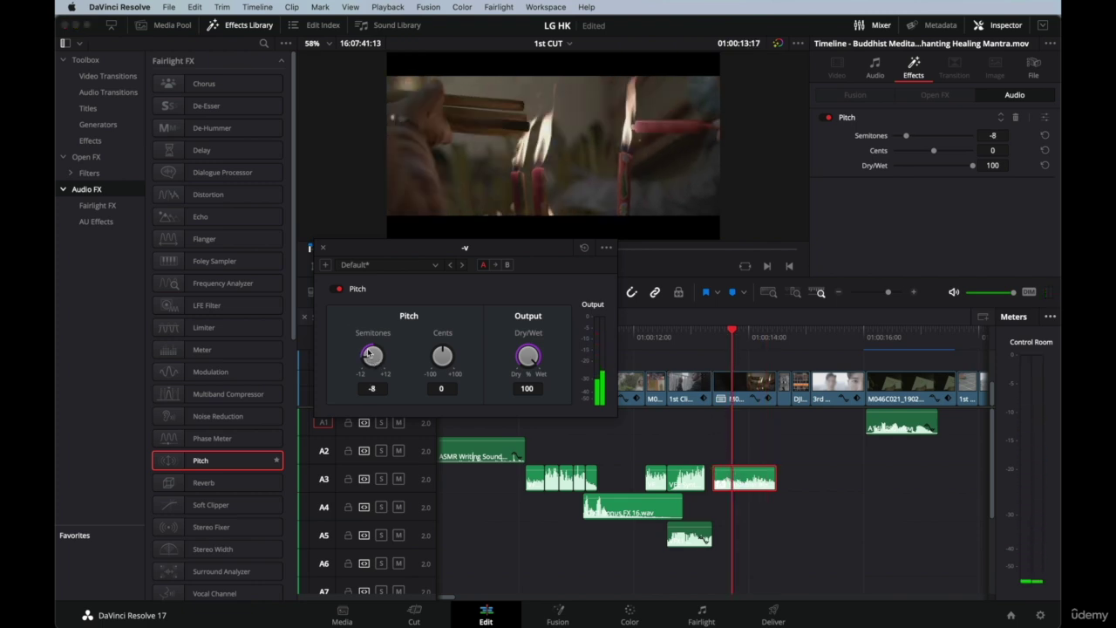
left_click(692, 338)
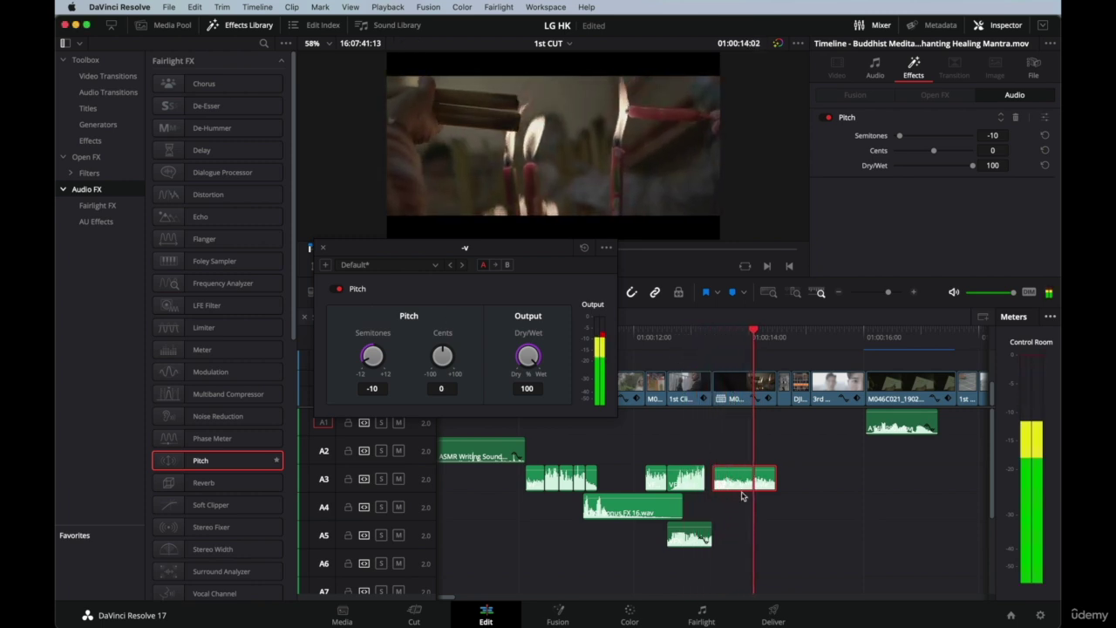
left_click_drag(372, 358, 371, 318)
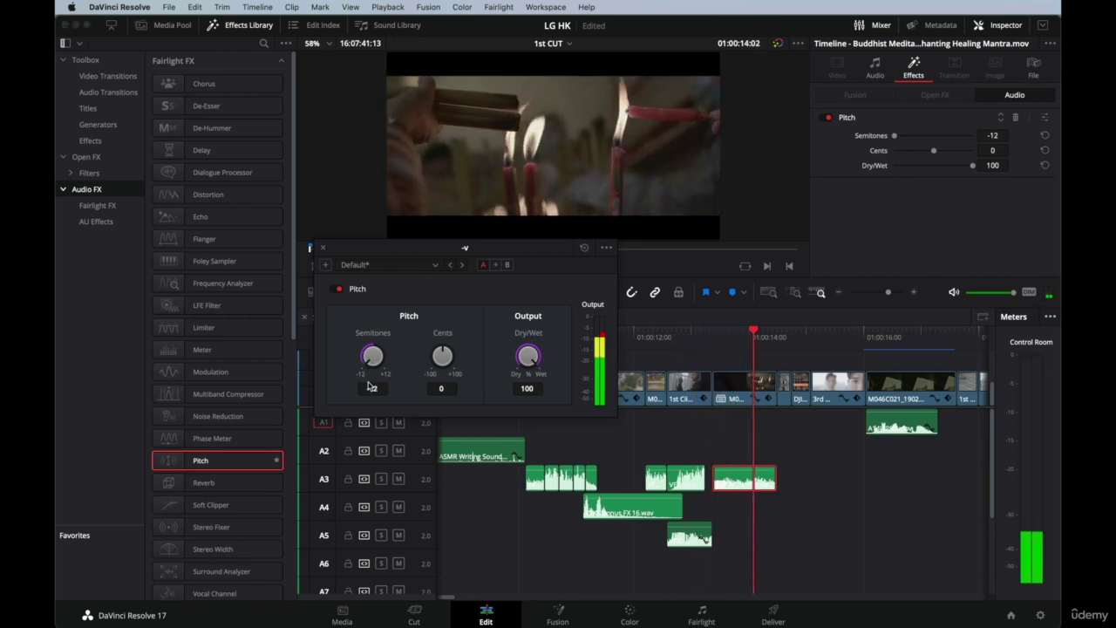
Set the chanting clip's pitch shift to -3 semitones, play back the result and close the Pitch settings.
left_click(372, 388)
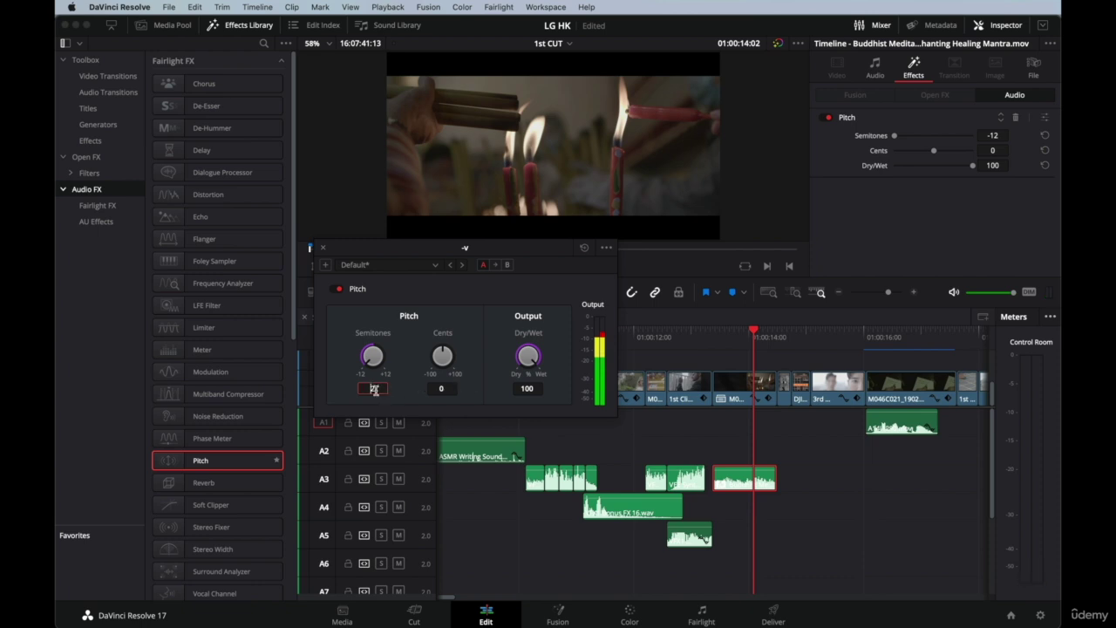
key("Return")
left_click(647, 337)
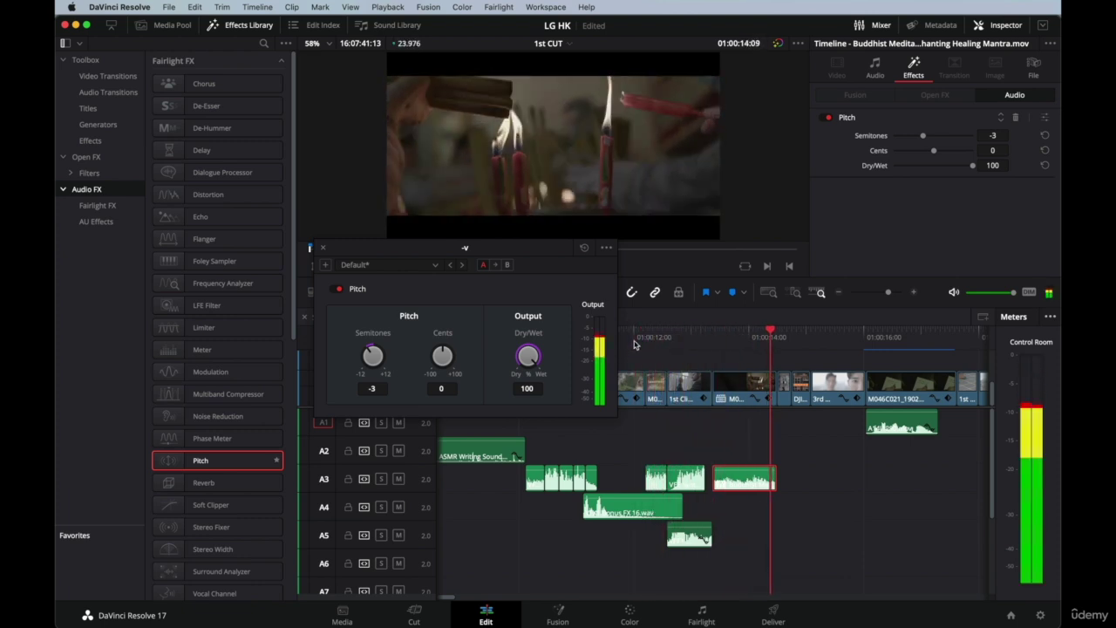
key("space")
mouse_move(749, 484)
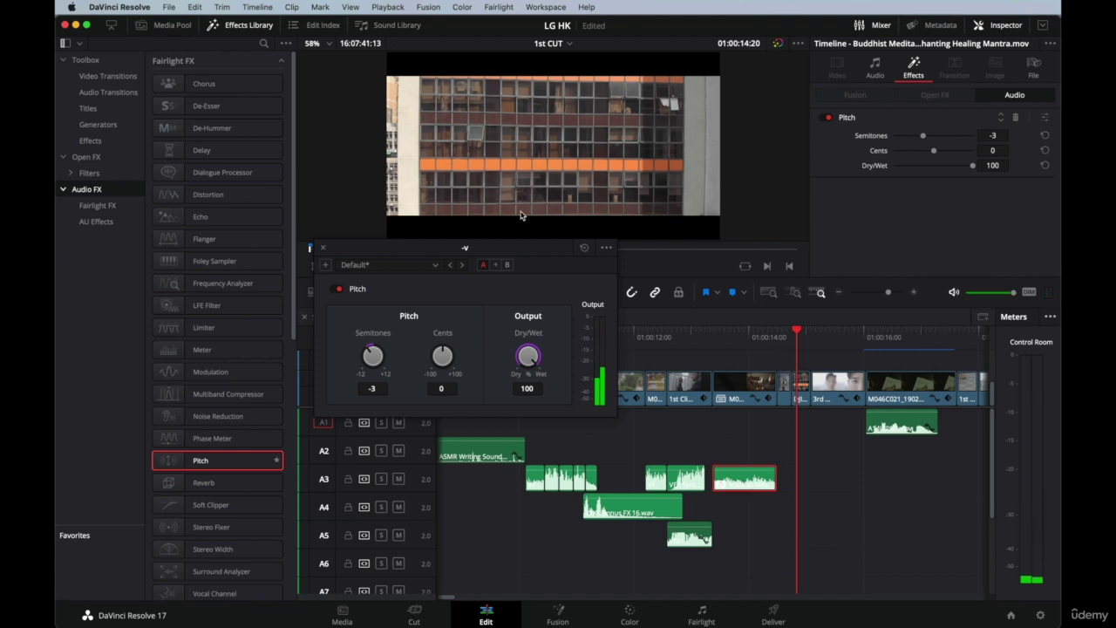
left_click(323, 250)
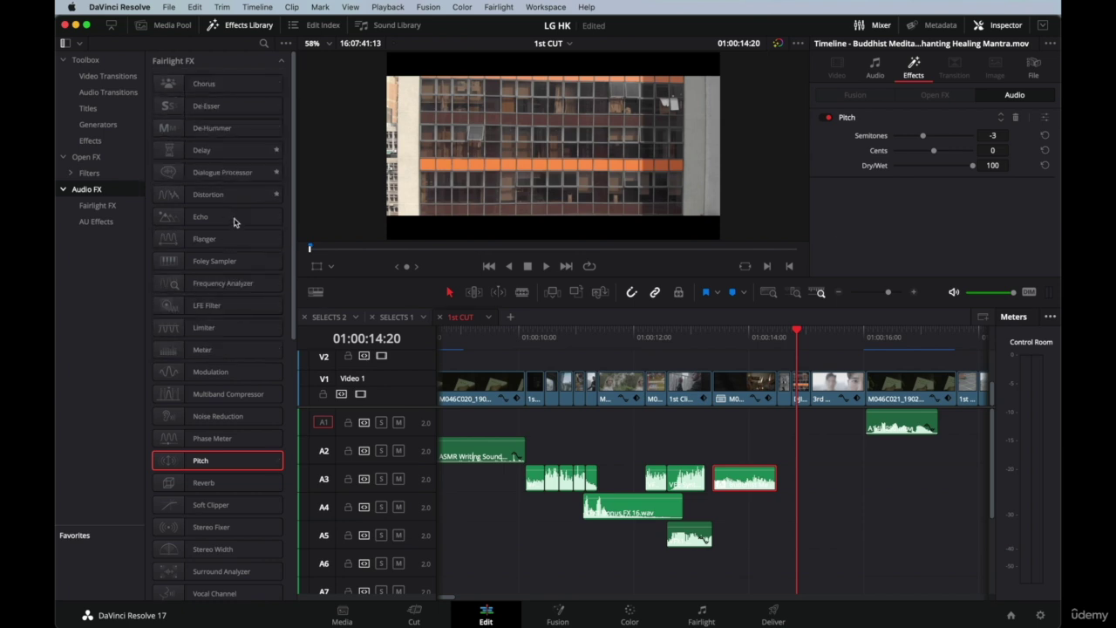
Apply the Reverb effect to the chanting clip with room height 5.82 and room length 26.06, and play back the section.
left_click(224, 486)
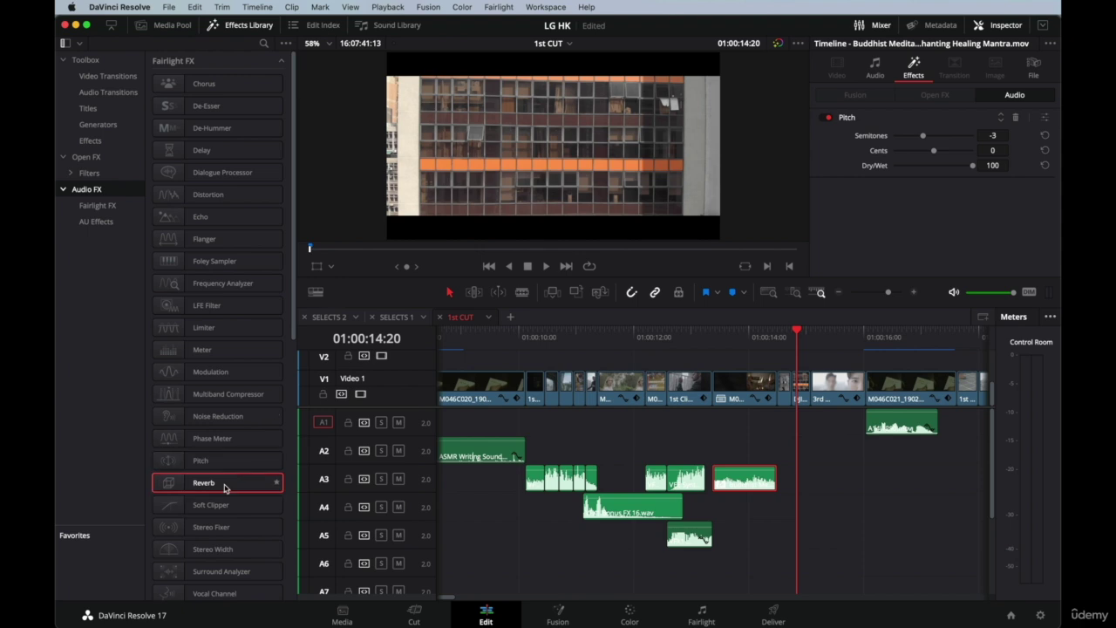
left_click_drag(210, 485, 749, 478)
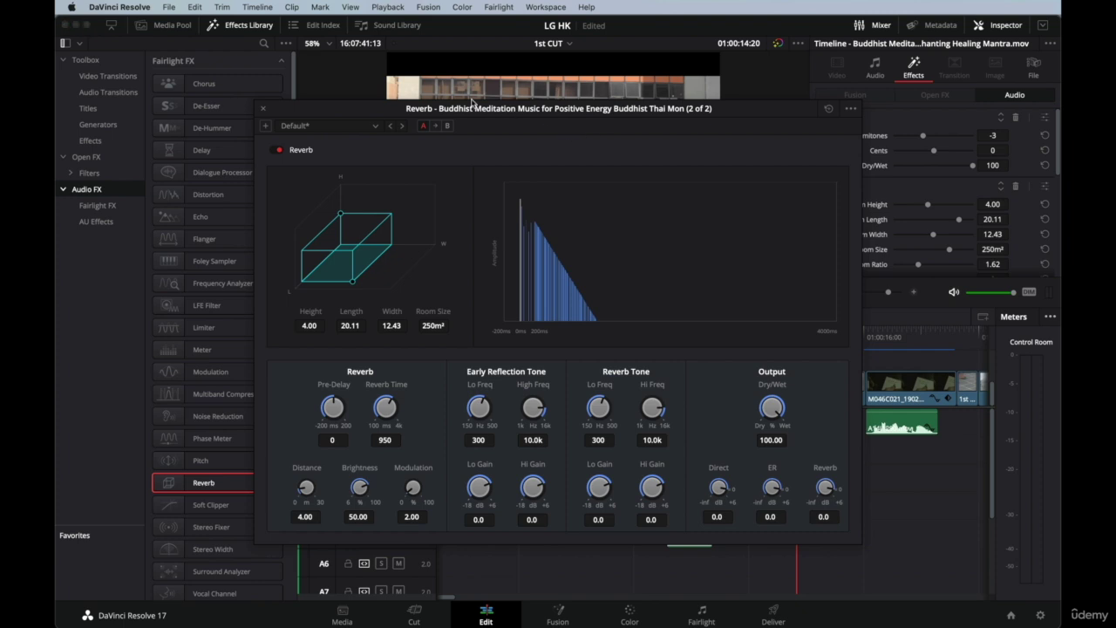
left_click(263, 109)
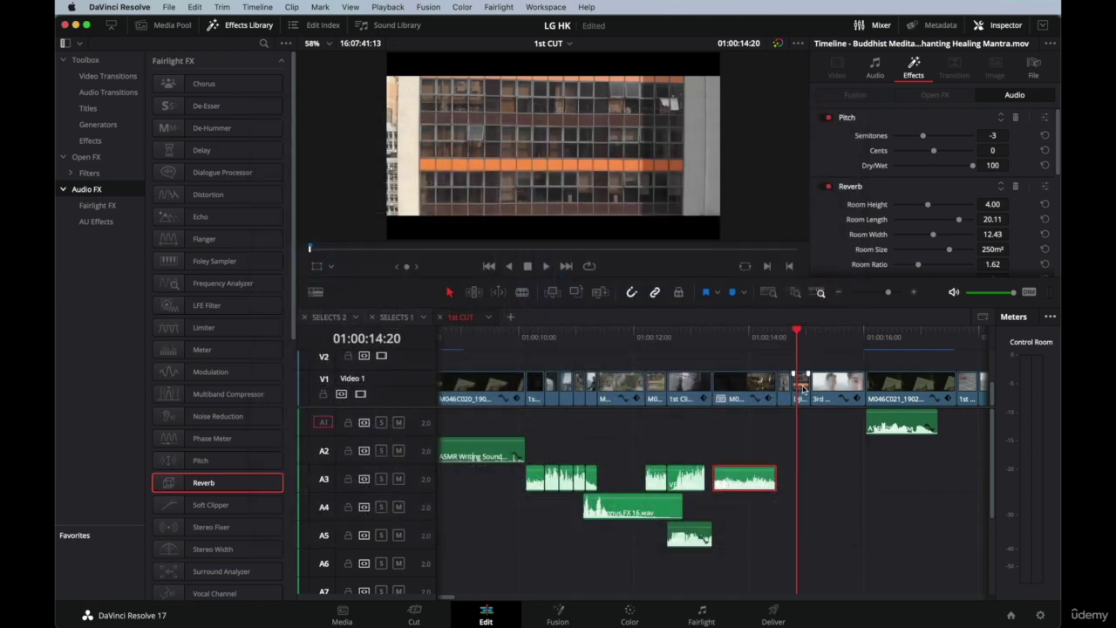
left_click(683, 338)
key("space")
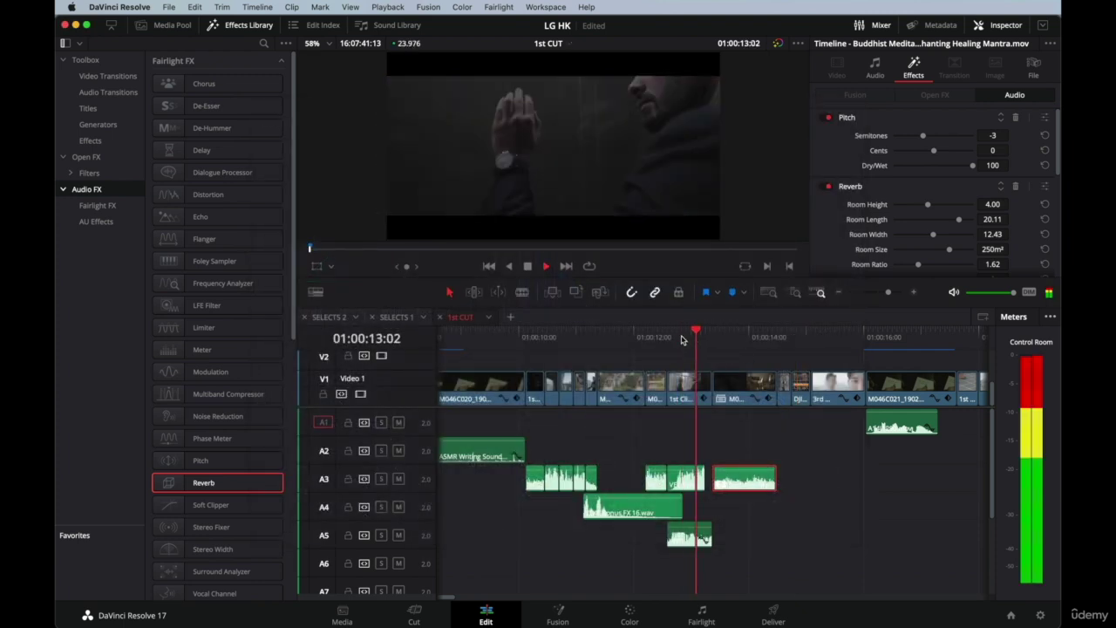
key("space")
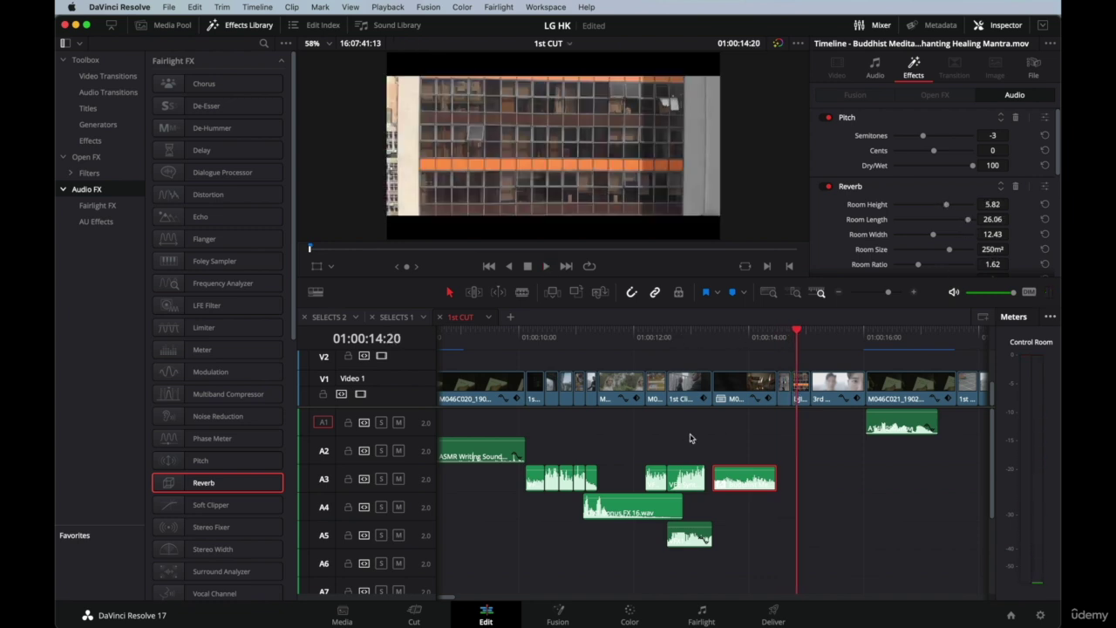
Play back the chanting clip with its reverb twice, starting from the end of the preceding clip.
left_click(699, 338)
key("space")
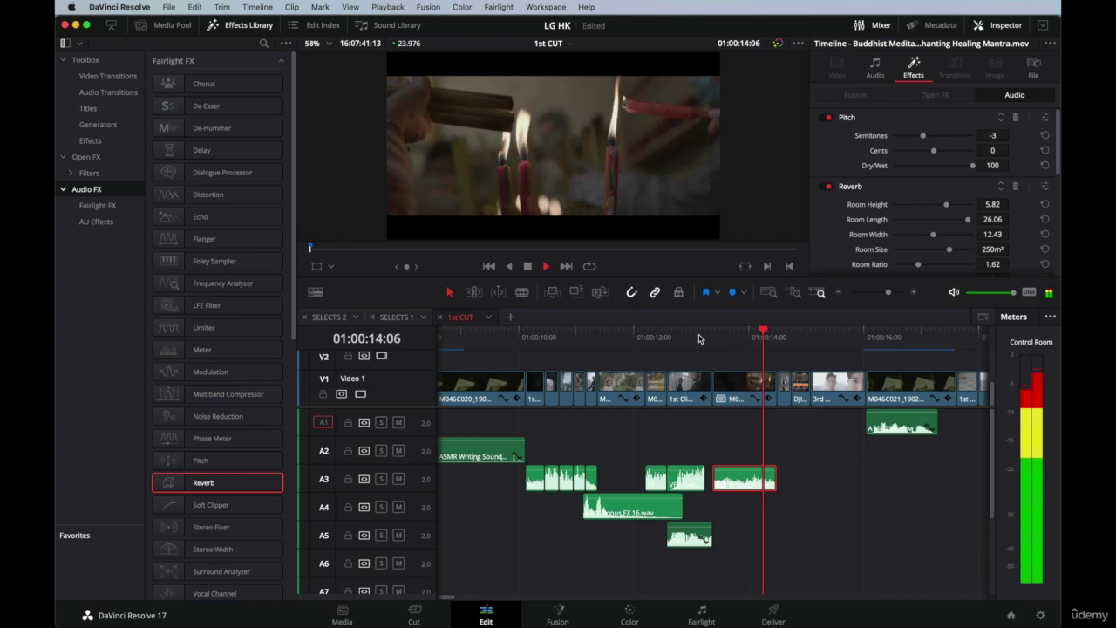
key("space")
left_click(689, 339)
key("space")
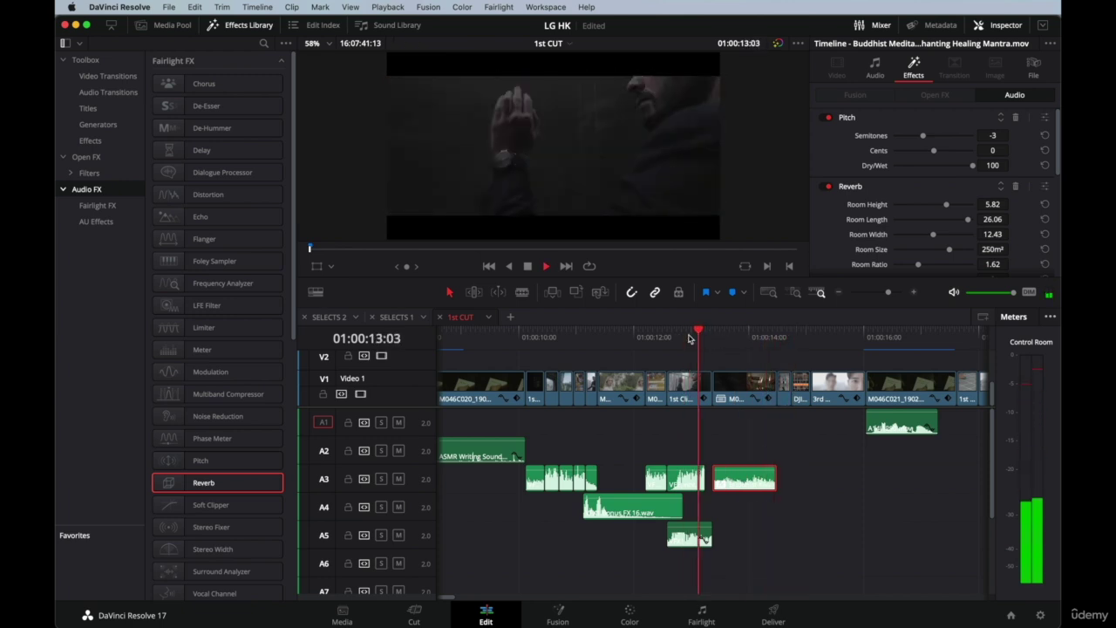
key("space")
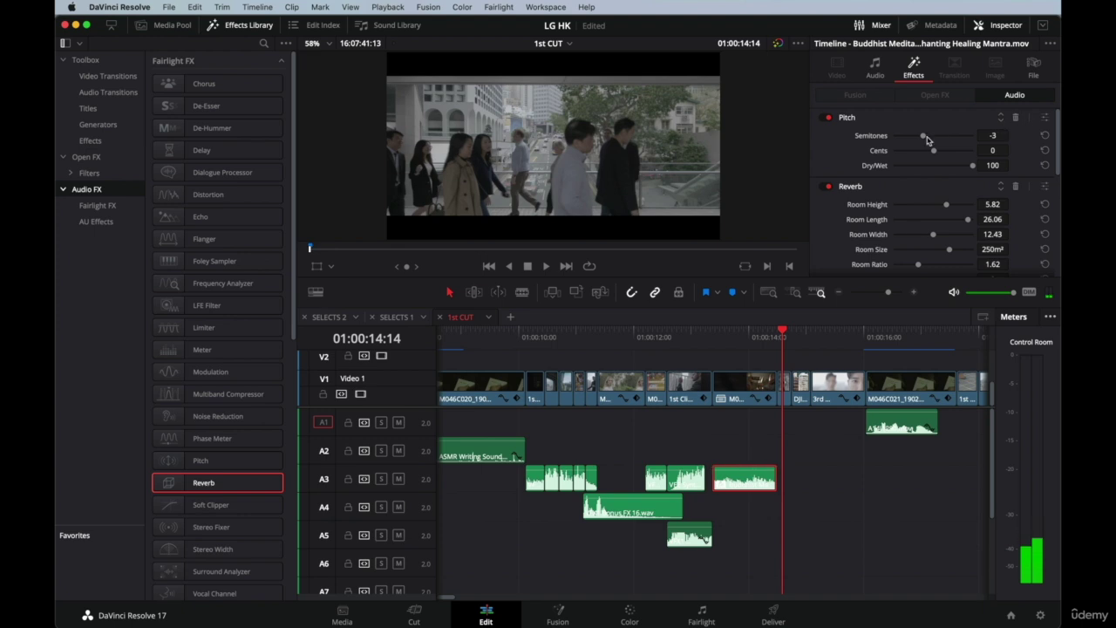
Lower the chanting clip's volume to -3.74, playing back the section to judge the level.
left_click(876, 70)
left_click_drag(958, 113, 950, 113)
left_click(664, 364)
key("space")
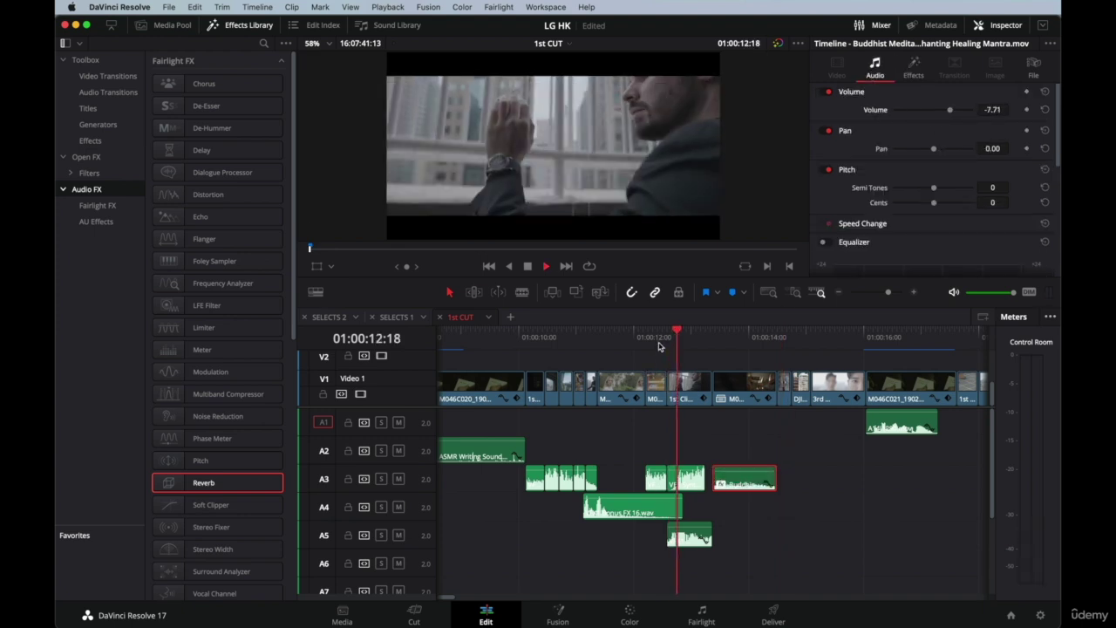
key("space")
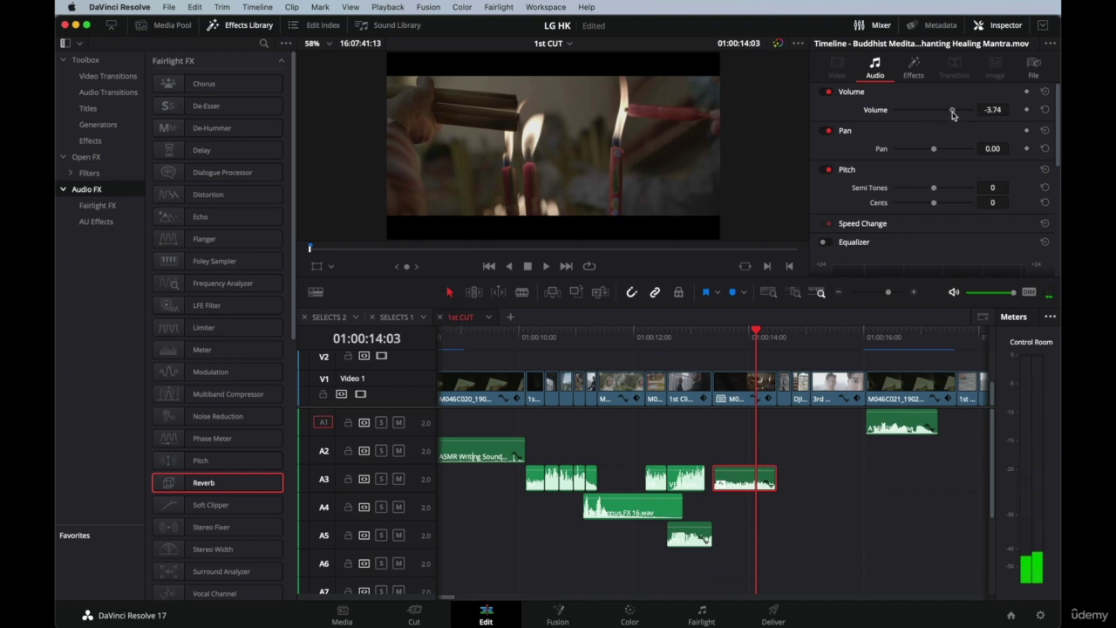
left_click(681, 338)
key("space")
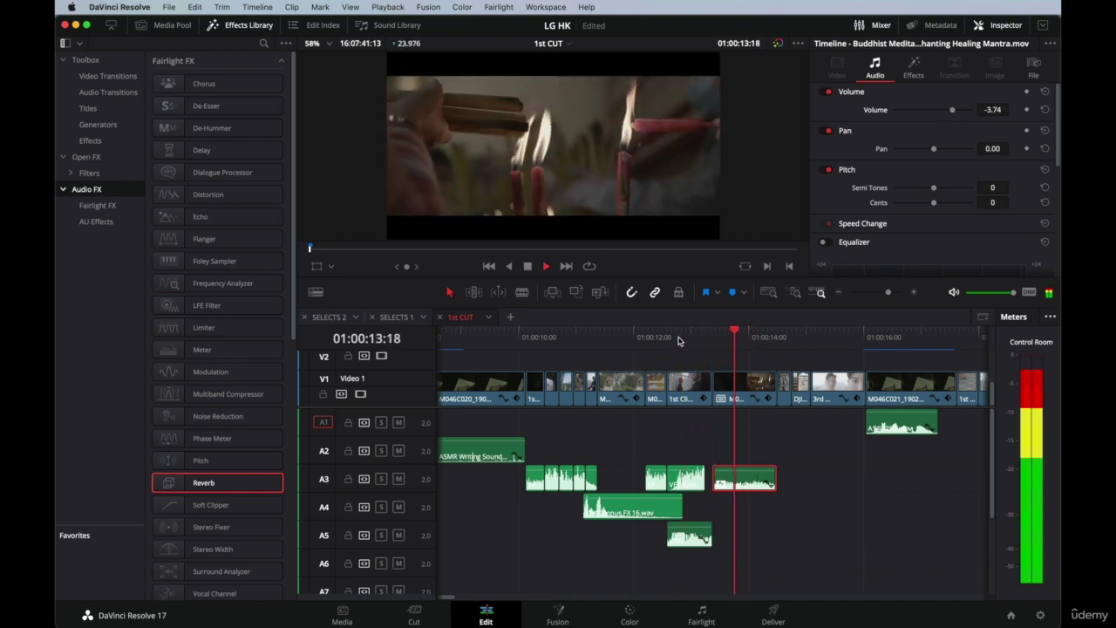
key("space")
Play back past the end of the chanting clip, then select the street video clip with the playhead at its start, 01:00:14:12.
scroll(855, 460, "right", 3)
scroll(855, 460, "down", 1)
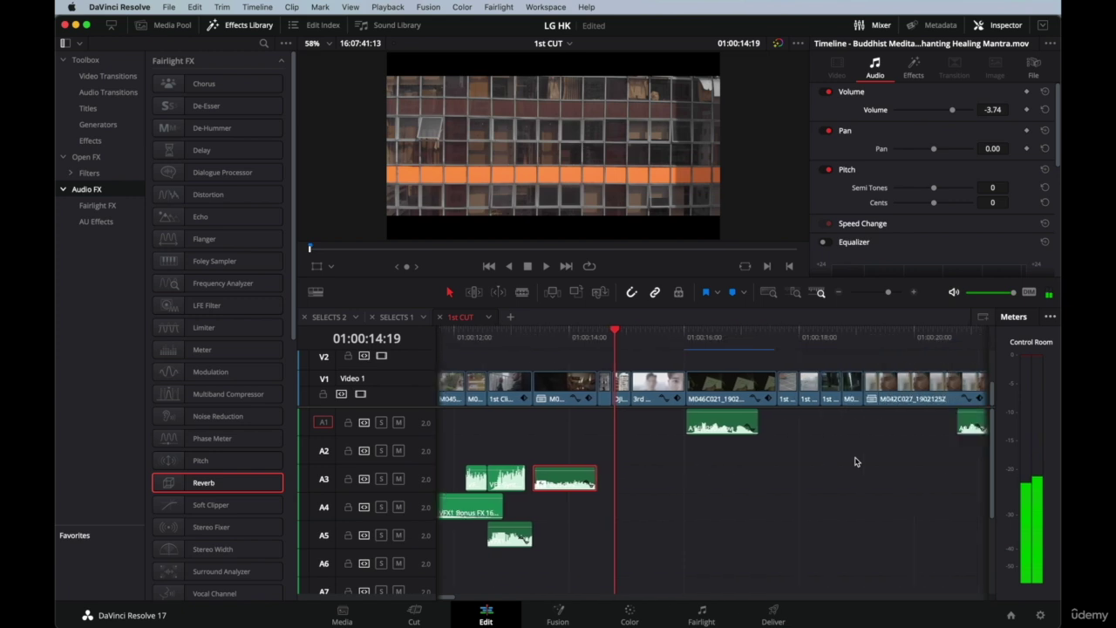
scroll(753, 444, "up", 1)
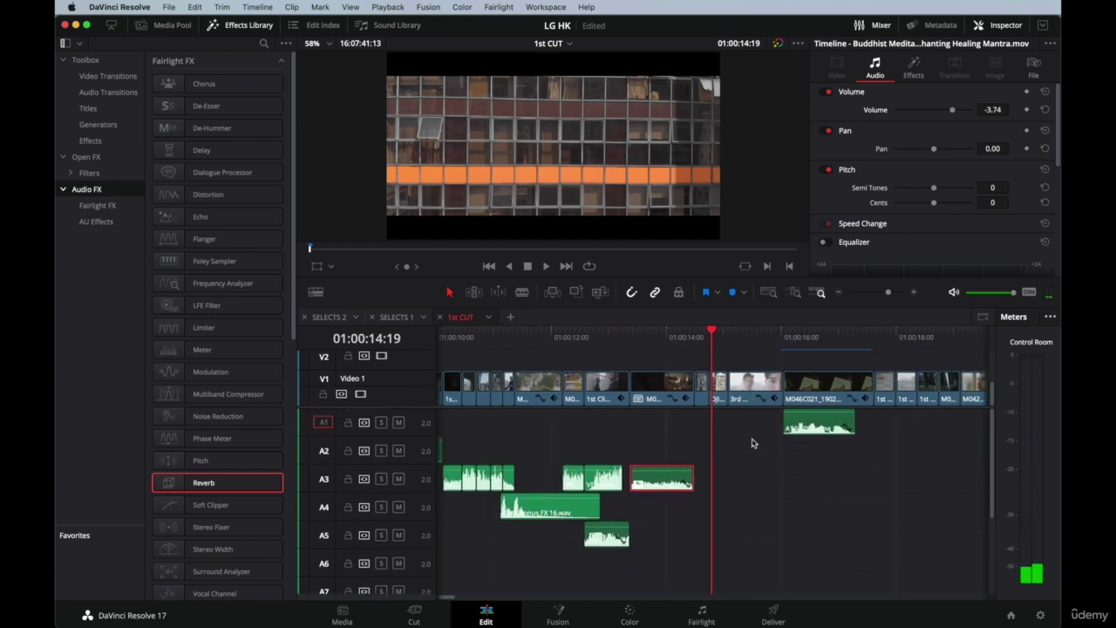
left_click(661, 340)
key("space")
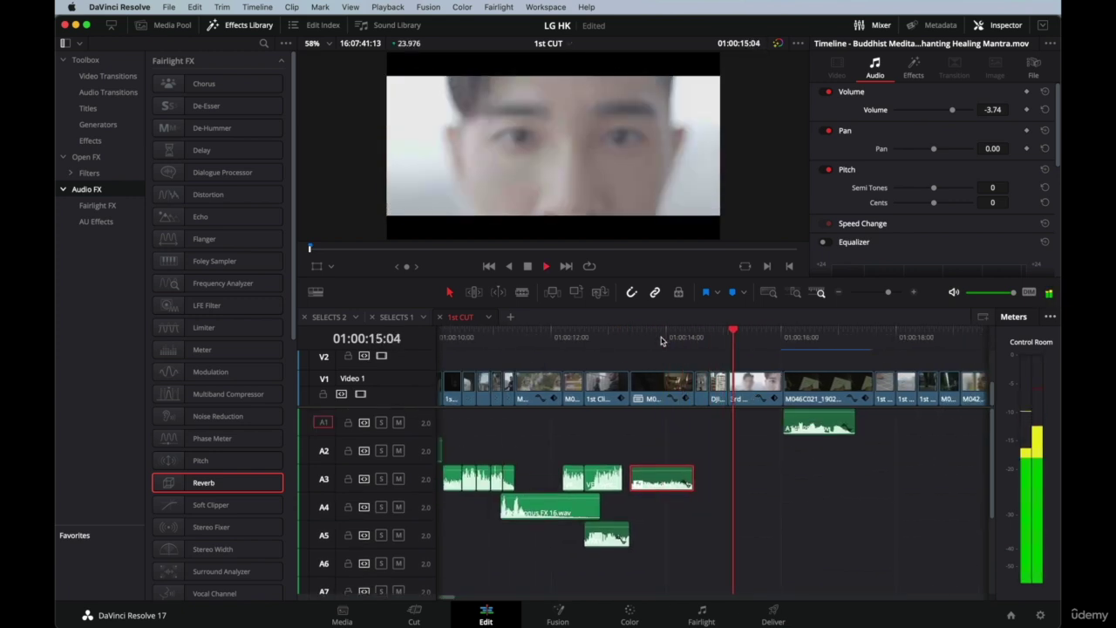
left_click(661, 340)
left_click_drag(661, 340, 697, 338)
left_click(700, 386)
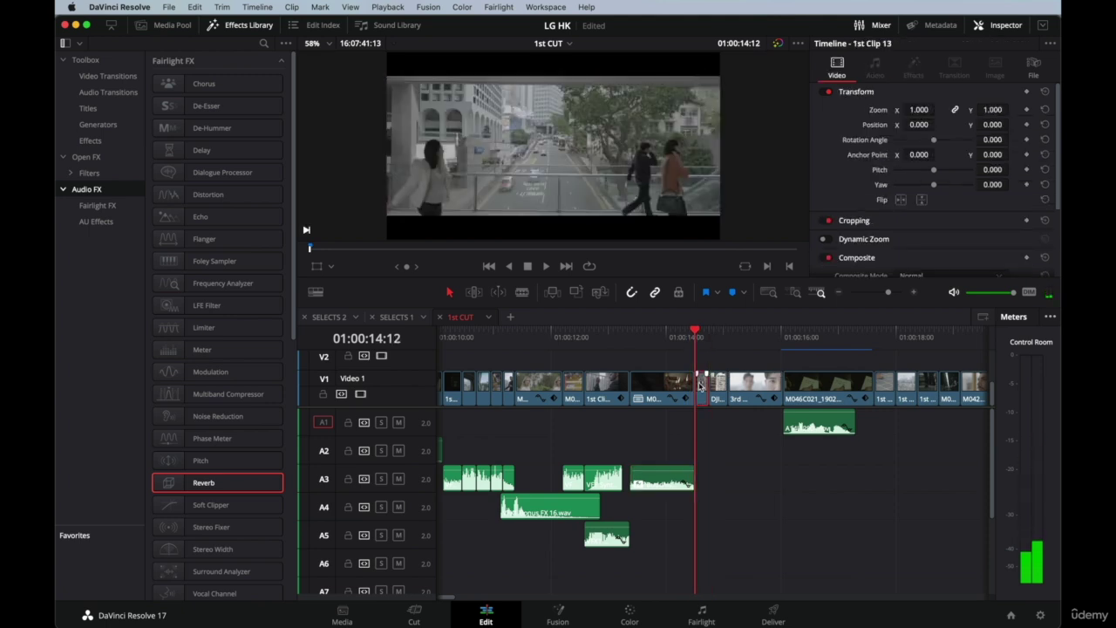
Load the sound effect Traffic in Hong Kong 2014 HD.mov from the SFX bin into the viewer.
left_click(244, 31)
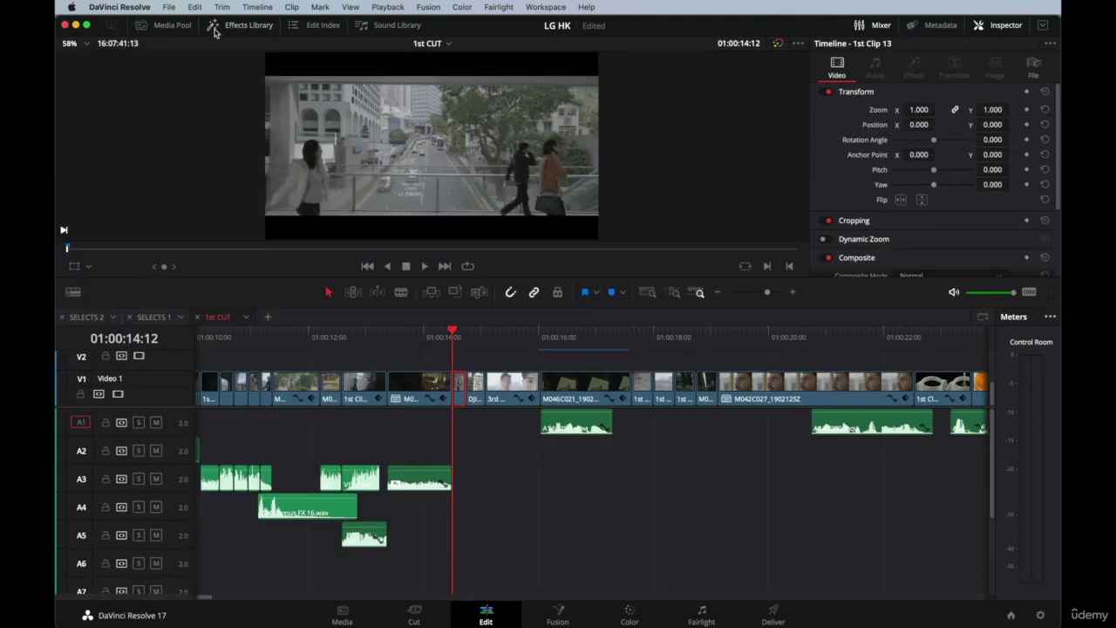
left_click(171, 31)
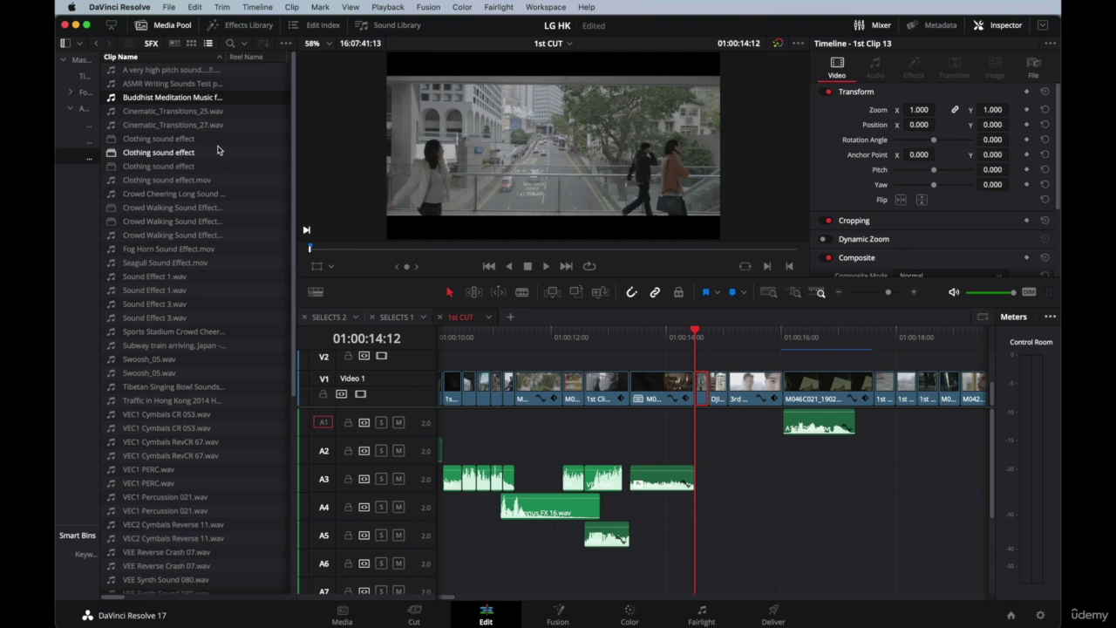
scroll(221, 202, "down", 5)
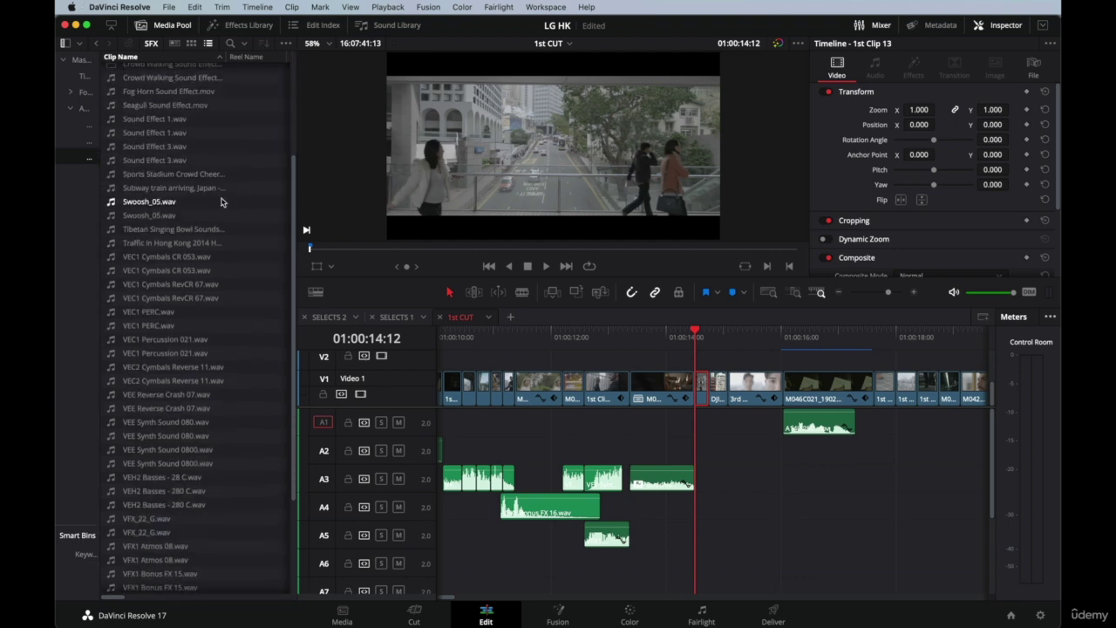
left_click(171, 245)
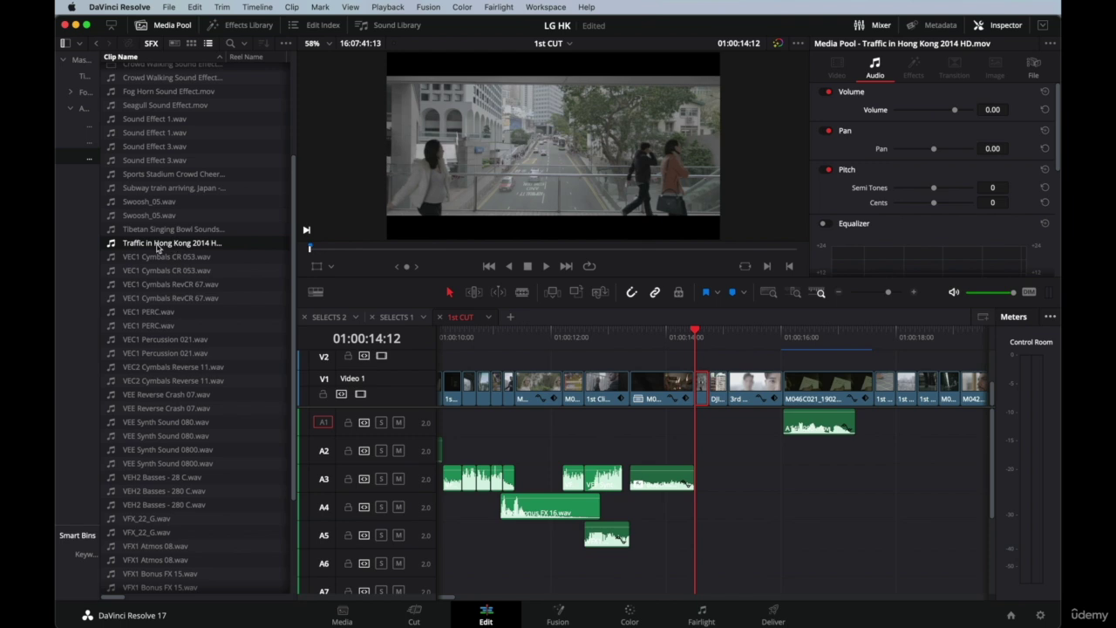
left_click(157, 248)
double_click(112, 247)
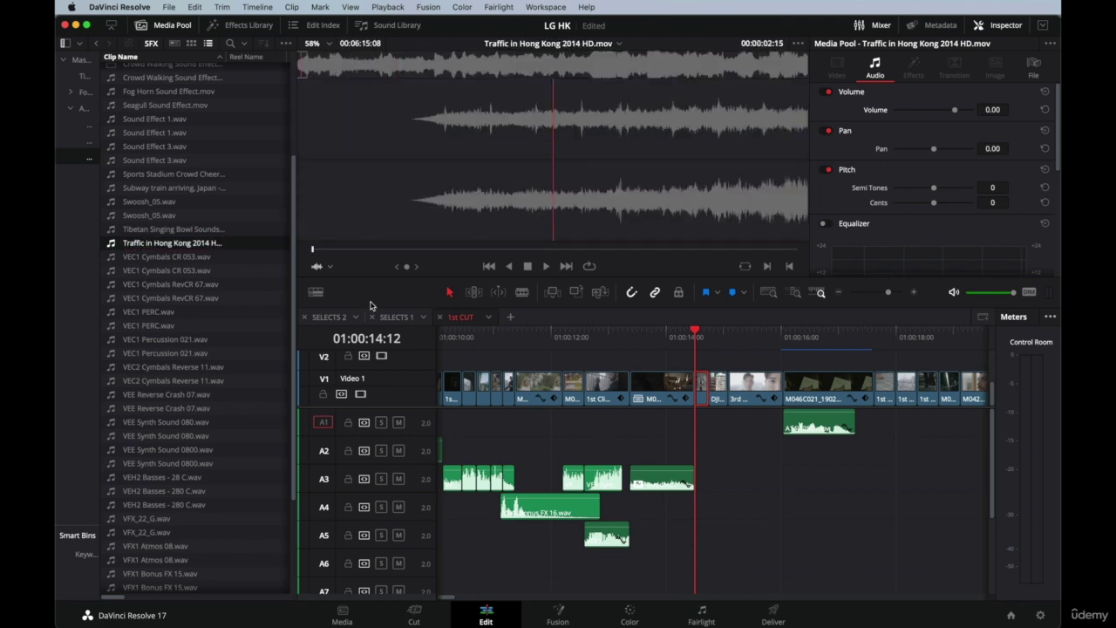
Audition several parts of the Hong Kong traffic sound and place it on track A3 after the chanting clip.
left_click(353, 68)
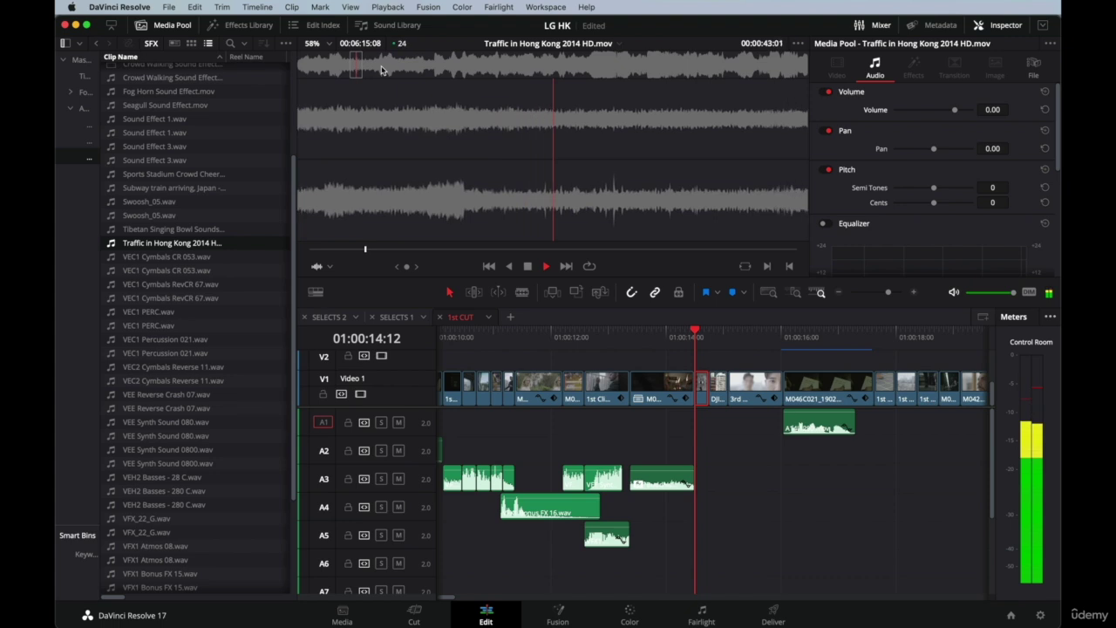
key("space")
left_click(440, 65)
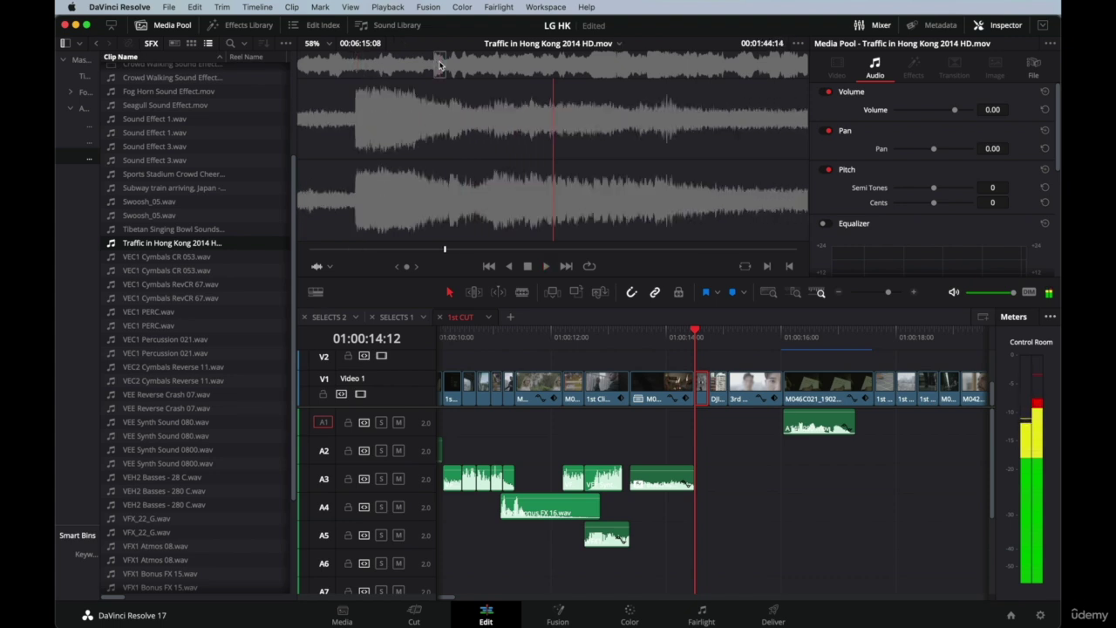
key("space")
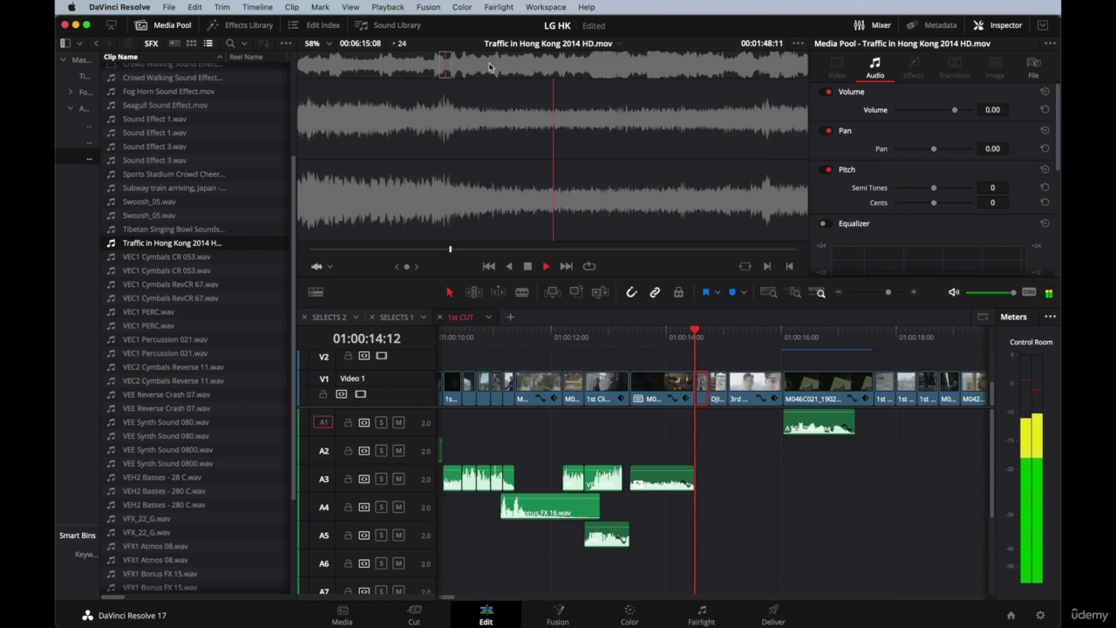
left_click(567, 68)
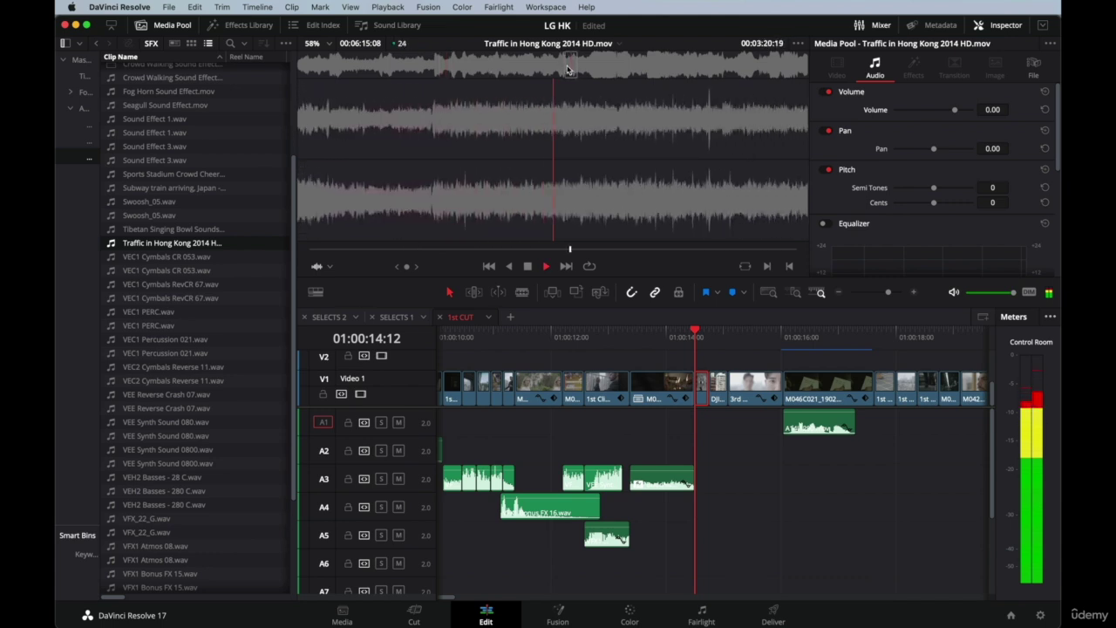
left_click(716, 65)
left_click_drag(548, 138, 711, 479)
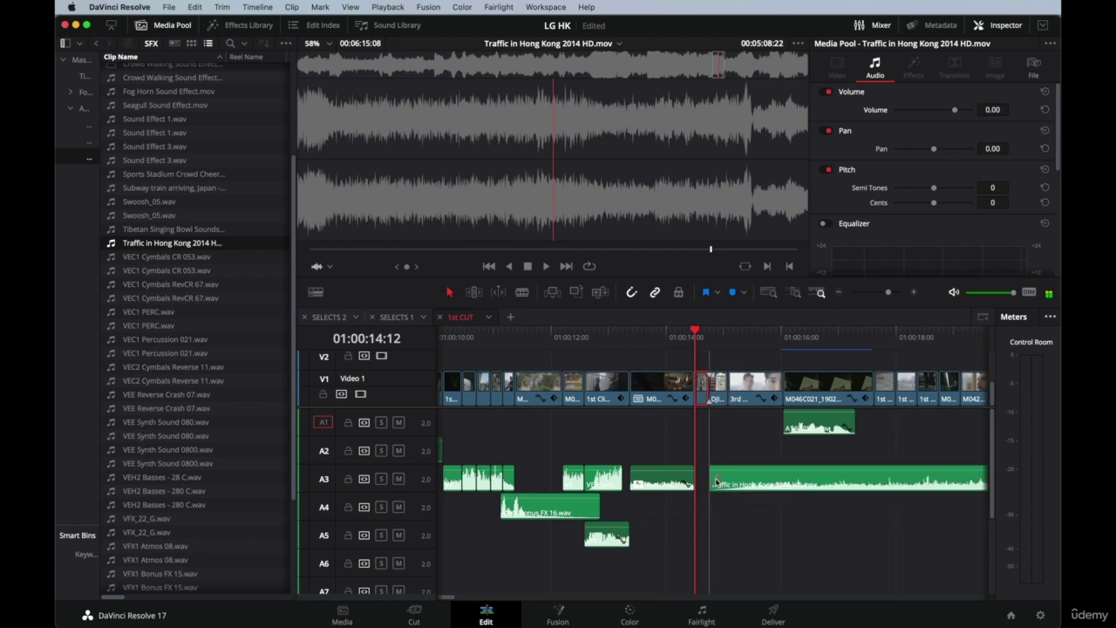
Cut a middle segment out of the Hong Kong traffic sound on track A3 and delete the parts before and after it.
left_click(750, 344)
key("super+minus")
key("super+minus")
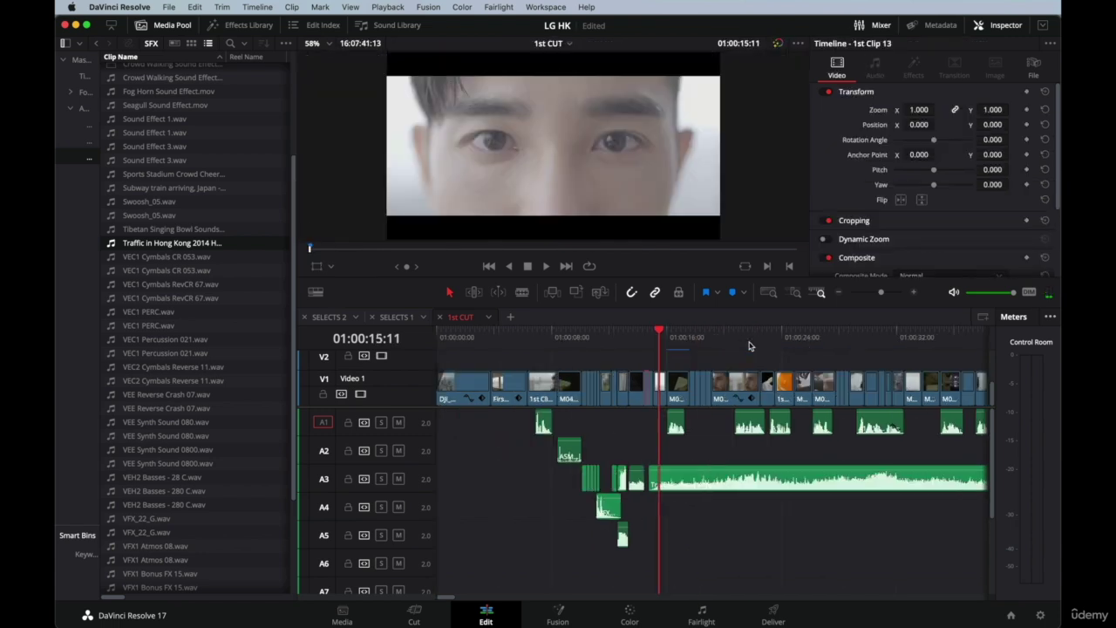
scroll(715, 498, "right", 3)
scroll(710, 497, "down", 1)
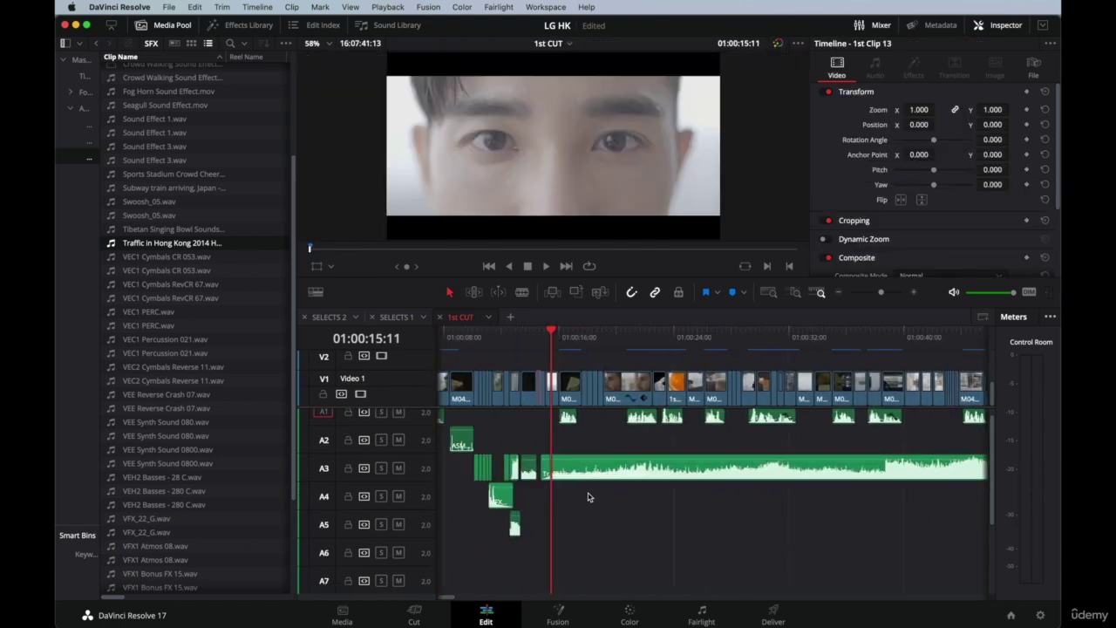
left_click_drag(602, 472, 748, 472)
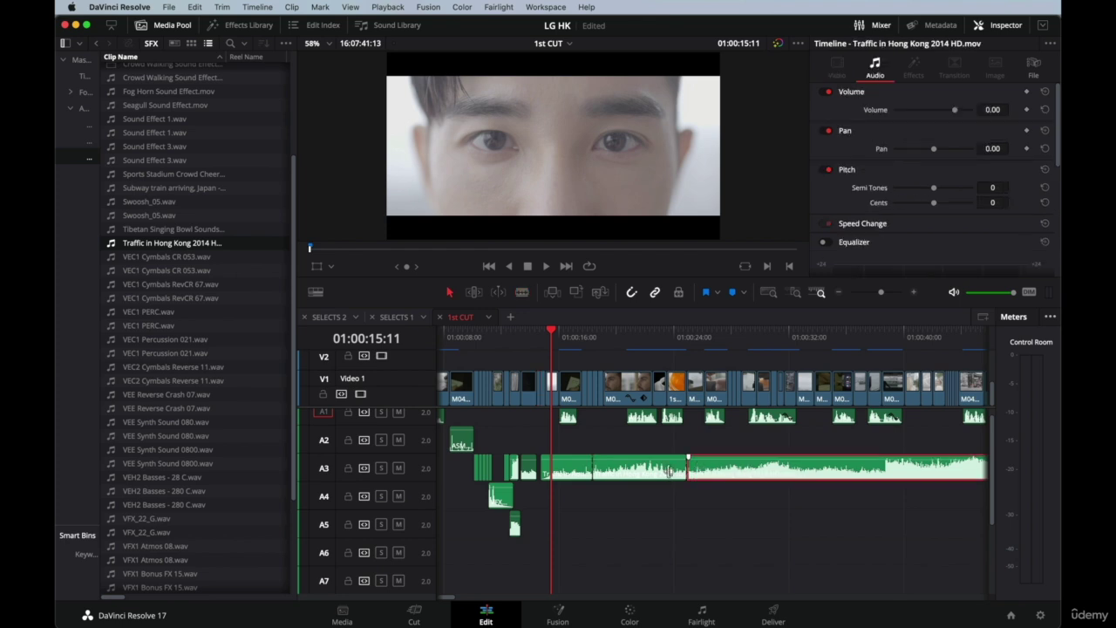
left_click(558, 465, "super")
key("Delete")
left_click(630, 468)
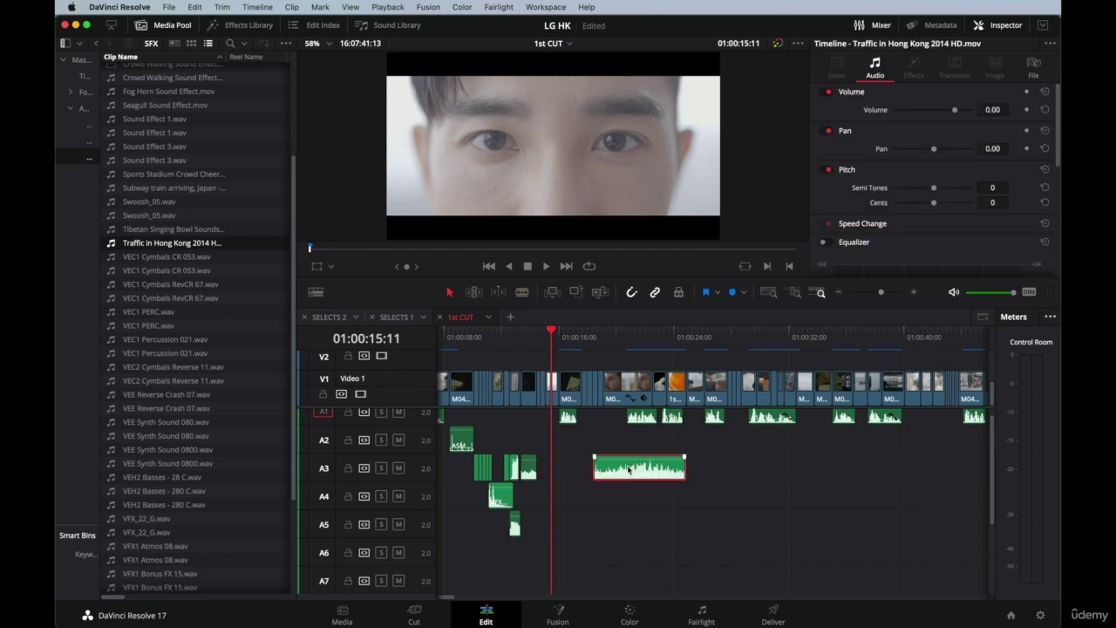
Move the remaining traffic segment on A3 to start at 01:00:14:12, directly against the end of the chanting clip.
left_click_drag(630, 469, 580, 468)
key("super+equal")
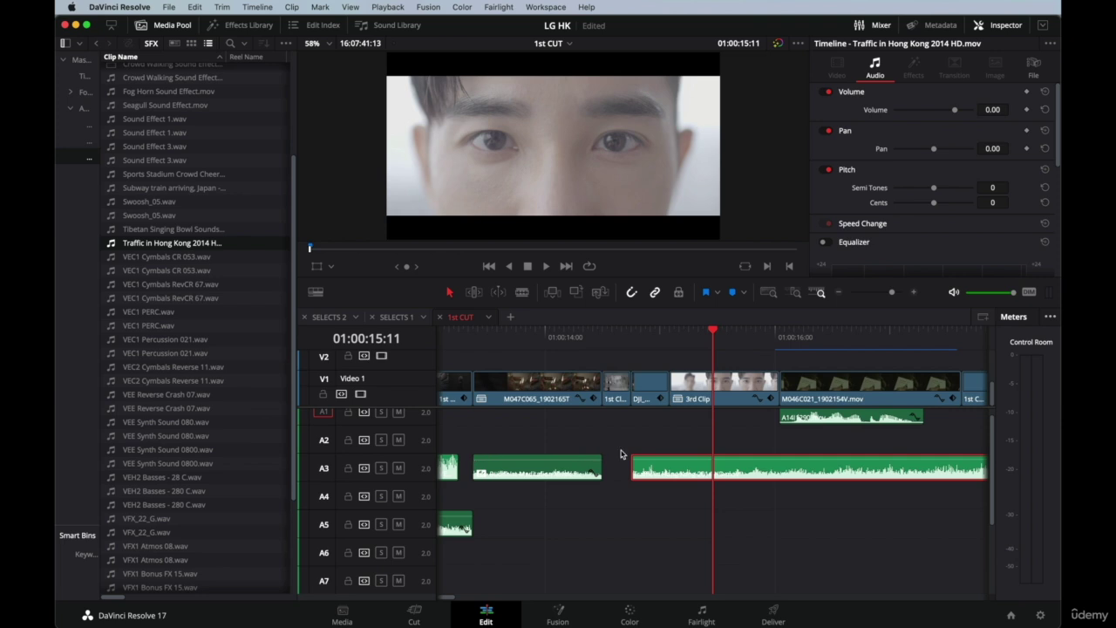
key("Up")
left_click_drag(695, 466, 670, 469)
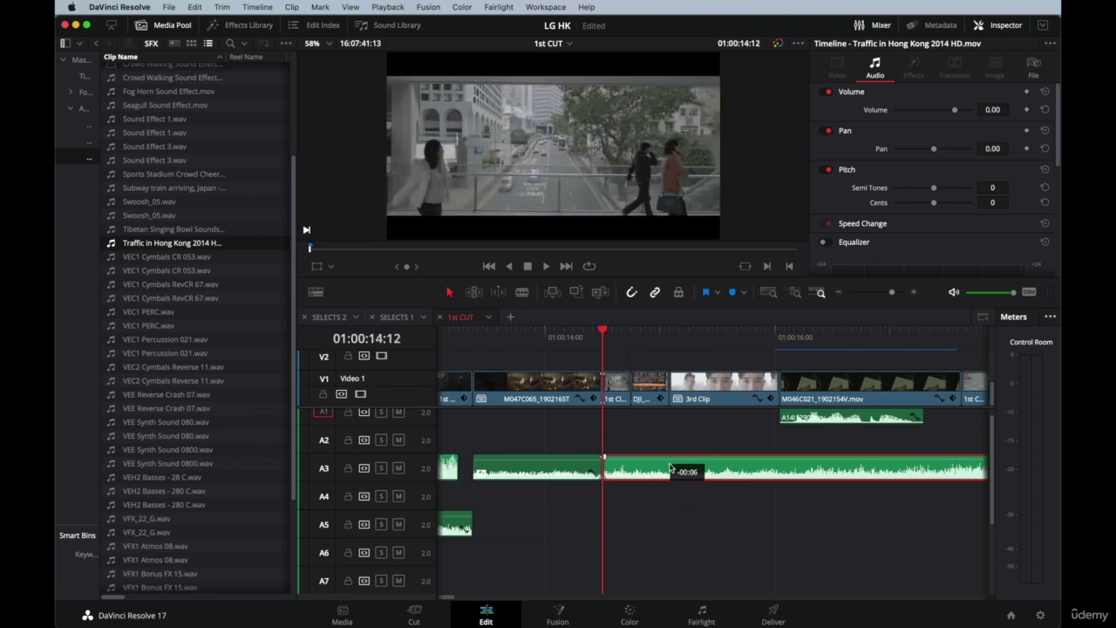
key("shift+z")
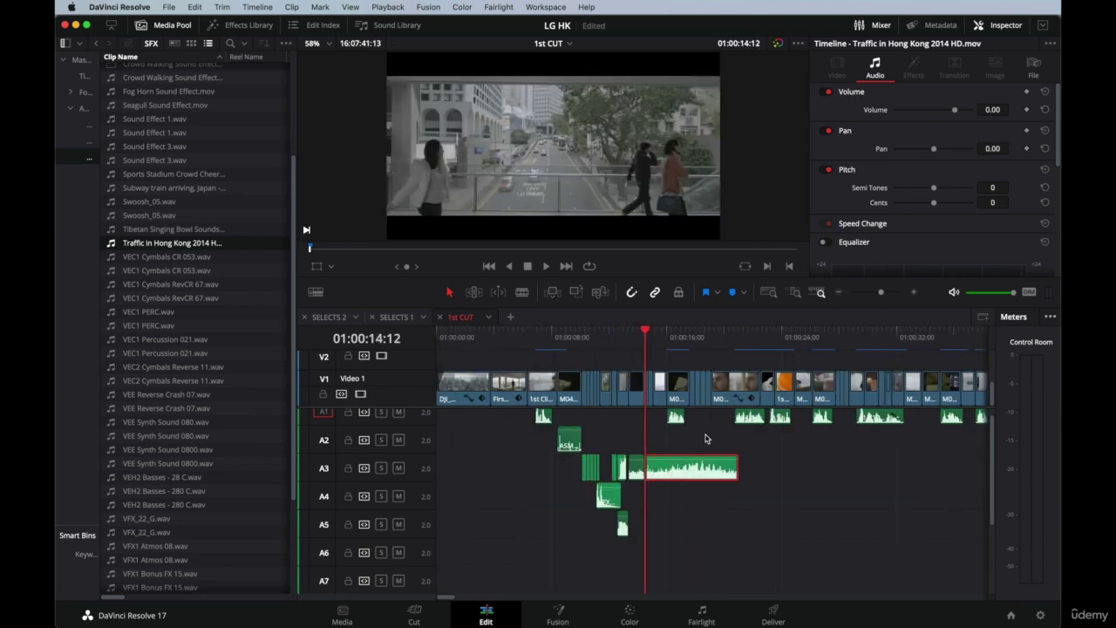
Increase the clip speed of the Hong Kong traffic segment, keeping Pitch Correction on.
right_click(695, 466)
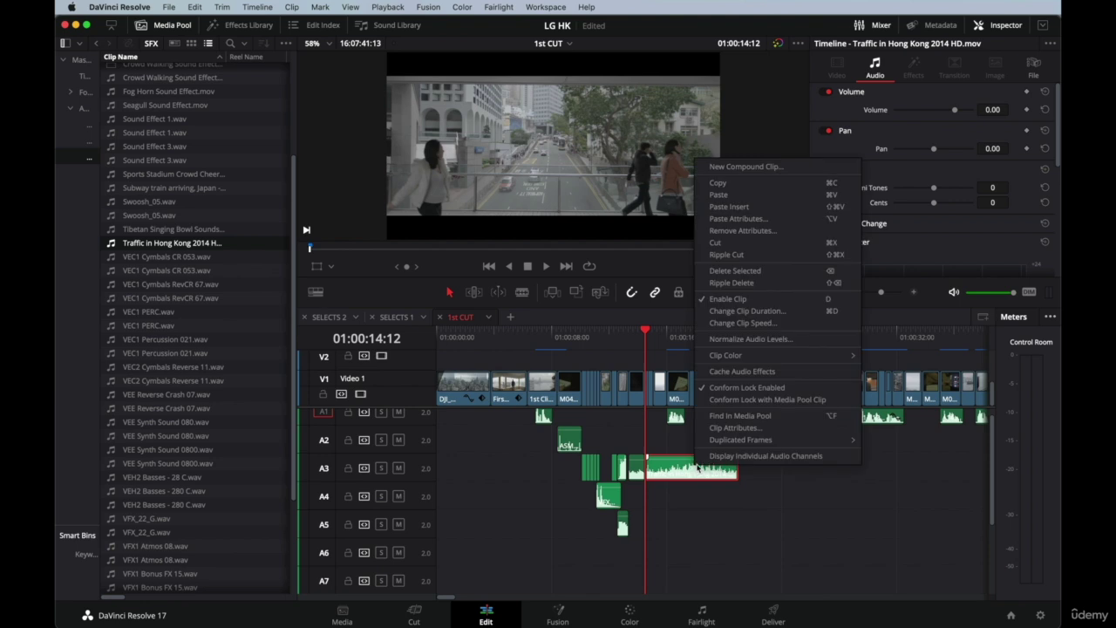
left_click(763, 324)
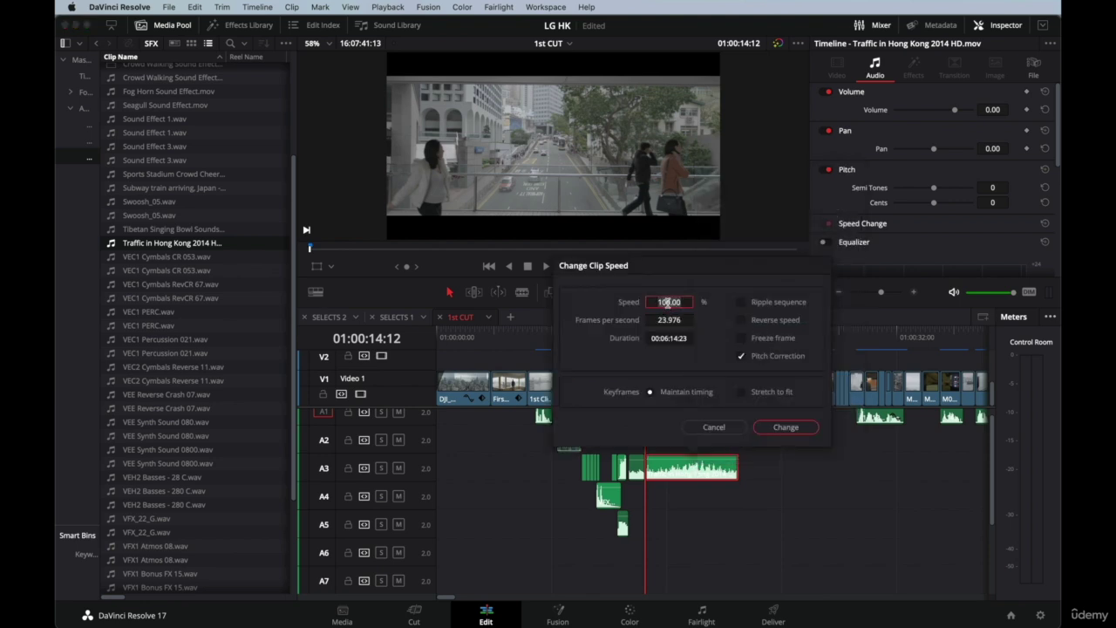
key("Return")
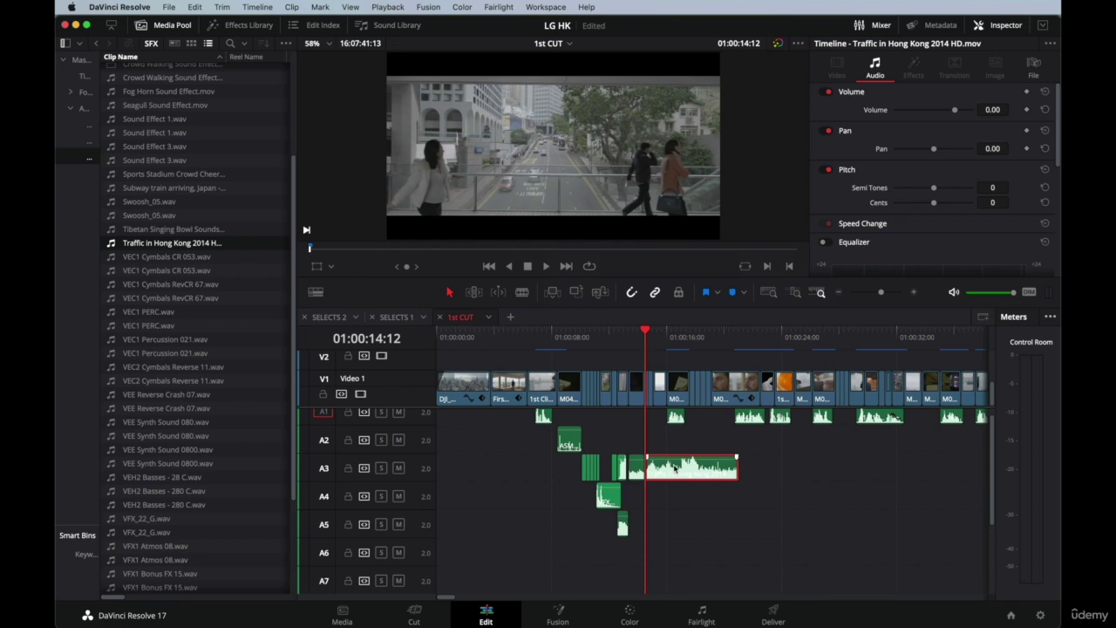
Play back from 01:00:12:14 through the chanting clip into the sped-up traffic sound to judge the transition.
left_click(630, 336)
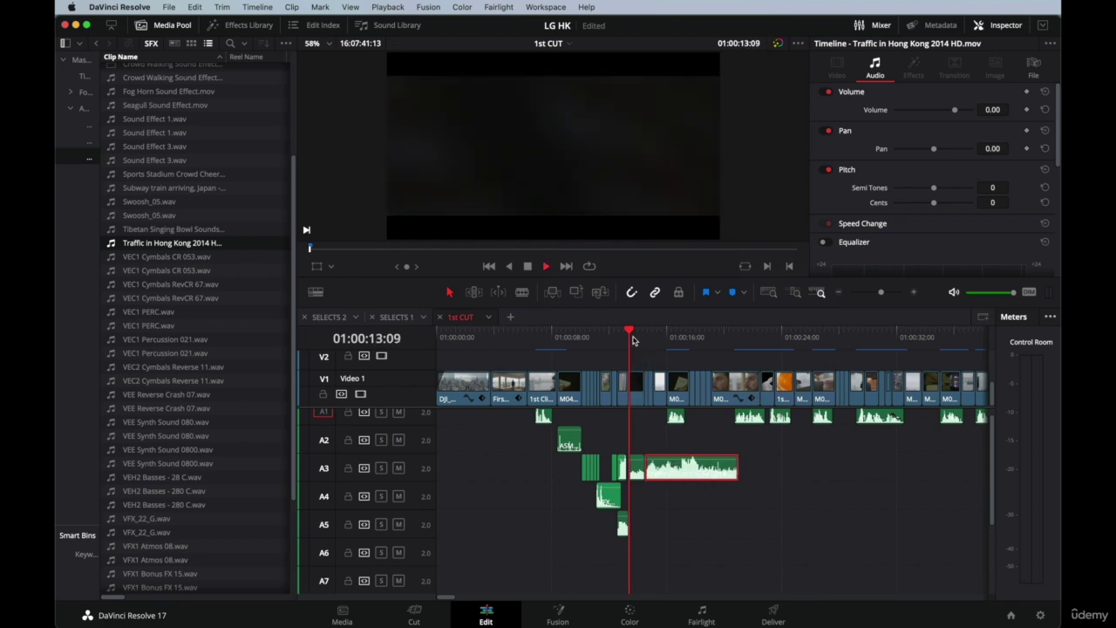
left_click(619, 337)
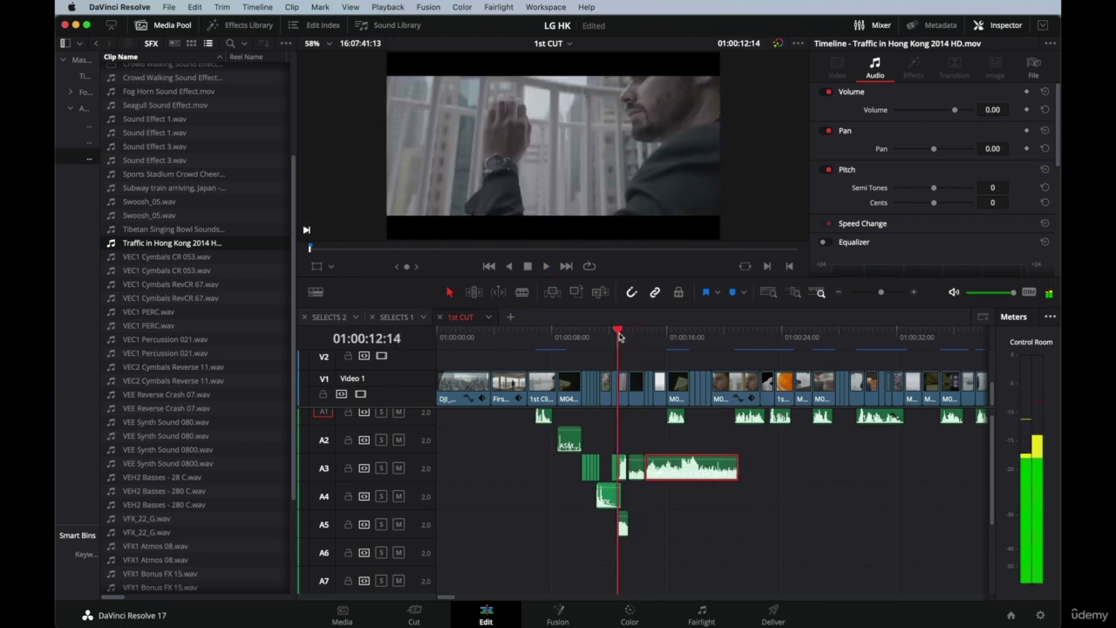
key("space")
key("super+equal")
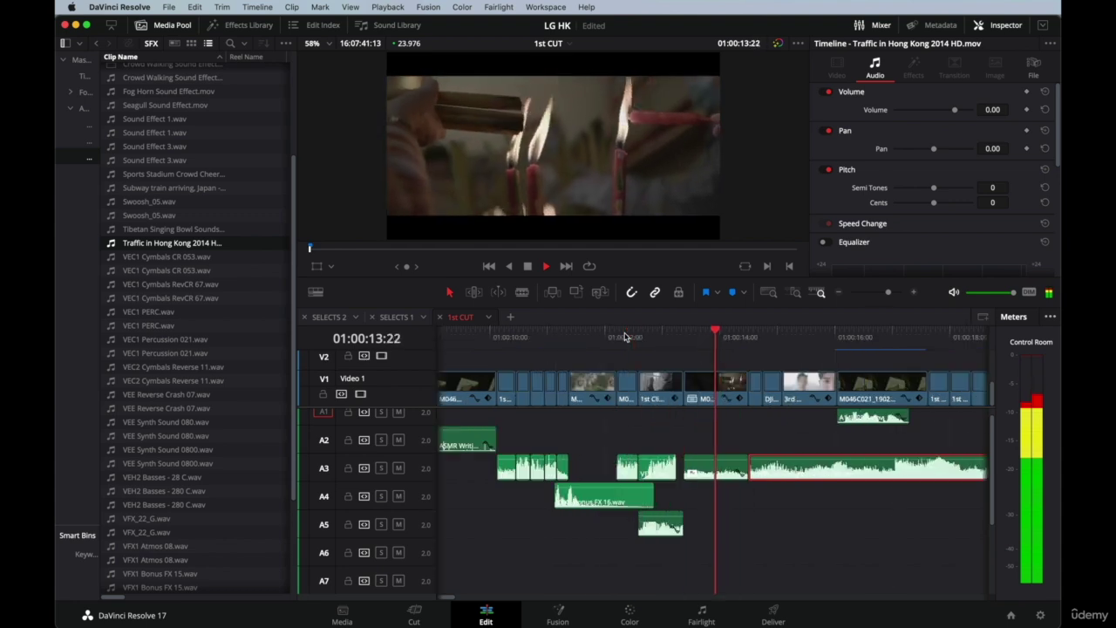
key("space")
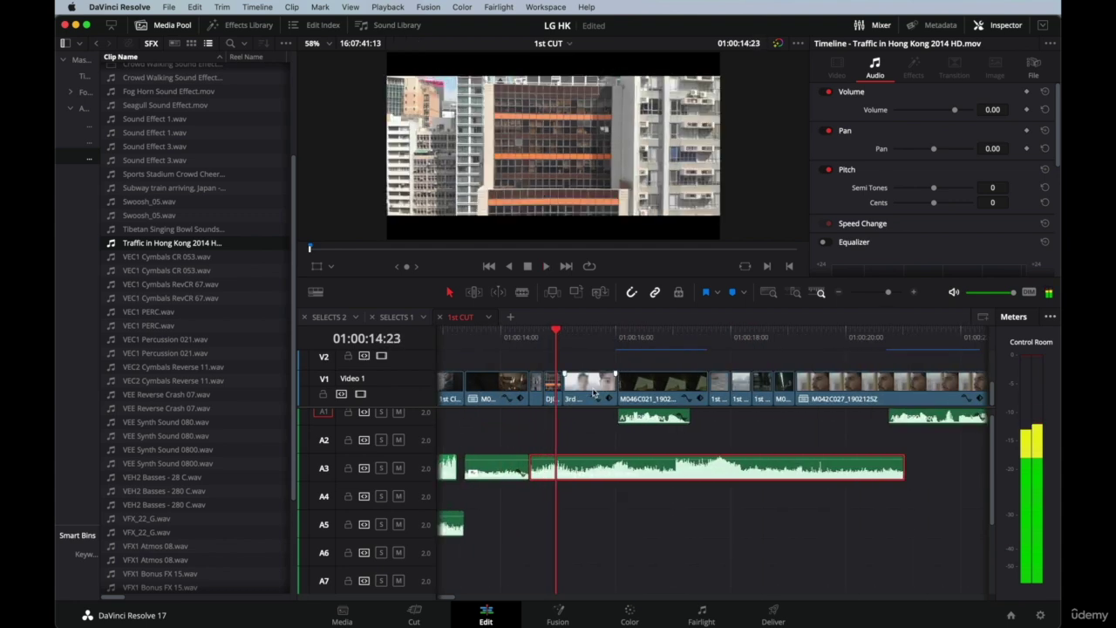
Split the traffic segment on A3 at 01:00:14:18, the end of the street shot, and delete everything after the split.
left_click(551, 332)
left_click_drag(551, 331, 543, 331)
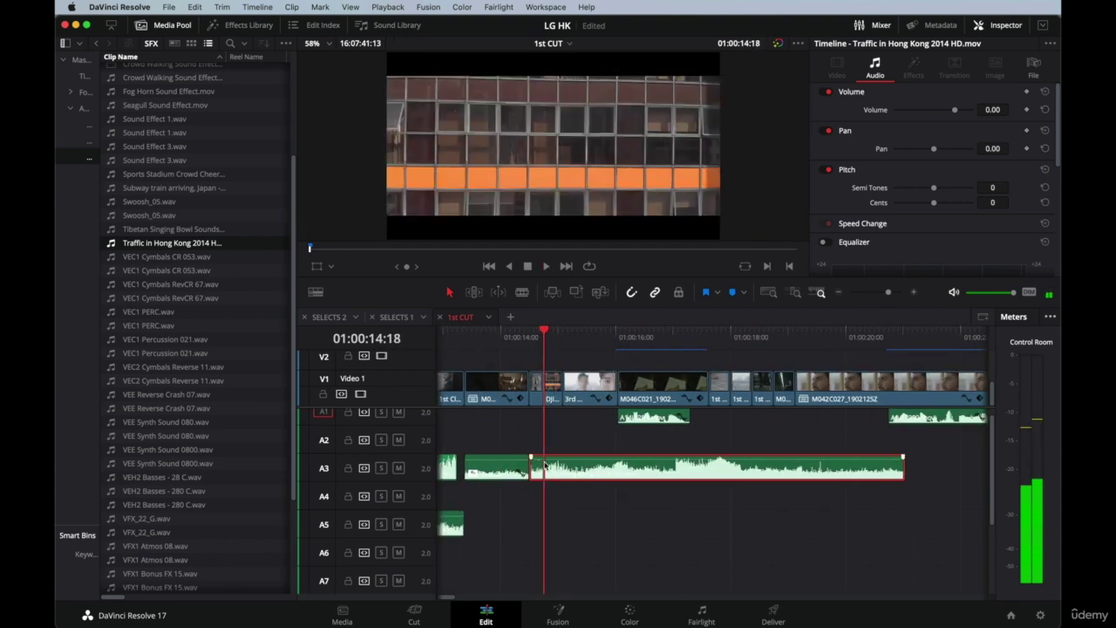
left_click_drag(531, 464, 545, 465)
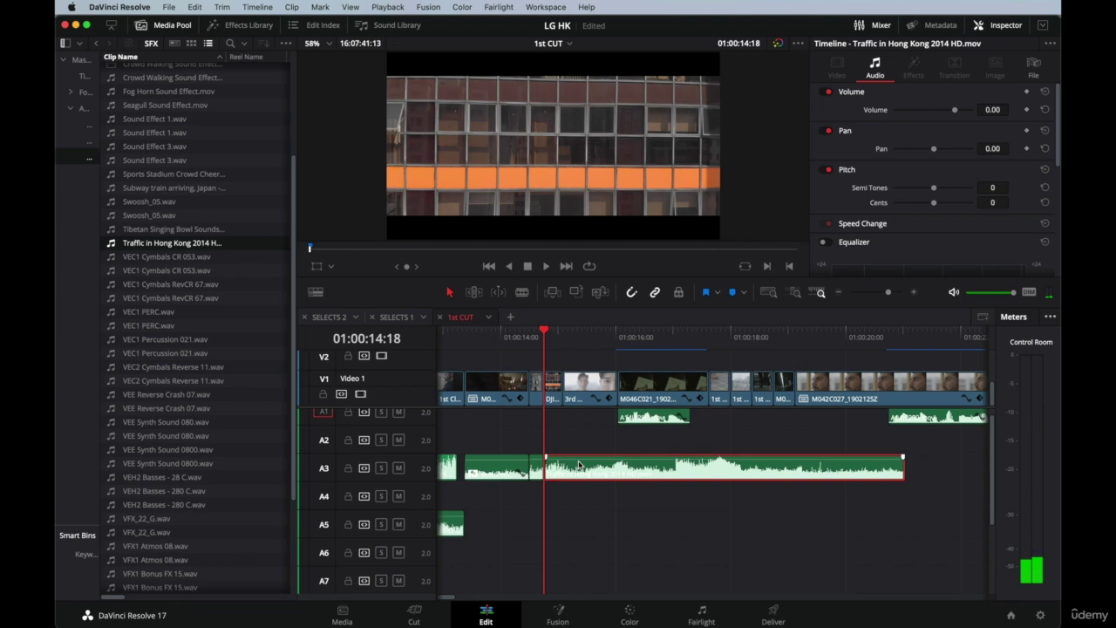
key("BackSpace")
Play back the section around the chanting clip several times to check how it leads into the trimmed traffic sound.
left_click(454, 337)
key("space")
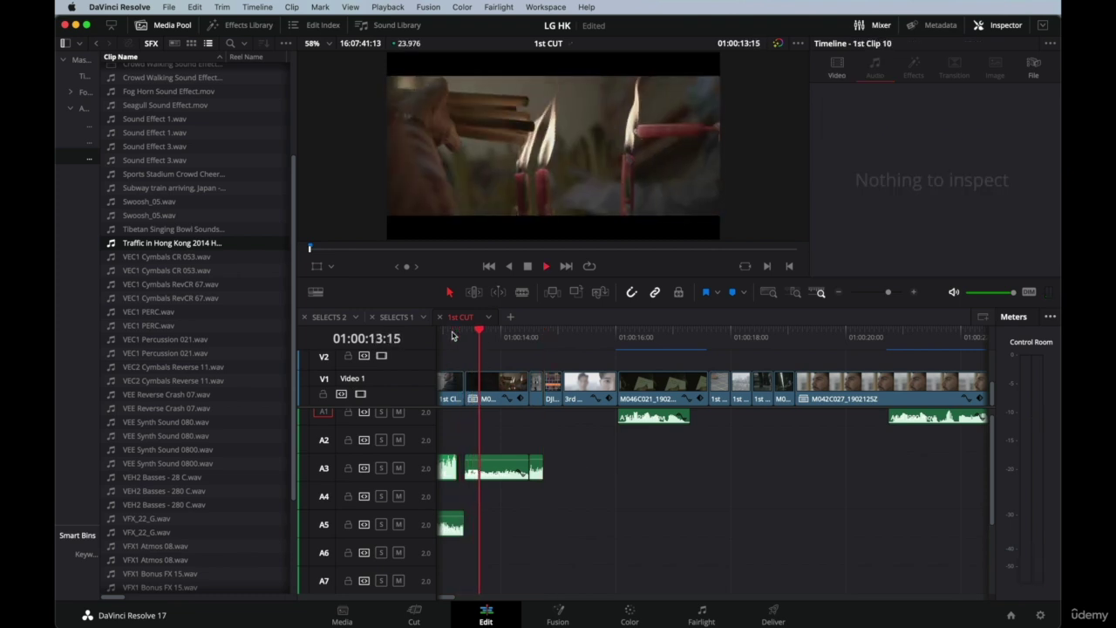
key("space")
left_click(444, 336)
key("space")
scroll(715, 381, "up", 3)
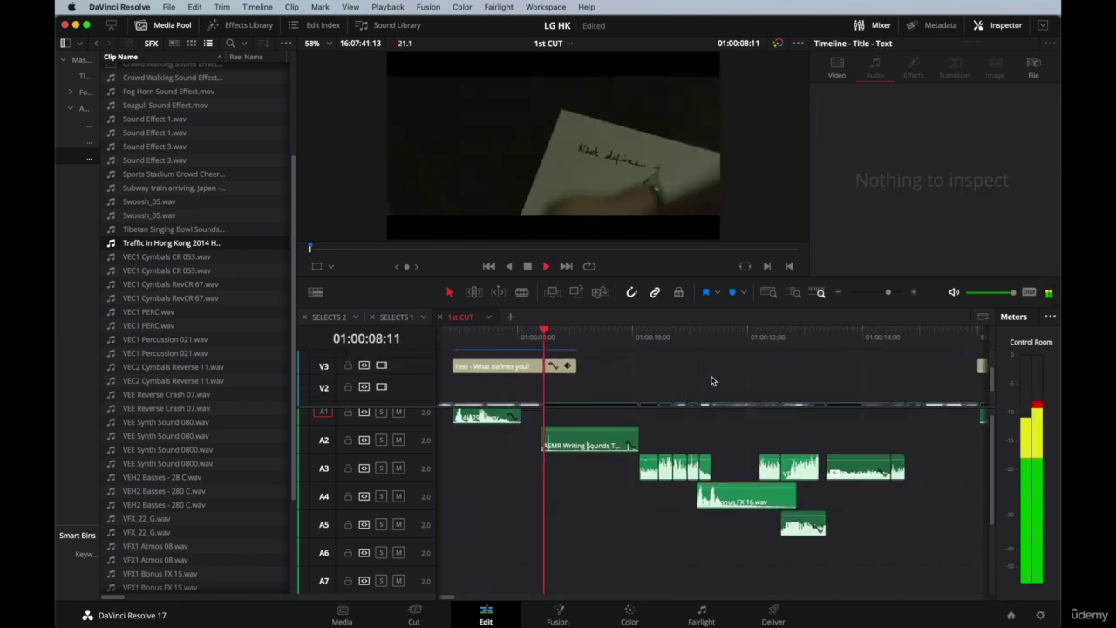
key("space")
scroll(590, 395, "right", 5)
scroll(590, 395, "left", 2)
scroll(590, 395, "down", 2)
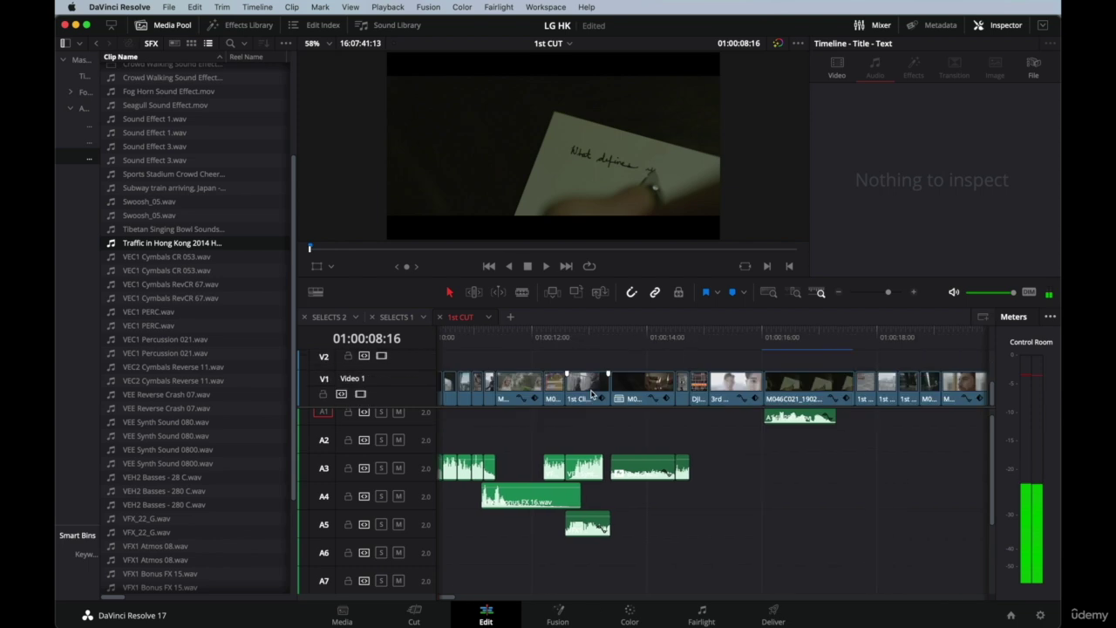
scroll(590, 396, "left", 6)
scroll(590, 396, "right", 5)
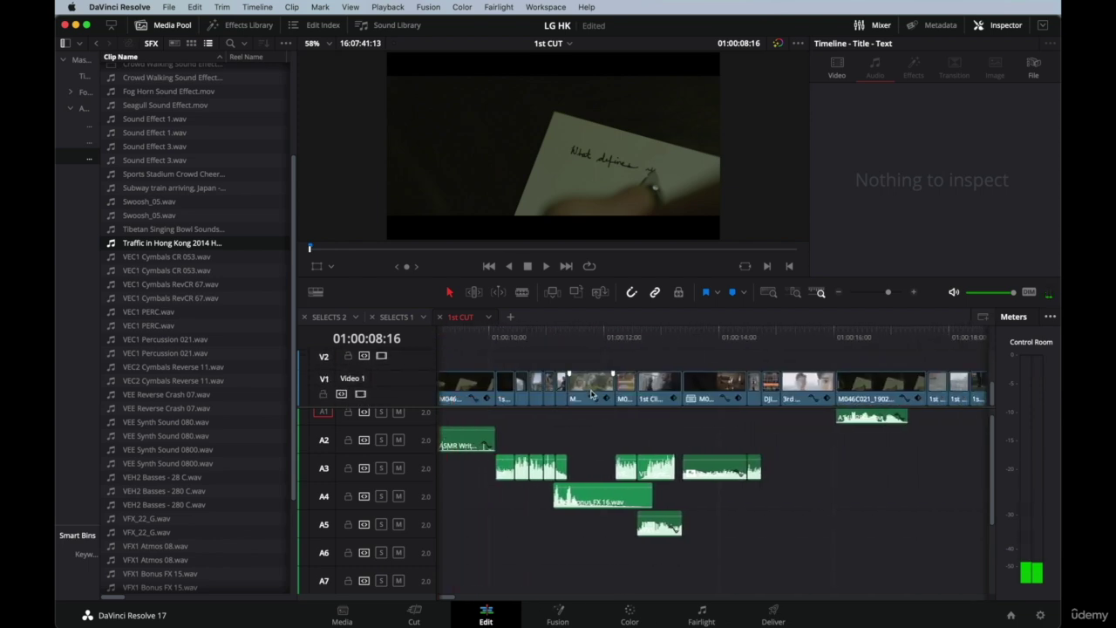
left_click(676, 334)
key("space")
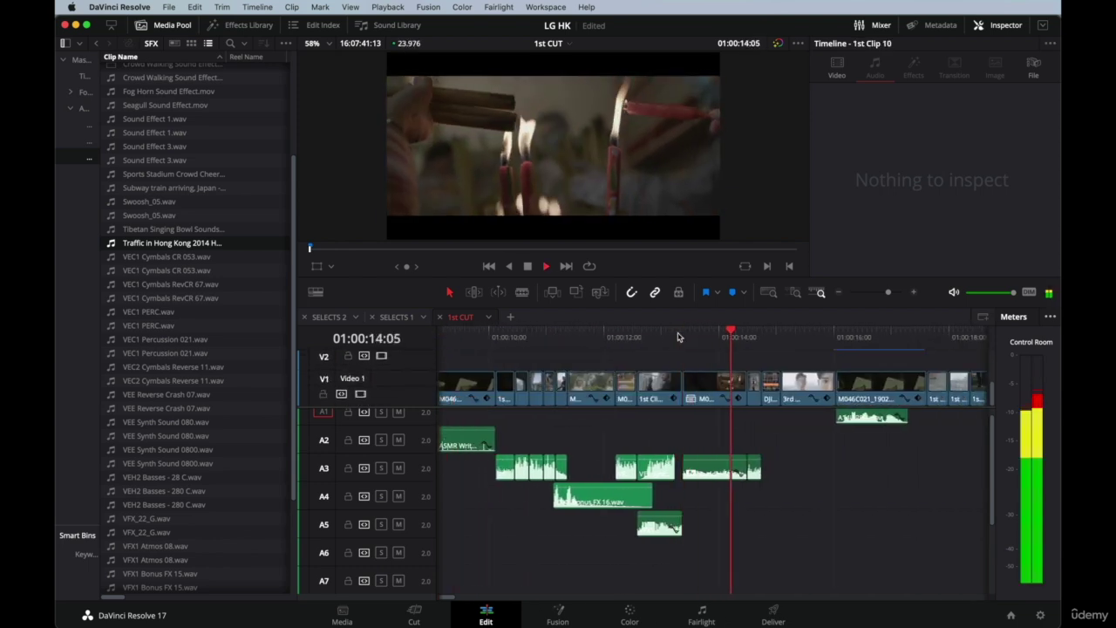
left_click(712, 336)
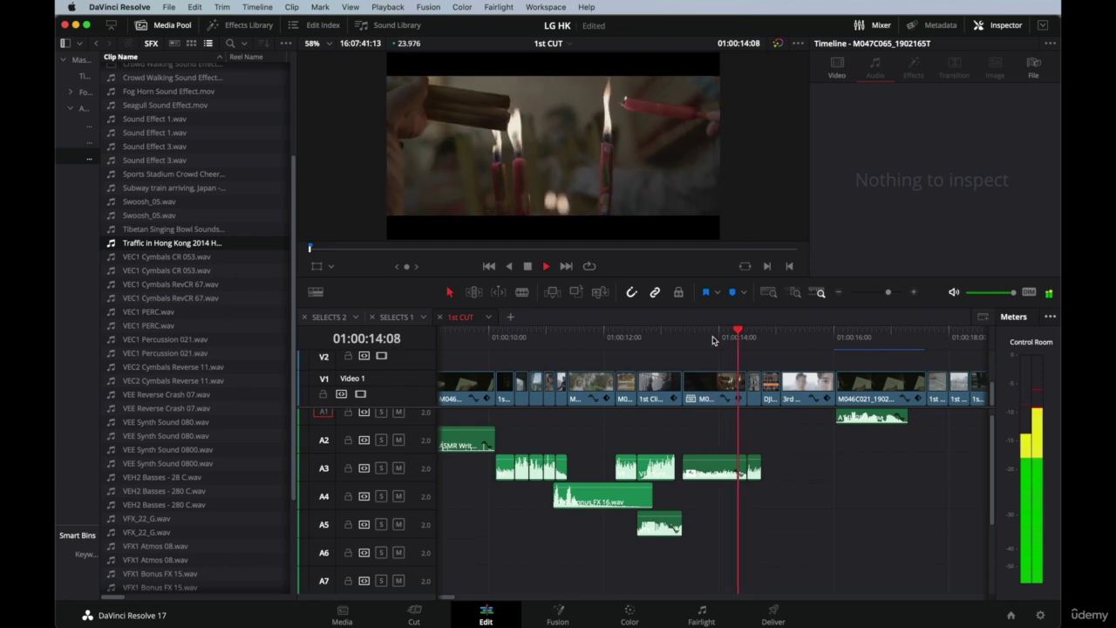
key("space")
Examine the join between chanting and traffic sound at 01:00:14:12 up close and play through it to the face close-up.
left_click(747, 337)
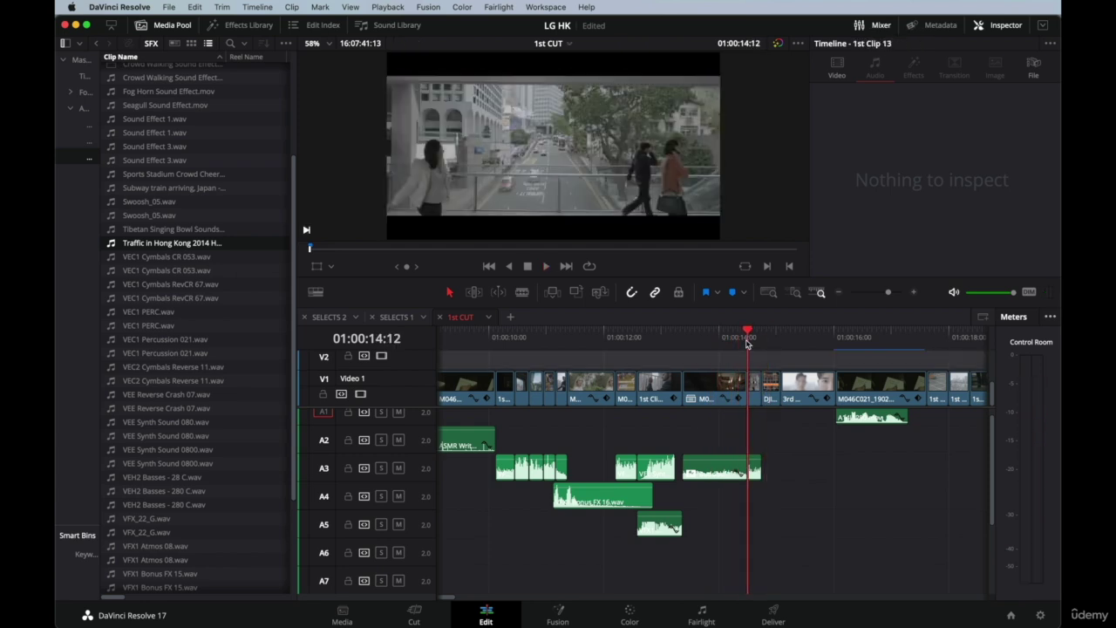
key("super+equal")
key("super+equal")
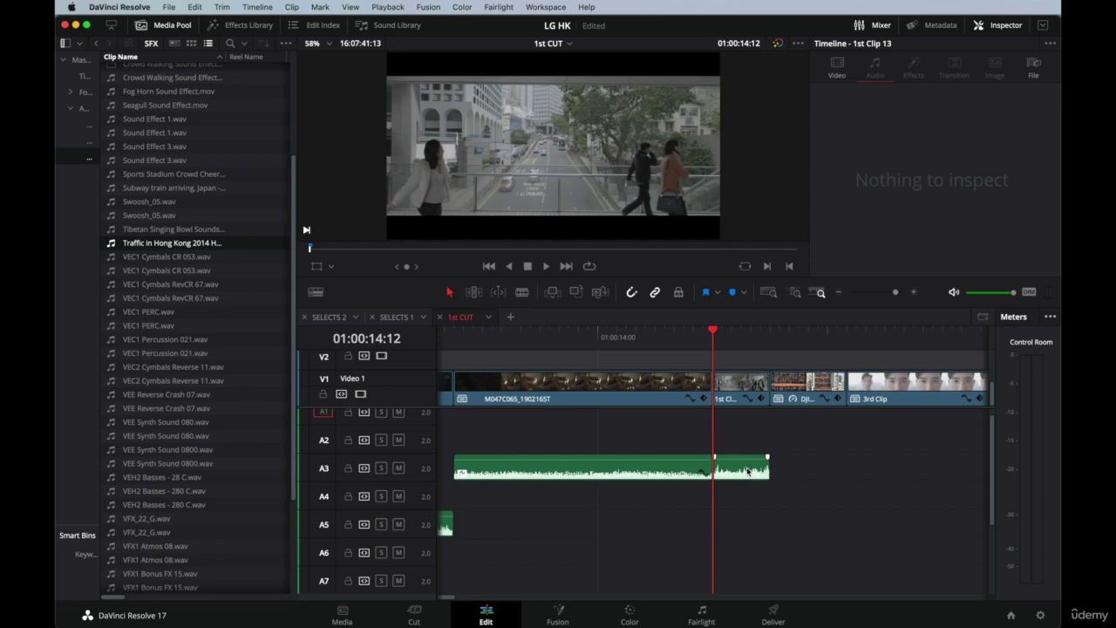
left_click(684, 342)
key("space")
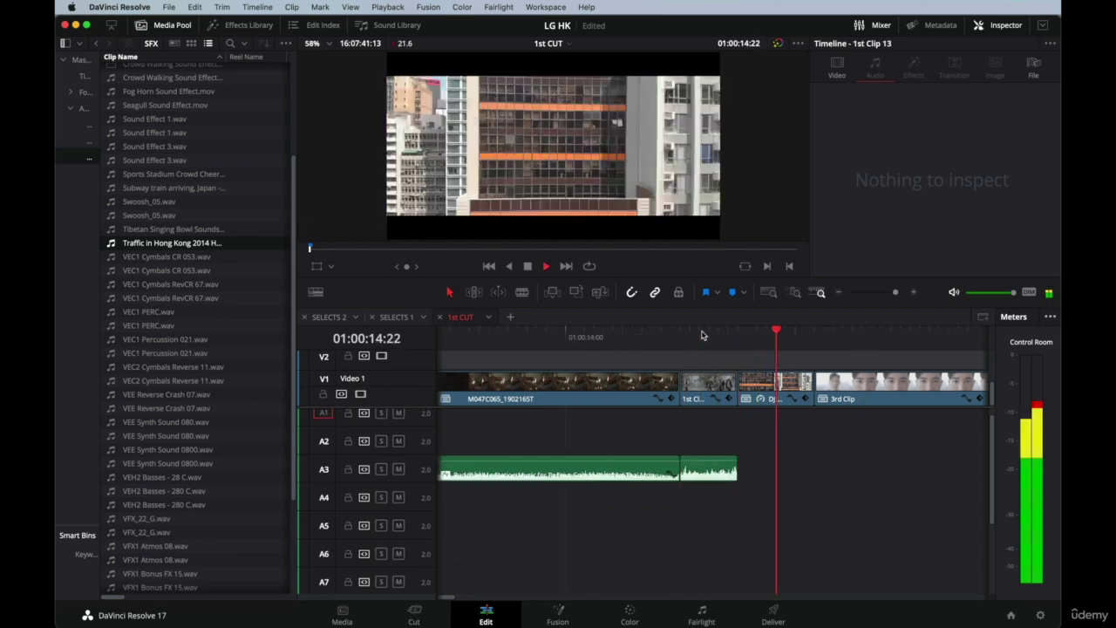
key("space")
key("super+minus")
key("super+minus")
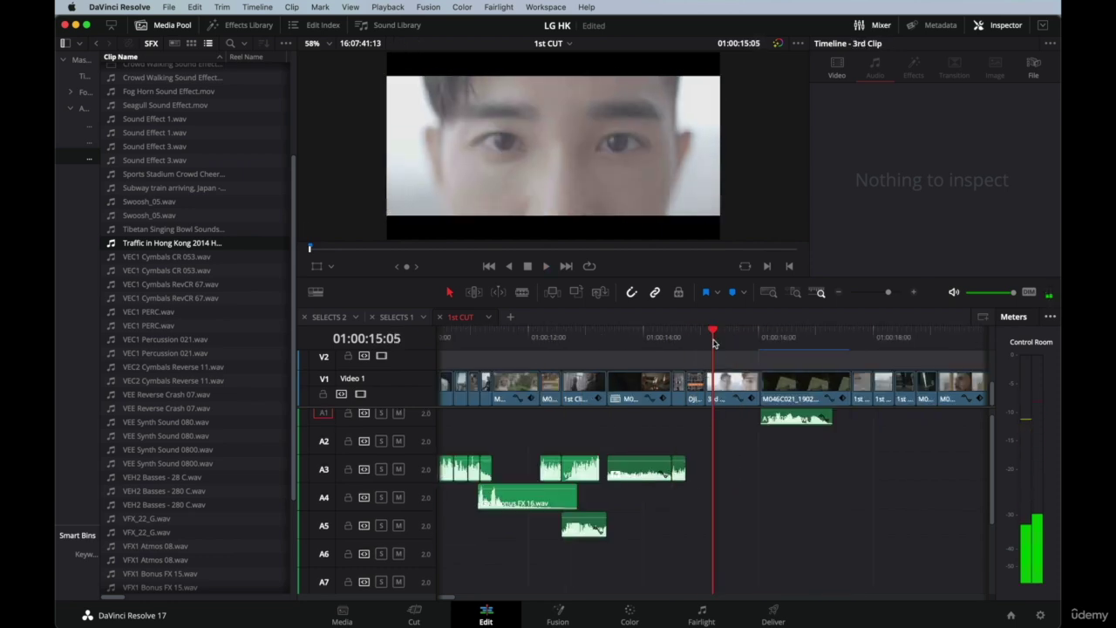
Park the playhead at 01:00:15:13 on the face close-up and audition Cinematic_Transitions_27.wav from the SFX bin.
left_click_drag(713, 338, 732, 337)
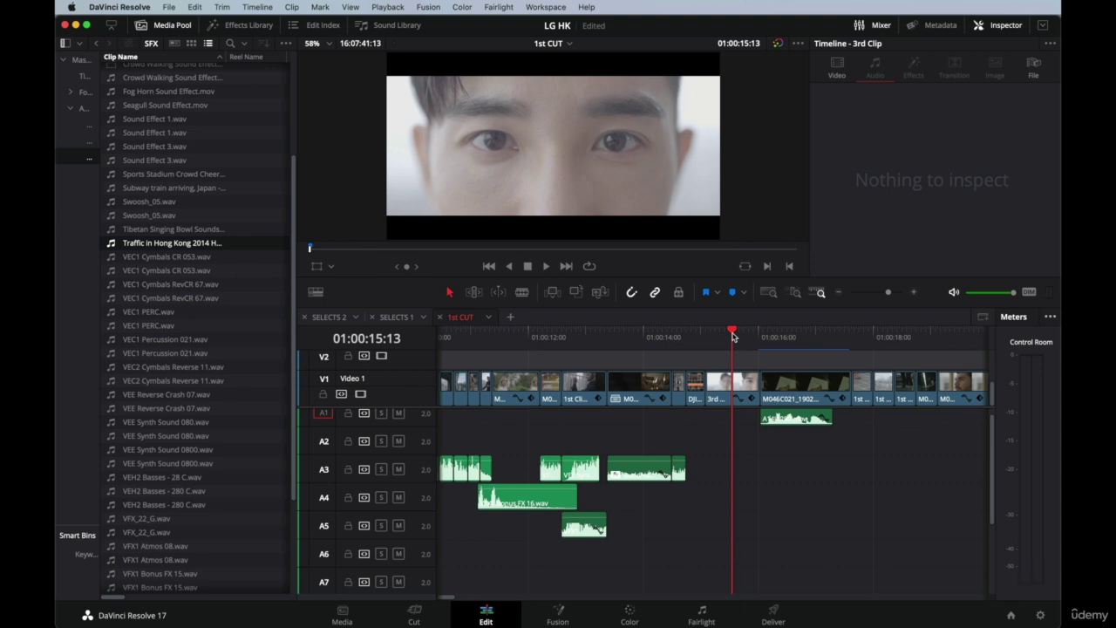
scroll(175, 317, "up", 5)
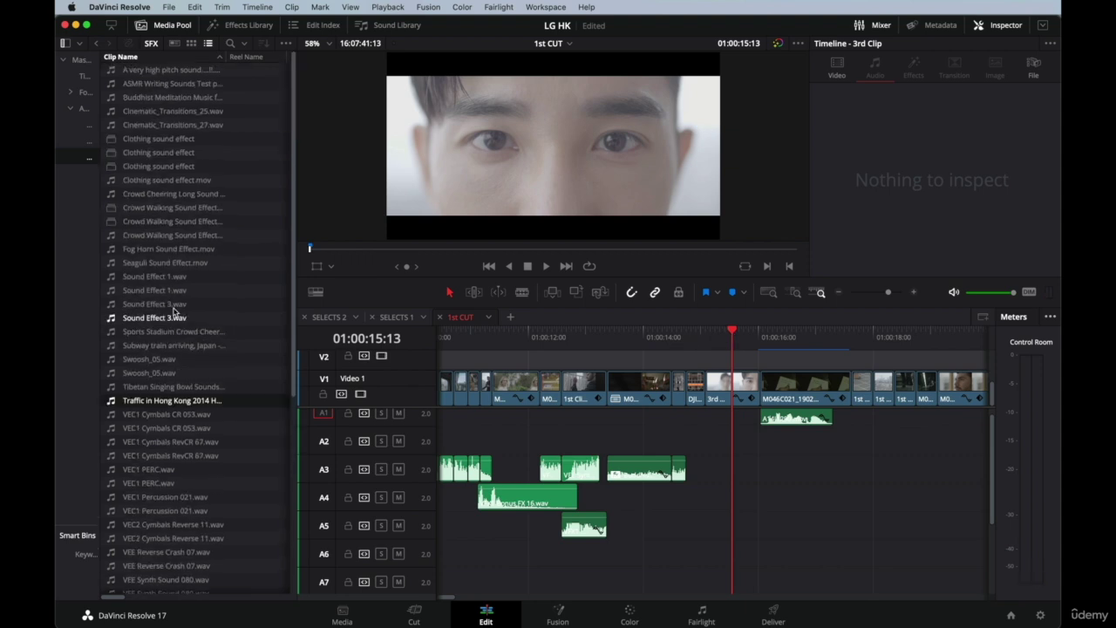
left_click(171, 131)
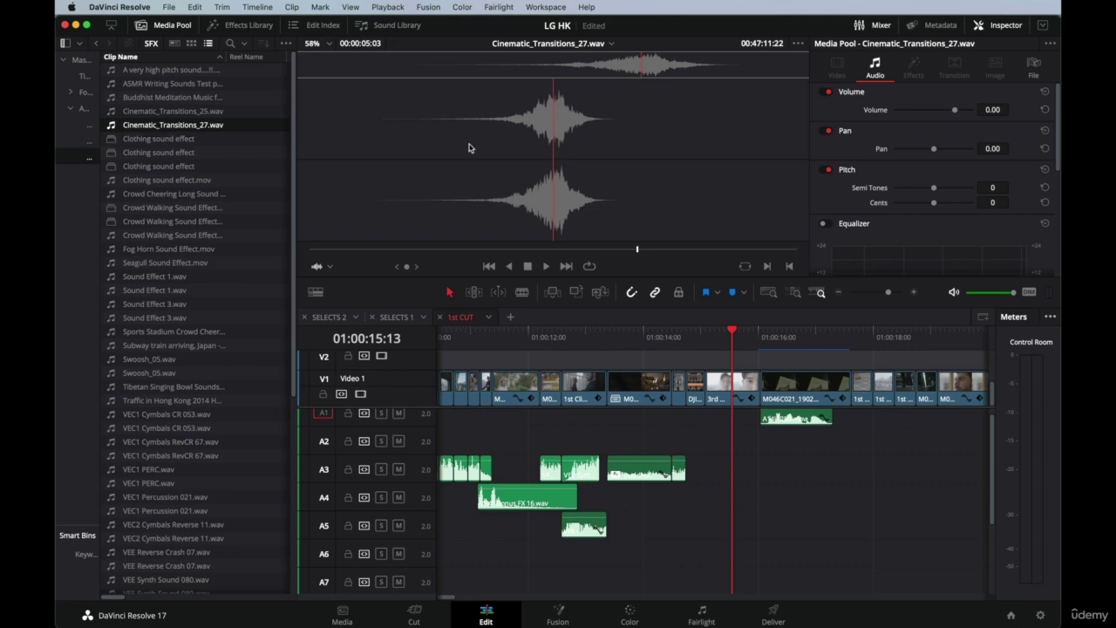
left_click(468, 251)
key("space")
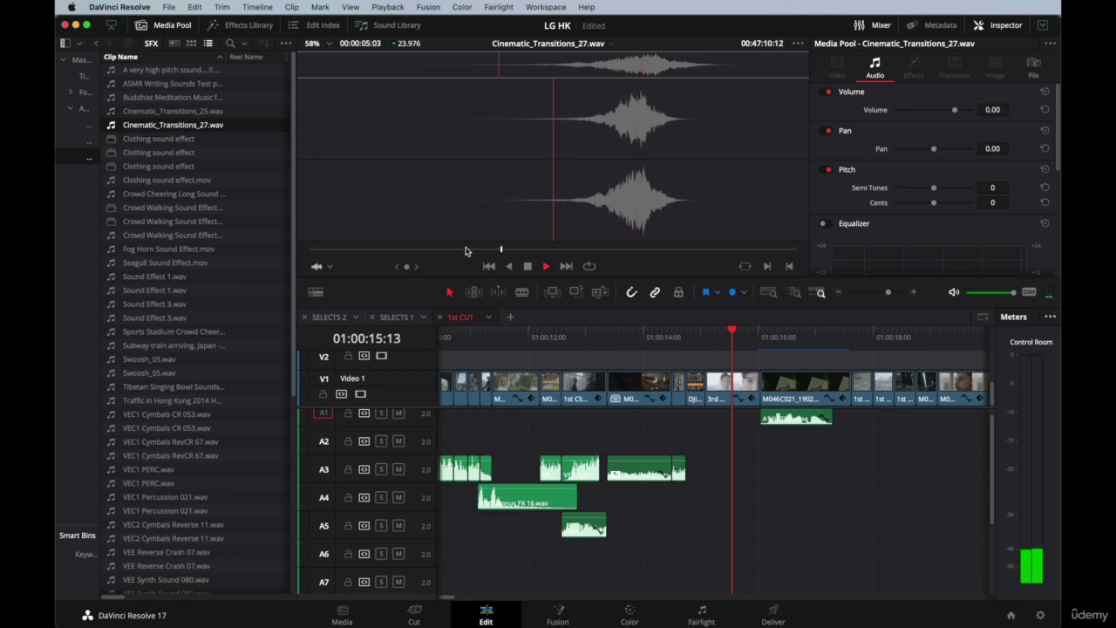
key("space")
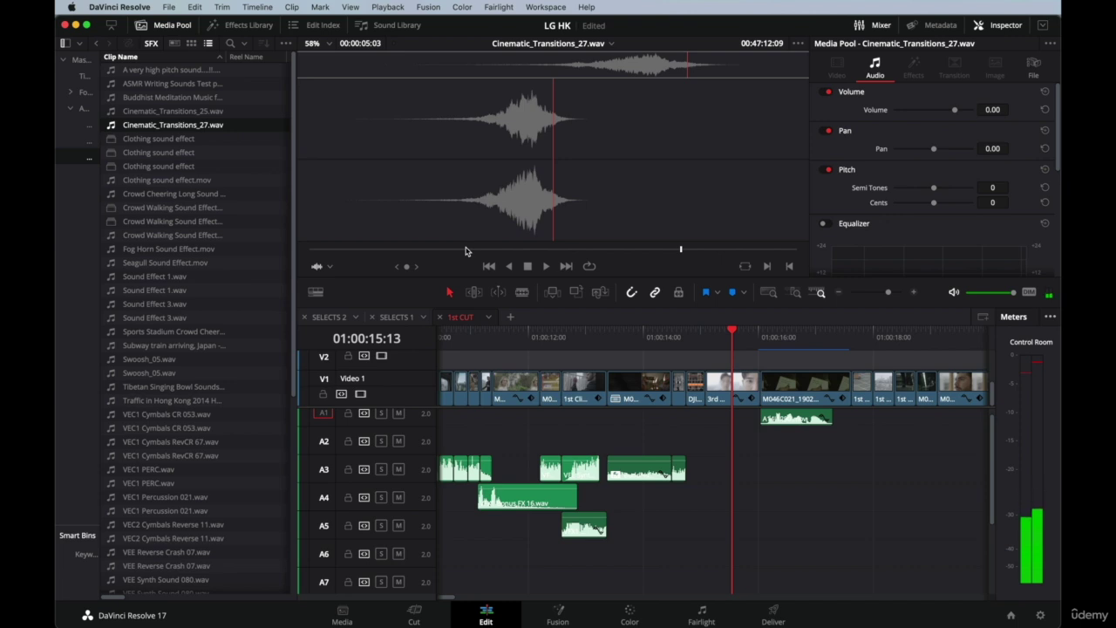
Place Cinematic_Transitions_27.wav, starting from its 00:47:10:10 point, on track A4 with its loudest peak aligned to 01:00:15:12.
key("j")
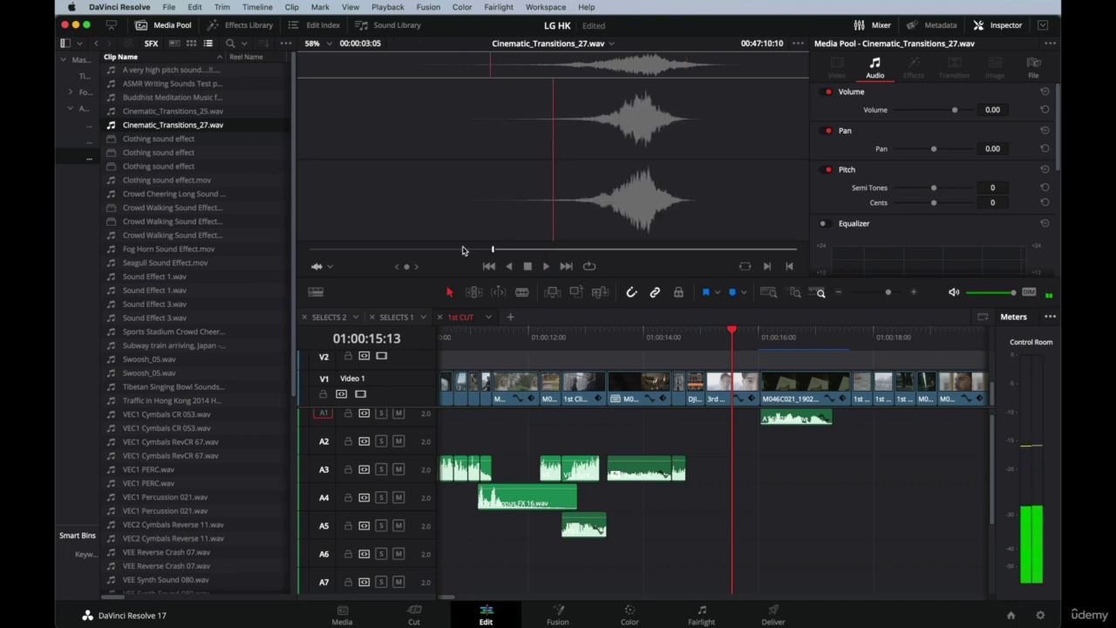
left_click_drag(726, 434, 729, 487)
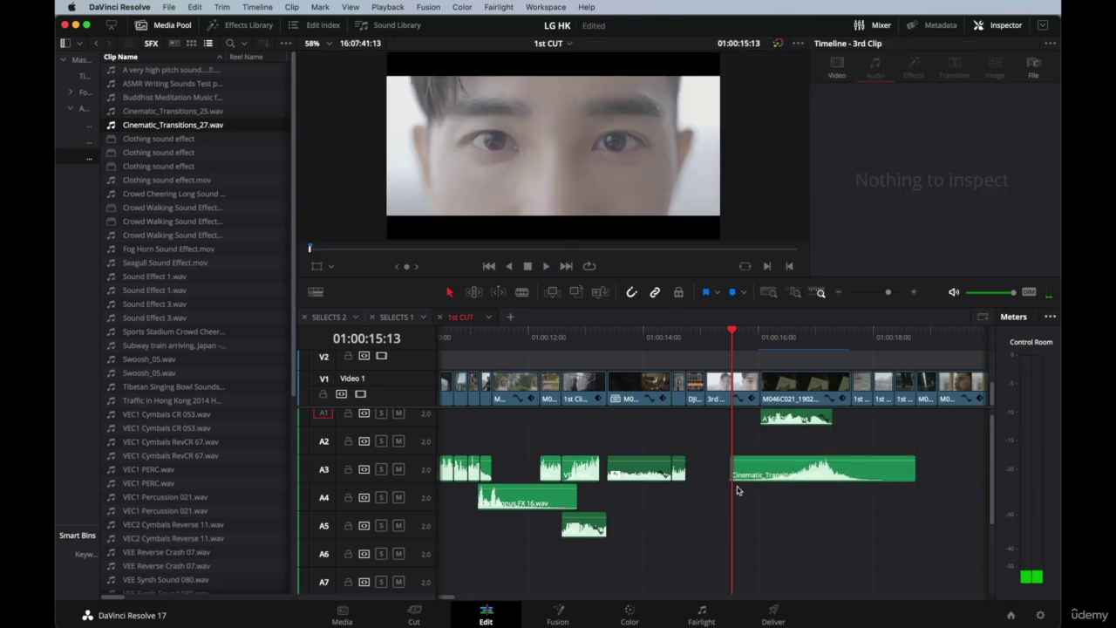
left_click_drag(855, 472, 771, 497)
key("super+equal")
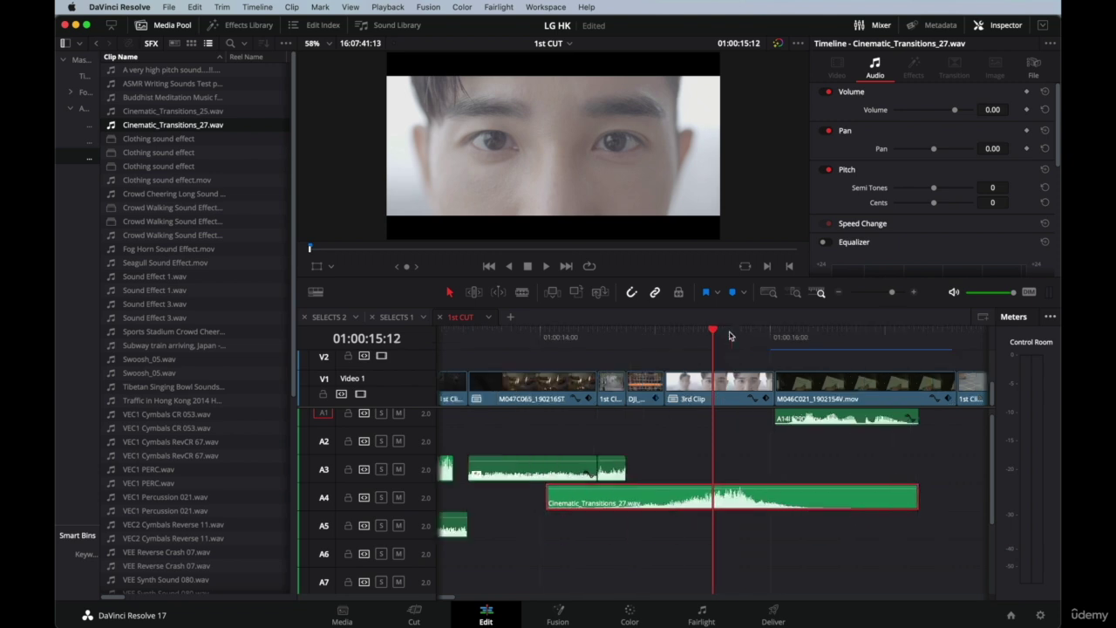
mouse_move(739, 497)
left_mouse_down()
mouse_move(758, 496)
mouse_move(703, 496)
mouse_move(717, 495)
left_mouse_up()
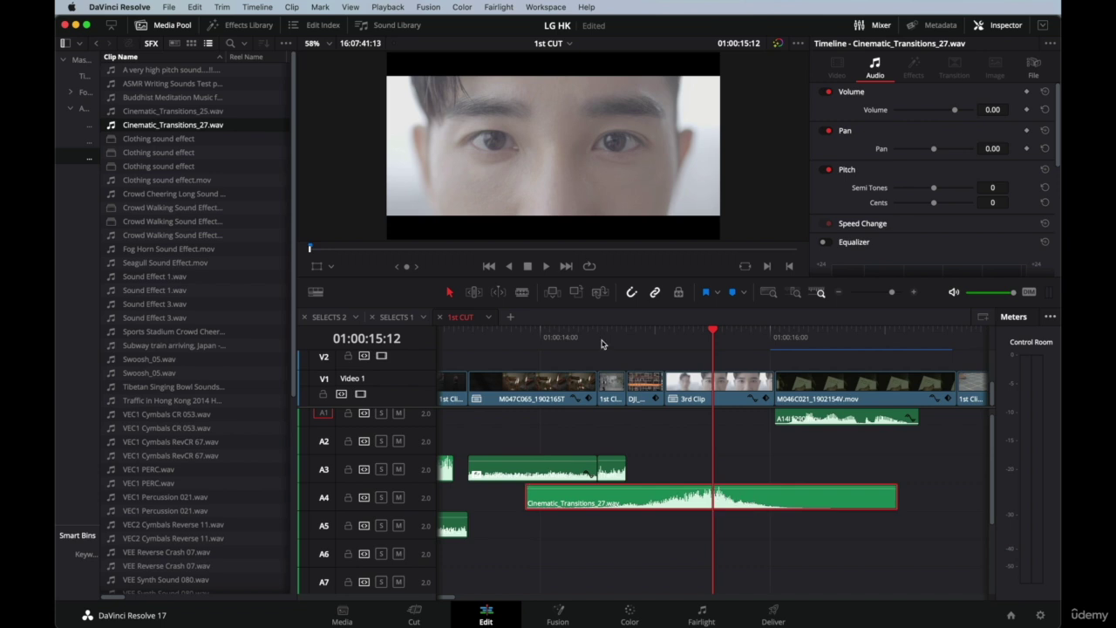
Trim the tail of Cinematic_Transitions_27.wav off at its peak and move the clip past the face close-up on track A4.
key("alt+slash")
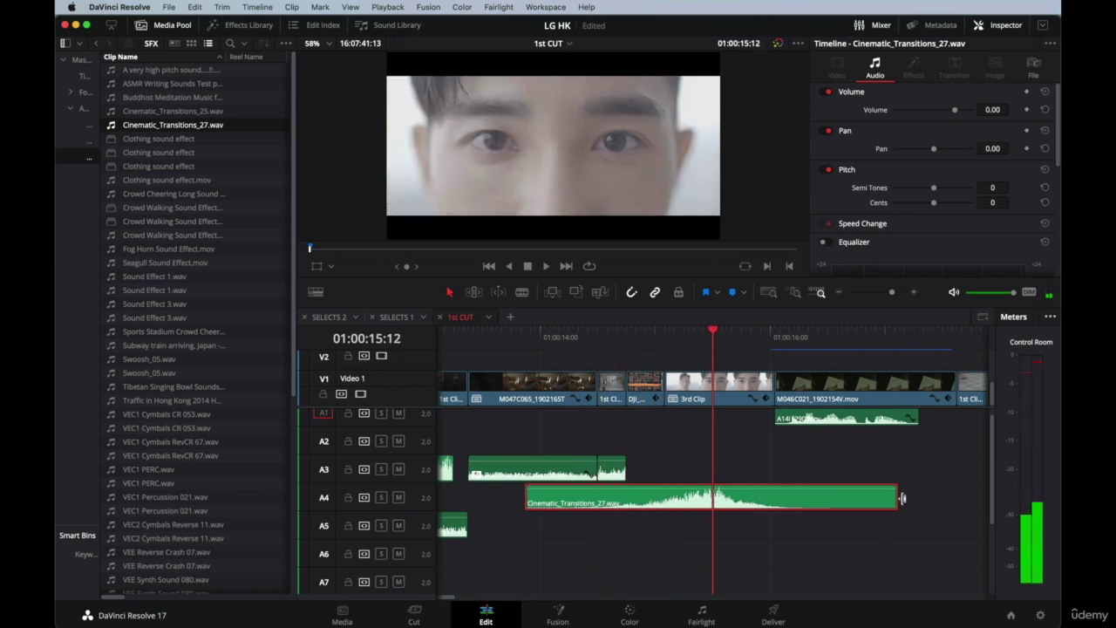
key("alt+slash")
left_click_drag(892, 502, 930, 495)
left_click(652, 340)
left_click(697, 332)
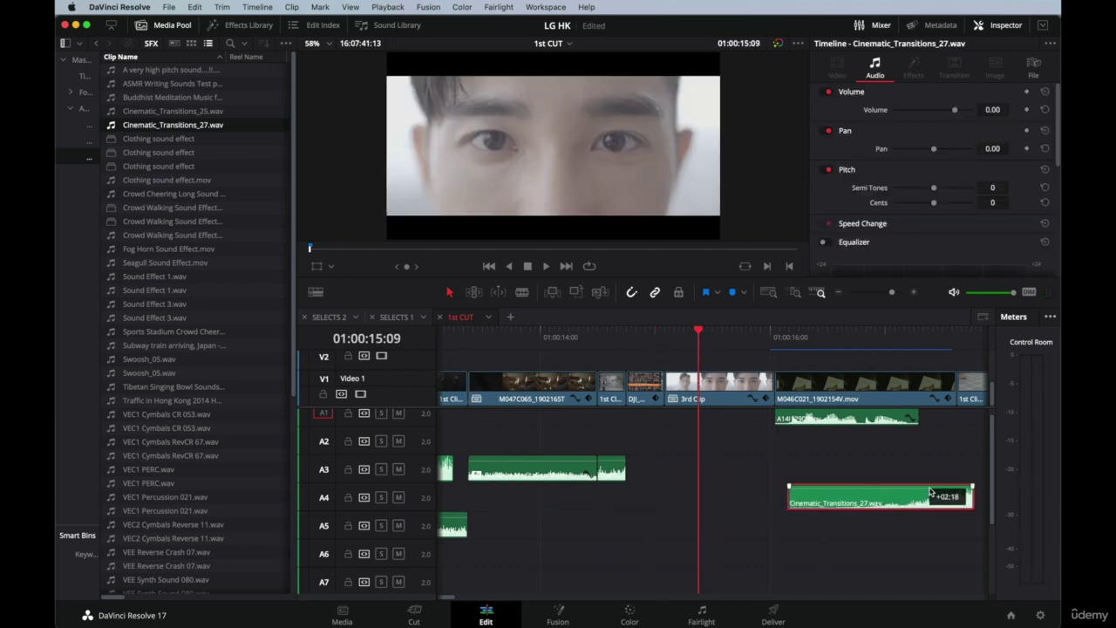
Play repeatedly from the traffic shots into the face close-up to find the frame where the transition sound should peak.
left_click(569, 338)
key("space")
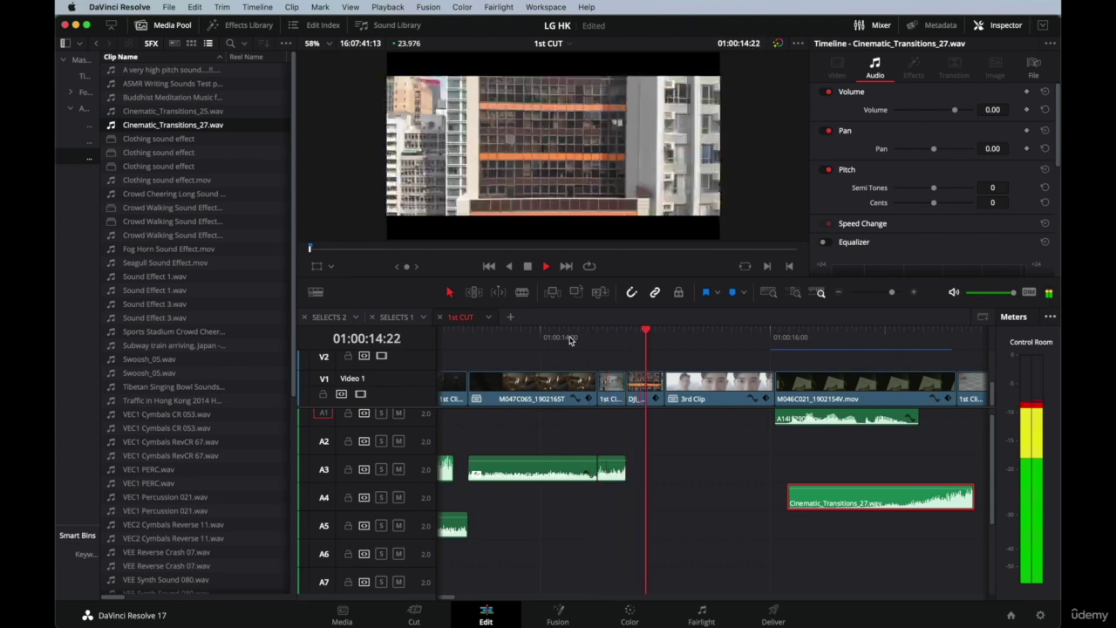
key("space")
left_click(587, 342)
key("space")
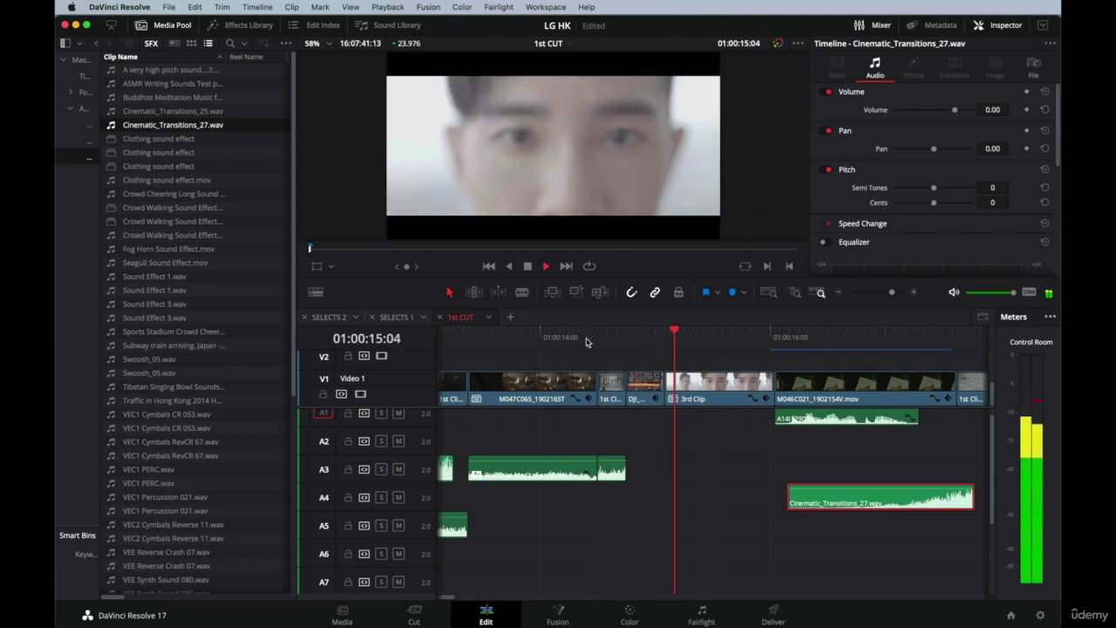
key("space")
left_click(597, 332)
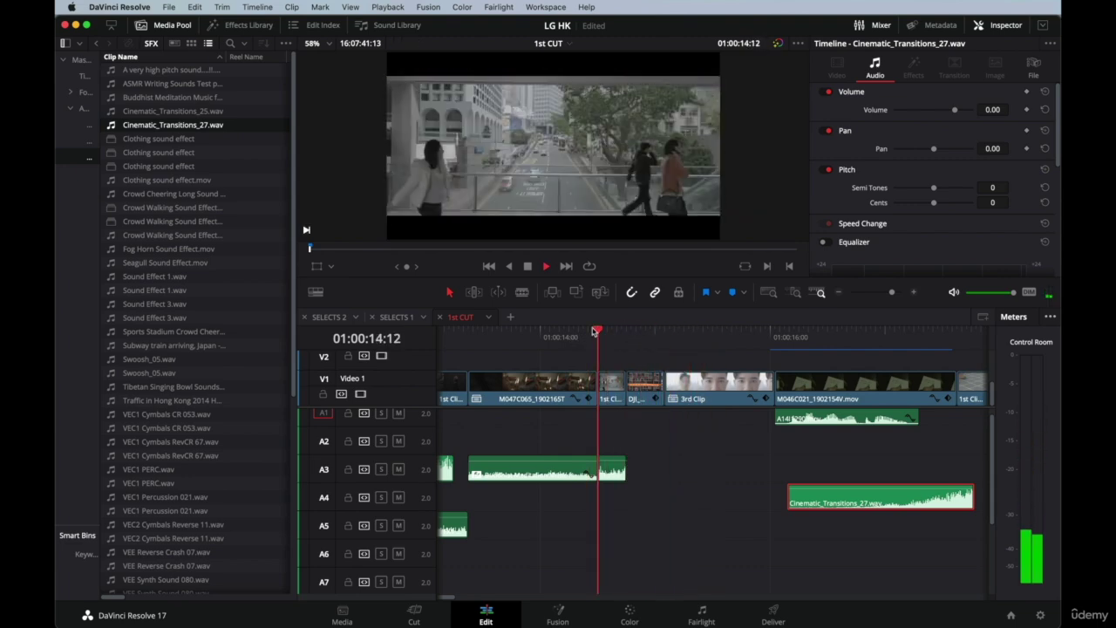
key("space")
key("space")
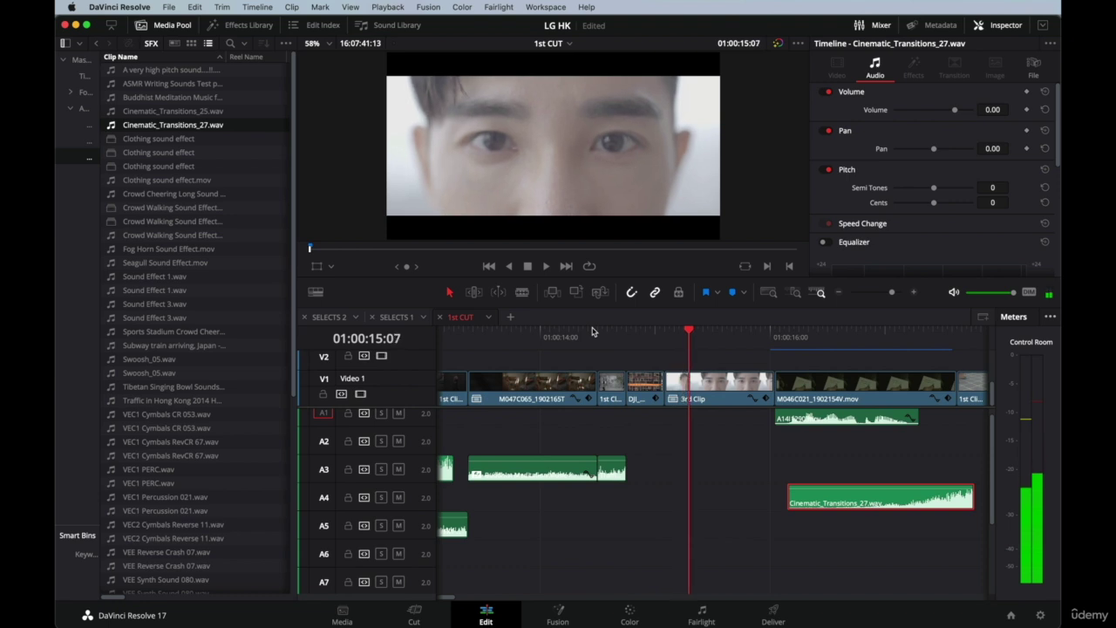
Park the playhead at 01:00:15:07 on the face close-up and move Cinematic_Transitions_27.wav on A4 so it ends there.
key("Left")
key("Left")
key("Left")
key("Right")
key("Right")
key("Right")
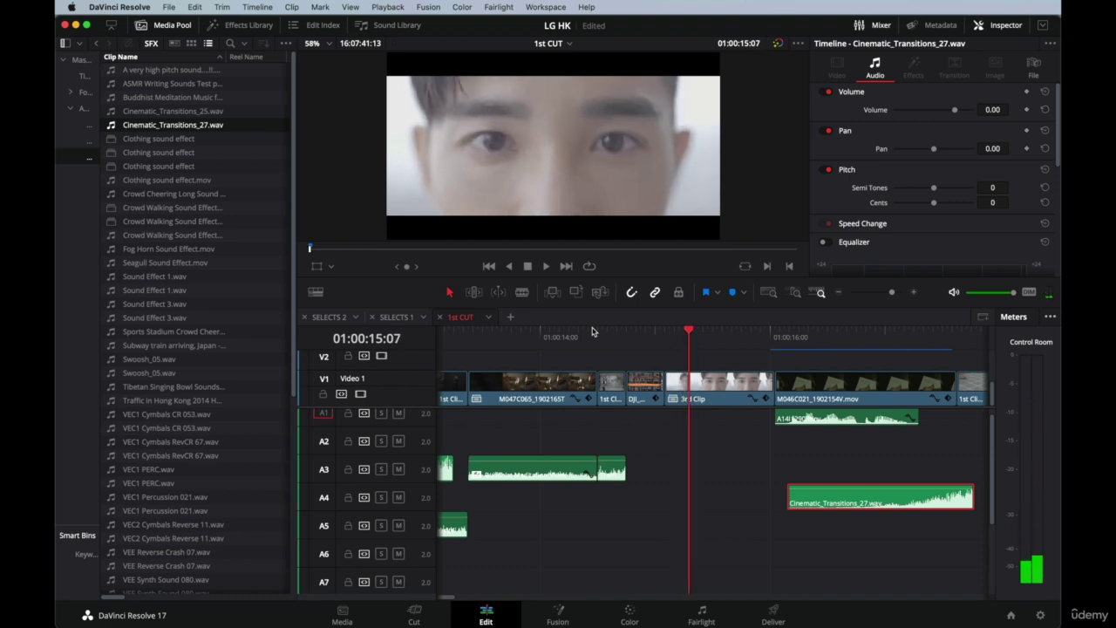
key("Right")
key("Left")
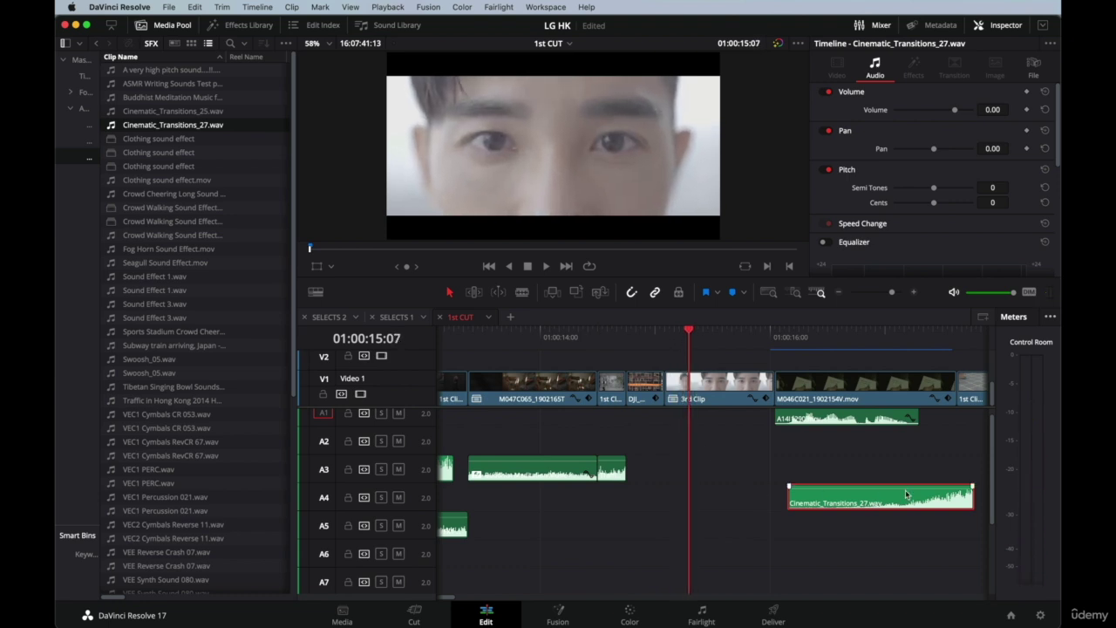
left_click_drag(887, 499, 628, 500)
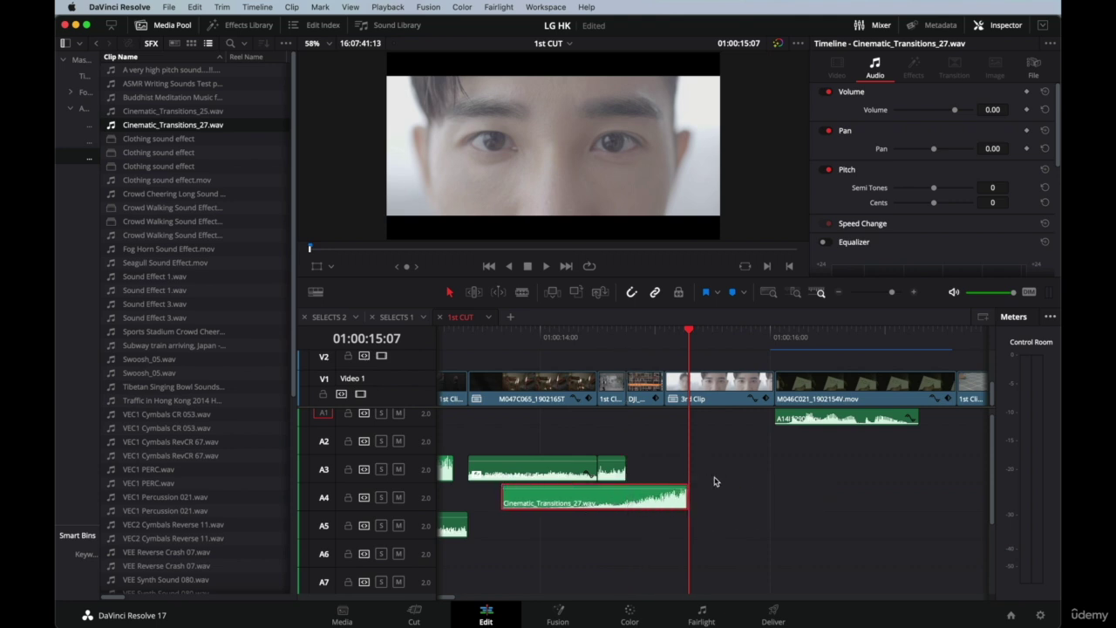
Play back the section from before the candle shot several times to judge the transition sound's cut-off on the face close-up.
scroll(714, 481, "left", 3)
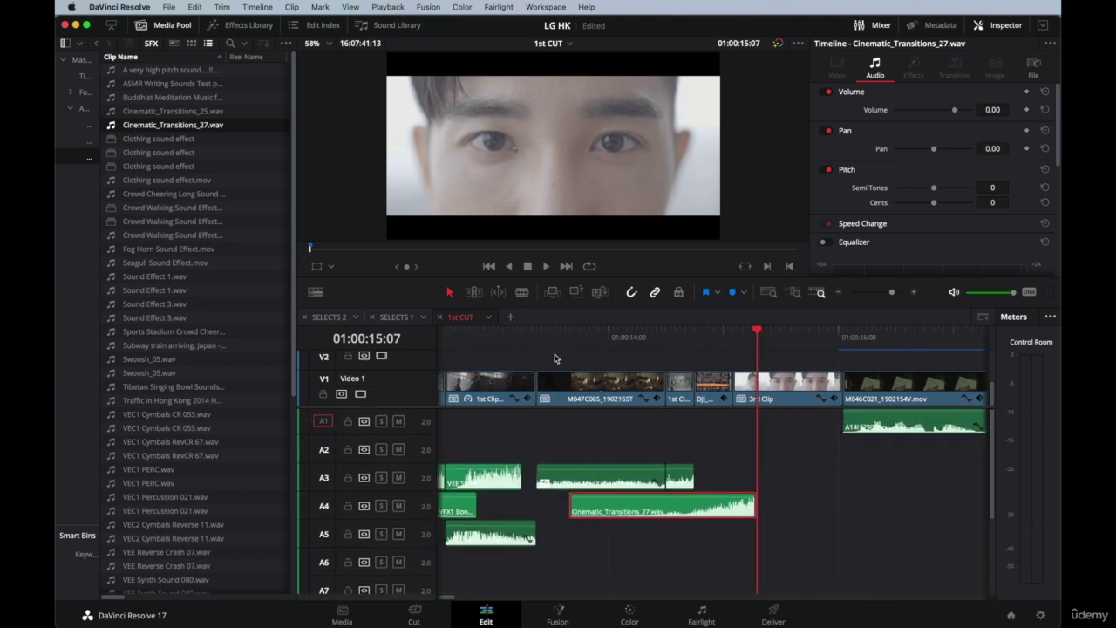
left_click(515, 338)
key("space")
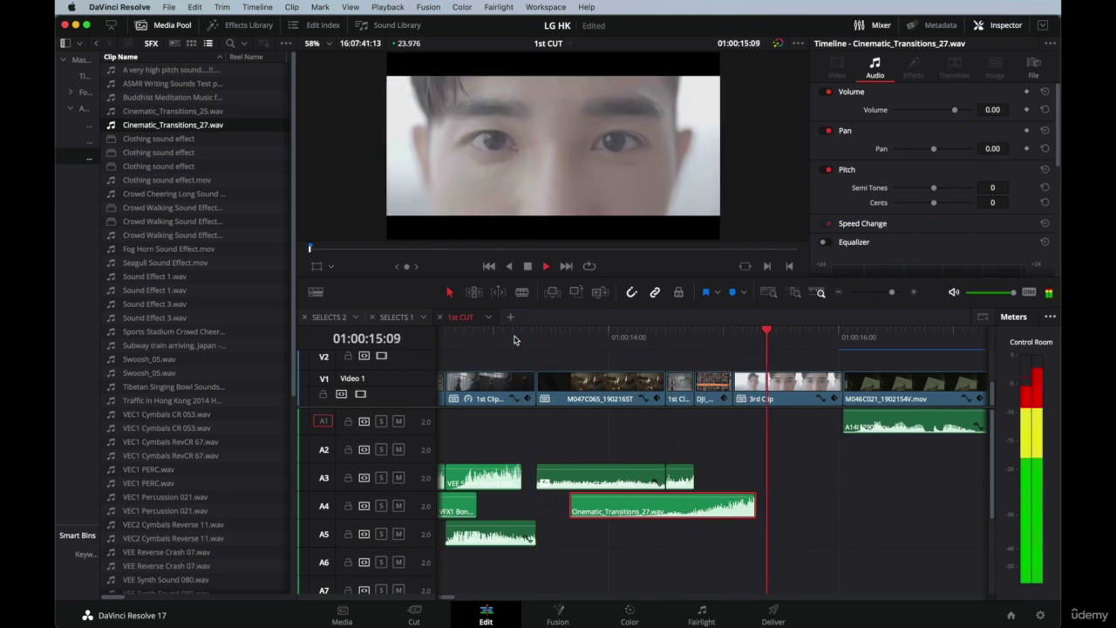
left_click(516, 339)
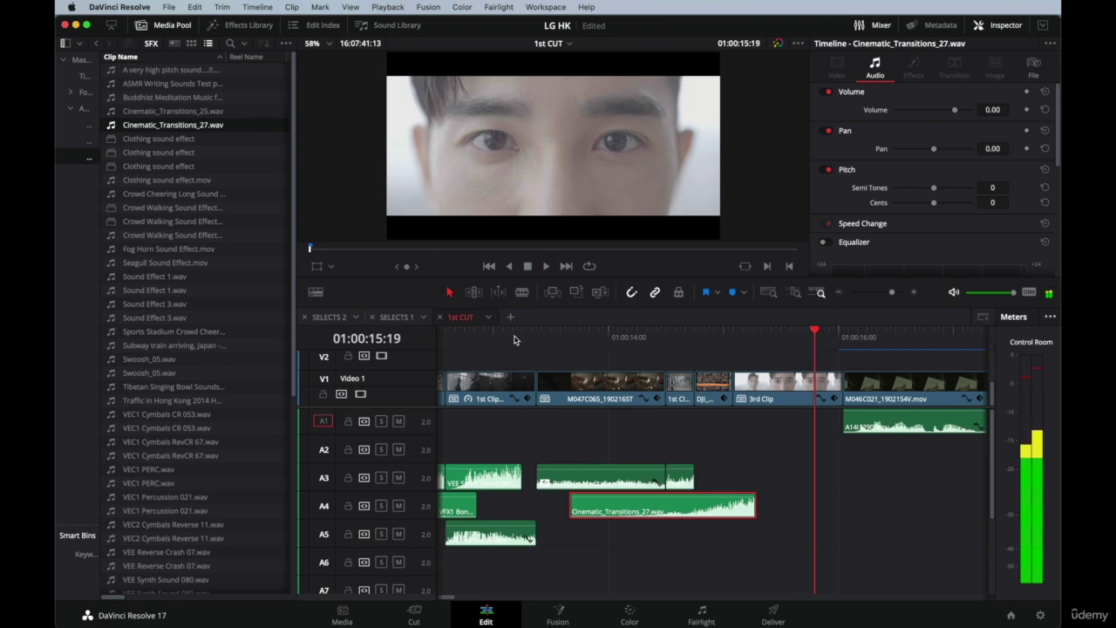
left_click(523, 338)
key("space")
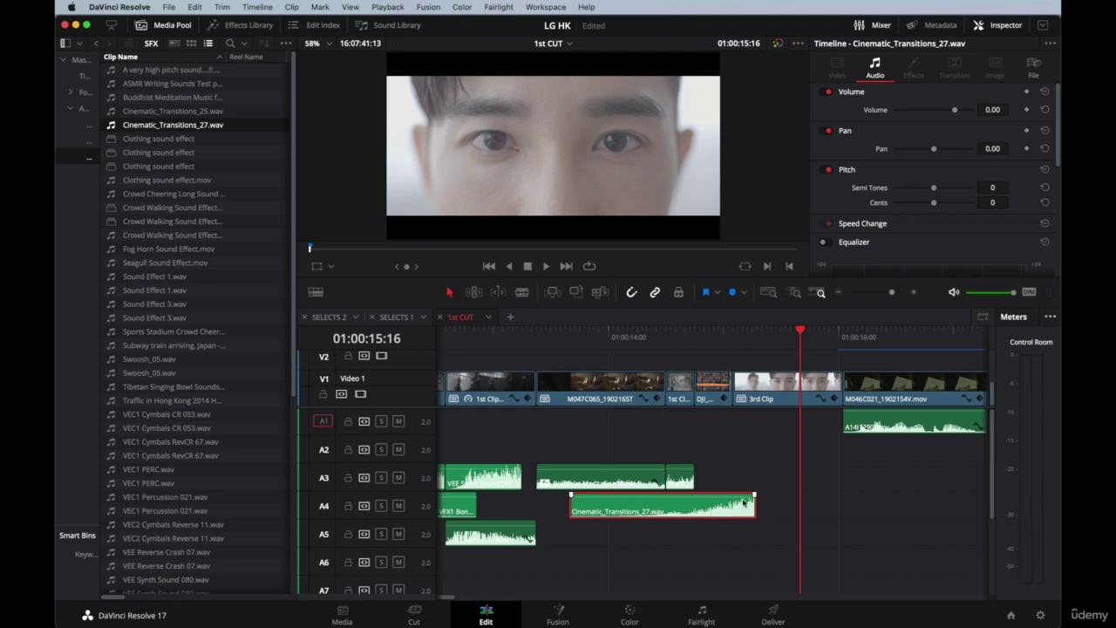
left_click_drag(801, 332, 757, 332)
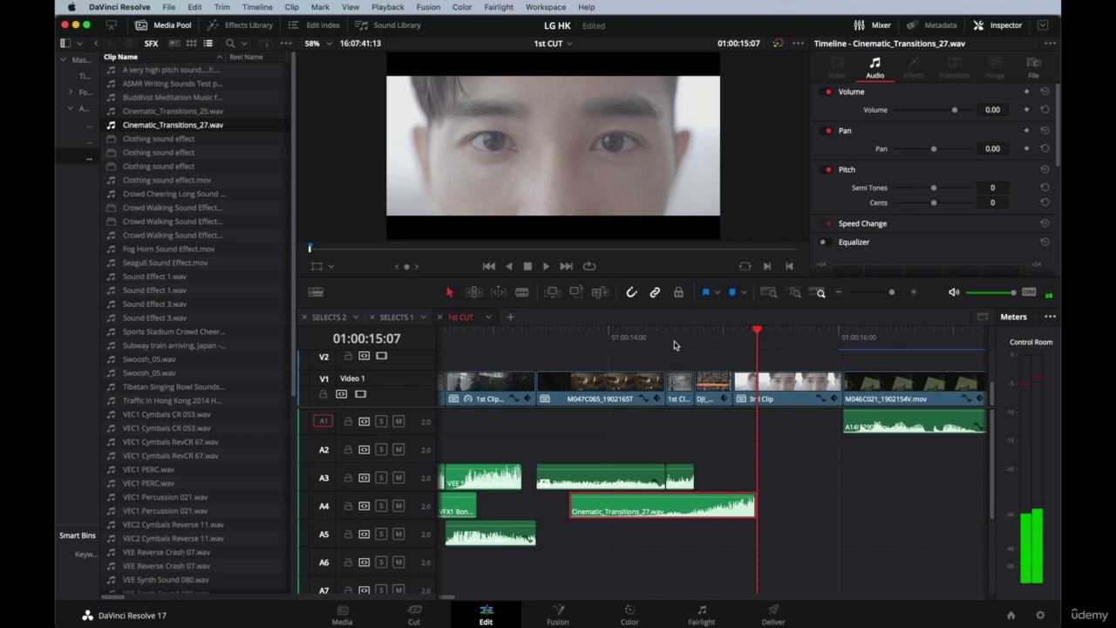
scroll(671, 344, "down", 2)
left_click(598, 343)
key("space")
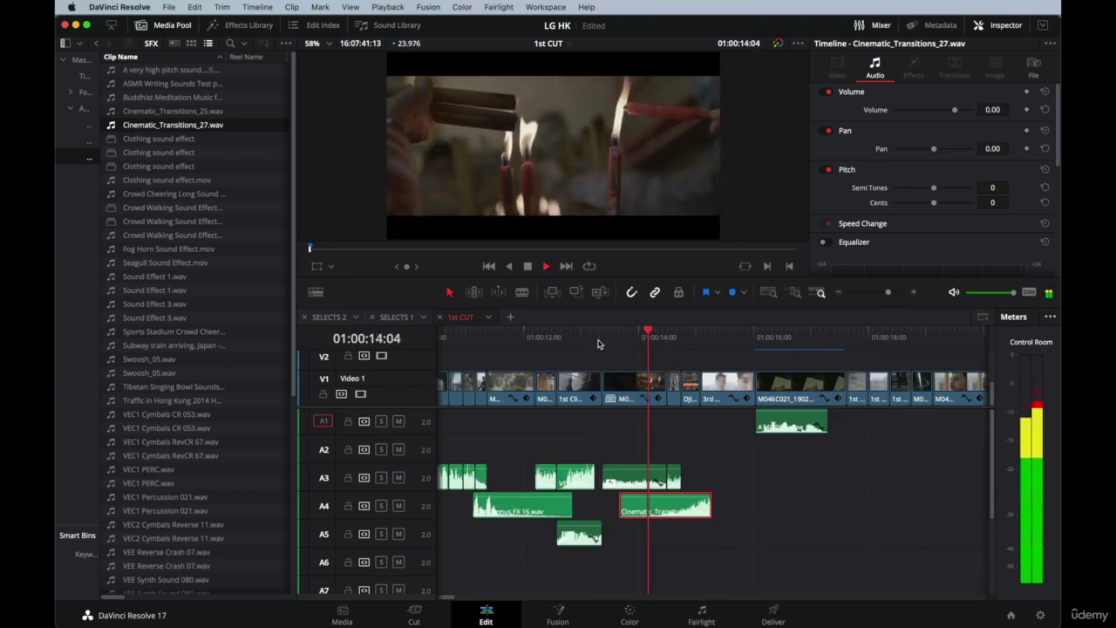
key("space")
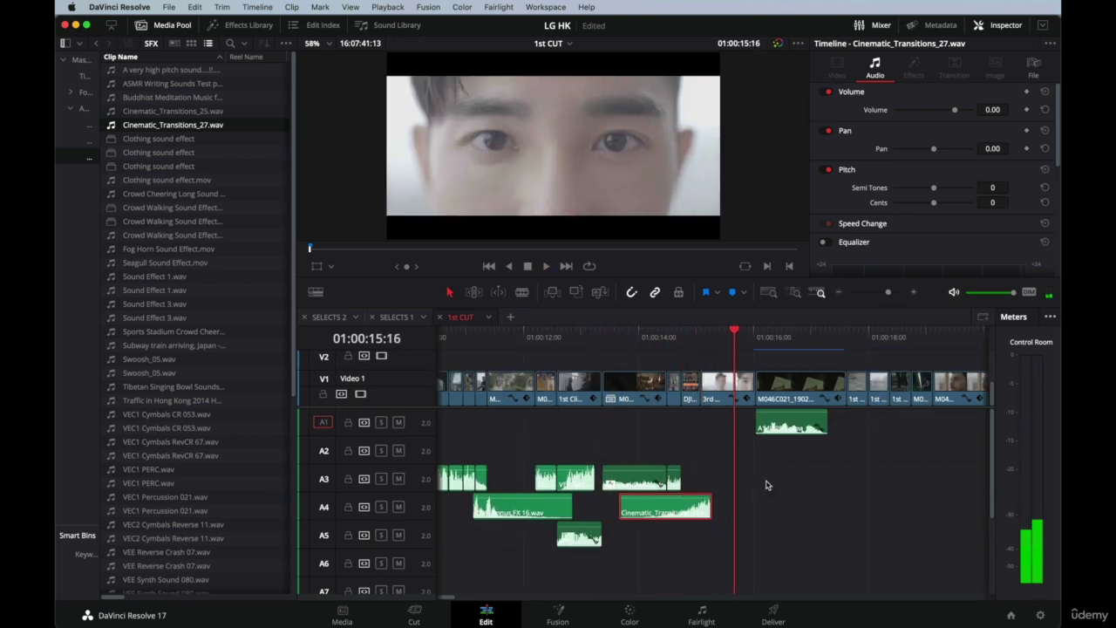
Look over the audio tracks down to the October Leaf music stems and back along the earlier sound effects.
left_click(666, 337)
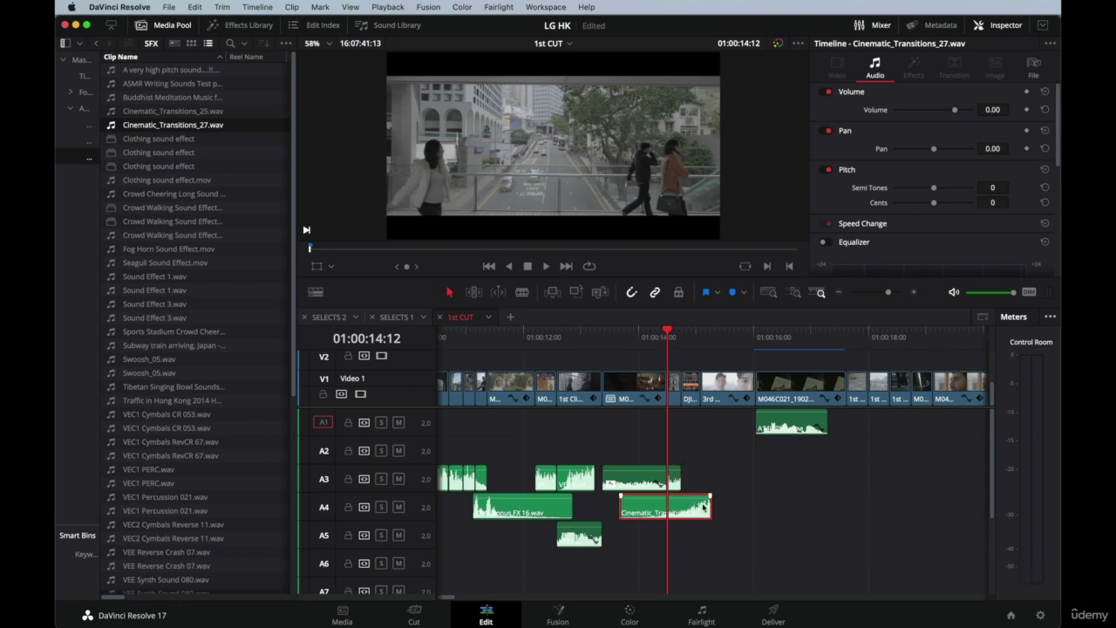
scroll(744, 506, "down", 3)
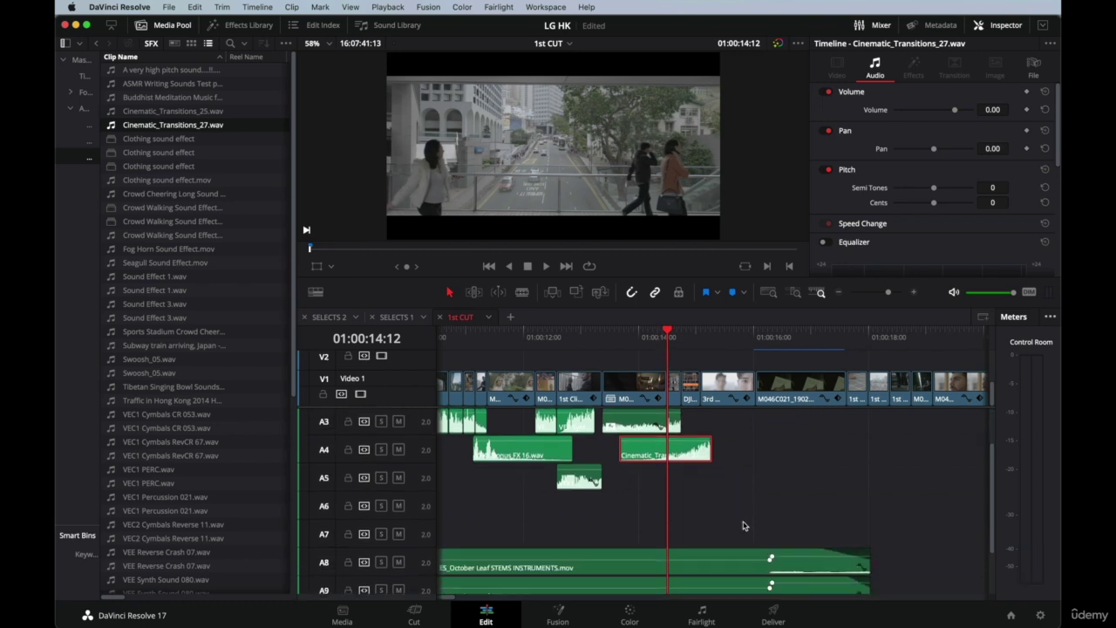
scroll(729, 551, "up", 3)
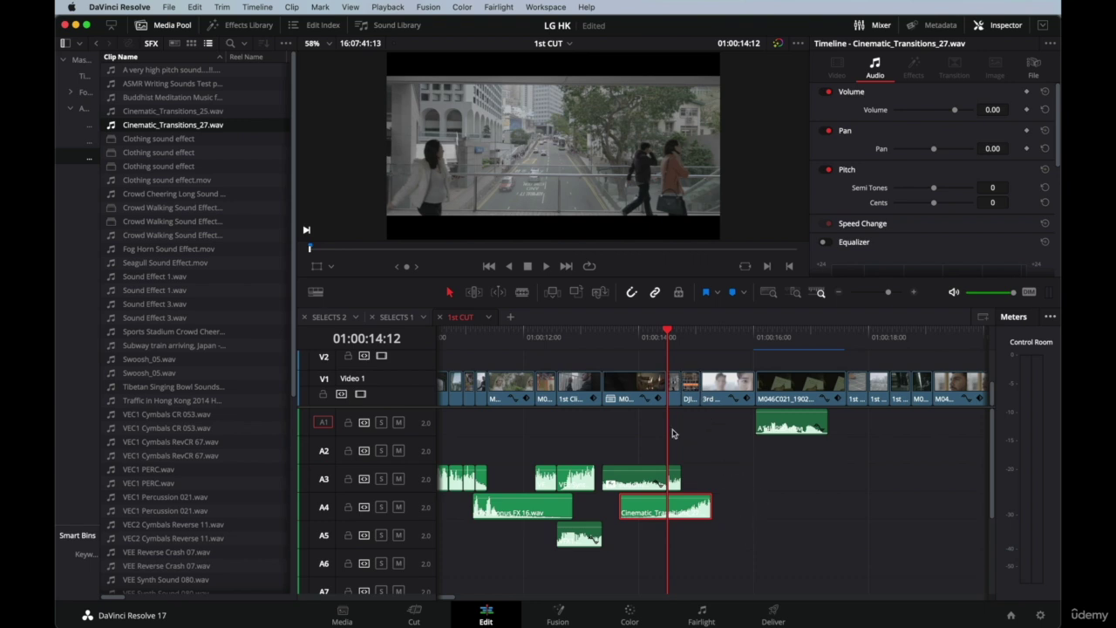
scroll(672, 434, "left", 10)
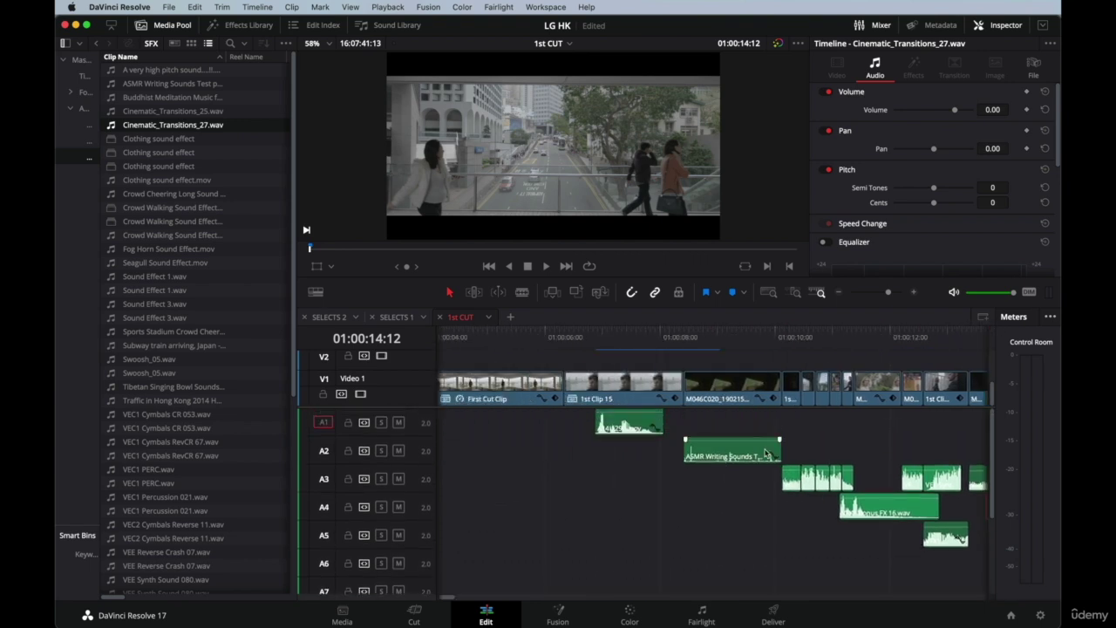
scroll(765, 453, "right", 8)
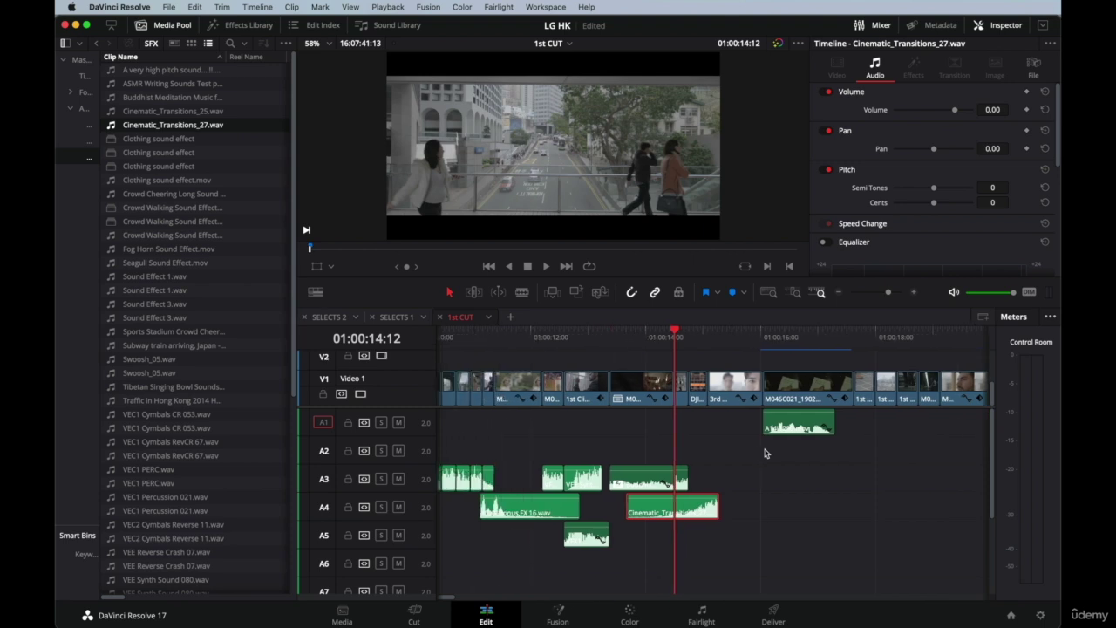
Scrub to the candle shot at 01:00:14:03, load Tibetan Singing Bowl Sounds - OM.mov from the SFX bin and audition different parts of it.
left_click_drag(606, 338, 653, 339)
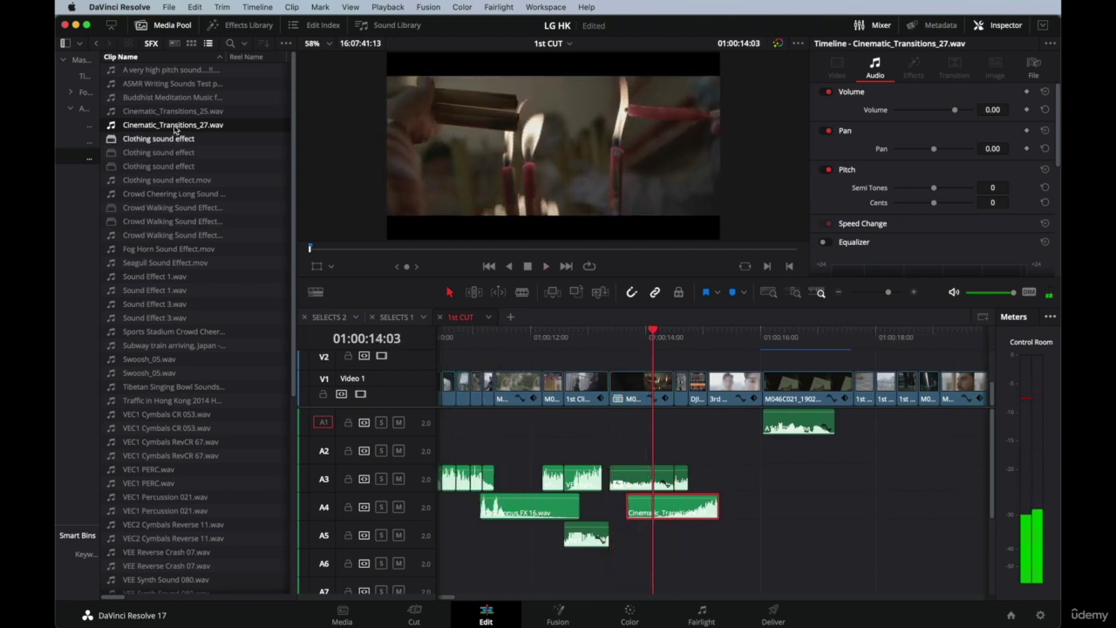
scroll(179, 211, "down", 3)
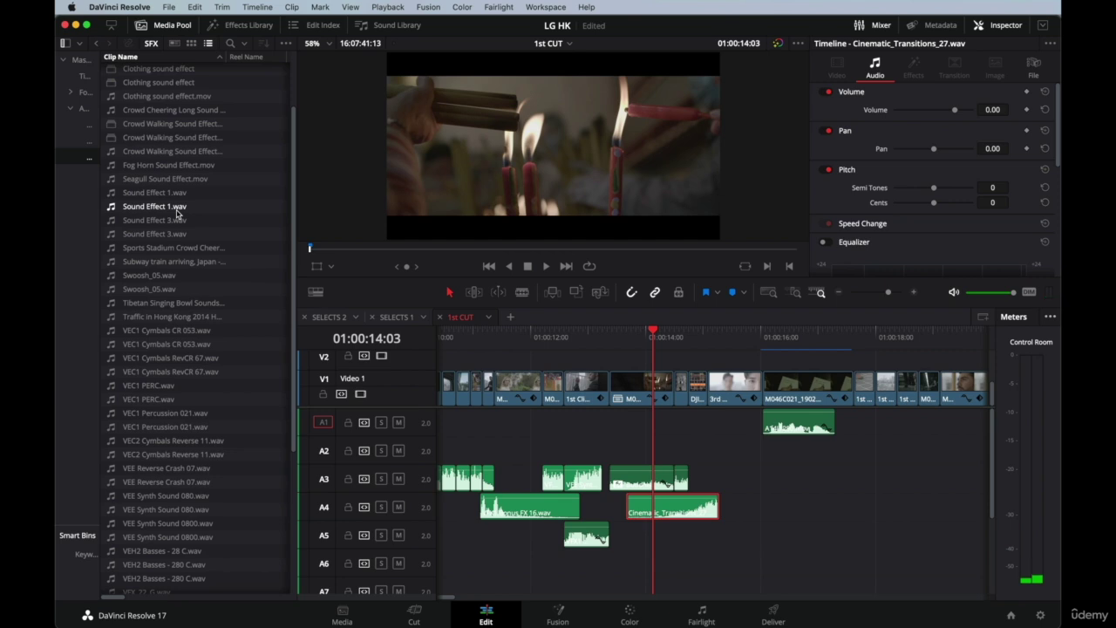
left_click(170, 304)
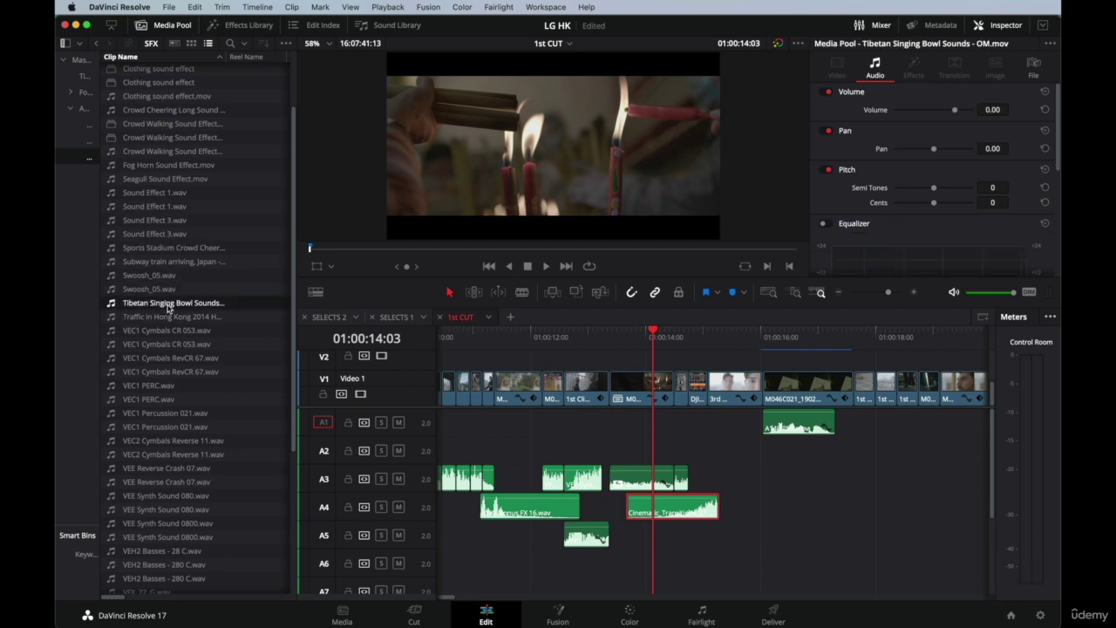
double_click(111, 305)
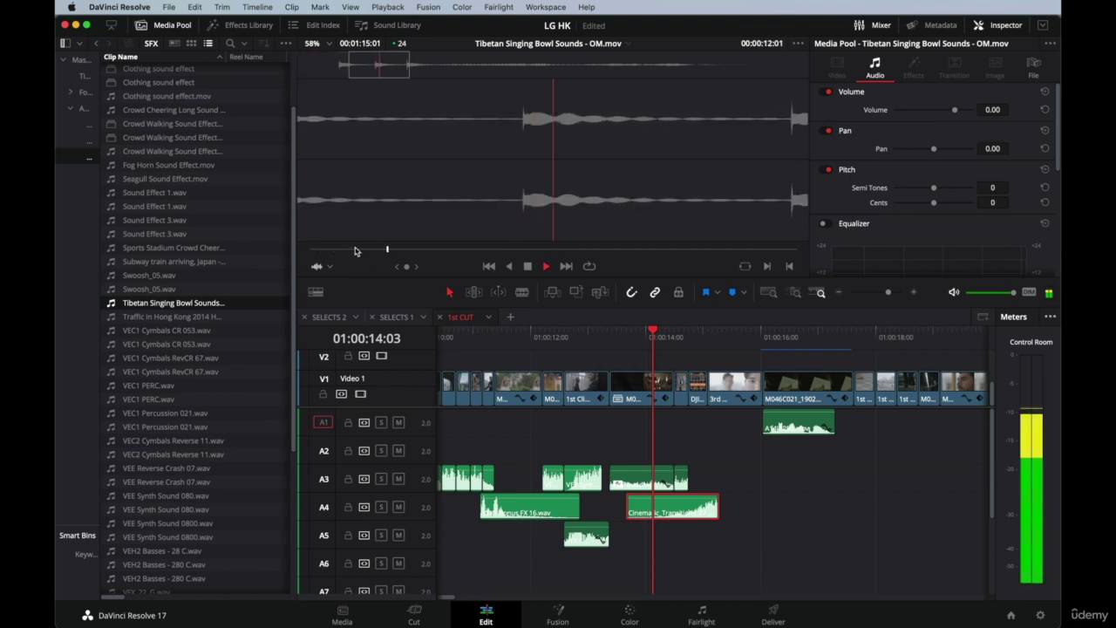
left_click(450, 252)
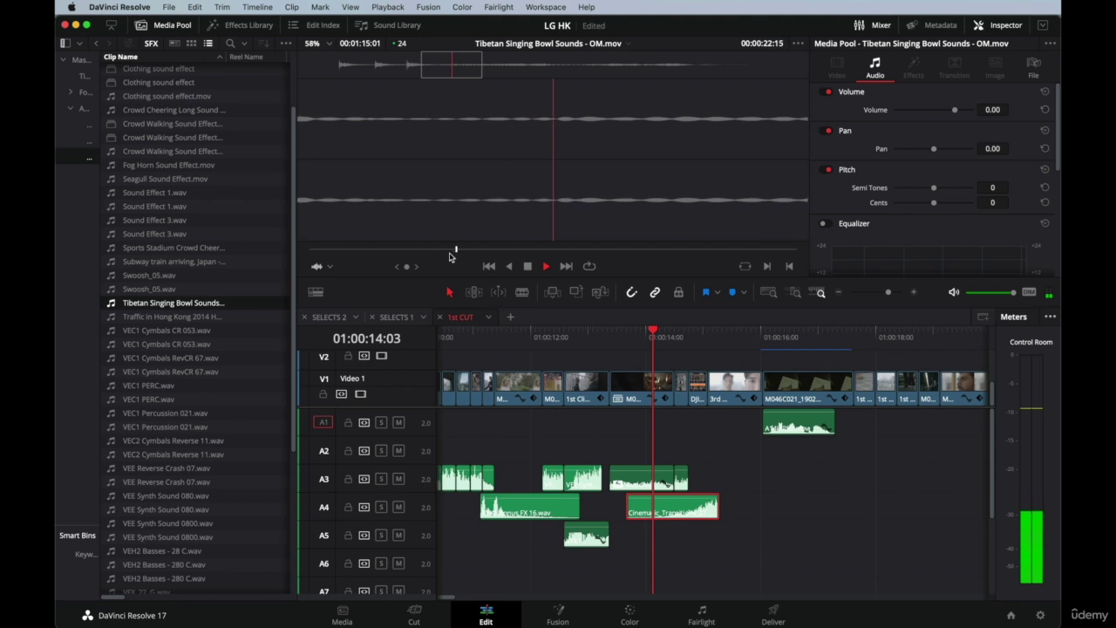
left_click_drag(404, 252, 374, 250)
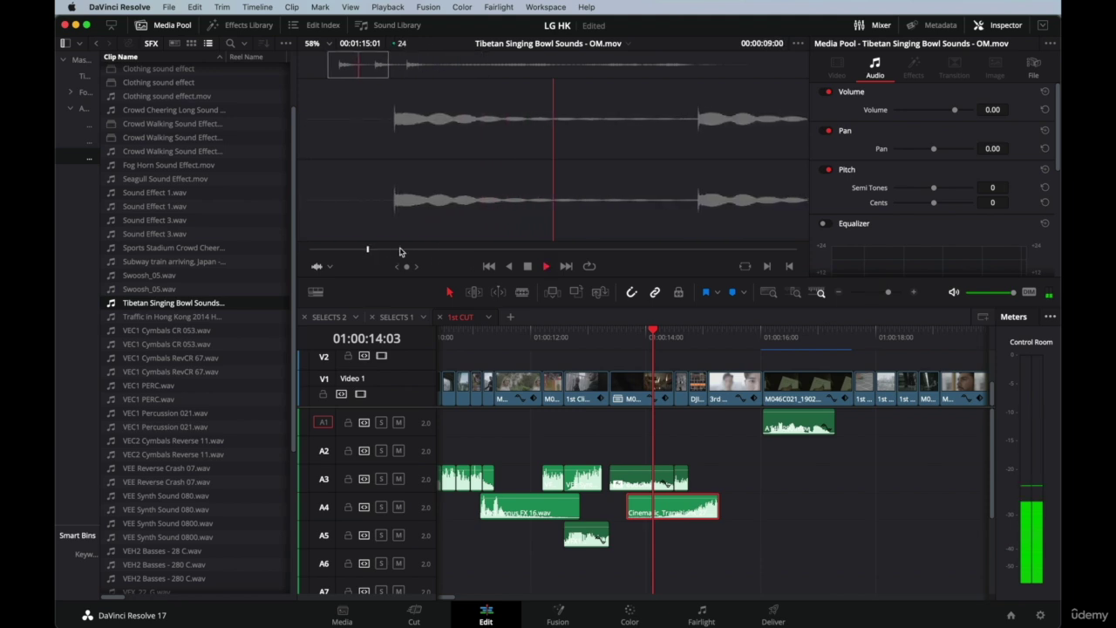
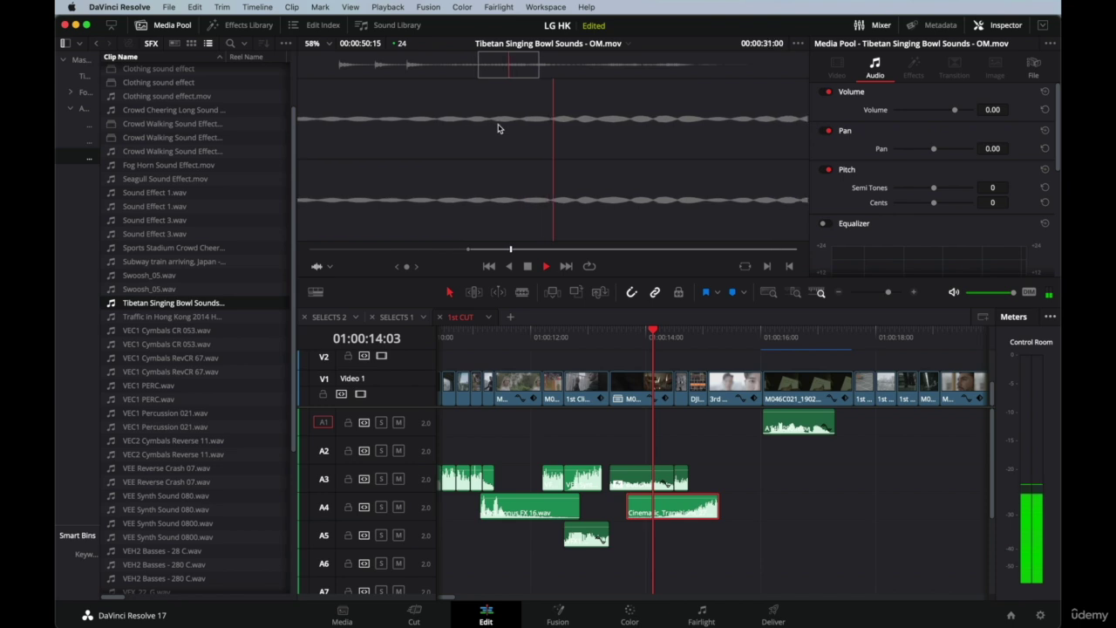
Mark a 00:00:07:04 section of the Tibetan singing bowl sound and place it on A5, starting in line with Cinematic_Transitions_27.wav.
key("o")
key("space")
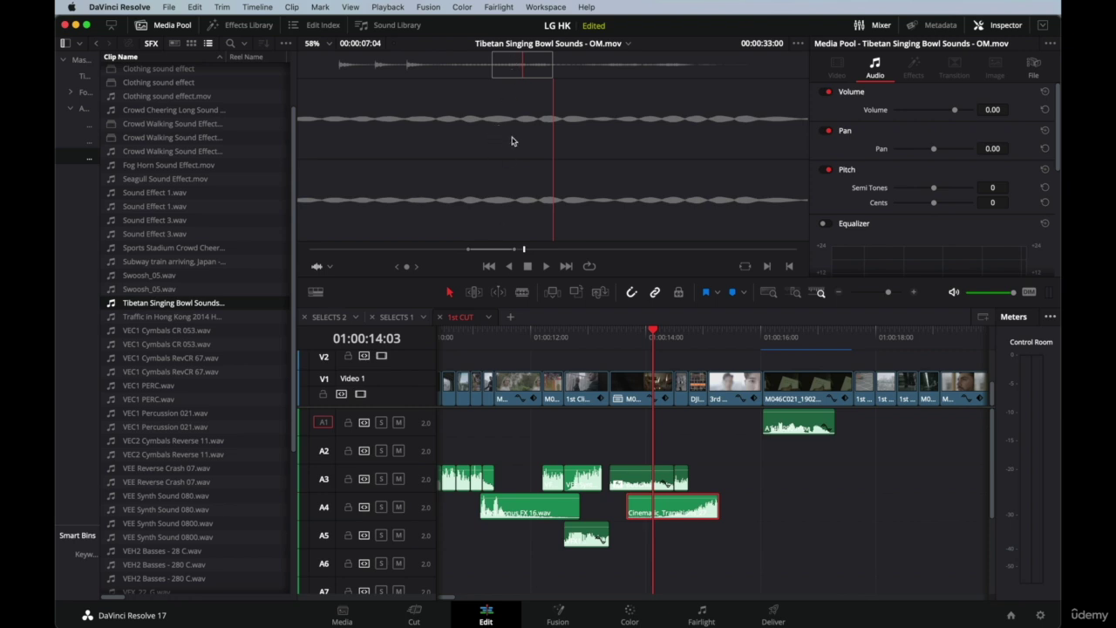
left_click_drag(512, 140, 738, 506)
left_click(778, 343)
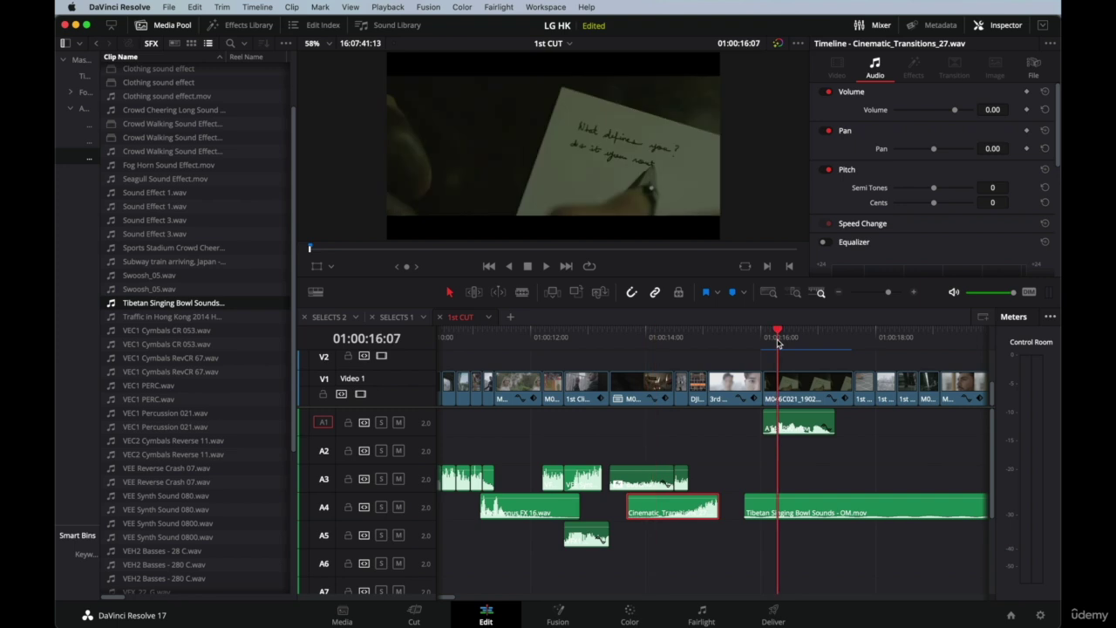
key("super+minus")
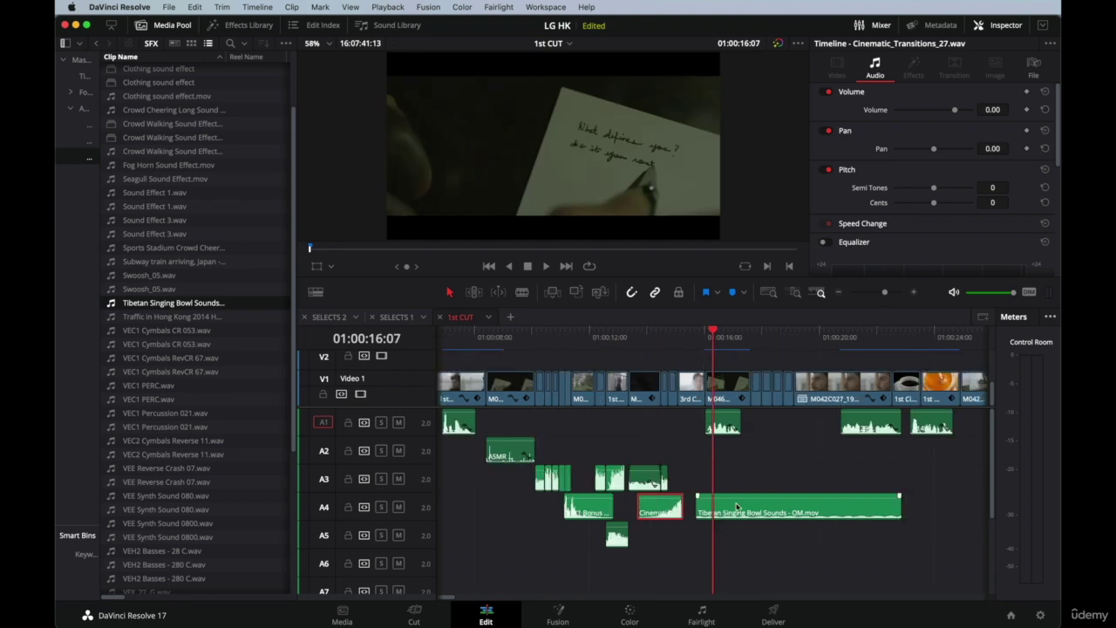
left_click_drag(737, 506, 679, 536)
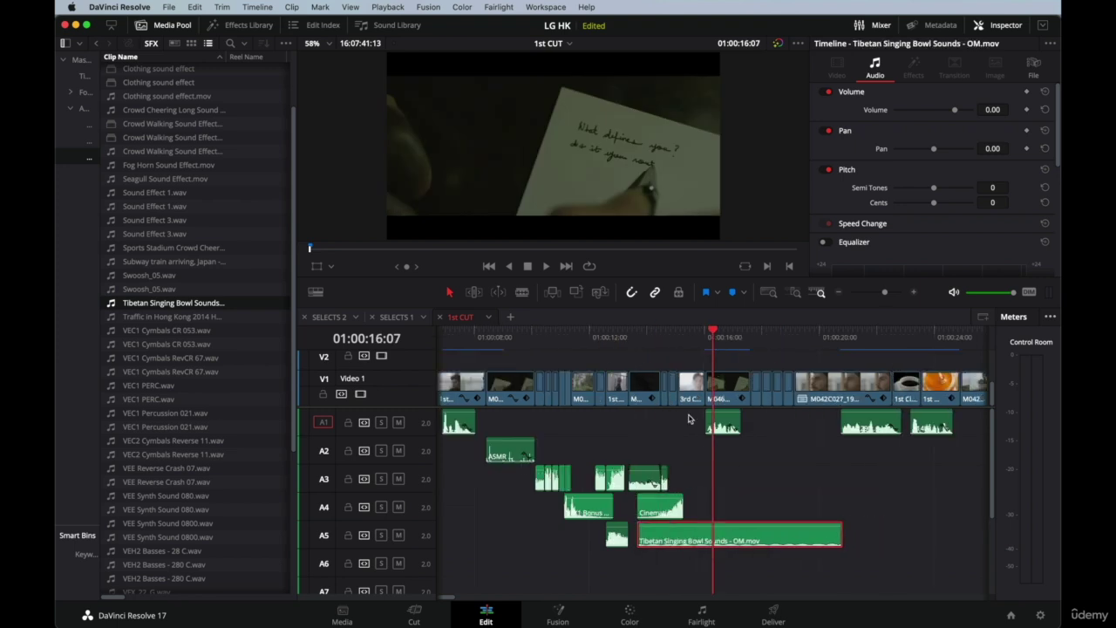
Move the Tibetan singing bowl clip on A5 to start where the traffic sound on A3 ends, and play from 01:00:14:12 through it.
left_click(687, 333)
key("super+equal")
key("super+equal")
key("super+equal")
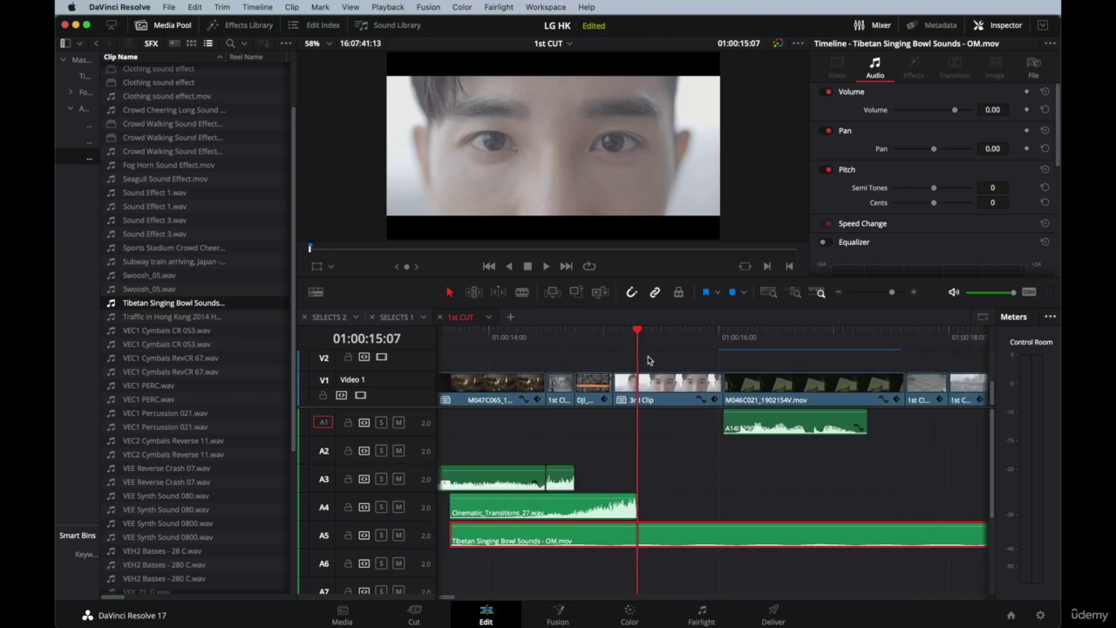
scroll(648, 360, "left", 3)
left_click_drag(552, 539, 677, 541)
left_click(608, 339)
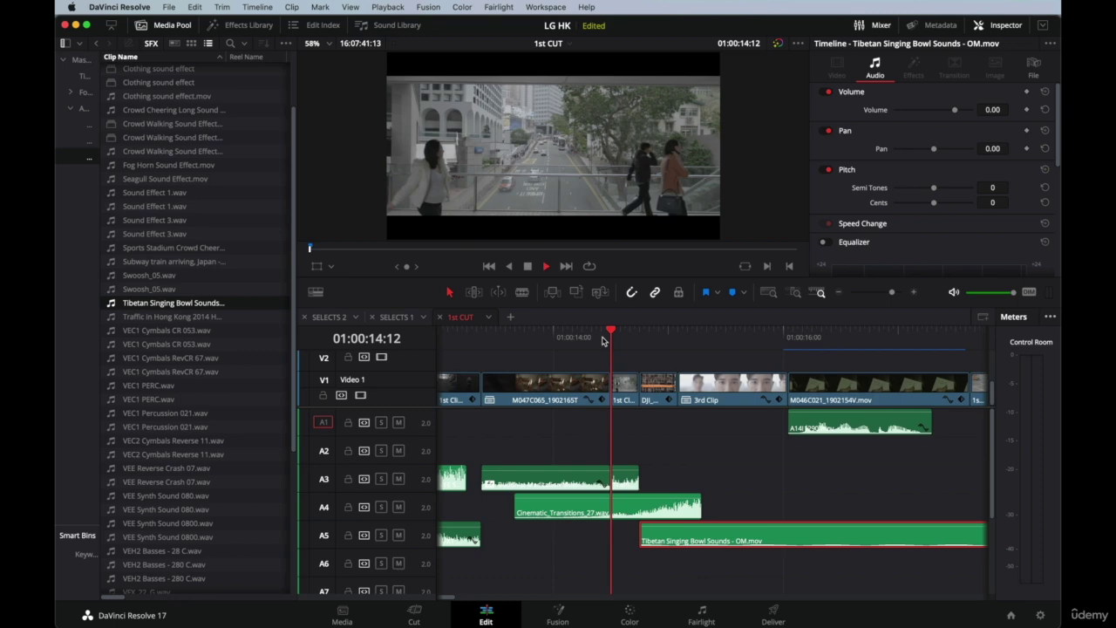
key("space")
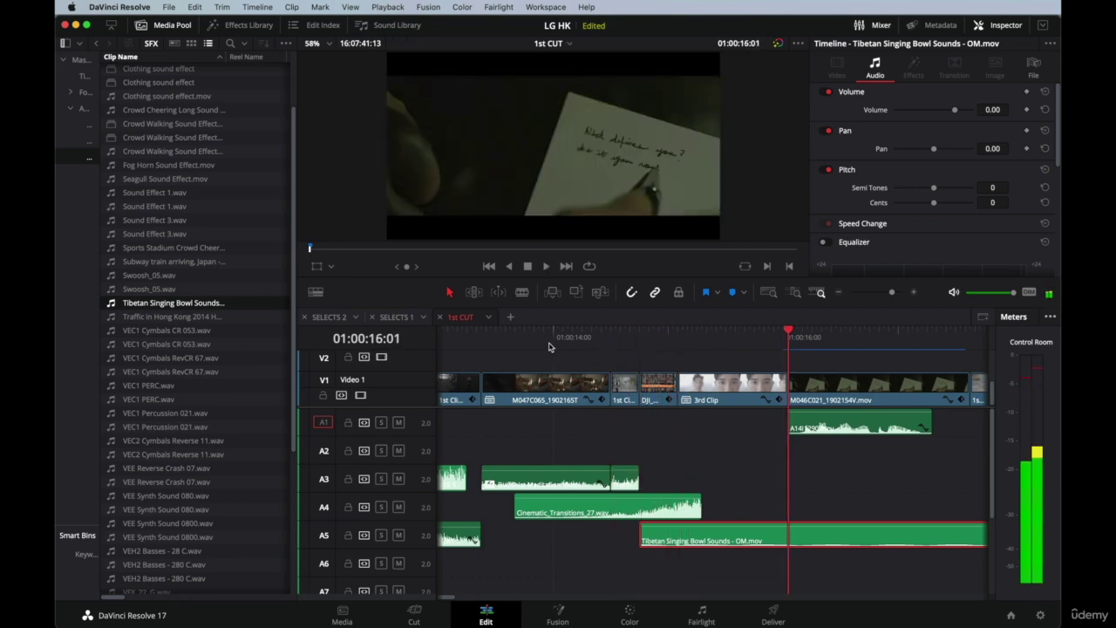
Play the timeline from about 01:00:14:00 through the Tibetan singing bowl sound into the handwriting shot.
left_click(547, 345)
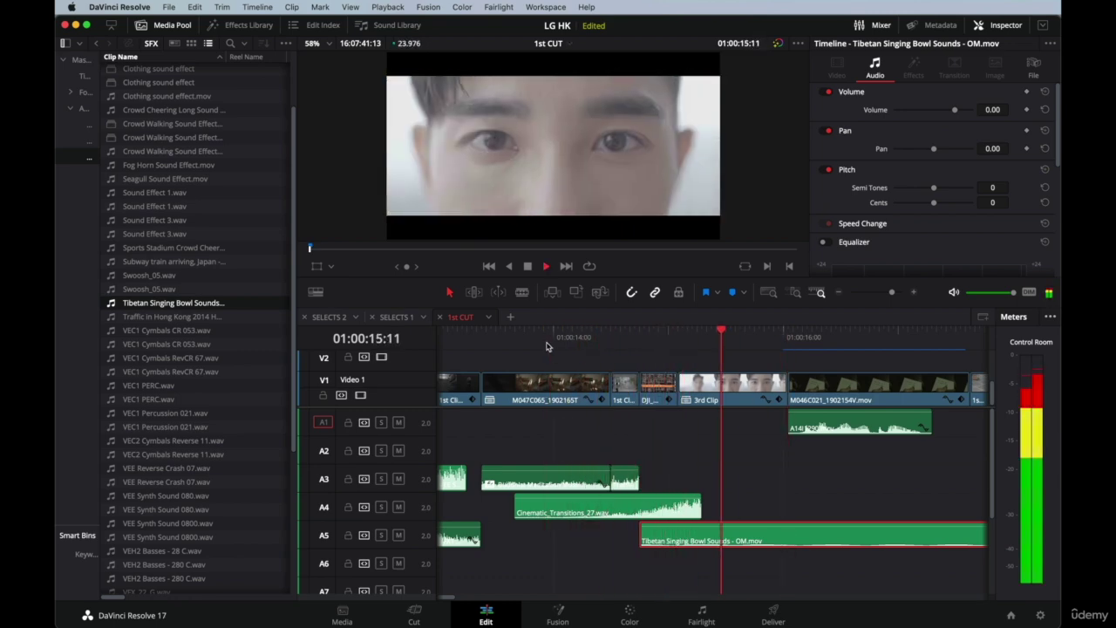
key("space")
left_click(530, 344)
key("space")
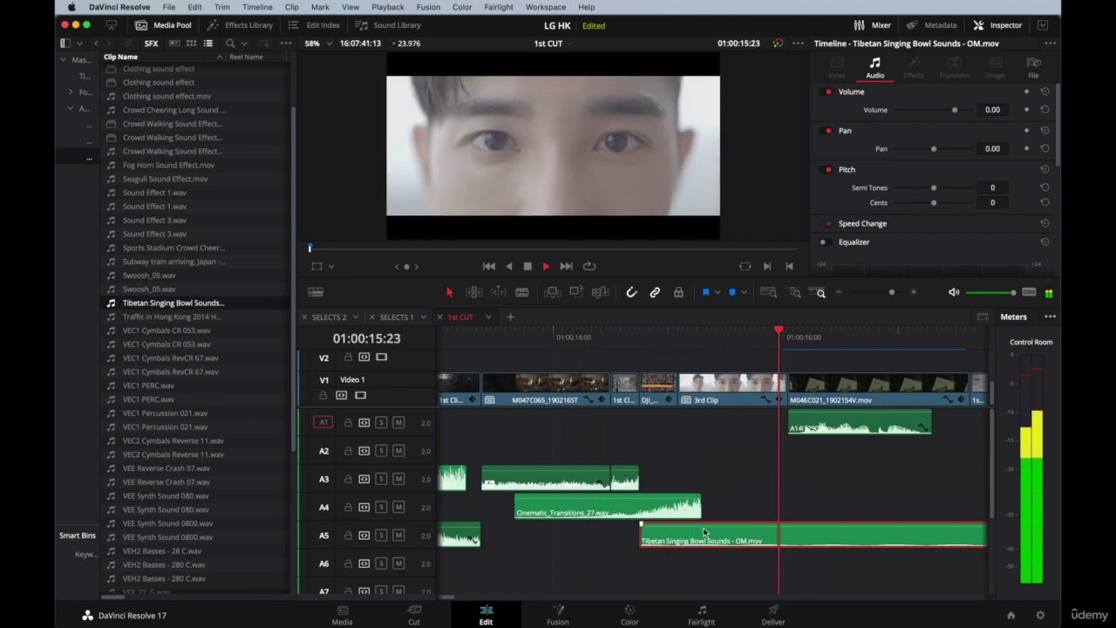
key("space")
Cut the Tibetan singing bowl clip on A5 at the end of the handwriting shot and delete the part after the cut.
key("b")
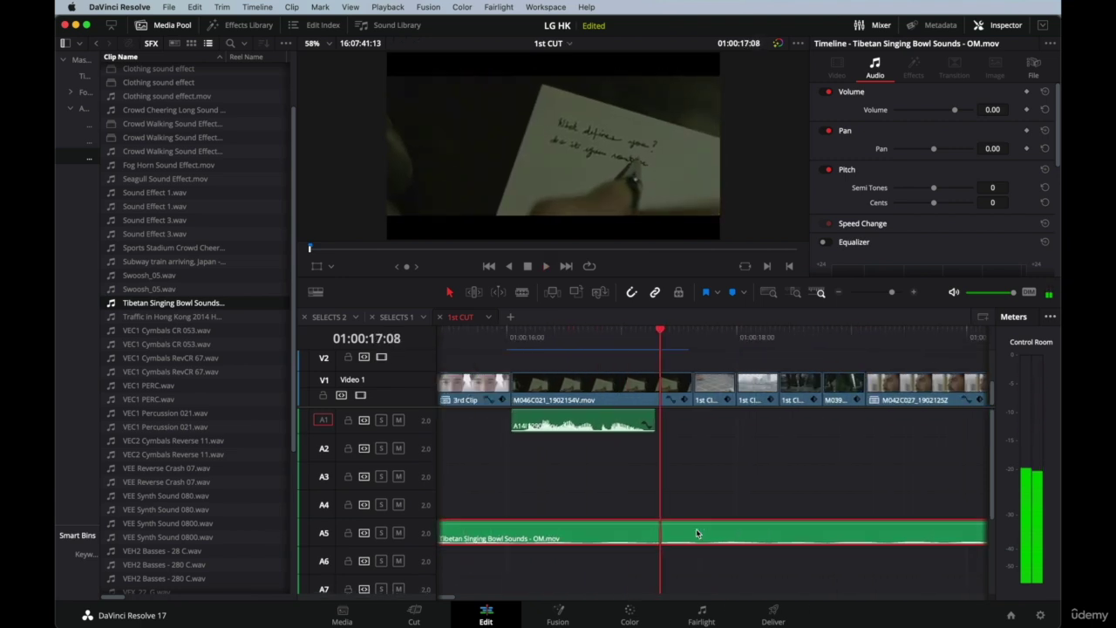
left_click(696, 529)
key("a")
left_click(746, 529)
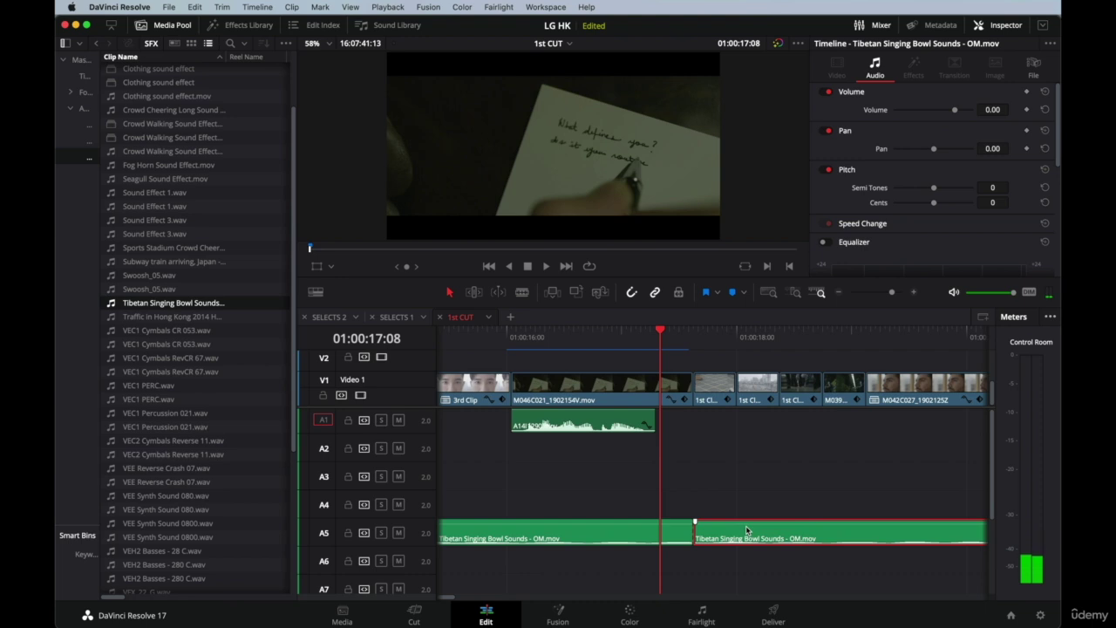
key("BackSpace")
scroll(746, 530, "left", 3)
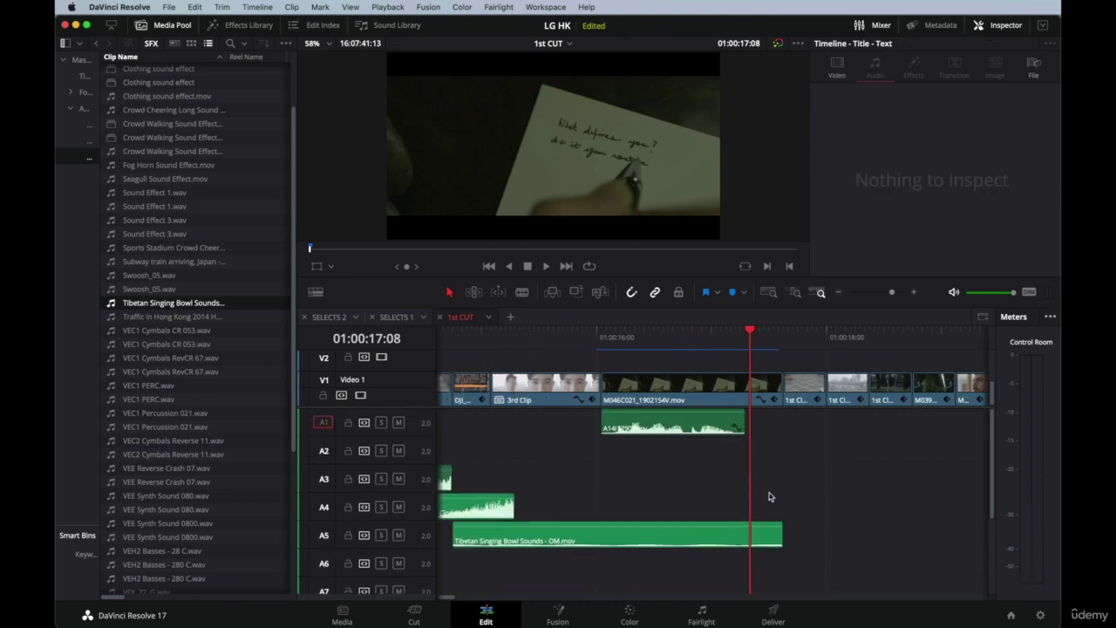
left_click_drag(779, 536, 782, 527)
key("Right")
key("Right")
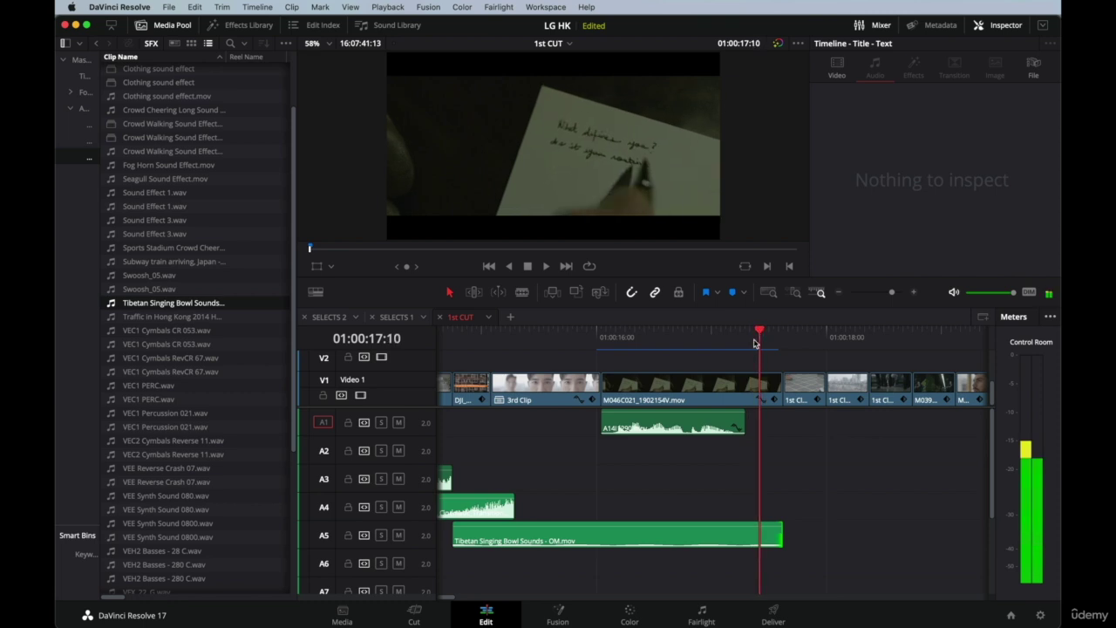
Add a fade-in to the Tibetan singing bowl clip on A5, reaching full level midway through the 3rd Clip face shot.
scroll(741, 356, "left", 5)
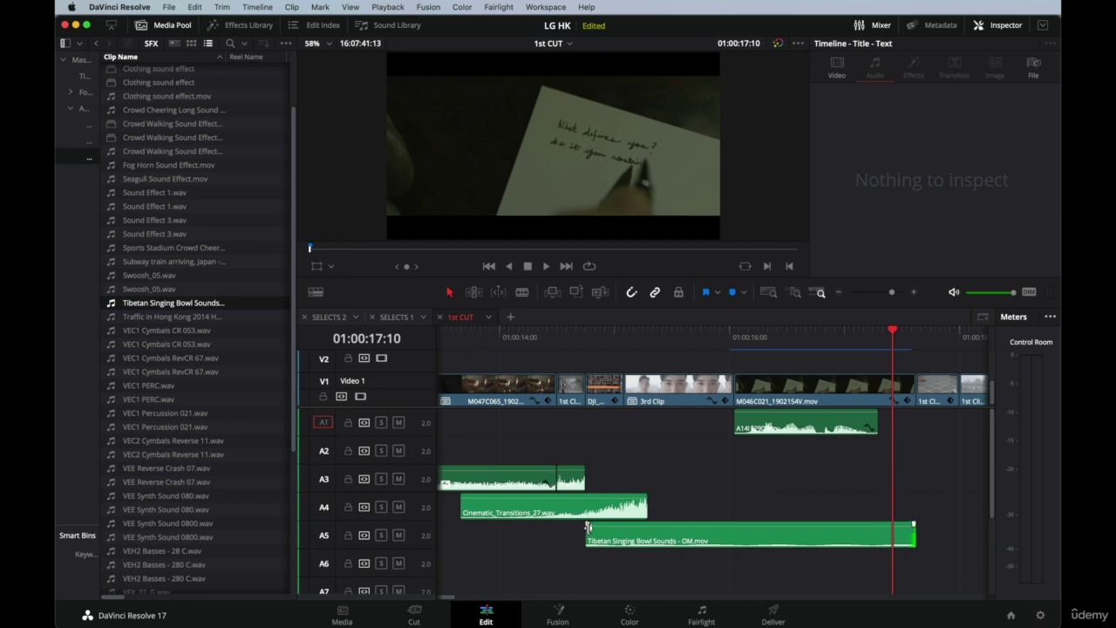
scroll(627, 533, "up", 3)
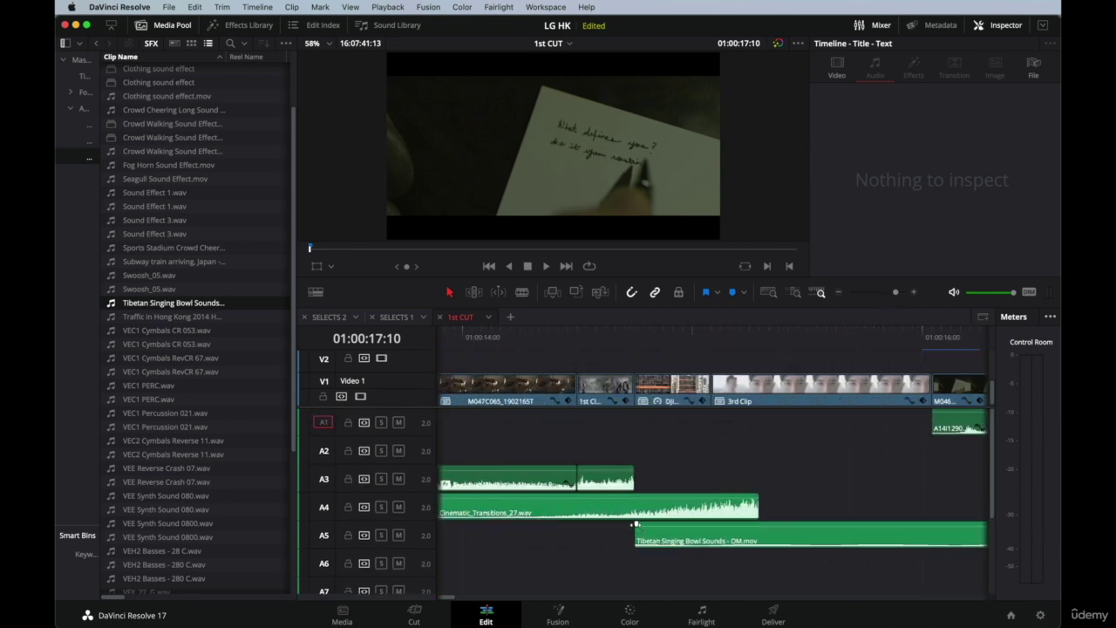
left_click_drag(635, 524, 812, 522)
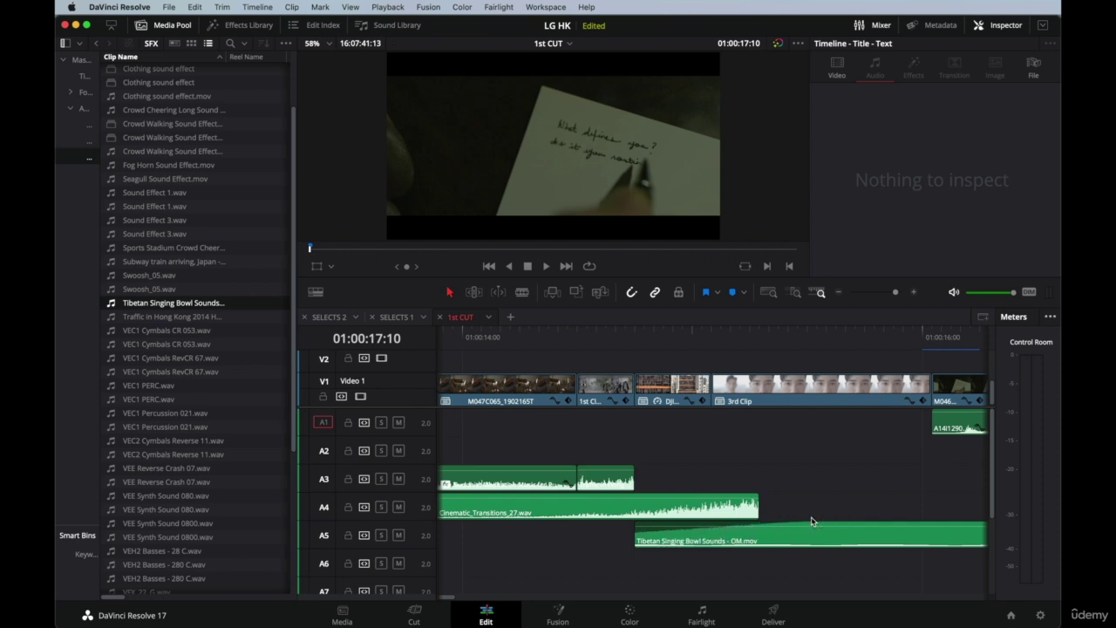
Play back the faded-in singing bowl sound from the traffic shots into the handwriting shot, and replay it from an earlier point.
left_click(588, 335)
key("space")
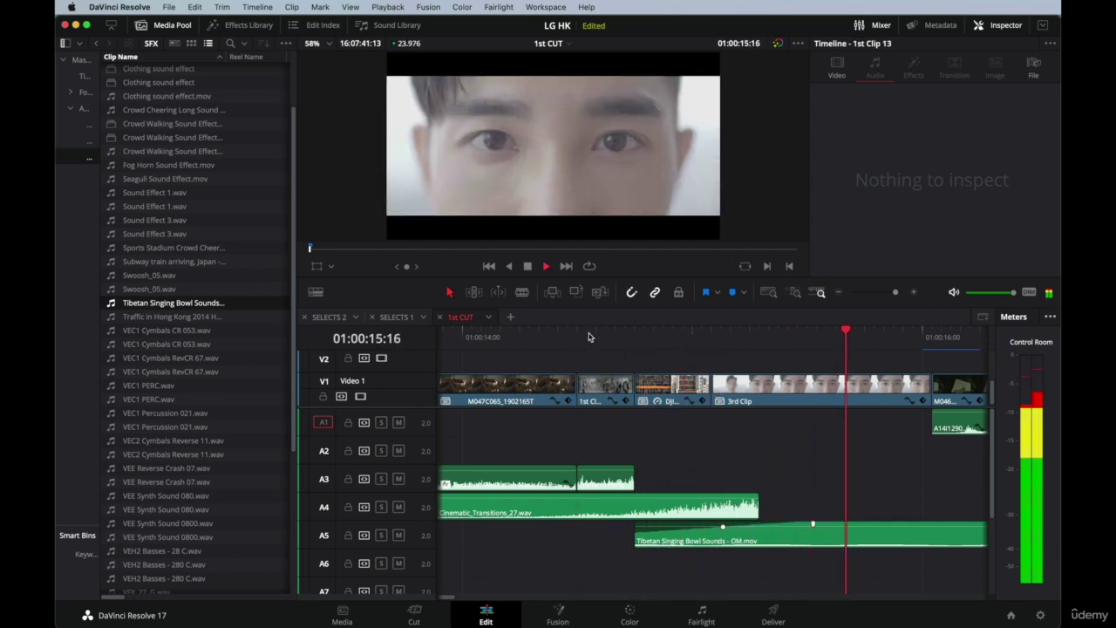
key("space")
scroll(587, 377, "down", 5)
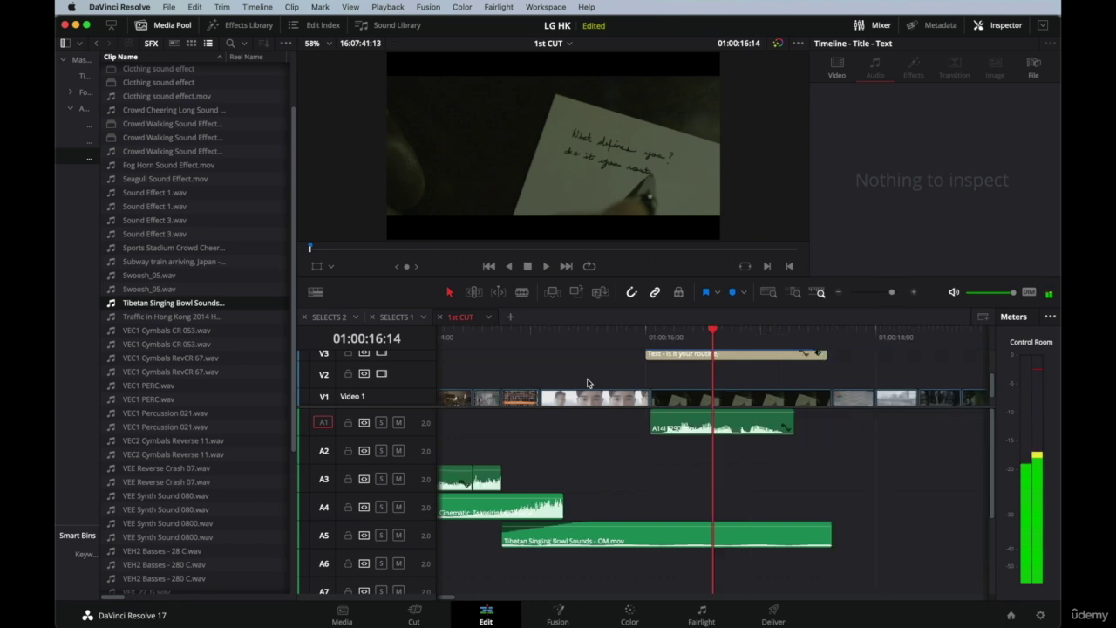
left_click(583, 335)
key("space")
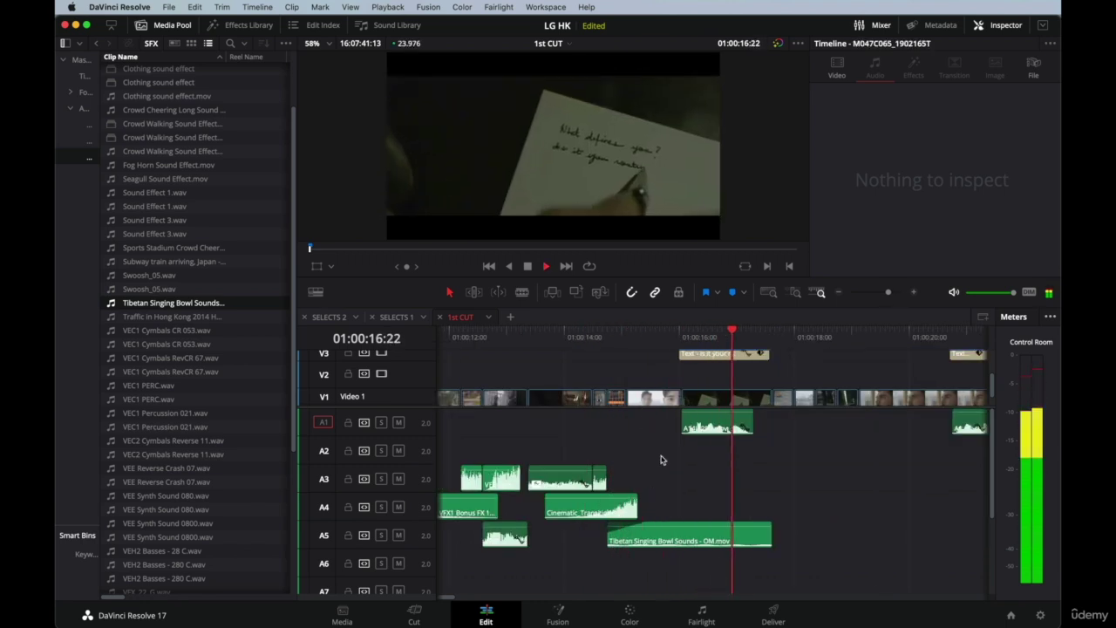
key("space")
Shorten the end of the Tibetan singing bowl clip on A5 by about one frame.
scroll(715, 523, "right", 2)
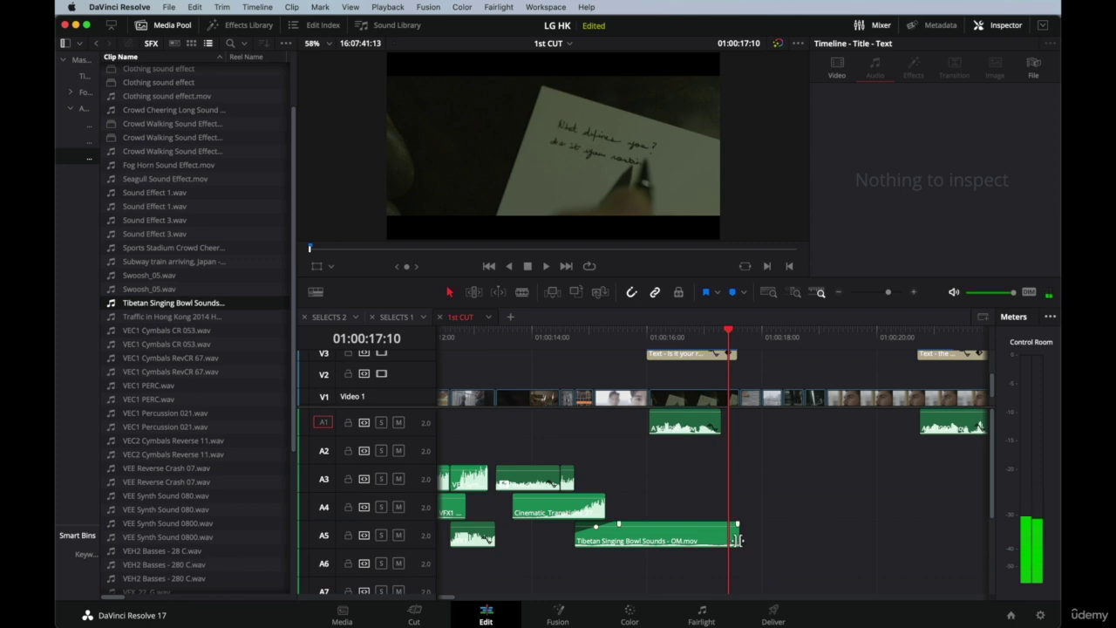
scroll(737, 427, "left", 2)
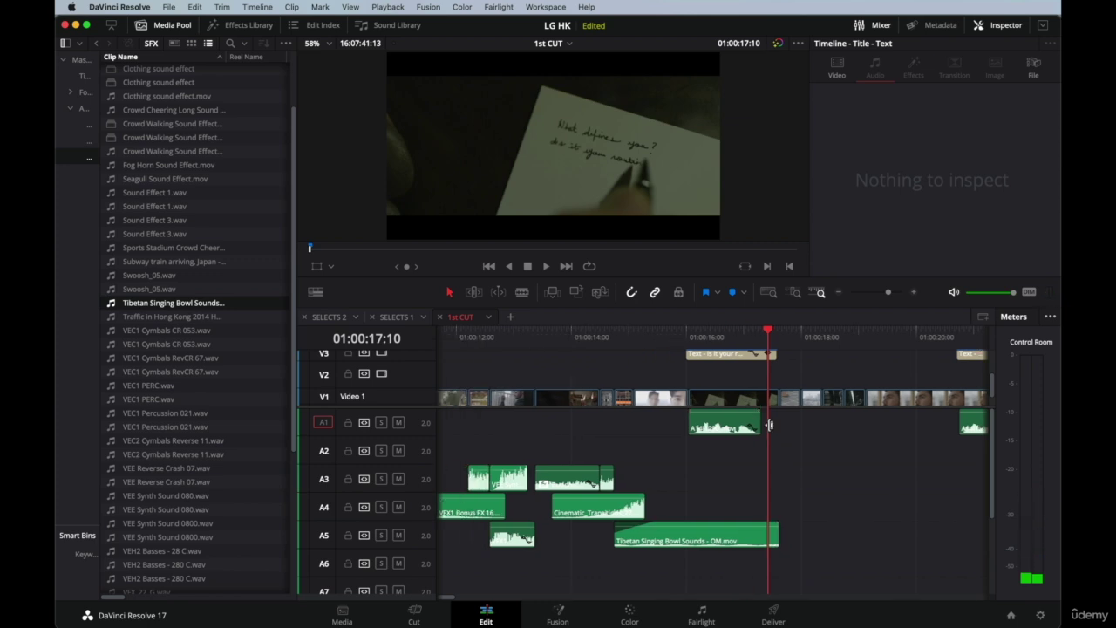
scroll(770, 425, "down", 3)
scroll(769, 428, "up", 3)
mouse_move(773, 536)
left_mouse_down()
mouse_move(760, 539)
mouse_move(772, 538)
left_mouse_up()
scroll(793, 390, "up", 2)
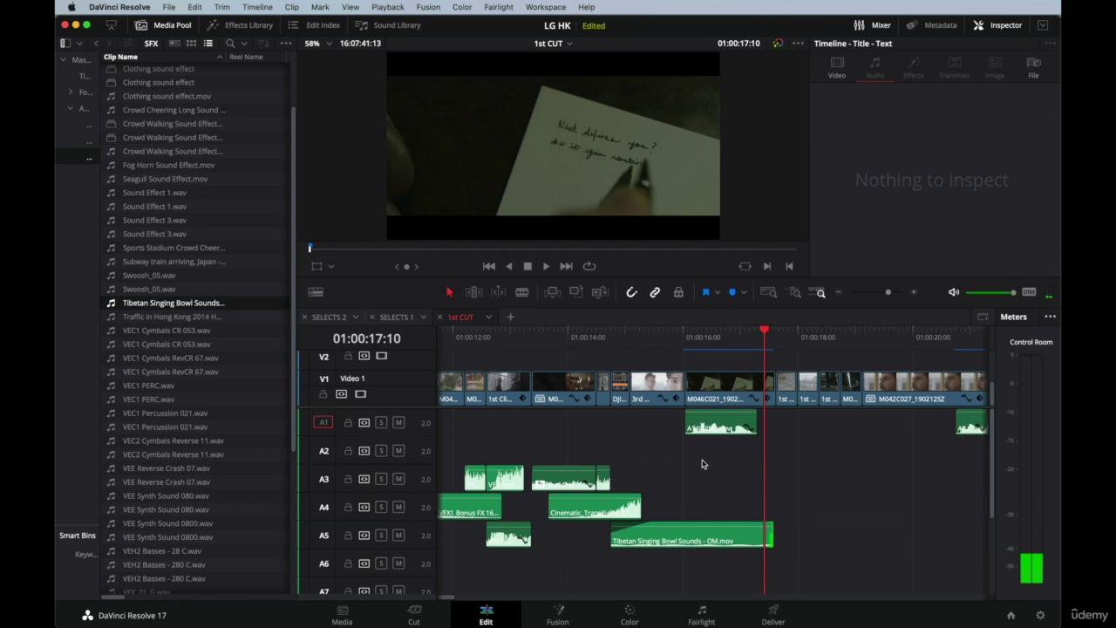
Add a volume keyframe at 0.00 to the Tibetan singing bowl clip on A5 at 01:00:16:00, just before the handwriting shot.
scroll(685, 489, "up", 6)
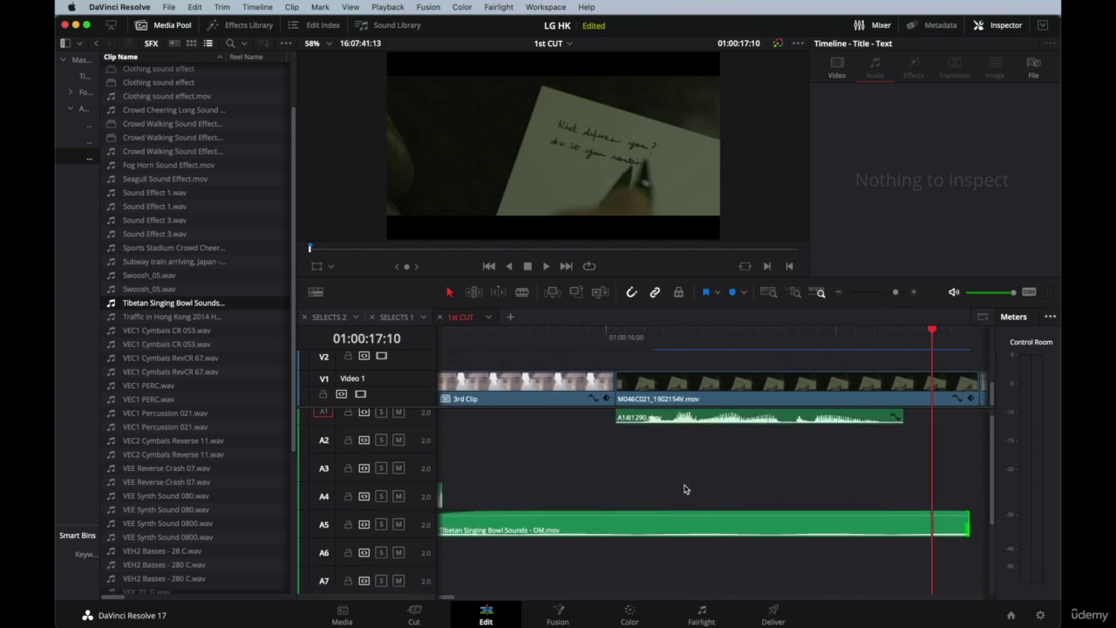
left_click(681, 336)
left_click(700, 528)
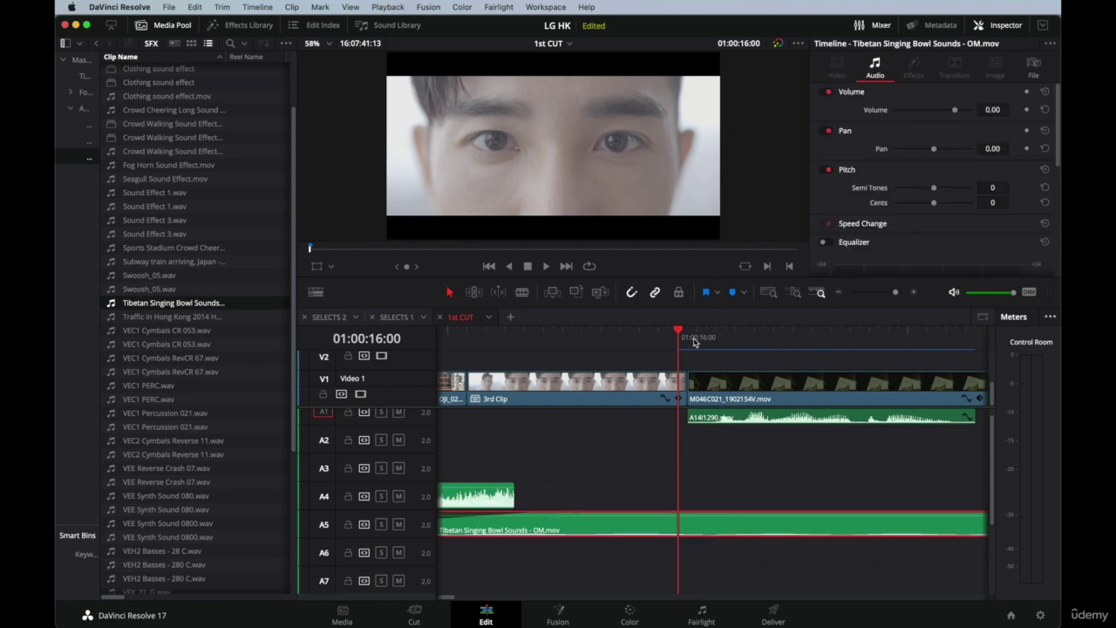
key("Right")
key("Left")
left_click(1027, 110)
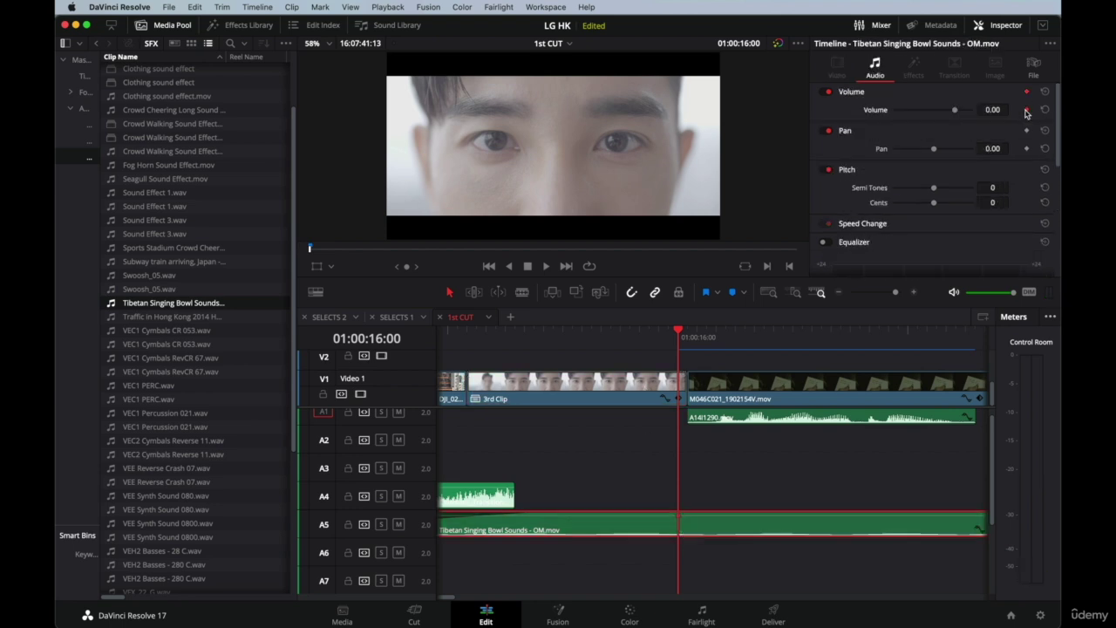
Keyframe the Tibetan singing bowl clip's volume down to -9.69 at 01:00:16:02.
key("Right")
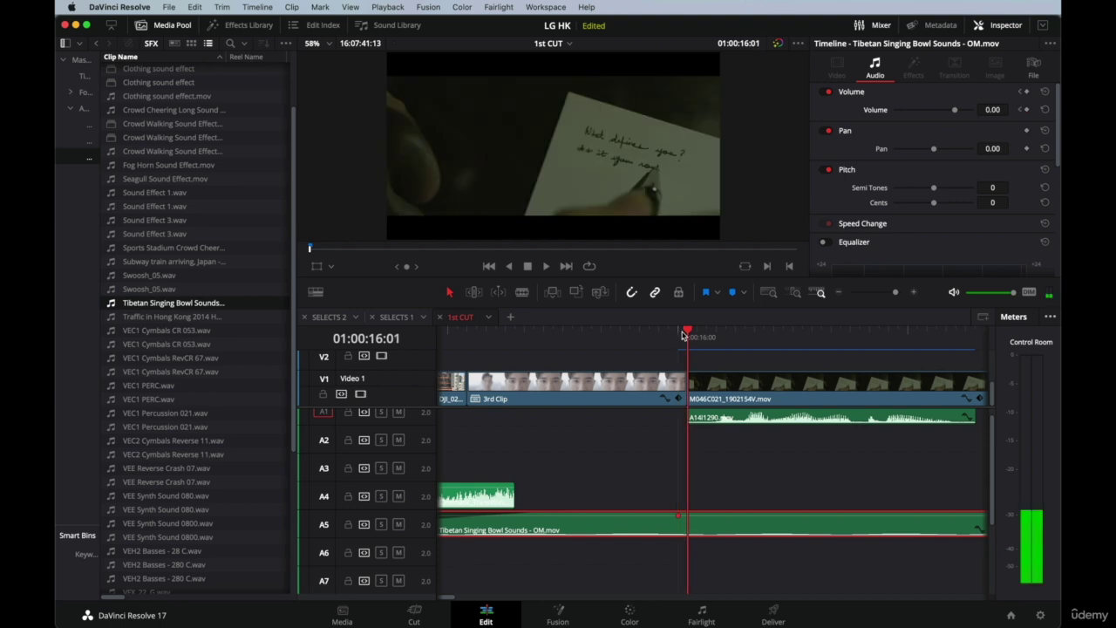
key("Right")
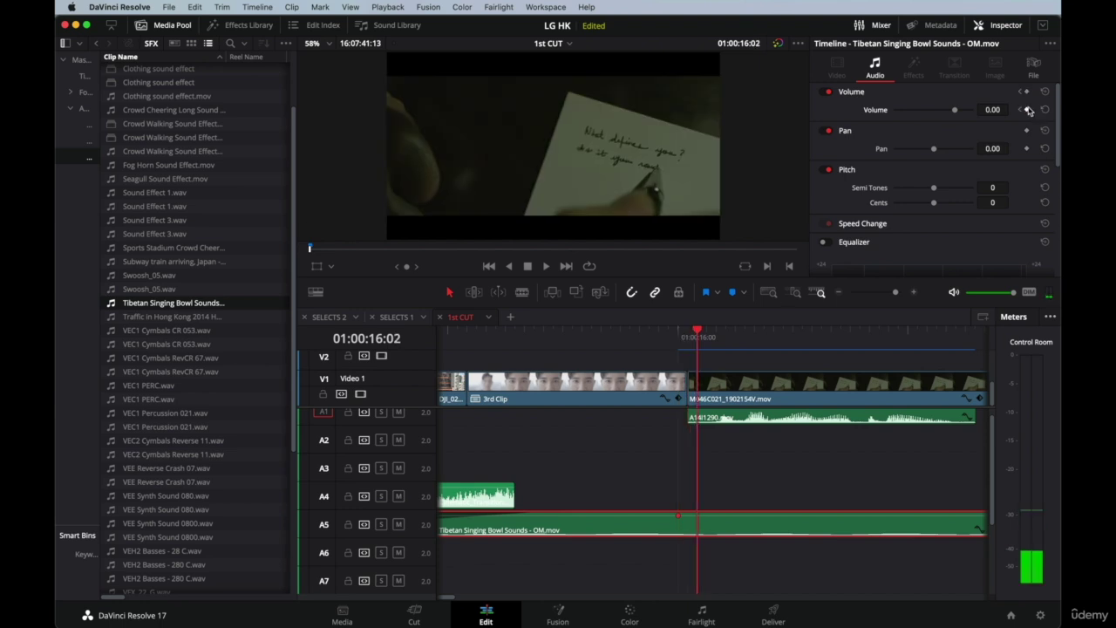
left_click_drag(954, 111, 944, 112)
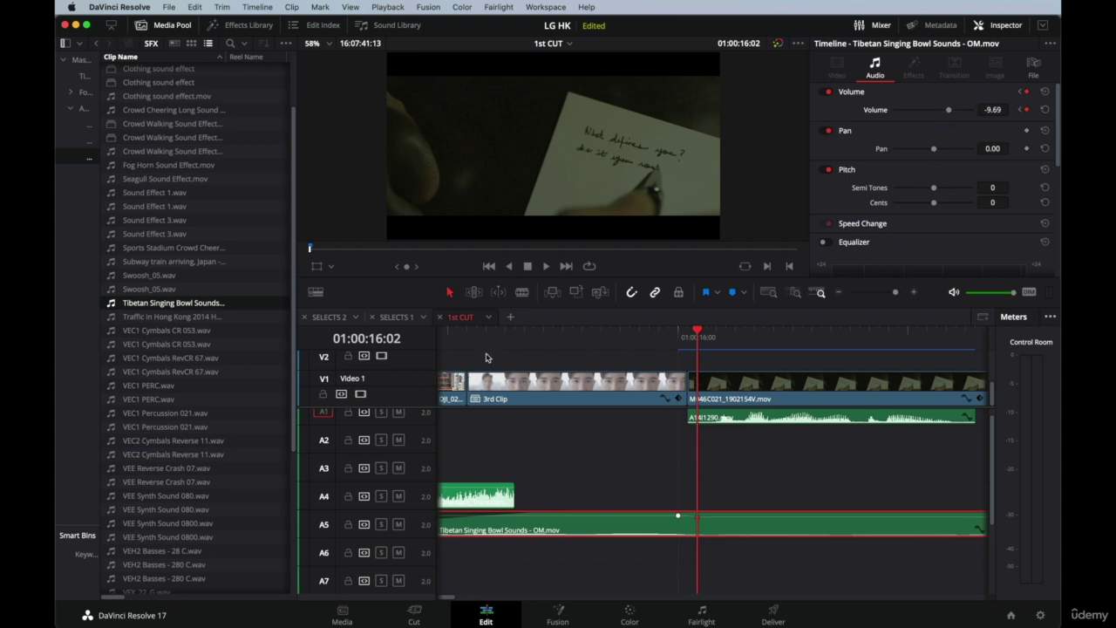
Play from 01:00:13:16 through the volume dip and extend the singing bowl clip on A5 to the end of the handwriting shot.
key("super+minus")
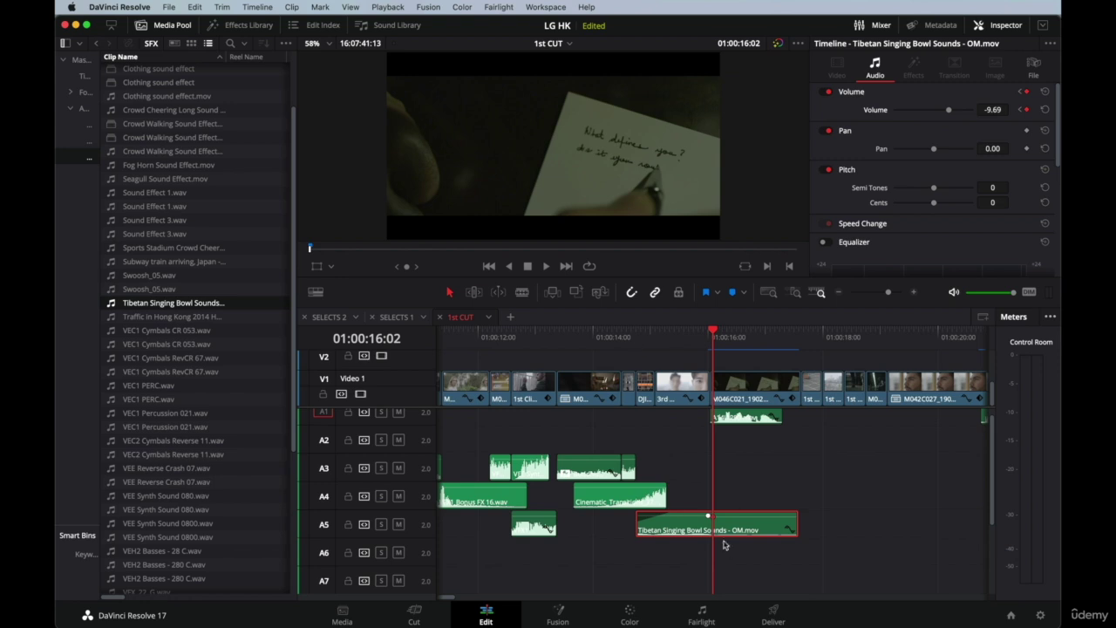
left_click(577, 336)
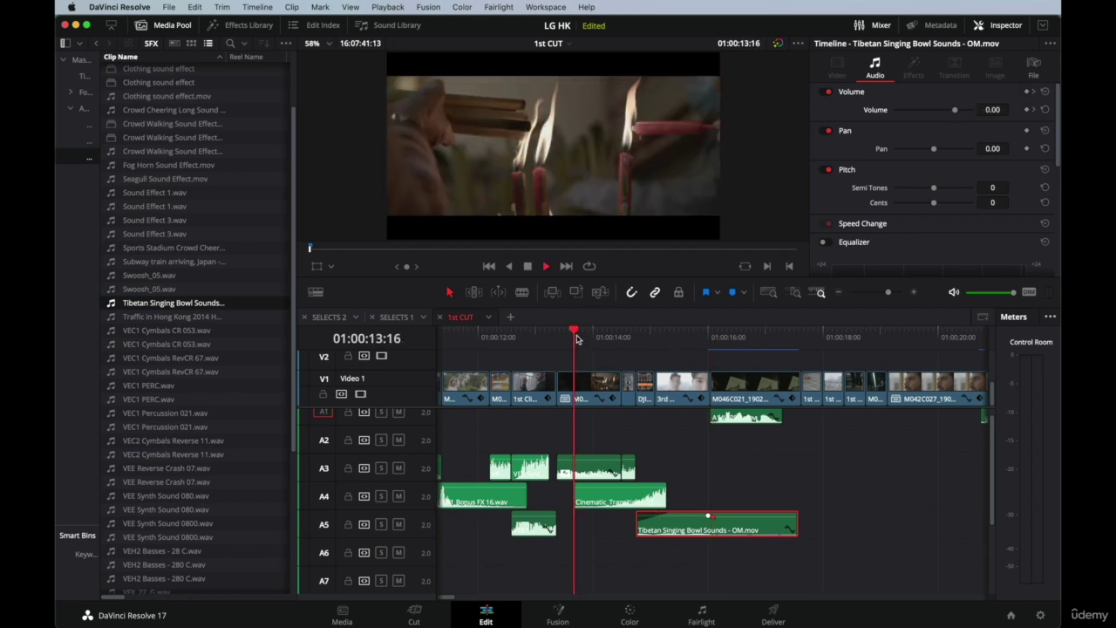
key("space")
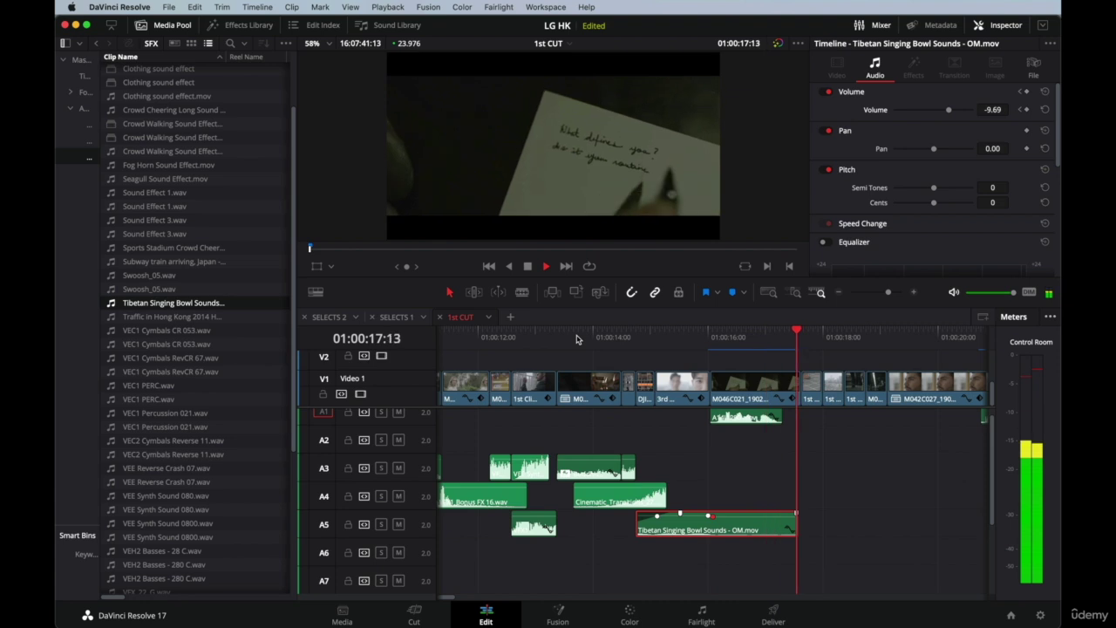
key("space")
left_click(795, 521)
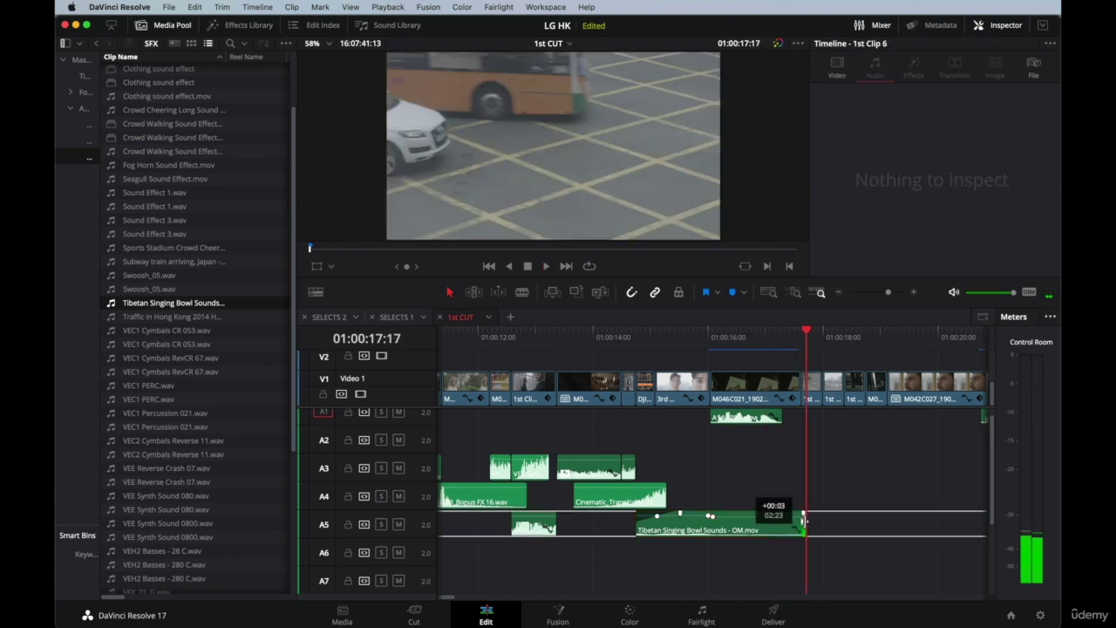
Play the singing bowl sound together with the October Leaf stems on A8 and A9 into the handwriting shot.
left_click(729, 337)
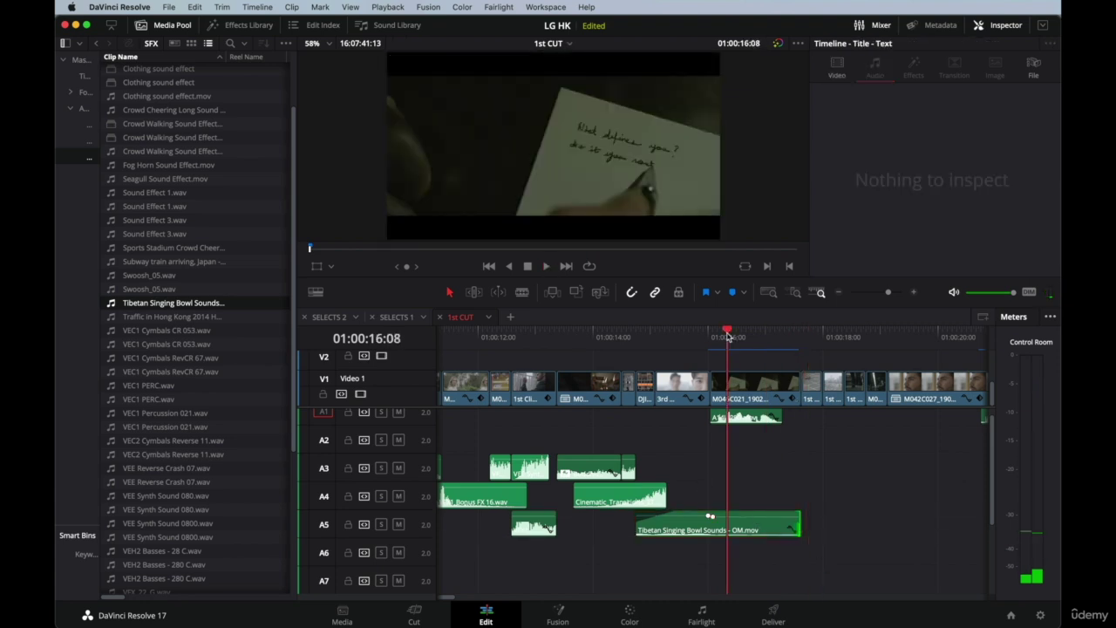
key("super+minus")
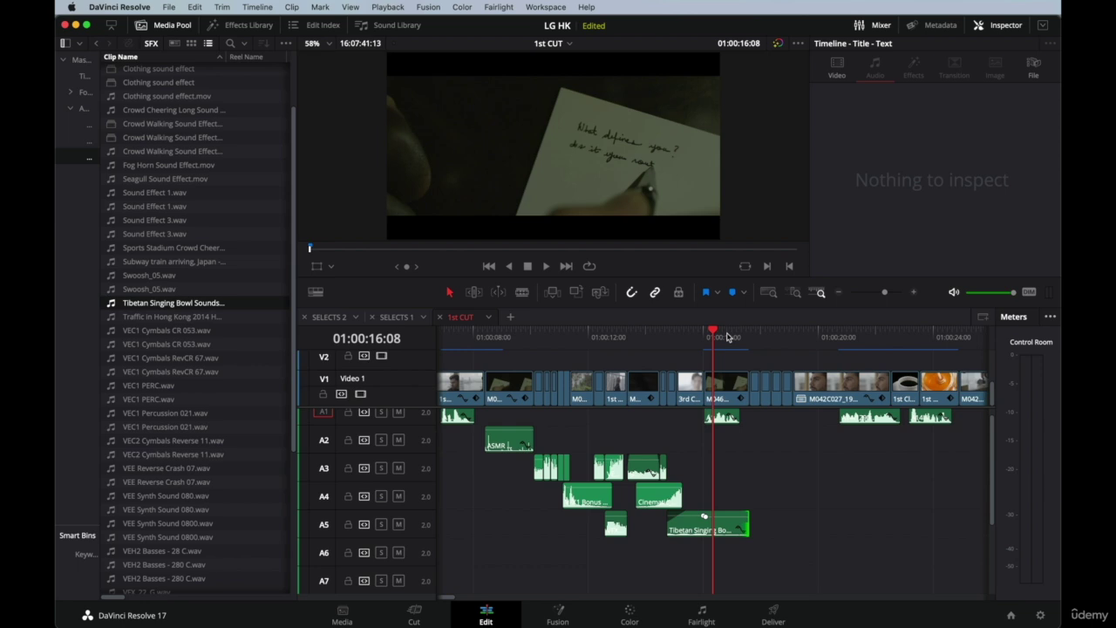
scroll(752, 486, "down", 4)
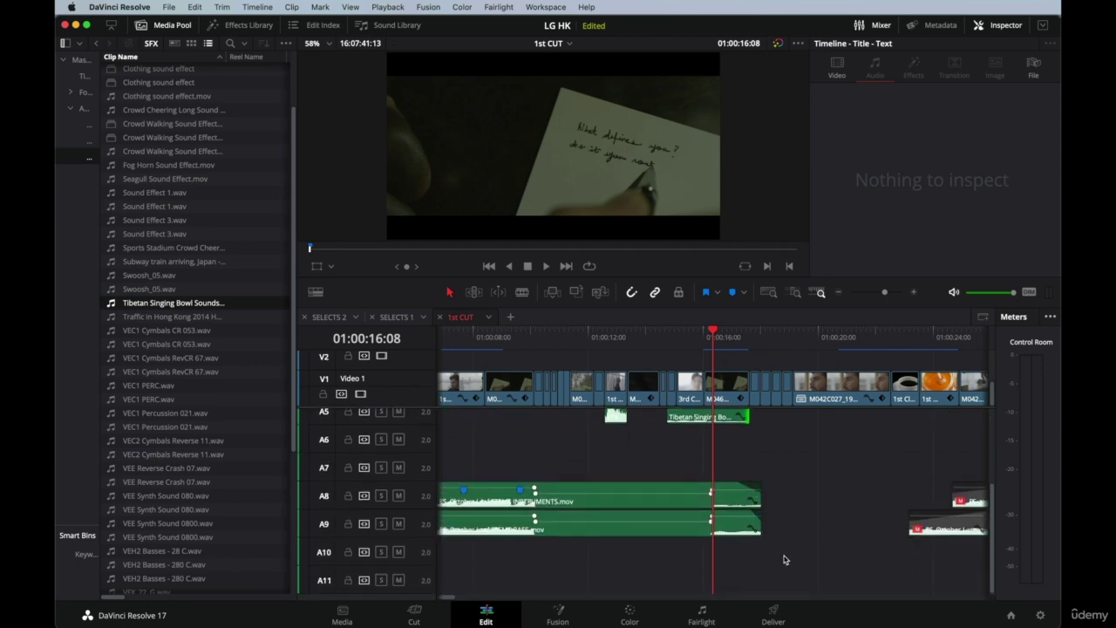
scroll(741, 489, "up", 2)
left_click(658, 338)
key("space")
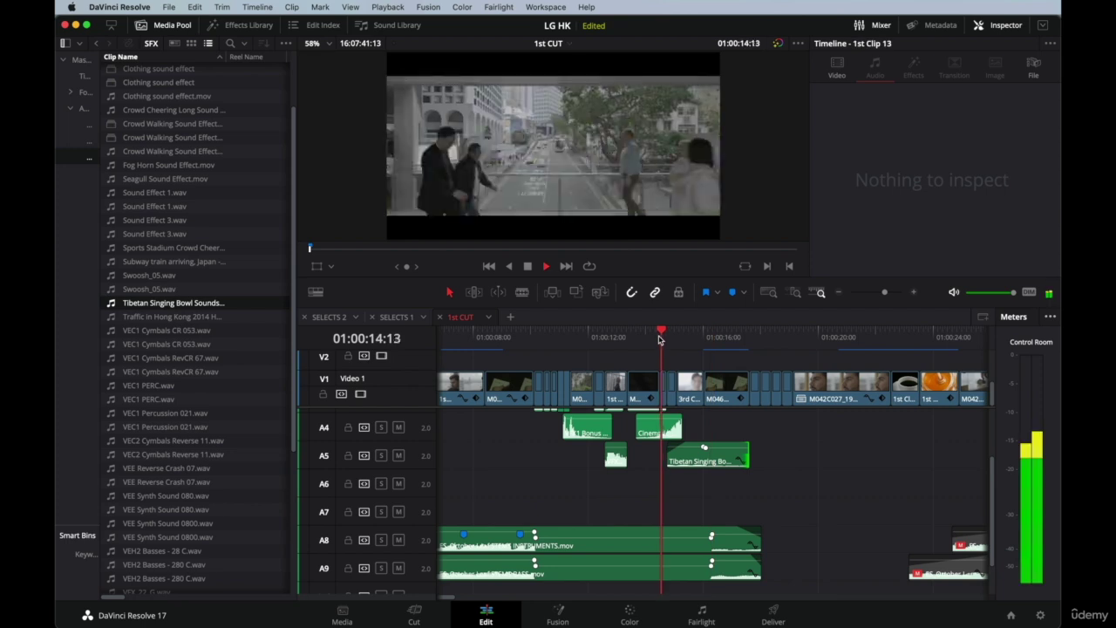
left_click(624, 338)
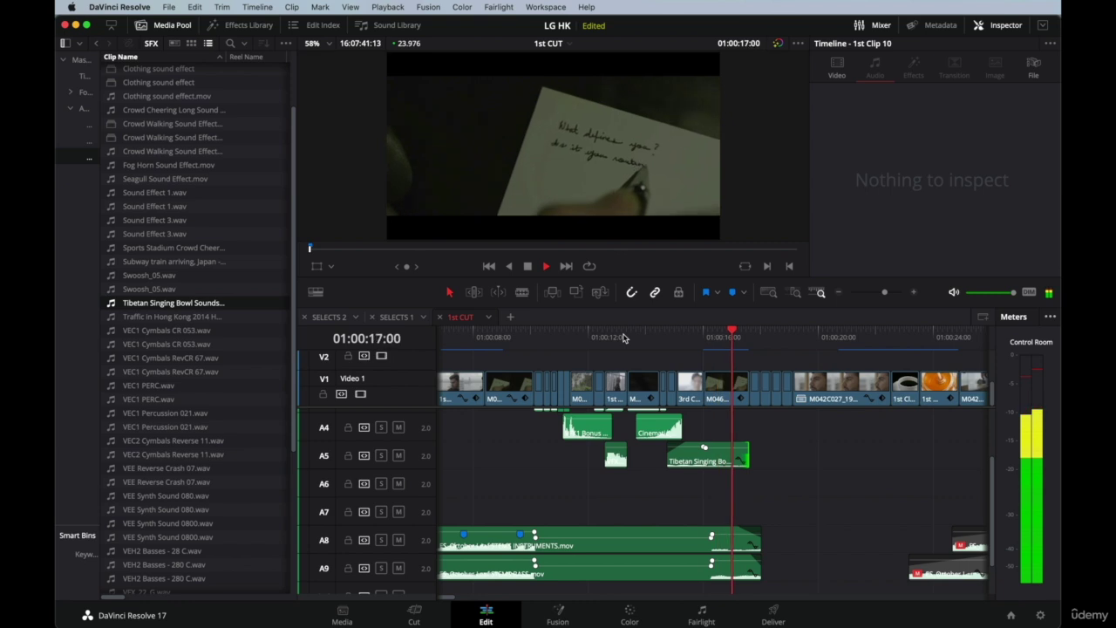
Move the low volume keyframes on the October Leaf BASS and INSTRUMENTS stems earlier to 01:00:16:01, the start of the handwriting shot.
left_click(704, 337)
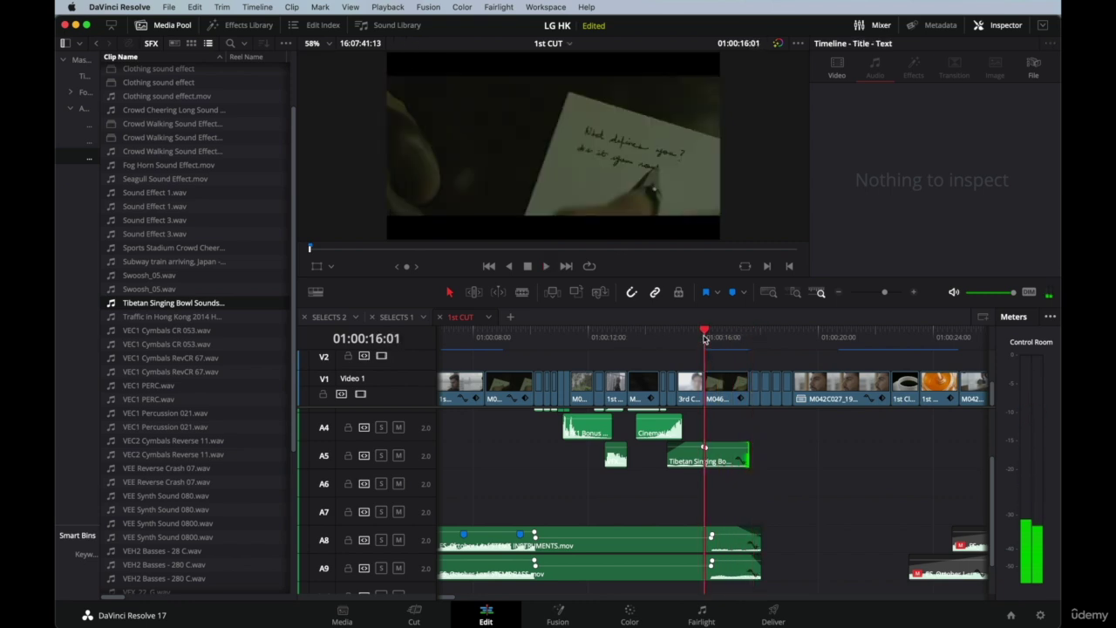
scroll(705, 338, "up", 4)
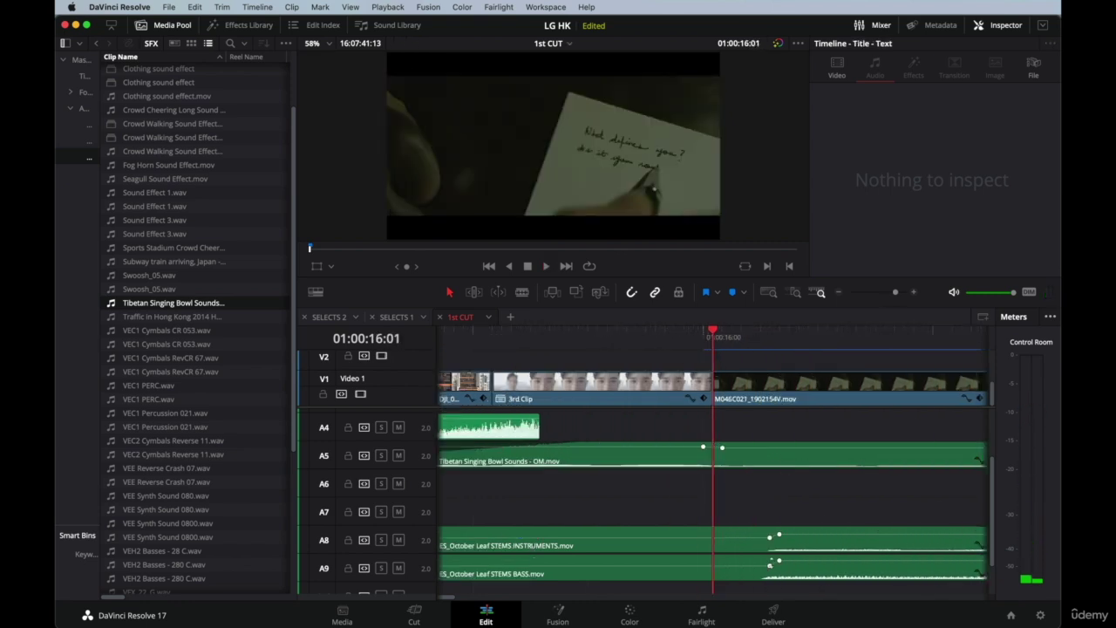
left_click_drag(769, 566, 712, 566)
left_click_drag(769, 535, 710, 534)
Play back the adjusted music stems and singing bowl sound from the candle shot to 01:00:18:01.
scroll(710, 535, "down", 4)
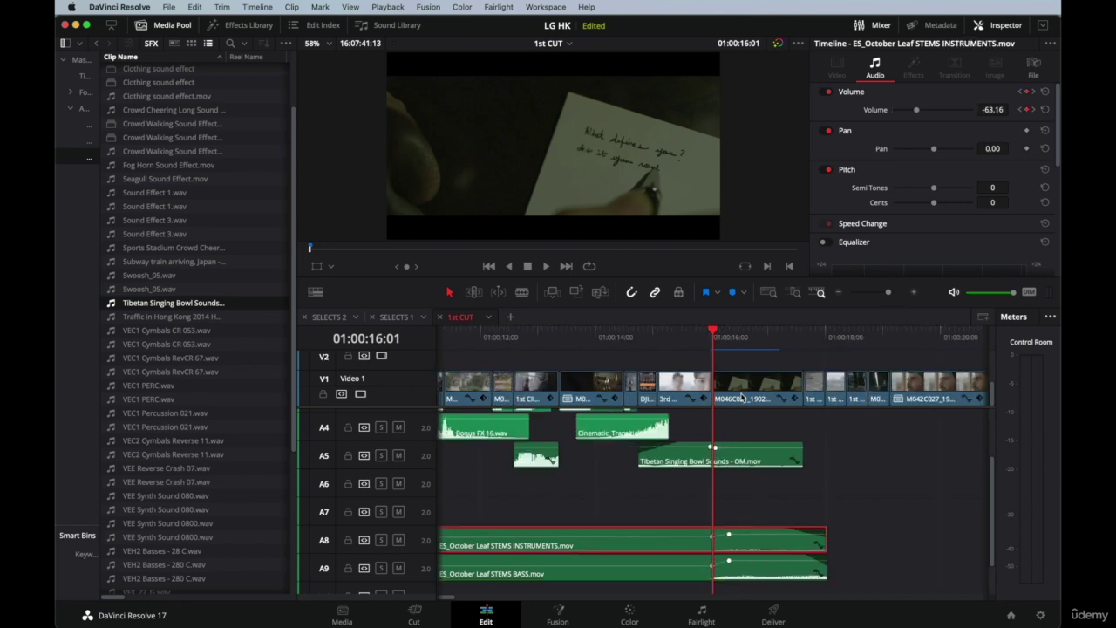
left_click(610, 339)
key("space")
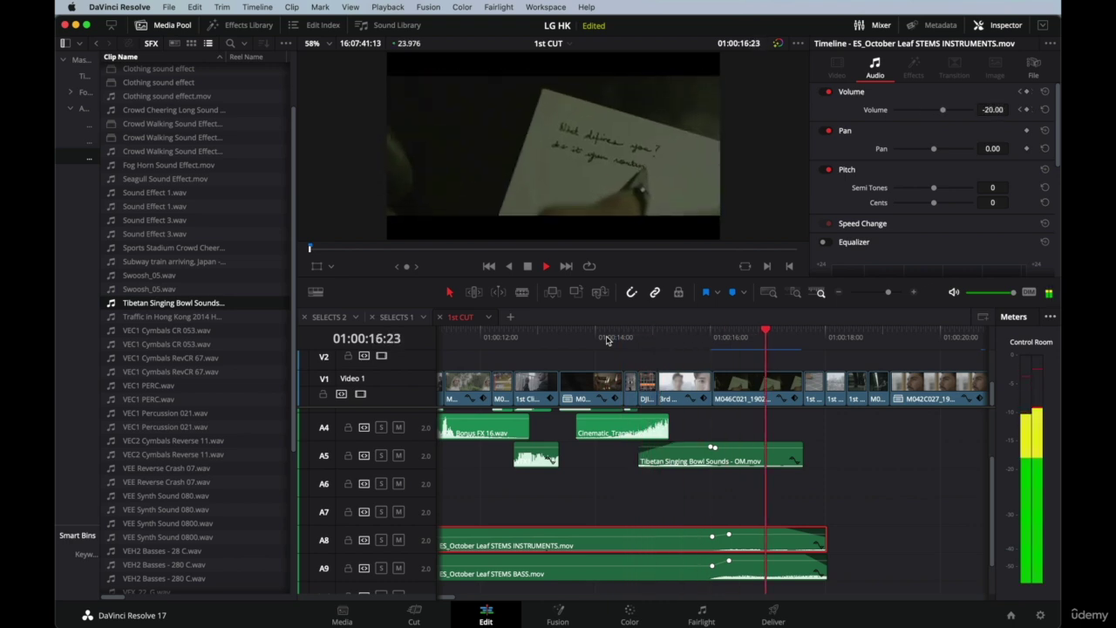
key("space")
scroll(803, 484, "right", 2)
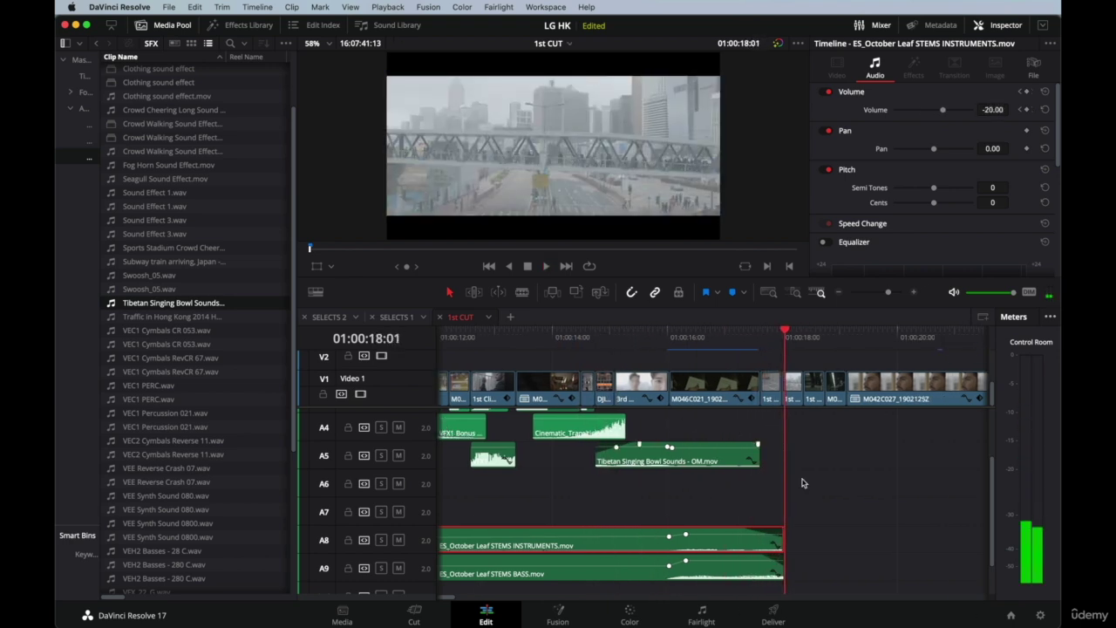
Copy the ASMR Writing Sounds clip from the earlier handwriting shot onto A2 at 01:00:16:01, the start of the second handwriting shot.
left_click(771, 560)
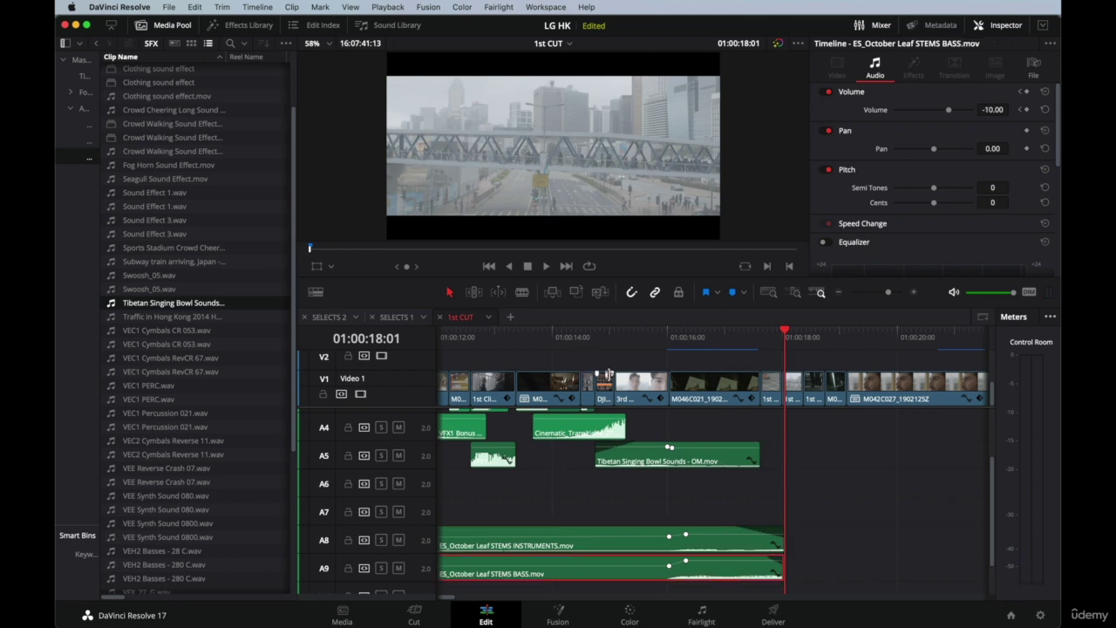
scroll(611, 408, "up", 3)
left_click(722, 387)
scroll(699, 470, "left", 8)
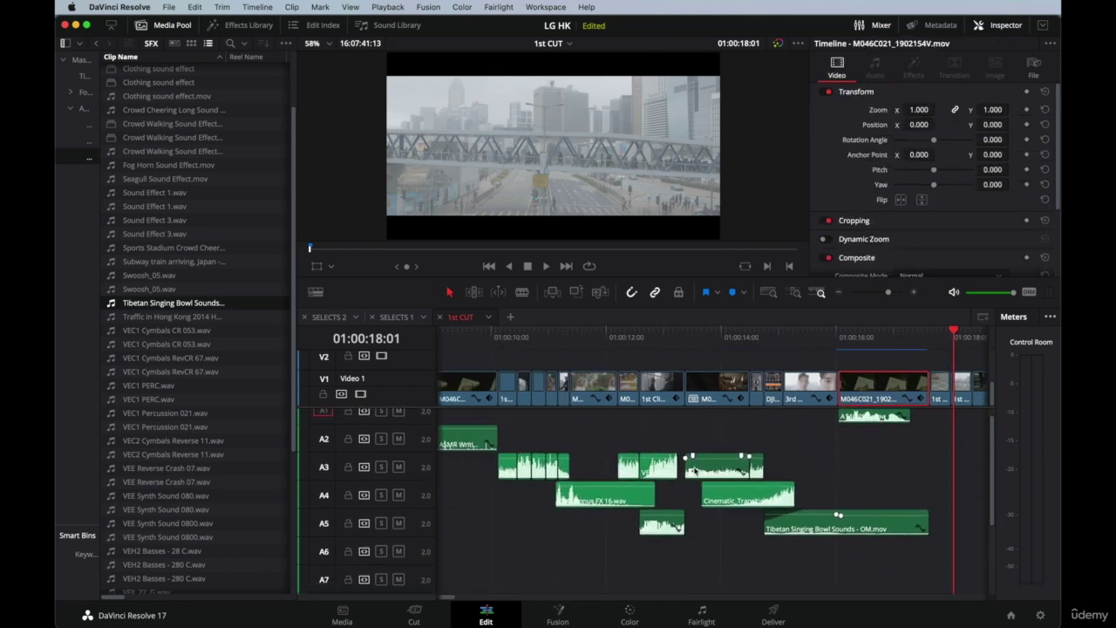
scroll(696, 470, "left", 4)
scroll(585, 437, "left", 2)
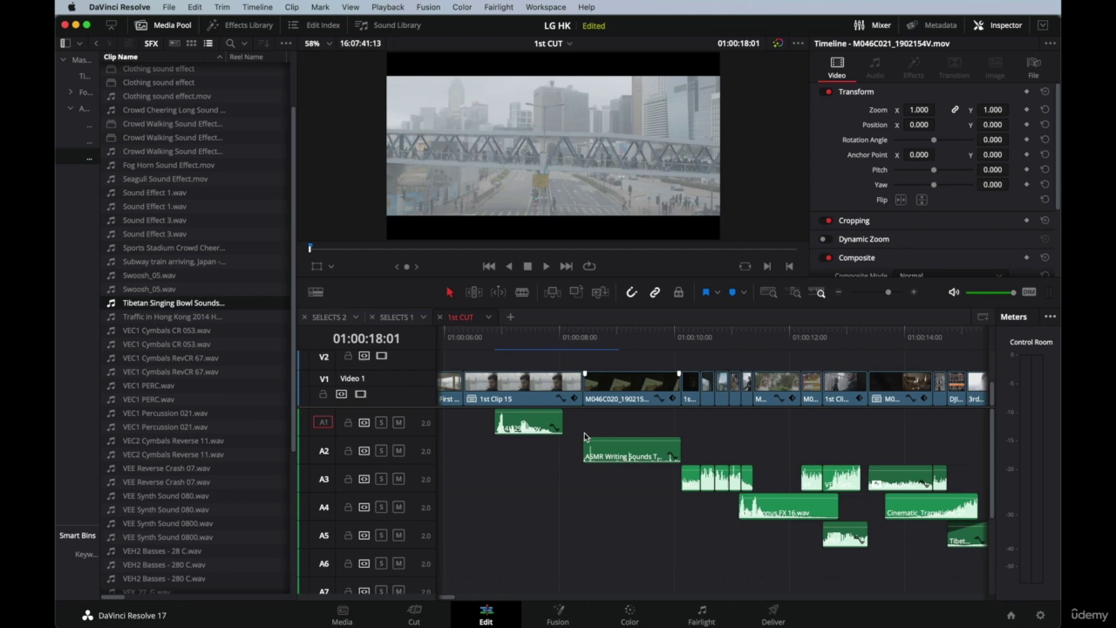
left_click(628, 454)
scroll(627, 454, "right", 10)
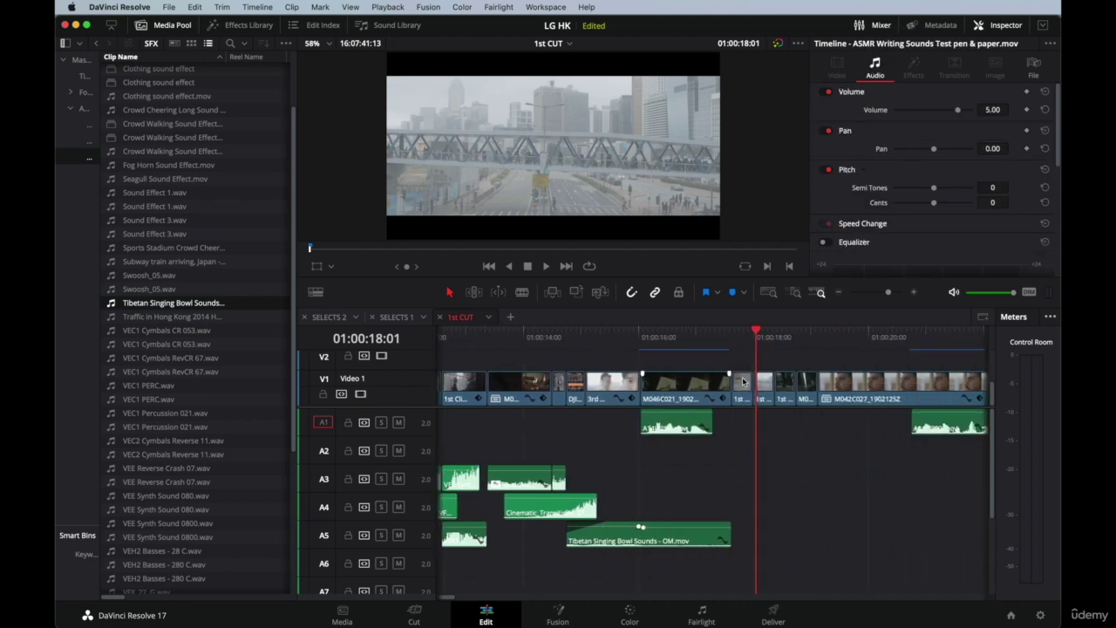
left_click_drag(757, 340, 640, 345)
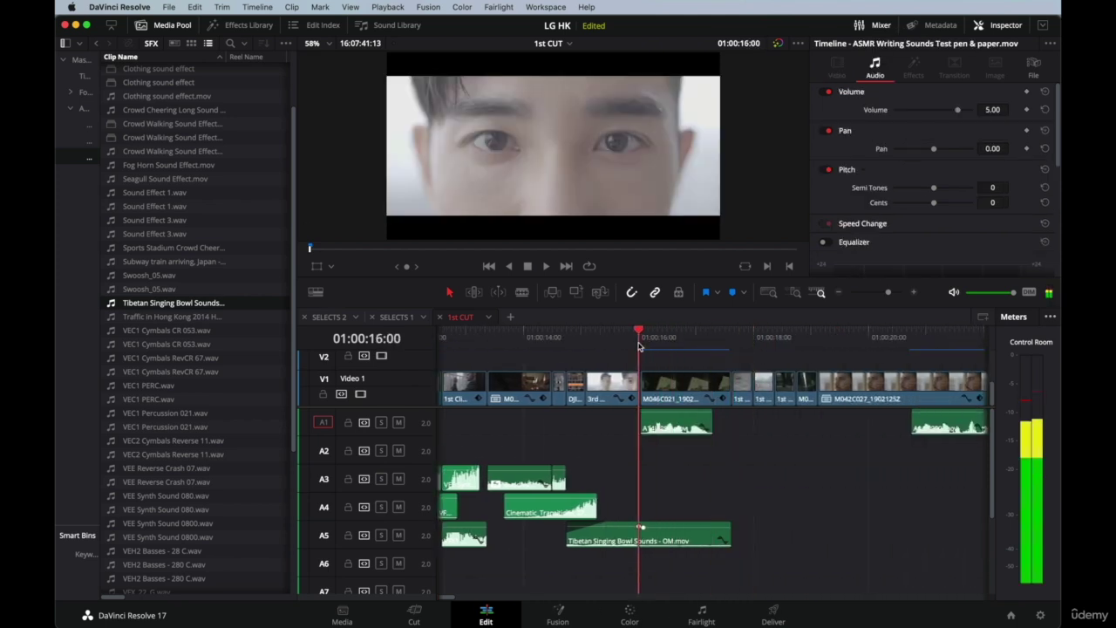
key("super+equal")
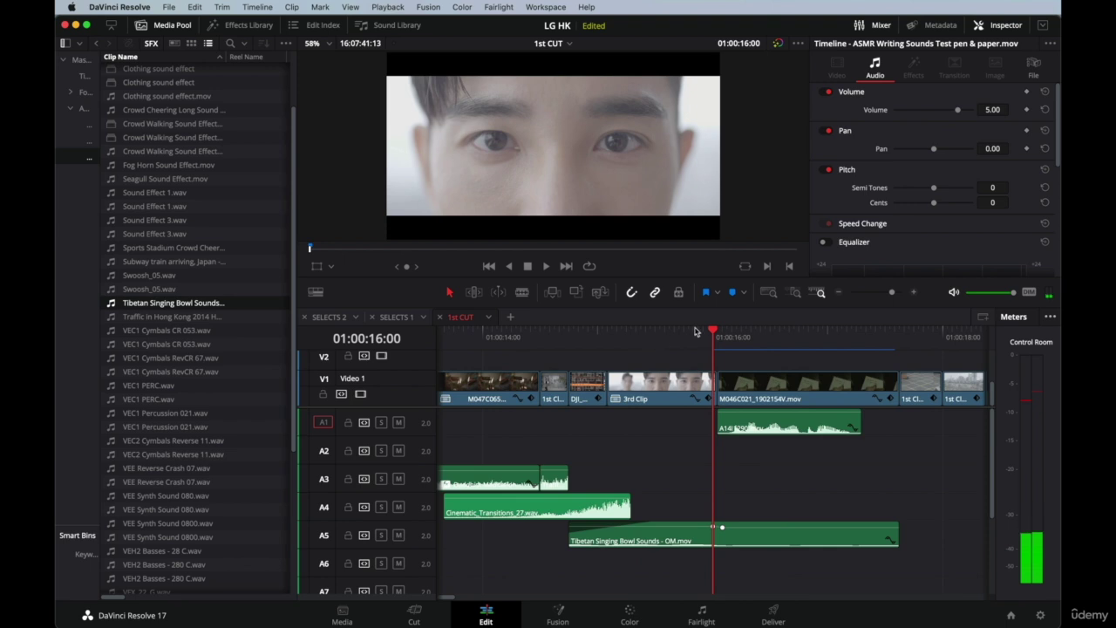
left_click_drag(712, 332, 720, 333)
key("super+v")
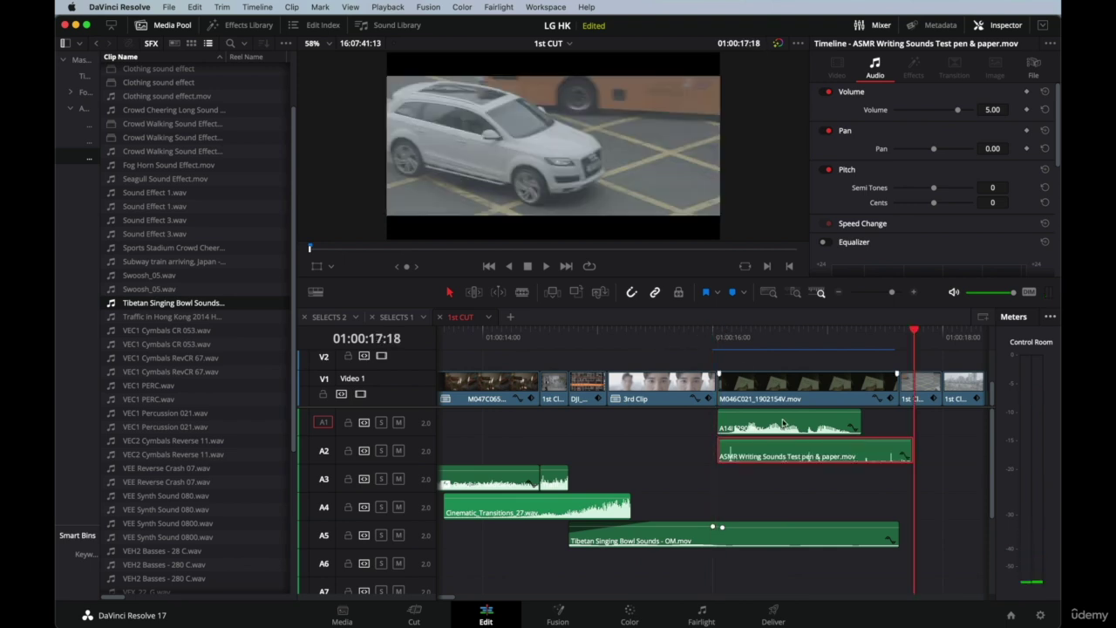
Slip the contents of the copied ASMR Writing Sounds clip on A2 within the second handwriting shot and play it back.
scroll(793, 501, "left", 10)
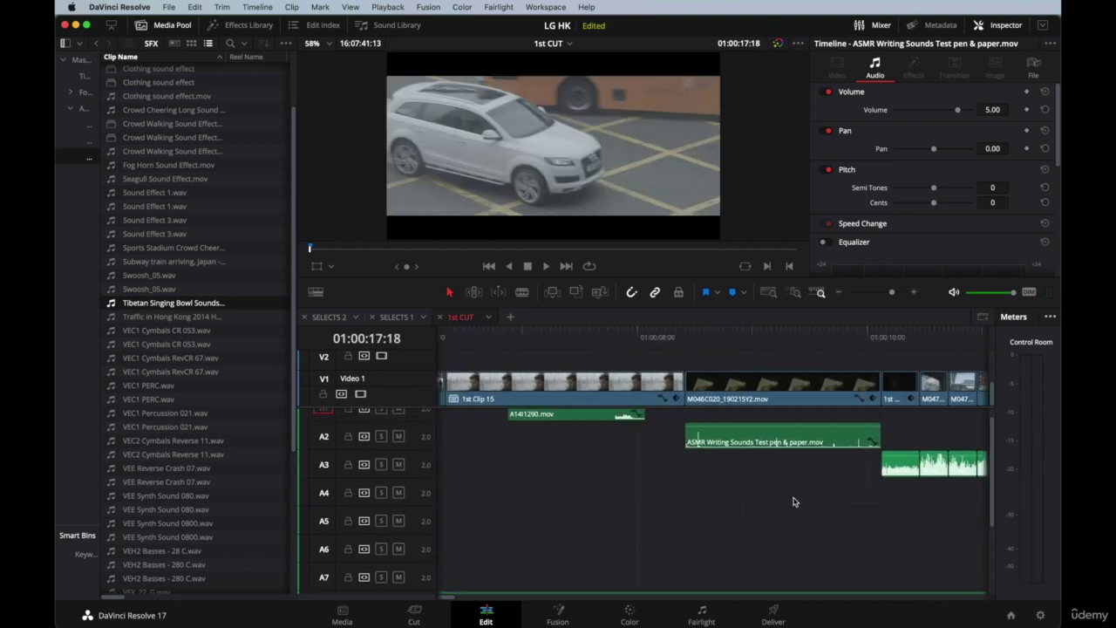
scroll(785, 500, "right", 10)
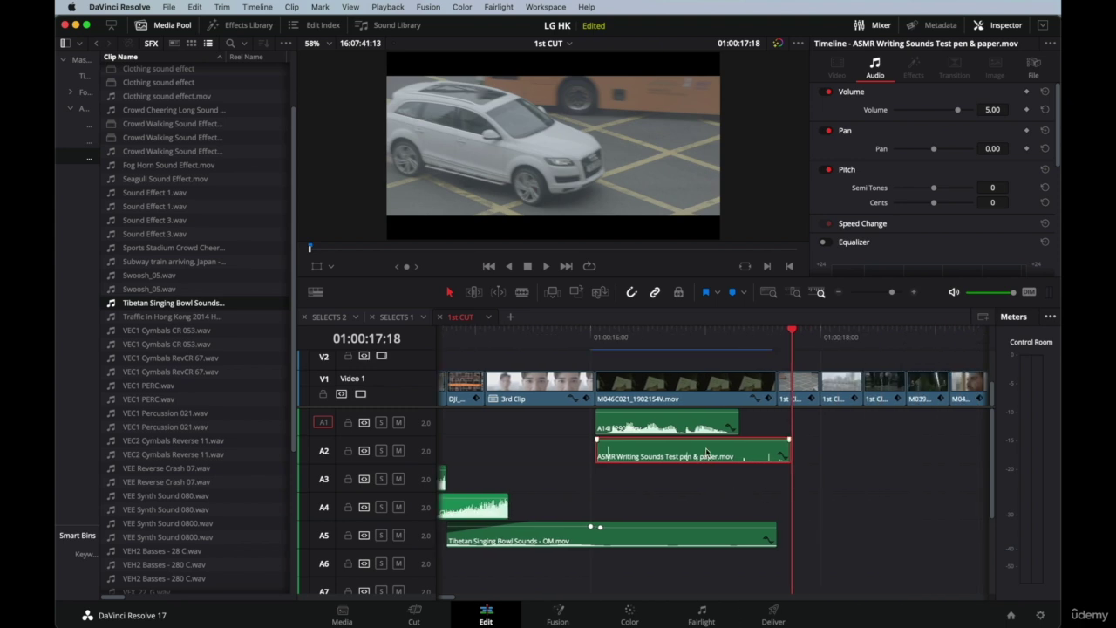
key("t")
left_click_drag(708, 451, 653, 454)
left_click(532, 335)
key("space")
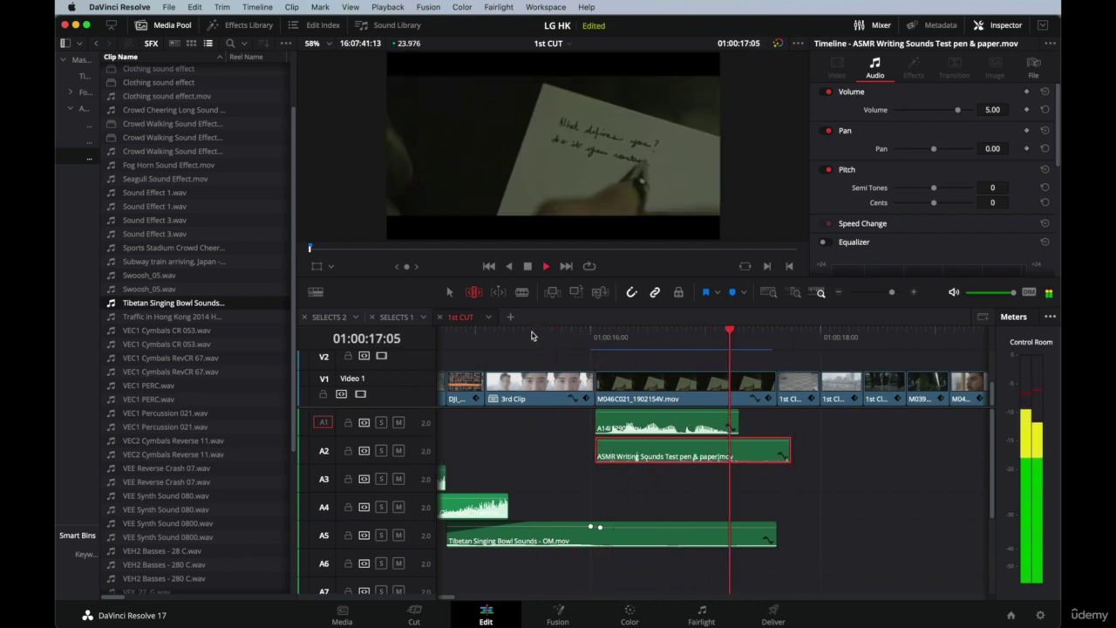
Slip the writing sound on A2 once more to match the pen movement and replay the handwriting shot.
key("space")
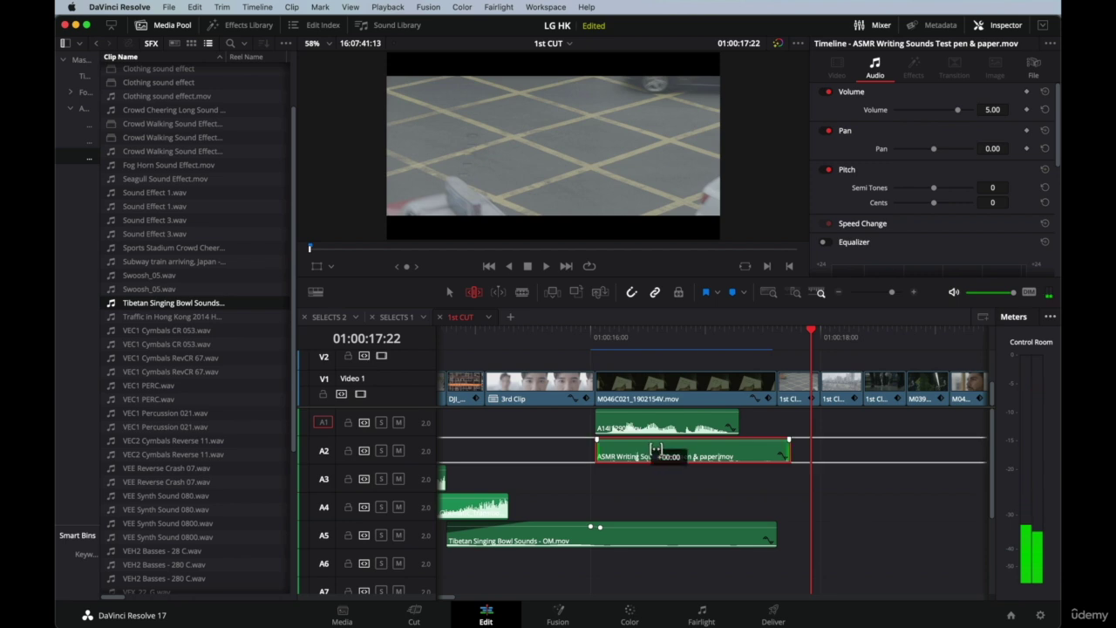
left_click(568, 336)
key("space")
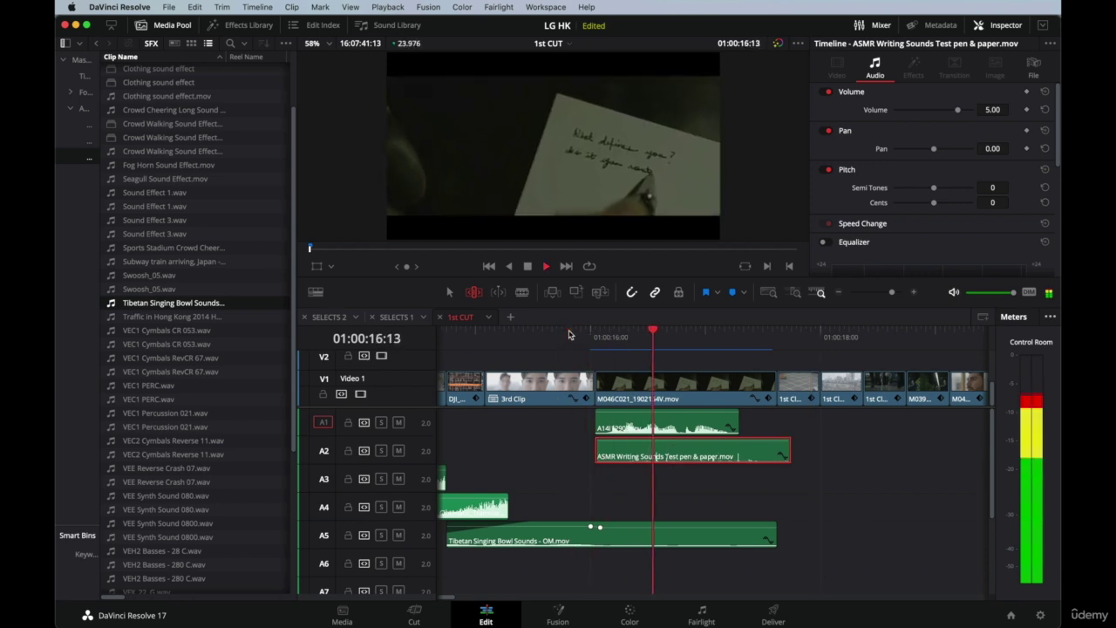
left_click(548, 336)
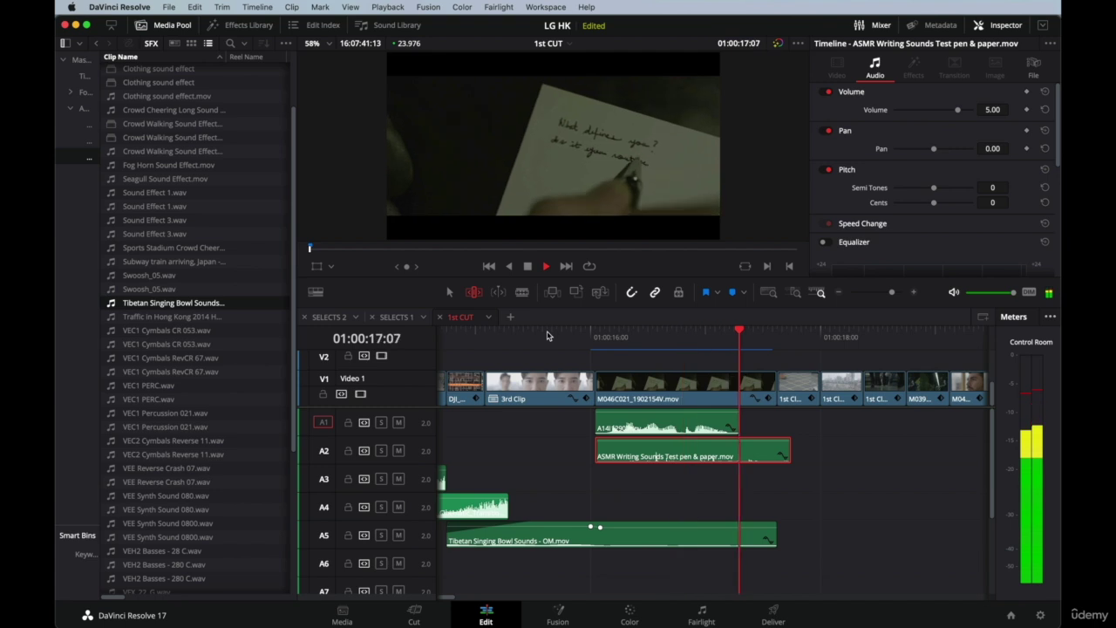
key("space")
Play the 1st CUT timeline full screen from 01:00:00:00 through the second handwriting shot to review the sound design.
key("shift+z")
left_click(670, 343)
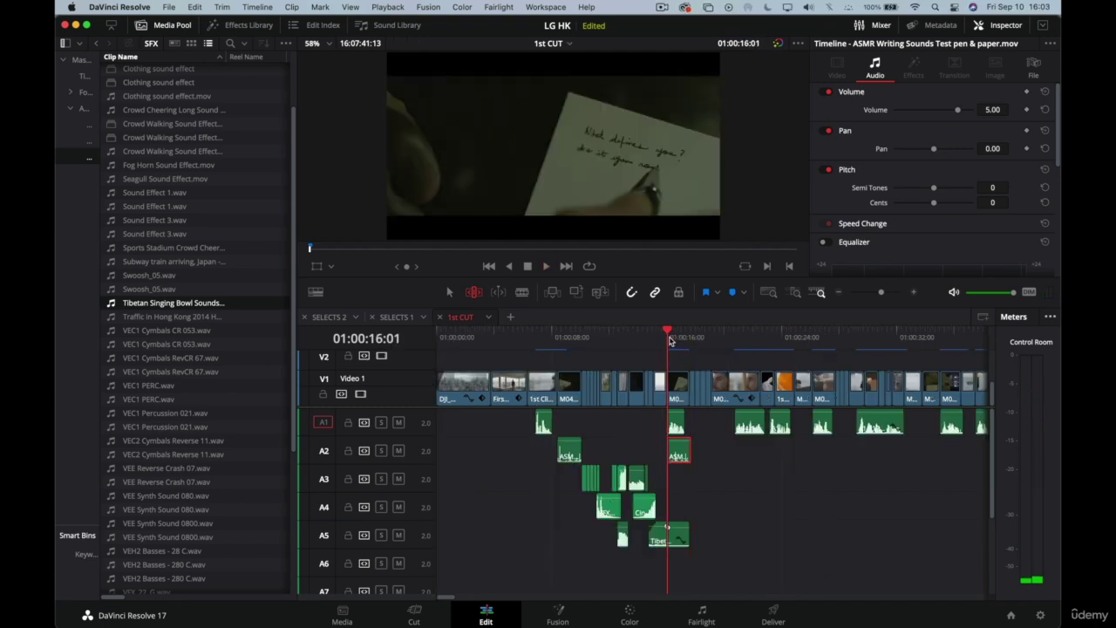
key("shift+z")
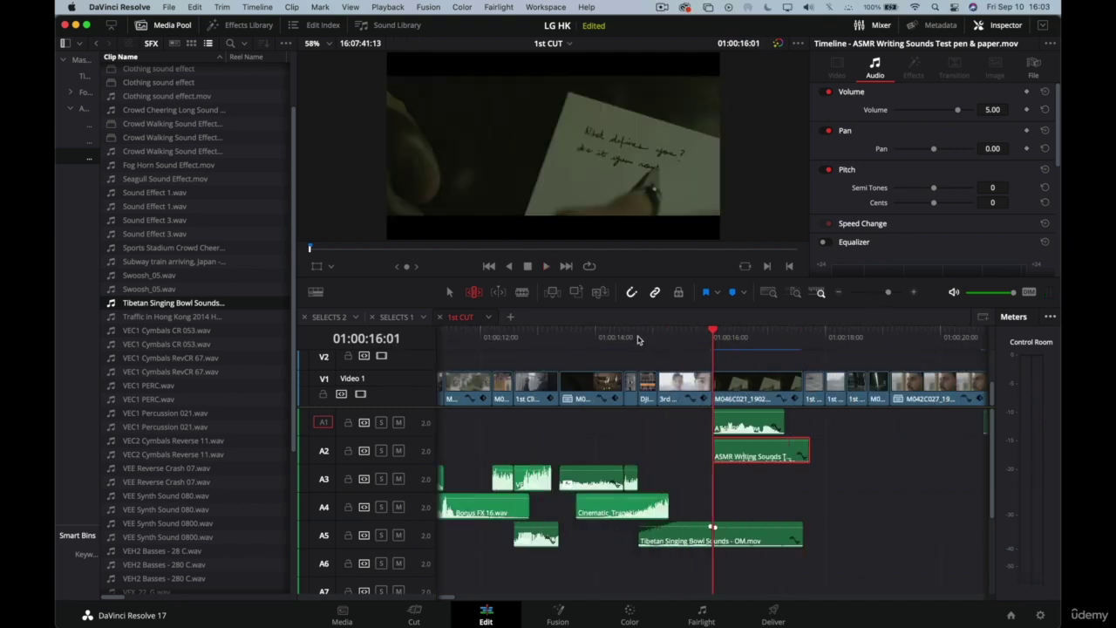
left_click(637, 339)
key("shift+z")
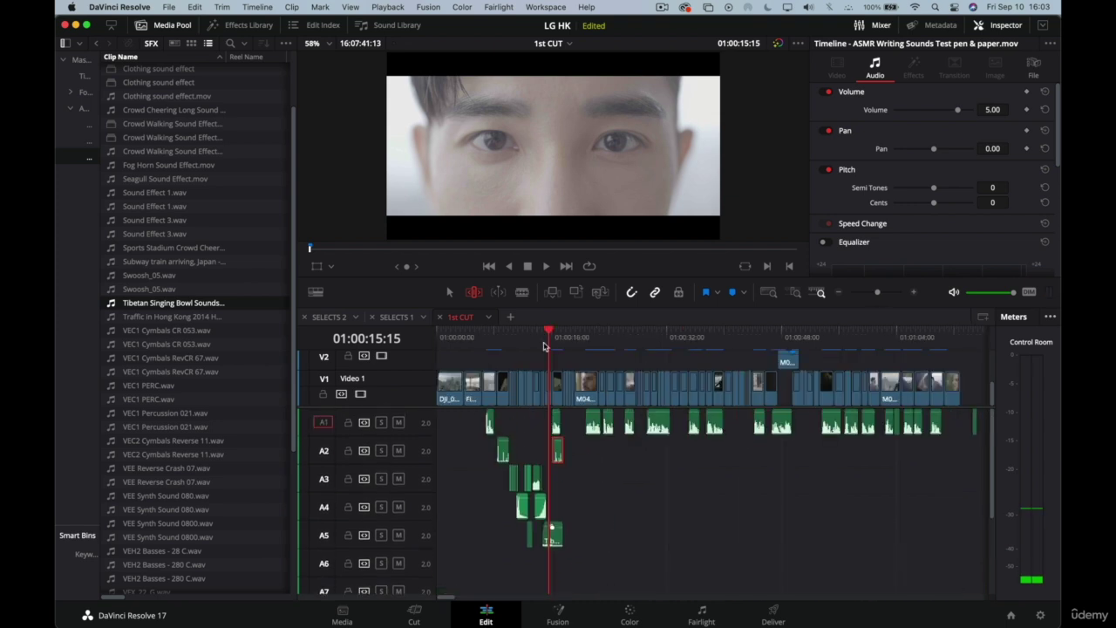
left_click_drag(550, 331, 404, 332)
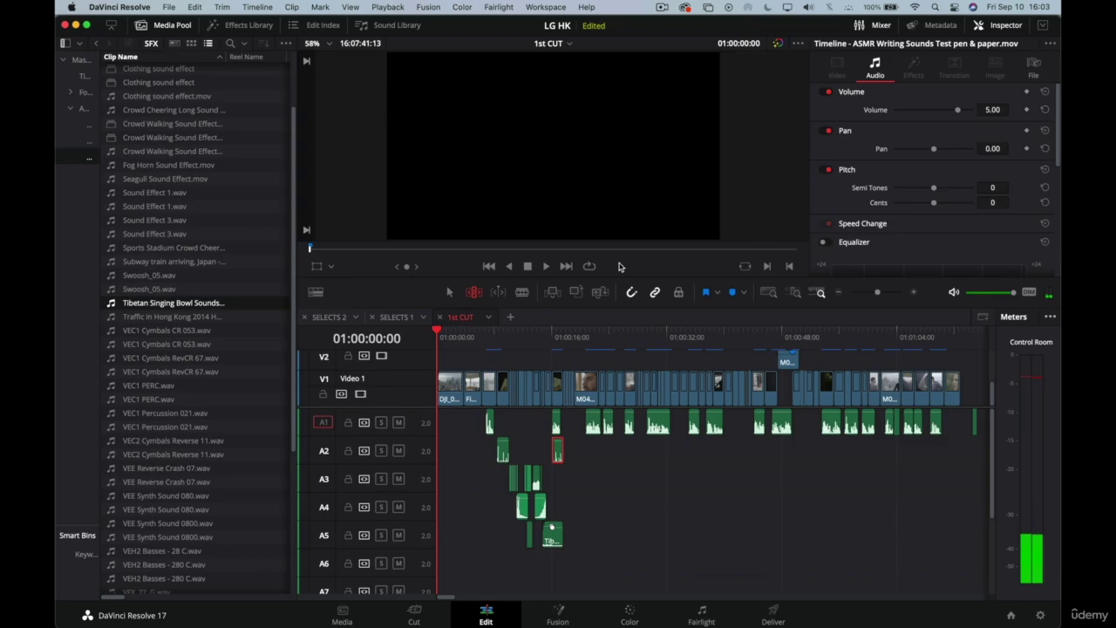
key("super+f")
key("space")
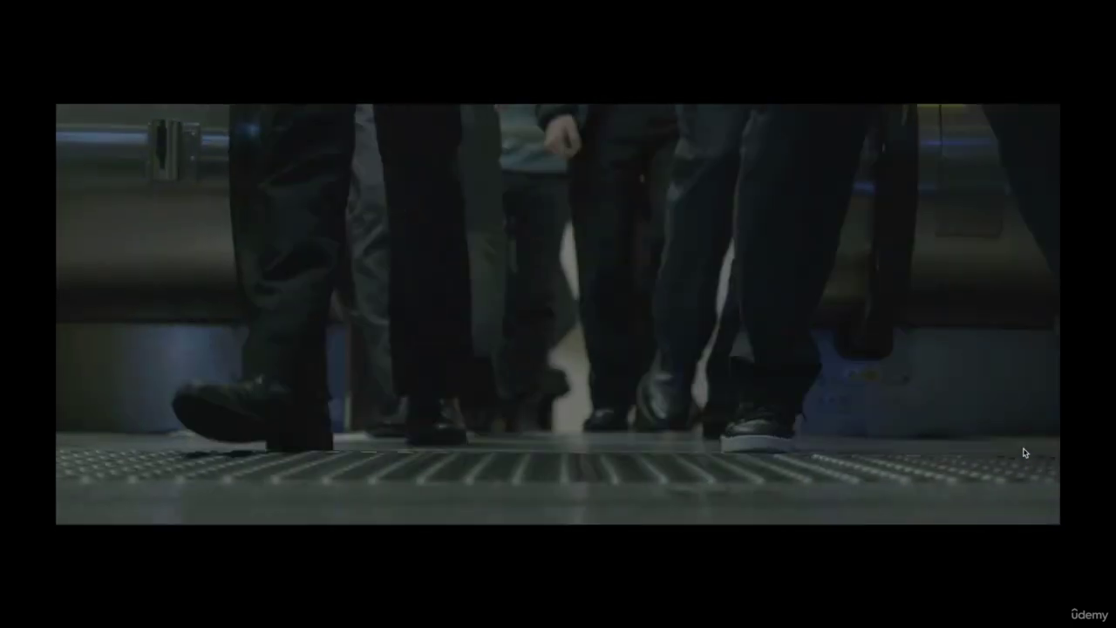
key("Escape")
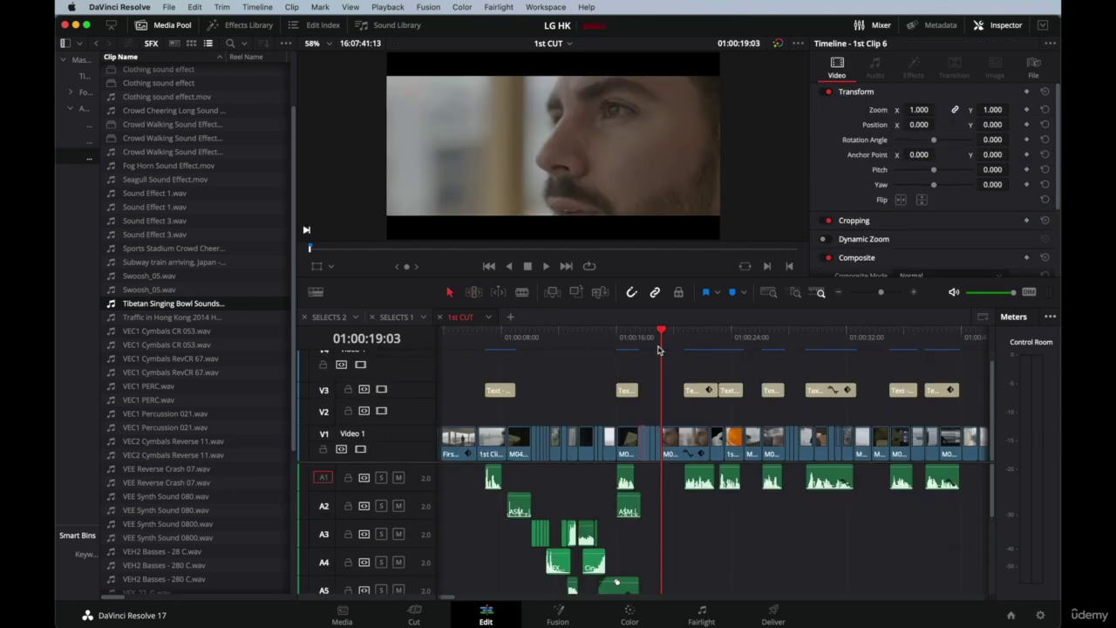
Play back the layered sound effects leading into the raised-hand shot at 01:00:12:14.
left_click(579, 332)
left_click(571, 332)
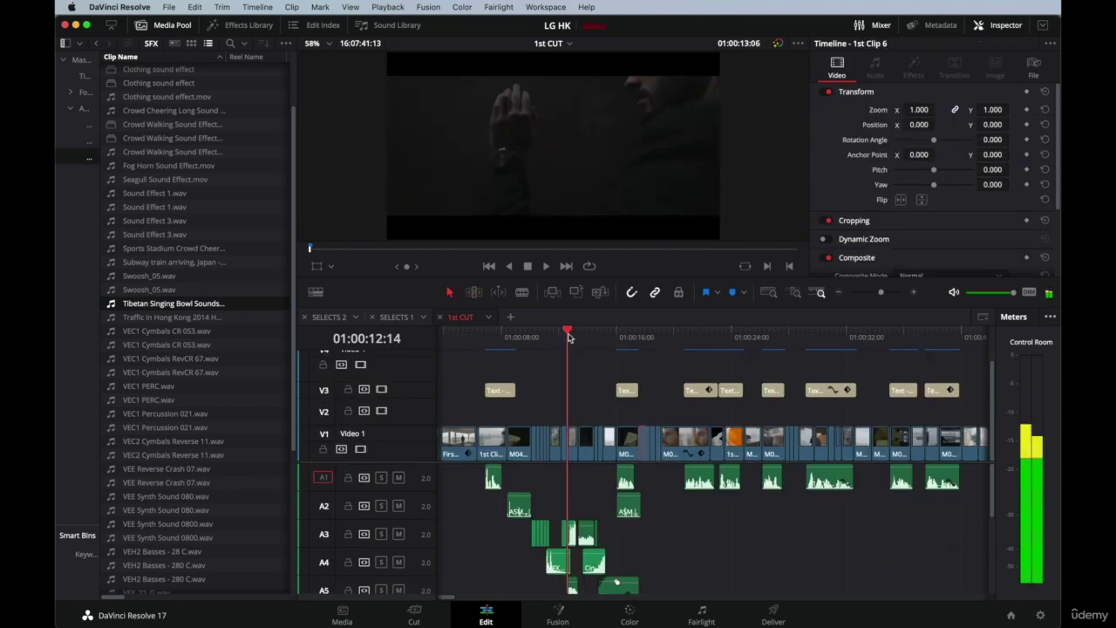
scroll(575, 345, "up", 3)
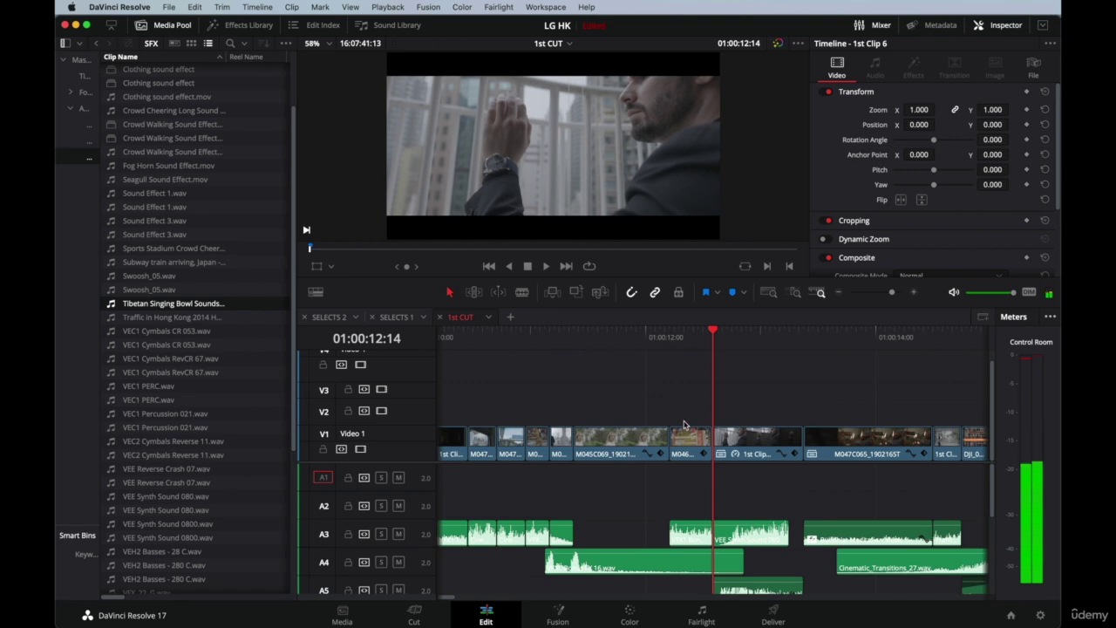
scroll(684, 424, "right", 3)
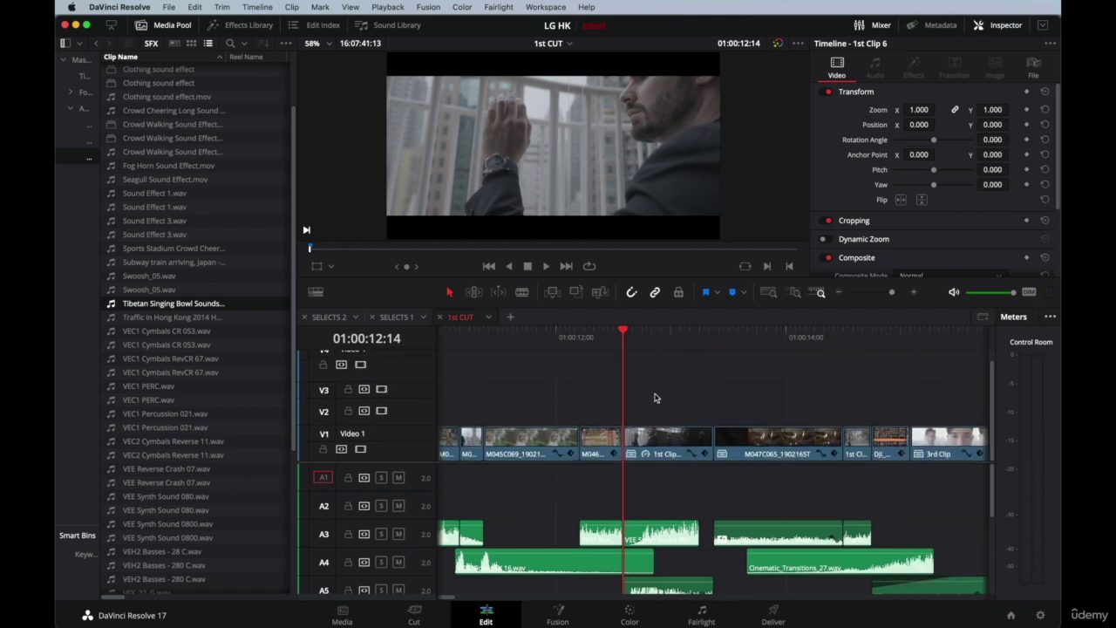
scroll(668, 392, "left", 2)
scroll(668, 392, "right", 3)
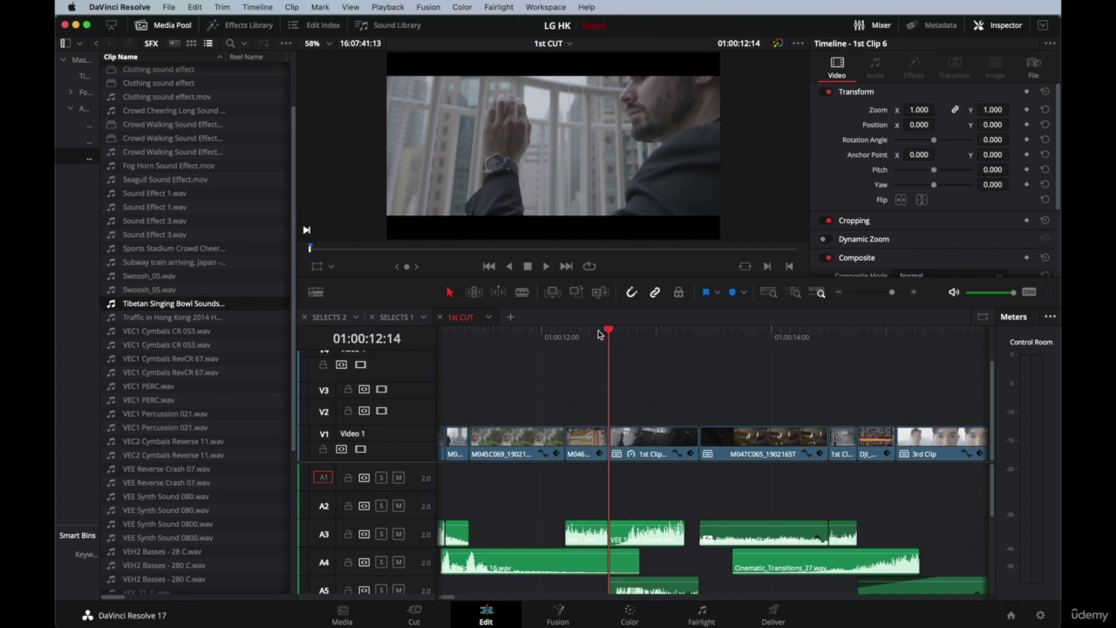
left_click(568, 332)
key("space")
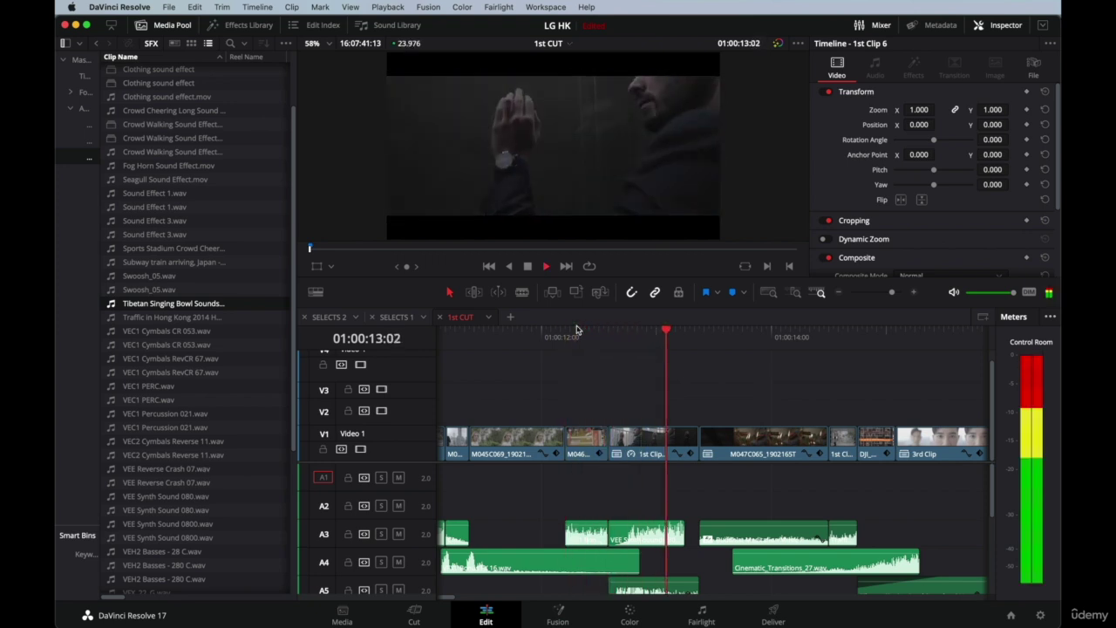
Scrub and replay the sound transition from the raised-hand shot into the candle shot up to 01:00:13:19.
left_click(661, 332)
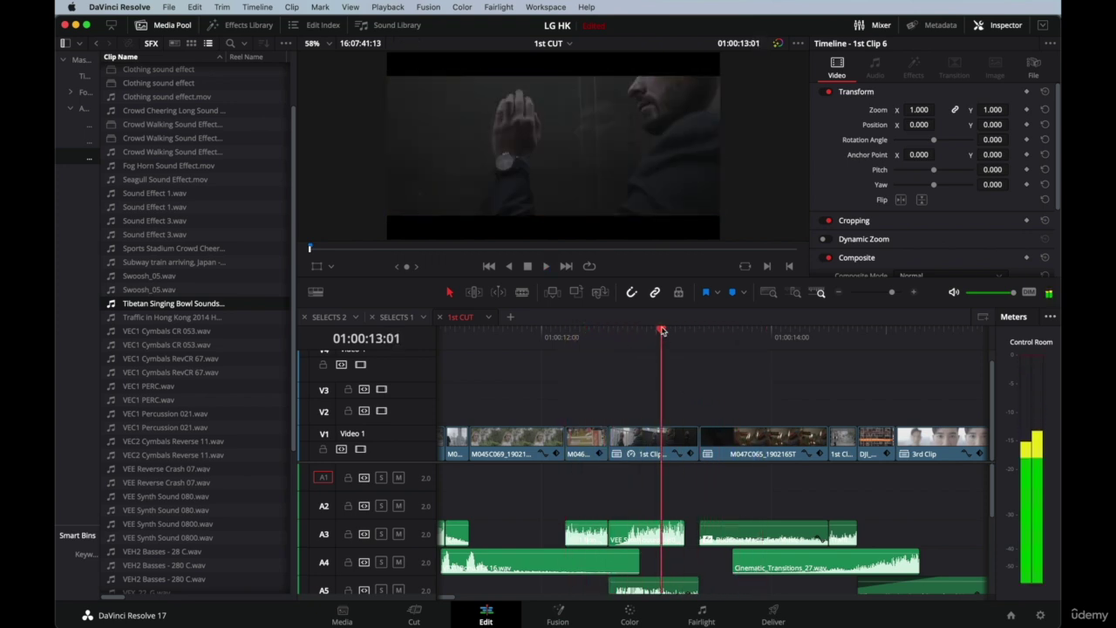
left_click_drag(661, 332, 733, 332)
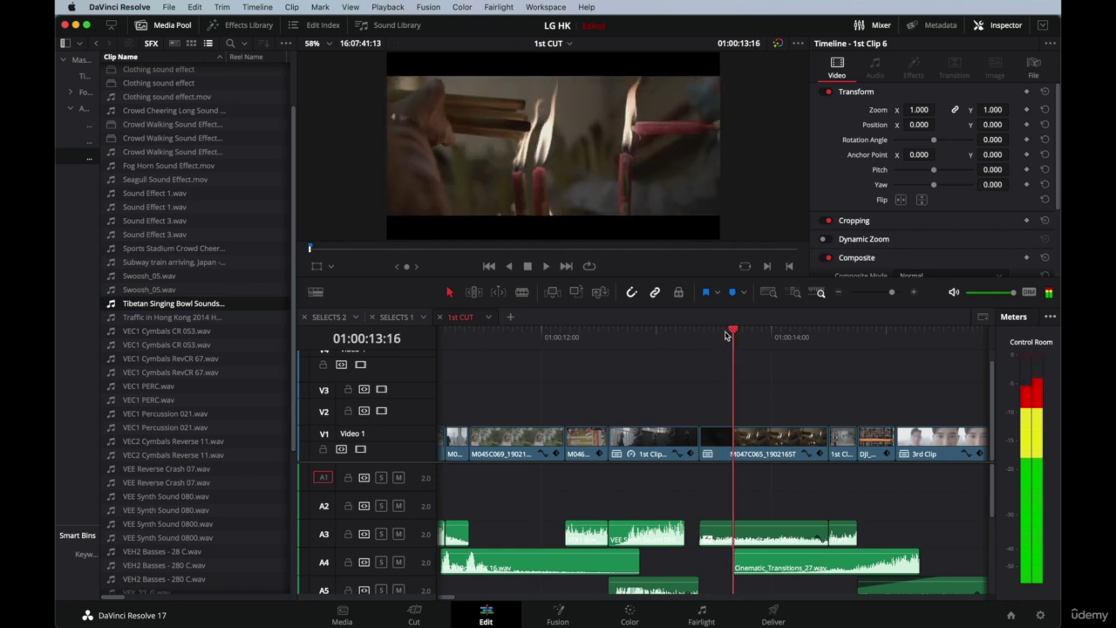
left_click(611, 332)
key("space")
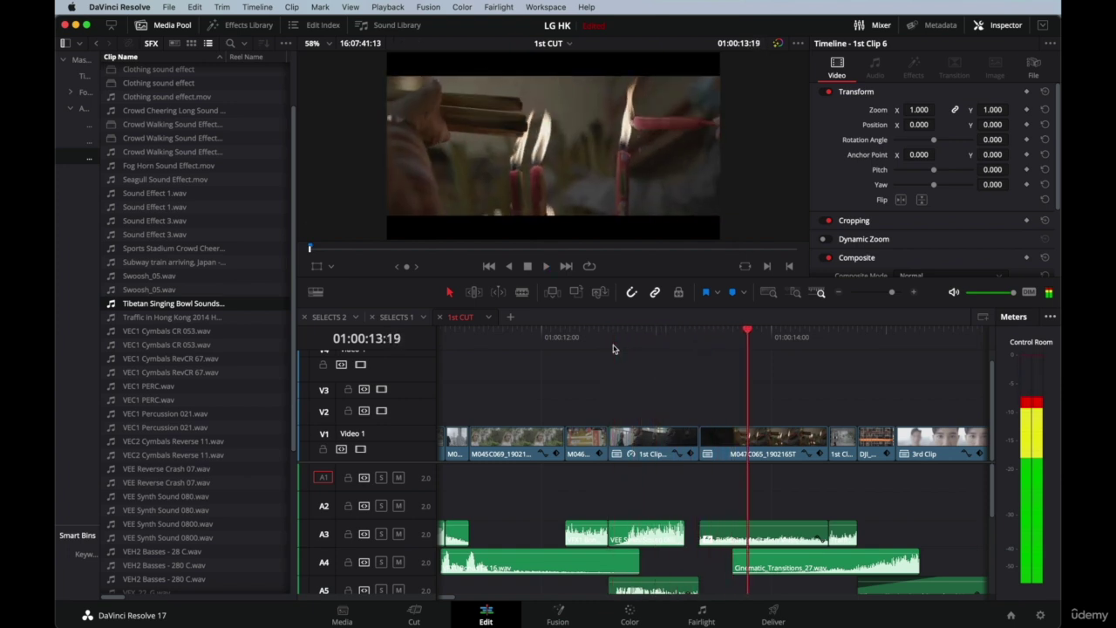
left_click(661, 339)
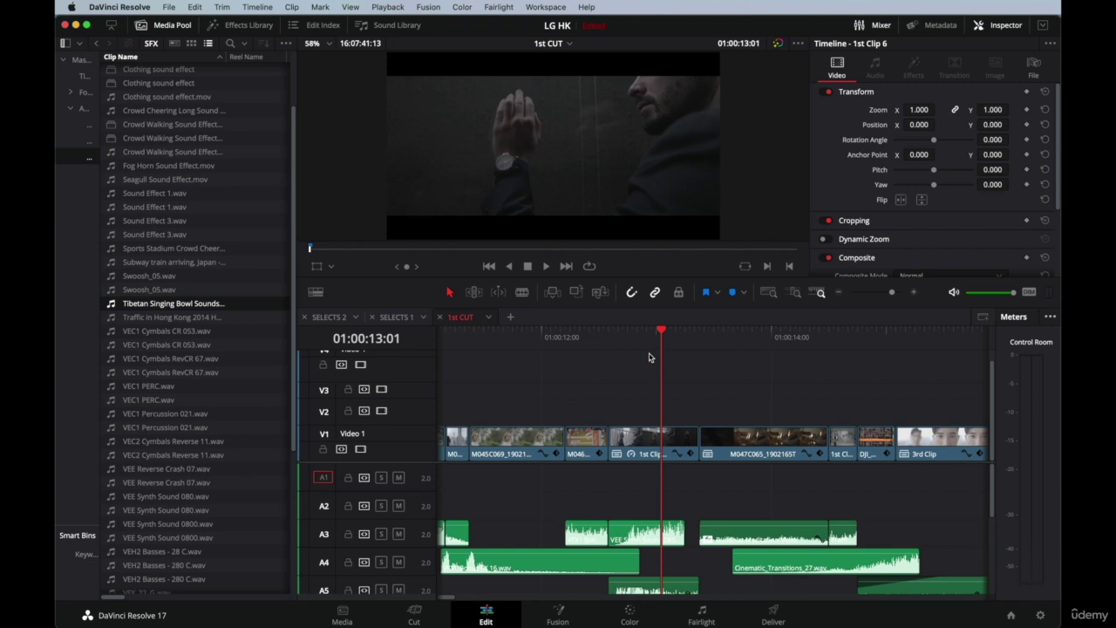
Split the VEE Synth Sound 0800.wav clip on A3 at 01:00:13:05 to isolate its last frame.
scroll(649, 357, "up", 3)
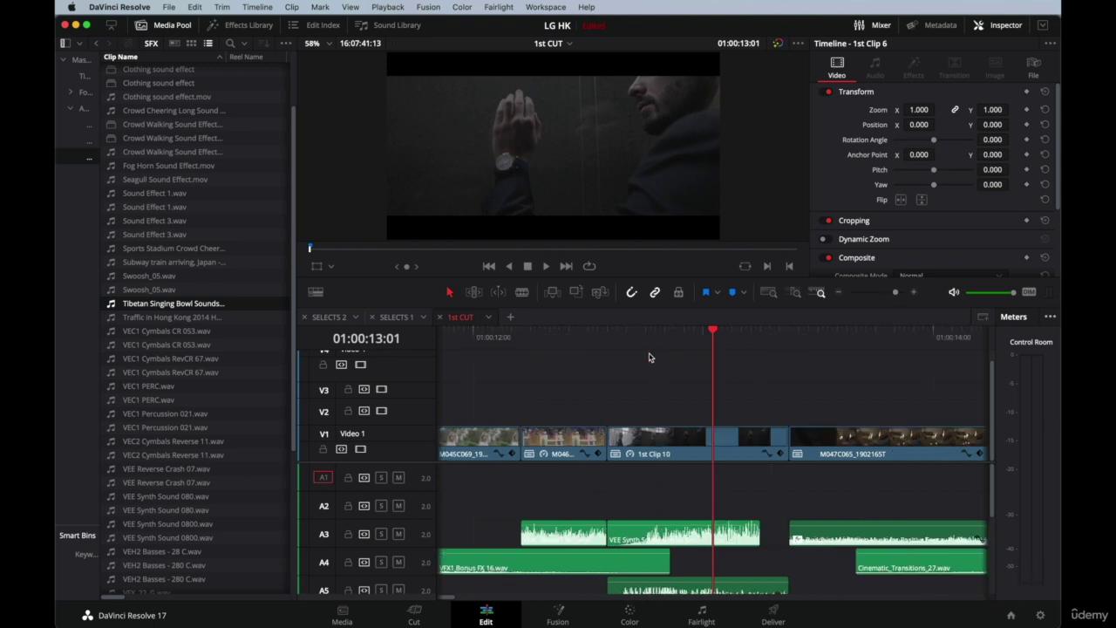
scroll(672, 371, "left", 2)
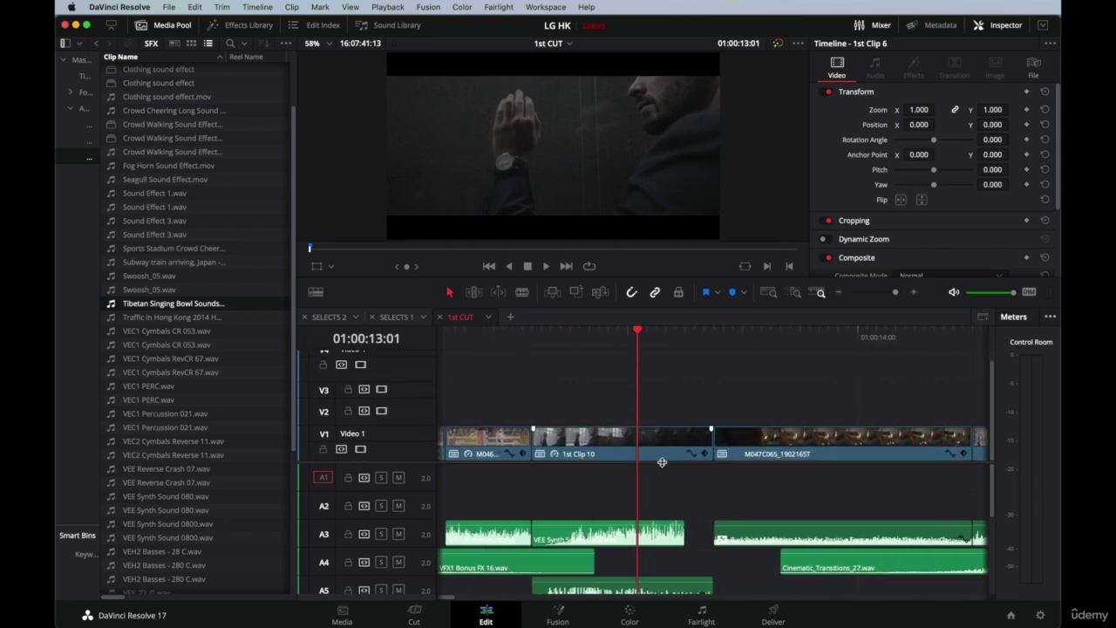
left_click_drag(639, 327, 686, 330)
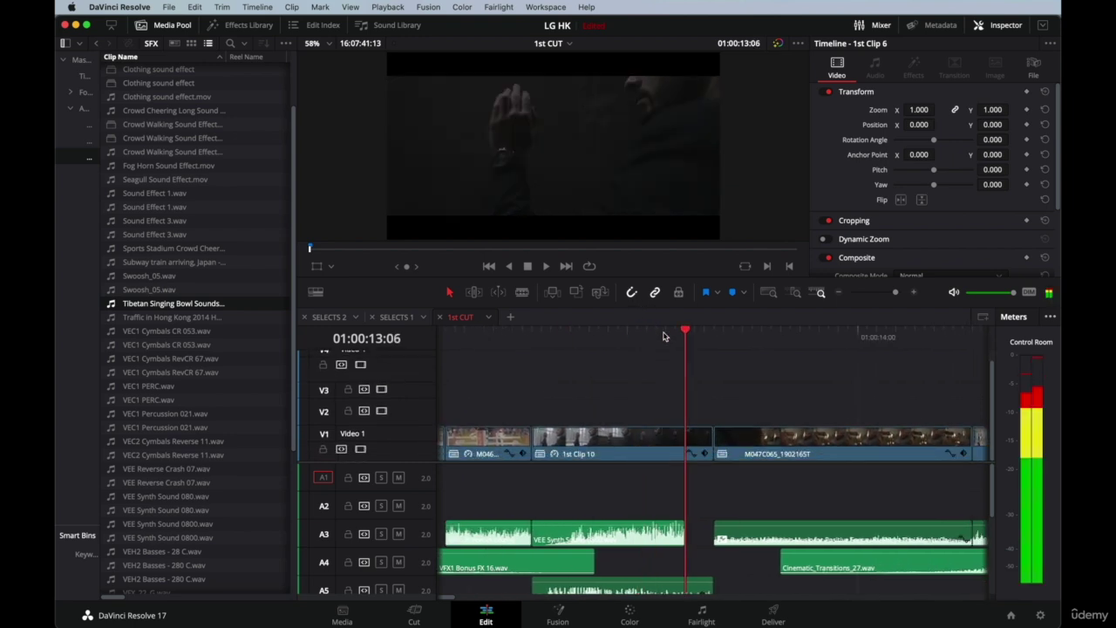
scroll(663, 337, "up", 2)
scroll(663, 337, "up", 2)
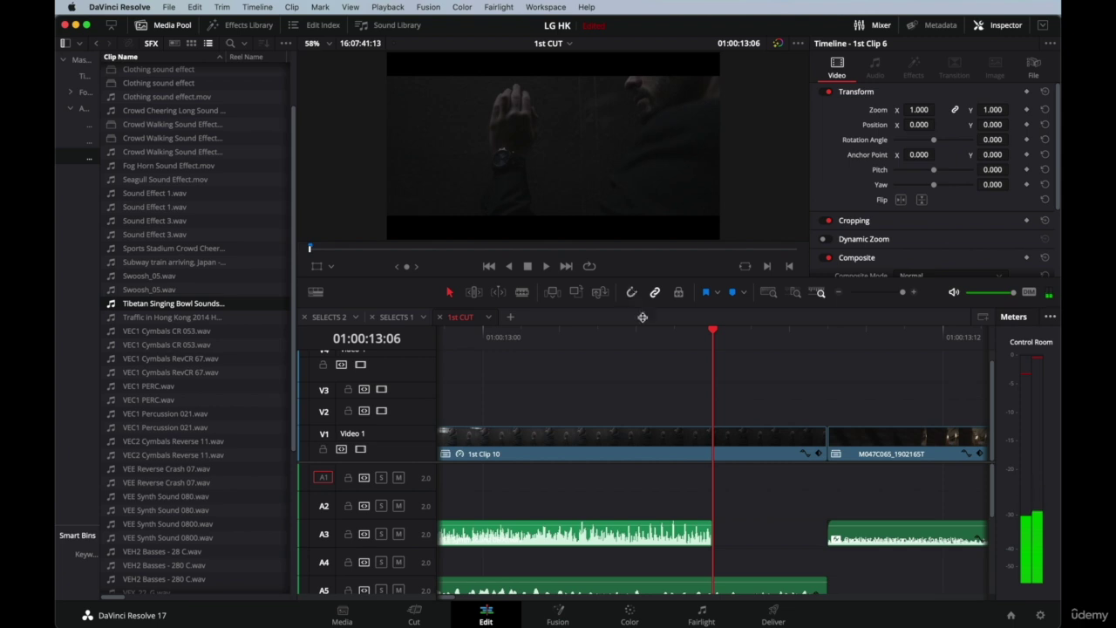
key("Left")
key("Left")
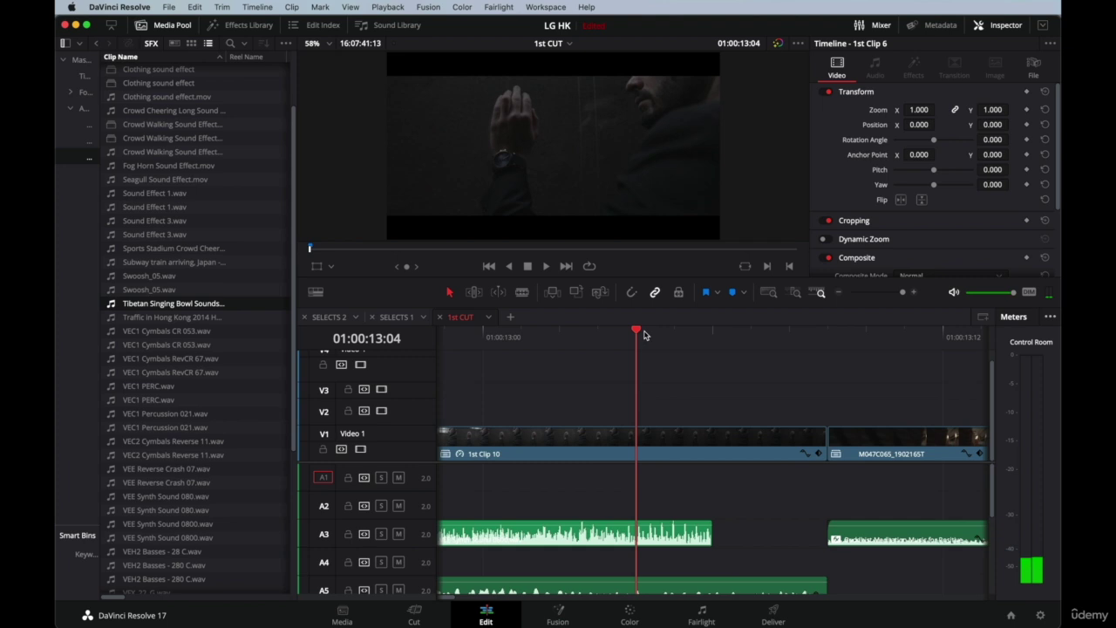
left_click(689, 535)
key("Right")
key("Right")
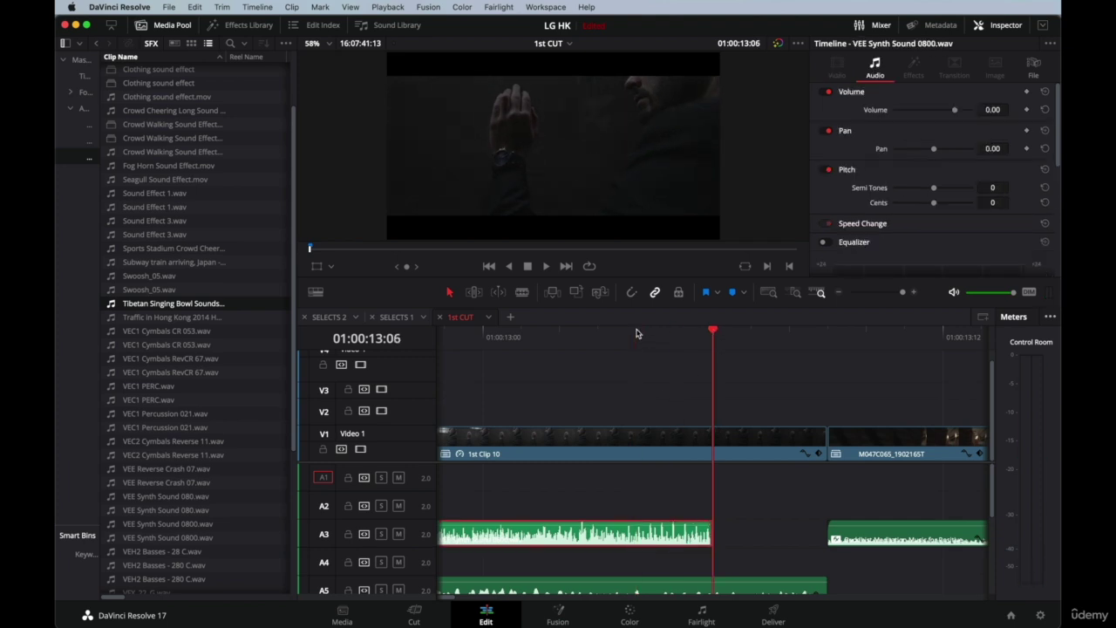
key("Left")
key("b")
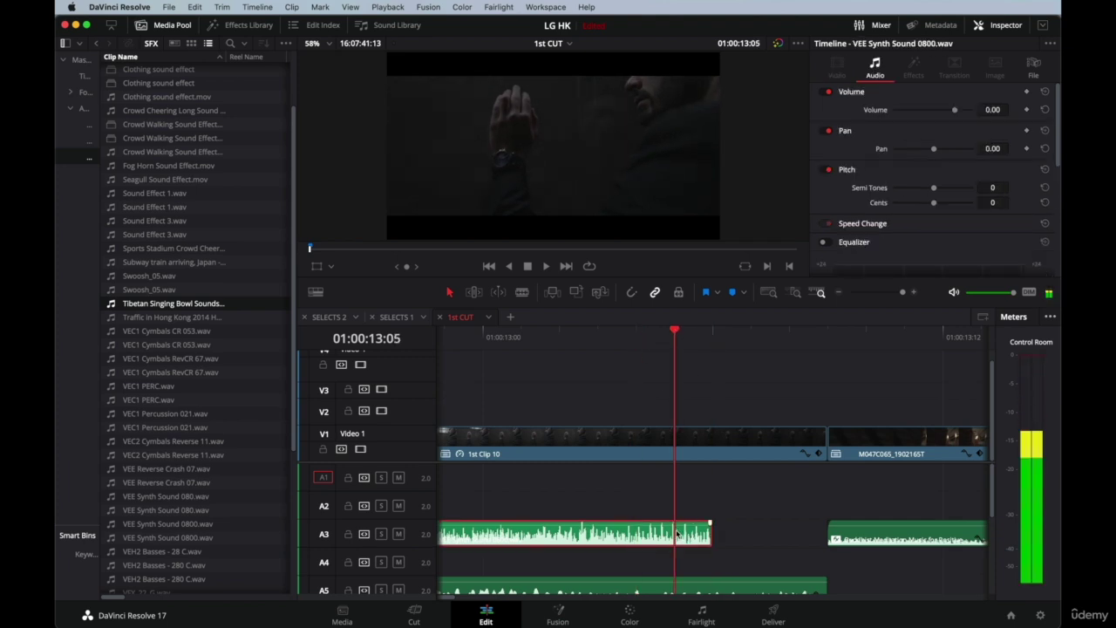
left_click(687, 533)
key("a")
left_click(690, 535)
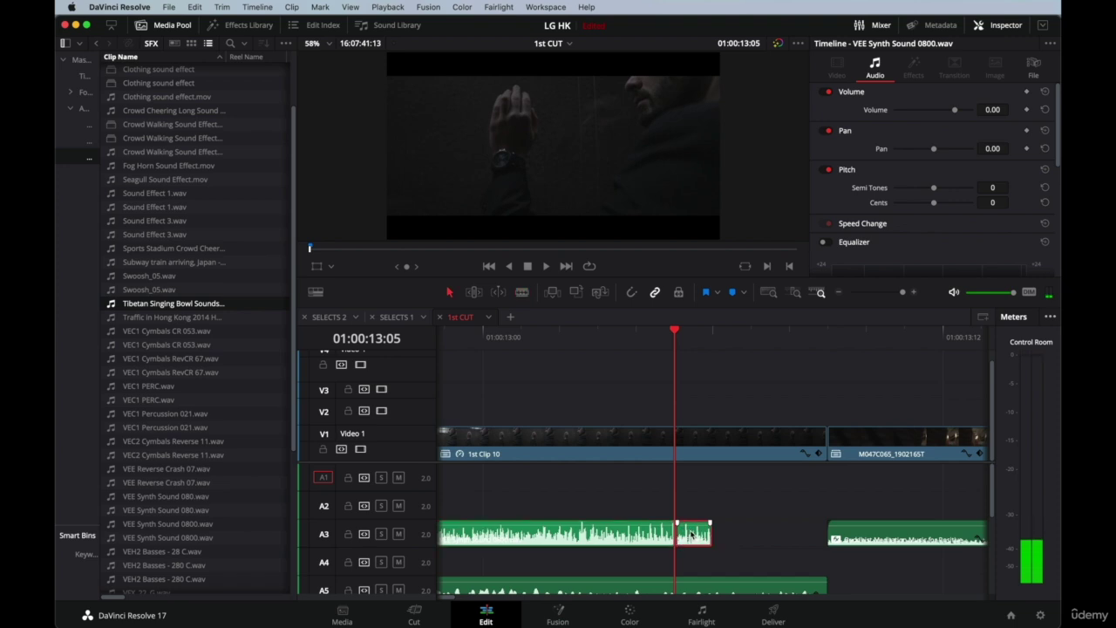
Paste a copy of the one-frame synth fragment on A3 and position it at 01:00:13:07.
left_click(718, 332)
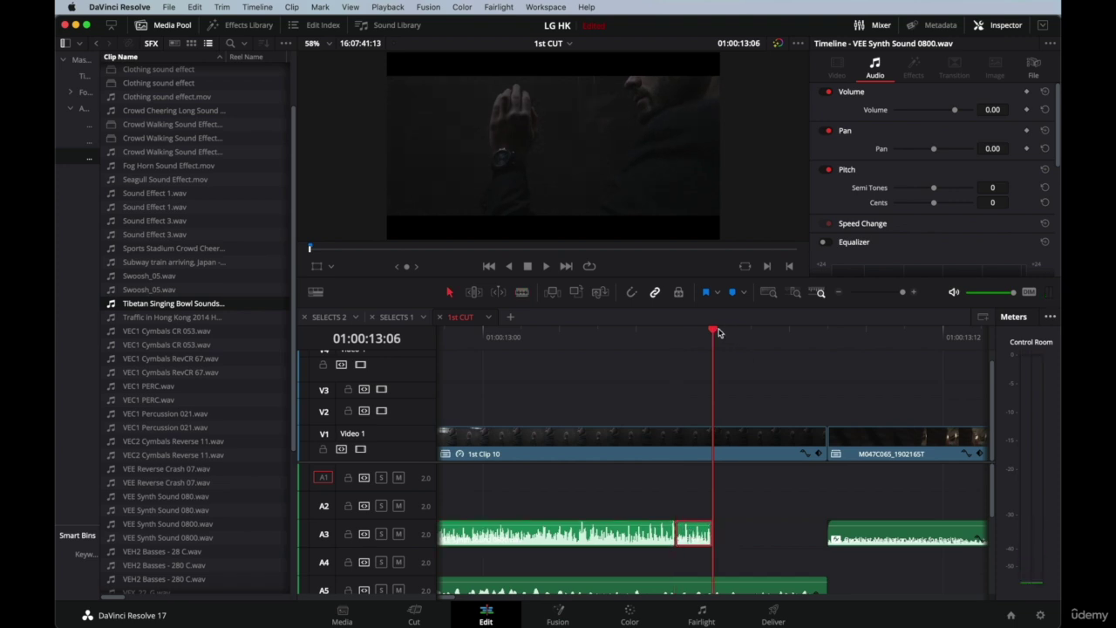
key("super+v")
left_click_drag(726, 538, 813, 535)
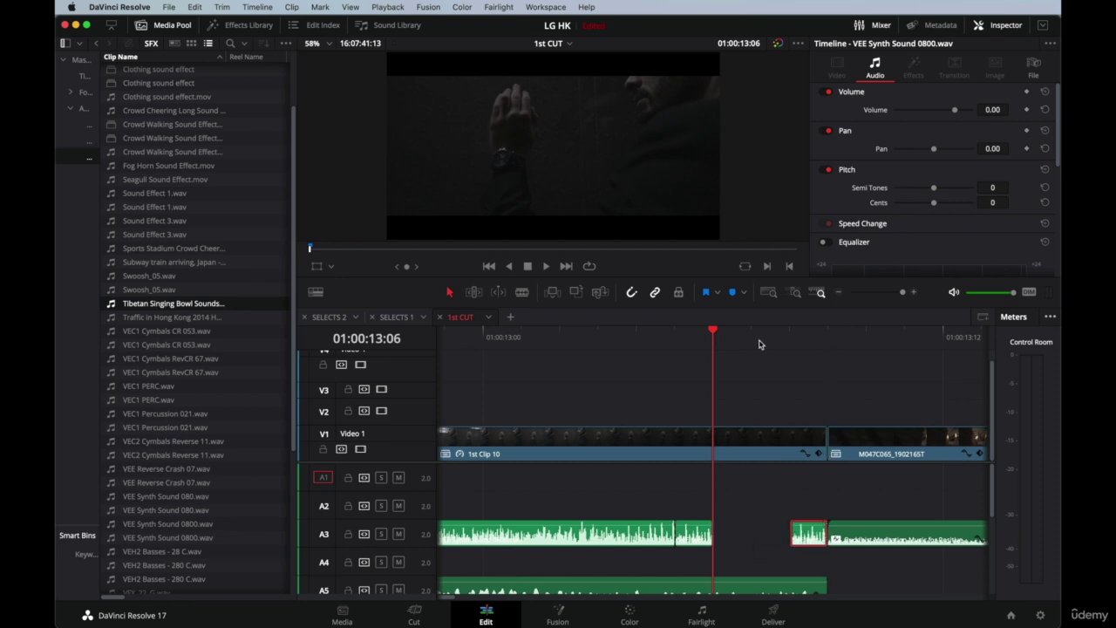
key("Right")
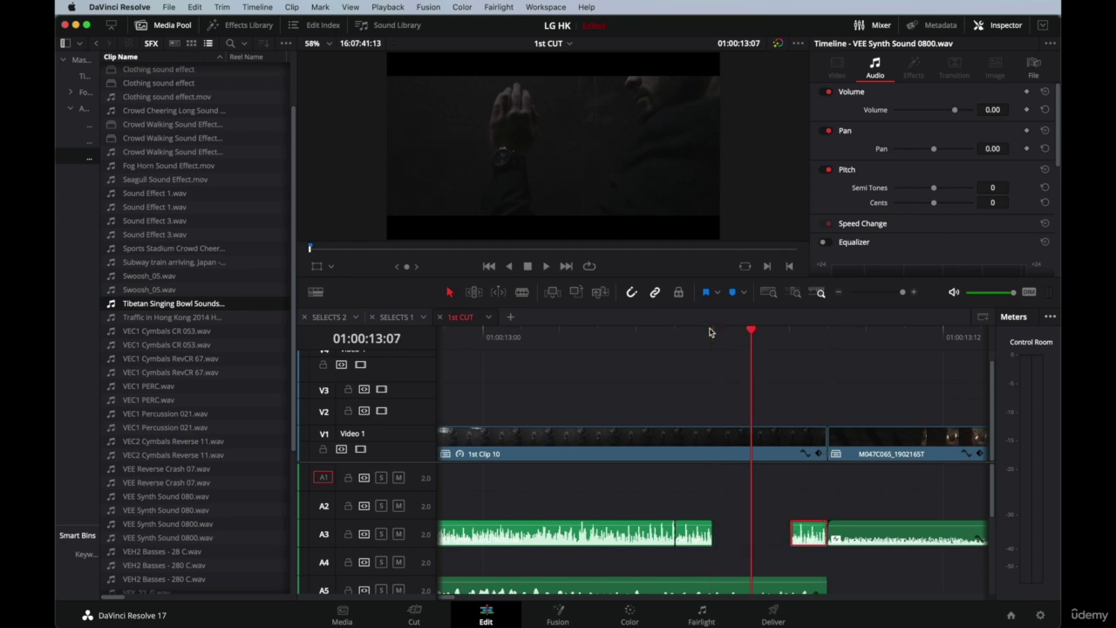
left_click_drag(803, 538, 770, 541)
Enlarge the audio track area of the timeline and hide the media pool.
scroll(770, 541, "right", 2)
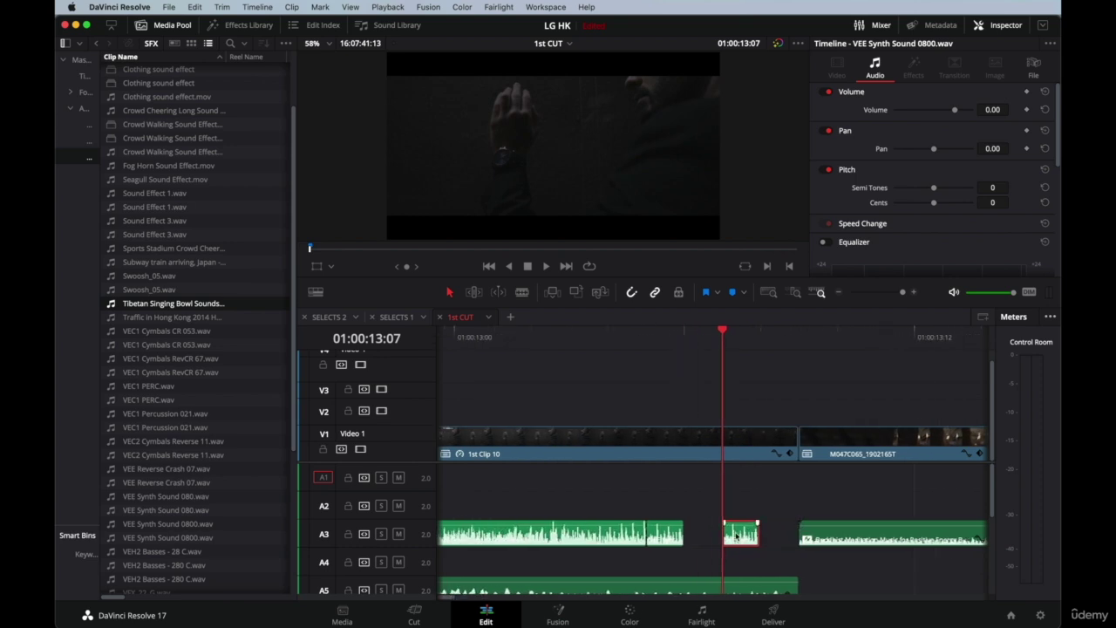
scroll(735, 537, "down", 2)
scroll(736, 536, "right", 3)
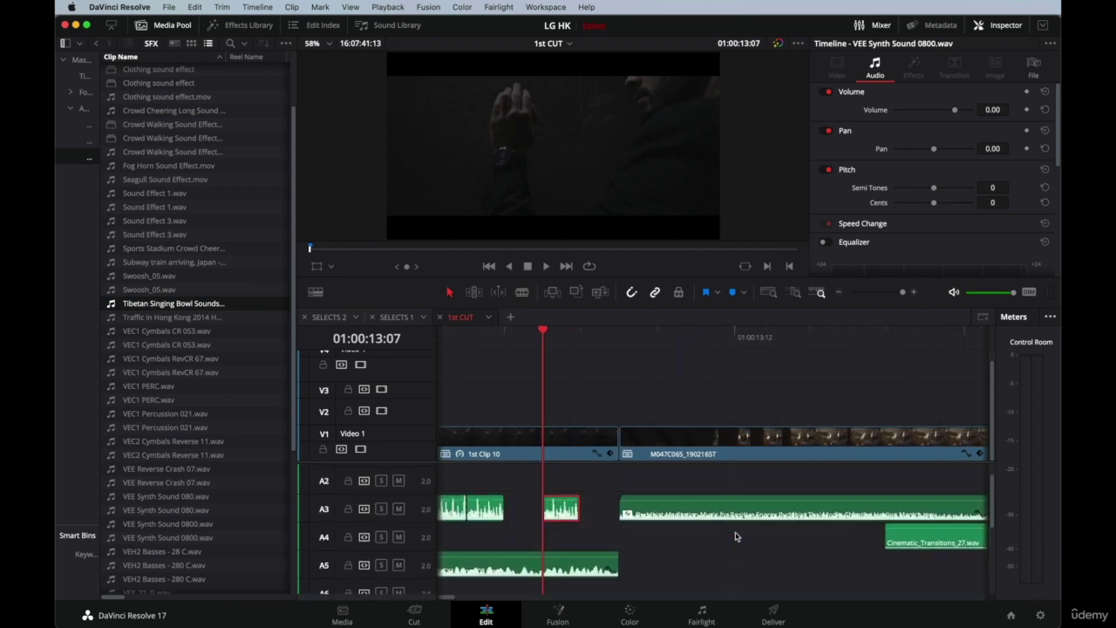
scroll(736, 537, "down", 2)
scroll(735, 536, "left", 2)
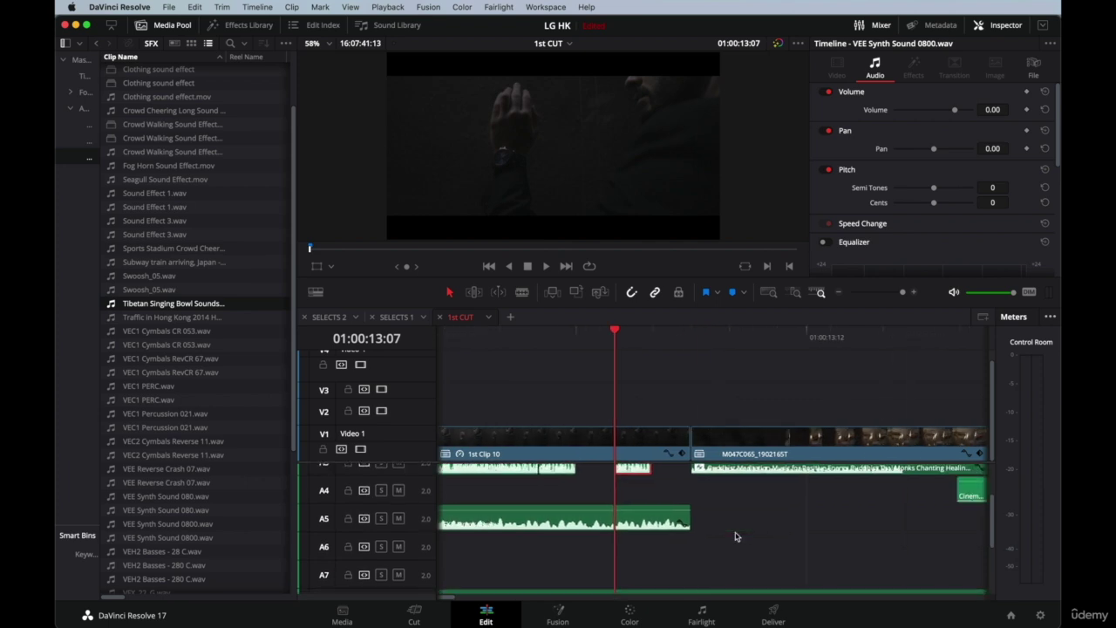
scroll(735, 536, "left", 2)
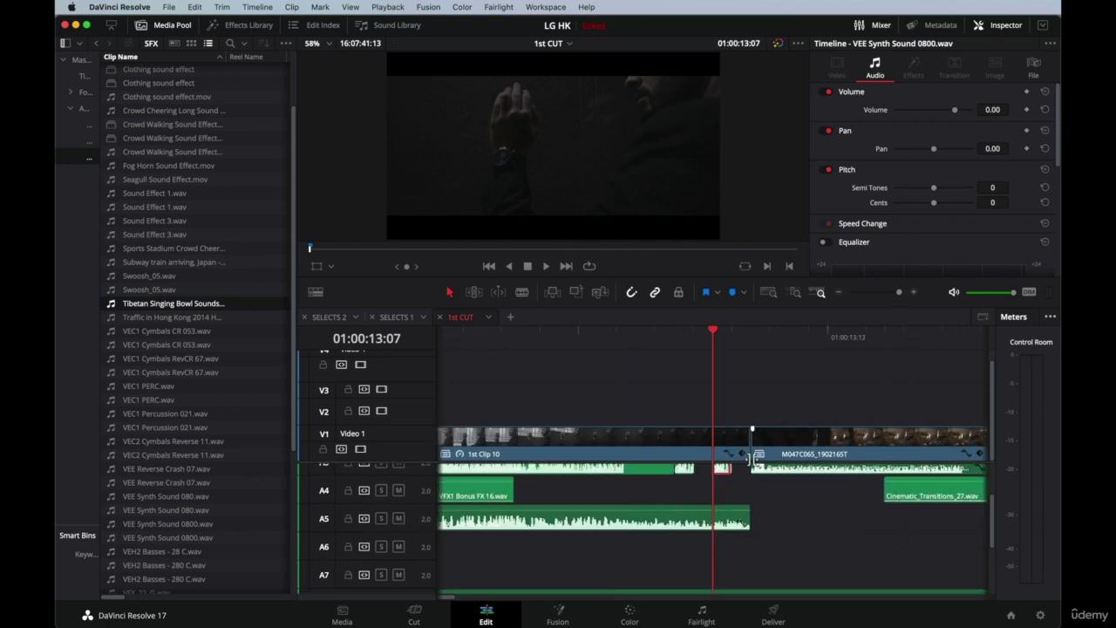
left_click_drag(752, 460, 746, 406)
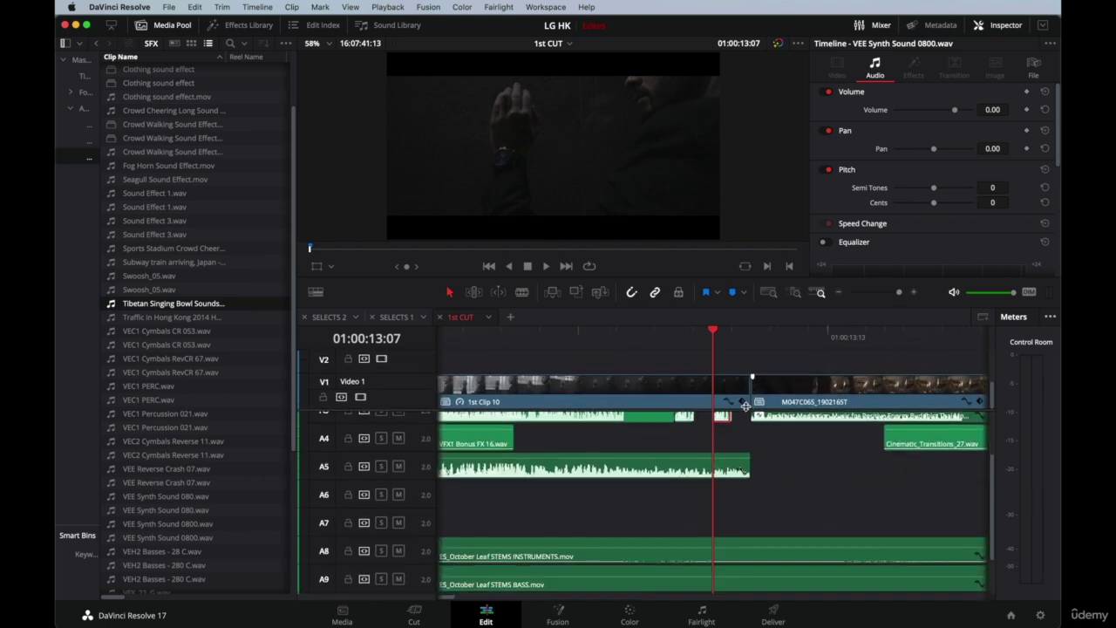
left_click(142, 25)
scroll(572, 500, "up", 2)
scroll(571, 493, "up", 1)
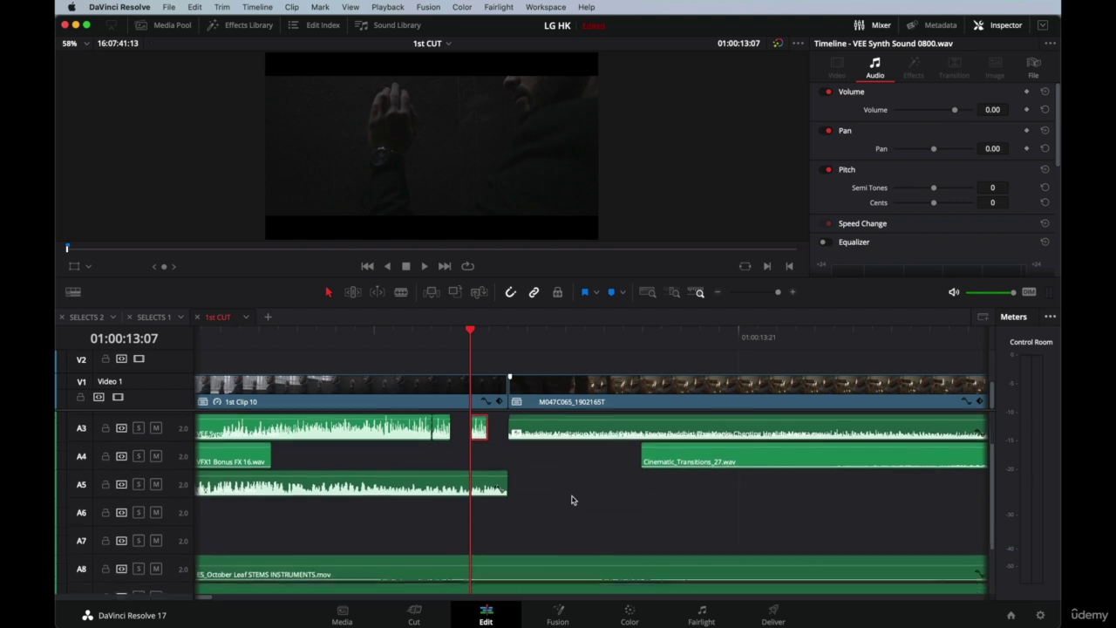
Move the detached one-frame synth fragment from A3 up to A2, starting at 01:00:13:07.
left_click(512, 335)
scroll(511, 335, "down", 4)
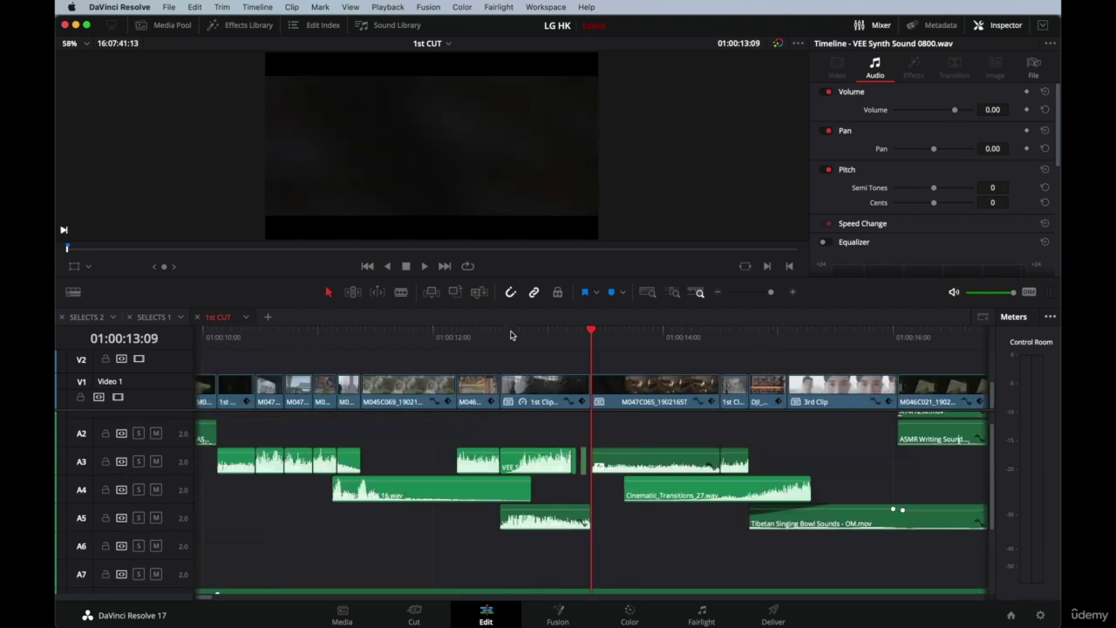
scroll(610, 432, "up", 3)
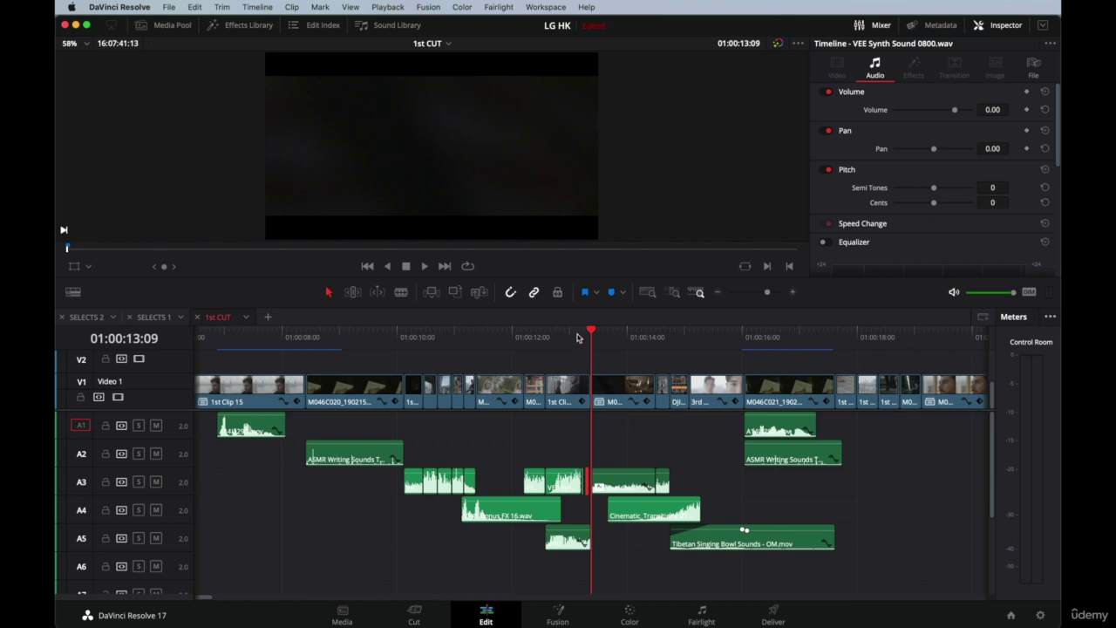
left_click(577, 337)
scroll(576, 337, "up", 5)
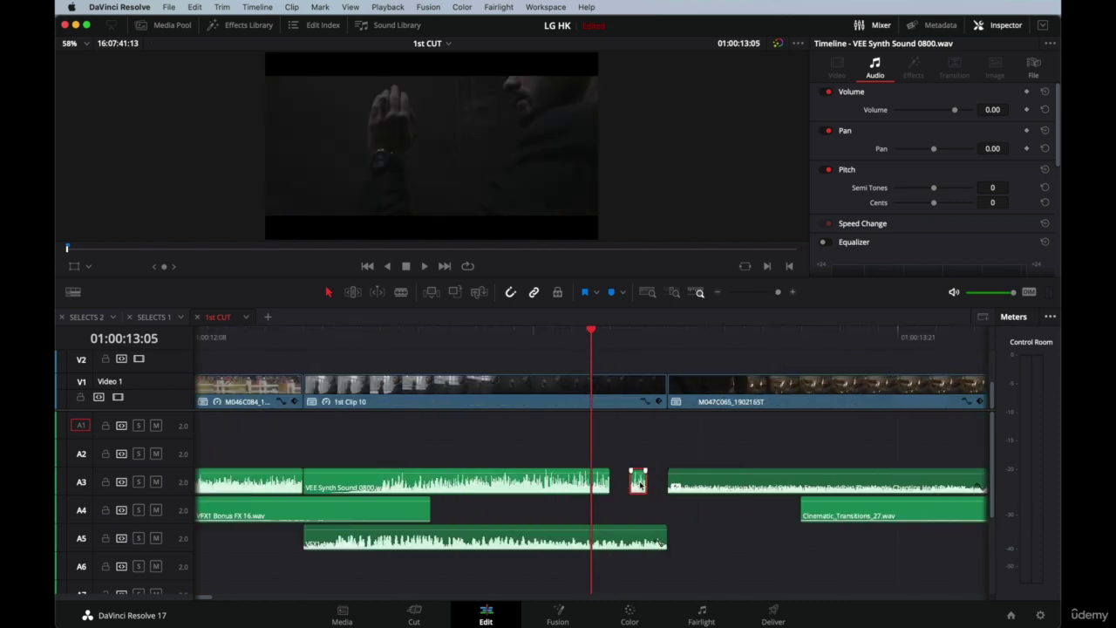
left_click_drag(639, 485, 659, 456)
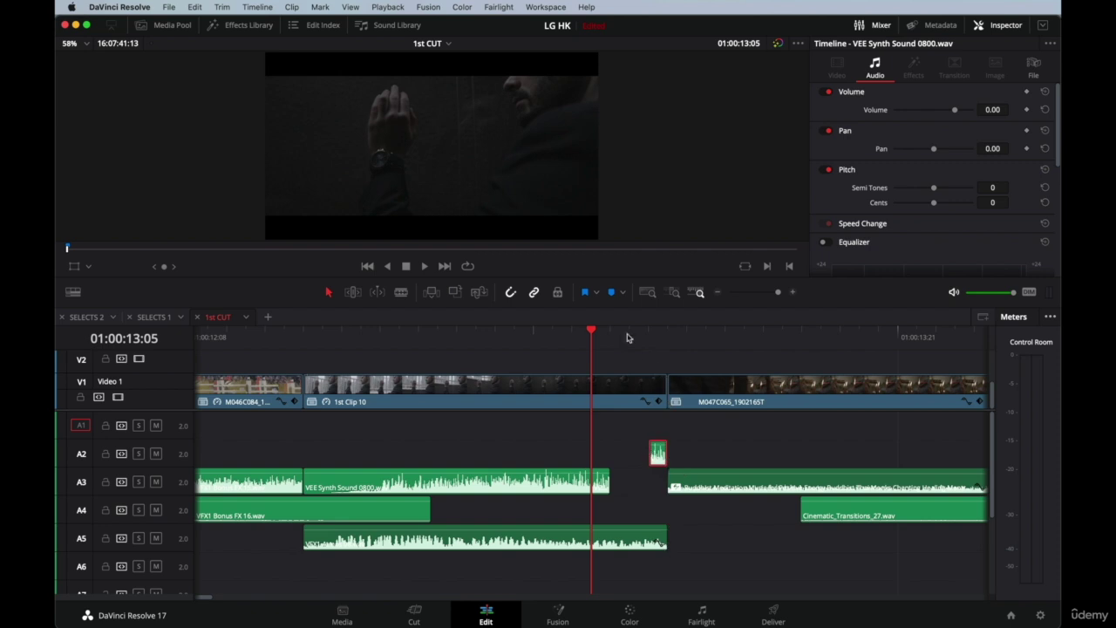
key("Right")
key("Right")
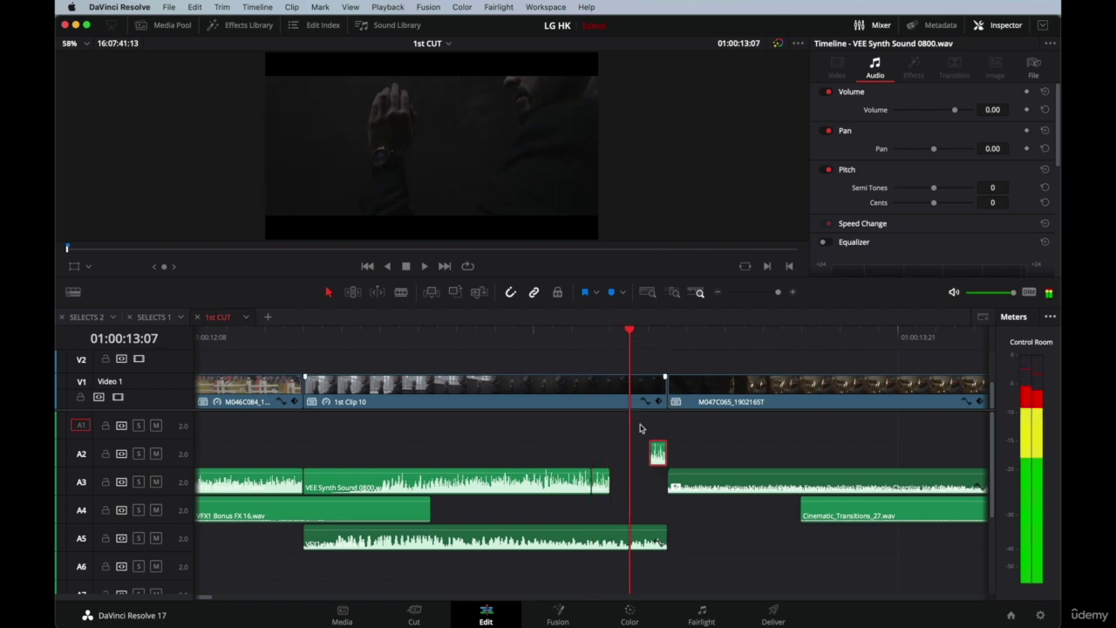
left_click_drag(656, 459, 636, 459)
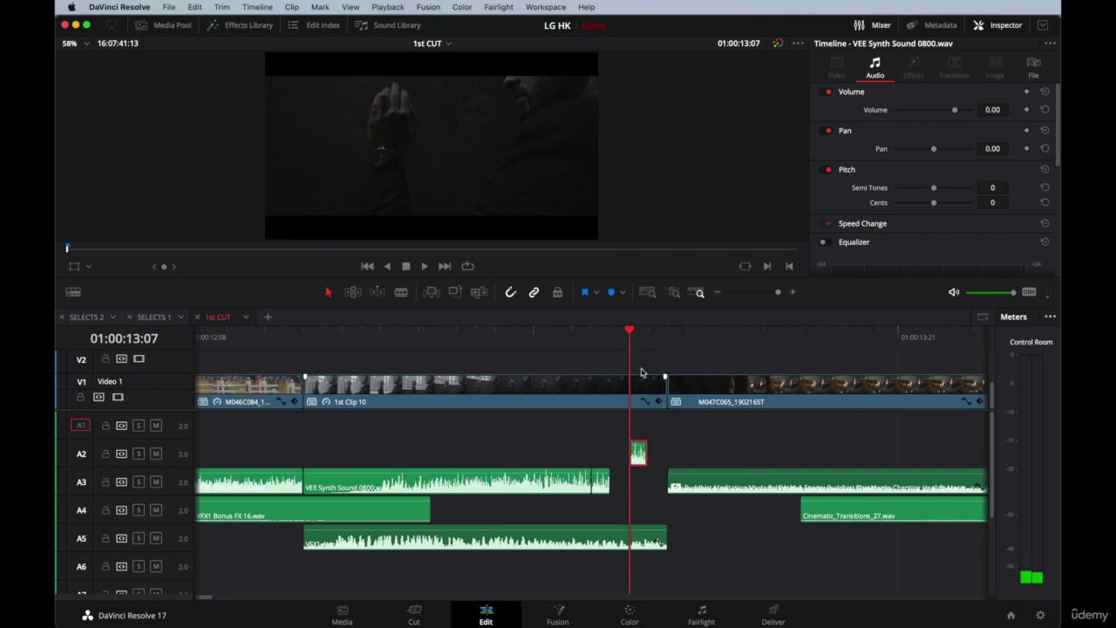
Paste two more copies of the synth fragment on A2, placed at 01:00:13:09 and 01:00:13:11.
key("Right")
key("ctrl+v")
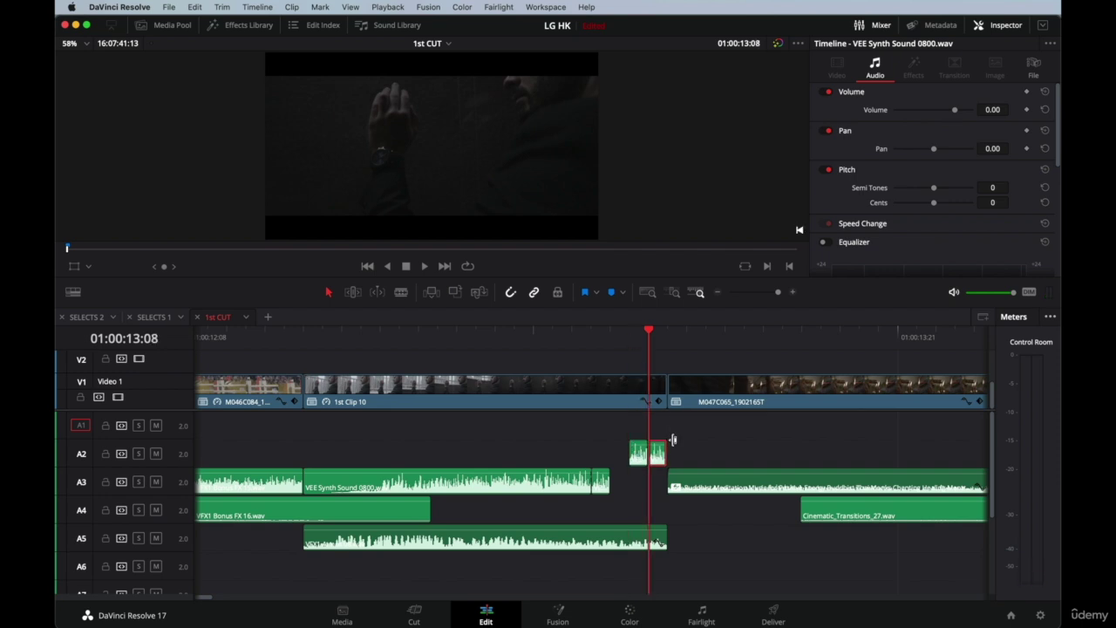
left_click_drag(667, 456, 687, 456)
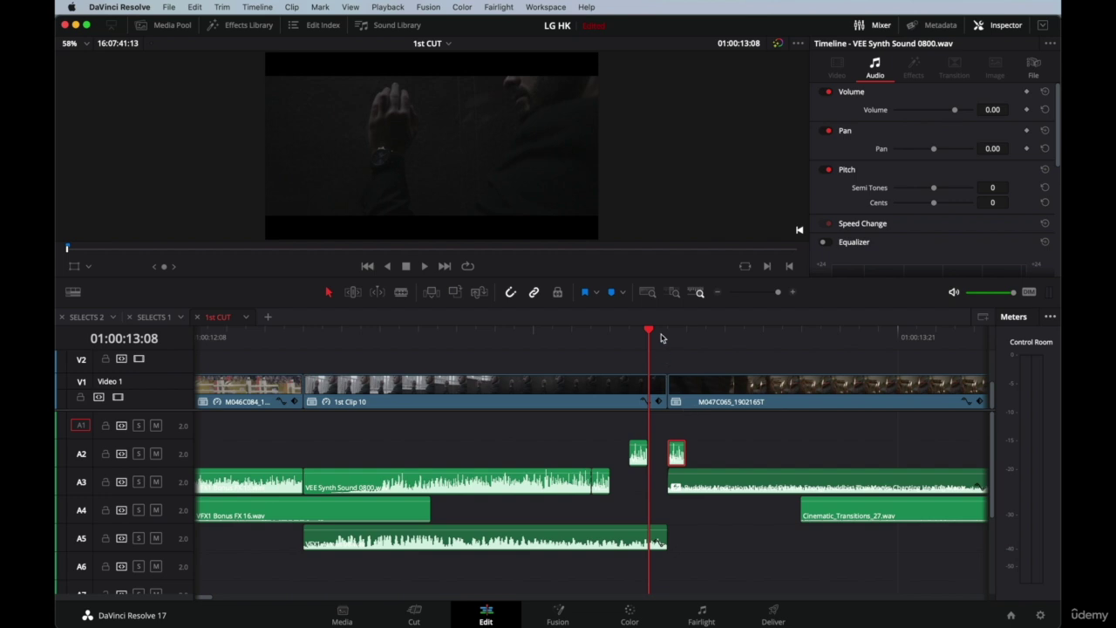
key("Right")
key("Right")
key("Right")
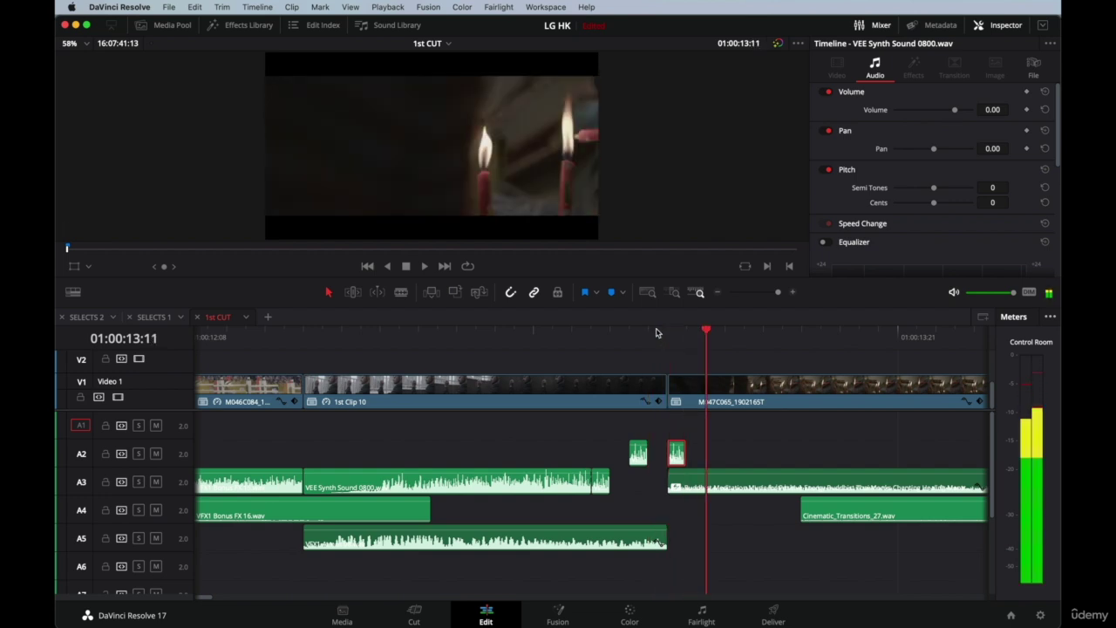
key("ctrl+v")
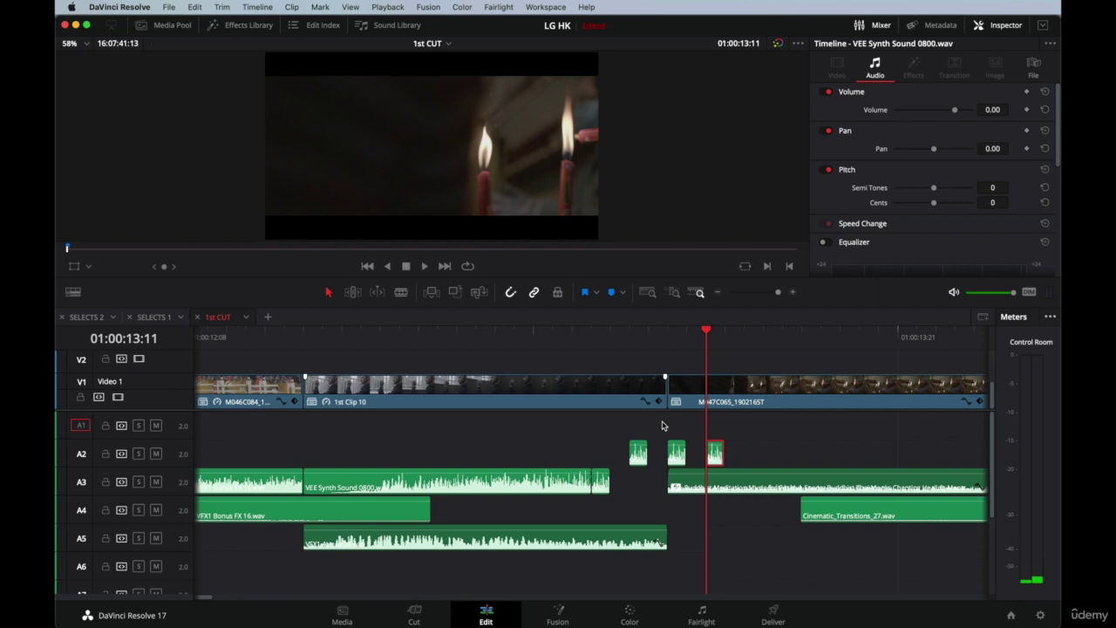
Split 1st Clip 10 on V1 at 01:00:13:06 and 01:00:13:07, and raise its final piece to V2.
key("b")
left_click(631, 390)
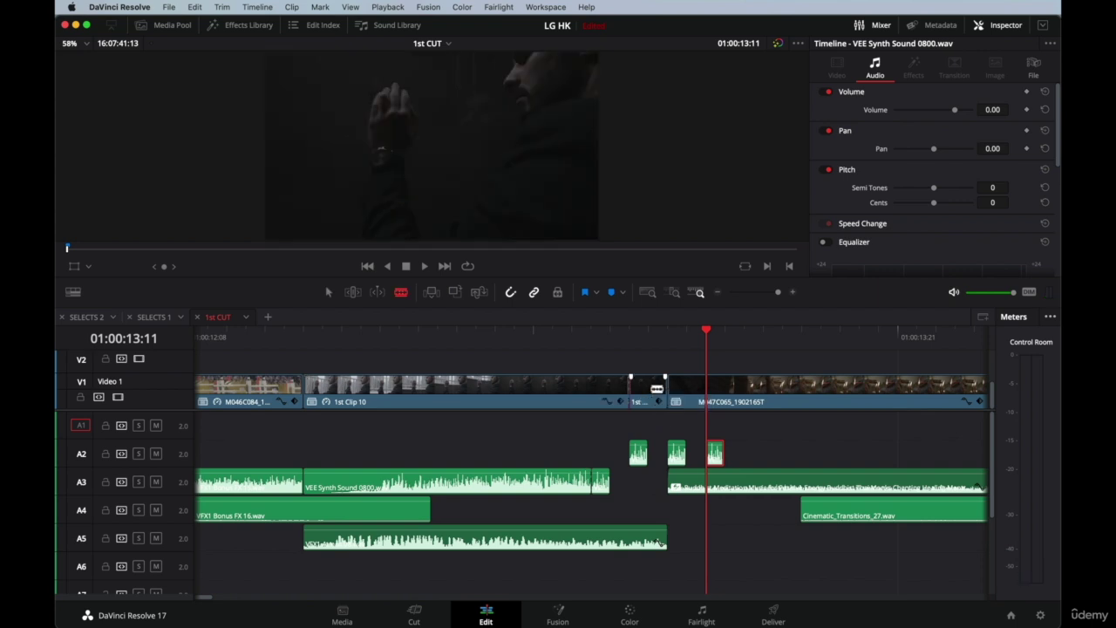
key("a")
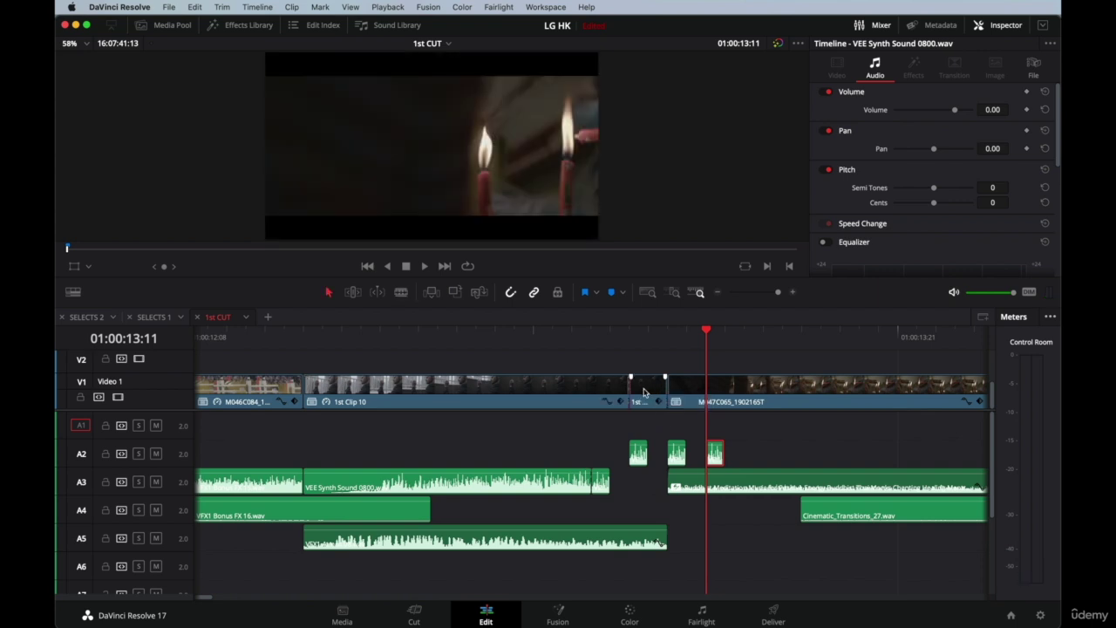
key("super+equal")
scroll(499, 448, "left", 3)
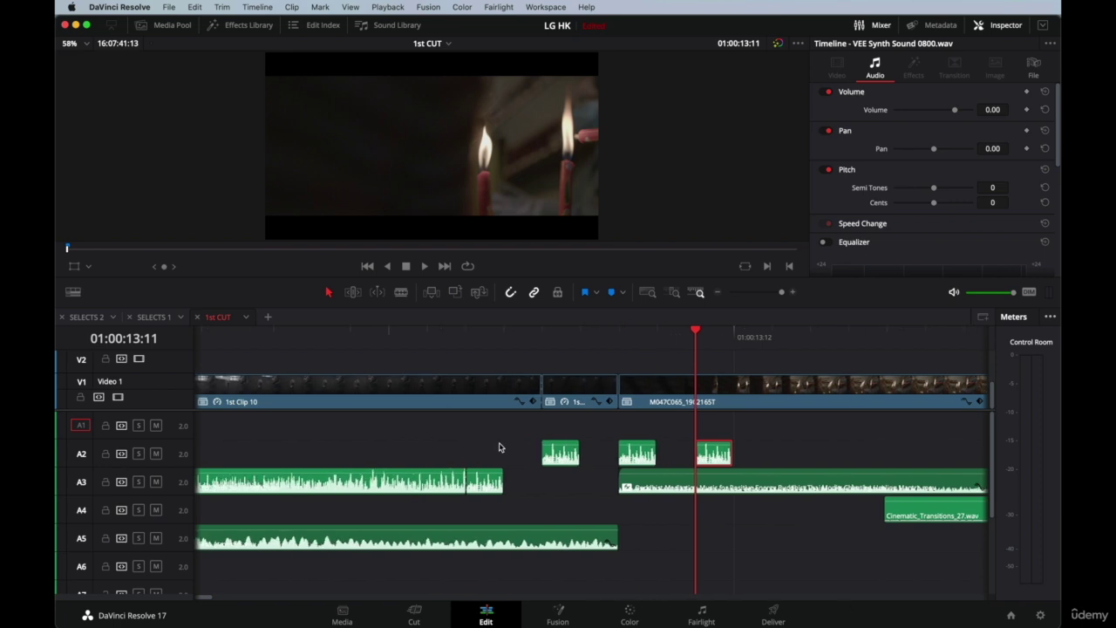
left_click_drag(516, 396, 505, 399)
left_click_drag(597, 397, 597, 367)
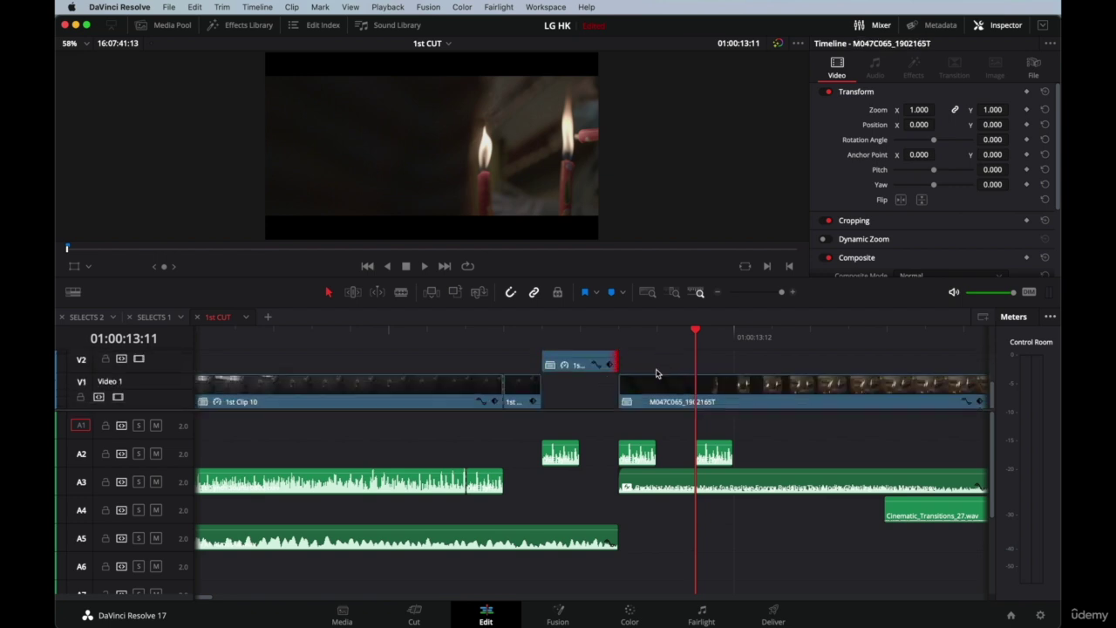
Split the V2 piece of 1st Clip 10 at 01:00:13:08 and move the halves above the synth fragments at 01:00:13:09 and 01:00:13:11.
left_click(611, 398)
key("b")
scroll(581, 399, "up", 1)
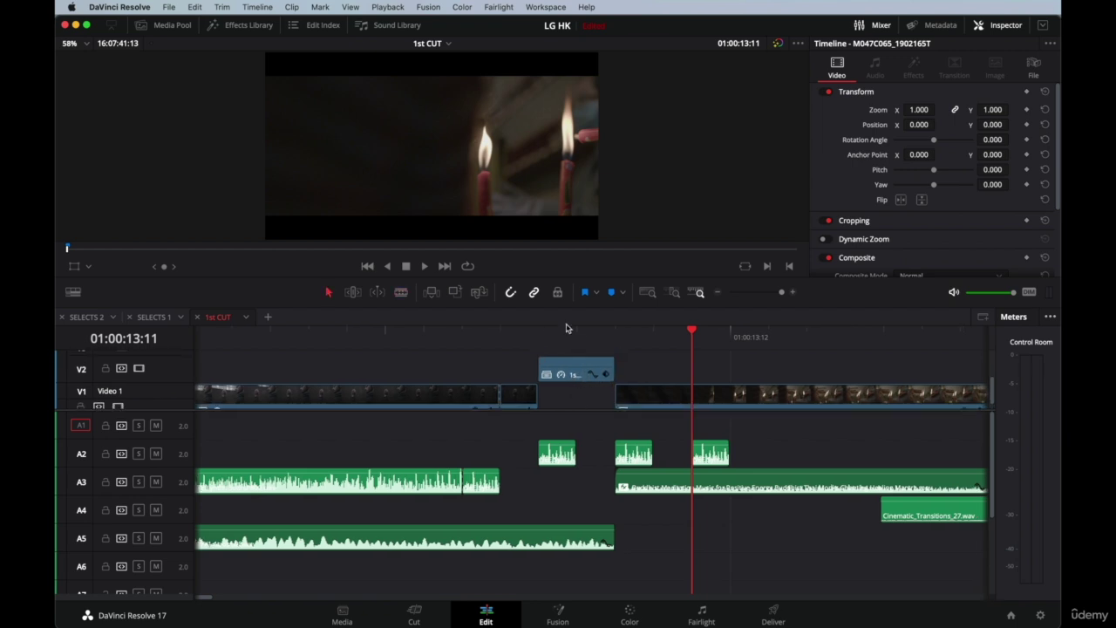
left_click(576, 332)
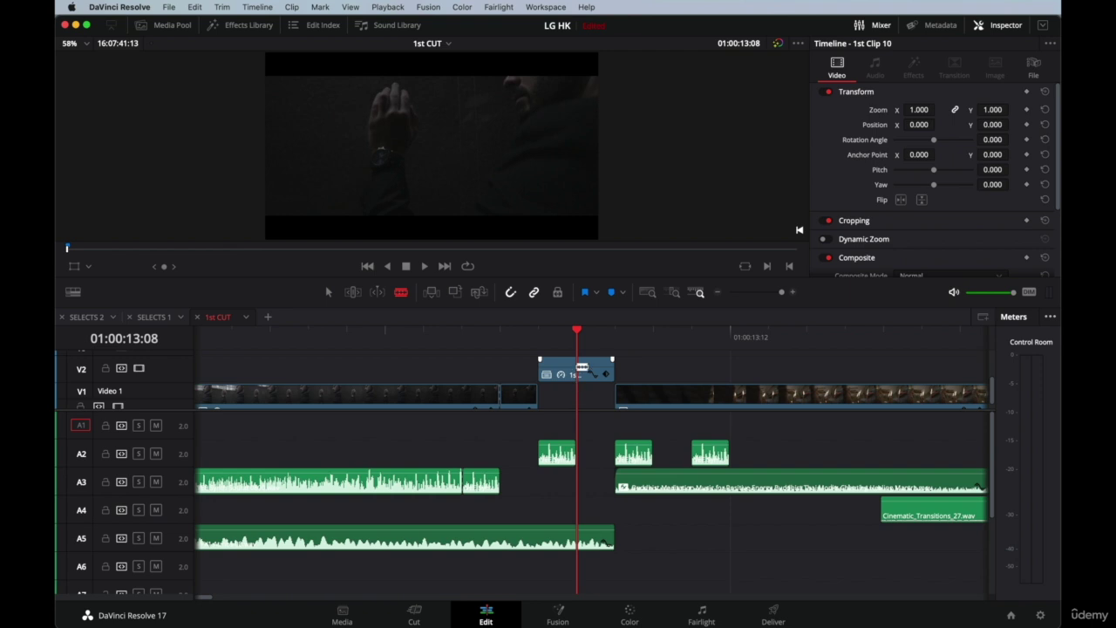
left_click(580, 367)
key("a")
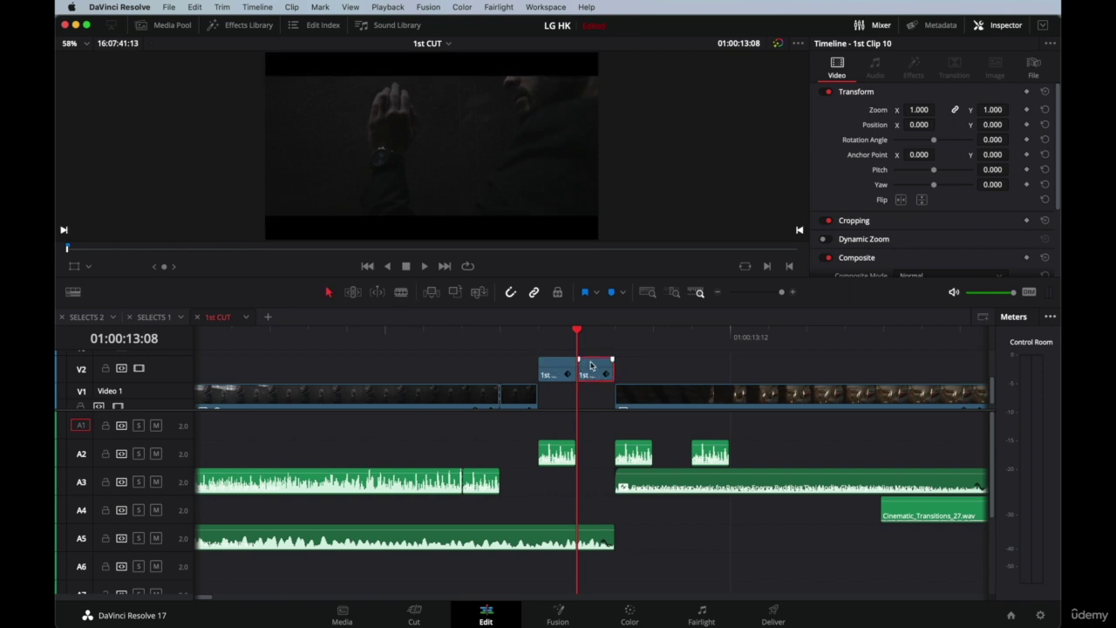
left_click_drag(593, 366, 645, 369)
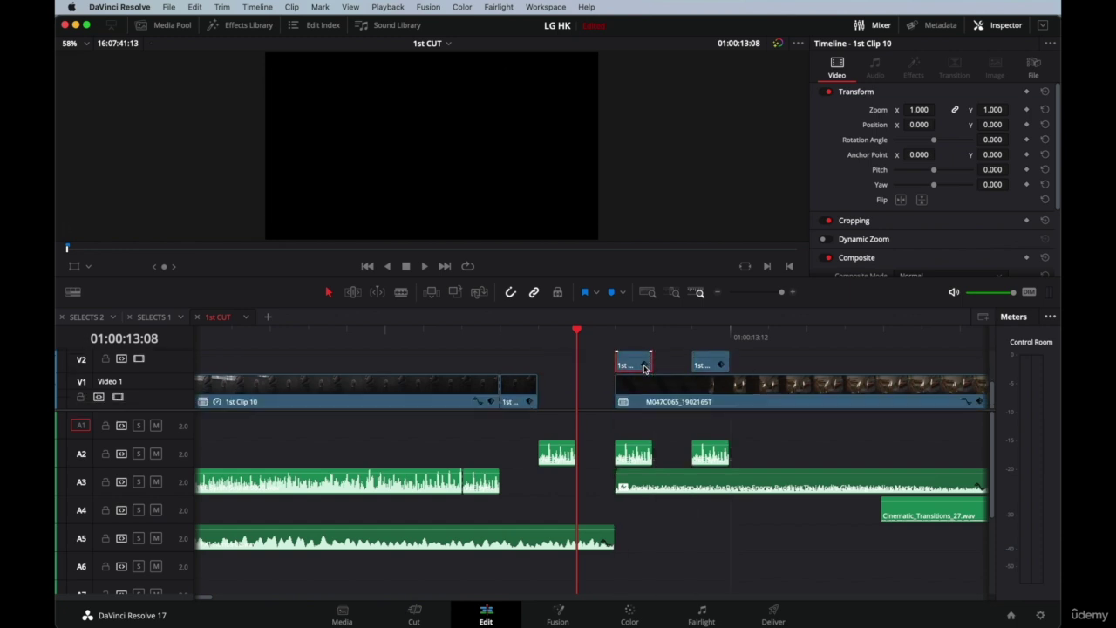
Move the one-frame piece of 1st Clip 10 on V1 to 01:00:13:07, above the first synth fragment, and play back the stutter.
left_click_drag(521, 382, 567, 390)
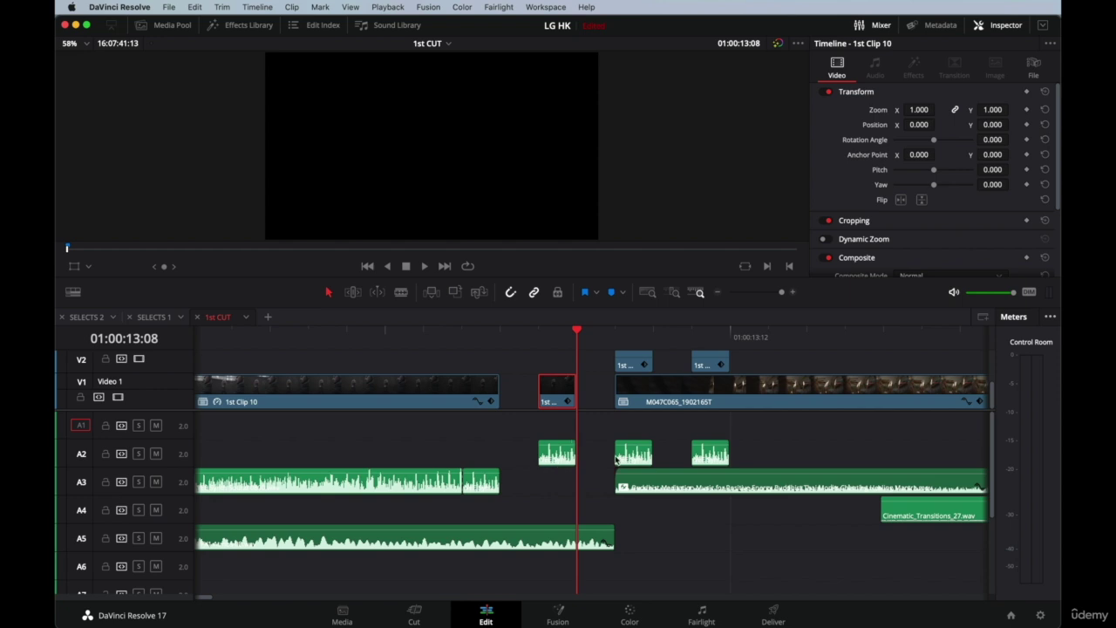
key("Left")
key("Left")
key("Left")
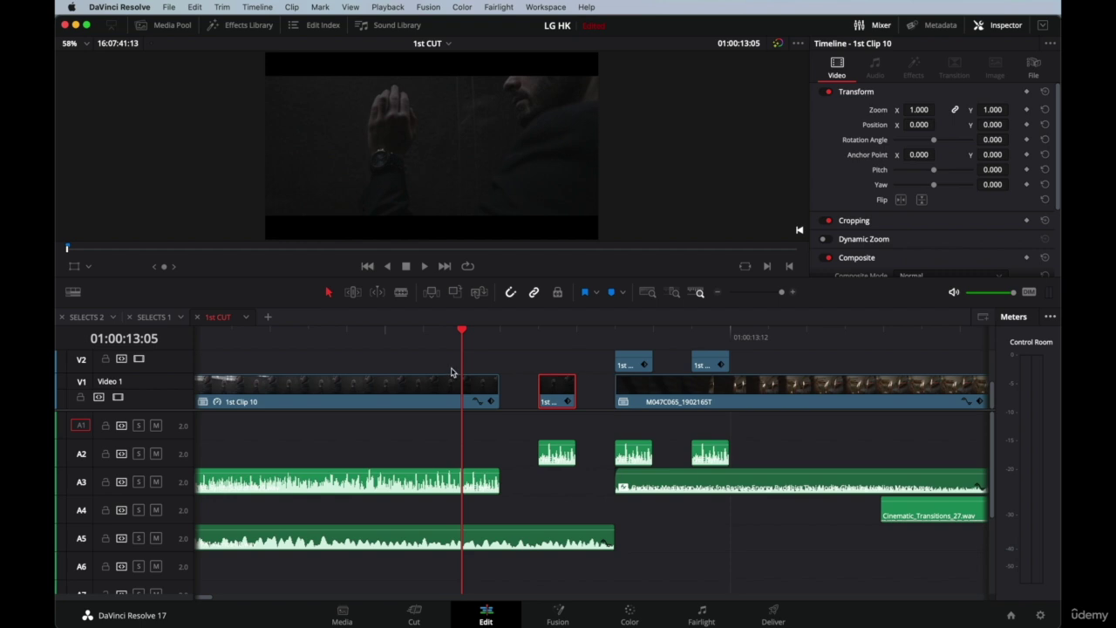
key("super+minus")
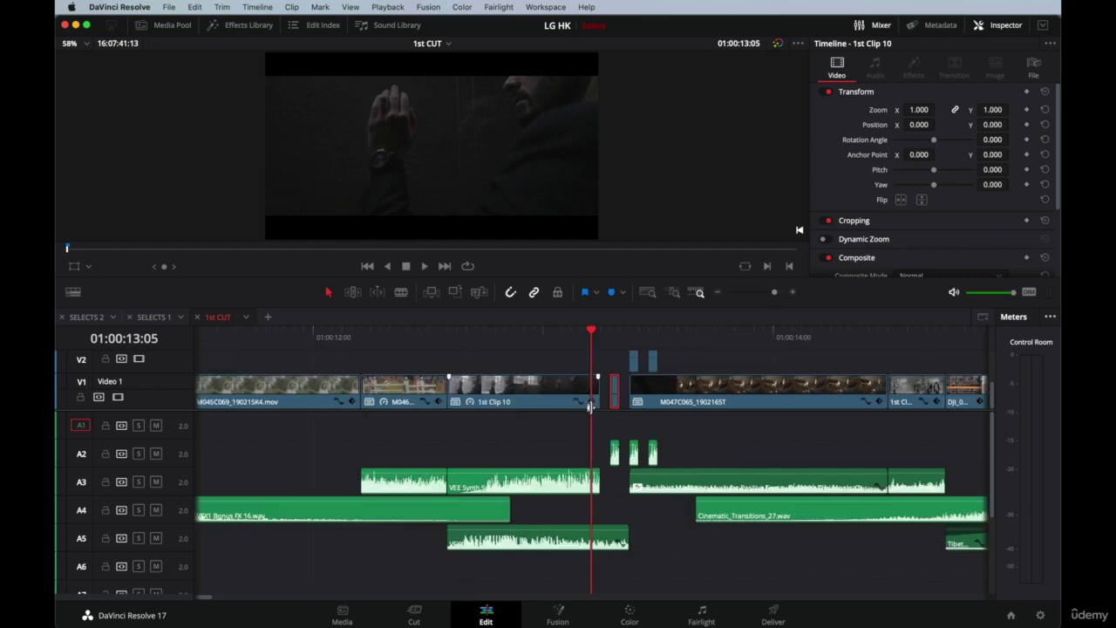
left_click(409, 333)
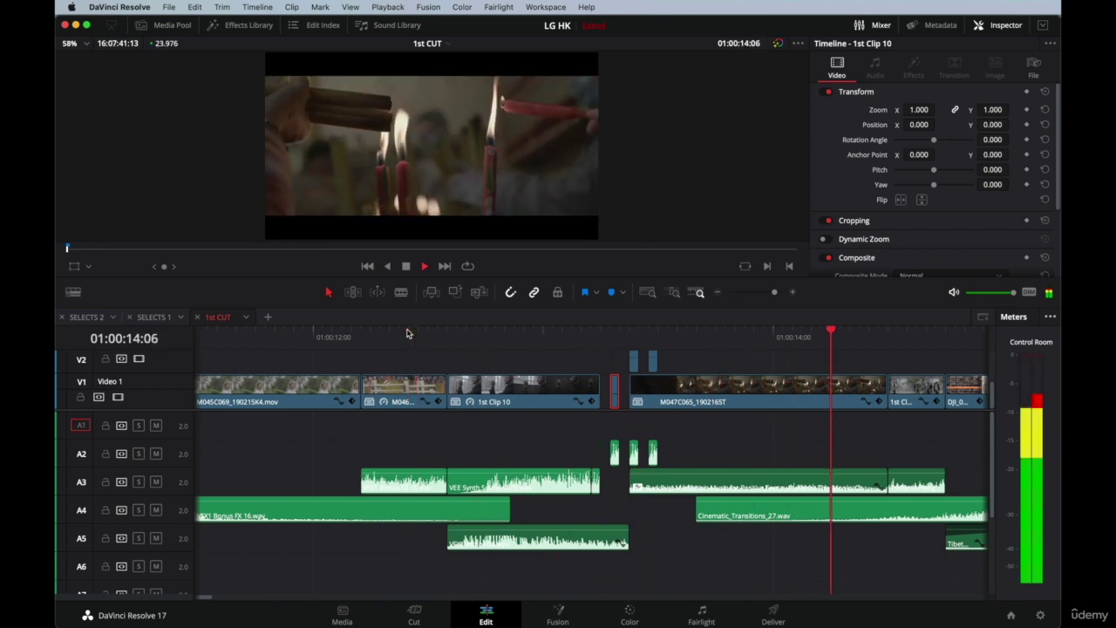
left_click(366, 332)
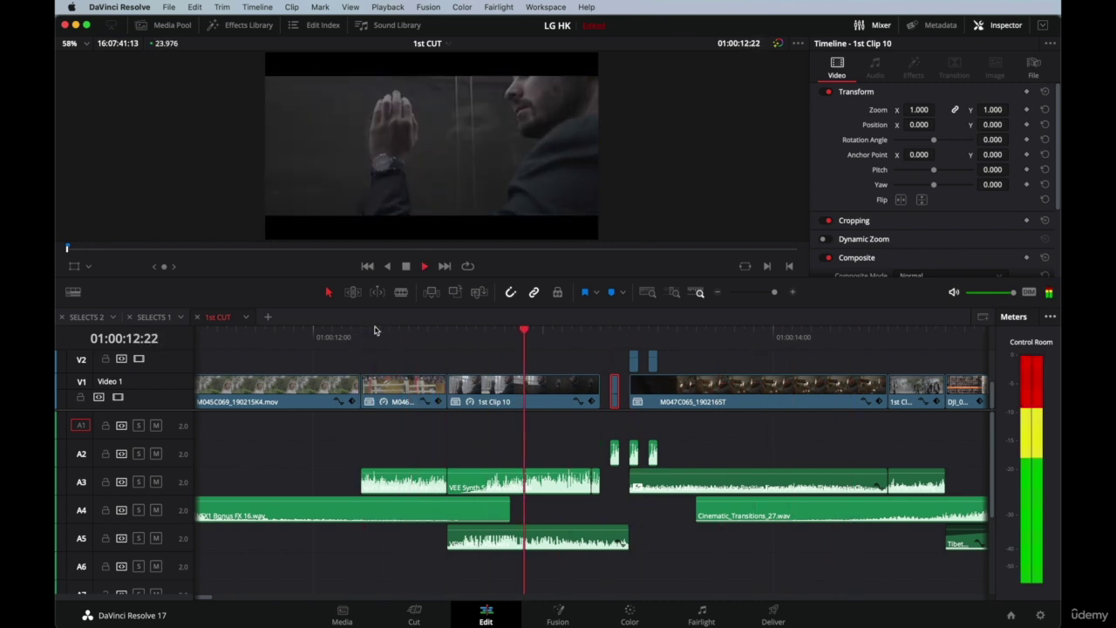
left_click(408, 334)
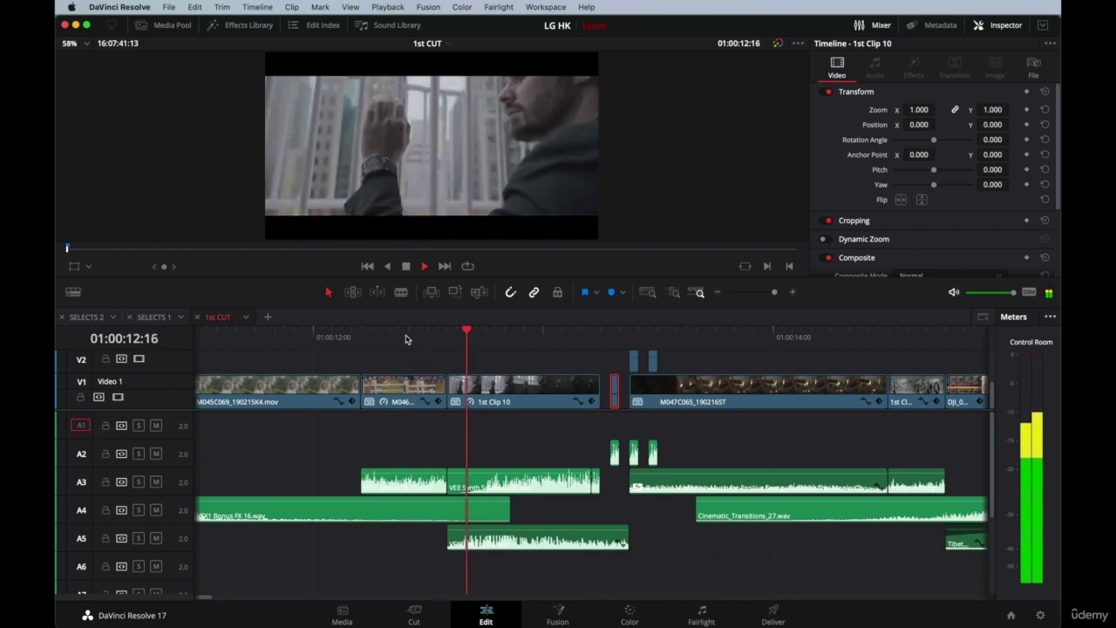
left_click(405, 339)
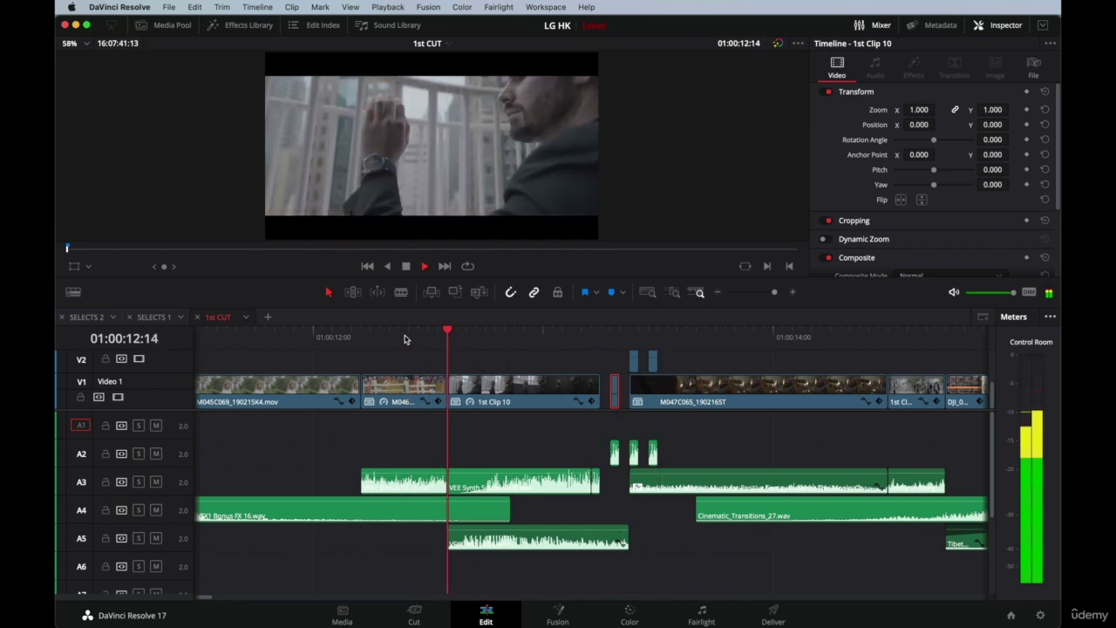
Split M047C065_1902165T on V1 at 01:00:13:10, delete its leading frame, and trim the clip's start to 01:00:13:11.
left_click(646, 337)
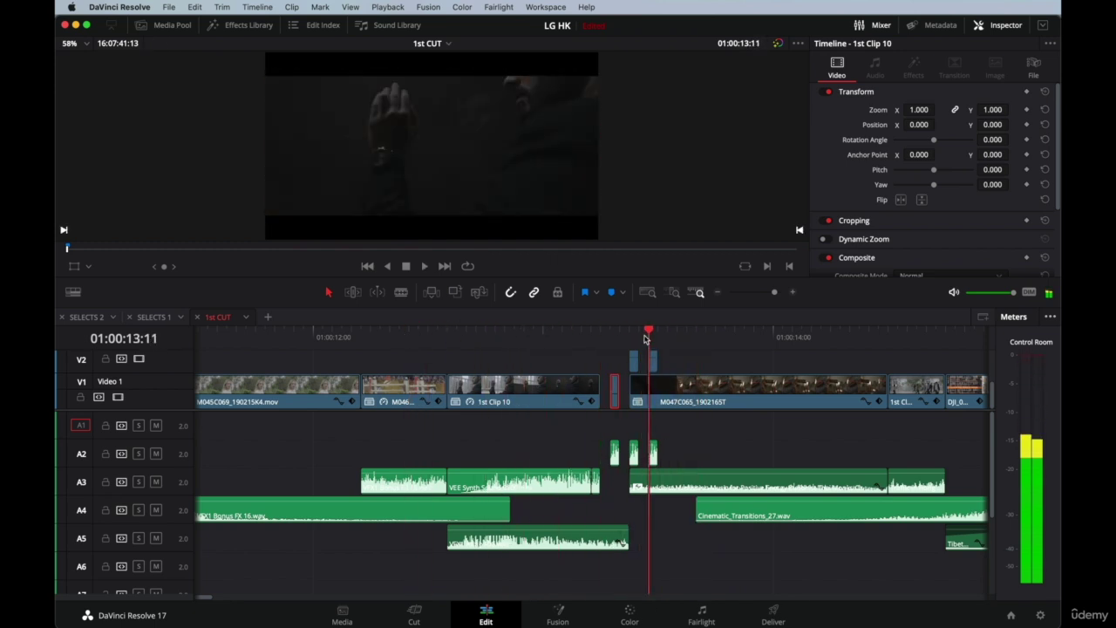
key("super+equal")
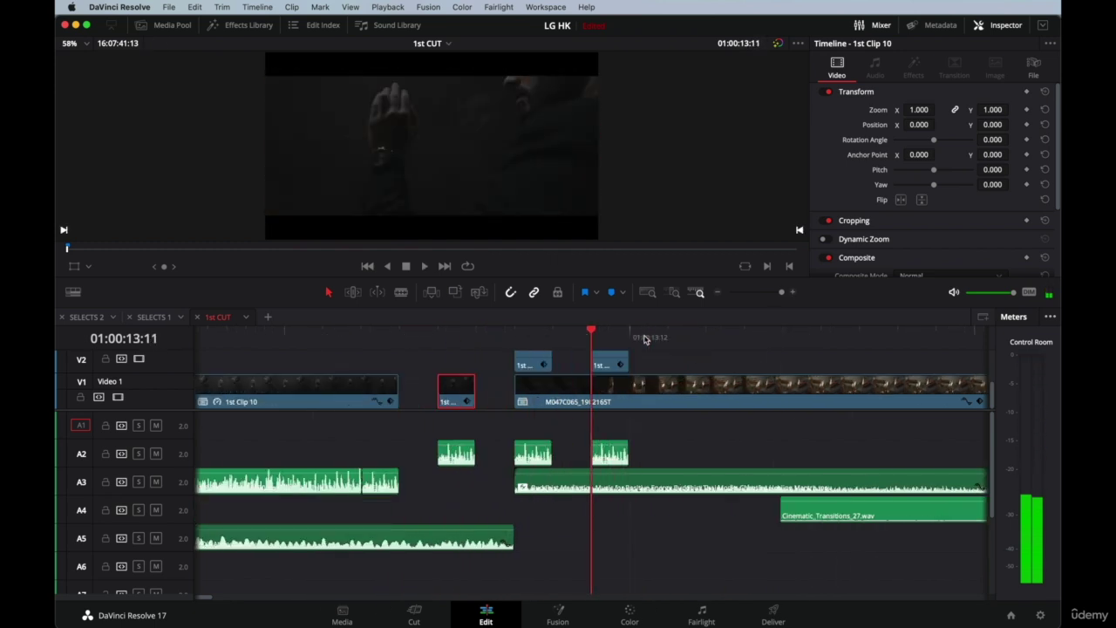
key("b")
left_click(555, 396)
key("a")
left_click(543, 394)
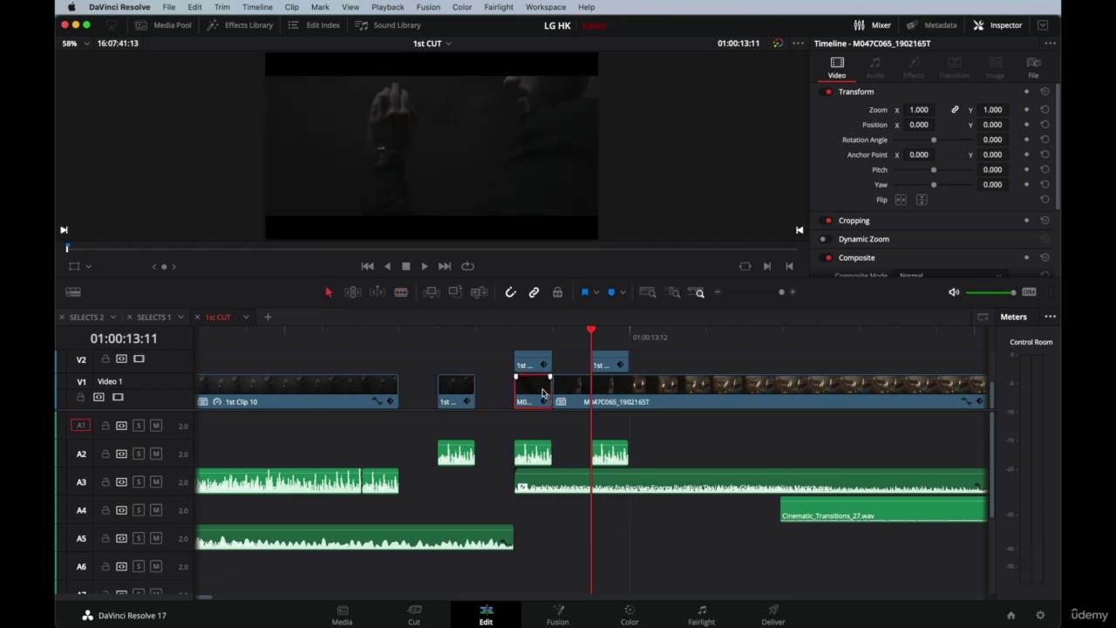
key("BackSpace")
left_click_drag(556, 388, 595, 390)
Play the stuttering transition several times from 1st Clip 10 into the candle shot.
left_click(548, 332)
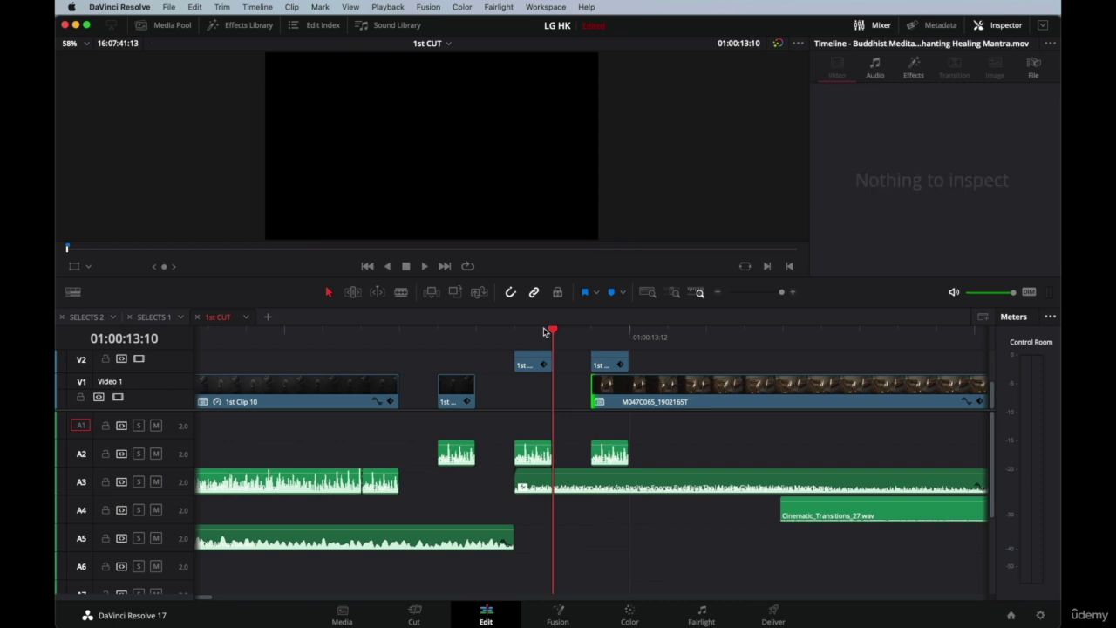
key("super+minus")
key("super+minus")
left_click(523, 332)
key("space")
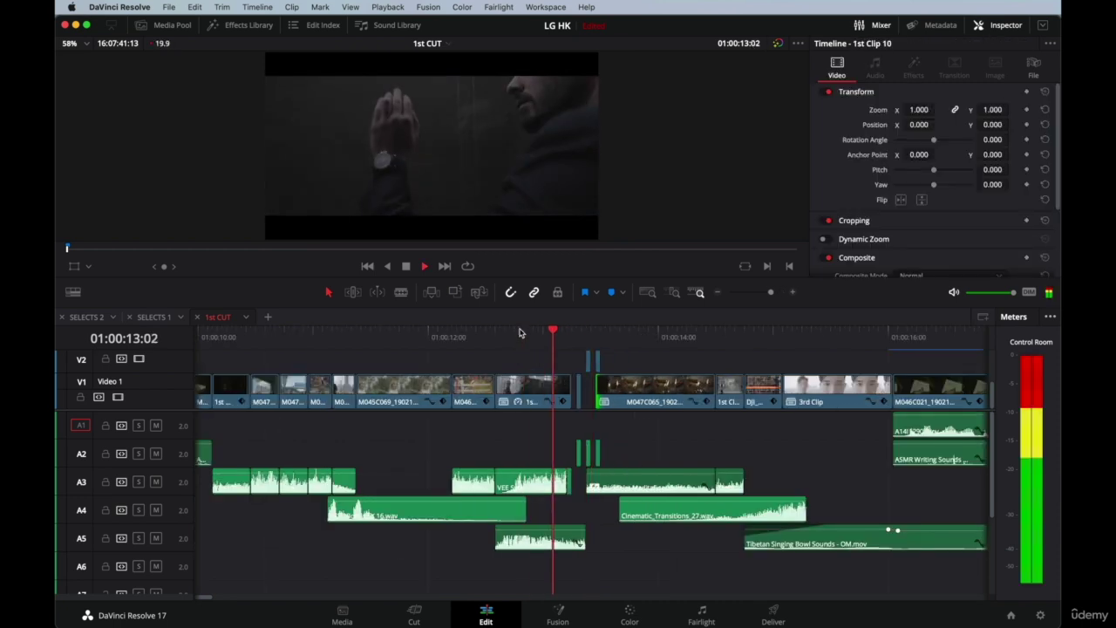
left_click(510, 333)
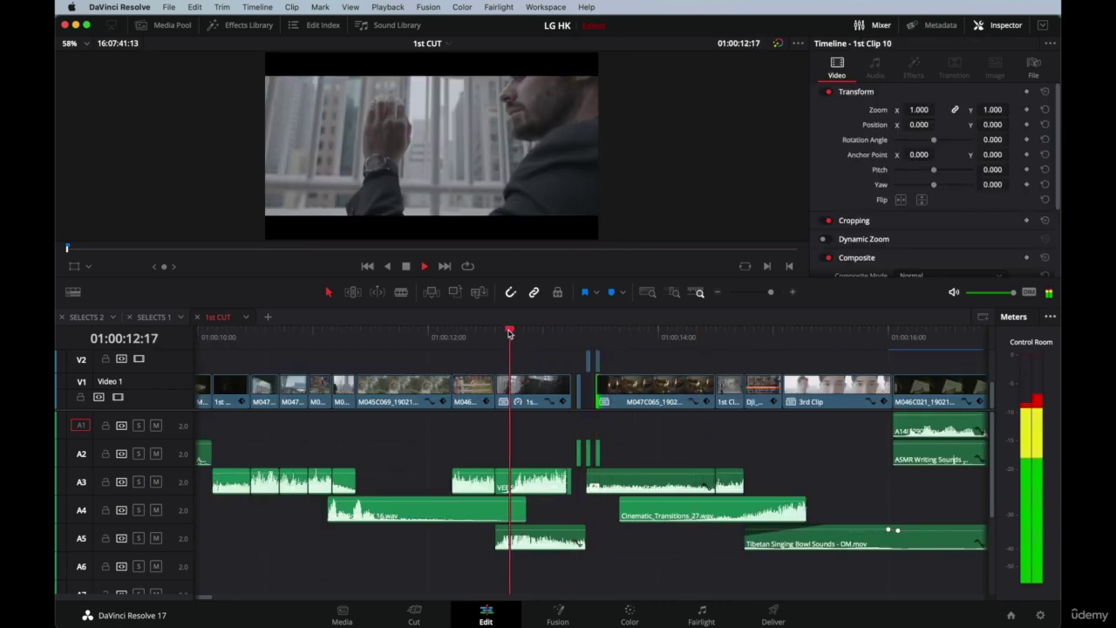
left_click(510, 333)
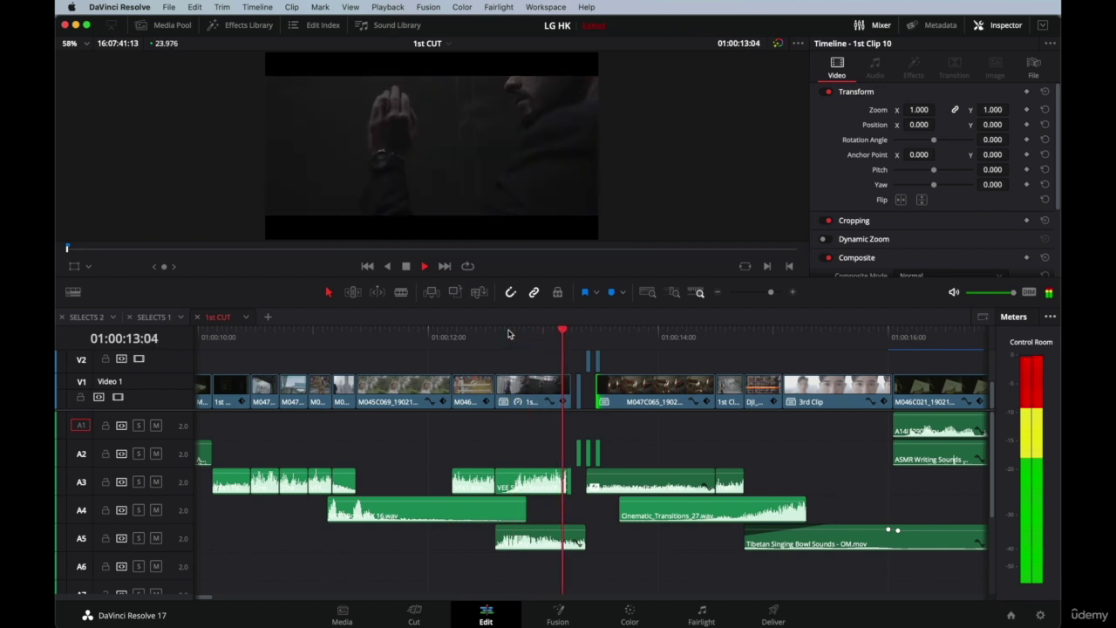
left_click(497, 332)
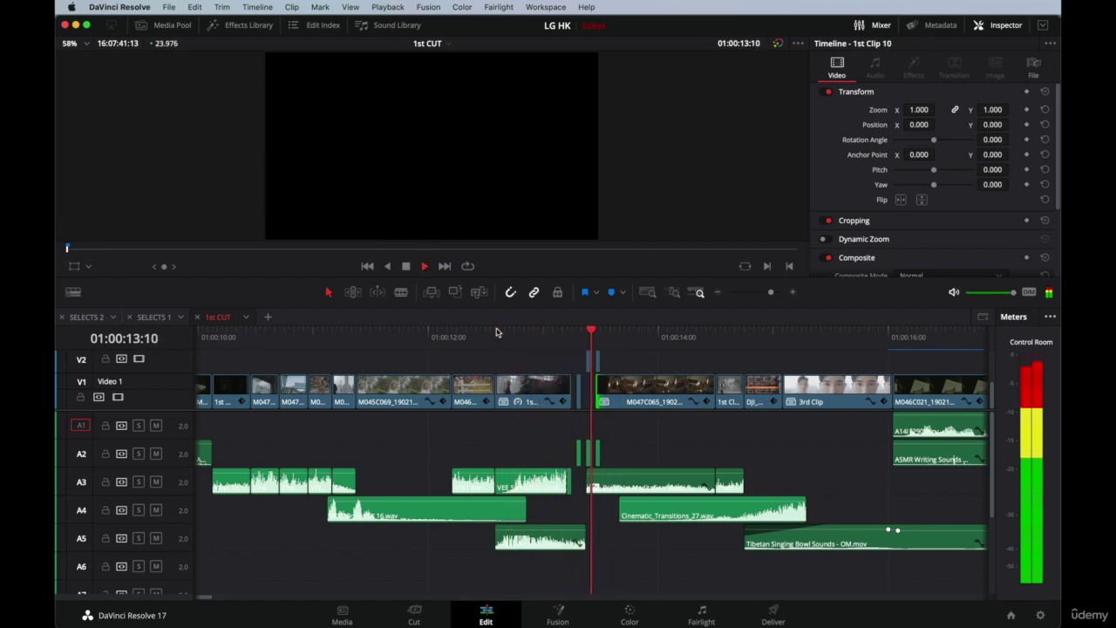
key("space")
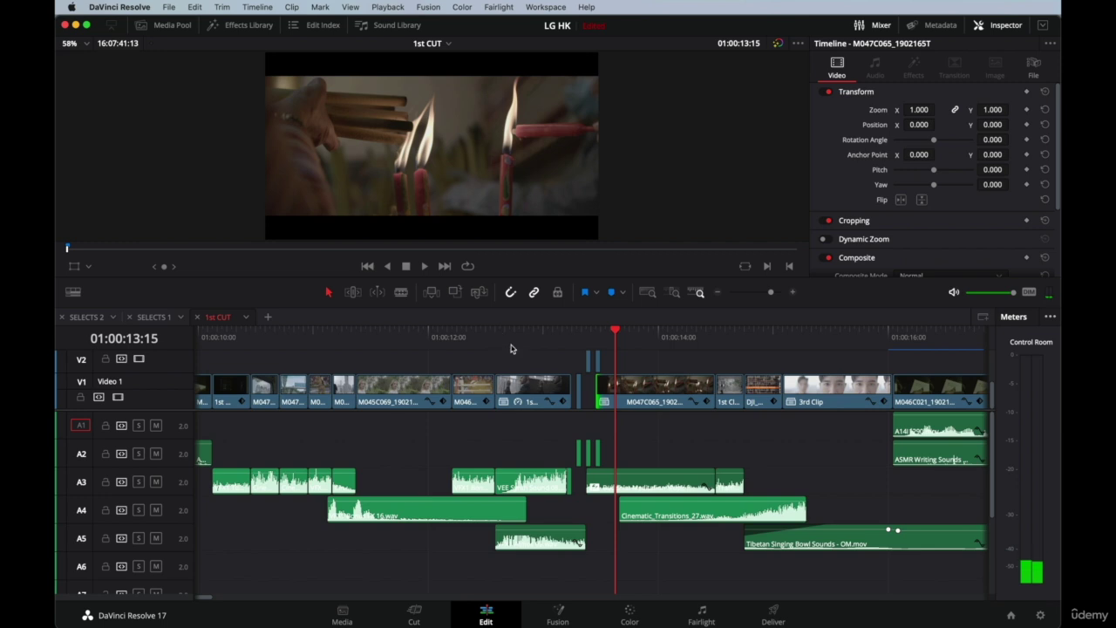
Play the sequence from the handwriting shot at 01:00:09:14 to 01:00:18:16, and recheck the transition into the candle shot.
scroll(512, 350, "left", 3)
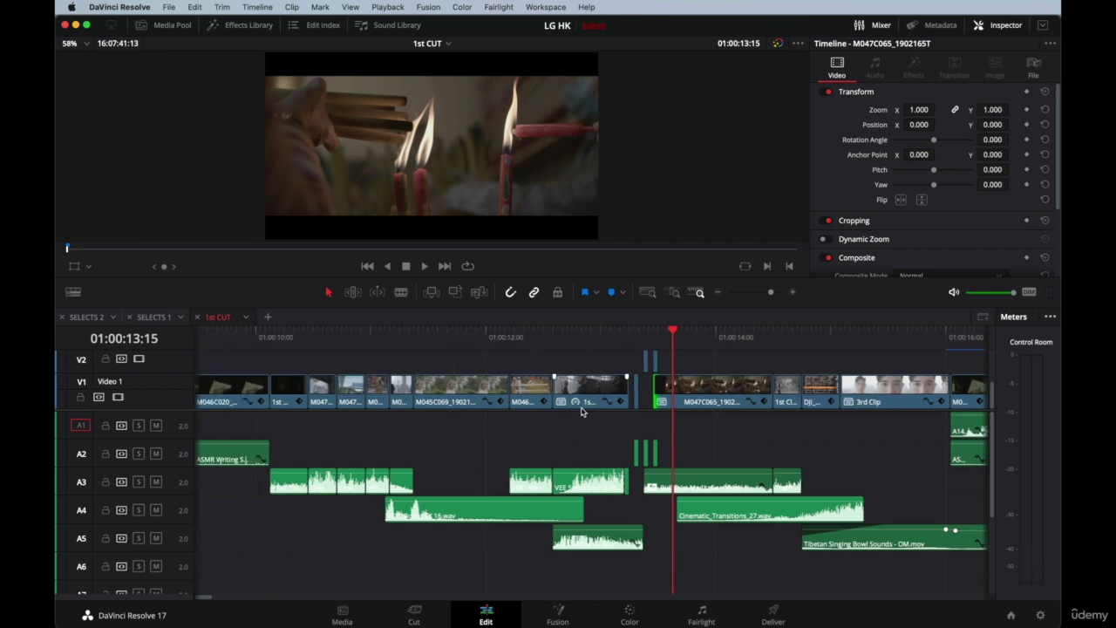
scroll(580, 414, "up", 1)
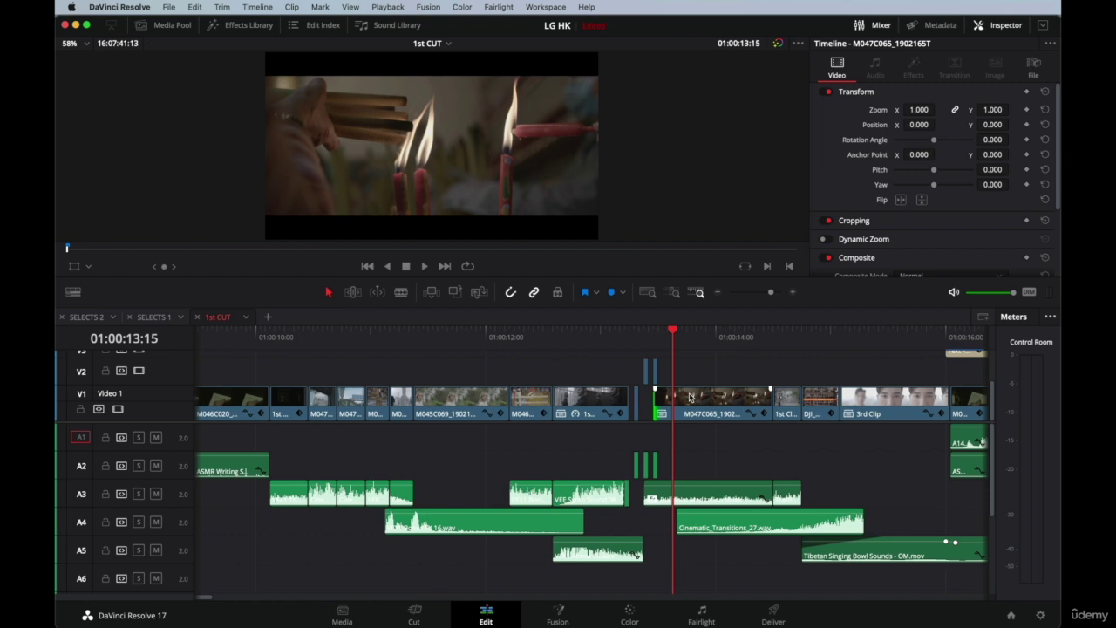
key("shift+z")
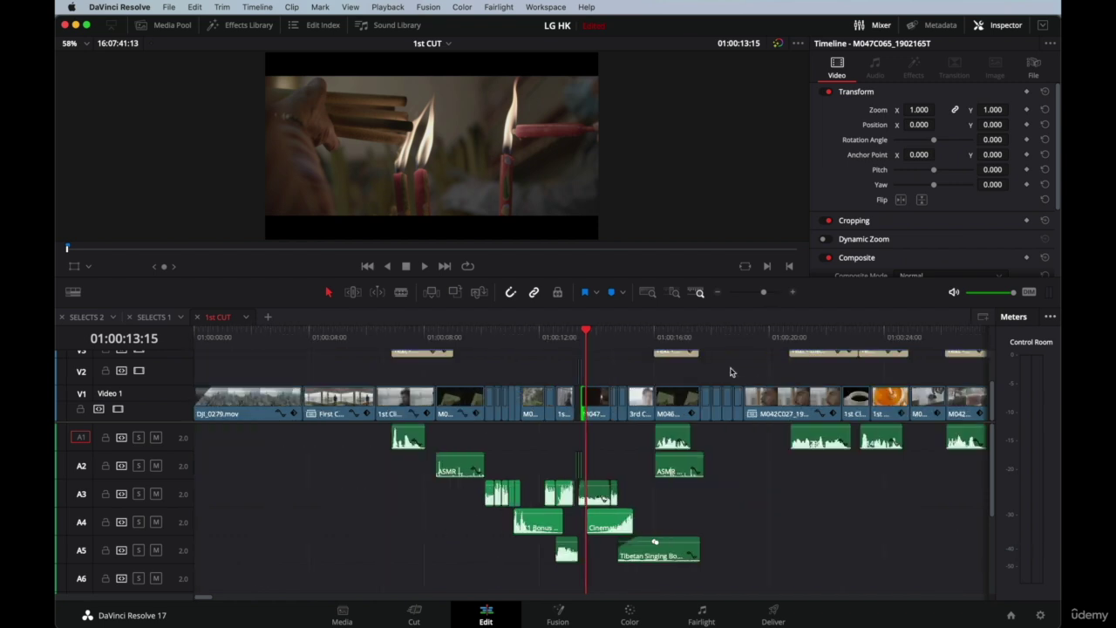
left_click(470, 338)
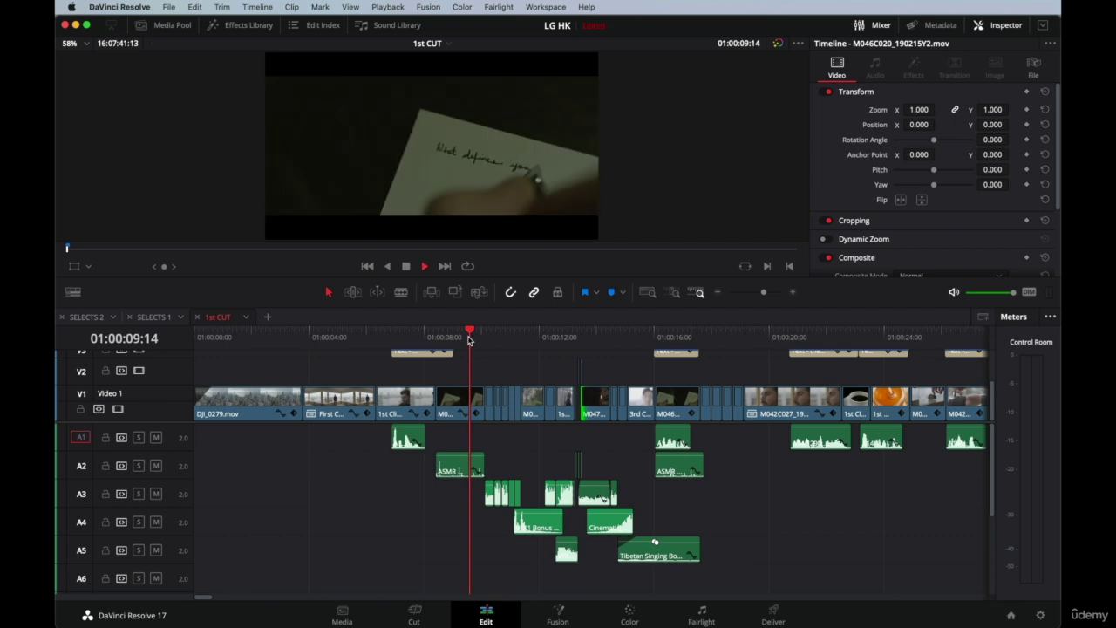
key("space")
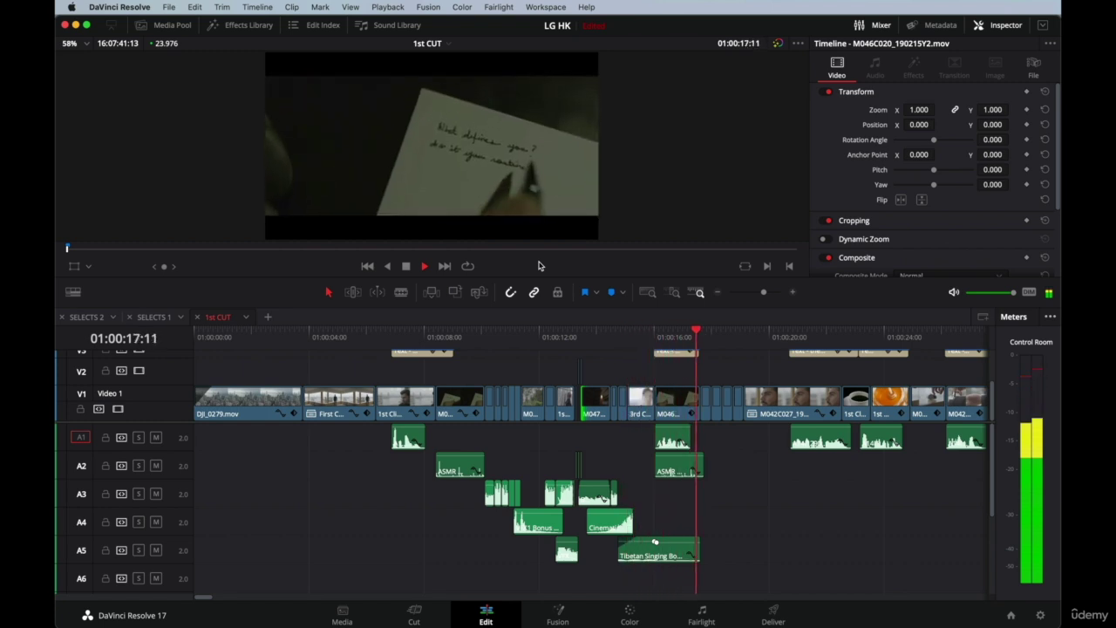
key("space")
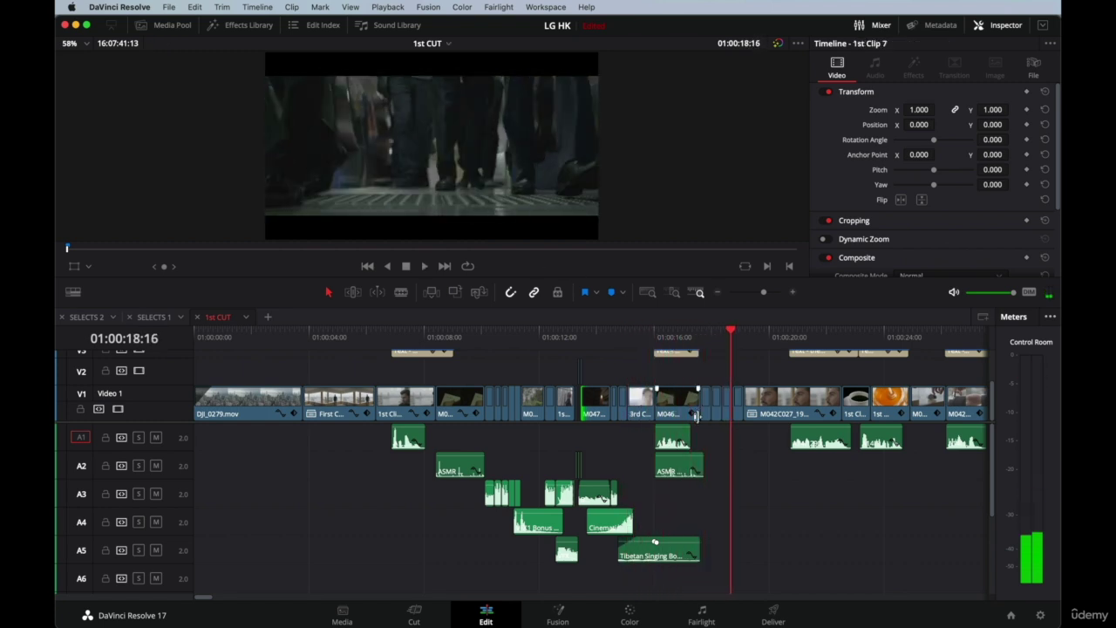
key("super+equal")
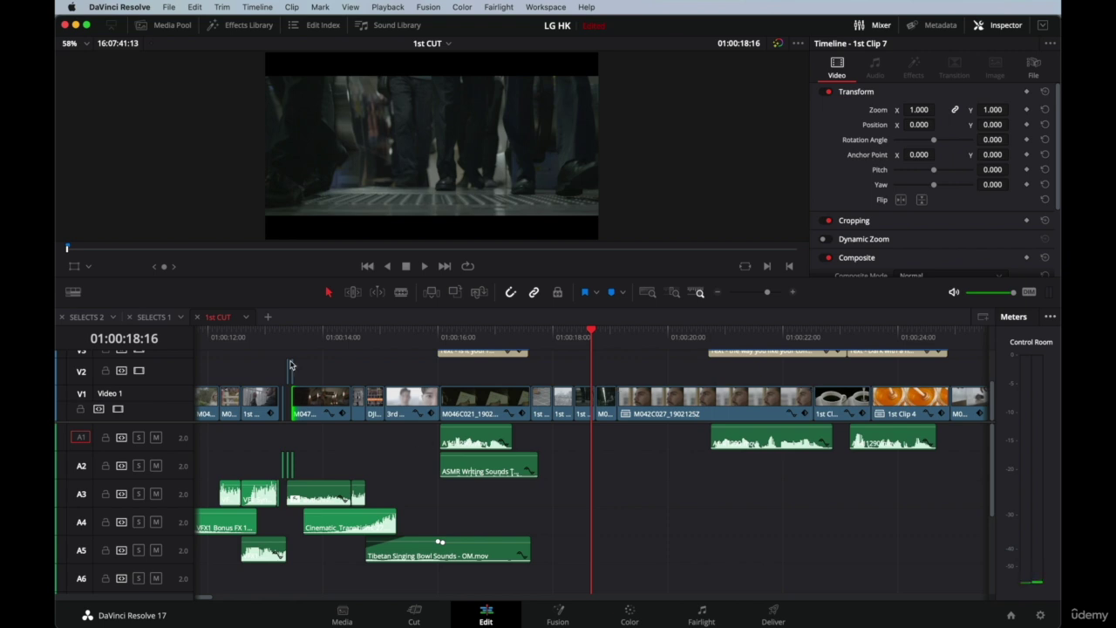
left_click(265, 329)
key("space")
key("space")
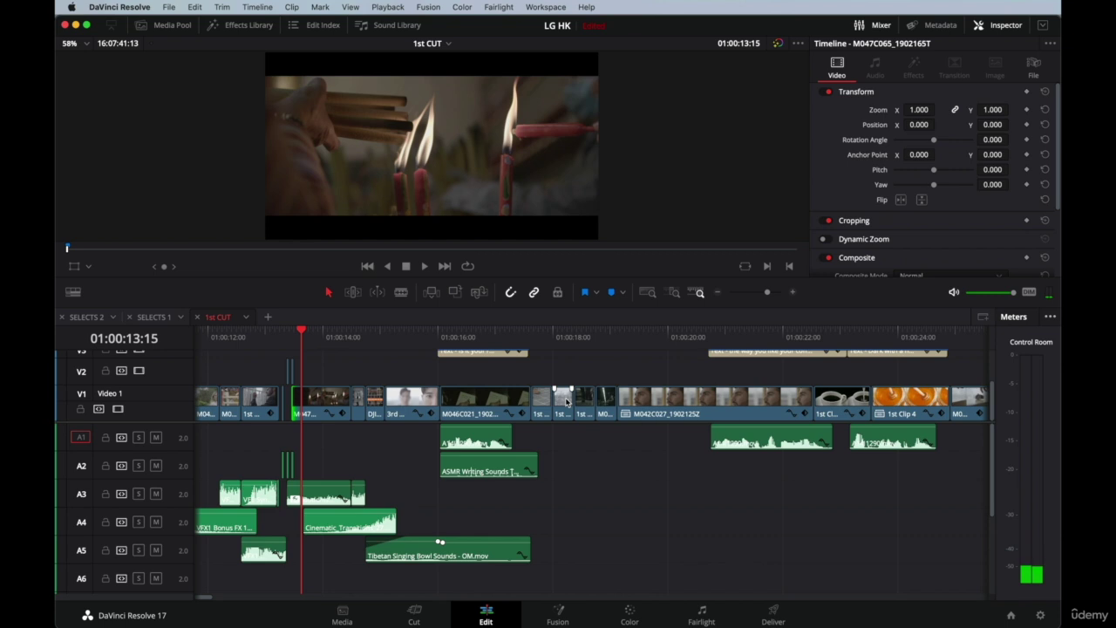
Trim the end of the second ASMR writing sound on A2 to match the end of M046C021_1902154V on V1.
left_click(538, 336)
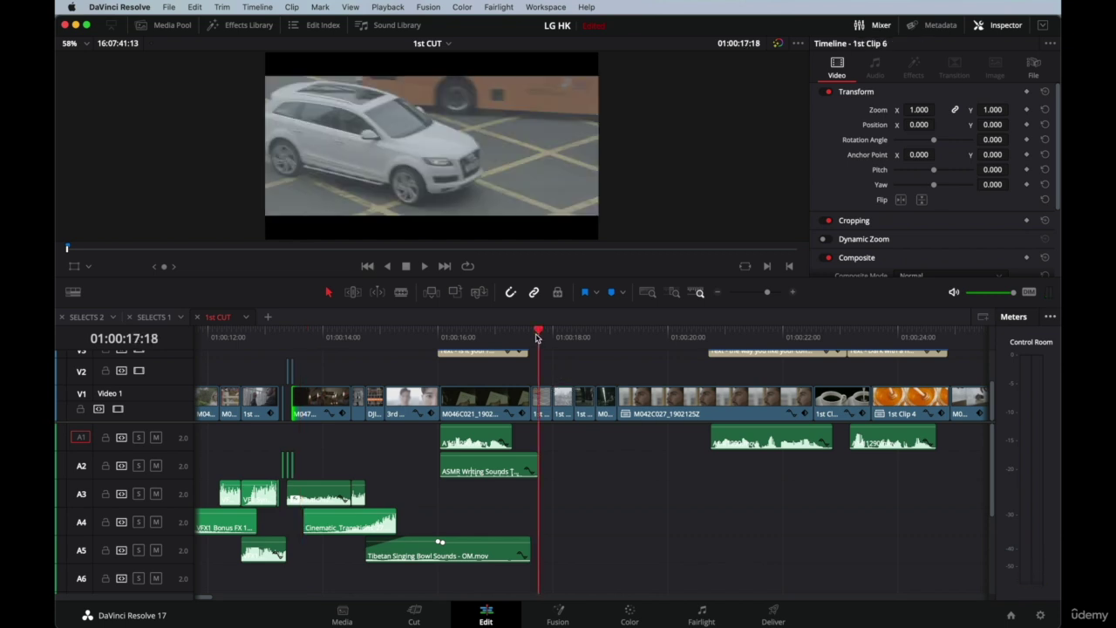
left_click_drag(561, 348, 539, 342)
key("super+equal")
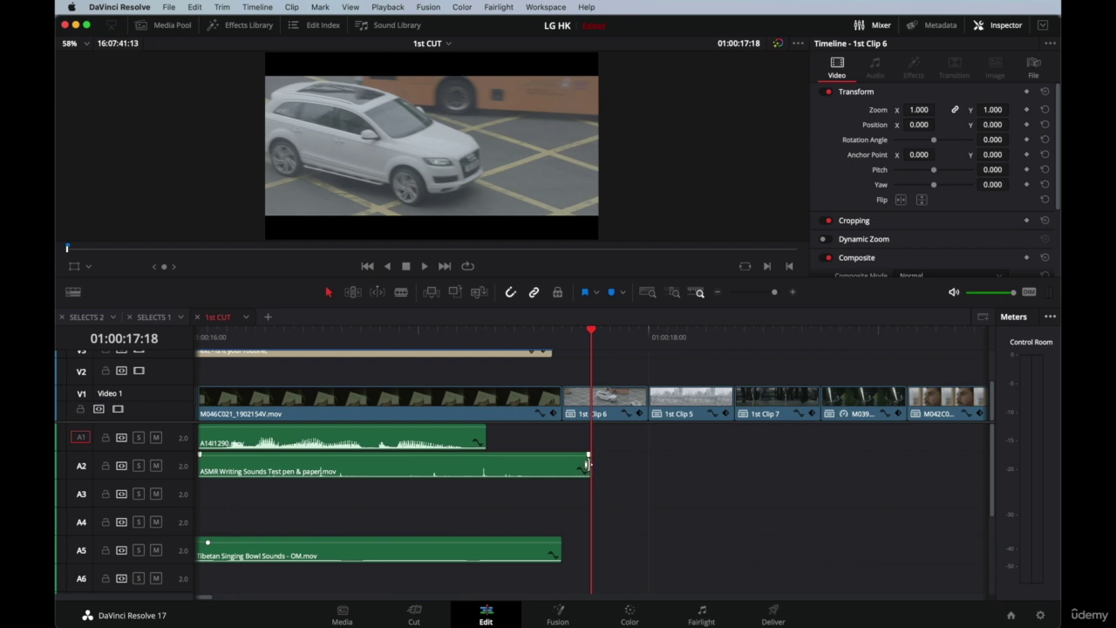
left_click_drag(587, 465, 561, 465)
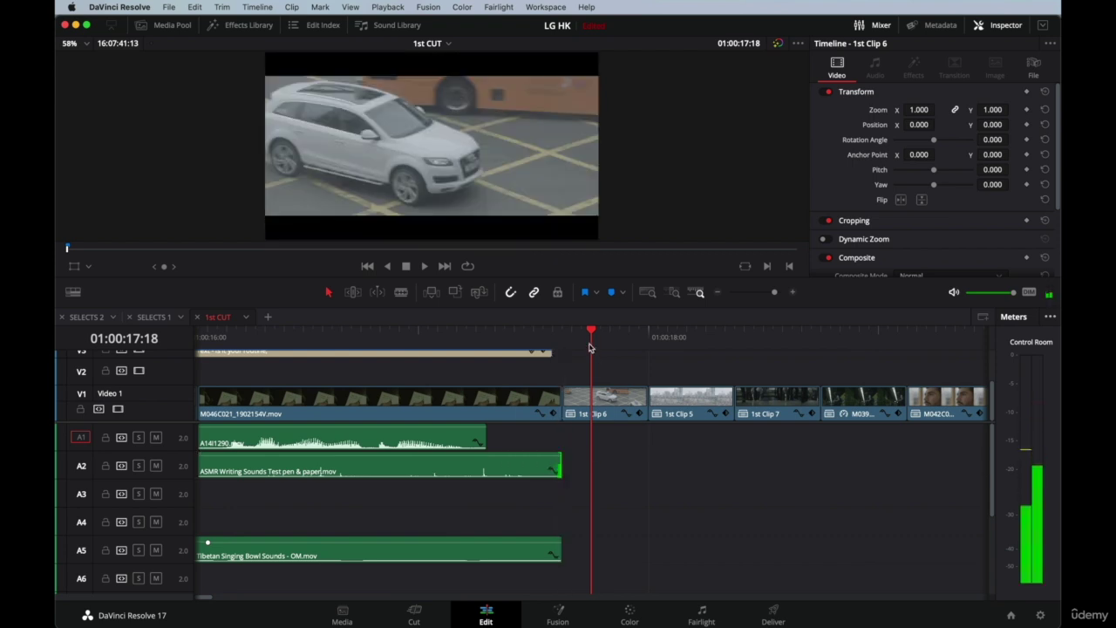
Select 1st Clip 6 on V1 and save the project.
left_click(602, 403)
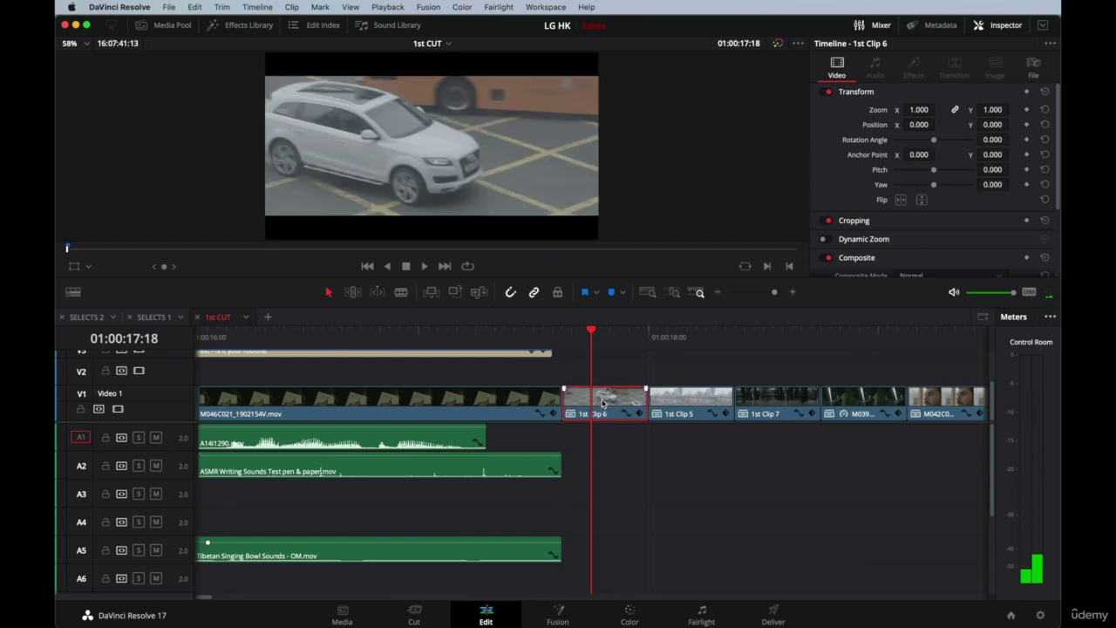
left_click(171, 7)
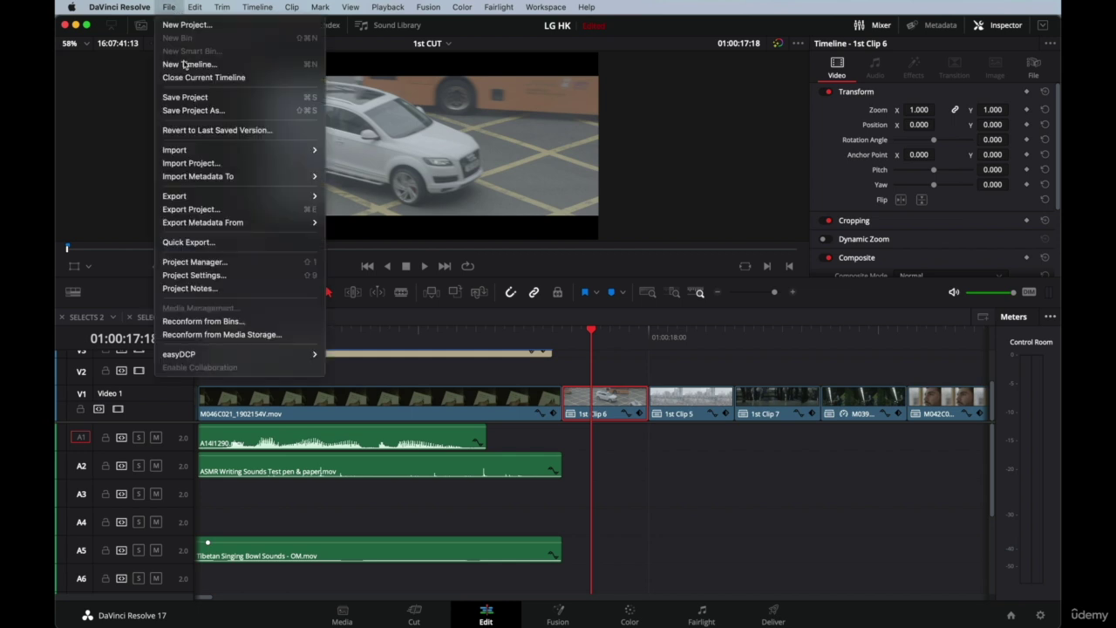
left_click(185, 97)
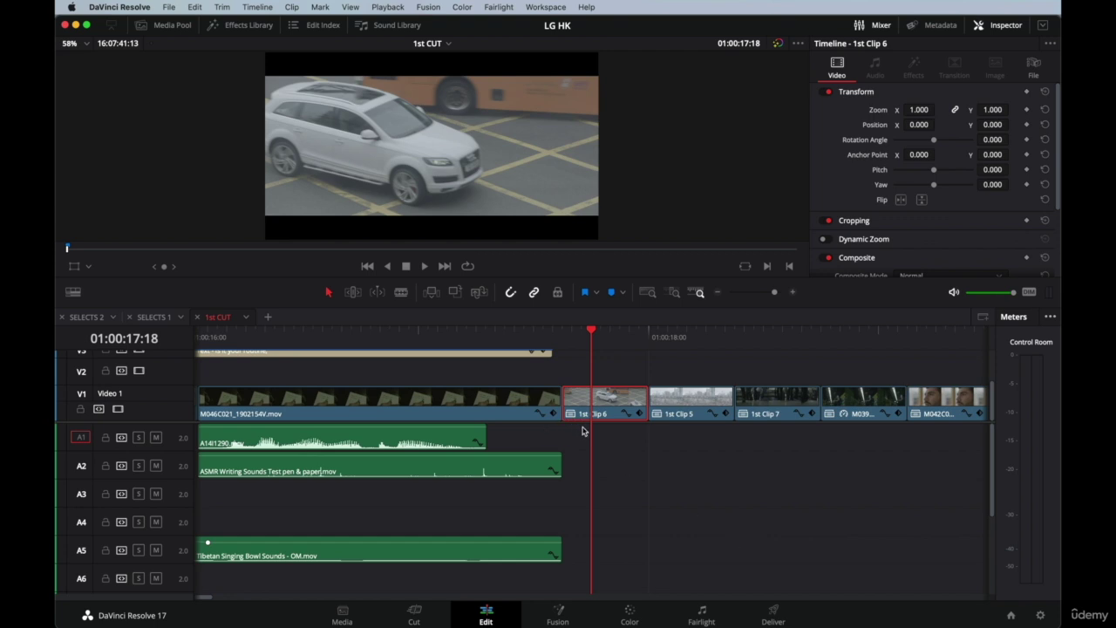
Copy the Traffic in Hong Kong 2014 HD.mov sound at 01:00:14:15 on A3 and paste it at 01:00:17:15 under 1st Clip 6.
key("super+minus")
scroll(583, 431, "left", 3)
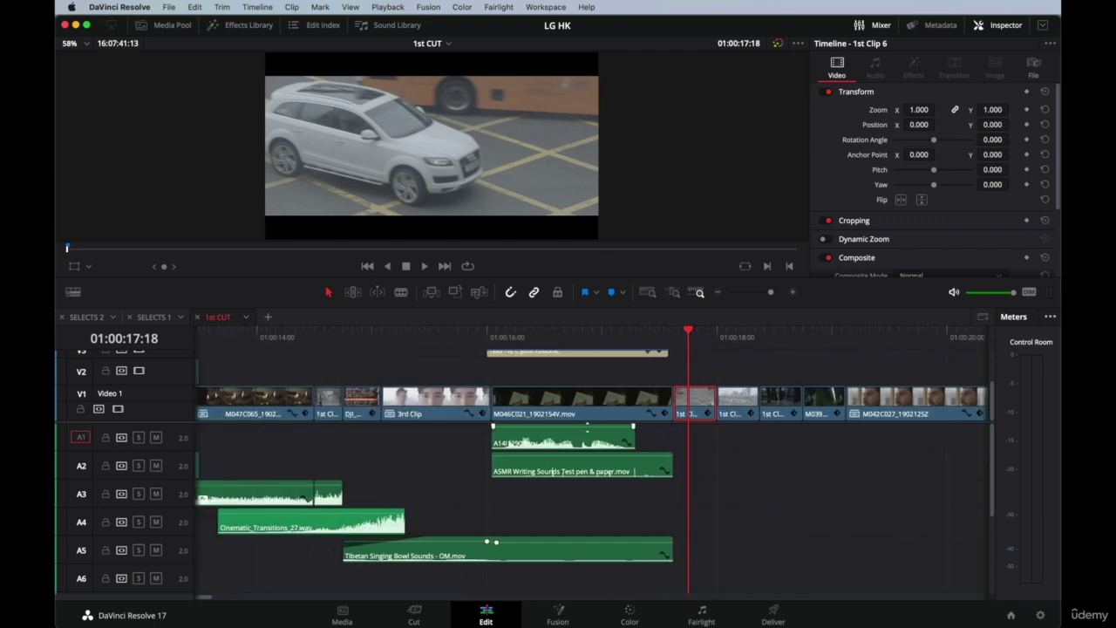
scroll(427, 384, "left", 2)
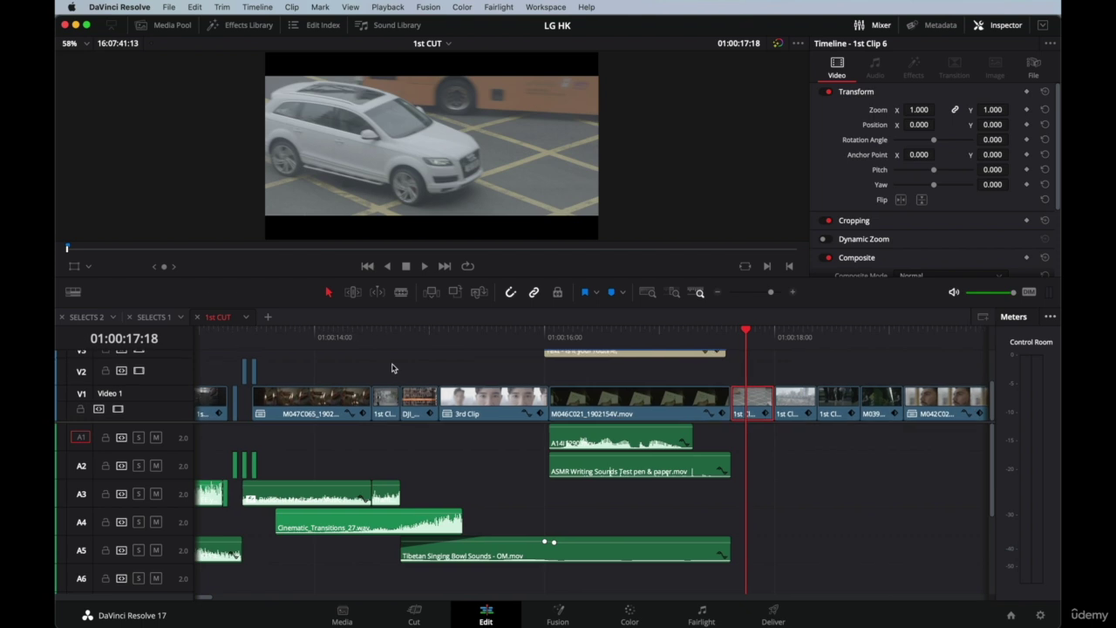
scroll(394, 456, "left", 5)
scroll(394, 456, "down", 1)
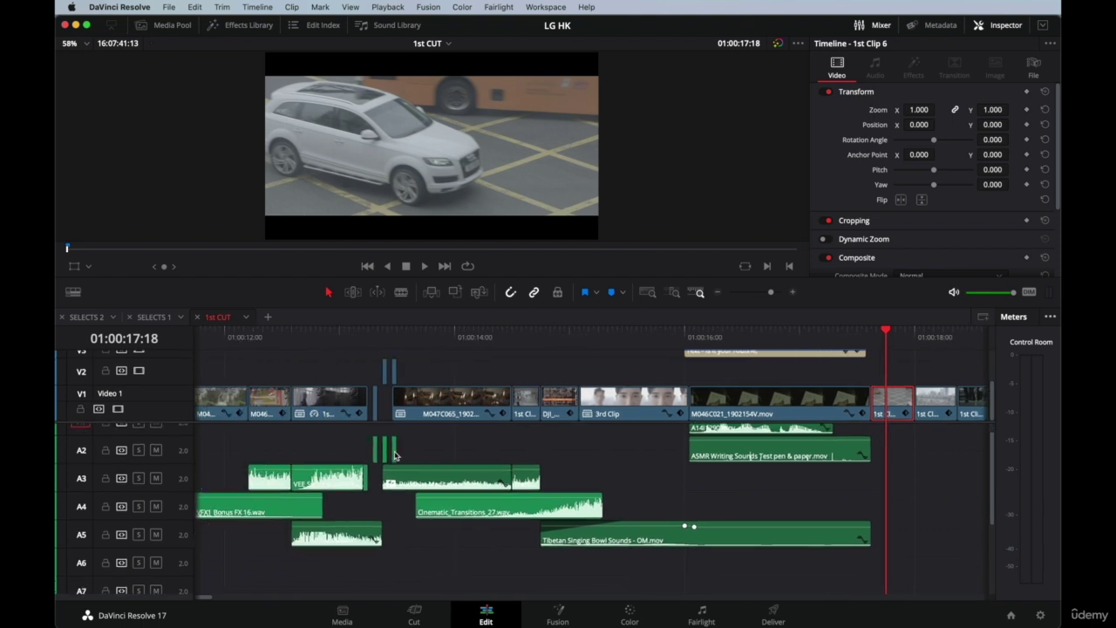
scroll(395, 454, "up", 1)
left_click(526, 333)
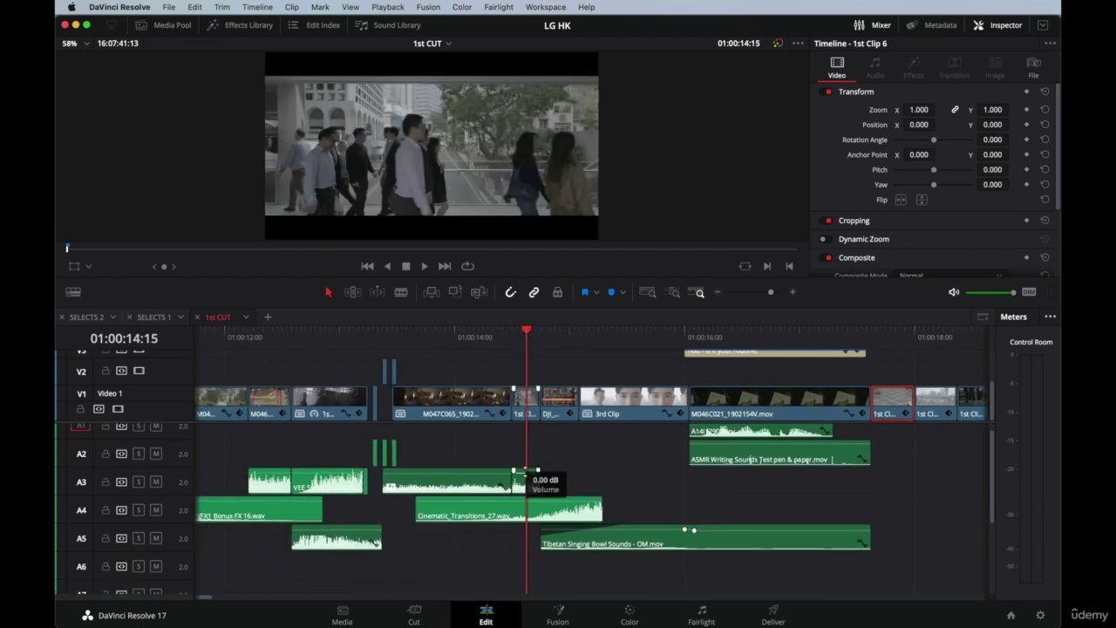
left_click(526, 478)
scroll(833, 429, "right", 4)
scroll(833, 429, "up", 1)
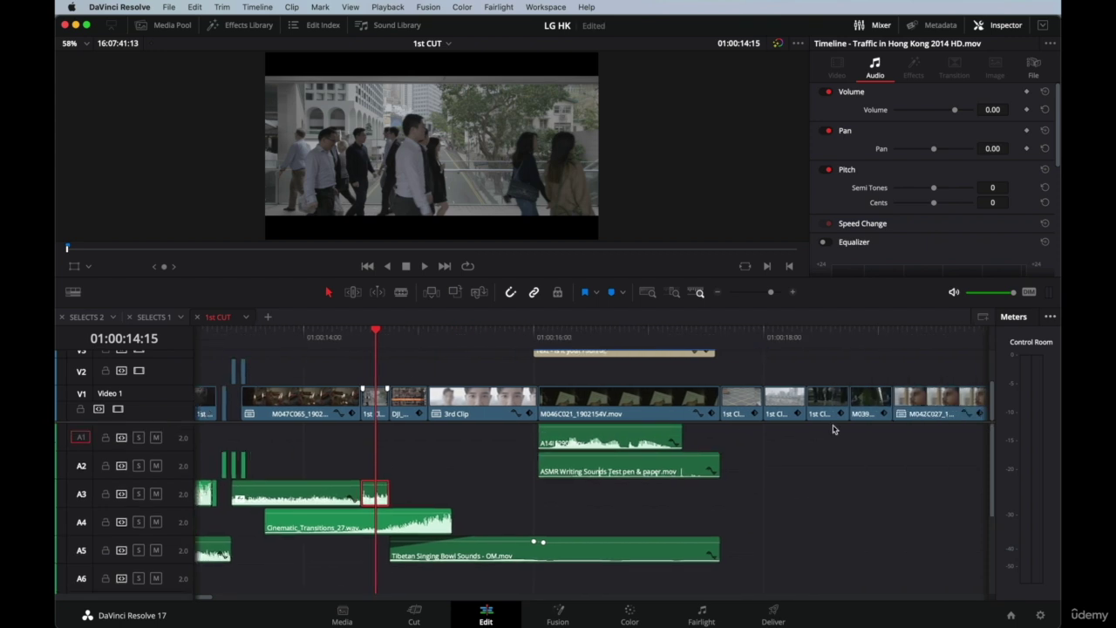
left_click(723, 340)
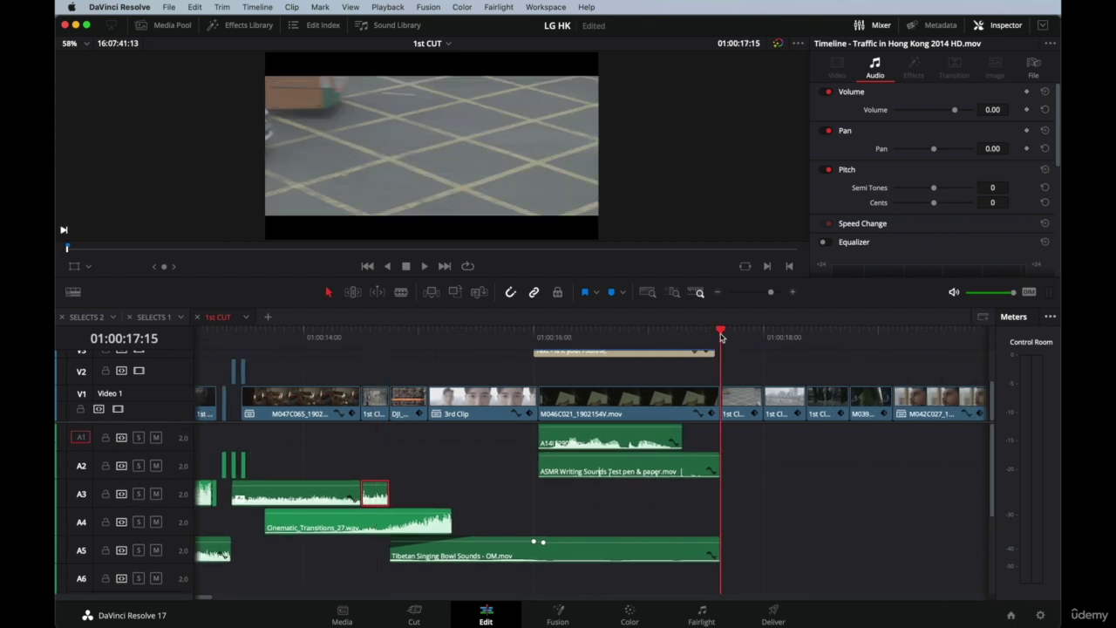
key("super+v")
Extend the pasted traffic sound on A3 to the end of 1st Clip 6 and slip its audio content to a different portion.
key("super+equal")
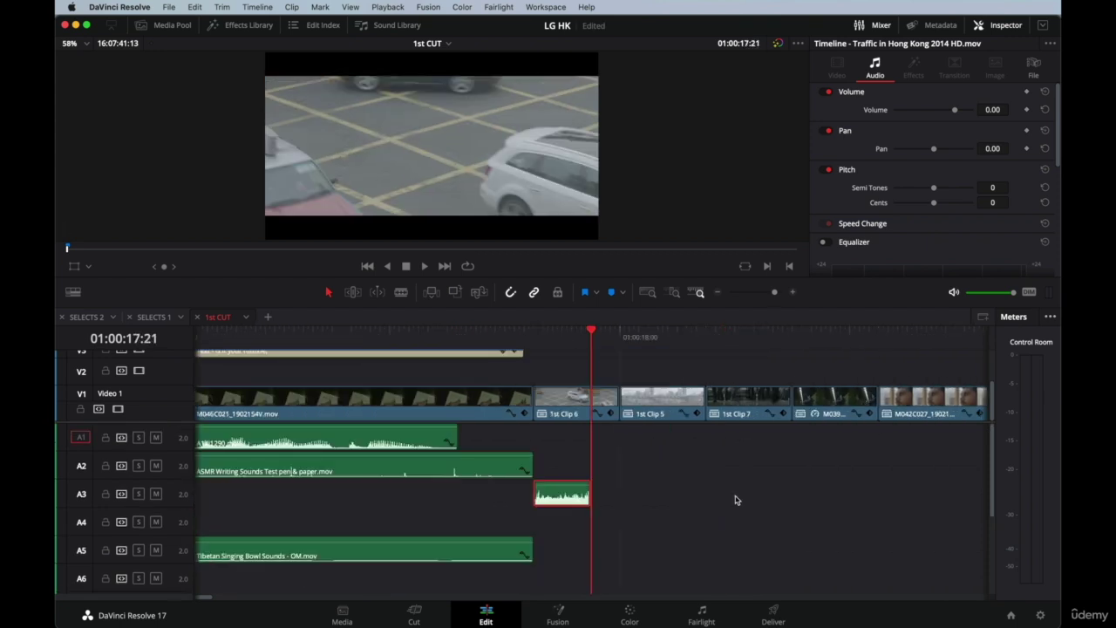
left_click_drag(590, 494, 618, 495)
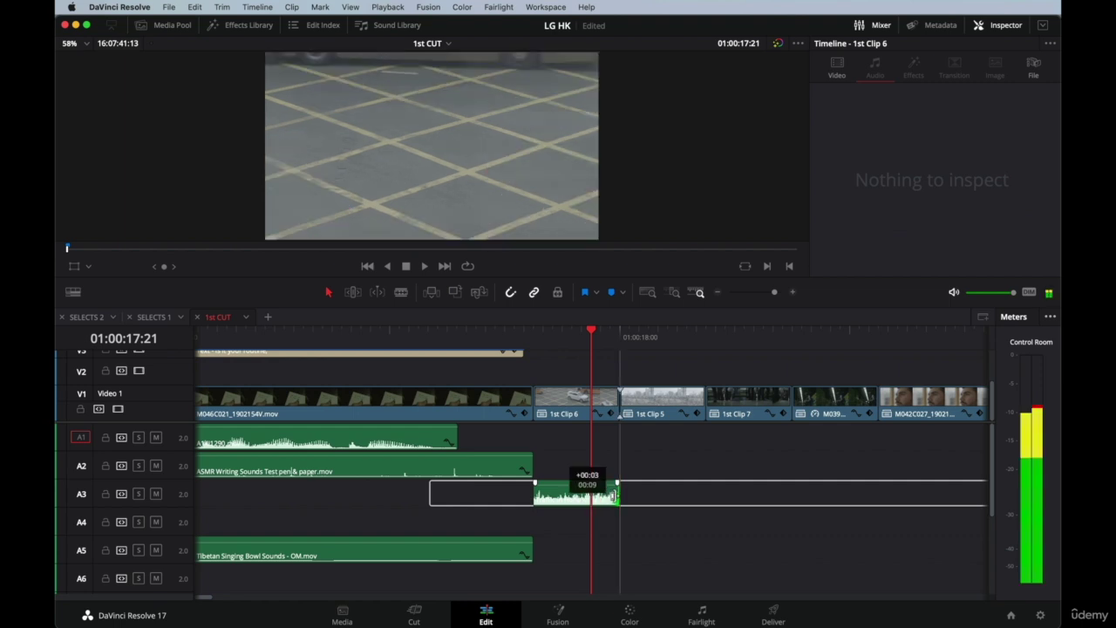
left_click(588, 499)
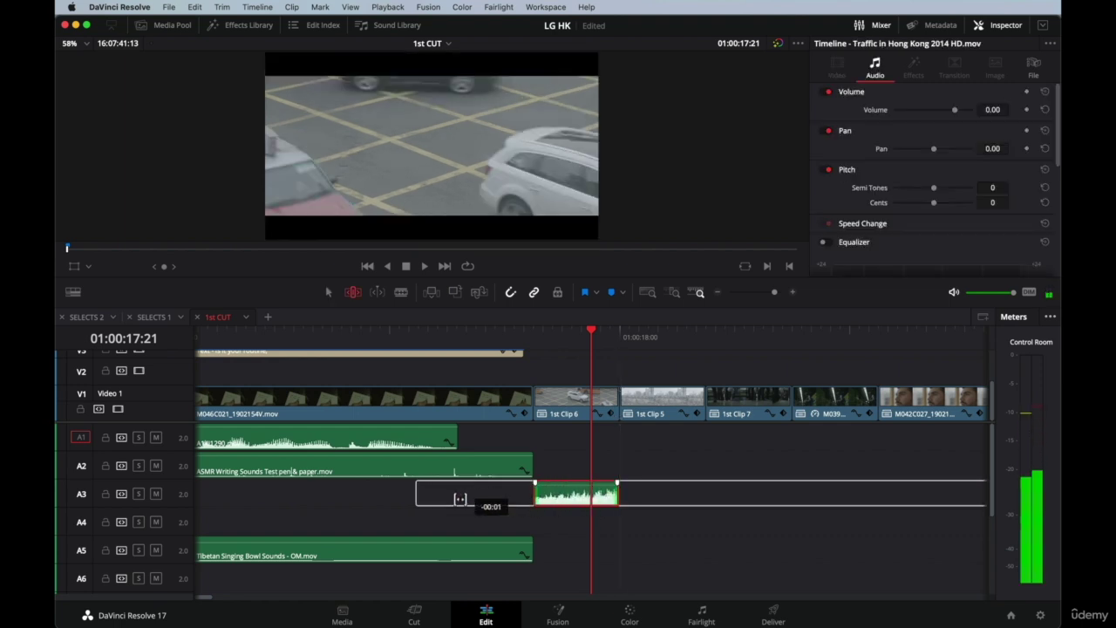
Play the cut from the handwriting shot into 1st Clip 6 several times to check the traffic sound.
left_click(485, 331)
key("space")
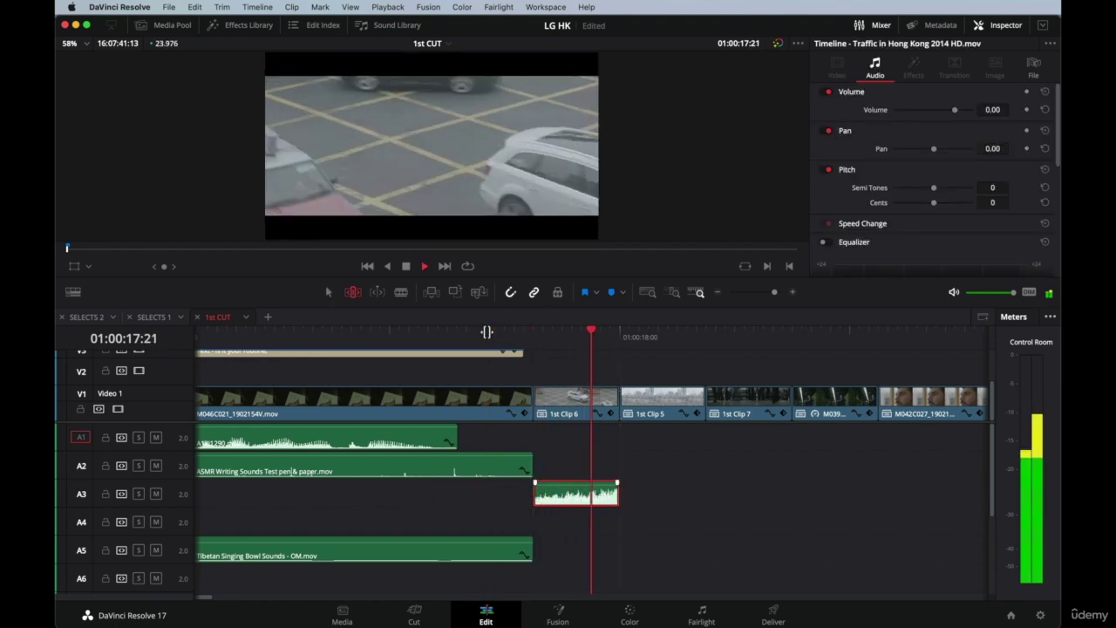
left_click(447, 338)
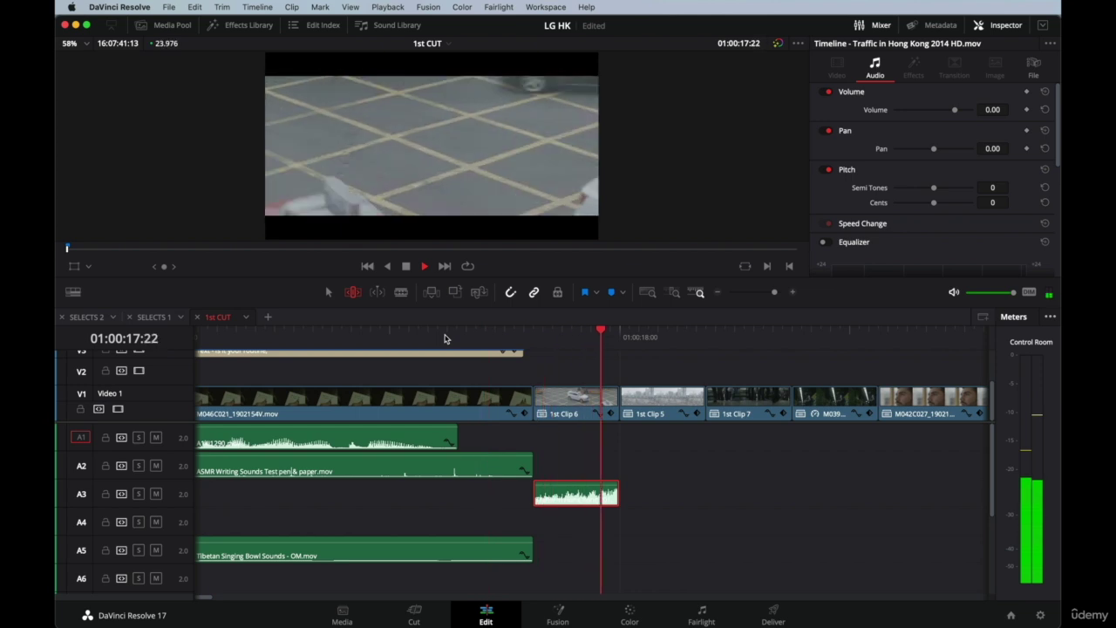
left_click(445, 338)
key("space")
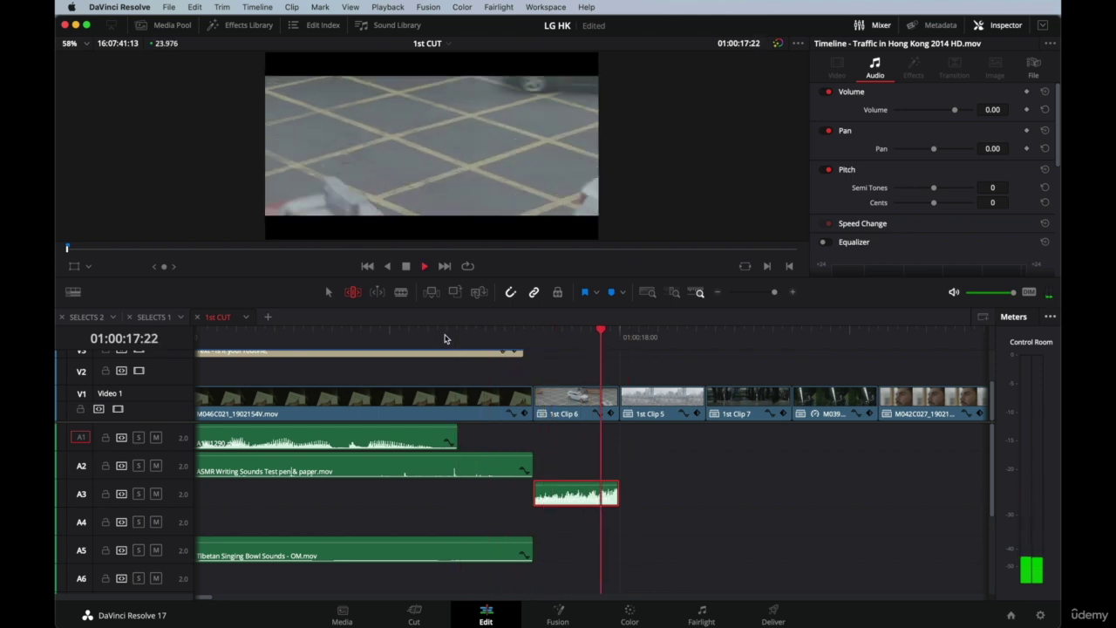
left_click(466, 330)
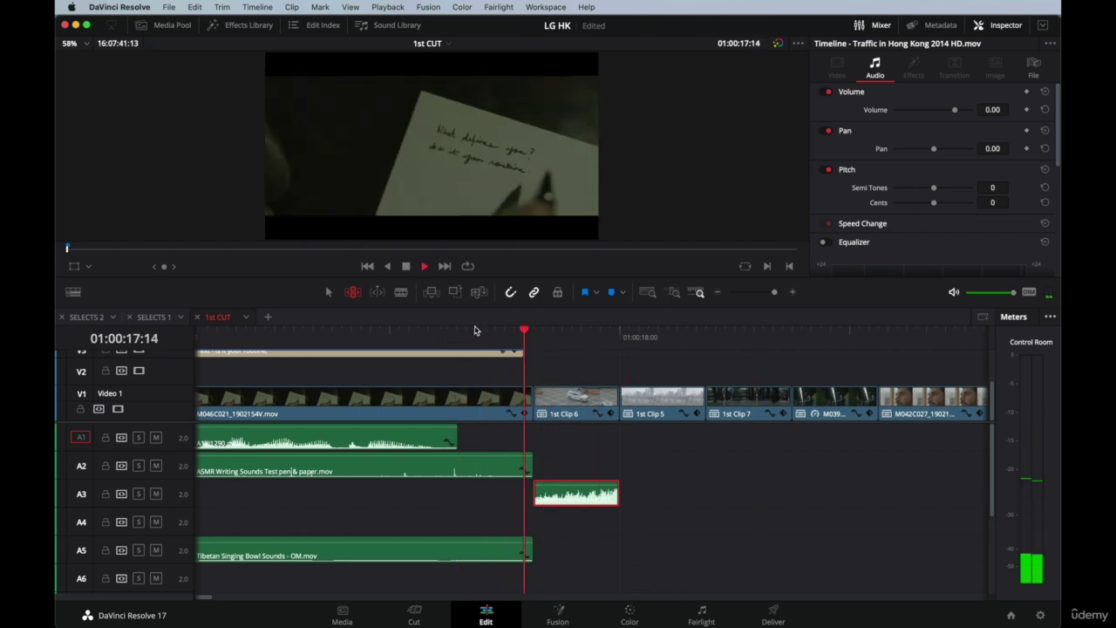
key("space")
key("ctrl+minus")
key("ctrl+minus")
key("ctrl+minus")
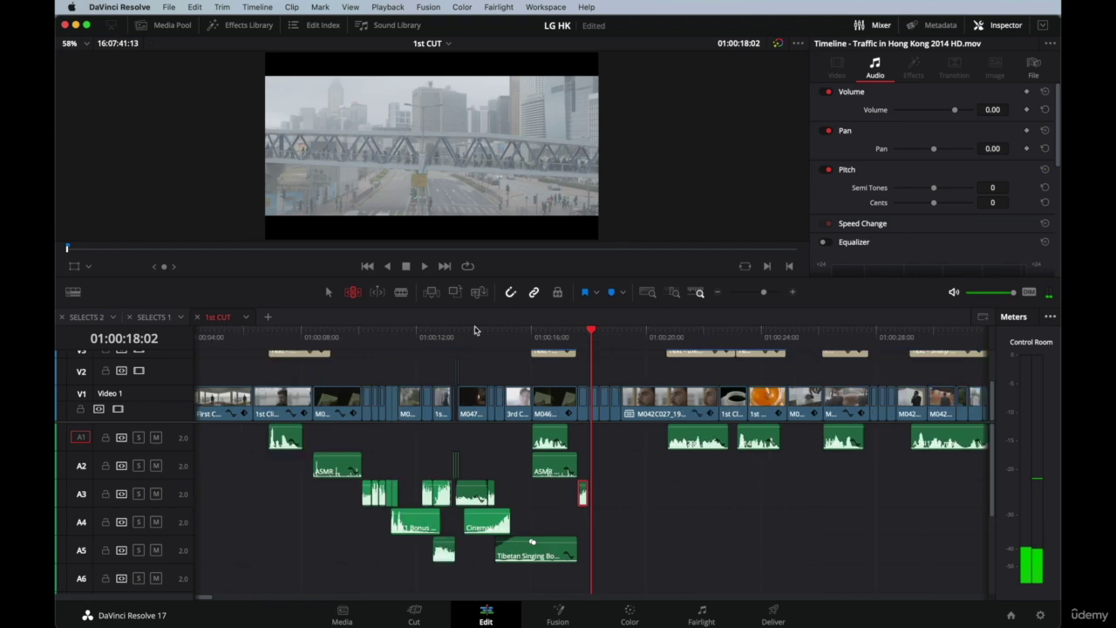
left_click(512, 336)
key("space")
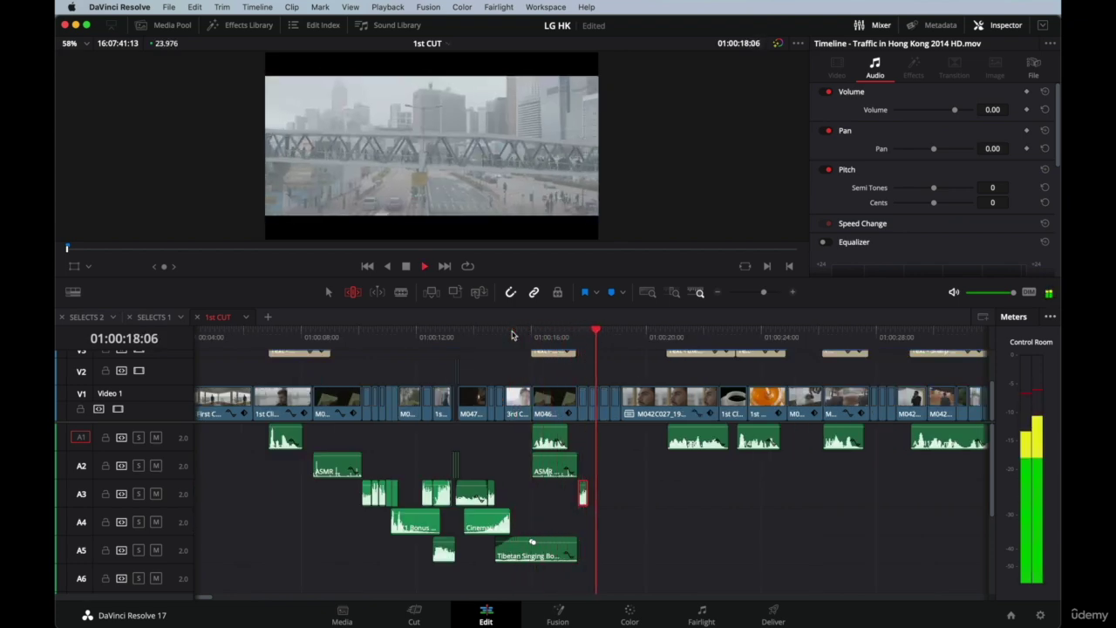
key("space")
Audition Crowd Walking Sound Effects All Sounds.mov from the SFX bin for 1st Clip 5 and mark an in point on it.
key("Up")
key("ctrl+equal")
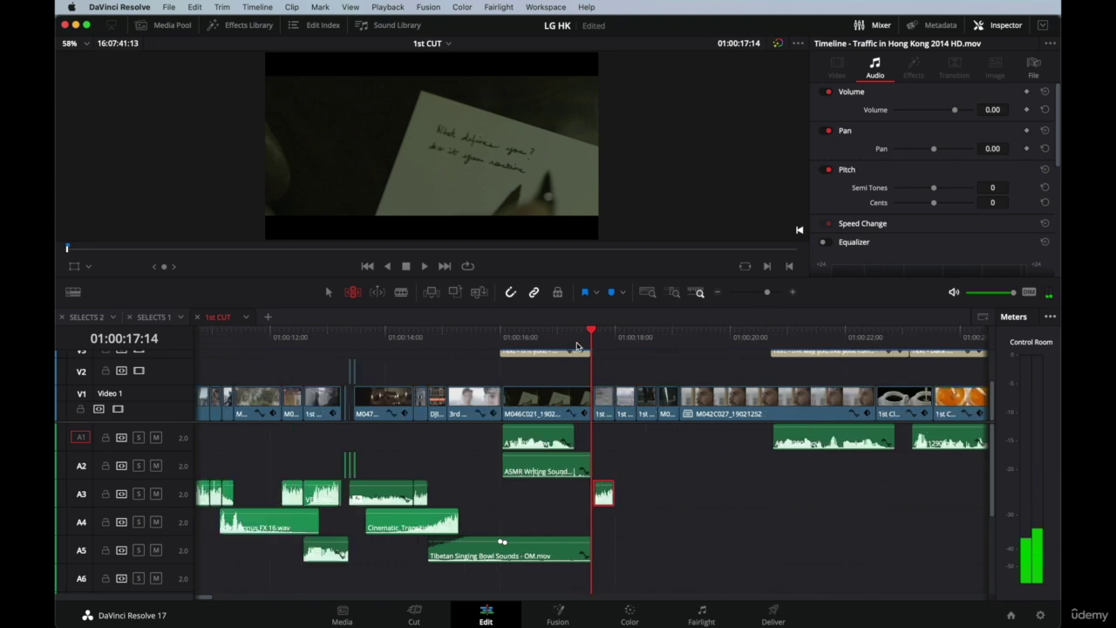
key("Down")
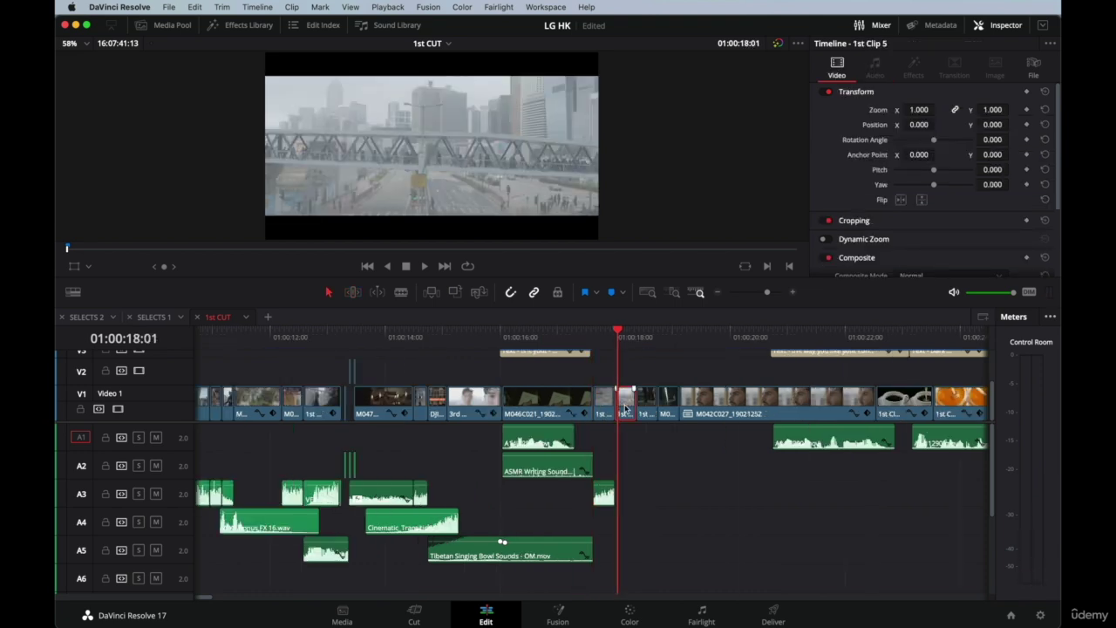
left_click(165, 24)
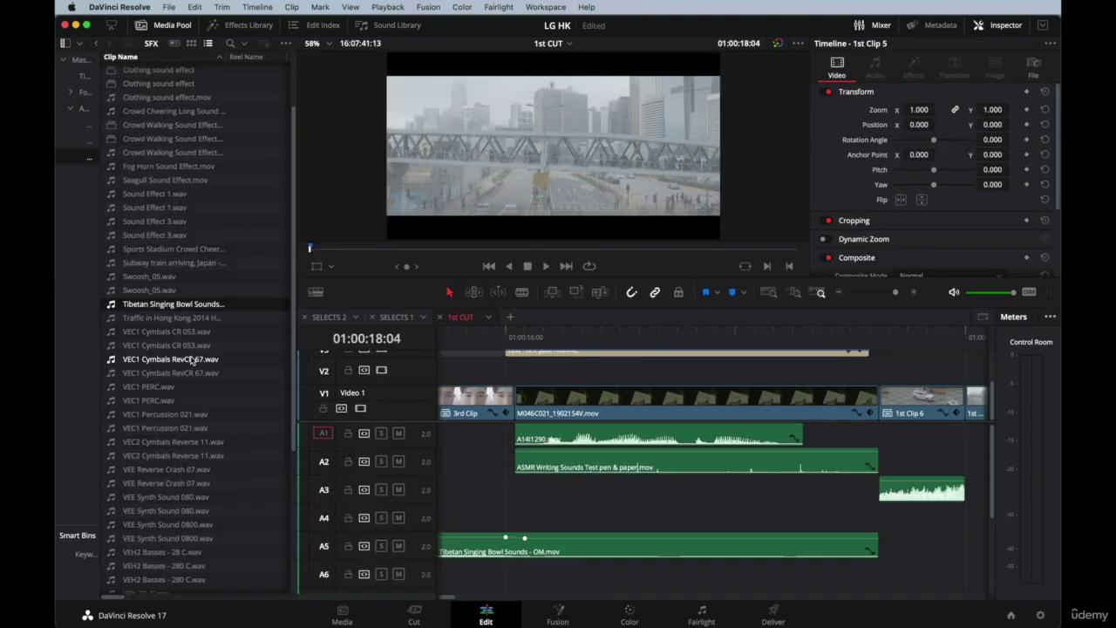
double_click(147, 152)
left_click(656, 66)
key("space")
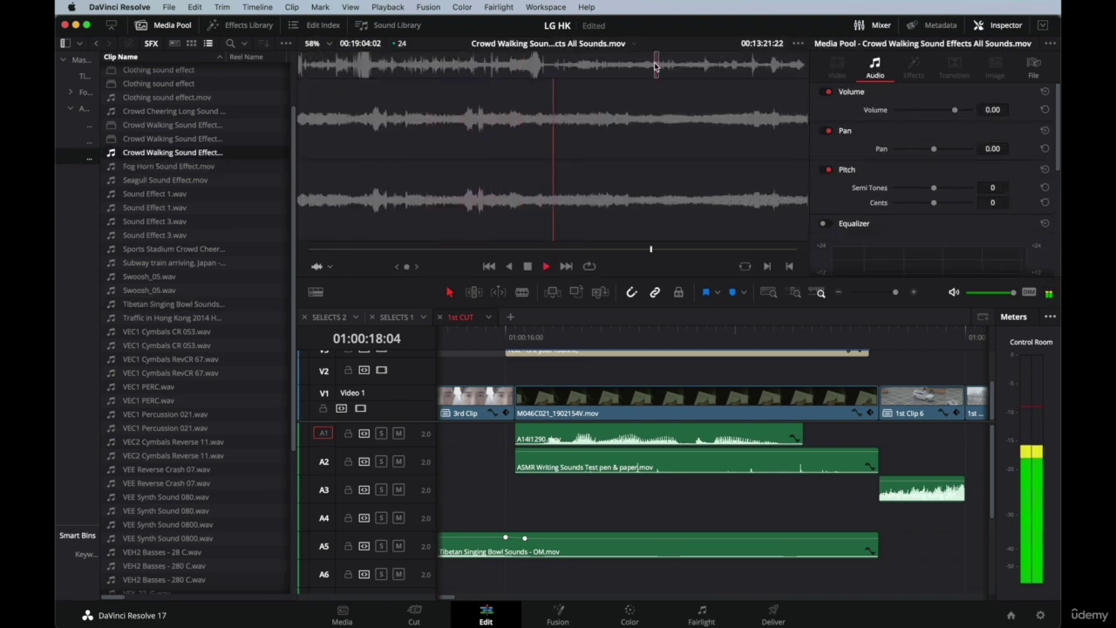
left_click(652, 66)
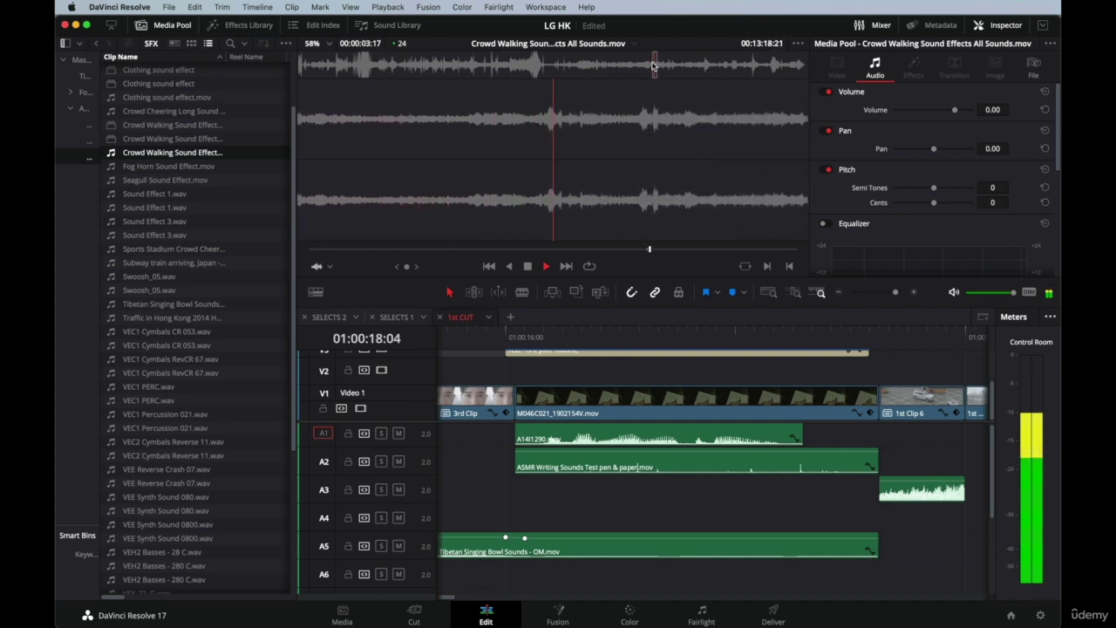
key("i")
key("space")
Add the marked crowd walking sound to A2 under 1st Clip 5 and trim its end to the end of 1st Clip 7.
left_click(807, 444)
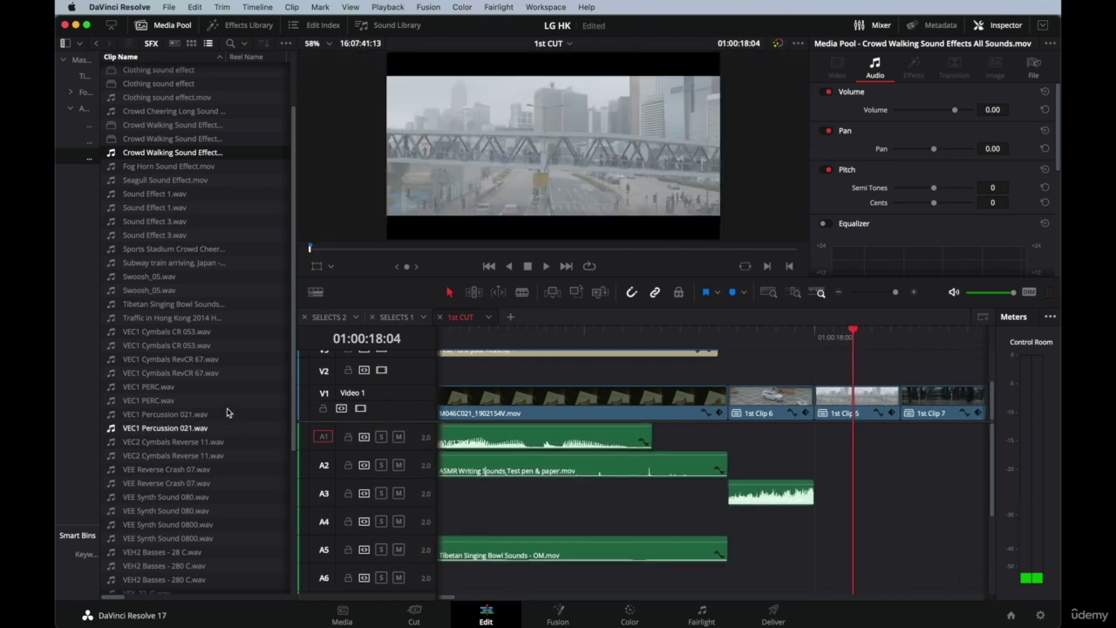
left_click(111, 159)
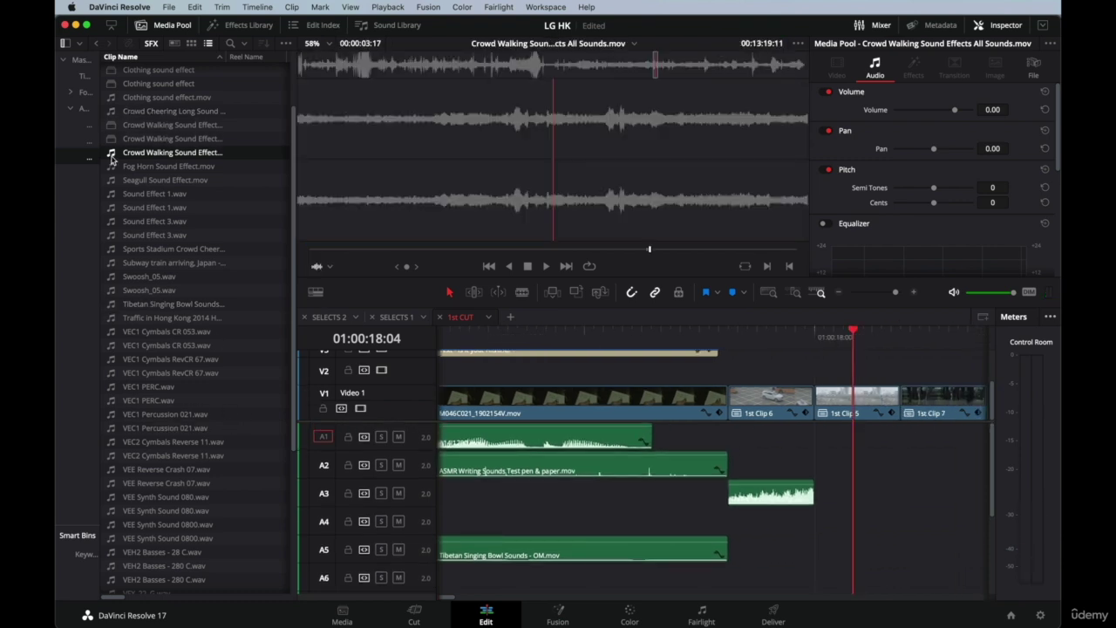
left_click_drag(534, 129, 837, 464)
key("super+minus")
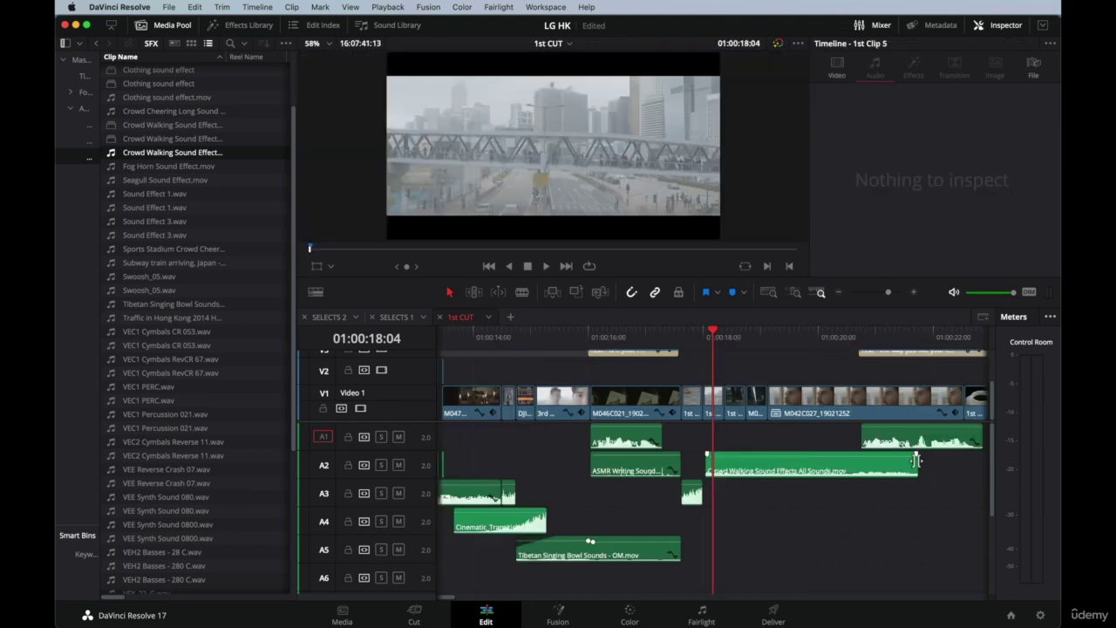
left_click_drag(912, 463, 746, 462)
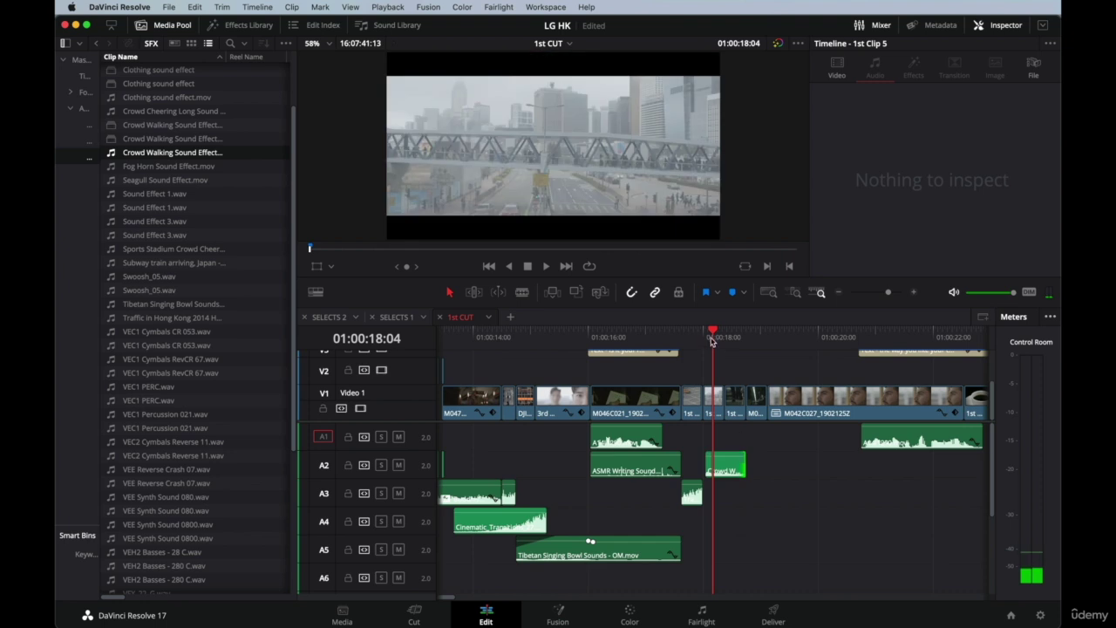
Move the crowd walking sound to A3, directly after the traffic sound at the start of 1st Clip 5, and play the result.
left_click(707, 338)
key("super+equal")
key("super+equal")
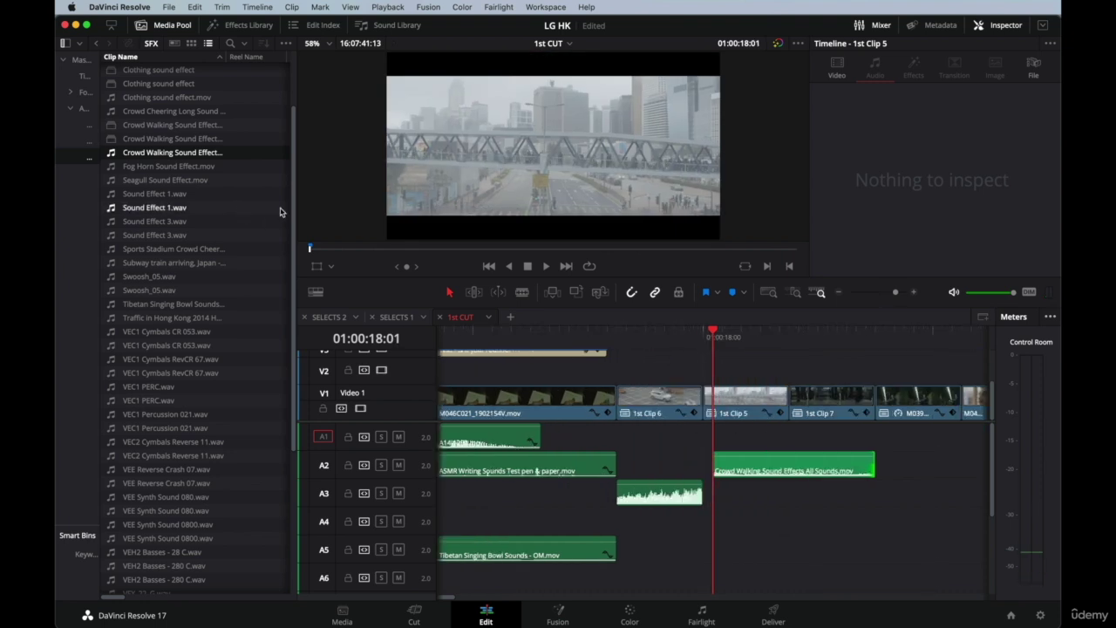
left_click(295, 210)
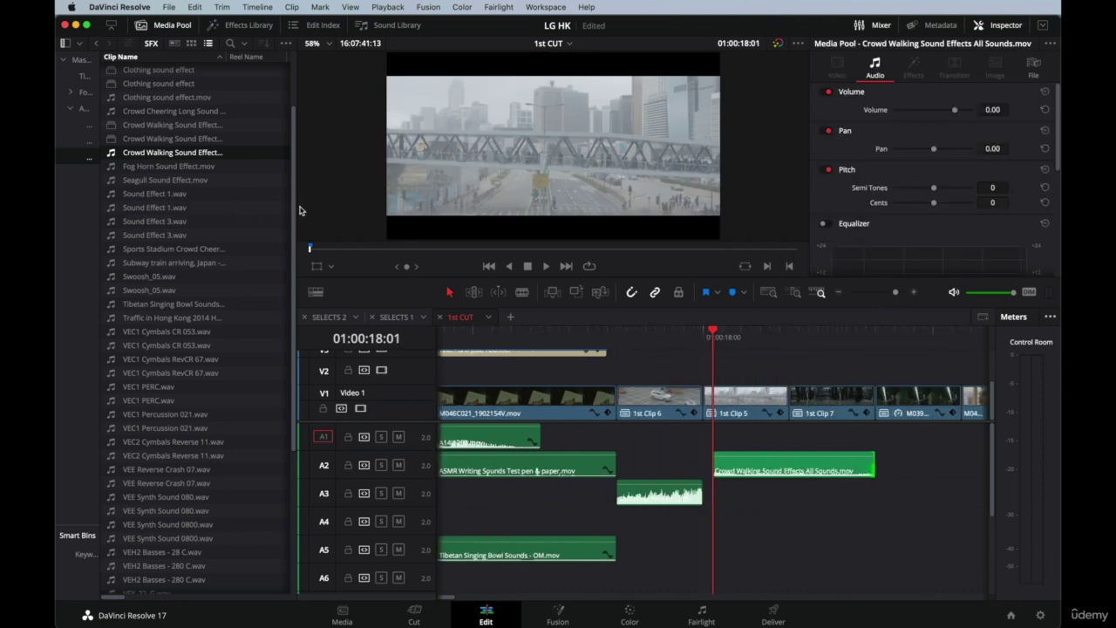
left_click(166, 25)
left_click_drag(500, 464, 490, 493)
left_click(308, 336)
key("space")
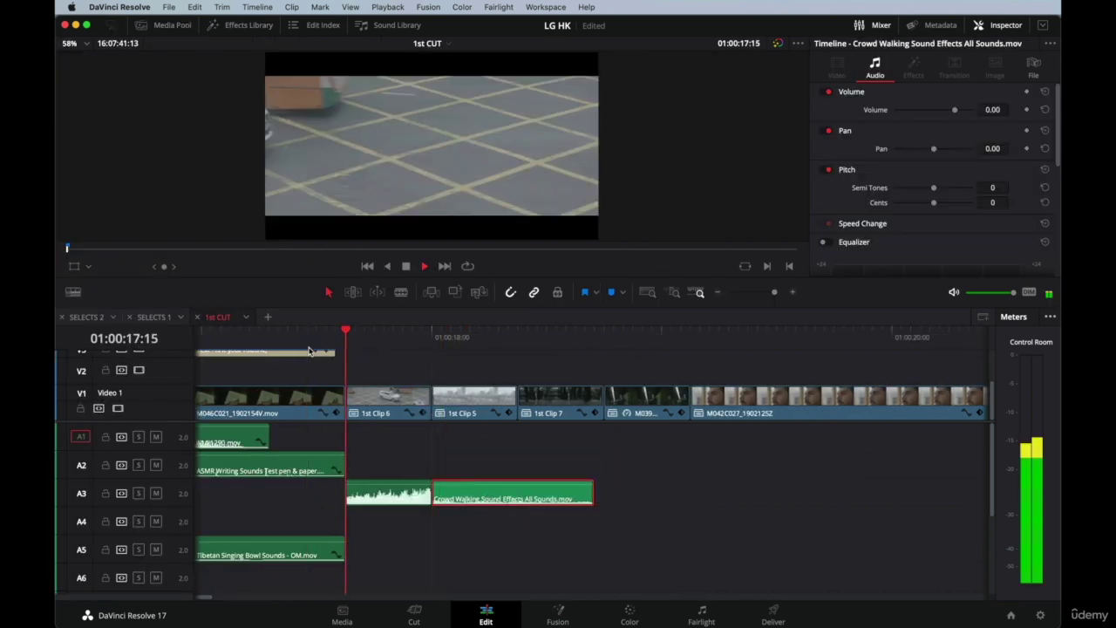
key("space")
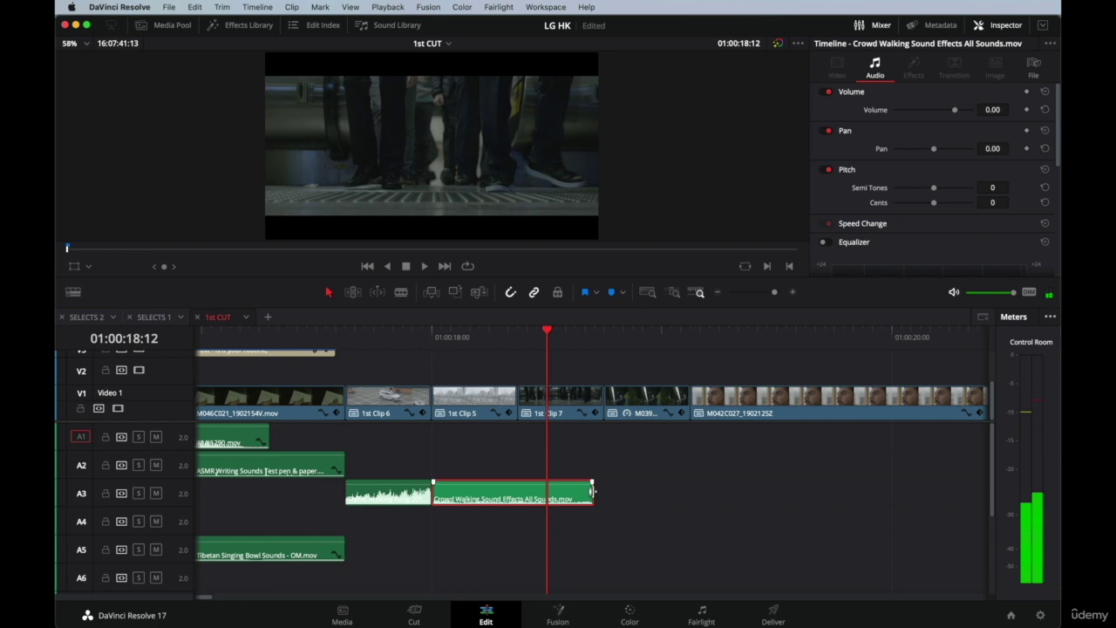
Extend the end of the crowd walking sound on A3 over the start of M042C027_1902125Z and change its clip speed.
left_click_drag(589, 495, 783, 496)
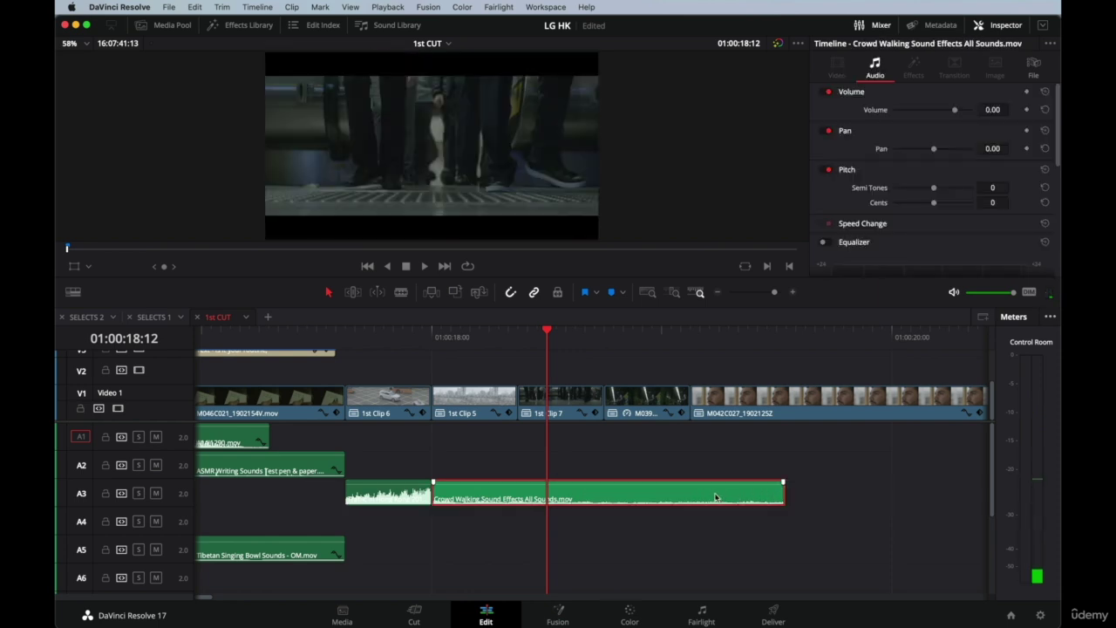
right_click(663, 497)
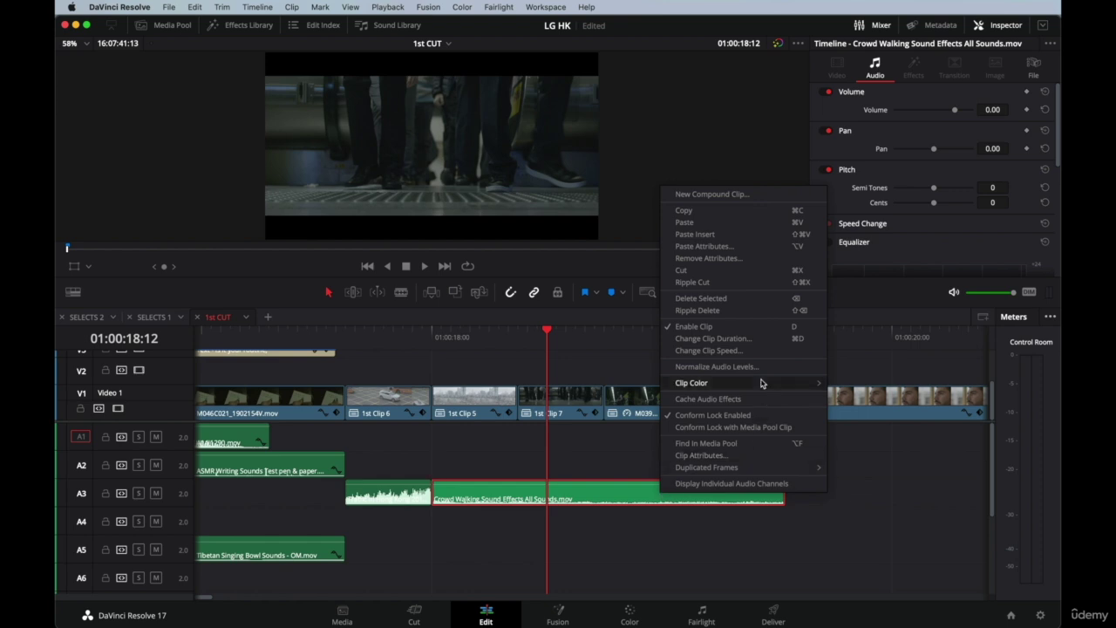
left_click(744, 352)
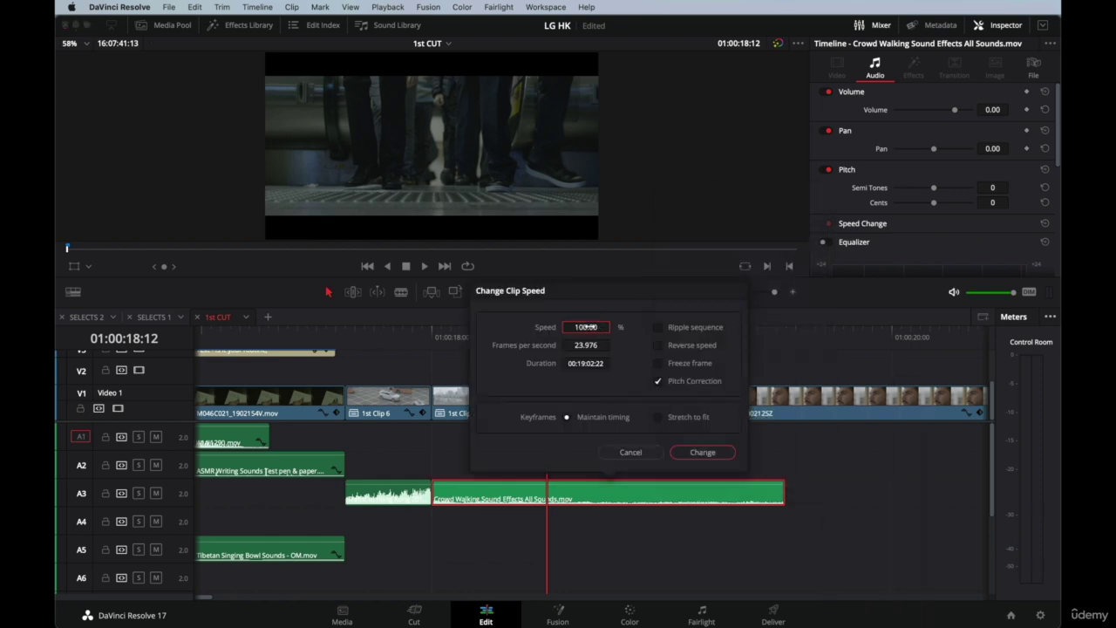
key("Return")
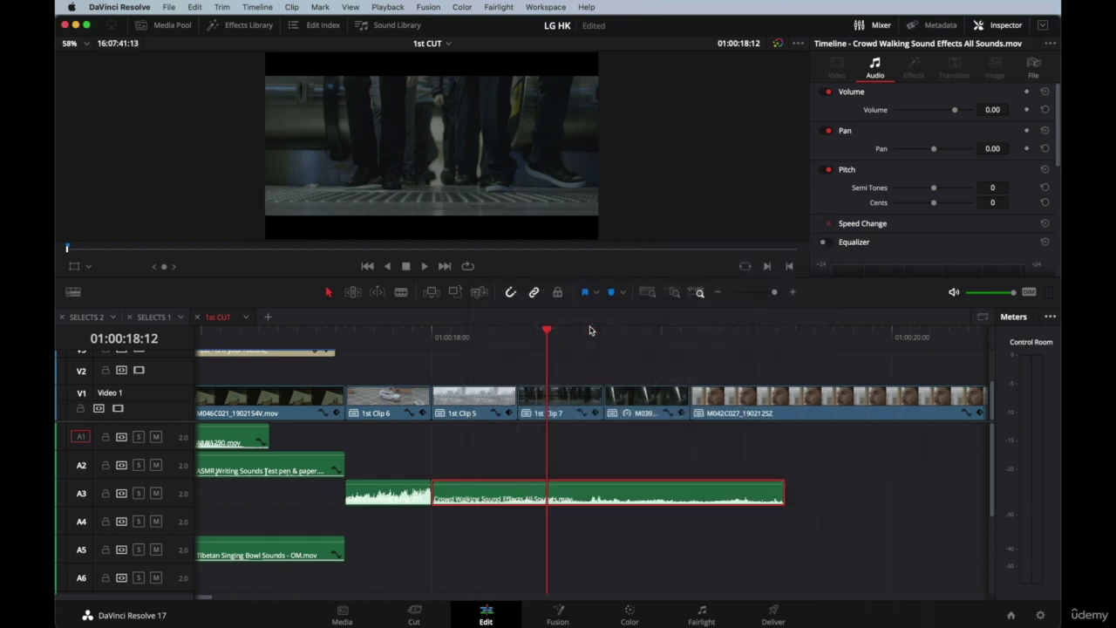
Trim the end of the crowd walking sound to the end of 1st Clip 5 and replay the cut from 1st Clip 6.
left_click_drag(779, 493, 518, 494)
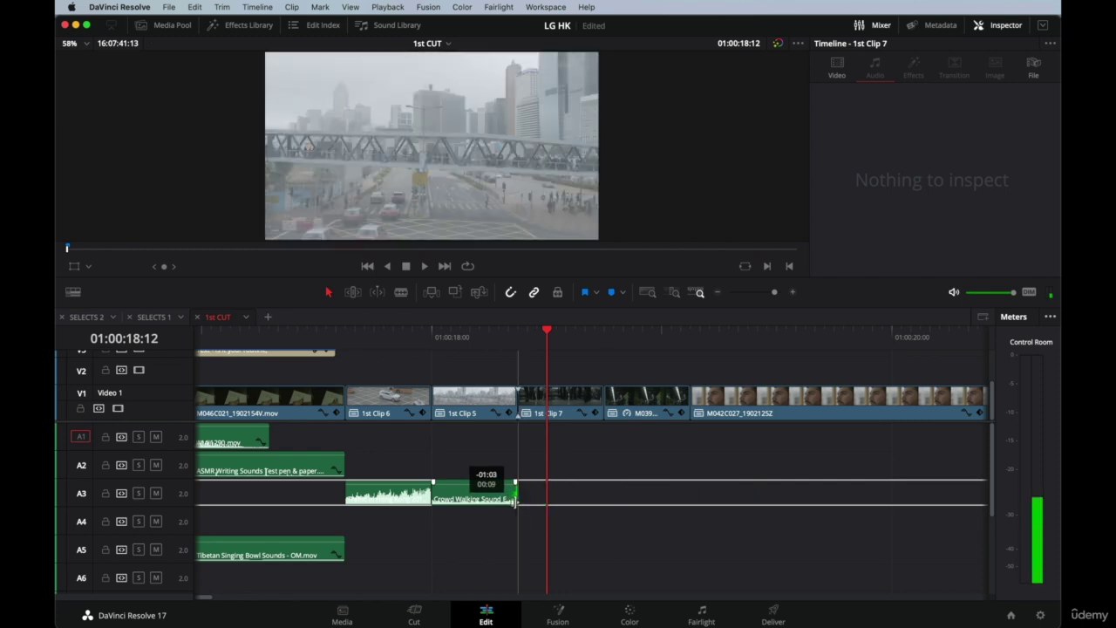
left_click(390, 340)
key("space")
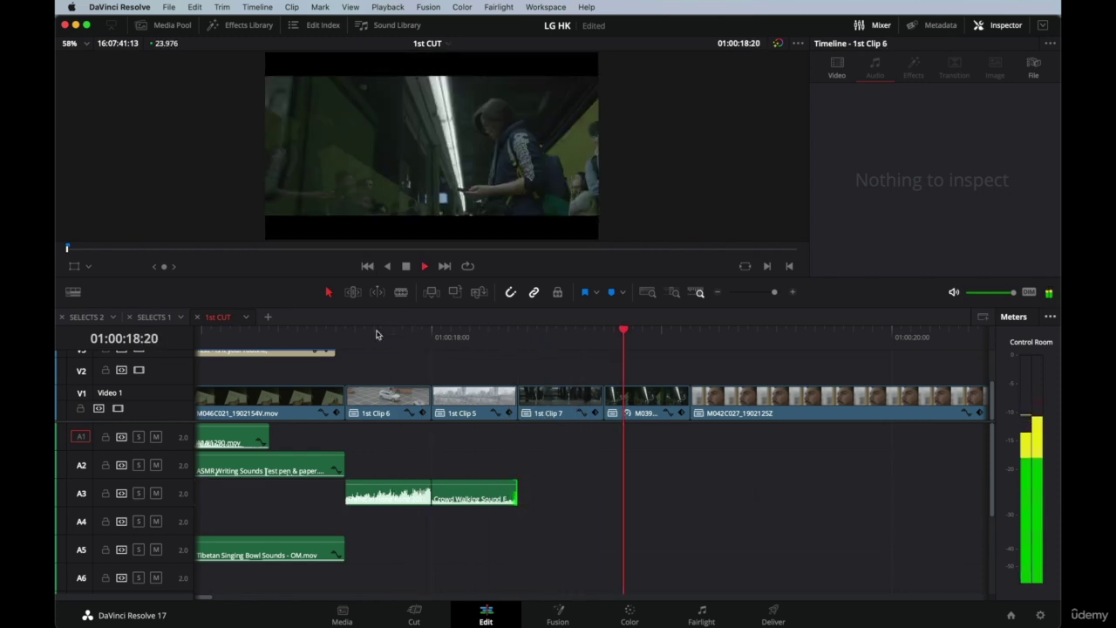
left_click(375, 333)
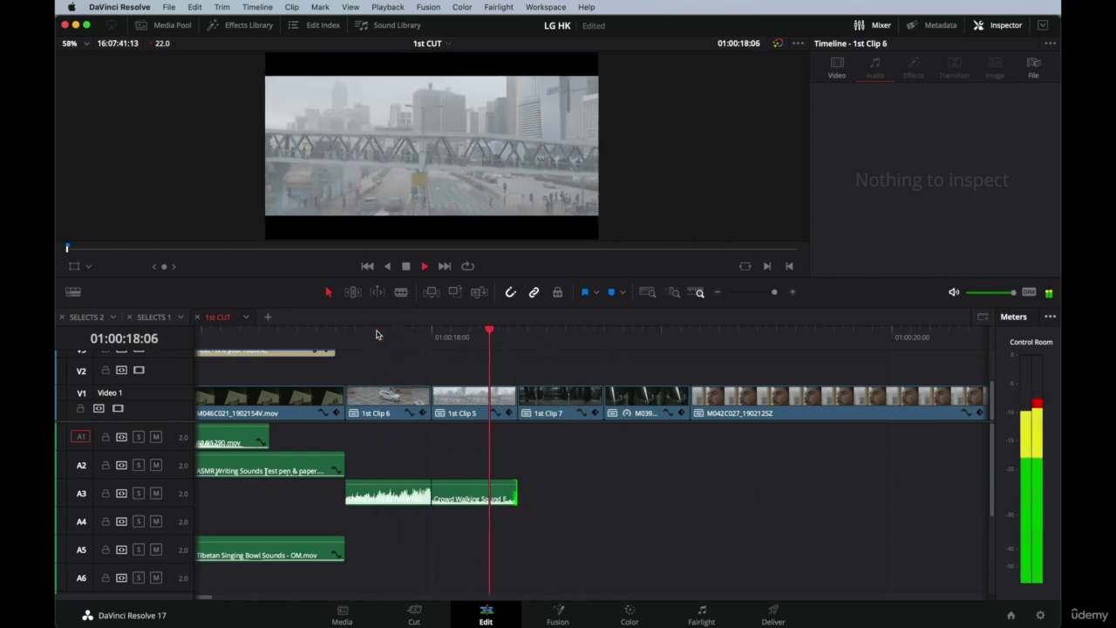
key("space")
left_click(393, 493)
left_click(468, 495)
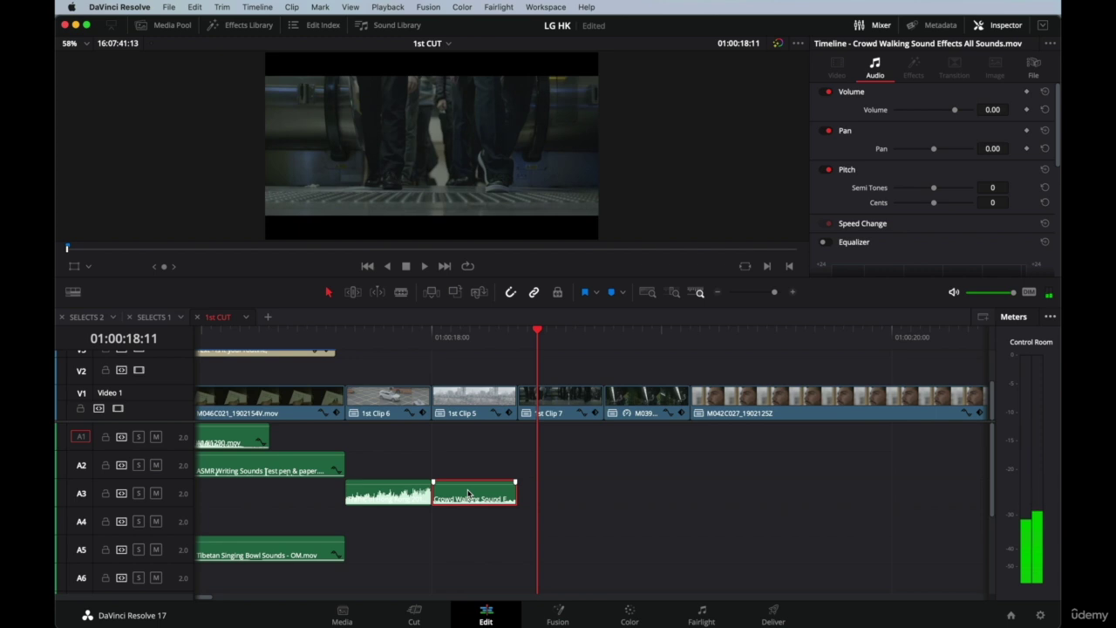
right_click(468, 494)
left_click(591, 367)
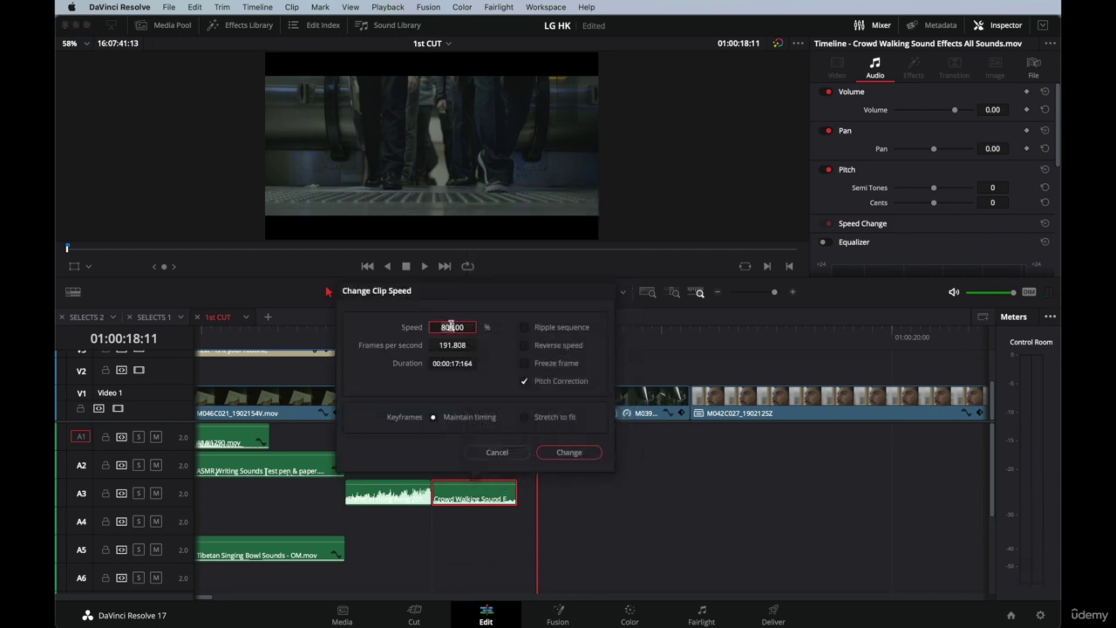
key("Escape")
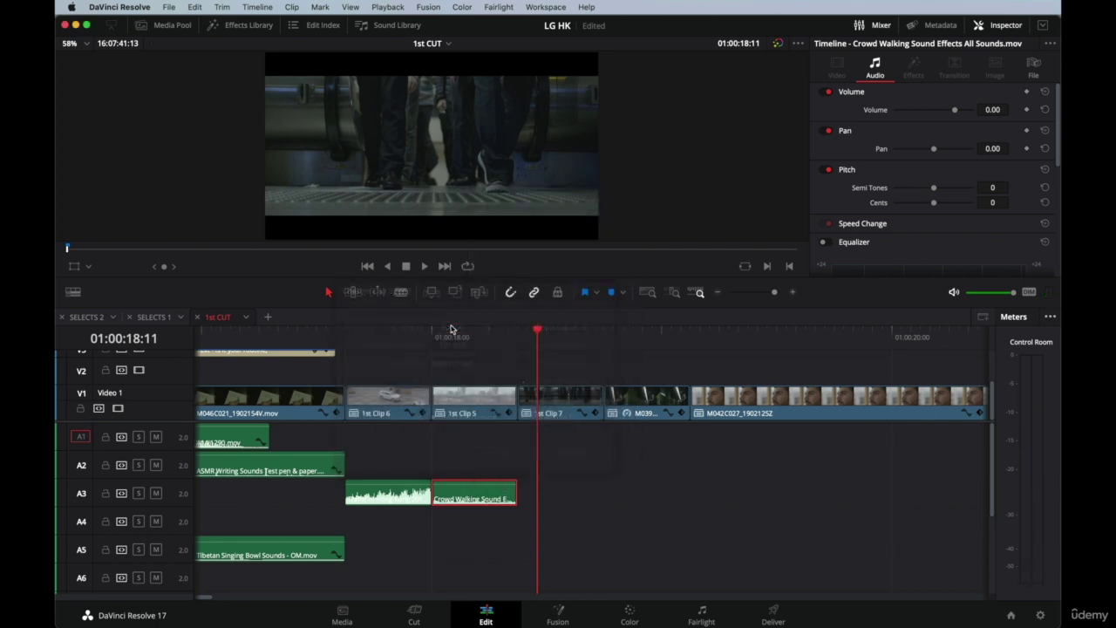
Replay the cut from the handwriting shot M046C021_1902154V into the city shots to judge the crowd walking sound's level.
left_click(336, 339)
key("space")
left_click(231, 338)
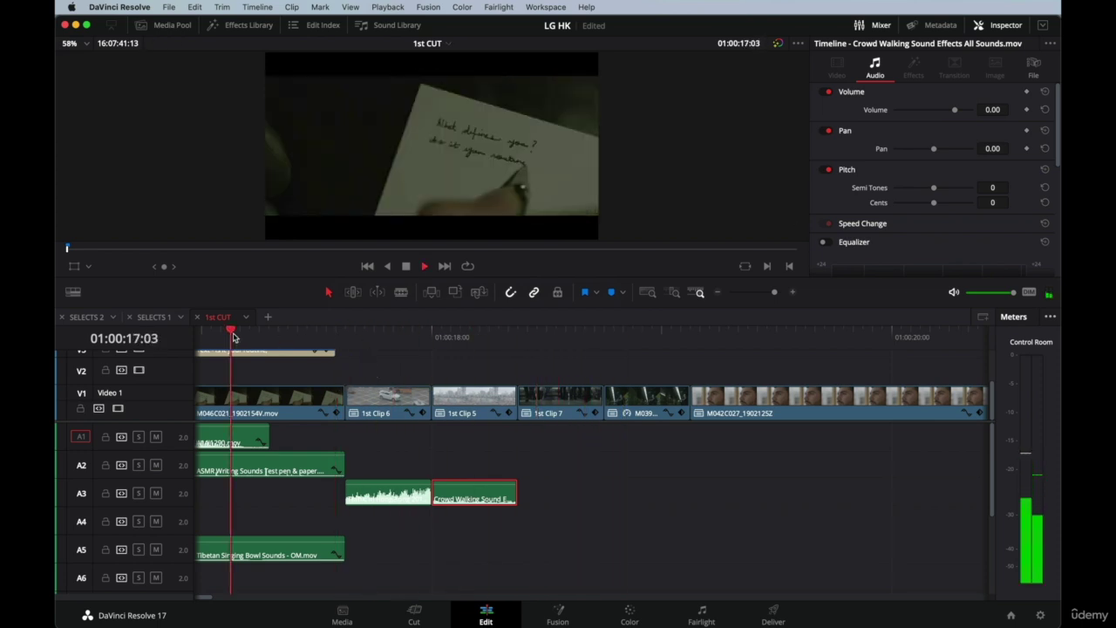
left_click(232, 338)
key("space")
key("super+minus")
key("super+minus")
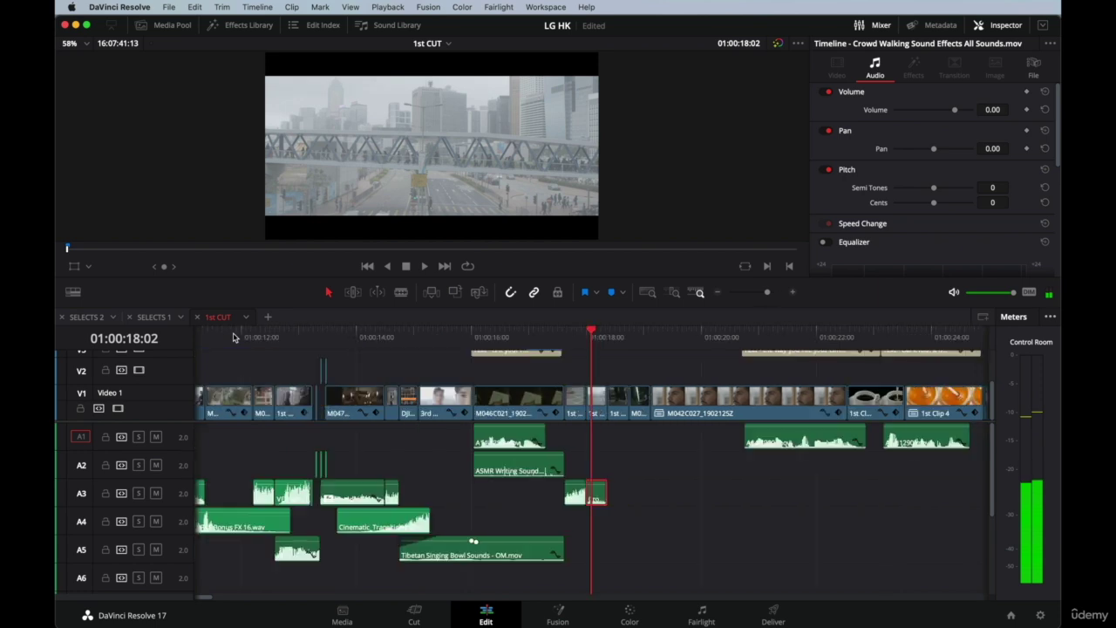
left_click(471, 338)
key("space")
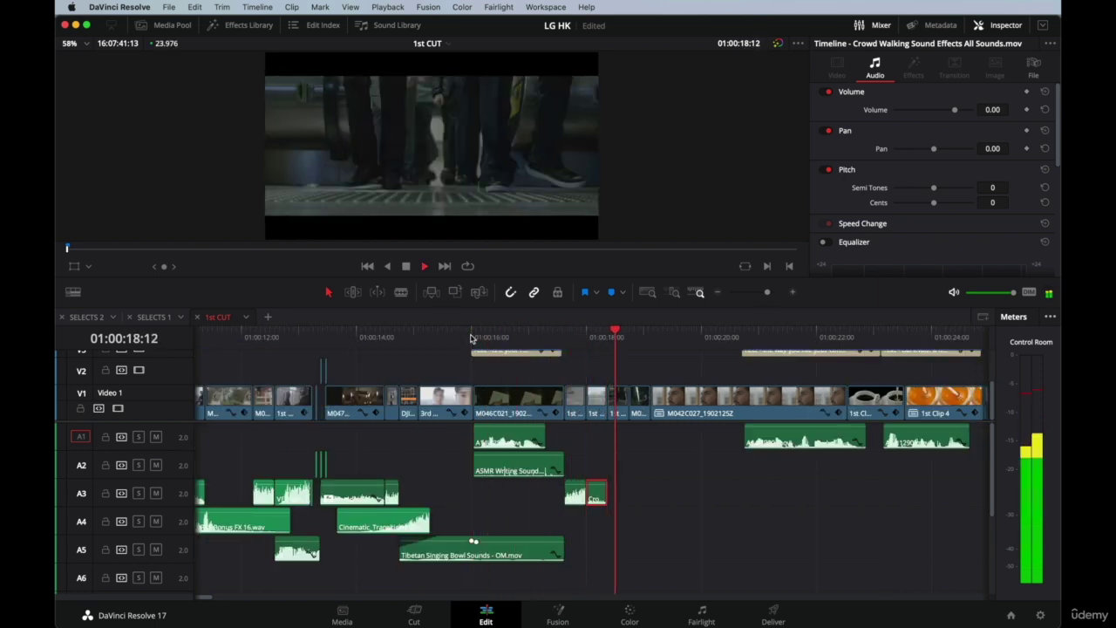
Set the volume of the crowd walking sound under 1st Clip 5 to 5.00 and replay from before the handwriting shot.
key("super+equal")
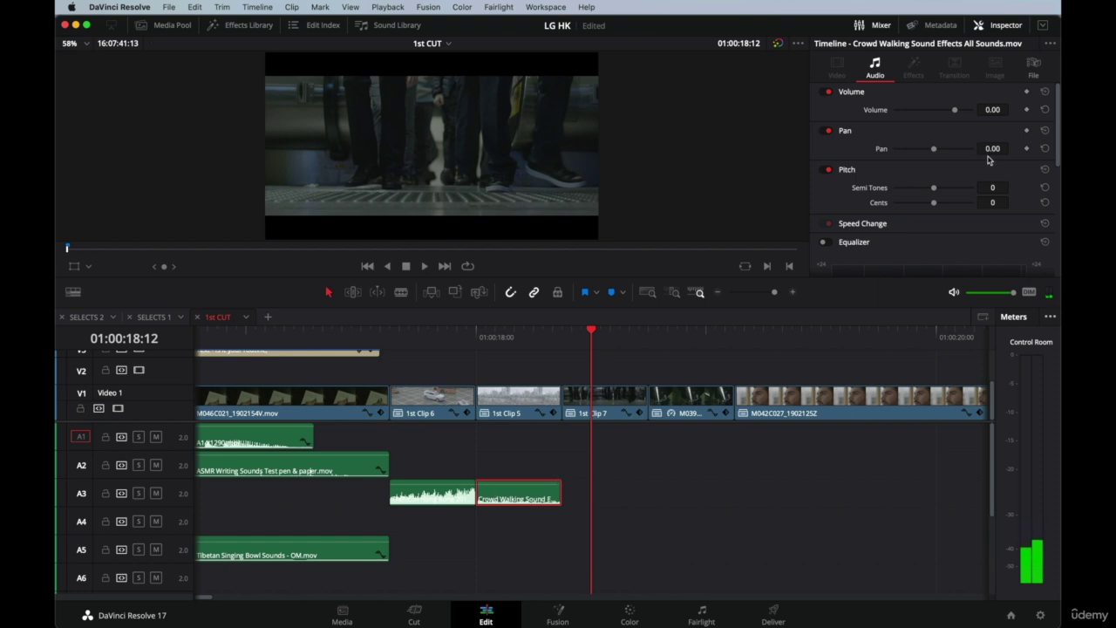
type("5")
key("Return")
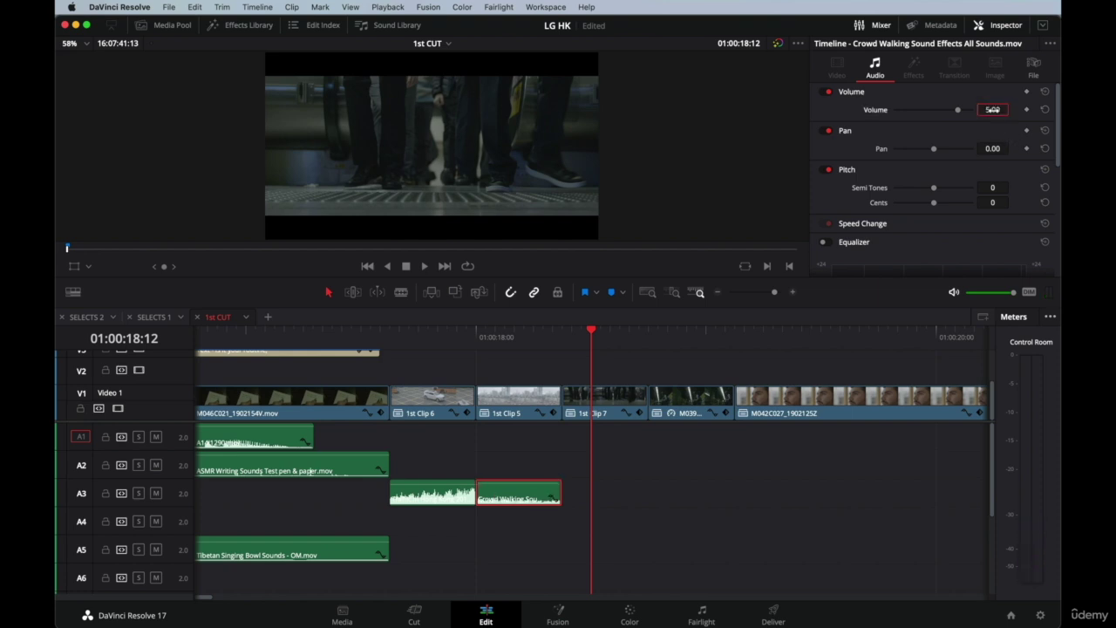
left_click(323, 335)
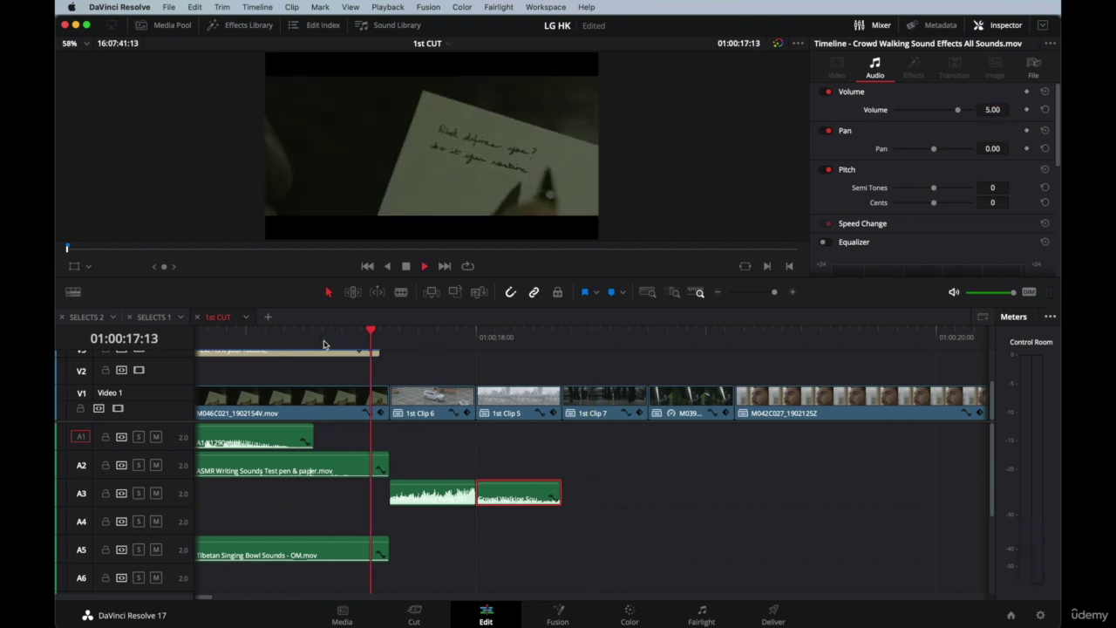
left_click(214, 334)
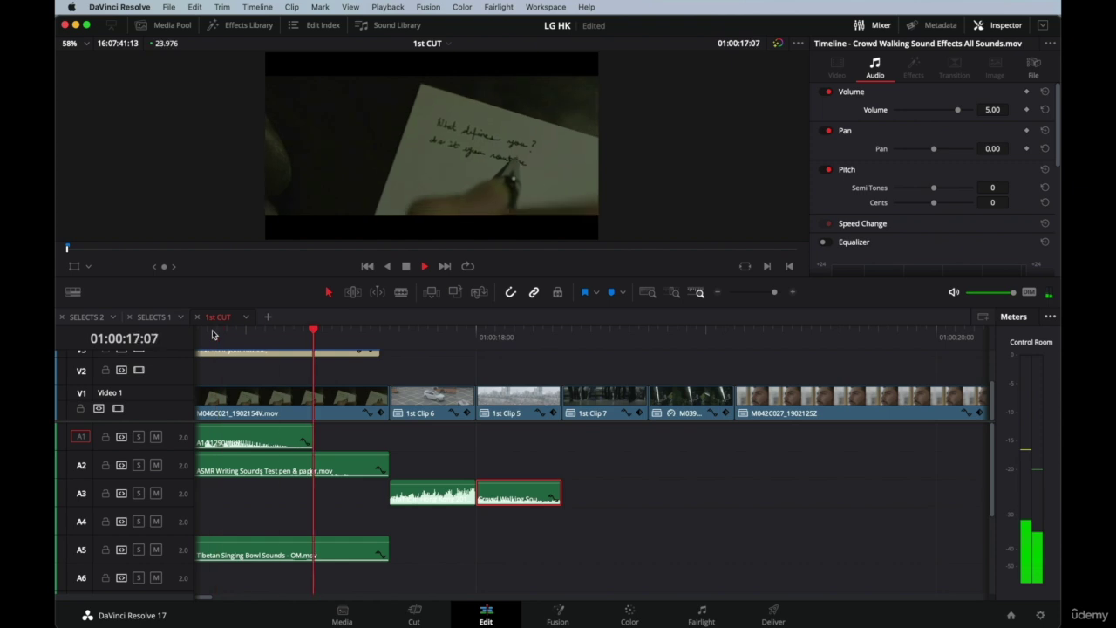
key("space")
key("super+minus")
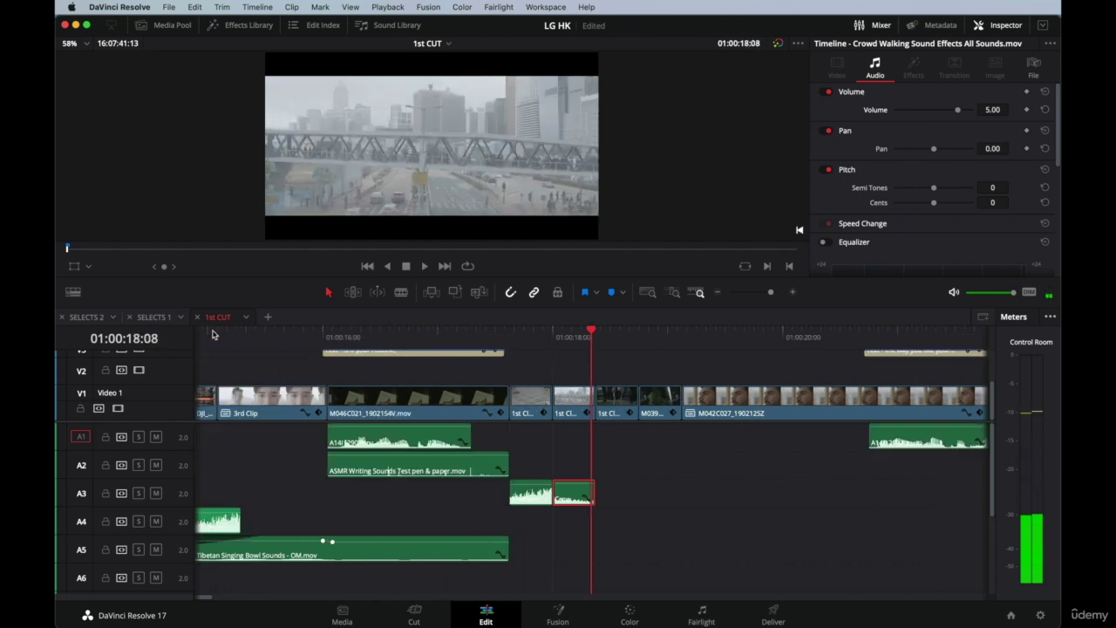
left_click(277, 335)
key("space")
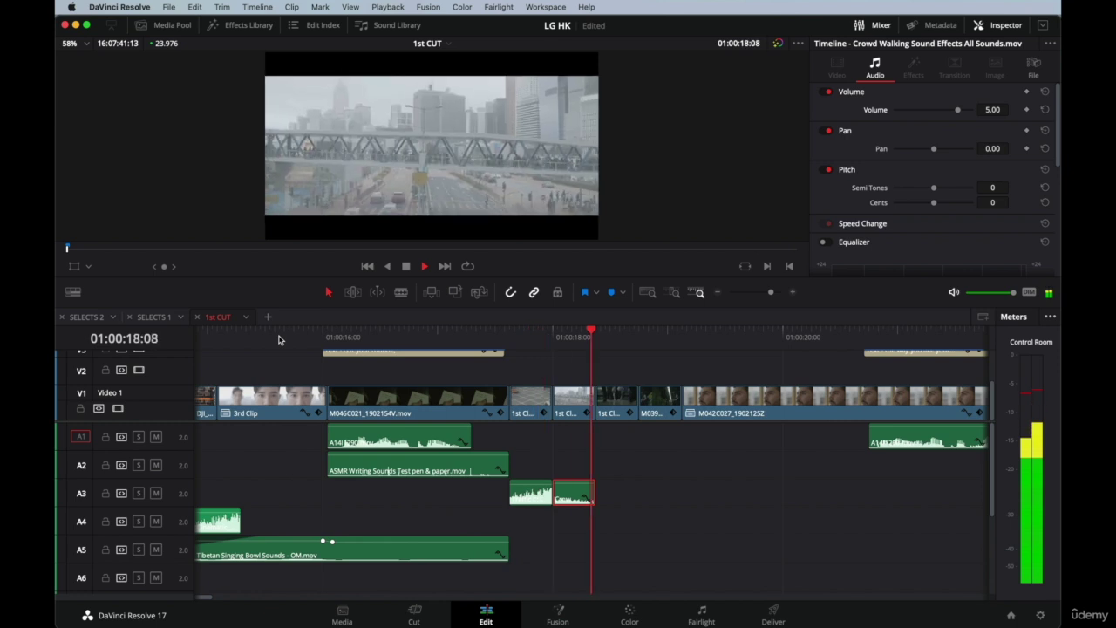
key("space")
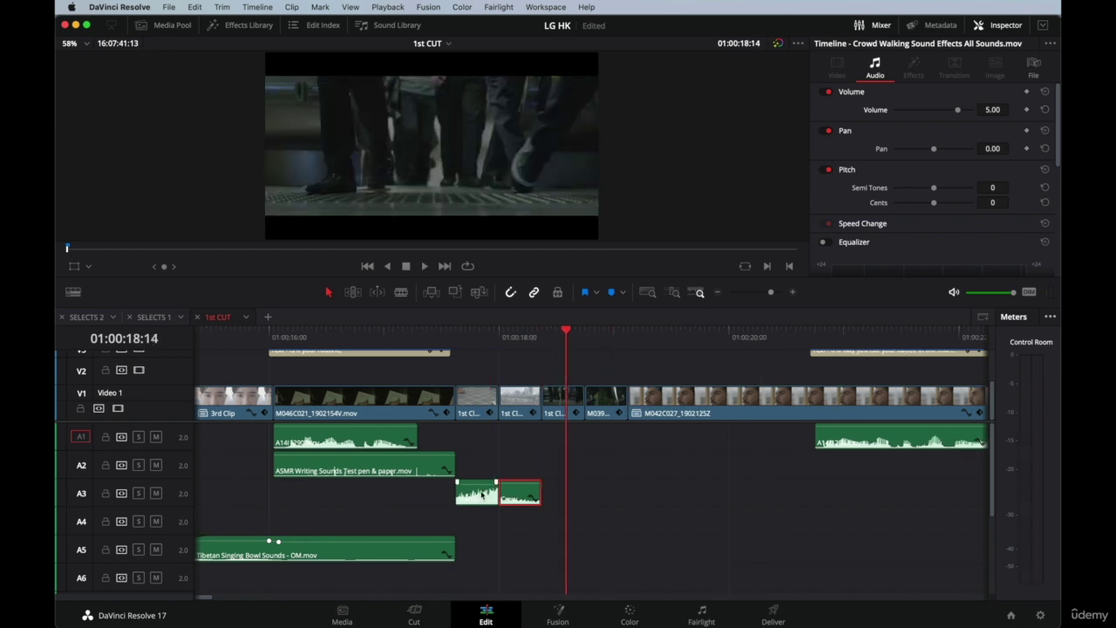
Duplicate the traffic sound onto A4 beneath the crowd walking sound at 1st Clip 5 and set its volume to about -4.21.
left_click(483, 496)
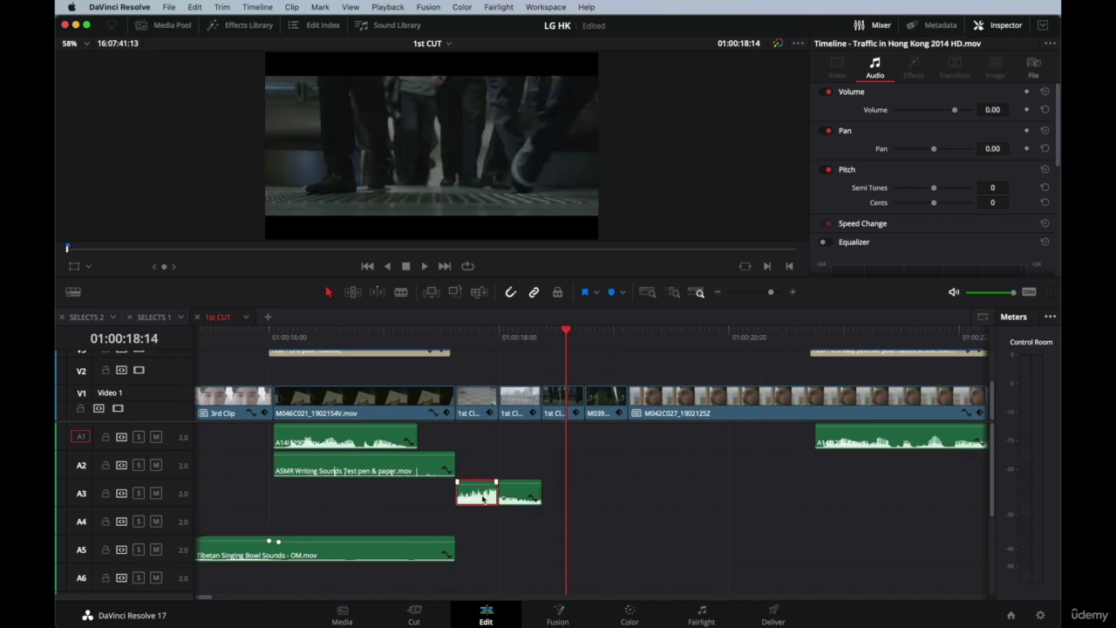
left_click(500, 355)
left_click(548, 343)
left_click_drag(520, 495, 512, 520)
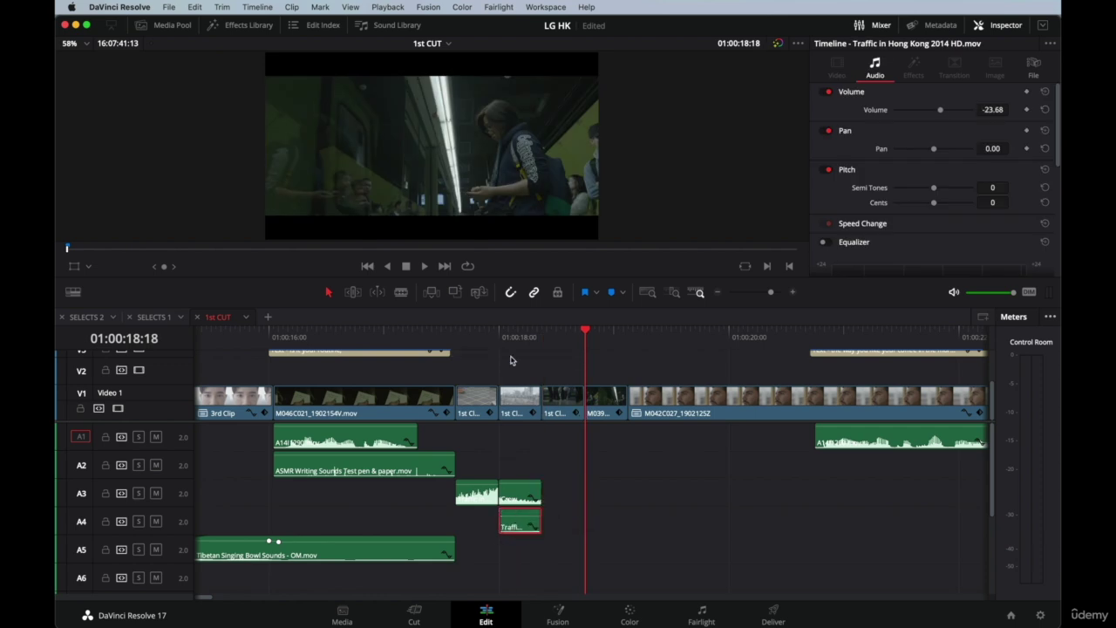
left_click_drag(506, 339, 525, 340)
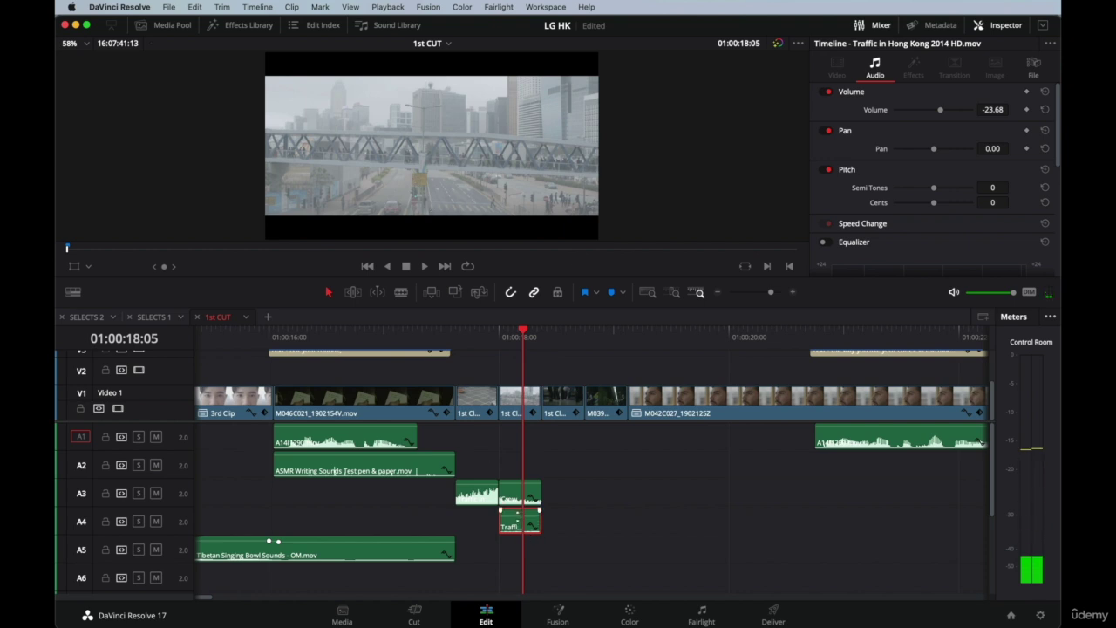
left_click_drag(519, 523, 520, 522)
Slip the traffic copy on A4 to a different part of its recording, keeping it under 1st Clip 5.
key("t")
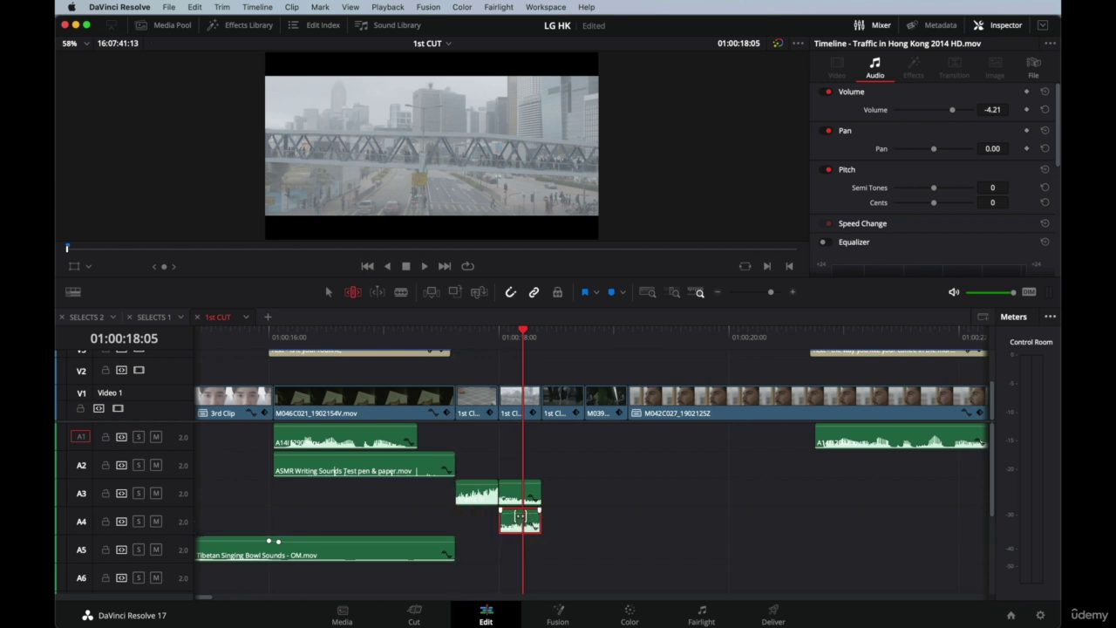
scroll(520, 517, "up", 3)
left_click_drag(503, 521, 344, 518)
key("Up")
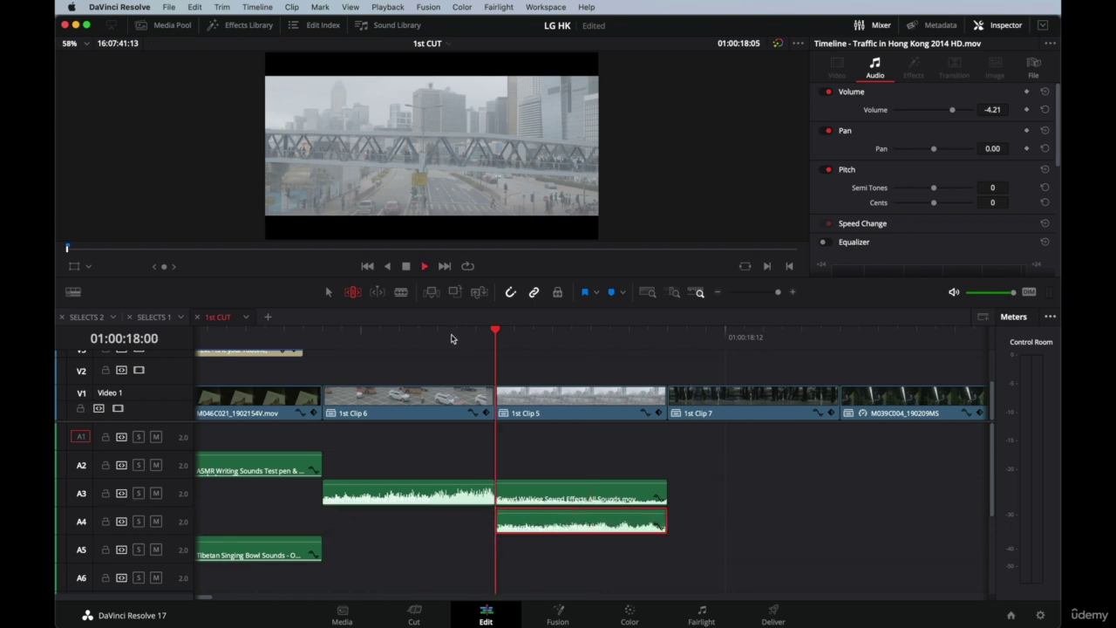
Play the cut from the handwriting shot through 1st Clip 5 to check the layered traffic and crowd sounds.
key("space")
left_click(302, 336)
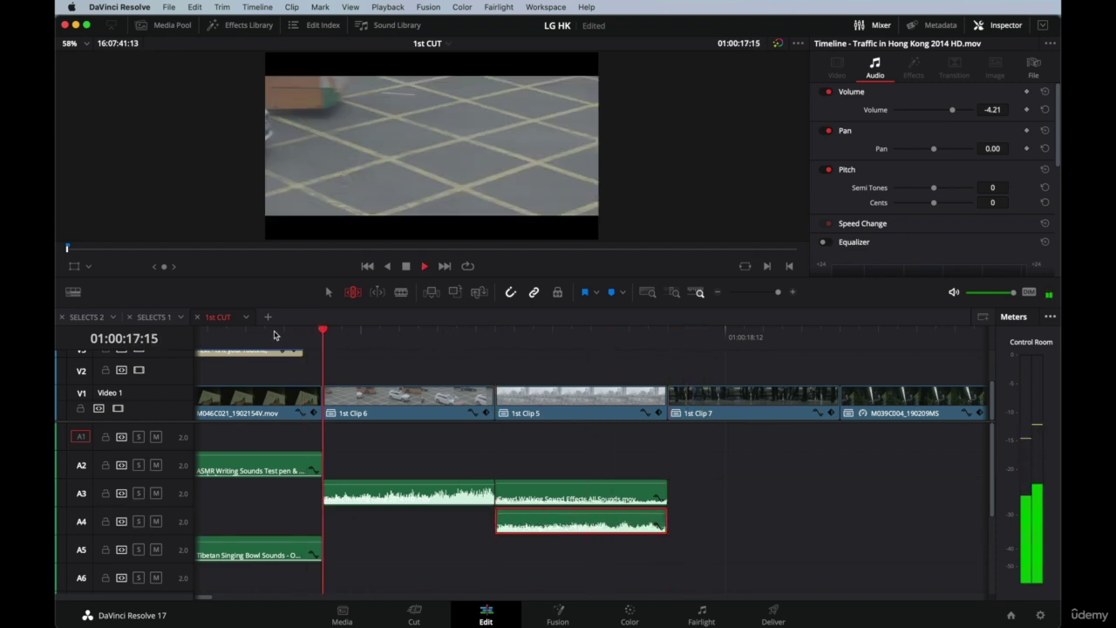
key("space")
key("super+minus")
key("super+minus")
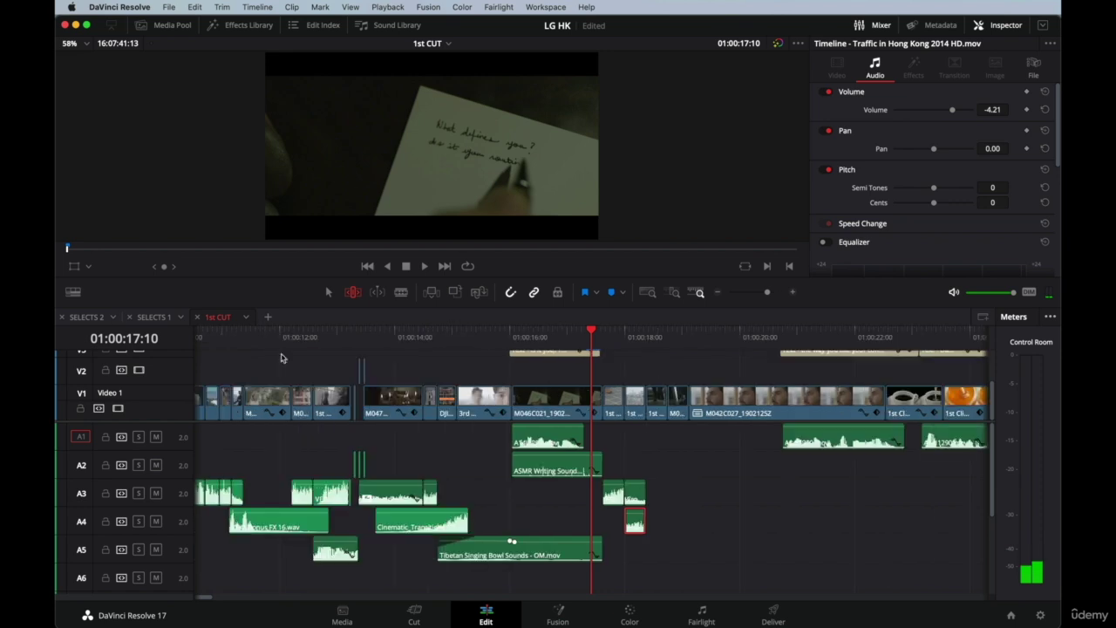
key("a")
left_click(545, 340)
key("space")
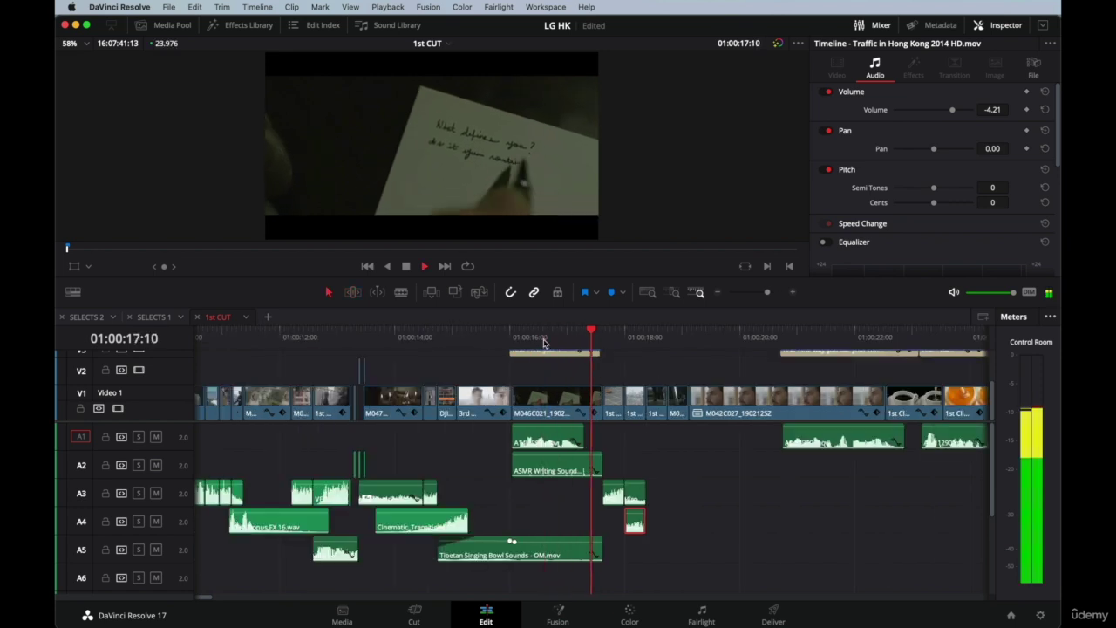
key("space")
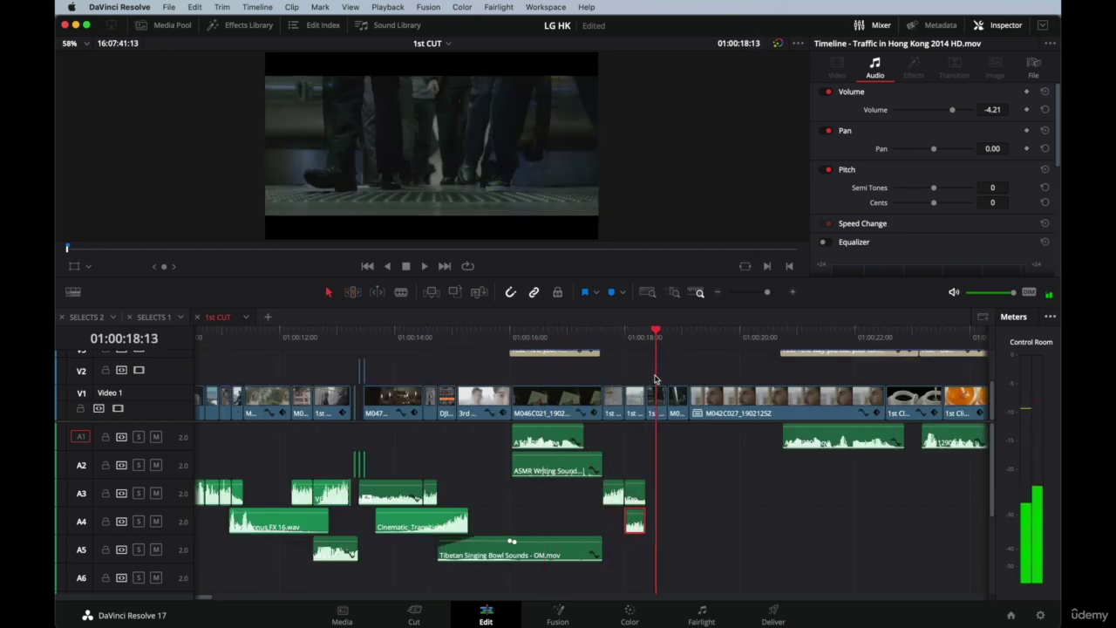
Duplicate the crowd walking sound on A3 under 1st Clip 7, slip its content, and replay from the handwriting shot.
key("super+equal")
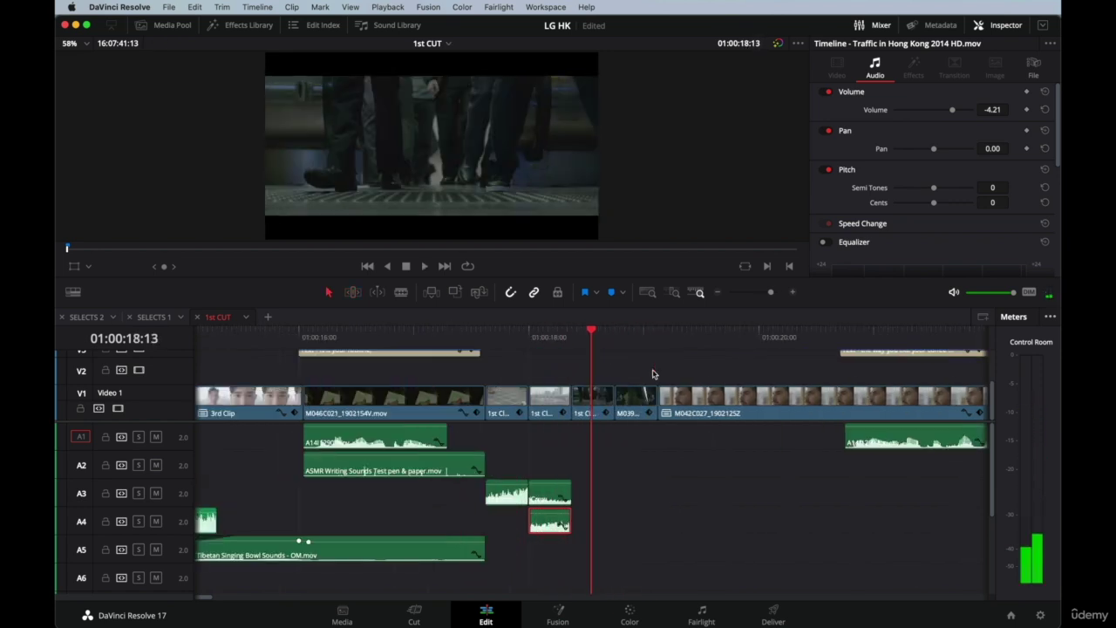
left_click(541, 490)
left_click_drag(593, 335, 573, 335)
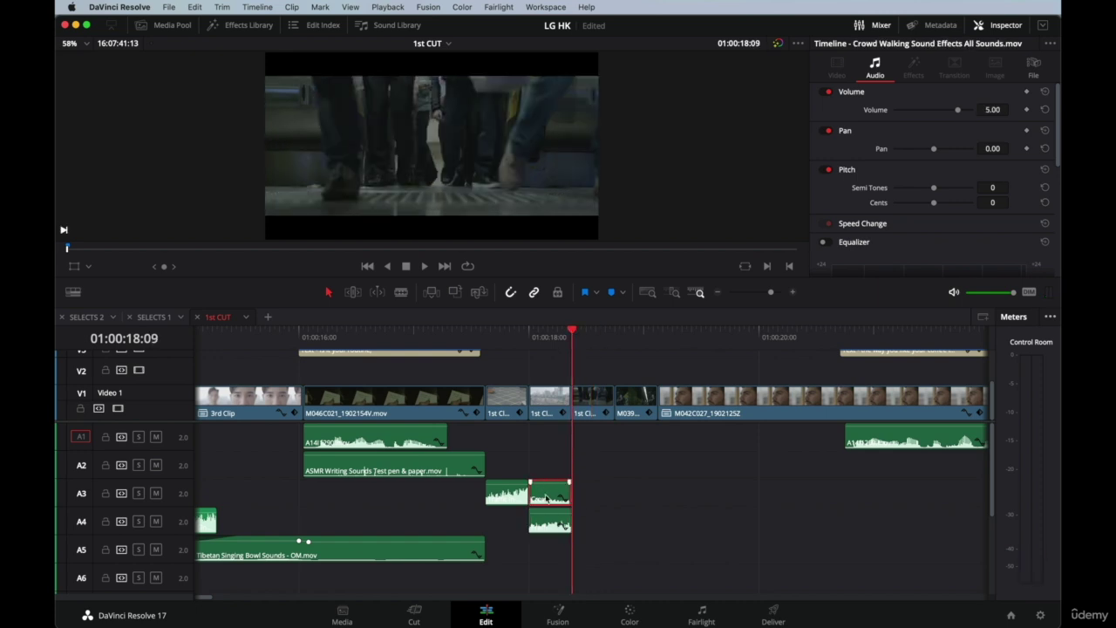
key("super+v")
key("b")
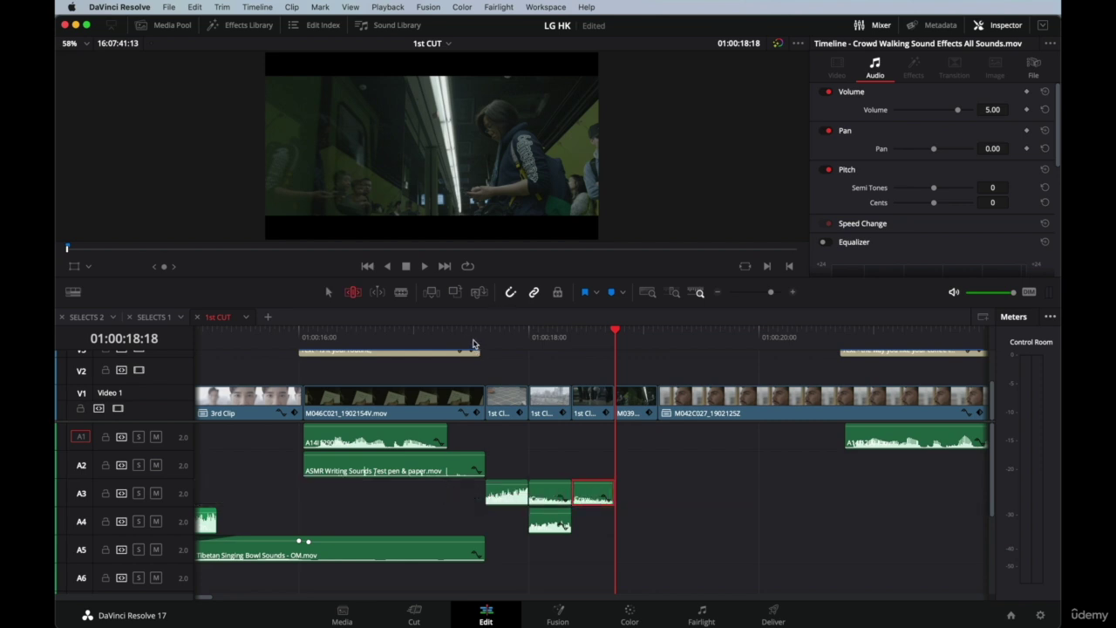
left_click(473, 340)
key("space")
left_click(386, 337)
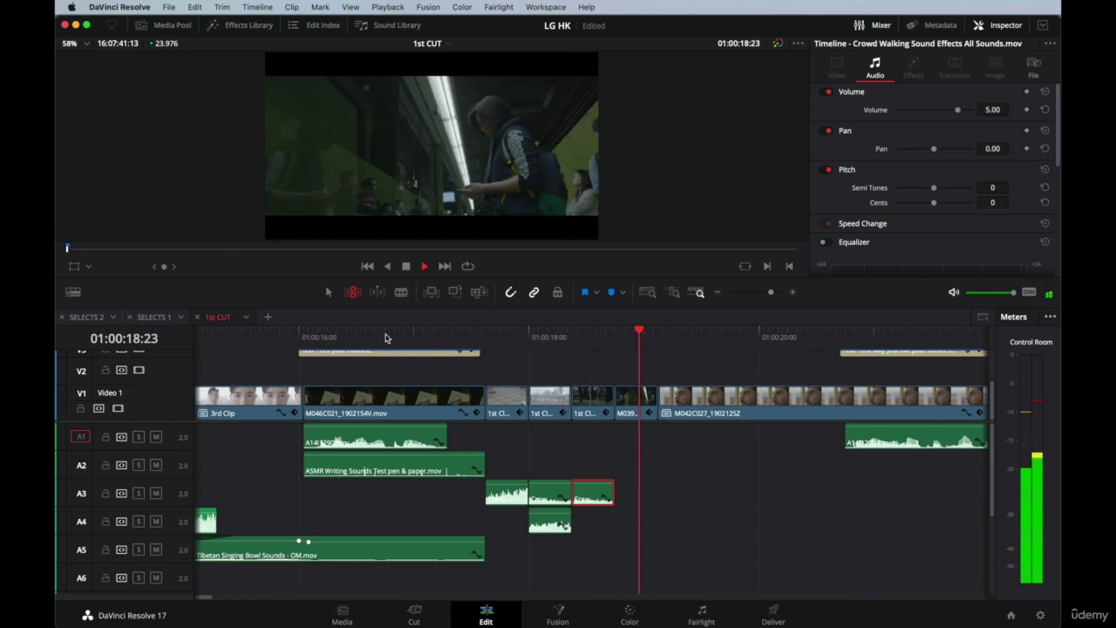
key("space")
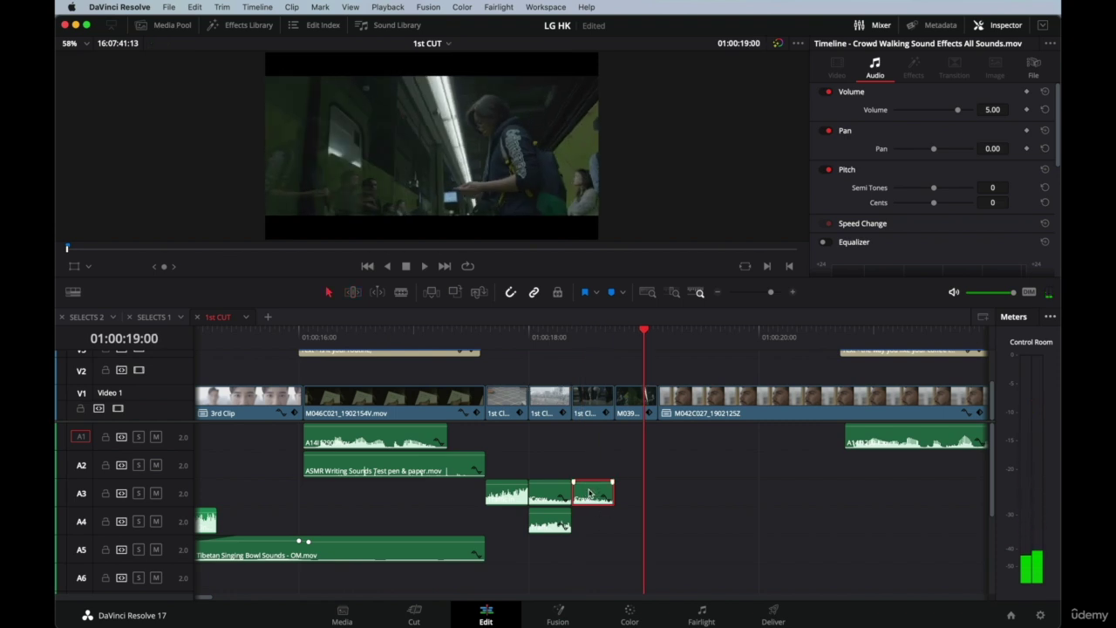
Audition Subway train arriving, Japan - Sound effect.mov for M039C004_190209MS and mark it from about 00:00:03:07 to 00:00:08:16.
left_click_drag(618, 342, 630, 344)
left_click(636, 400)
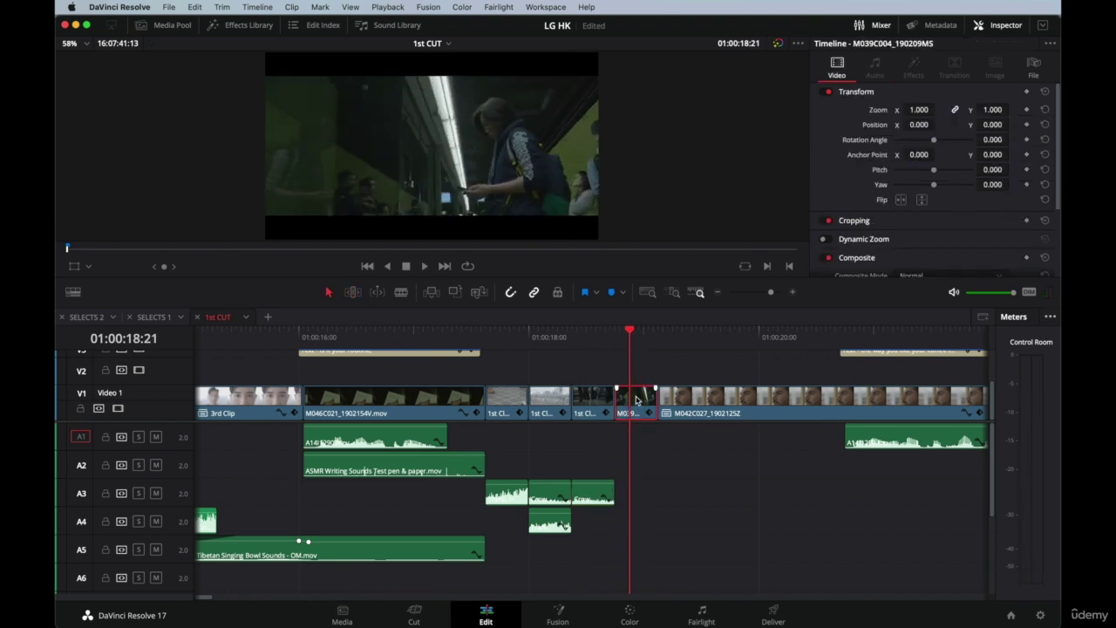
left_click(163, 25)
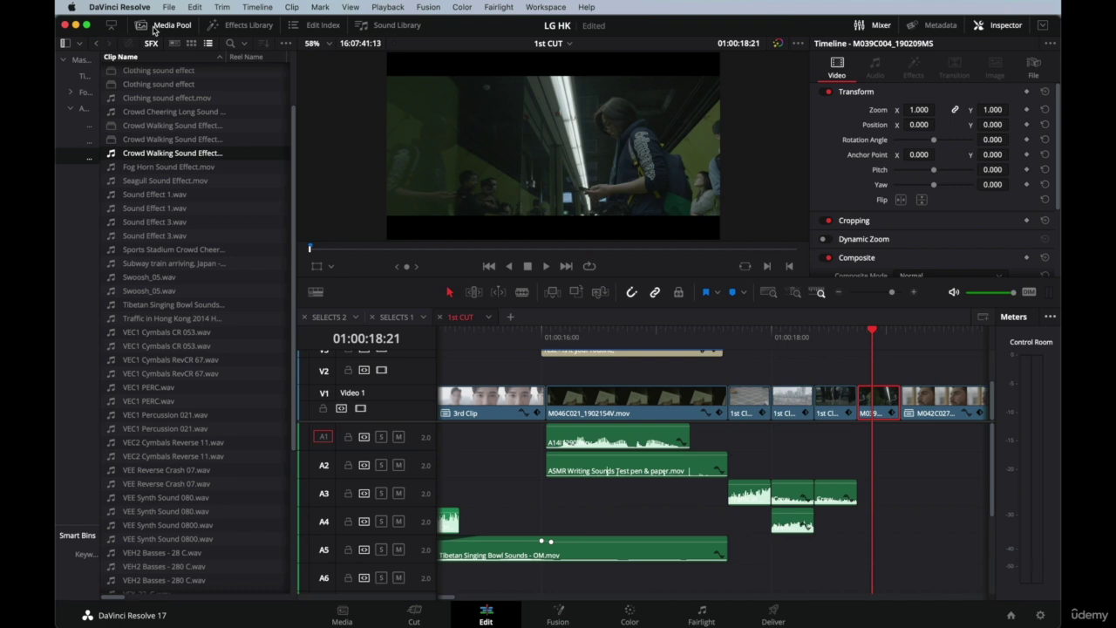
left_click(175, 264)
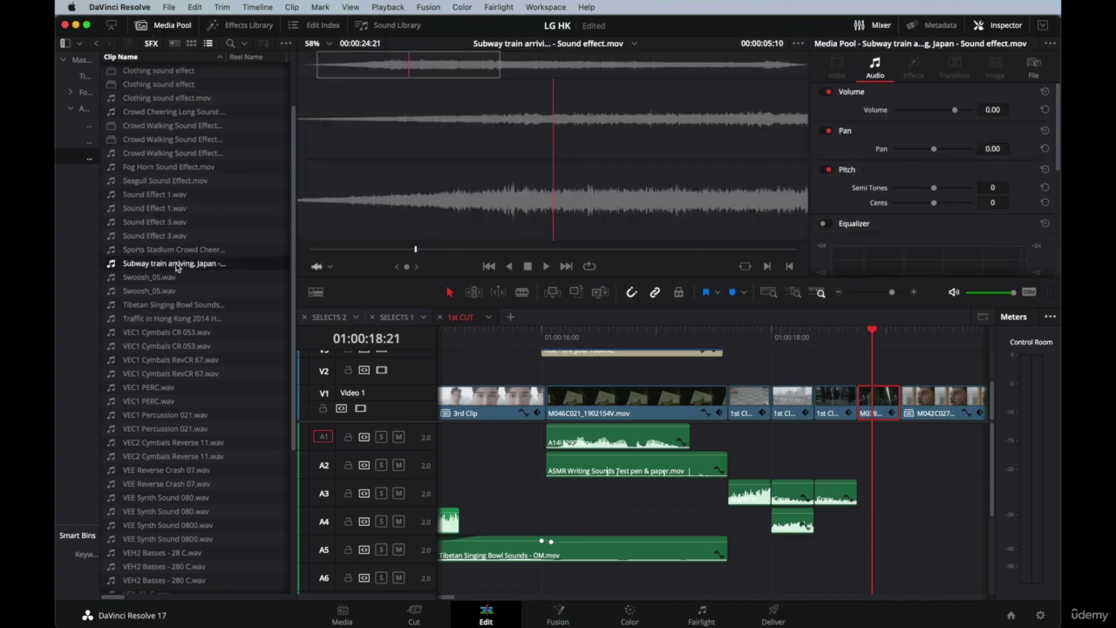
left_click(373, 67)
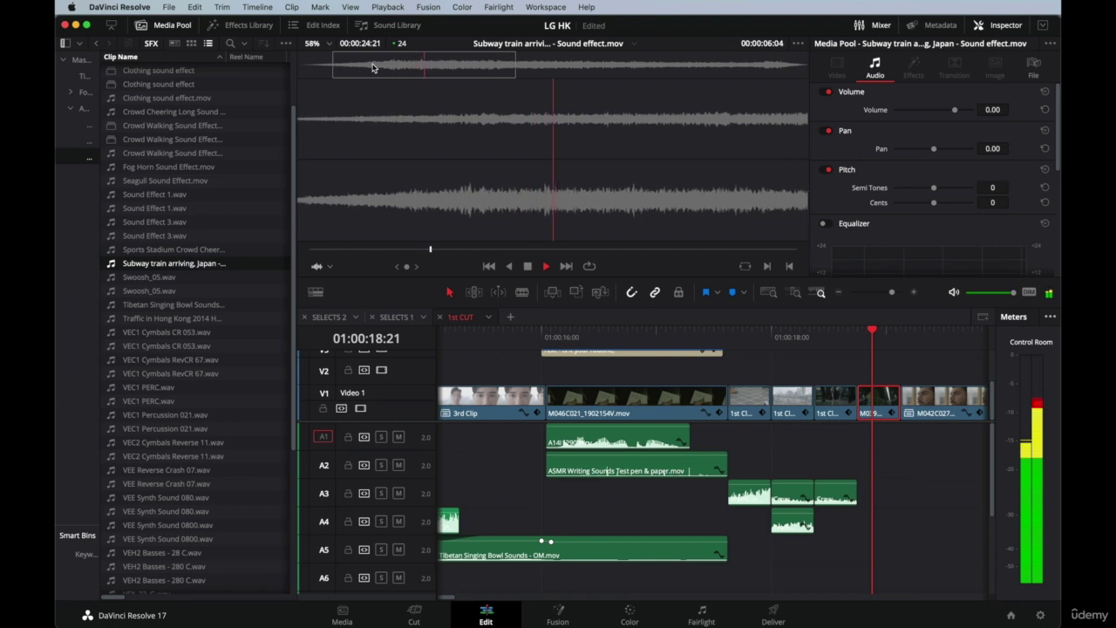
left_click(340, 63)
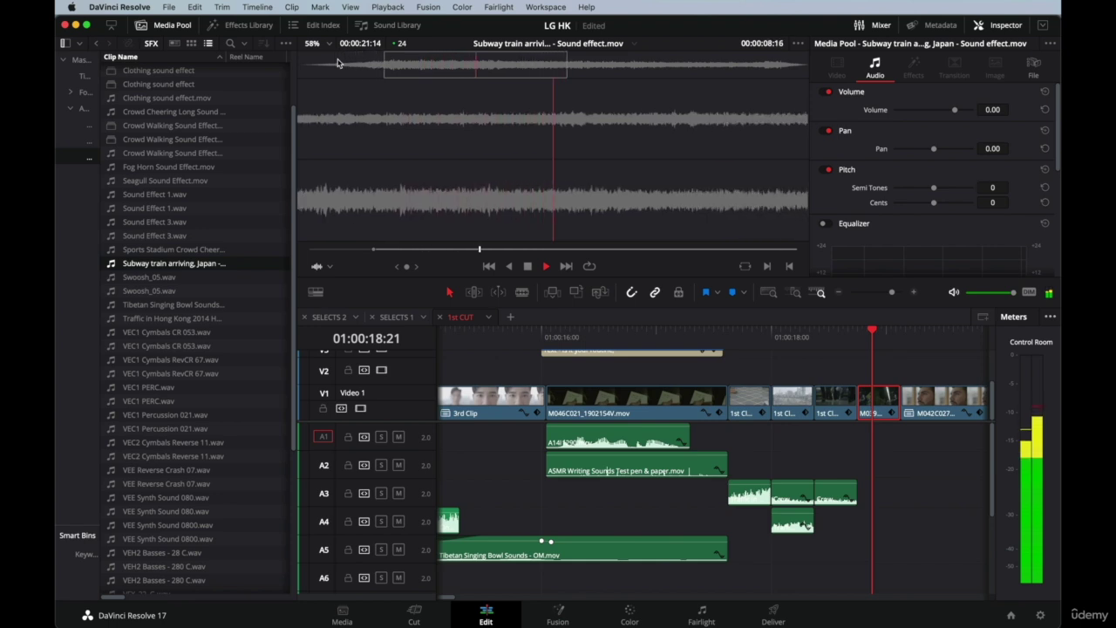
key("o")
key("space")
Place the marked subway train sound on A4 at the start of M039C004_190209MS and park the playhead at the start of M042C027_1902125Z.
left_click_drag(429, 130, 855, 520)
scroll(711, 462, "right", 5)
scroll(767, 508, "right", 2)
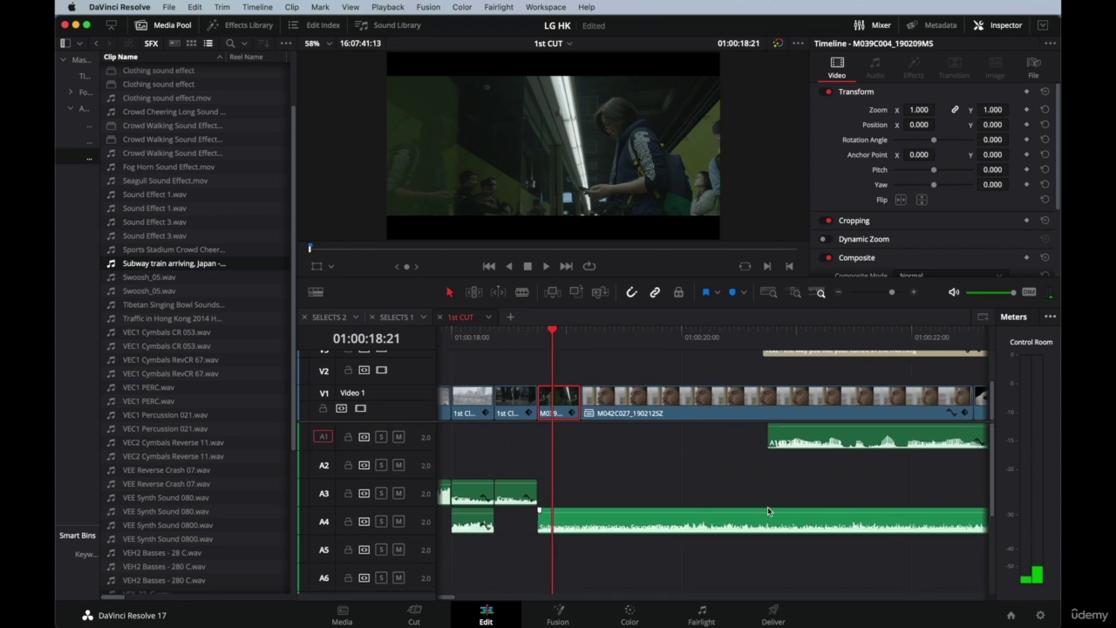
left_click(559, 338)
key("super+minus")
key("super+minus")
key("super+minus")
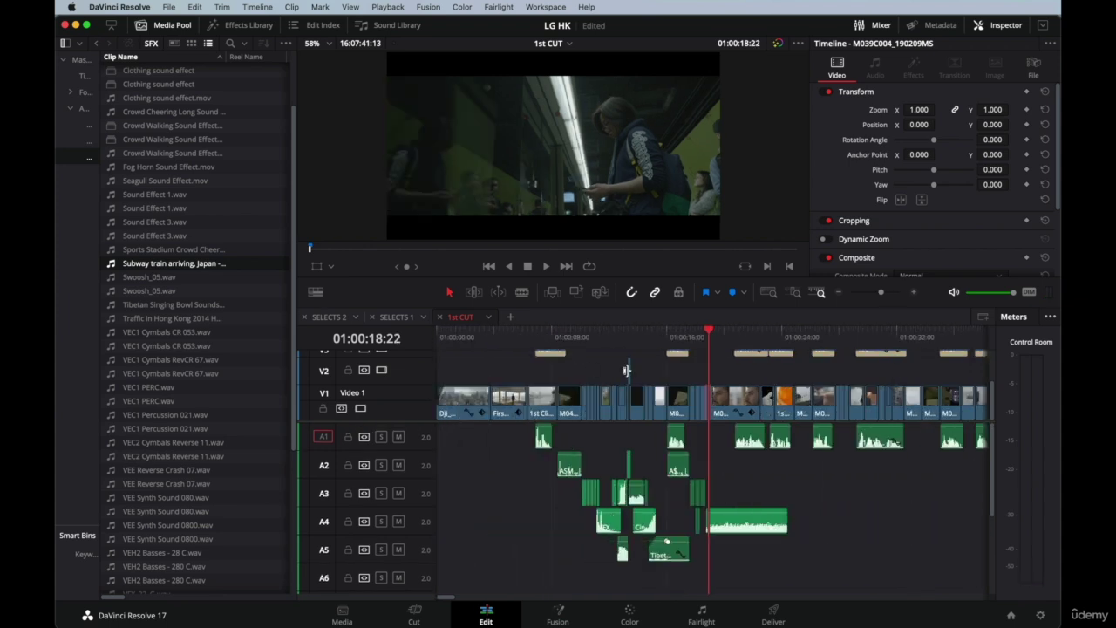
left_click(720, 338)
key("super+equal")
key("super+equal")
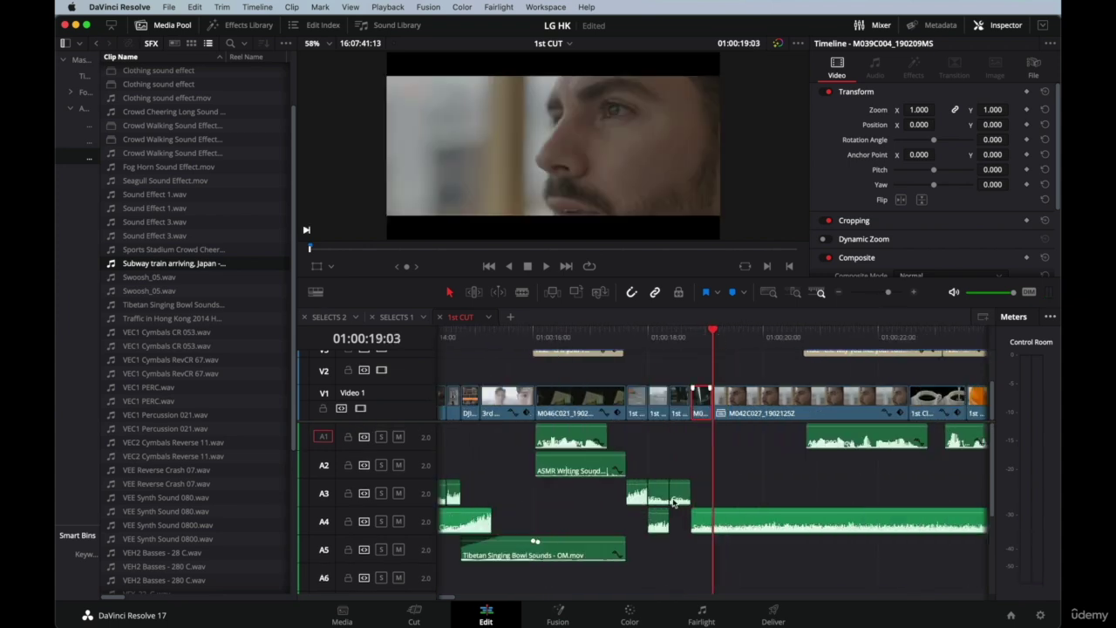
scroll(671, 506, "right", 4)
scroll(672, 506, "left", 2)
scroll(672, 509, "down", 1)
right_click(639, 513)
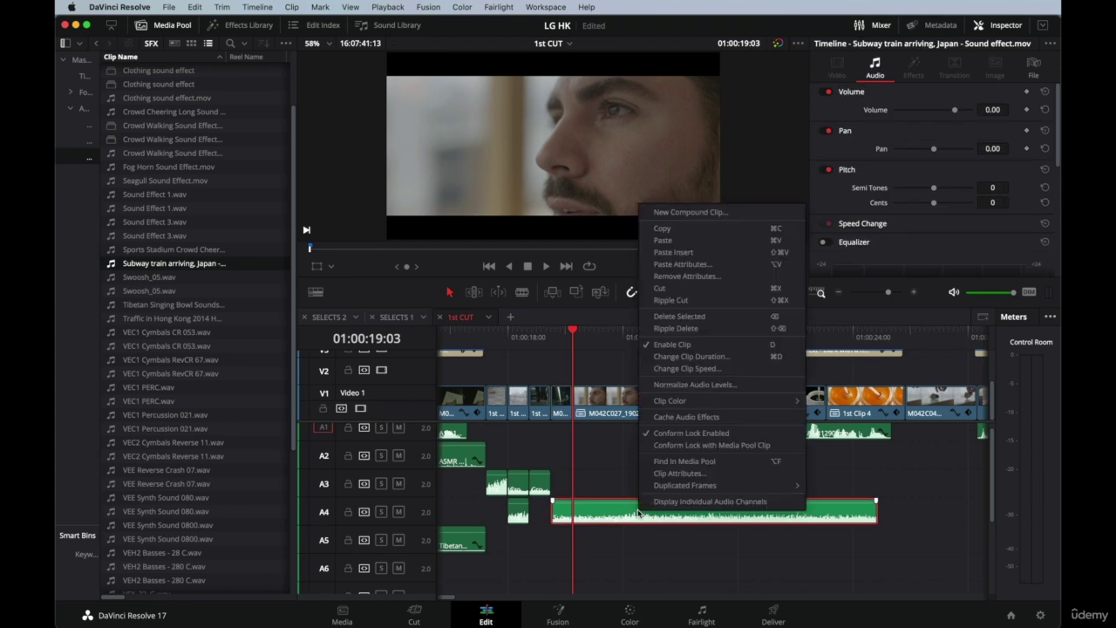
left_click(738, 357)
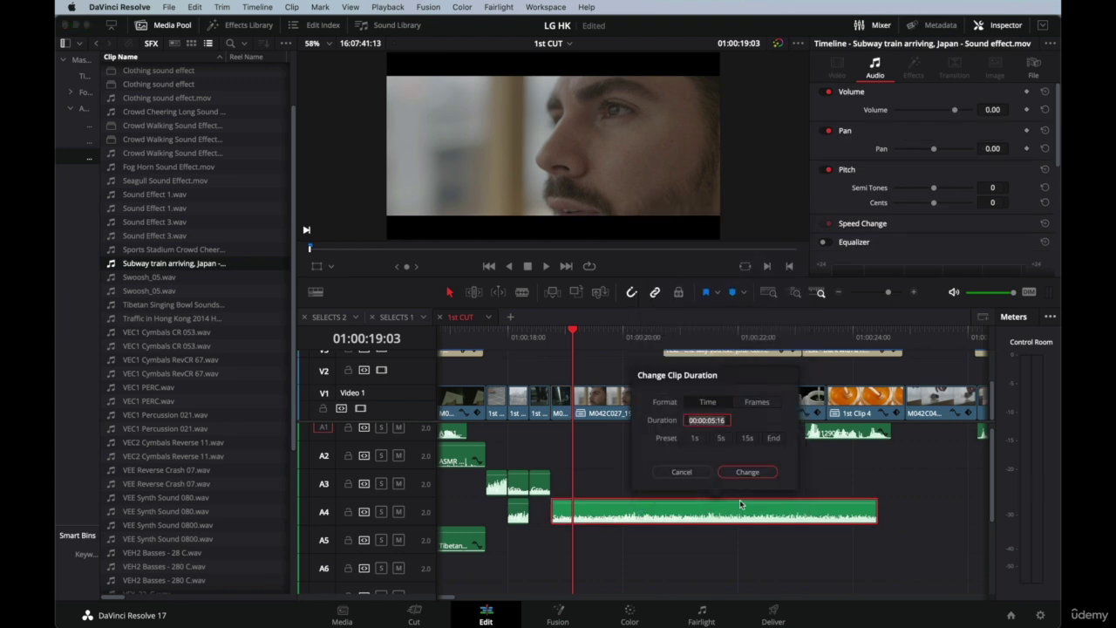
left_click(681, 472)
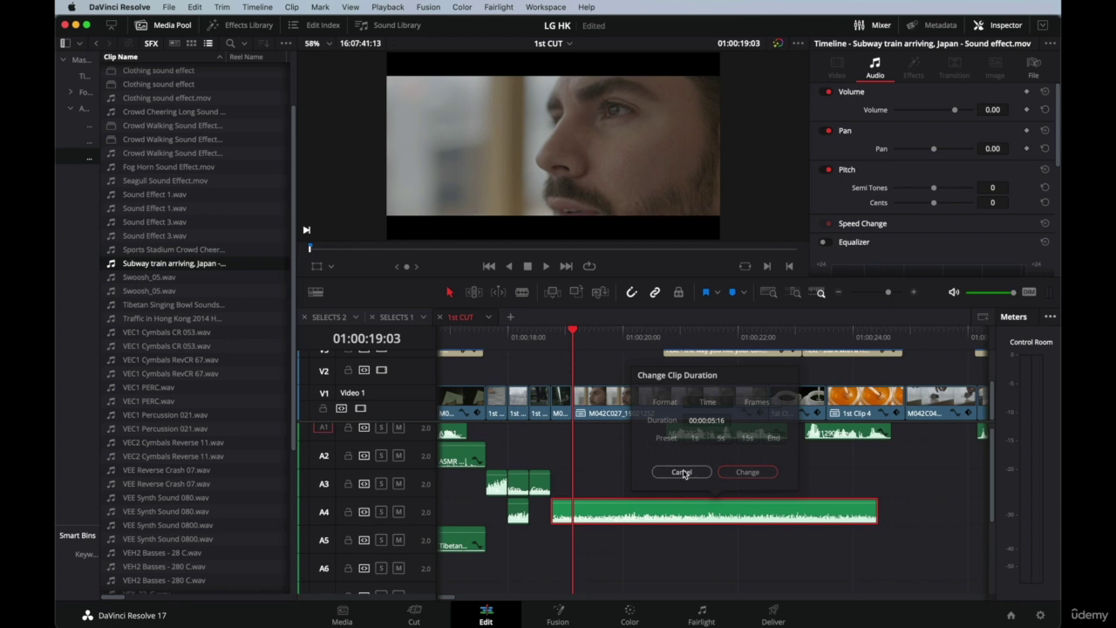
Set the subway train sound's clip speed on A4 to 400% and shorten its end to just past the start of M042C027_1902125Z.
right_click(590, 510)
left_click(693, 363)
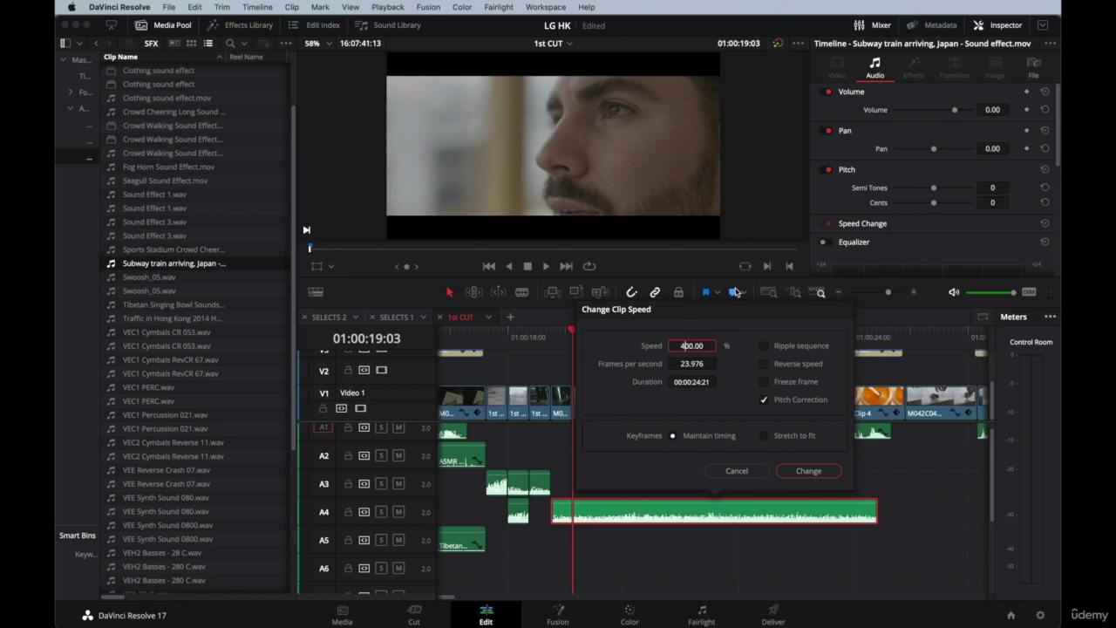
key("Return")
left_click_drag(857, 509, 600, 511)
Play the quick city shots into M039C004_190209MS to check the sped-up subway train sound.
left_click(527, 338)
key("space")
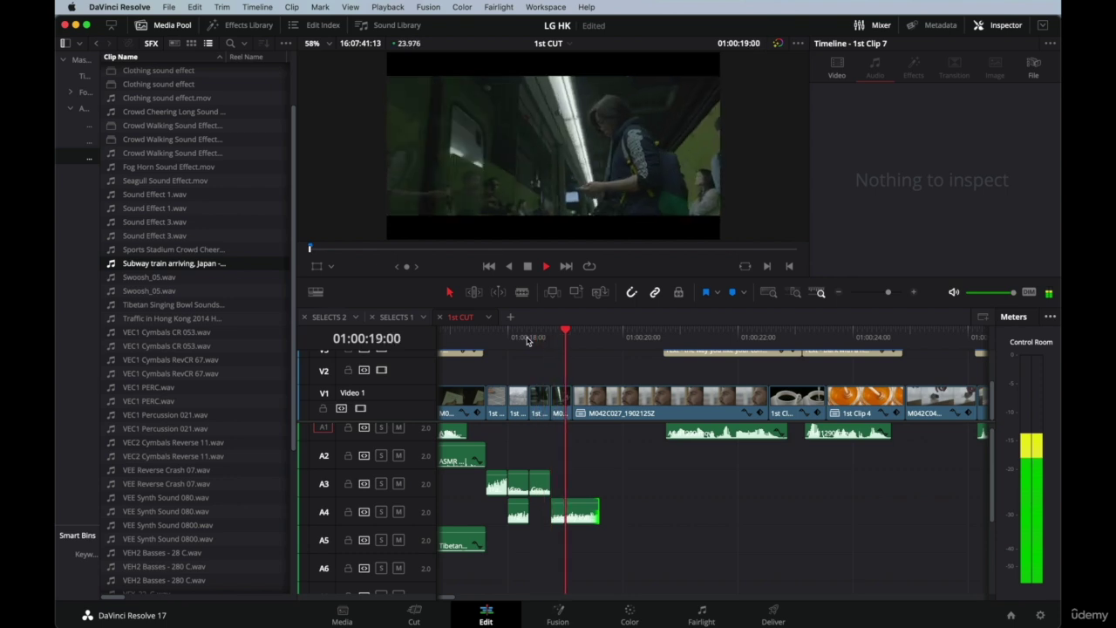
left_click(513, 338)
key("space")
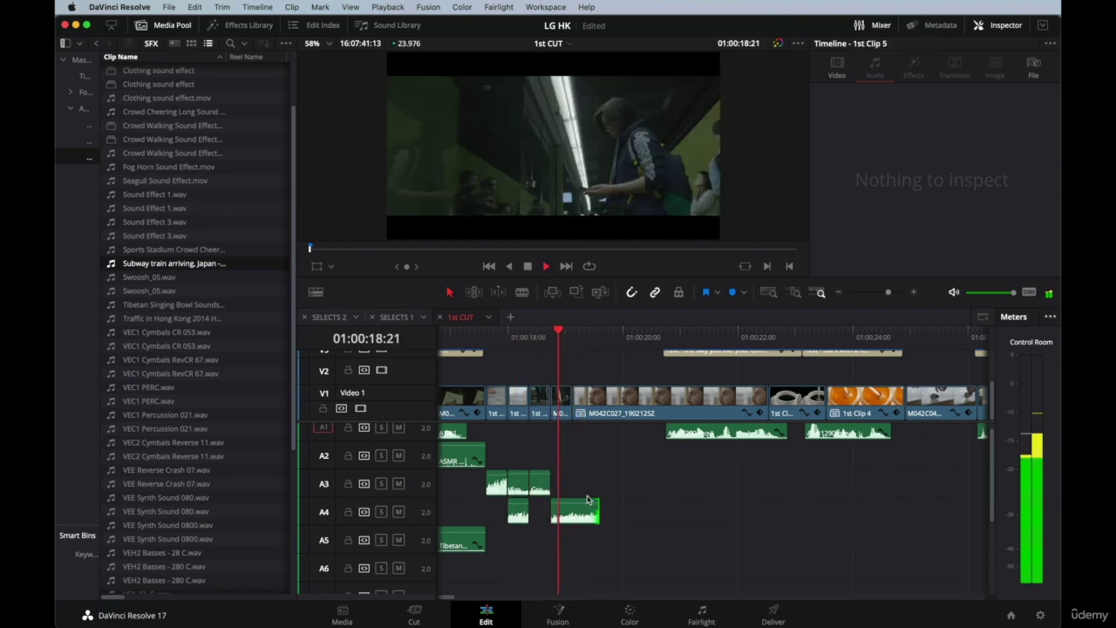
Extend the end of the subway train sound on A4 and try another clip speed for it.
left_click_drag(599, 511, 631, 512)
left_click(596, 512)
right_click(596, 512)
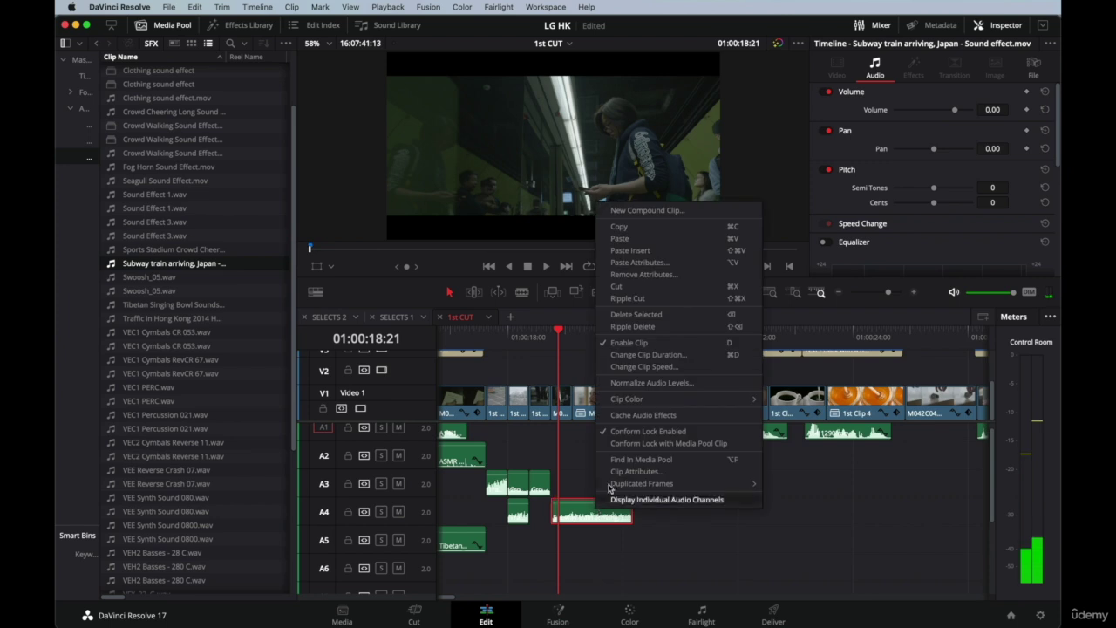
left_click(675, 372)
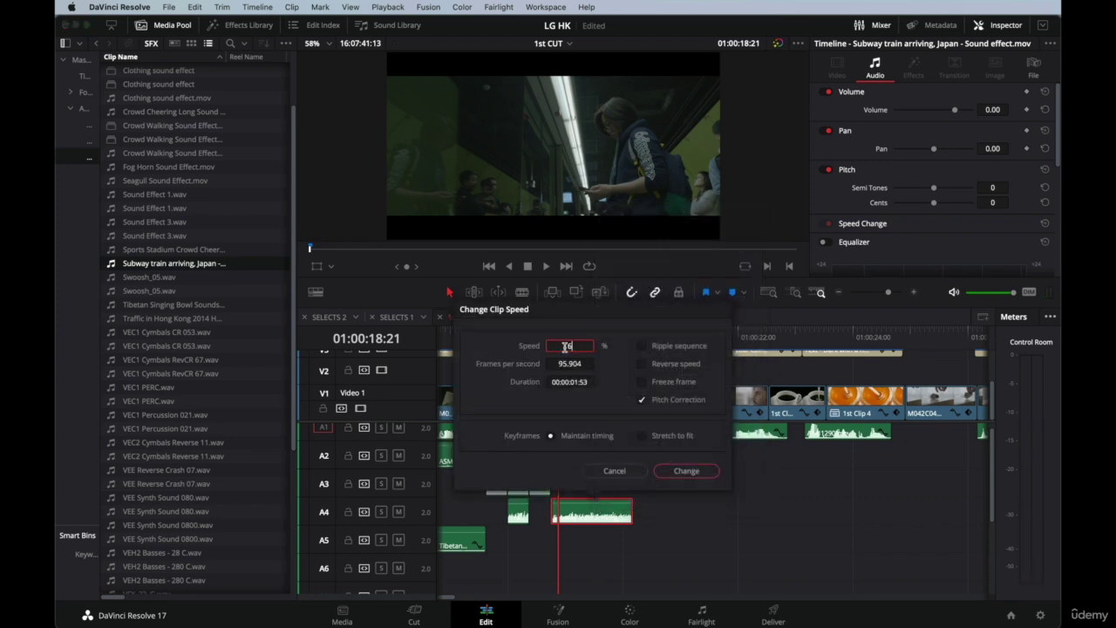
key("Escape")
Move the subway train sound to A3 directly under M039C004_190209MS, trim it to that shot's length, and play from the handwriting shot.
left_click_drag(630, 512, 604, 483)
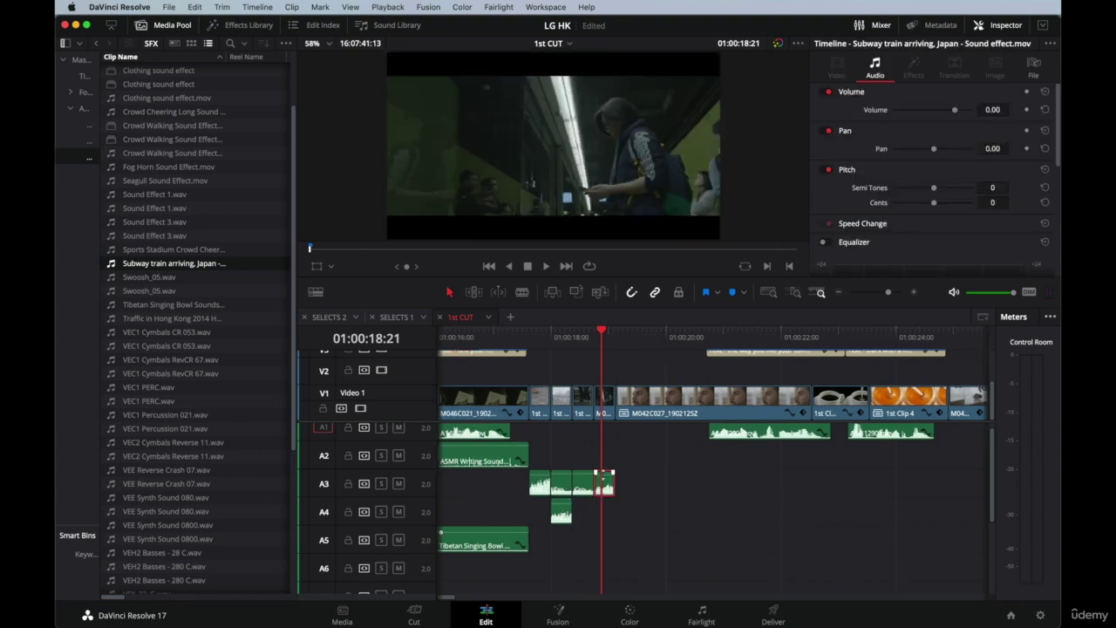
left_click(510, 330)
key("space")
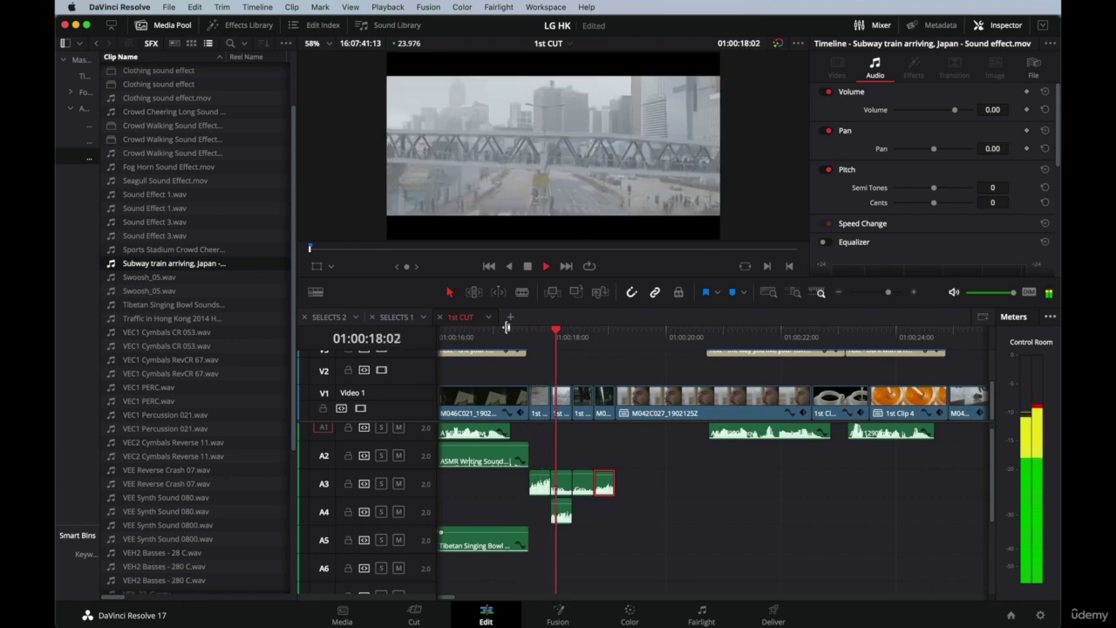
key("space")
left_click(574, 331)
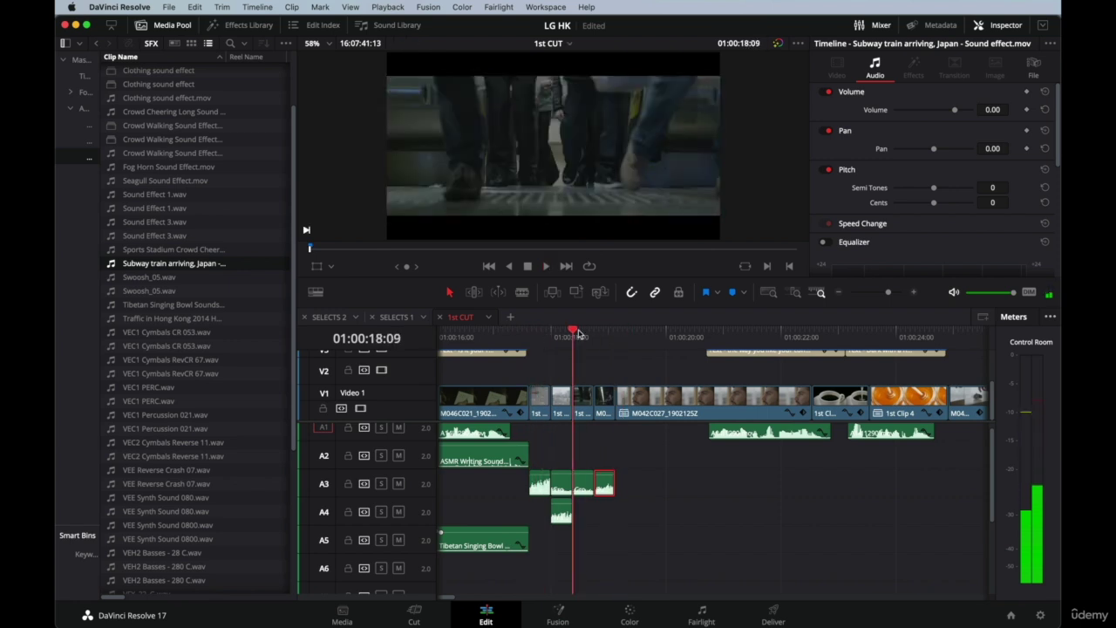
Slip the content of the subway train sound on A3 under M039C004_190209MS, keeping its position and length.
key("super+equal")
key("super+equal")
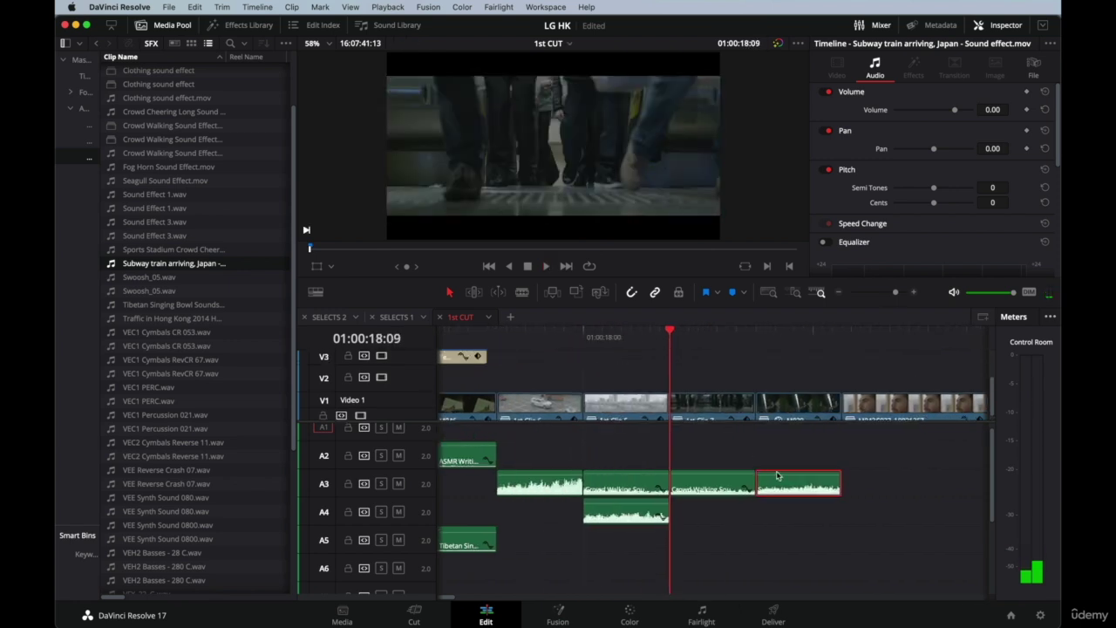
key("t")
left_click_drag(789, 483, 733, 487)
key("super+z")
scroll(736, 489, "right", 5)
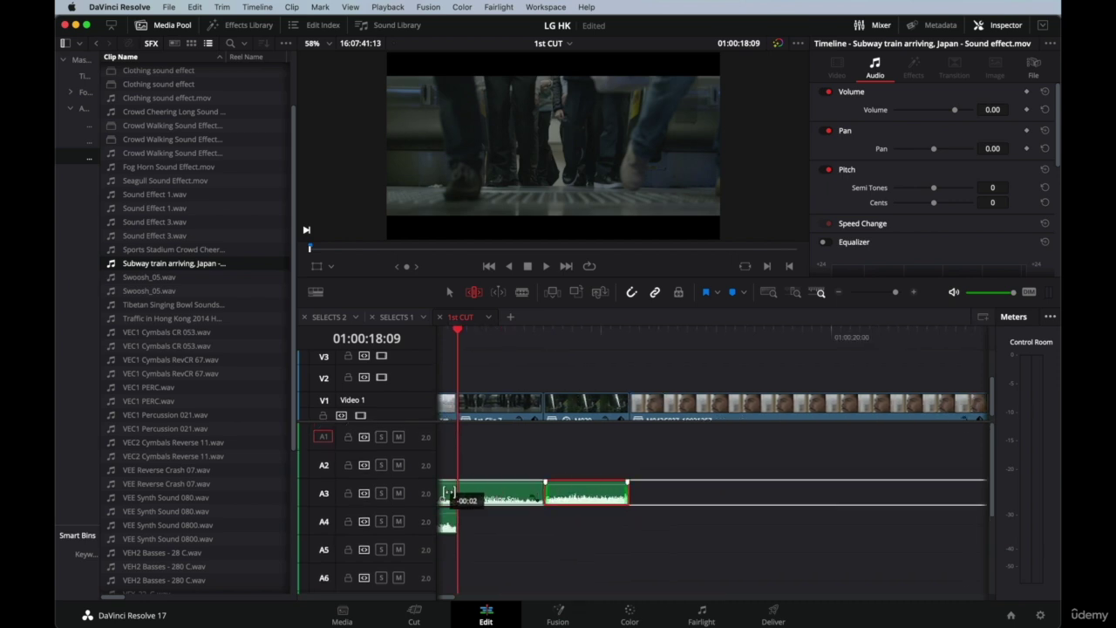
key("super+minus")
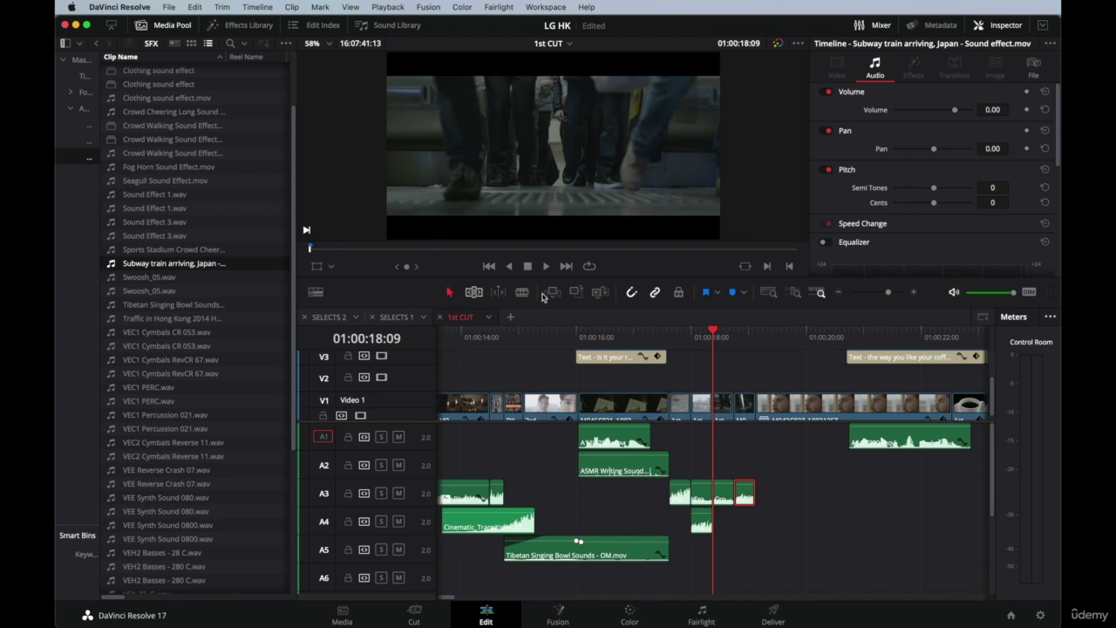
Play from before the handwriting shot into M042C027_1902125Z to check the subway train sound in context.
left_click(628, 342)
key("space")
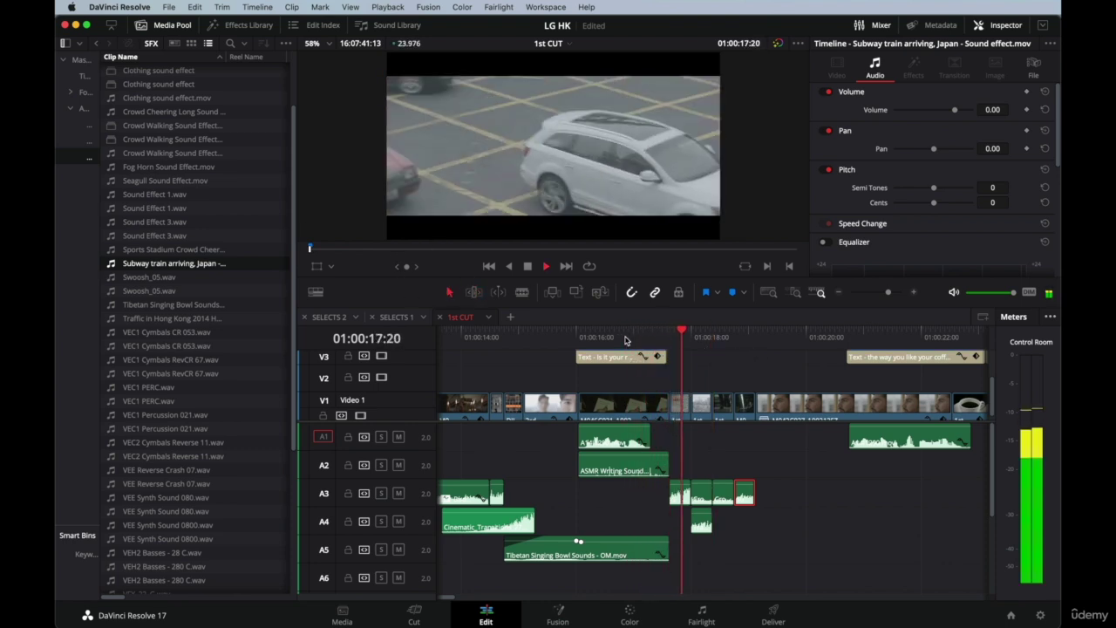
left_click(535, 339)
key("space")
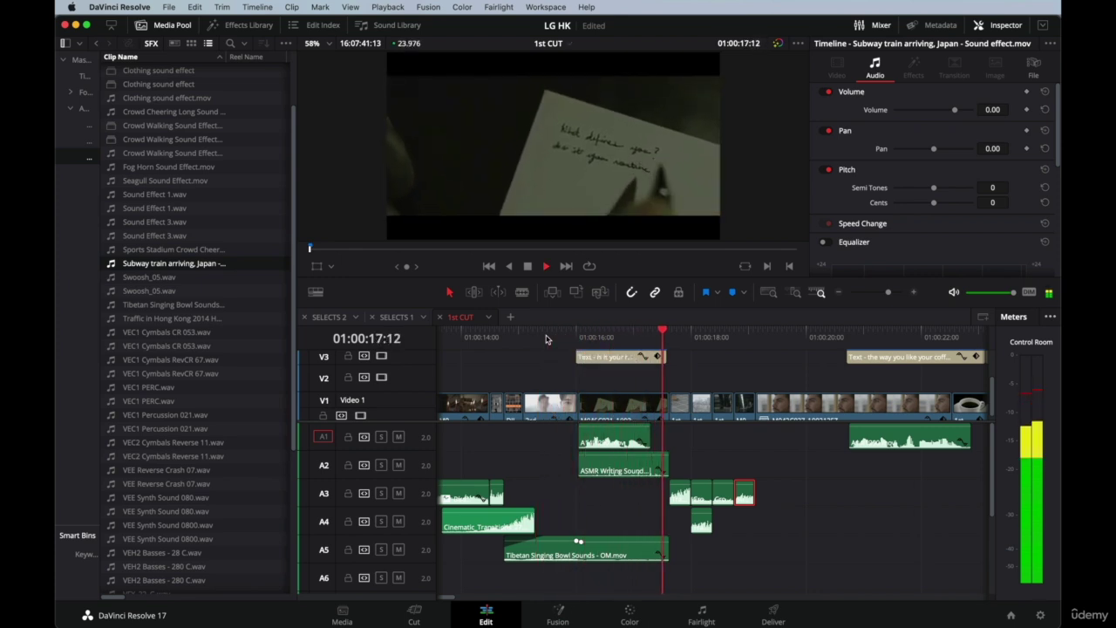
key("space")
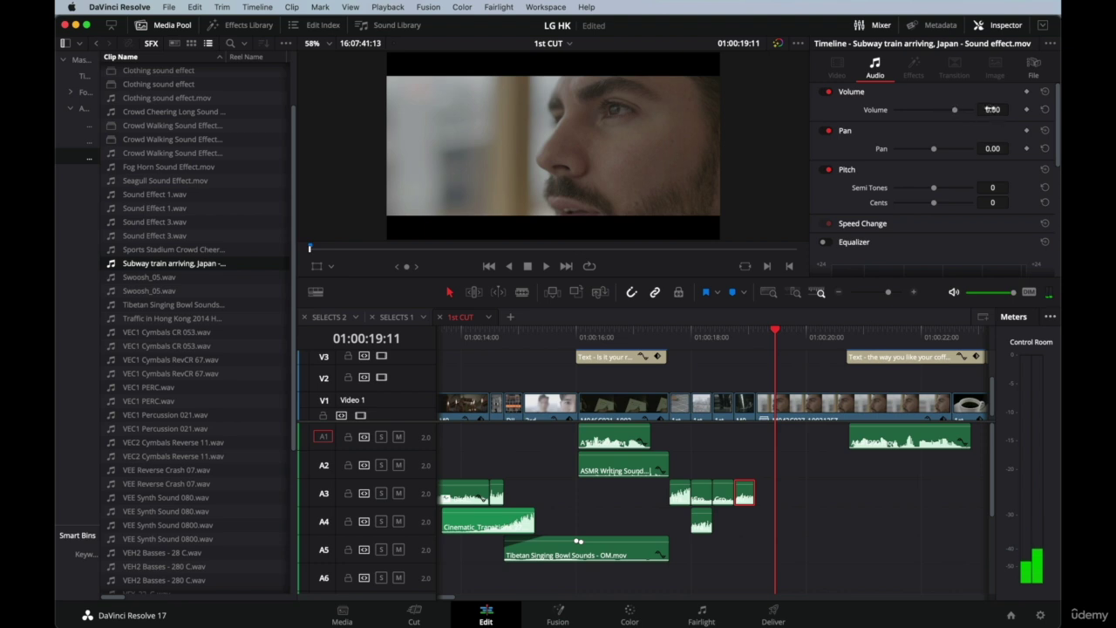
Raise the subway train sound's volume to 5.00 and replay the sequence through to M042C027_1902125Z.
left_click_drag(990, 108, 991, 108)
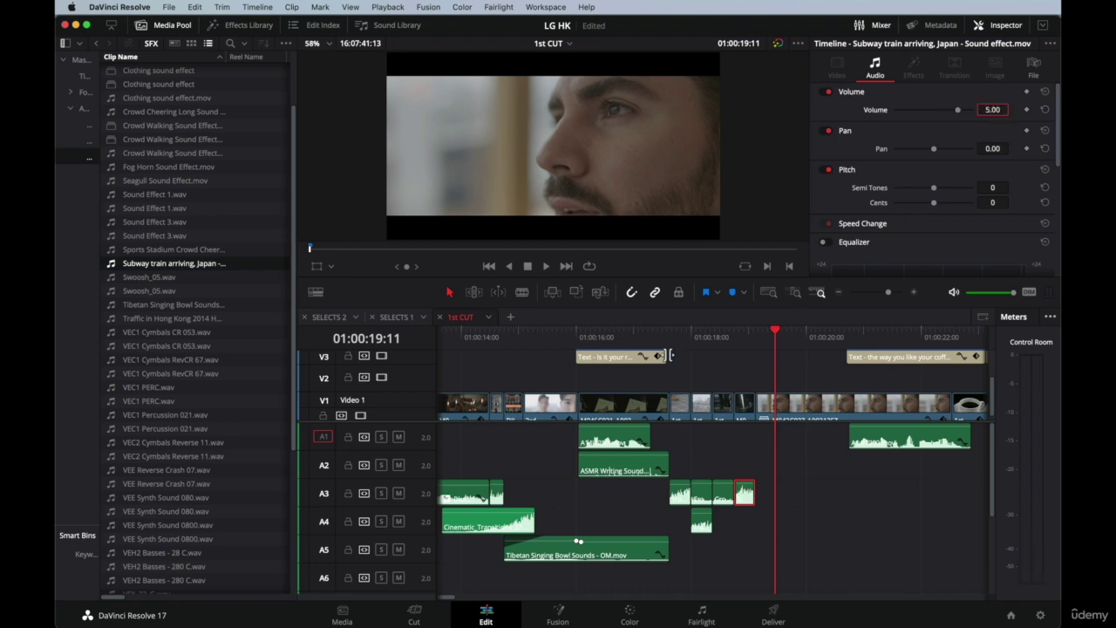
left_click(544, 338)
key("space")
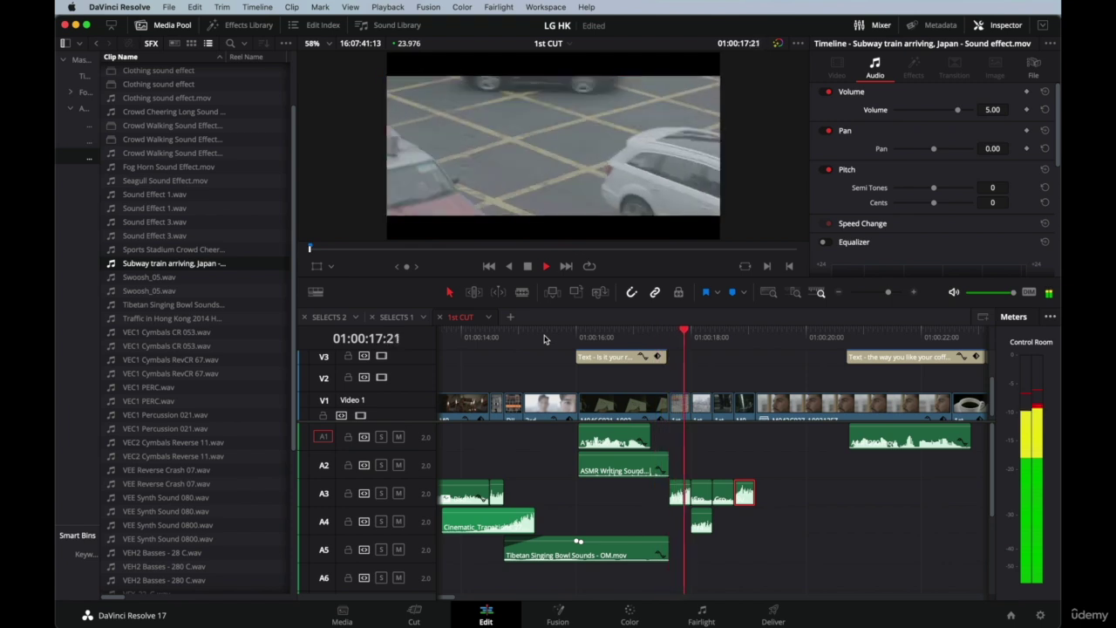
key("space")
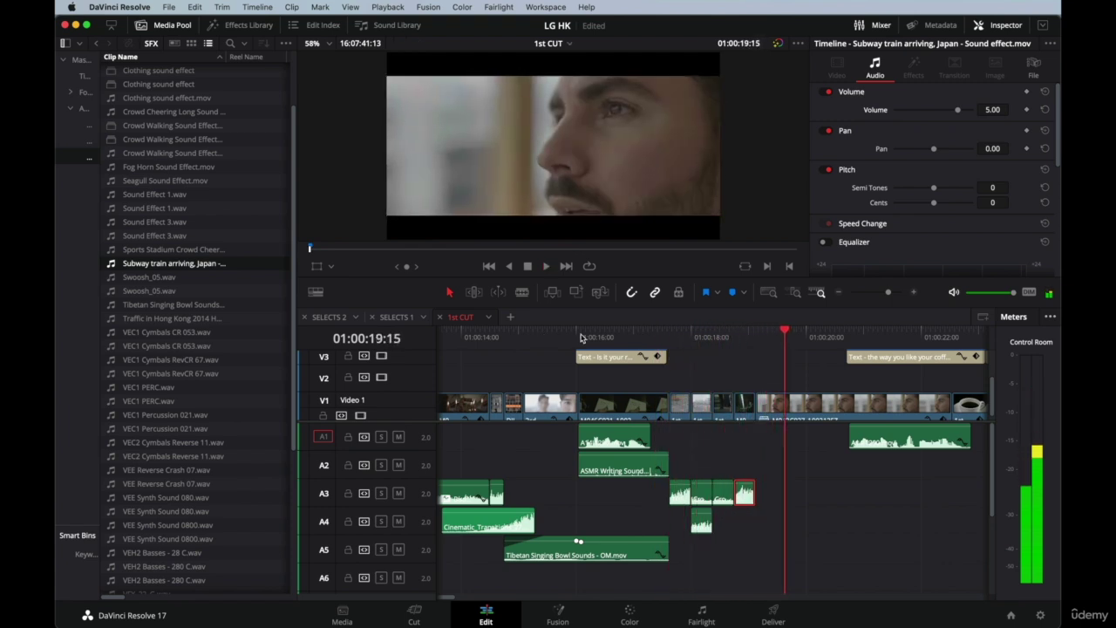
scroll(818, 414, "right", 2)
scroll(817, 414, "right", 2)
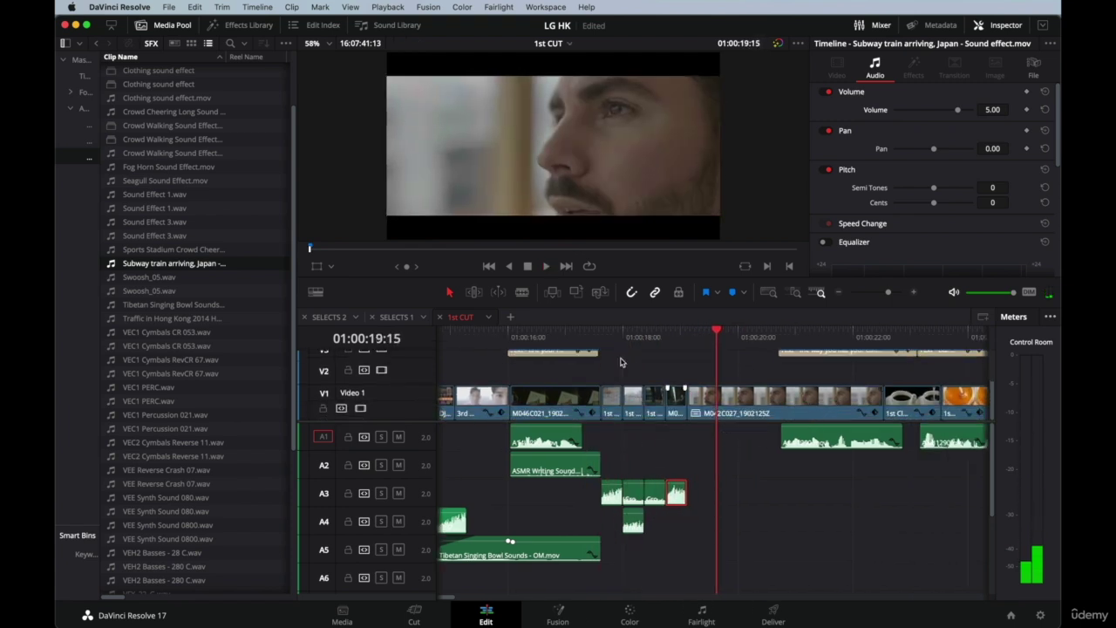
left_click(573, 336)
key("space")
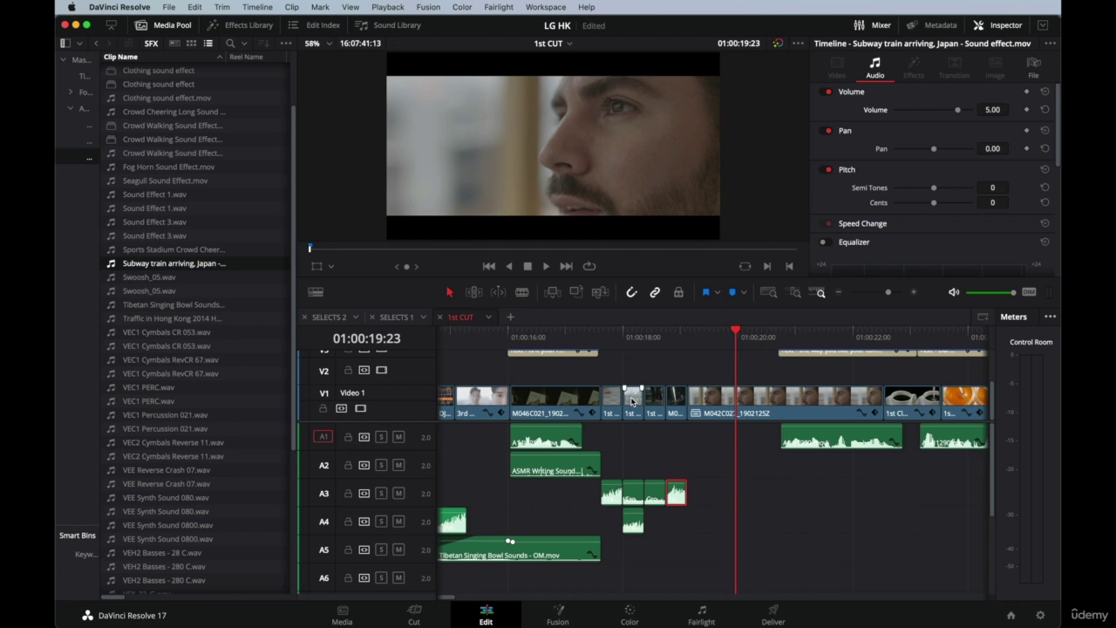
Play the earlier part of the cut from the first handwriting shot to 01:00:12:04 to review its sound design.
key("super+minus")
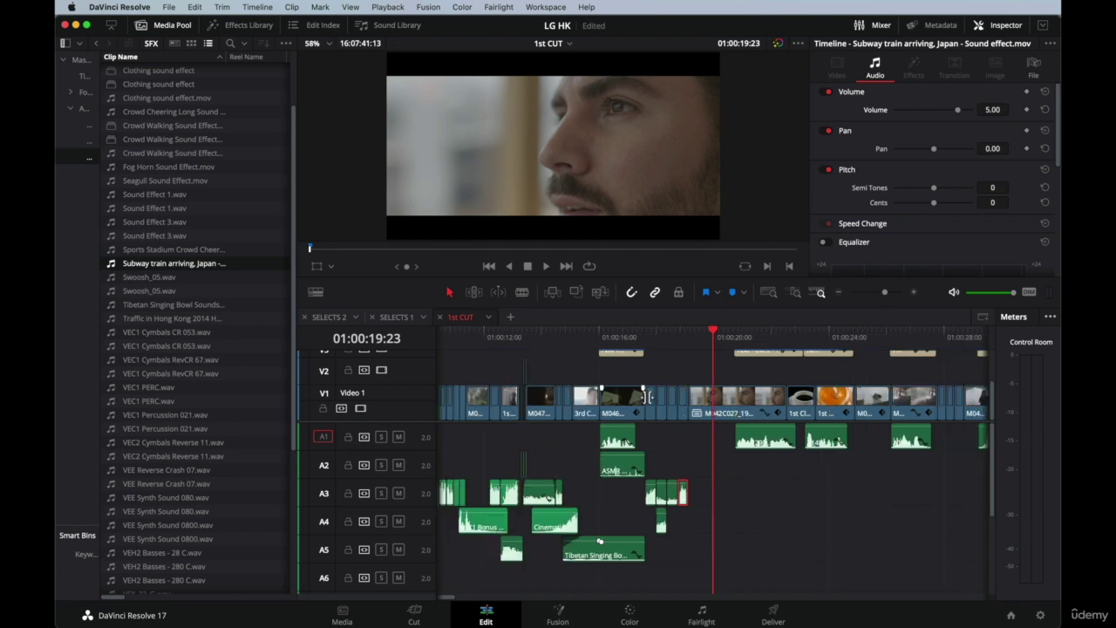
key("super+equal")
key("super+minus")
scroll(623, 413, "left", 3)
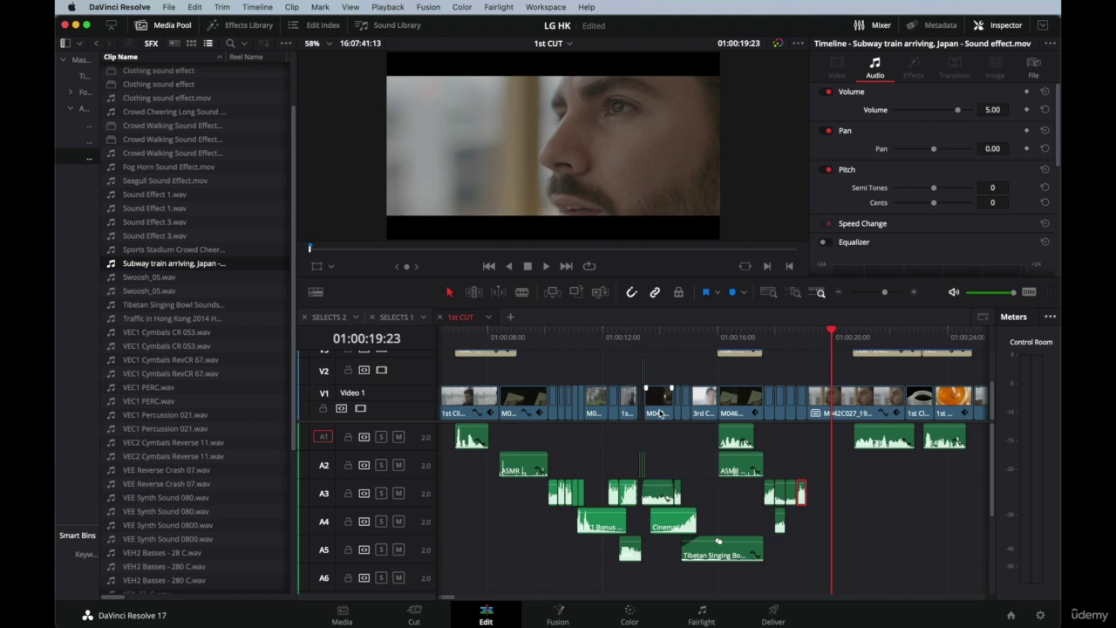
scroll(660, 414, "left", 2)
left_click(582, 338)
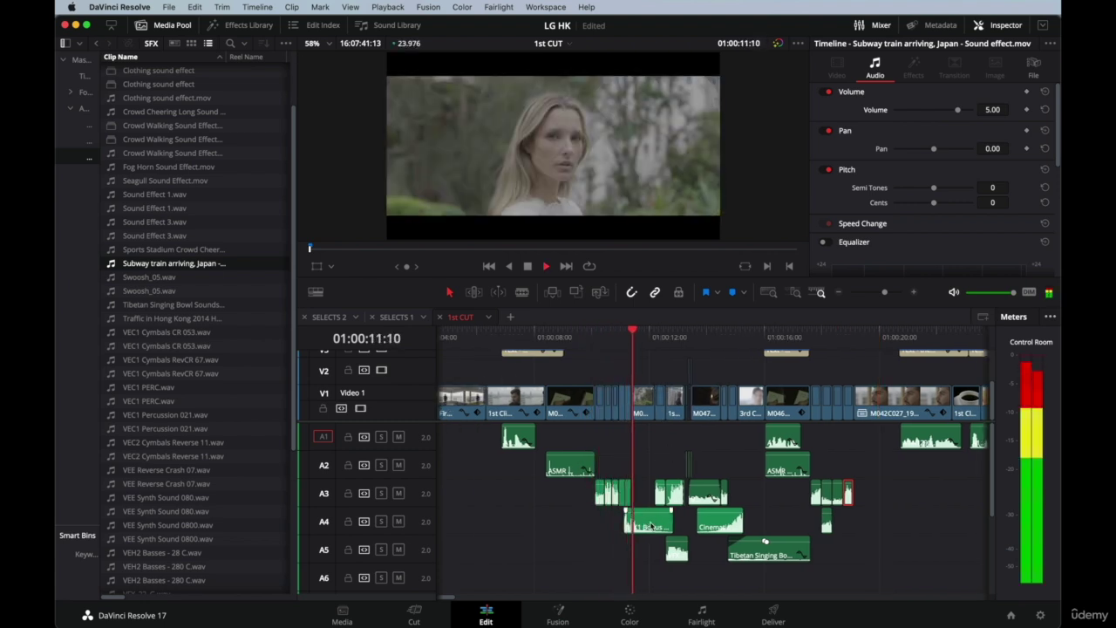
key("space")
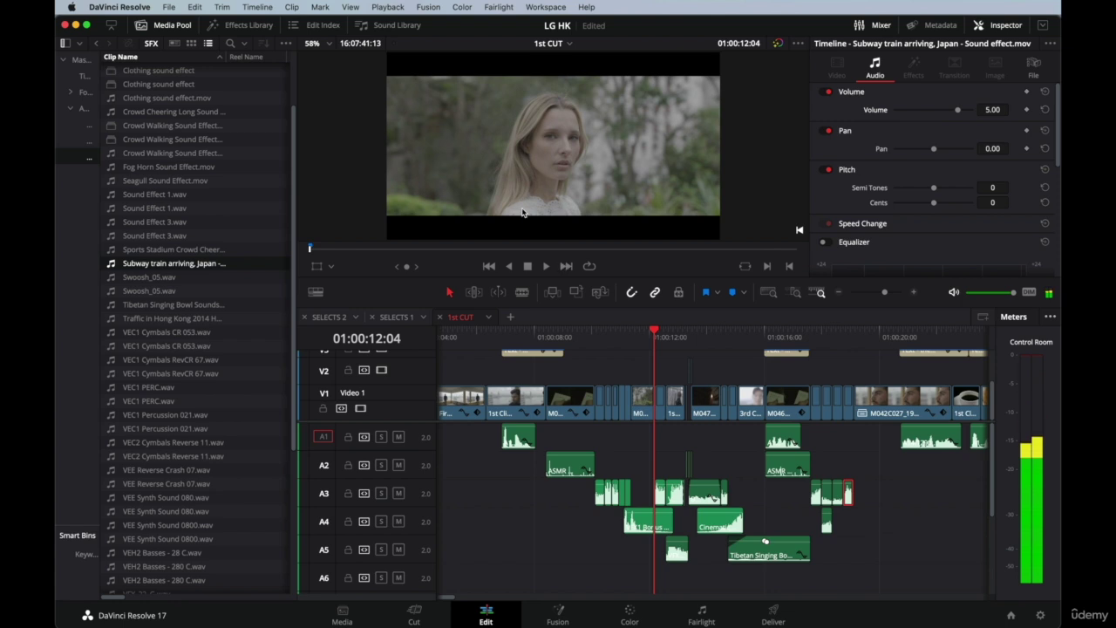
Audition A very high pitch sound....!!.mov for M042C027_1902125Z and mark a 00:00:03:09 section of its rising start.
scroll(528, 218, "down", 3)
scroll(604, 336, "right", 5)
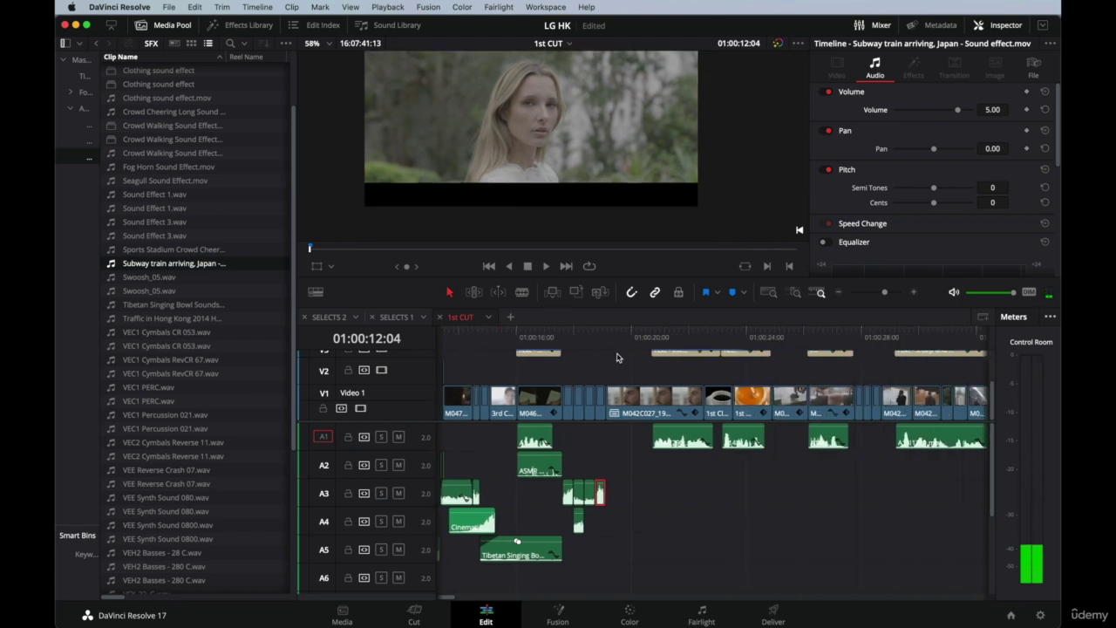
left_click(610, 347)
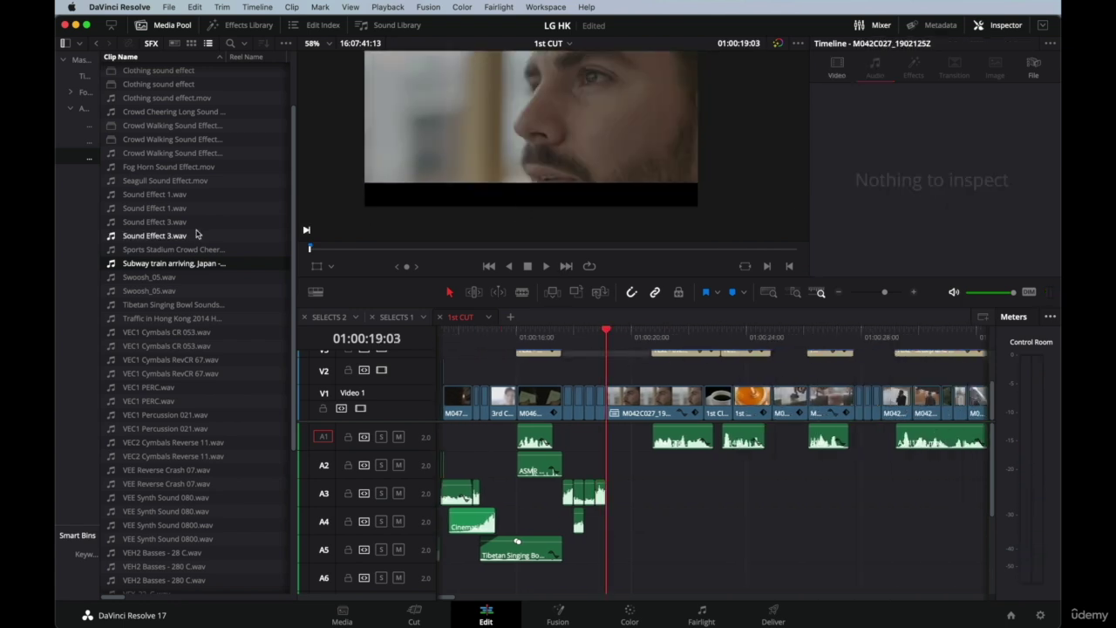
scroll(197, 235, "up", 3)
left_click(154, 72)
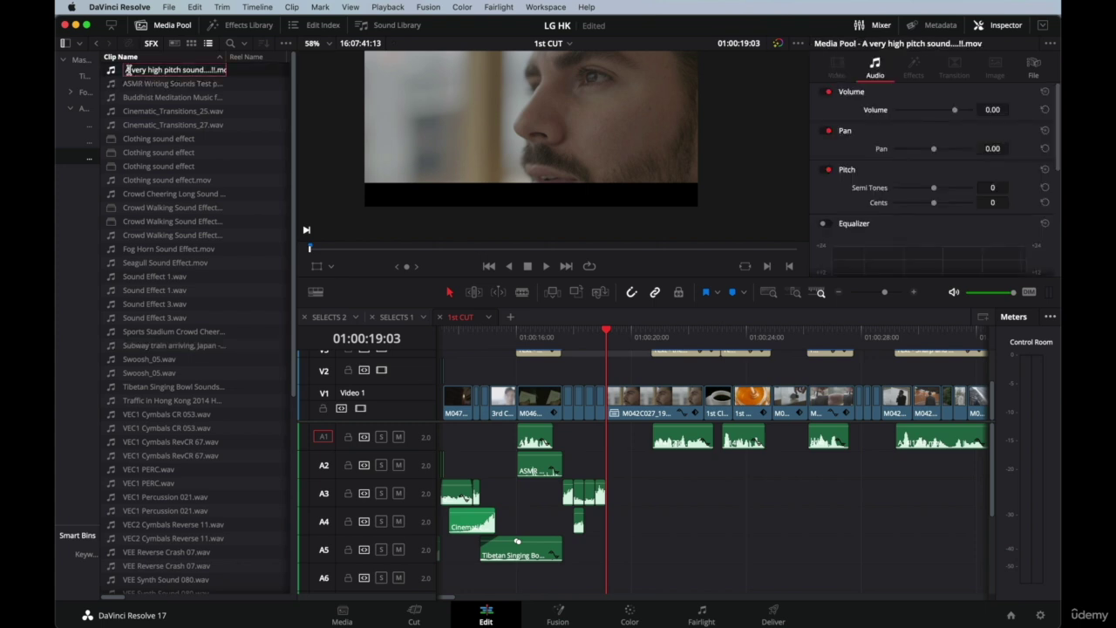
double_click(111, 74)
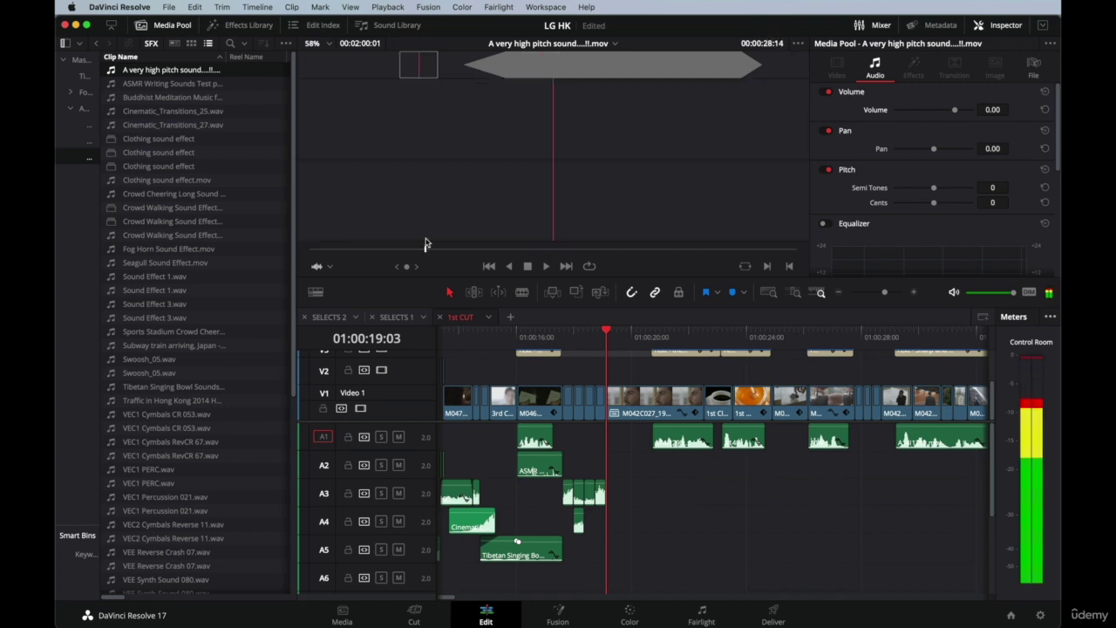
left_click(478, 69)
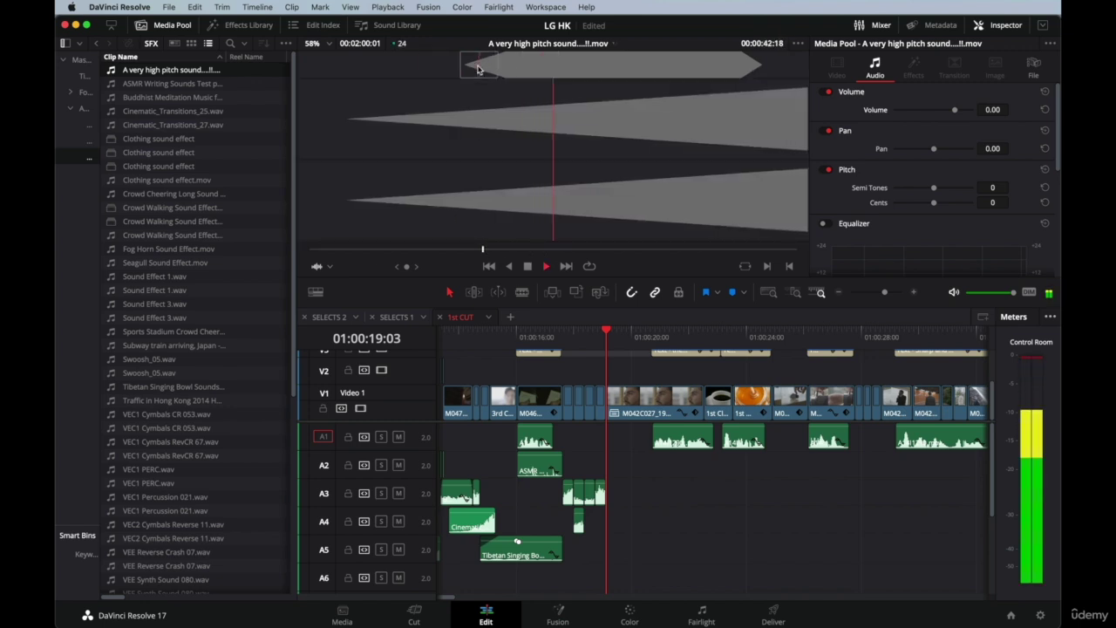
left_click(462, 70)
key("space")
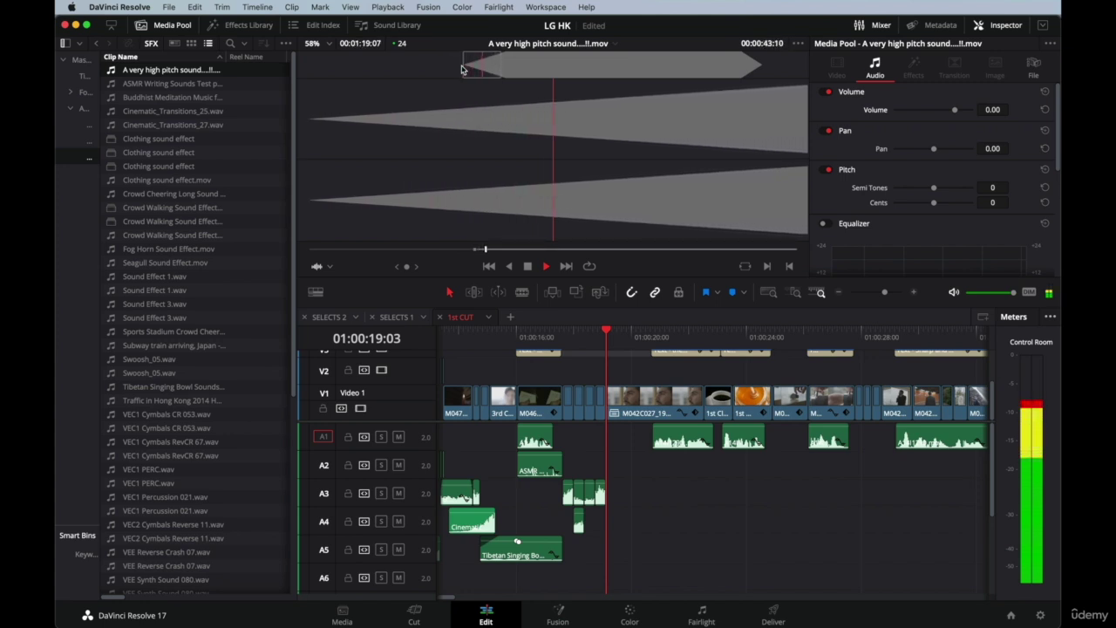
key("space")
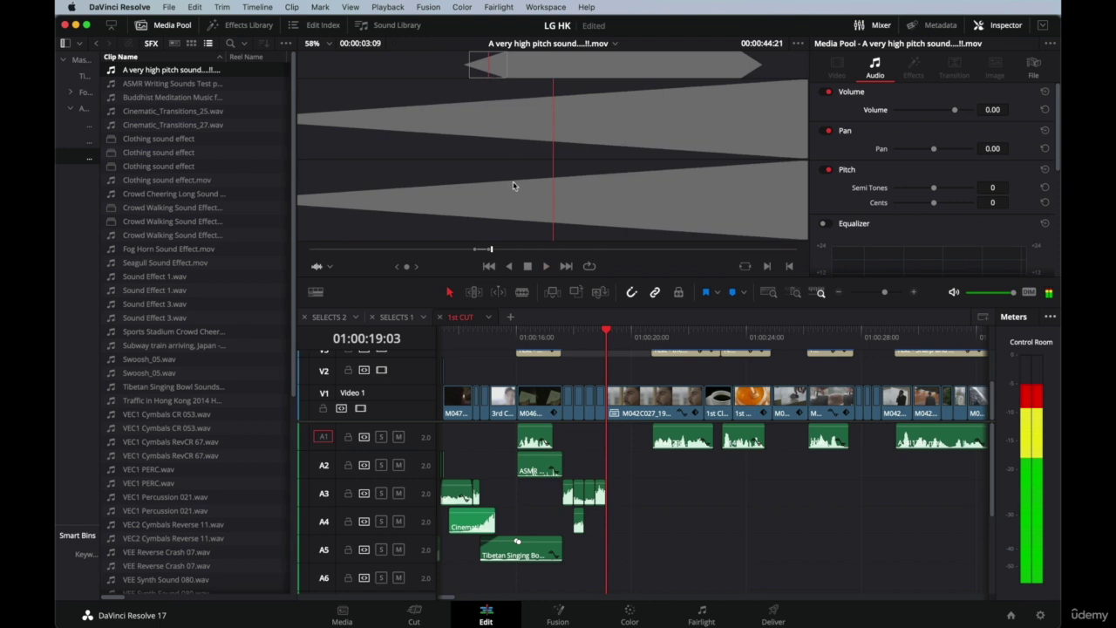
Place the marked high pitch sound on A3 at the start of M042C027_1902125Z and park the playhead there.
left_click_drag(486, 210, 611, 497)
left_click(608, 335)
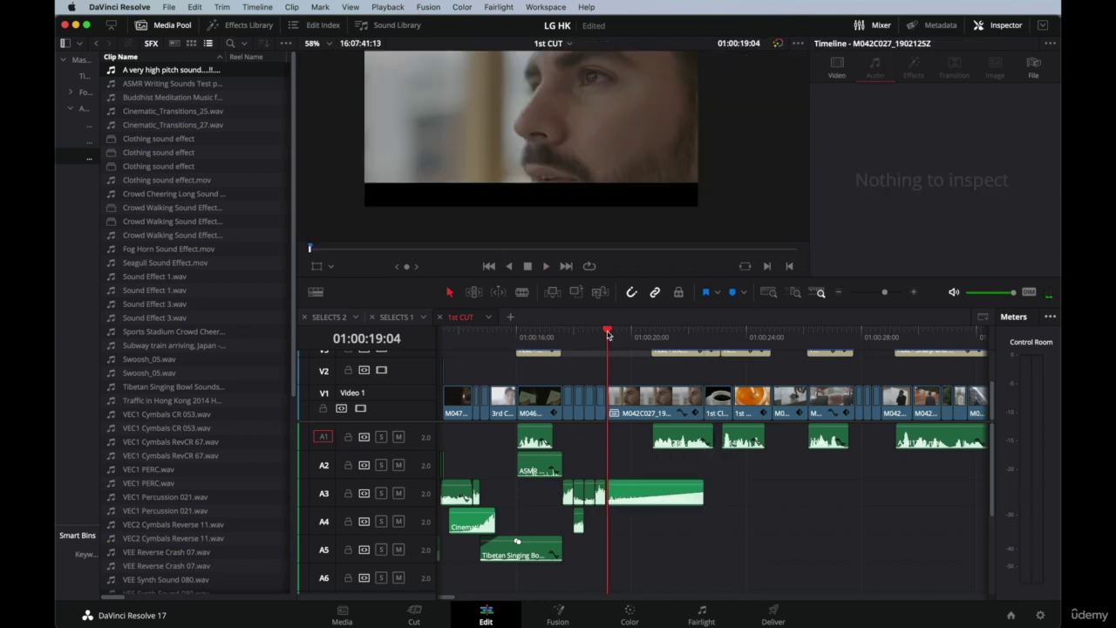
key("super+equal")
scroll(714, 501, "right", 3)
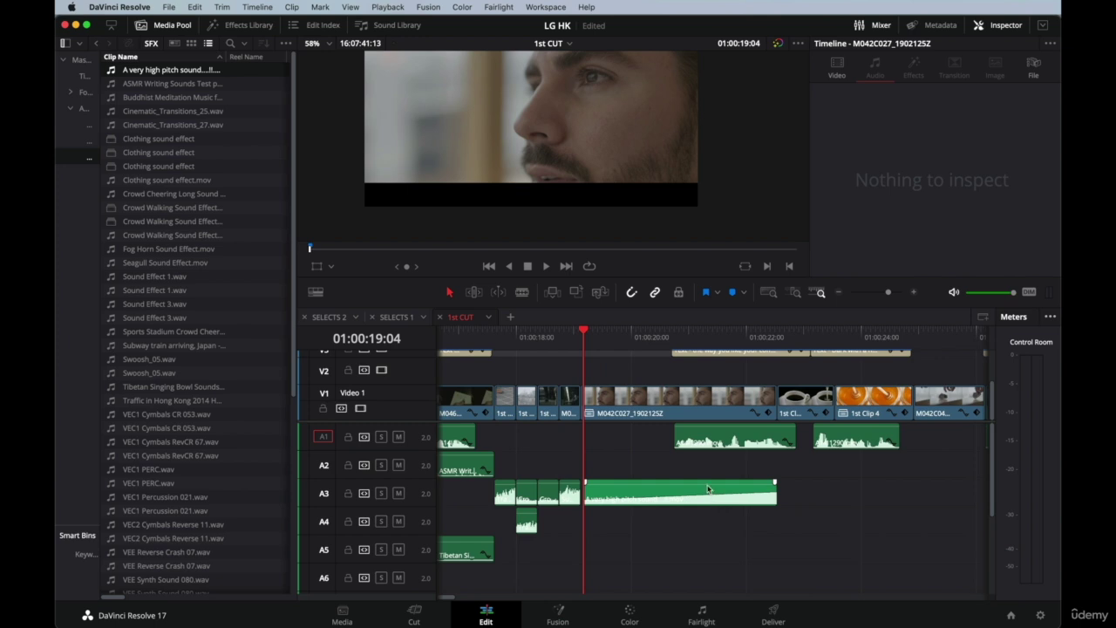
Lower the high pitch sound on A3 to -11.84 dB, butt it against the preceding sound, and replay the sequence.
left_click_drag(708, 489, 708, 483)
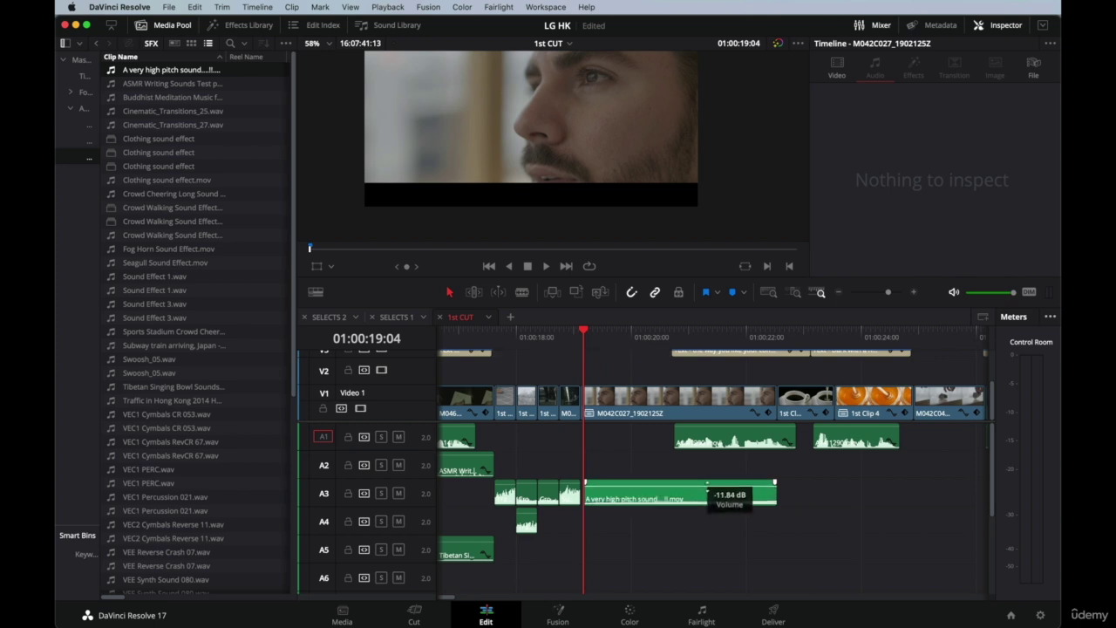
left_click(561, 361)
left_click(650, 484)
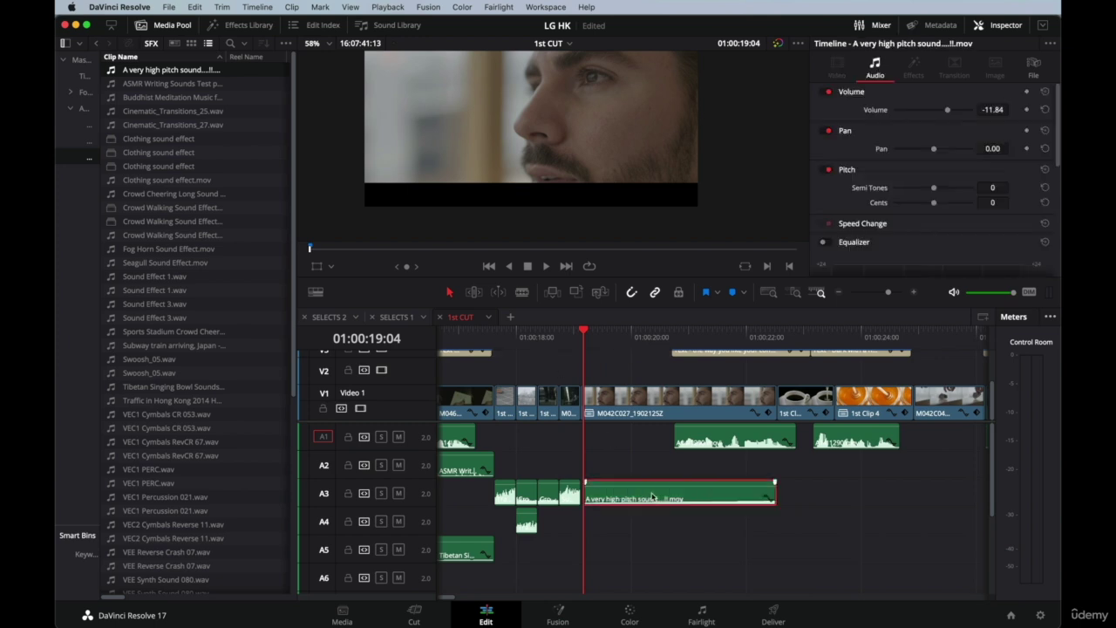
left_click(457, 340)
key("space")
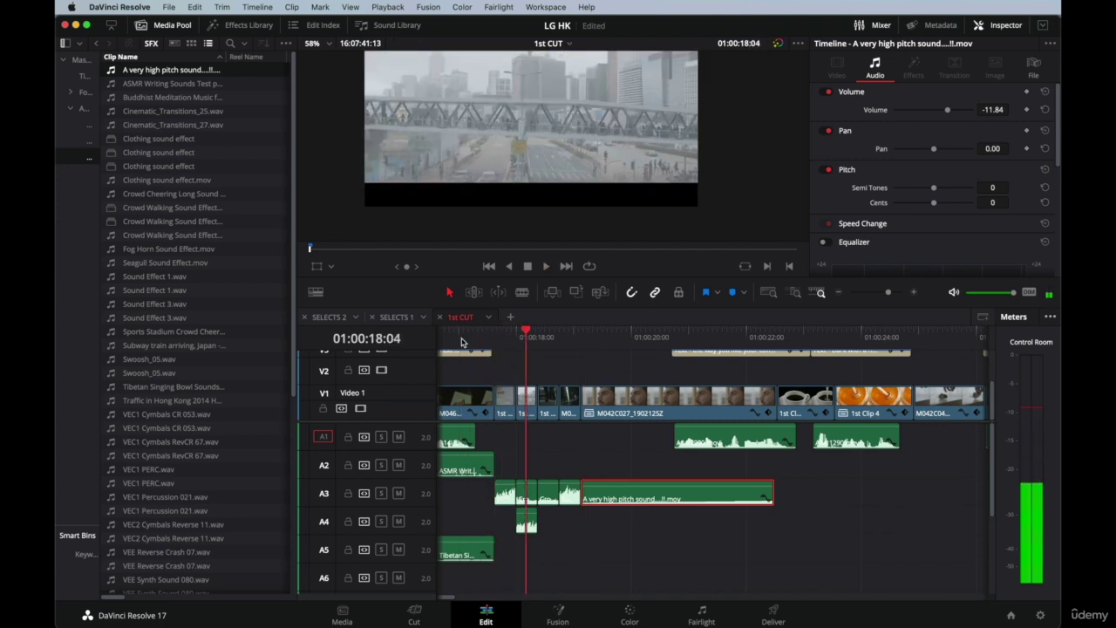
Extend the end of the high pitch sound on A3 to match the end of M042C027_1902125Z.
key("super+minus")
left_click(631, 339)
key("space")
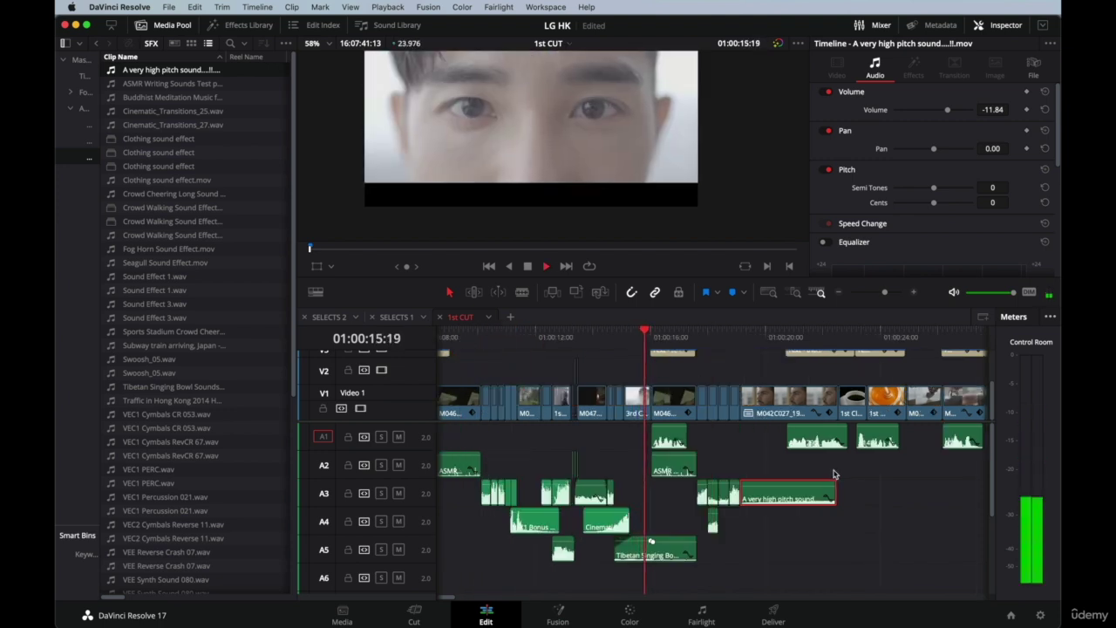
left_click_drag(834, 494, 834, 494)
scroll(838, 480, "down", 1)
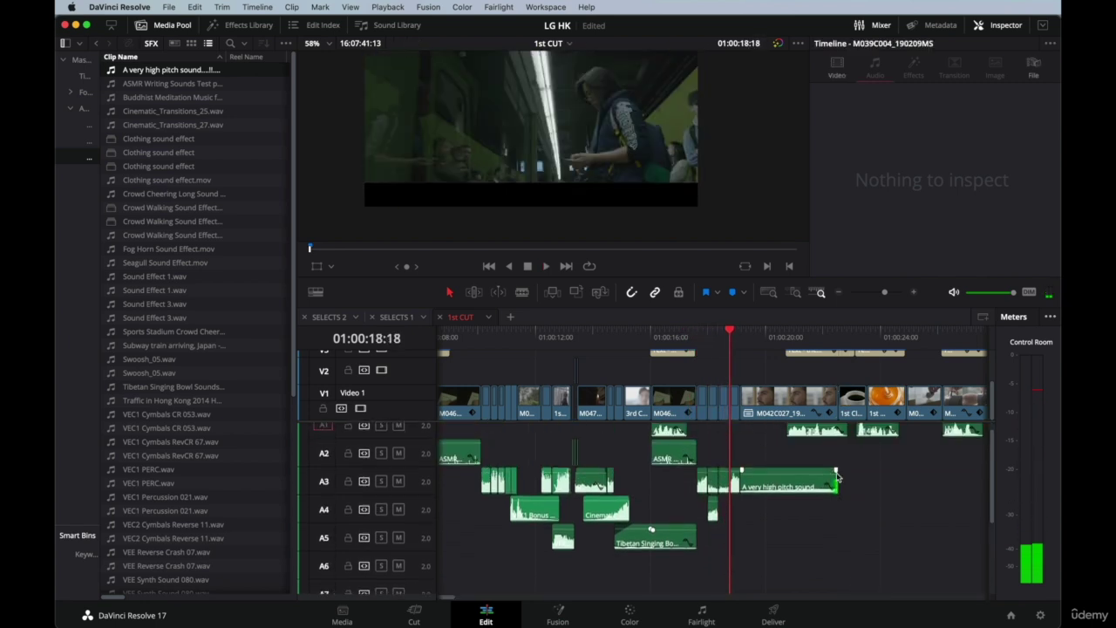
scroll(836, 475, "down", 1)
scroll(835, 475, "up", 1)
Fit the whole picture in the timeline viewer and replay from the close-up of the eyes through the high pitch sound.
left_click(632, 333)
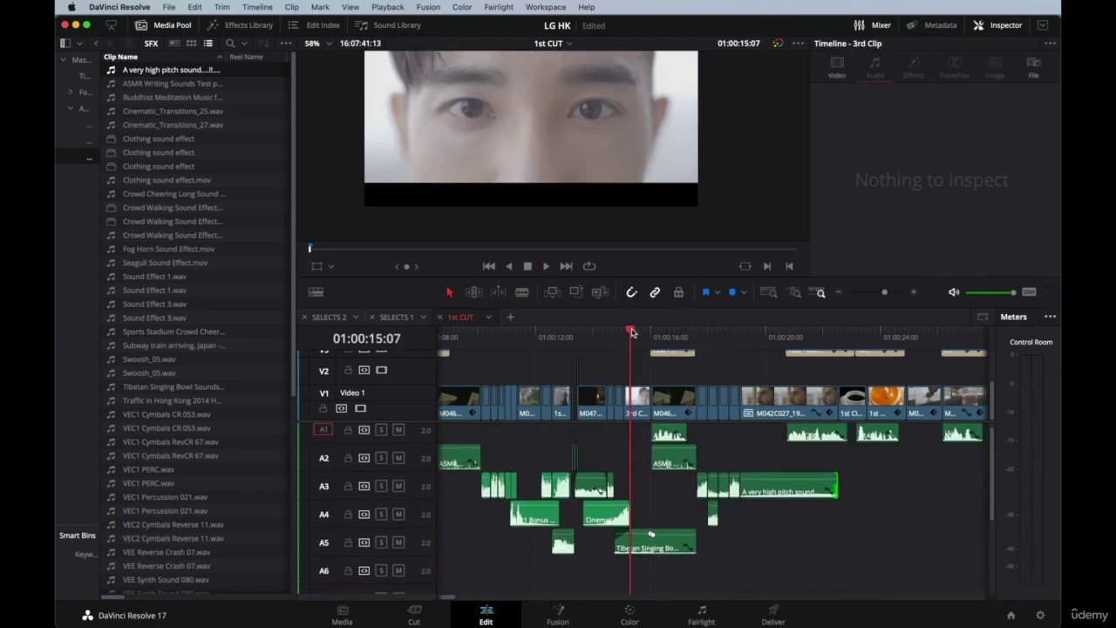
key("space")
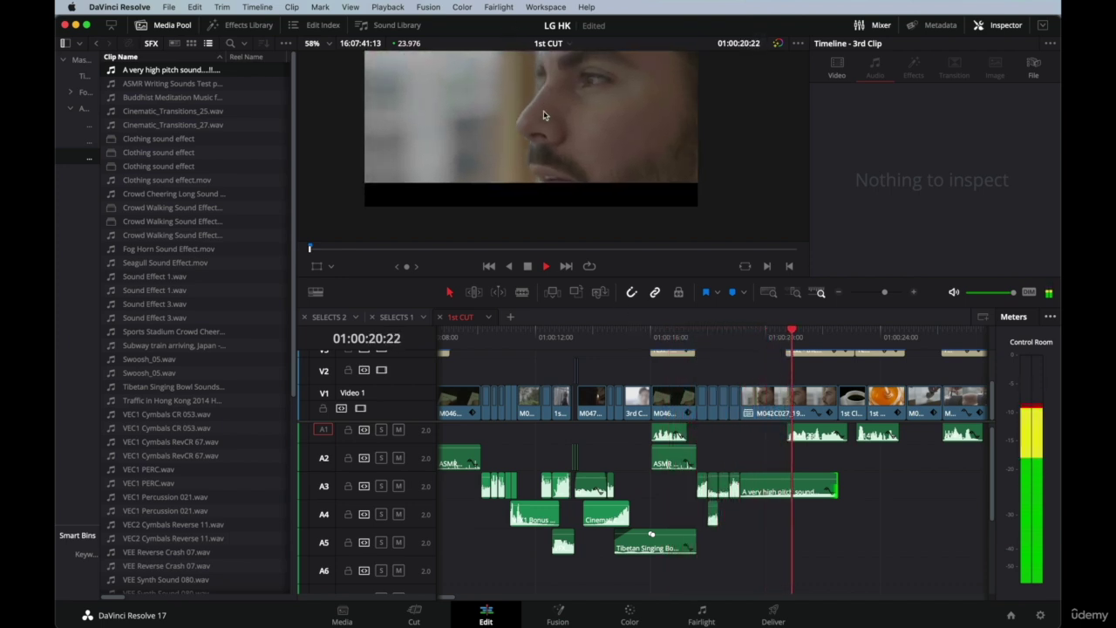
left_click(325, 43)
left_click(329, 61)
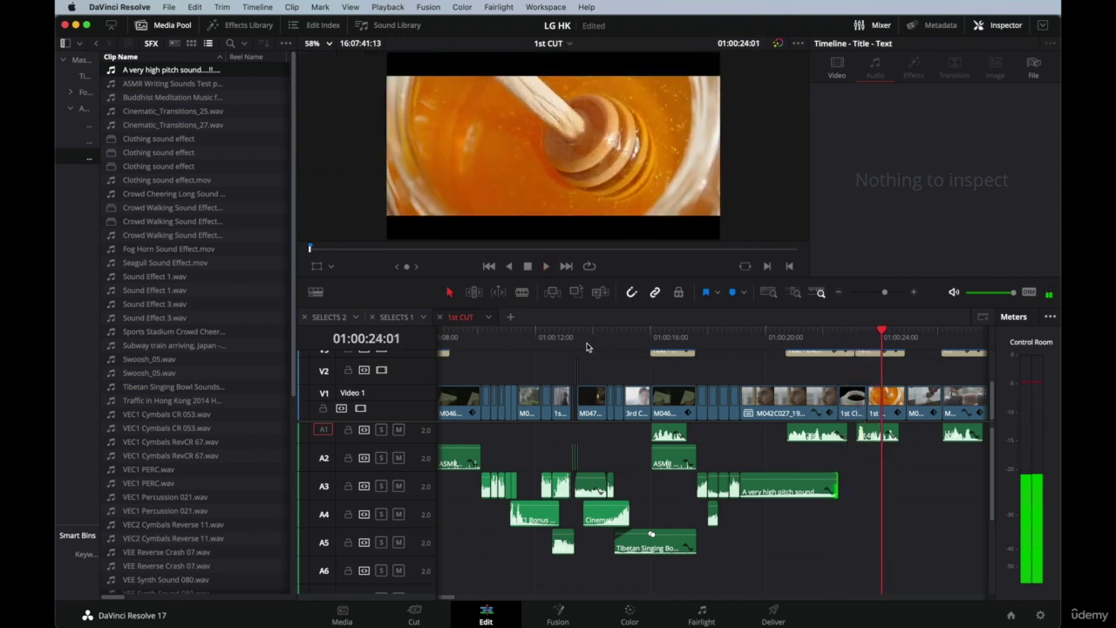
left_click(640, 337)
key("space")
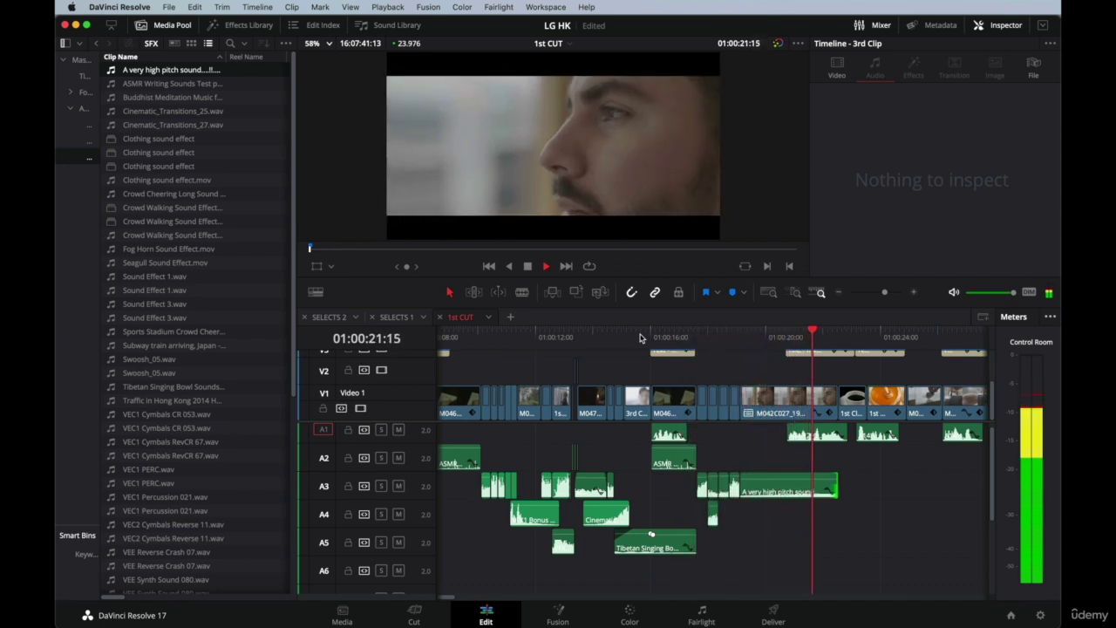
key("space")
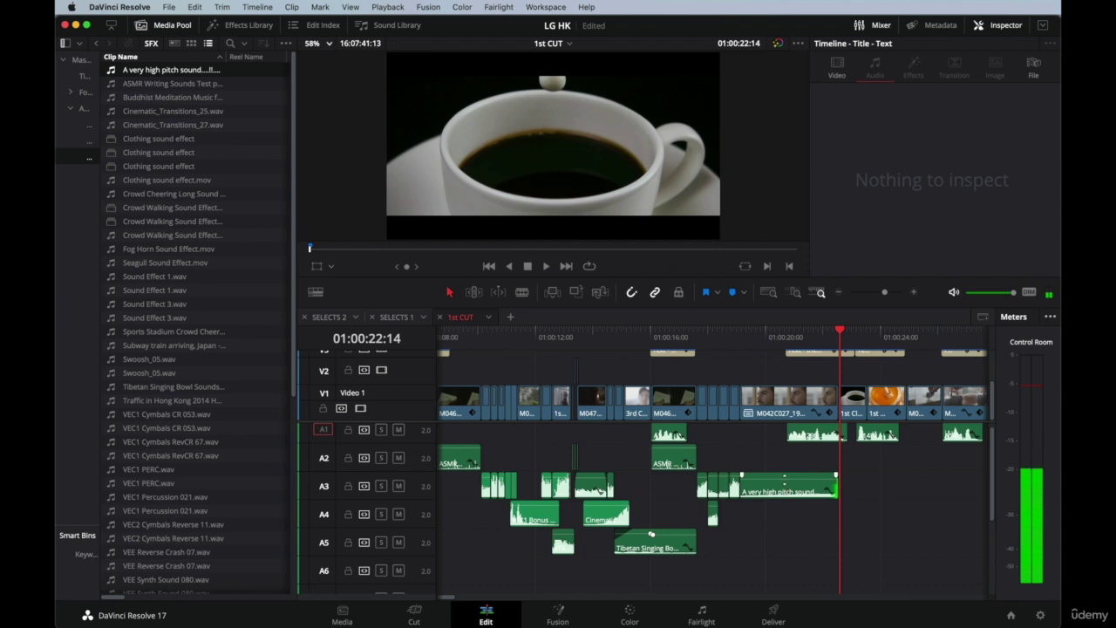
Set the high pitch sound's volume to -15.00 and replay from the close-up of the eyes to check the level.
left_click(785, 488)
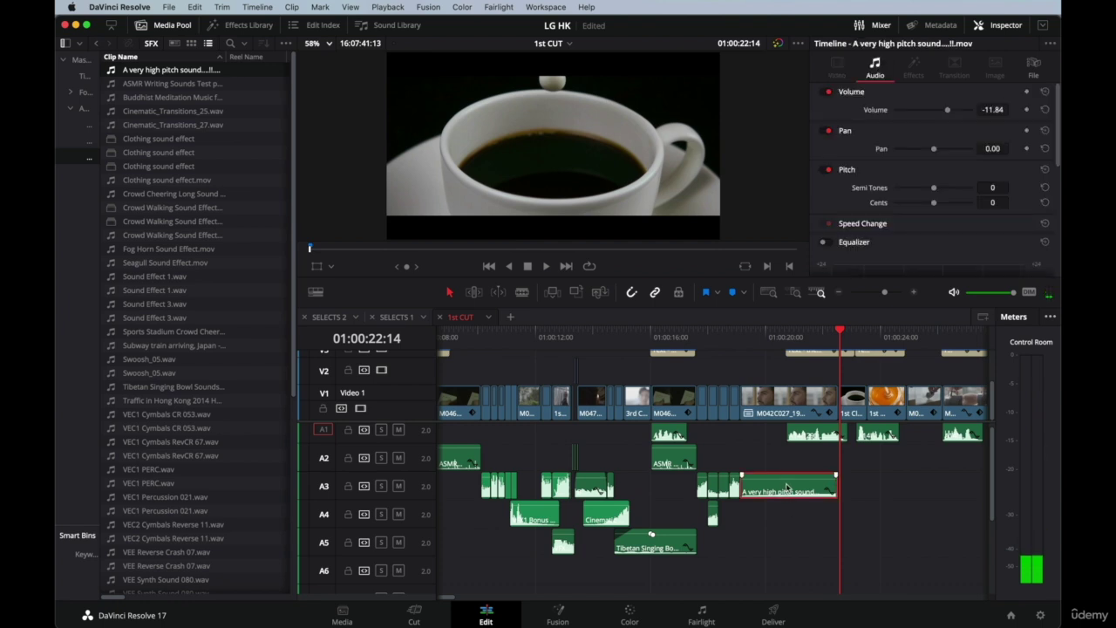
left_click_drag(787, 485, 501, 486)
key("Escape")
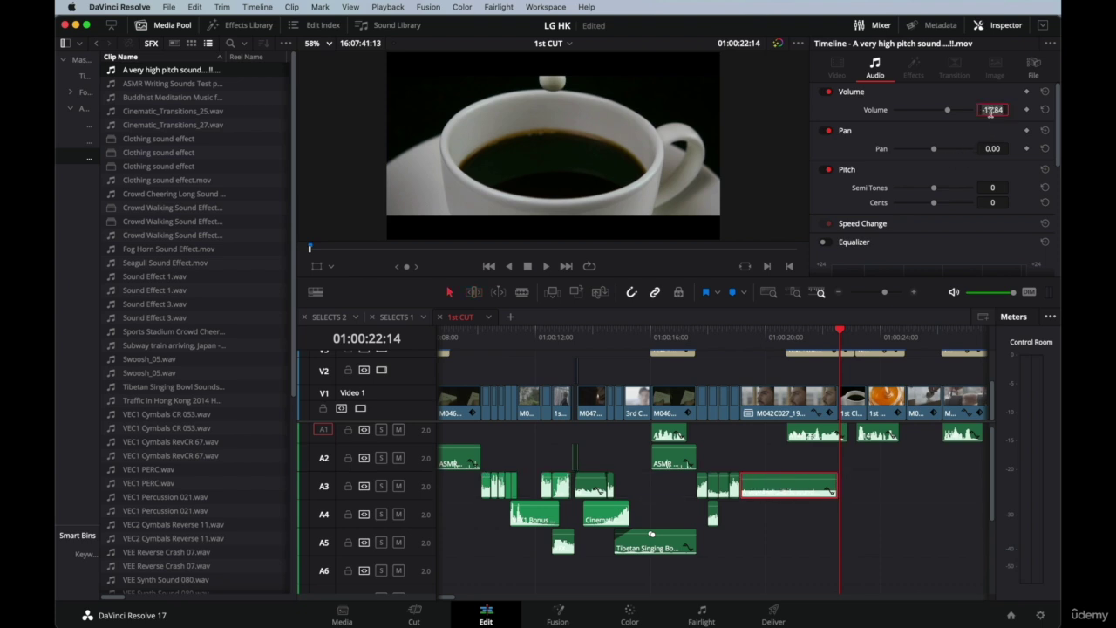
key("Return")
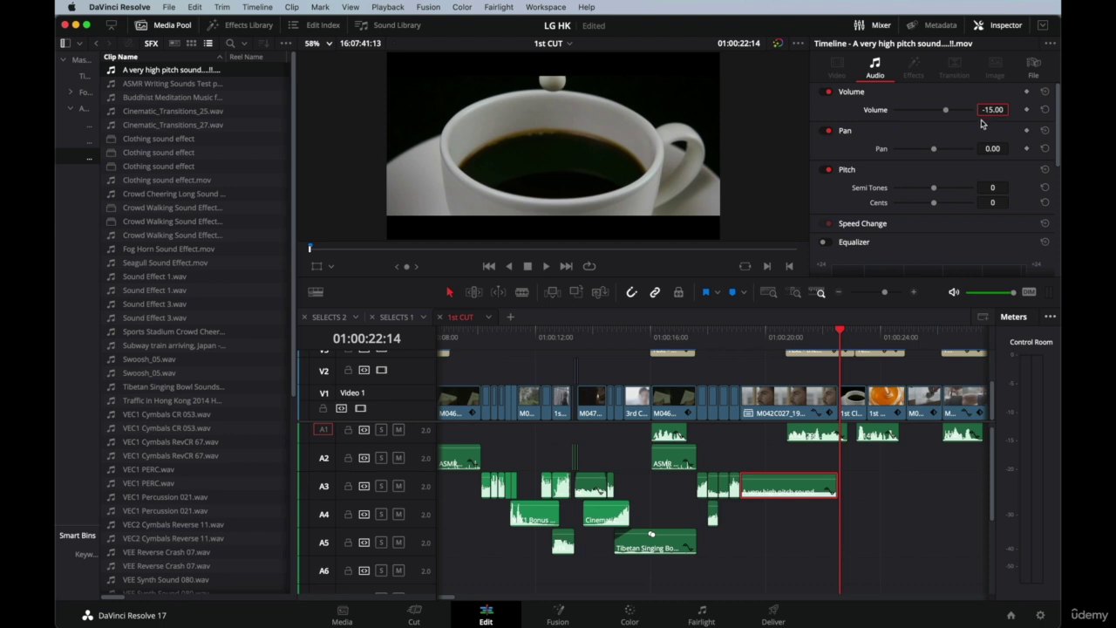
left_click(846, 130)
left_click(644, 336)
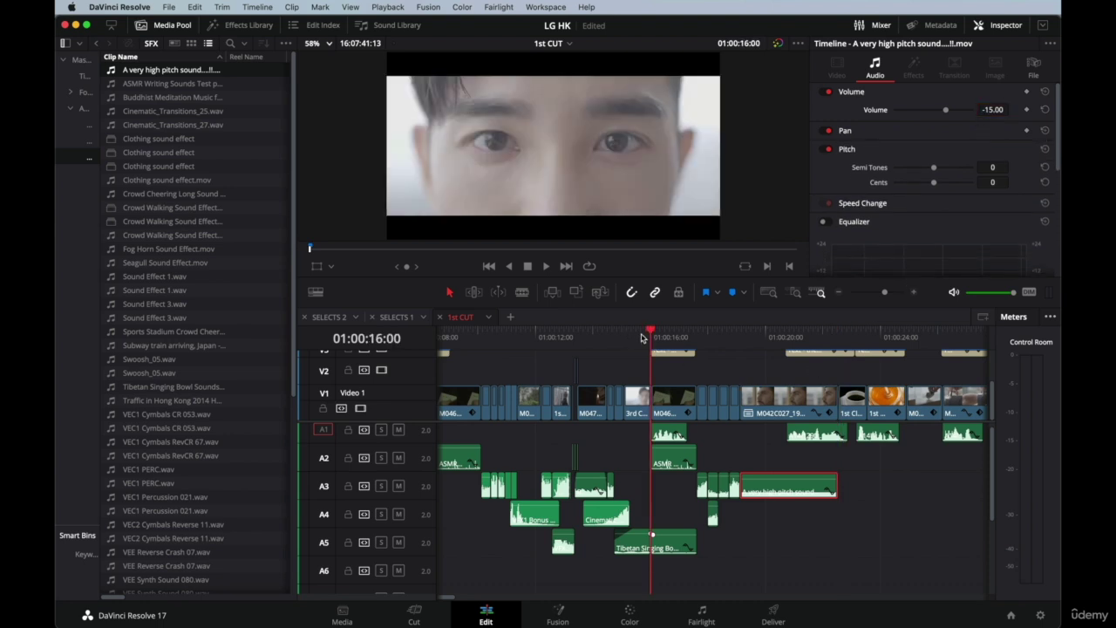
key("super+shift+a")
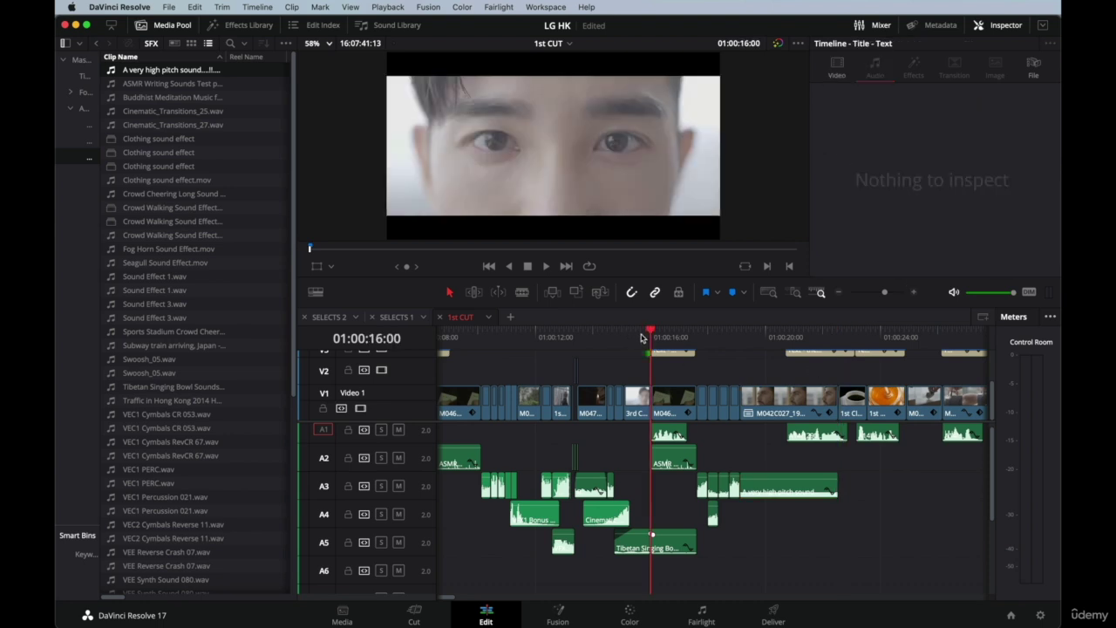
left_click(633, 334)
key("space")
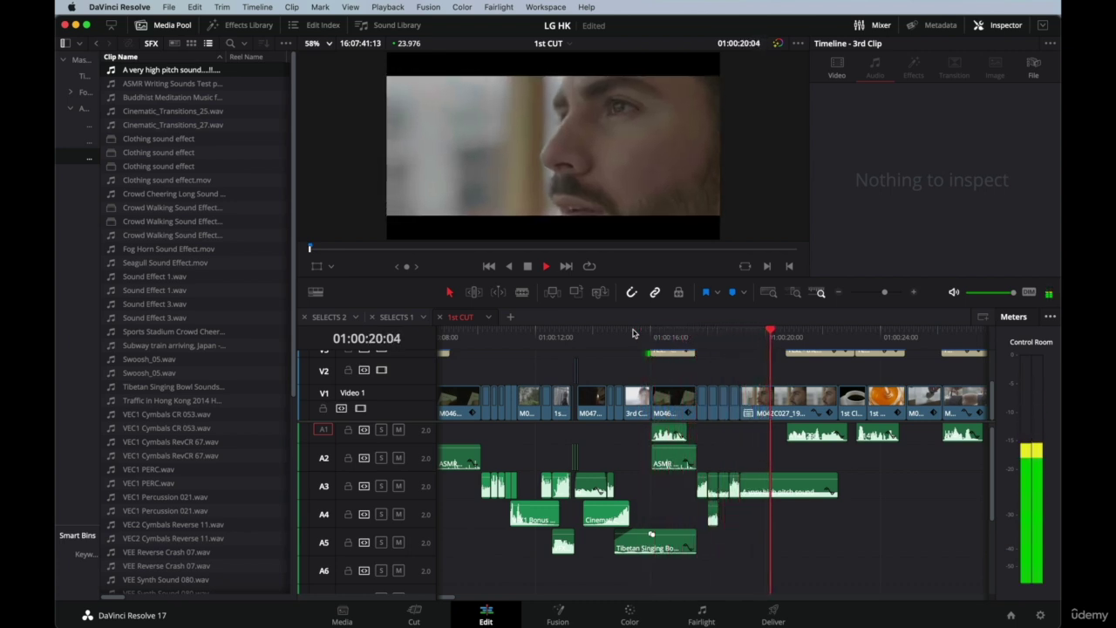
key("space")
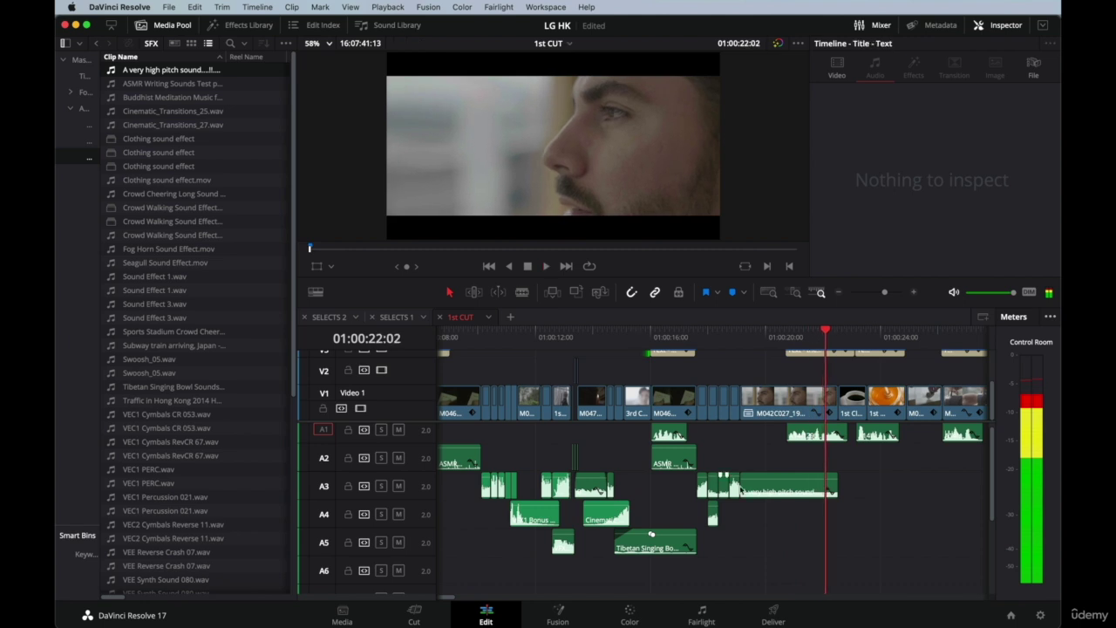
Set the high pitch sound's volume to -20.00 and replay from the handwriting shot into the coffee cup shot.
left_click(798, 488)
left_click(995, 109)
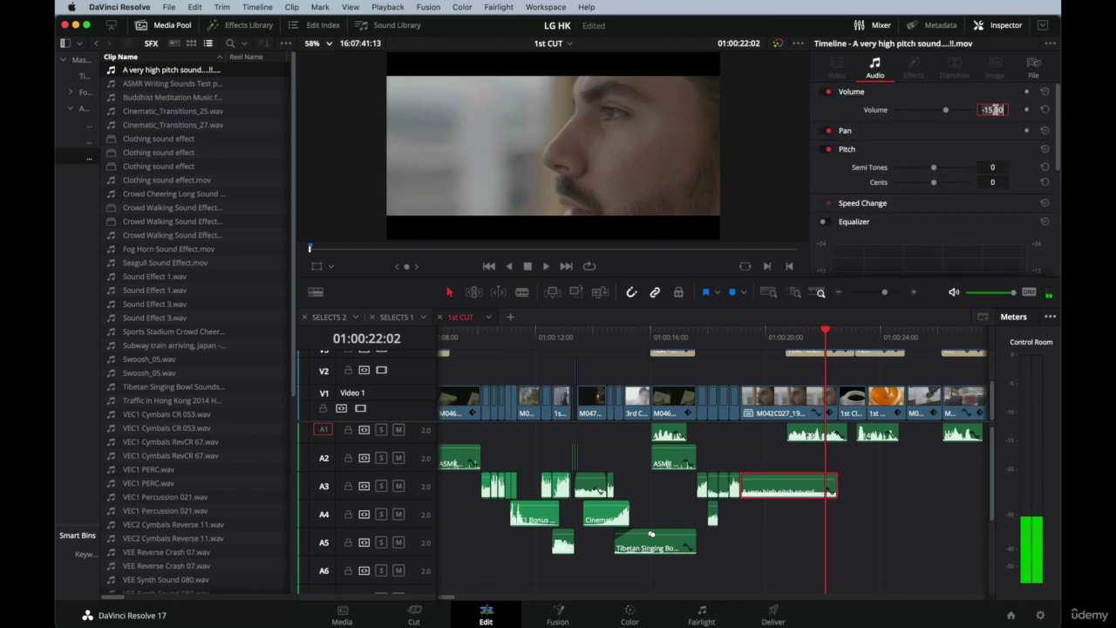
type("-20")
key("Return")
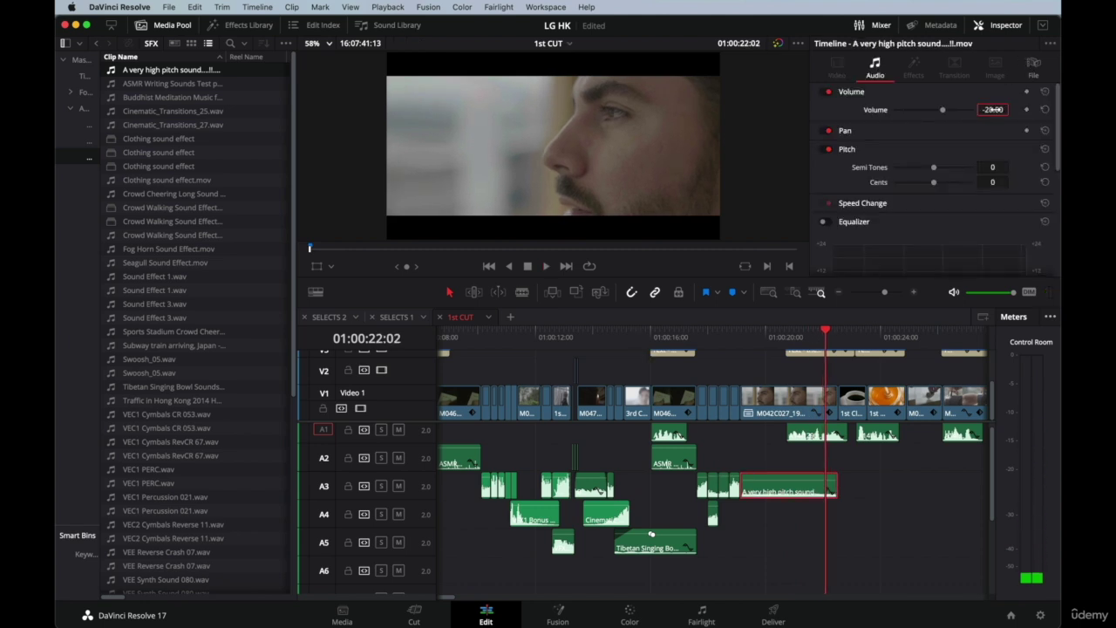
left_click(684, 337)
key("space")
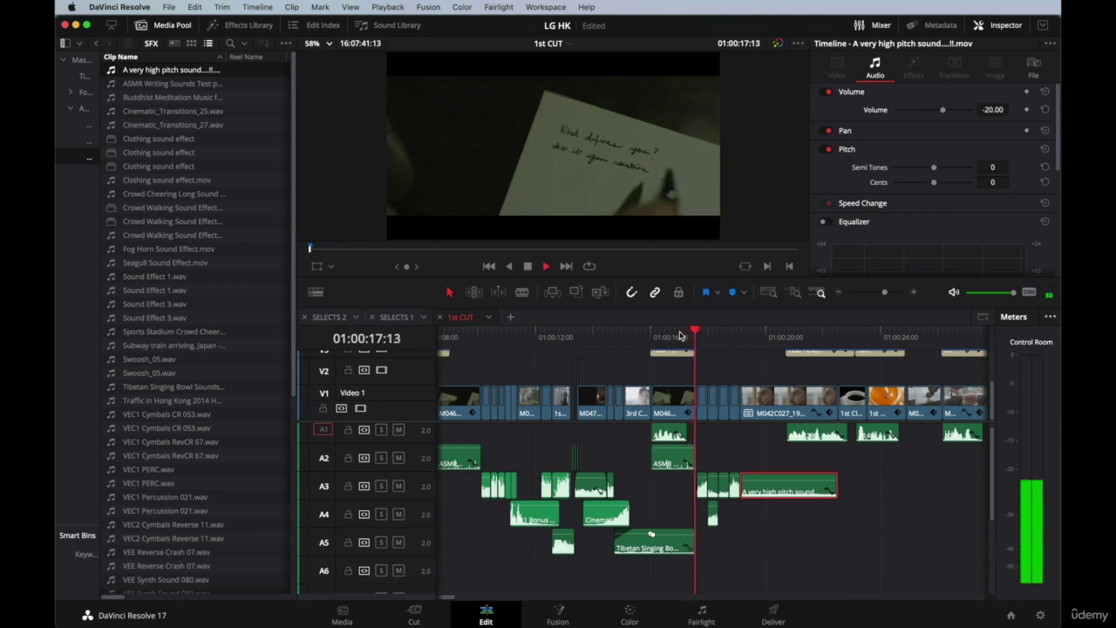
left_click(648, 332)
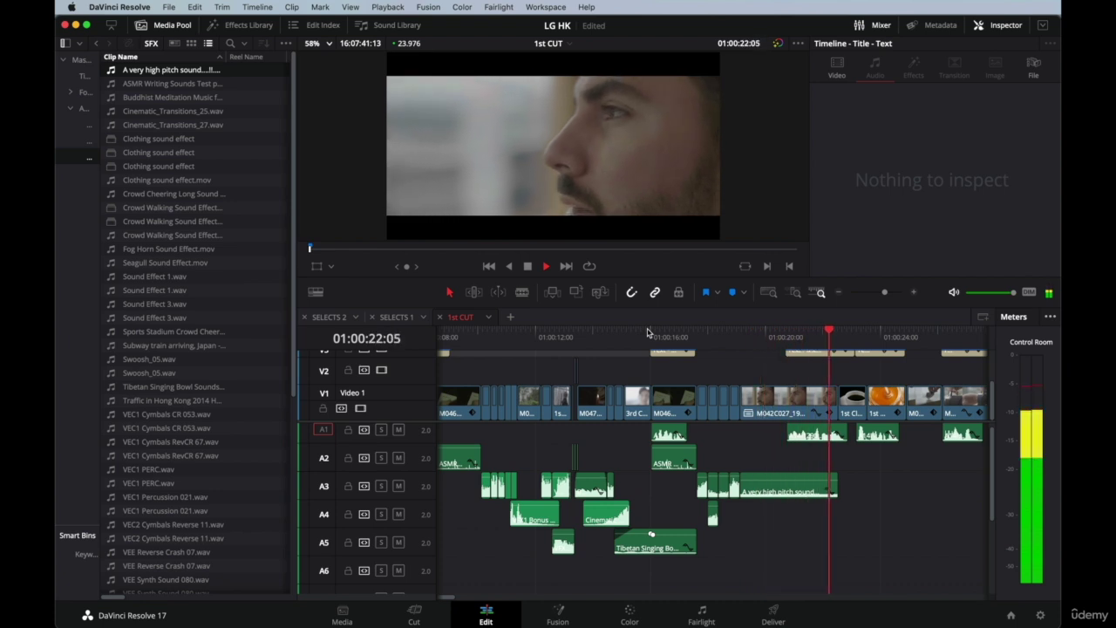
key("space")
Look over the timeline beyond the high pitch sound and return to the start of the coffee cup shot at 01:00:22:13.
key("super+minus")
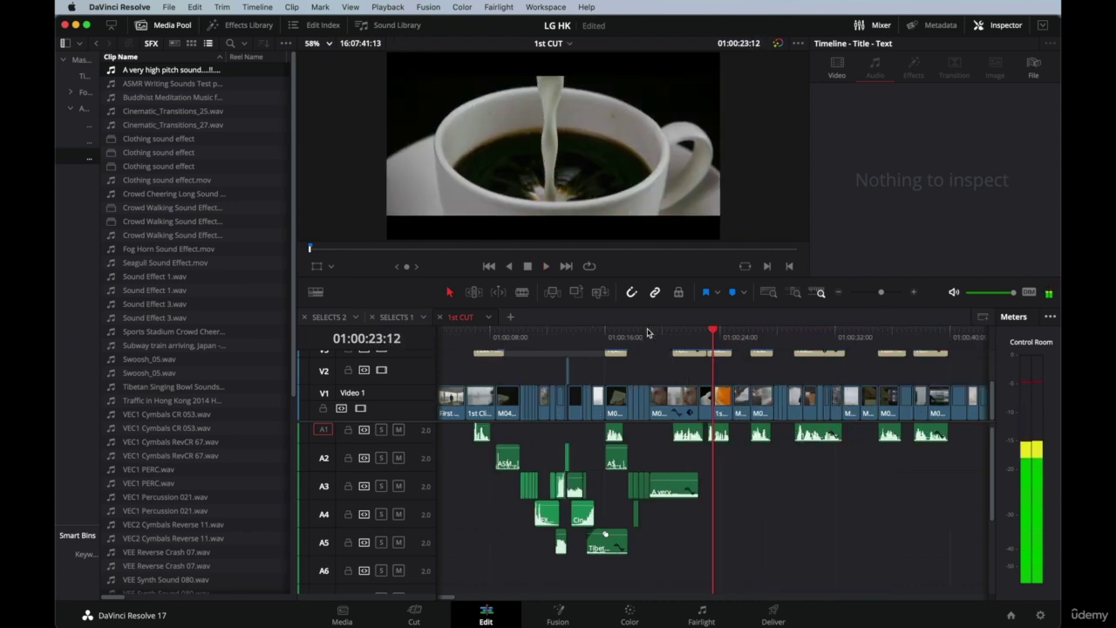
key("super+minus")
scroll(679, 421, "down", 1)
scroll(679, 421, "right", 1)
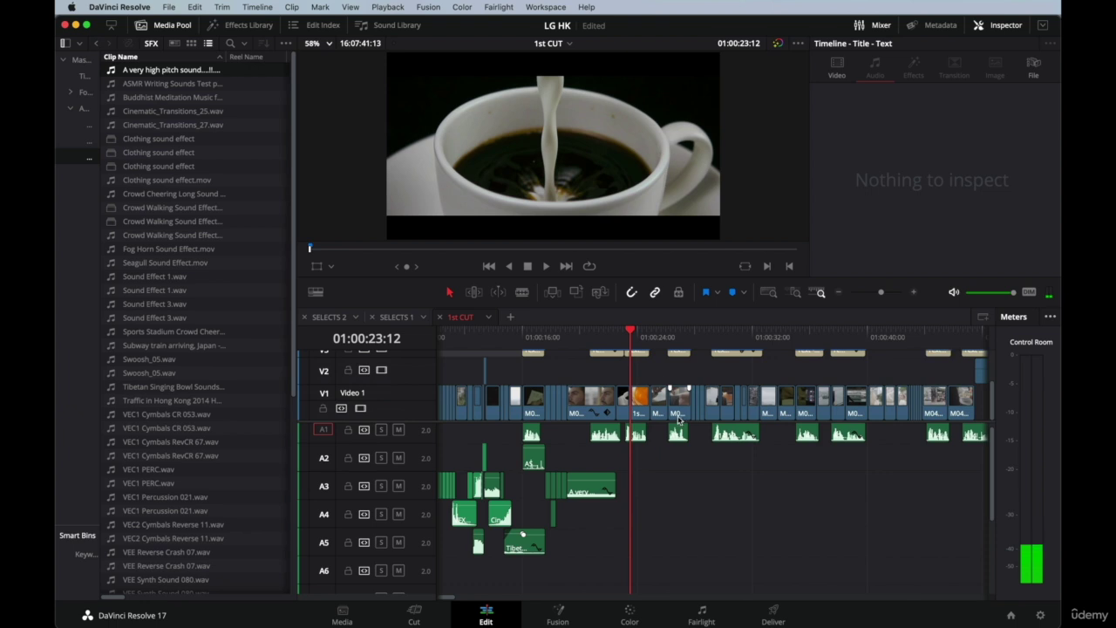
left_click(614, 332)
key("super+equal")
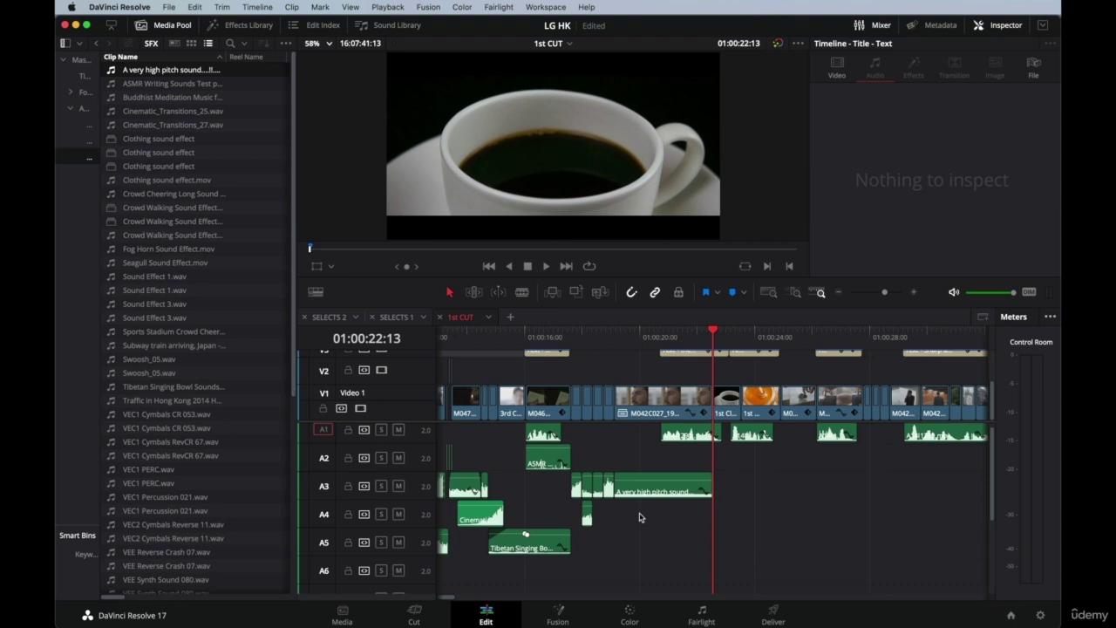
Play the transition into the coffee cup shot, select that clip, and park the playhead at the milk splash at 01:00:22:20.
left_click(688, 337)
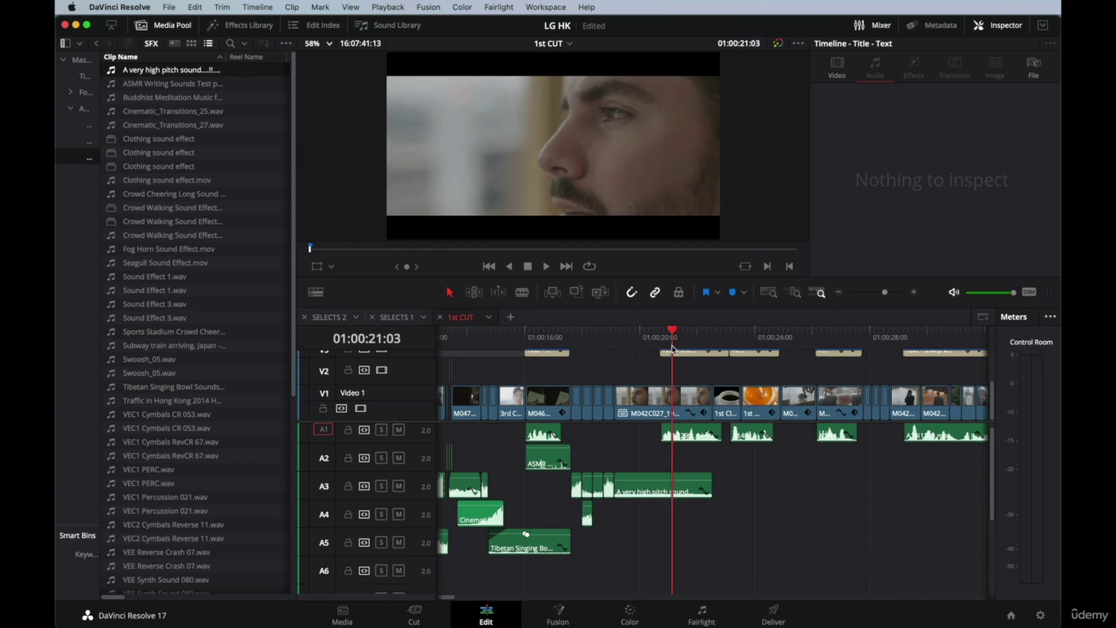
scroll(671, 350, "up", 3)
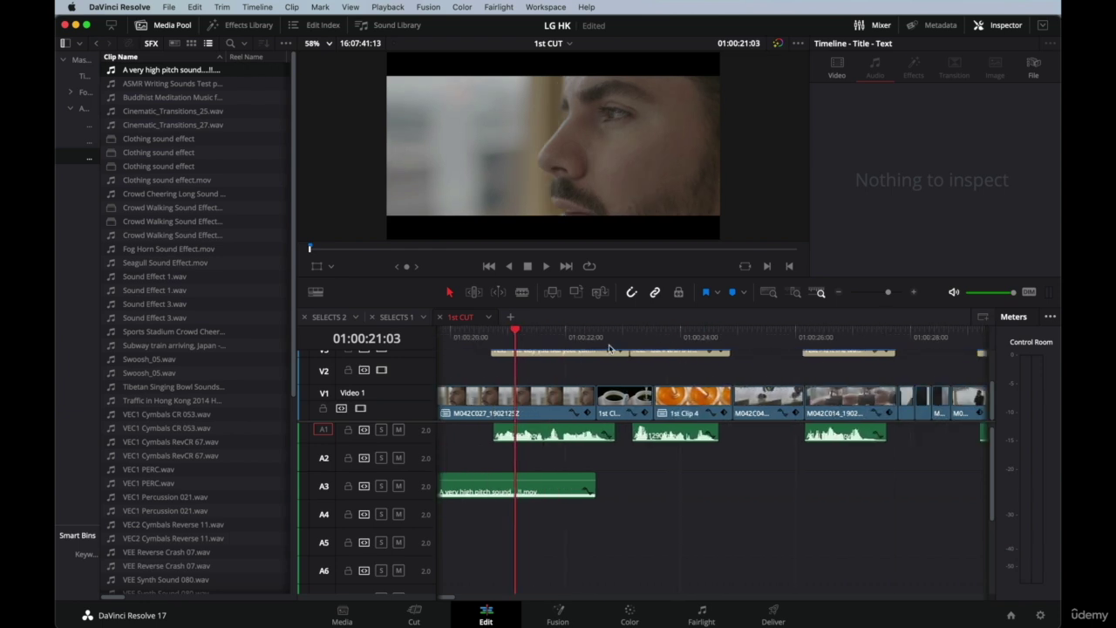
scroll(621, 438, "up", 1)
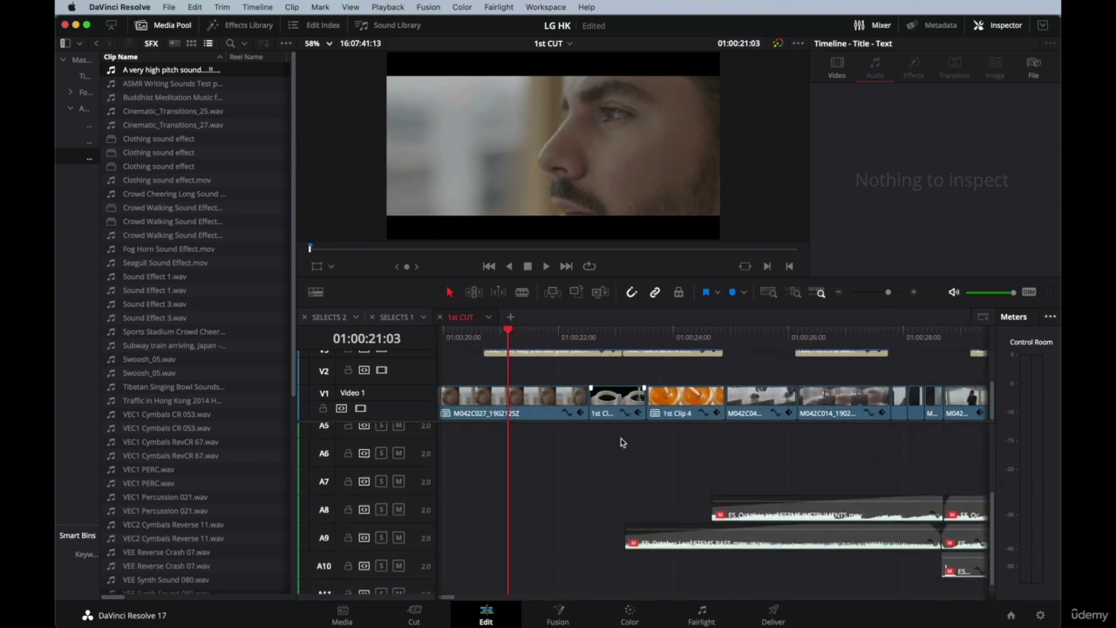
left_click(568, 337)
key("space")
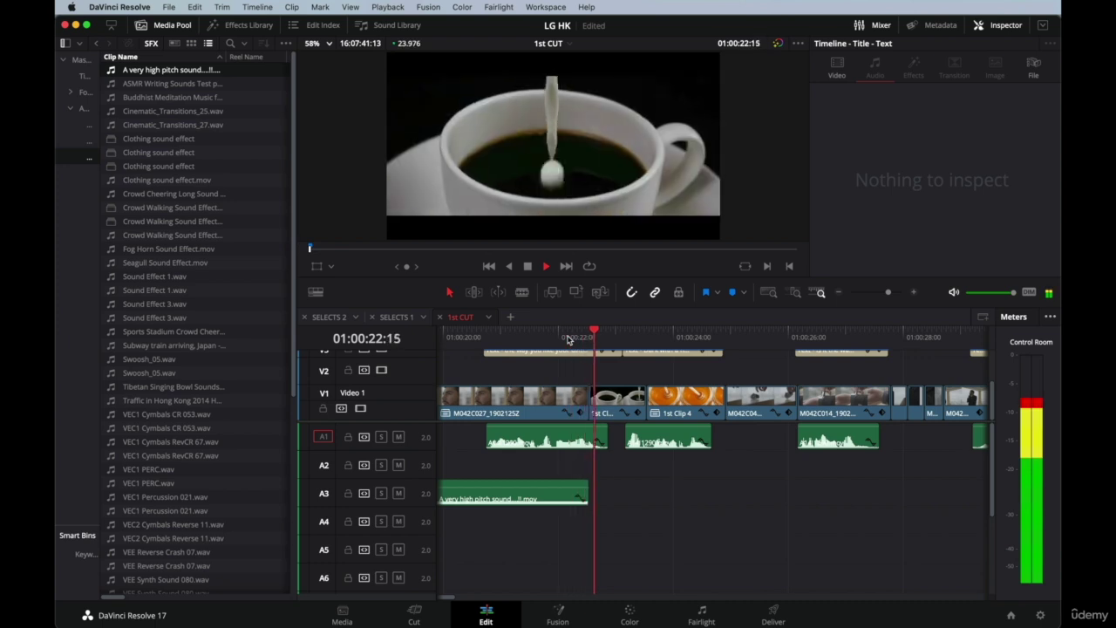
left_click(617, 404)
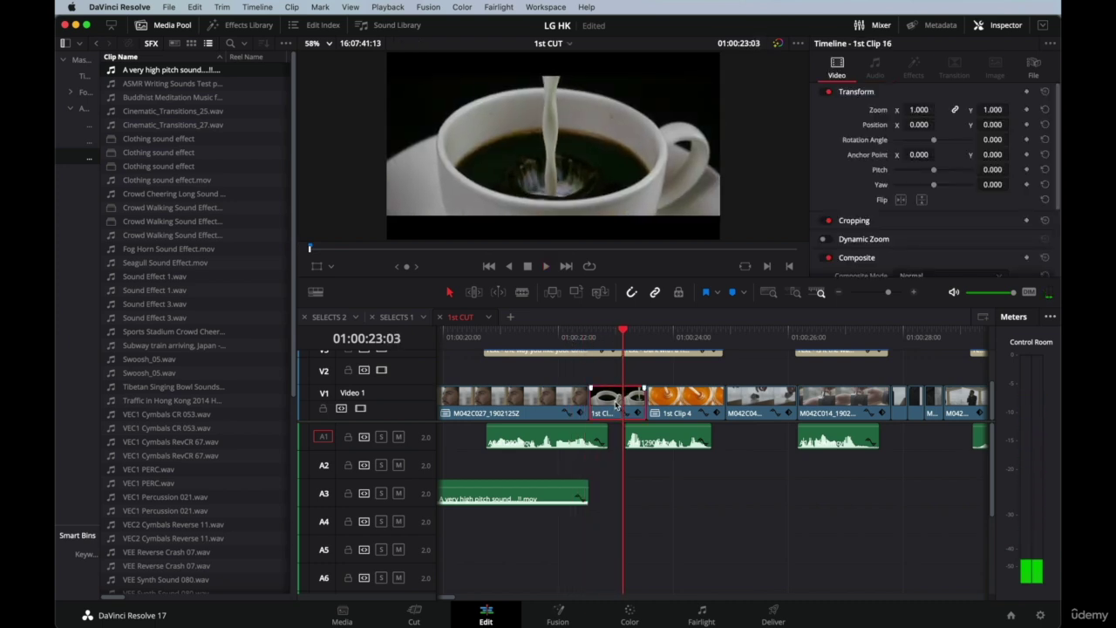
left_click(671, 336)
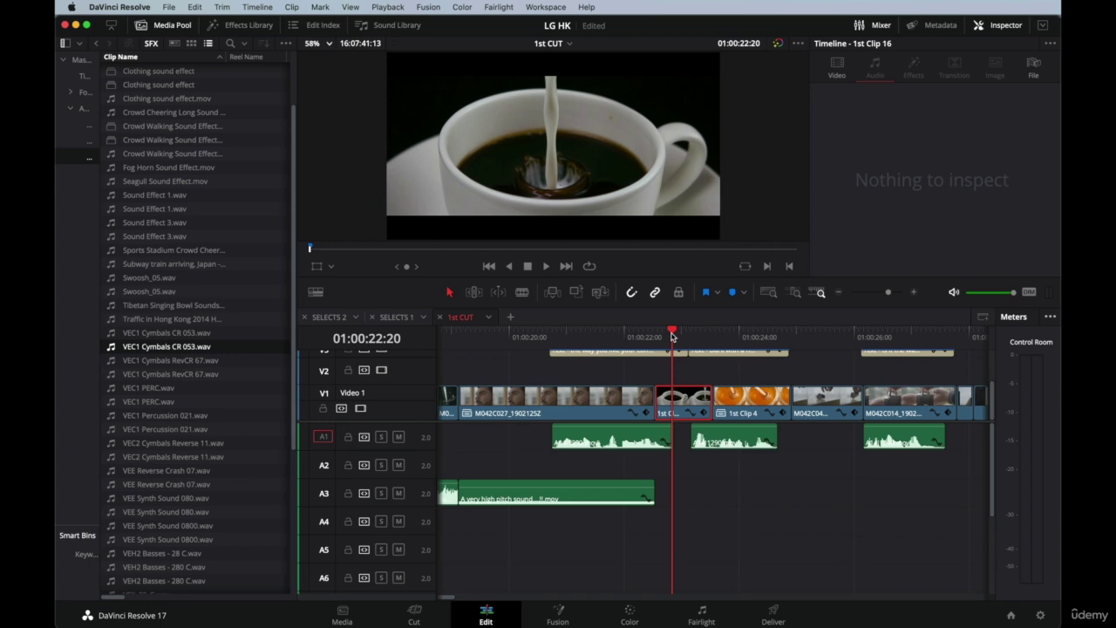
Audition VFX1 Tonal FX 10 D#.wav from the SFX bin for the milk splash and return to its start.
scroll(208, 386, "down", 5)
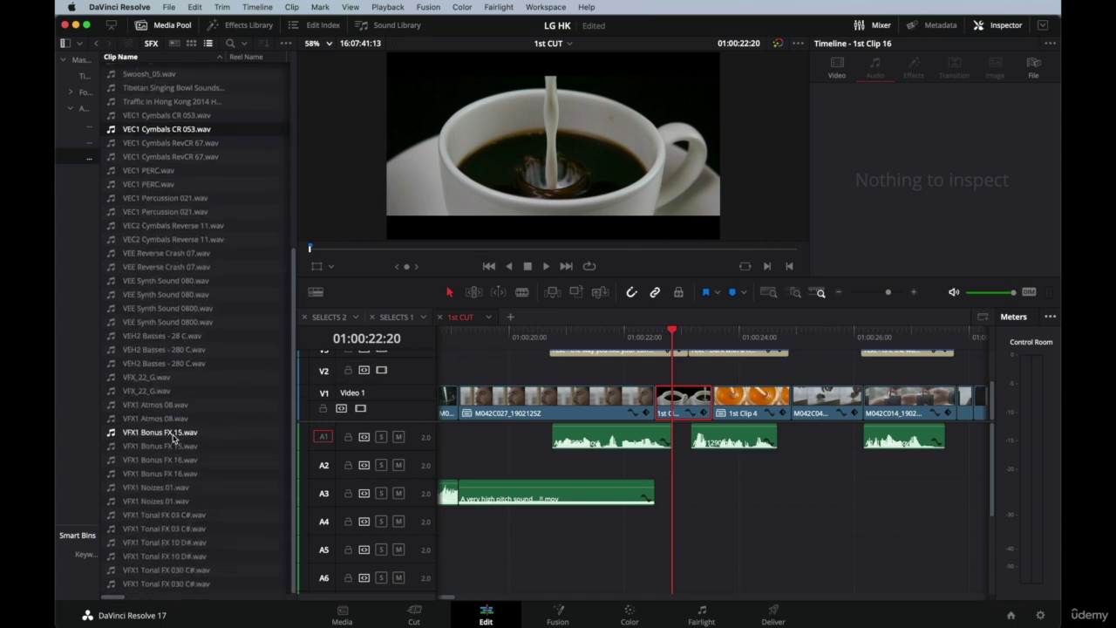
left_click(139, 544)
double_click(139, 543)
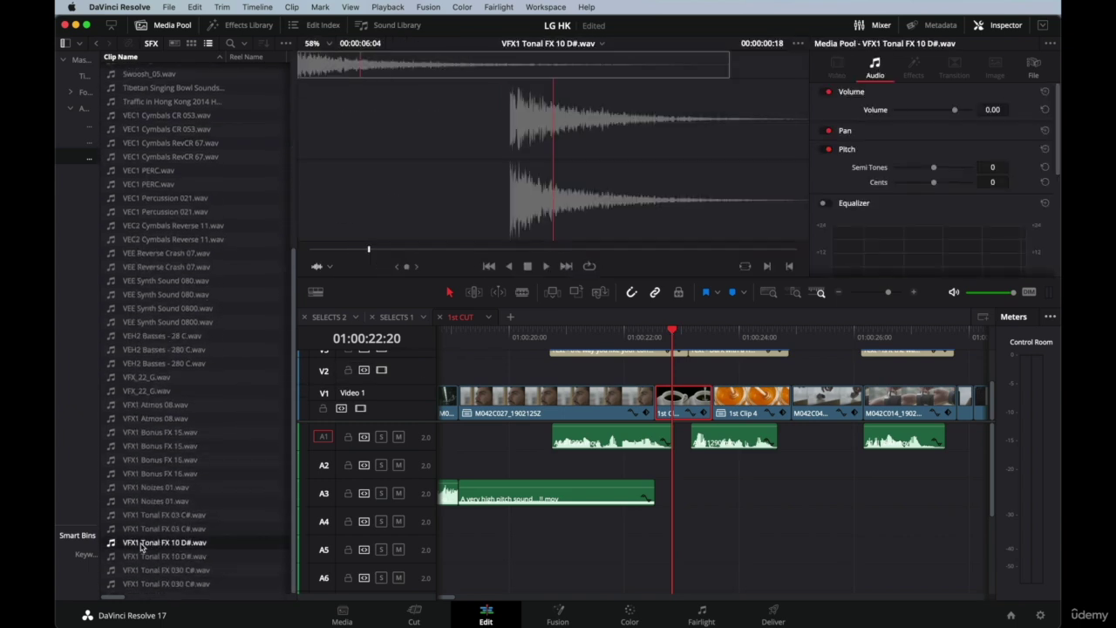
key("space")
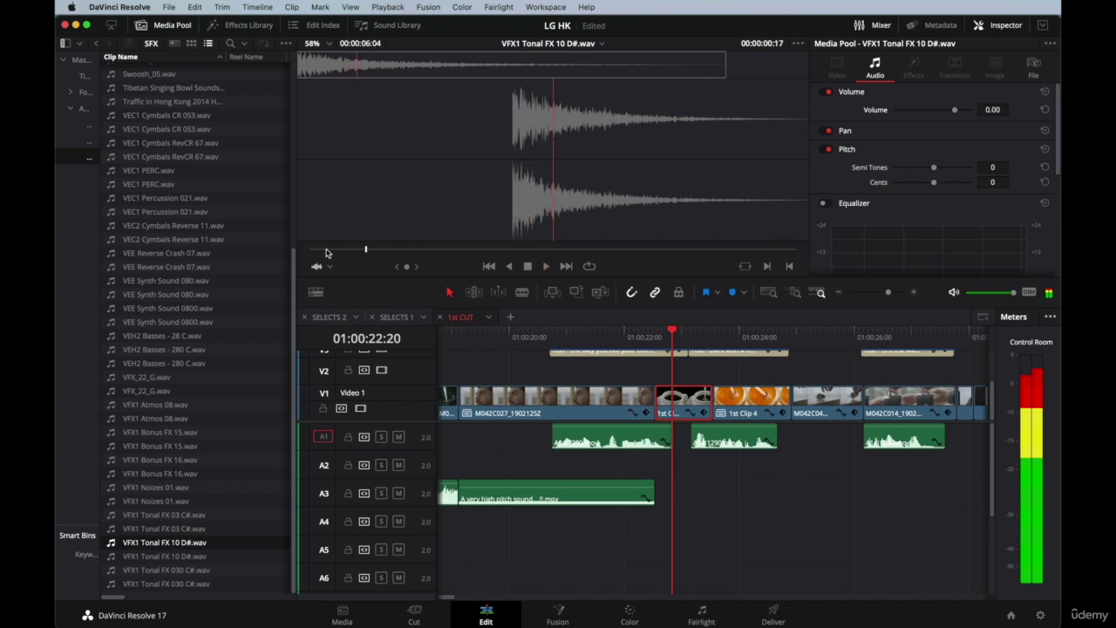
left_click(310, 251)
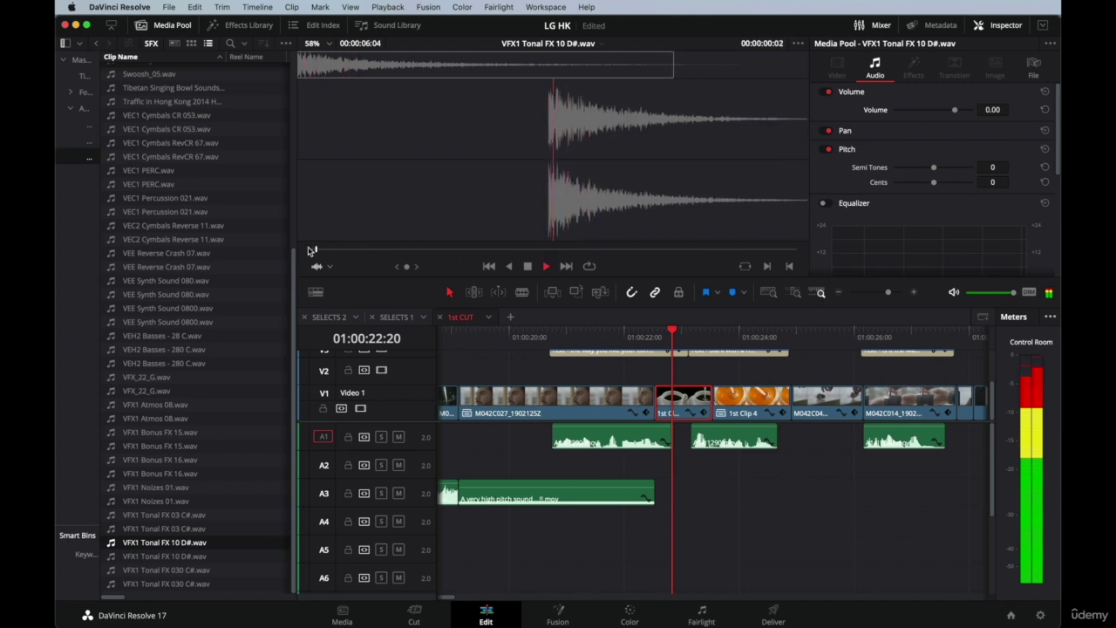
left_click(308, 251)
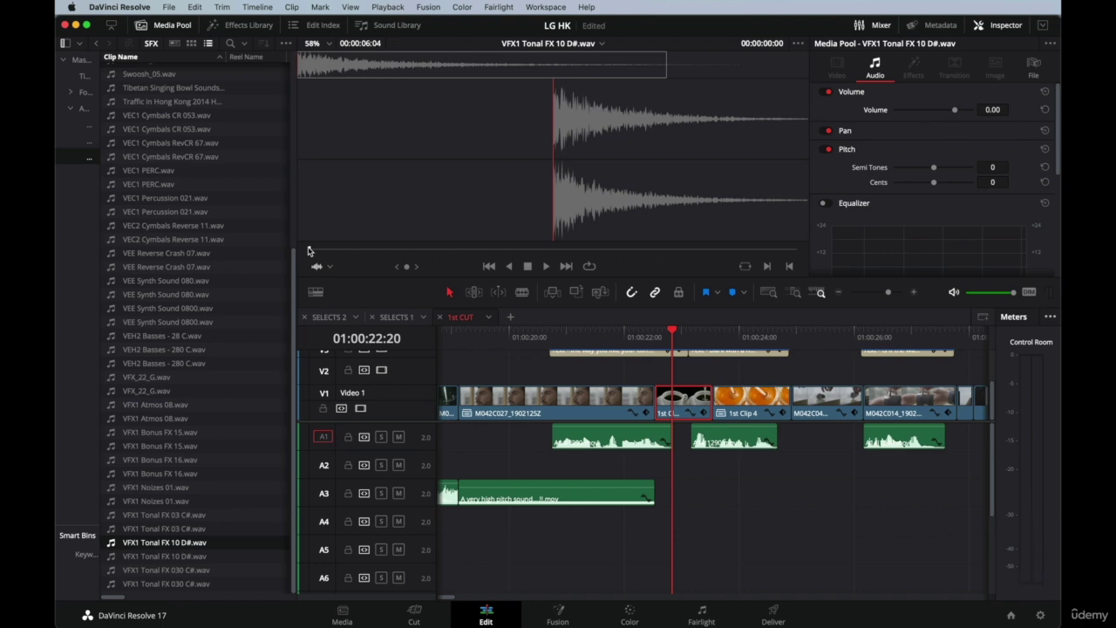
Replay VFX1 Tonal FX 10 D#.wav and place it on track A4 at the start of the coffee cup shot.
key("space")
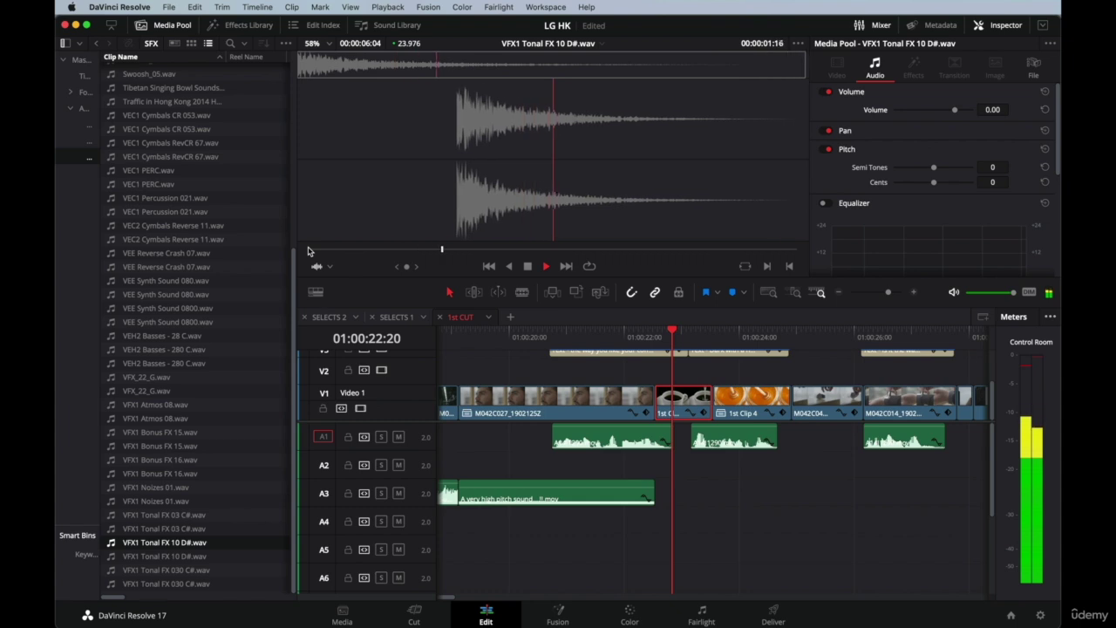
key("space")
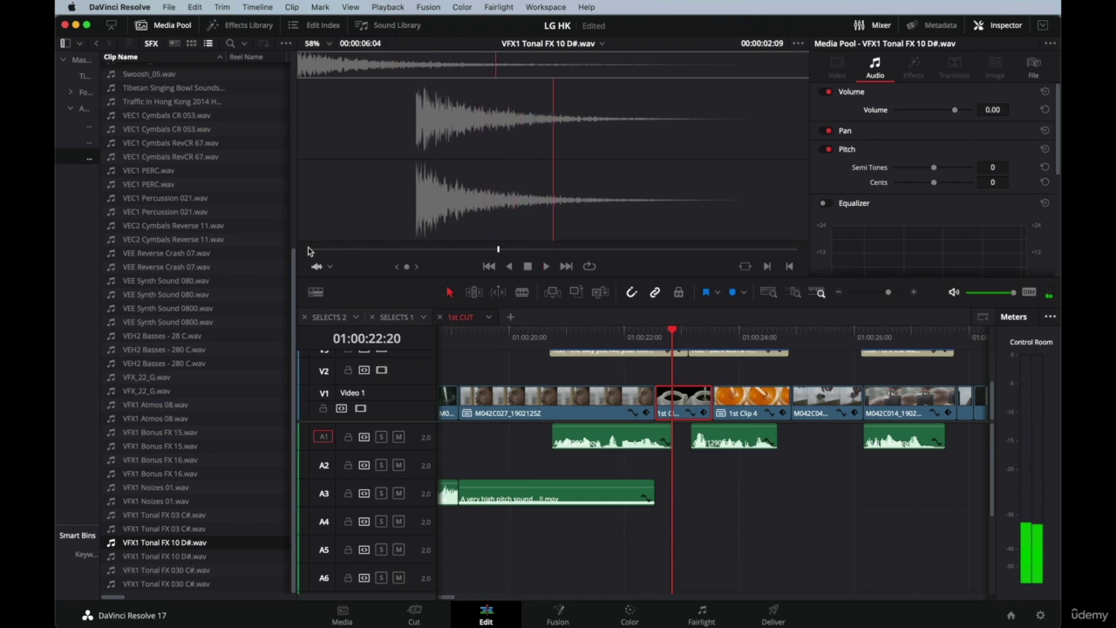
left_click(308, 251)
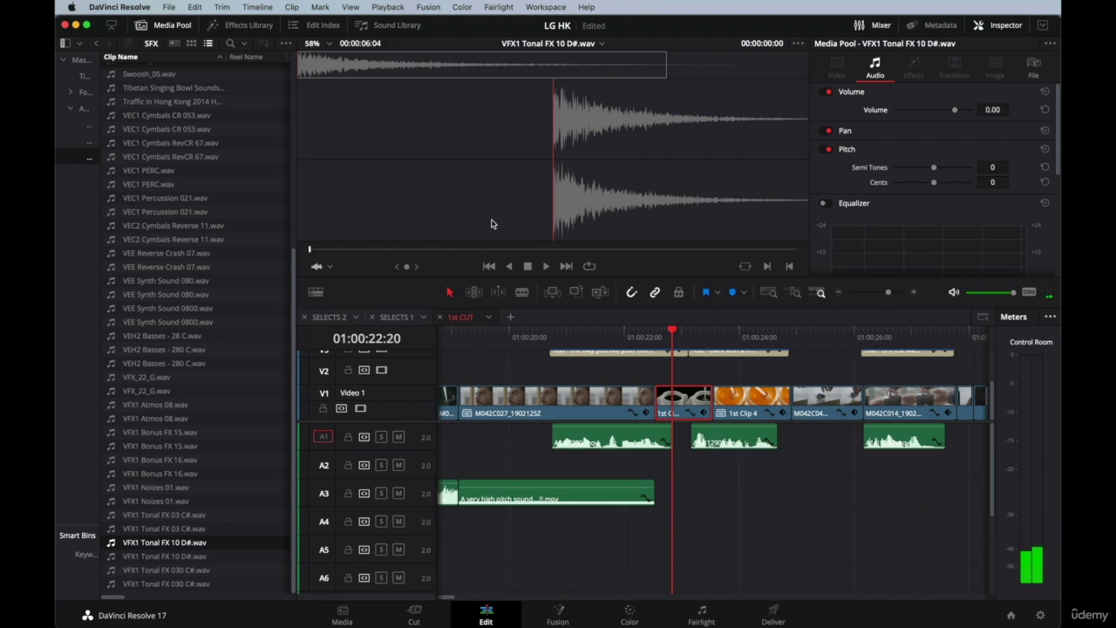
left_click_drag(588, 189, 647, 524)
Align the tonal sound on A4 with the milk splash at 01:00:22:16 and lower its volume to -7.89.
left_click(641, 336)
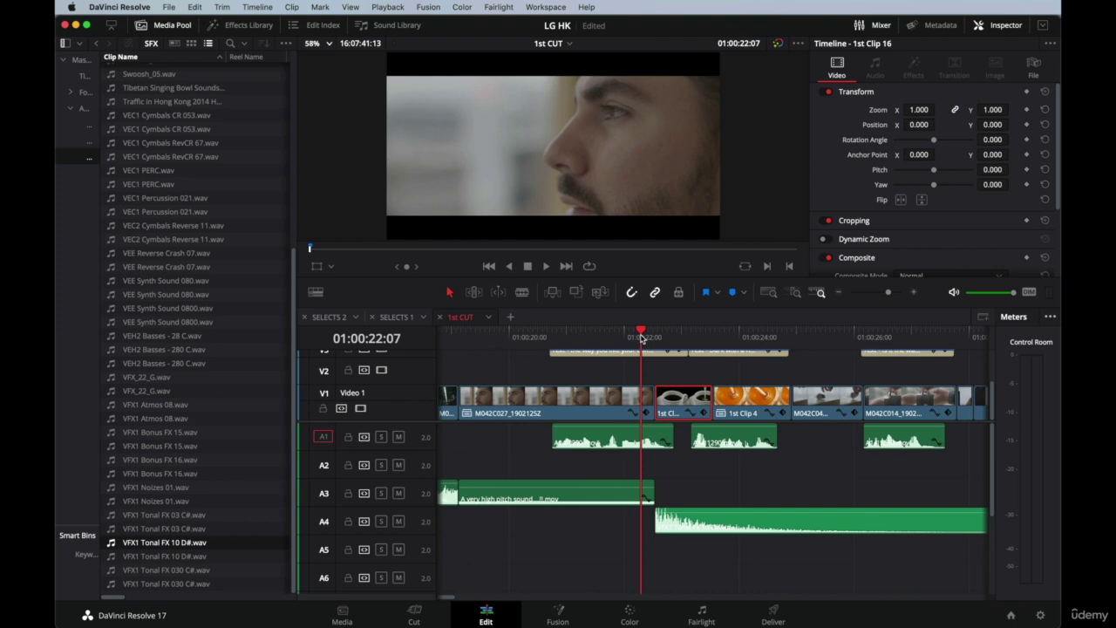
scroll(635, 375, "up", 5)
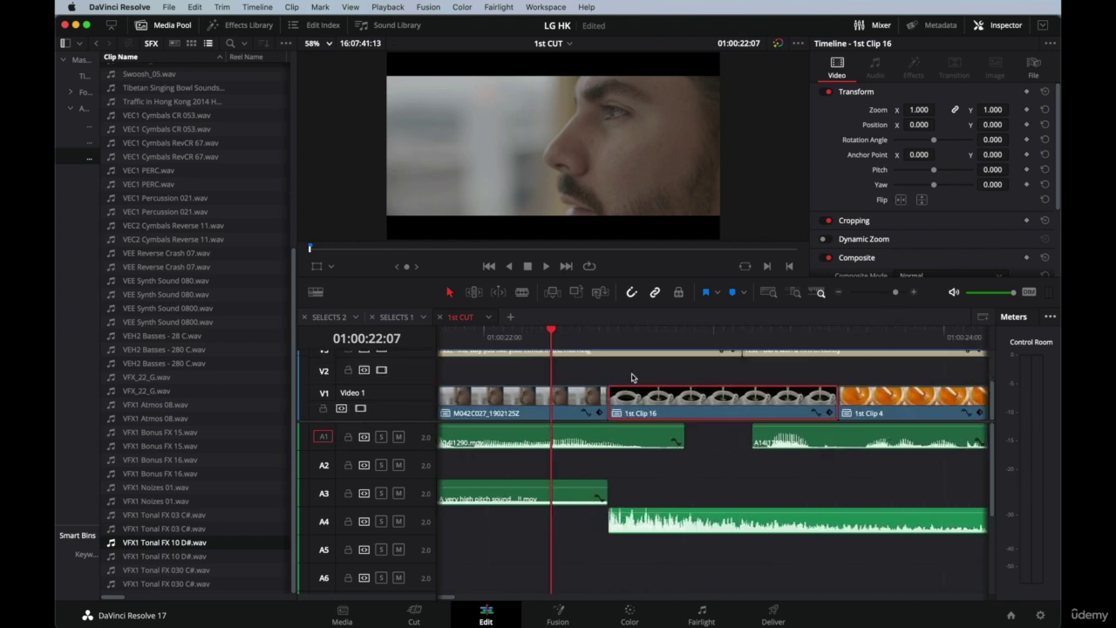
left_click(608, 337)
key("space")
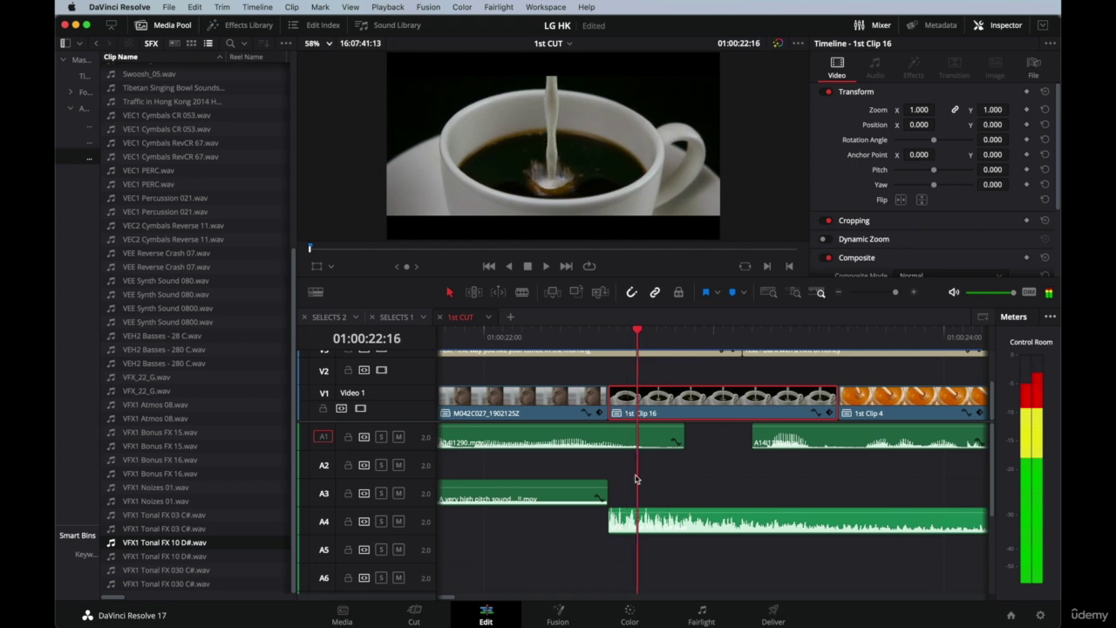
mouse_move(654, 521)
left_mouse_down()
mouse_move(686, 521)
mouse_move(673, 514)
left_mouse_up()
key("super+minus")
key("super+minus")
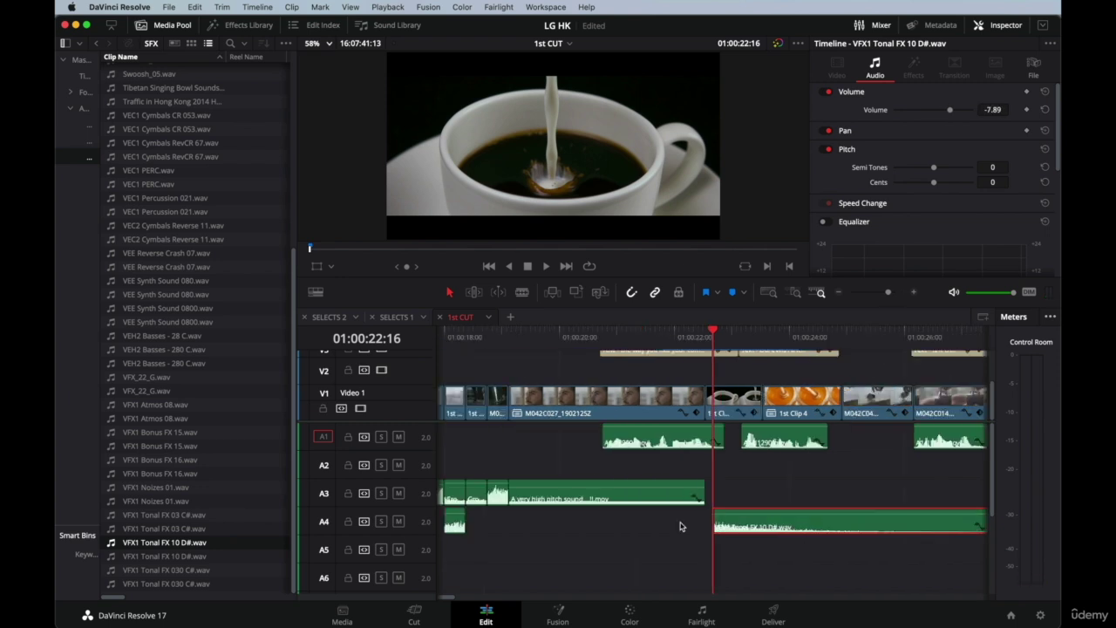
Play the sequence from the handwriting shot at 01:00:16:12 through the coffee cup shot into the honey shot.
left_click(568, 341)
key("space")
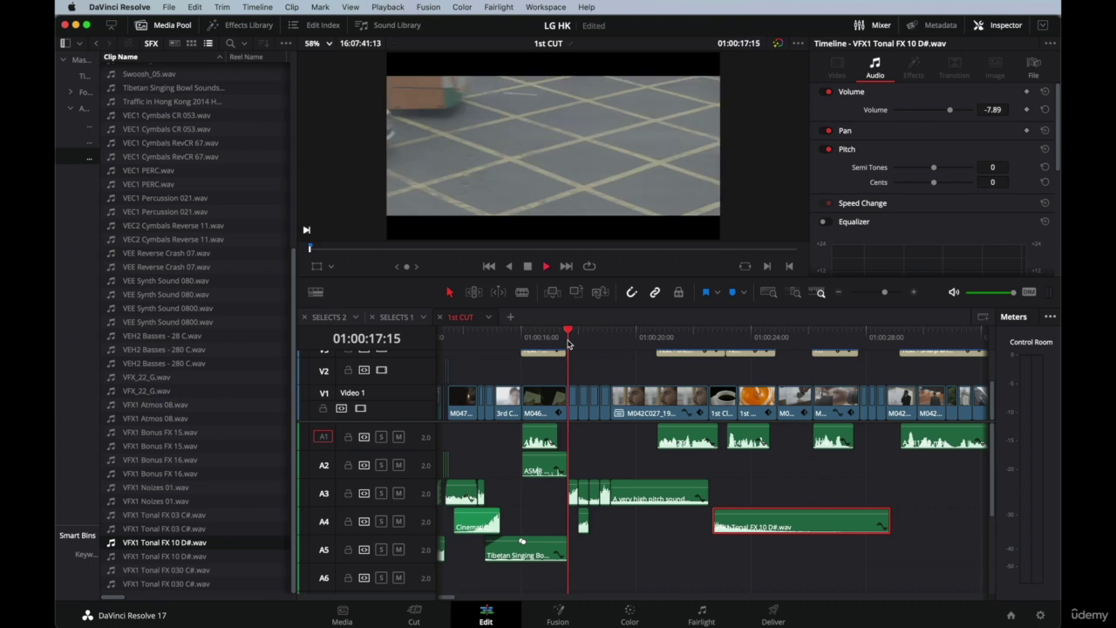
left_click(553, 338)
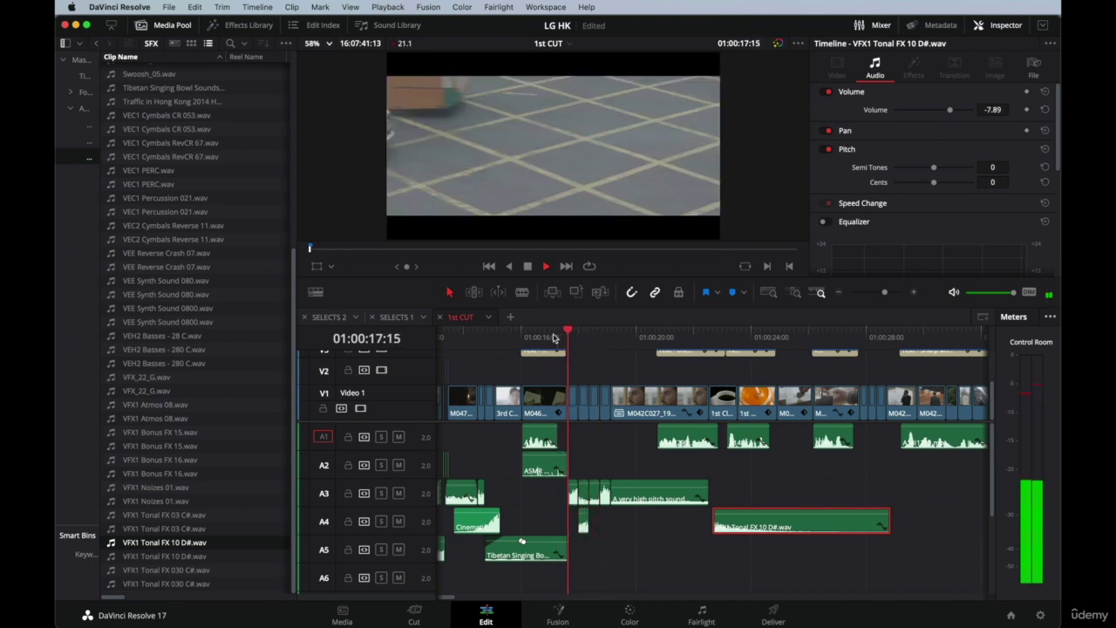
key("space")
left_click(536, 332)
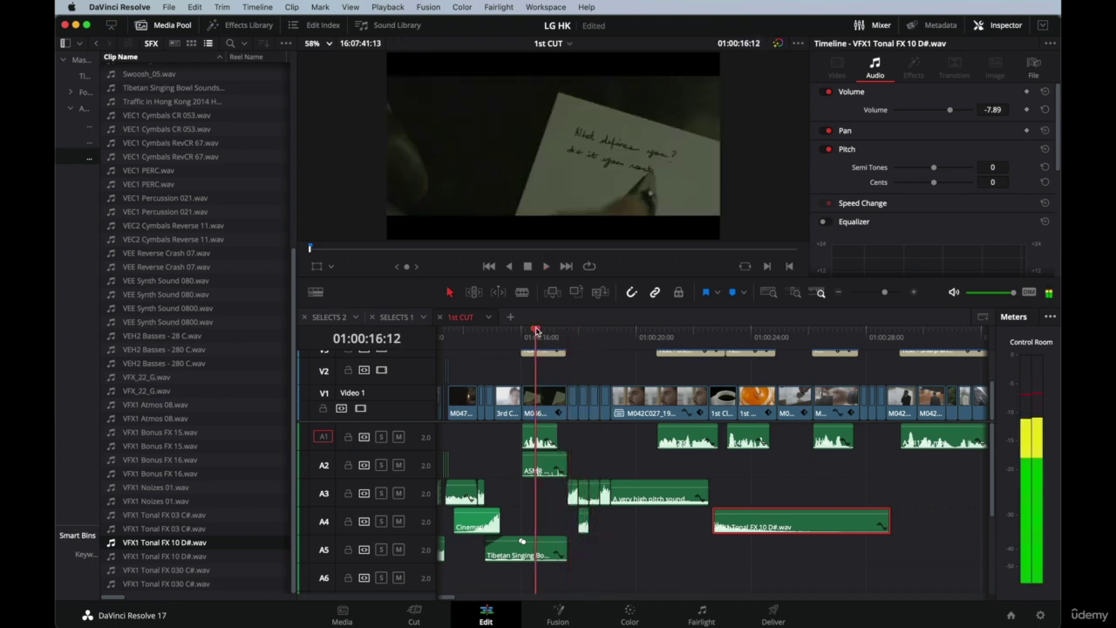
key("space")
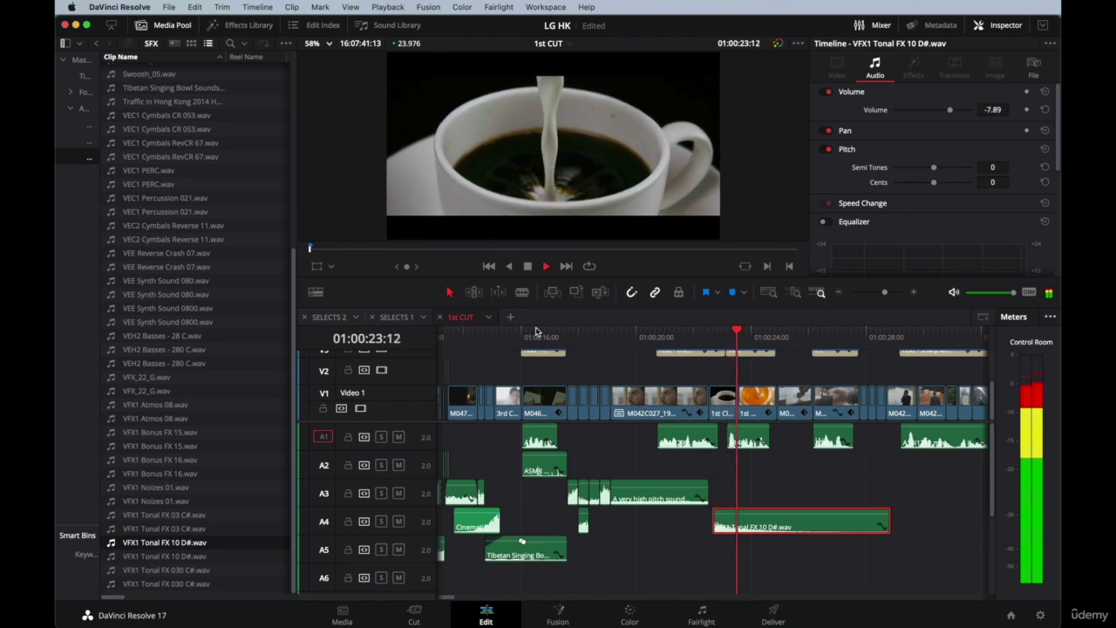
key("space")
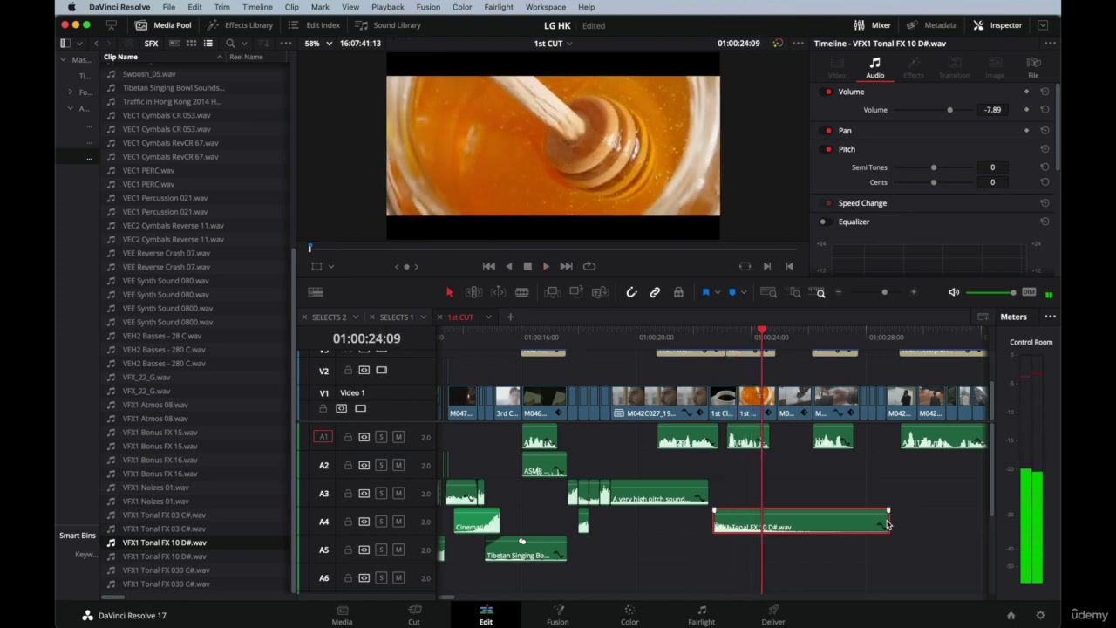
Shorten the tonal sound on A4 and add a long fade-out, then select the honey clip with the playhead at 01:00:24:00.
left_click_drag(886, 520, 764, 511)
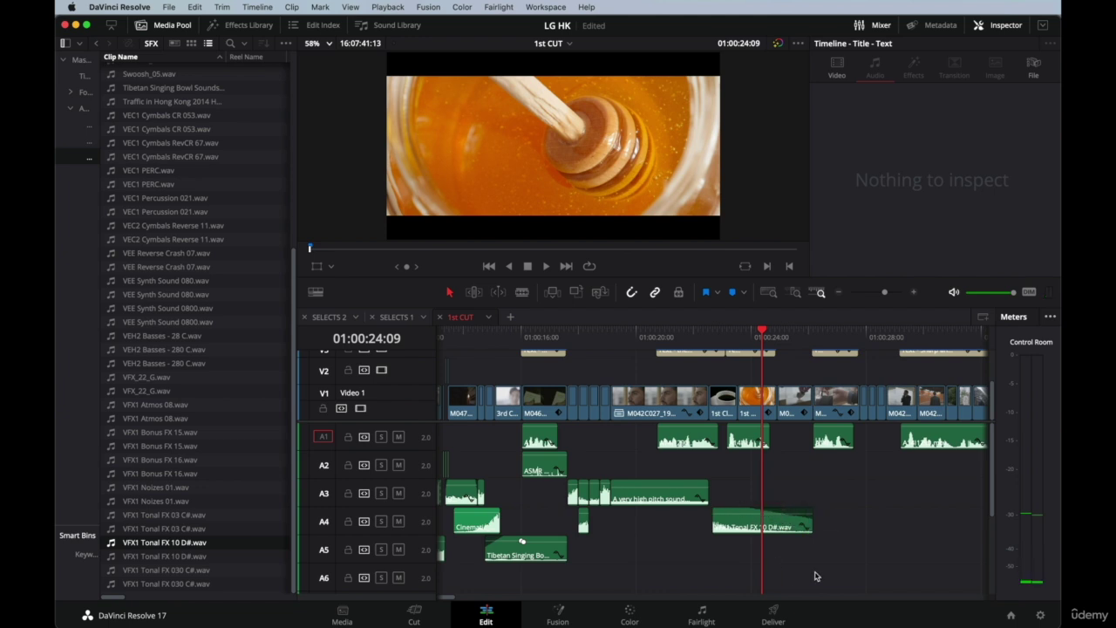
left_click(754, 340)
key("super+equal")
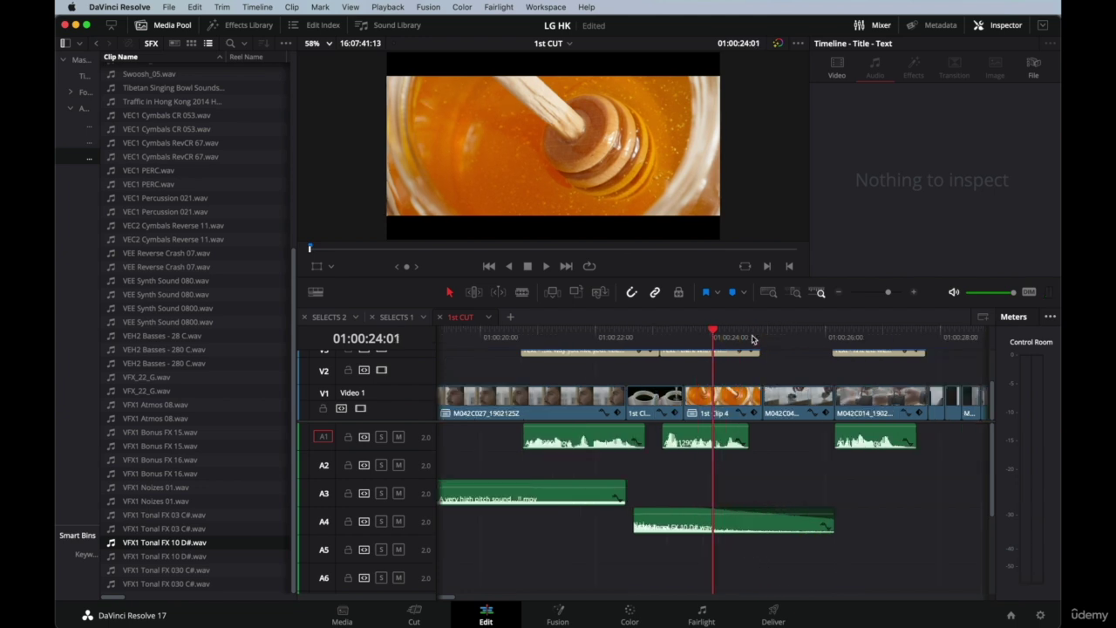
left_click(688, 335)
left_click(710, 344)
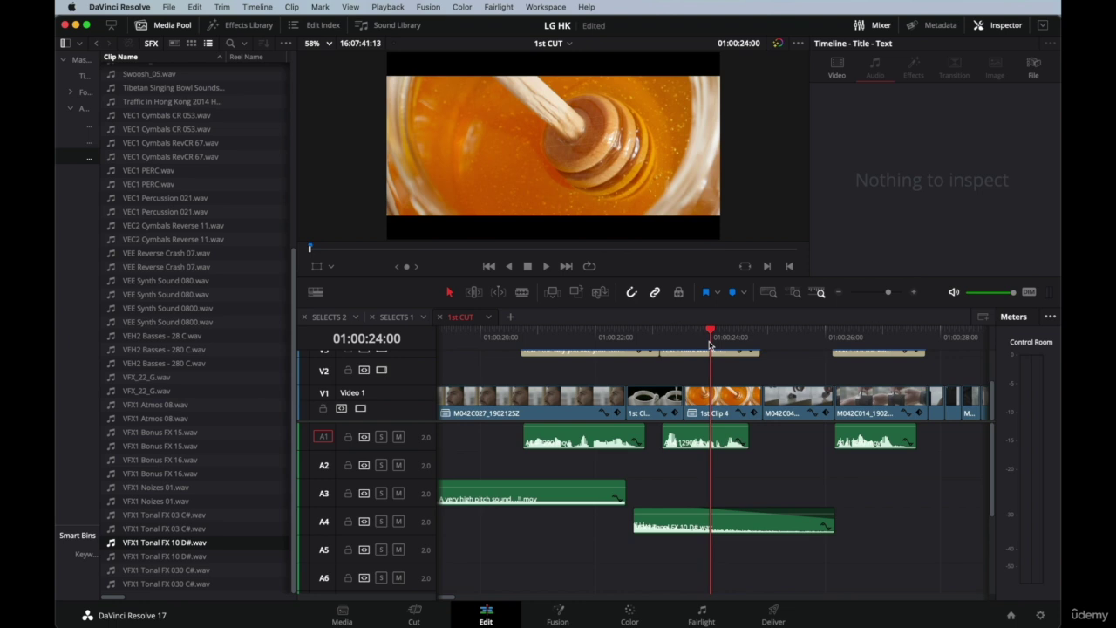
left_click(715, 410)
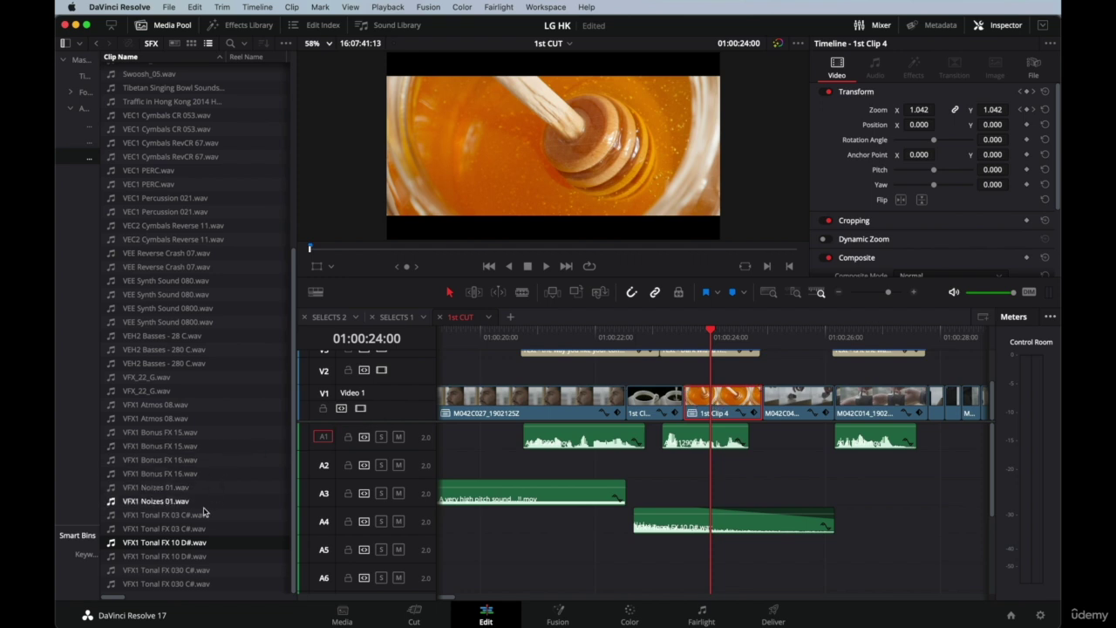
Audition VEH2 Basses - 280 C.wav from the SFX bin and place it on A3 at the start of the honey shot.
left_click(143, 368)
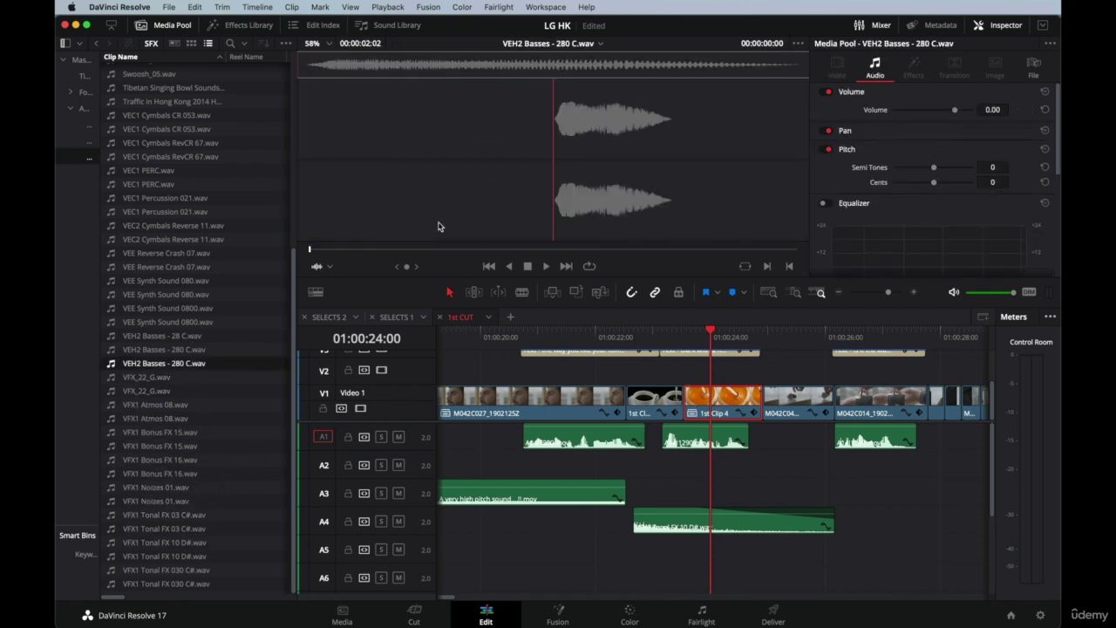
key("space")
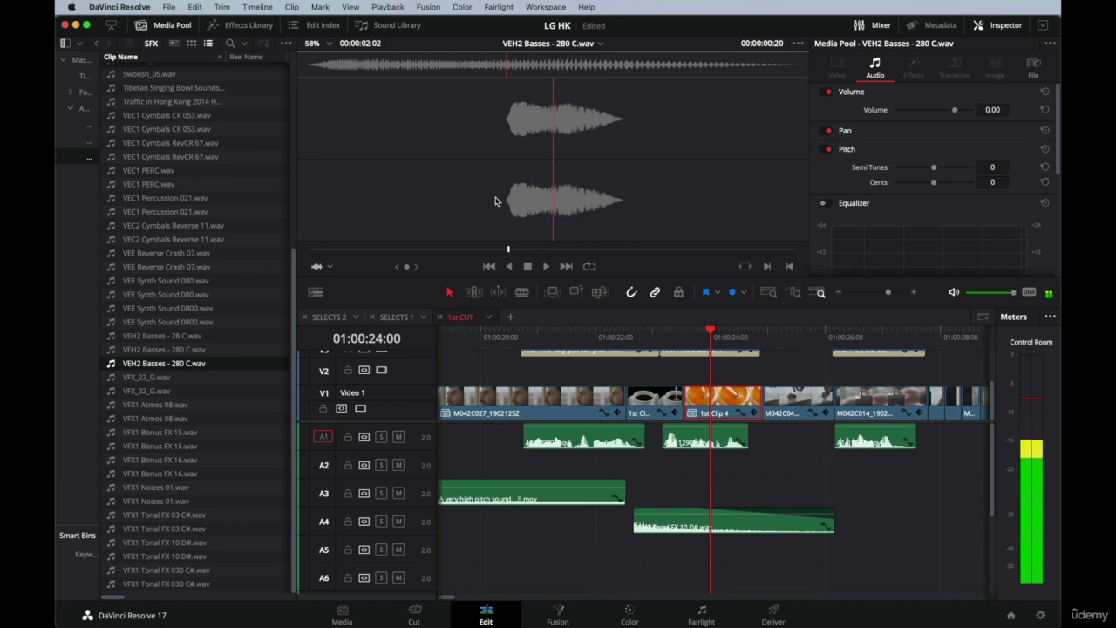
left_click(319, 251)
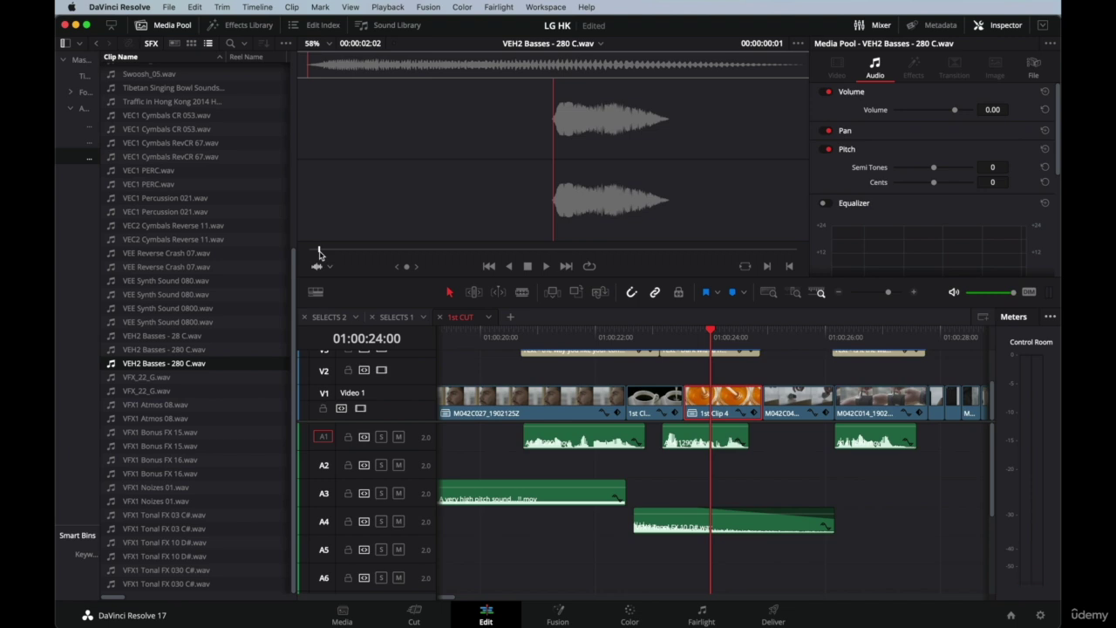
key("space")
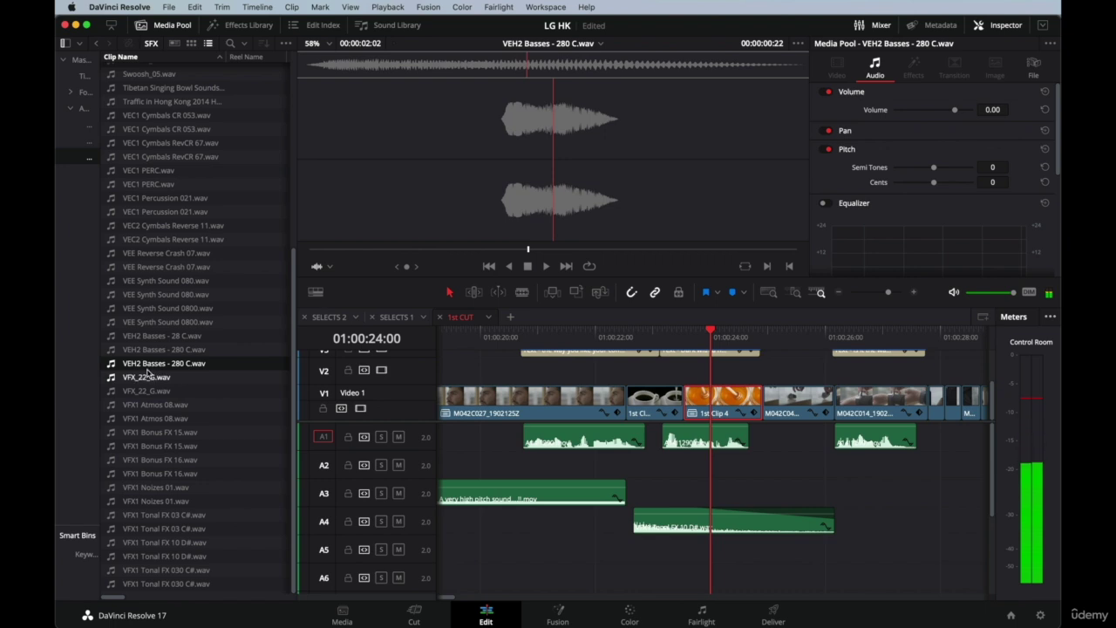
left_click_drag(146, 371, 685, 495)
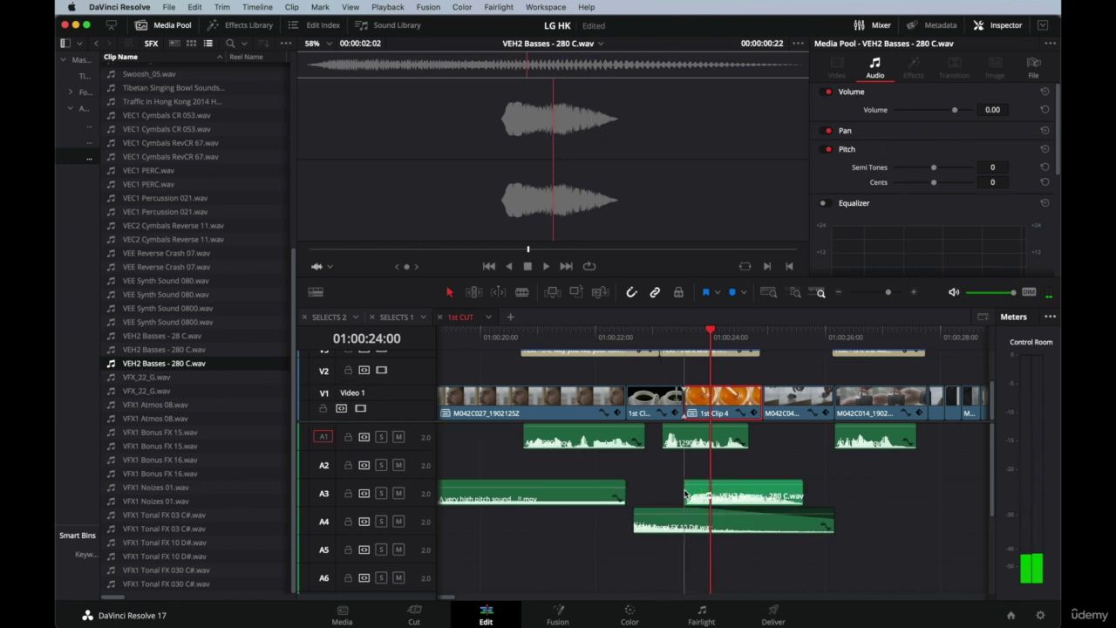
Play from 01:00:23:04 into the honey shot and shift the bass sound on A3 slightly later.
left_click(663, 333)
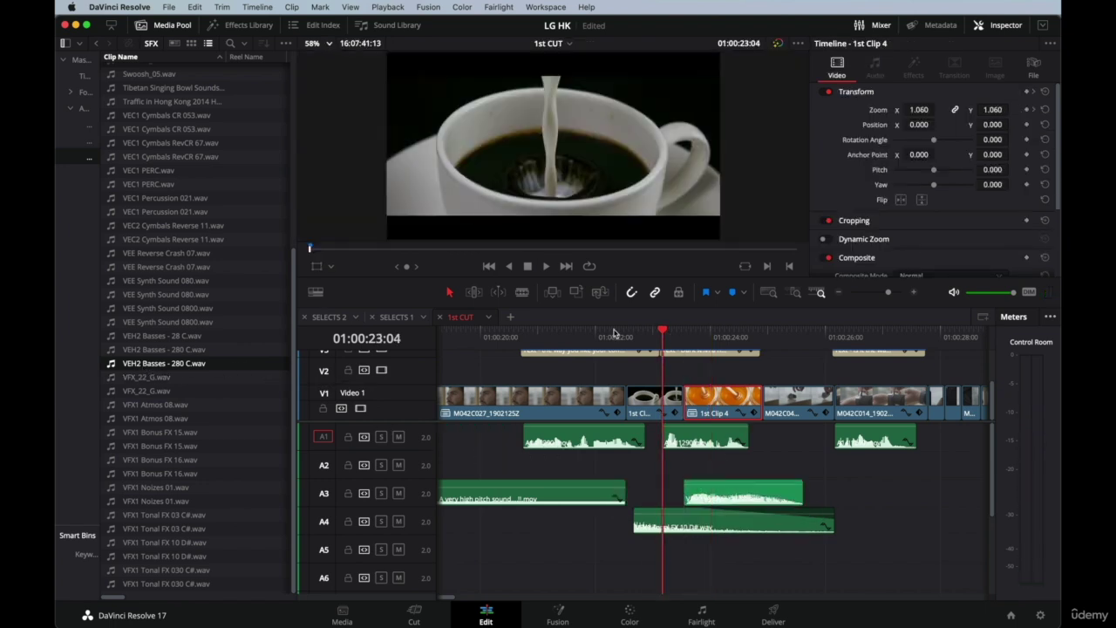
key("space")
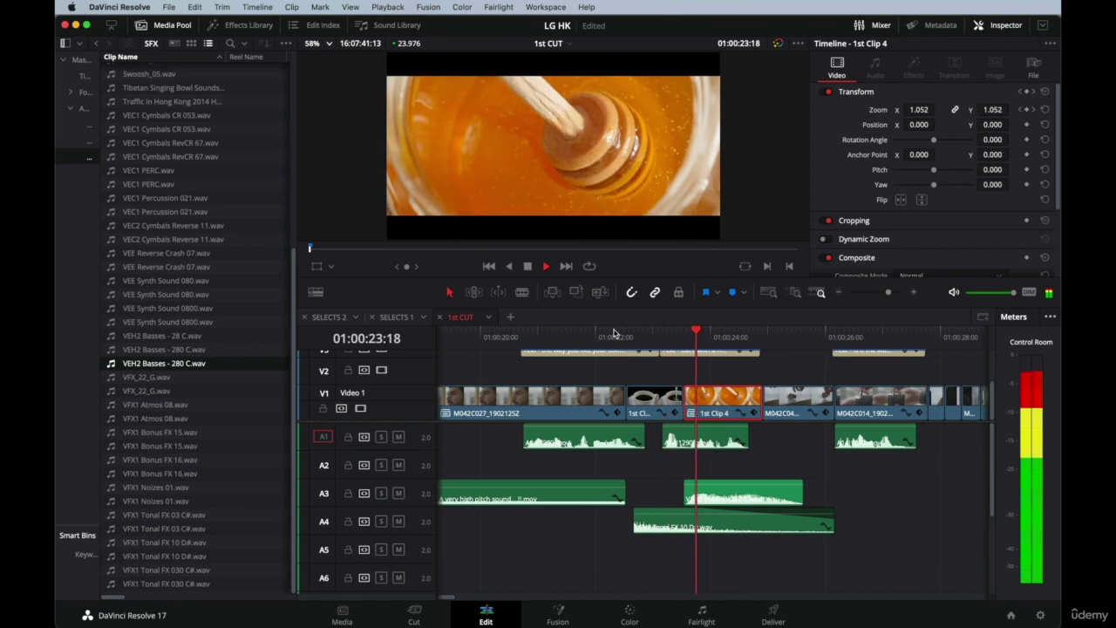
key("space")
mouse_move(711, 491)
left_mouse_down()
mouse_move(741, 491)
mouse_move(727, 491)
left_mouse_up()
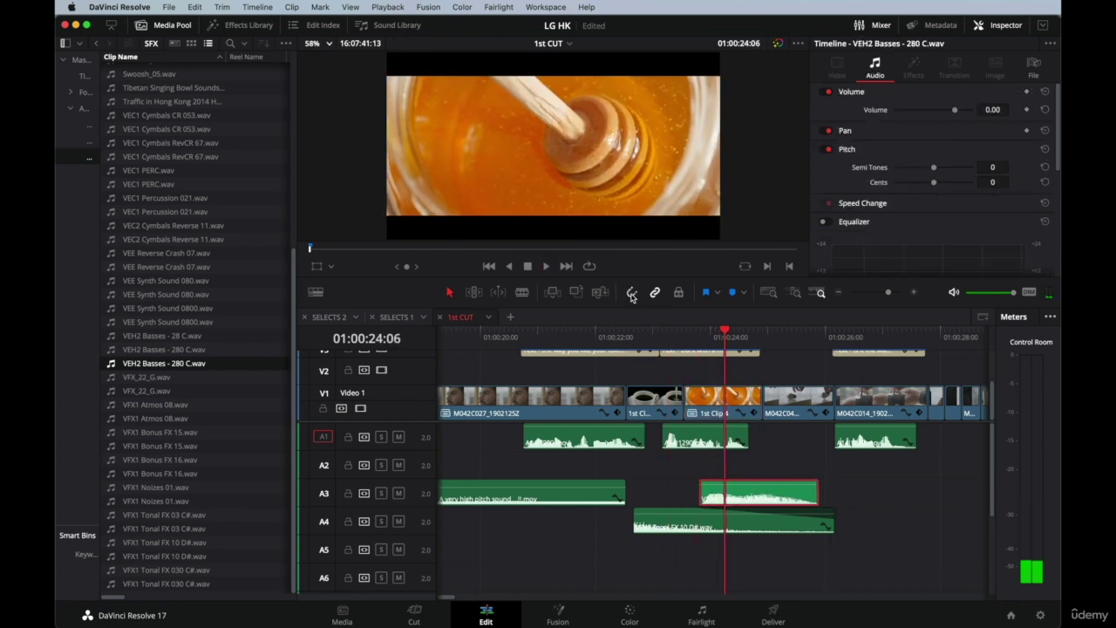
With snapping off, move the bass sound on A3 slightly earlier and replay the transition into the honey shot.
left_click_drag(676, 331, 678, 332)
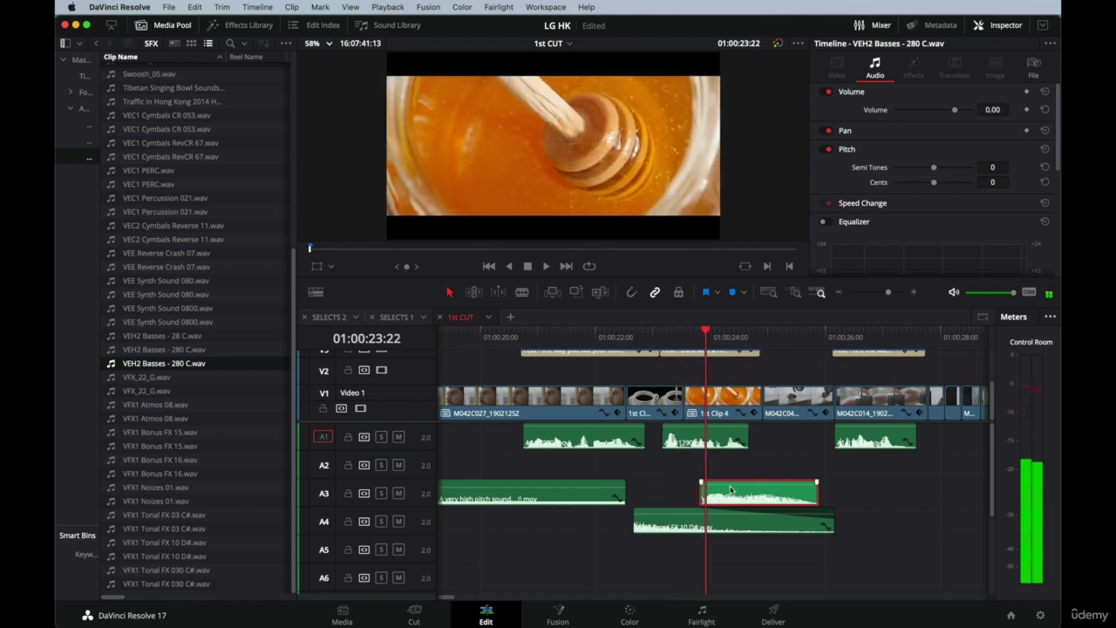
scroll(737, 487, "up", 3)
left_click_drag(755, 491, 724, 491)
left_click(521, 331)
key("space")
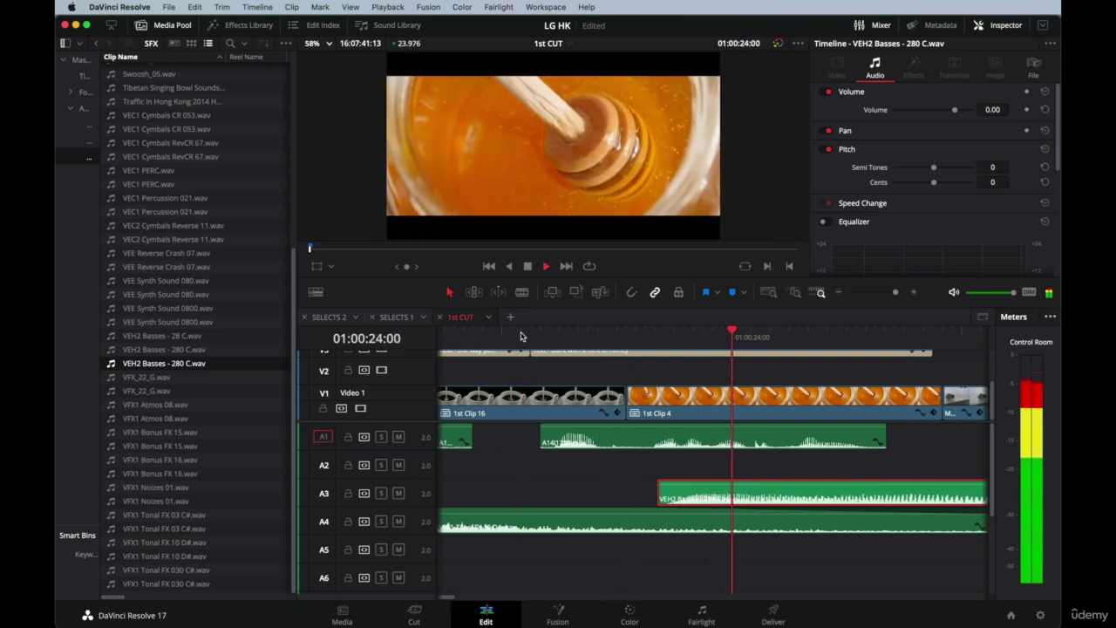
Try shifting the VEH2 Basses clip on A3 slightly later and play back the coffee-to-honey transition.
left_click(521, 333)
key("space")
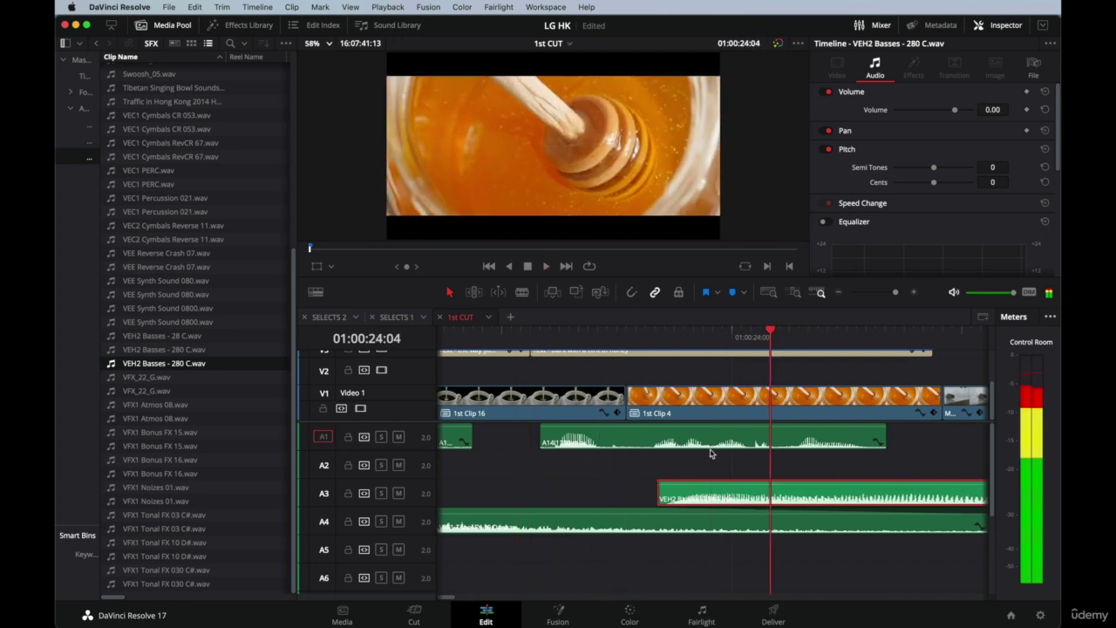
left_click_drag(721, 491, 765, 491)
left_click(521, 329)
key("space")
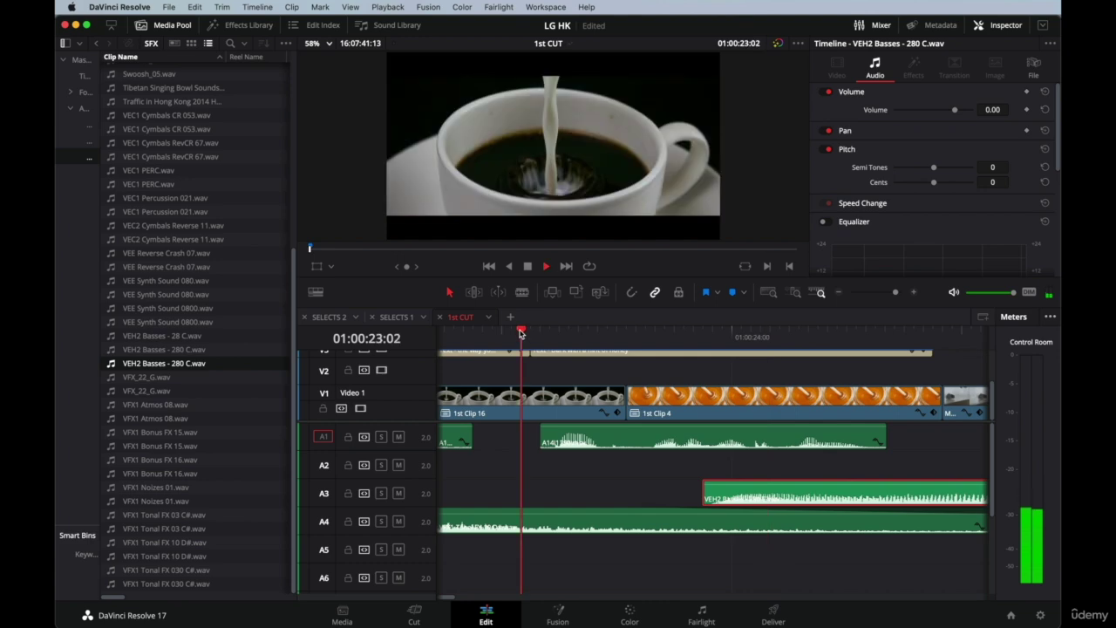
key("space")
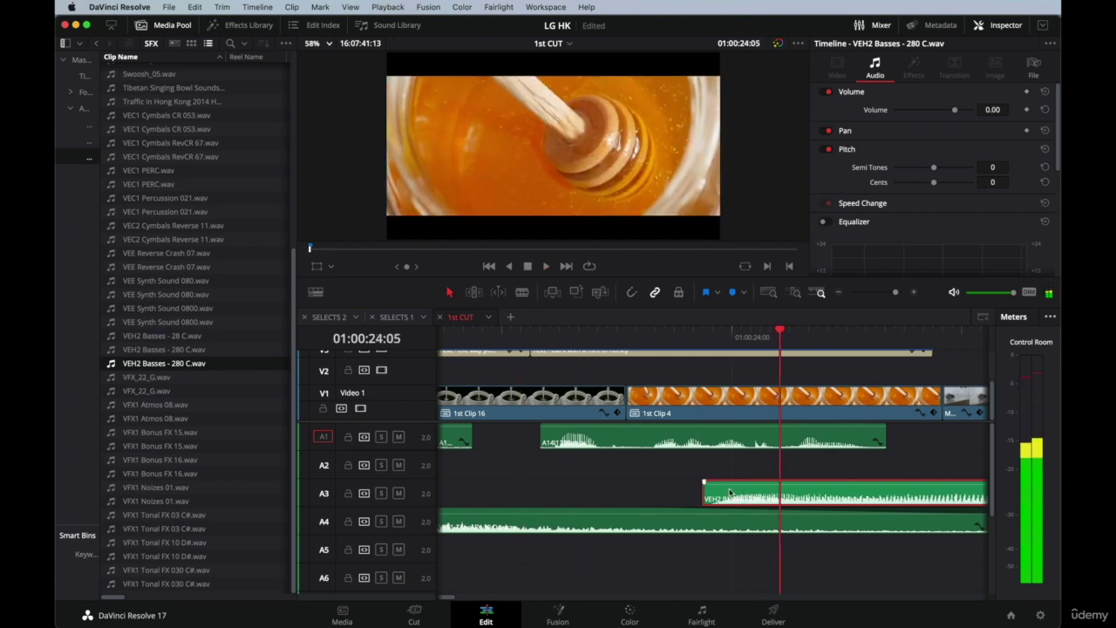
Move the VEH2 Basses clip on A3 earlier so it starts with the honey shot, and play back the transition.
left_click_drag(742, 504, 666, 504)
left_click(506, 333)
key("space")
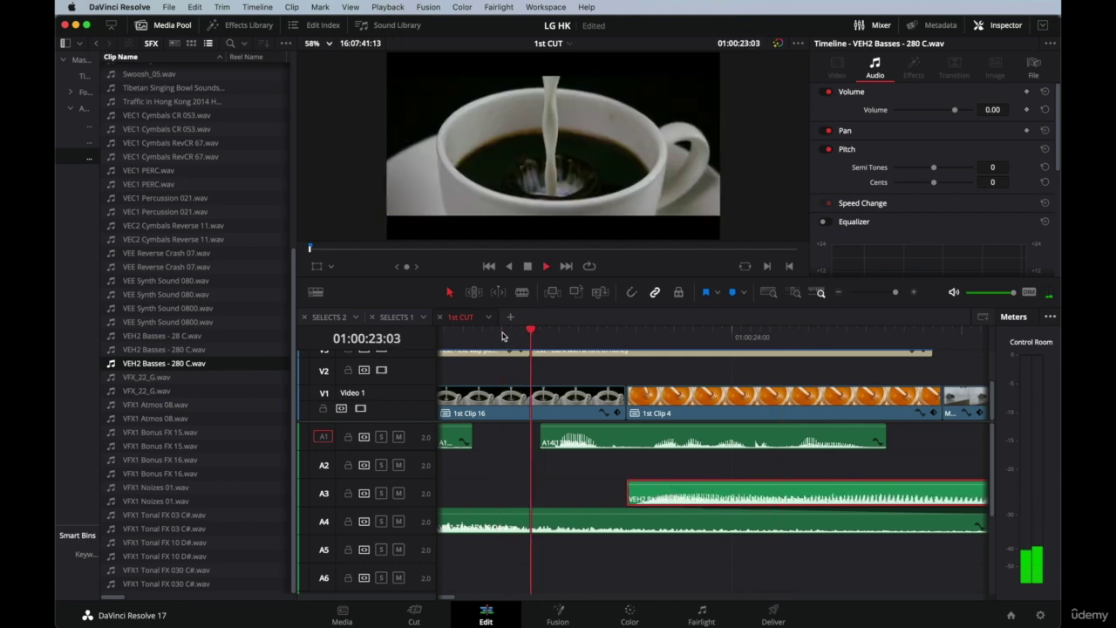
key("space")
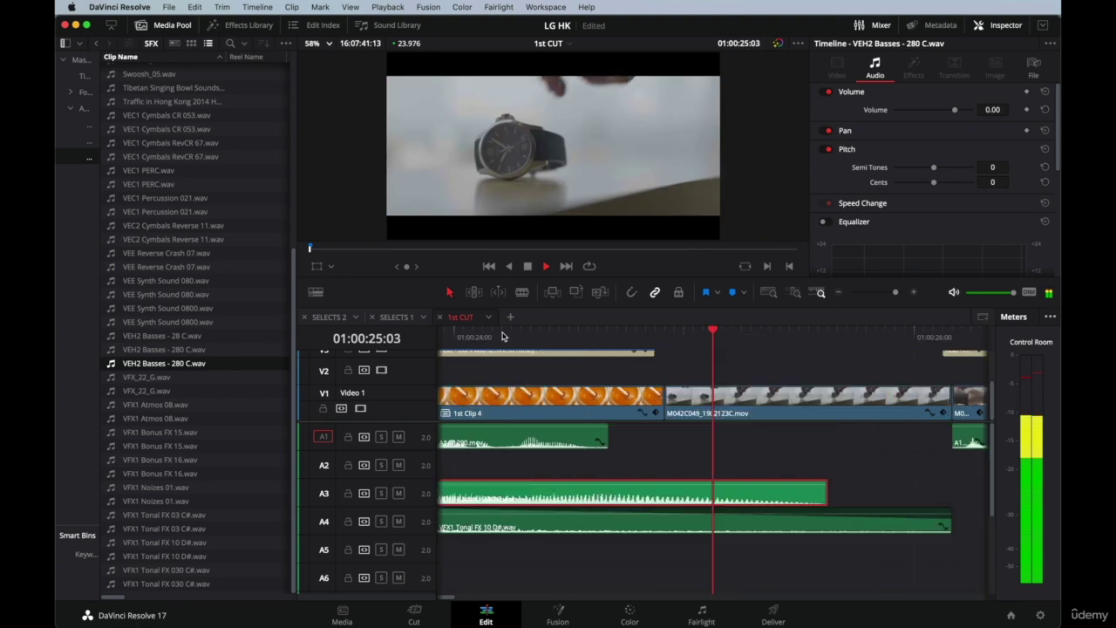
Play the passage from 01:00:21:20 to judge the mix, and set the VEH2 Basses clip's volume to -2.
key("super+minus")
key("super+minus")
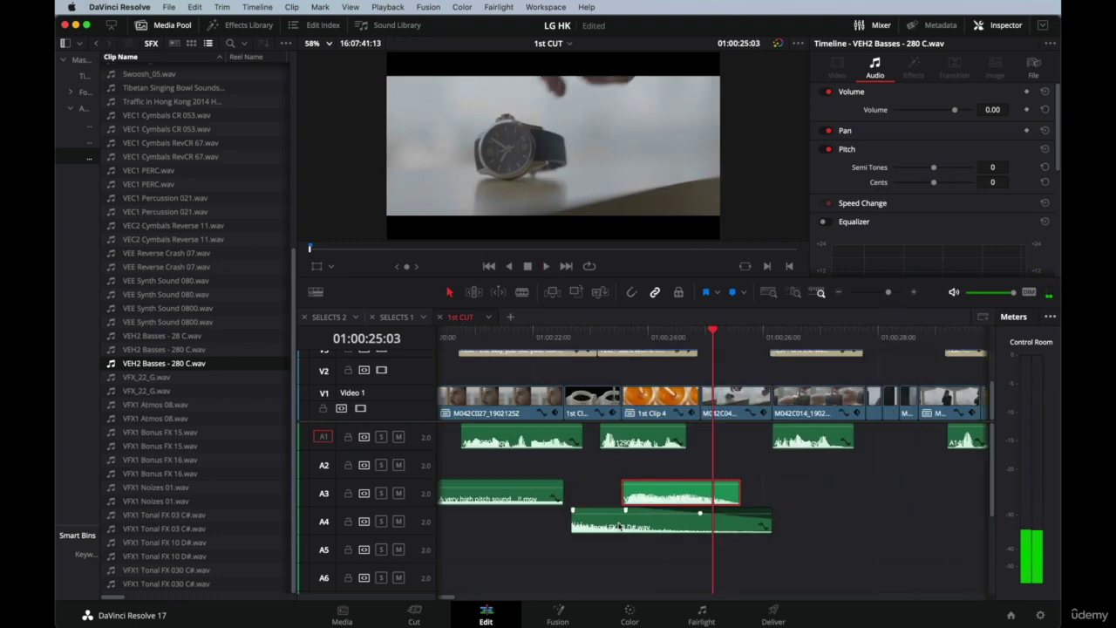
left_click(524, 338)
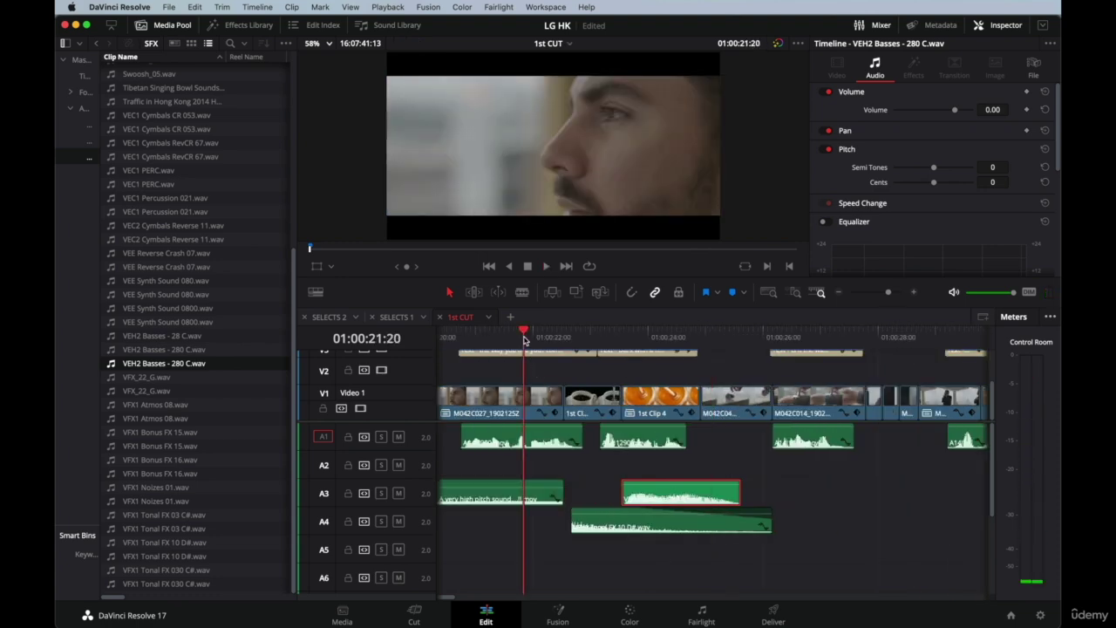
key("space")
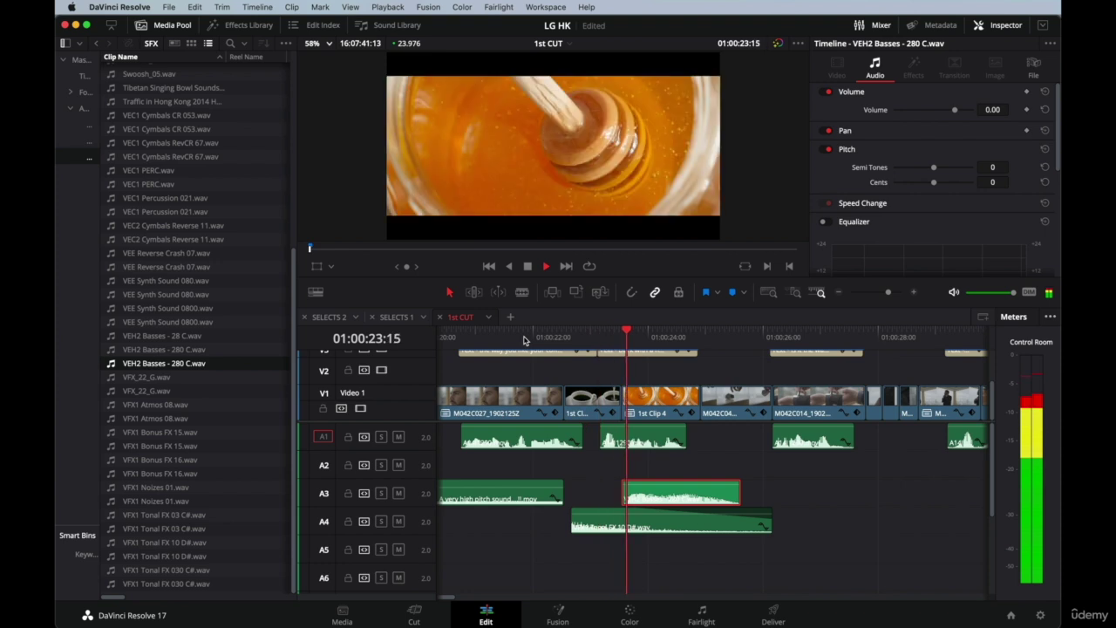
left_click(524, 338)
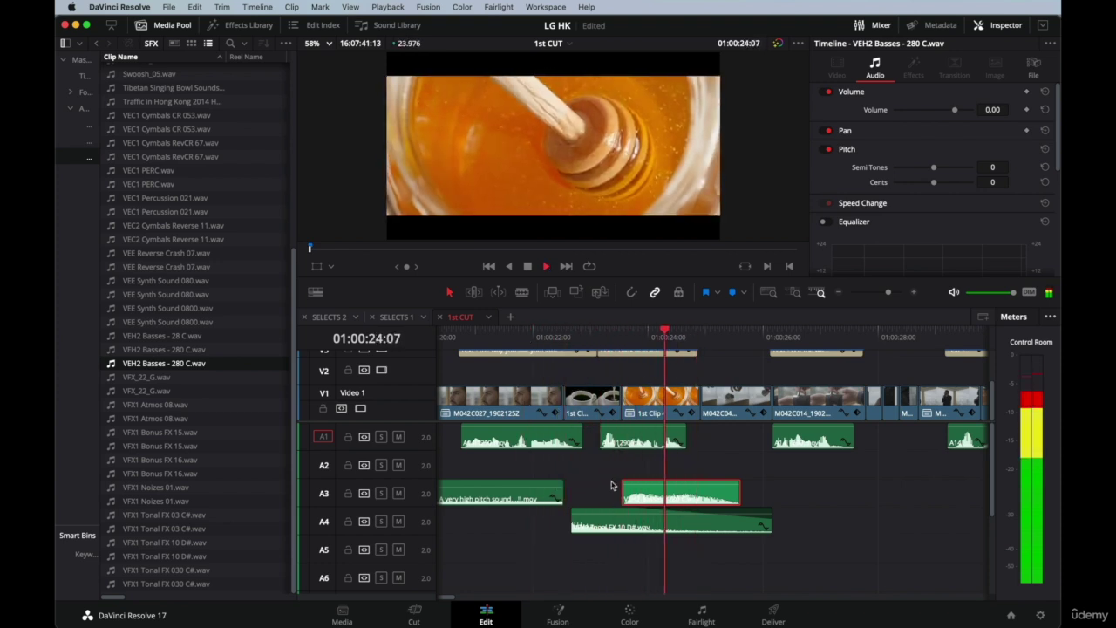
key("space")
left_click(993, 110)
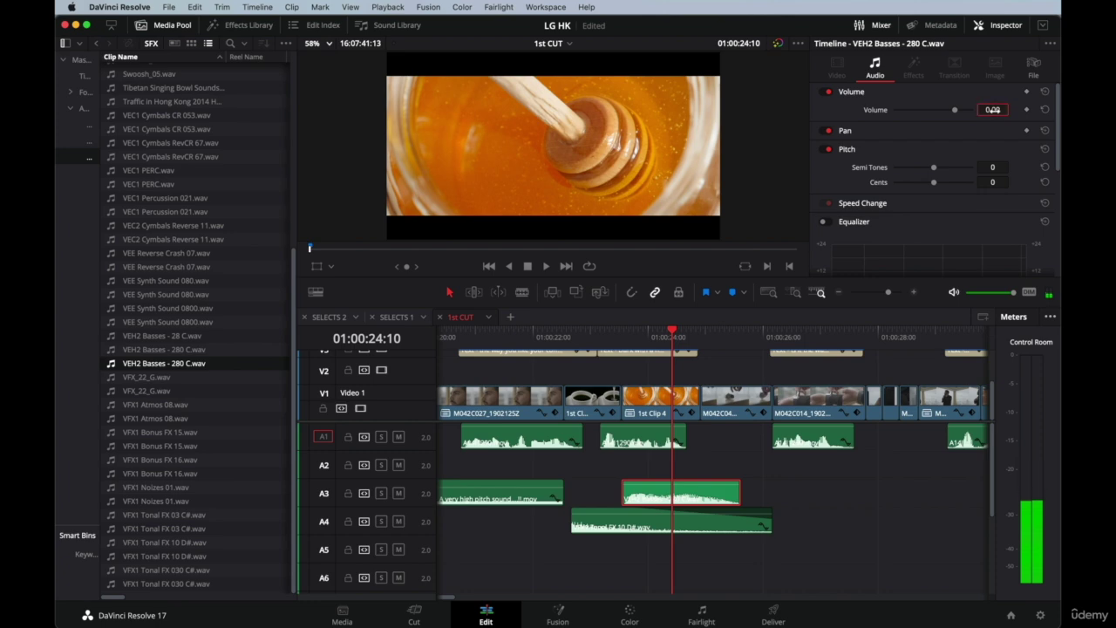
type("-2")
key("Return")
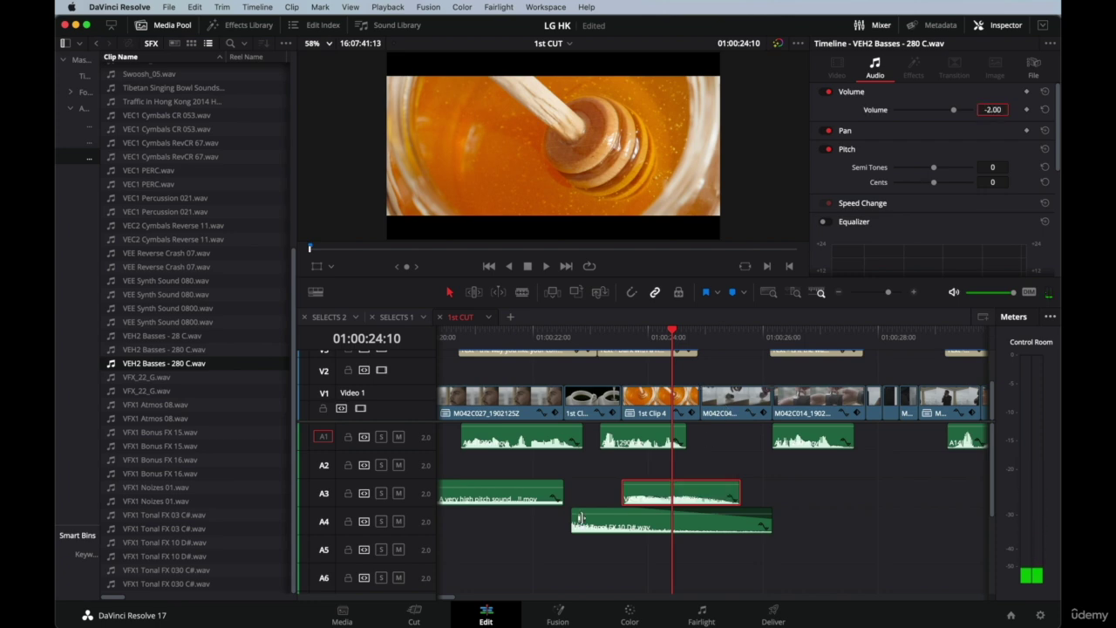
Set the volume of the VFX1 Tonal FX 10 D# clip on A4 to -10 and play back the passage.
left_click(602, 524)
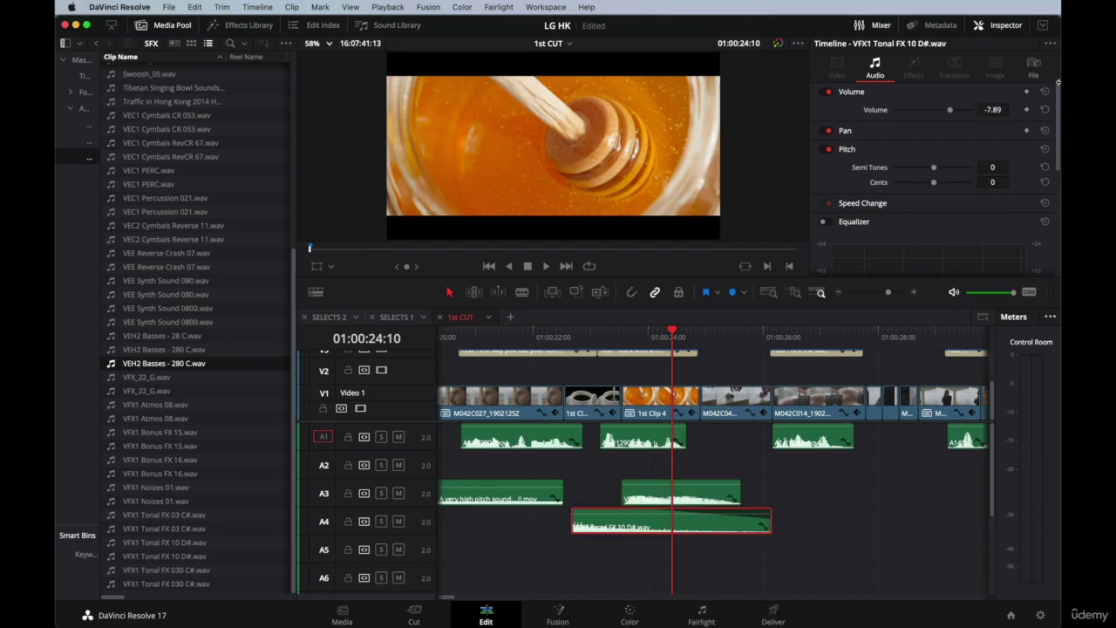
left_click(993, 109)
type("-10")
key("Return")
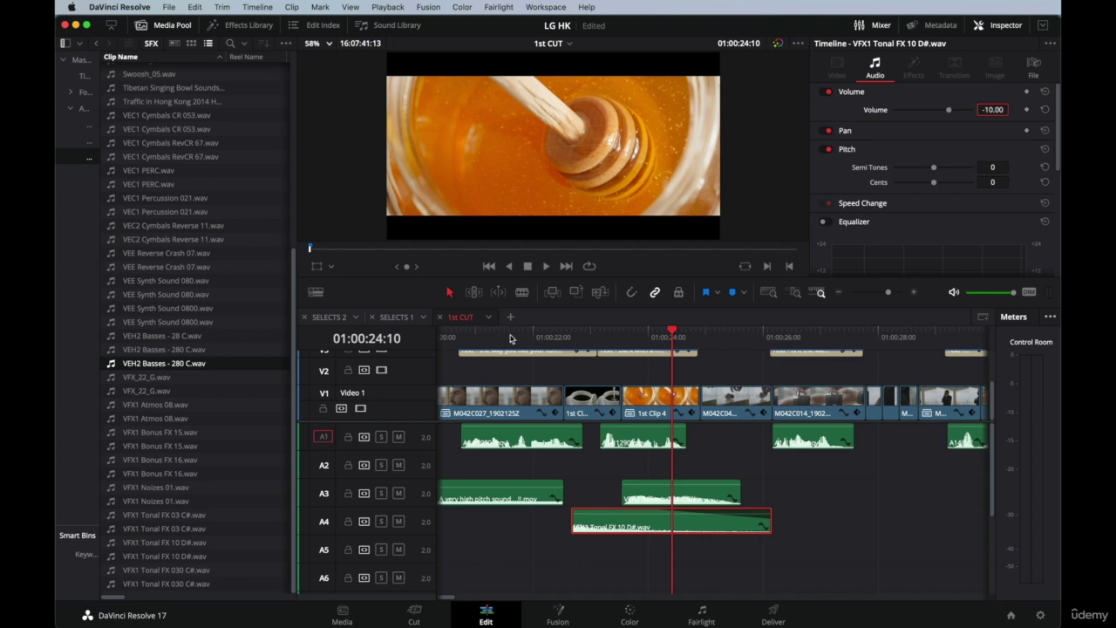
left_click(471, 337)
key("space")
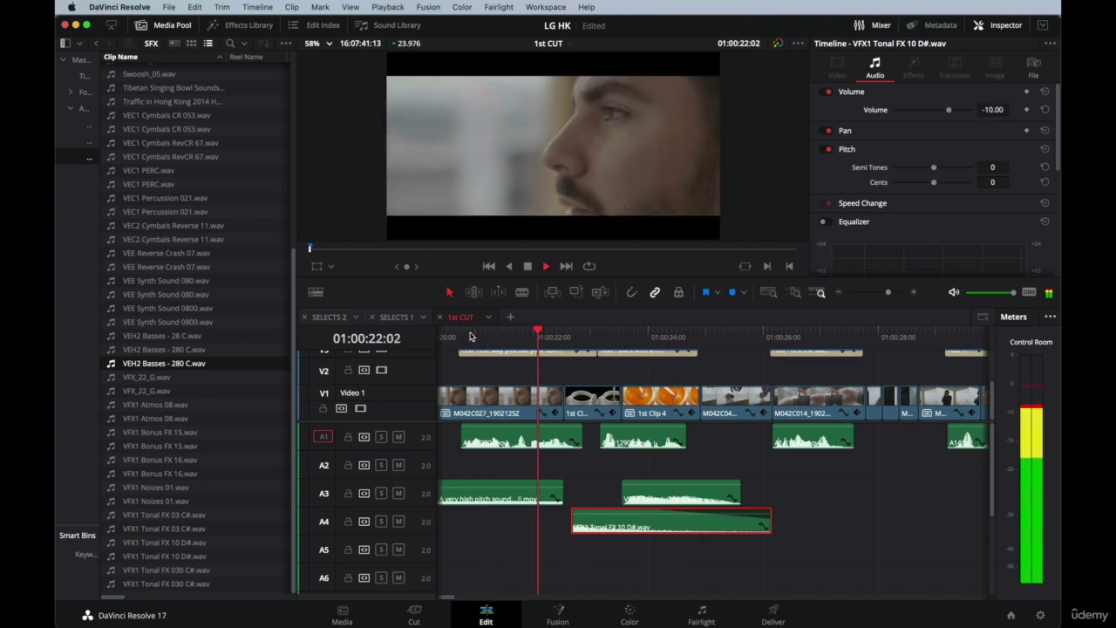
key("space")
Set the volume of the high pitch sound clip on A3 to -23 and play through to the honey shot.
left_click(496, 490)
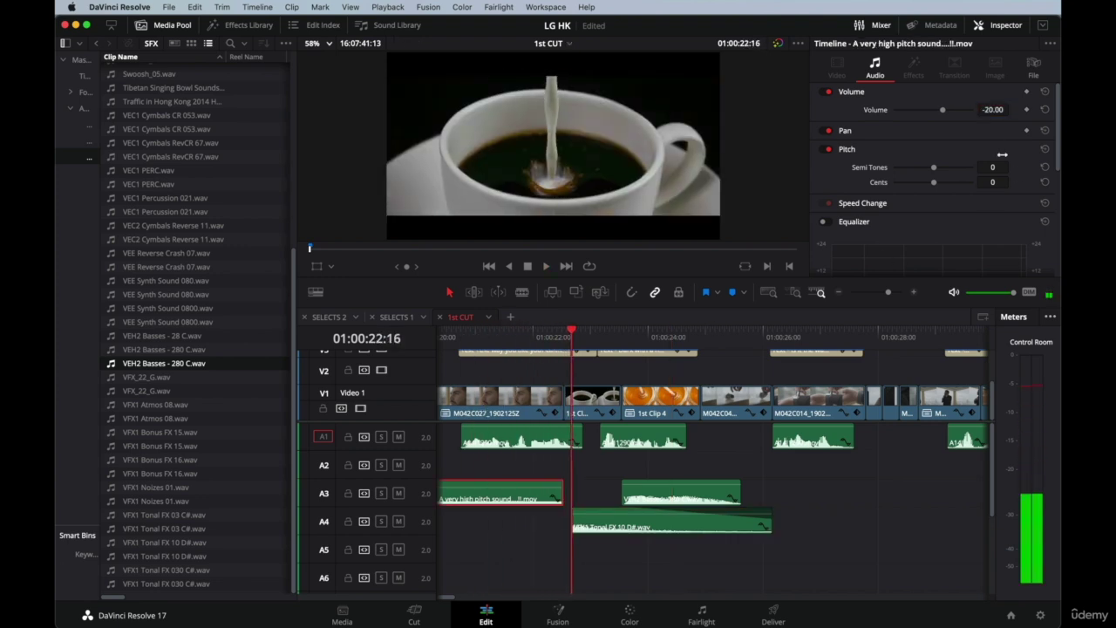
left_click(992, 109)
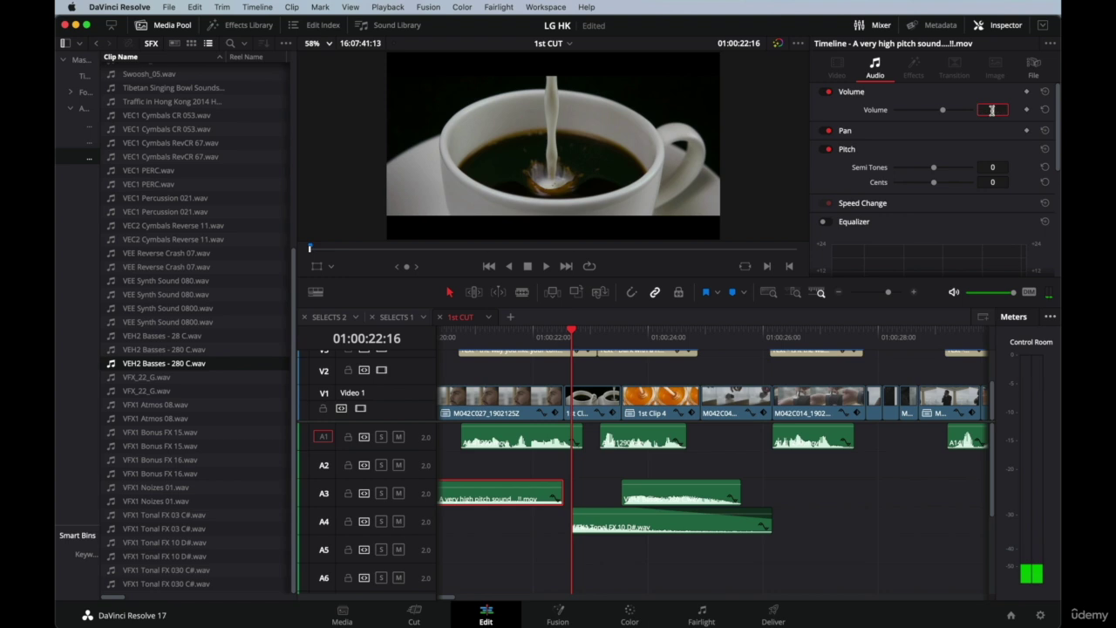
key("Return")
left_click(468, 340)
key("space")
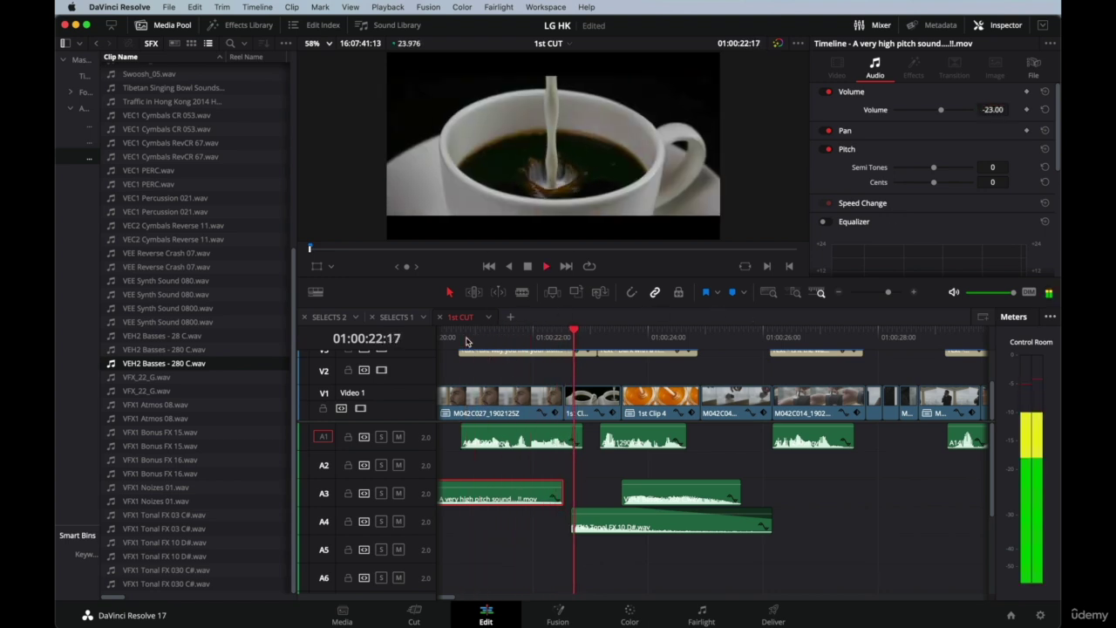
key("space")
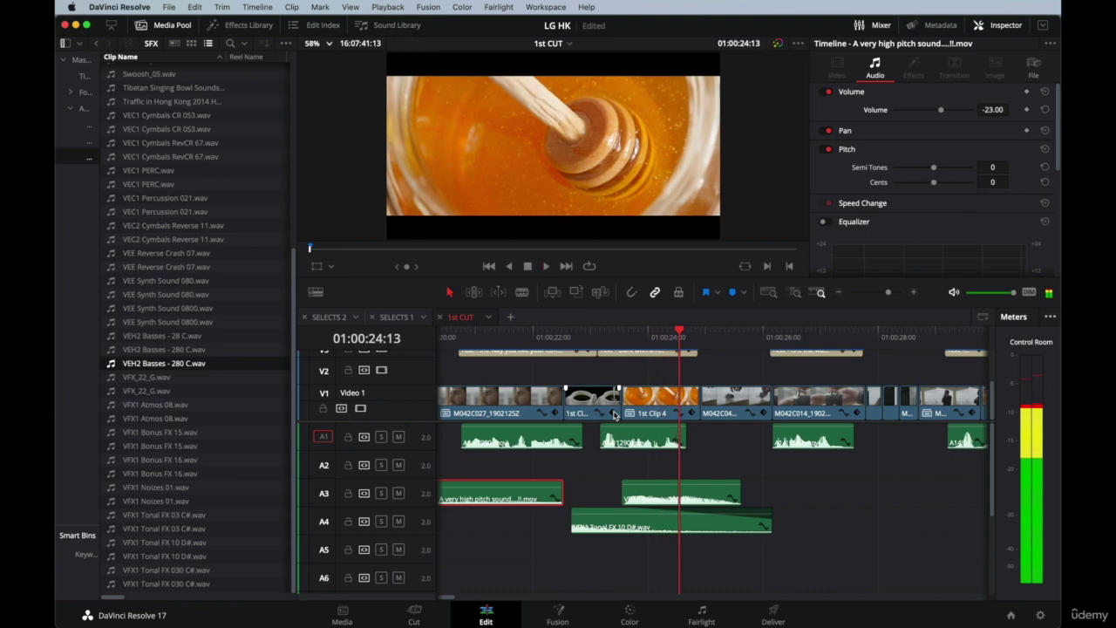
Select the muted October Leaf stem clips on tracks A8 to A10 and unmute them.
key("super+minus")
scroll(759, 559, "down", 3)
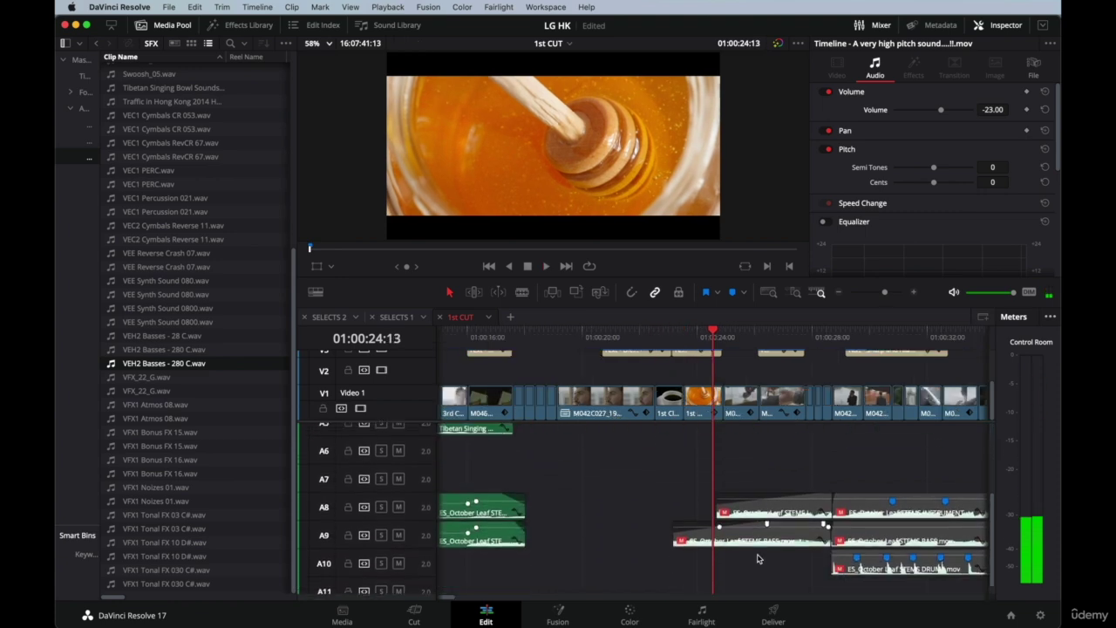
scroll(759, 559, "down", 2)
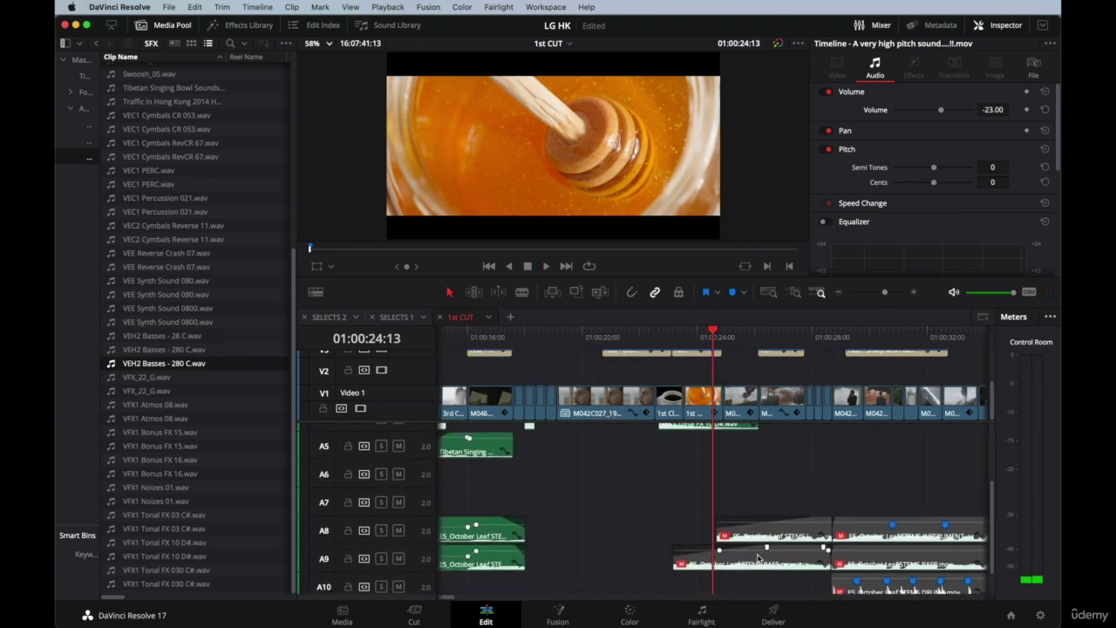
scroll(759, 559, "right", 3)
scroll(759, 559, "up", 5)
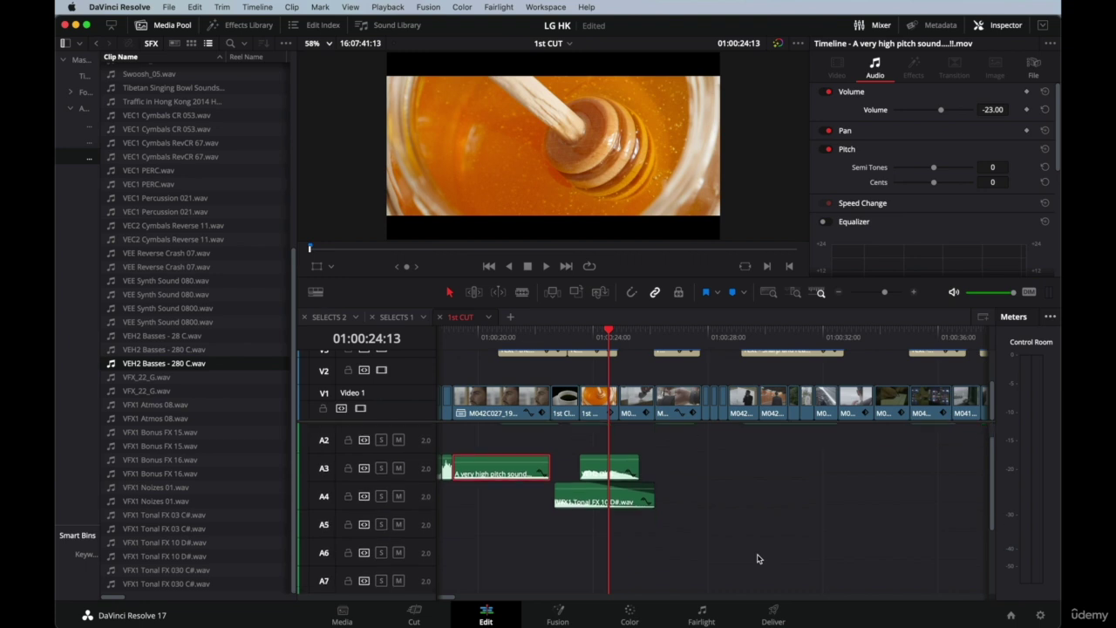
scroll(757, 559, "down", 3)
left_click_drag(672, 468, 779, 570)
scroll(724, 550, "up", 4)
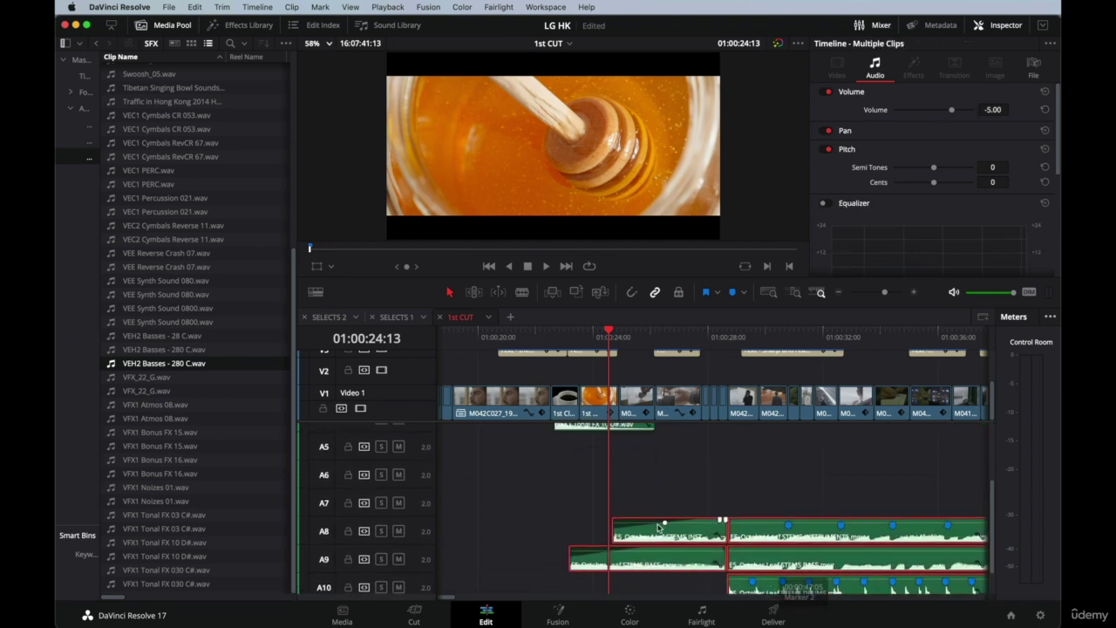
Play the sequence with the music stems, and park the playhead in the quick-cut section at 01:00:28:00.
mouse_move(471, 343)
left_mouse_down()
mouse_move(489, 342)
mouse_move(471, 340)
left_mouse_up()
key("space")
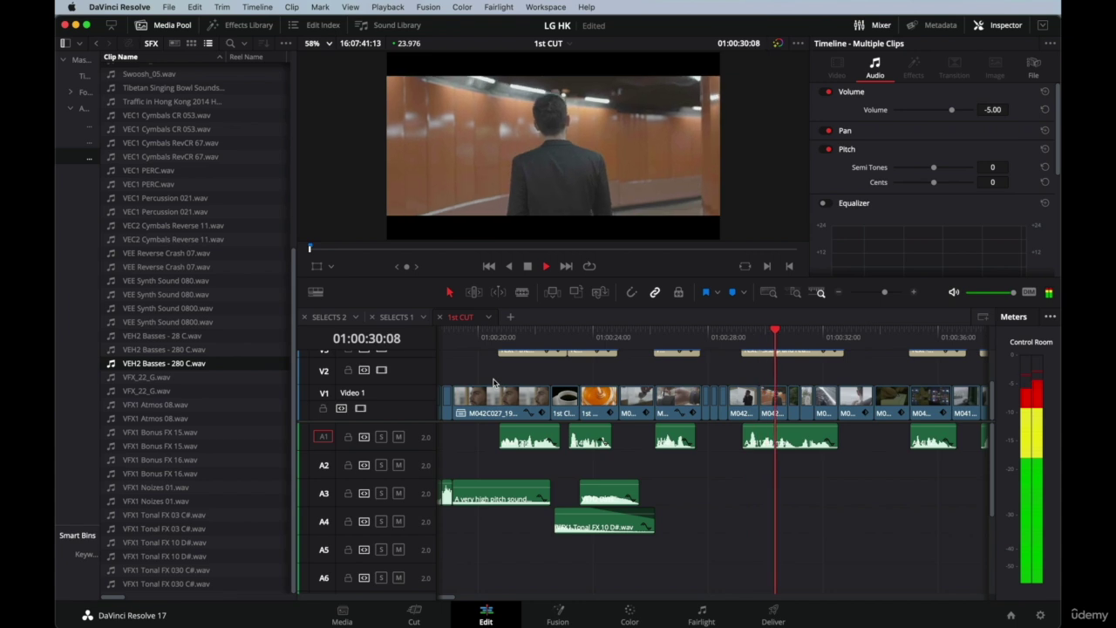
key("space")
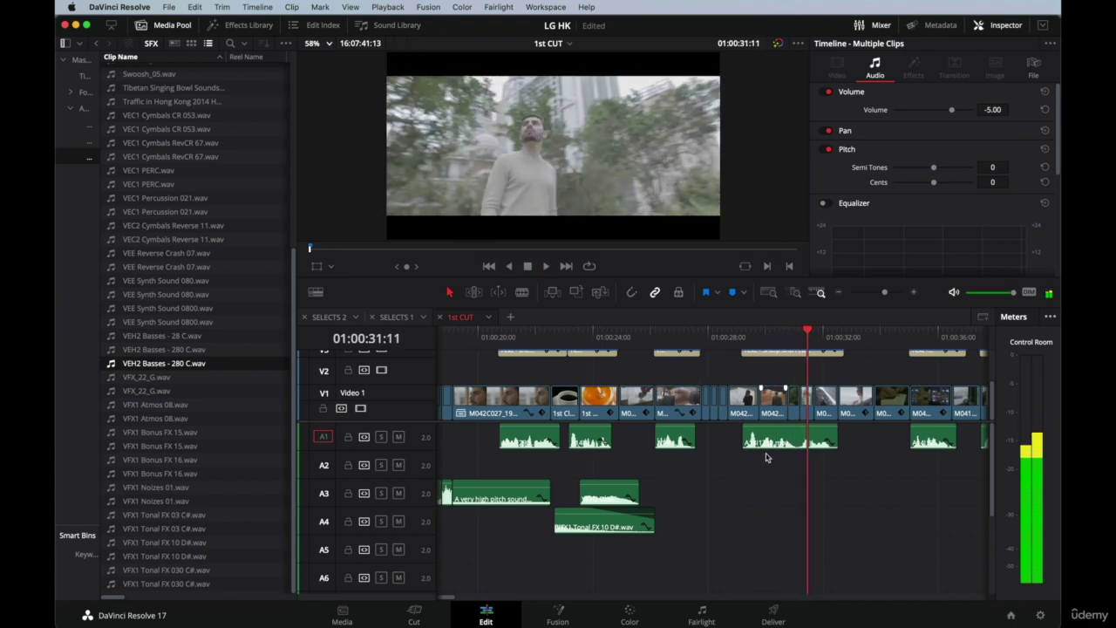
left_click(704, 347)
scroll(702, 349, "right", 2)
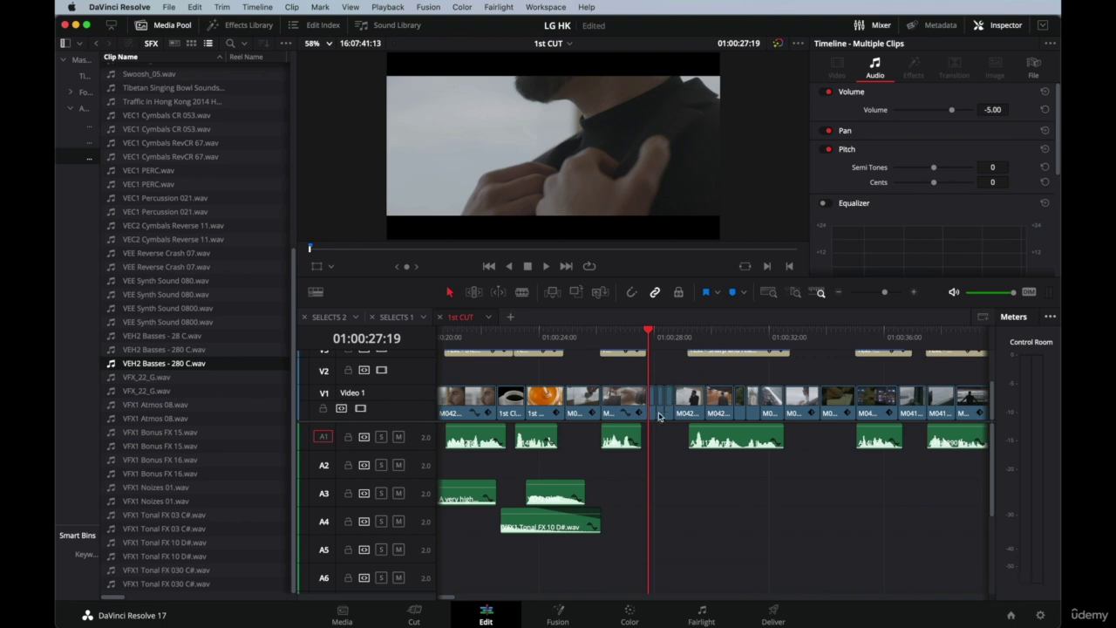
mouse_move(660, 349)
left_mouse_down()
mouse_move(675, 349)
mouse_move(650, 349)
mouse_move(656, 341)
left_mouse_up()
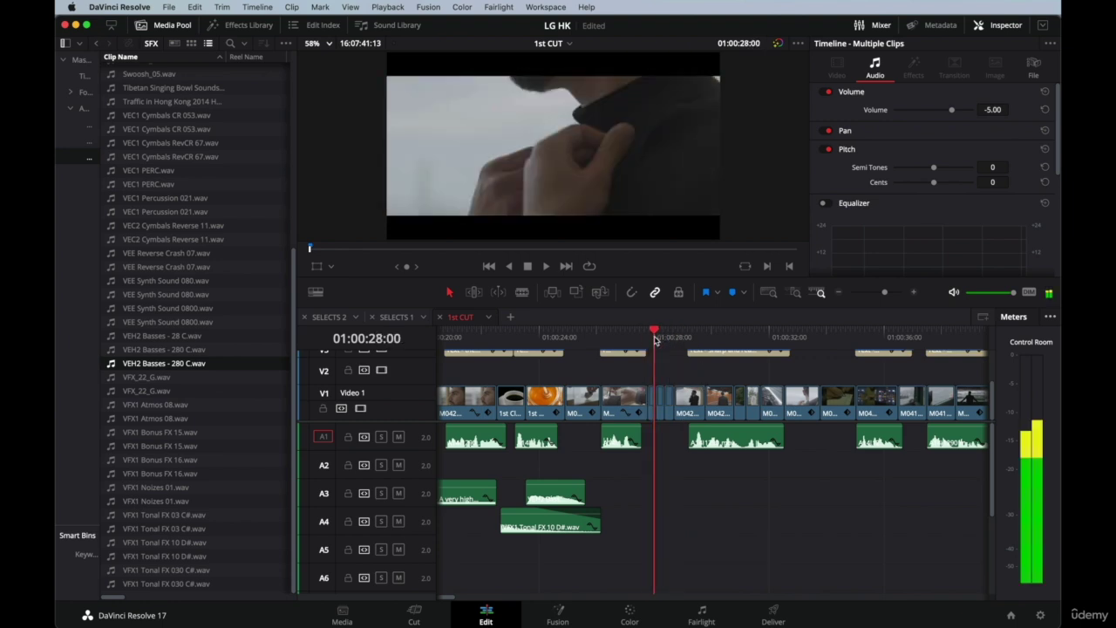
Examine the rest of the timeline past 01:00:28:00 for sections still lacking sound effects on tracks A2 to A6.
scroll(752, 392, "right", 4)
scroll(752, 394, "left", 6)
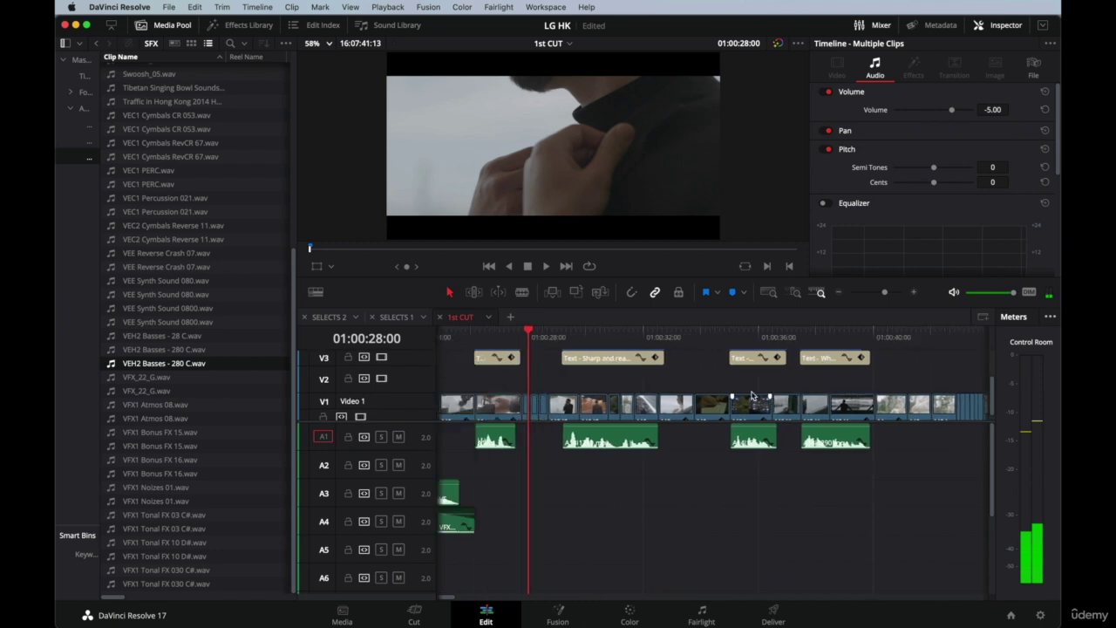
scroll(752, 396, "down", 1)
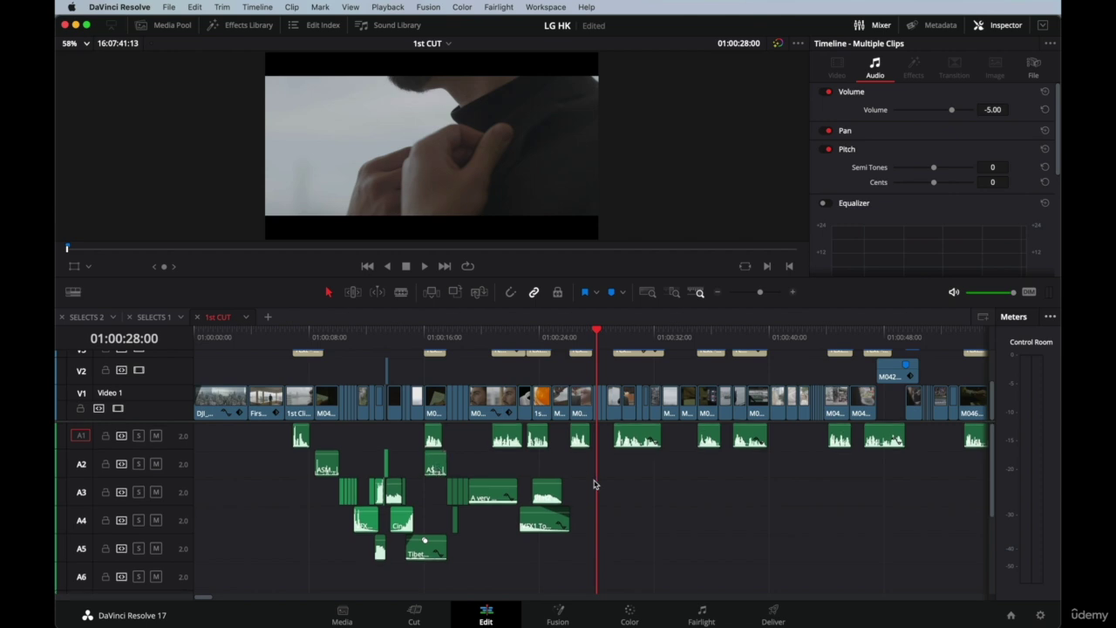
scroll(604, 490, "right", 5)
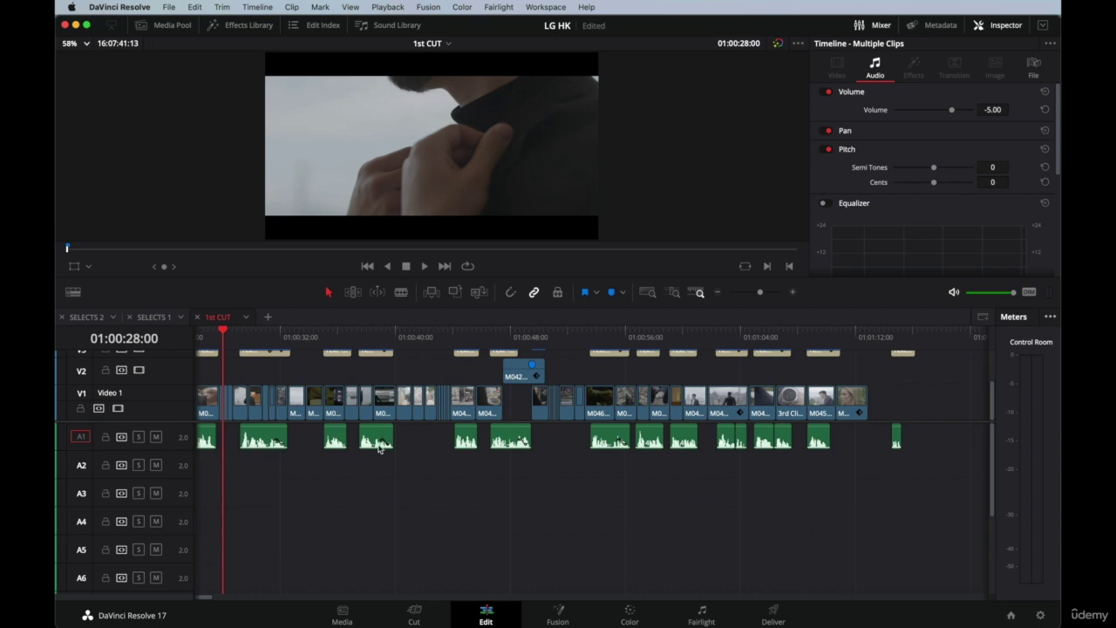
scroll(818, 457, "left", 4)
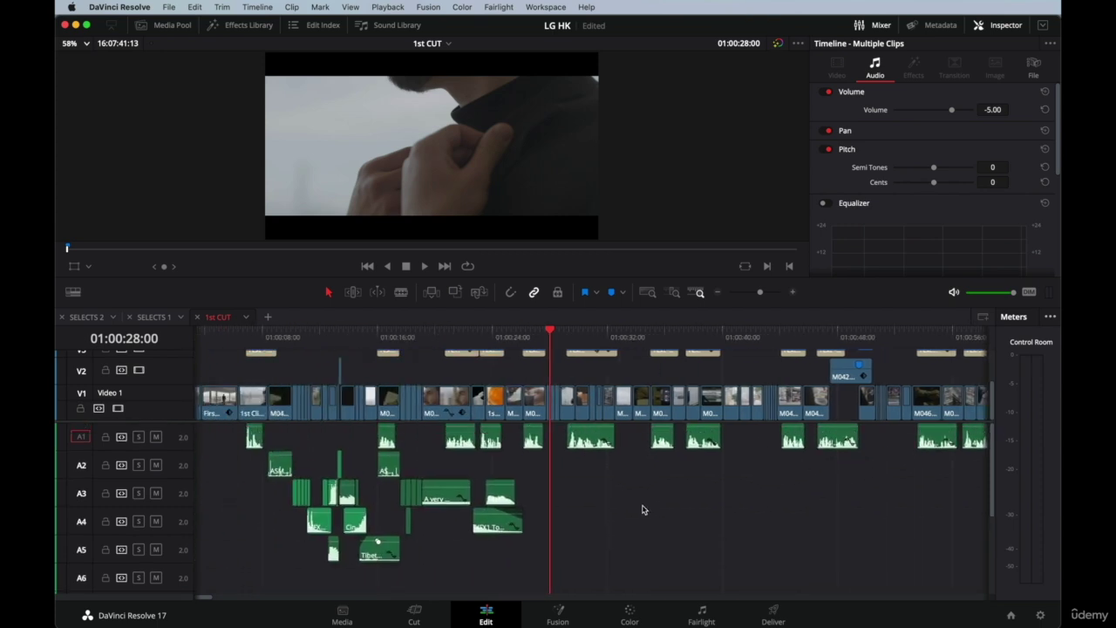
scroll(641, 510, "right", 3)
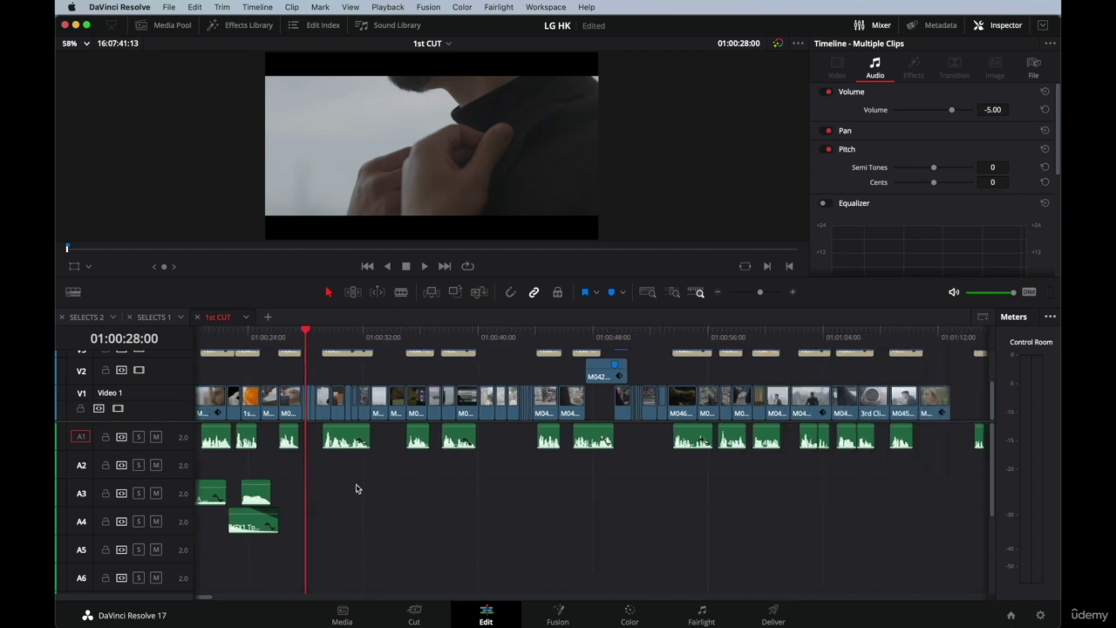
scroll(550, 453, "left", 4)
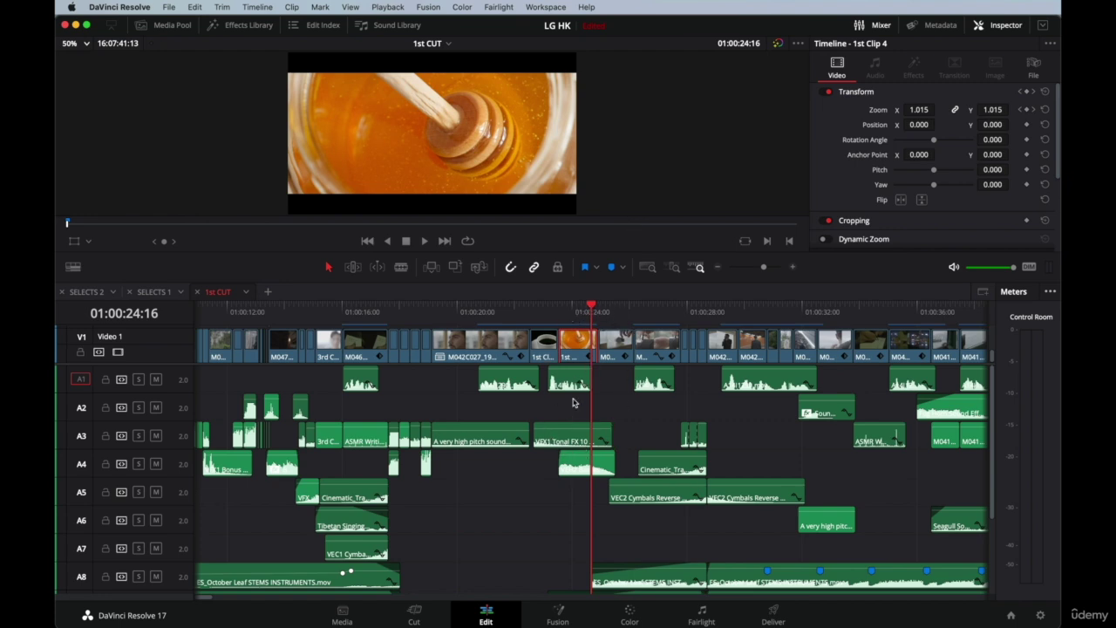
Review the sound effects layered on tracks A2 to A7 and play the sequence from its beginning.
scroll(583, 484, "right", 2)
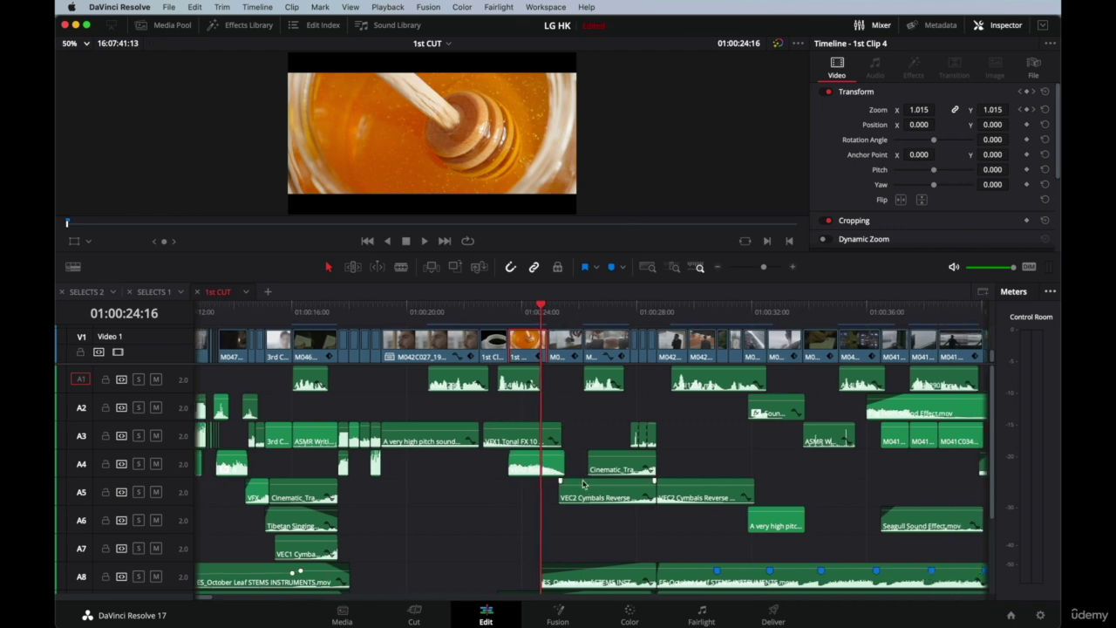
scroll(583, 484, "left", 4)
scroll(583, 484, "down", 2)
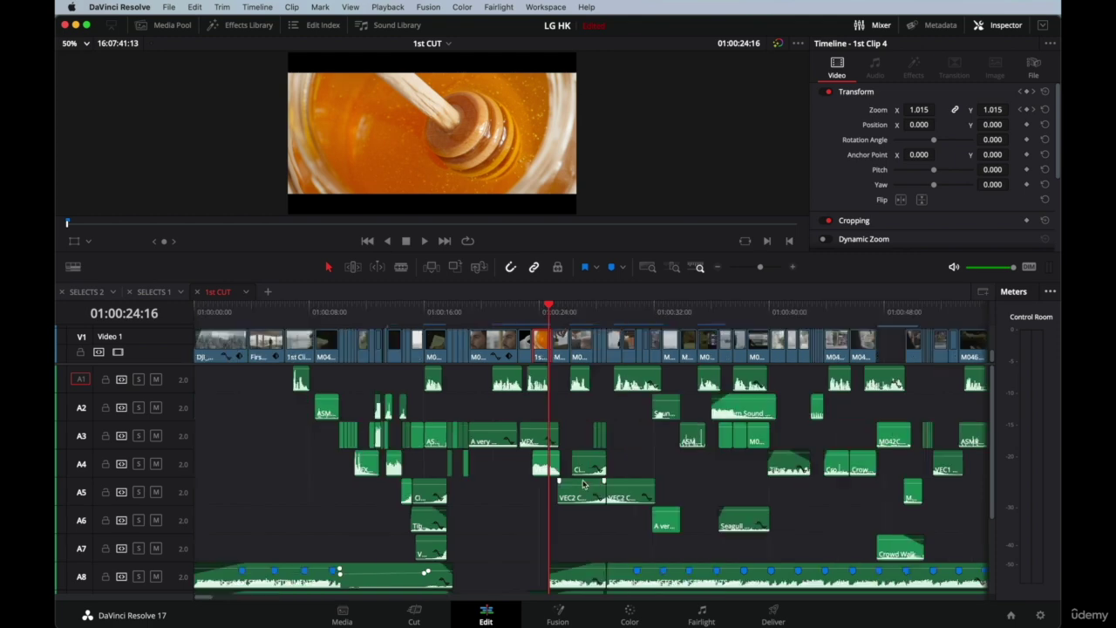
scroll(583, 484, "down", 2)
scroll(582, 484, "up", 2)
left_click(216, 313)
left_click_drag(216, 312, 193, 311)
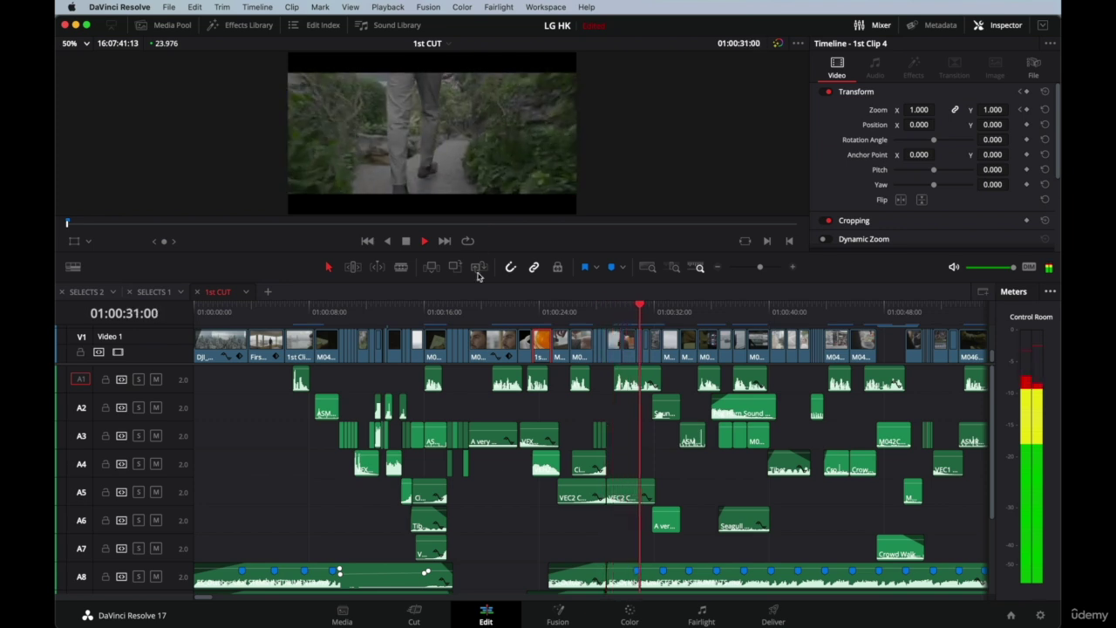
Follow the playback of the full mix through to the end of the sequence and stop it past the last clip.
scroll(824, 508, "right", 2)
scroll(824, 508, "right", 10)
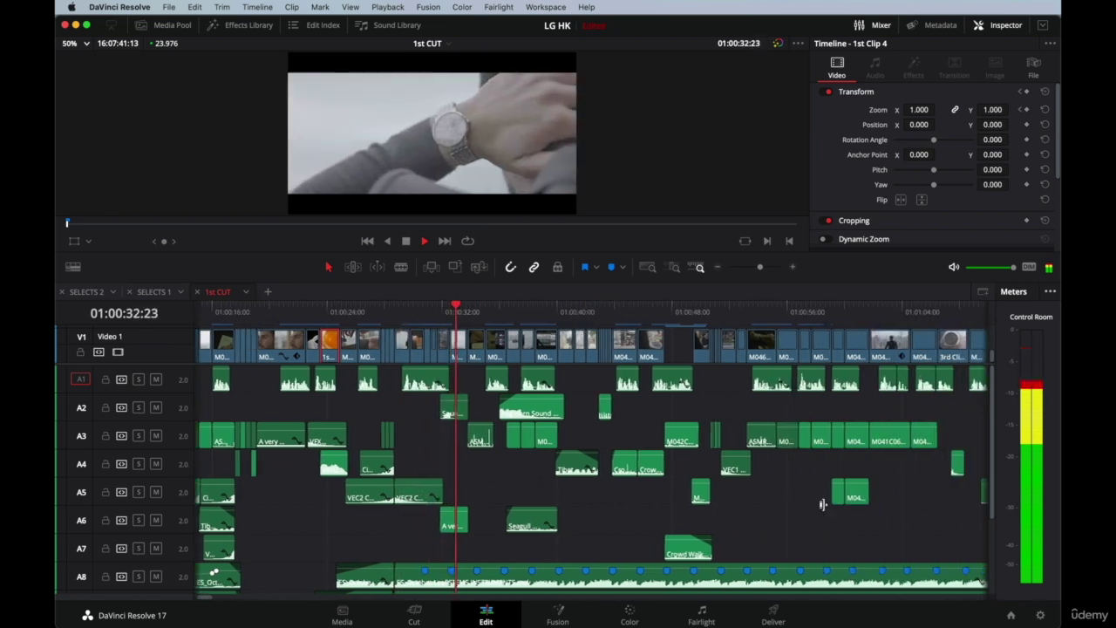
scroll(822, 503, "right", 2)
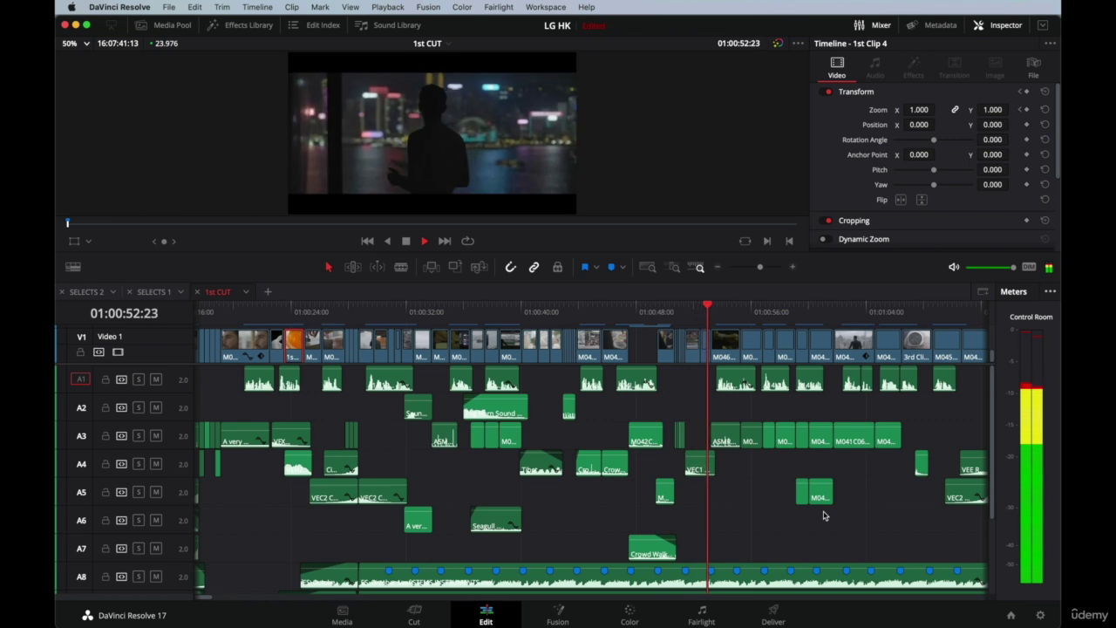
scroll(824, 515, "right", 5)
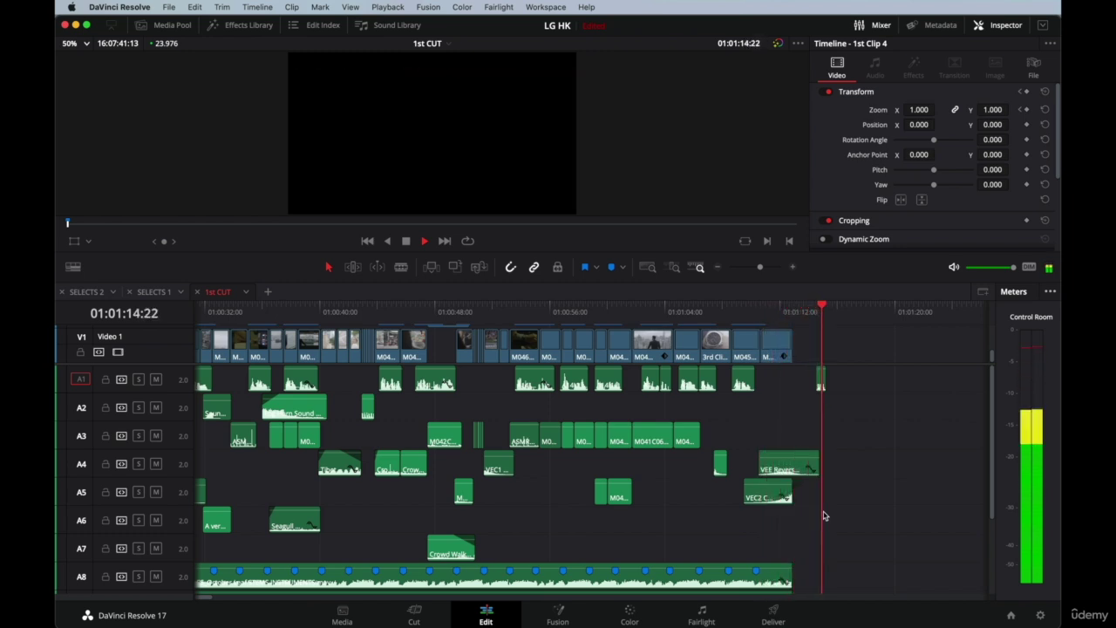
key("space")
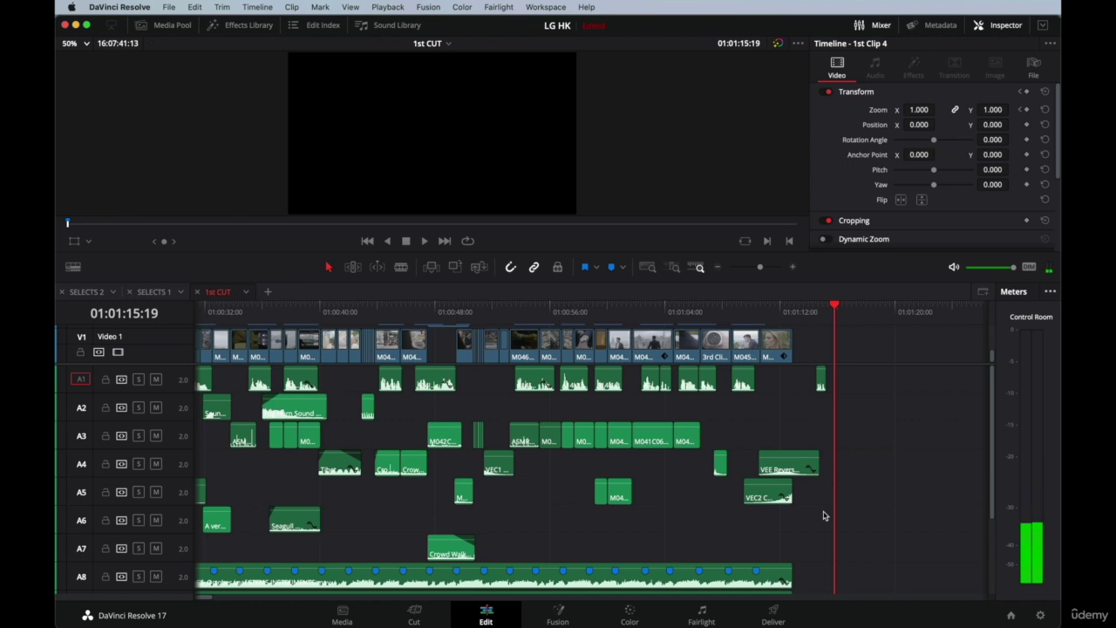
Select all the October Leaf stem clips on tracks A8 to A10 and mute them.
scroll(761, 524, "left", 10)
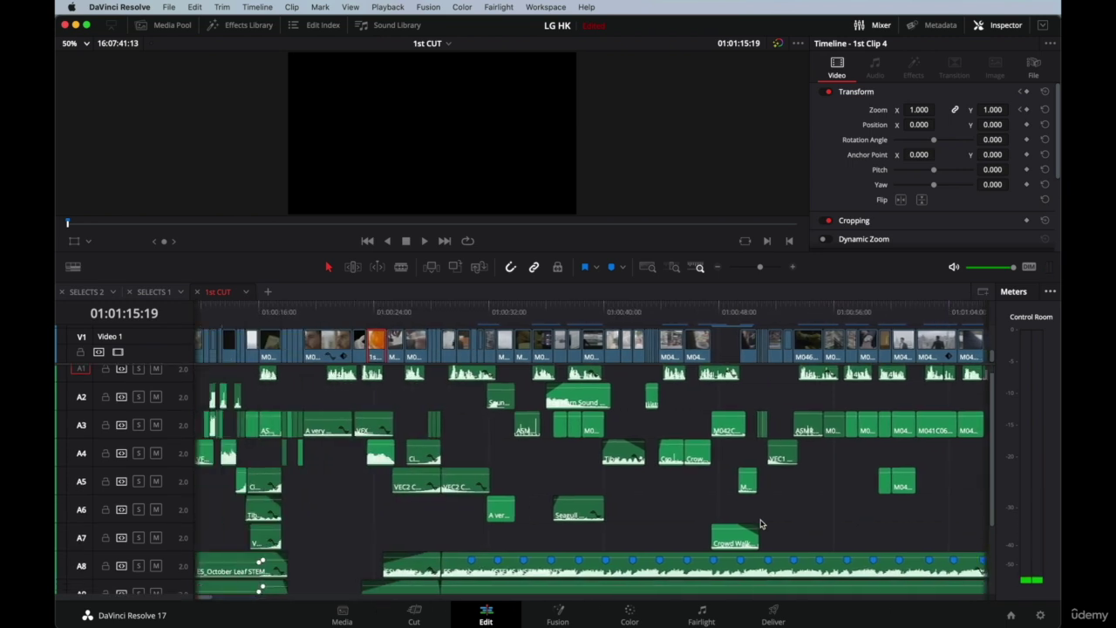
key("super+minus")
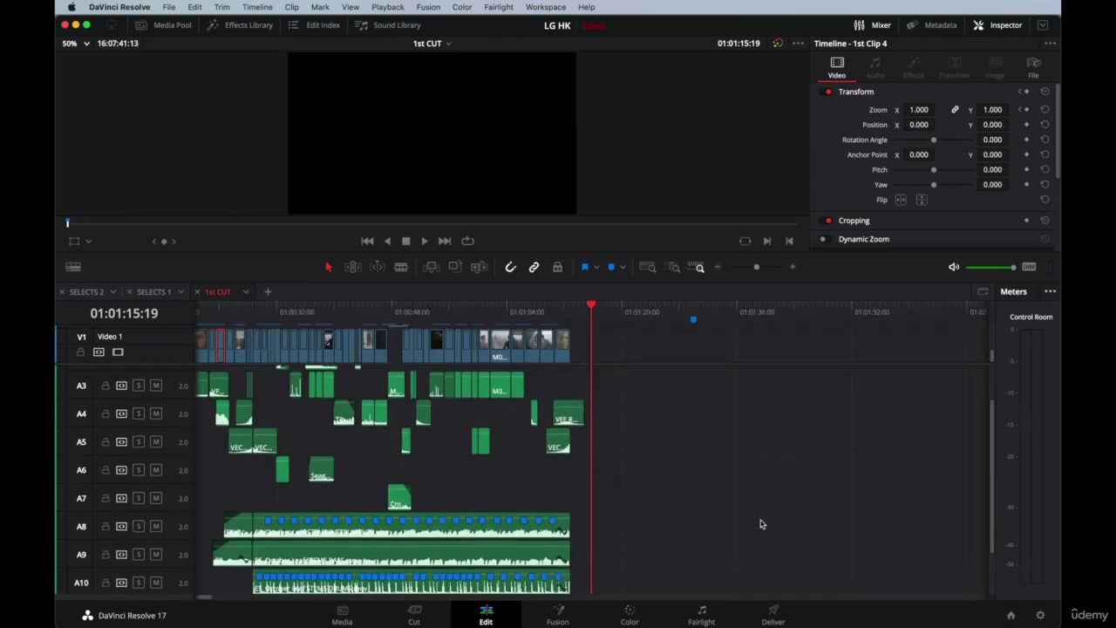
scroll(762, 523, "left", 3)
scroll(761, 523, "down", 4)
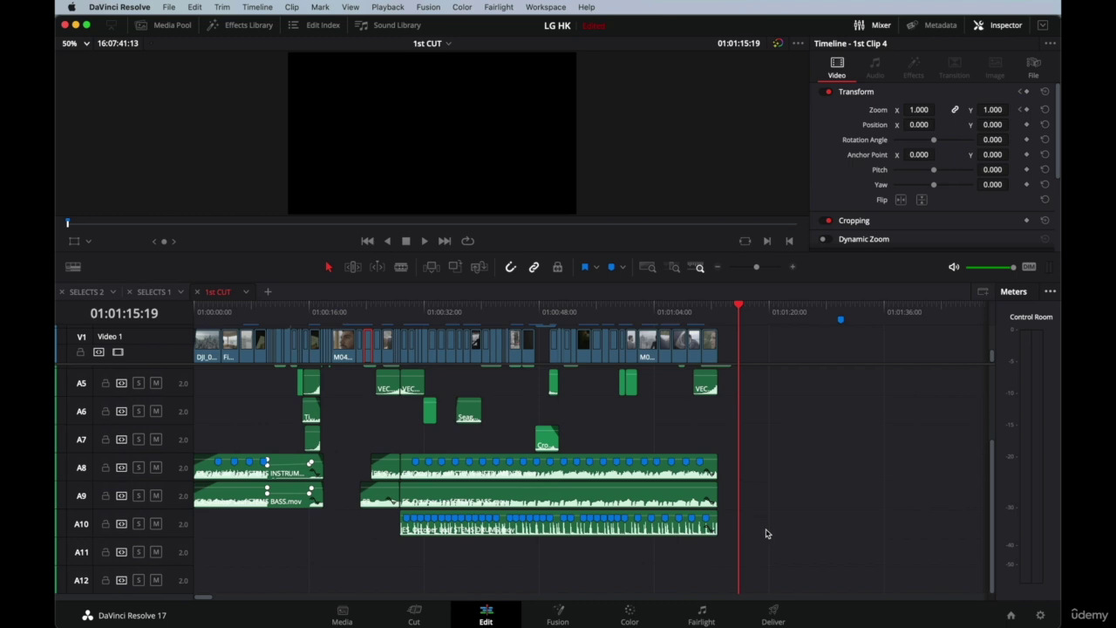
scroll(766, 534, "up", 3)
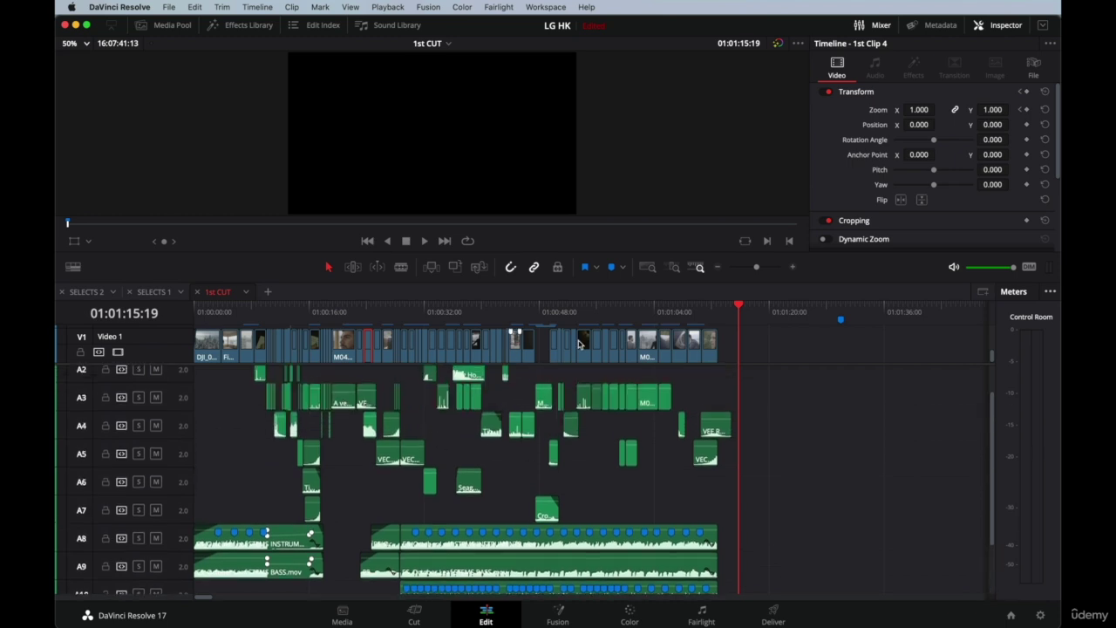
scroll(750, 453, "down", 1)
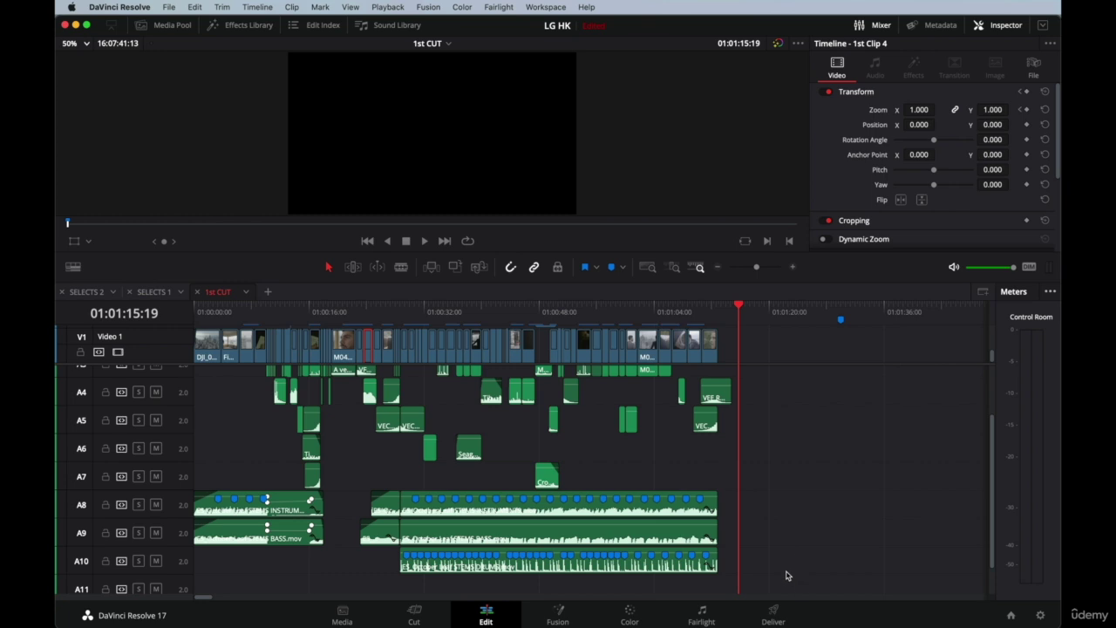
left_click_drag(793, 571, 207, 506)
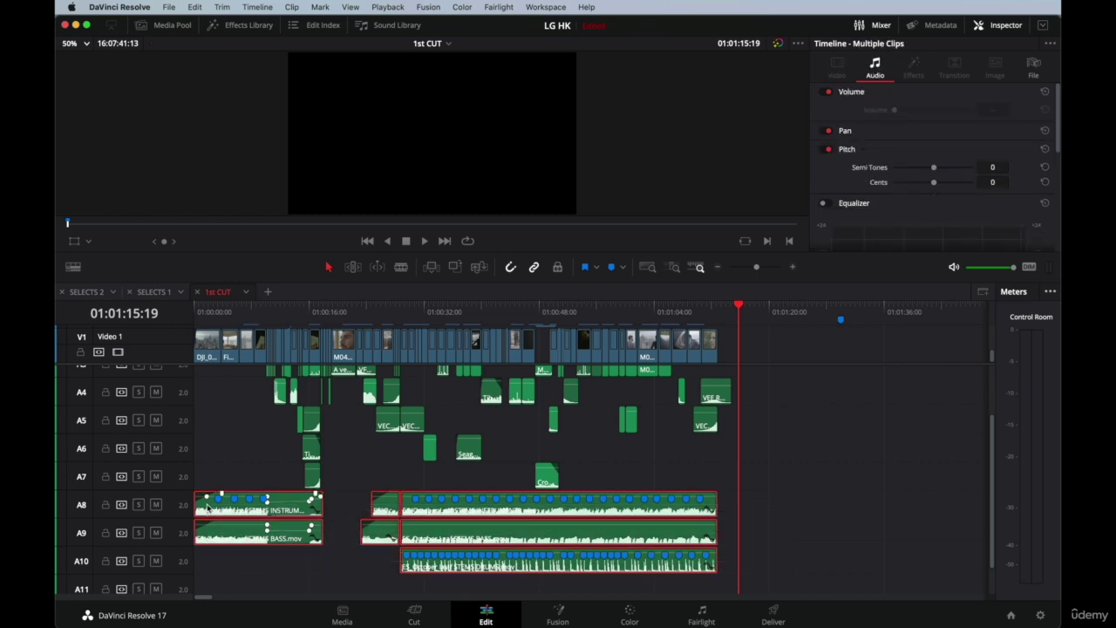
key("d")
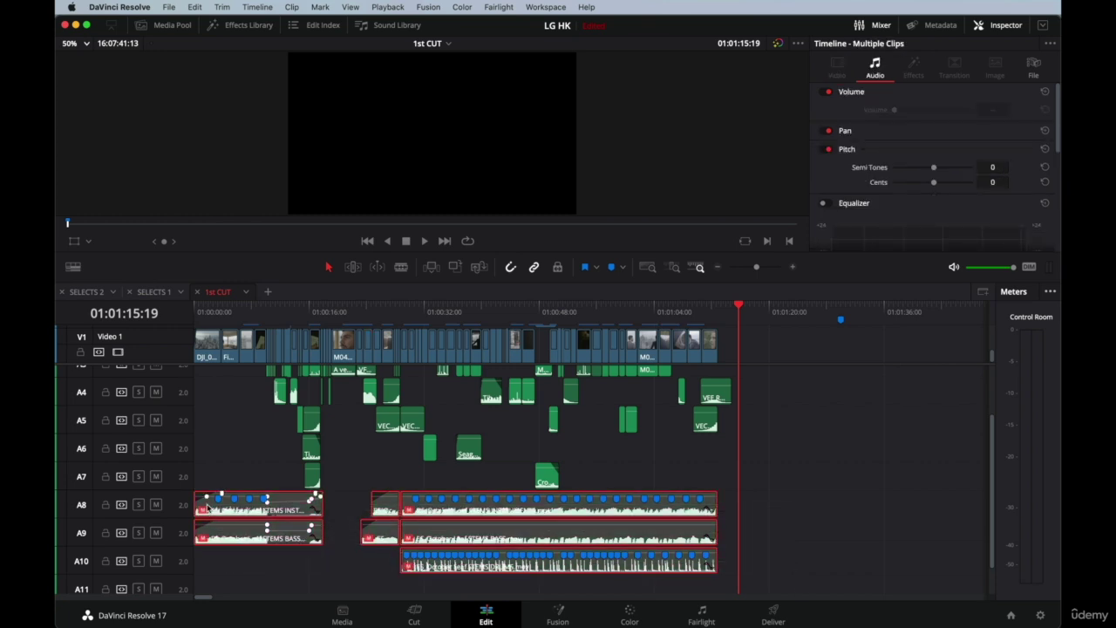
Play the sound effects without music from about 01:00:22:00 into the quick-cut section.
left_click(302, 311)
key("super+equal")
key("super+equal")
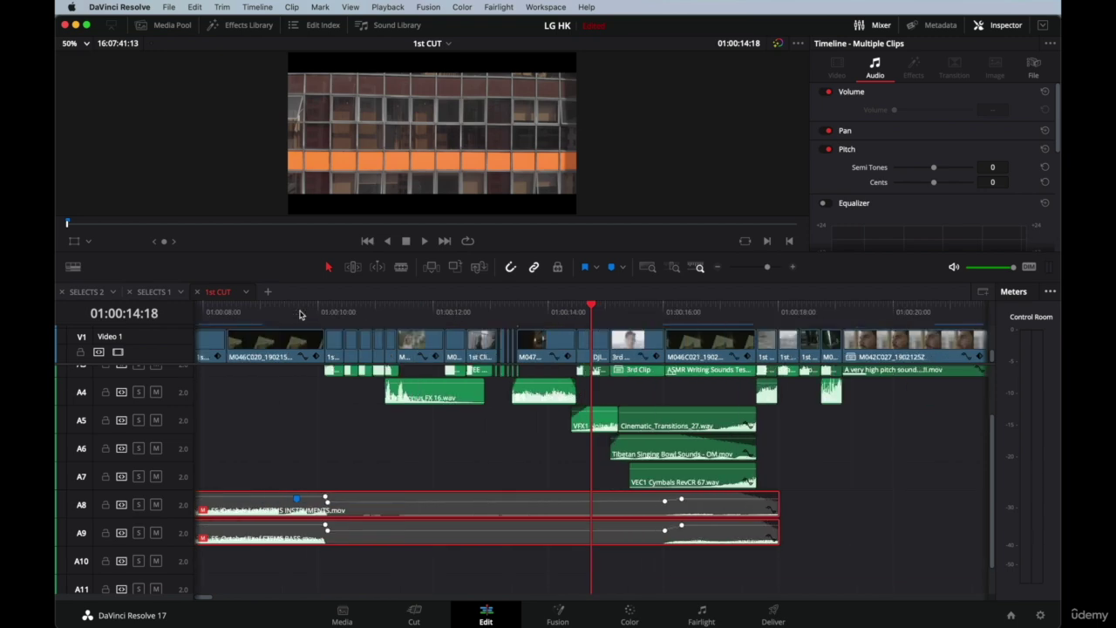
scroll(431, 414, "right", 3)
scroll(431, 414, "down", 2)
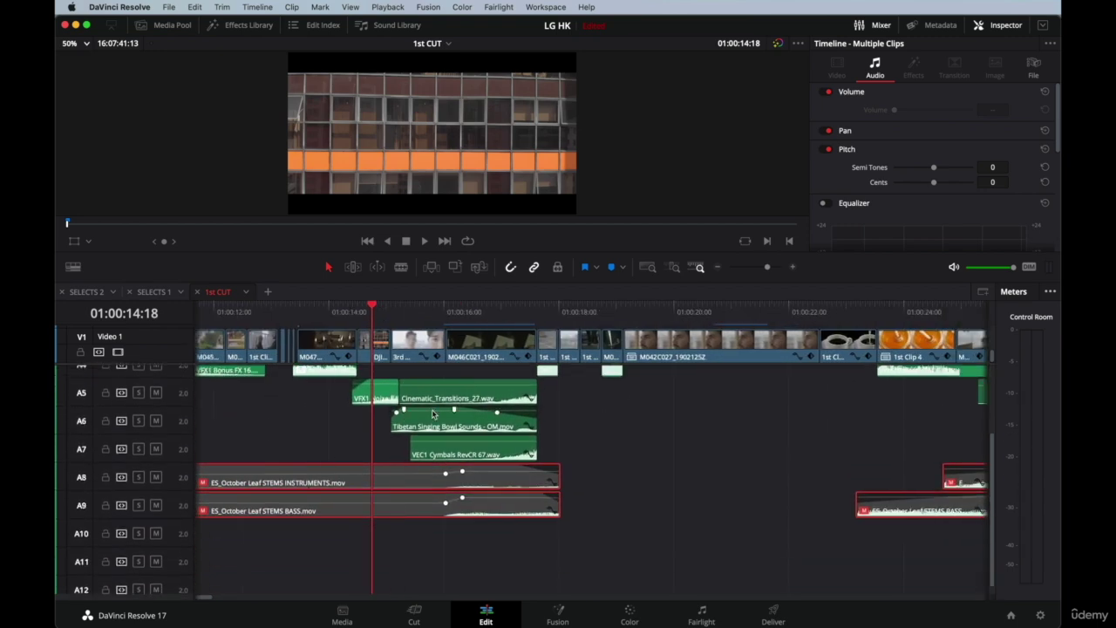
scroll(431, 414, "up", 3)
scroll(431, 414, "right", 5)
scroll(519, 449, "up", 2)
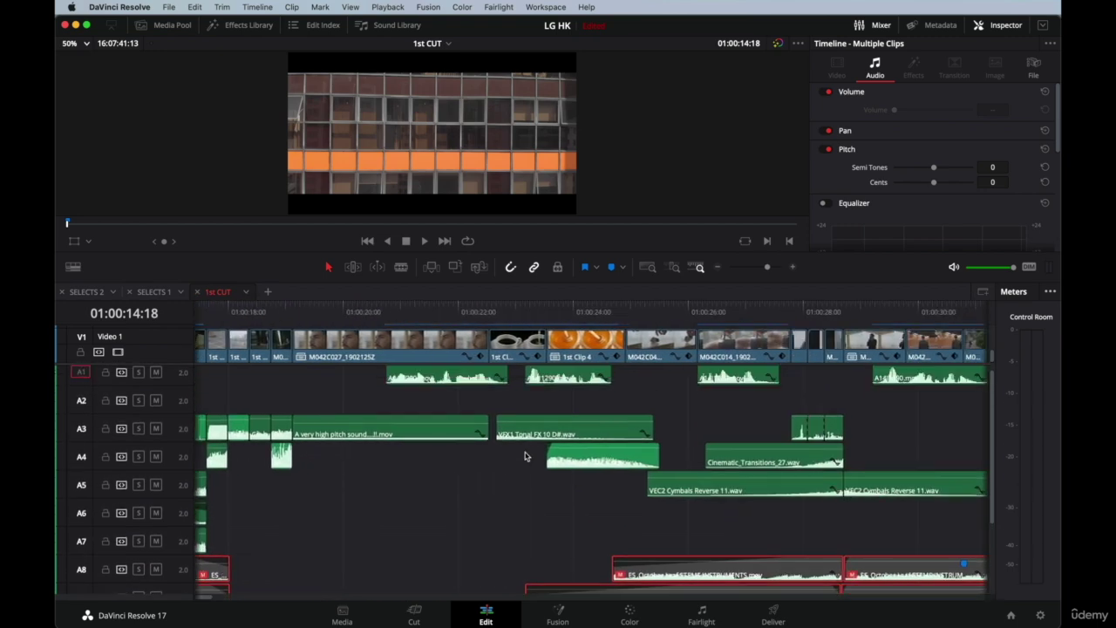
left_click(461, 311)
key("space")
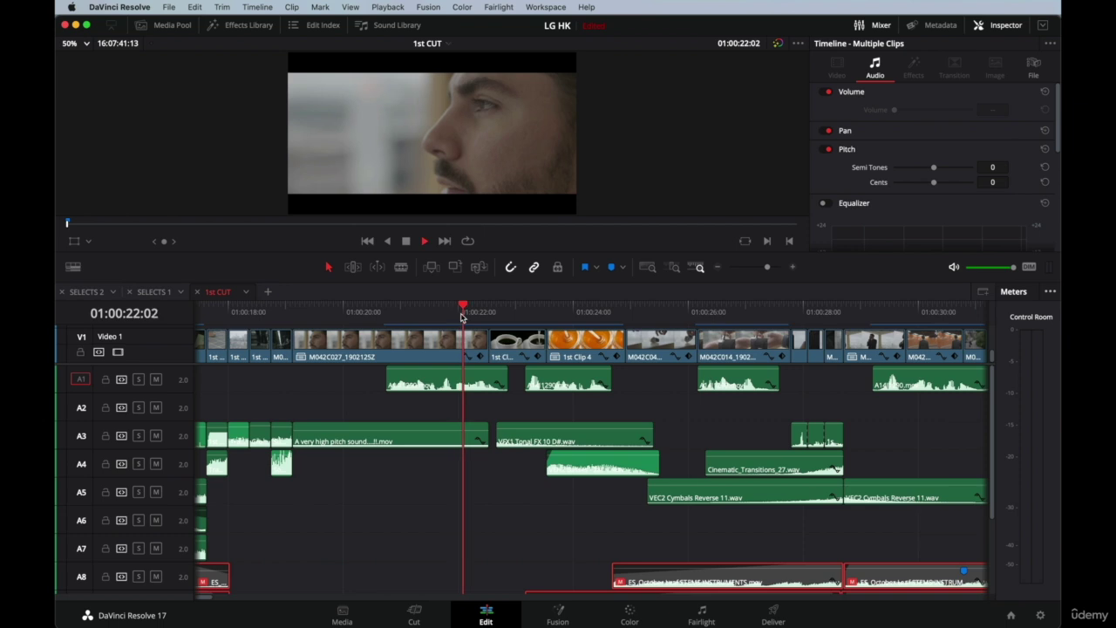
scroll(474, 366, "right", 4)
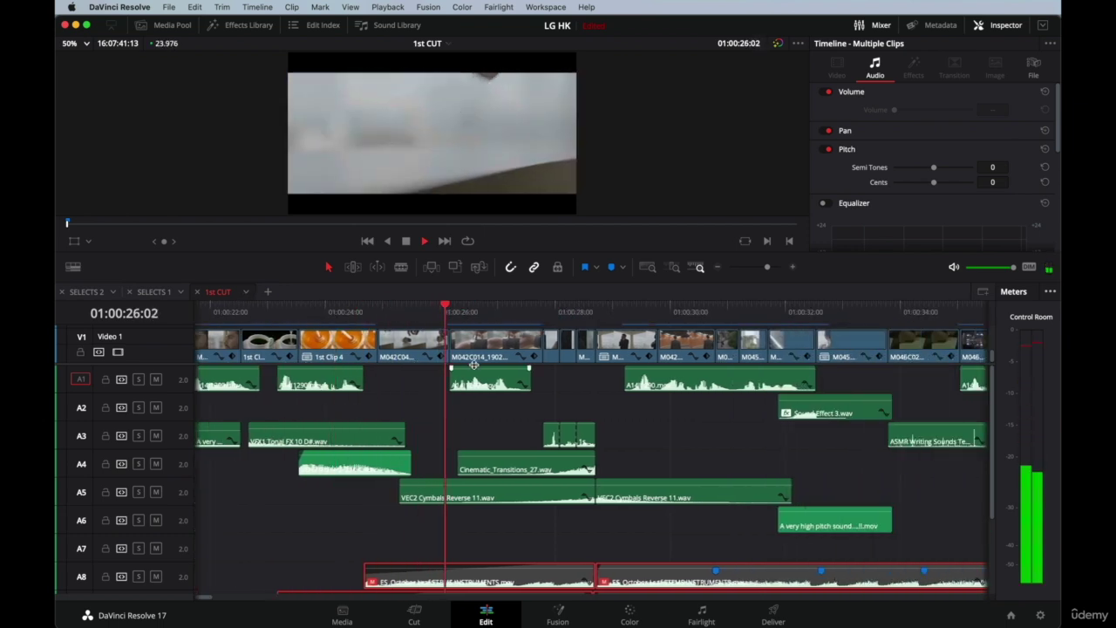
scroll(496, 363, "right", 2)
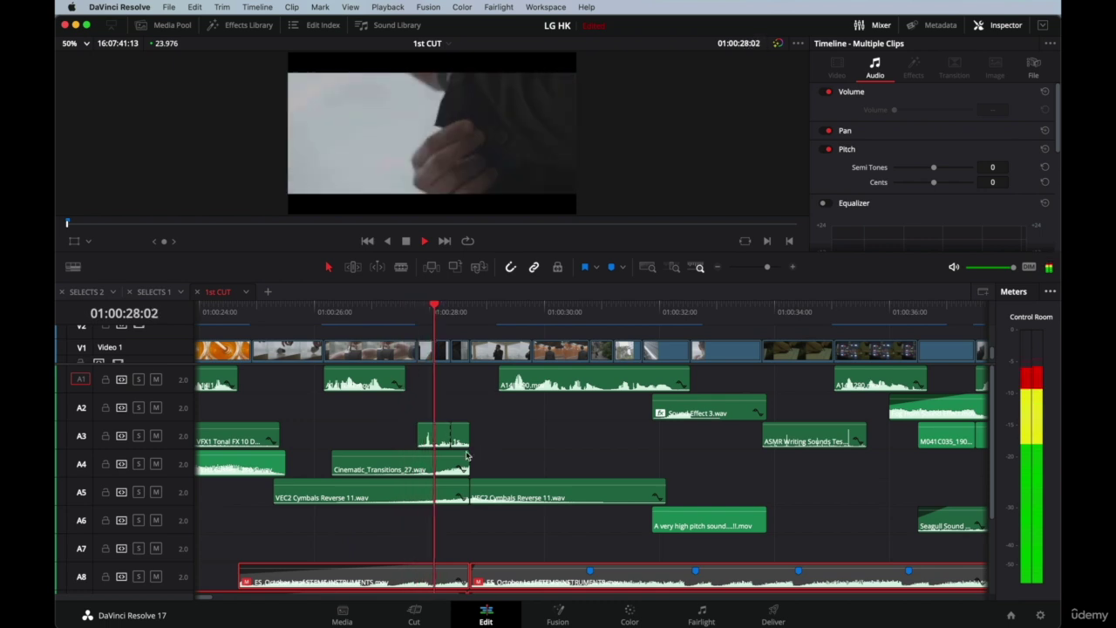
Stop playback and mute the Cinematic_Transitions_27 clip on A4 and the first VEC2 Cymbals Reverse 11 clip on A5.
key("space")
left_click(415, 483)
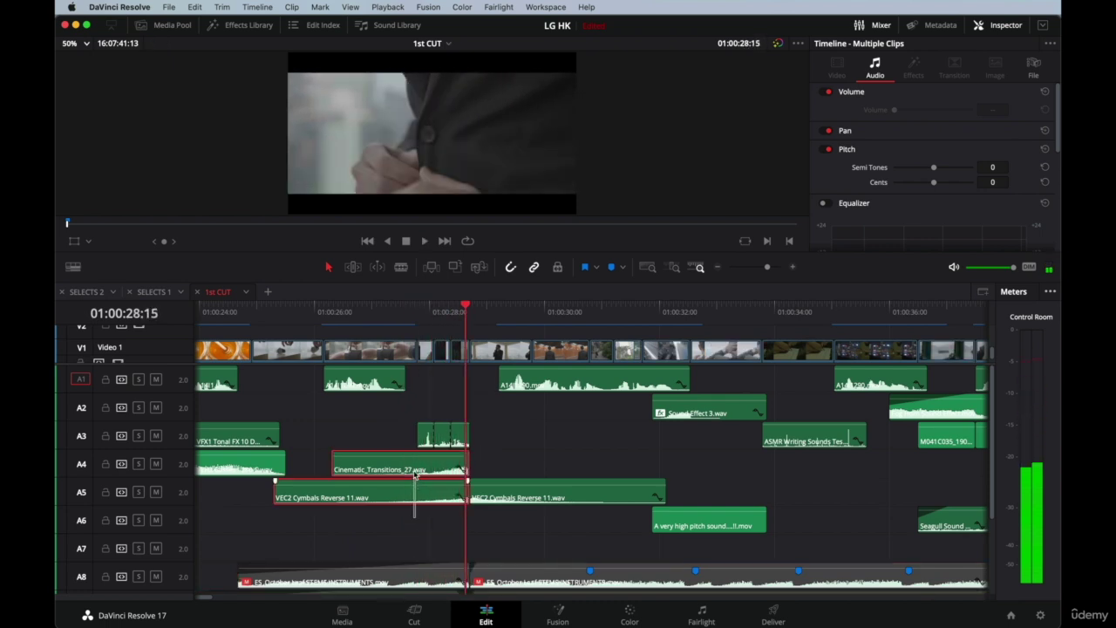
key("d")
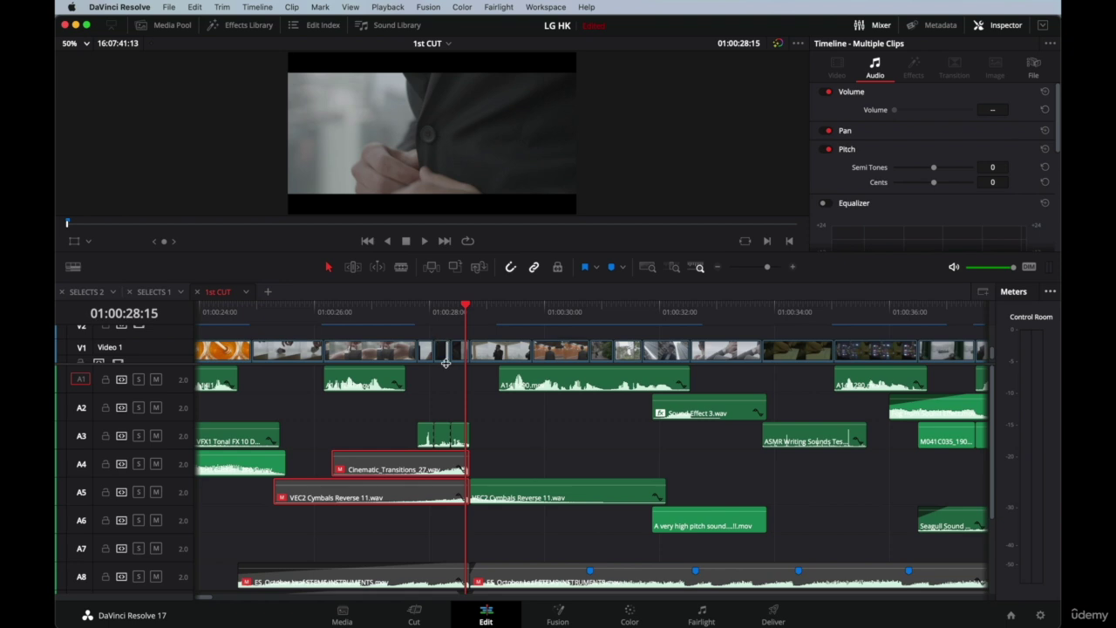
Enlarge the viewer slightly and play the short 1st Clip 18 effects on A3 near 01:00:28:00 against the quick cuts.
scroll(446, 363, "up", 2)
left_click(421, 326)
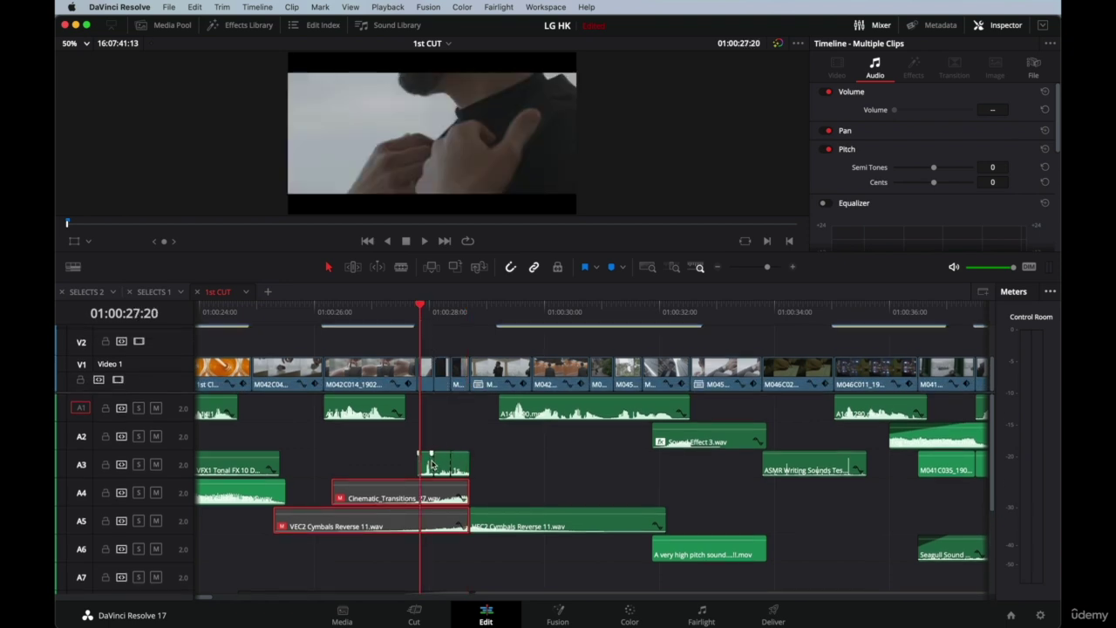
key("super+equal")
left_click(606, 465)
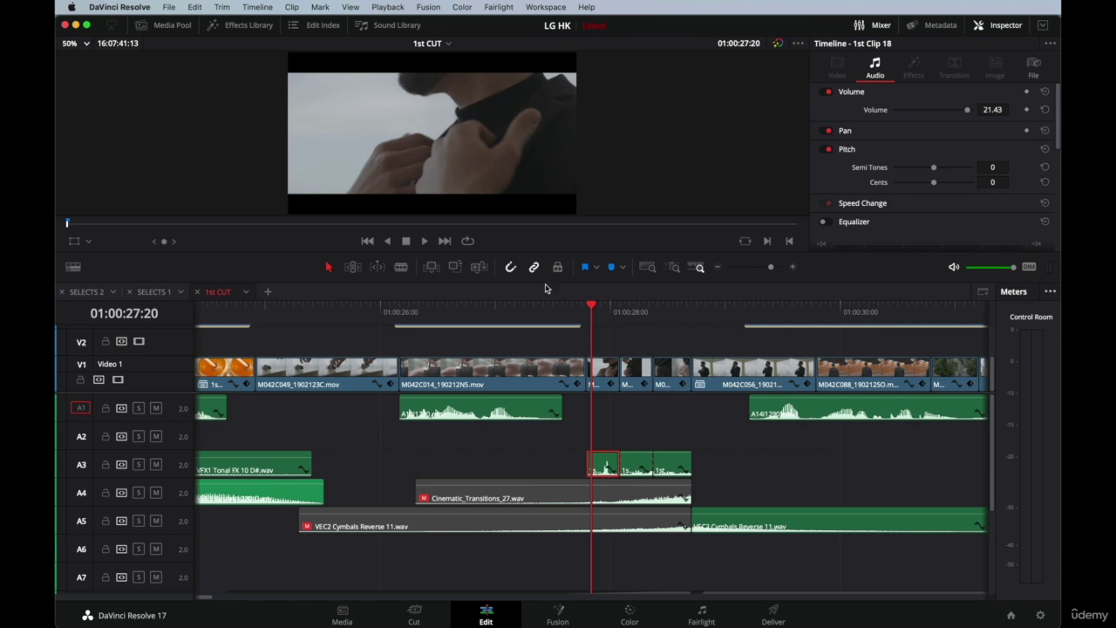
left_click_drag(545, 281, 545, 296)
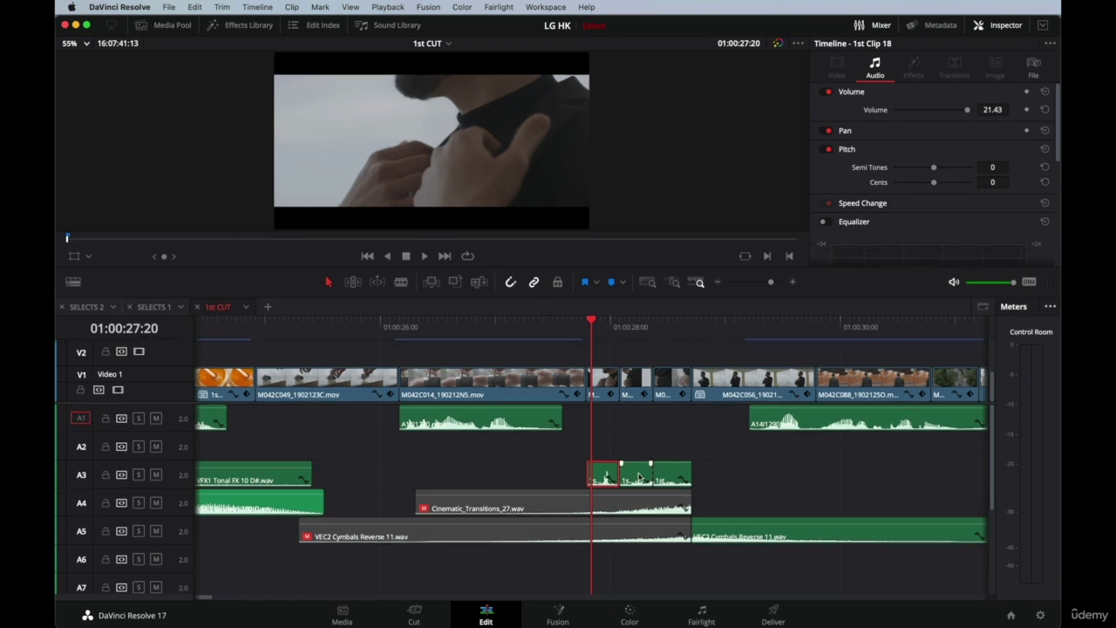
left_click(562, 328)
key("space")
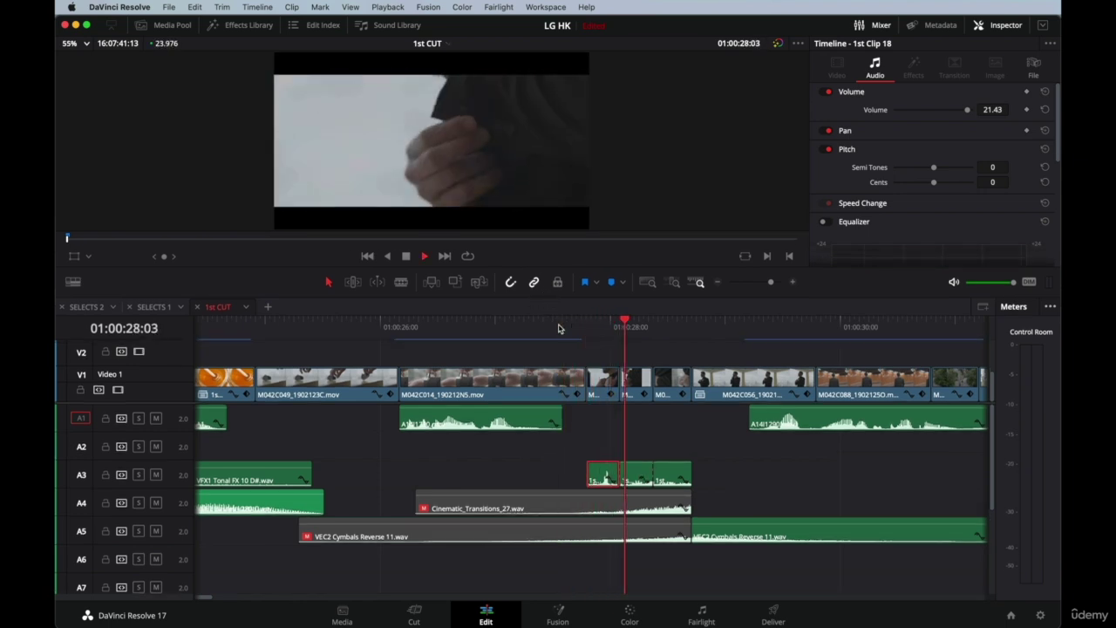
Mute the second VEC2 Cymbals Reverse 11 clip on A5 and replay the quick cuts with only the A3 effects.
left_click(770, 530)
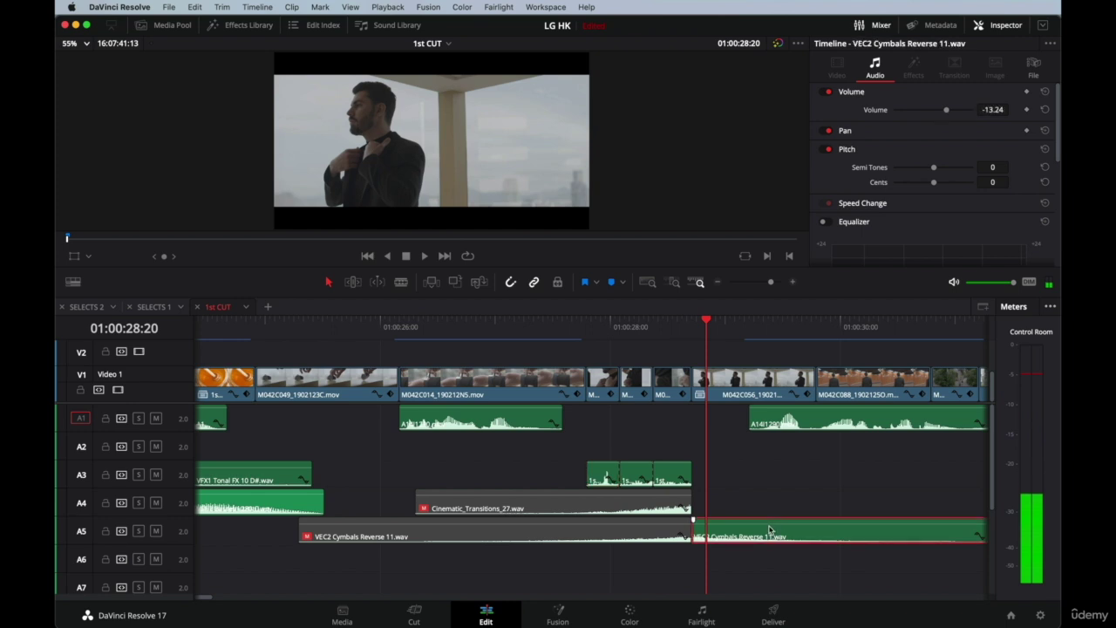
key("d")
left_click(530, 334)
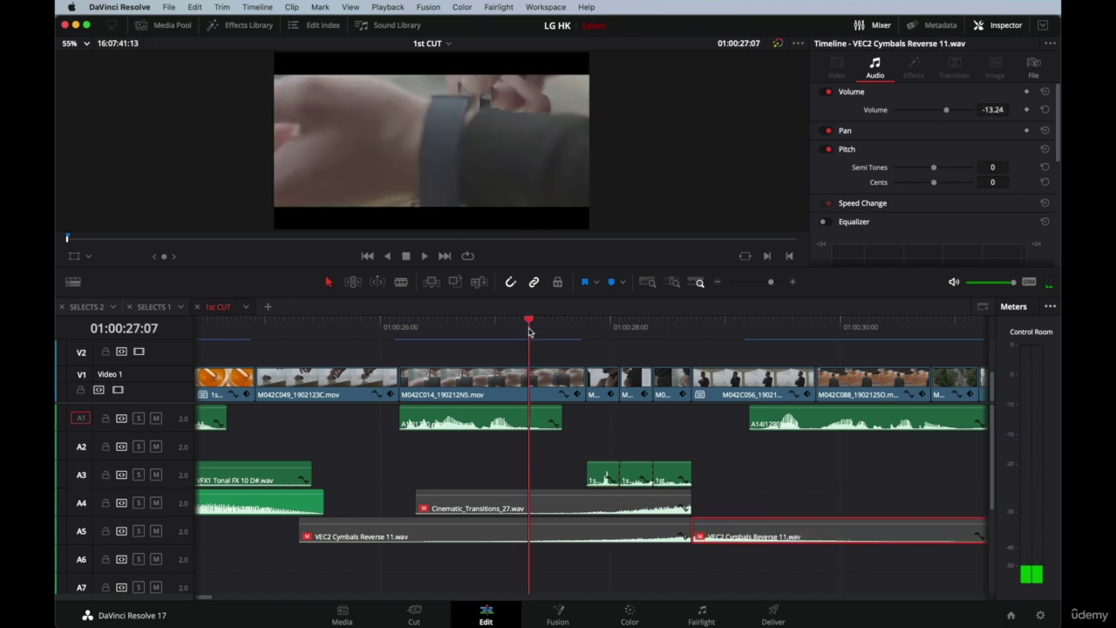
key("space")
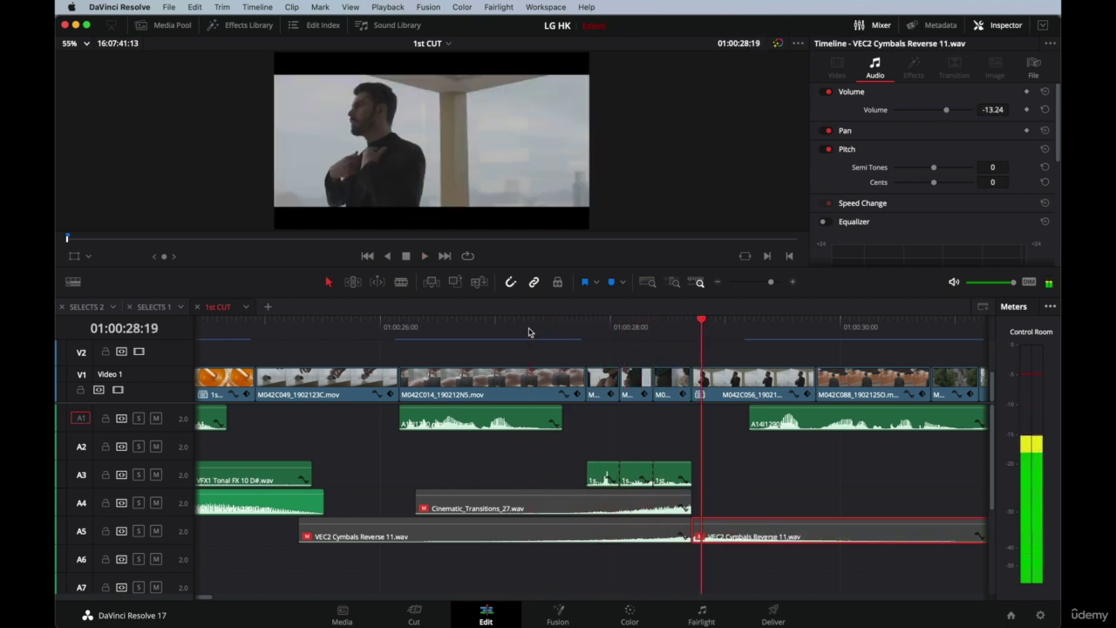
left_click(528, 332)
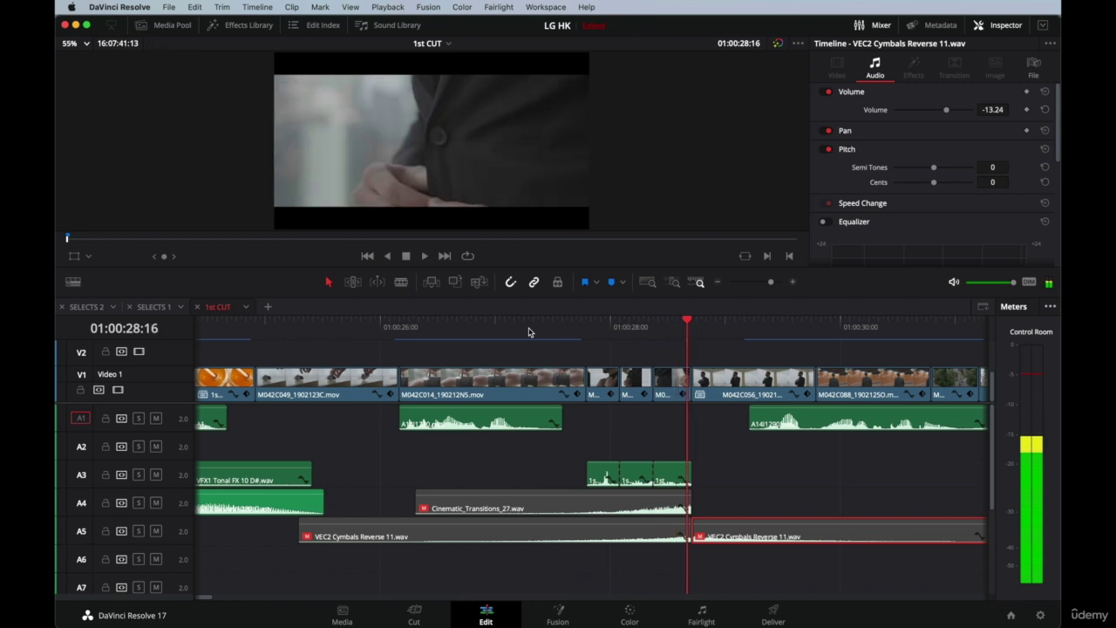
left_click(559, 330)
key("space")
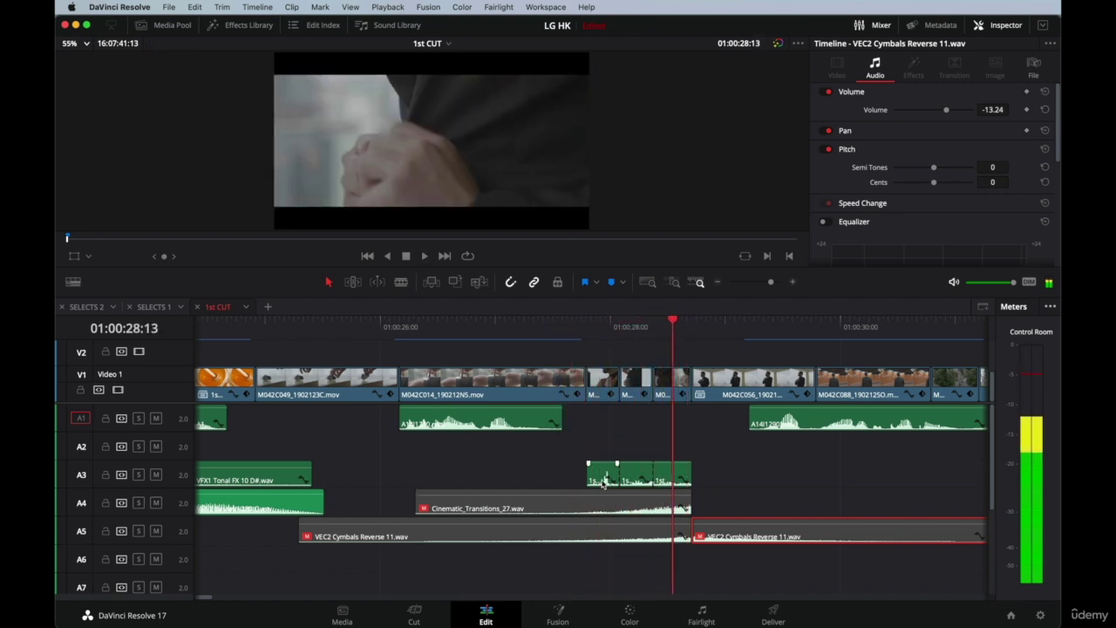
Check the short clips on A3 individually and play them once more from 01:00:27:15.
left_click(606, 475)
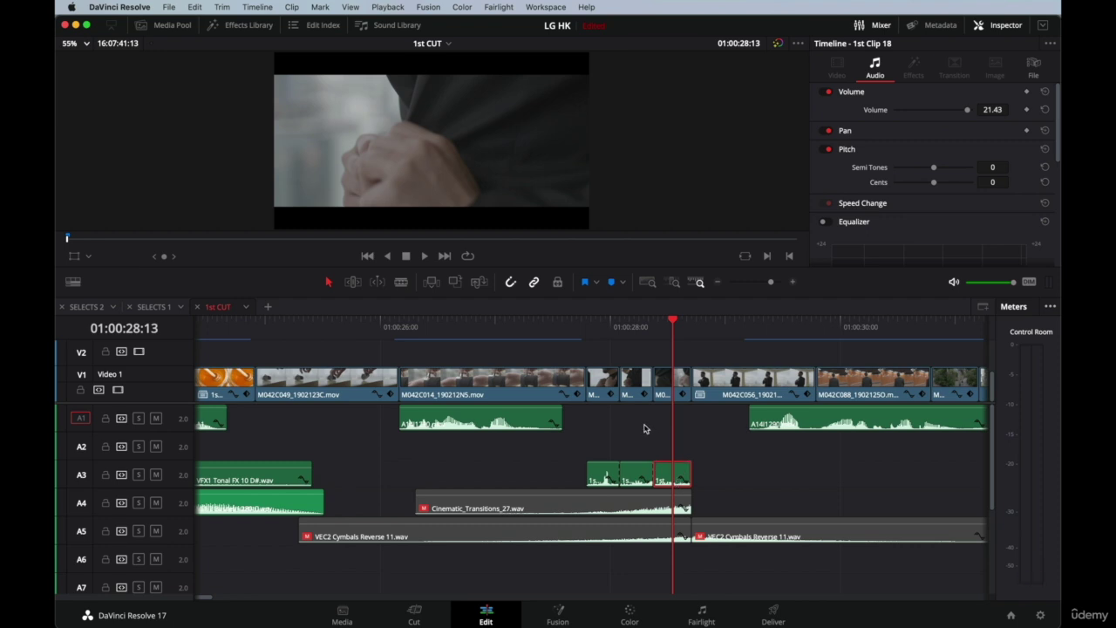
left_click(600, 327)
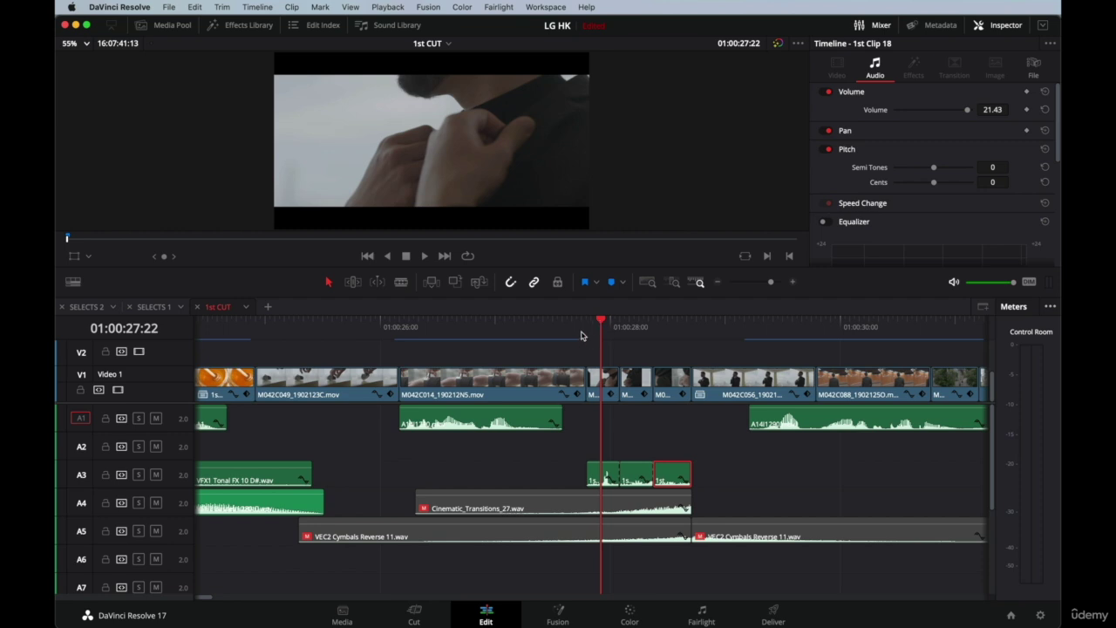
left_click(583, 330)
left_click(566, 326)
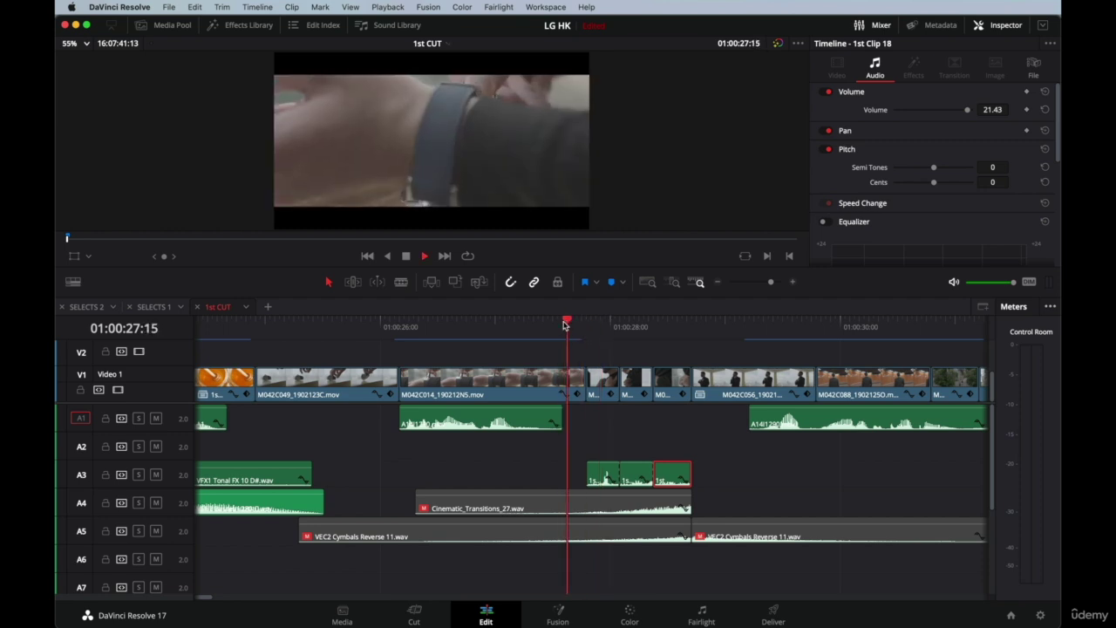
key("space")
Select the October Leaf stem clips on A8 to A10 around 01:00:28:17 and unmute them.
scroll(648, 467, "right", 3)
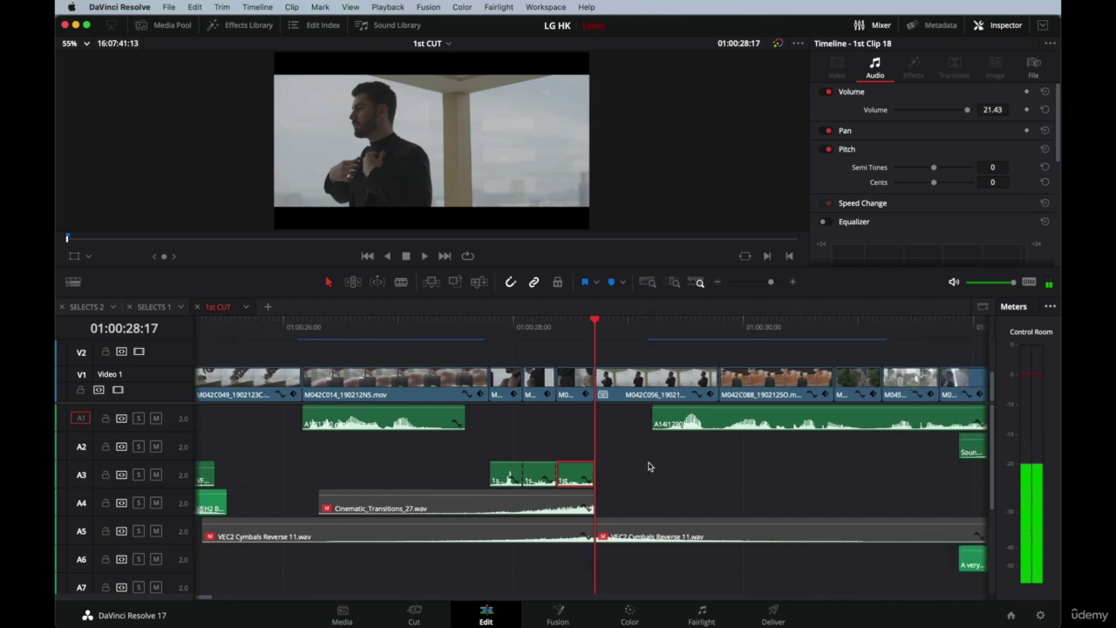
scroll(648, 466, "down", 5)
scroll(648, 466, "up", 1)
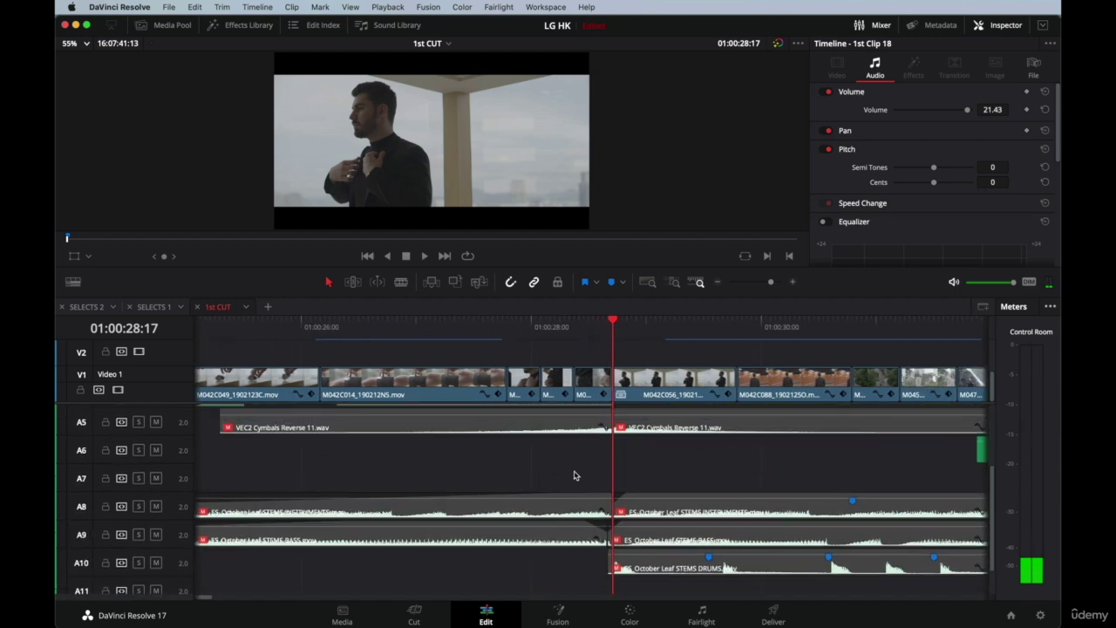
left_click_drag(574, 476, 689, 569)
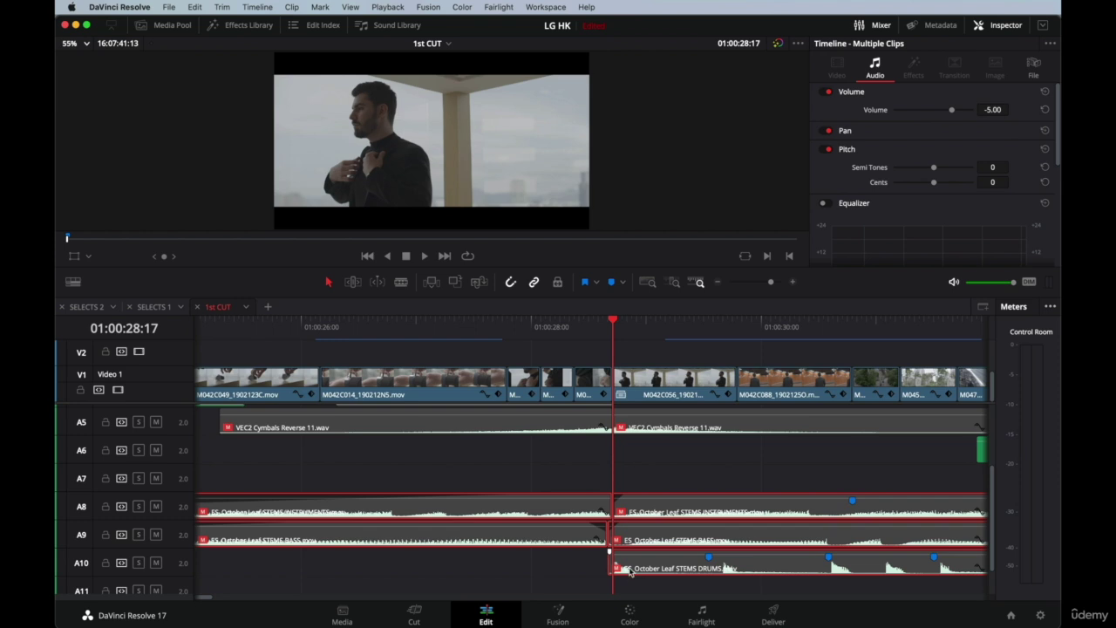
key("d")
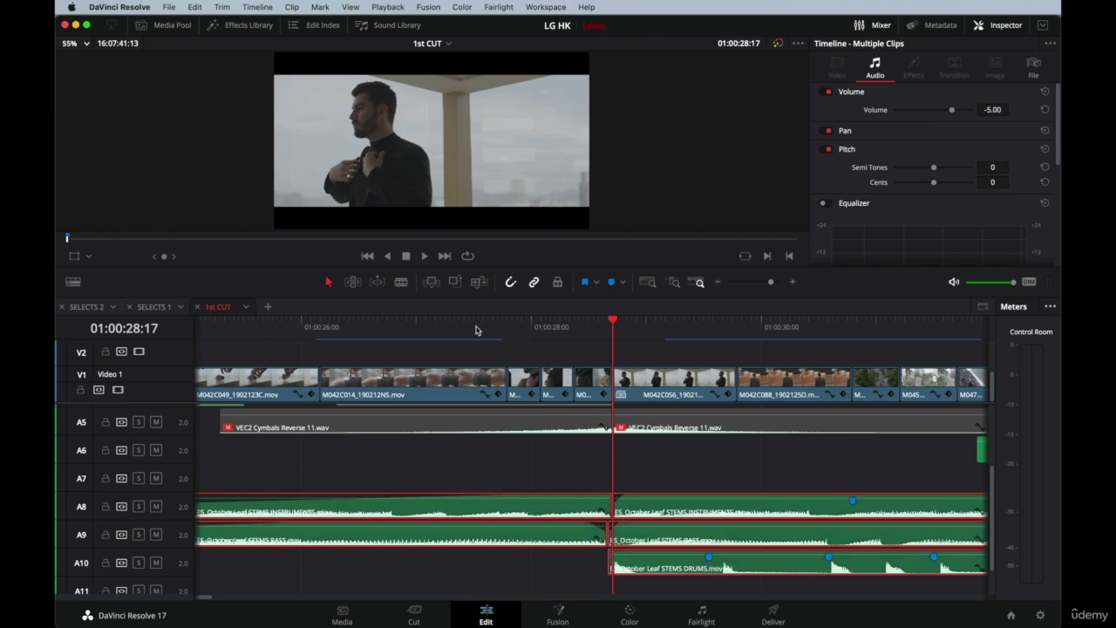
Shrink the viewer slightly and play the quick cuts around 01:00:28:00 twice with the October Leaf music and the A3 effects.
scroll(564, 366, "up", 4)
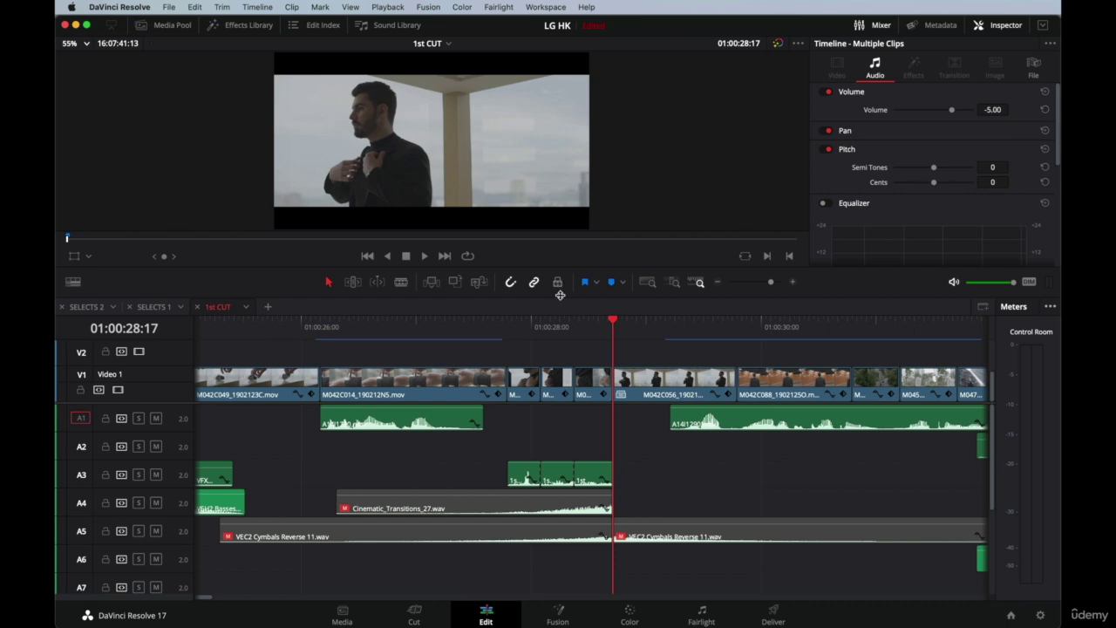
left_click_drag(560, 287, 561, 266)
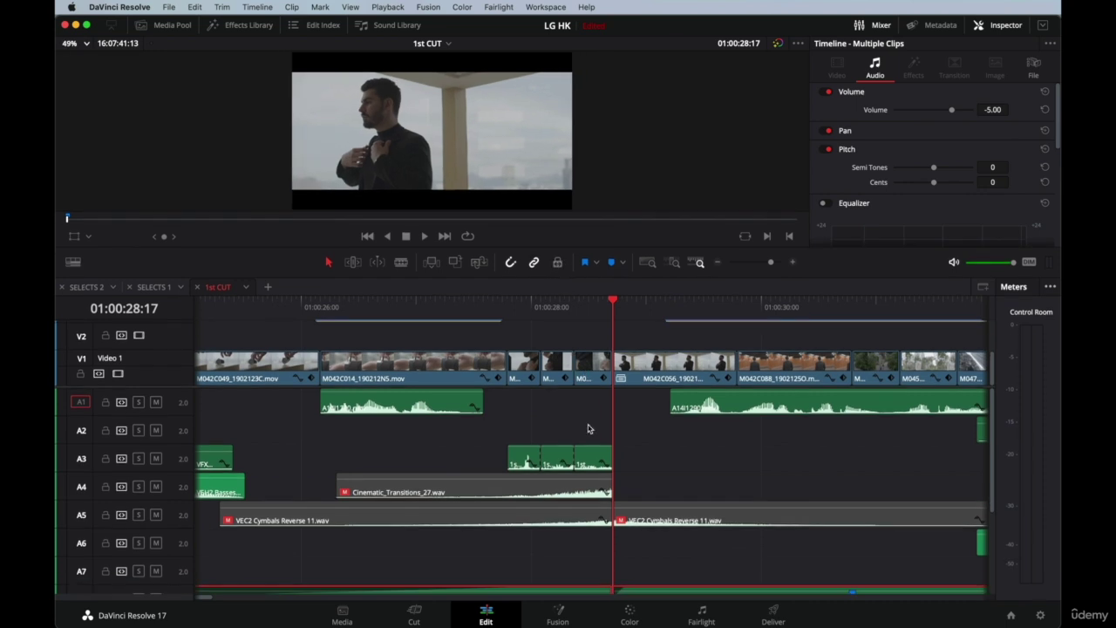
left_click(493, 306)
key("space")
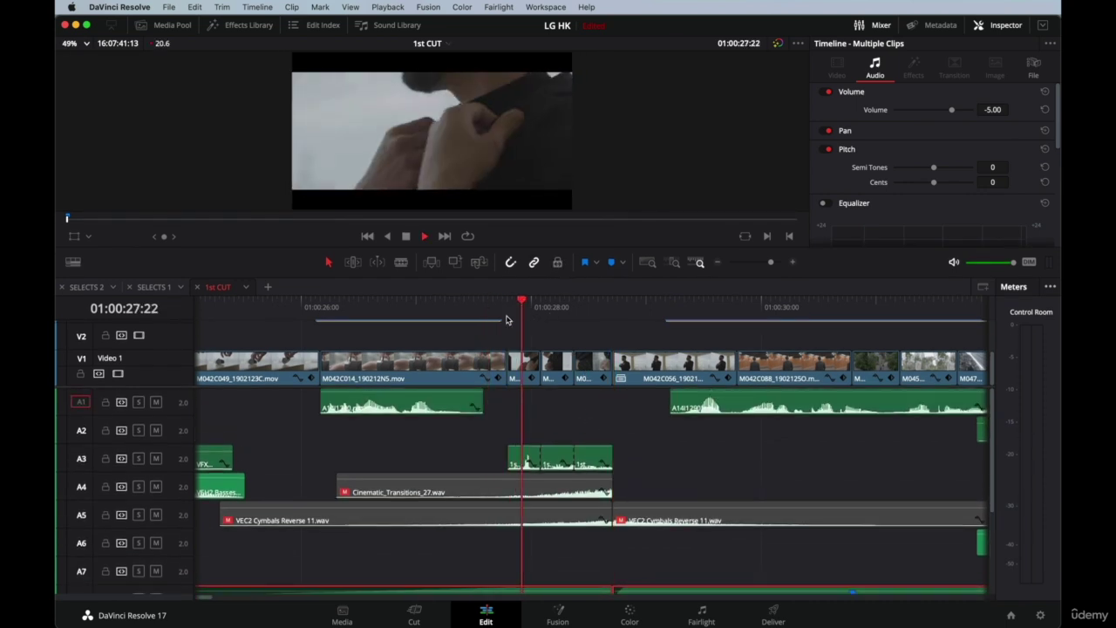
scroll(561, 398, "down", 2)
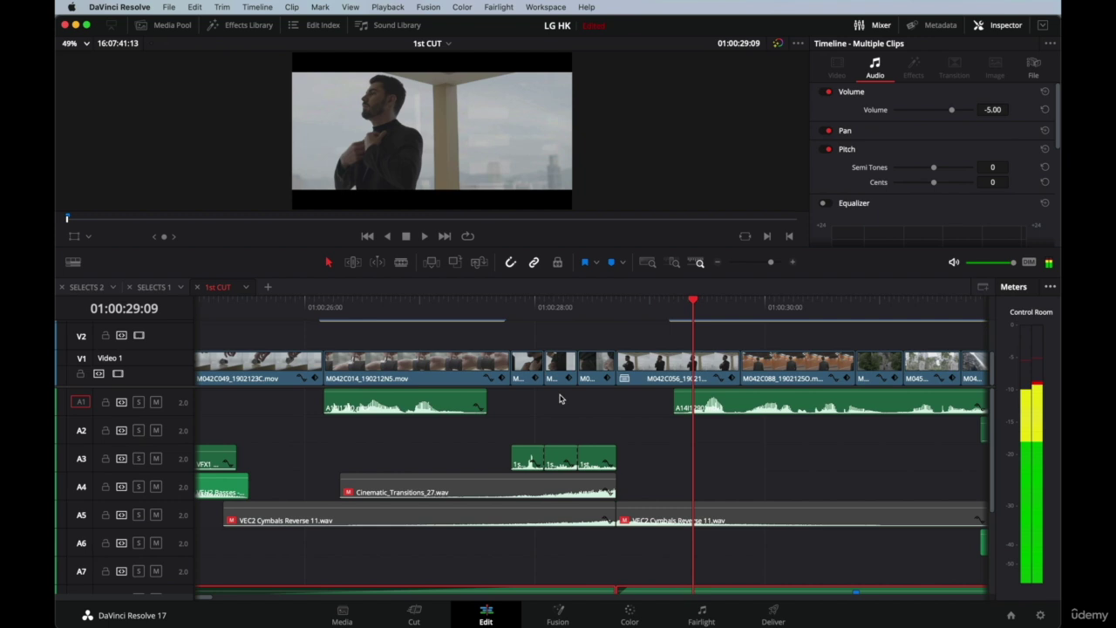
left_click(366, 307)
key("space")
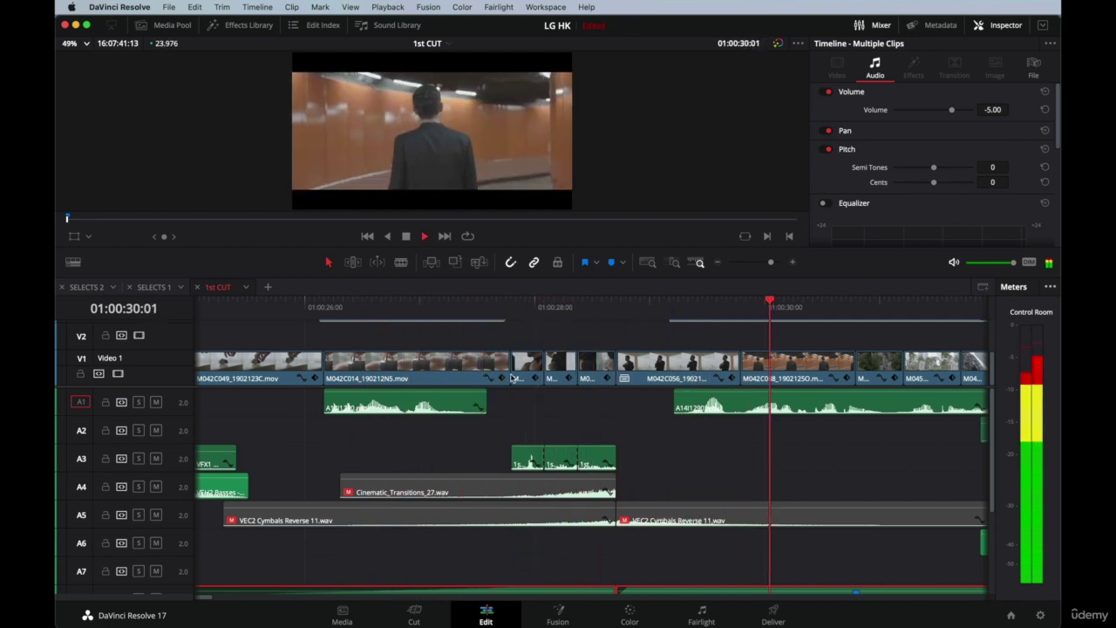
Inspect the muted Cinematic_Transitions_27 clip on A4 and the first muted VEC2 Cymbals Reverse 11 clip on A5.
scroll(529, 399, "down", 3)
scroll(529, 398, "down", 1)
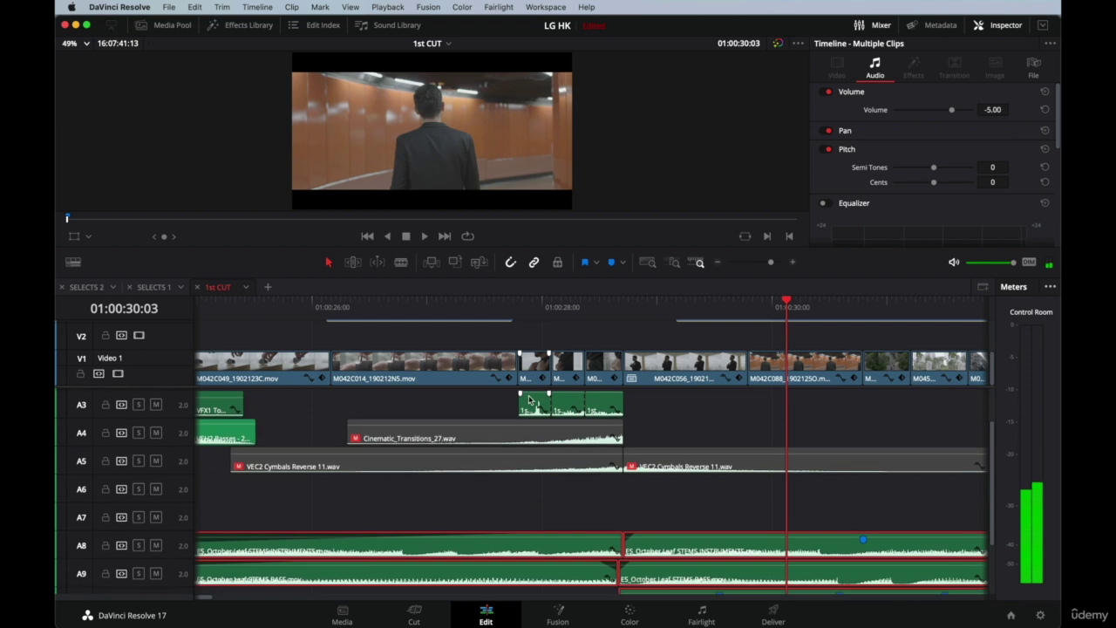
scroll(528, 398, "down", 1)
scroll(529, 398, "down", 2)
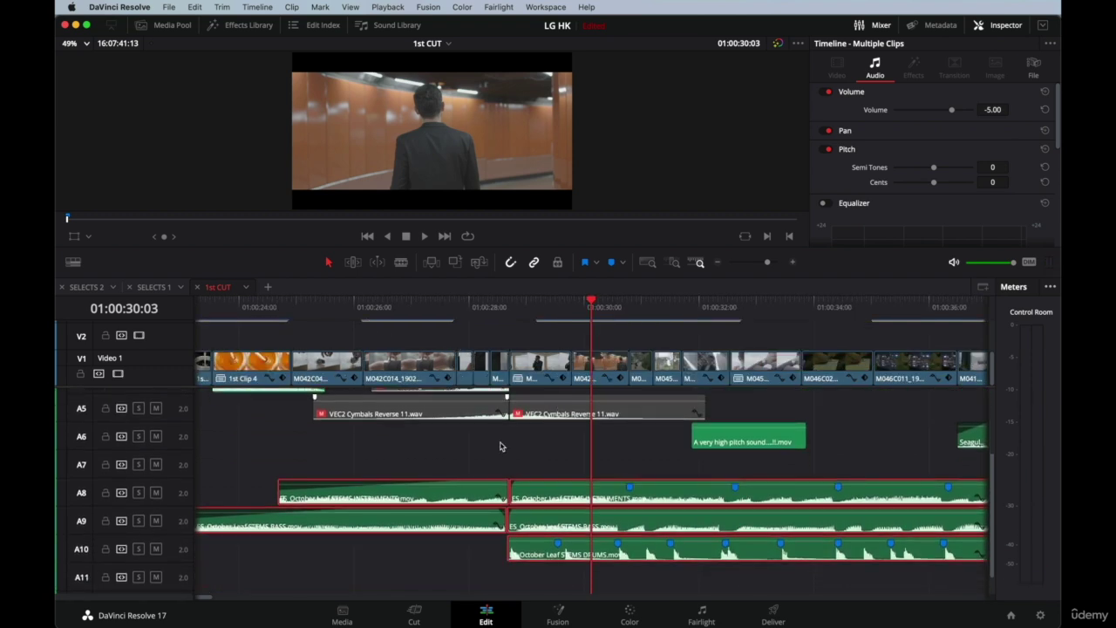
scroll(502, 448, "up", 3)
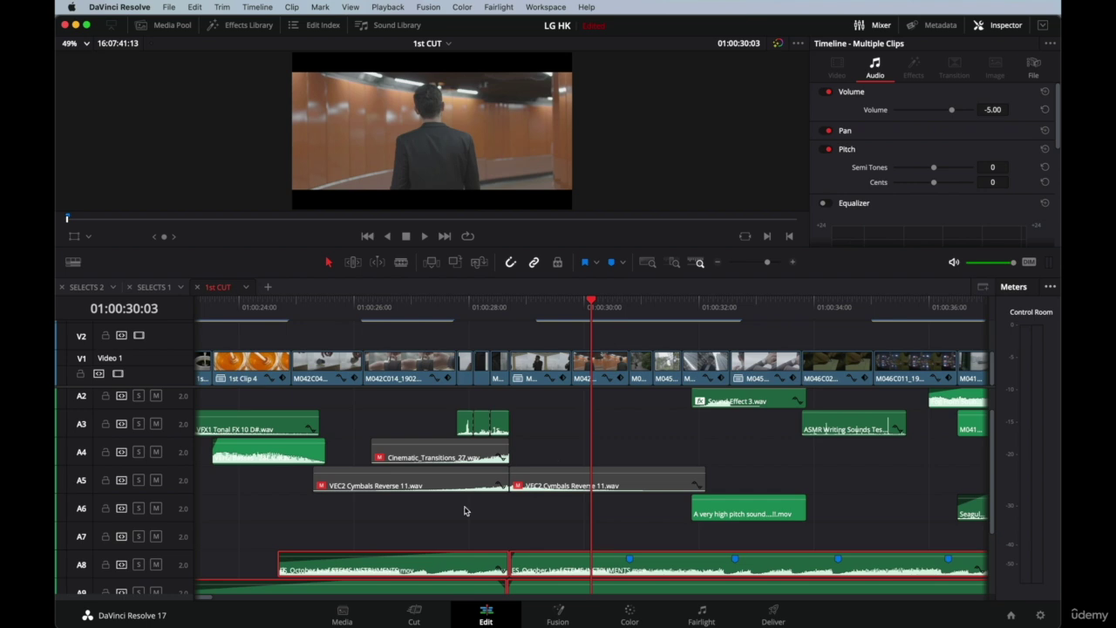
left_click(440, 458)
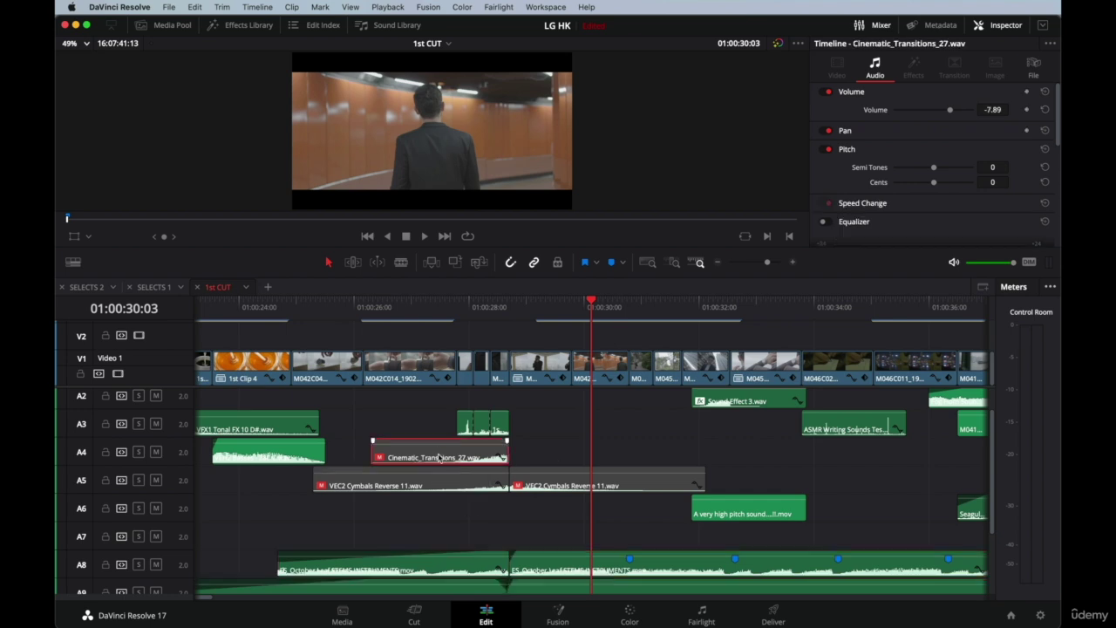
left_click(446, 485)
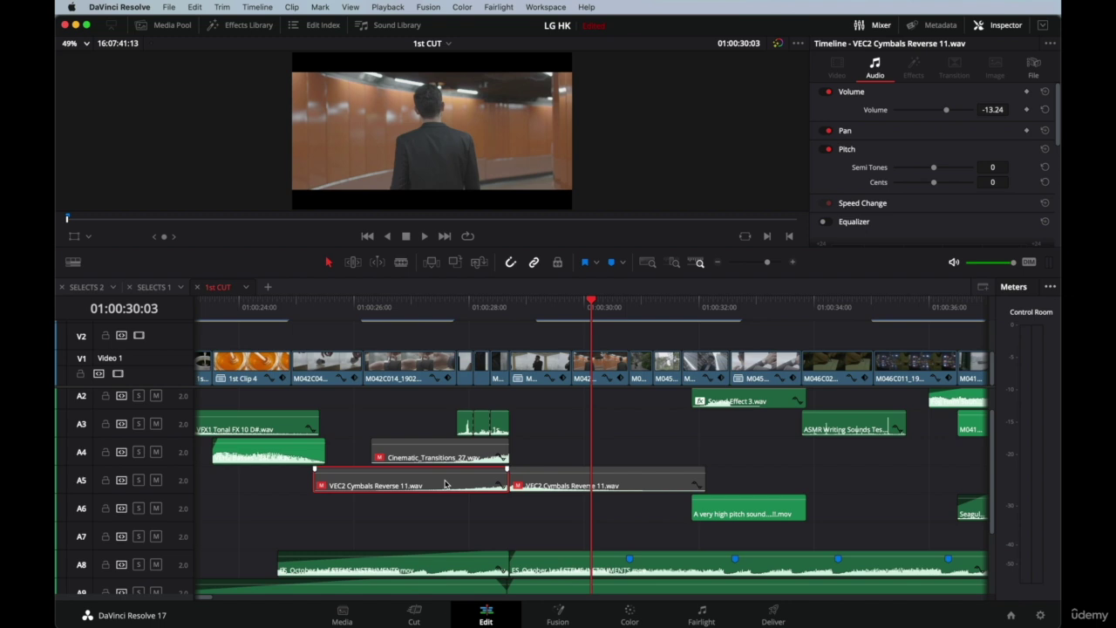
left_click(479, 525)
Mute the October Leaf stem clips on A8 to A10 and unmute Cinematic_Transitions_27 and both VEC2 Cymbals Reverse 11 clips.
scroll(482, 526, "down", 2)
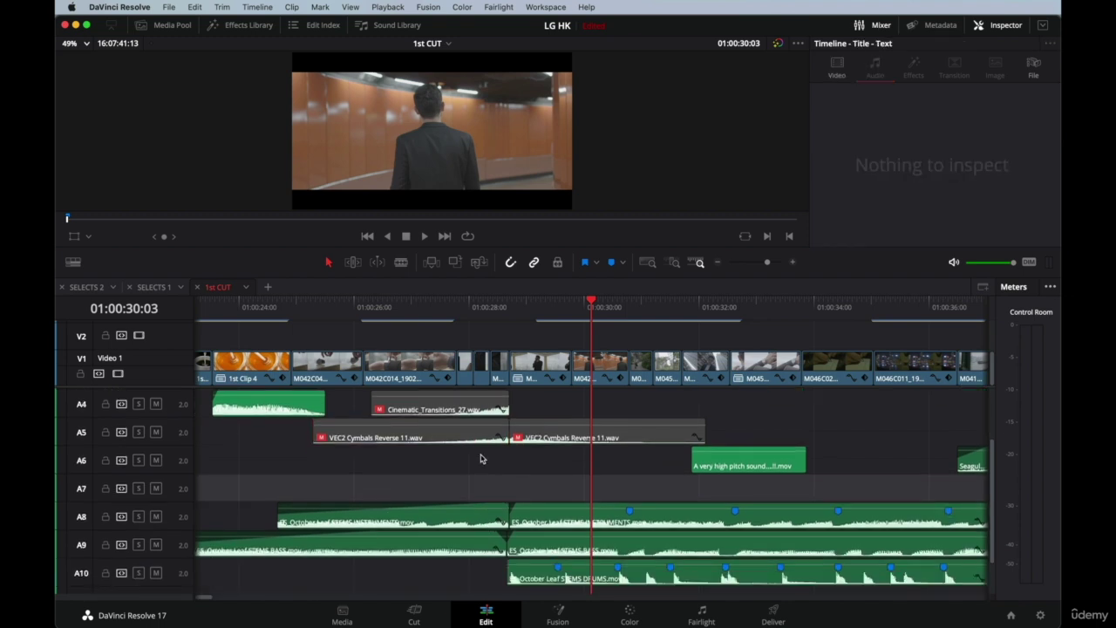
scroll(479, 459, "up", 2)
left_click_drag(482, 478, 545, 589)
left_click_drag(537, 484, 469, 436)
key("d")
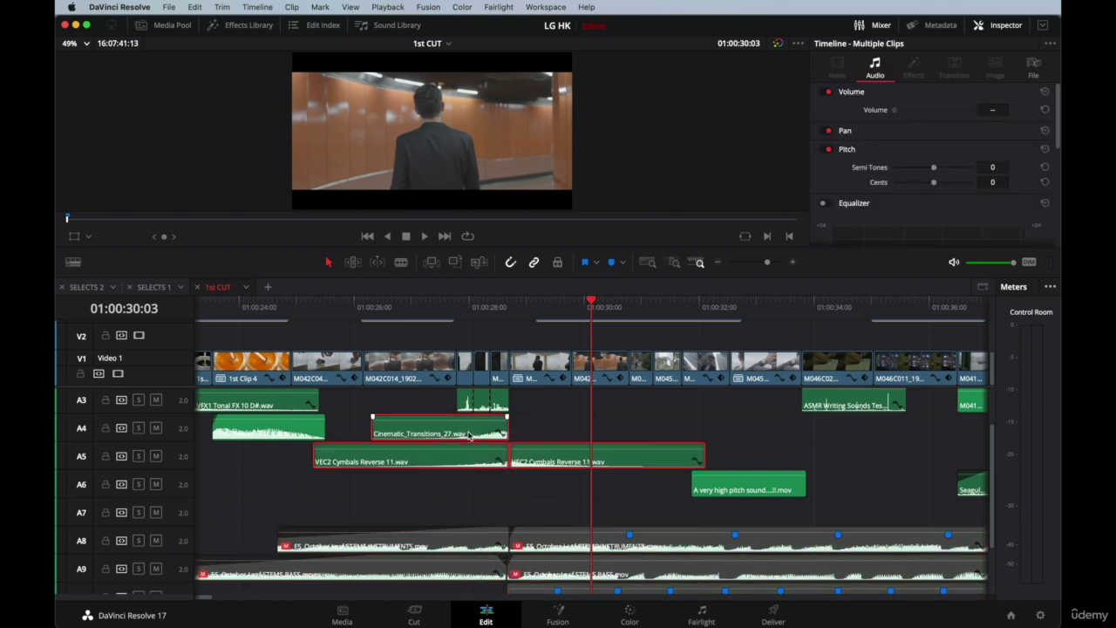
Play the effects without music from about 01:00:25:00 and return the playhead to the Cinematic_Transitions_27 clip's start at 01:00:26:07.
left_click(297, 314)
key("space")
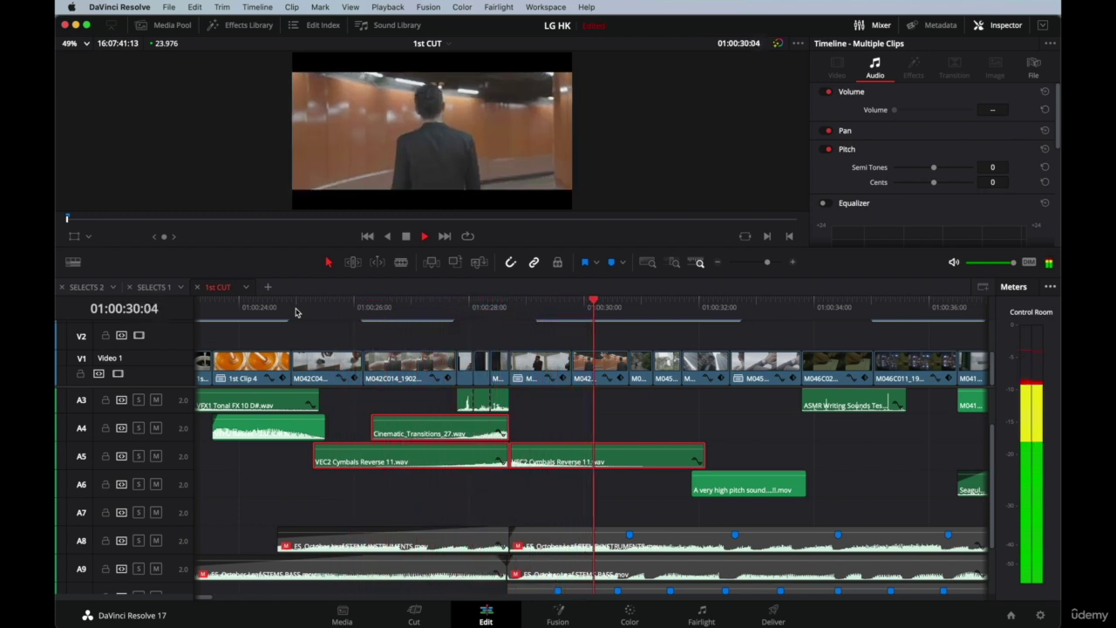
key("space")
left_click(370, 311)
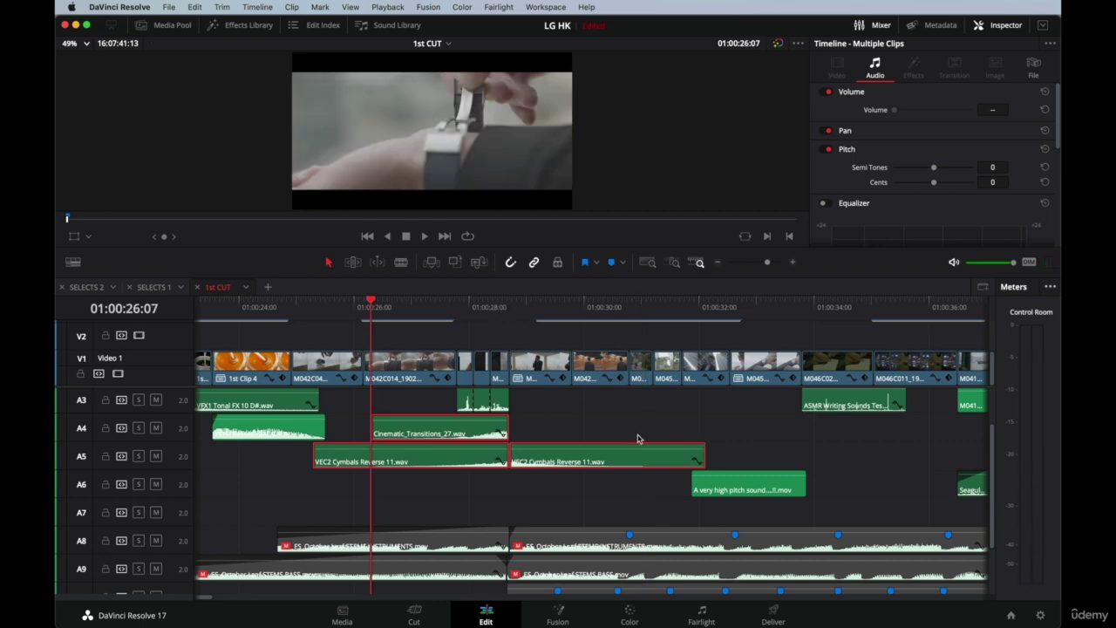
Examine the overlapping effects on A3 to A5 and place the playhead at the first VEC2 Cymbals Reverse 11 clip's start, 01:00:25:07.
left_click(570, 411)
key("super+equal")
scroll(572, 412, "right", 5)
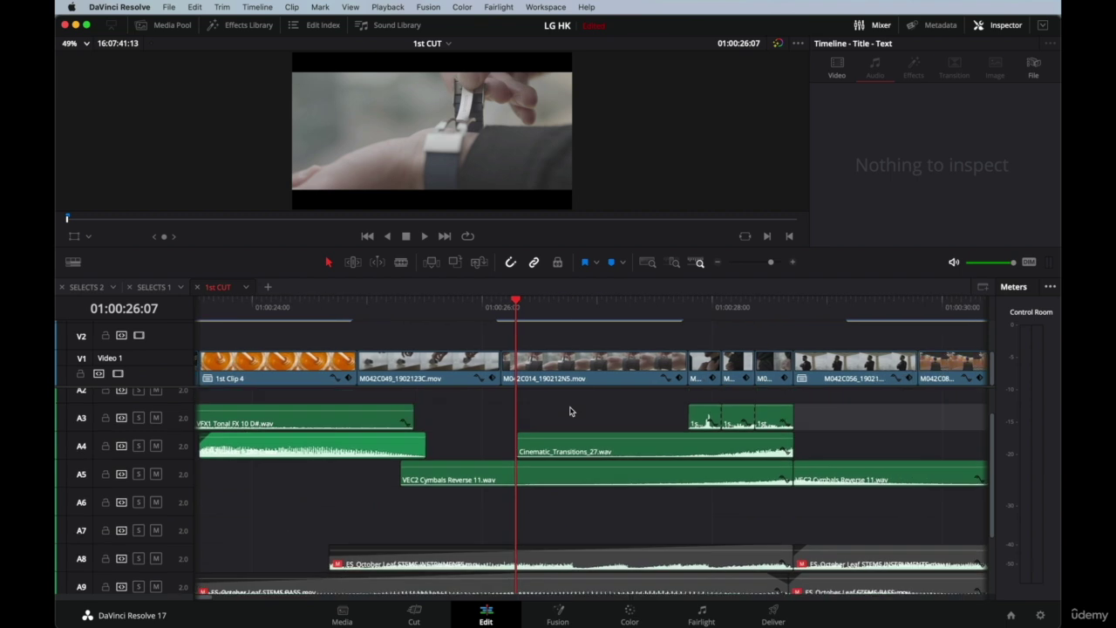
scroll(572, 412, "down", 1)
scroll(570, 411, "left", 5)
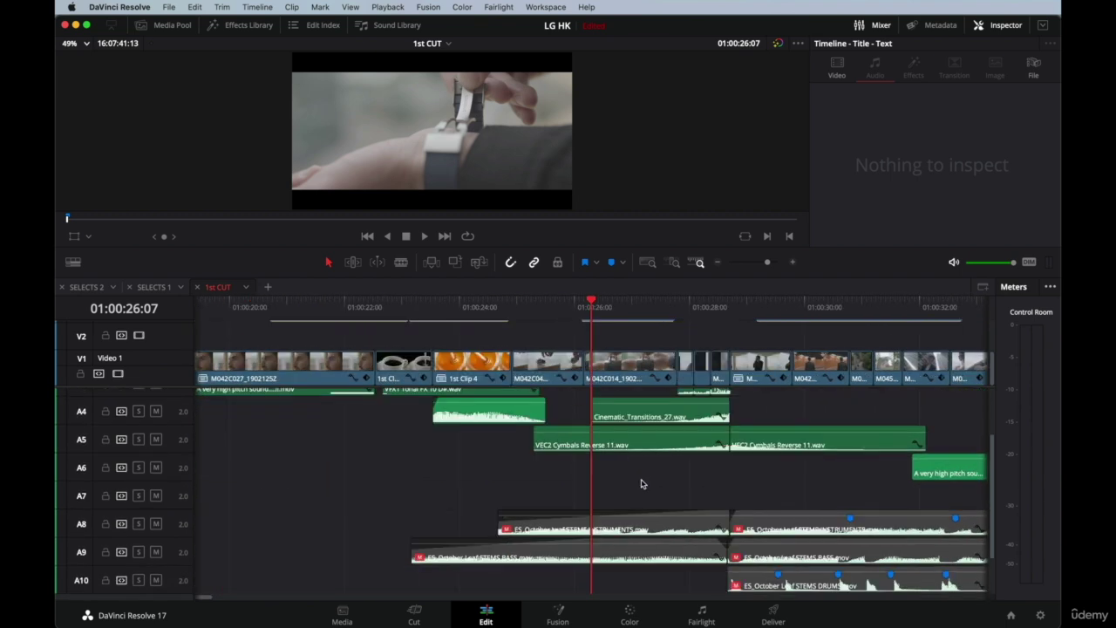
key("super+minus")
scroll(643, 480, "up", 1)
scroll(643, 484, "right", 1)
left_click(504, 468)
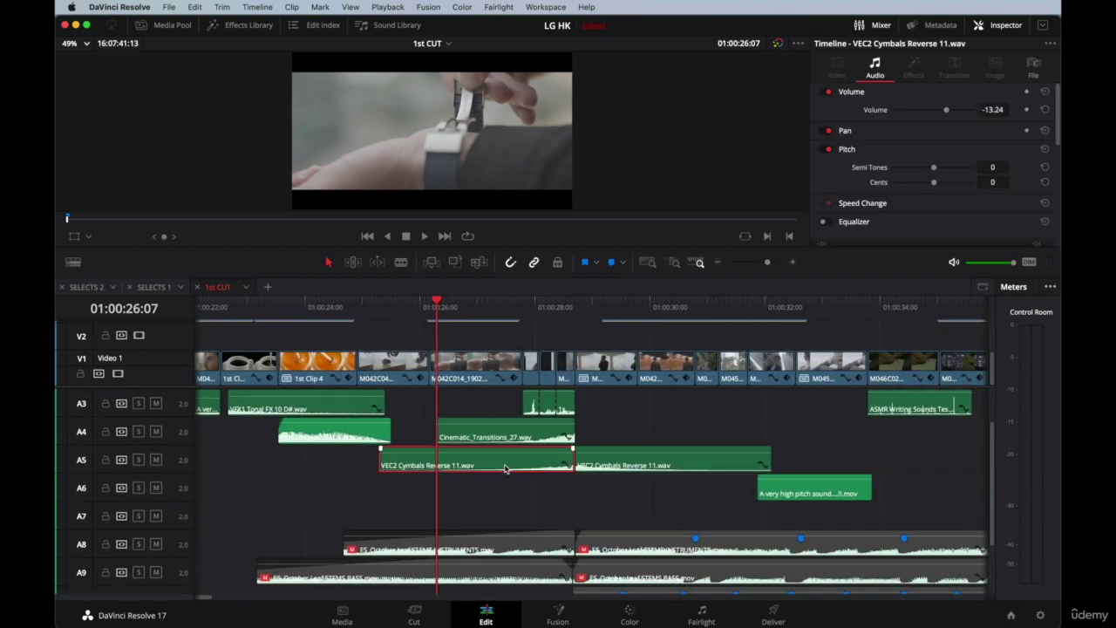
left_click(378, 301)
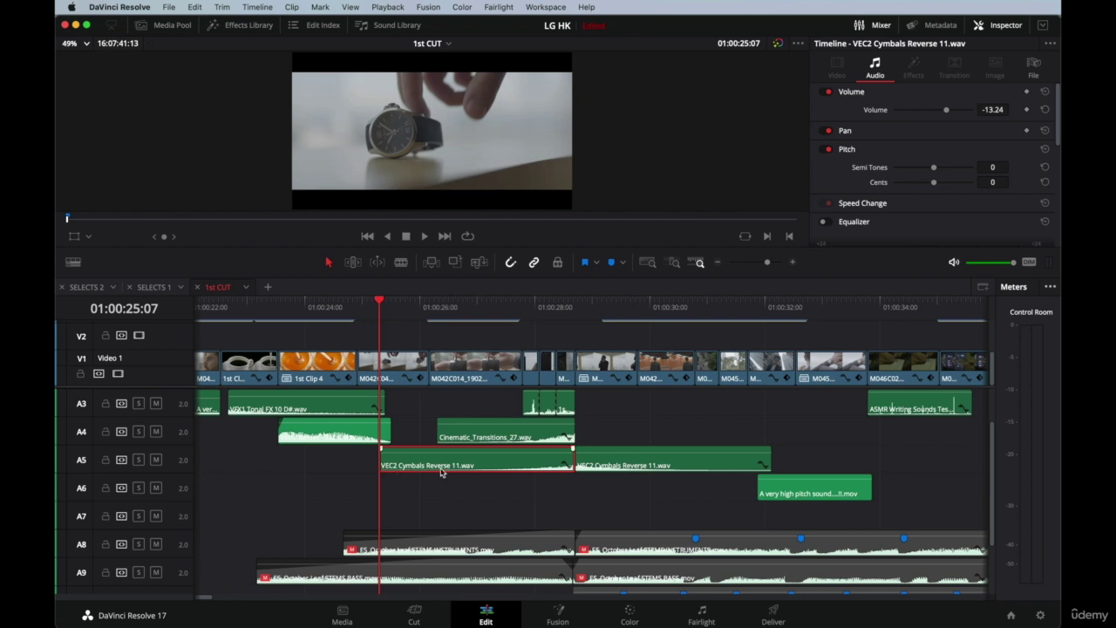
Move the "A very high pitch sound" clip at 01:00:31:21 from A6 down to A7, keeping its timing.
left_click(630, 469)
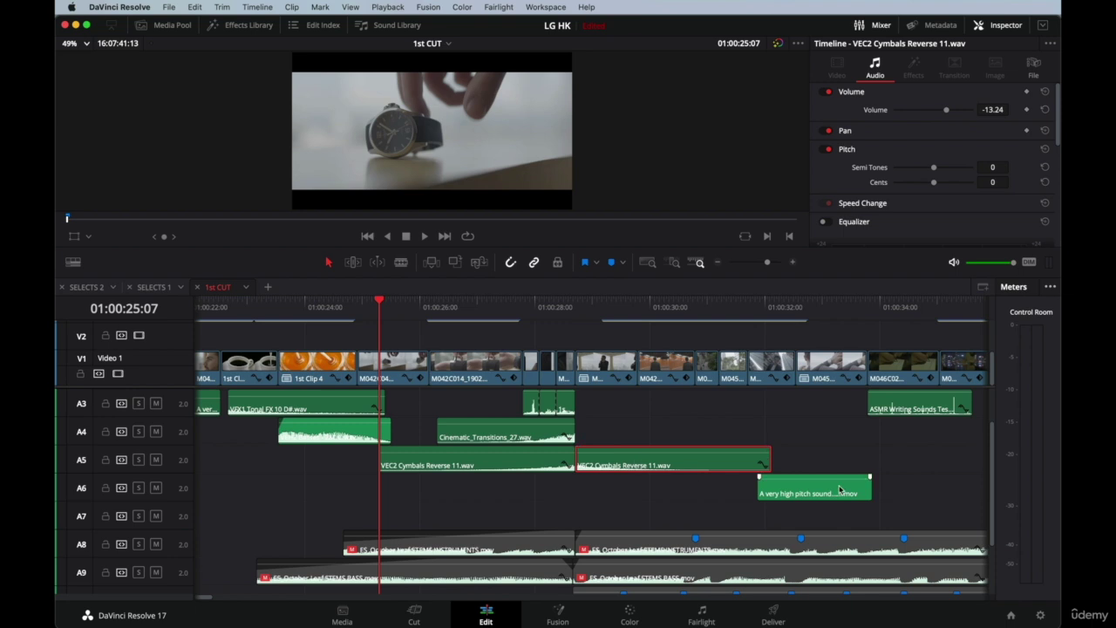
left_click(757, 307)
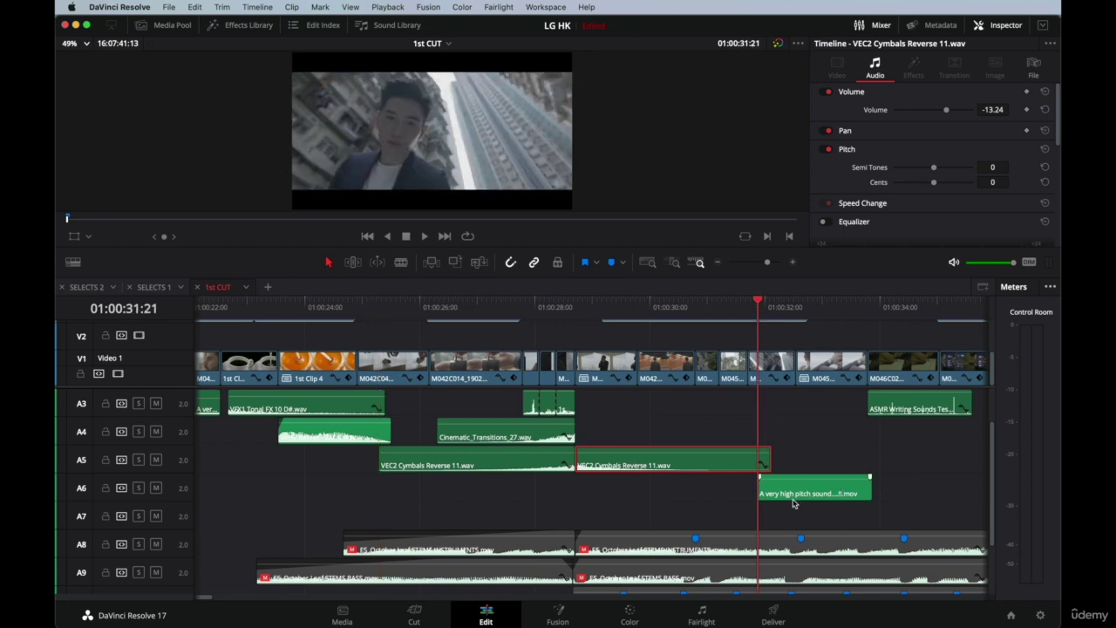
left_click_drag(794, 503, 793, 531)
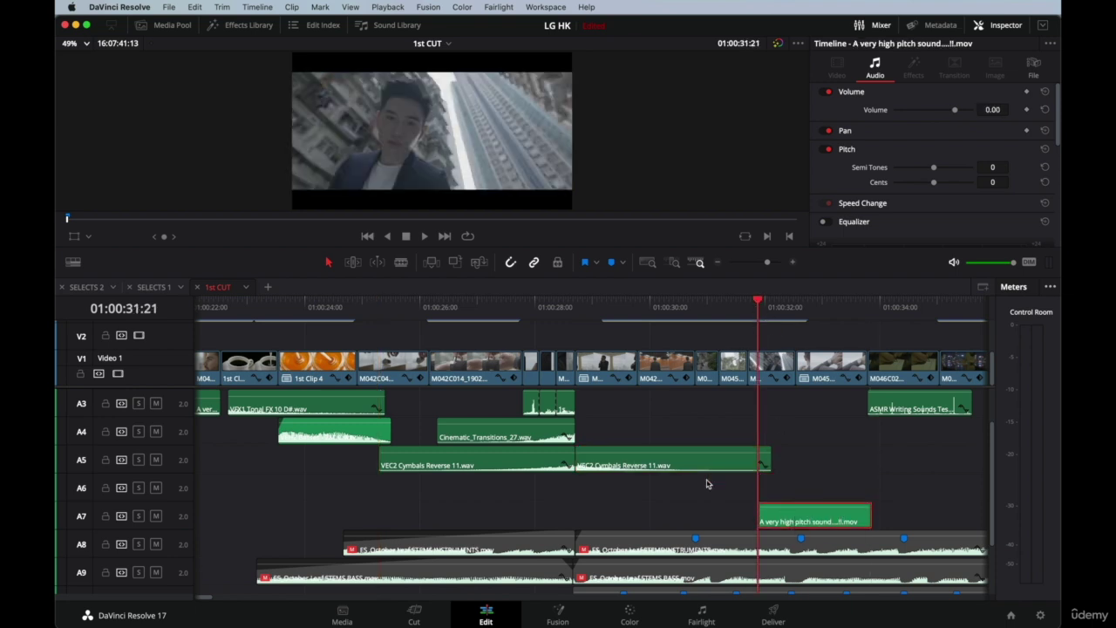
Move the second VEC2 Cymbals Reverse 11 clip to A6, mute it, and paste a copy of the first one in its place on A5.
left_click(647, 464)
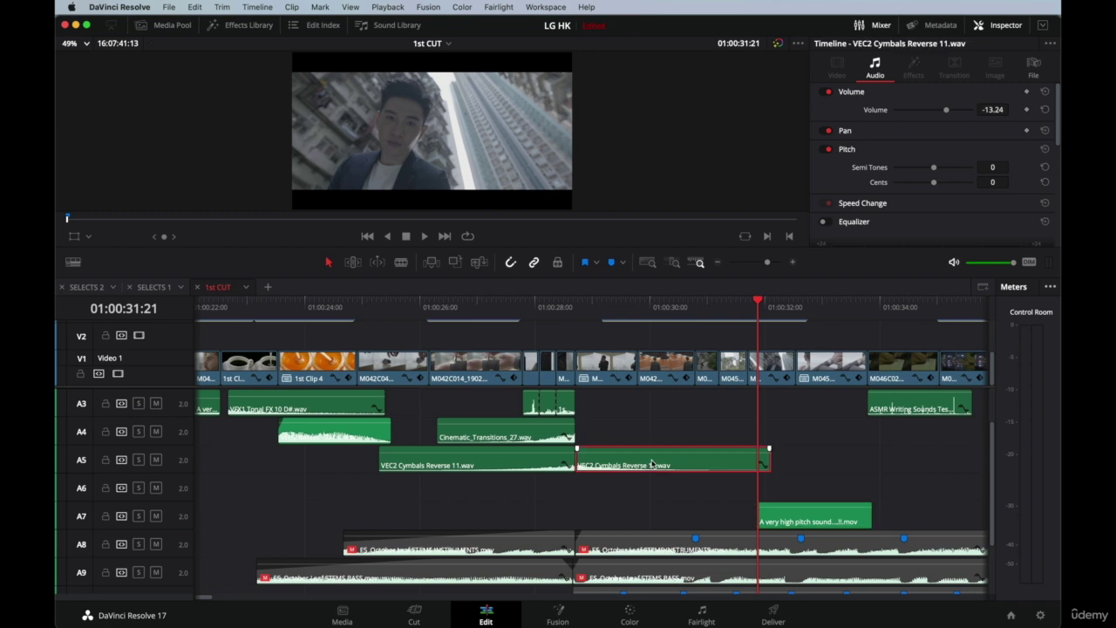
left_click_drag(644, 463, 644, 486)
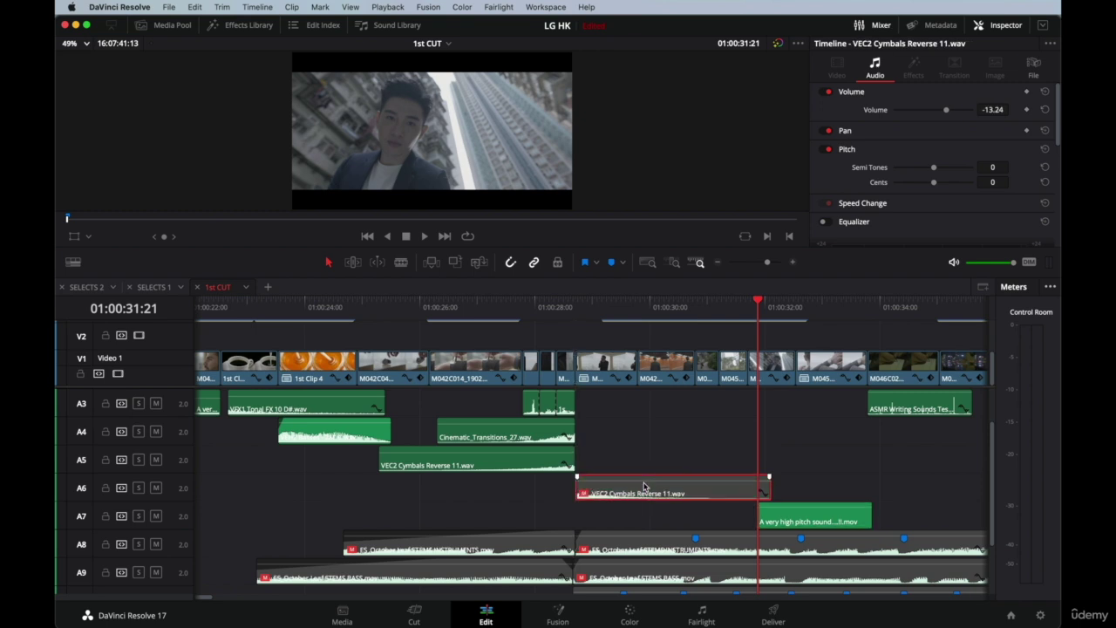
left_click(491, 462)
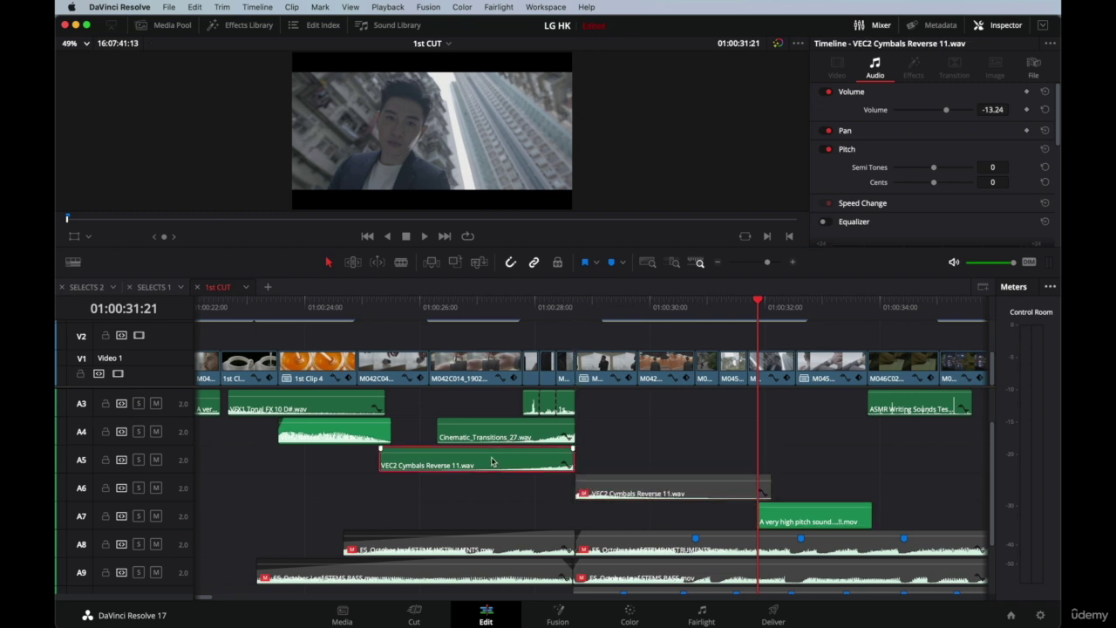
left_click_drag(755, 305, 575, 325)
key("super+v")
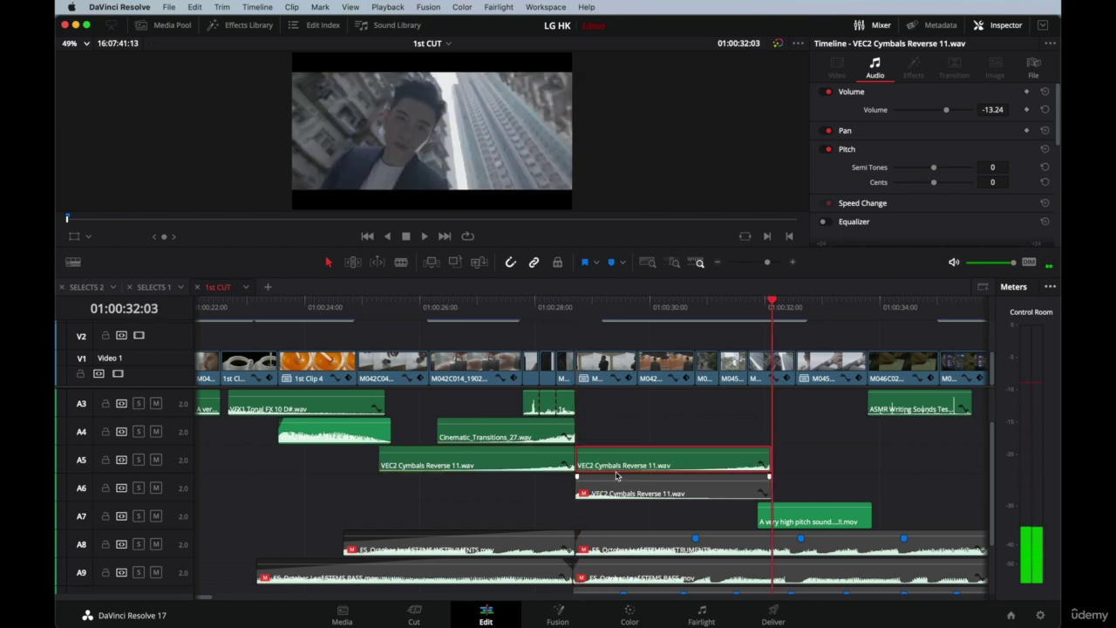
Play the original and pasted cymbal clips on A5 from about 01:00:26:07 without music.
left_click(438, 306)
key("space")
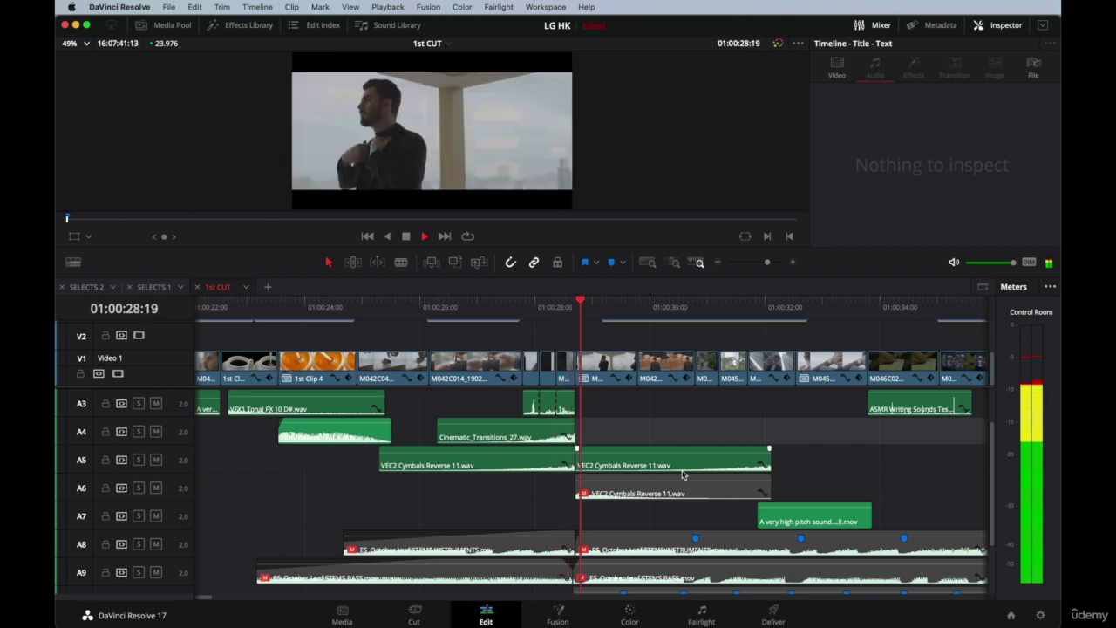
key("space")
Reverse the speed of the pasted VEC2 Cymbals Reverse 11 clip on A5 and play the transition from about 01:00:27:05.
left_click(629, 458)
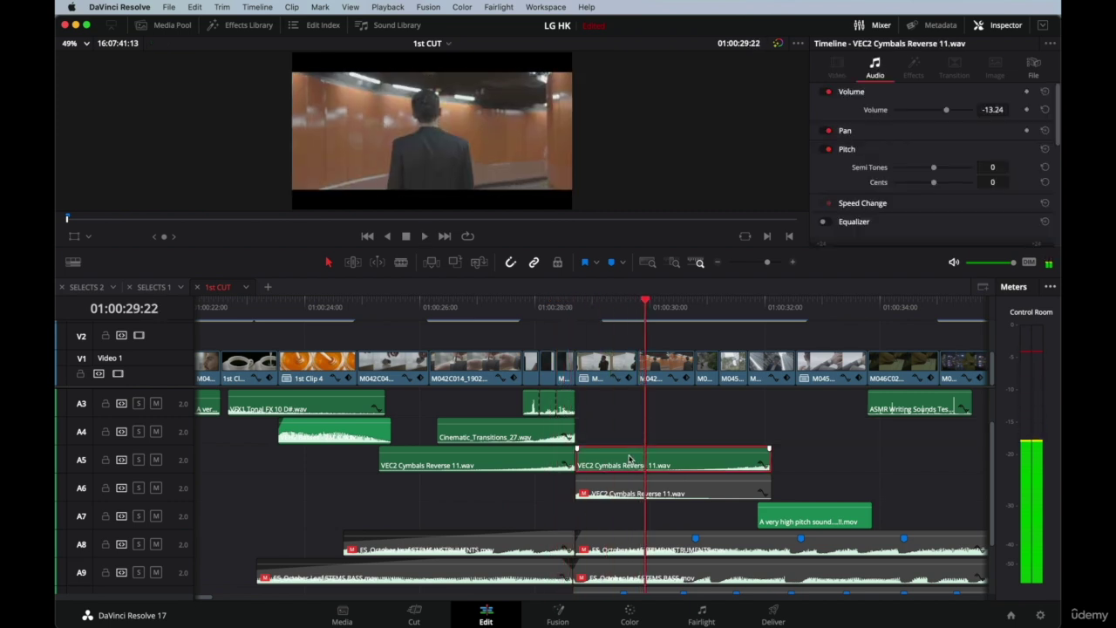
right_click(616, 466)
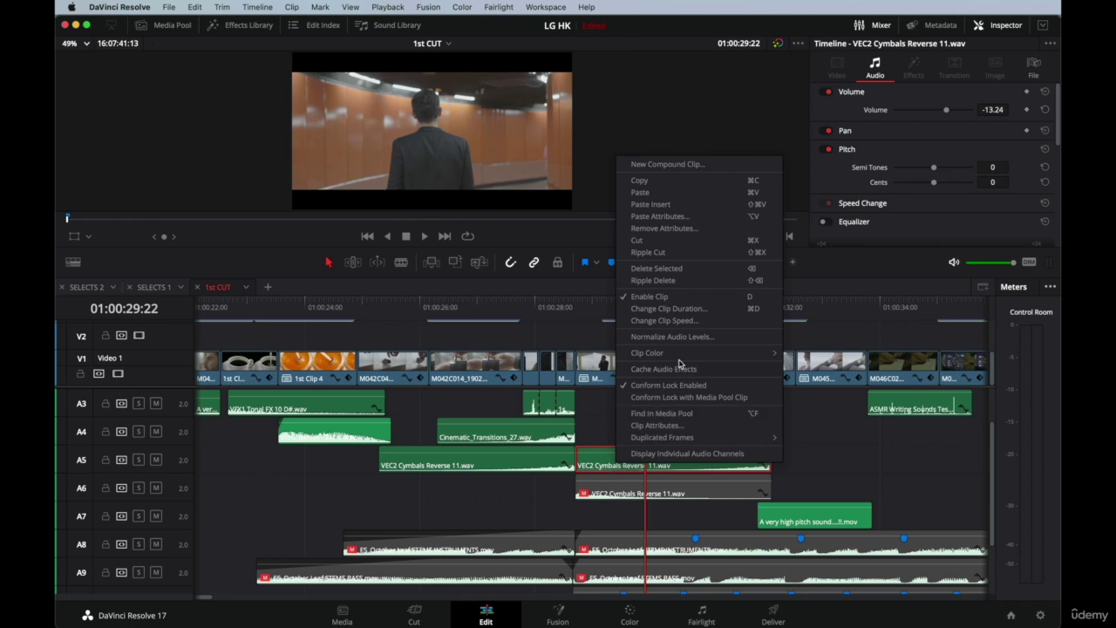
left_click(663, 321)
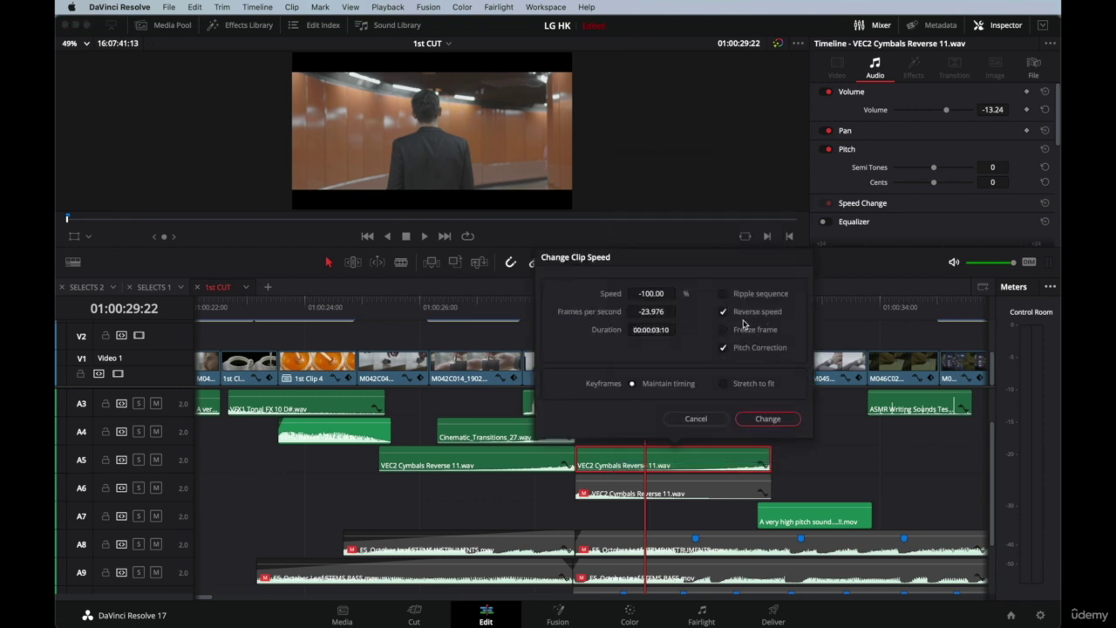
left_click(757, 419)
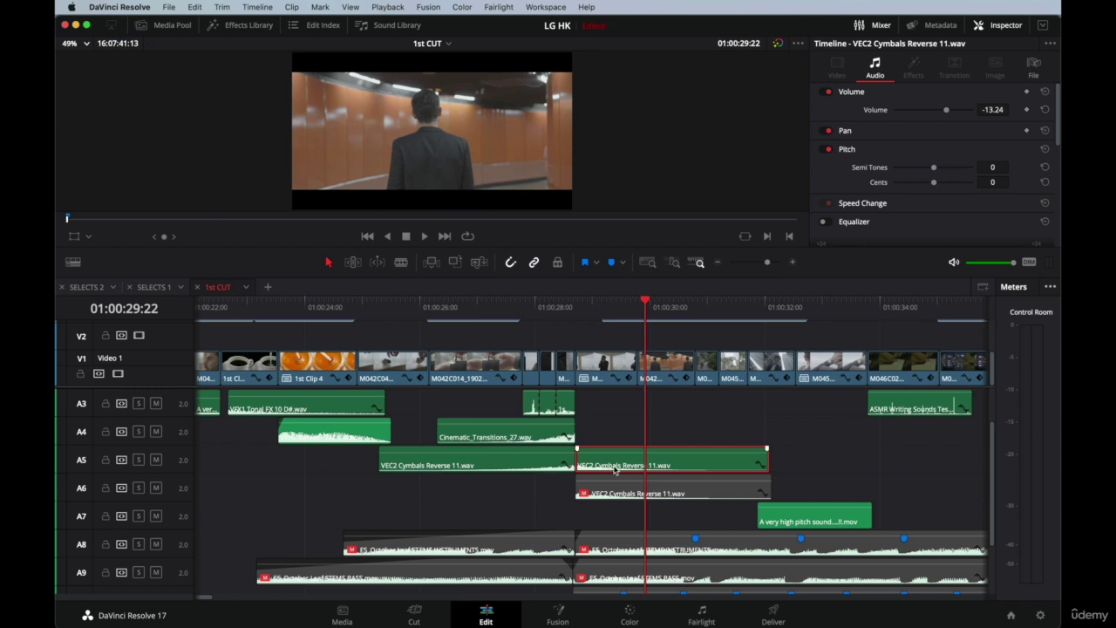
left_click(490, 310)
key("space")
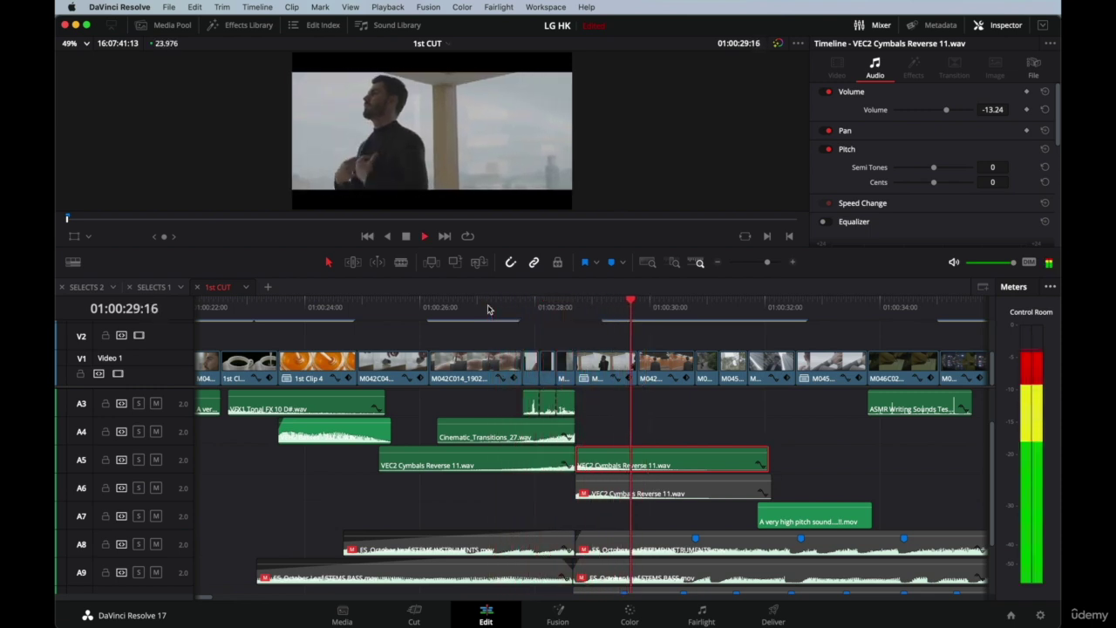
key("space")
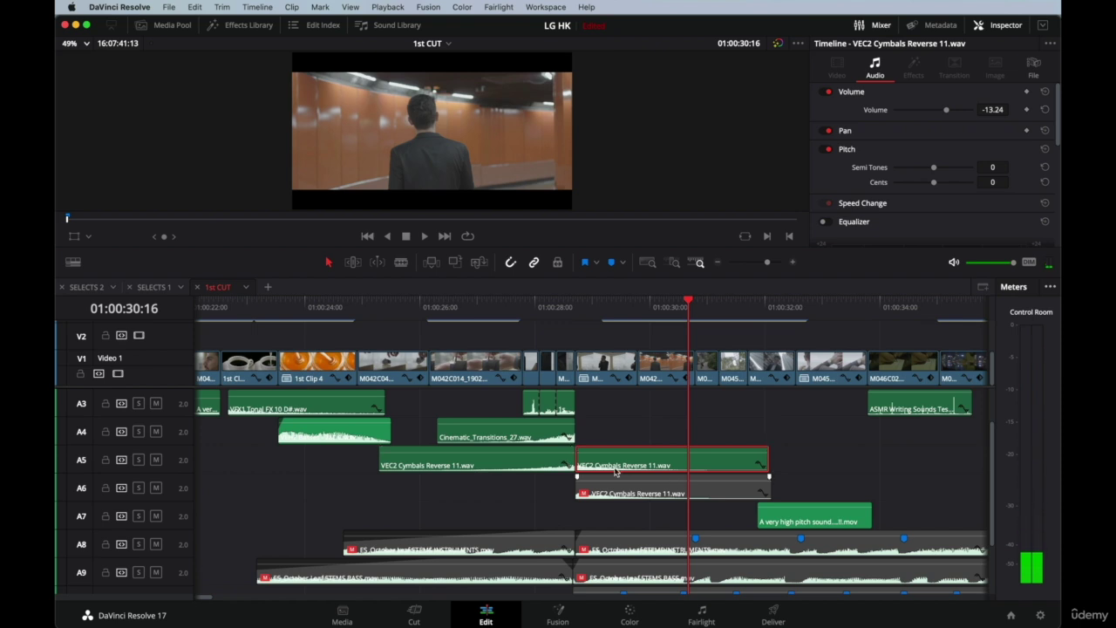
Delete the reversed cymbal copy from A5, then move the muted original on A6 back to A5 and unmute it.
key("Delete")
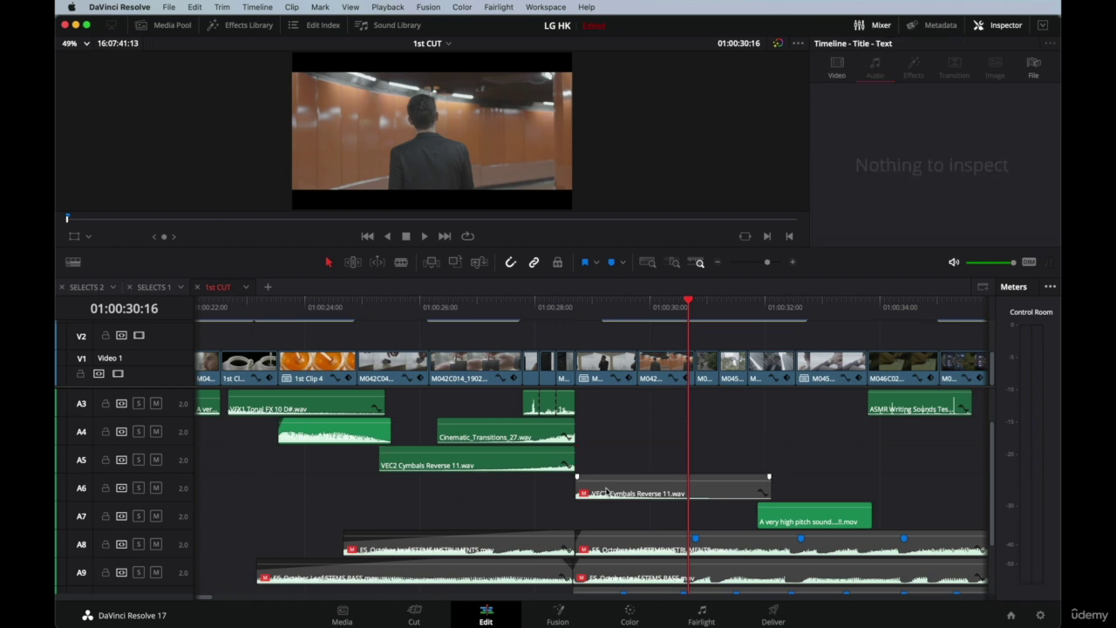
left_click_drag(607, 492, 607, 471)
Select the October Leaf stem clips on A8 to A10 around 01:00:28:17 and enable them again.
scroll(511, 514, "down", 2)
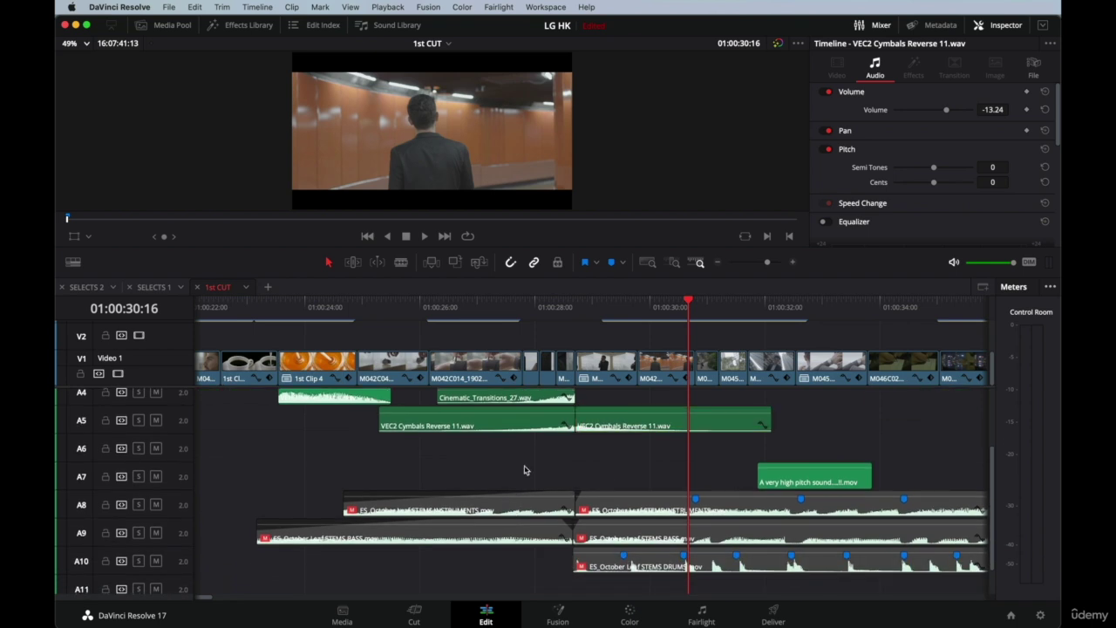
left_click_drag(524, 465, 605, 582)
scroll(558, 488, "up", 2)
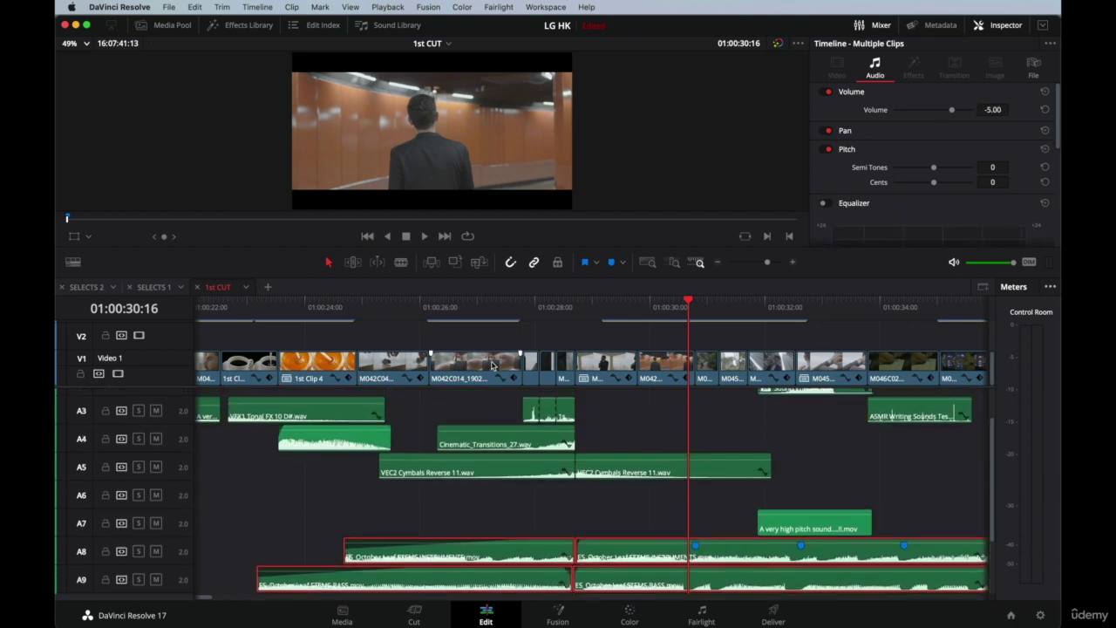
Play the transition with music from about 01:00:25:06, then disable the October Leaf stem clips on A8 to A10.
left_click(378, 319)
key("space")
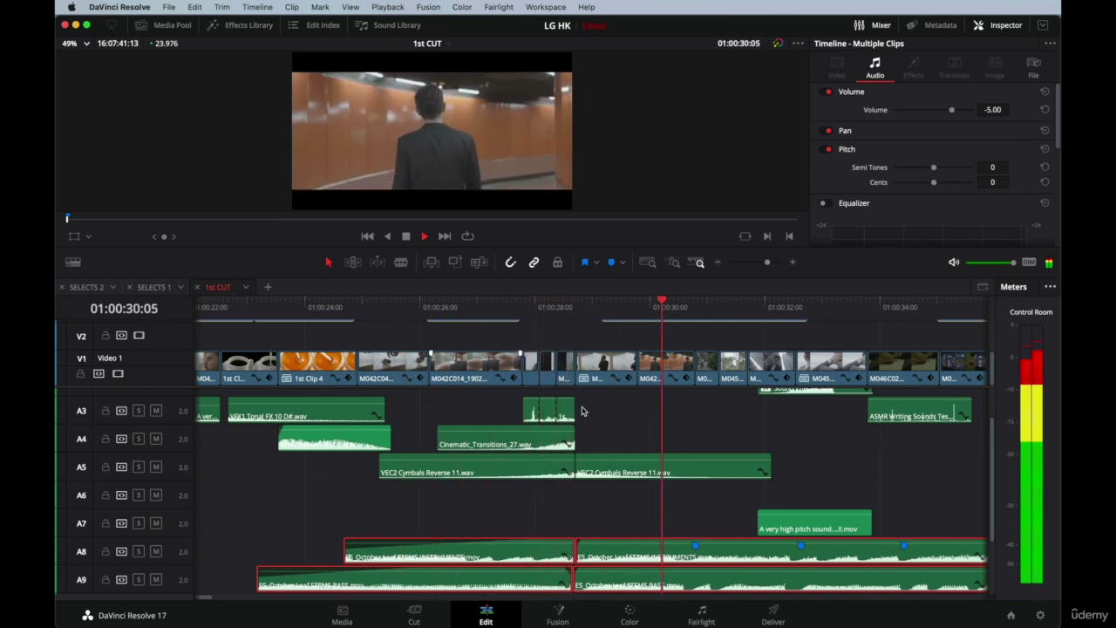
scroll(587, 436, "down", 1)
key("space")
scroll(587, 436, "down", 1)
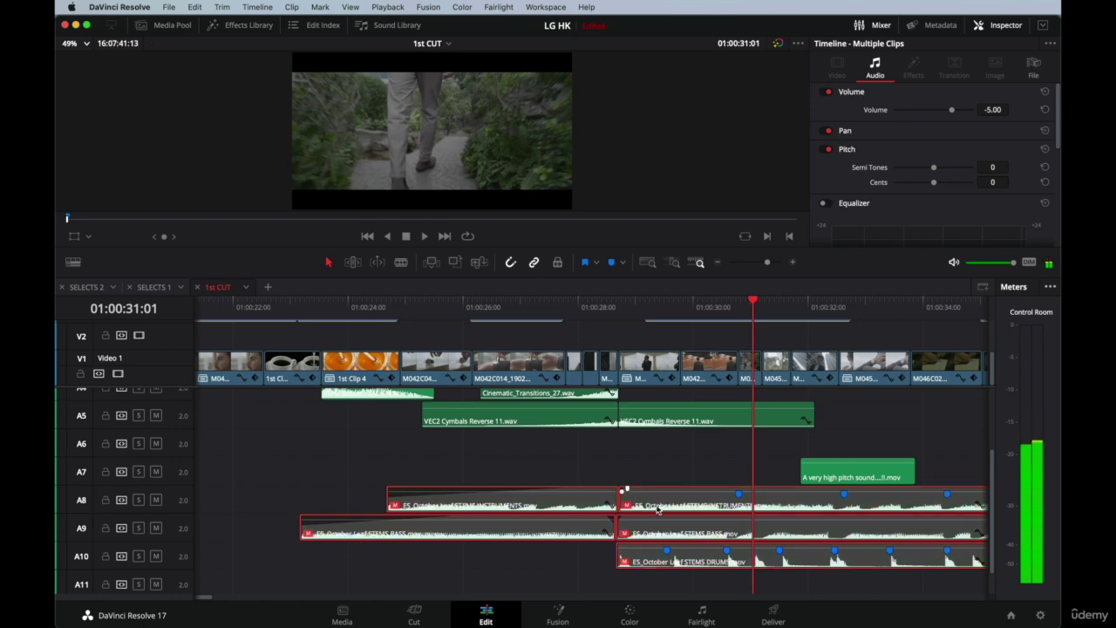
scroll(711, 515, "up", 4)
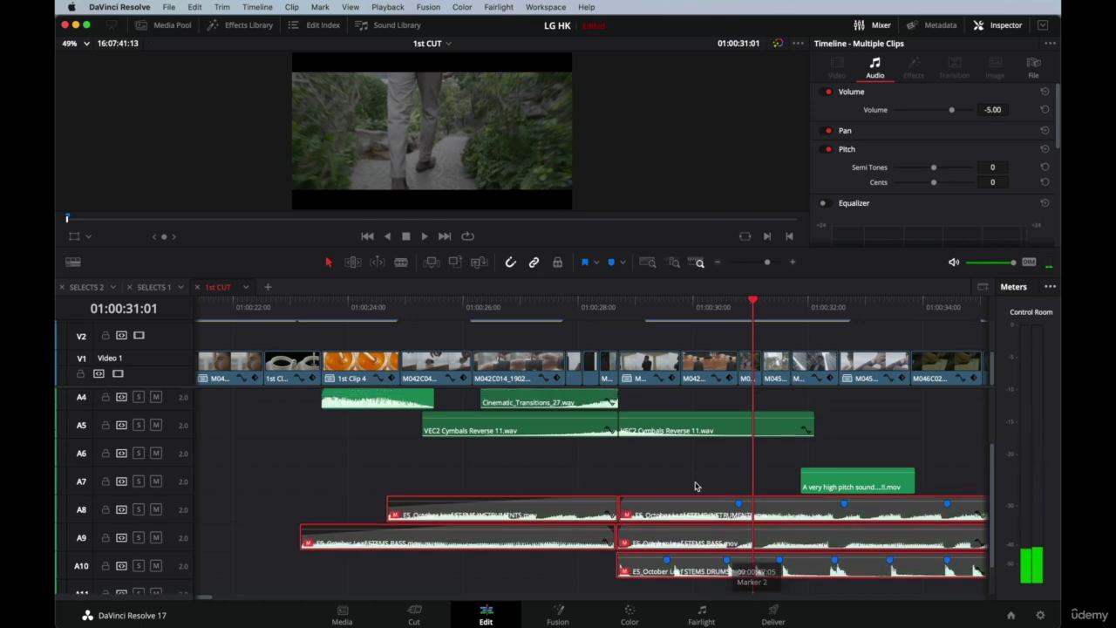
Disable both VEC2 Cymbals Reverse 11 clips on A5 and play Cinematic_Transitions_27.wav on its own from about 01:00:26:03.
left_click(551, 494)
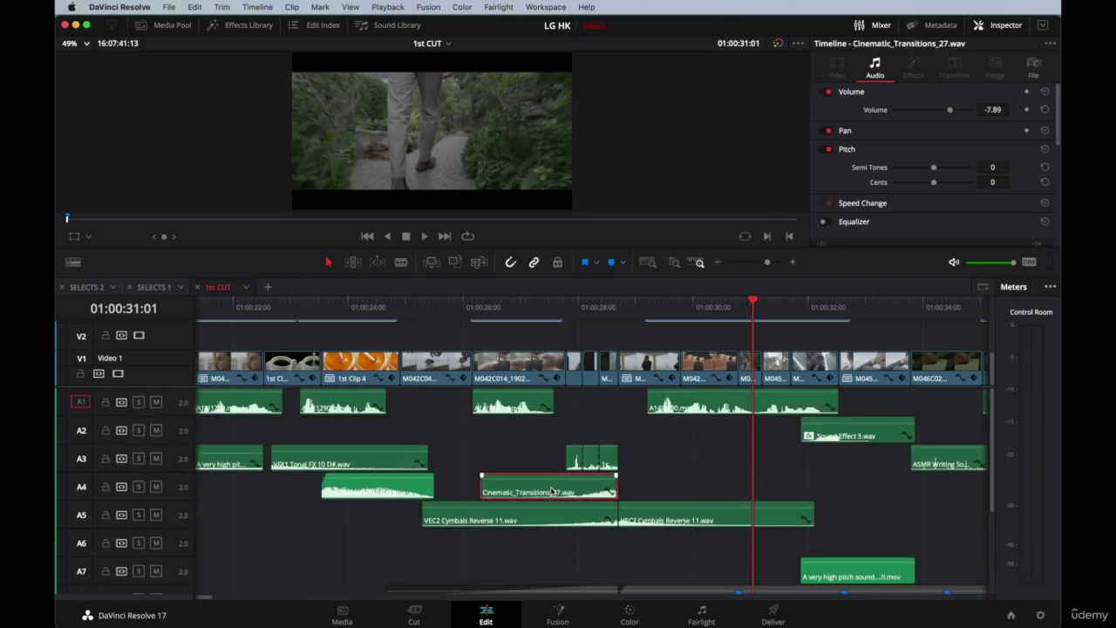
left_click(645, 553)
left_click(561, 495)
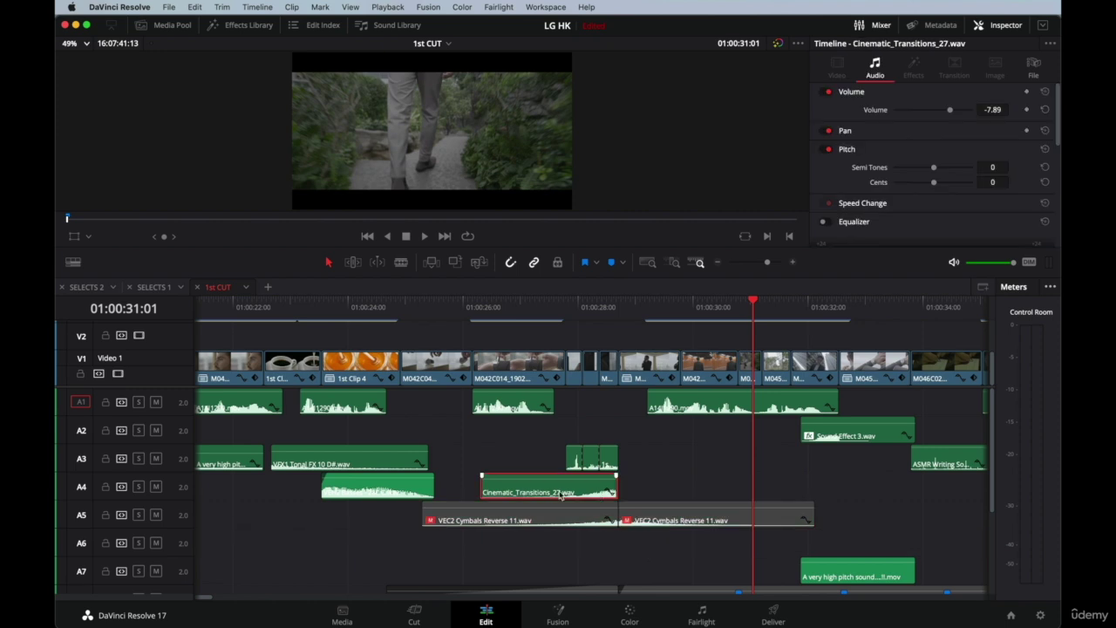
left_click(470, 307)
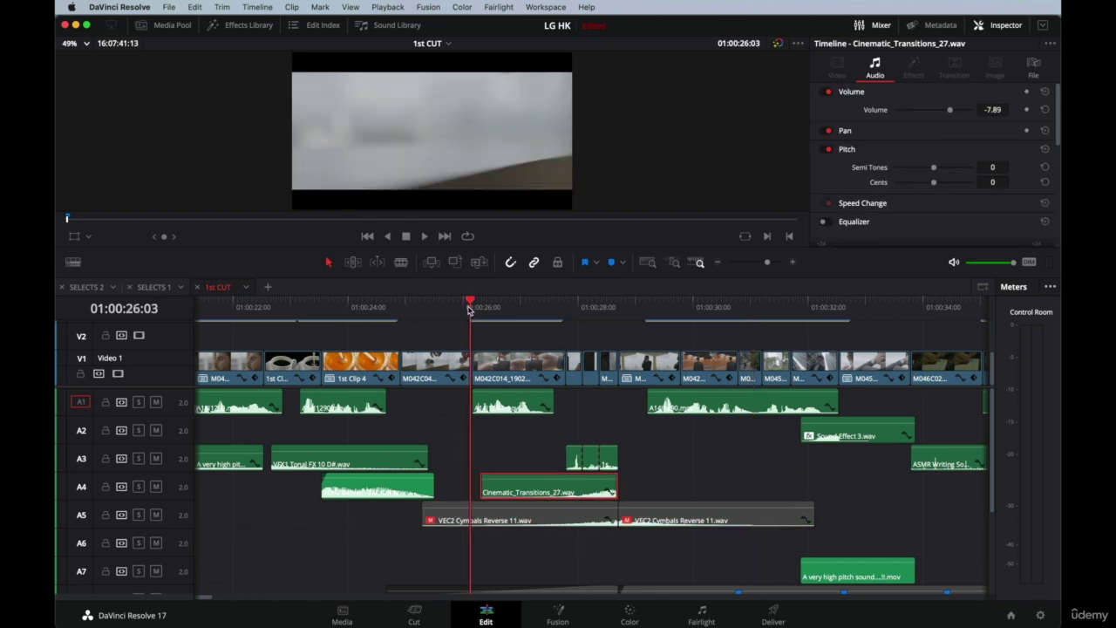
left_click_drag(472, 310, 467, 310)
key("space")
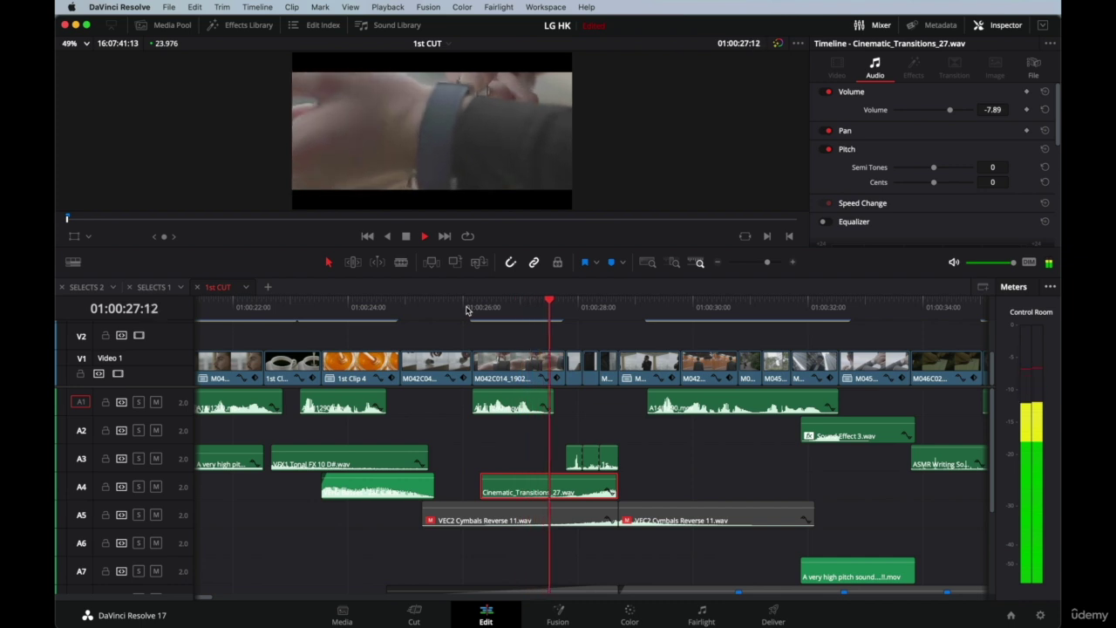
key("space")
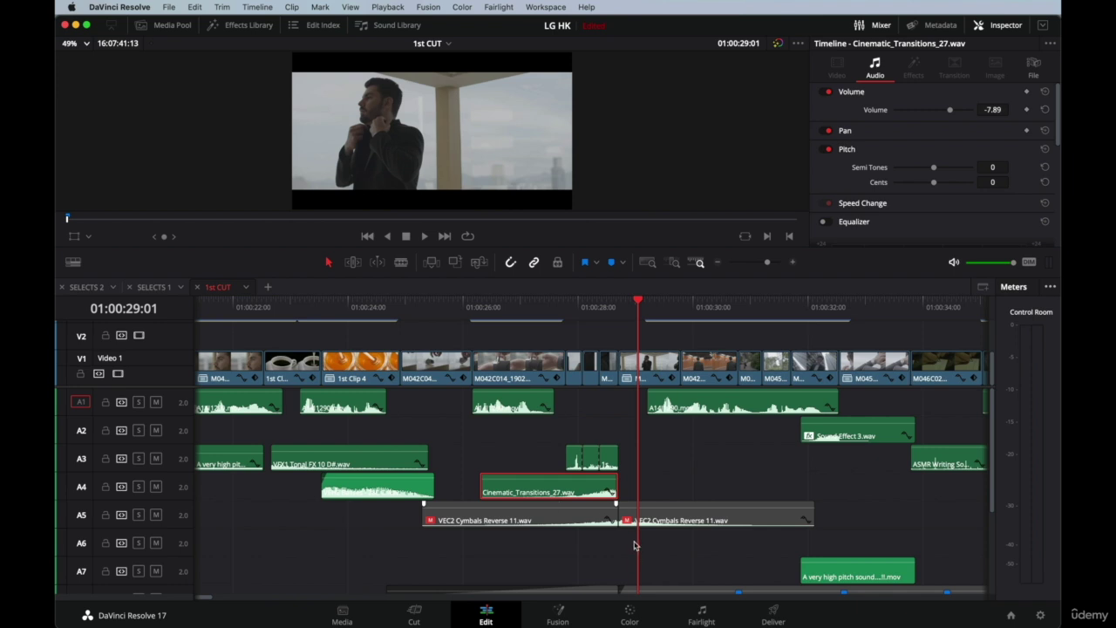
Enable both VEC2 Cymbals Reverse 11 clips on A5 again and play the transition from about 01:00:28:02.
key("j")
key("k")
left_click(603, 520)
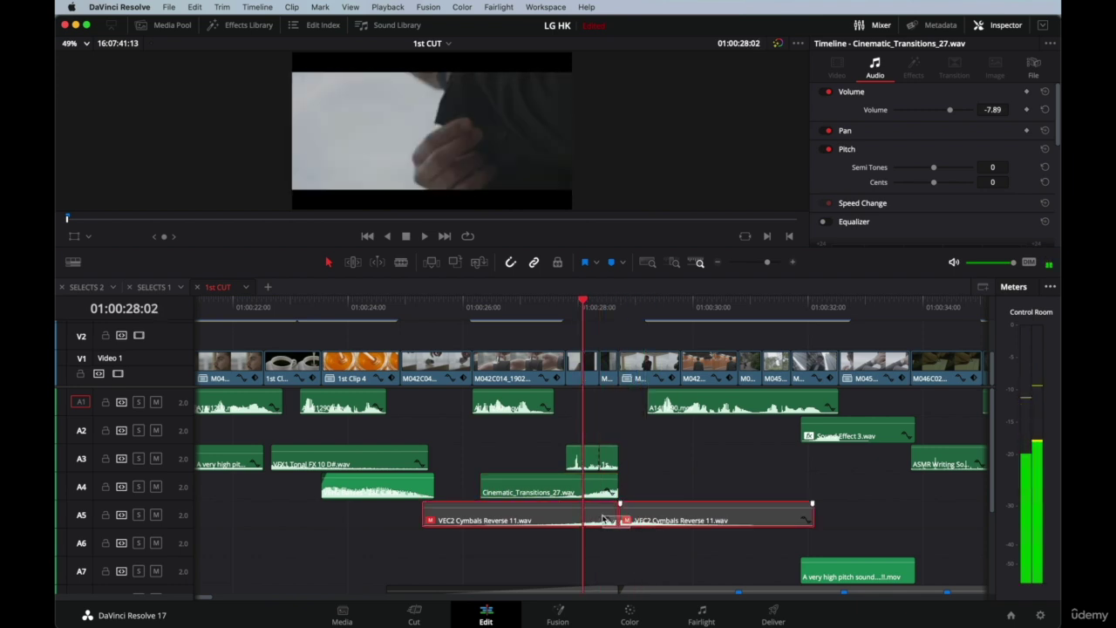
key("d")
scroll(558, 532, "right", 5)
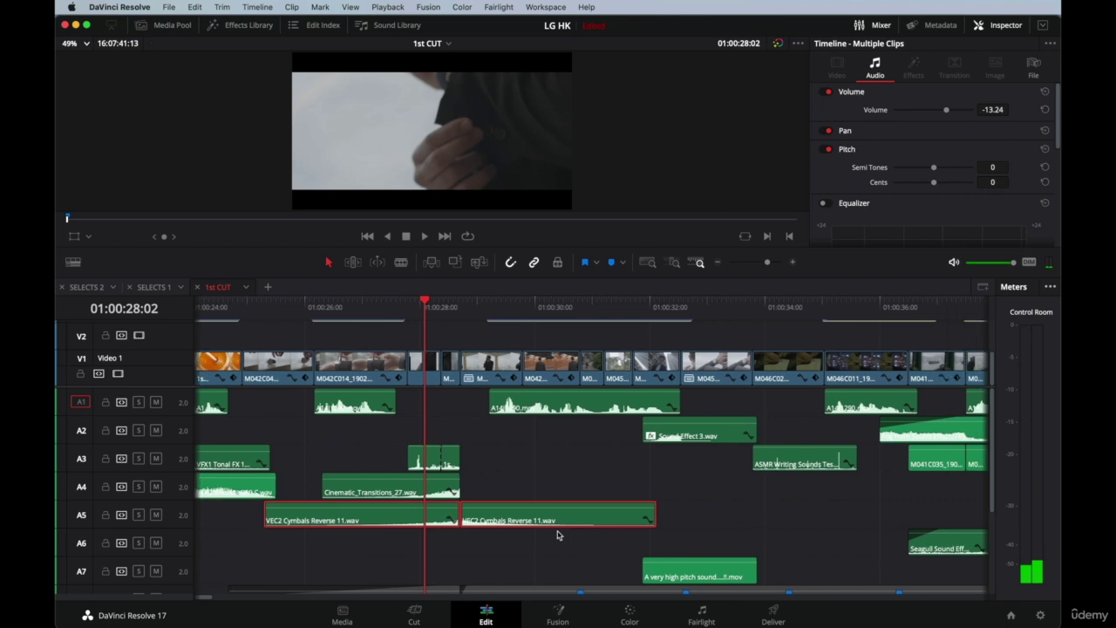
key("space")
scroll(489, 448, "right", 5)
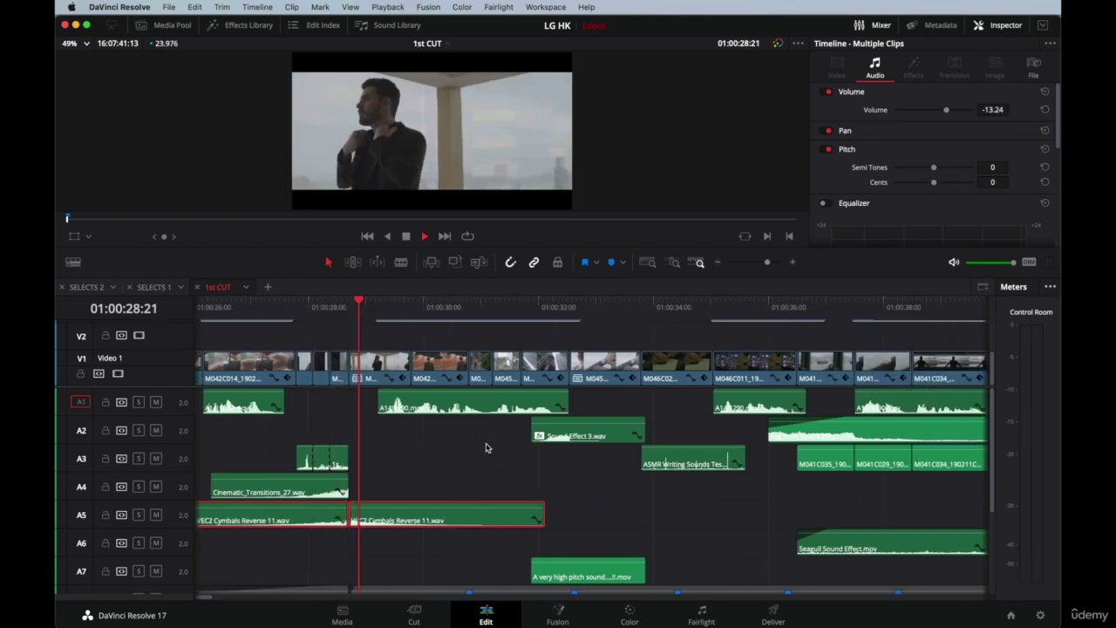
scroll(488, 447, "left", 3)
scroll(487, 448, "right", 1)
key("space")
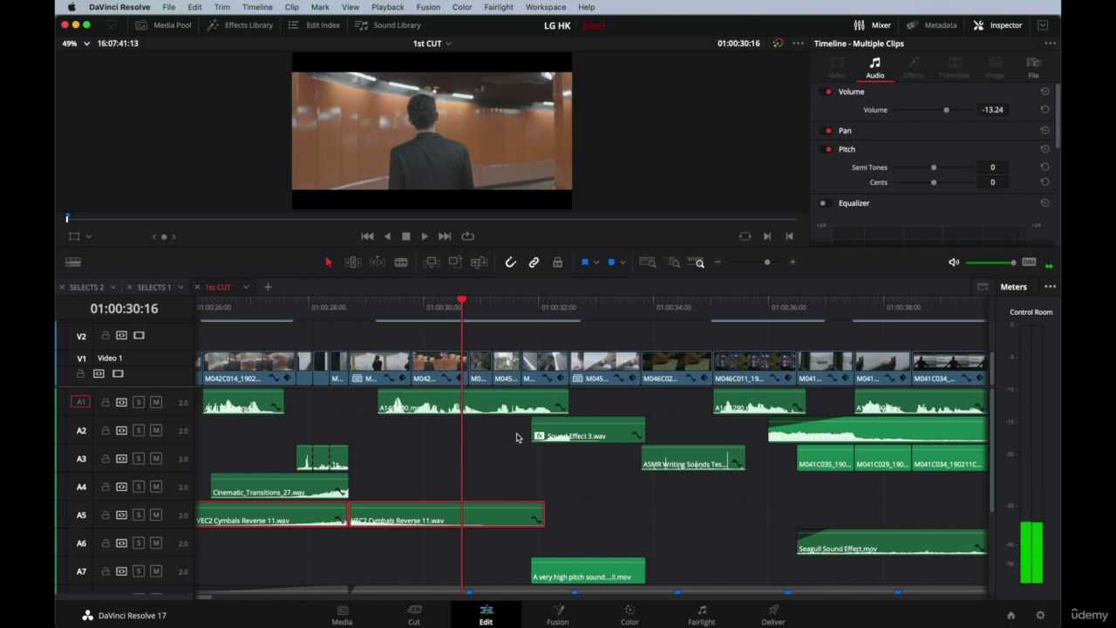
Play the timeline without music from about 01:00:30:06 into the Sound Effect 3.wav clip.
left_click(440, 308)
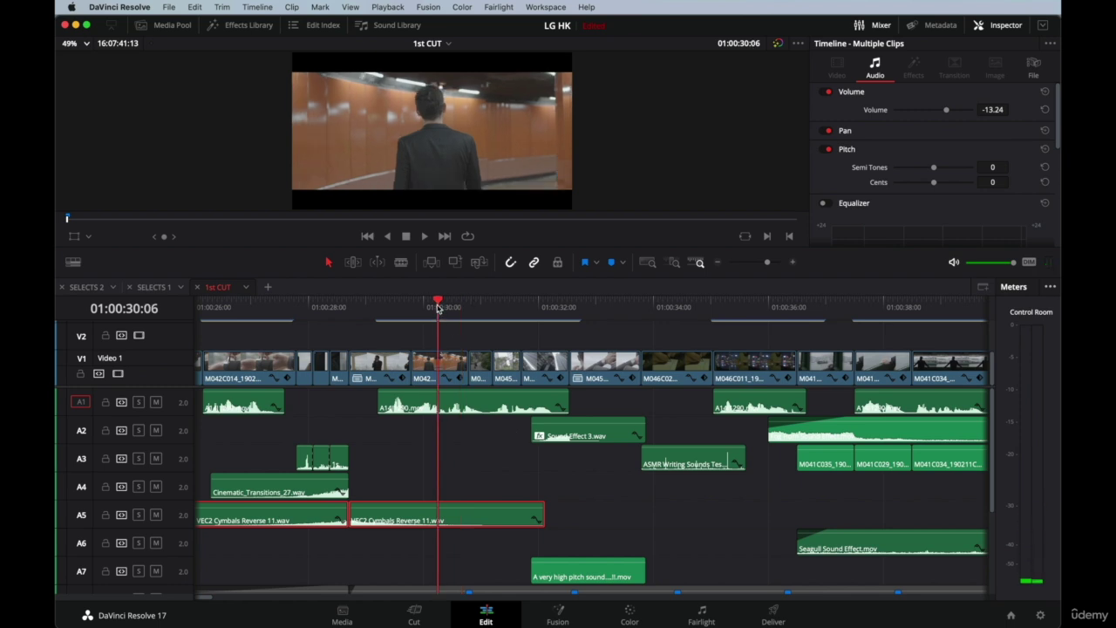
key("space")
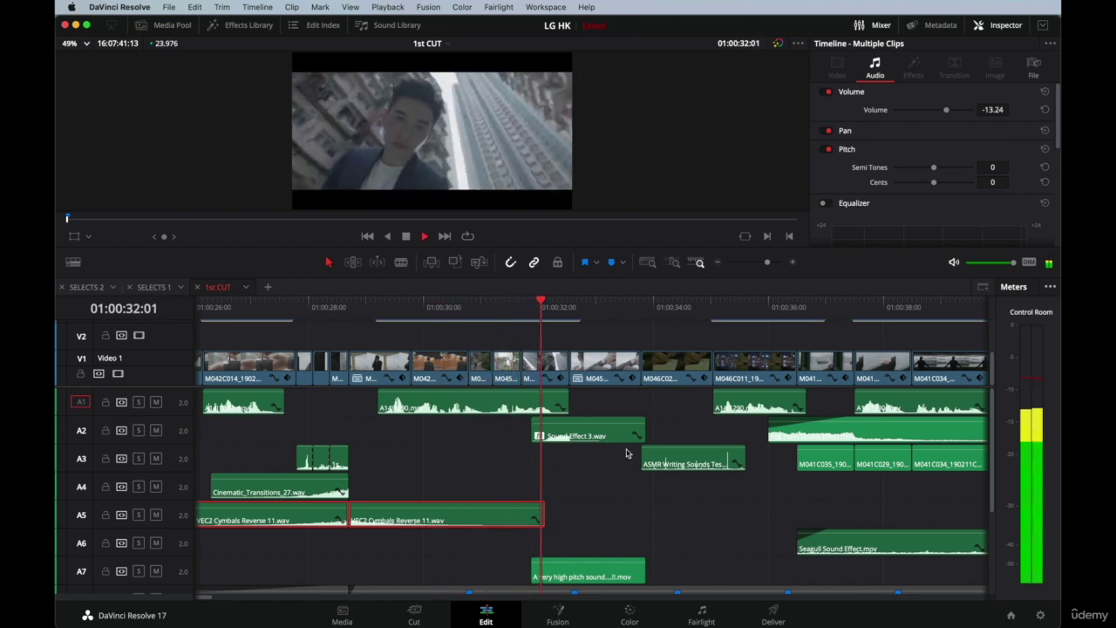
key("space")
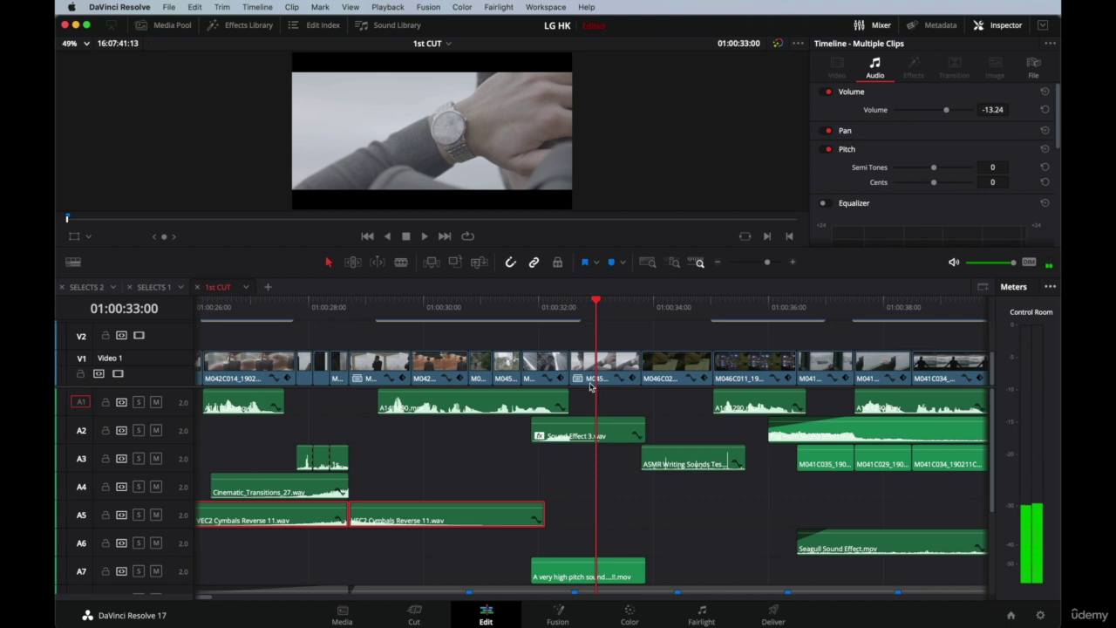
Select Sound Effect 3.wav on A2 and play the cut to the watch shot repeatedly from about 01:00:31:17.
left_click(560, 328)
left_click(559, 311)
key("super+equal")
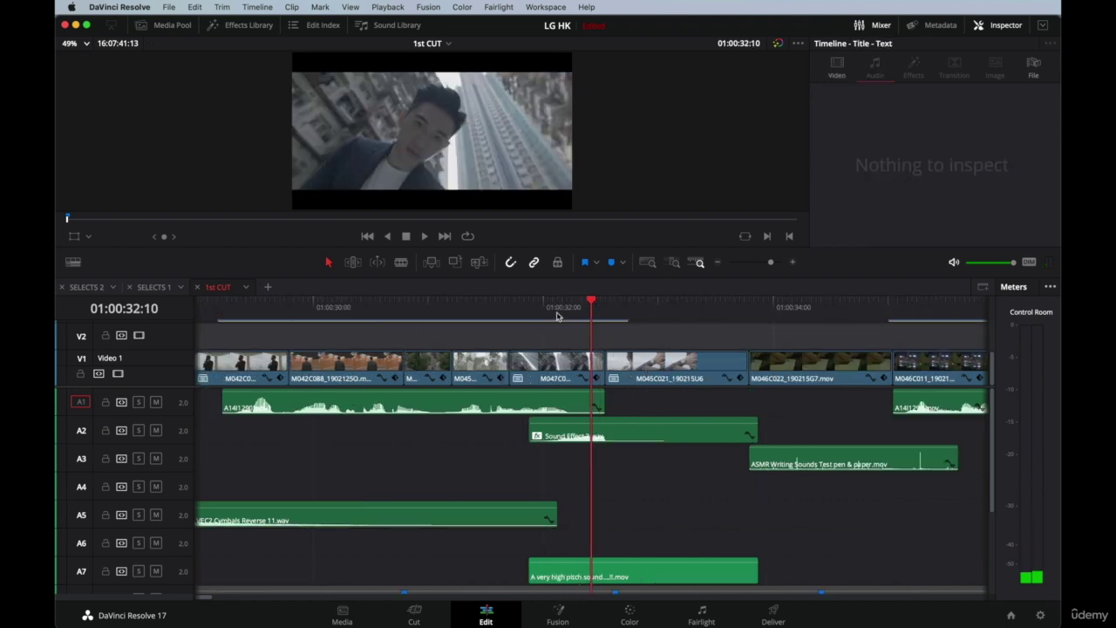
left_click(577, 433)
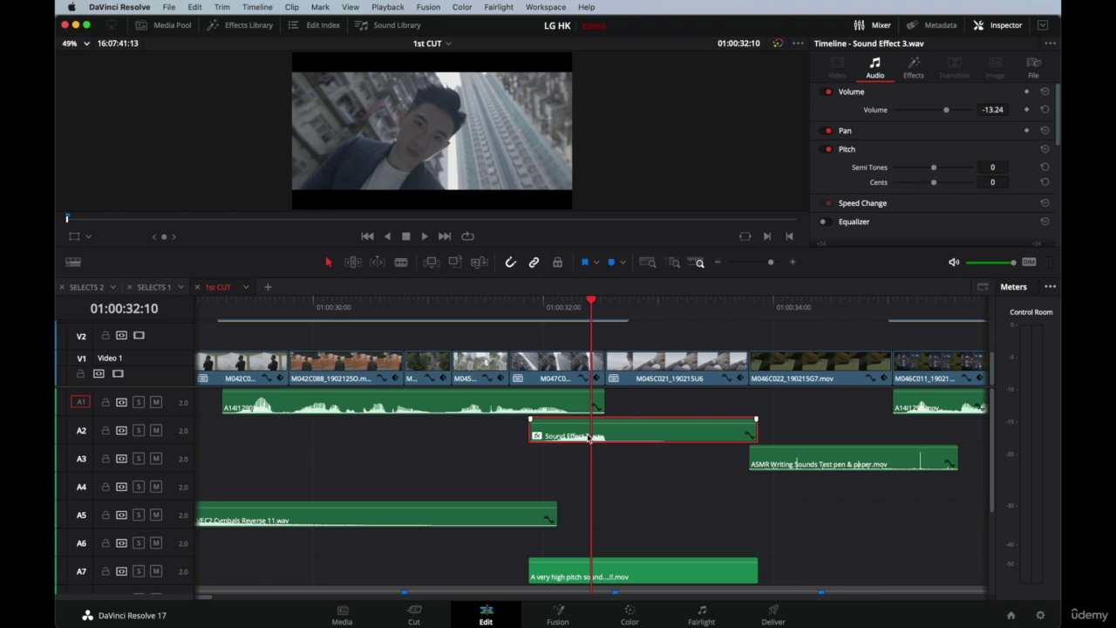
left_click(511, 307)
key("space")
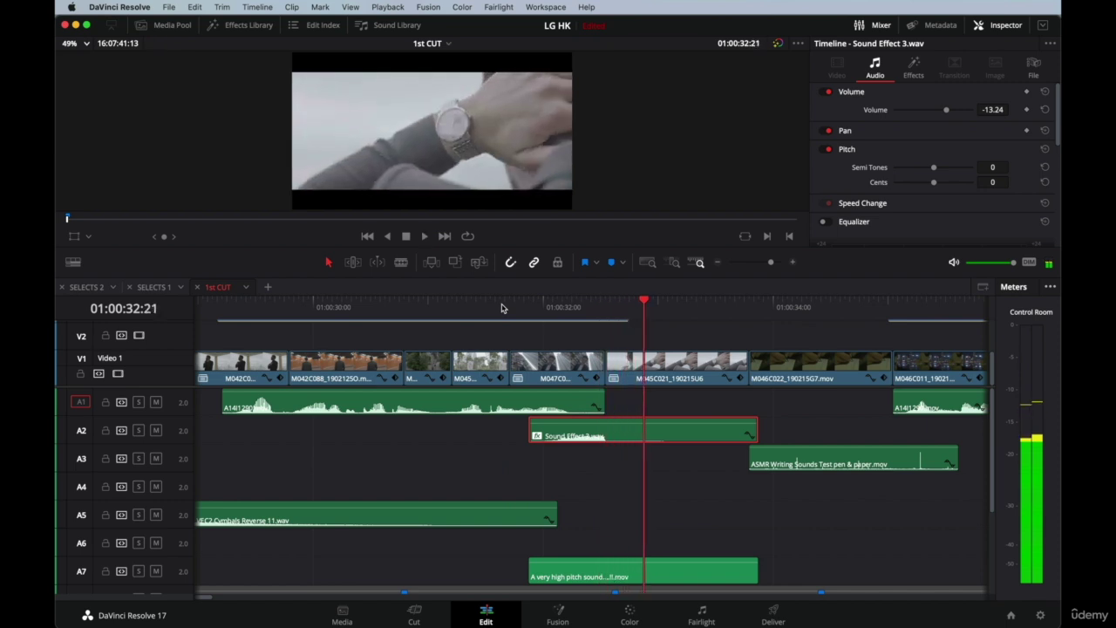
left_click(502, 307)
left_click(502, 307)
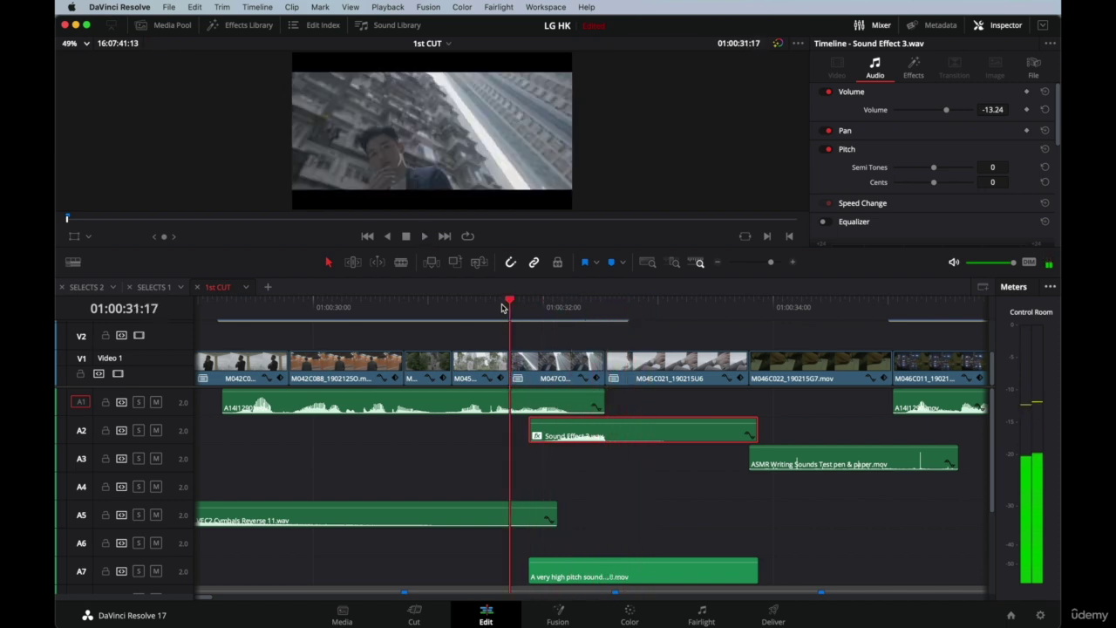
key("space")
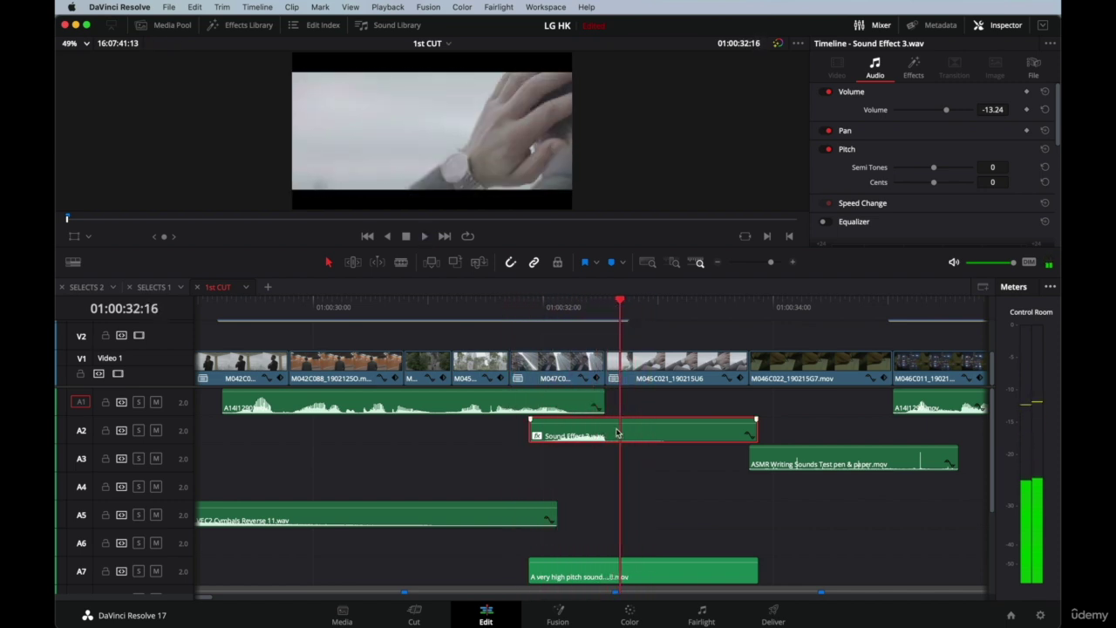
Trim the end of Sound Effect 3.wav on A2 to about 01:00:33:10 and play across the cut.
left_click_drag(756, 429, 705, 429)
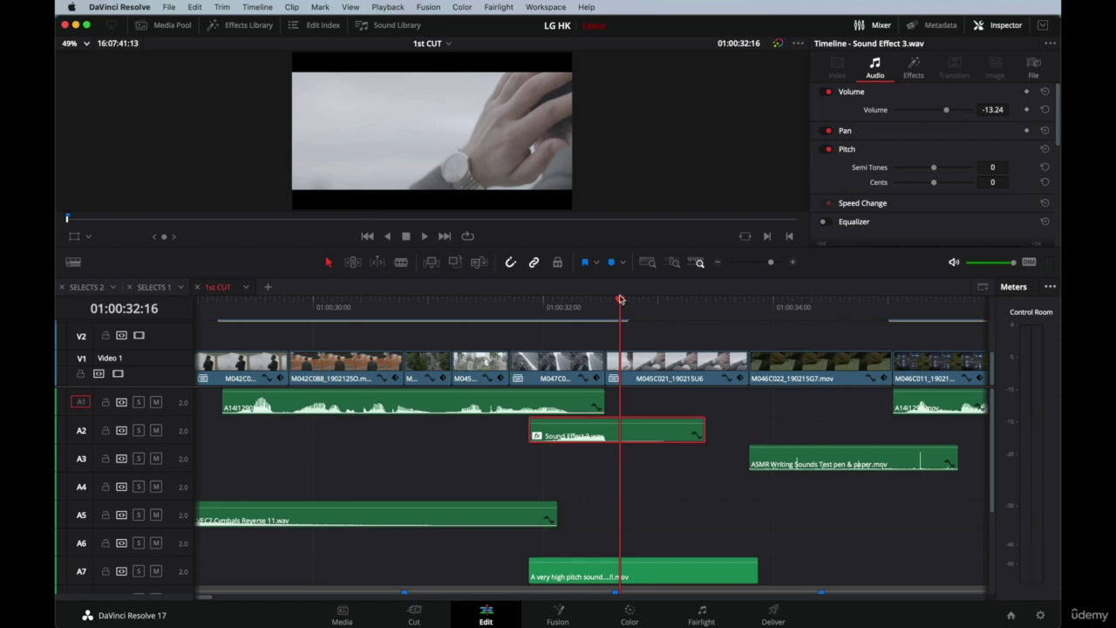
left_click(507, 318)
key("space")
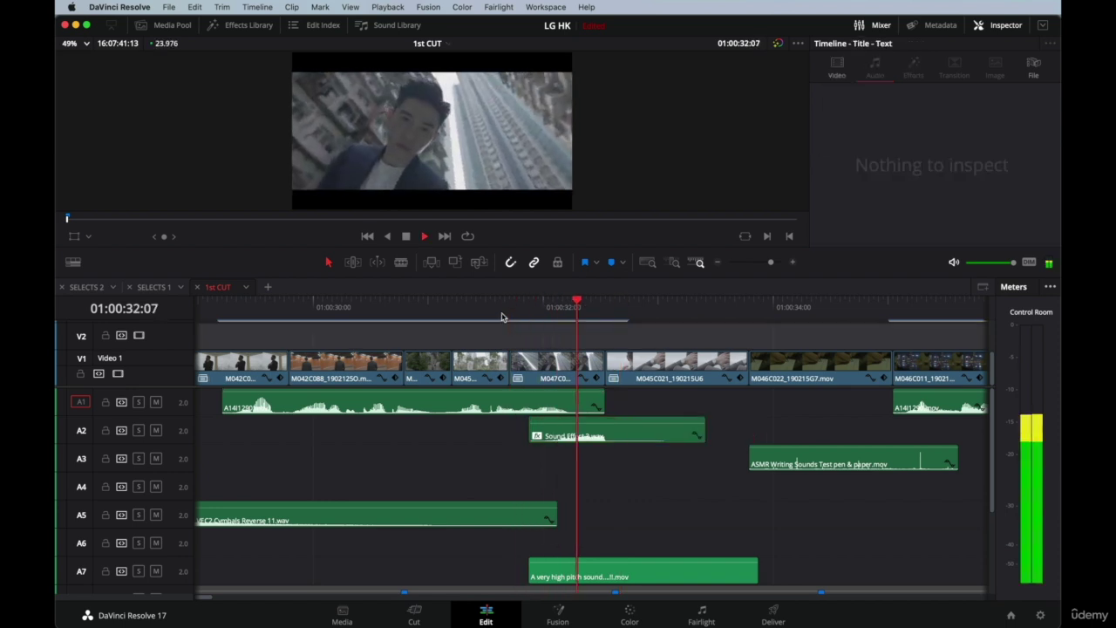
left_click(505, 316)
key("space")
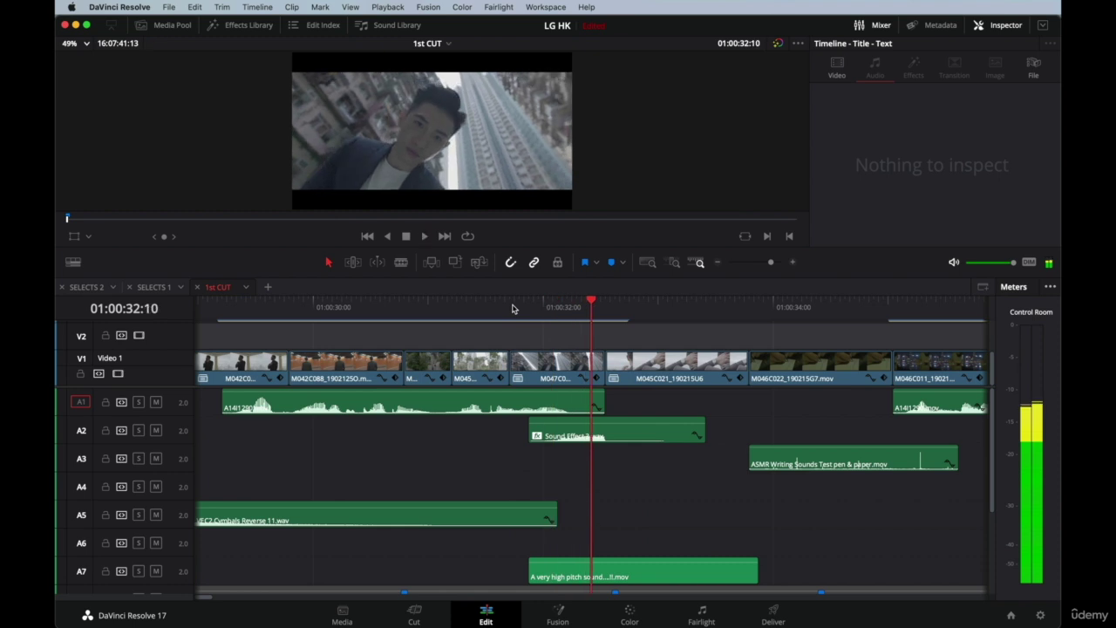
left_click(527, 303)
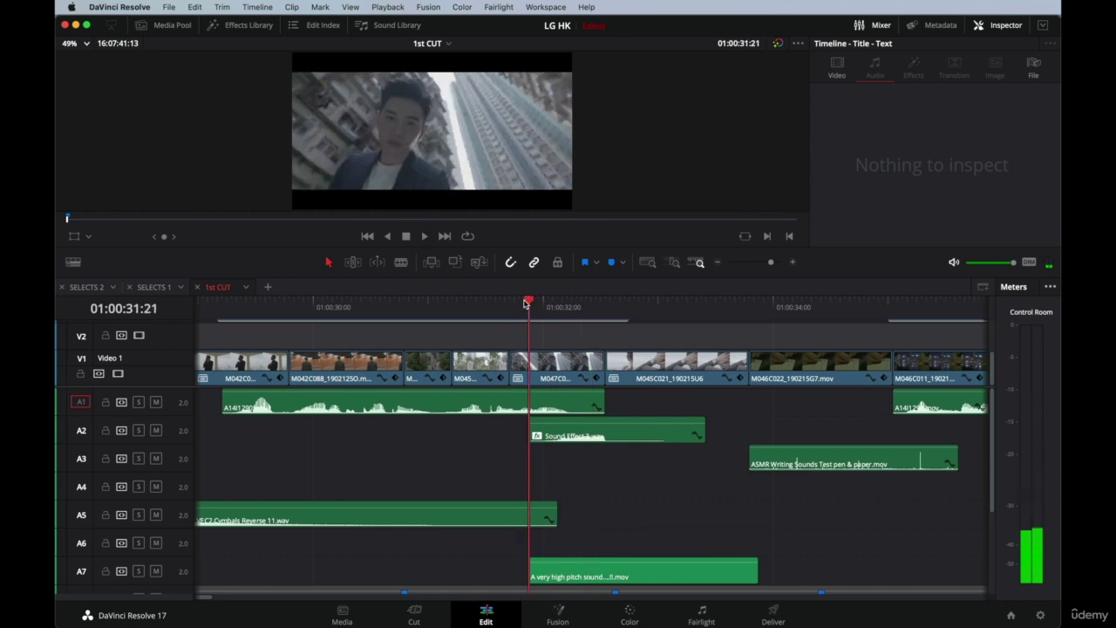
key("space")
key("space")
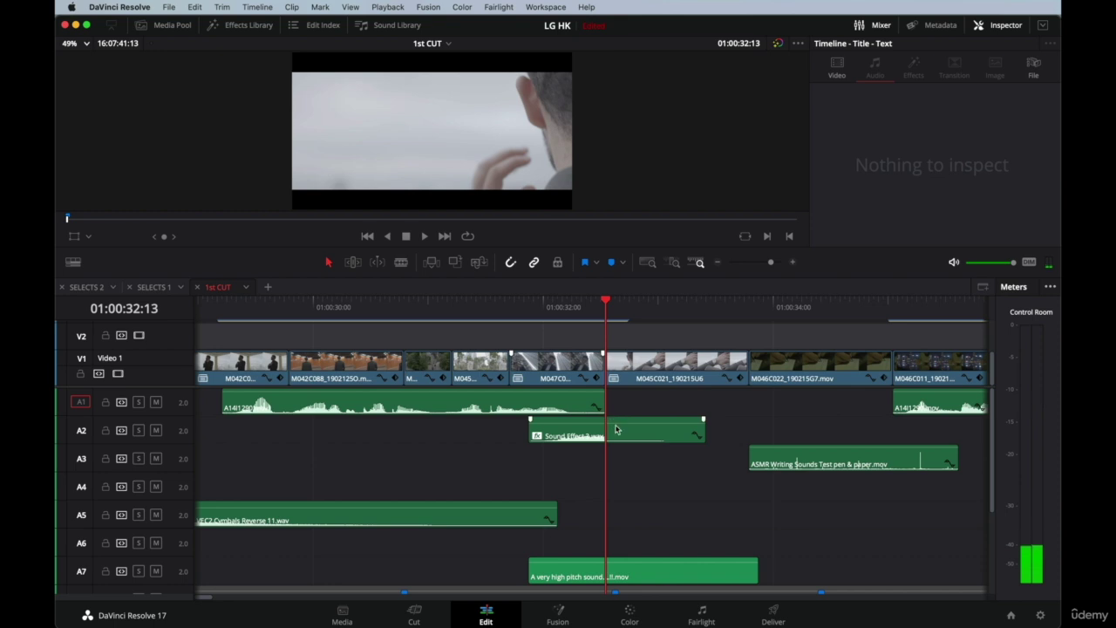
Slide Sound Effect 3.wav on A2 to start at about 01:00:32:03 and play the cut with snapping turned off.
left_click_drag(617, 427, 639, 426)
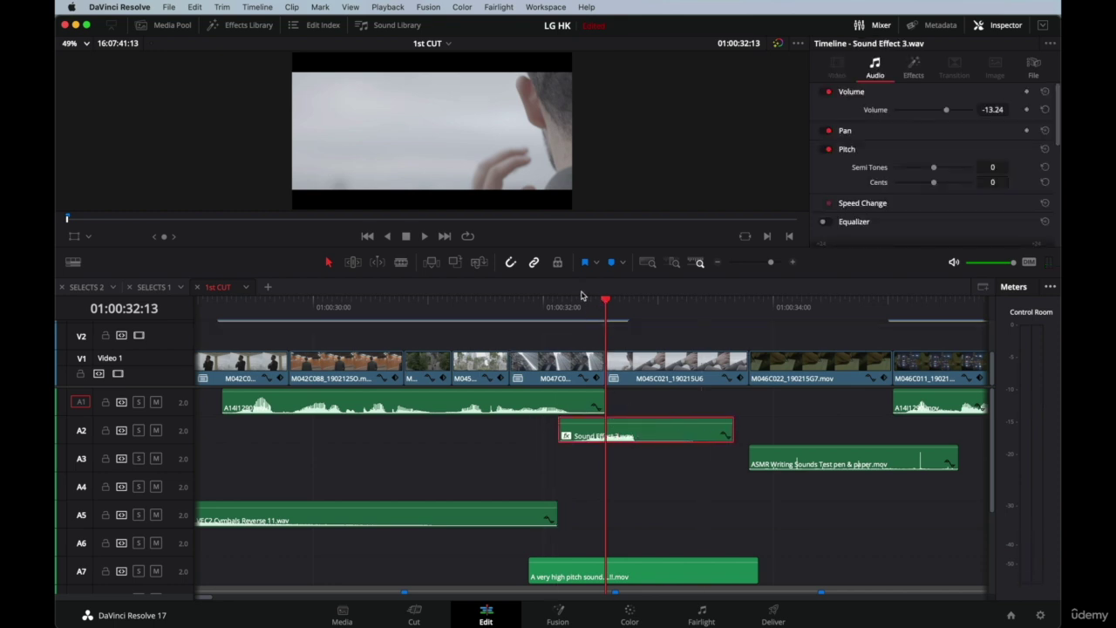
left_click(535, 316)
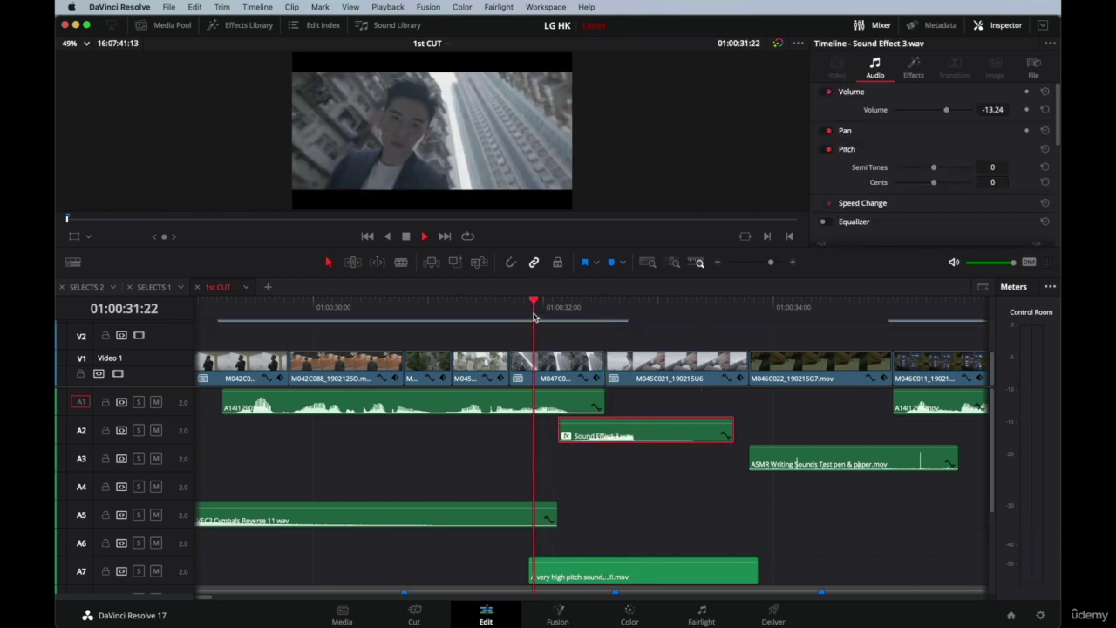
key("space")
left_click(535, 316)
key("space")
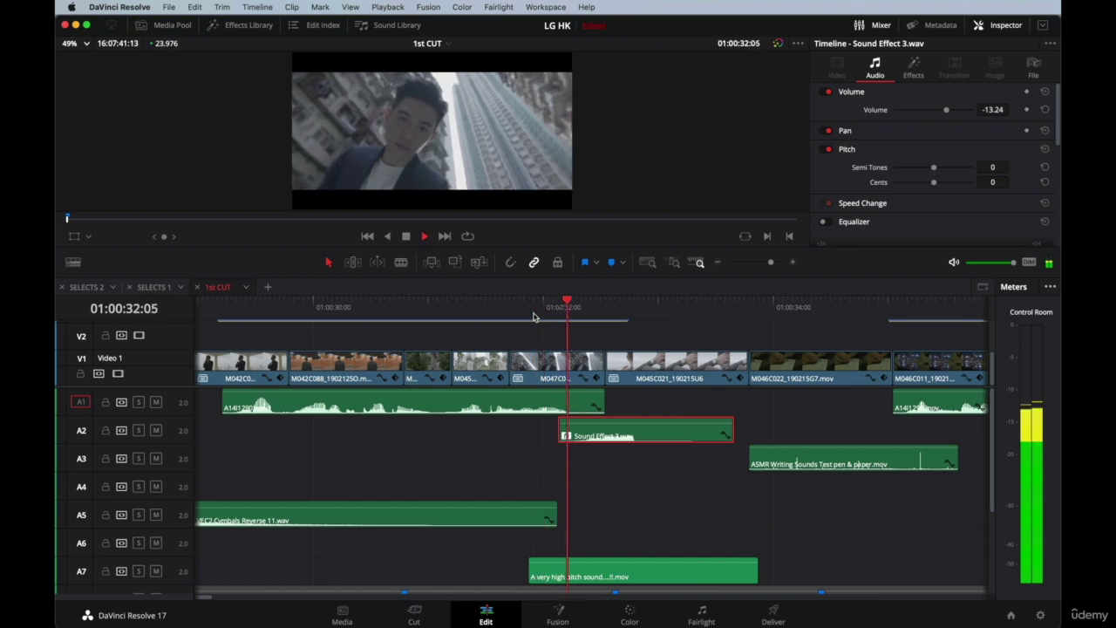
left_click(535, 317)
key("space")
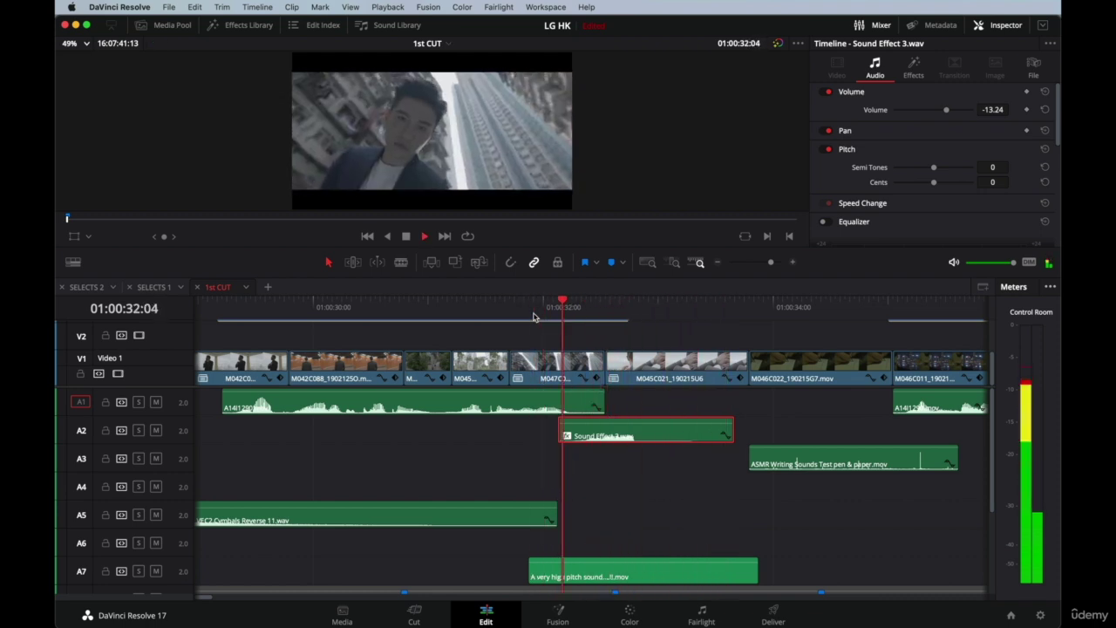
key("space")
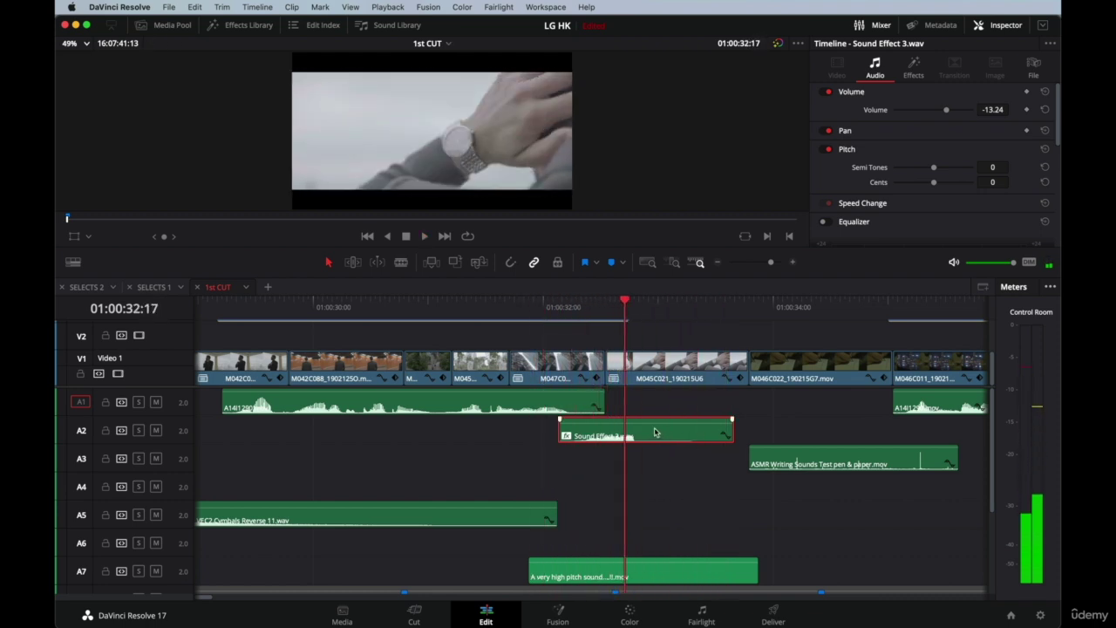
Try Sound Effect 3.wav on A2 slightly later, starting at about 01:00:32:05, and play it from 01:00:32:00.
left_click_drag(661, 434, 669, 434)
left_click(544, 307)
key("space")
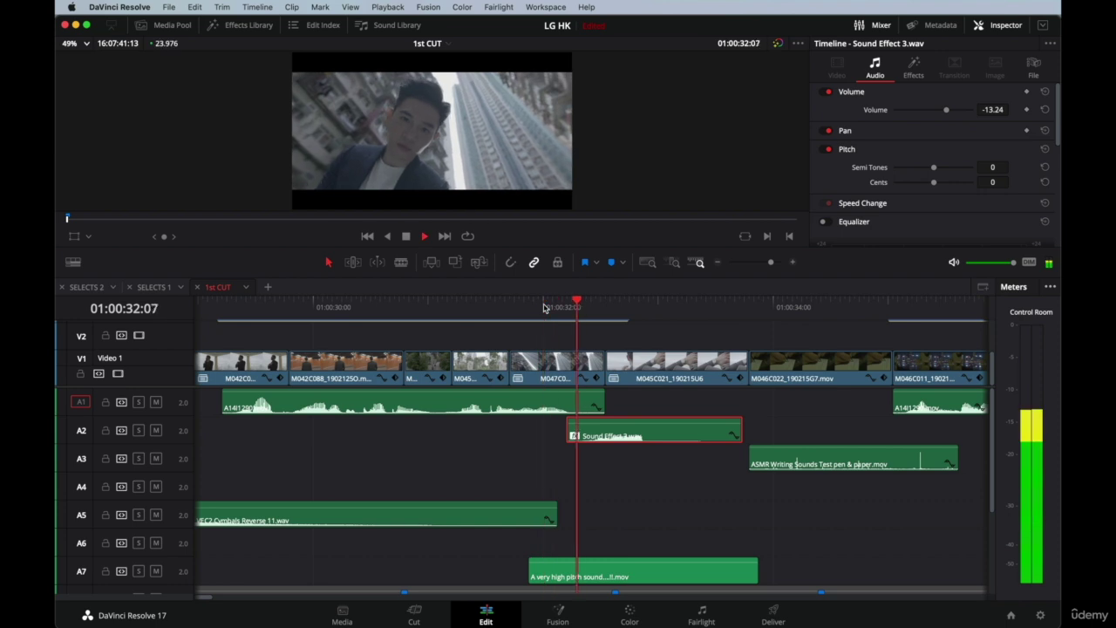
key("space")
left_click(543, 307)
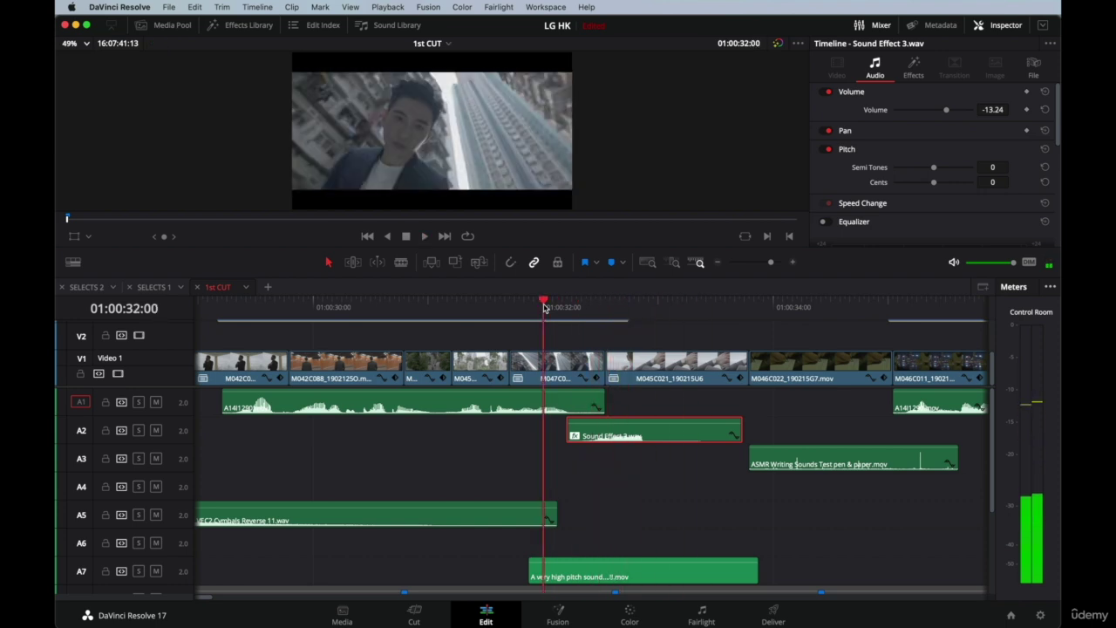
key("space")
key("space")
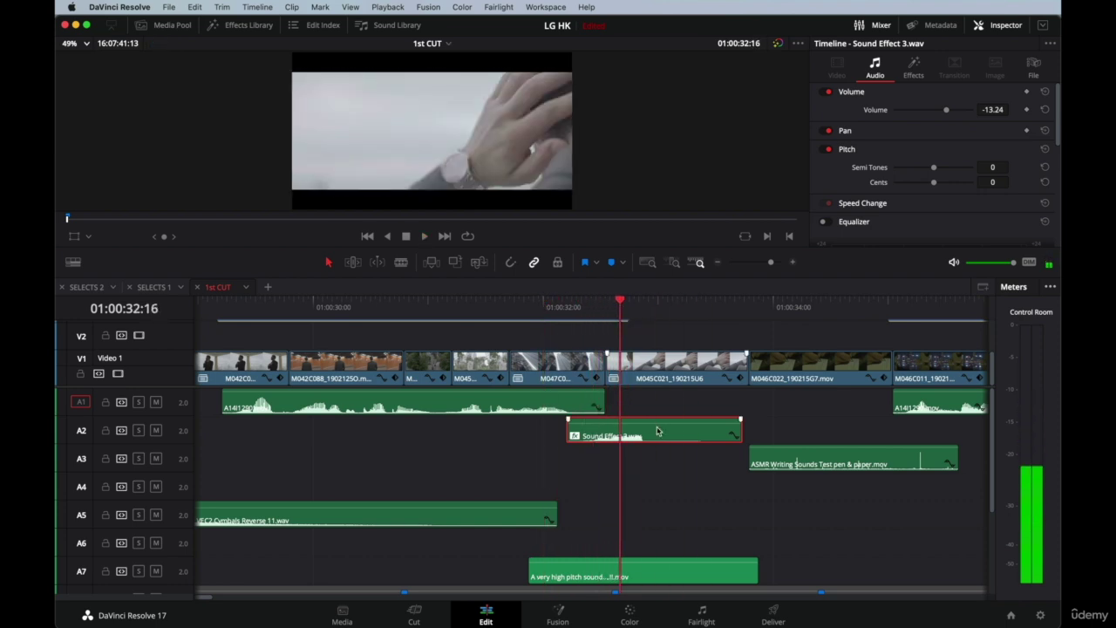
Slide Sound Effect 3.wav on A2 back to start at about 01:00:32:03 and play it from about 01:00:31:20.
left_click_drag(658, 431, 649, 432)
left_click(523, 308)
key("space")
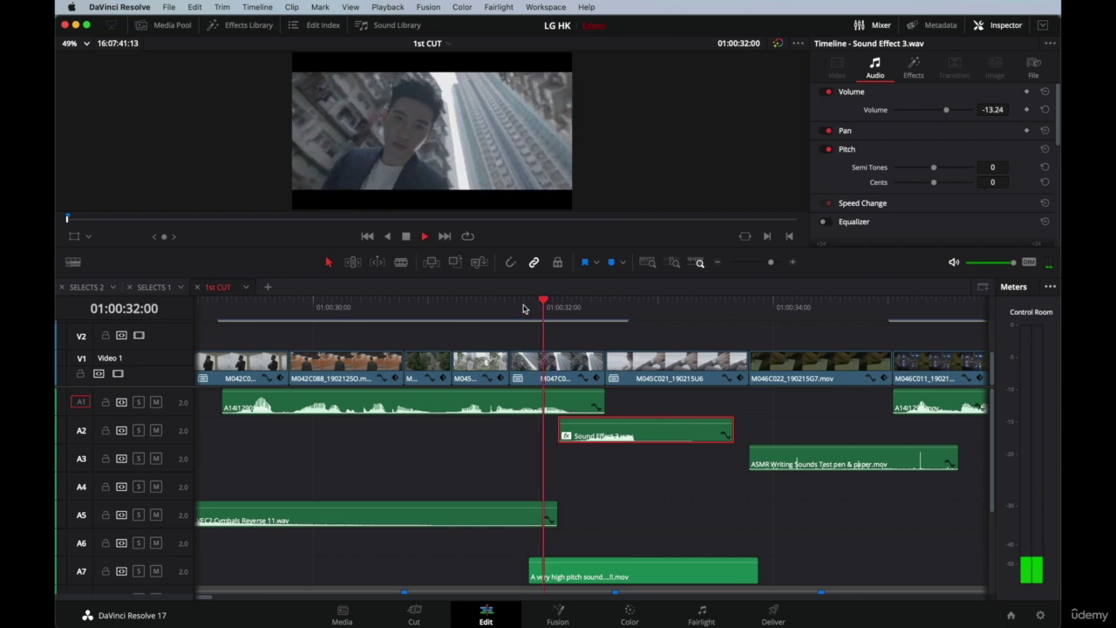
scroll(594, 484, "down", 4)
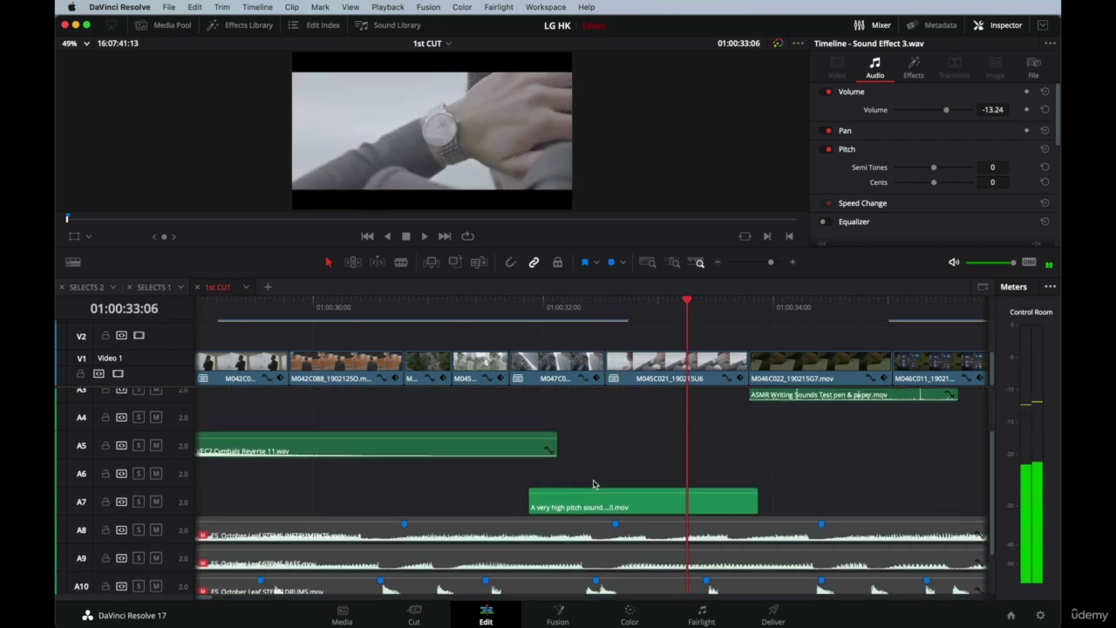
Play the timeline from about 01:00:31:15 through Sound Effect 3.wav and the writing sound on A3.
scroll(595, 484, "up", 3)
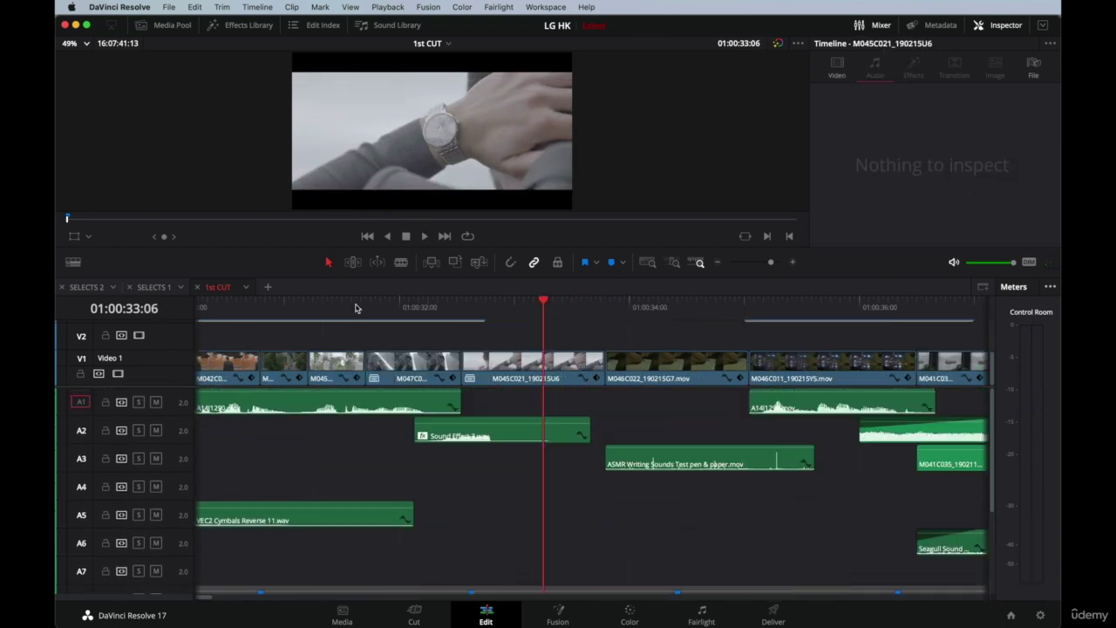
left_click(356, 308)
key("space")
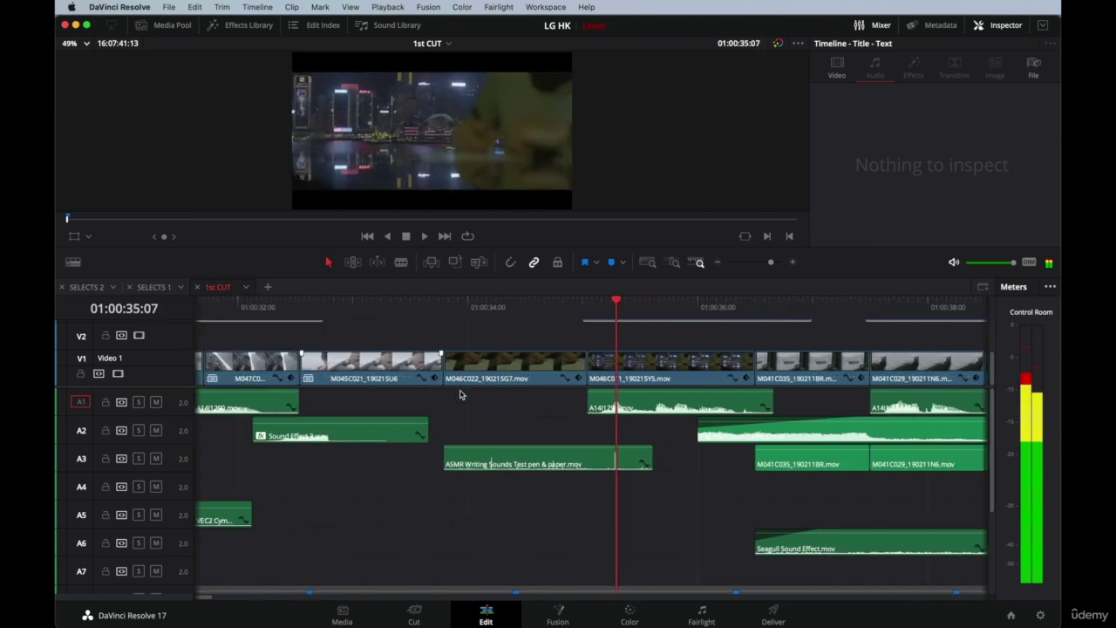
Set the audio format of ASMR Writing Sounds Test pen & paper.mov on A3 to Stereo, with Embedded Channel 1 on both left and right.
left_click(516, 459)
right_click(516, 457)
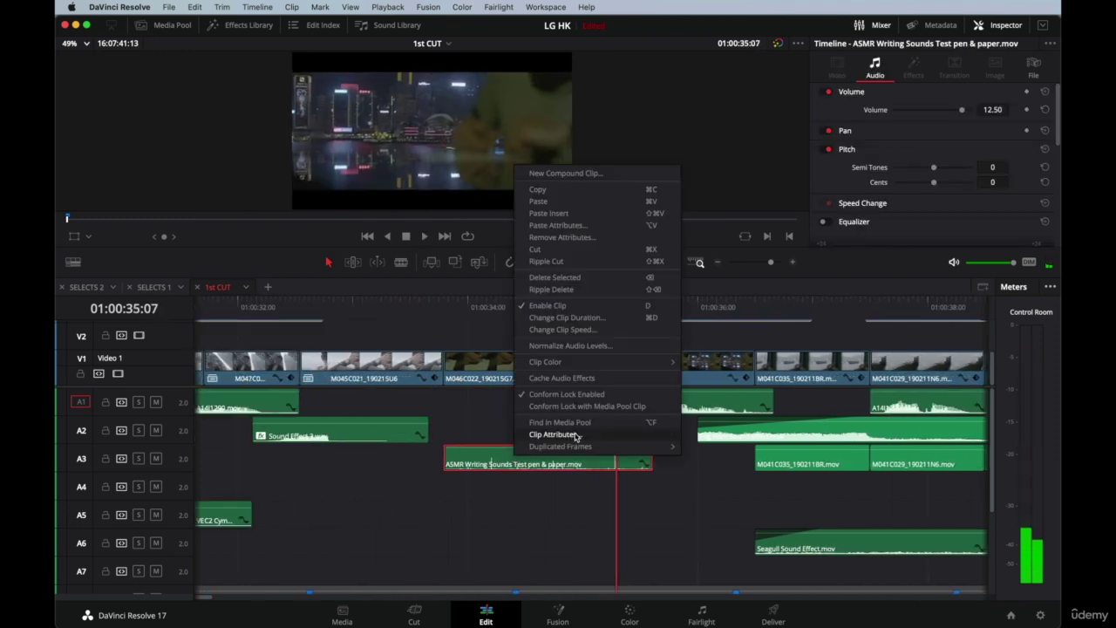
left_click(577, 434)
left_click(397, 244)
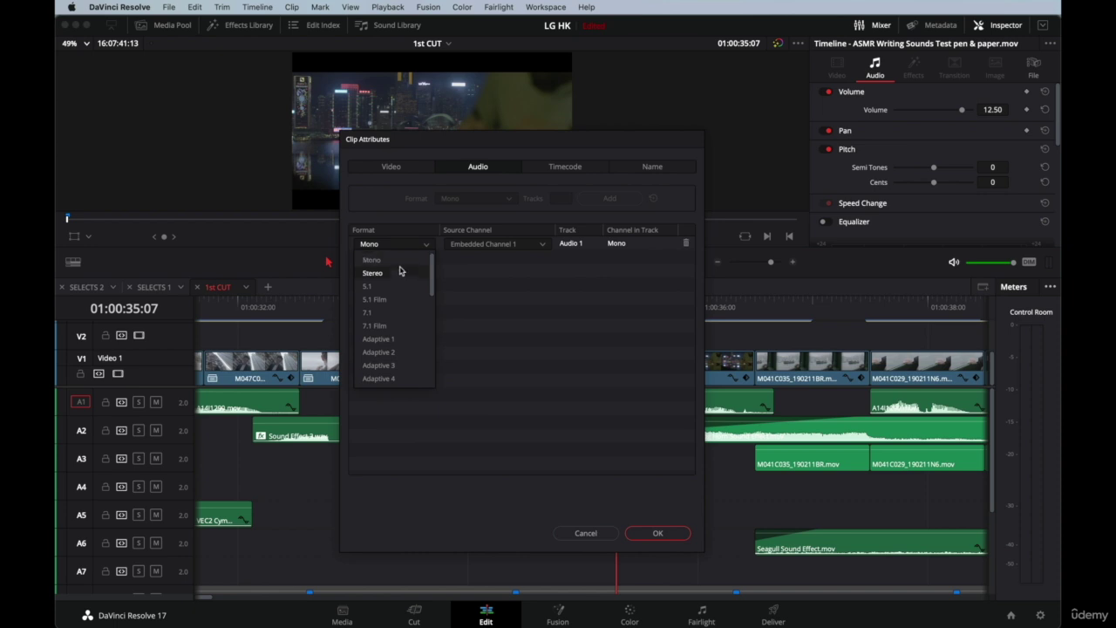
left_click(398, 274)
left_click(533, 258)
left_click(519, 286)
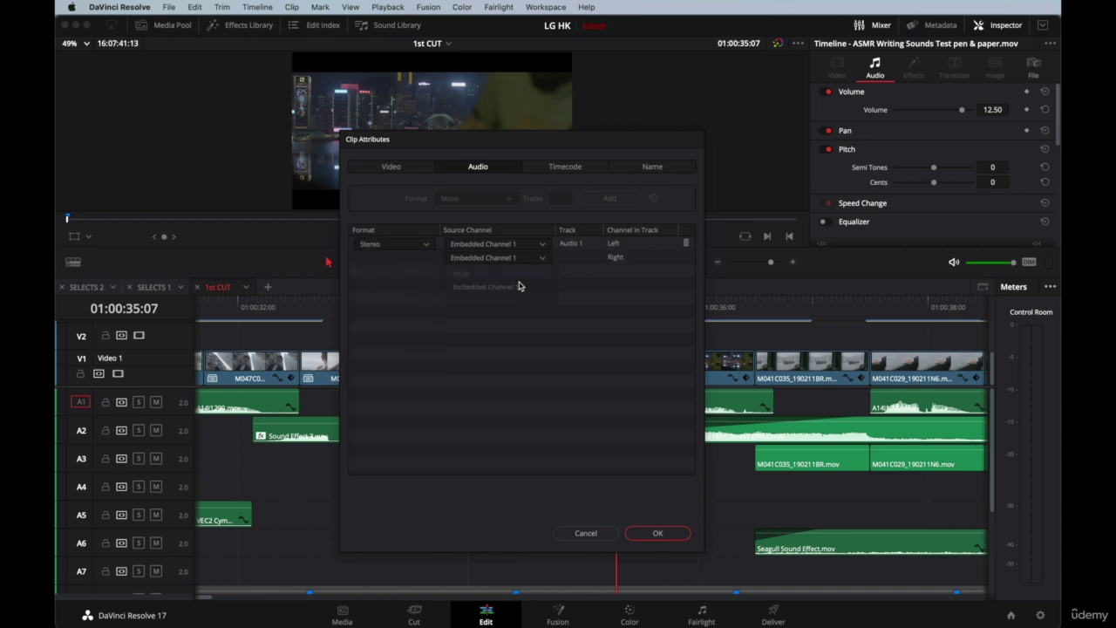
left_click(657, 534)
Play the writing sound into the ferry shots from about 01:00:33:09, and again from about 01:00:35:03.
left_click(397, 299)
key("space")
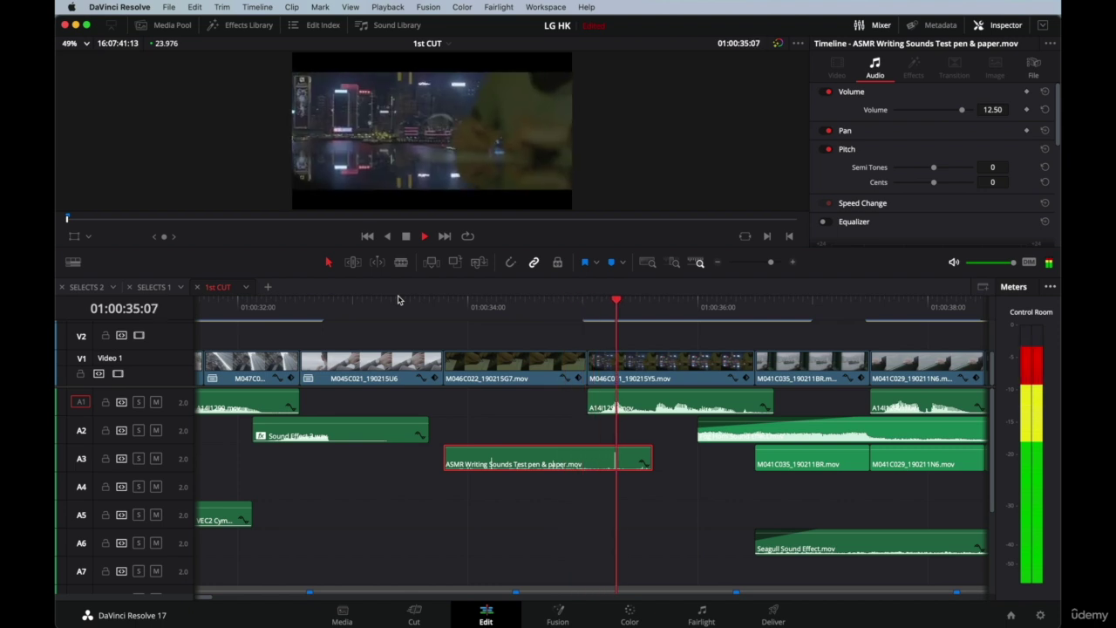
scroll(406, 311, "right", 5)
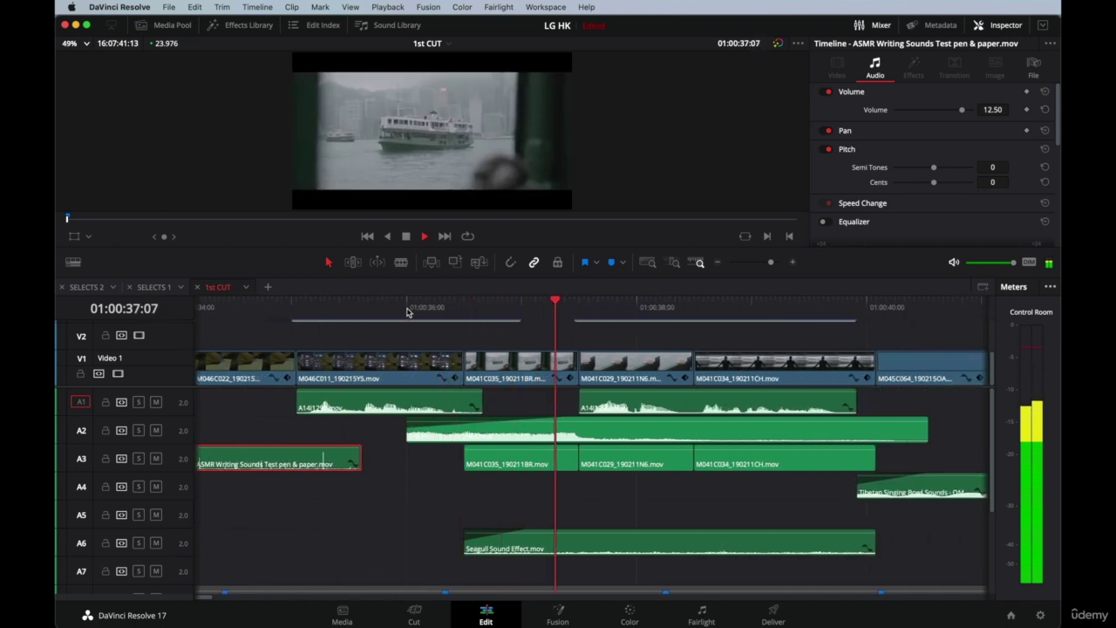
scroll(412, 317, "left", 1)
key("space")
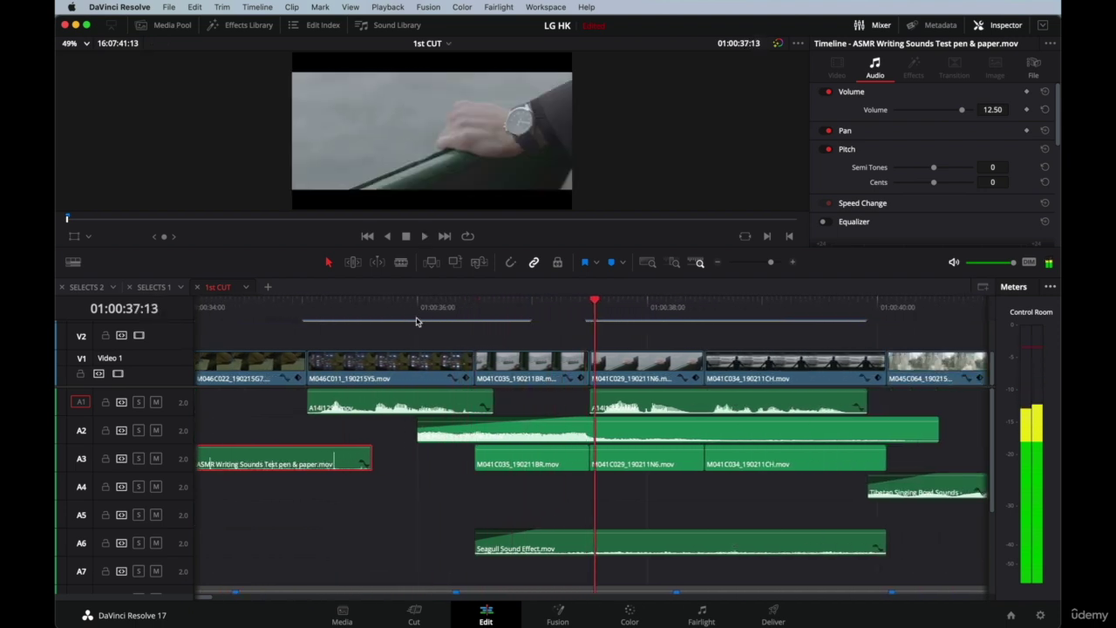
left_click(317, 312)
key("space")
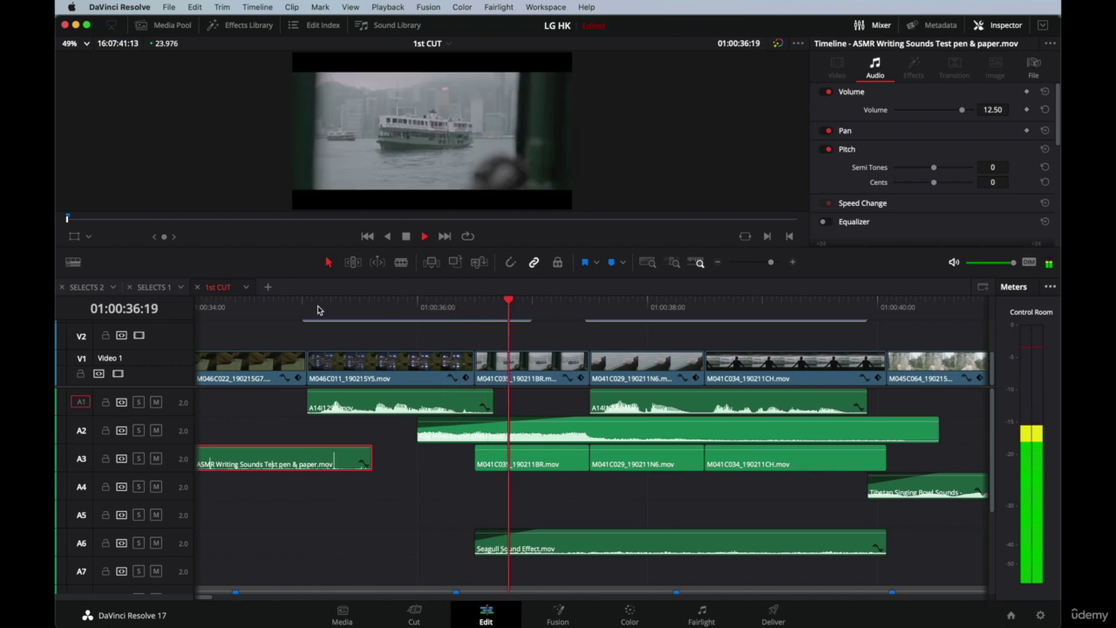
key("space")
scroll(518, 471, "right", 2)
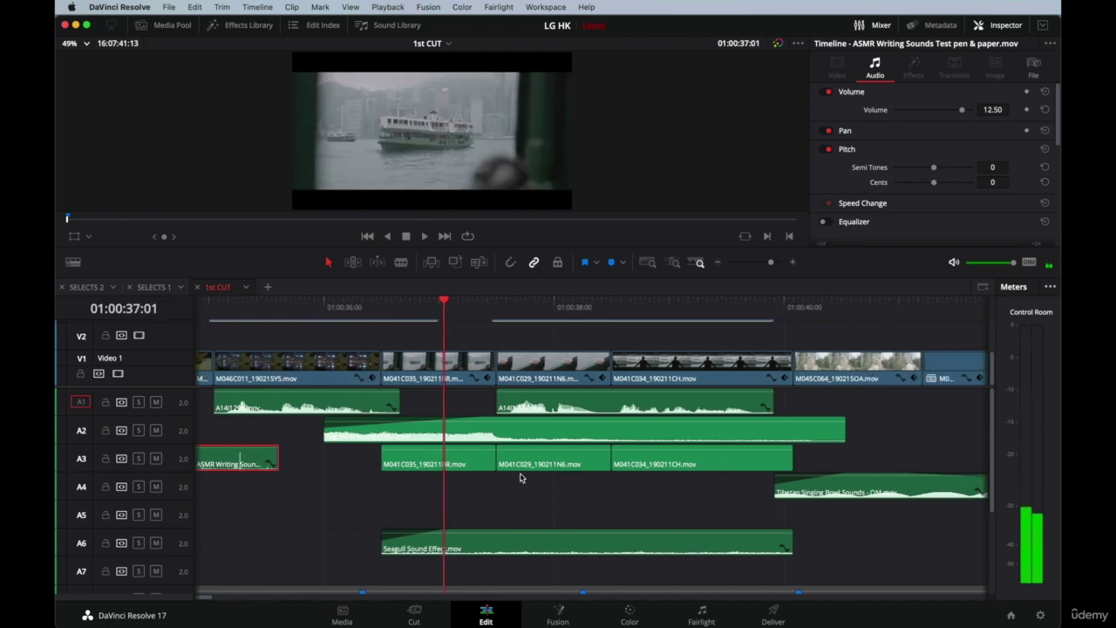
Fine-tune the fade-in of Fog Horn Sound Effect.mov on A2 to end at about 01:00:37:11, by the cut to M041C029.
left_click(482, 438)
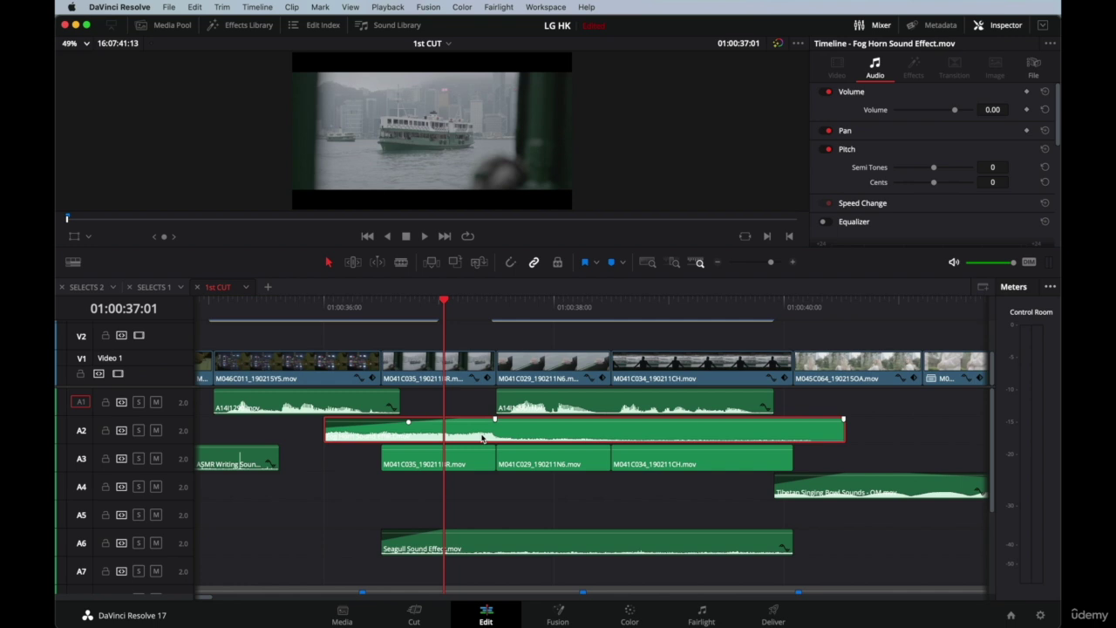
key("super+minus")
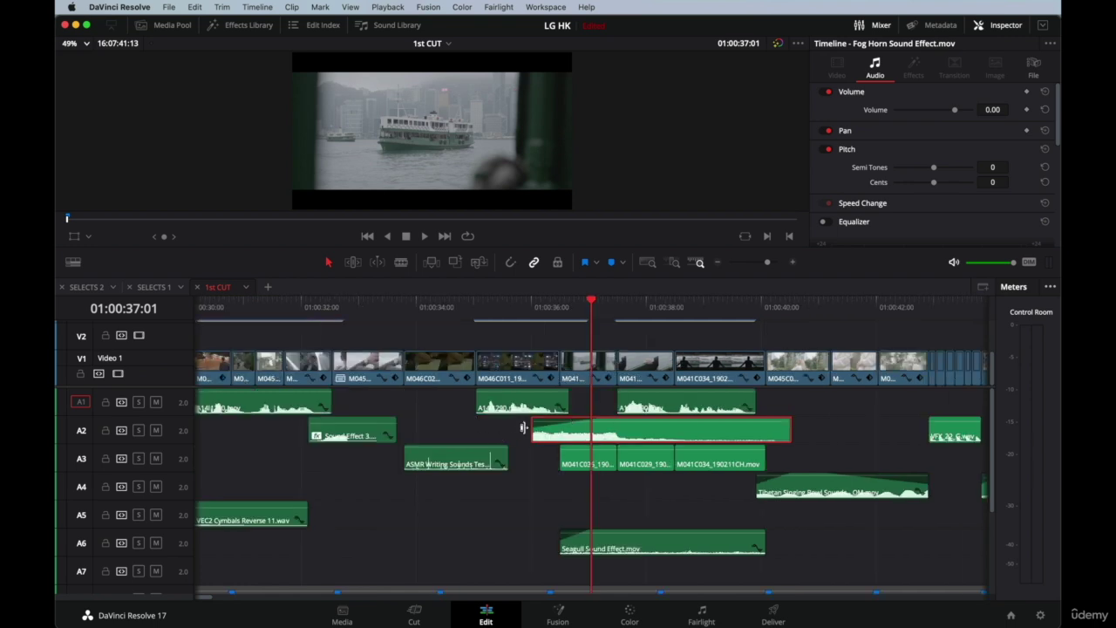
left_click(538, 320)
mouse_move(566, 311)
left_mouse_down()
mouse_move(580, 310)
mouse_move(563, 304)
left_mouse_up()
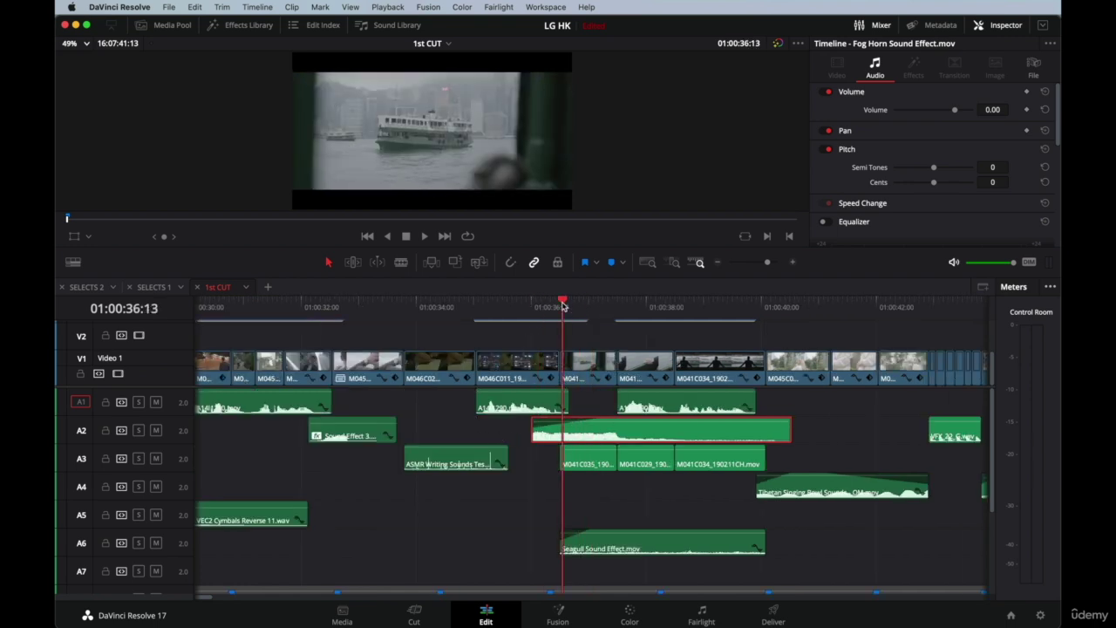
left_click(539, 439)
scroll(540, 442, "up", 3)
left_click(585, 439)
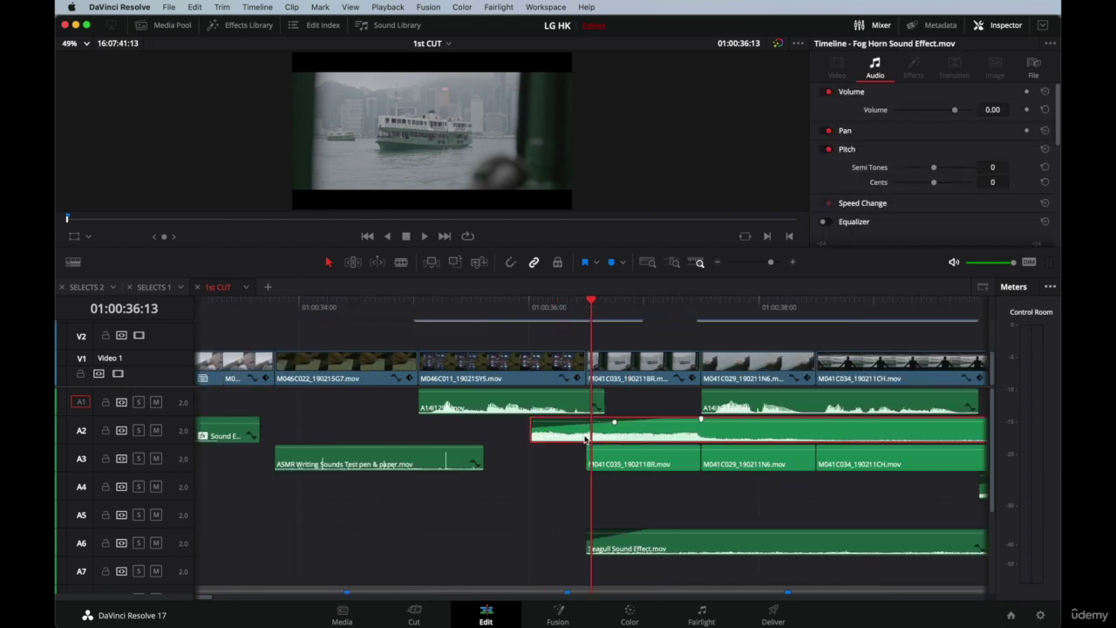
mouse_move(701, 419)
left_mouse_down()
mouse_move(552, 419)
mouse_move(696, 416)
left_mouse_up()
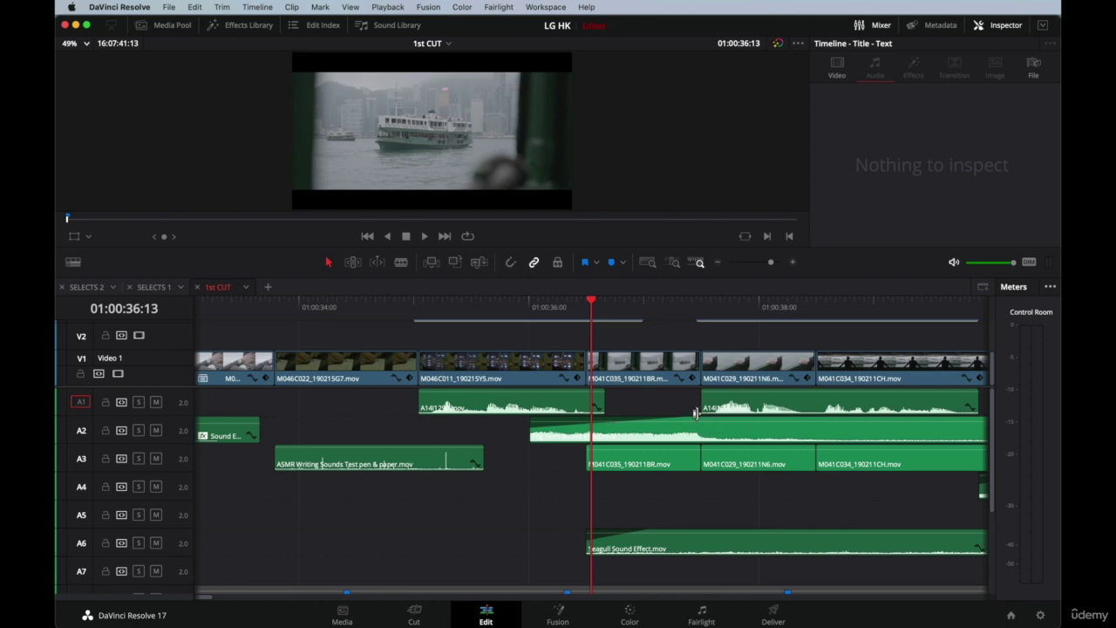
Play the ferry section from about 01:00:35:13, locate Seagull Sound Effect.mov on A6, and replay from about 01:00:36:05.
left_click(476, 309)
key("space")
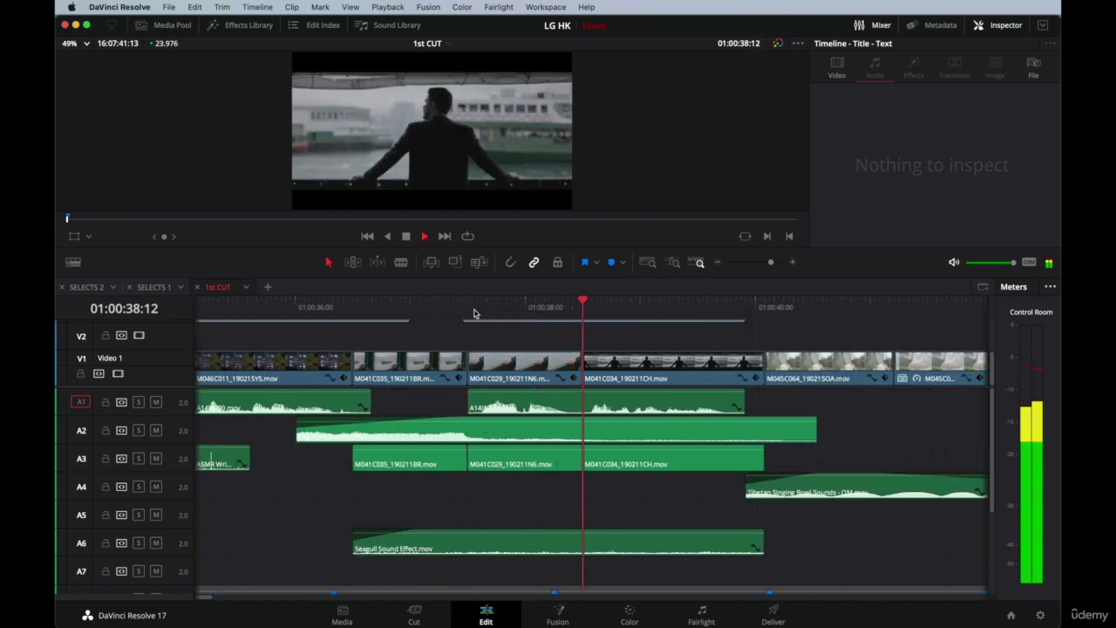
key("space")
scroll(480, 463, "down", 3)
left_click(480, 463)
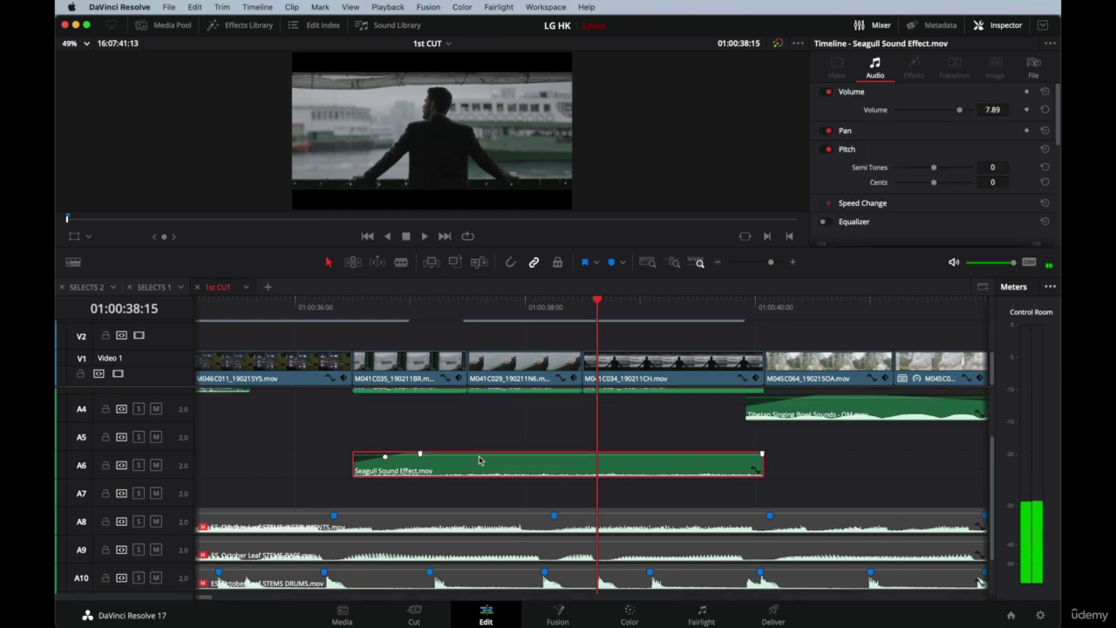
scroll(479, 460, "up", 3)
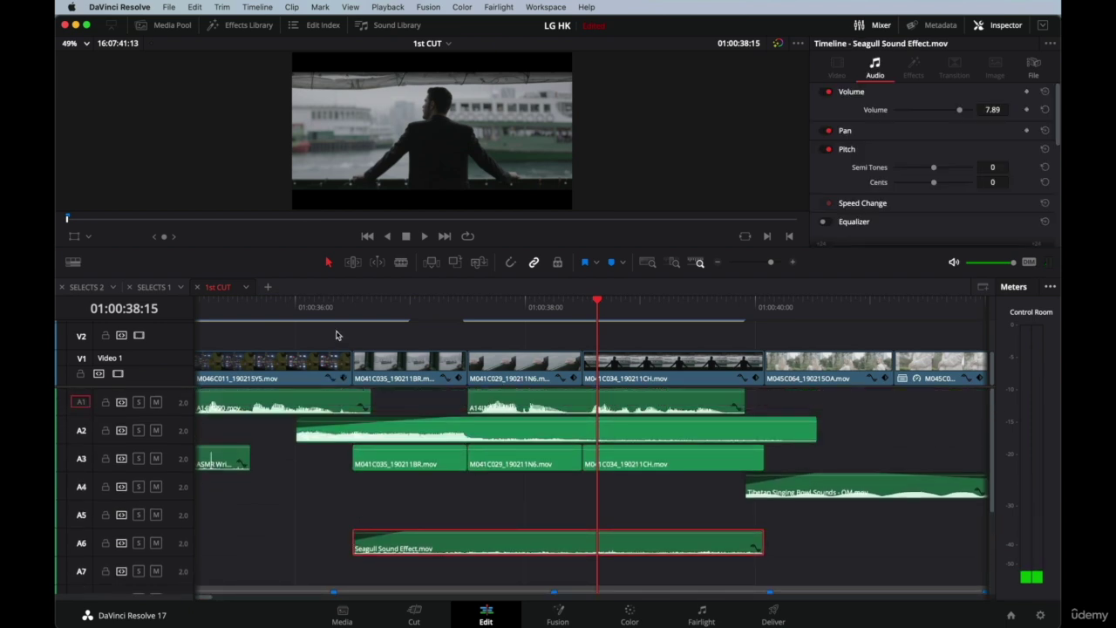
left_click(320, 310)
key("space")
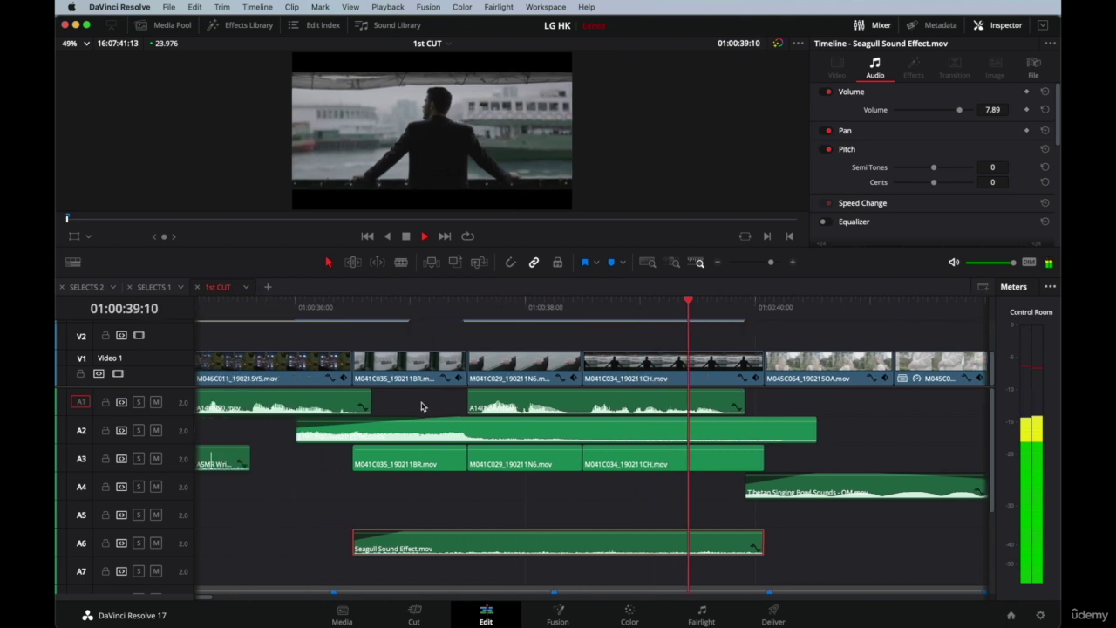
key("space")
Delete the three camera audio clips M041C035, M041C029 and M041C034 from A3 and play from about 01:00:35:22.
left_click_drag(630, 491, 387, 460)
key("Delete")
left_click(291, 314)
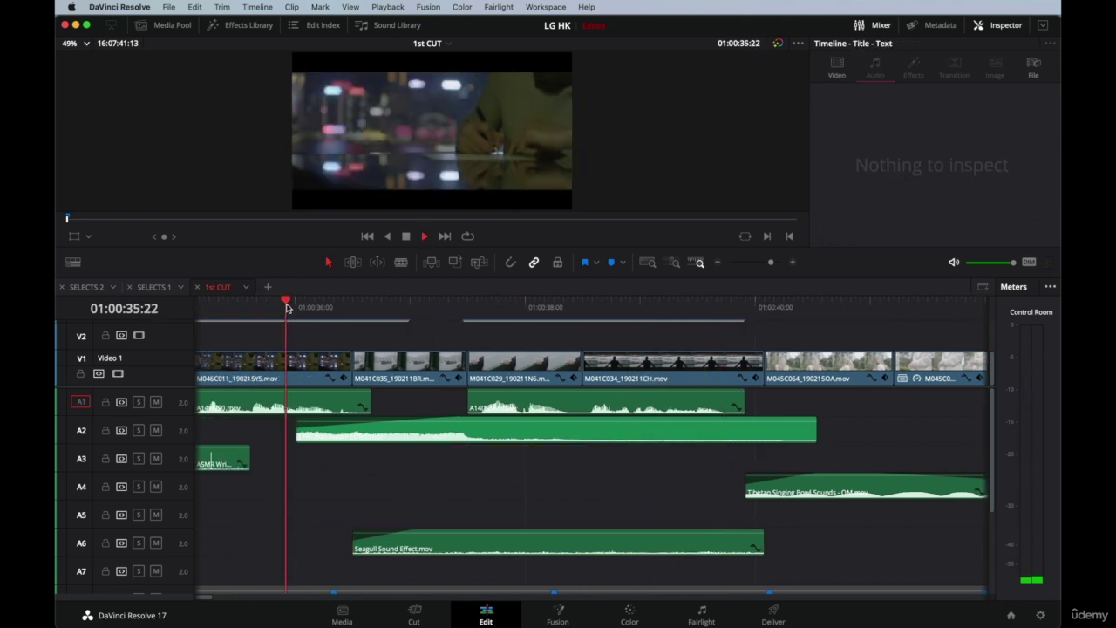
key("space")
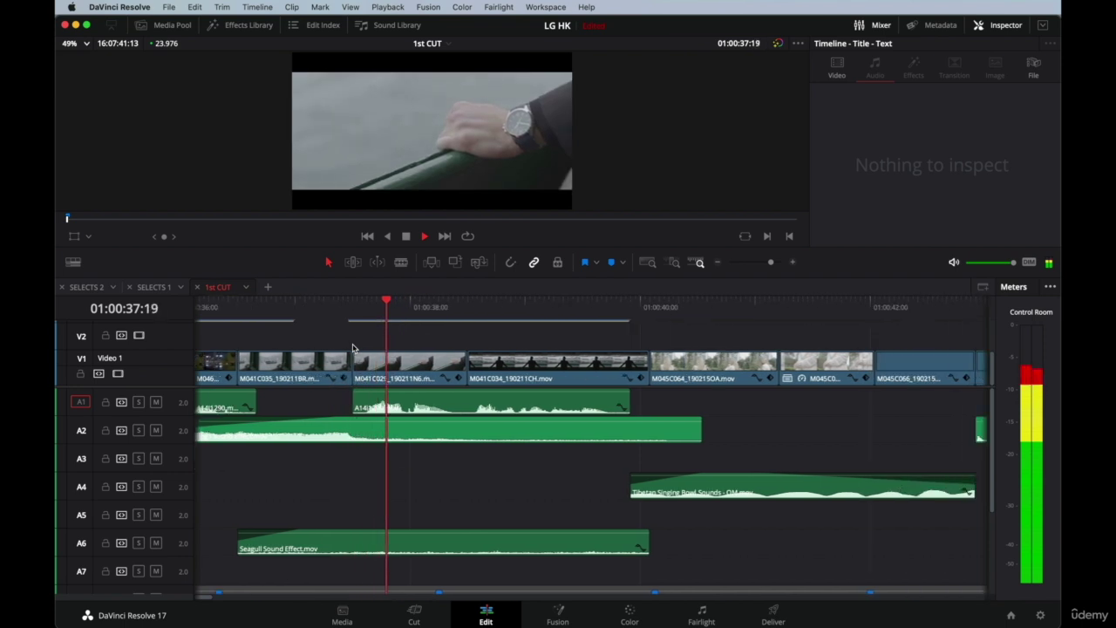
key("space")
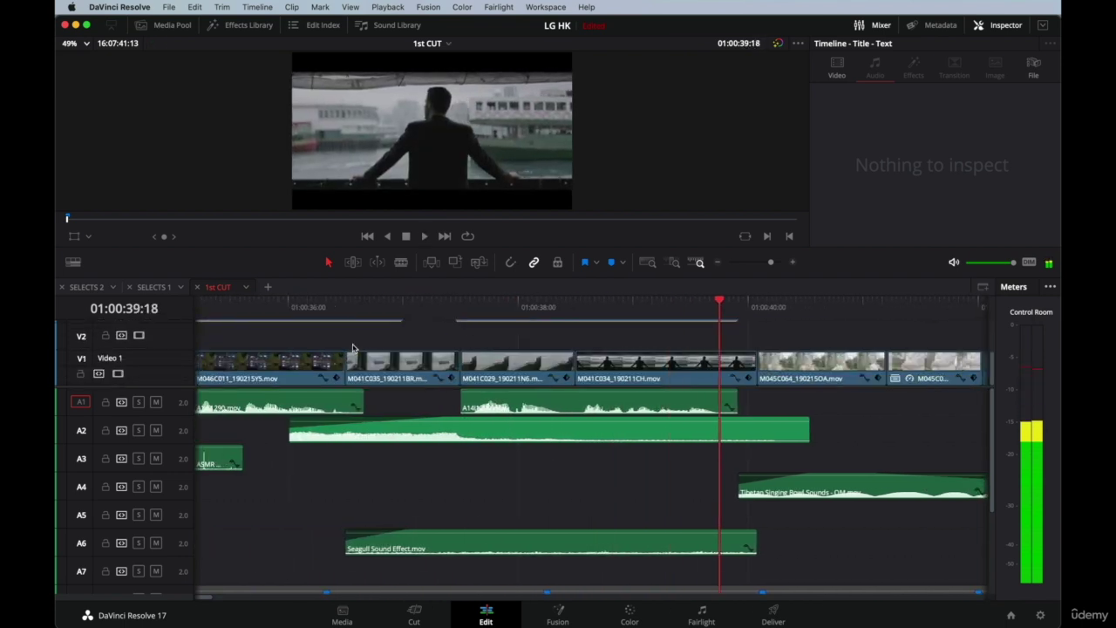
Examine the seagull clip on A6 and the fog horn clip on A2, and play them together from about 01:00:35:16 into the park shots.
scroll(480, 459, "left", 3)
left_click(539, 541)
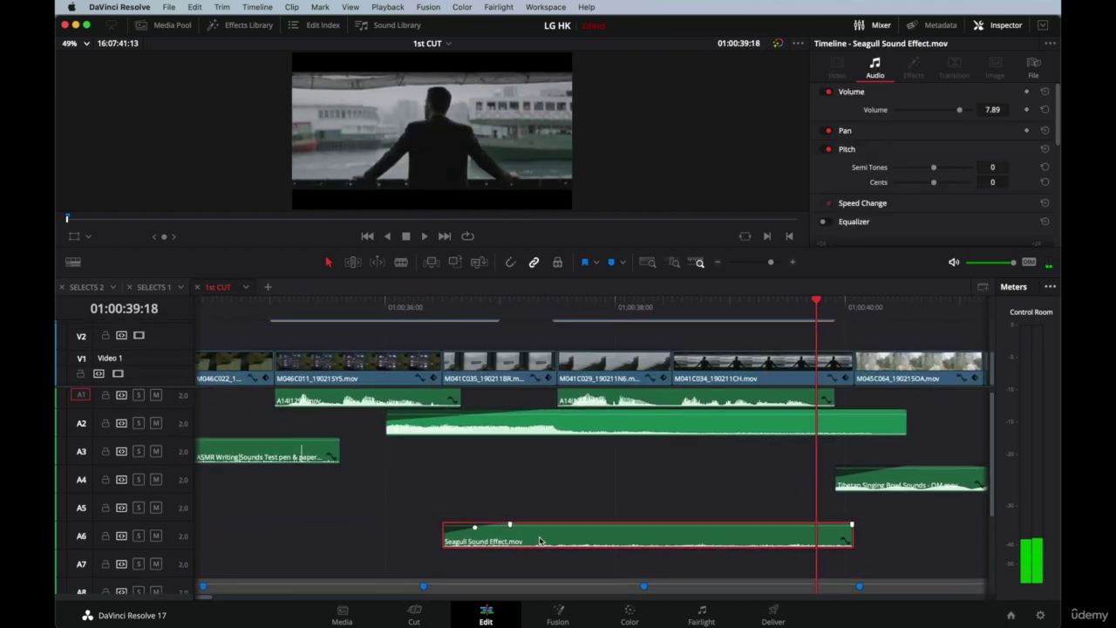
left_click(581, 434)
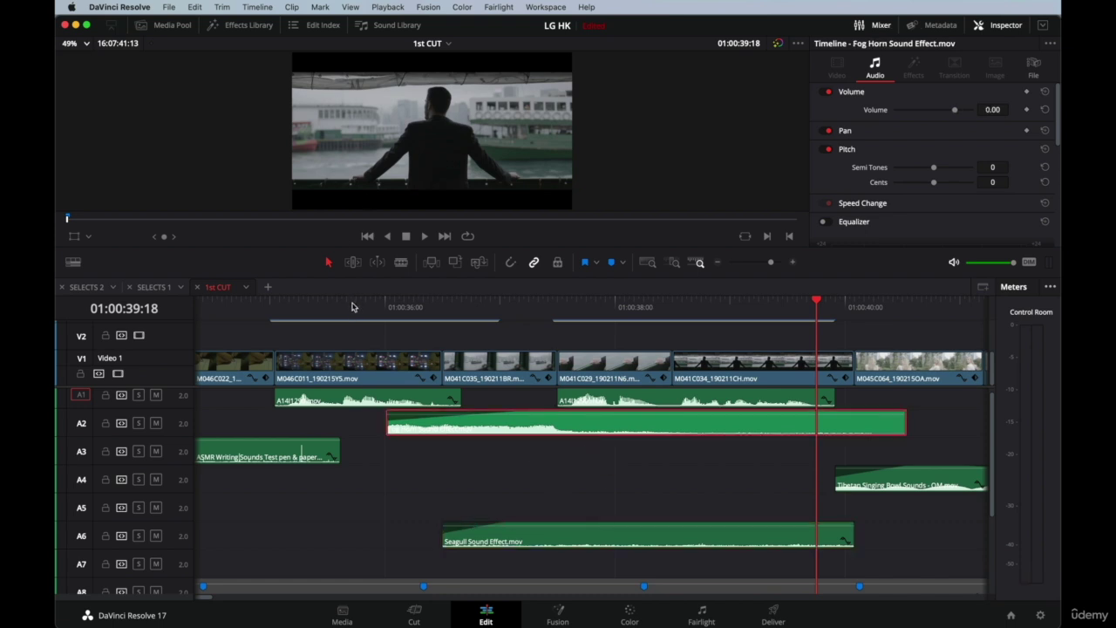
left_click(346, 305)
key("space")
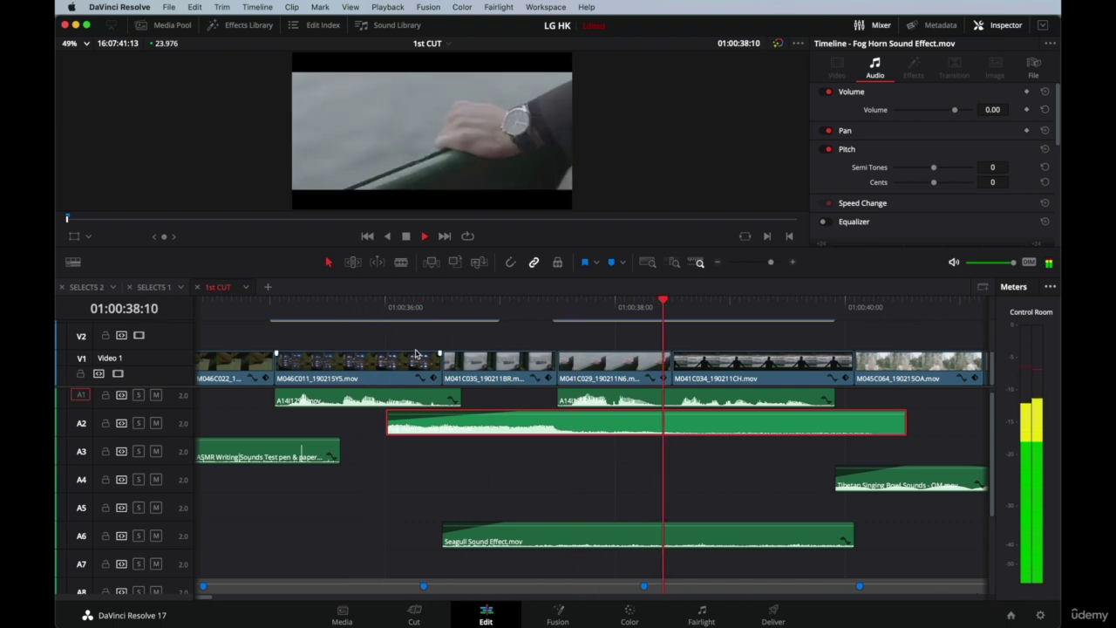
key("space")
key("space")
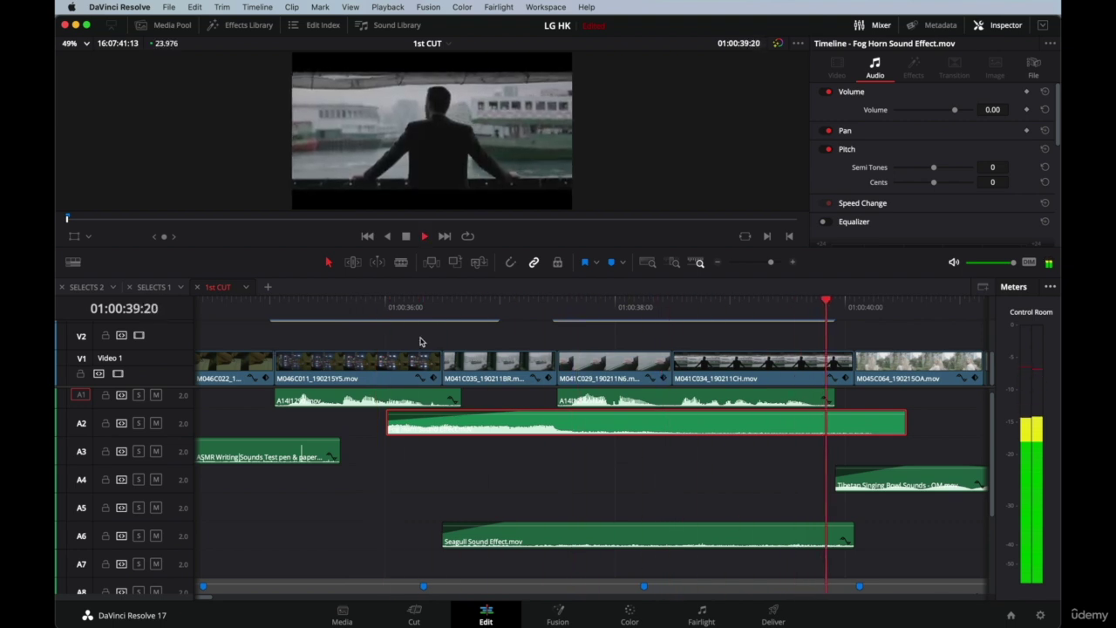
scroll(420, 342, "down", 2)
scroll(420, 342, "right", 3)
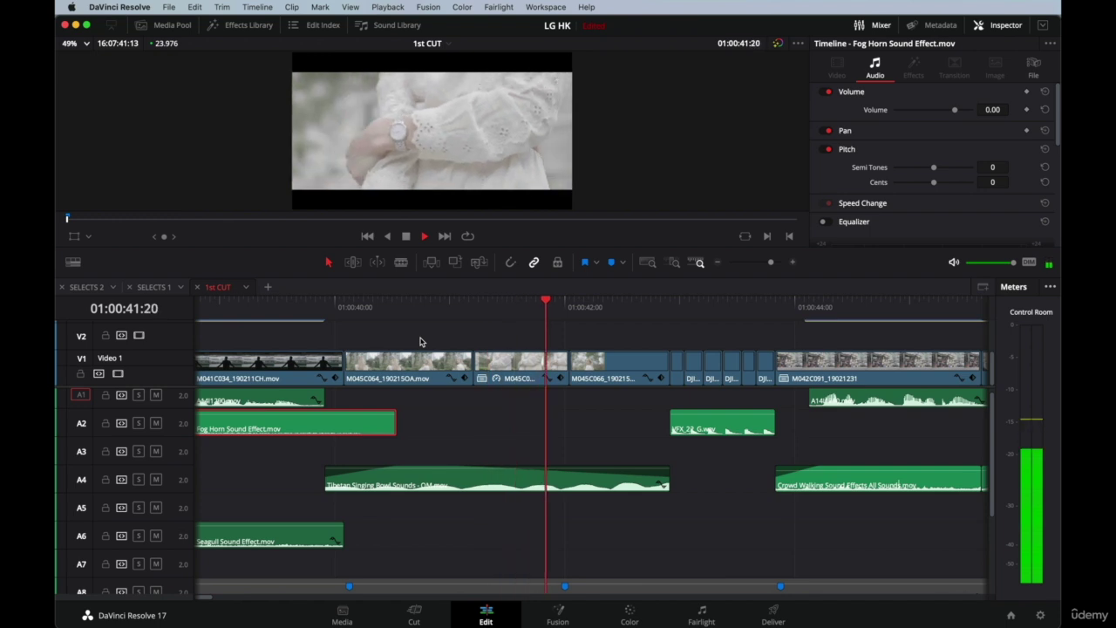
key("space")
Play the park shots from 01:00:40:01 and select Tibetan Singing Bowl Sounds - OM.mov on A4.
left_click(341, 307)
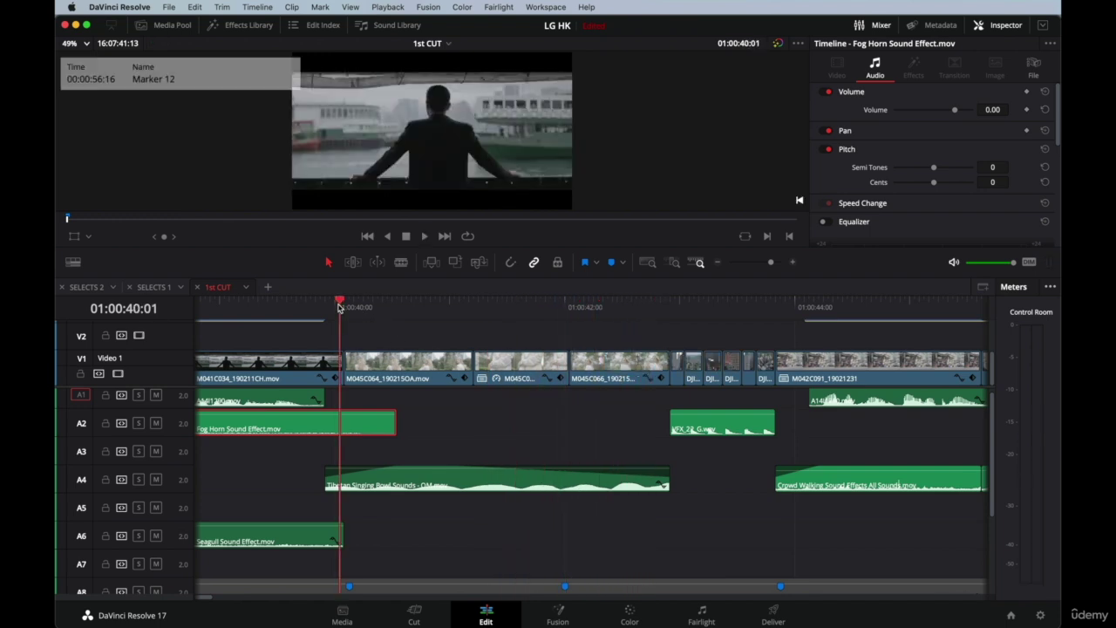
key("space")
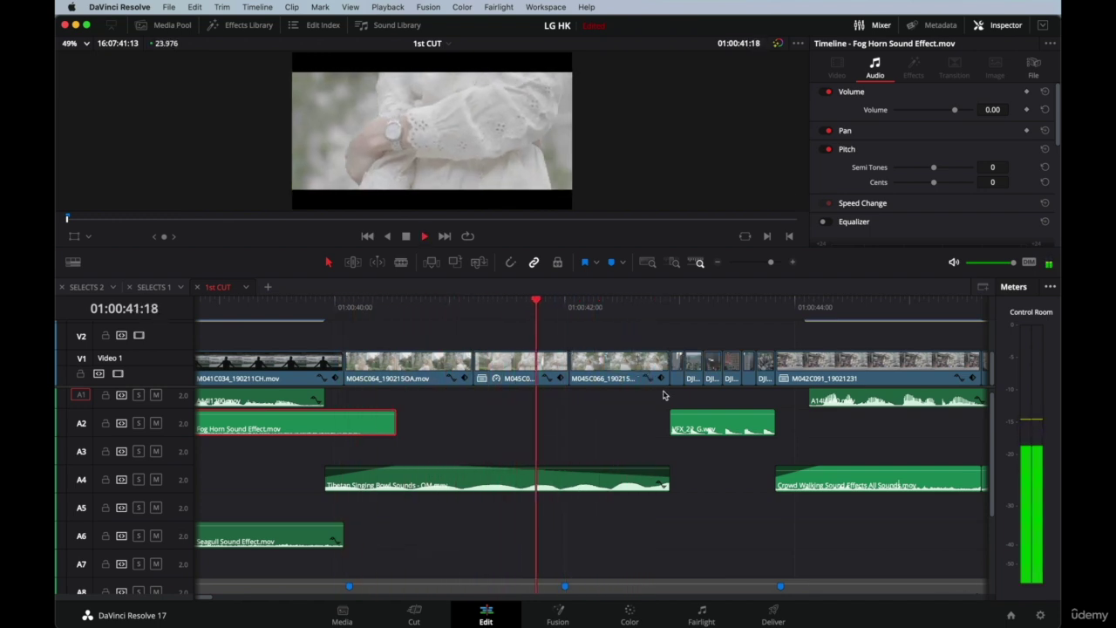
key("space")
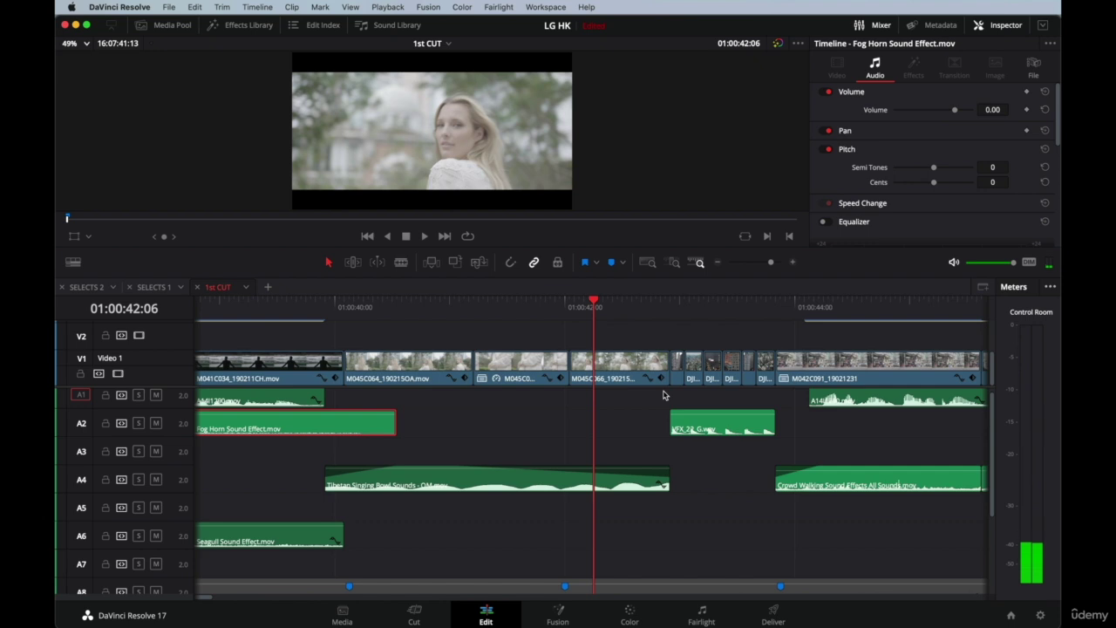
left_click(439, 476)
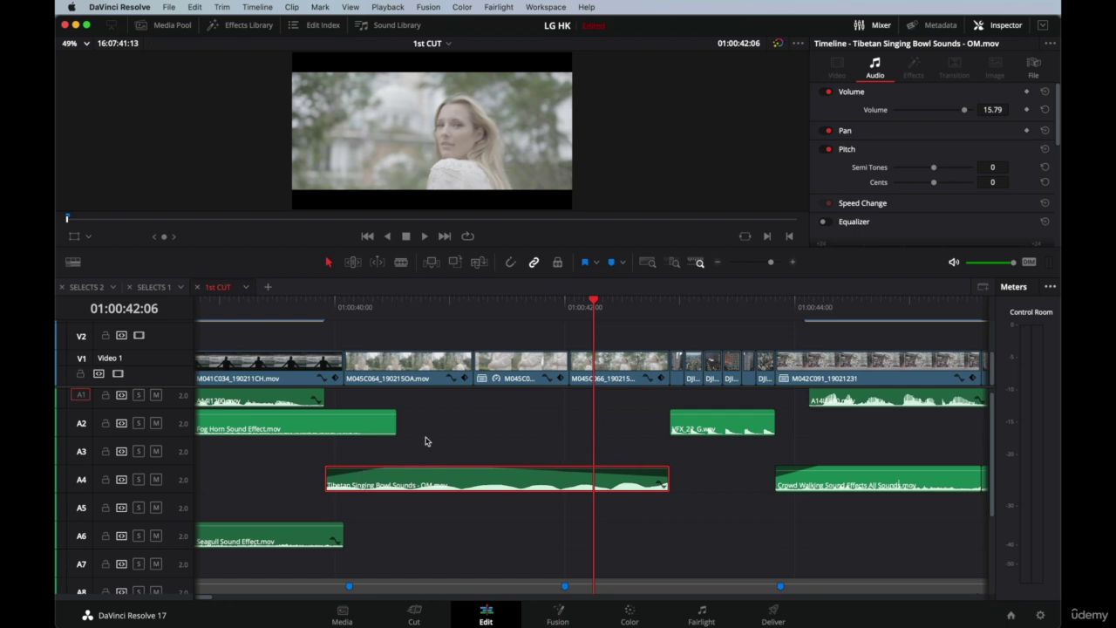
Replay the transition from the ferry shots into the singing bowl sound, starting at about 01:00:38:15.
scroll(427, 441, "down", 2)
scroll(481, 461, "down", 2)
scroll(478, 423, "up", 2)
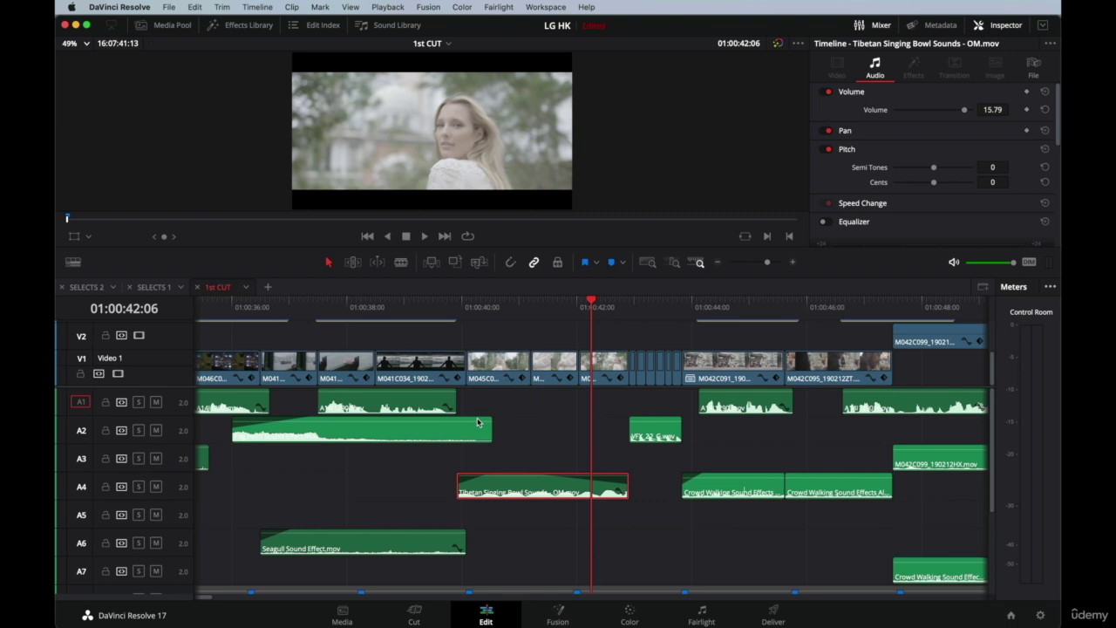
scroll(367, 313, "right", 1)
left_click(359, 297)
key("space")
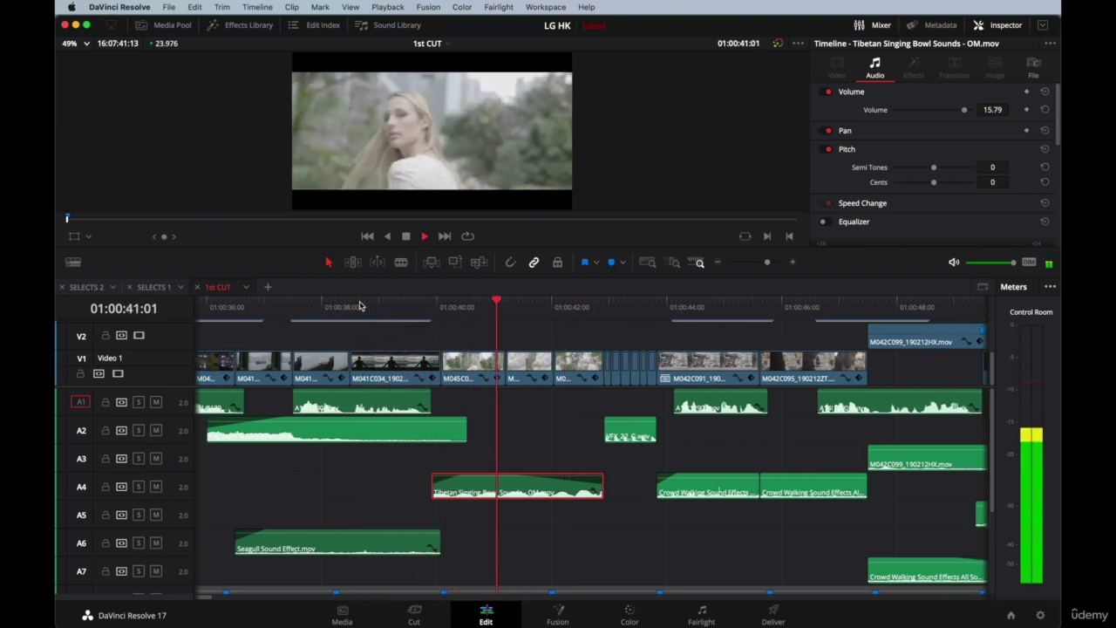
key("space")
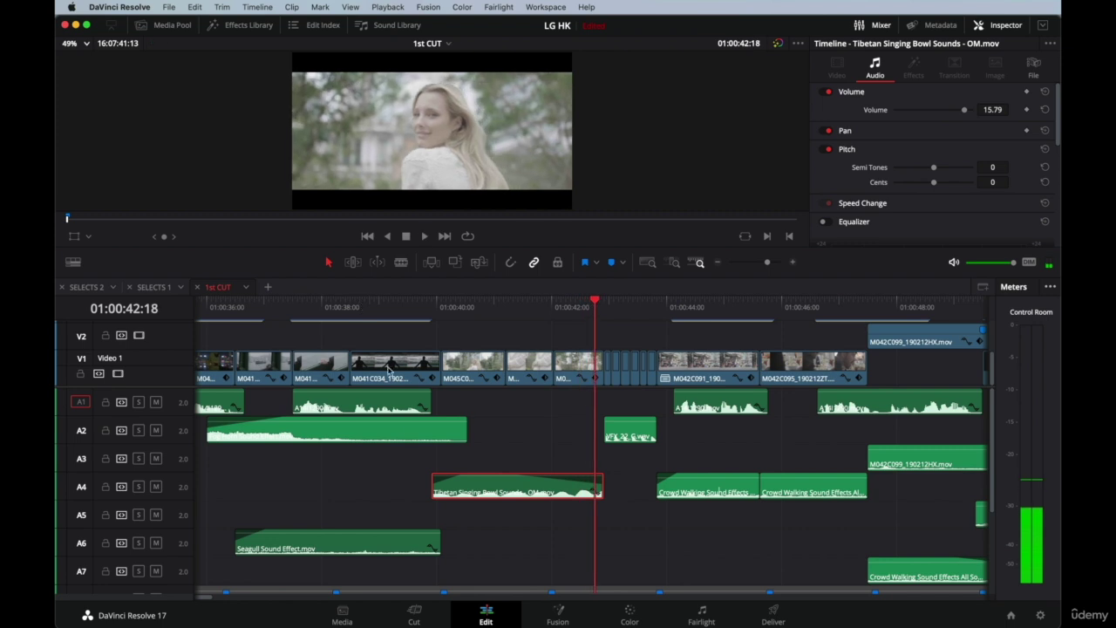
Select and re-enable the three October Leaf music stems on A8, A9 and A10.
scroll(504, 456, "down", 3)
left_click_drag(506, 468, 506, 576)
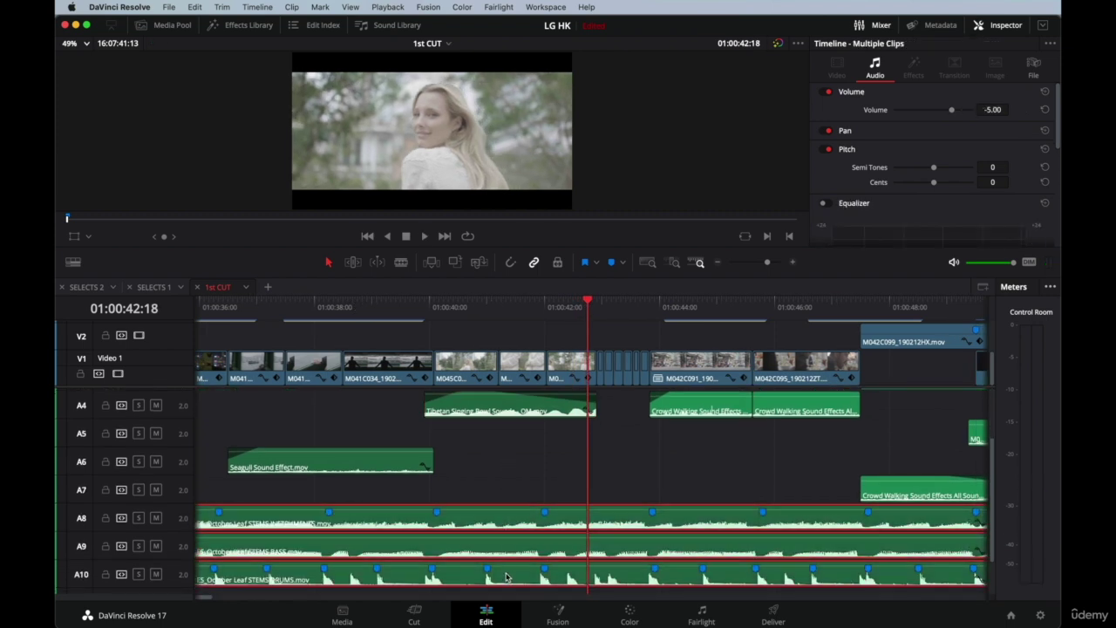
Play the last ferry shots with the music and sound effects together, from about 01:00:37:16.
scroll(483, 465, "up", 3)
left_click(298, 307)
key("space")
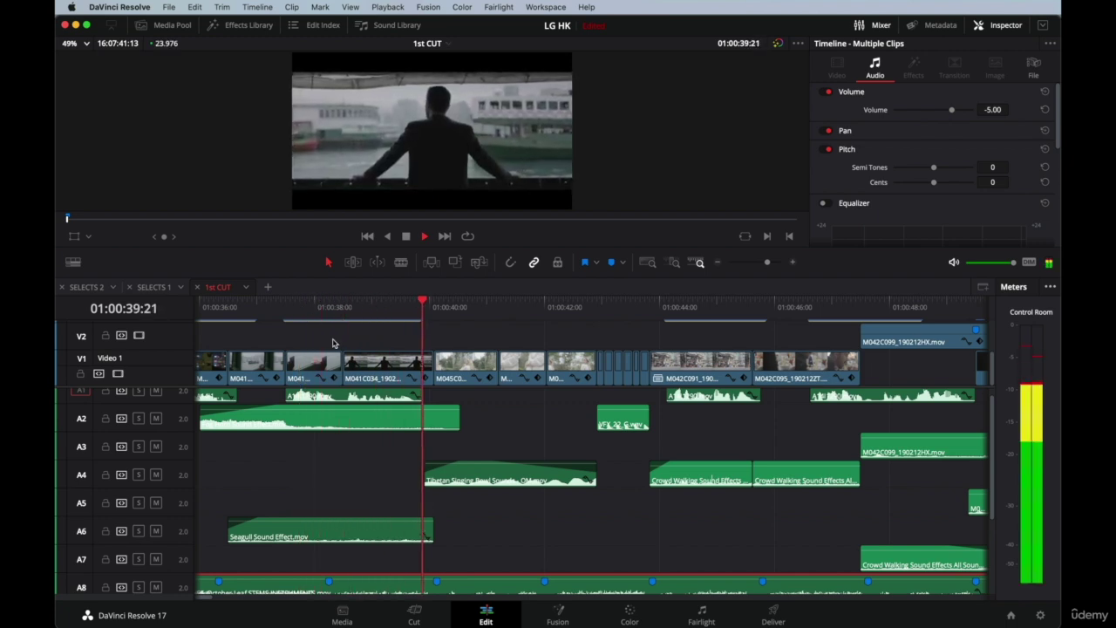
key("space")
Play the ferry and park shots with the full sound mix from 01:00:35:14 up to the start of the aerial shots.
scroll(332, 322, "left", 3)
scroll(331, 323, "up", 1)
left_click(340, 307)
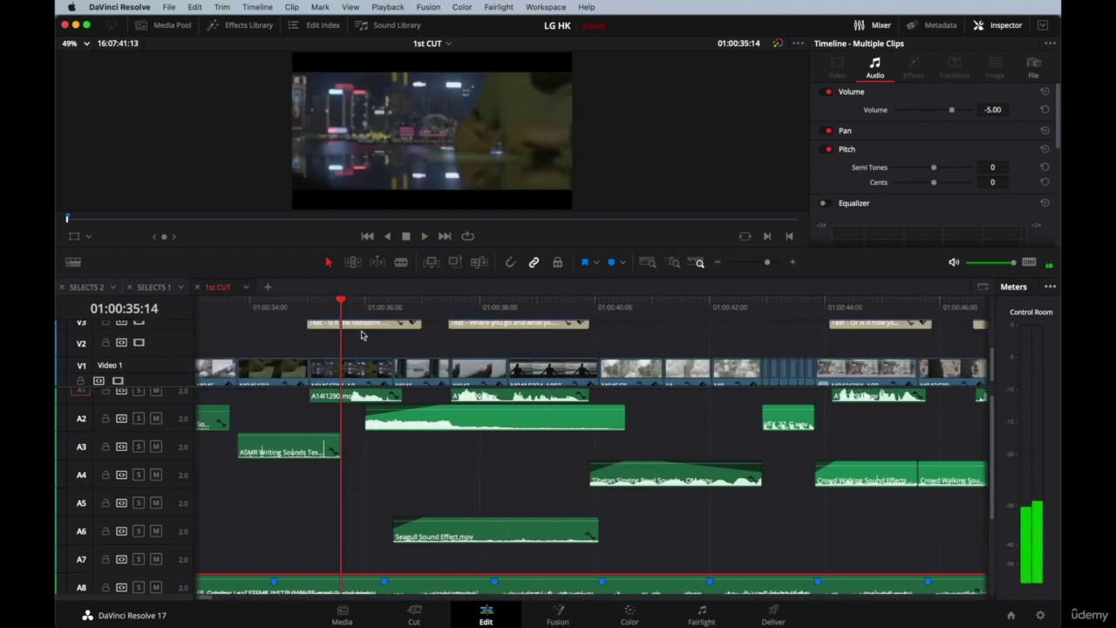
scroll(362, 334, "down", 1)
key("space")
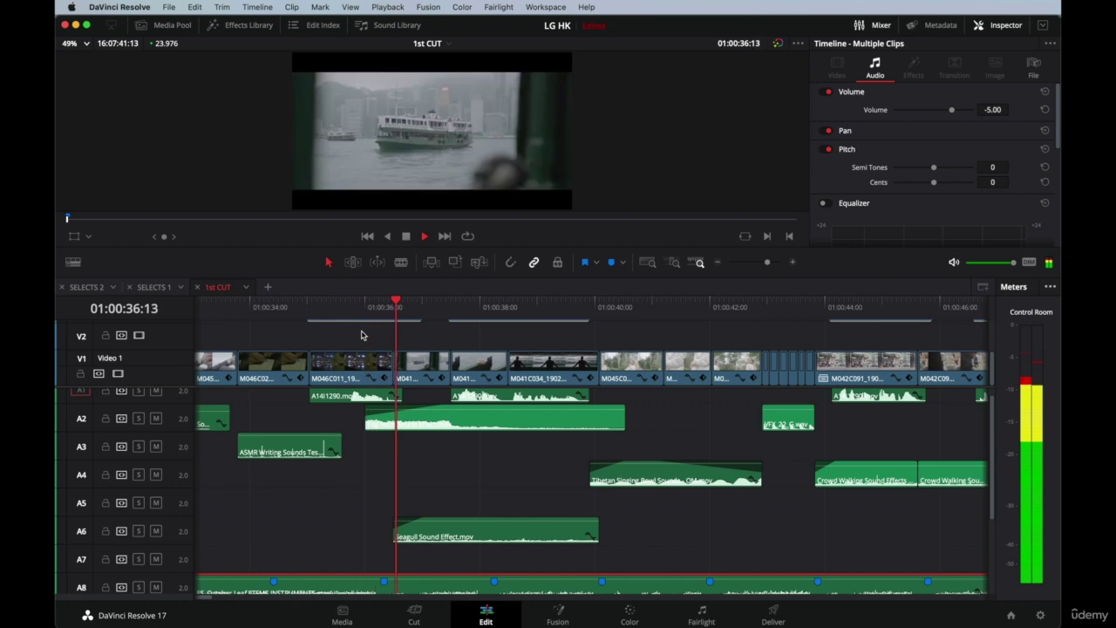
scroll(444, 448, "right", 3)
scroll(444, 448, "down", 1)
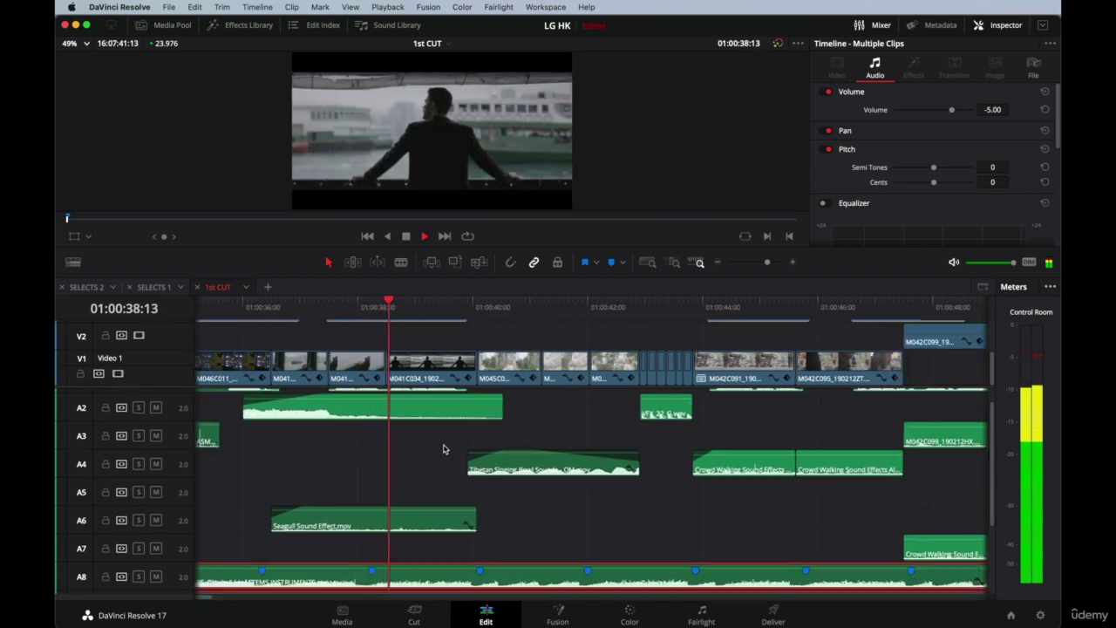
scroll(444, 448, "right", 2)
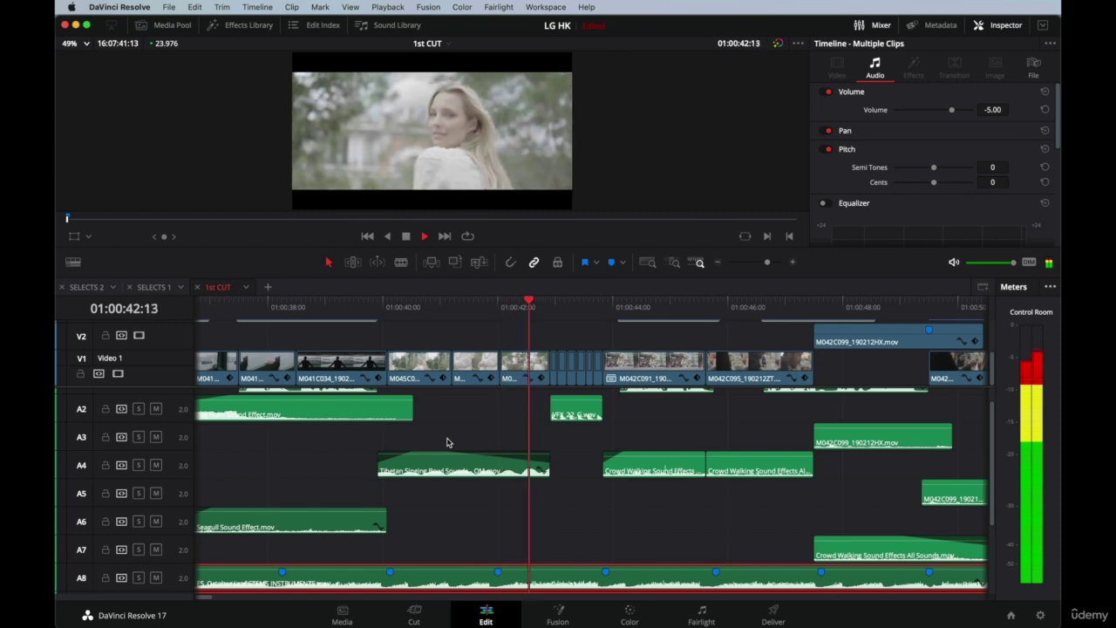
key("space")
Select VFX_22_G.wav on A2 and play the rapid aerial shots above it, restarting from about 01:00:42:20.
scroll(568, 471, "down", 3)
scroll(570, 473, "up", 3)
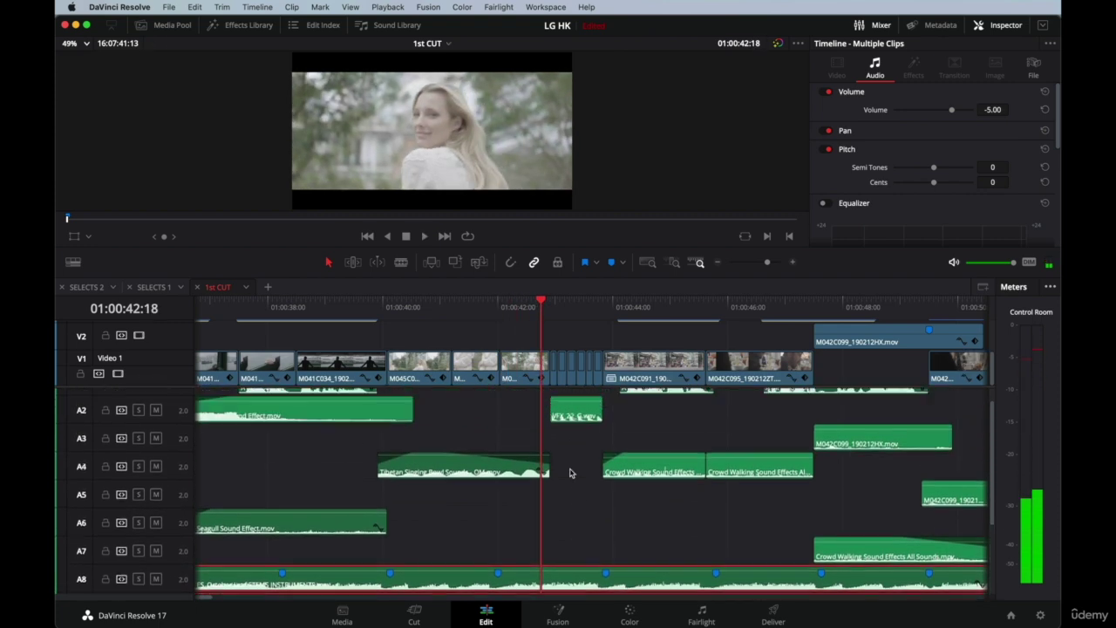
scroll(569, 473, "up", 1)
scroll(570, 473, "up", 4)
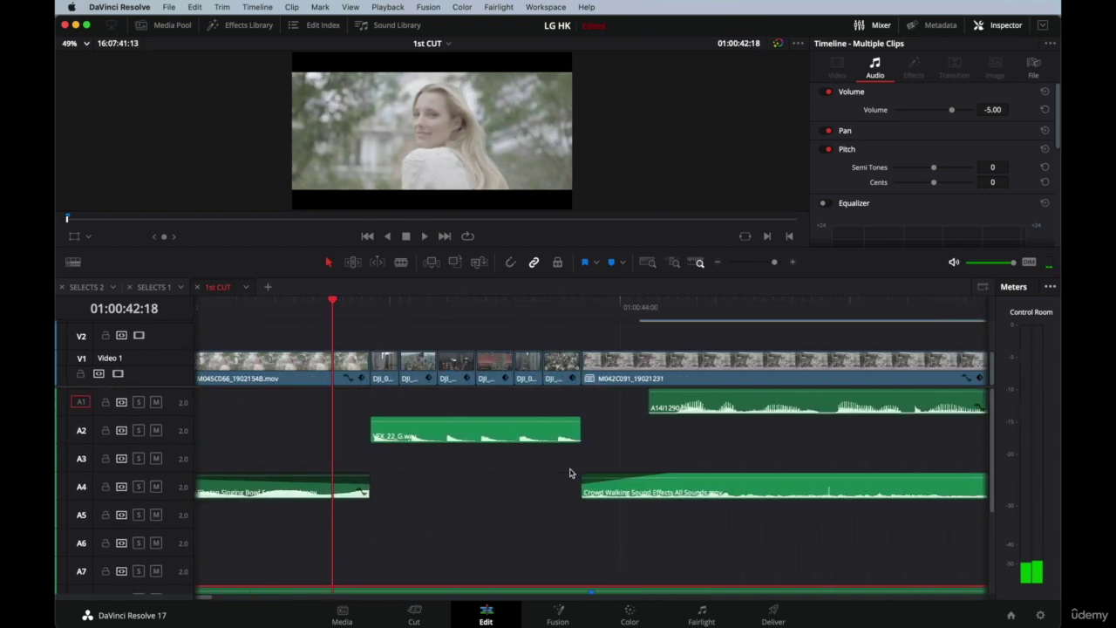
scroll(559, 463, "up", 2)
scroll(539, 449, "down", 3)
scroll(529, 427, "up", 3)
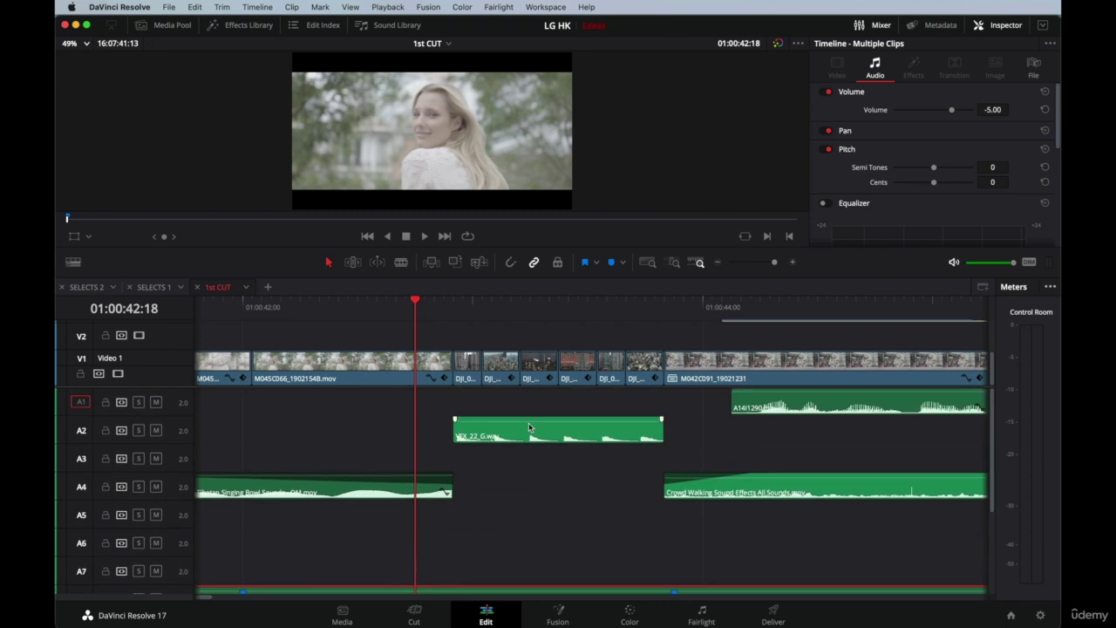
left_click(525, 426)
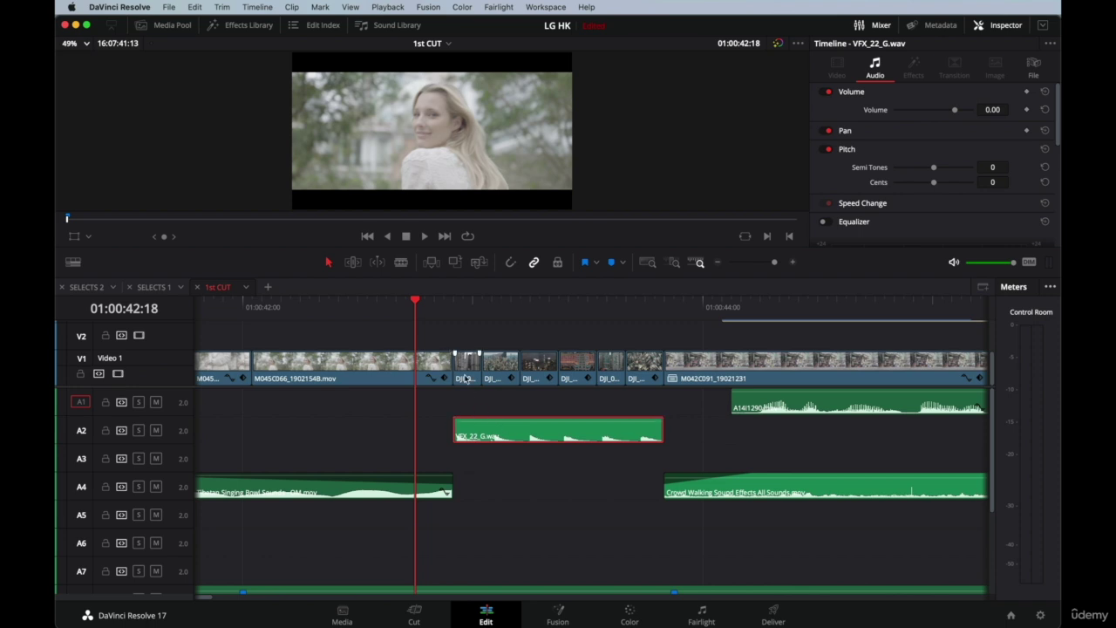
left_click(424, 324)
key("space")
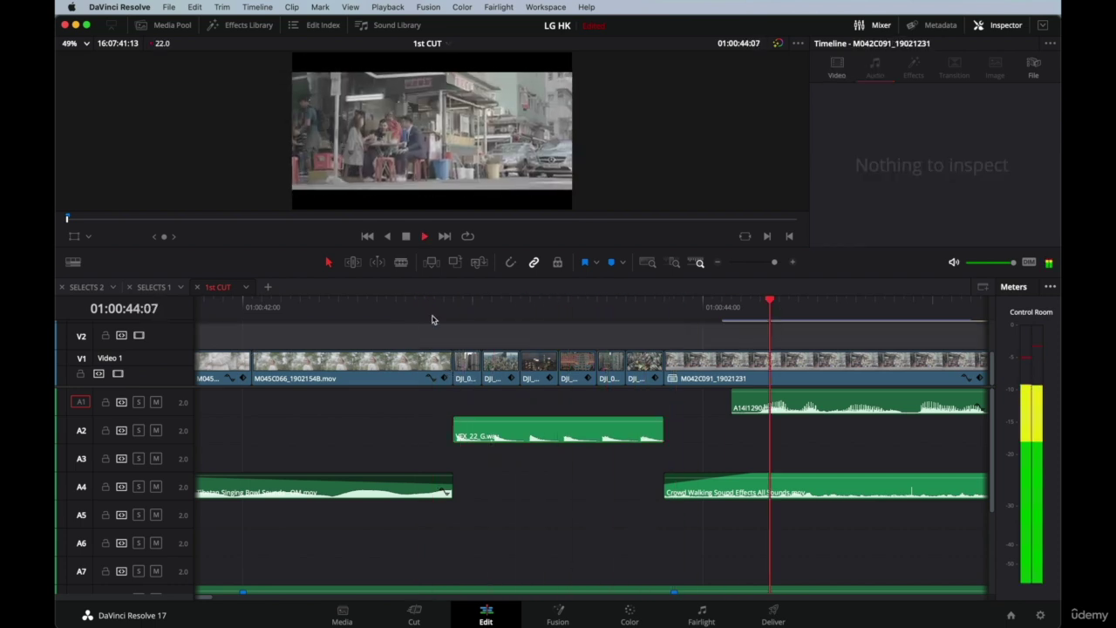
left_click(436, 309)
key("space")
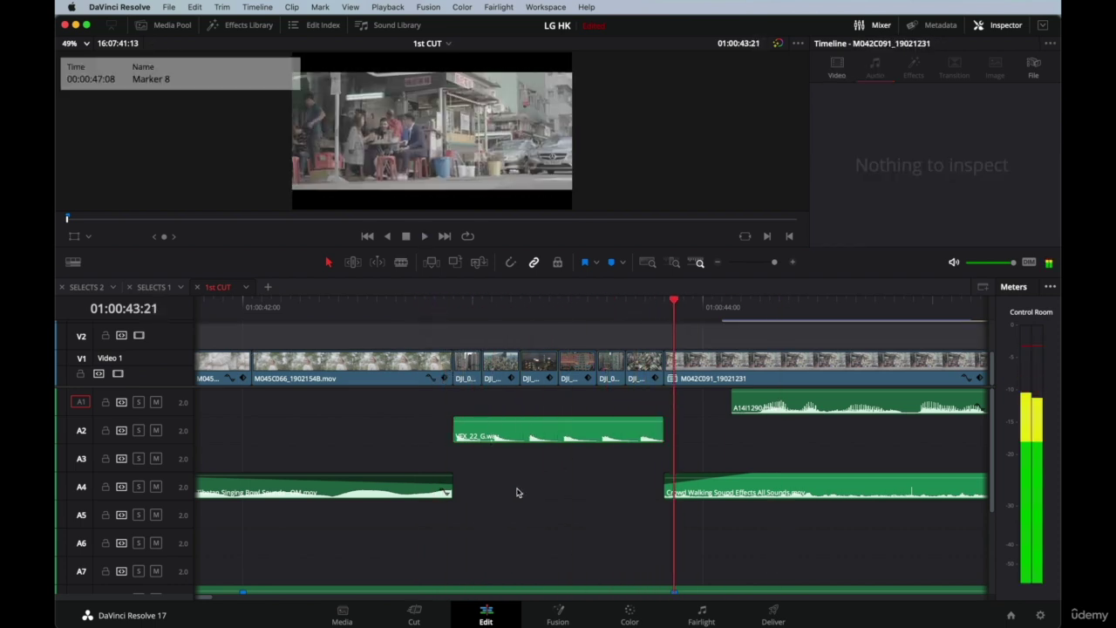
Slide VFX_22_G.wav on A2 slightly earlier so its first hit lines up with the start of DJI_0294.mov, checking at 01:00:42:22.
key("super+equal")
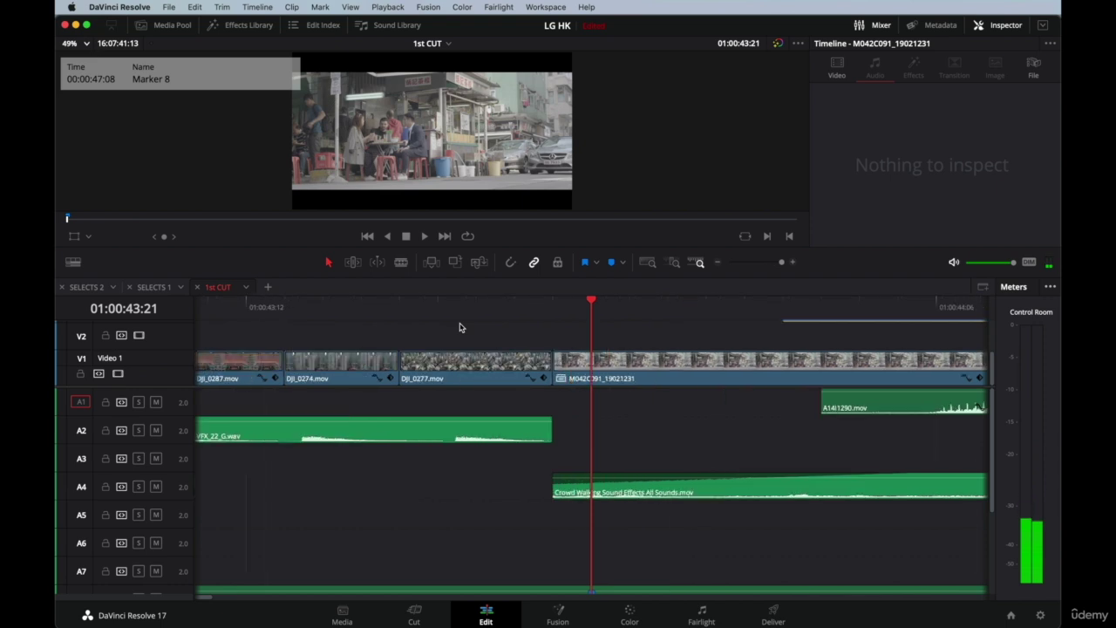
scroll(515, 460, "left", 10)
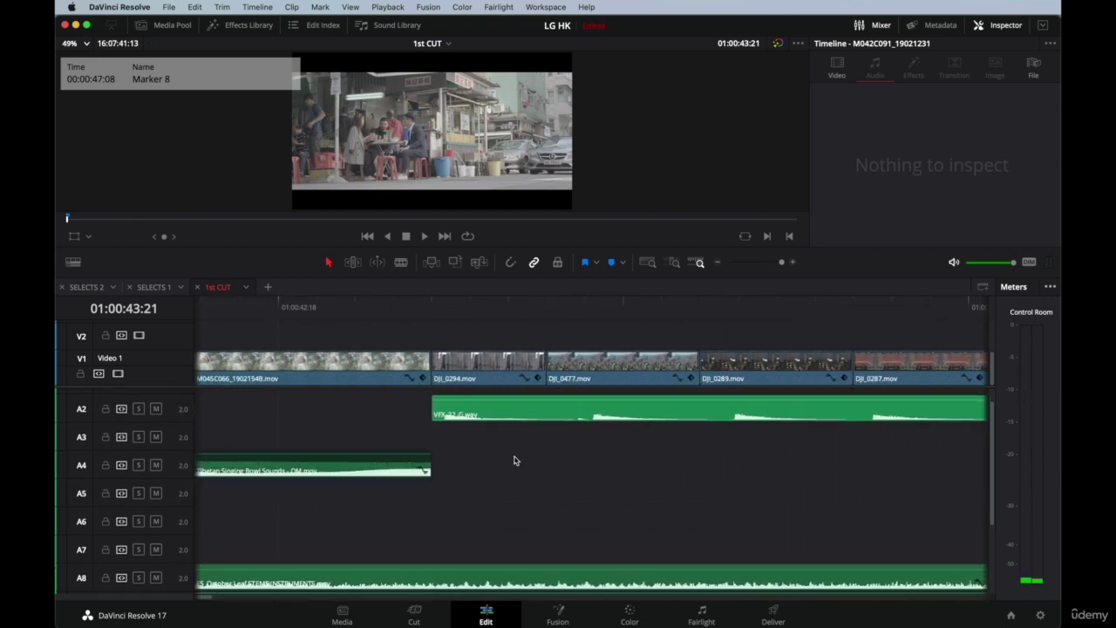
left_click_drag(510, 426, 497, 433)
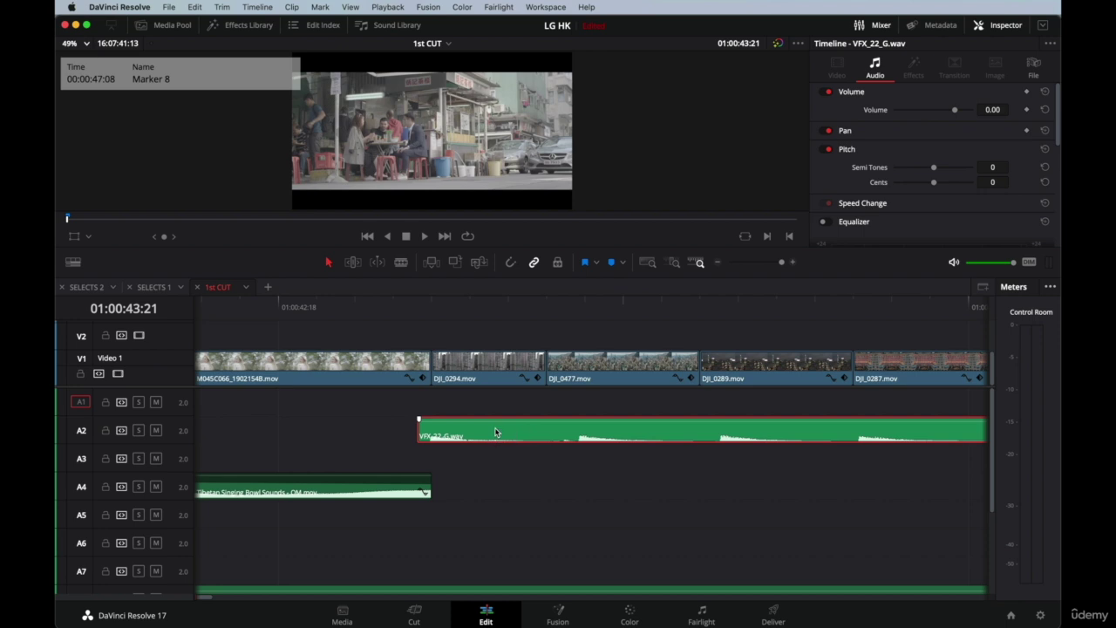
key("super+minus")
scroll(495, 432, "left", 5)
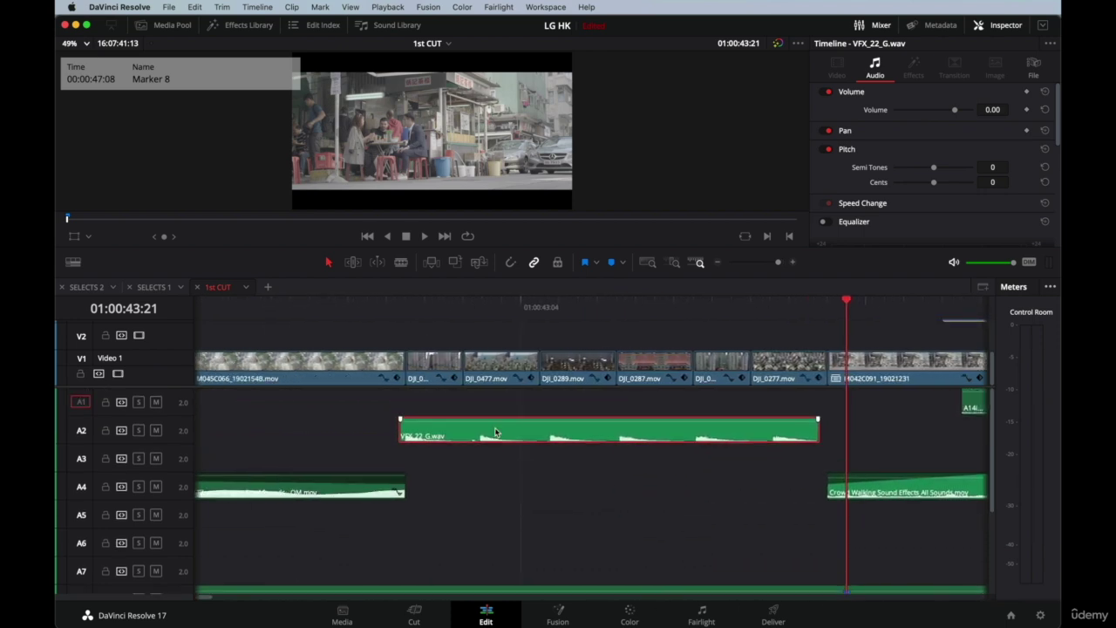
left_click(406, 301)
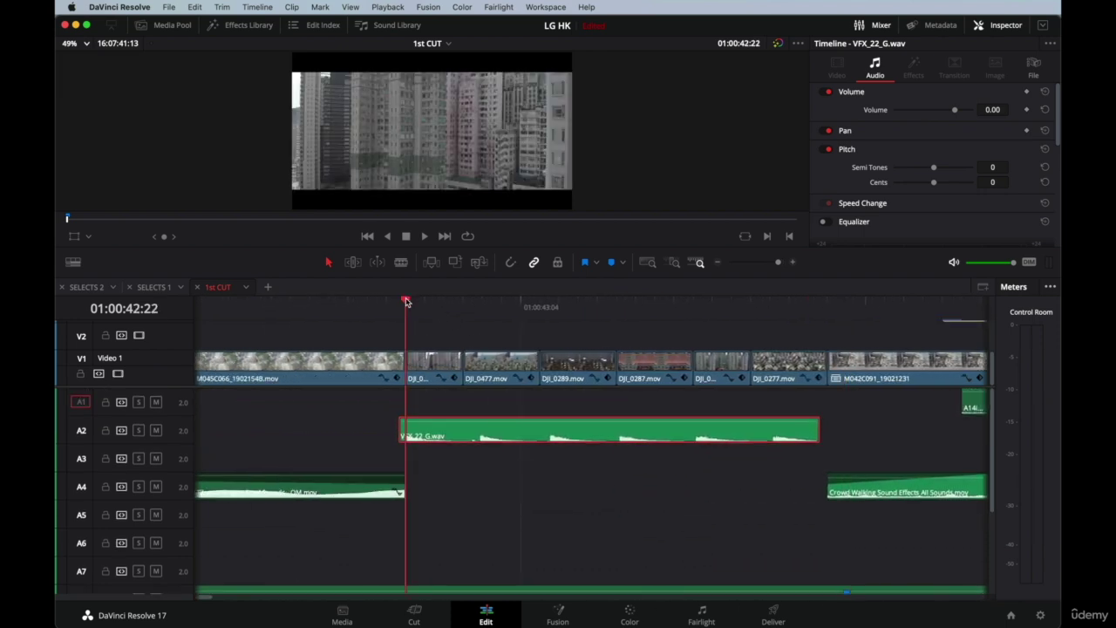
key("super+equal")
scroll(584, 431, "right", 3)
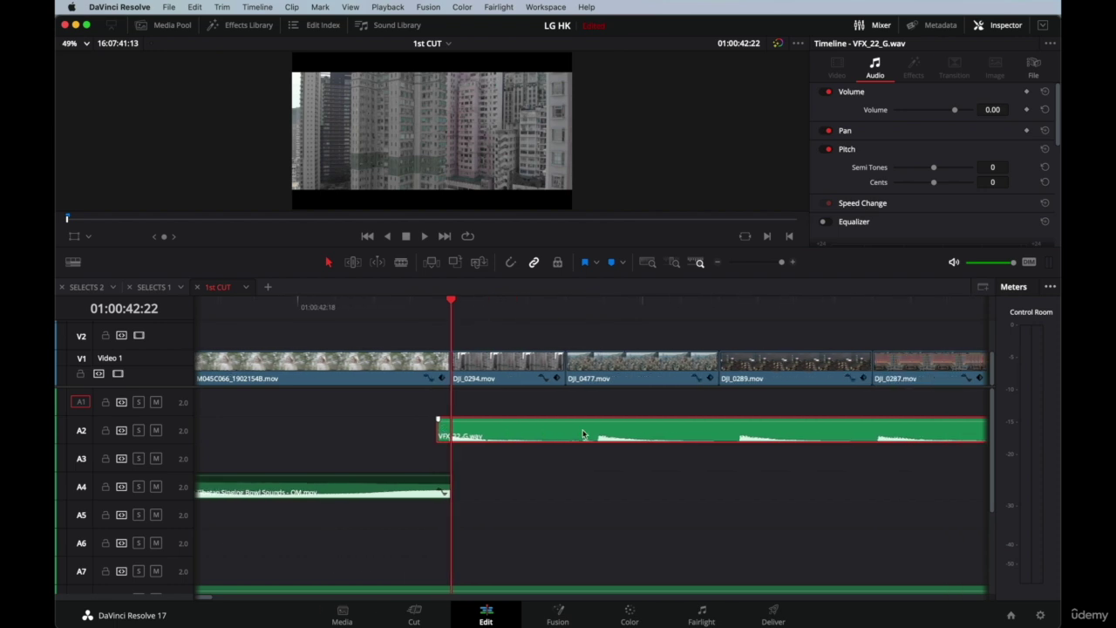
Roll the cut between DJI_0294.mov and DJI_0477.mov one frame later on V1.
left_click(570, 366)
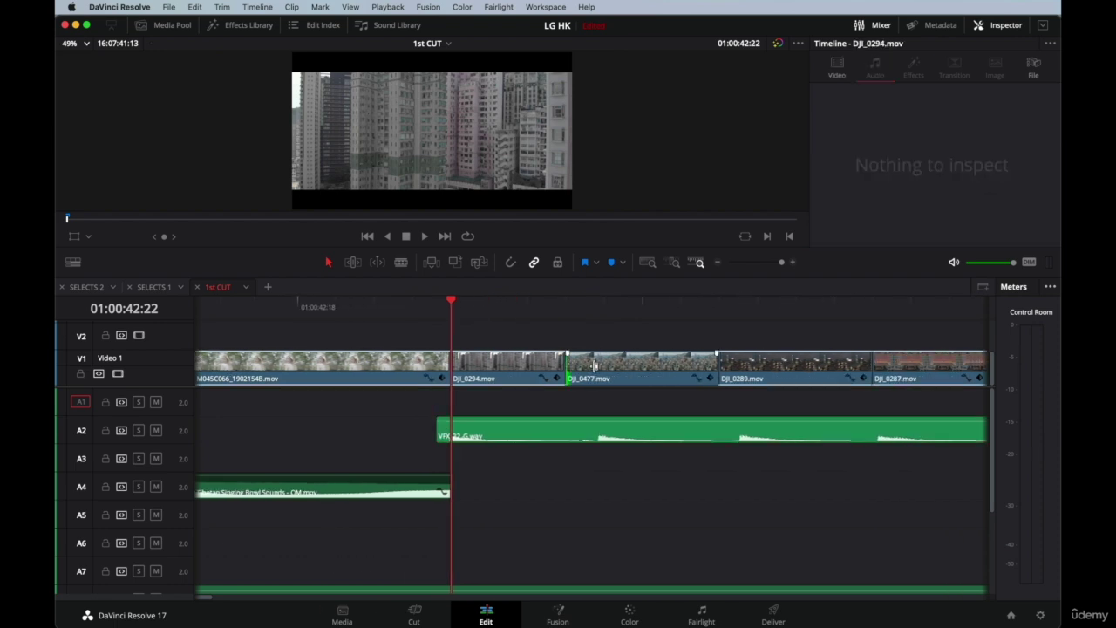
left_click_drag(609, 366, 582, 371)
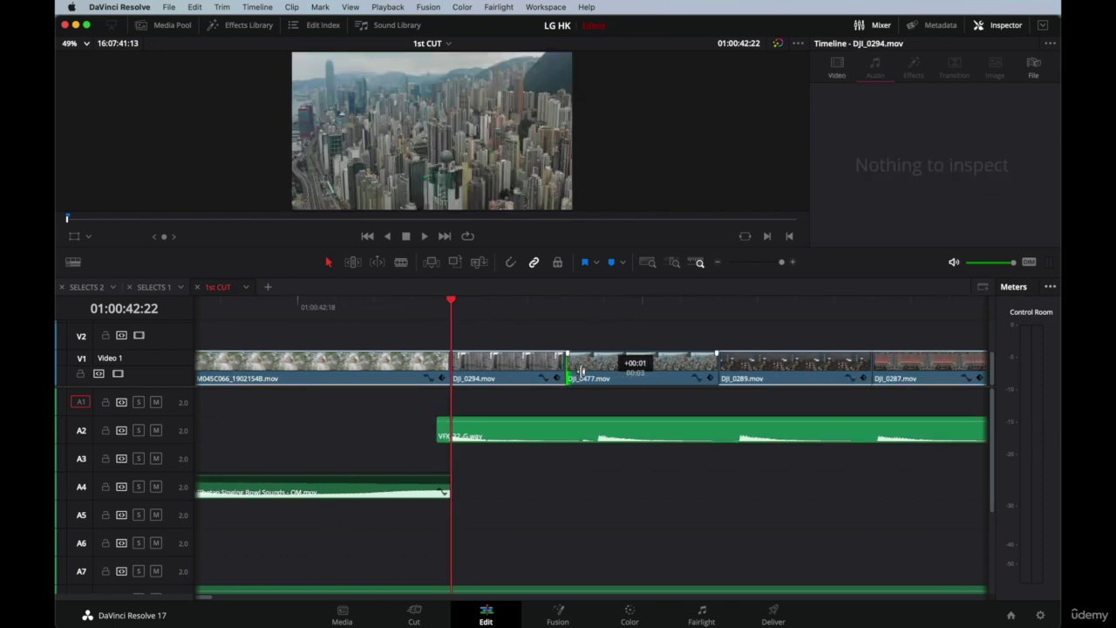
scroll(582, 373, "right", 4)
scroll(565, 394, "left", 1)
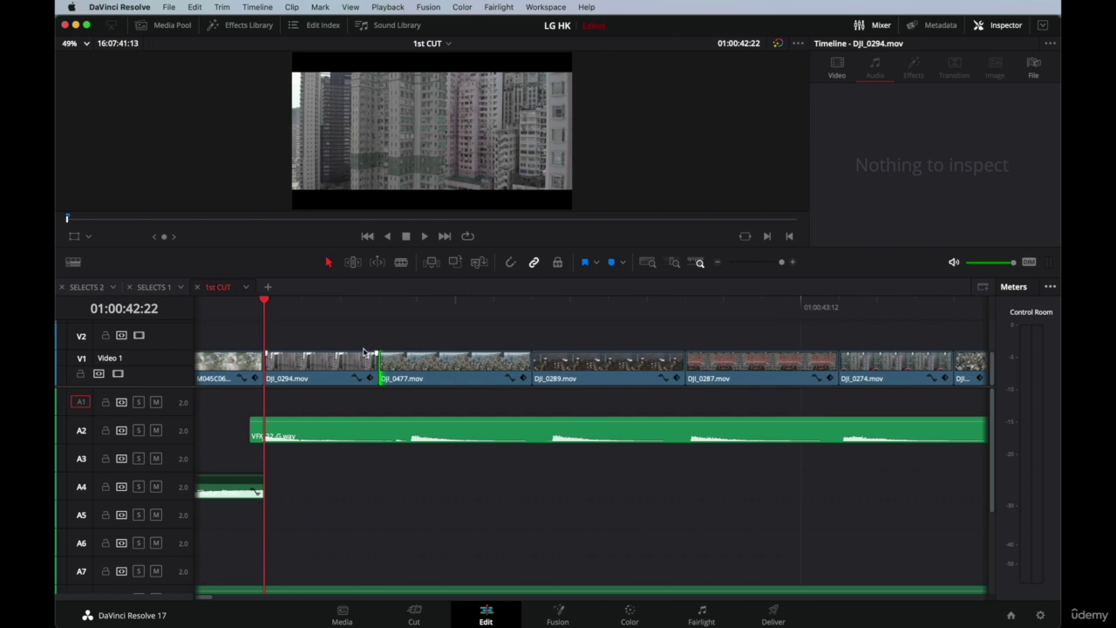
left_click_drag(381, 366, 417, 367)
Roll the cut between DJI_0274.mov and DJI_0277.mov one frame later on V1.
scroll(534, 413, "right", 17)
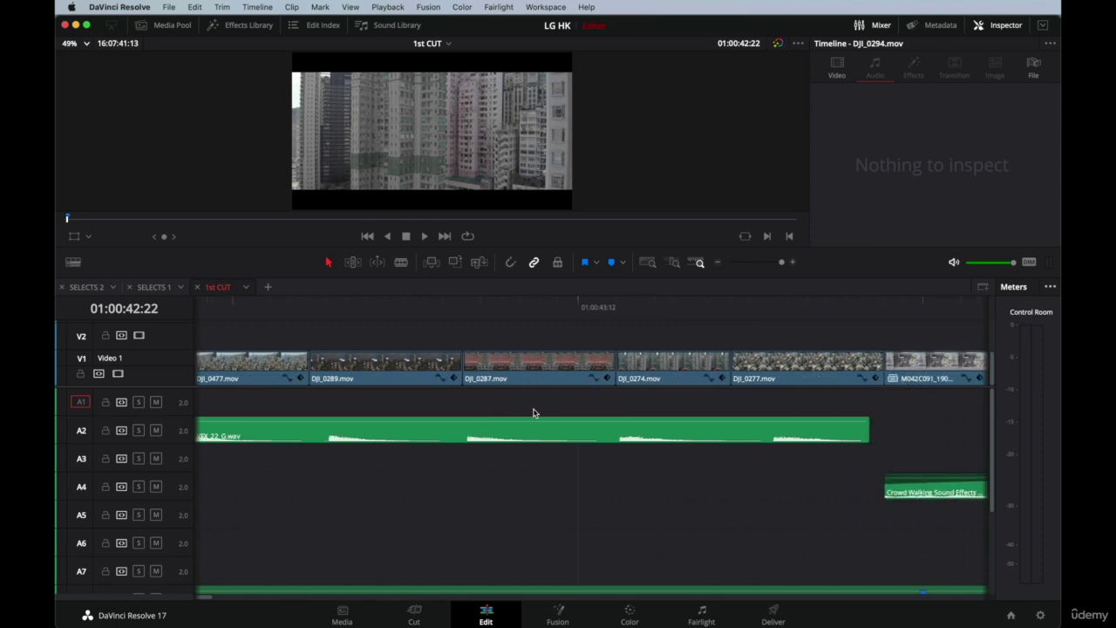
scroll(569, 412, "right", 4)
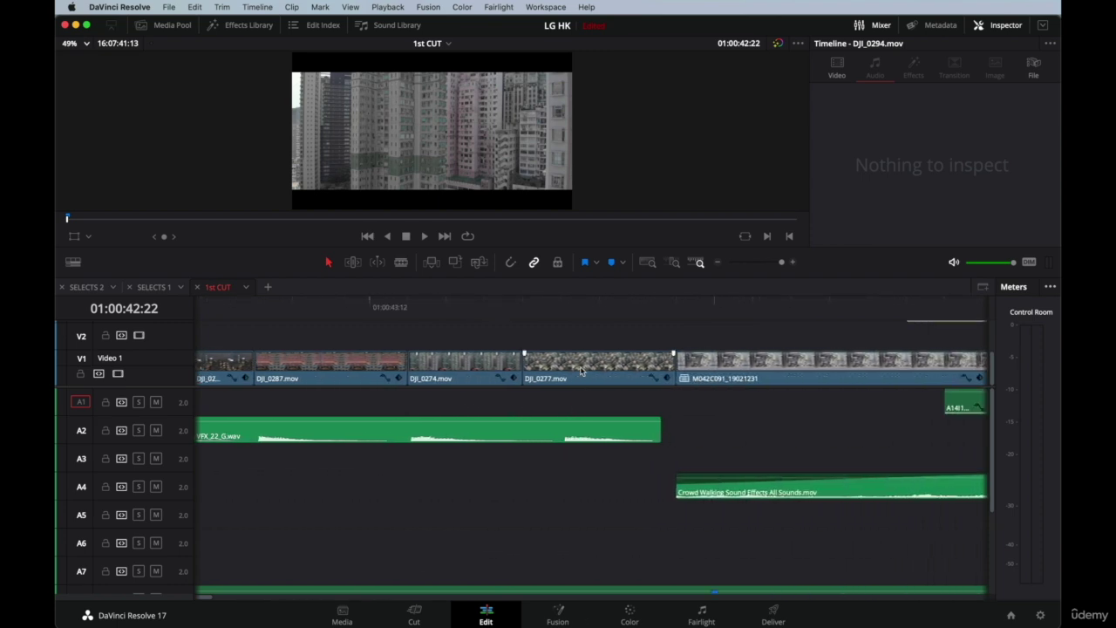
left_click(526, 361)
mouse_move(563, 367)
left_mouse_down()
mouse_move(524, 362)
mouse_move(561, 363)
left_mouse_up()
Replay the adjusted aerial cuts against VFX_22_G.wav from about 01:00:42:13.
key("super+minus")
key("super+minus")
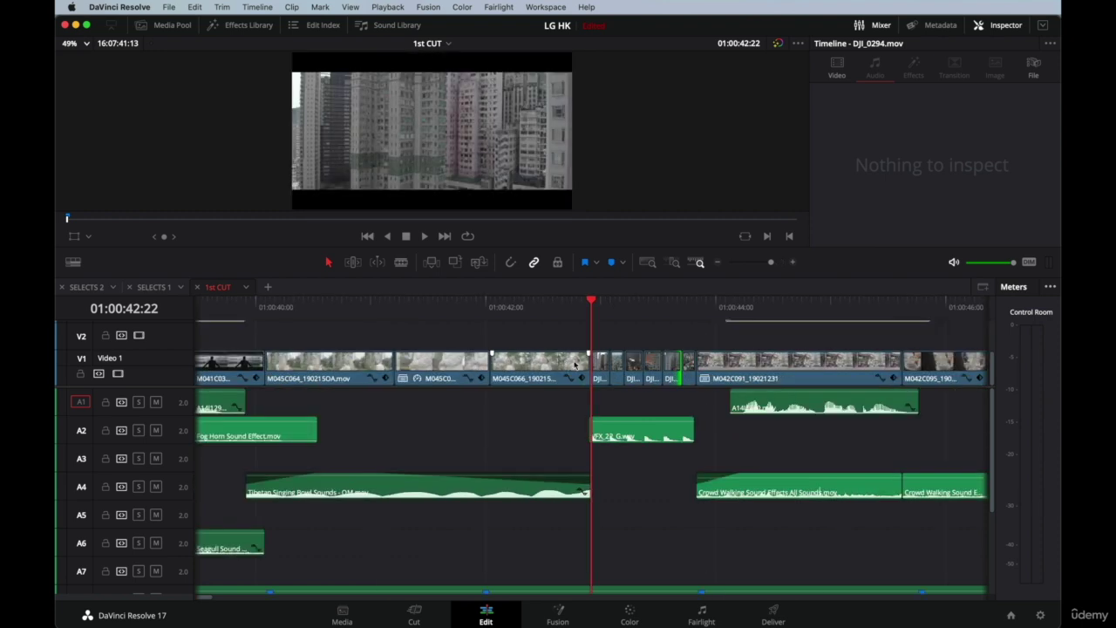
left_click(549, 307)
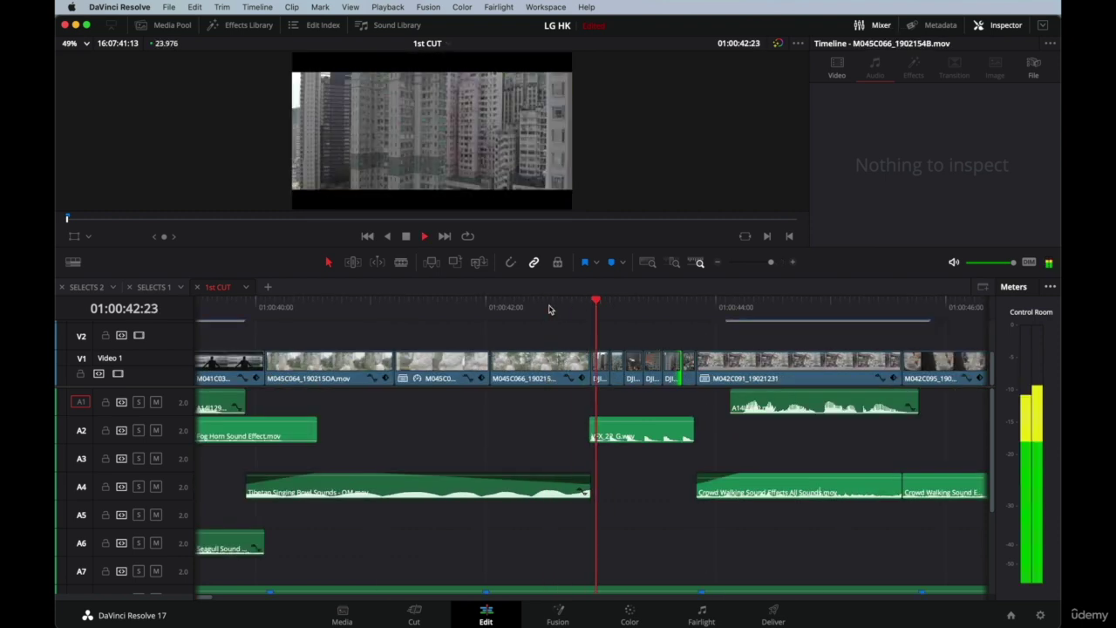
key("space")
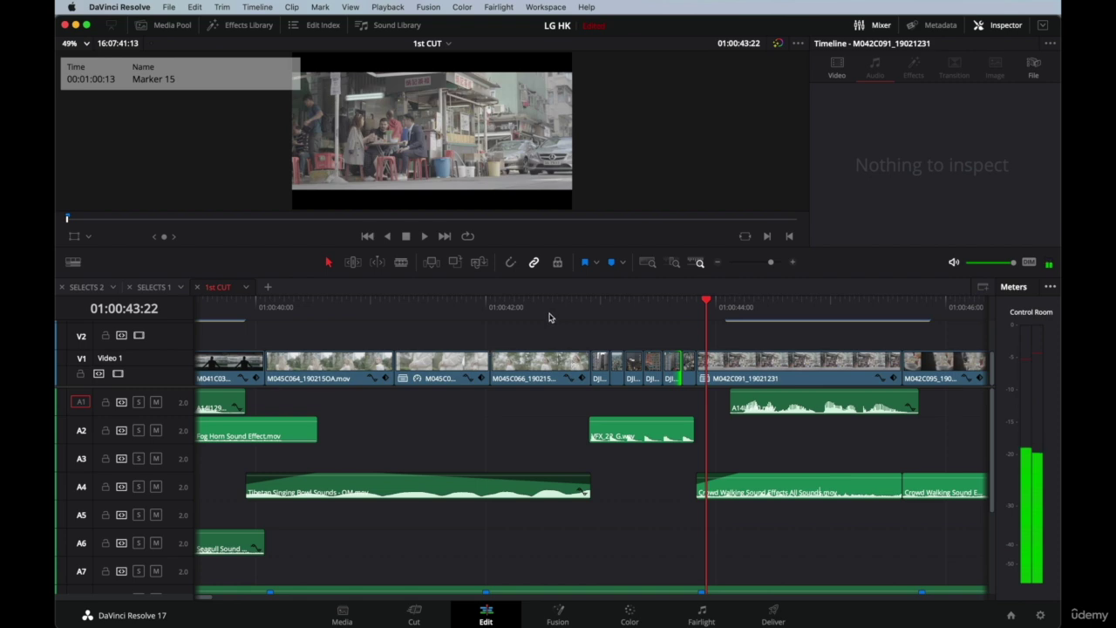
left_click(549, 312)
key("space")
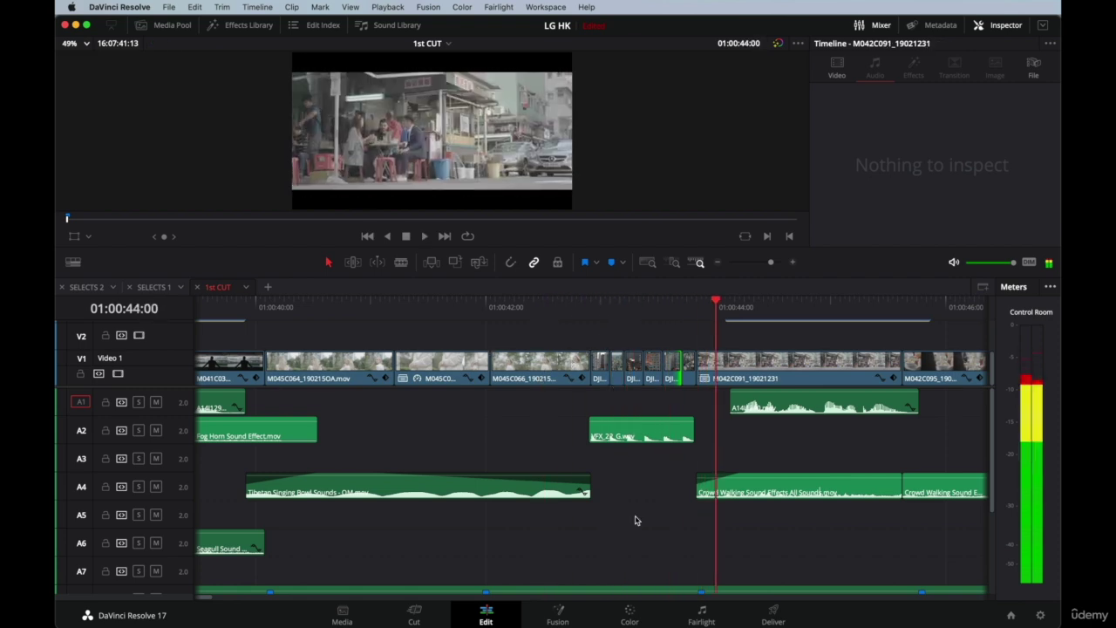
Disable the October Leaf instruments and bass stems on A8 and A9, and select the drums stem on A10.
scroll(635, 520, "down", 5)
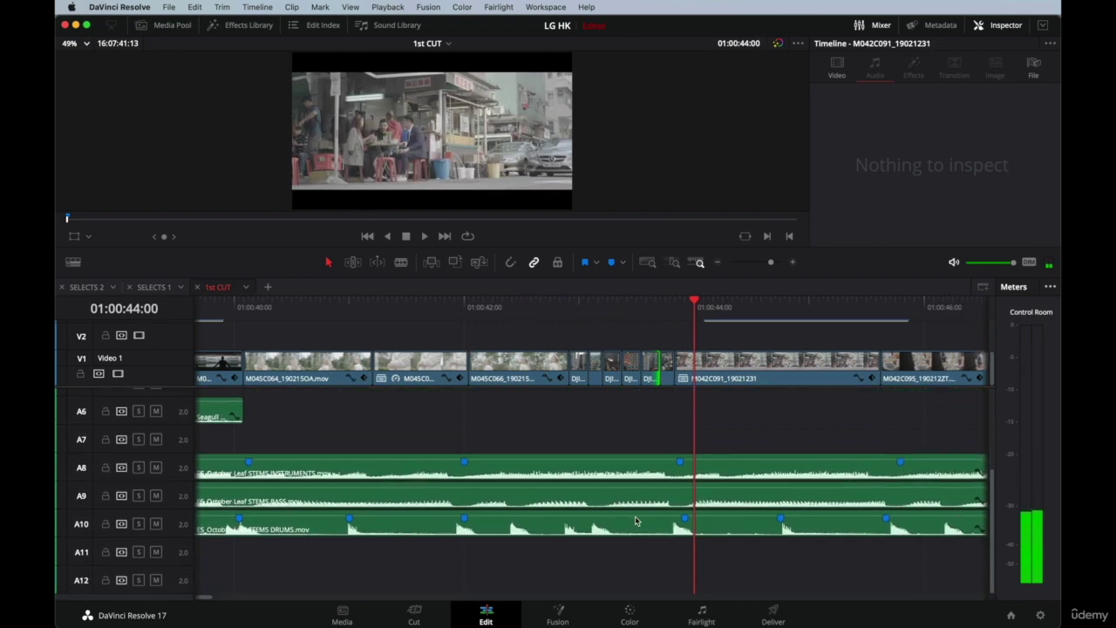
scroll(635, 521, "right", 3)
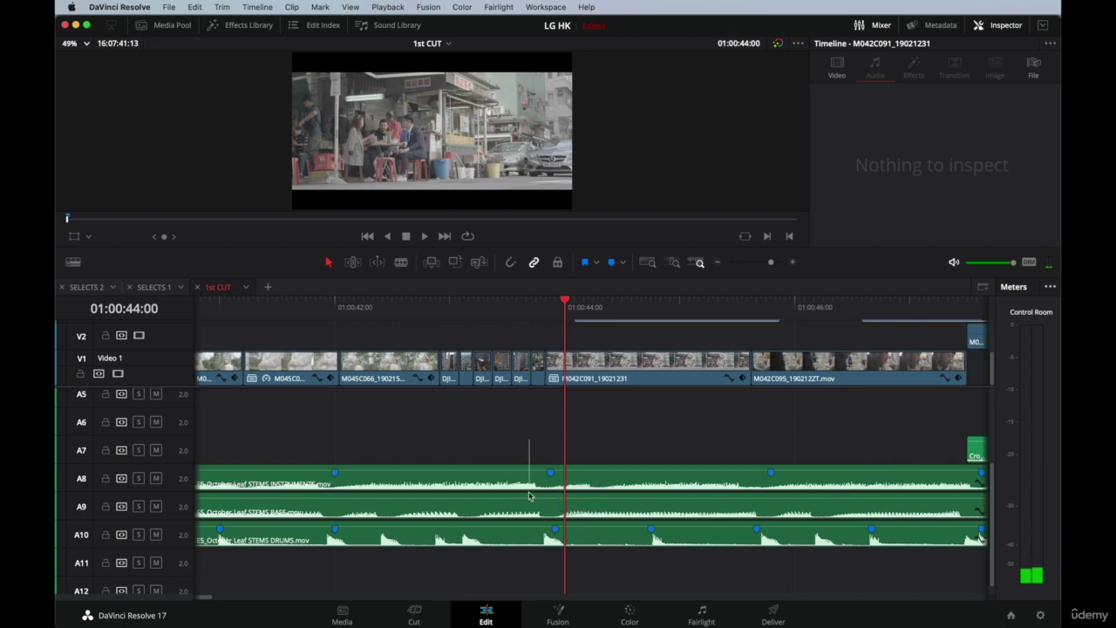
left_click_drag(529, 510, 532, 513)
key("d")
left_click(573, 542)
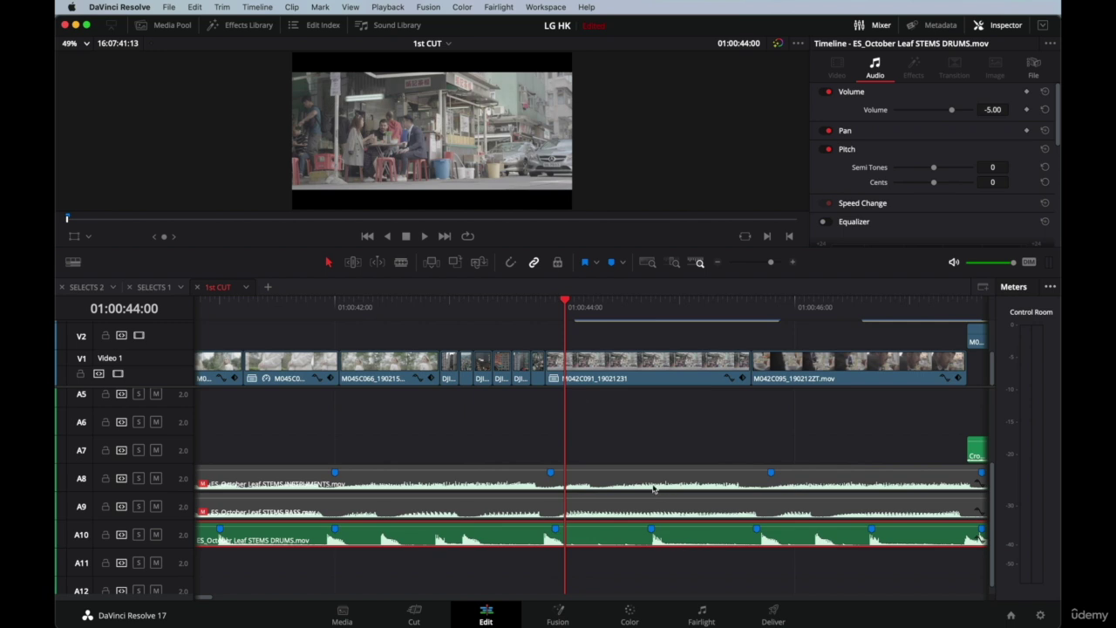
Disable the VFX_22_G.wav clip on A2 under the aerial shots.
scroll(543, 465, "up", 4)
left_click(502, 434)
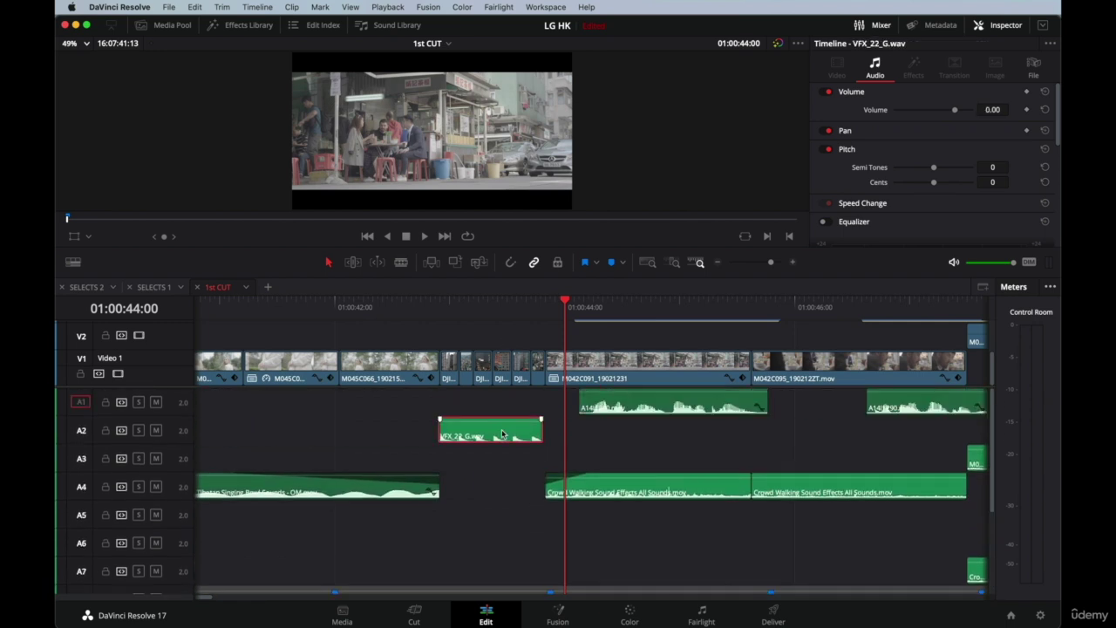
key("d")
Play the aerial shots twice from about 01:00:43:01 to hear the drums stem without the VFX_22_G.wav hits.
left_click(453, 307)
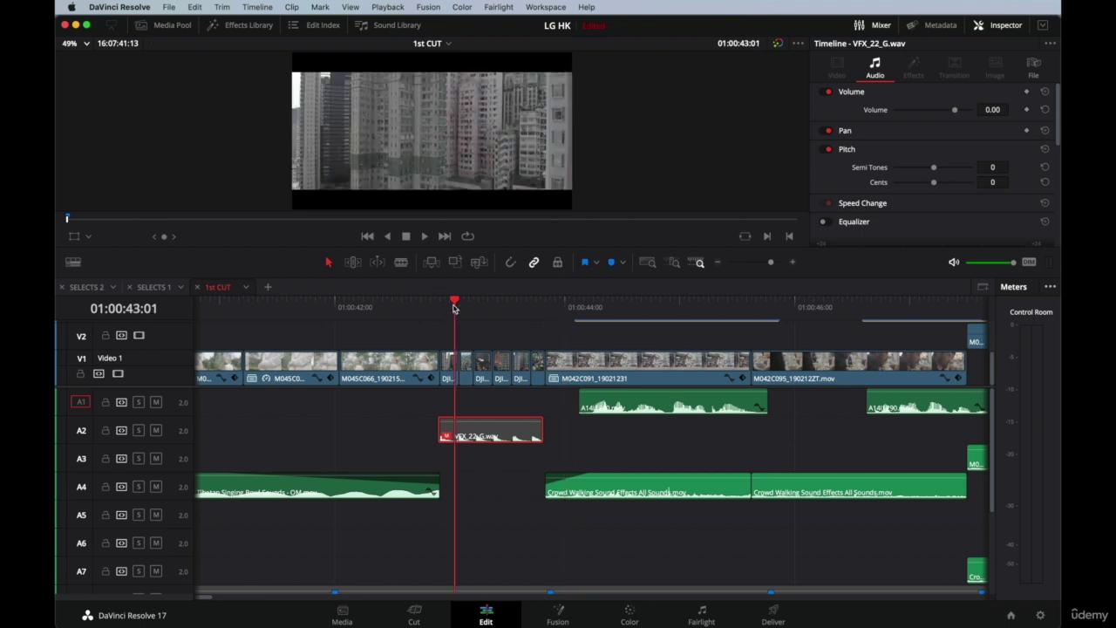
scroll(498, 481, "down", 4)
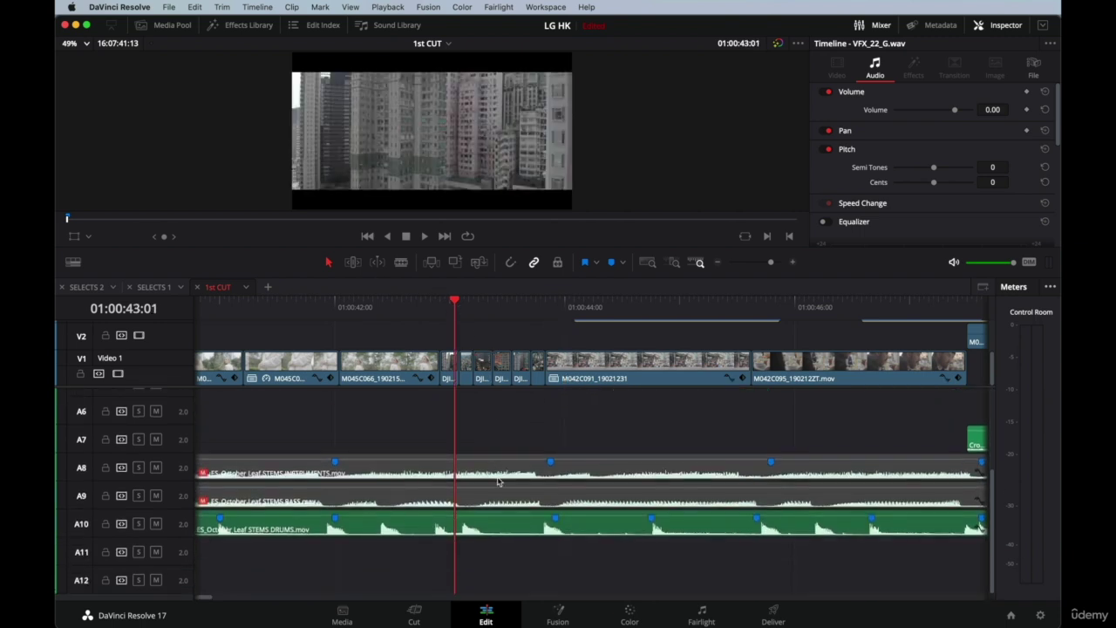
key("space")
key("space")
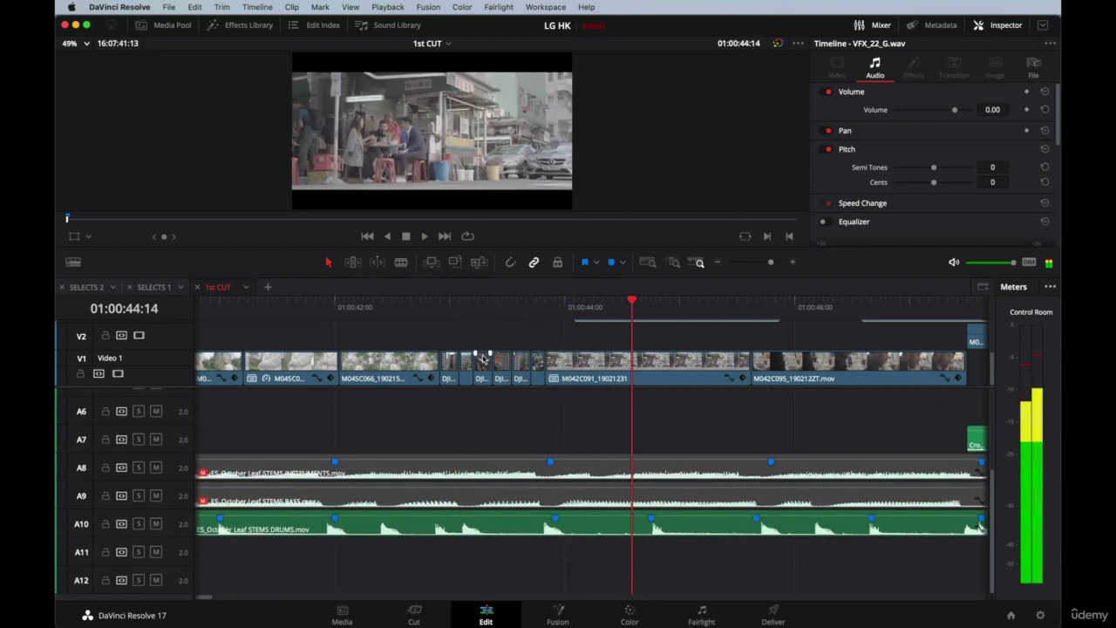
scroll(486, 360, "up", 2)
left_click(450, 305)
key("space")
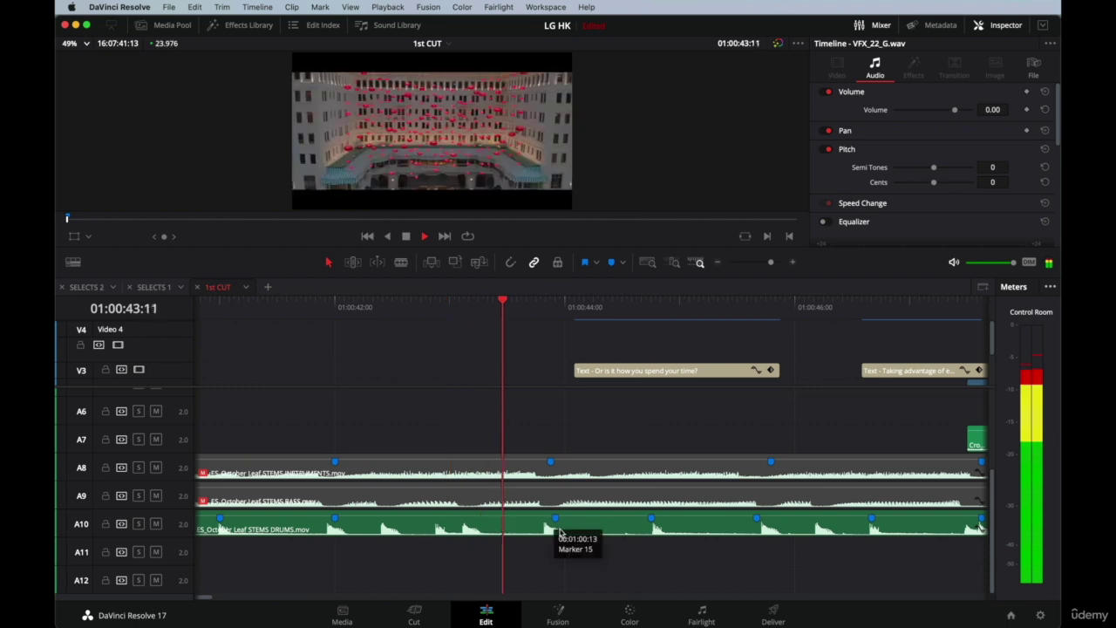
key("space")
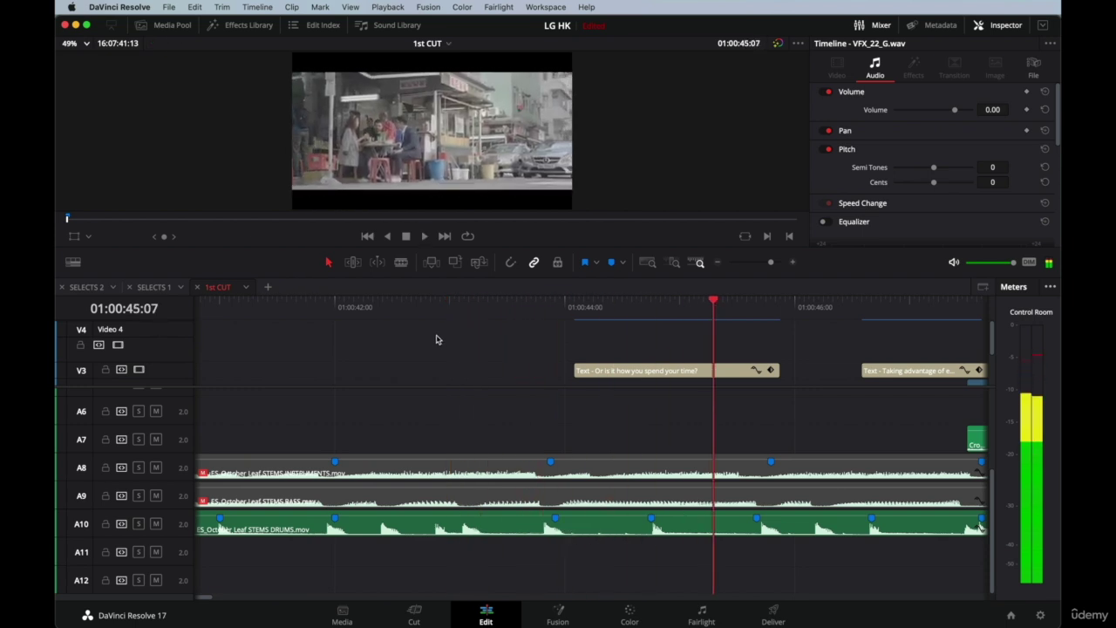
Re-enable the VFX_22_G.wav clip on A2 under the aerial shots.
scroll(437, 339, "down", 2)
scroll(490, 425, "up", 5)
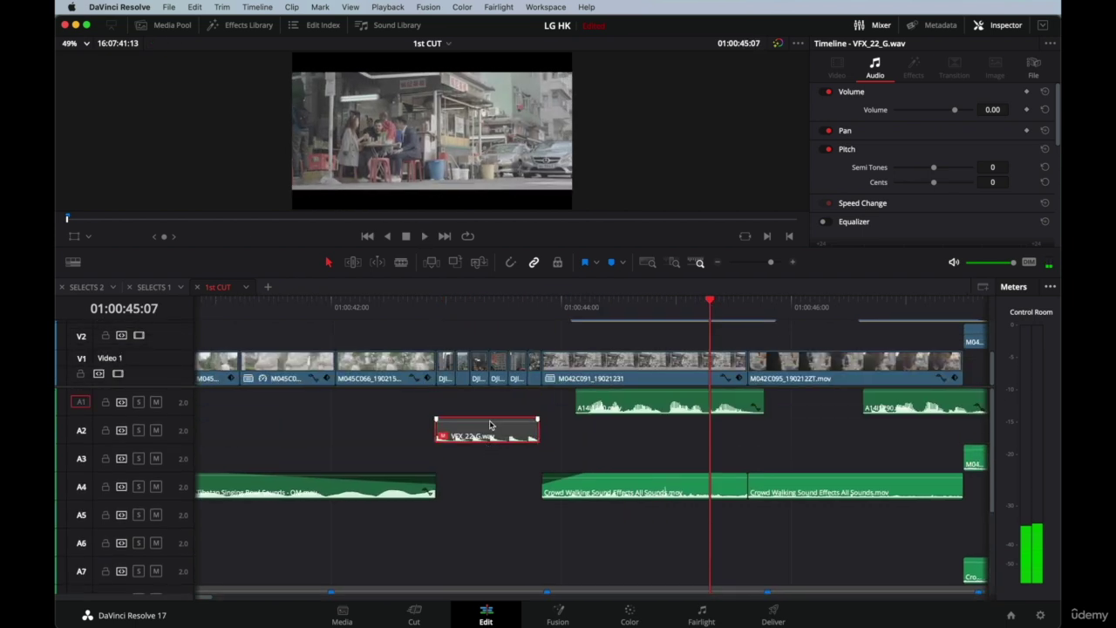
scroll(482, 432, "left", 1)
key("d")
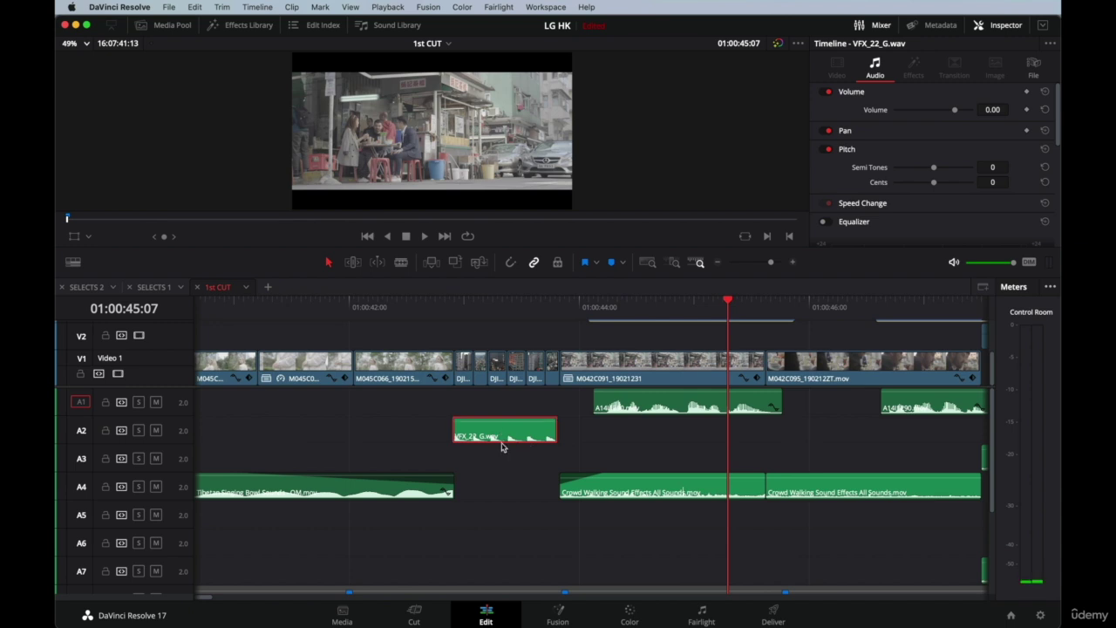
Replay the aerial cuts from about 01:00:42:02 to hear VFX_22_G.wav together with the drums stem.
scroll(502, 448, "down", 5)
scroll(601, 533, "up", 5)
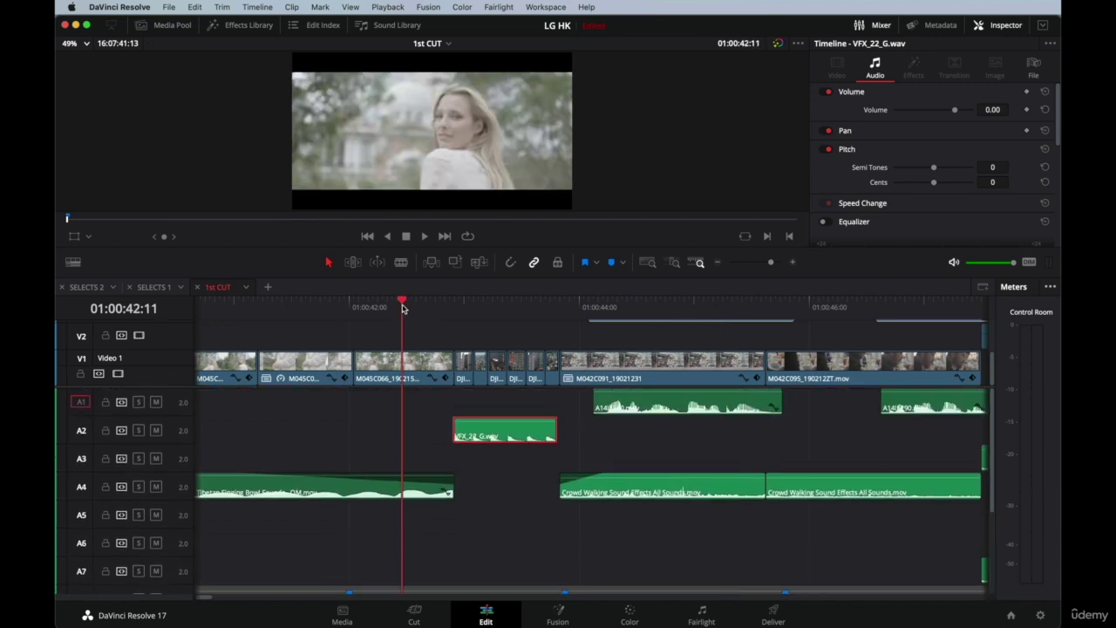
scroll(536, 430, "down", 5)
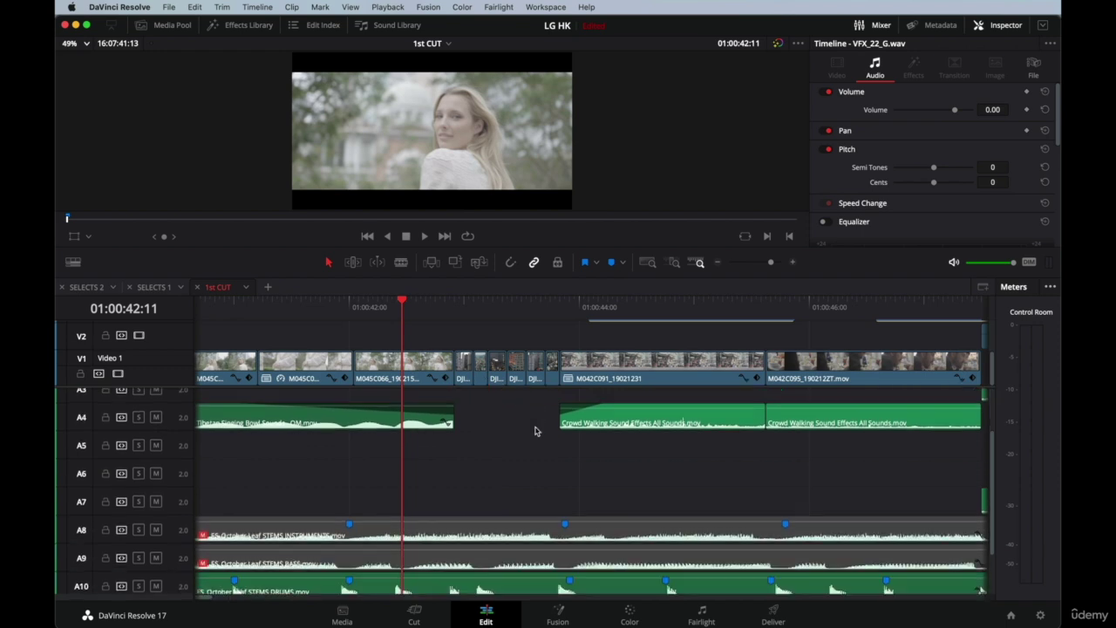
scroll(605, 555, "up", 5)
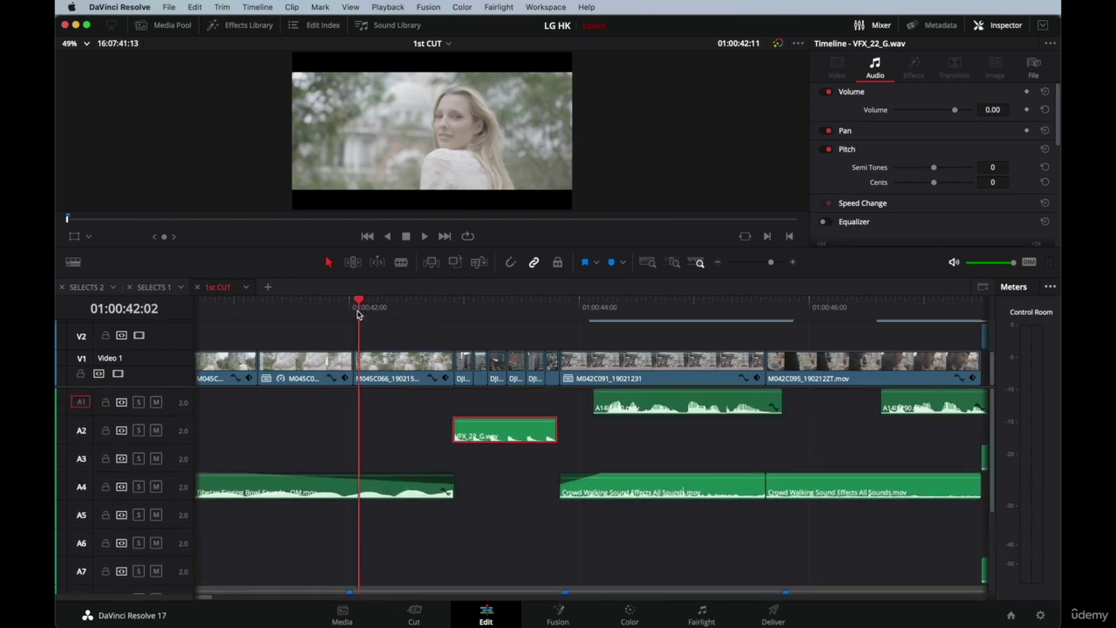
key("space")
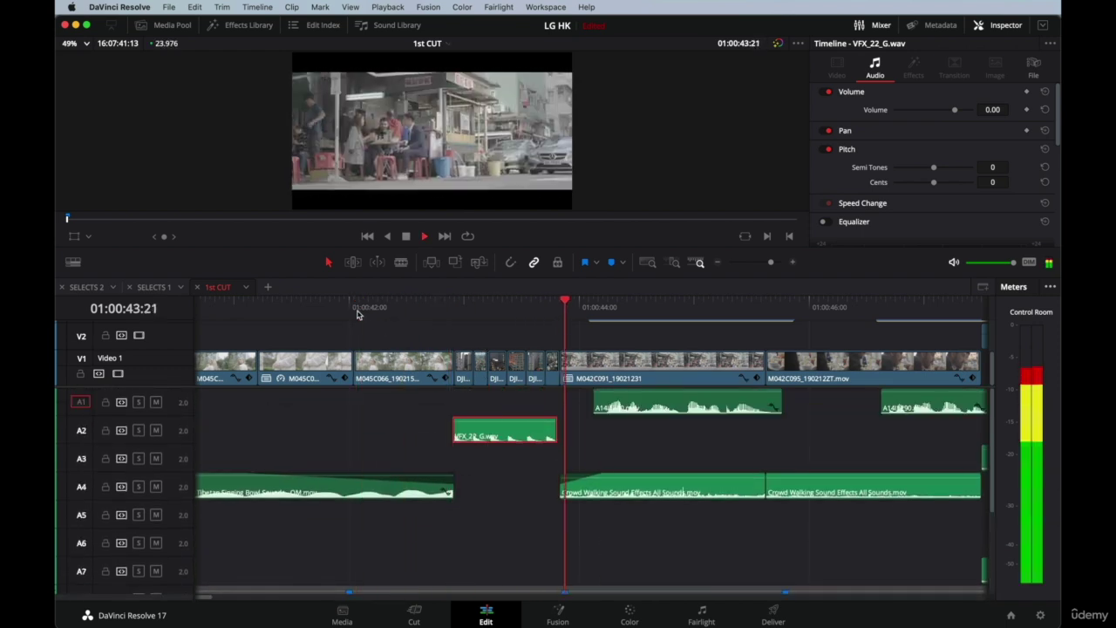
left_click(357, 315)
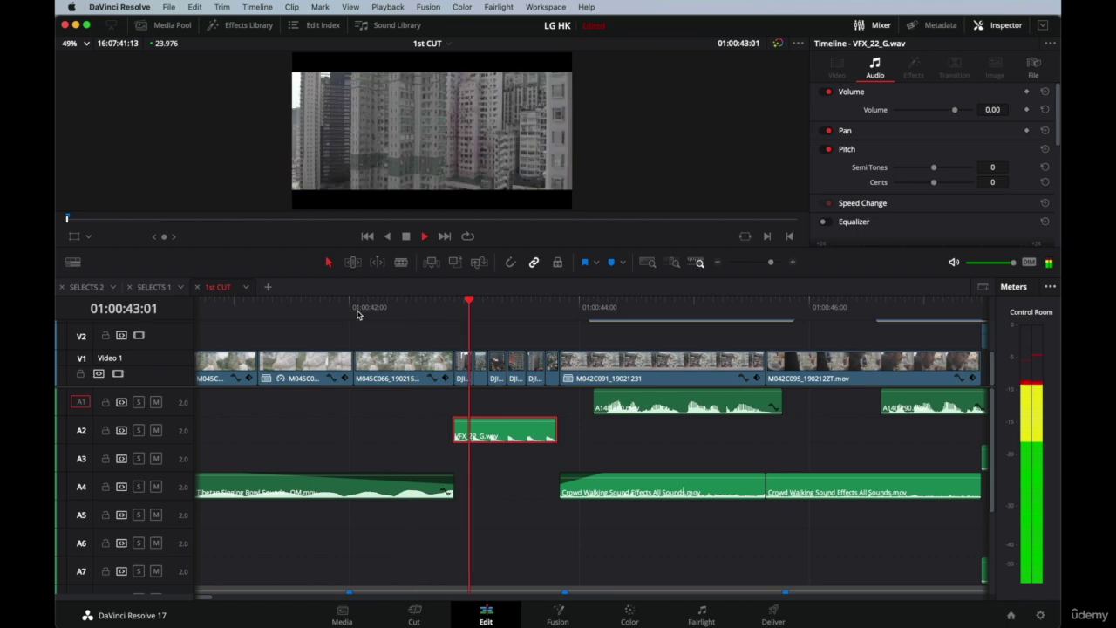
left_click(357, 315)
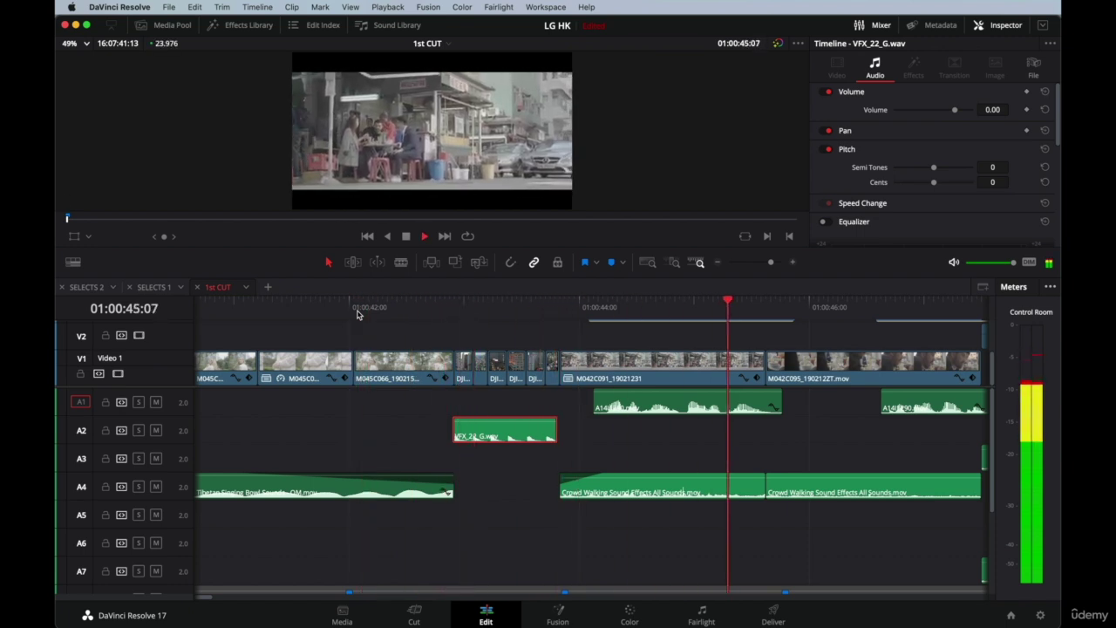
Disable the October Leaf drums stem on A10.
scroll(527, 401, "right", 5)
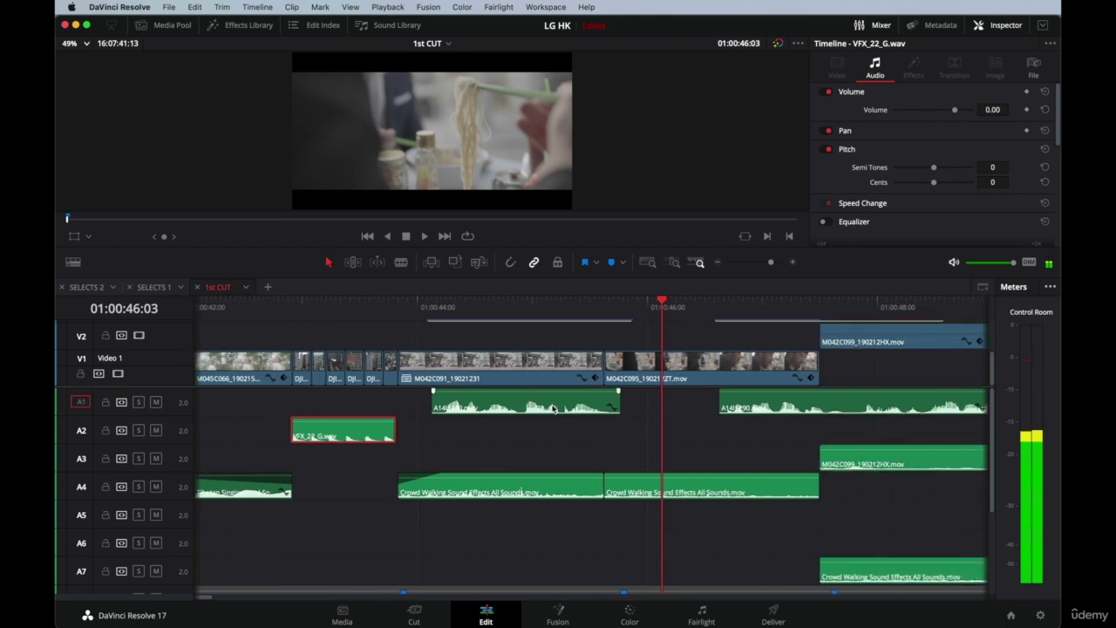
scroll(539, 445, "down", 5)
left_click(482, 525)
left_click(487, 544)
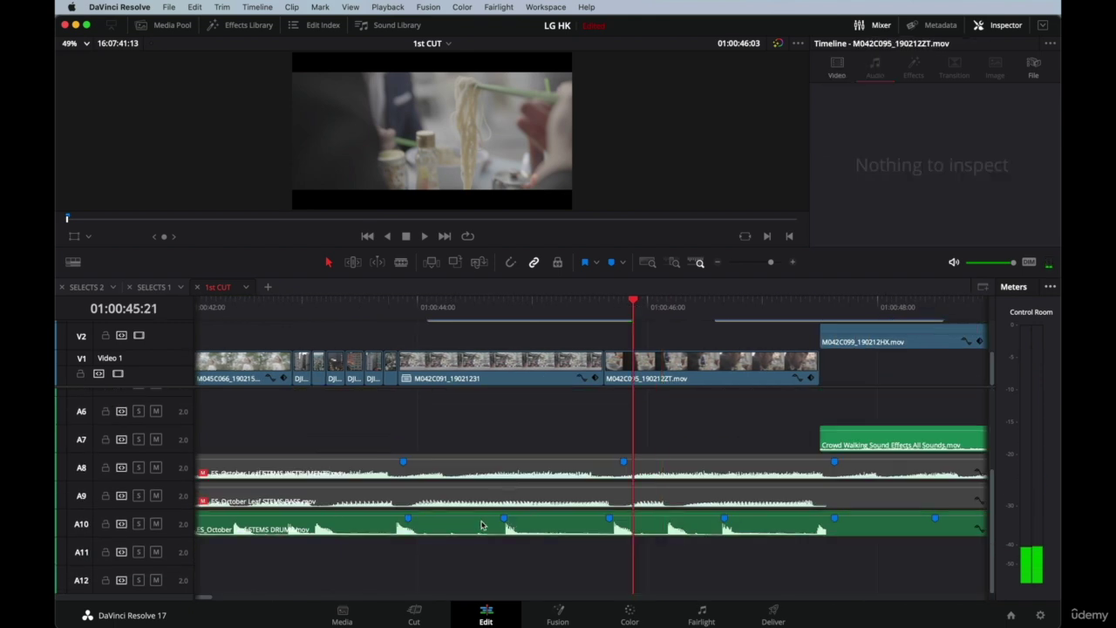
scroll(489, 541, "left", 2)
scroll(489, 541, "up", 5)
scroll(488, 546, "down", 5)
left_click(479, 524)
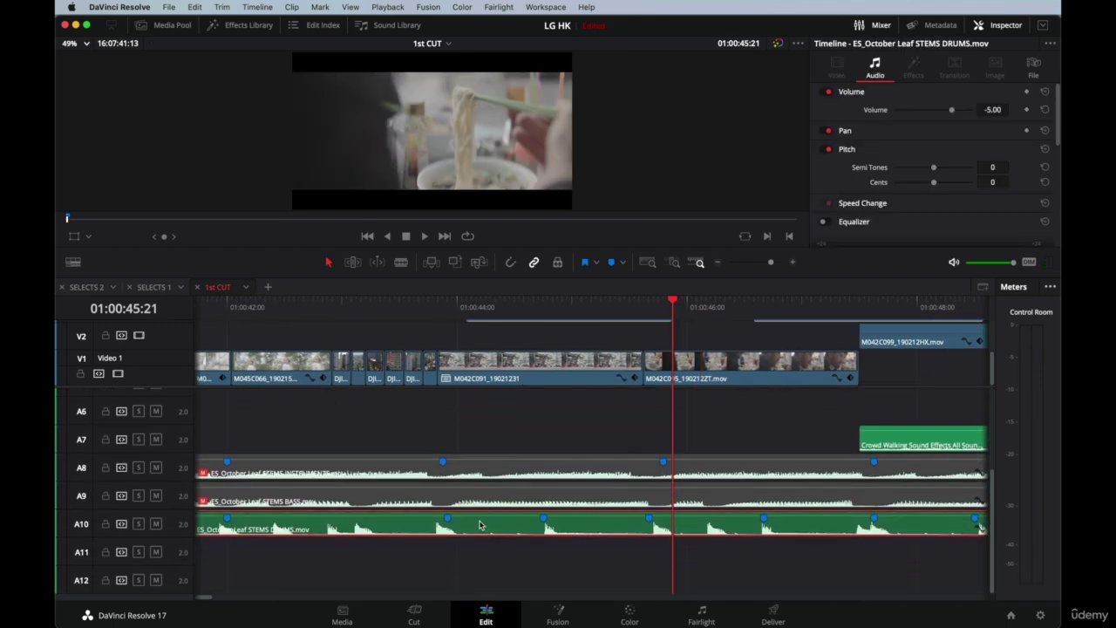
scroll(487, 510, "up", 5)
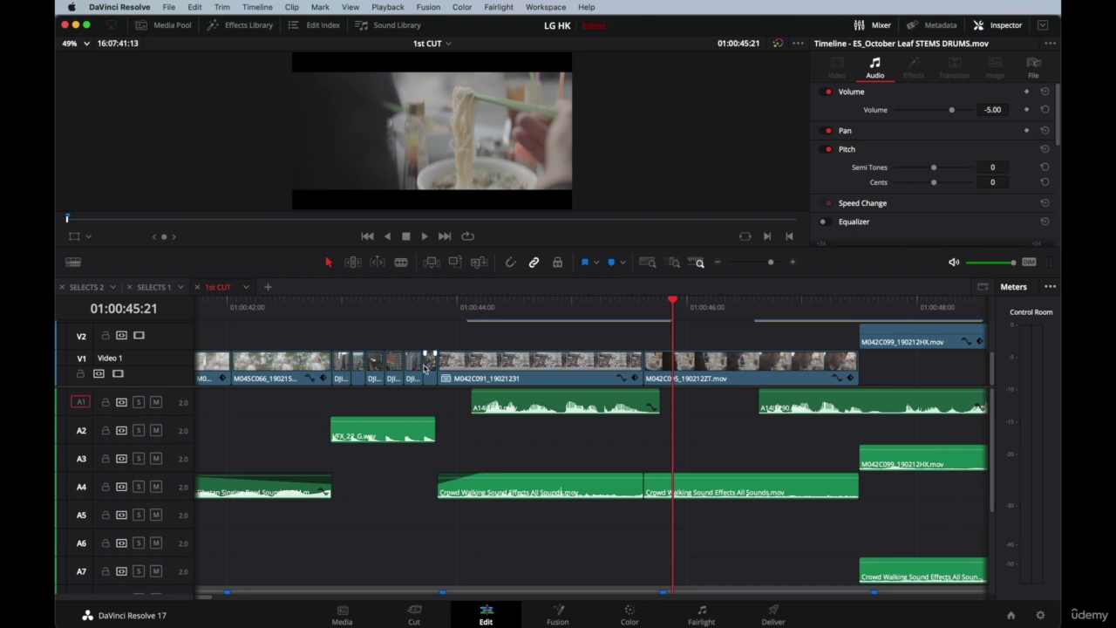
Play the street dining shots from 01:00:43:22 to hear the Crowd Walking ambience on A4 without the music stems.
left_click(449, 323)
left_click(446, 320)
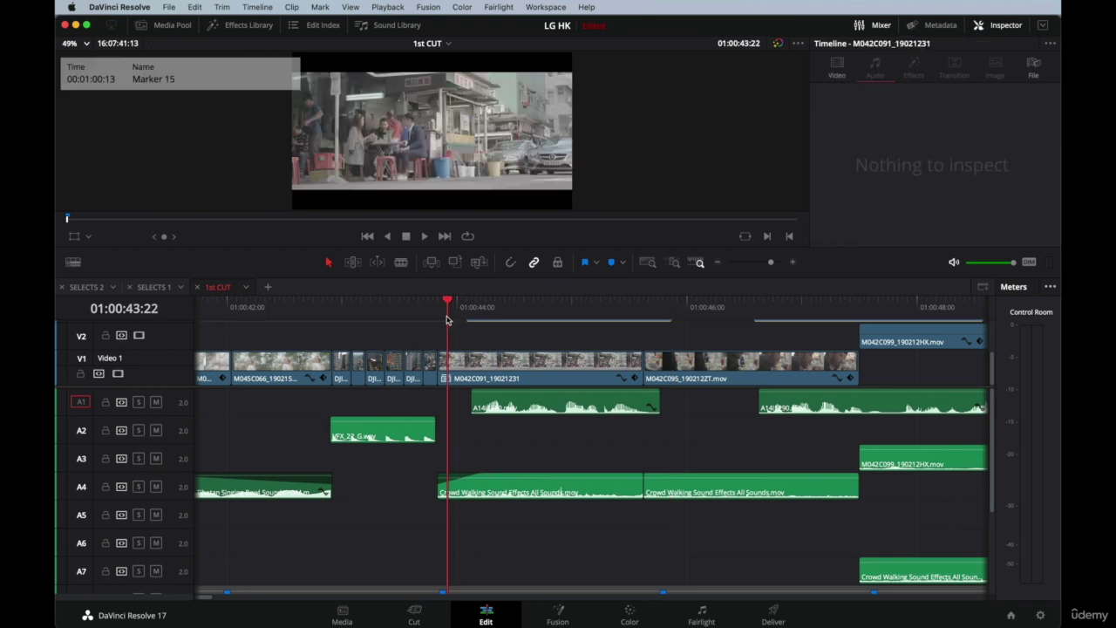
left_click(488, 496)
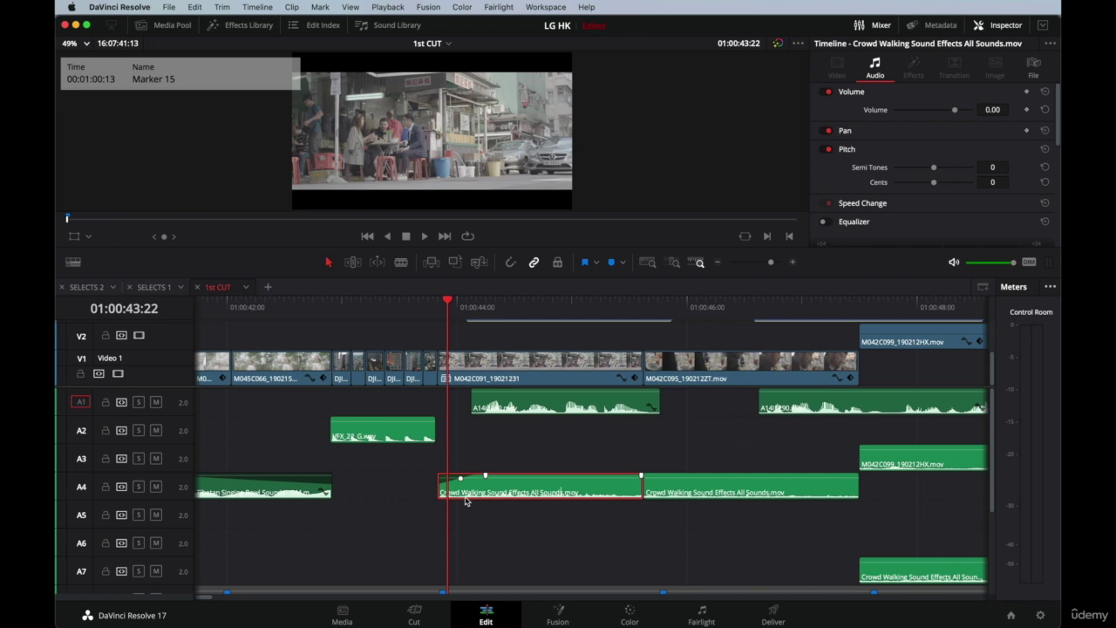
key("space")
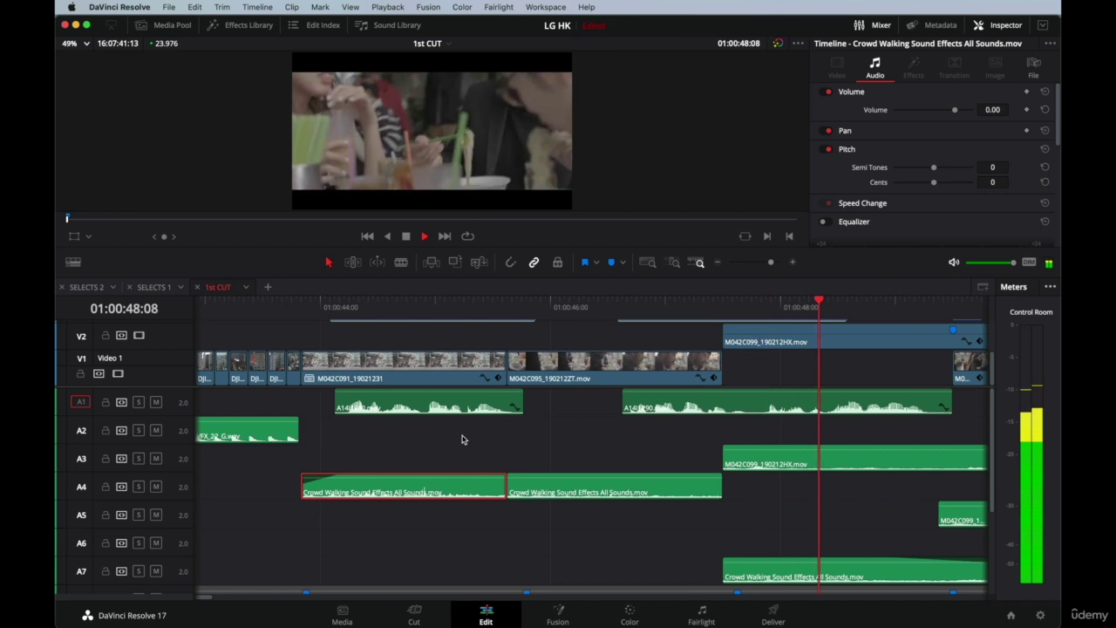
key("space")
Examine how the Crowd Walking clips and the M042C099_190212HX.mov audio on A3 and A5 are layered under the dining shots.
scroll(462, 440, "down", 2)
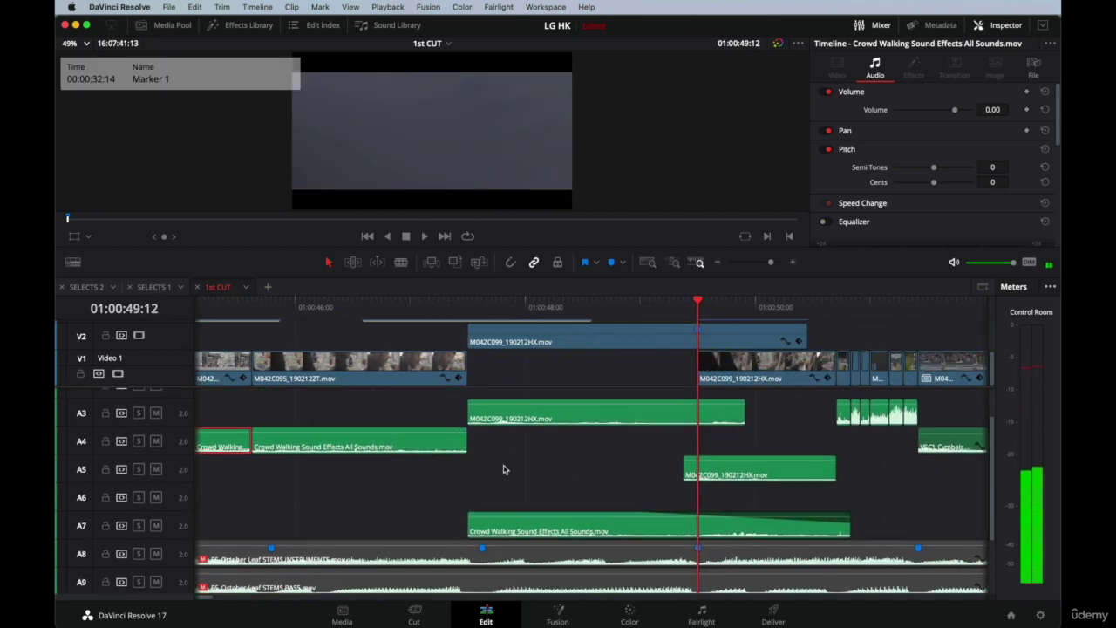
scroll(503, 469, "left", 2)
scroll(433, 471, "left", 2)
scroll(429, 471, "down", 1)
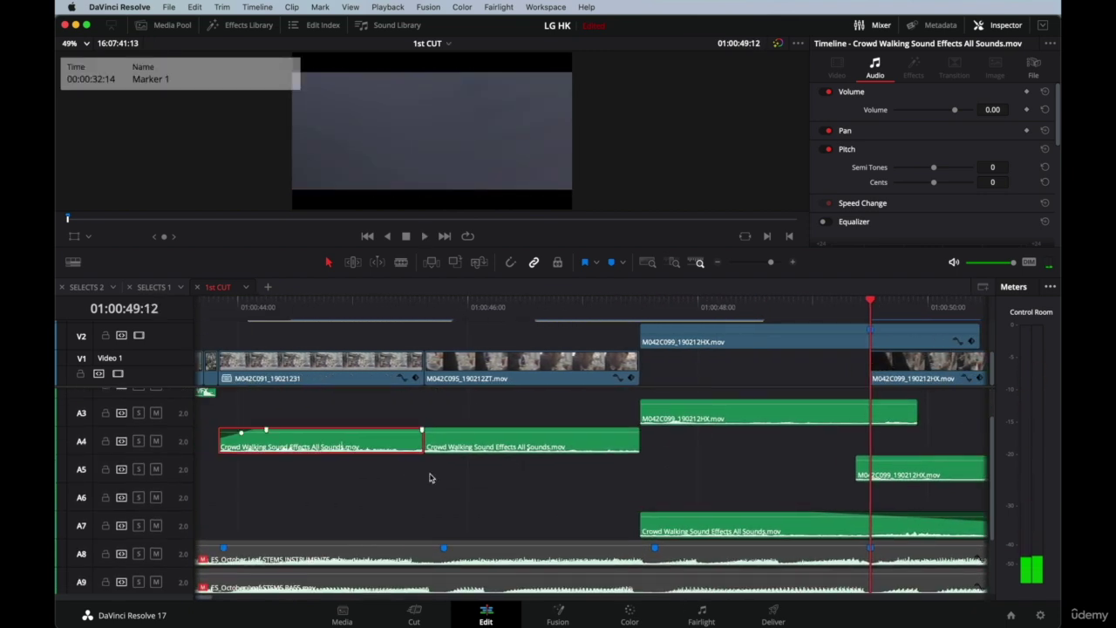
scroll(431, 476, "up", 2)
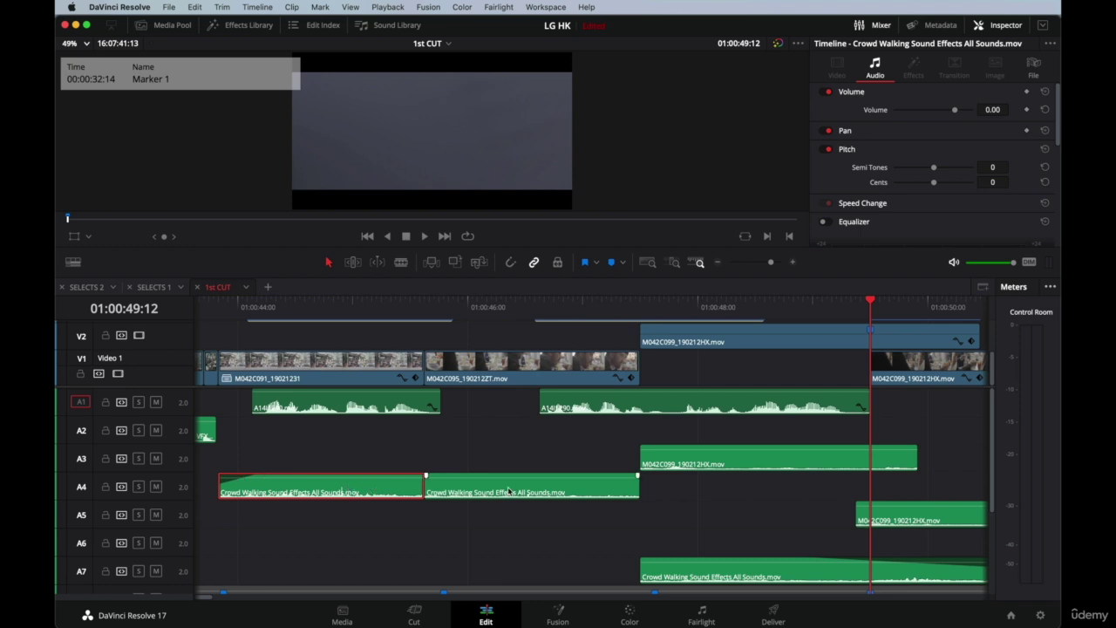
left_click(723, 464)
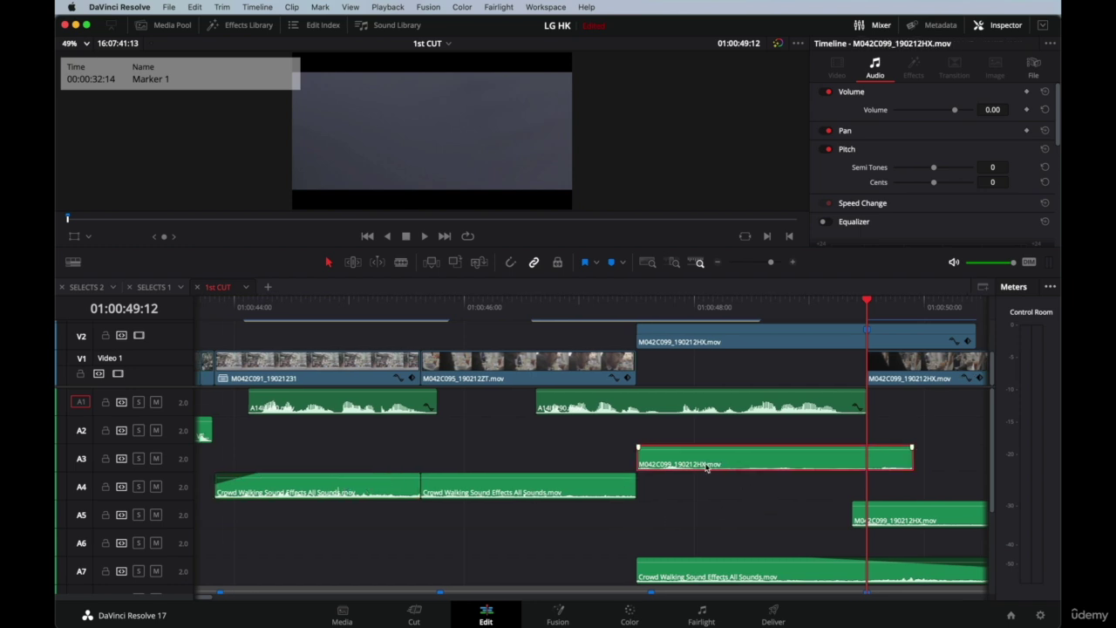
scroll(708, 469, "right", 1)
left_click(685, 341)
left_click(673, 471)
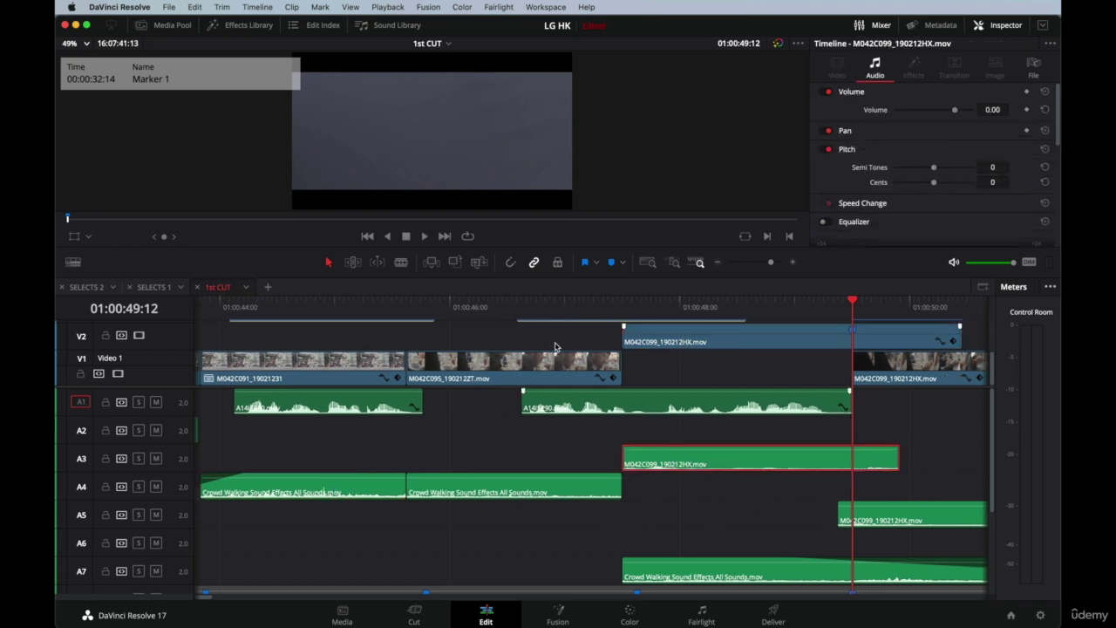
key("super+minus")
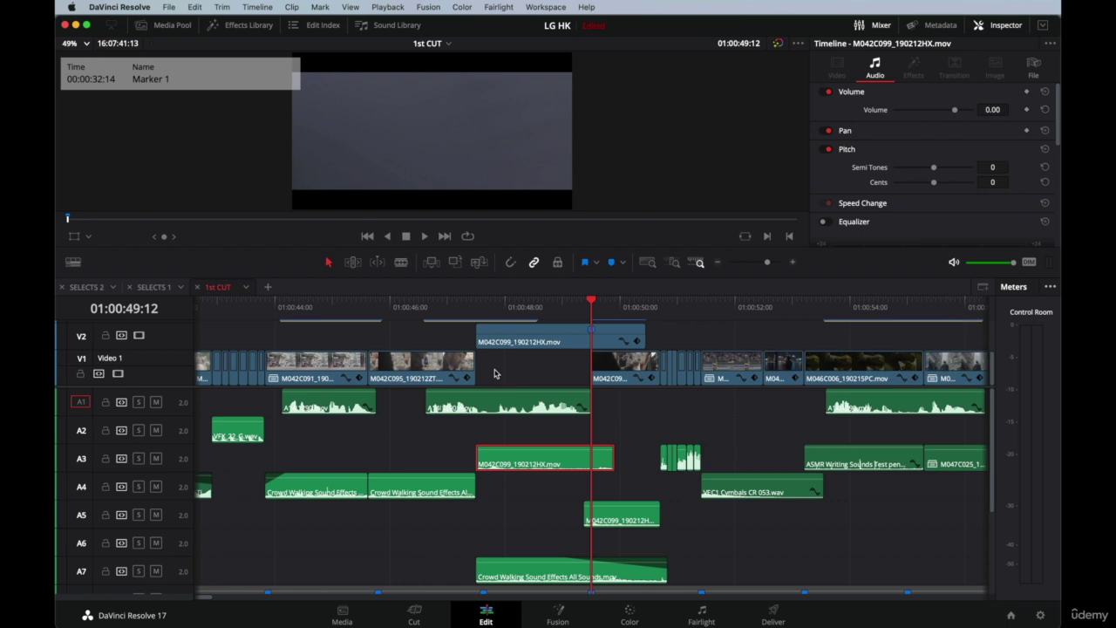
scroll(648, 553, "down", 2)
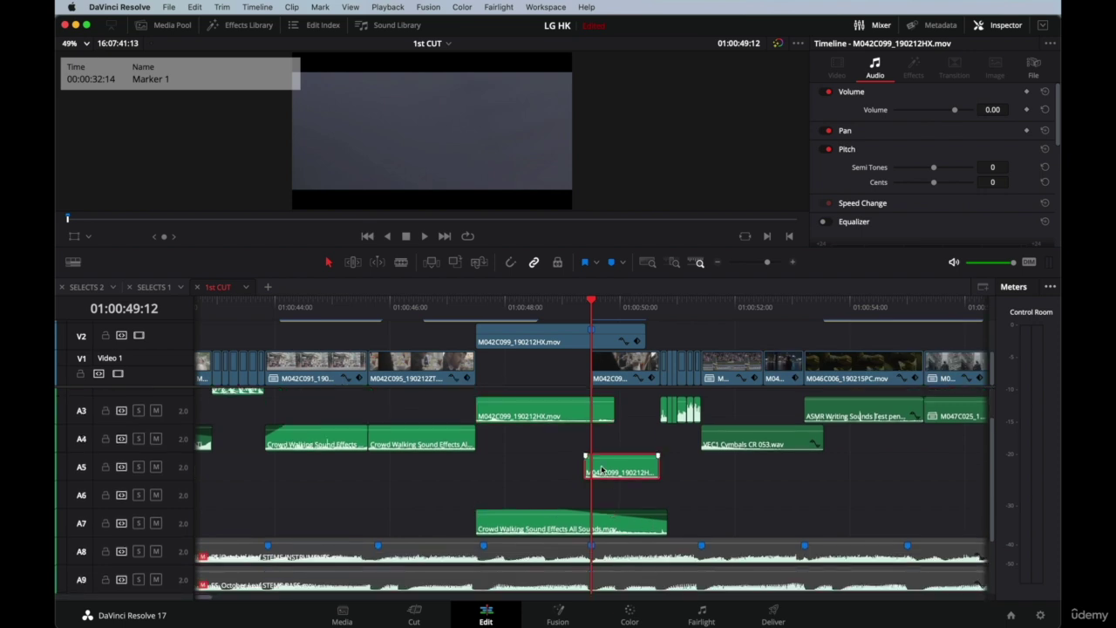
scroll(540, 481, "up", 2)
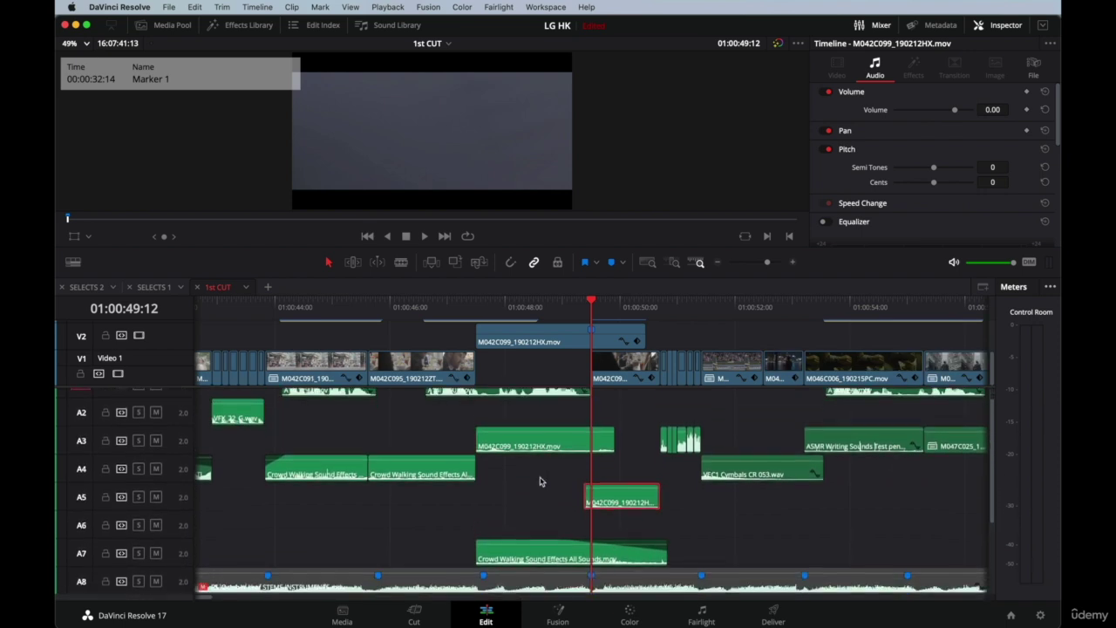
Re-enable the October Leaf instruments, bass and drums stems on A8 to A10, and play the section from about 01:00:43:03.
scroll(373, 516, "down", 5)
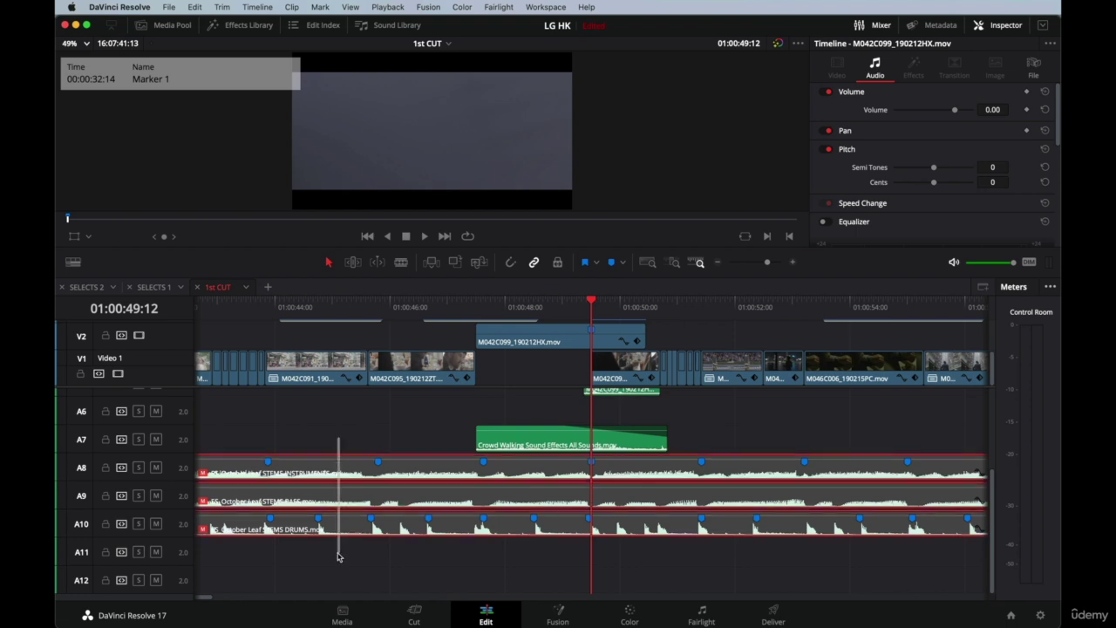
scroll(342, 471, "up", 5)
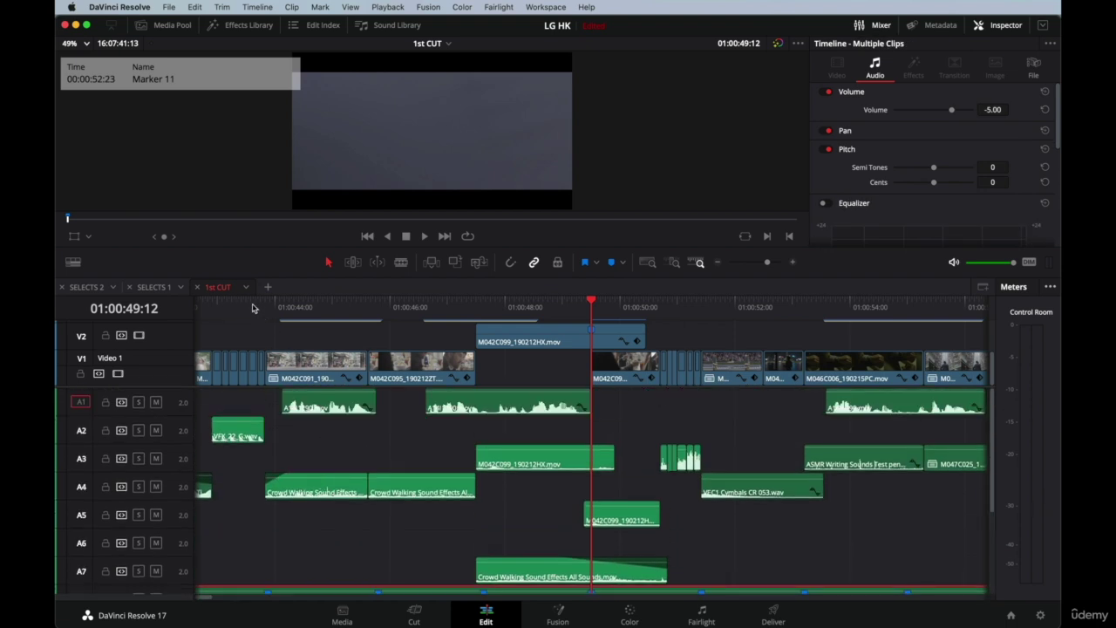
left_click_drag(253, 307, 225, 308)
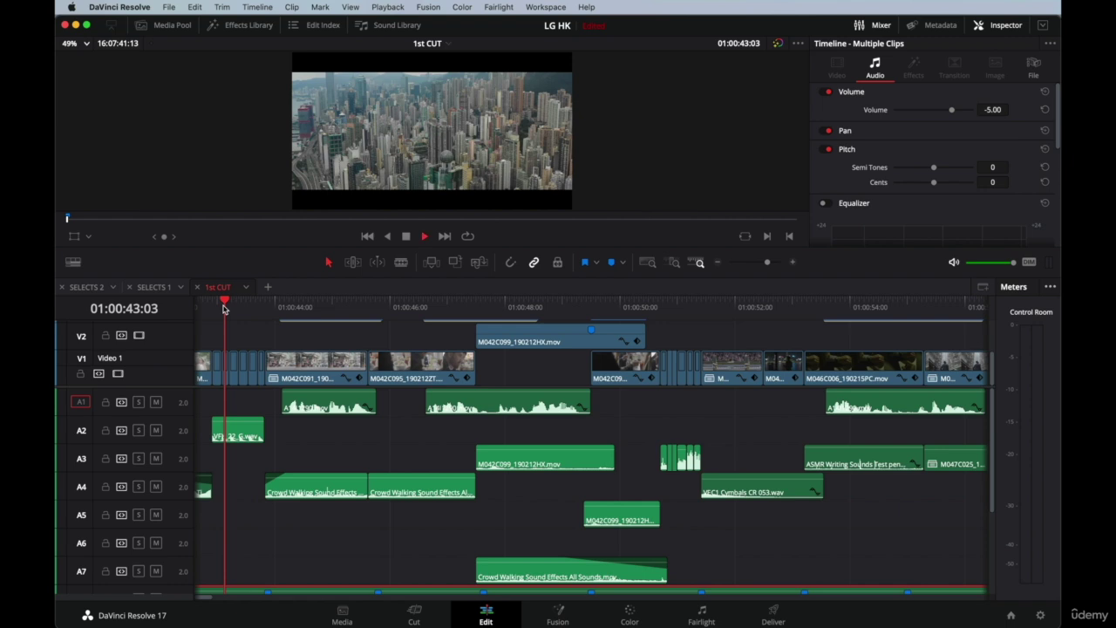
key("space")
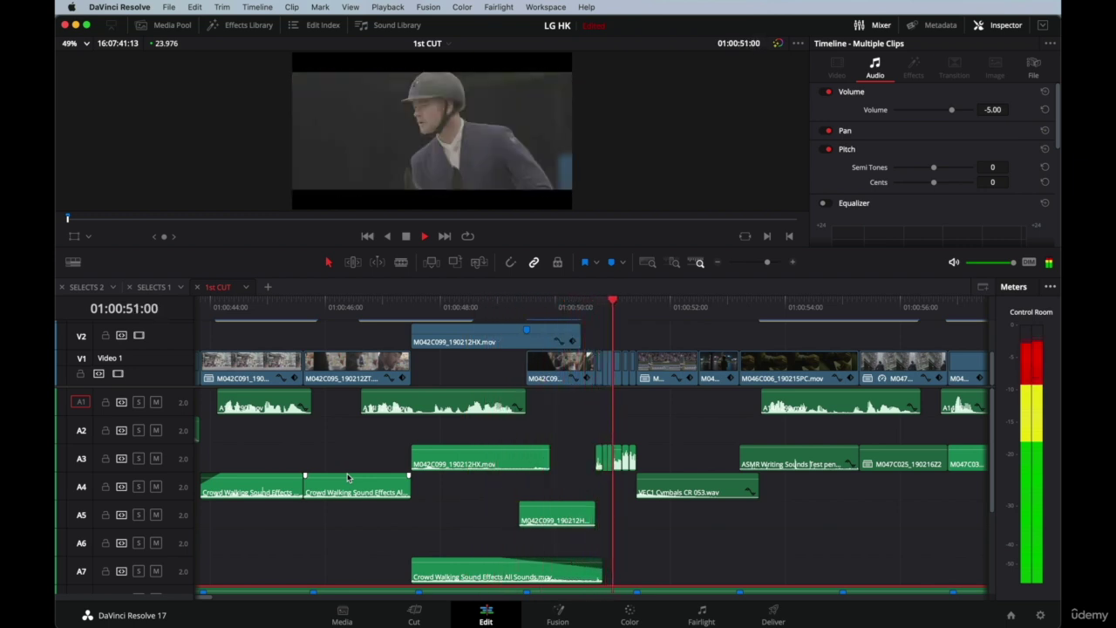
key("space")
Examine the rapid rider cuts and their short audio clips on A3 around 01:00:51:01.
scroll(474, 494, "down", 3)
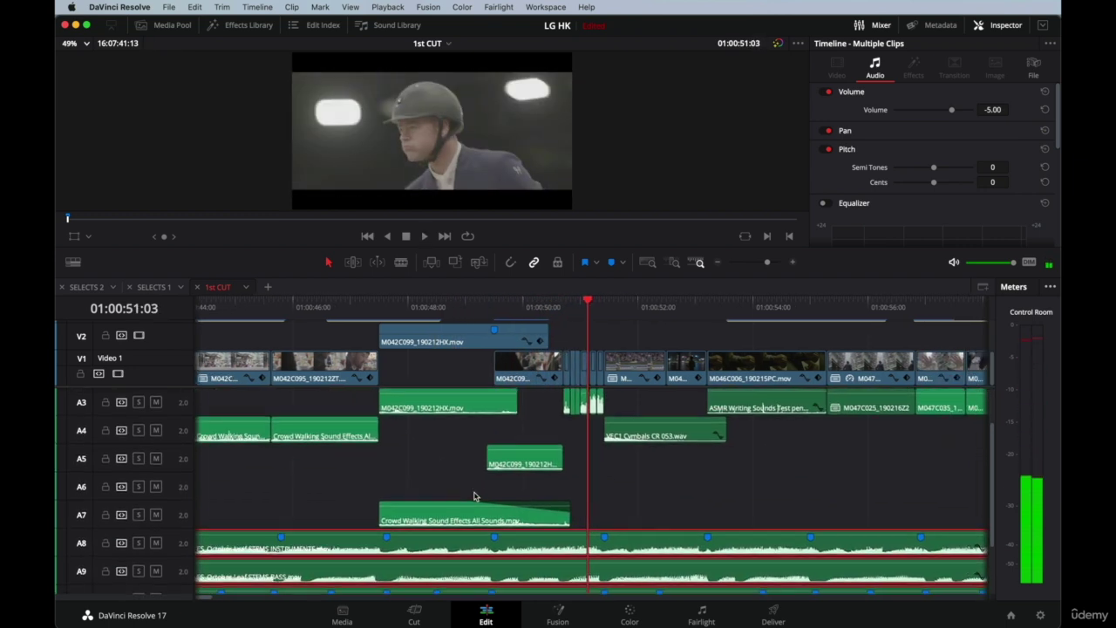
scroll(474, 496, "up", 3)
scroll(476, 488, "right", 3)
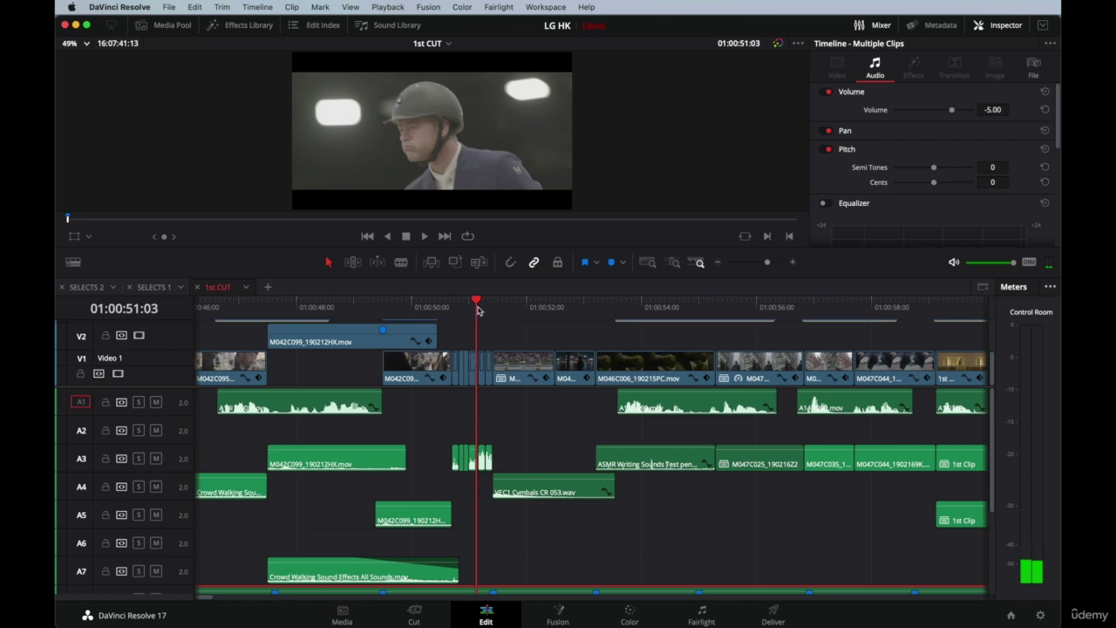
left_click_drag(478, 309, 471, 309)
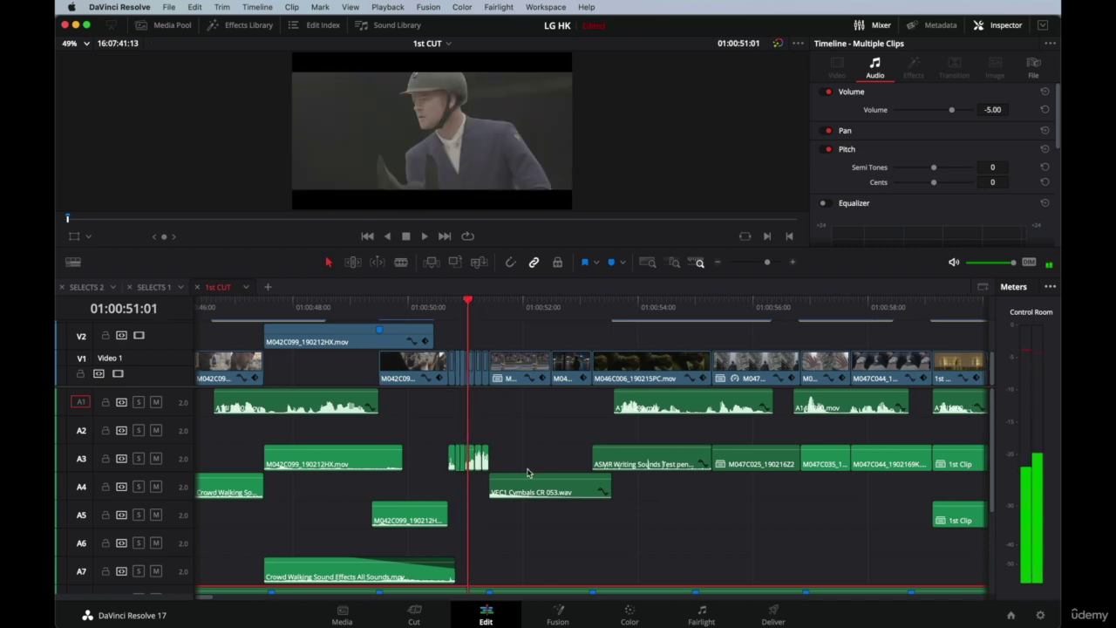
scroll(527, 472, "up", 2)
scroll(528, 469, "right", 2)
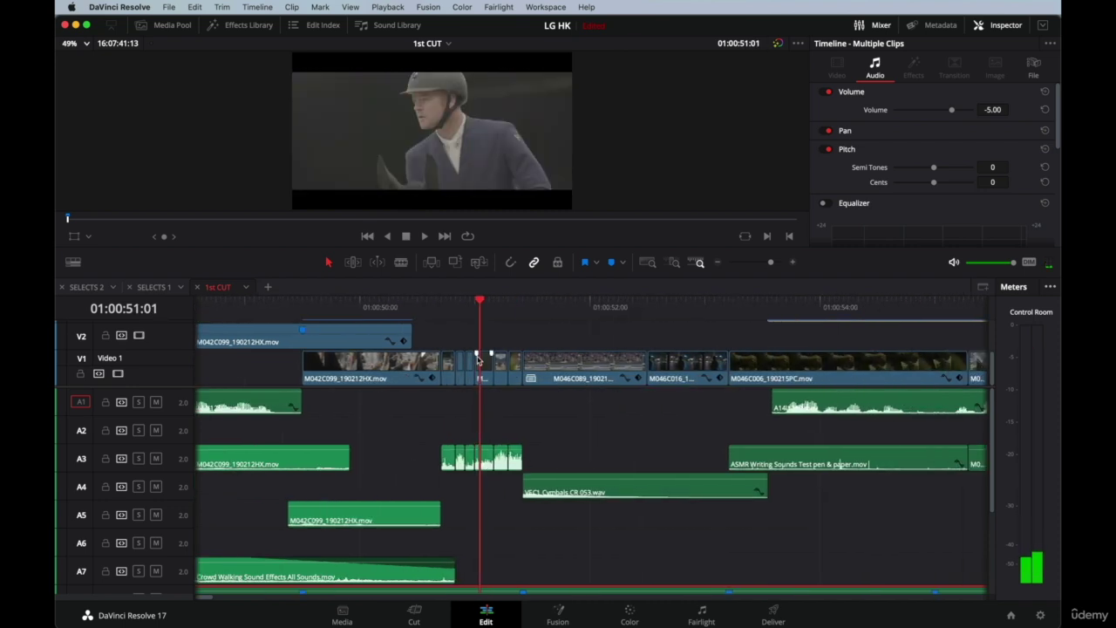
Select the VEC1 Cymbals CR 053.wav clip on A4 and play the rider cuts leading into it from 01:00:50:00.
mouse_move(526, 309)
left_mouse_down()
mouse_move(550, 309)
mouse_move(535, 311)
left_mouse_up()
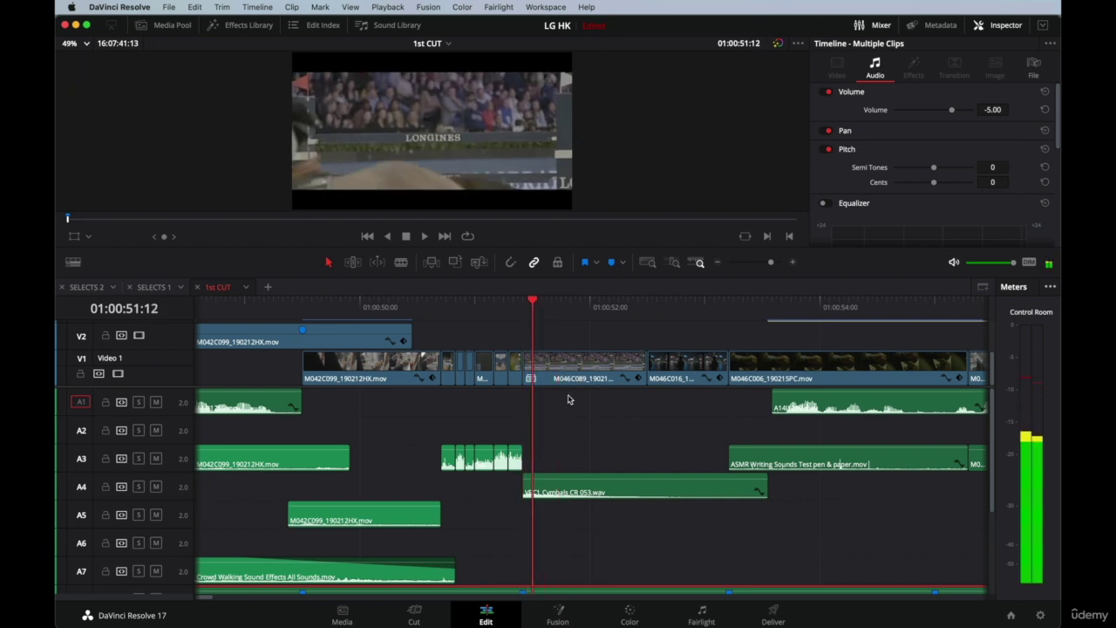
left_click(568, 486)
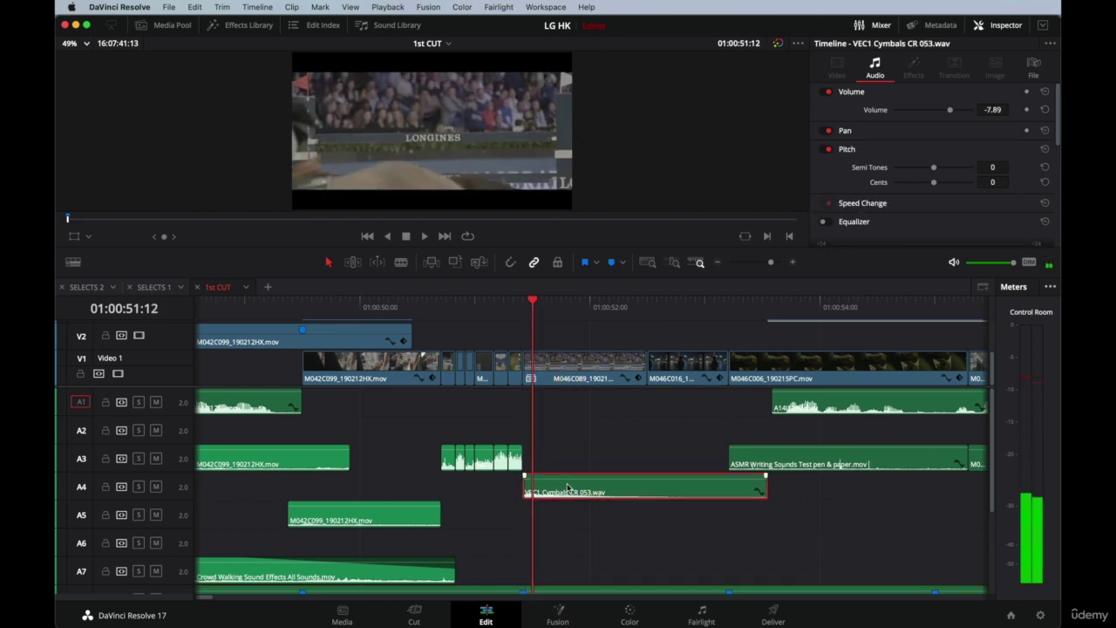
left_click(526, 311)
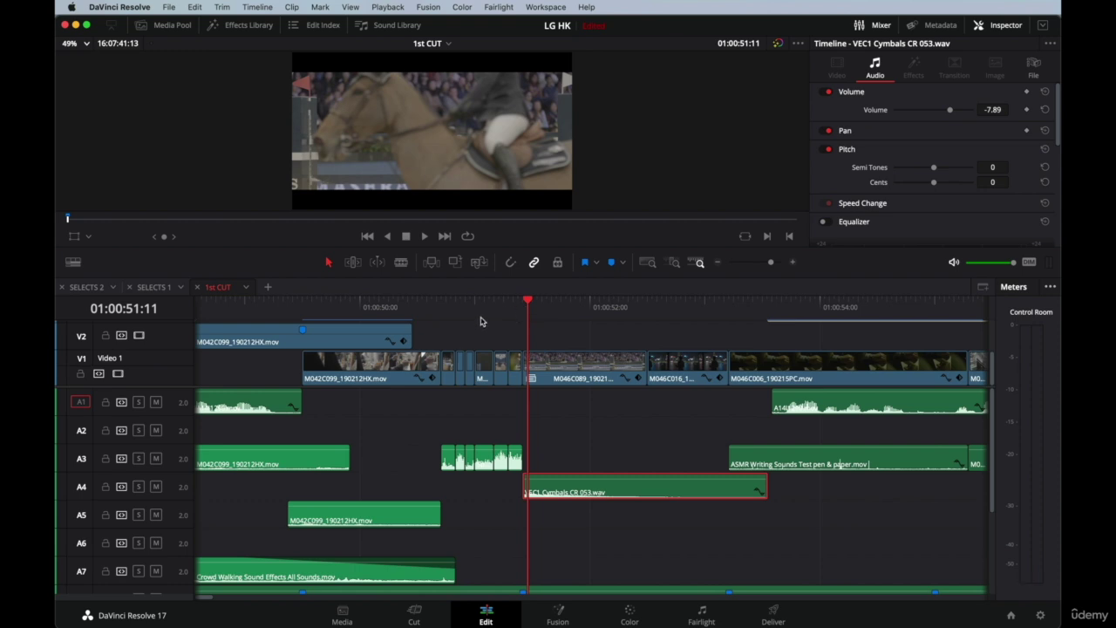
left_click(360, 307)
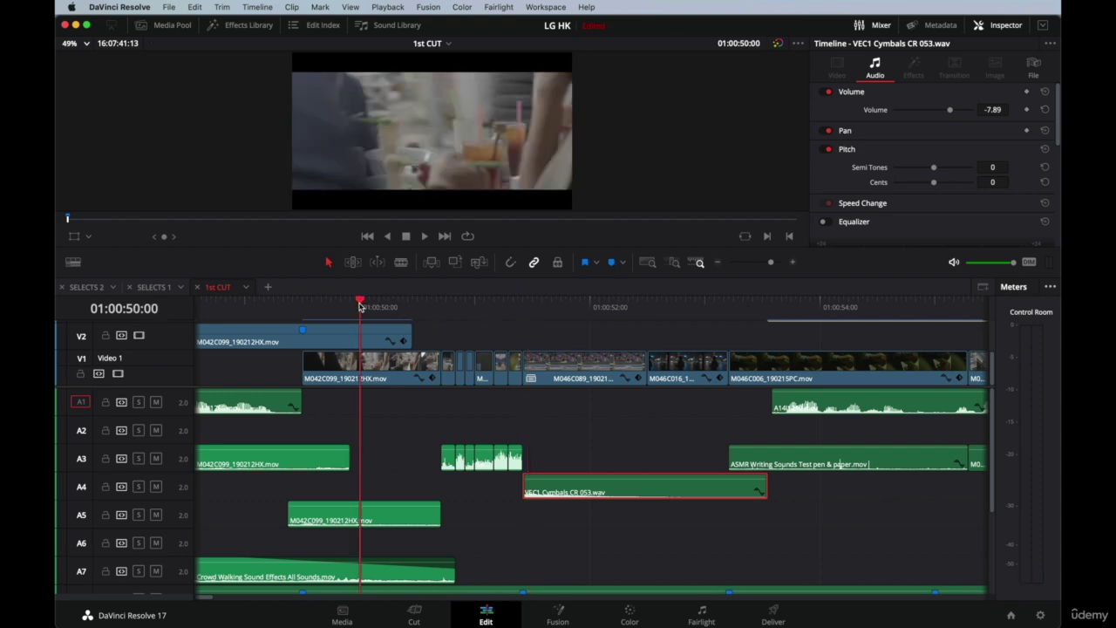
key("space")
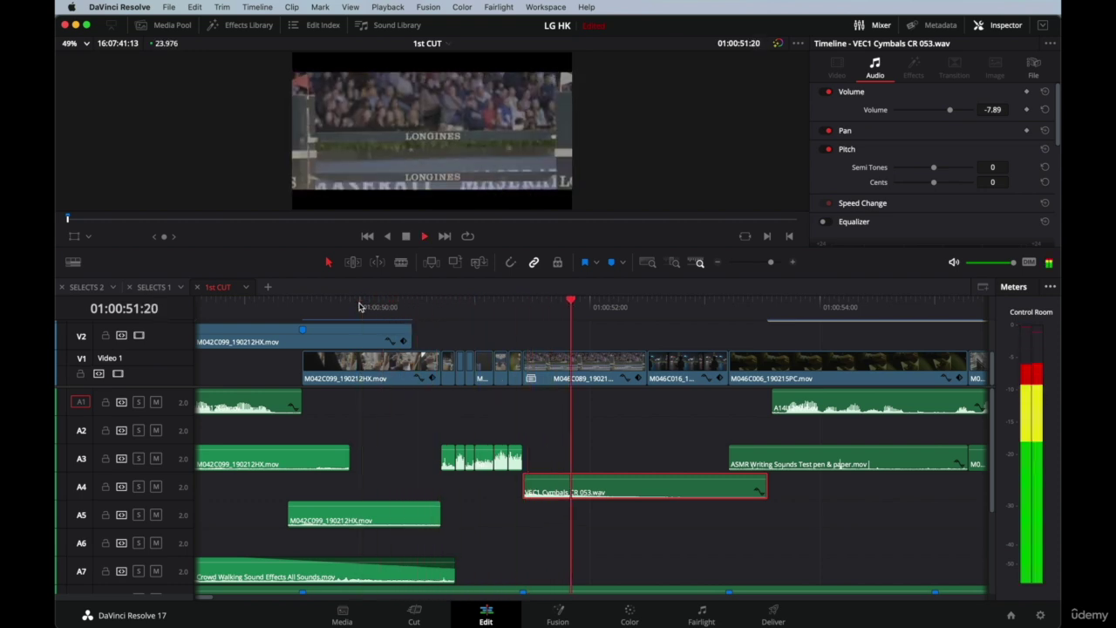
left_click(360, 307)
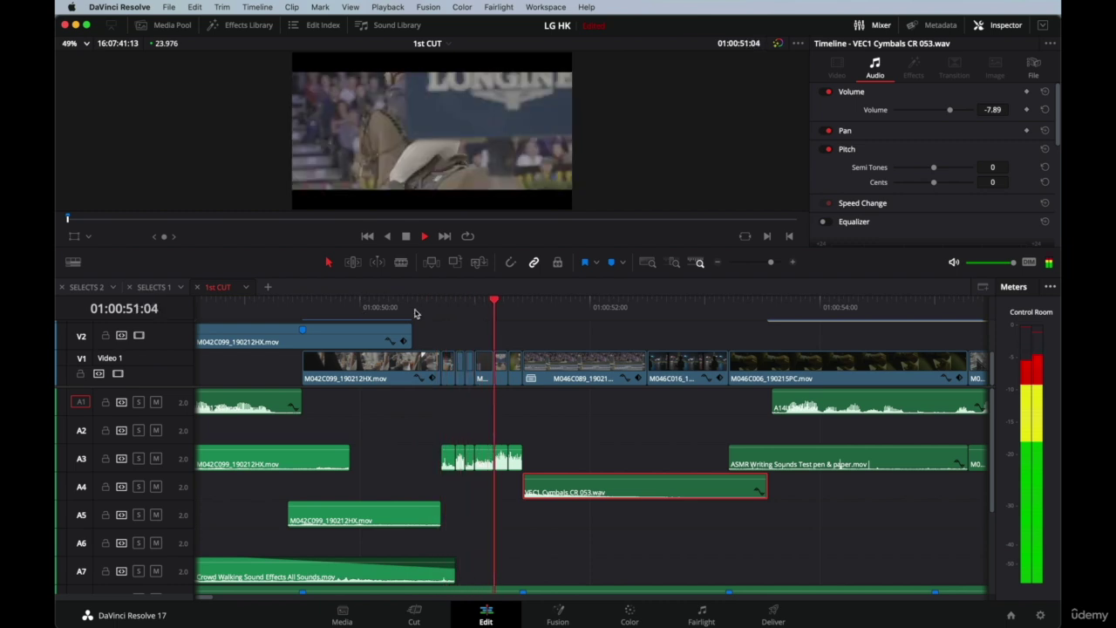
key("space")
Inspect the short Crowd Cheering and VFX1 Bonus FX 15.wav clips on A3 beneath the rapid rider cuts.
left_click(466, 310)
key("super+equal")
key("super+equal")
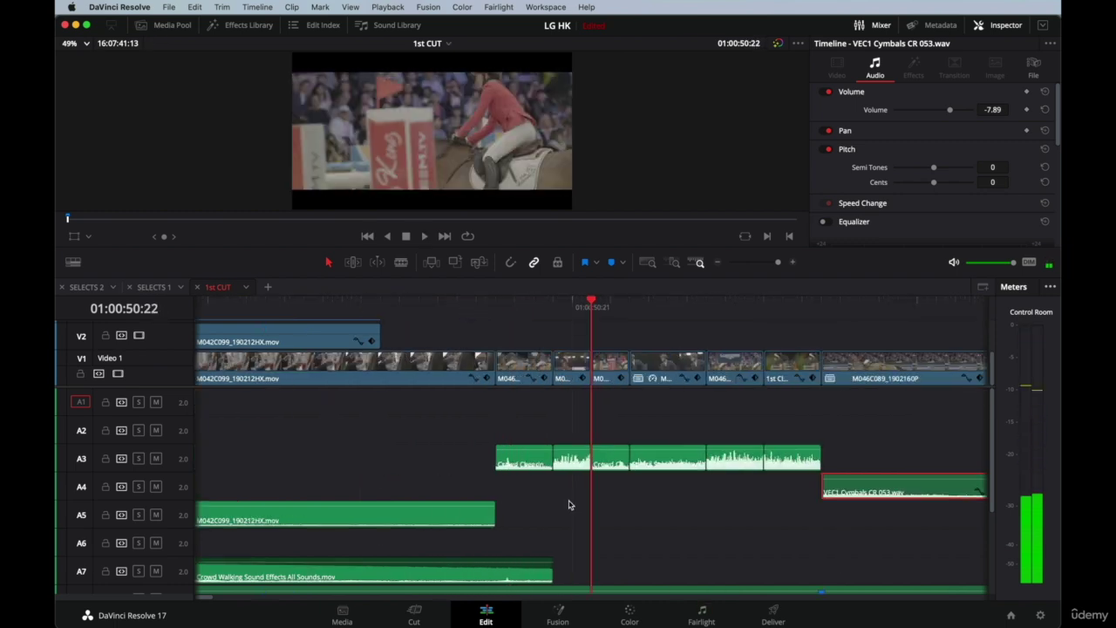
left_click(528, 466)
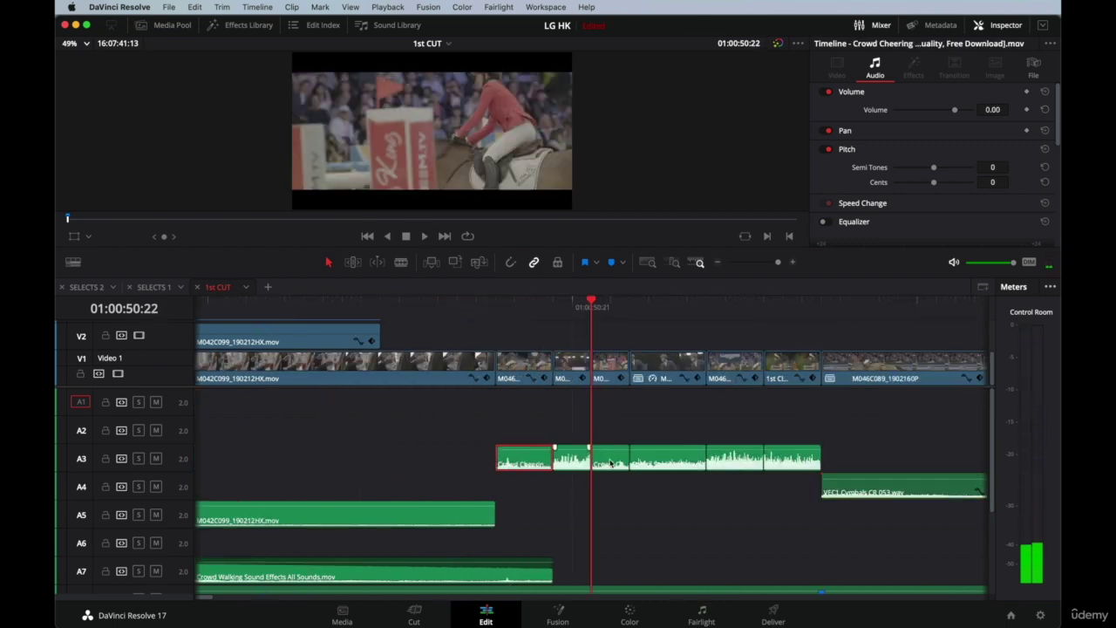
left_click(738, 464)
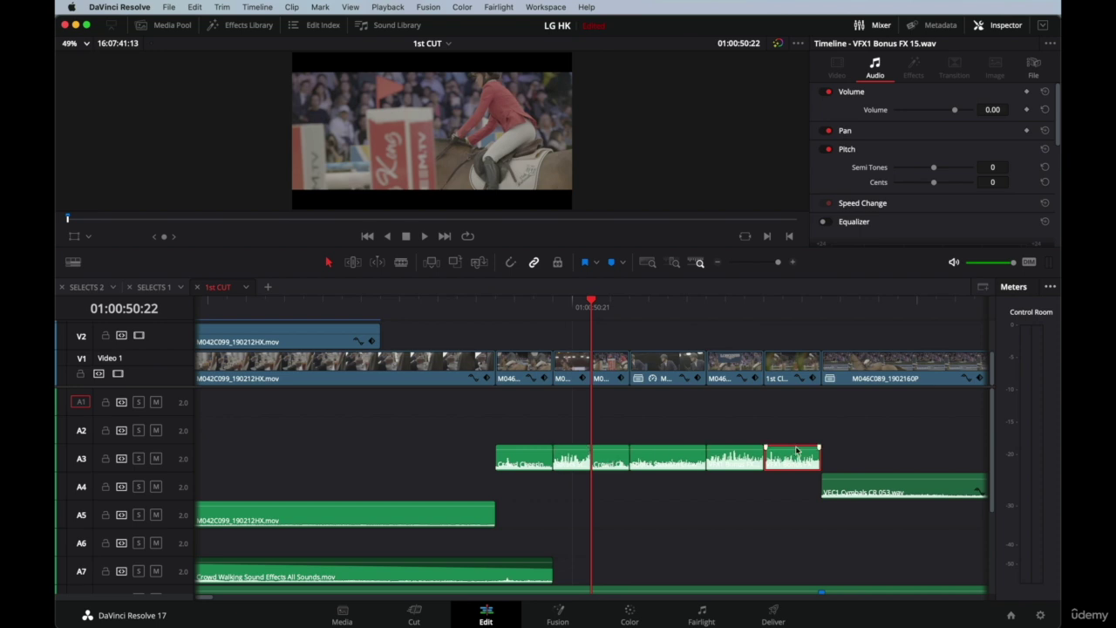
key("super+minus")
key("super+minus")
Play from 01:00:50:22 through the cymbal hit and the night skyline shot to the handwriting shot at about 01:00:54:03.
scroll(571, 468, "down", 1)
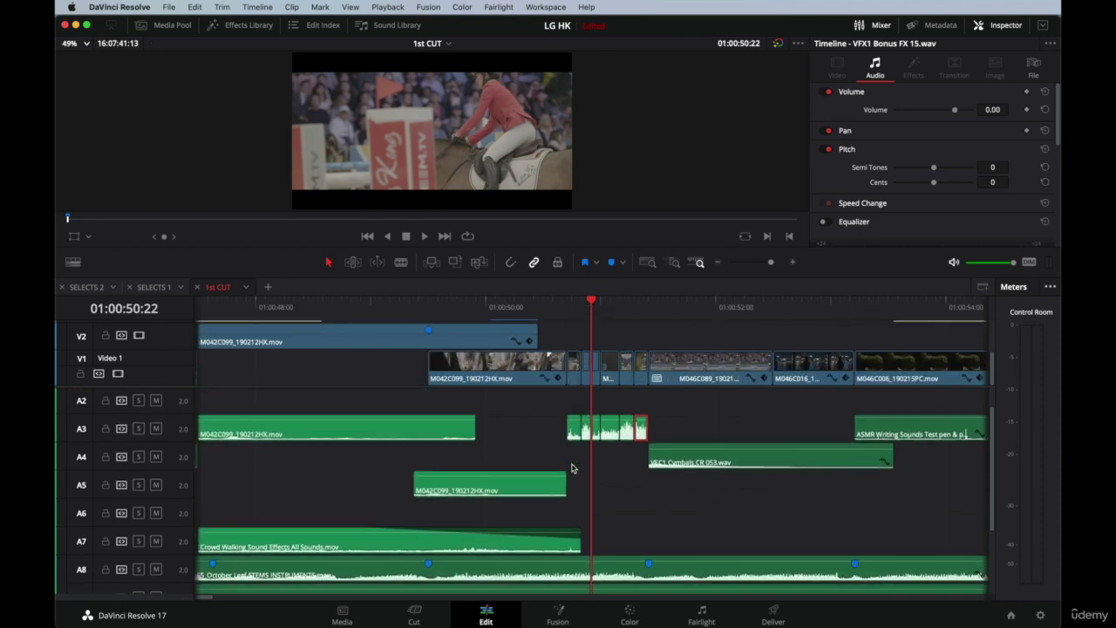
scroll(637, 431, "down", 2)
scroll(610, 431, "up", 2)
scroll(652, 436, "right", 3)
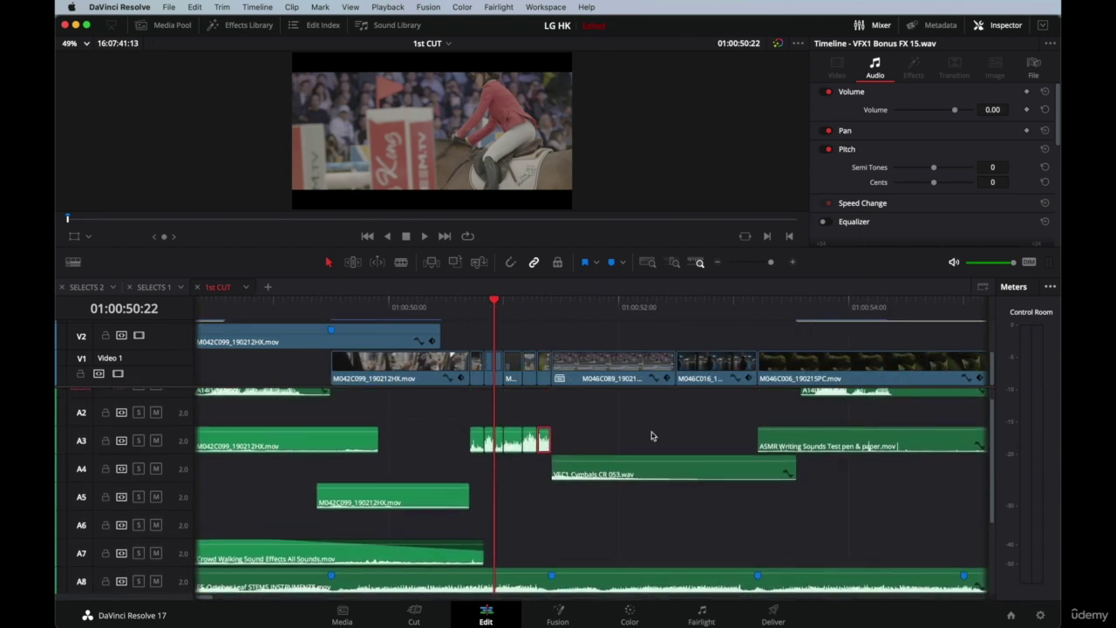
key("space")
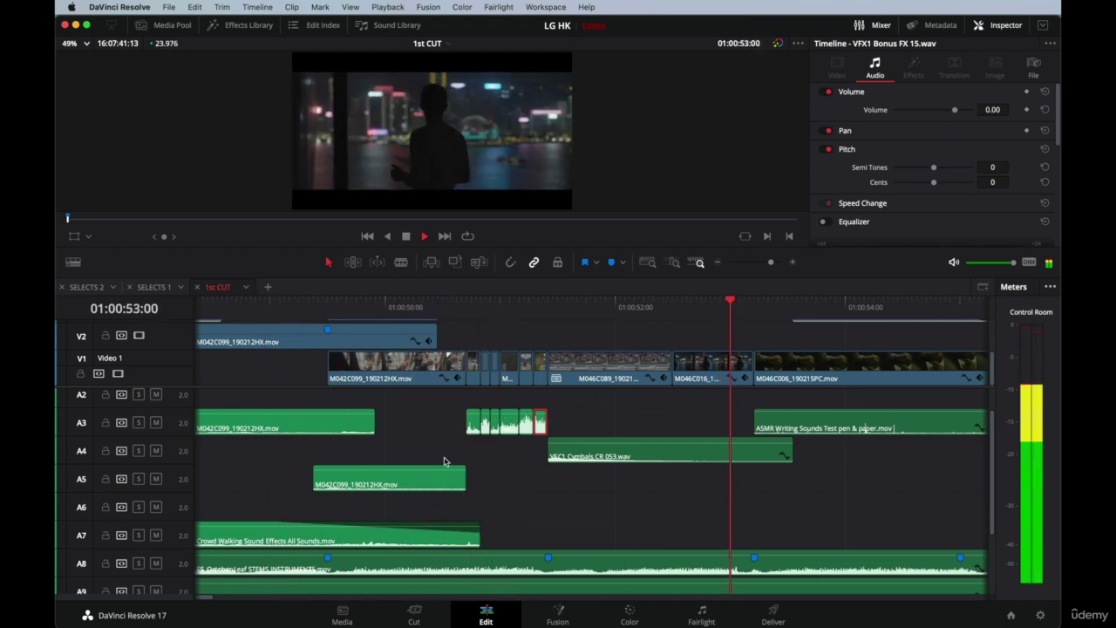
scroll(448, 461, "up", 1)
key("space")
scroll(550, 504, "up", 1)
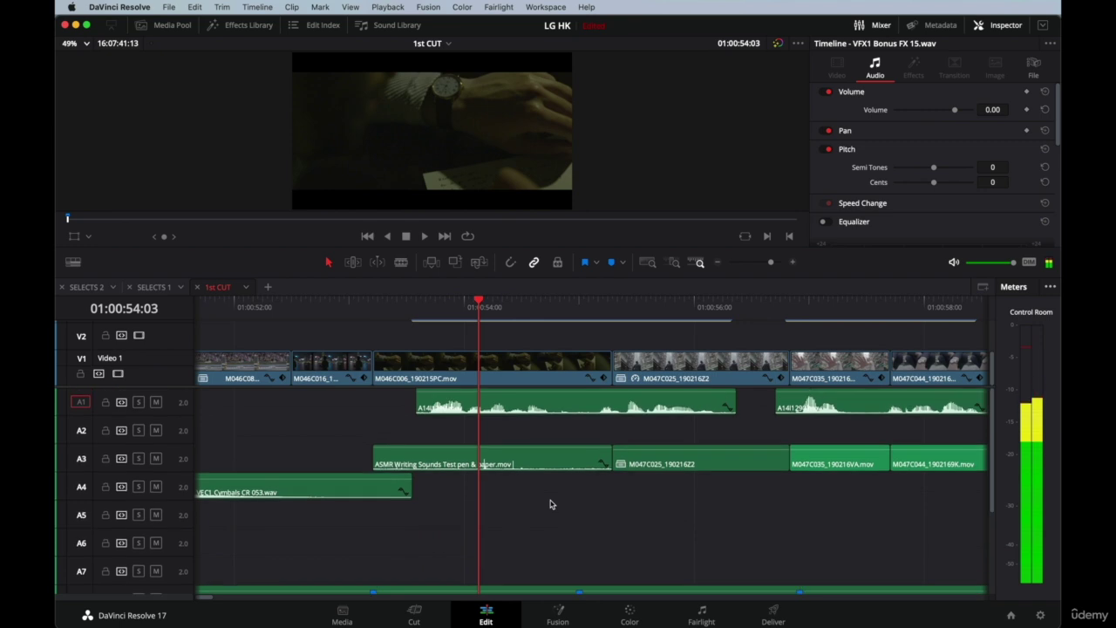
Set the ASMR Writing Sounds clip's audio format to Stereo in its clip attributes, with Embedded Channel 1 as the right channel's source.
left_click(426, 458)
right_click(425, 458)
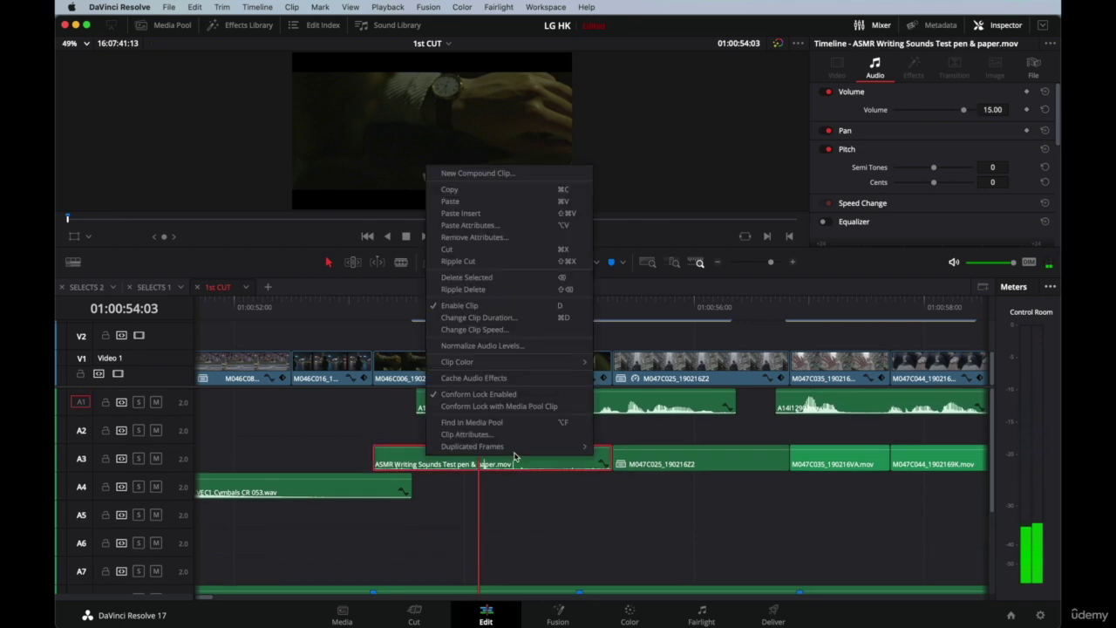
left_click(513, 436)
left_click(419, 246)
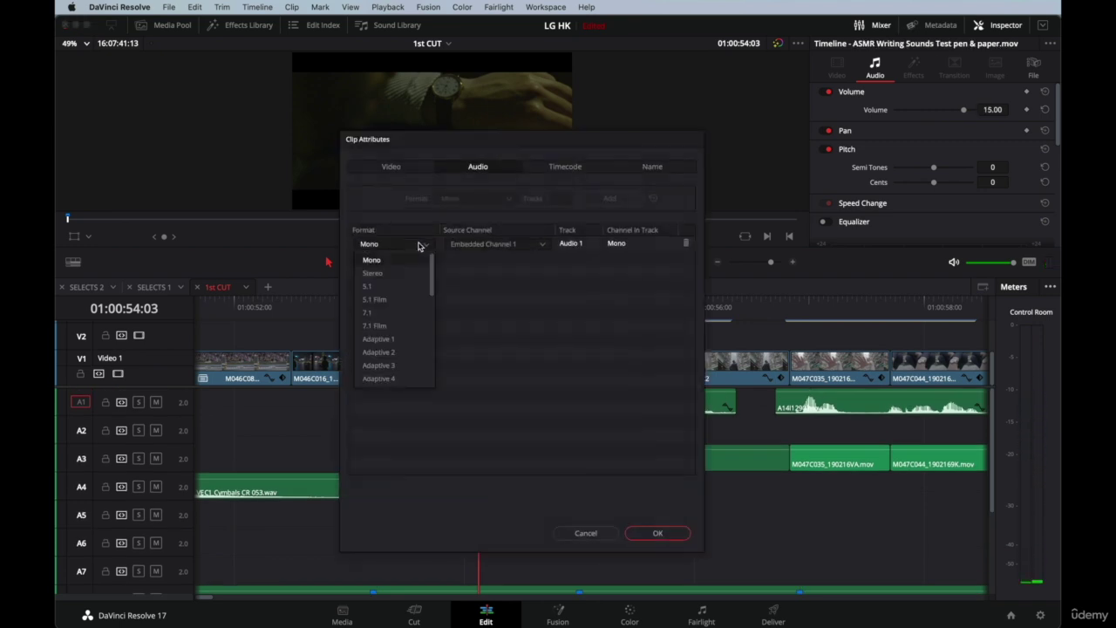
left_click(396, 273)
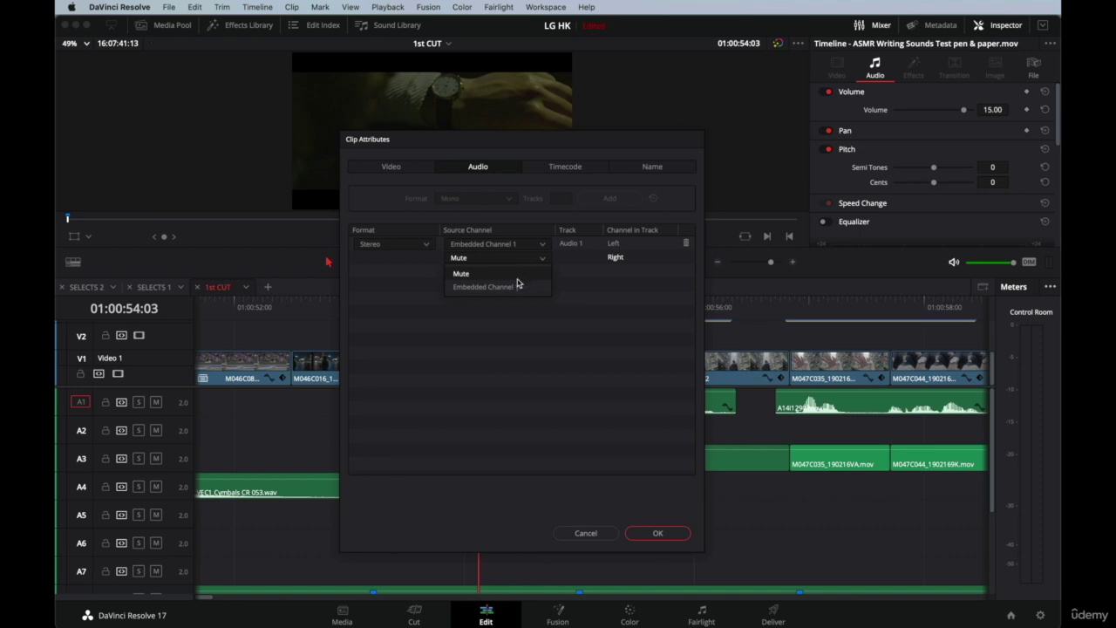
left_click(660, 534)
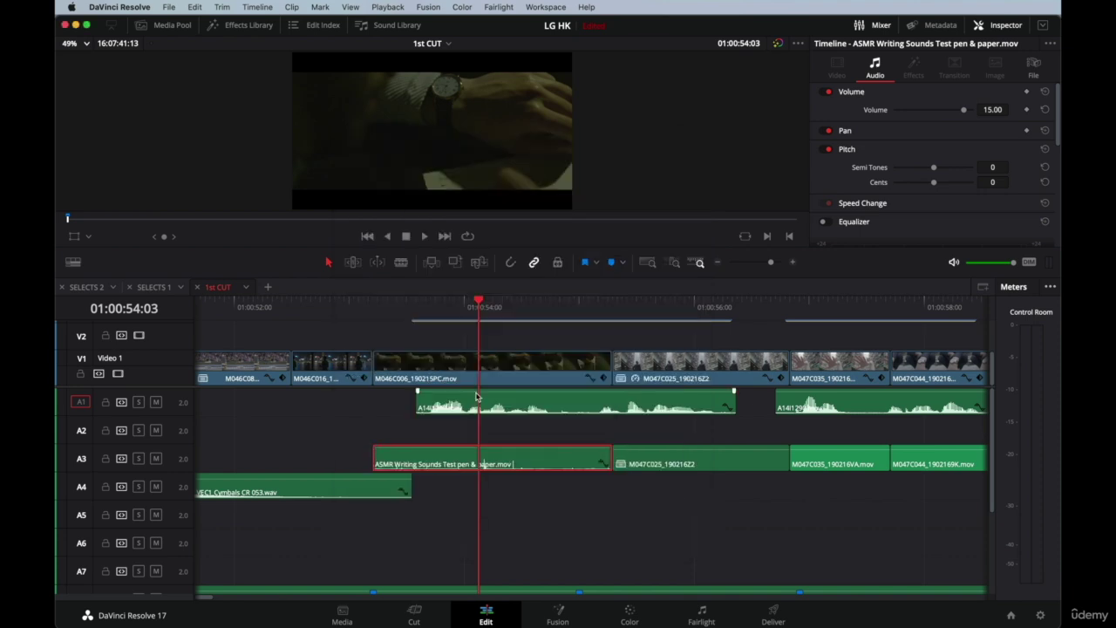
Disable the October Leaf instruments, bass and drums stems on A8 to A10.
left_click(326, 305)
scroll(502, 458, "down", 4)
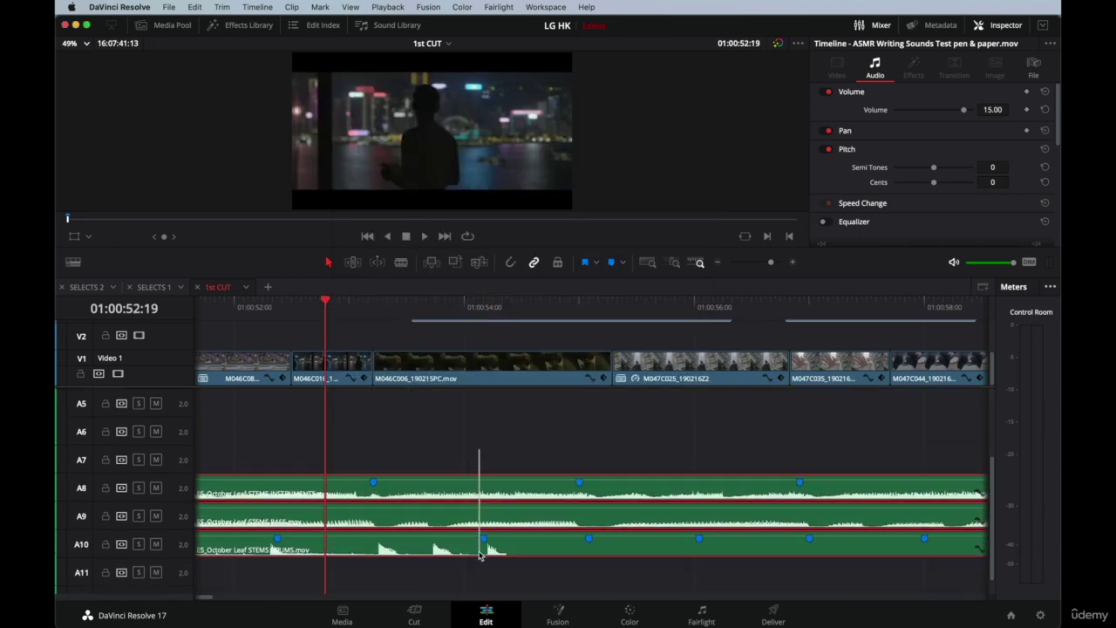
left_click_drag(478, 449, 479, 556)
key("super+minus")
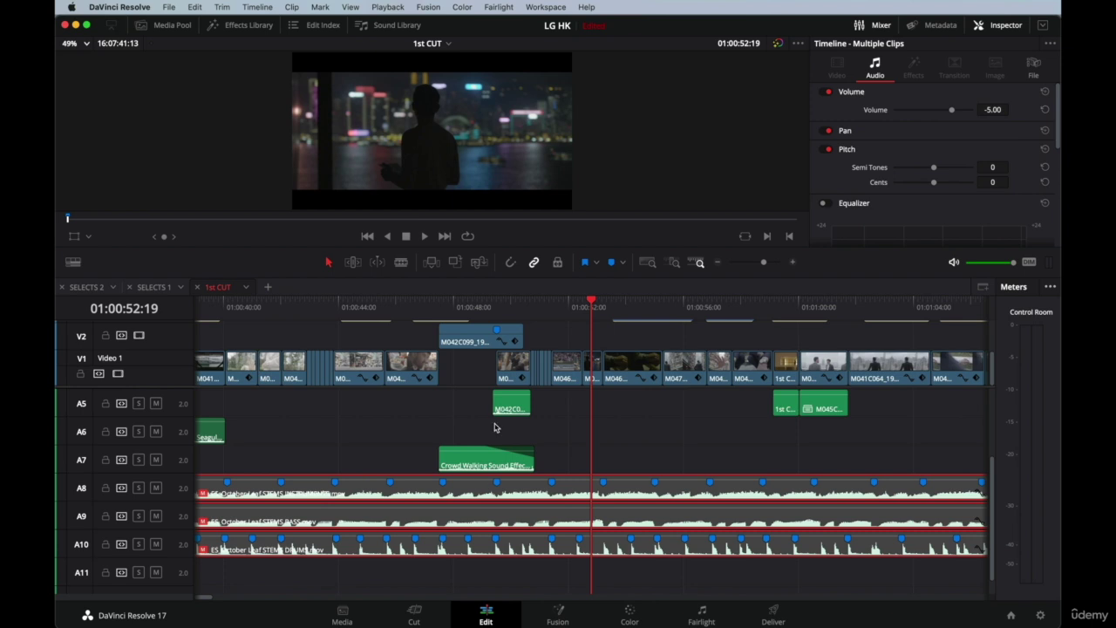
Play the effects and voice-over without the music stems from about 01:00:46:19 to 01:01:04:14.
scroll(494, 427, "up", 2)
left_click(416, 307)
key("space")
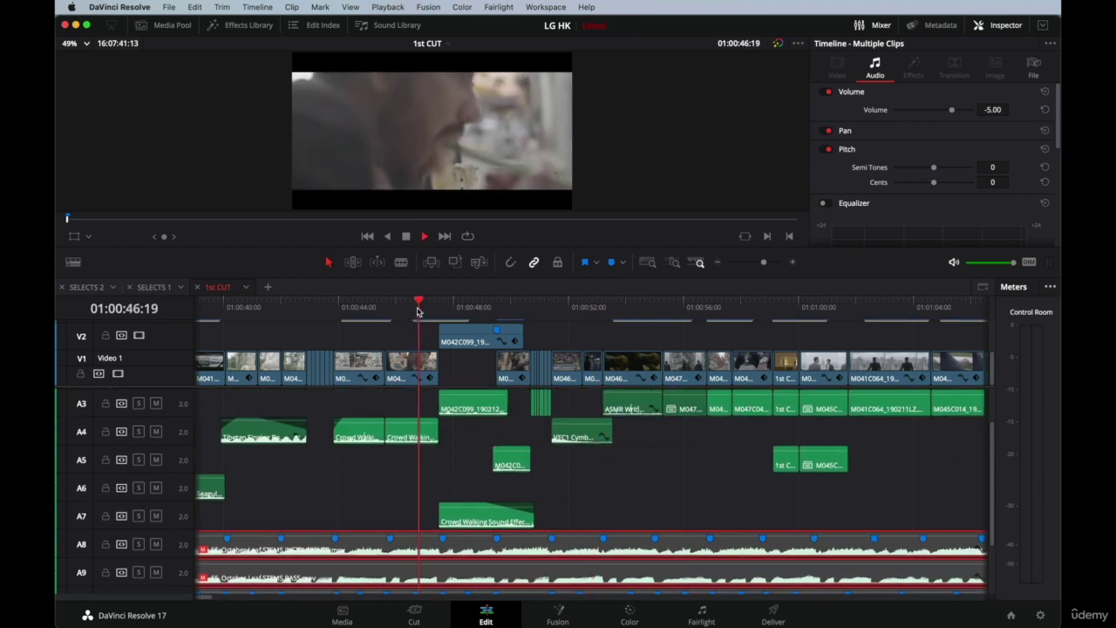
scroll(549, 472, "right", 2)
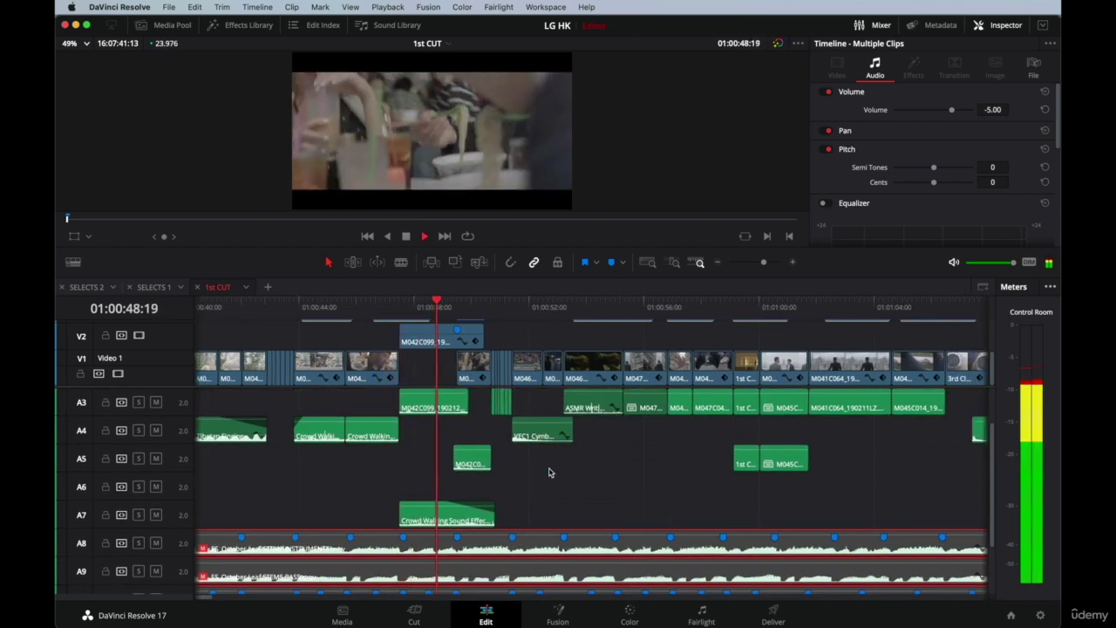
scroll(549, 472, "right", 4)
scroll(548, 470, "left", 3)
scroll(545, 484, "up", 2)
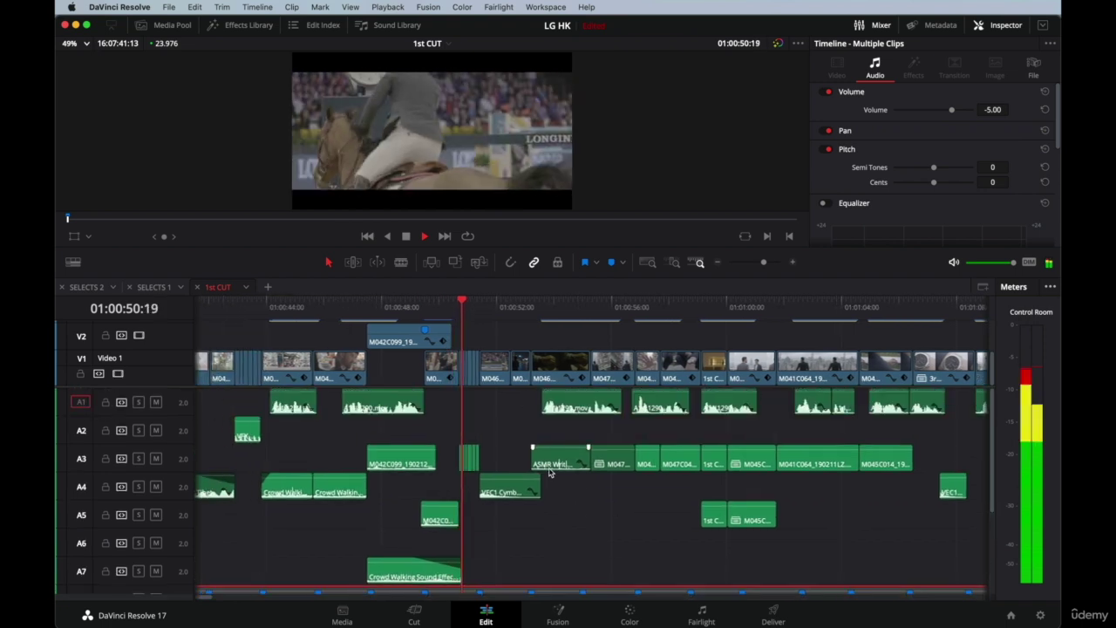
scroll(536, 509, "right", 3)
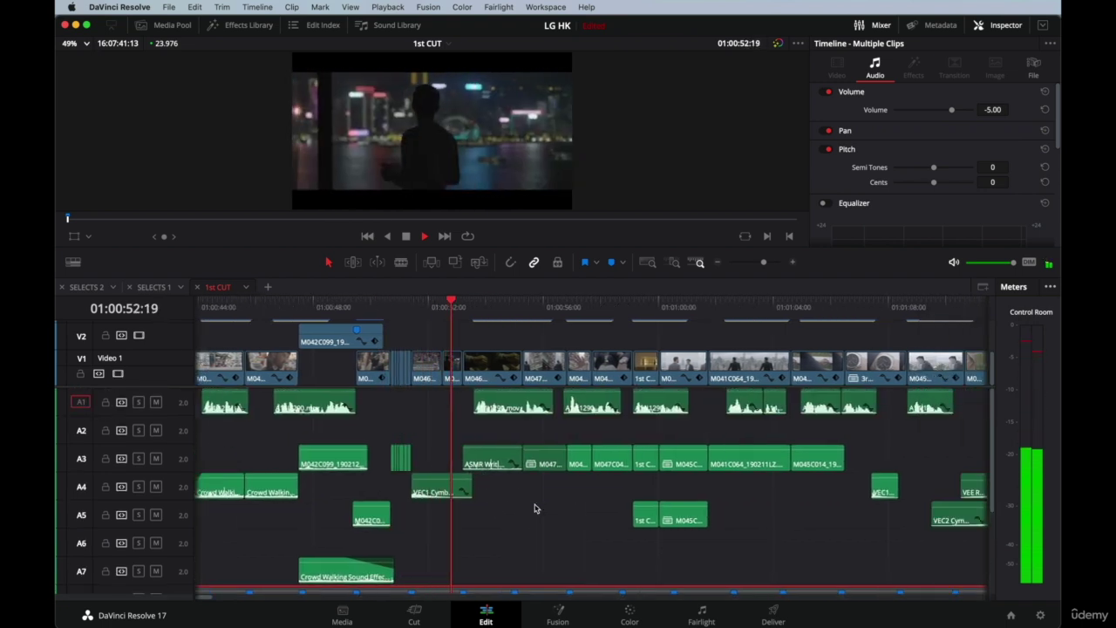
scroll(535, 508, "right", 3)
scroll(536, 508, "right", 3)
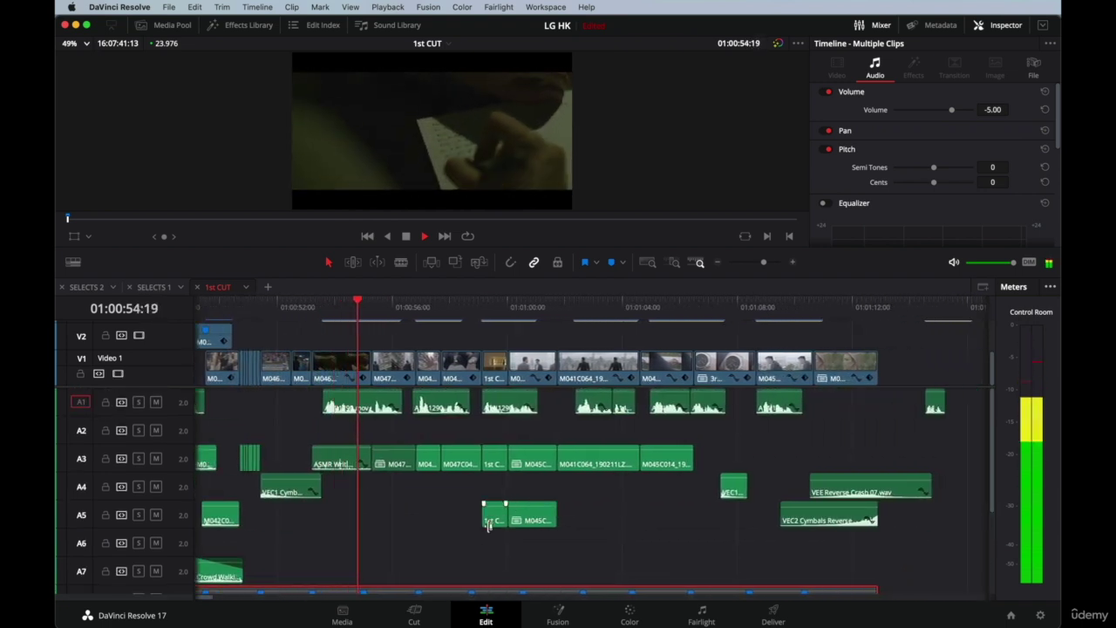
scroll(436, 546, "right", 3)
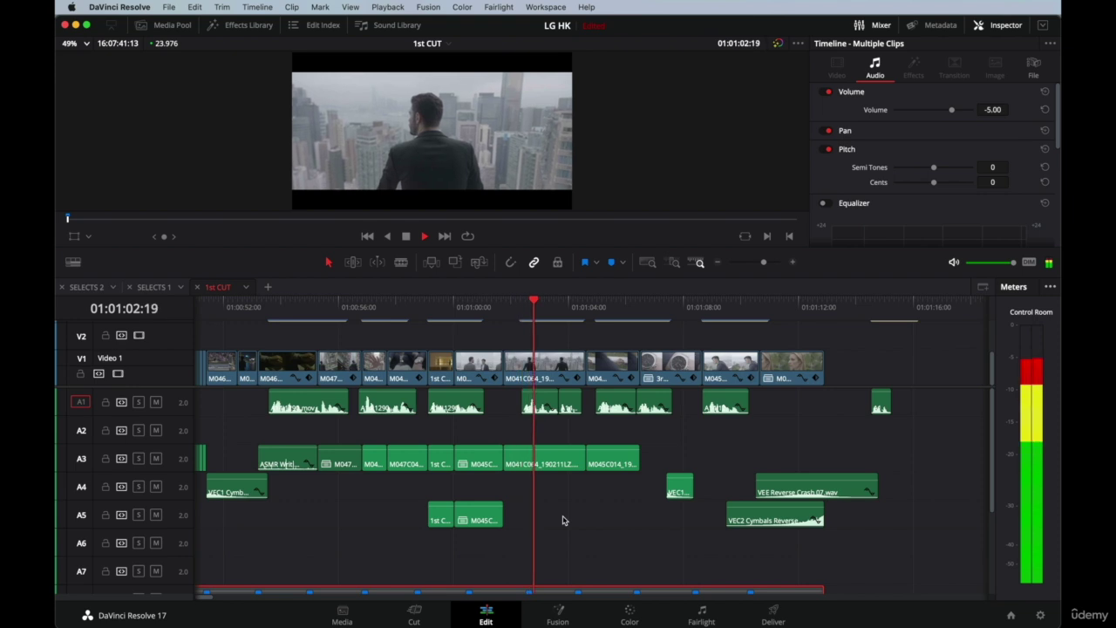
scroll(564, 521, "right", 2)
key("space")
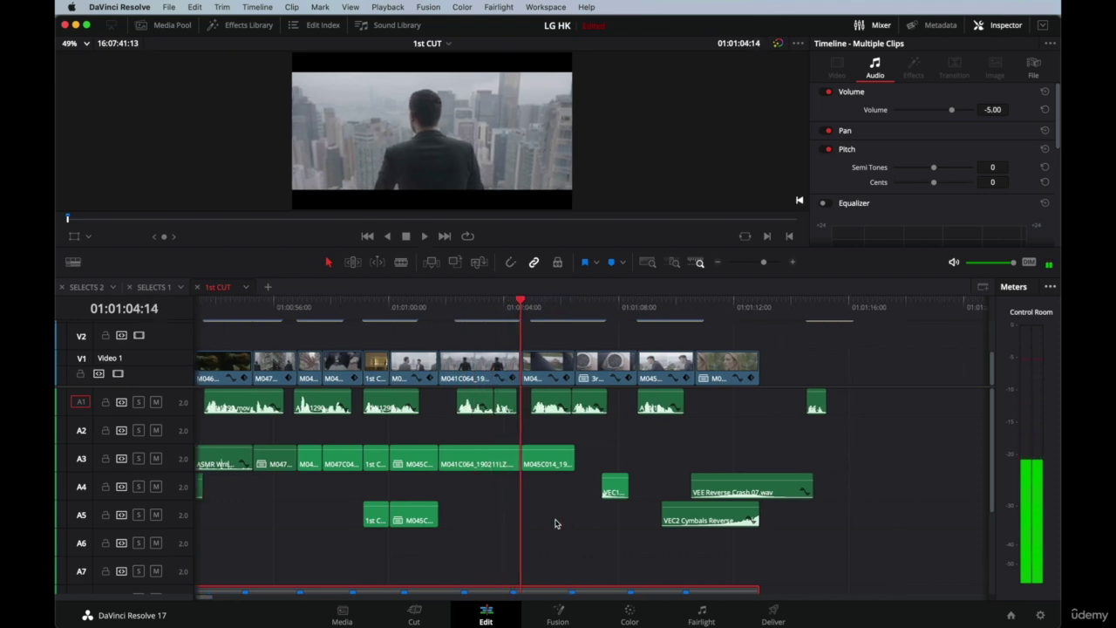
Delete the camera audio clips on A3 and A5 that follow the ASMR Writing Sounds clip, and play from just before 01:00:56:01.
left_click_drag(549, 544, 268, 461)
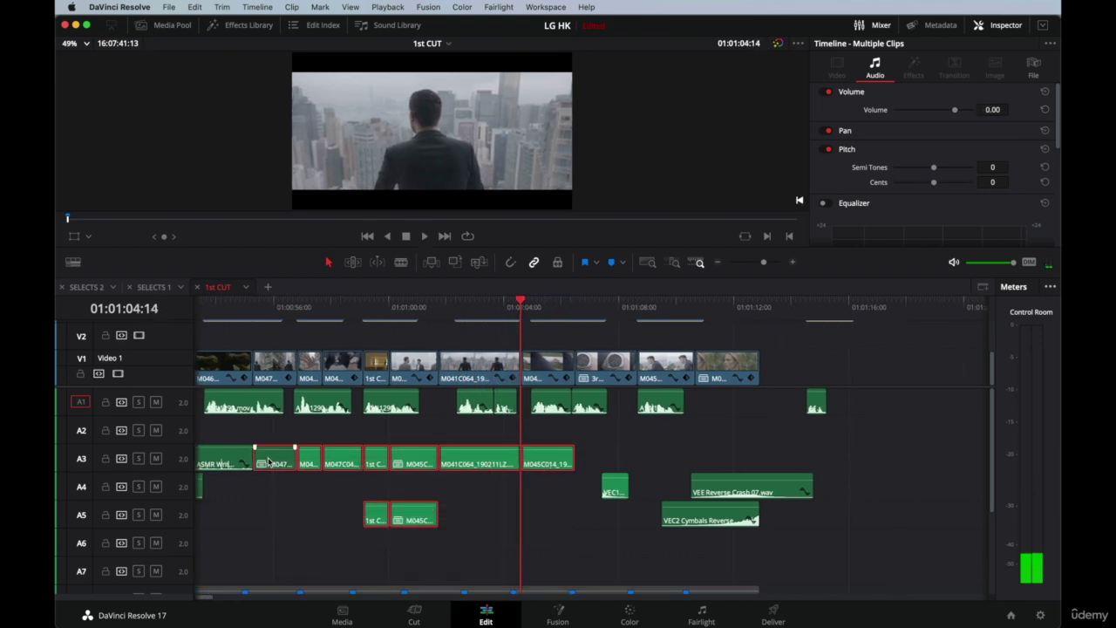
key("BackSpace")
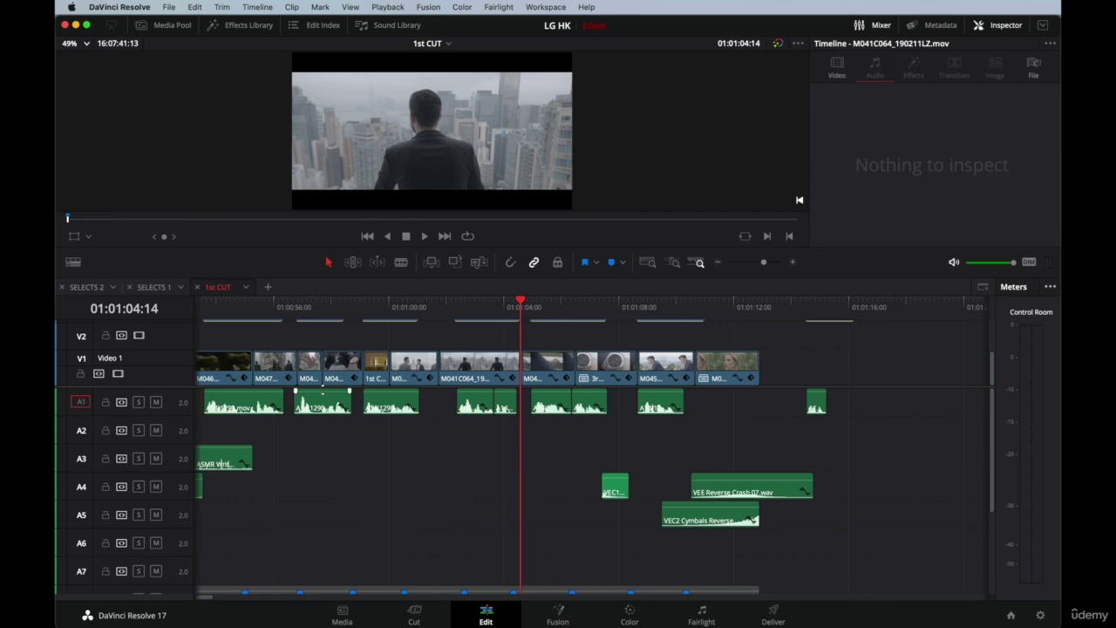
left_click(268, 309)
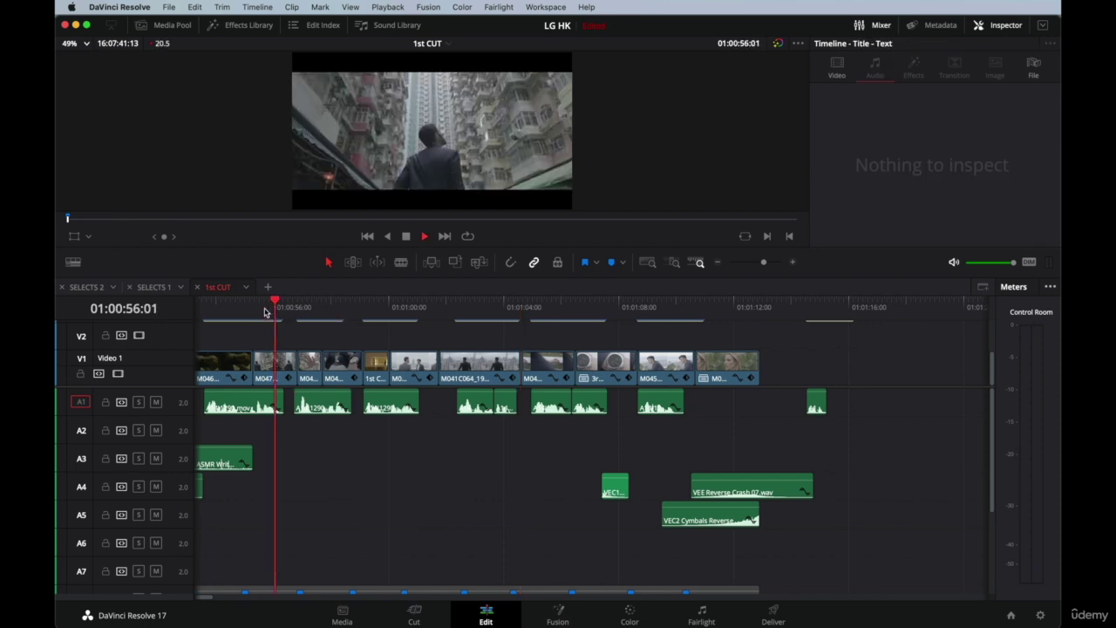
key("space")
Play the section from 01:00:50:06 to about 01:00:57:09 to check the remaining effects without the music stems.
scroll(340, 366, "left", 5)
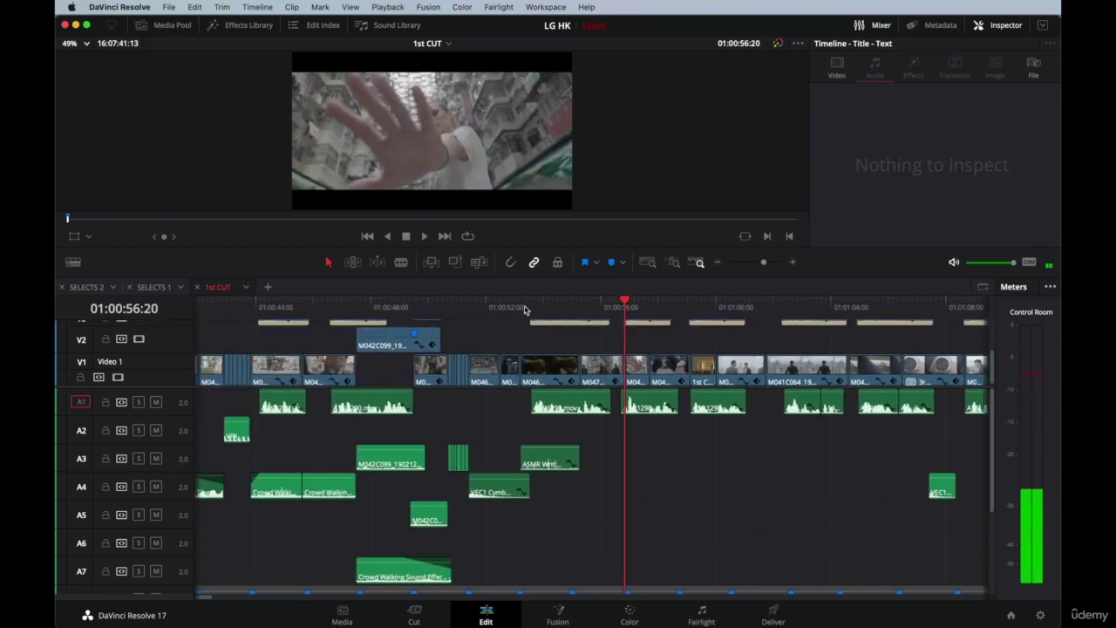
left_click(494, 306)
left_click(436, 303)
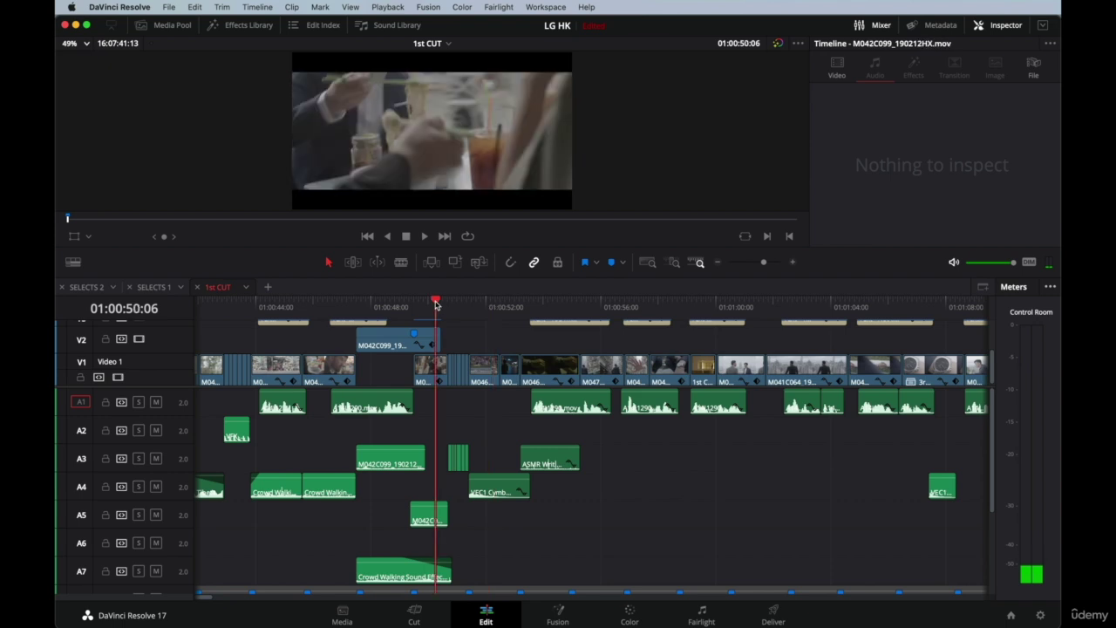
scroll(436, 304, "right", 1)
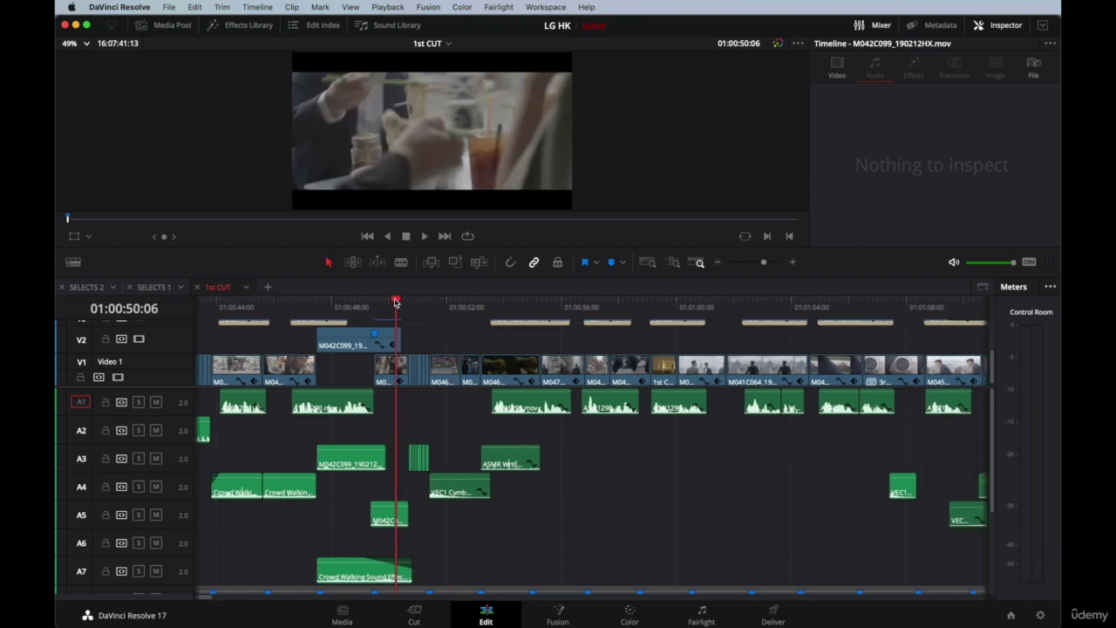
key("space")
left_click(395, 303)
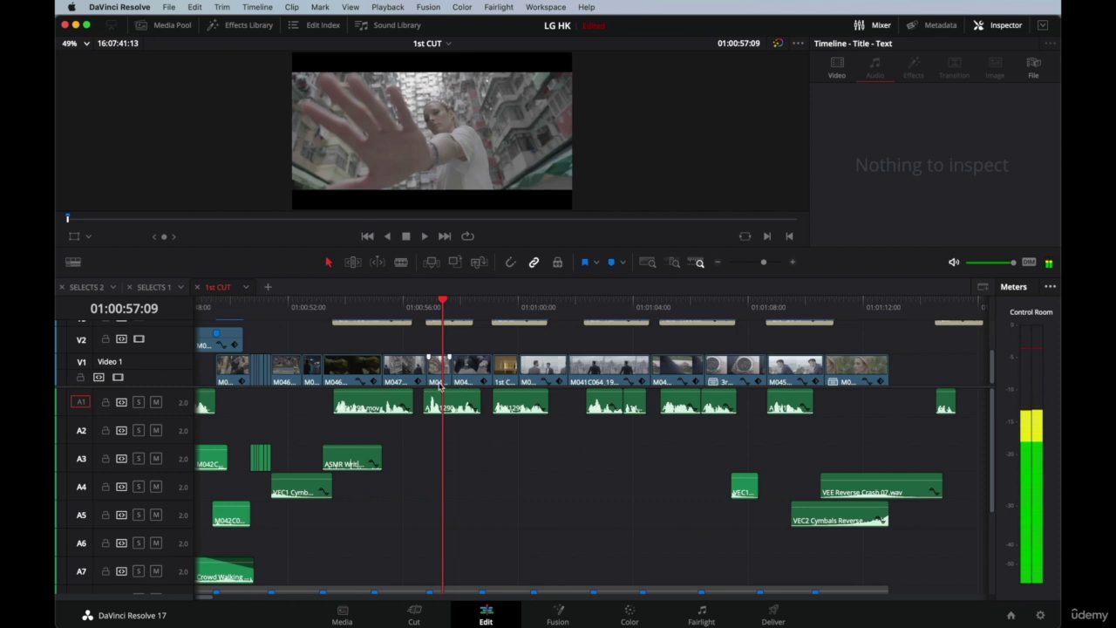
Examine how the PERC.wav percussion hit on A4 lines up with the watch close-up around 01:01:07:10.
scroll(441, 388, "right", 3)
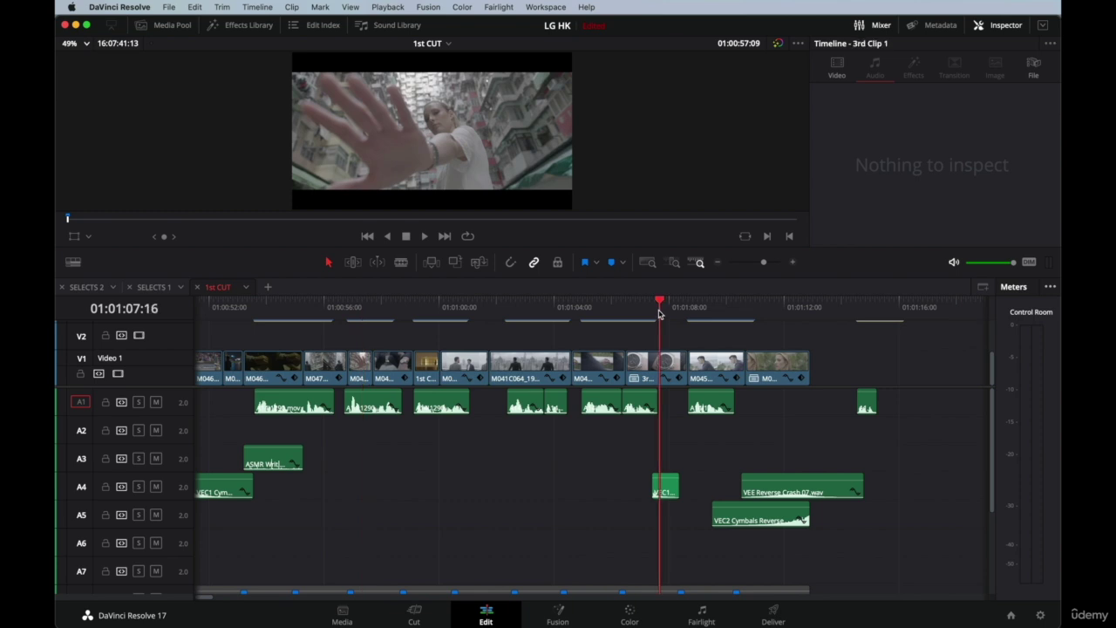
key("super+equal")
key("super+equal")
key("super+equal")
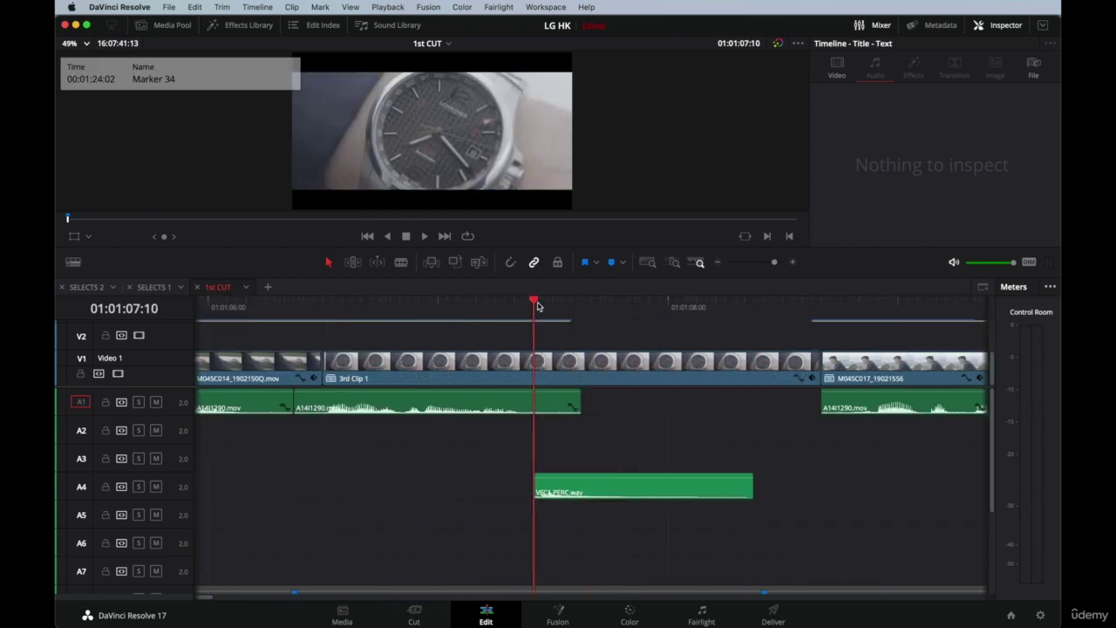
Play the watch close-up repeatedly around 01:01:07:10 to hear how the PERC.wav percussion hit on A4 sounds without the music stems.
key("space")
left_click(497, 305)
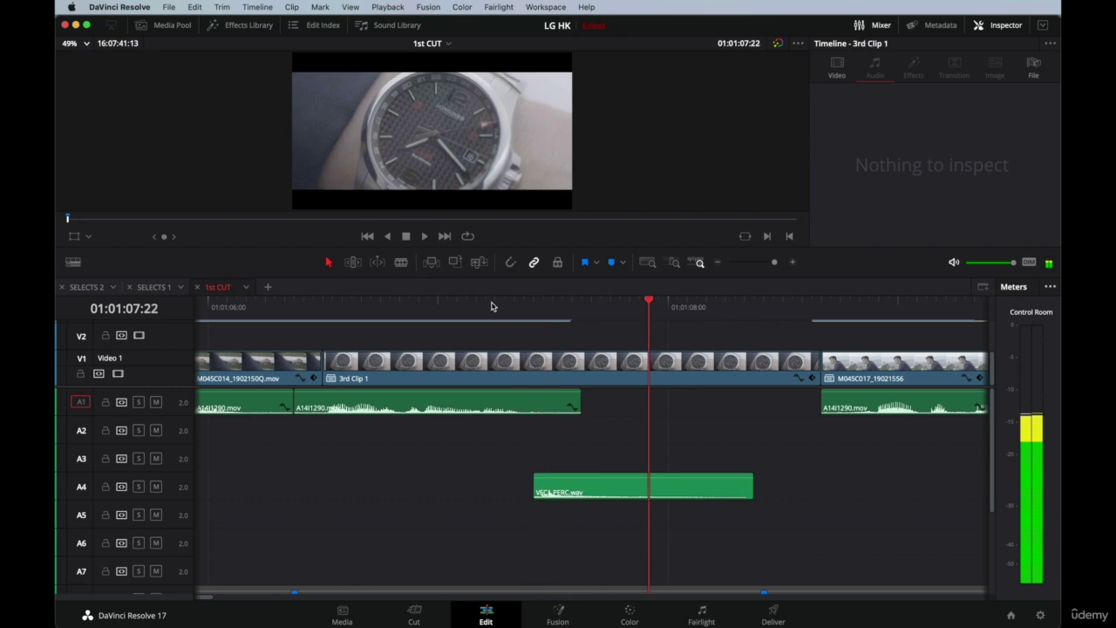
left_click(457, 306)
key("space")
key("space")
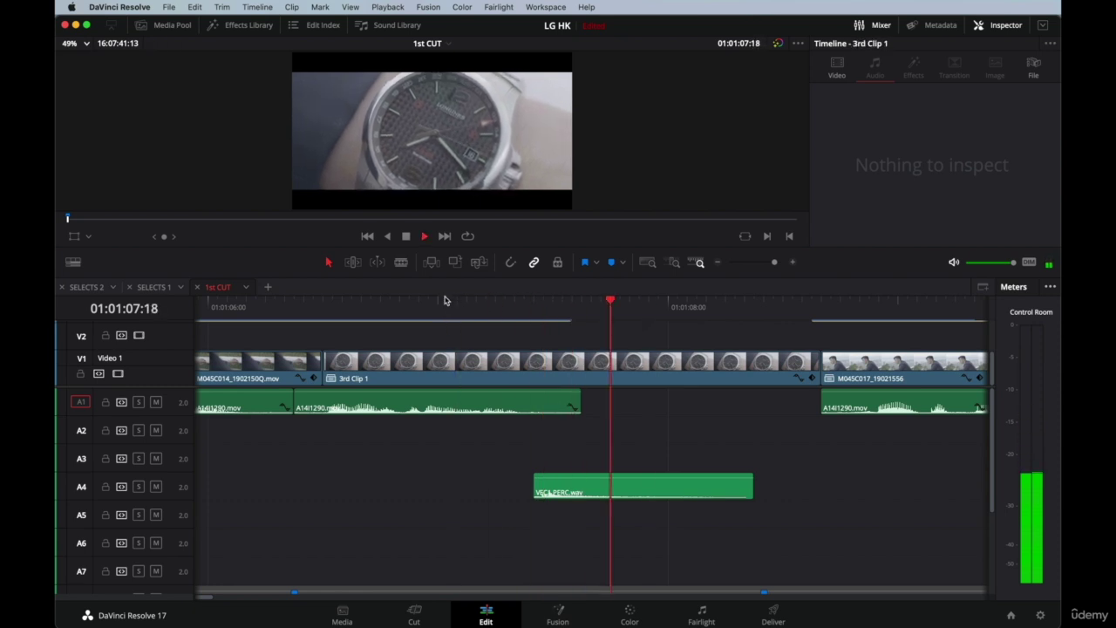
left_click(439, 301)
left_click(411, 303)
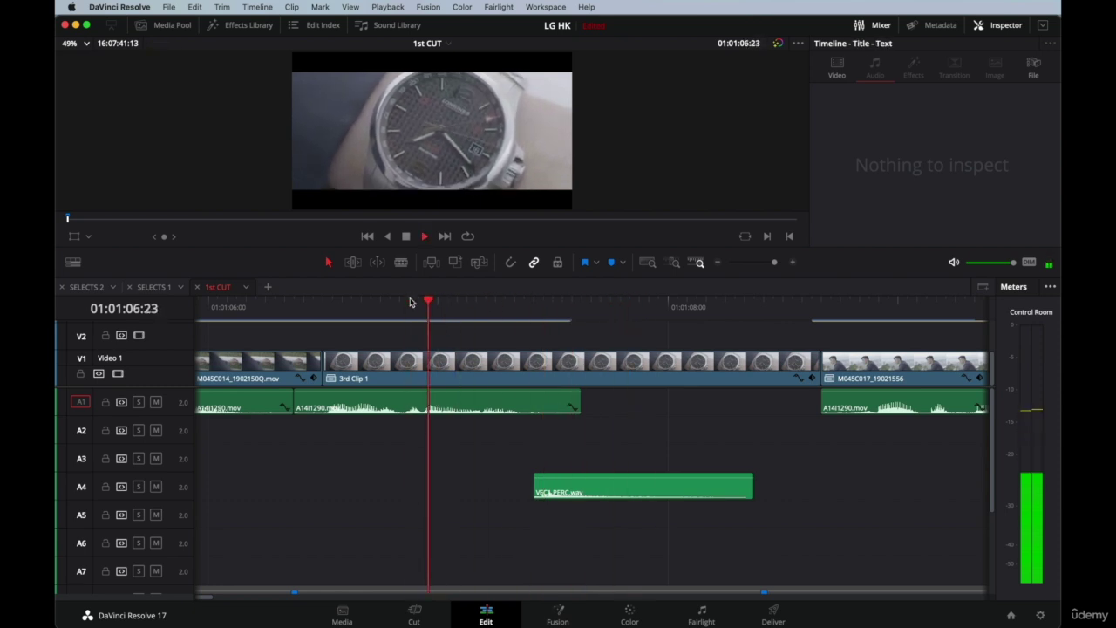
Compare the position of the percussion clip on A4 with Marker 34 on the drums stem on A10.
scroll(688, 529, "down", 4)
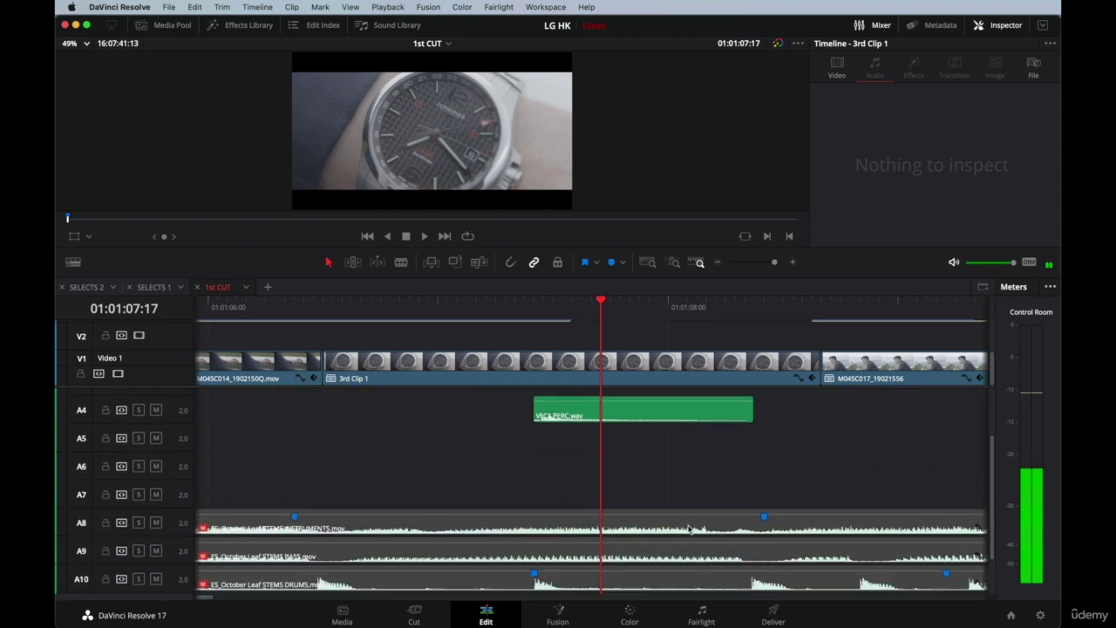
scroll(558, 558, "up", 2)
scroll(537, 558, "down", 2)
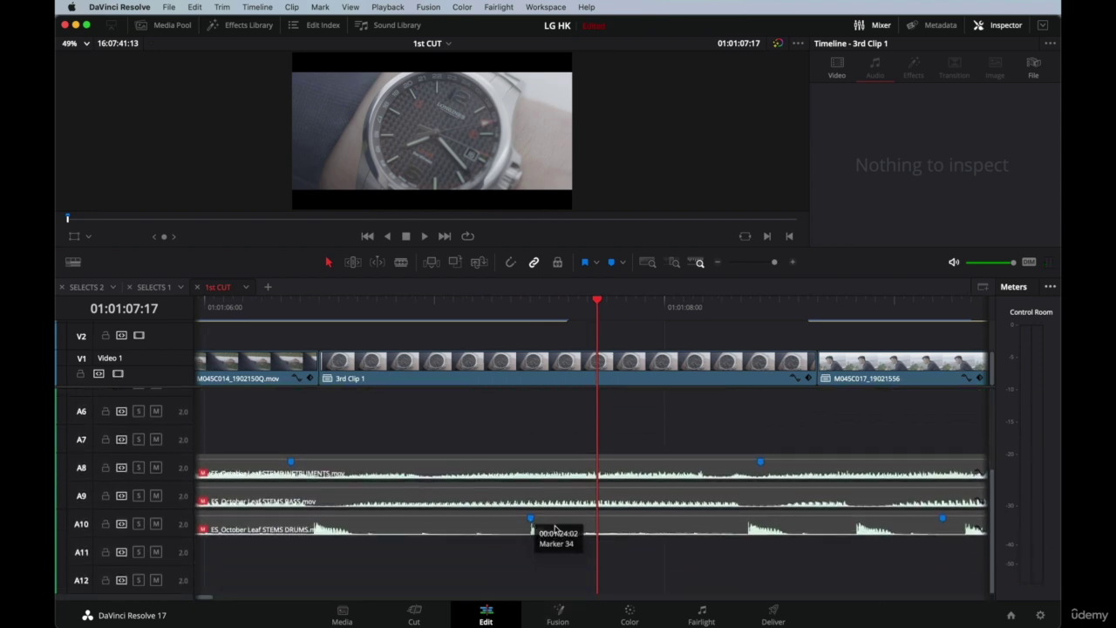
scroll(536, 538, "up", 5)
scroll(590, 493, "right", 3)
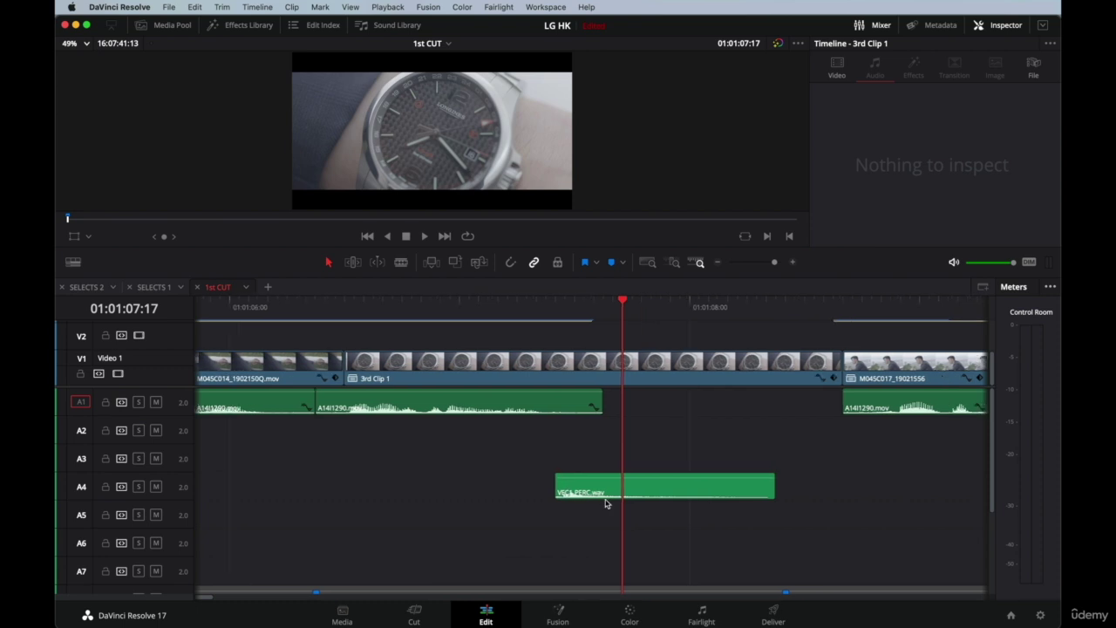
Select the VEC1 PERC.wav clip on A4 and play the watch close-up from about 01:01:06:15 to 01:01:07:16.
left_click(526, 483)
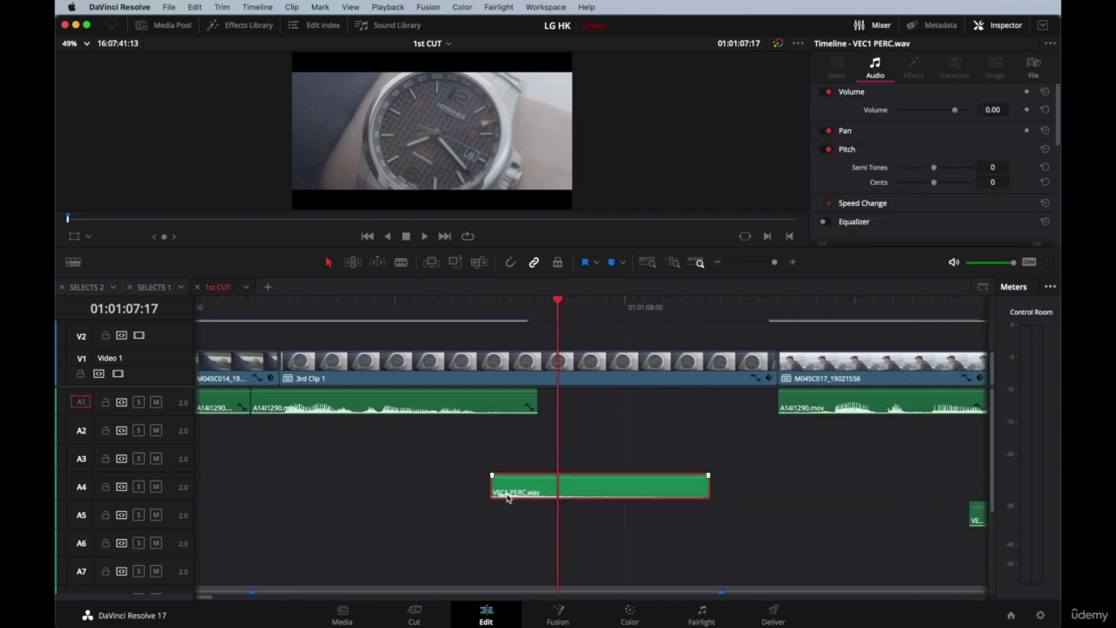
key("super+minus")
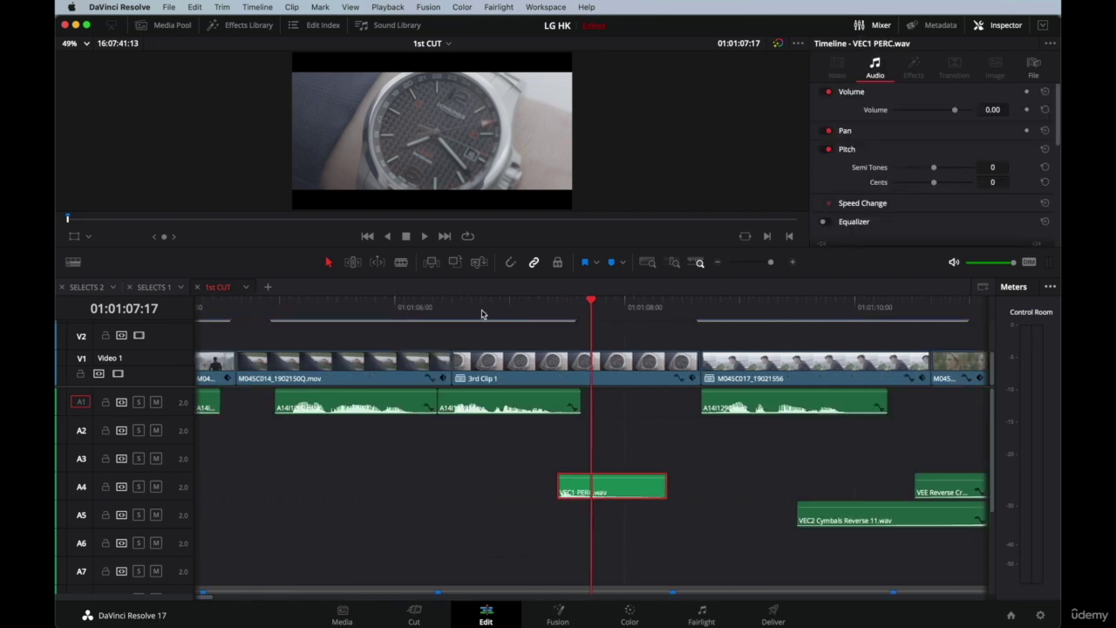
left_click(476, 307)
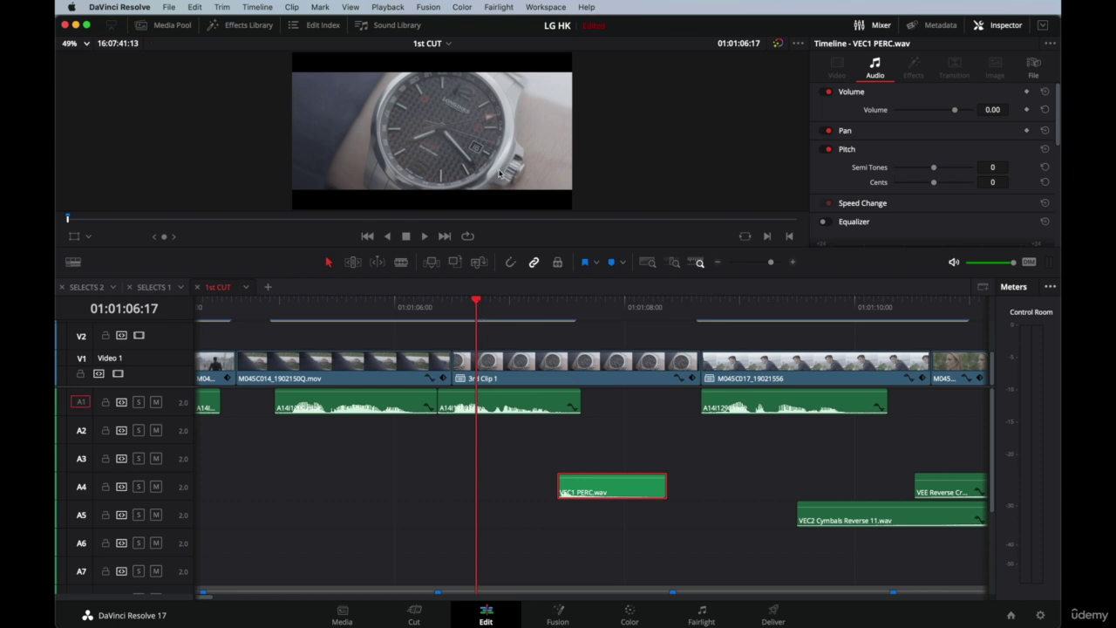
left_click(467, 306)
key("space")
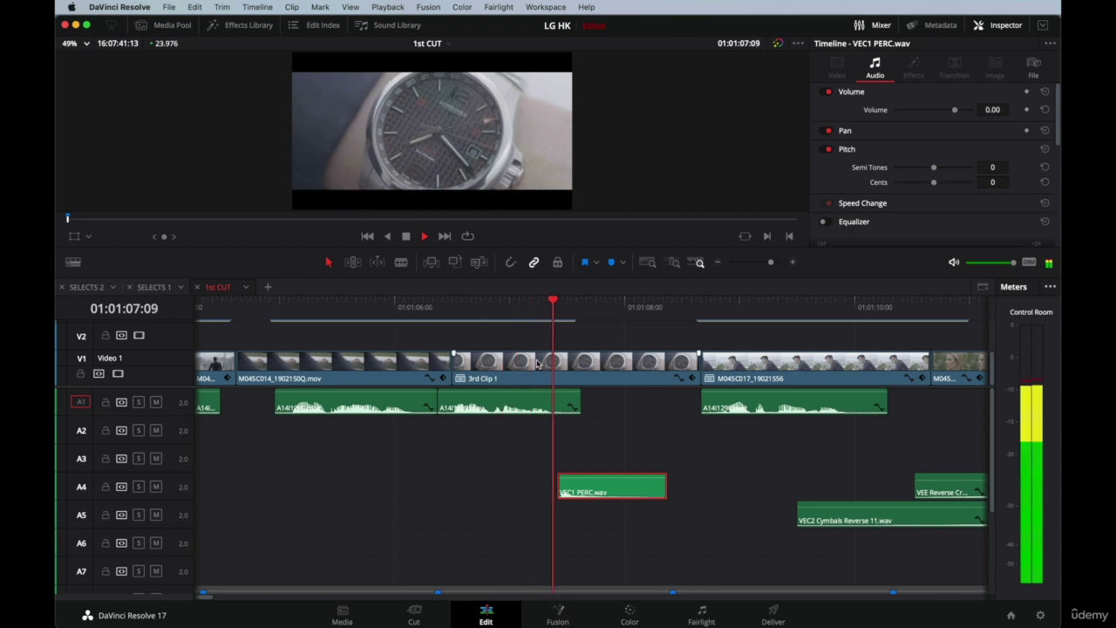
Enable the October Leaf DRUMS stem on A10 and play it together with the percussion hit up to about 01:01:08:07.
scroll(536, 491, "down", 5)
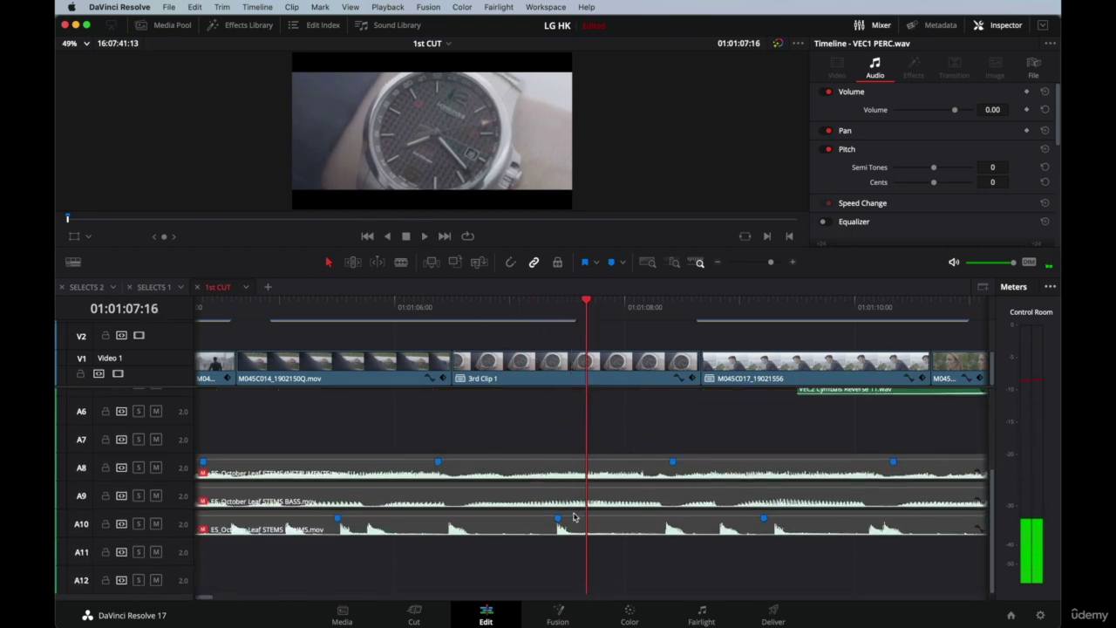
left_click(577, 524)
scroll(529, 394, "up", 4)
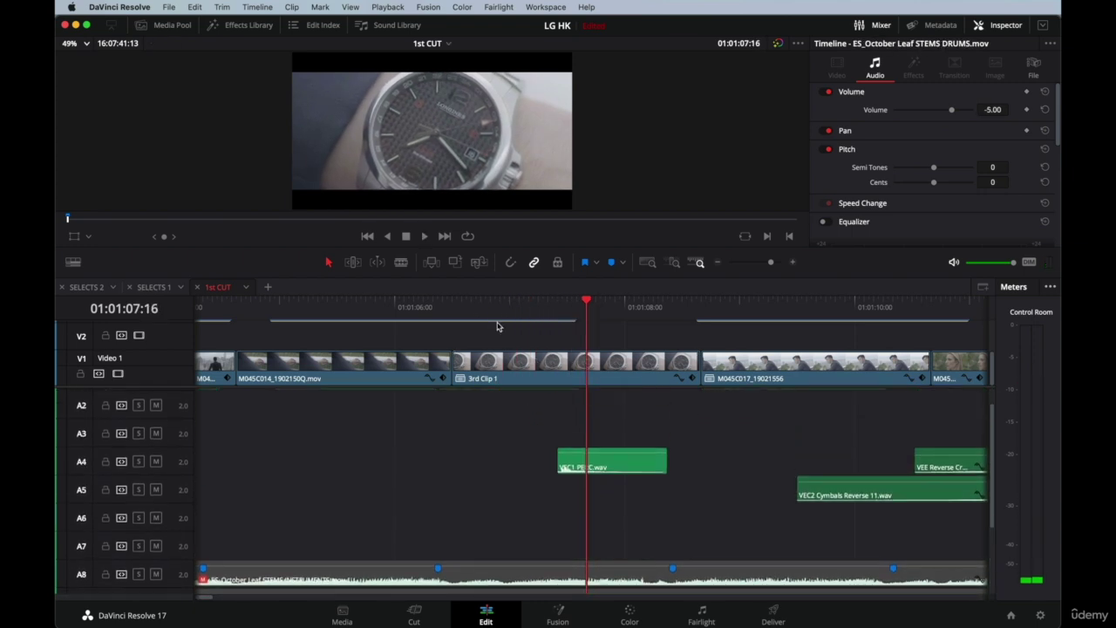
left_click(424, 307)
key("space")
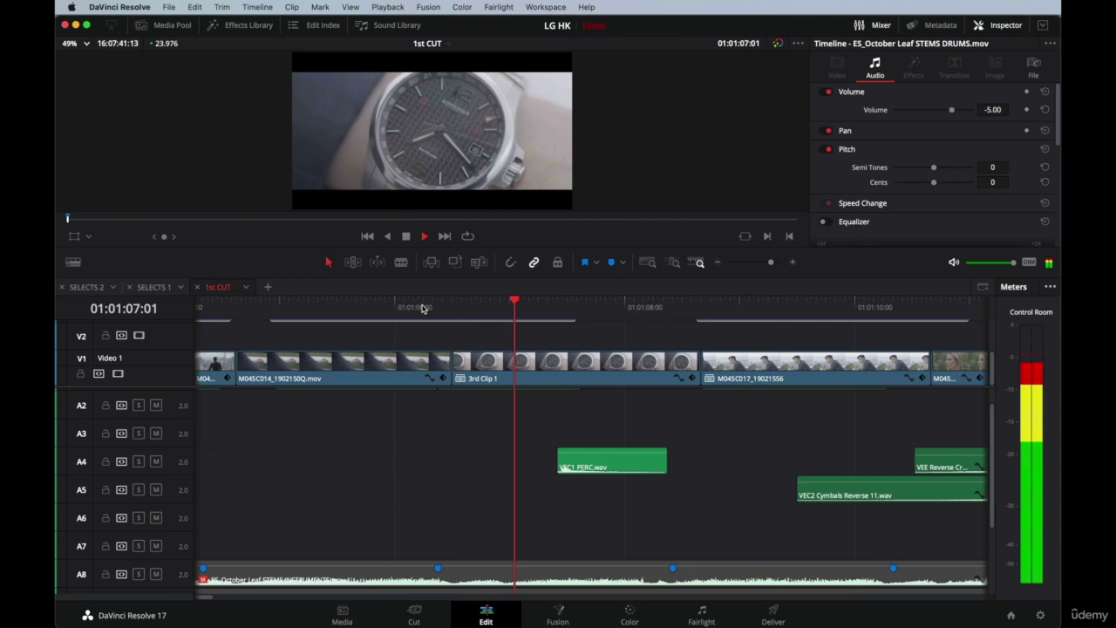
key("space")
scroll(580, 445, "down", 3)
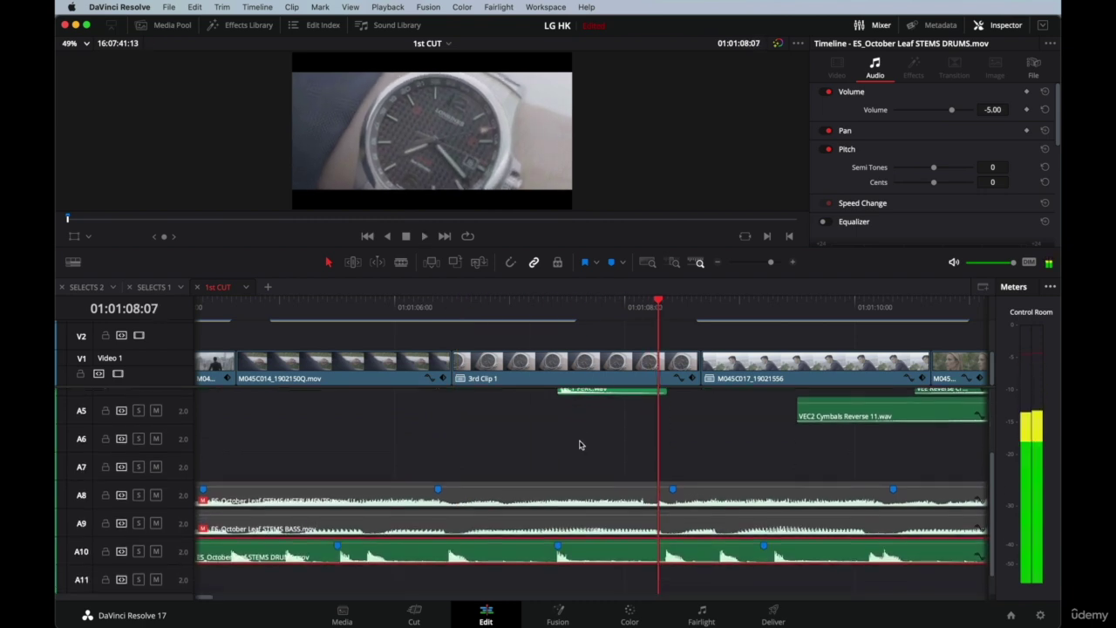
Nudge the VEC1 PERC.wav clip on A4 slightly earlier so its hit aligns with the drum hit near 01:01:07:10.
left_click(563, 310)
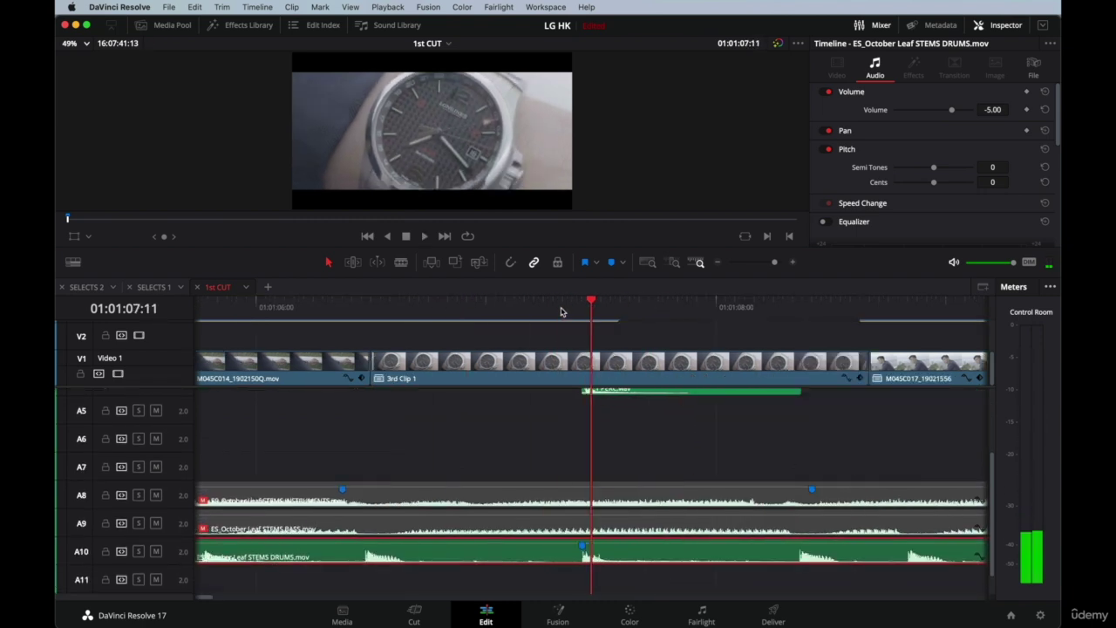
key("super+equal")
scroll(639, 451, "up", 1)
key("super+equal")
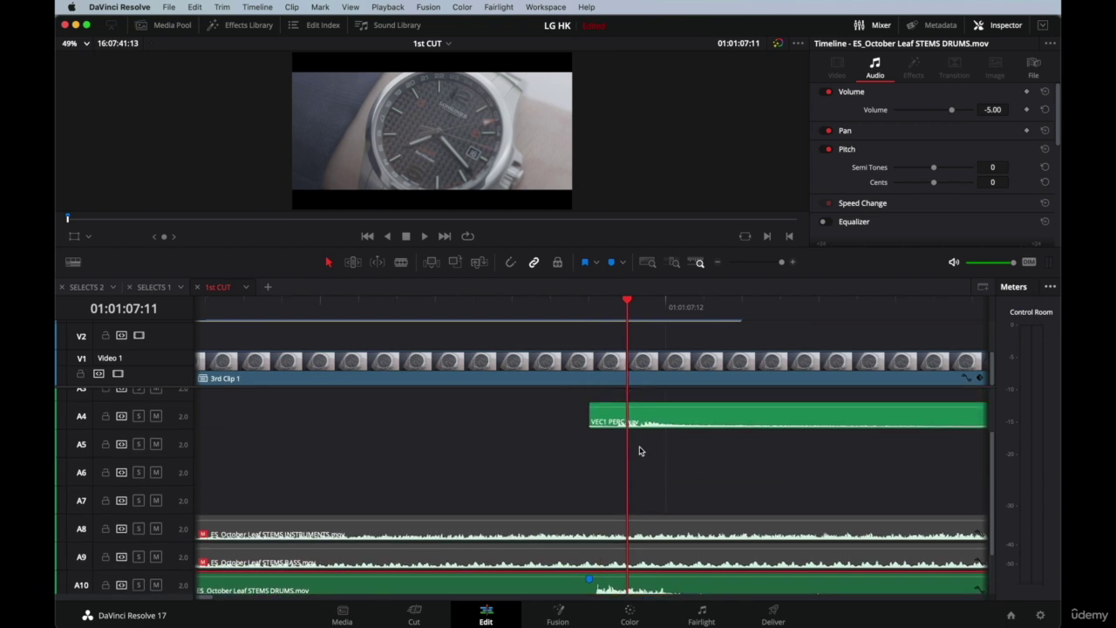
left_click_drag(665, 420, 658, 421)
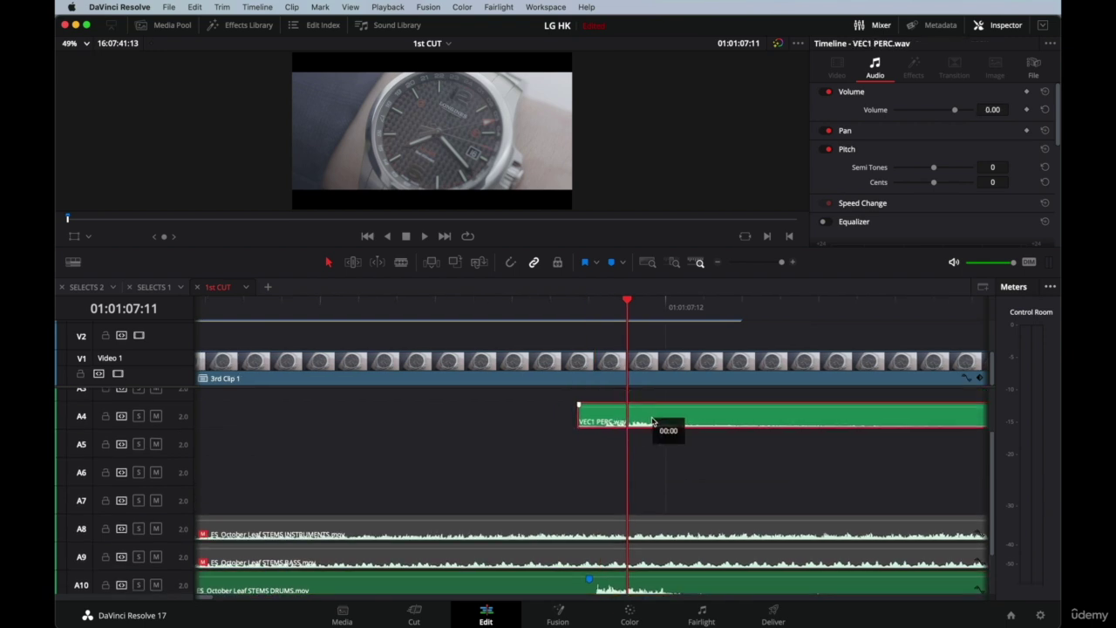
Play the watch close-up up to about 01:01:08:07 to check the nudged percussion hit against the drums stem.
left_click(386, 302)
key("space")
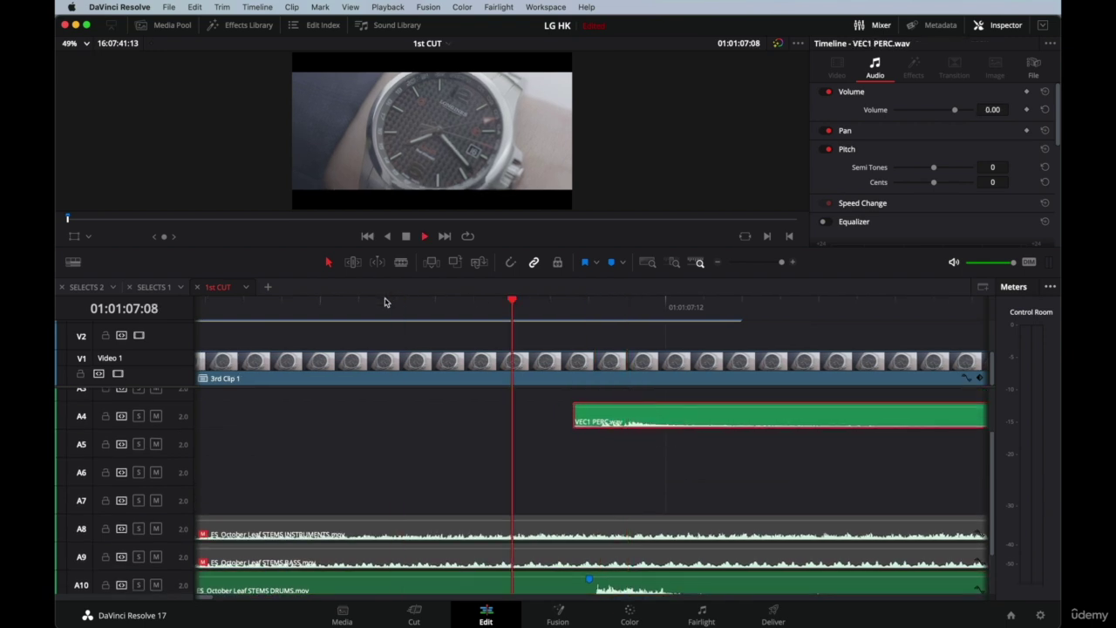
key("super+minus")
key("super+minus")
key("super+minus")
key("super+minus")
key("super+minus")
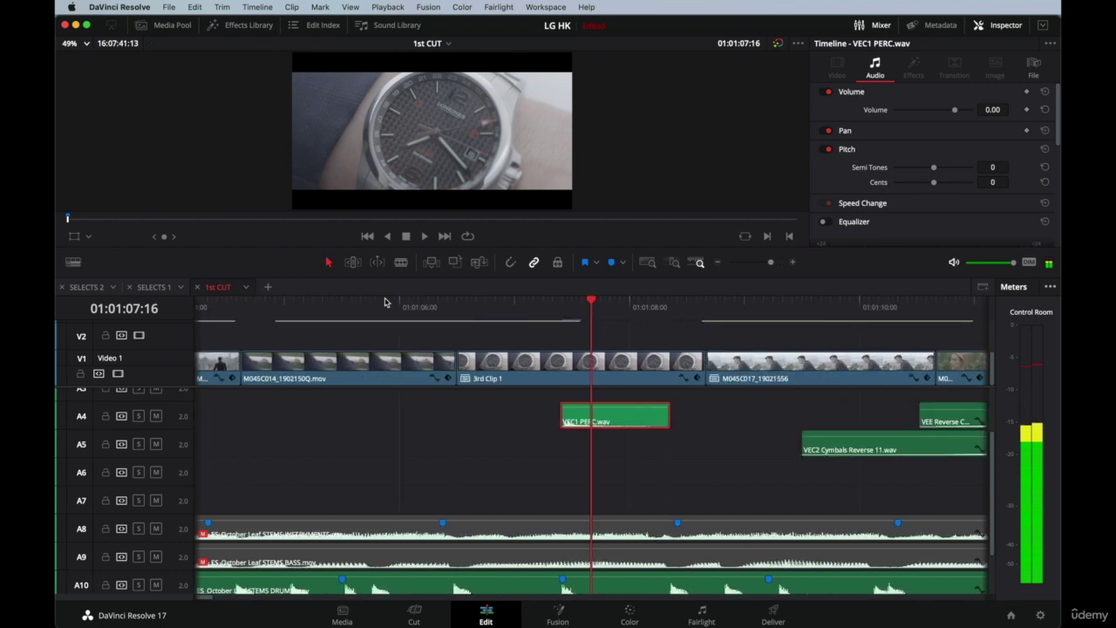
left_click(463, 315)
key("space")
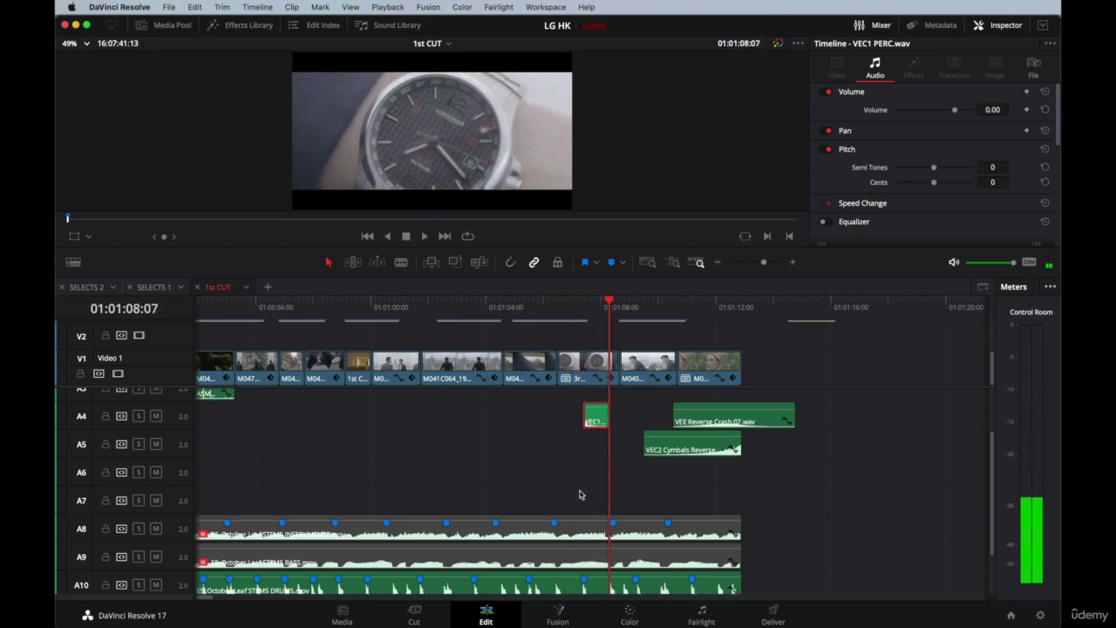
Enable the October Leaf INSTRUMENTS and BASS stems on A8 and A9.
scroll(579, 494, "down", 1)
left_click_drag(576, 538, 576, 548)
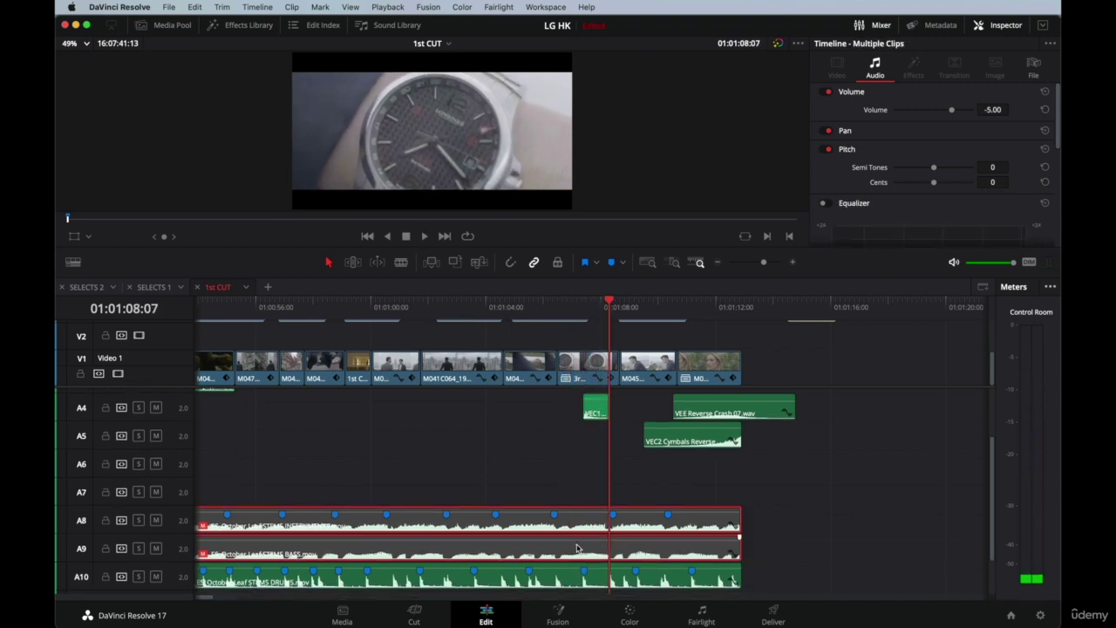
scroll(563, 491, "right", 3)
scroll(563, 491, "up", 1)
scroll(494, 408, "right", 2)
scroll(494, 407, "up", 3)
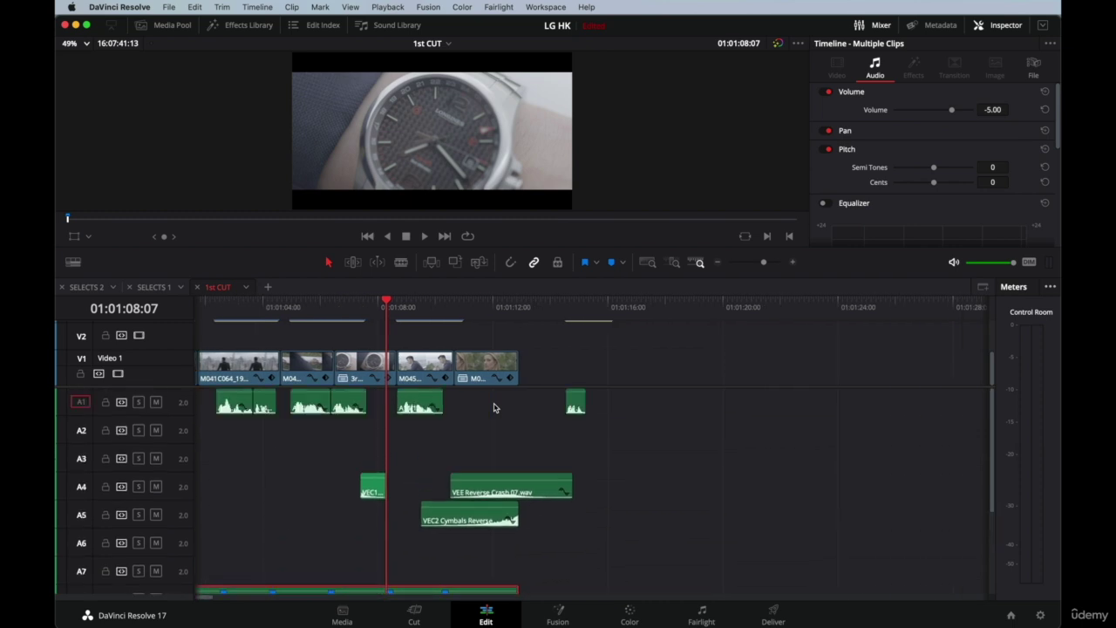
Examine the volume settings of the VEC2 Cymbals Reverse 11.wav and VEE Reverse Crash 07.wav clips on A5 and A4.
scroll(494, 408, "down", 3)
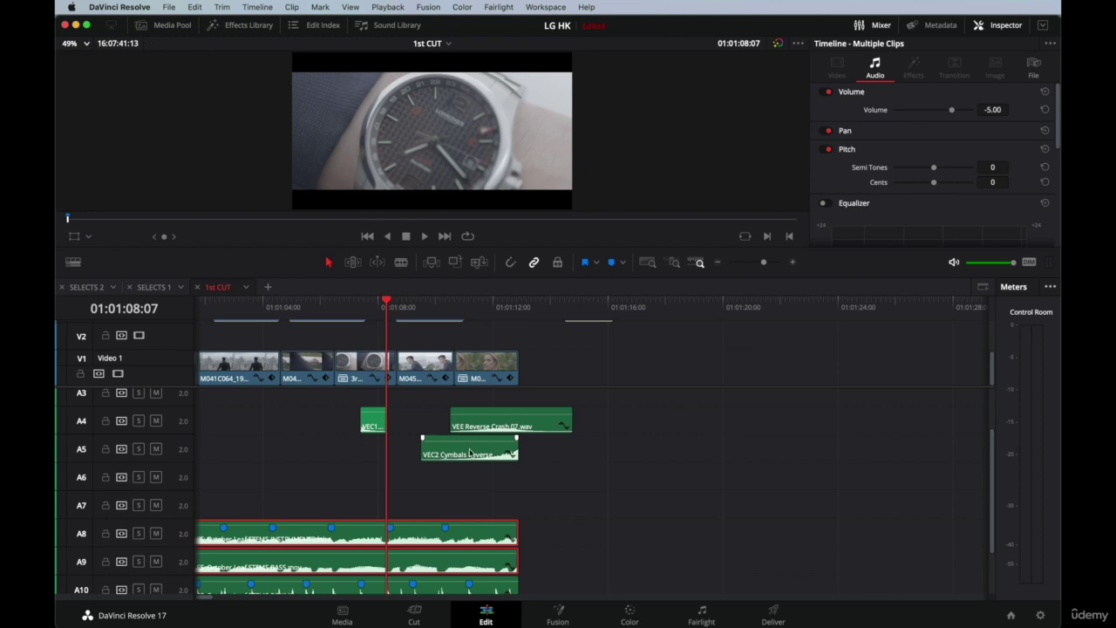
left_click(469, 453)
left_click(498, 426)
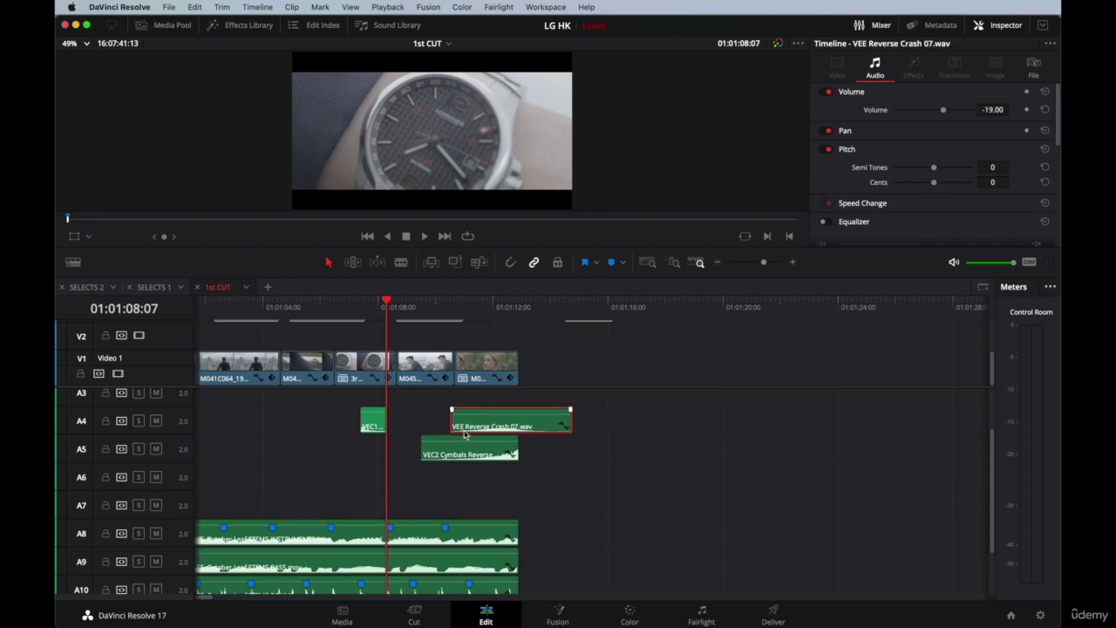
left_click(476, 452)
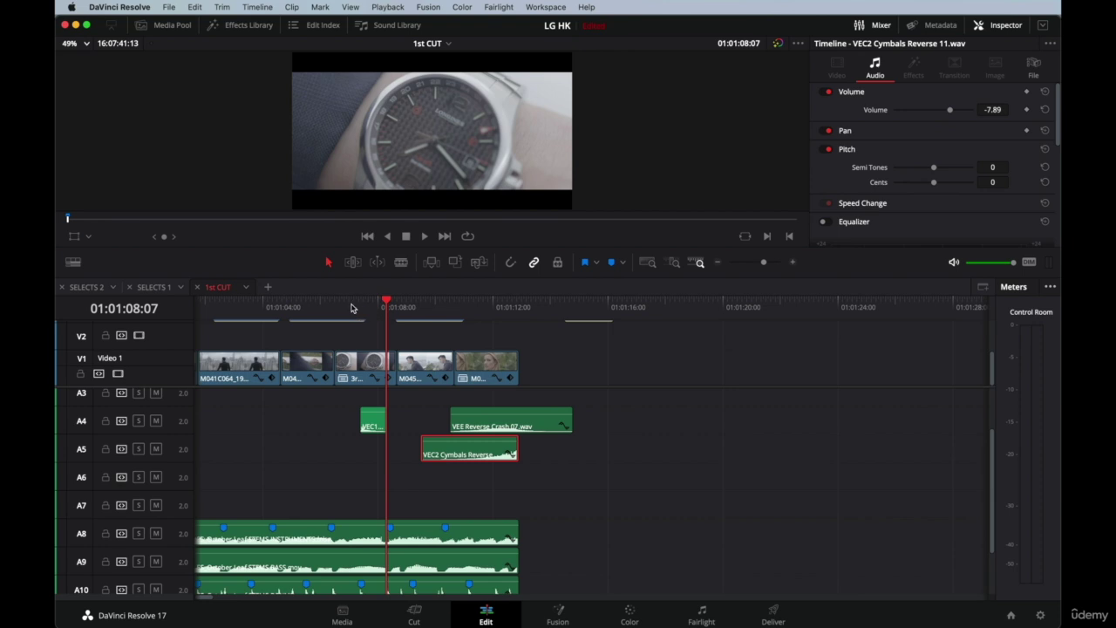
Select the three music stems on A8 to A10 and play the ending from 01:01:07:02 to about 01:01:15:06.
left_click(352, 308)
scroll(551, 533, "down", 2)
left_click_drag(551, 533, 477, 470)
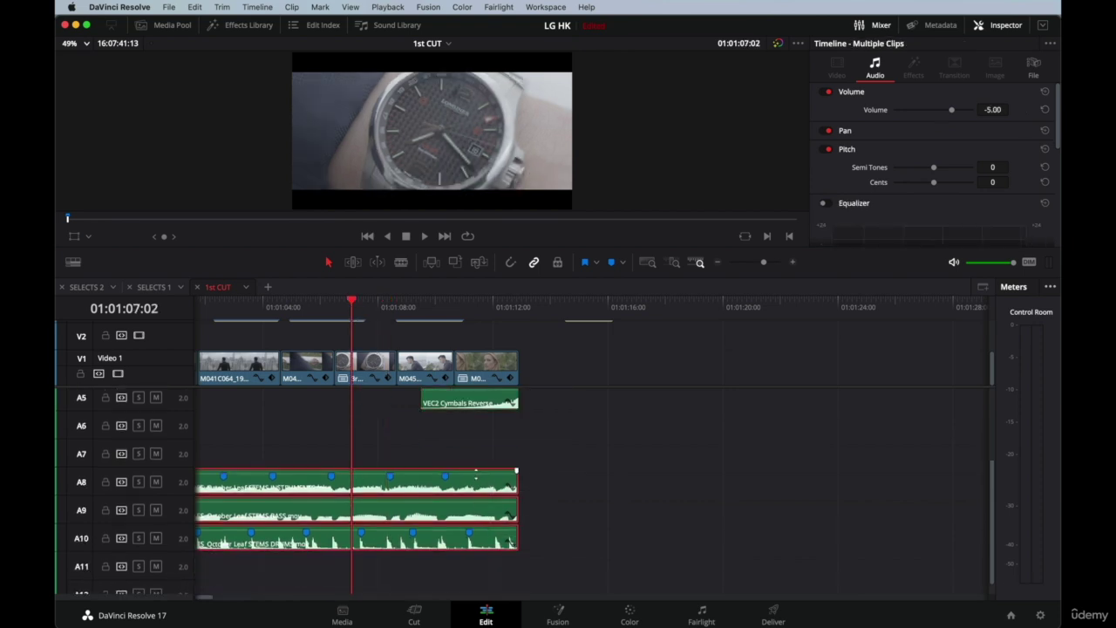
scroll(427, 401, "up", 4)
key("space")
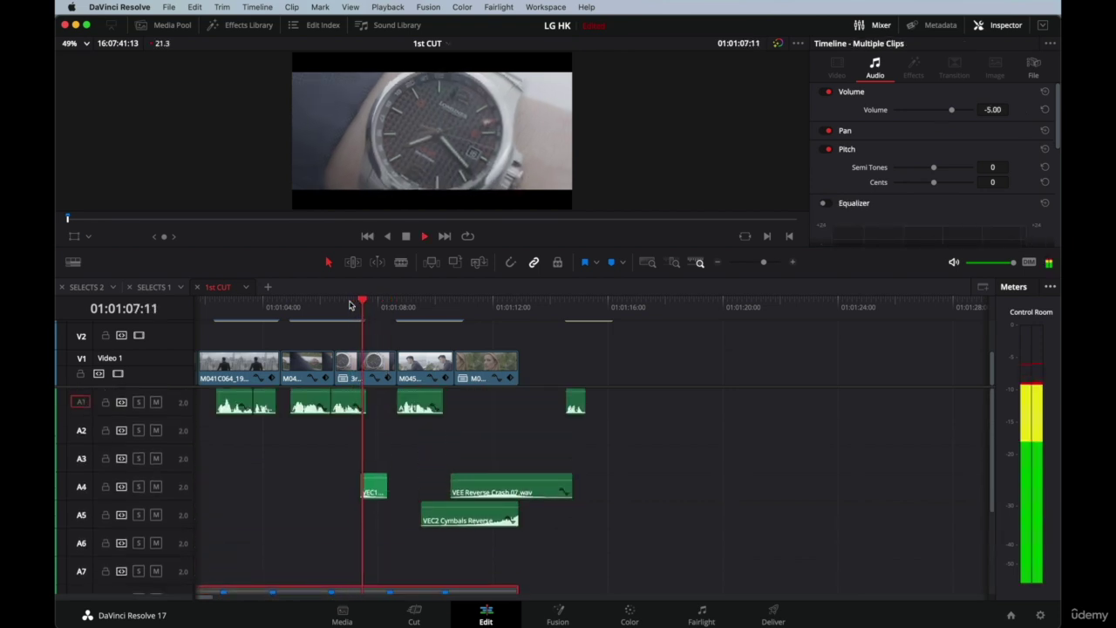
key("space")
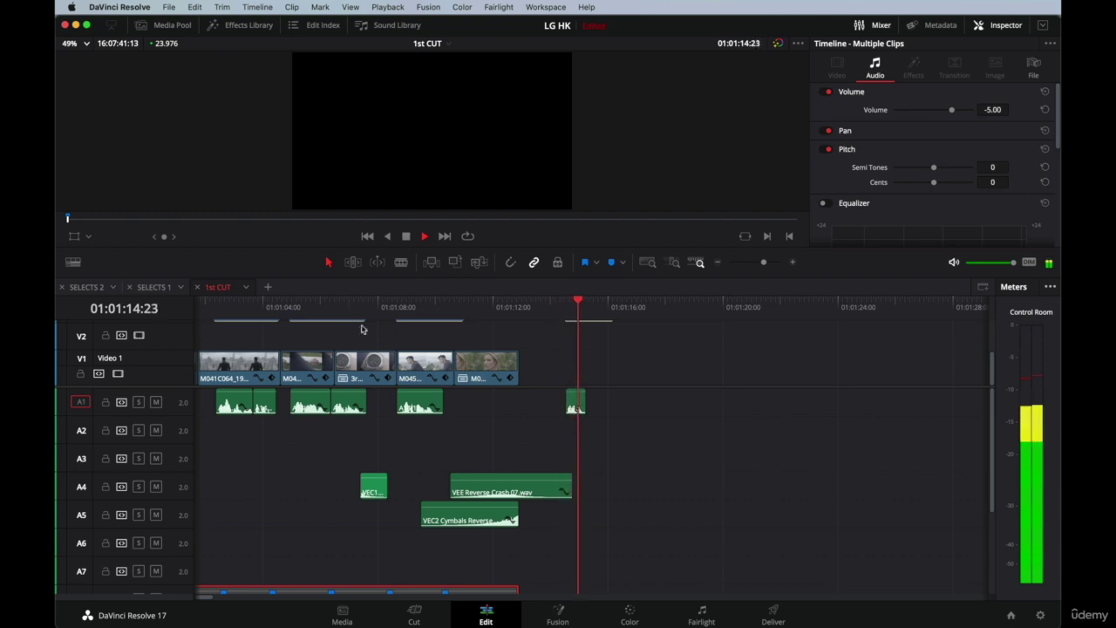
key("space")
Play the final section with all three music stems enabled, from 01:00:58:11 to about 01:01:16:06, to check the full mix.
scroll(395, 431, "down", 3)
left_click_drag(539, 508, 539, 507)
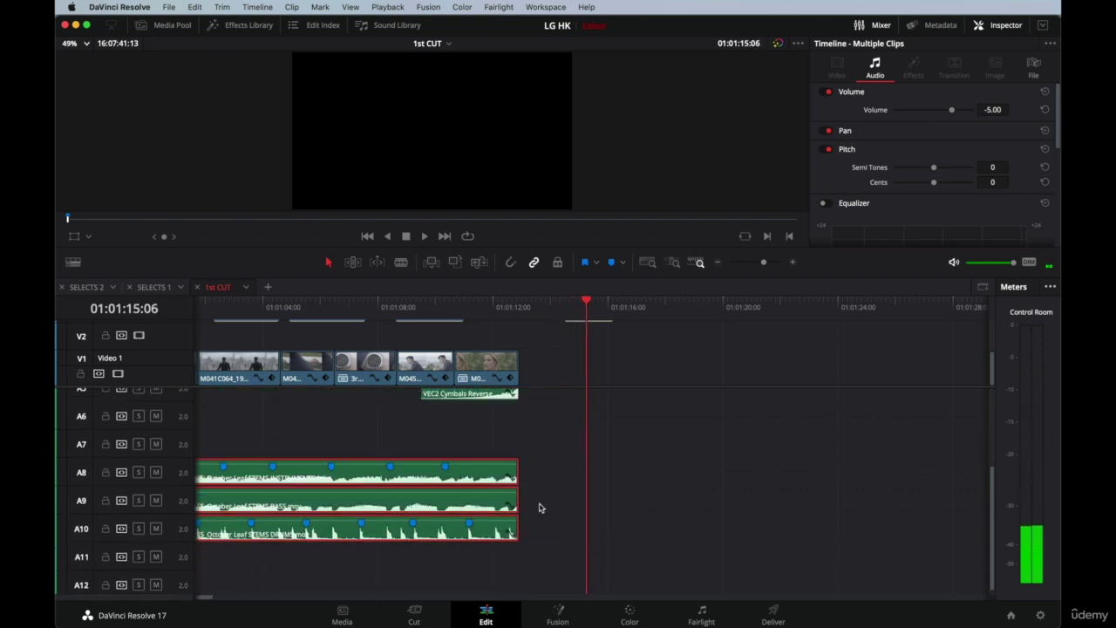
key("super+minus")
left_click(351, 308)
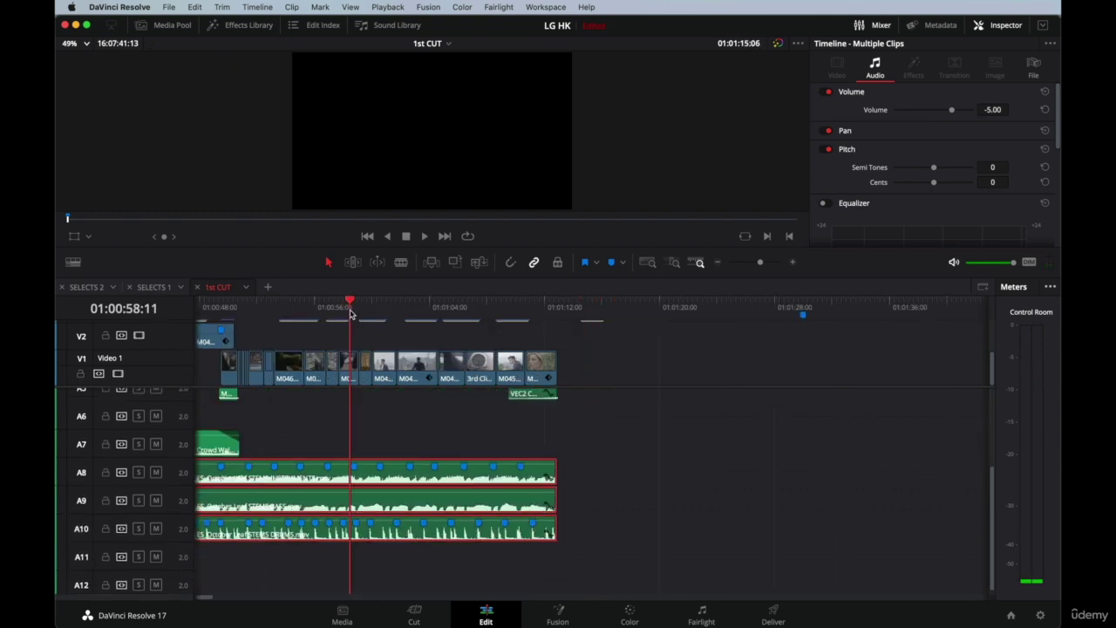
key("space")
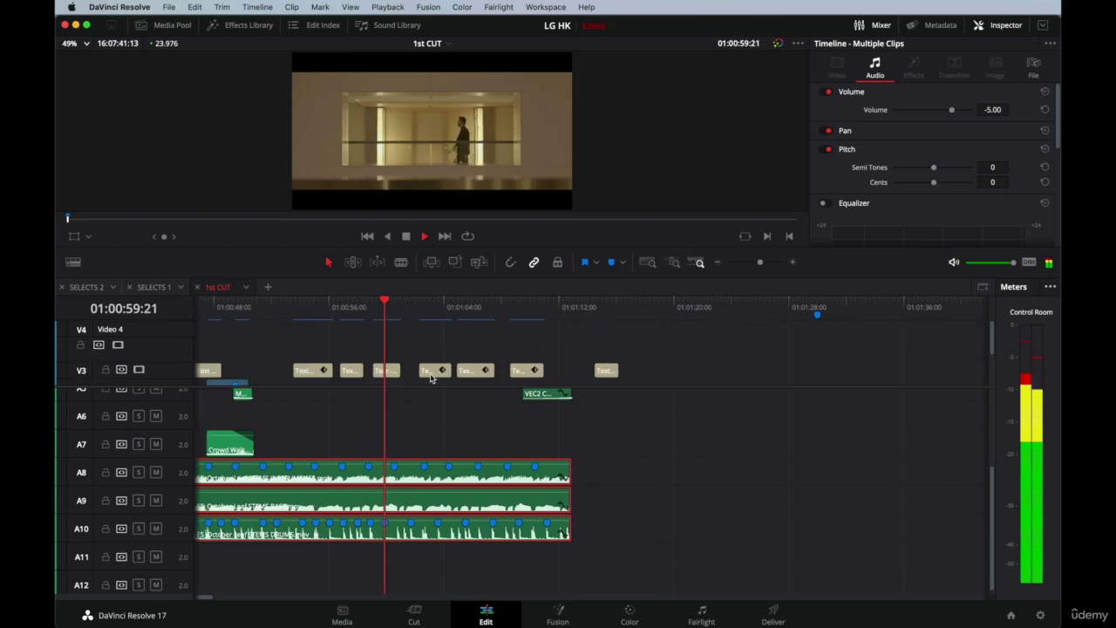
scroll(472, 427, "up", 3)
scroll(474, 428, "up", 2)
scroll(474, 428, "left", 2)
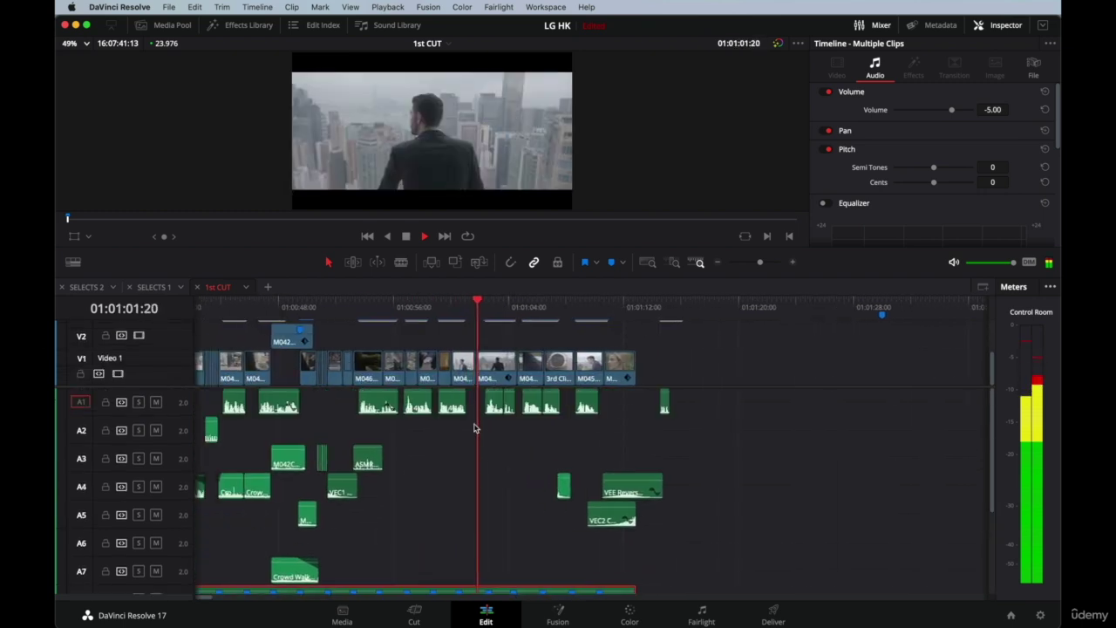
scroll(530, 445, "right", 4)
scroll(528, 445, "down", 1)
scroll(528, 445, "down", 1)
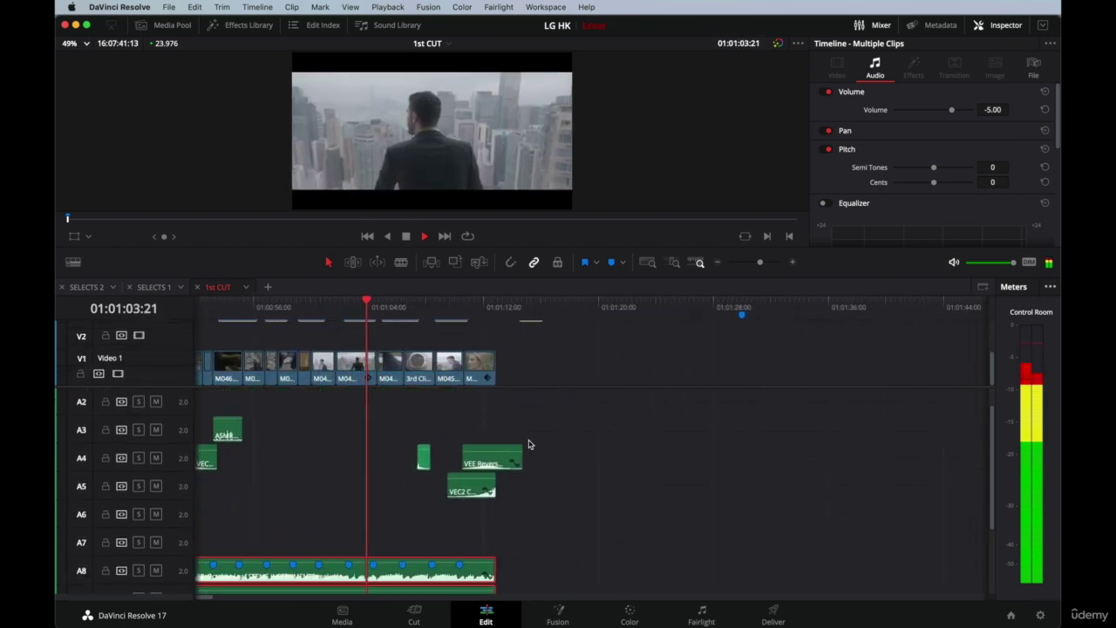
scroll(528, 445, "up", 2)
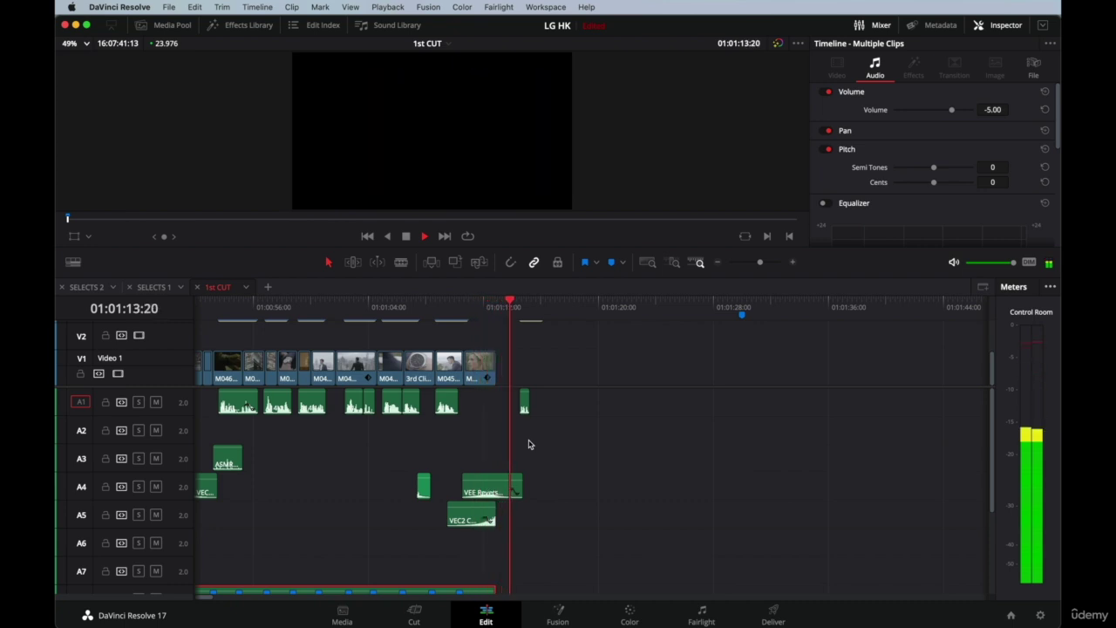
scroll(531, 449, "down", 3)
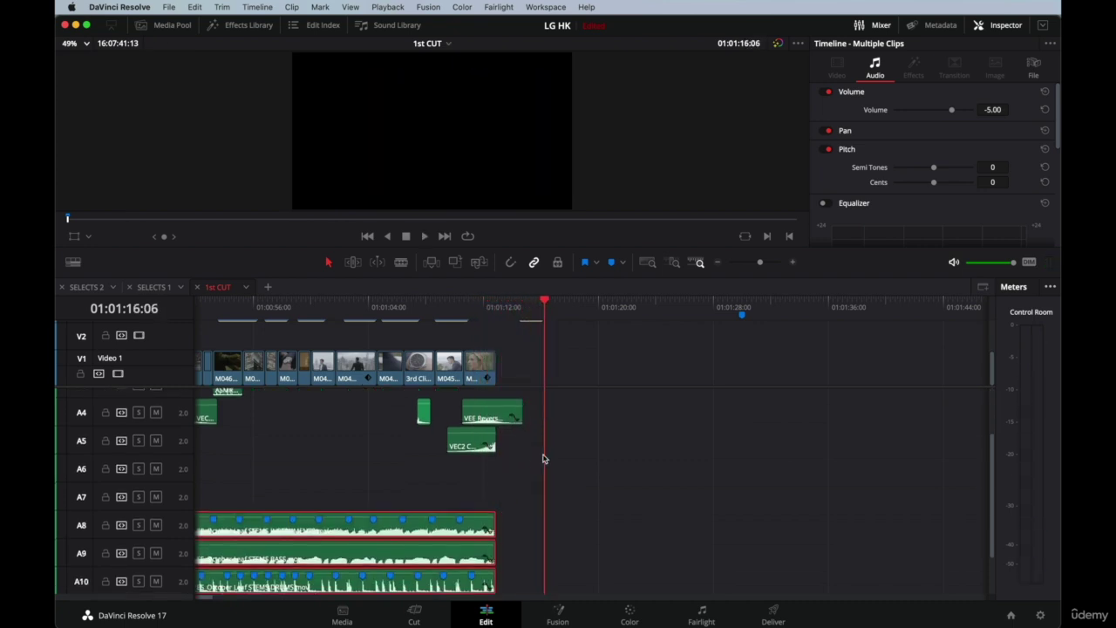
Enable the disabled October Leaf INSTRUMENTS and BASS stem clips at the start of A8 and A9.
key("shift+z")
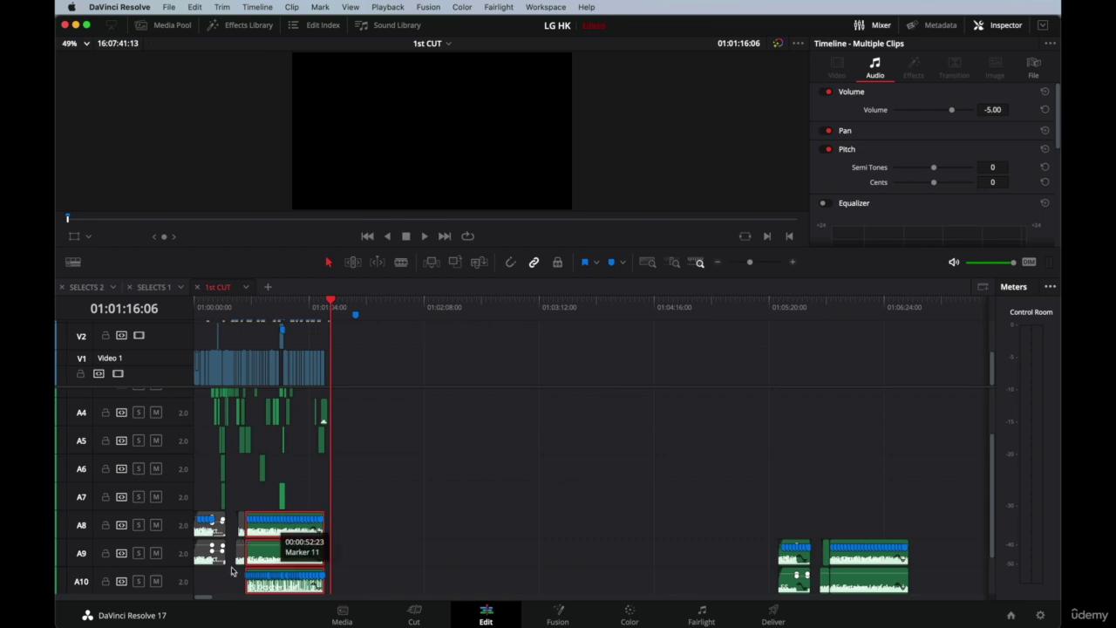
left_click_drag(193, 534, 193, 534)
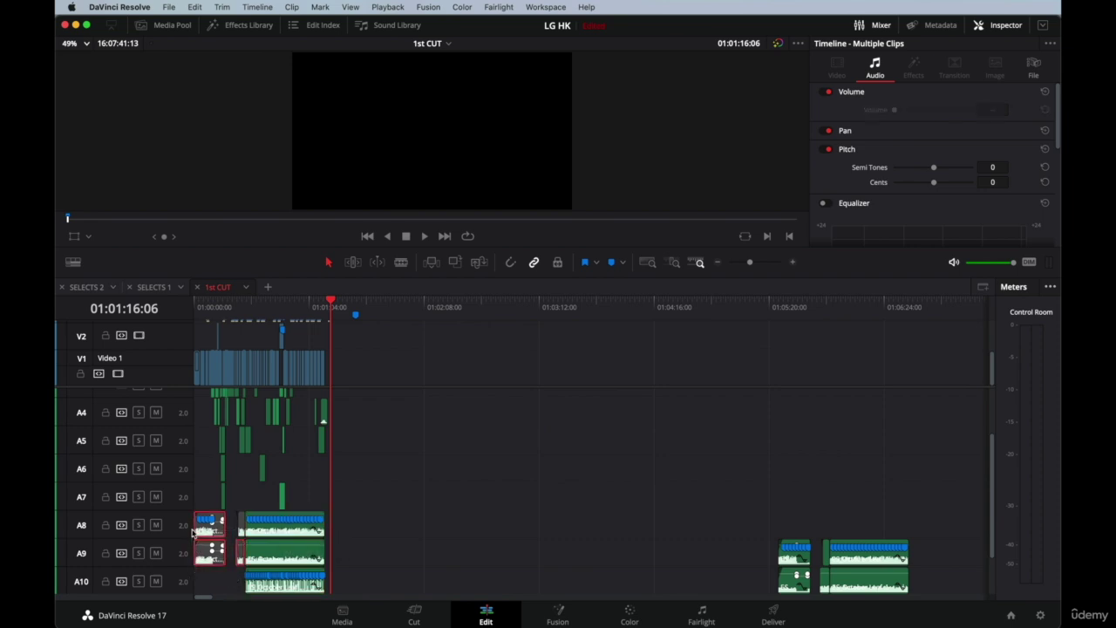
left_click(233, 592)
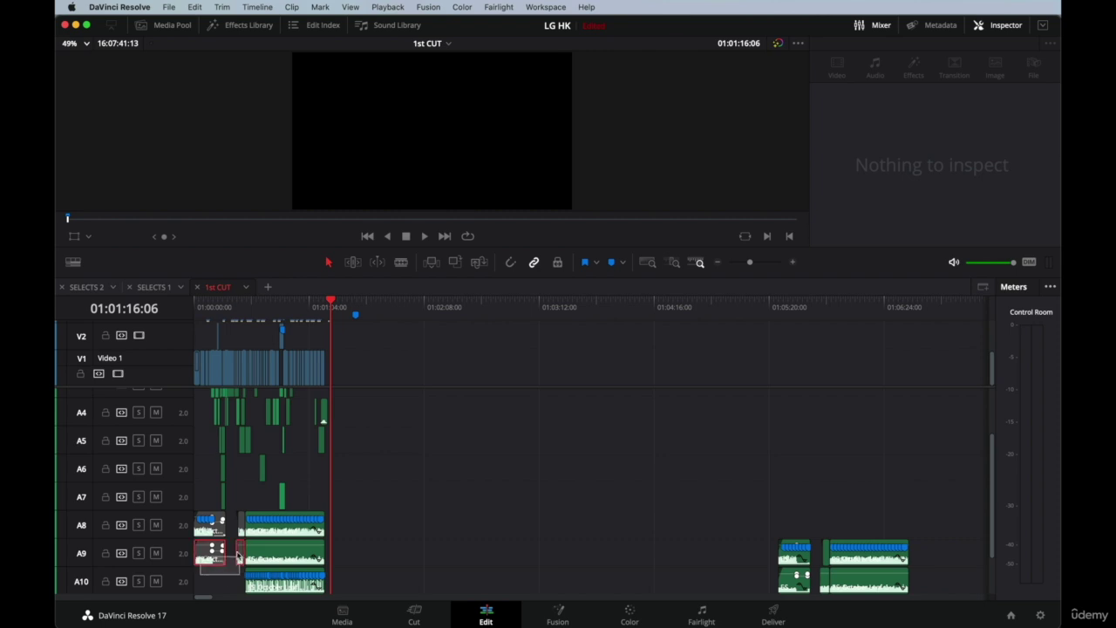
left_click_drag(240, 527, 242, 525)
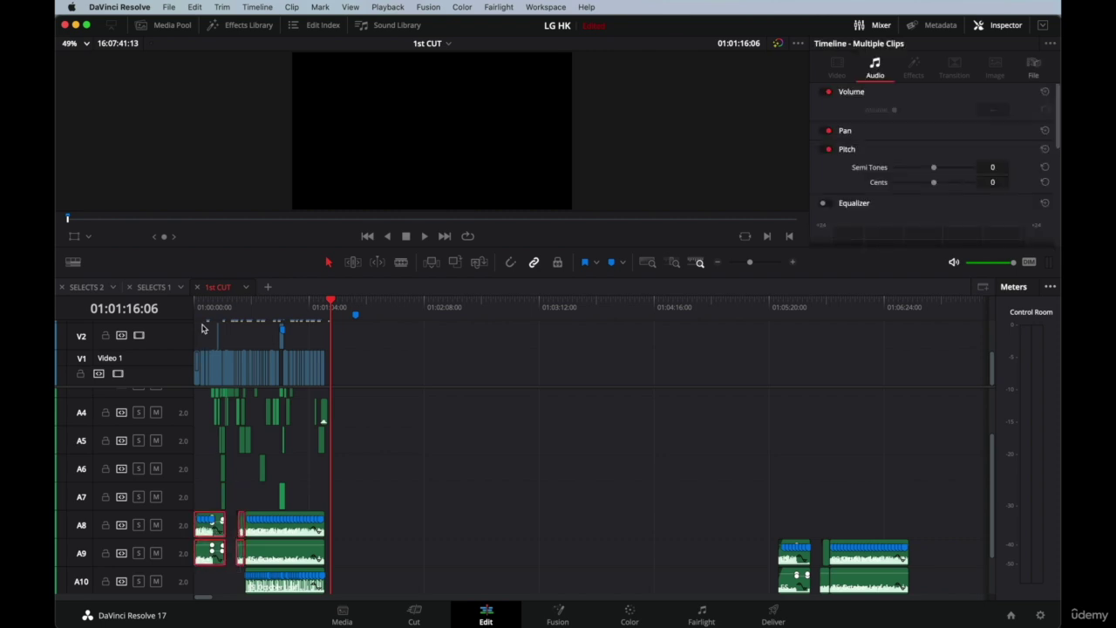
Examine the layout of the sound effect clips on A1 to A7 across the timeline above the music stems.
scroll(199, 313, "up", 3)
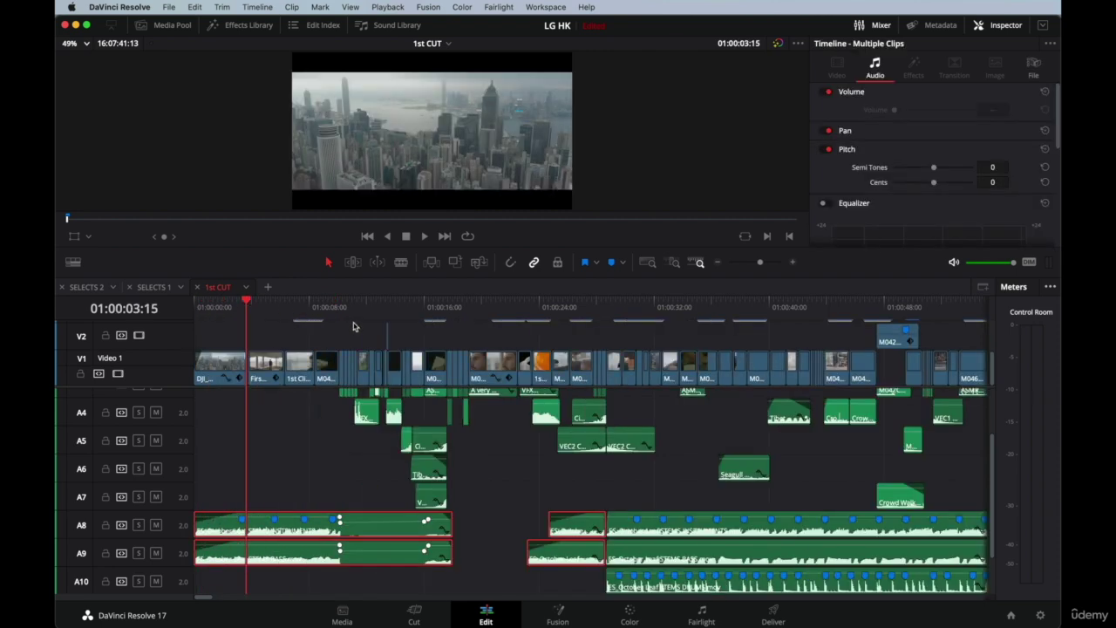
scroll(357, 416, "down", 2)
scroll(363, 475, "up", 4)
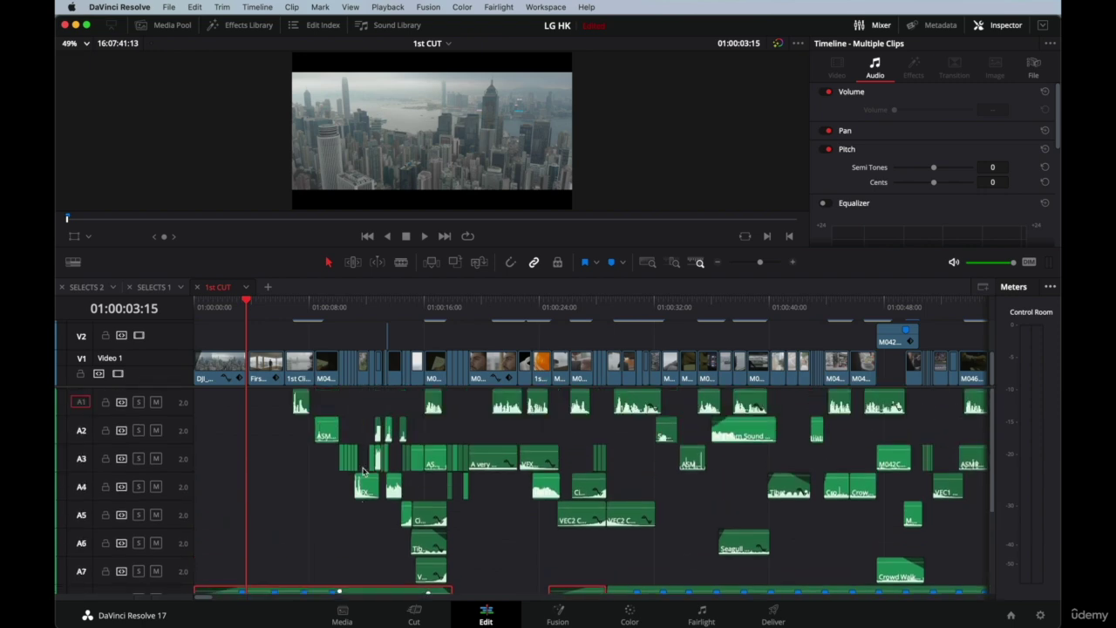
scroll(363, 471, "right", 5)
scroll(363, 471, "down", 5)
scroll(362, 471, "up", 5)
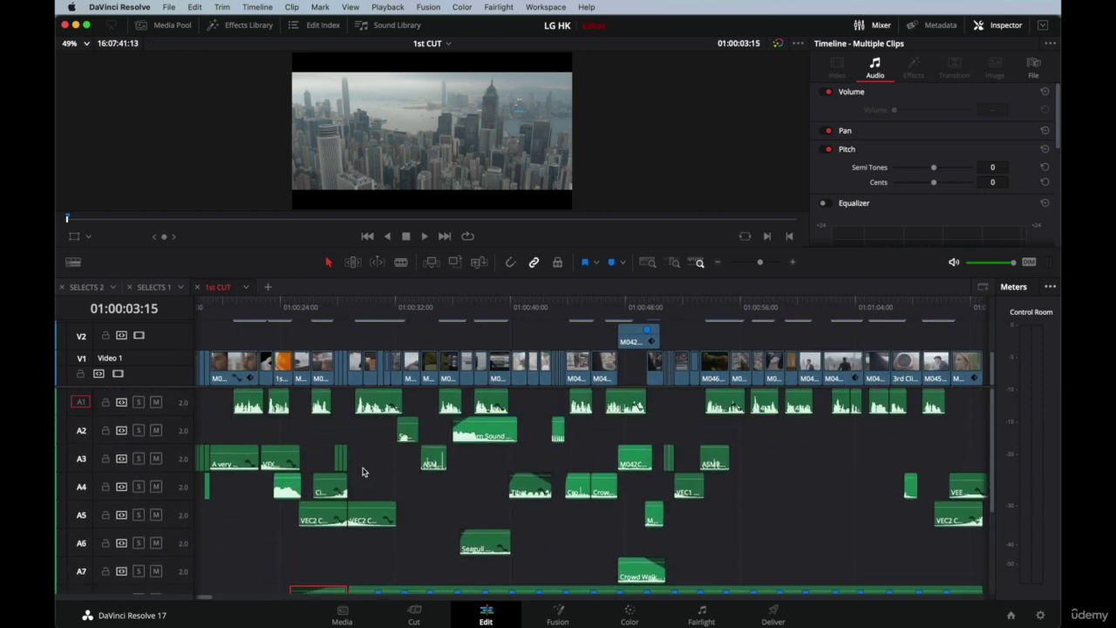
scroll(362, 468, "left", 5)
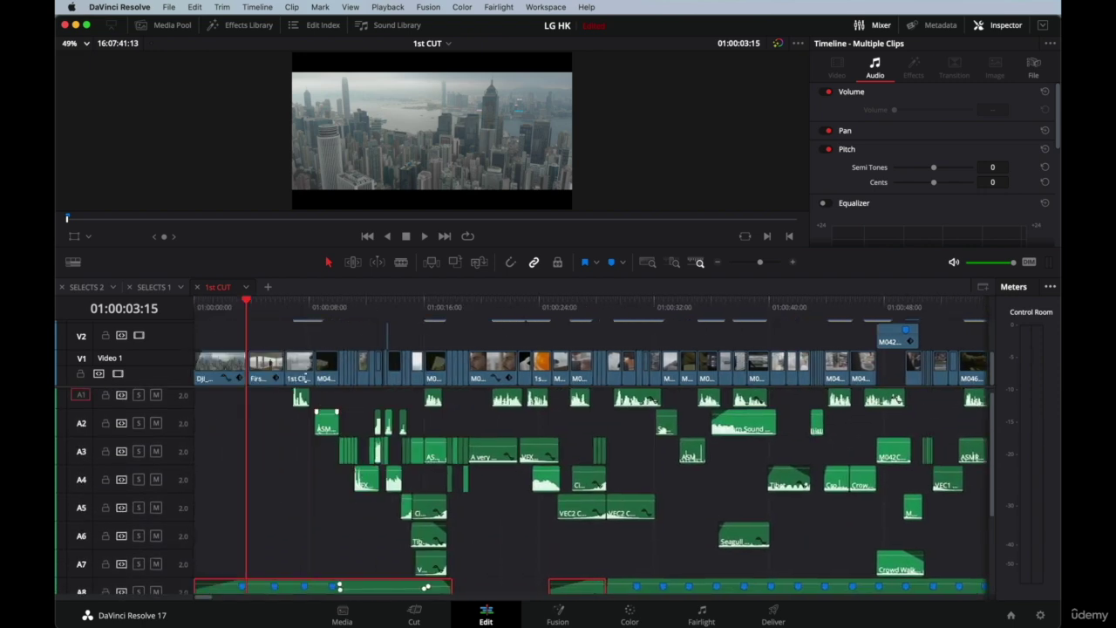
scroll(268, 337, "up", 3)
scroll(258, 336, "down", 3)
Play the opening from 01:00:05:20 to 01:00:17:13 to check the A14I1290.mov clips on A1 against the music and effects.
left_click(301, 399)
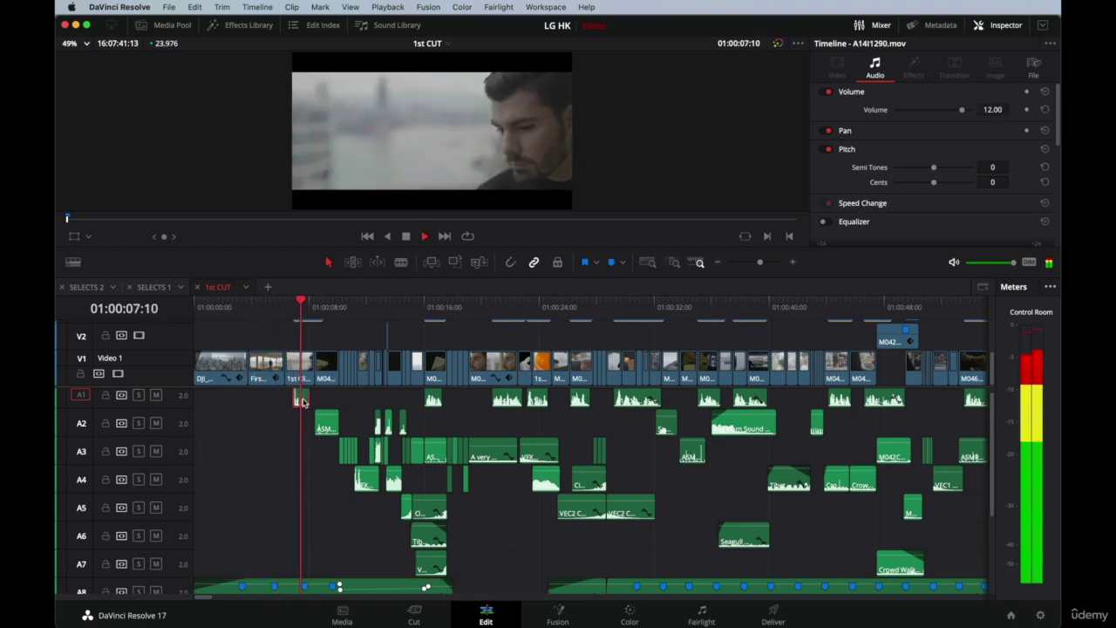
left_click(278, 304)
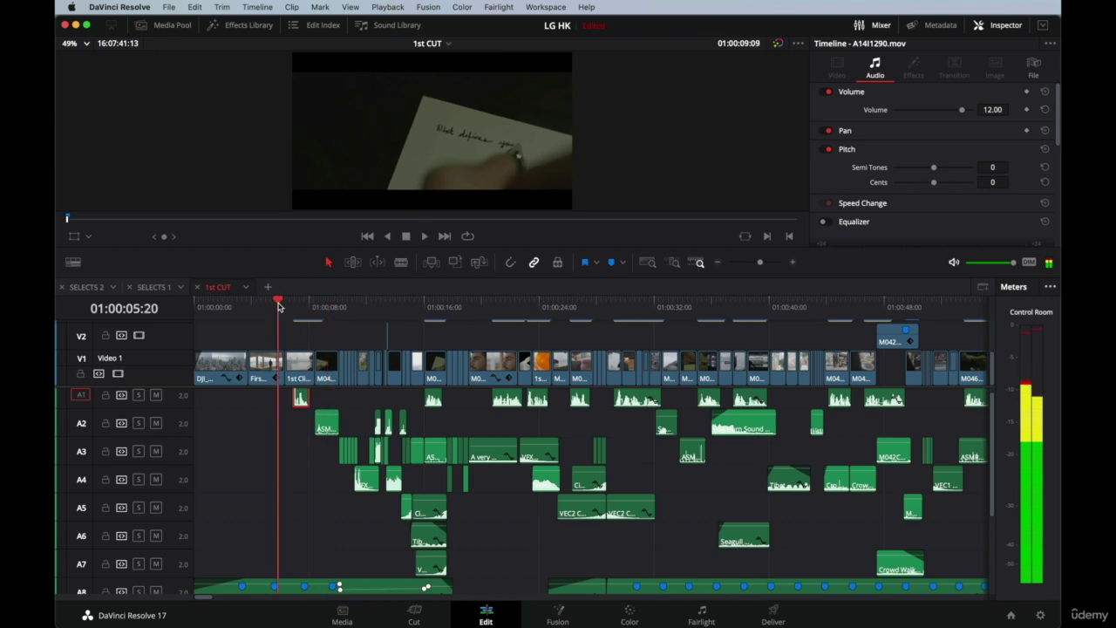
key("space")
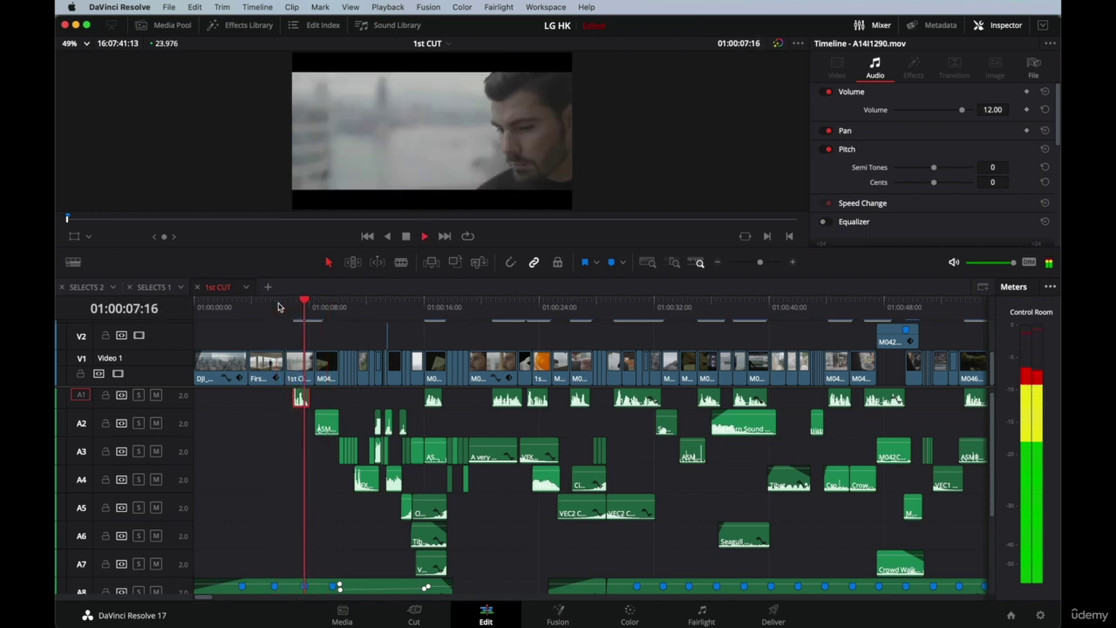
scroll(303, 376, "up", 2)
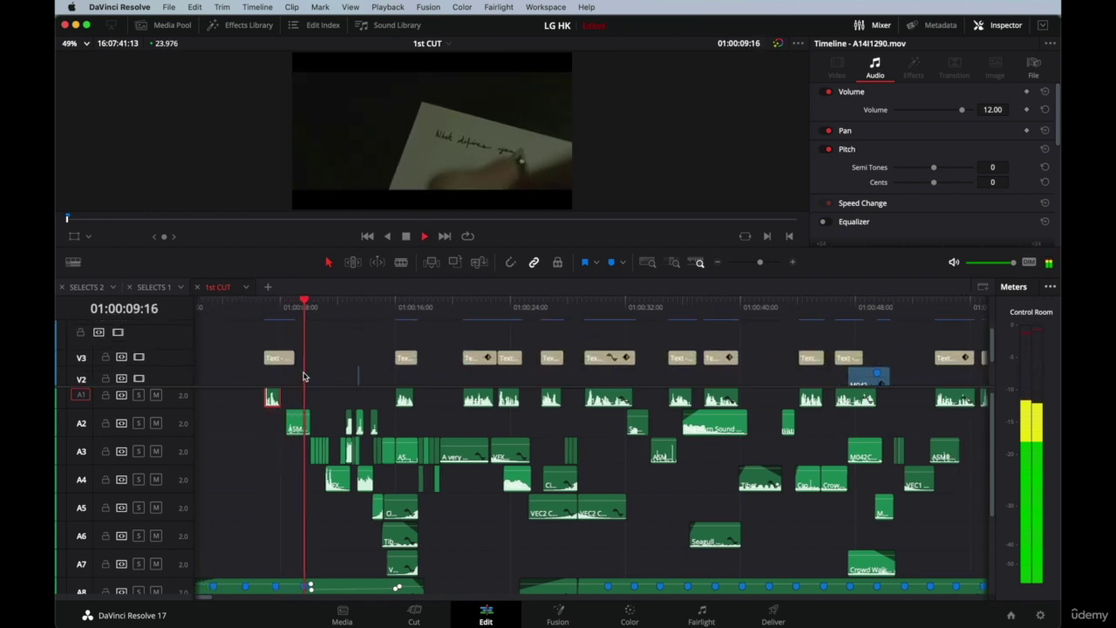
scroll(304, 377, "down", 2)
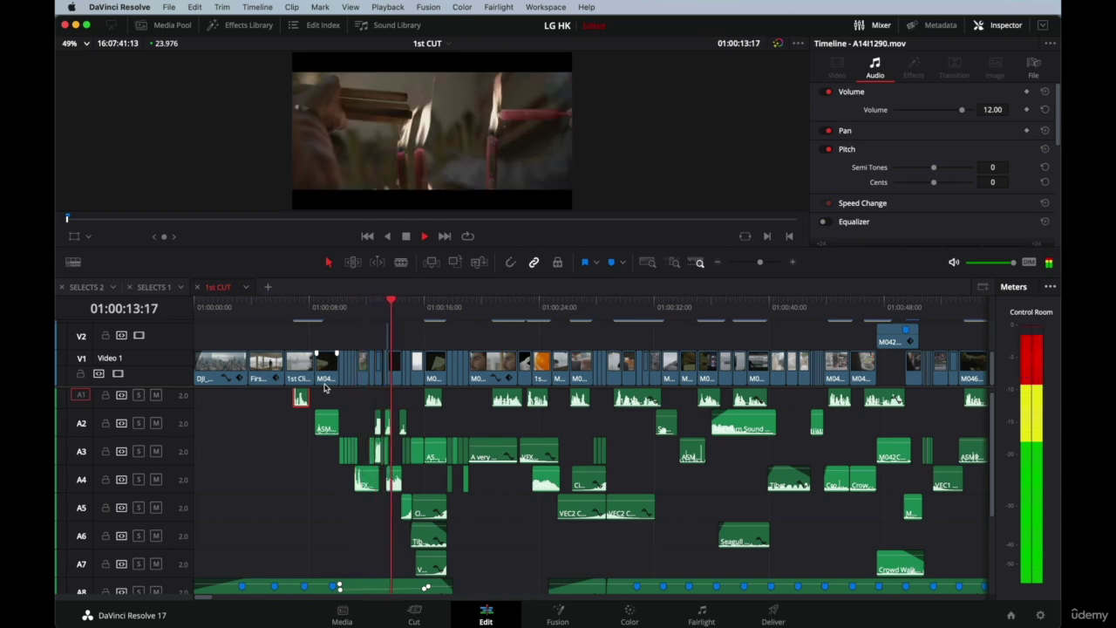
scroll(324, 388, "up", 2)
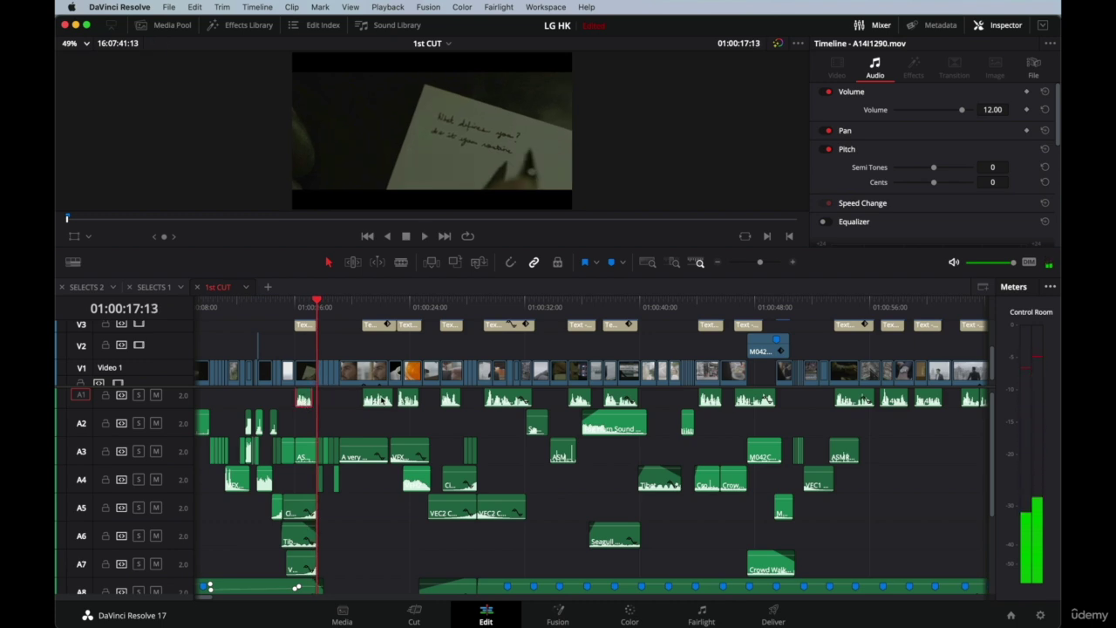
Play the middle section from about 01:00:17 to 01:00:32:02 to check the mix once the drums stem starts.
scroll(393, 394, "up", 1)
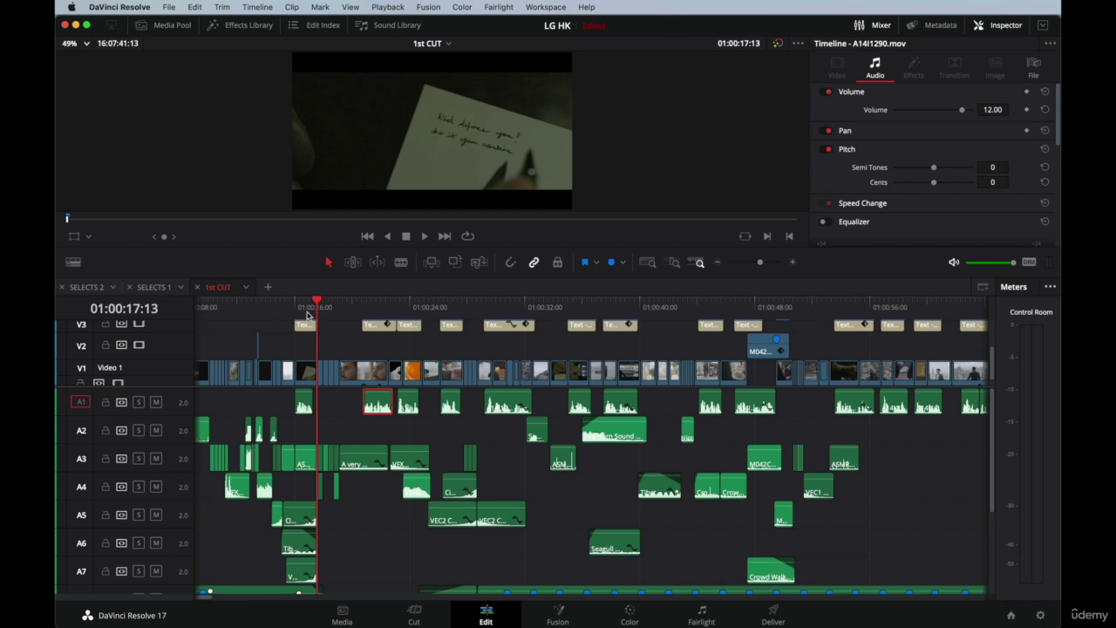
key("space")
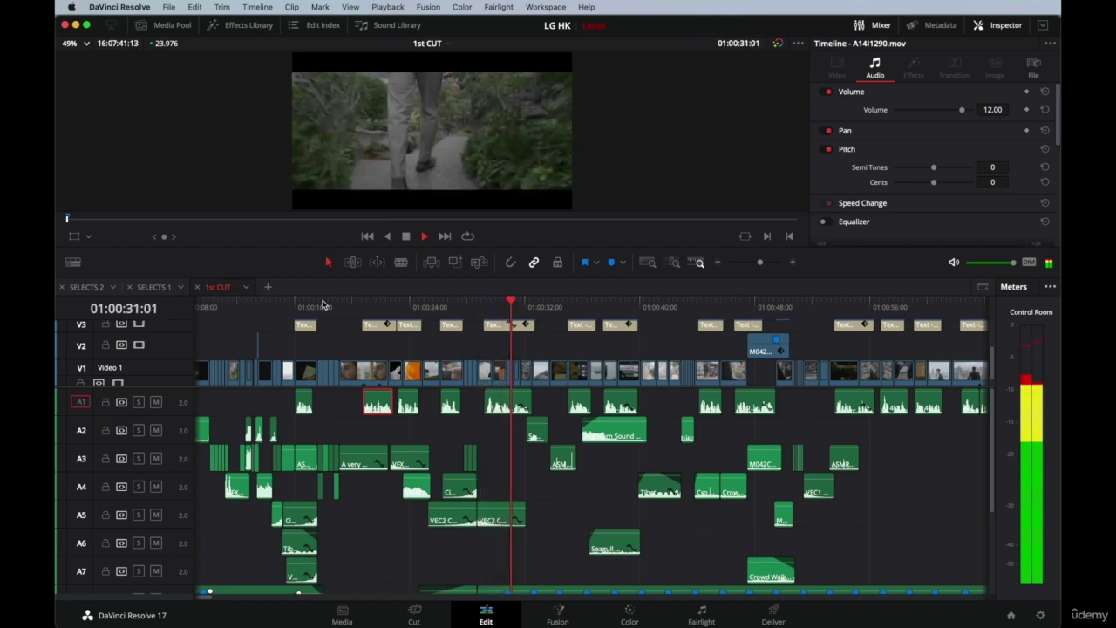
key("space")
Set the volume of the October Leaf INSTRUMENTS, BASS and DRUMS stems on A8 to A10, including the short lead-in clips, to -8.00.
scroll(520, 476, "down", 5)
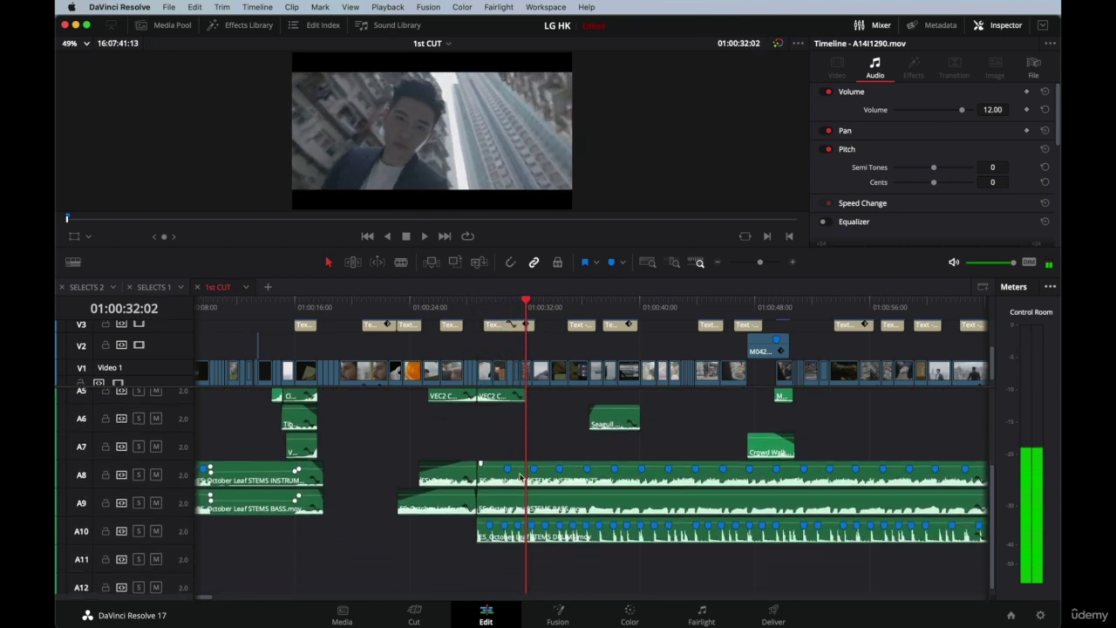
left_click(487, 483)
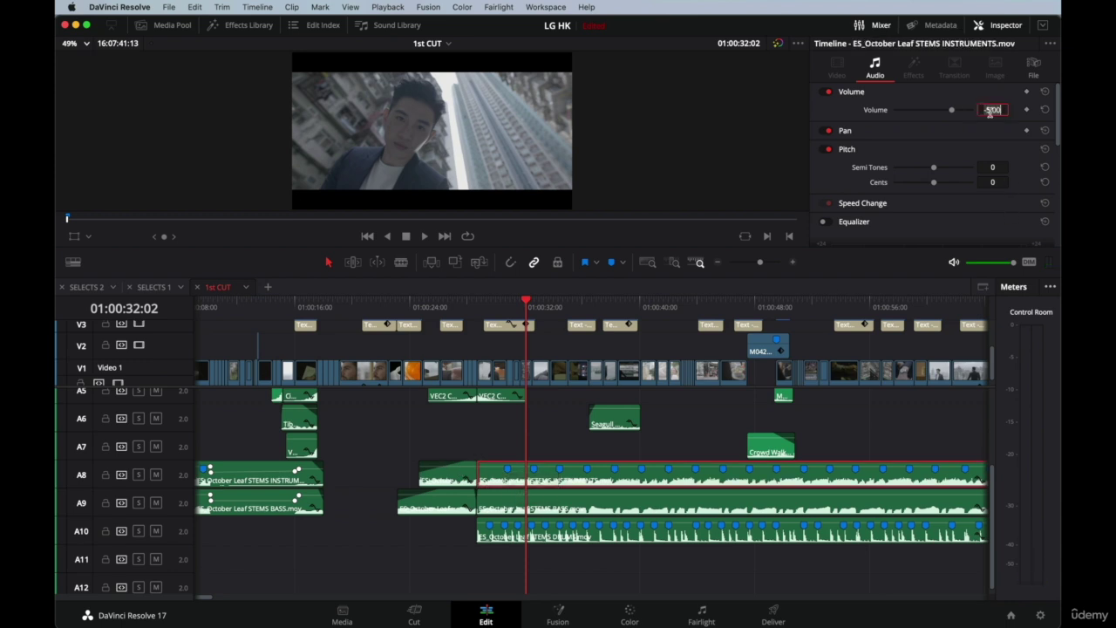
key("Return")
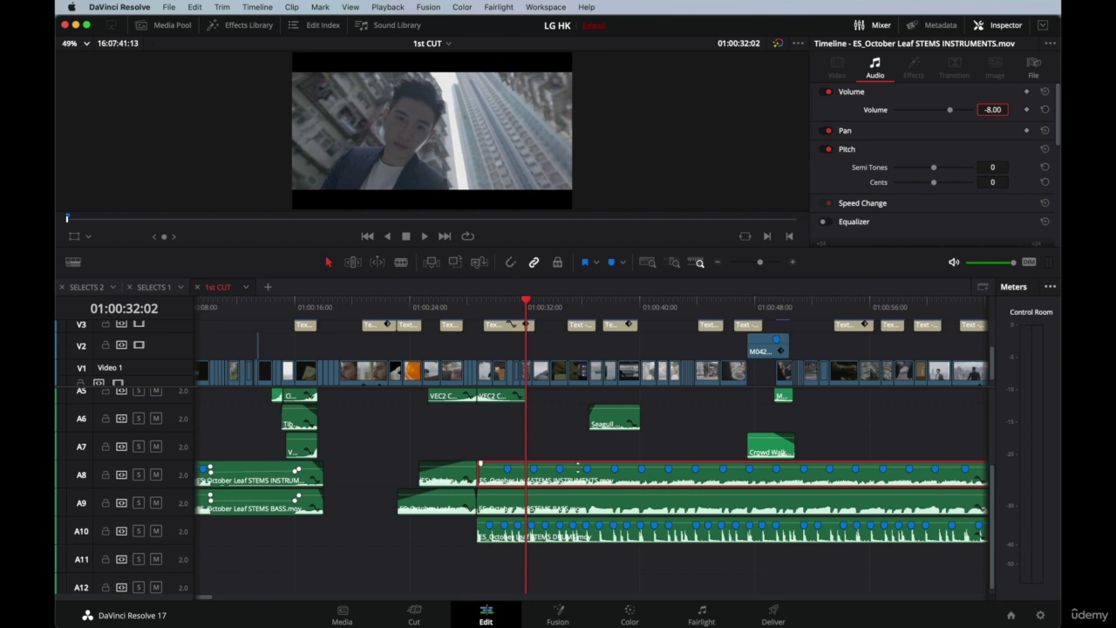
left_click(511, 506)
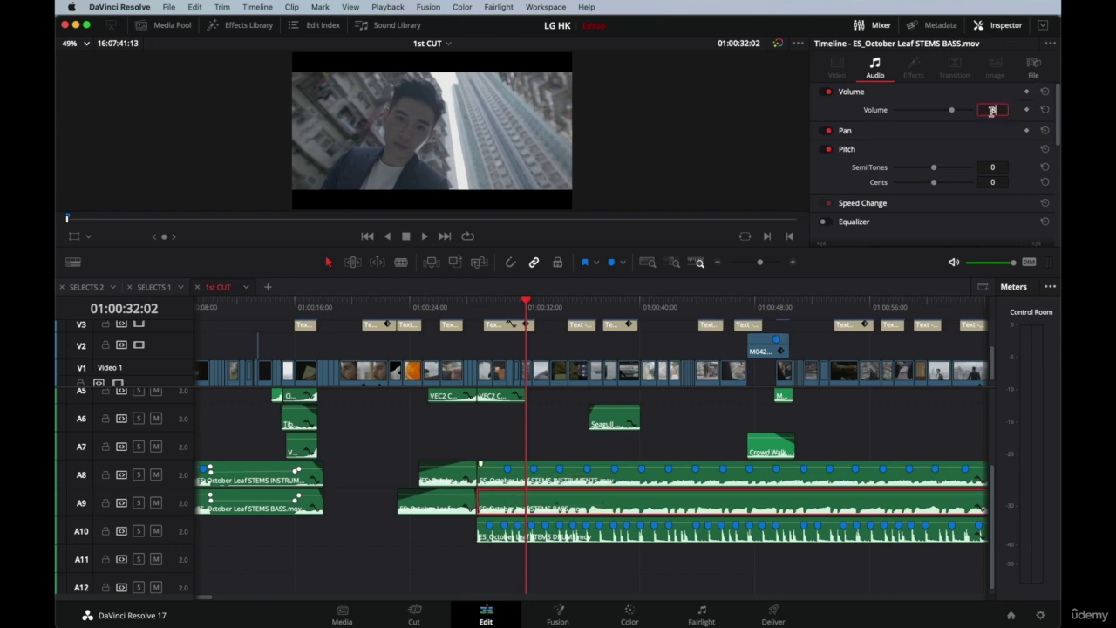
key("Return")
left_click(523, 534)
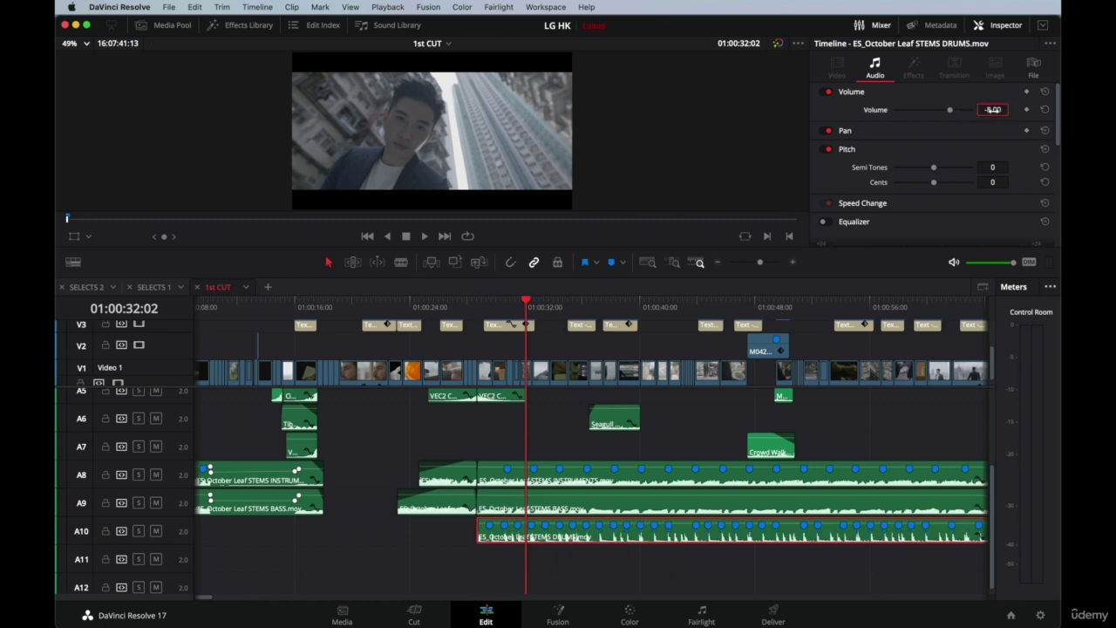
left_click(455, 505)
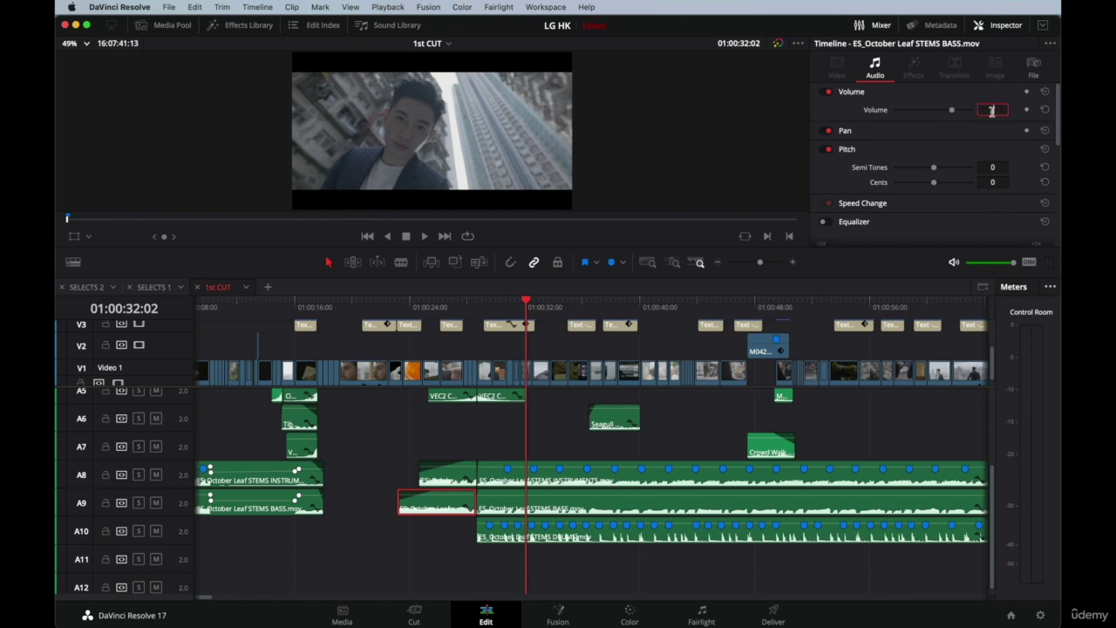
left_click(458, 476)
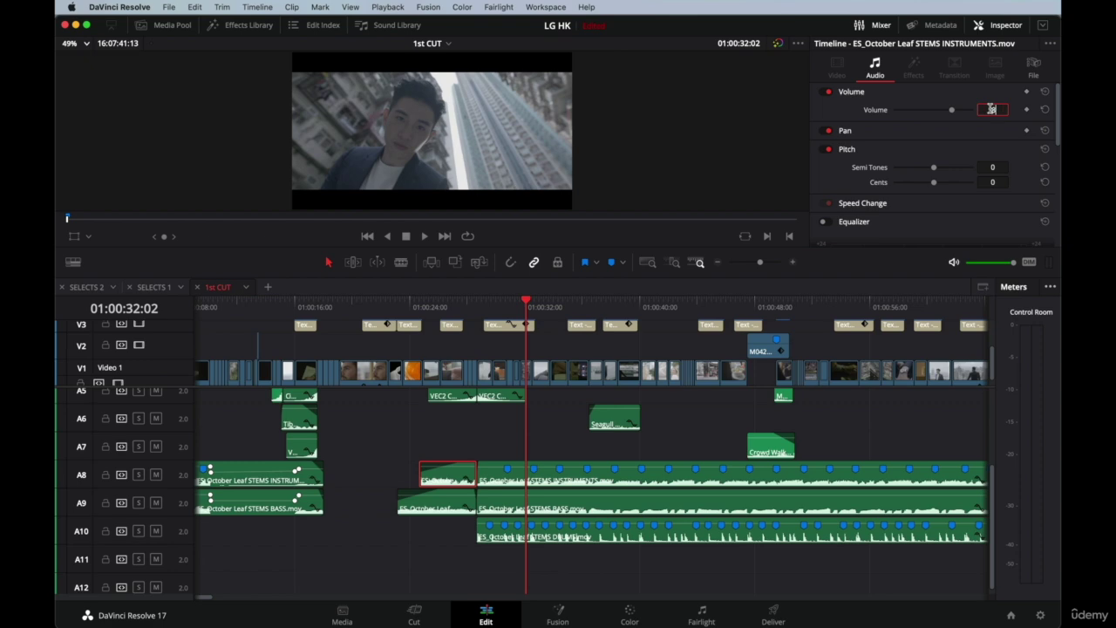
Play from 01:00:23:13 to about 01:00:31:13 to check the lowered stems against the A1 clips.
left_click(403, 304)
key("space")
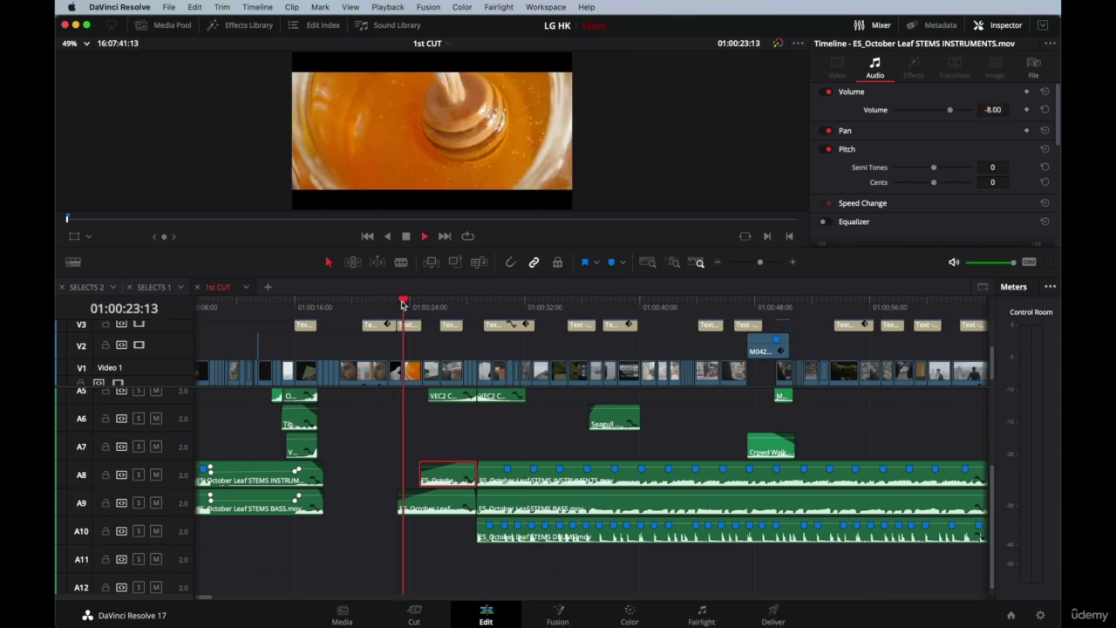
scroll(485, 436, "up", 4)
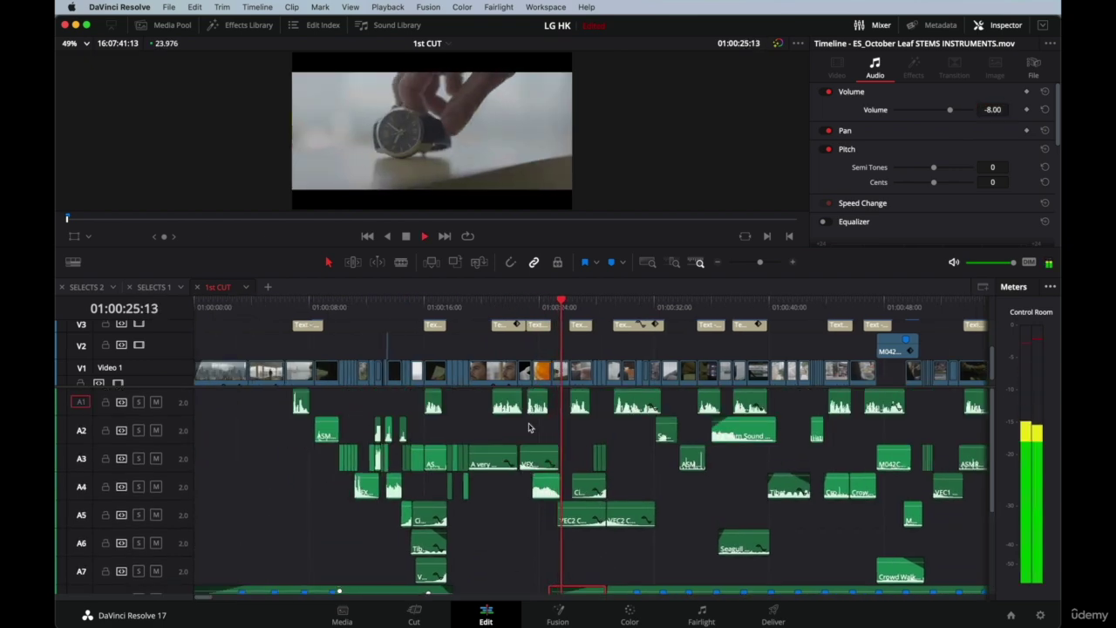
scroll(497, 432, "right", 5)
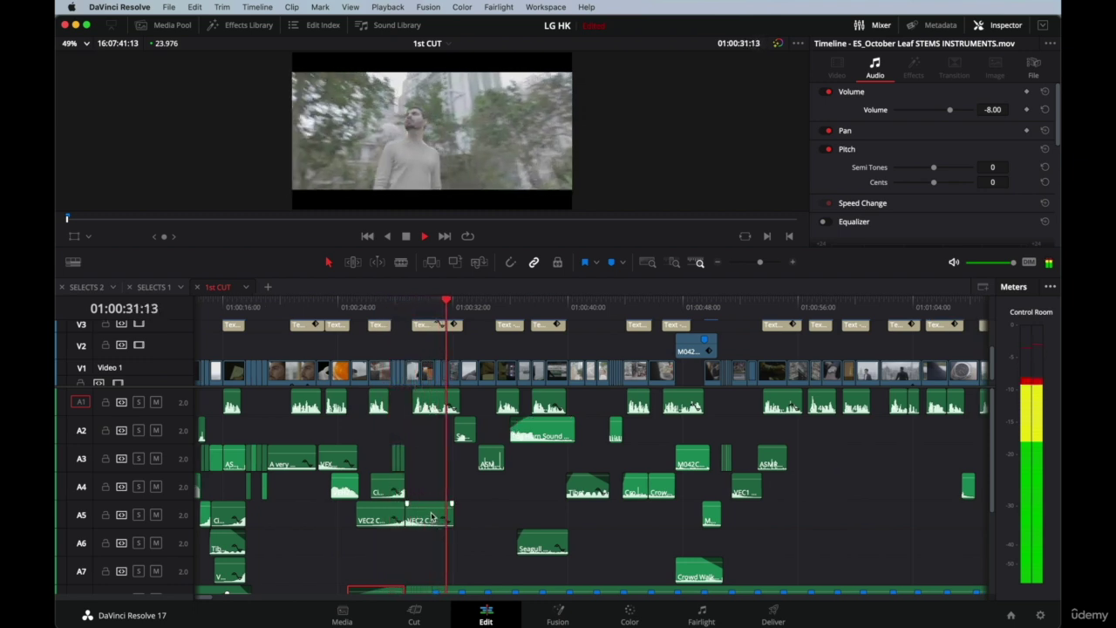
scroll(428, 518, "right", 2)
Select the A1 clip near 01:00:30 and play from 01:00:30:20 to about 01:00:48:17 to check the balance of all tracks.
left_click(390, 407)
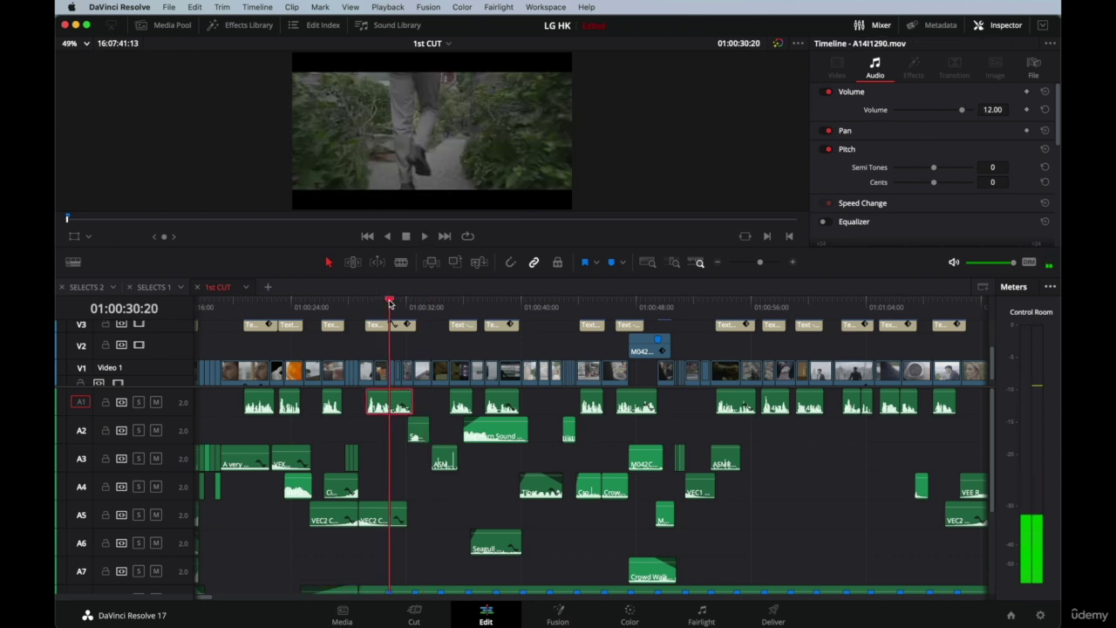
key("space")
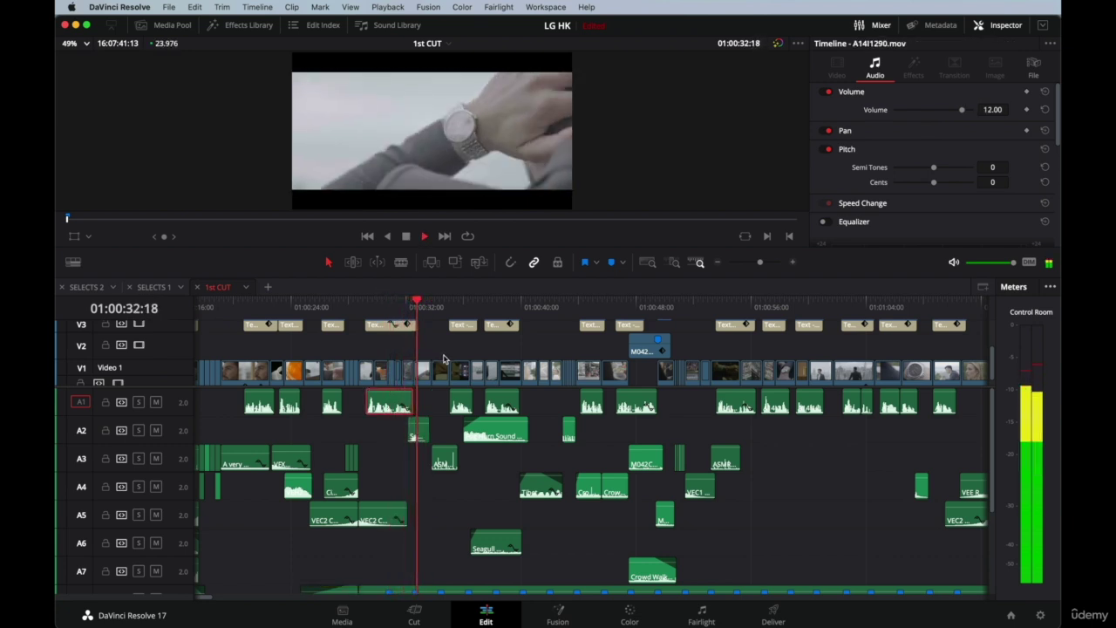
scroll(443, 358, "right", 4)
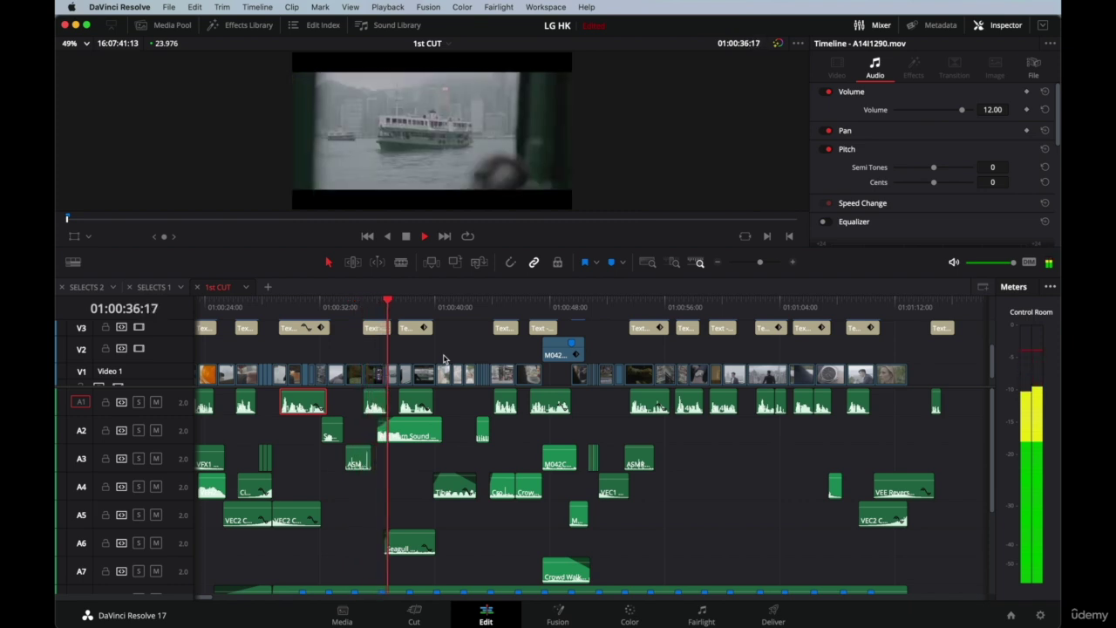
scroll(366, 458, "down", 2)
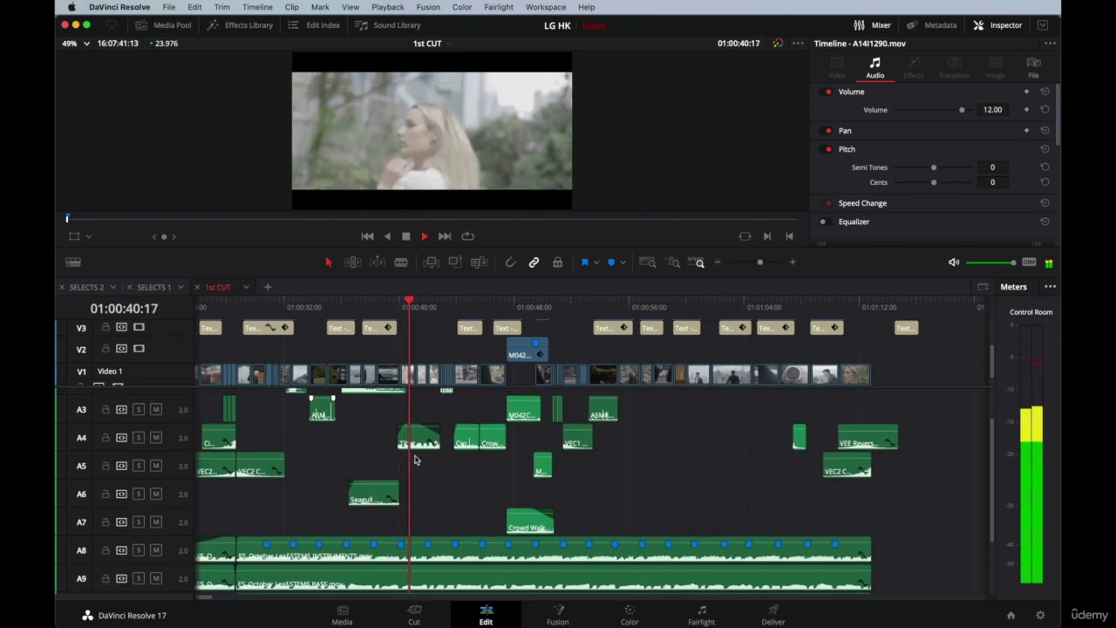
scroll(423, 466, "up", 1)
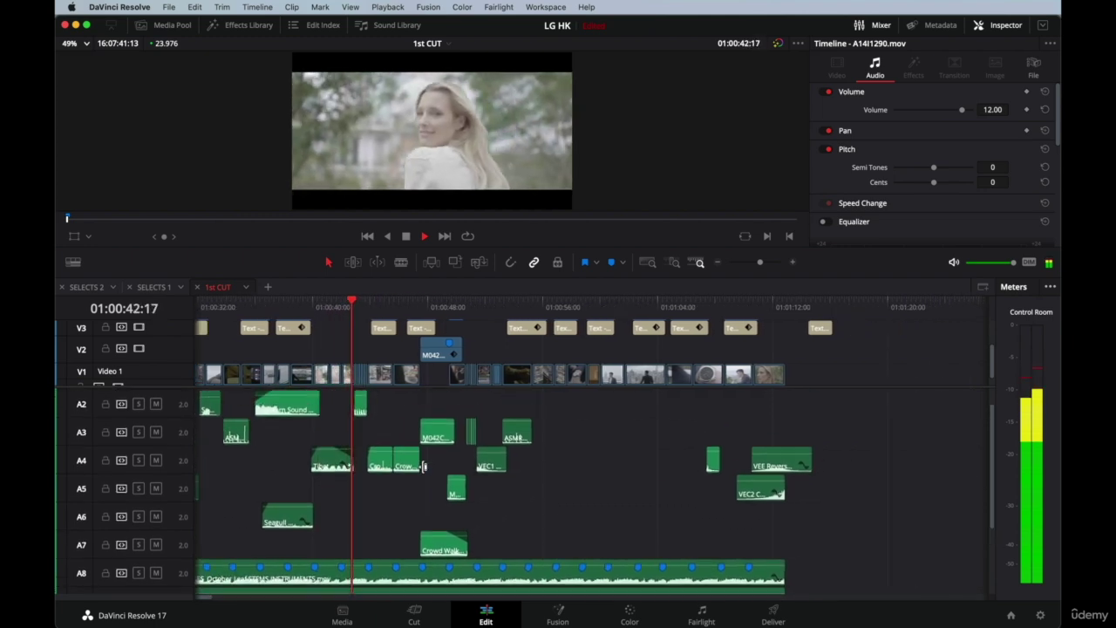
scroll(423, 466, "up", 1)
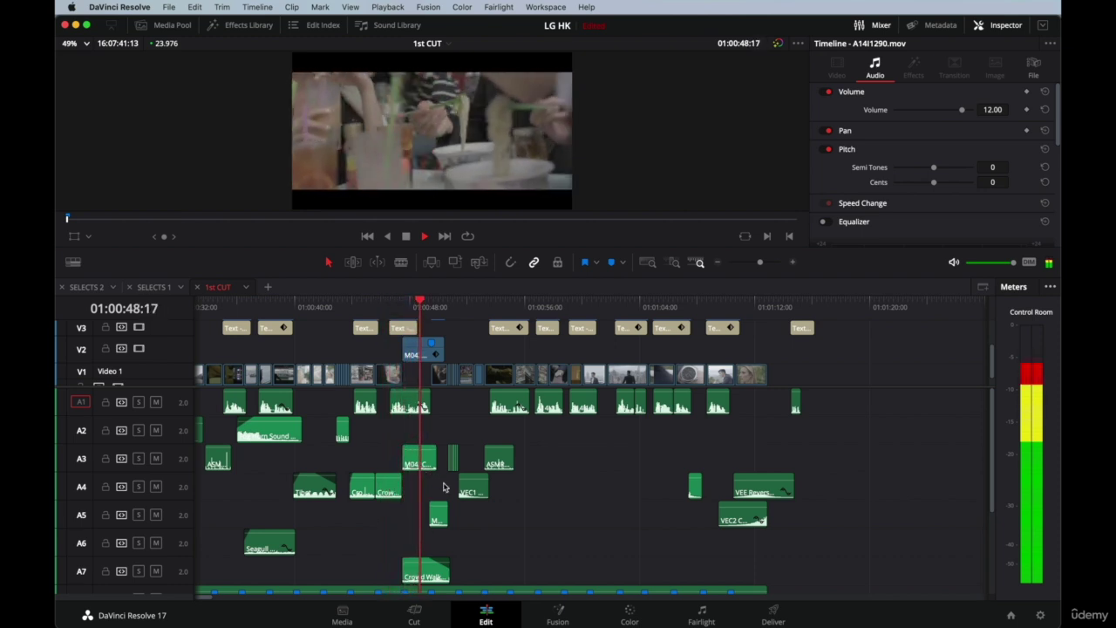
Set the volume of the Crowd Walking Sound Effects All Sounds.mov clips on A7 and A4 to -5.00.
left_click(426, 570)
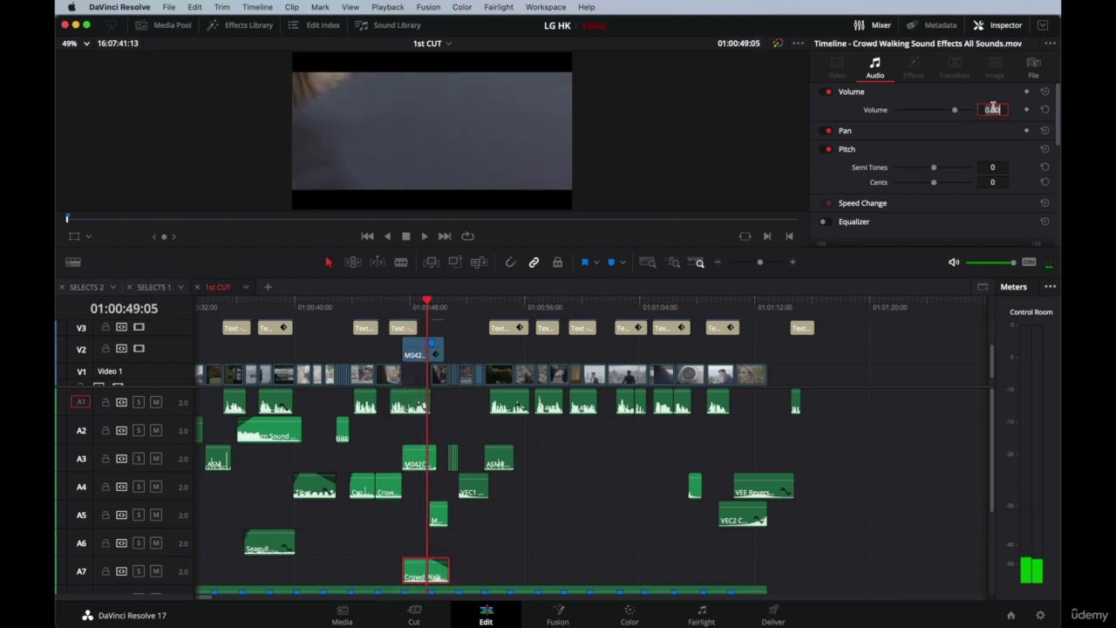
key("Return")
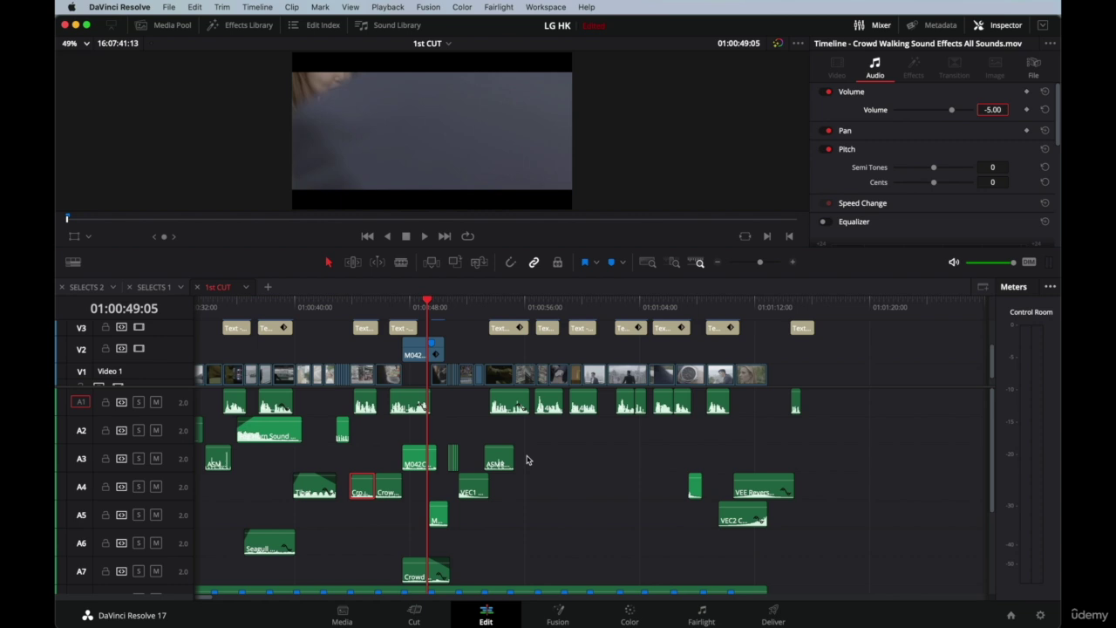
Play from 01:00:42:12 to 01:00:54:17 to check the lowered crowd effects against the music and the A1 clips.
scroll(526, 460, "down", 5)
scroll(527, 460, "up", 5)
left_click(332, 306)
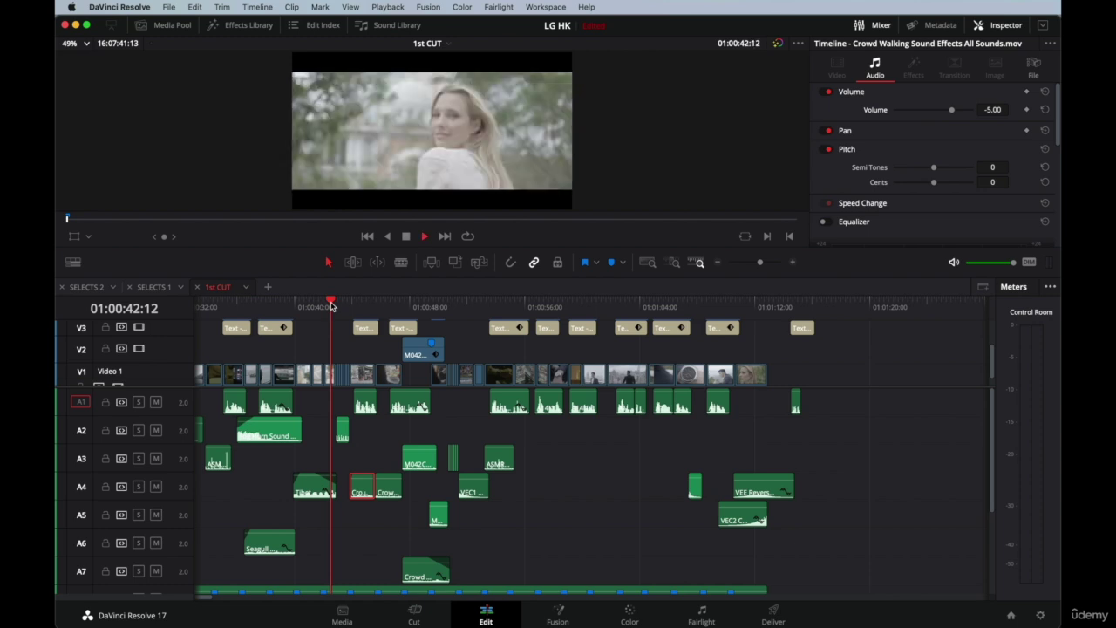
key("space")
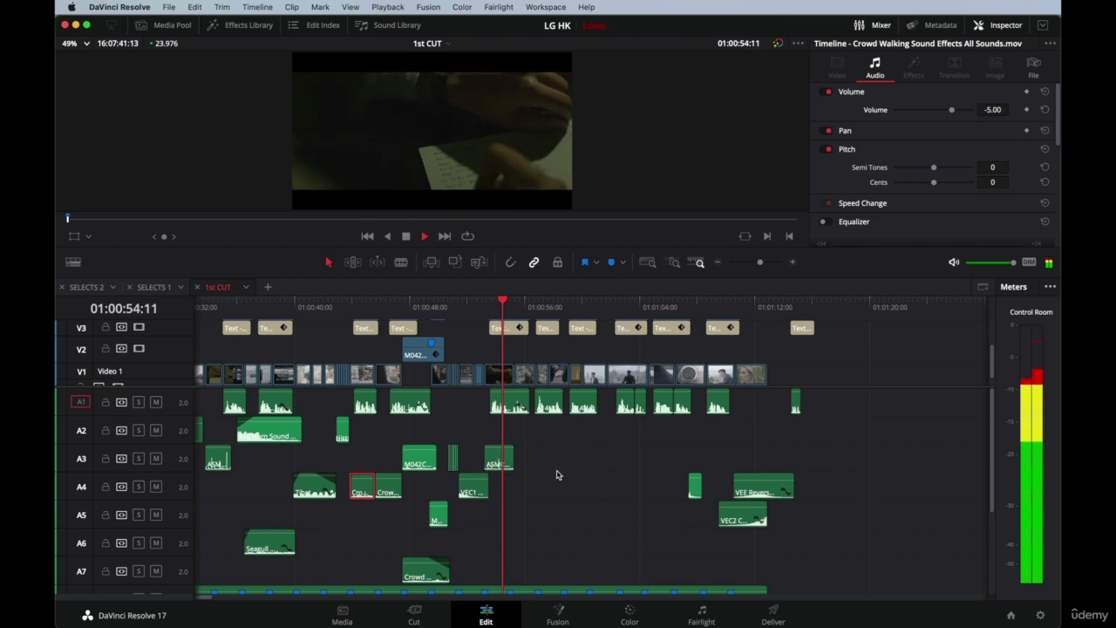
key("space")
Set the volume of all October Leaf stem clips on A8 to A10, including the short lead-in clips, to -12.00.
scroll(350, 354, "left", 3)
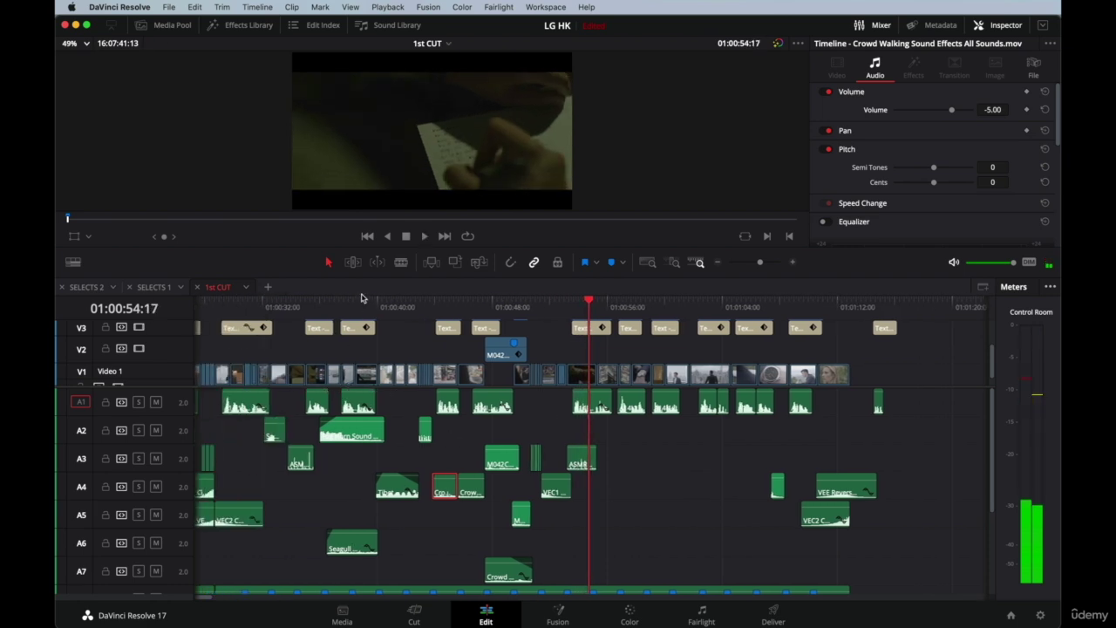
scroll(363, 299, "down", 2)
scroll(578, 439, "down", 4)
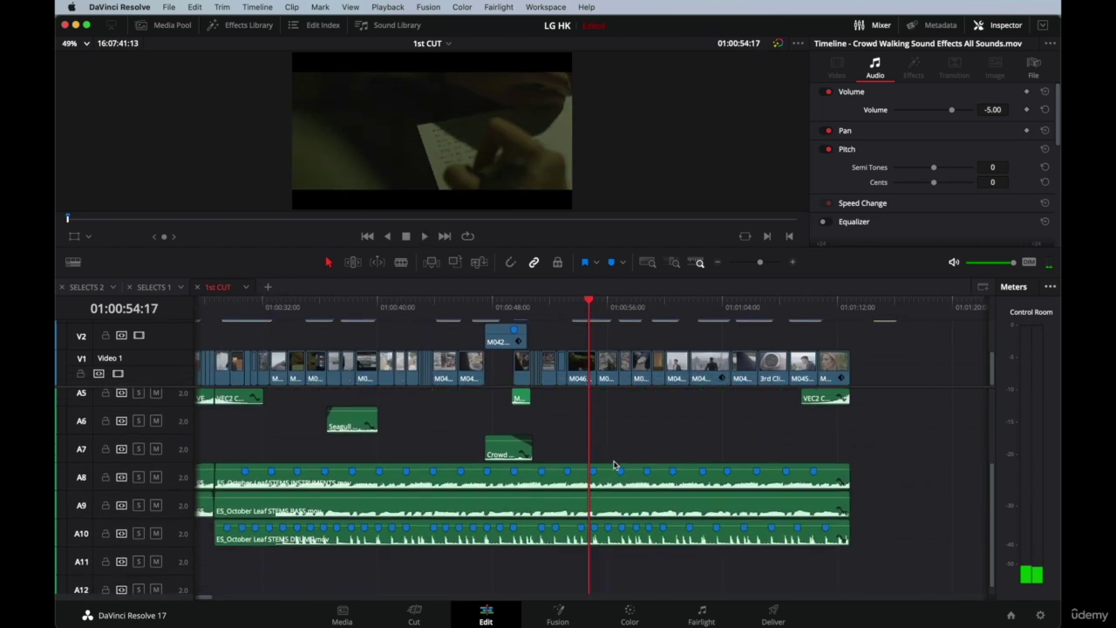
scroll(611, 488, "left", 3)
left_click_drag(598, 560, 250, 468)
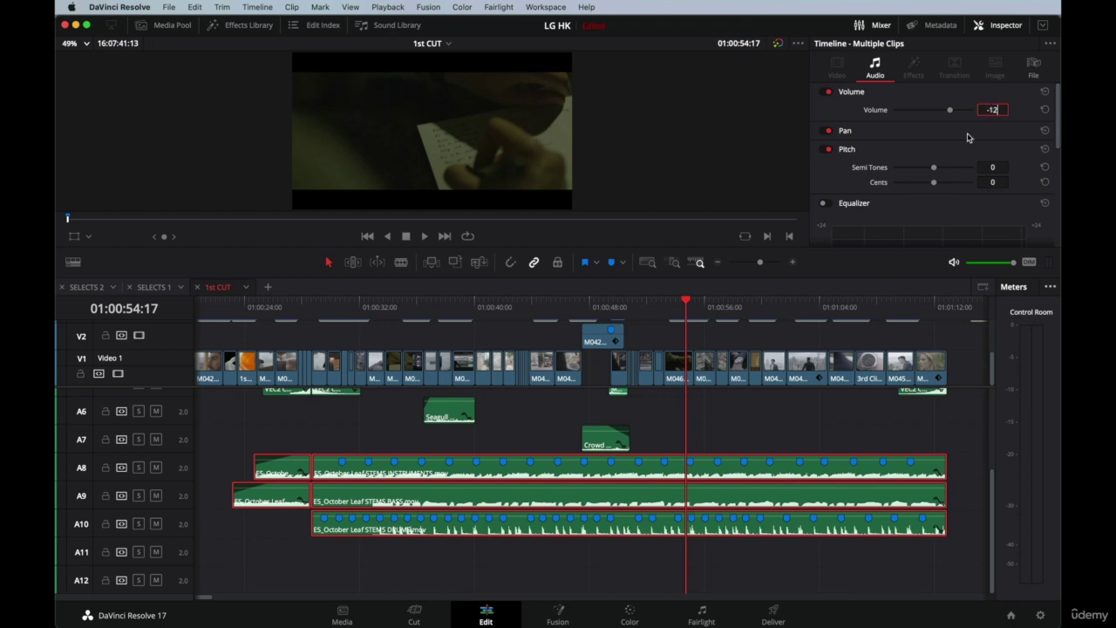
Play from about 01:00:23 to 01:00:31:21 to check the quieter stems under the A1 clips.
left_click(239, 303)
key("space")
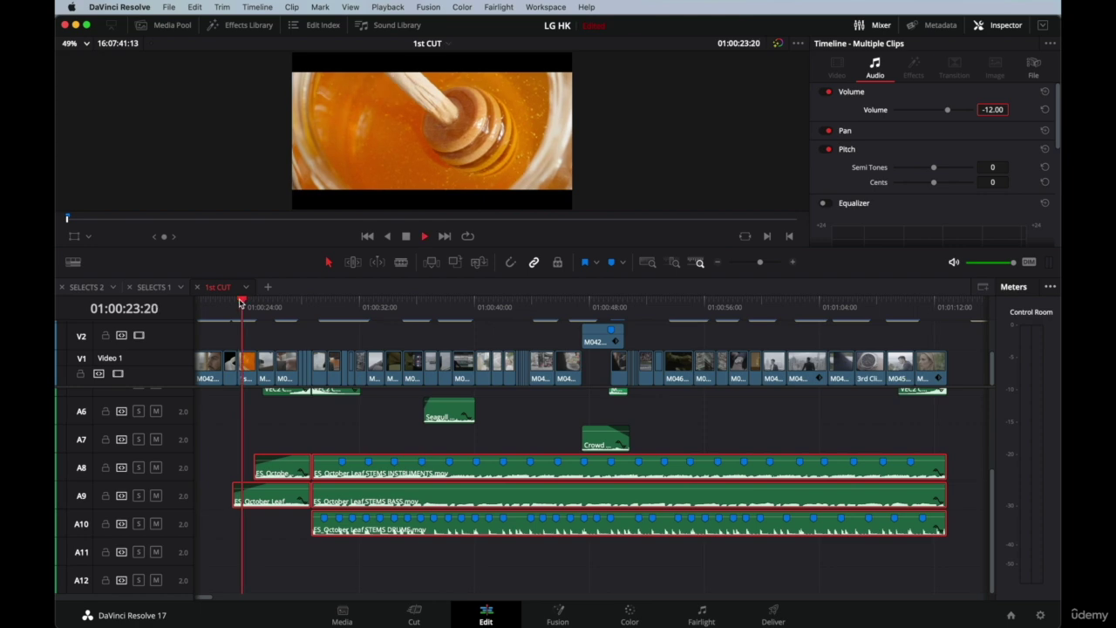
scroll(308, 401, "up", 5)
scroll(309, 402, "left", 2)
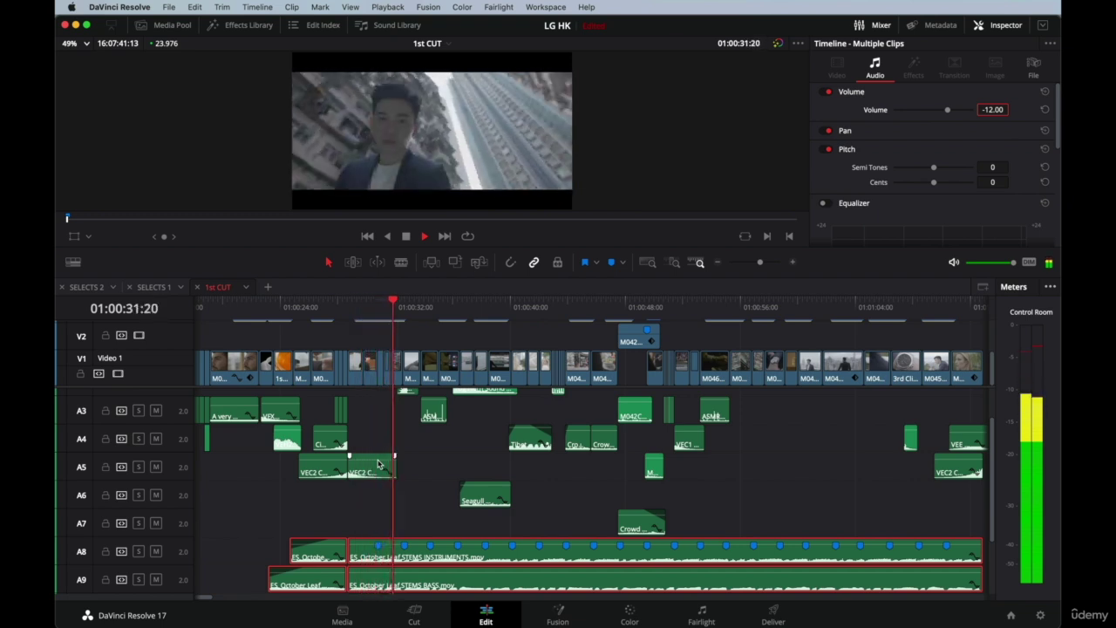
key("space")
Set the volume of the October Leaf DRUMS stem on A10 to -8.00.
scroll(447, 484, "down", 3)
left_click(420, 546)
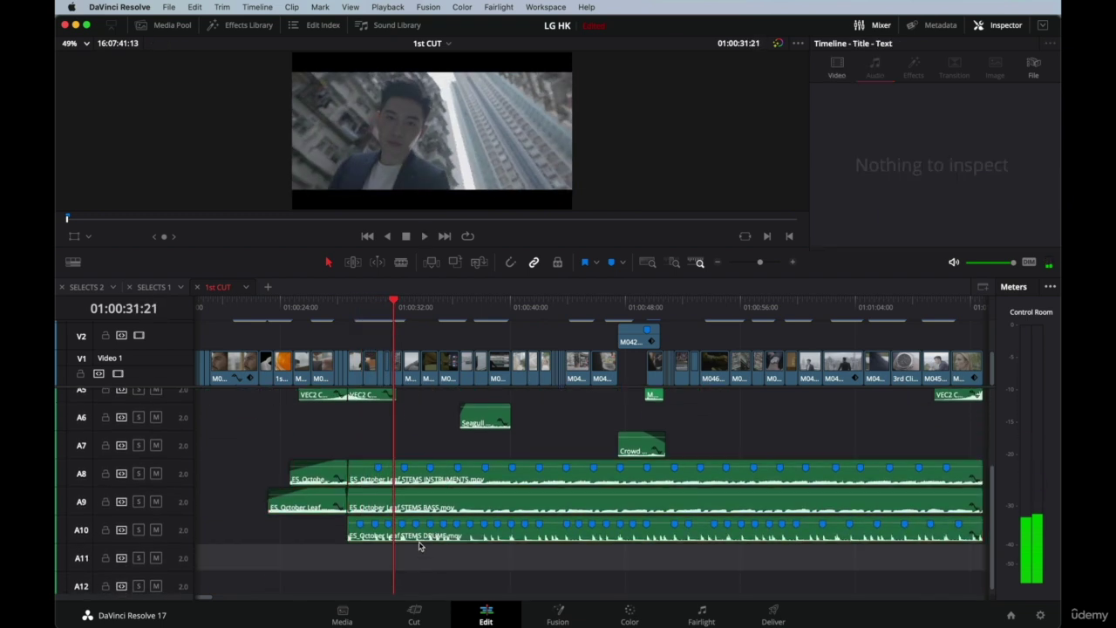
left_click(426, 537)
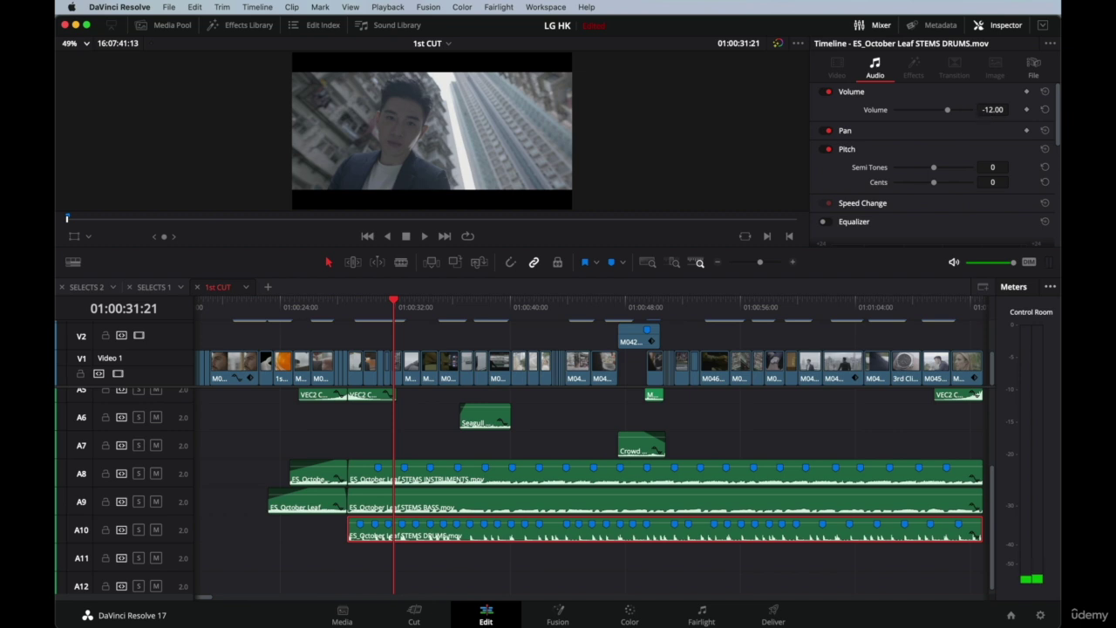
left_click(990, 111)
type("-8")
key("Return")
Play from about 01:00:24 to 01:00:38:20 to check the drums against the other stems and effects.
left_click(275, 307)
key("space")
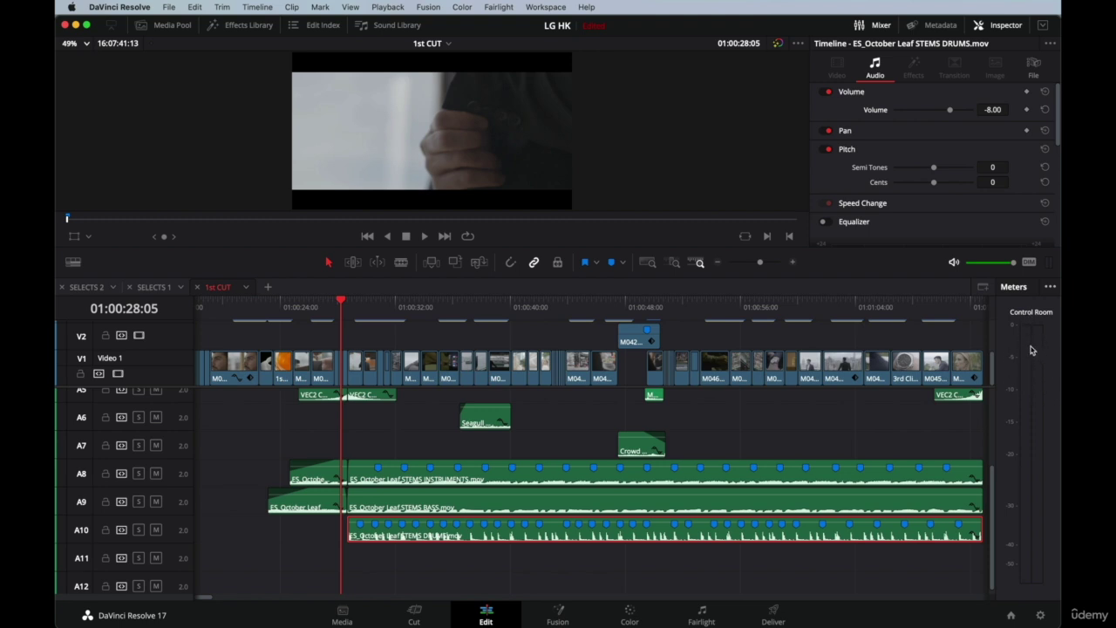
left_click(288, 316)
key("space")
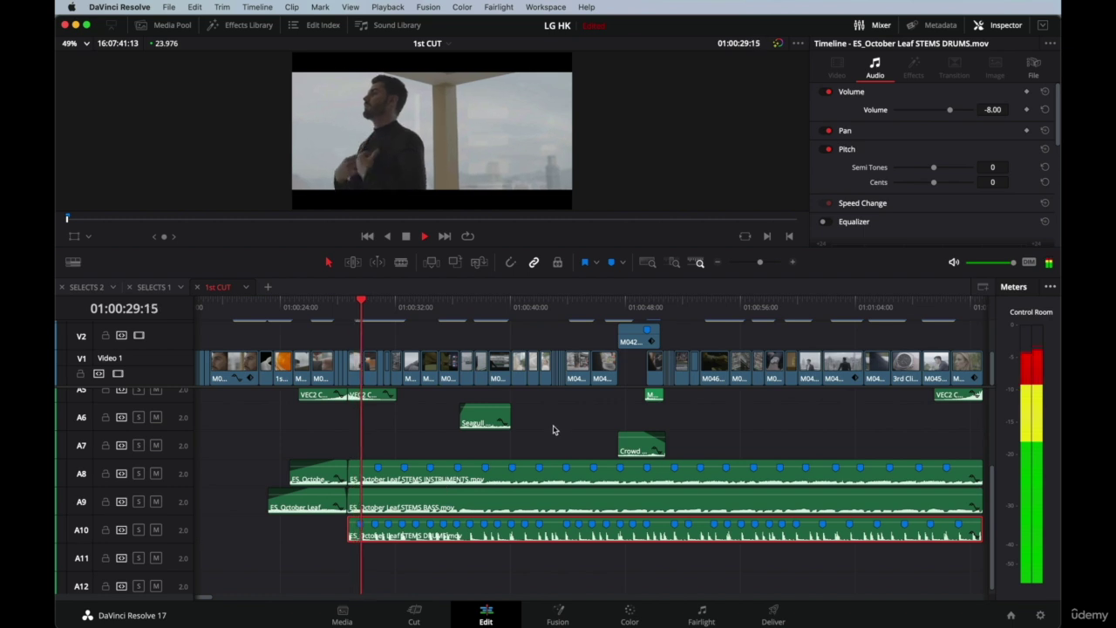
scroll(553, 430, "up", 3)
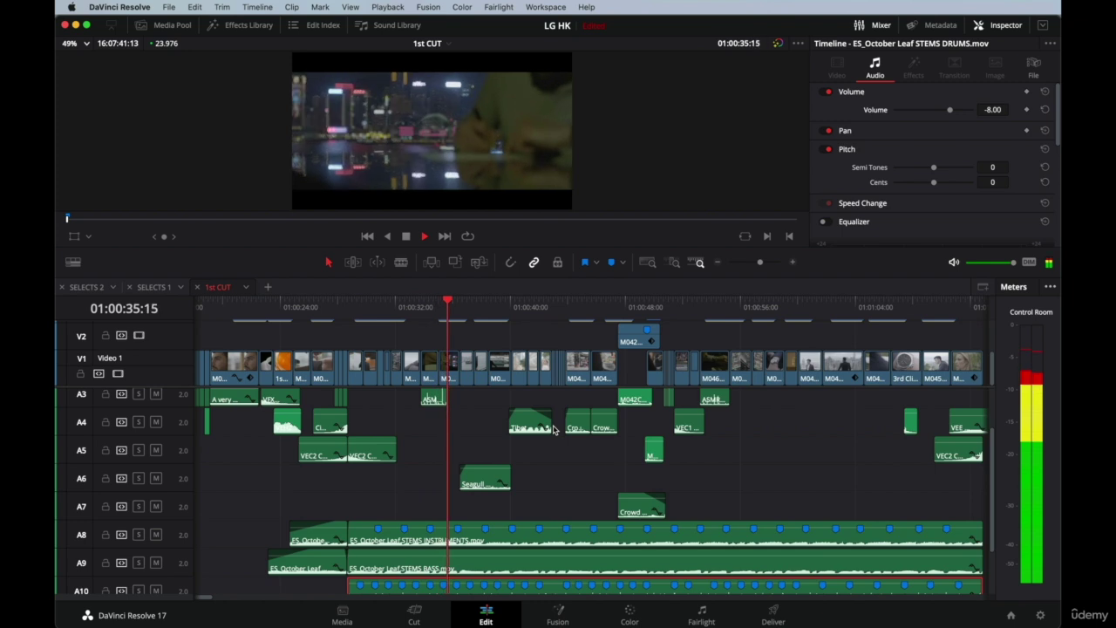
scroll(559, 441, "right", 5)
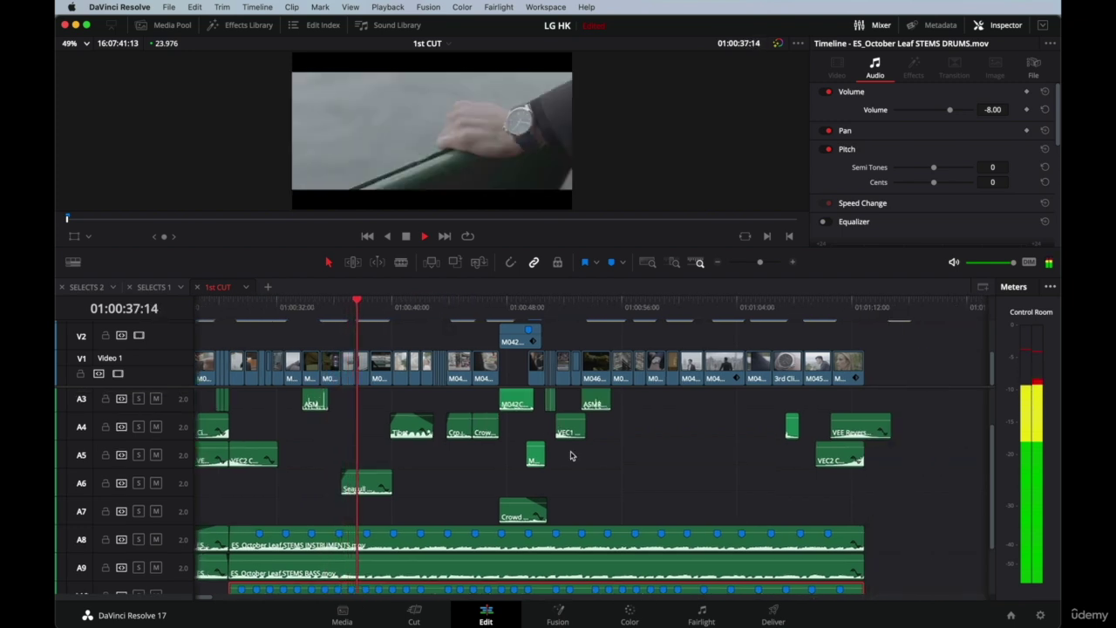
scroll(571, 455, "up", 3)
scroll(571, 456, "left", 3)
key("space")
Set the volume of the Fog Horn Sound Effect.mov clip on A2 to -5.00.
left_click(418, 432)
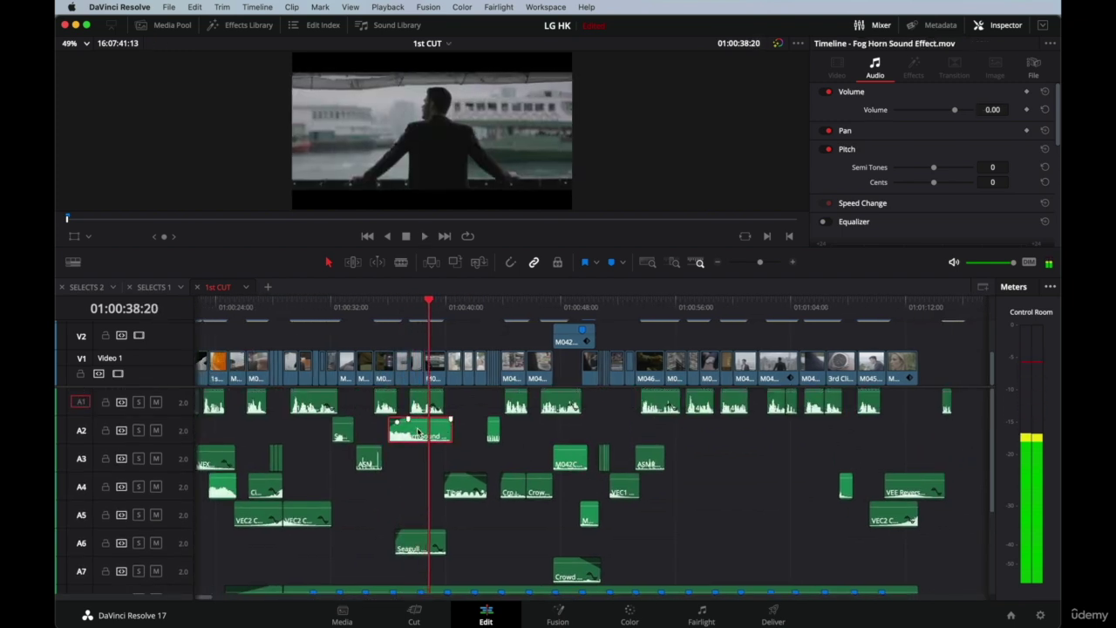
left_click(992, 110)
type("-5")
key("Return")
Play from 01:00:33:06 to 01:00:49:14 to check the fog horn and the clips that follow it.
left_click(351, 307)
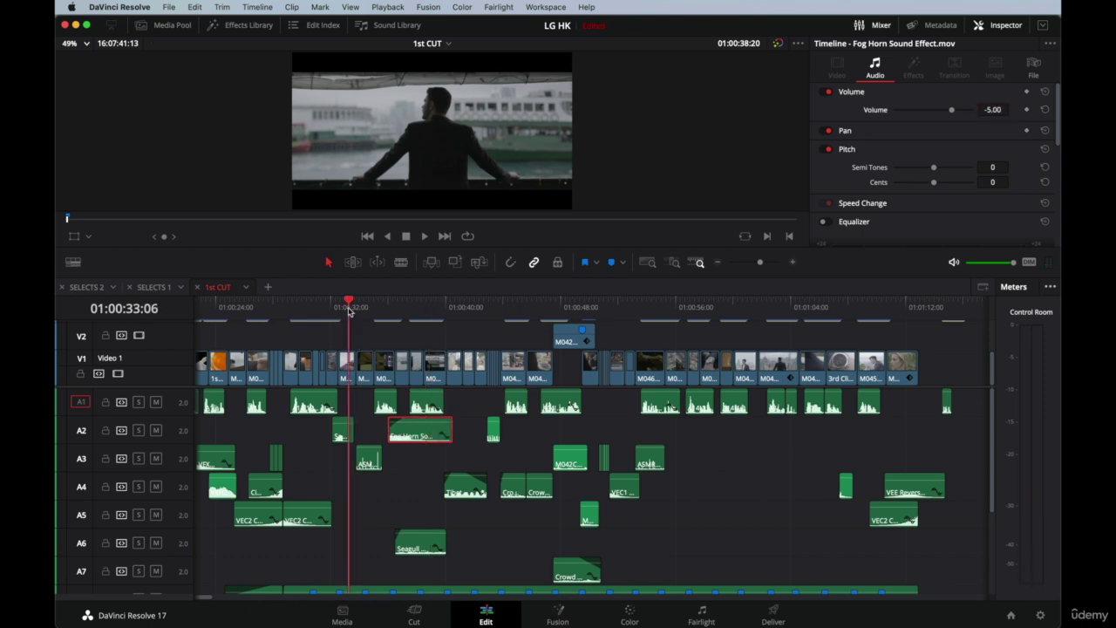
key("space")
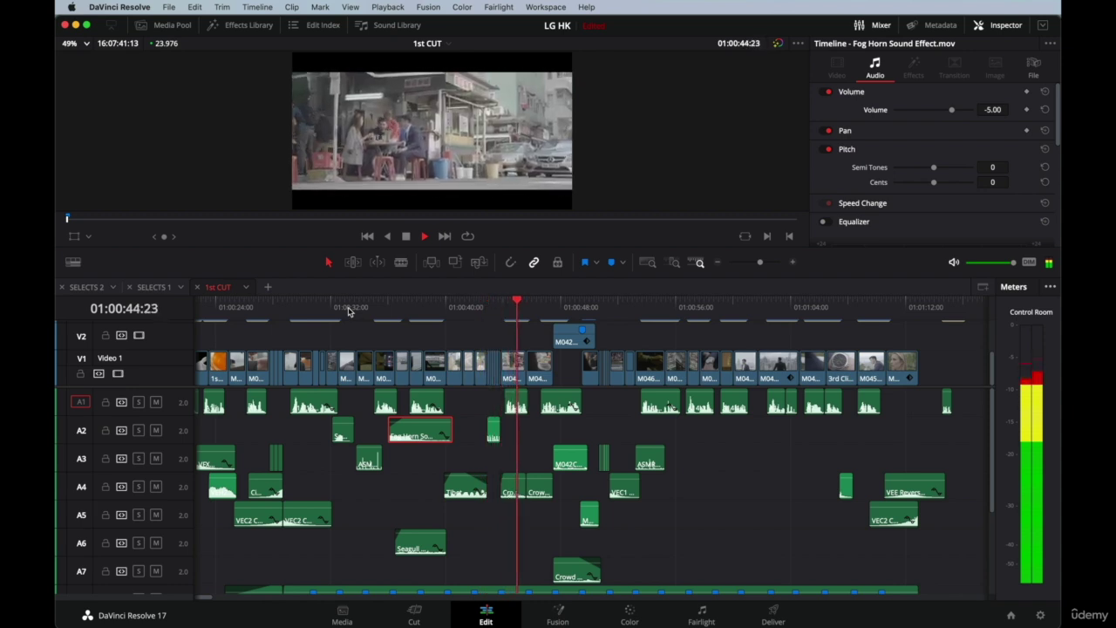
scroll(513, 460, "right", 5)
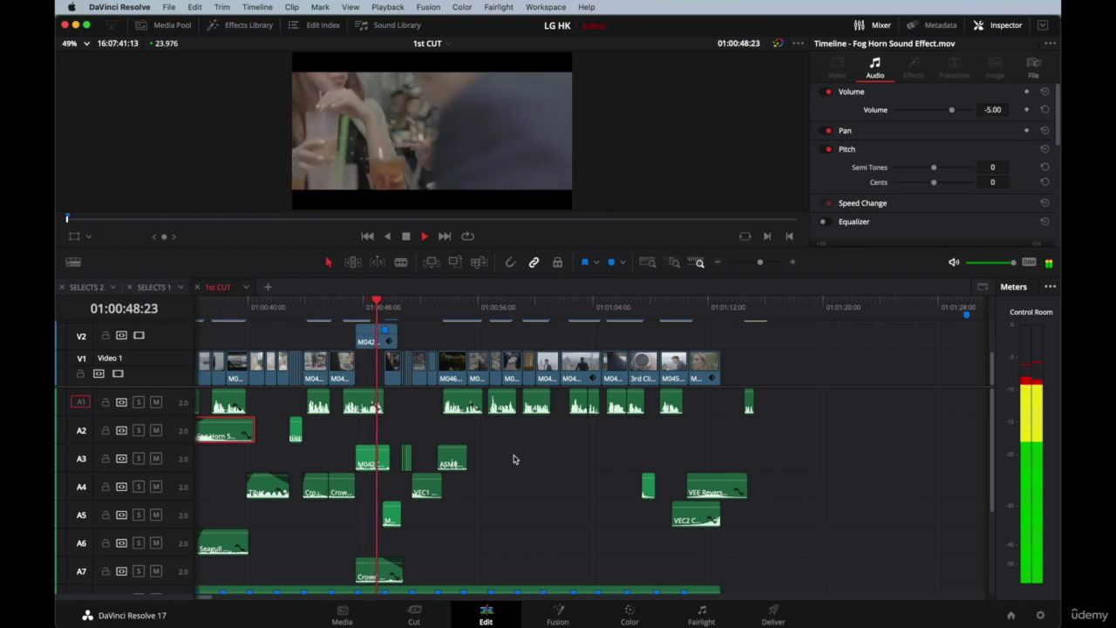
key("space")
Set the volume of the M042C099_190212HX.mov audio clip on A3 to -5.00.
left_click(373, 462)
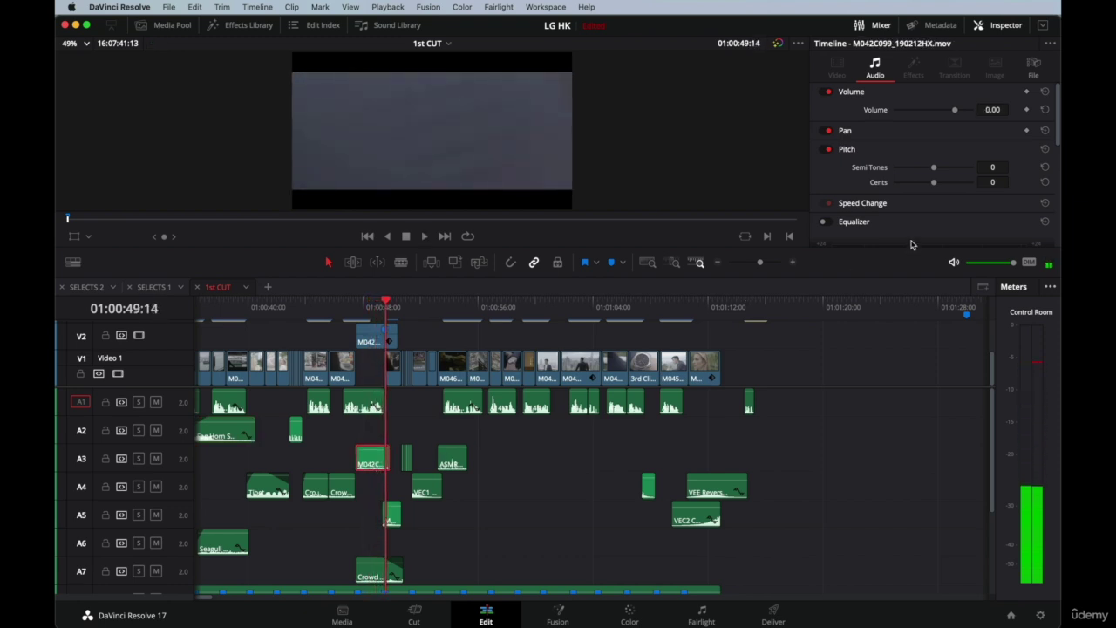
type("-4")
key("Return")
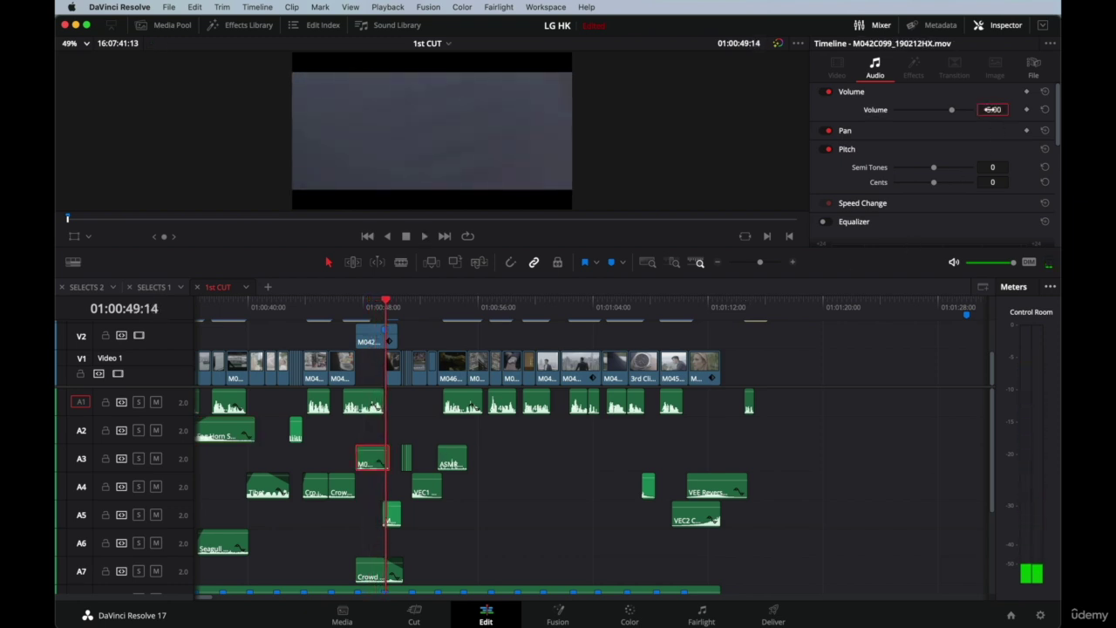
Play from about 01:00:44 to just past 01:00:51 to check the lowered A3 clip in the mix.
left_click(316, 300)
key("space")
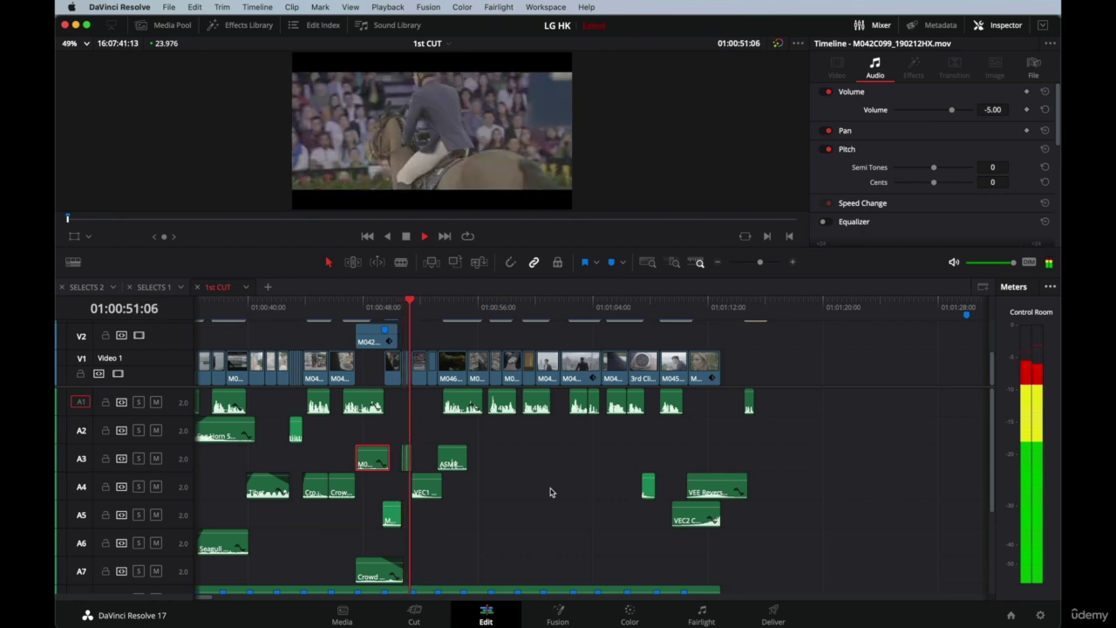
key("space")
Set the volume of the six short effect clips on A3 just after 01:00:50:13 to -4.00.
left_click(400, 307)
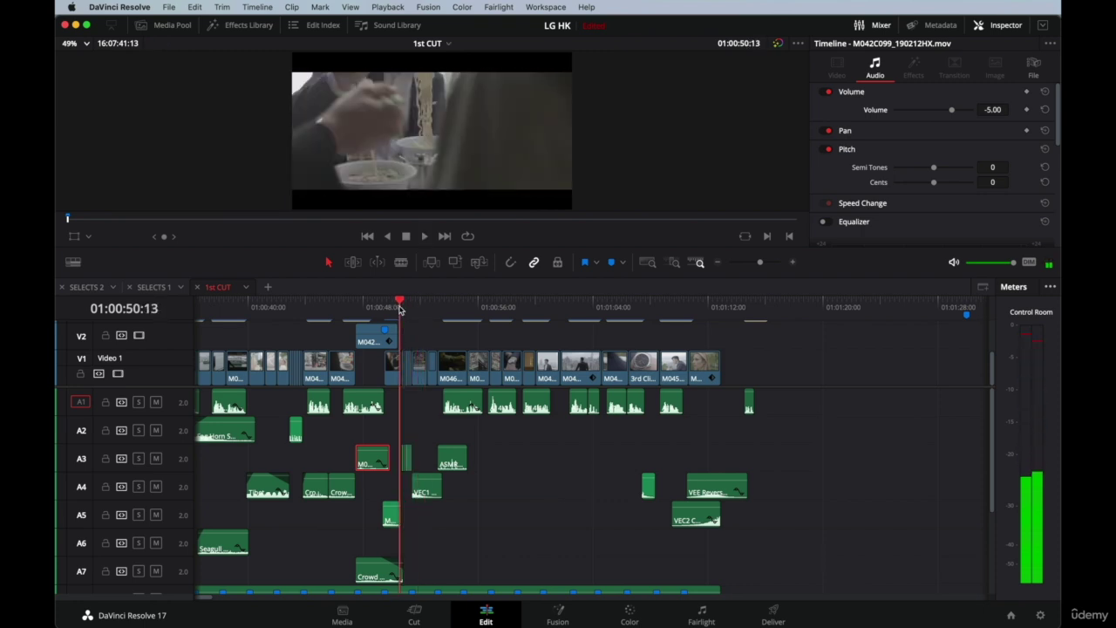
key("super+equal")
key("super+equal")
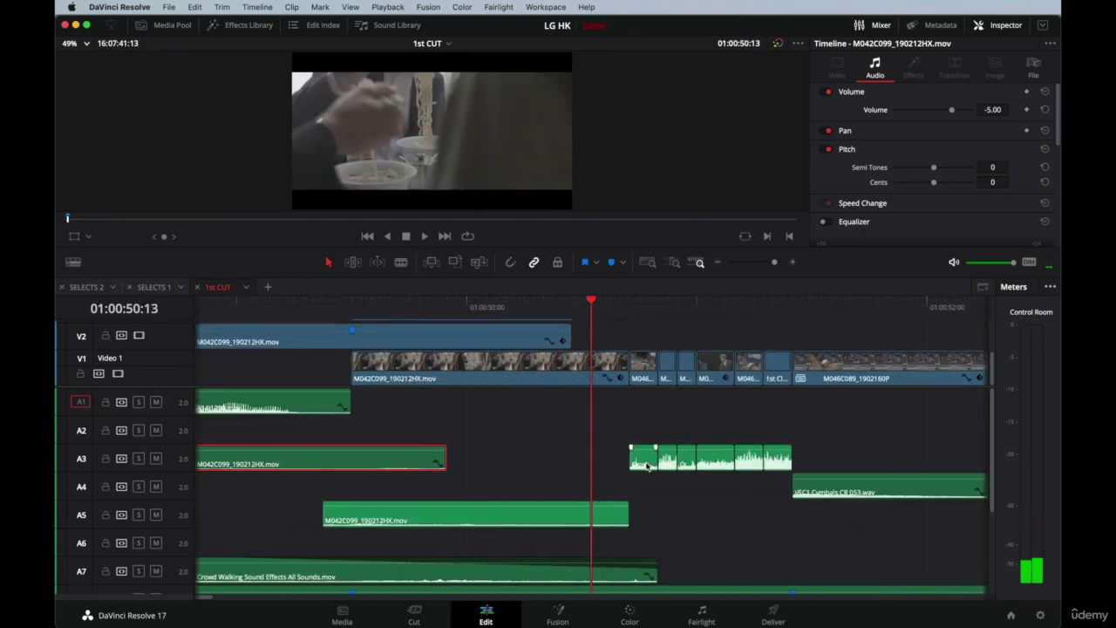
left_click(644, 460)
left_click(777, 464)
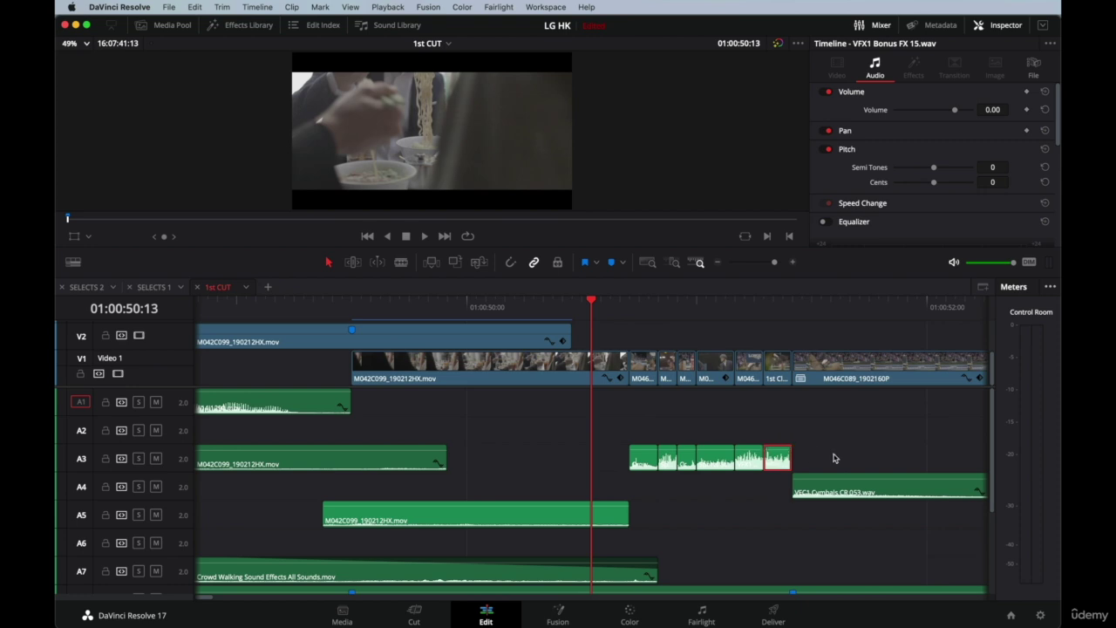
left_click(619, 456)
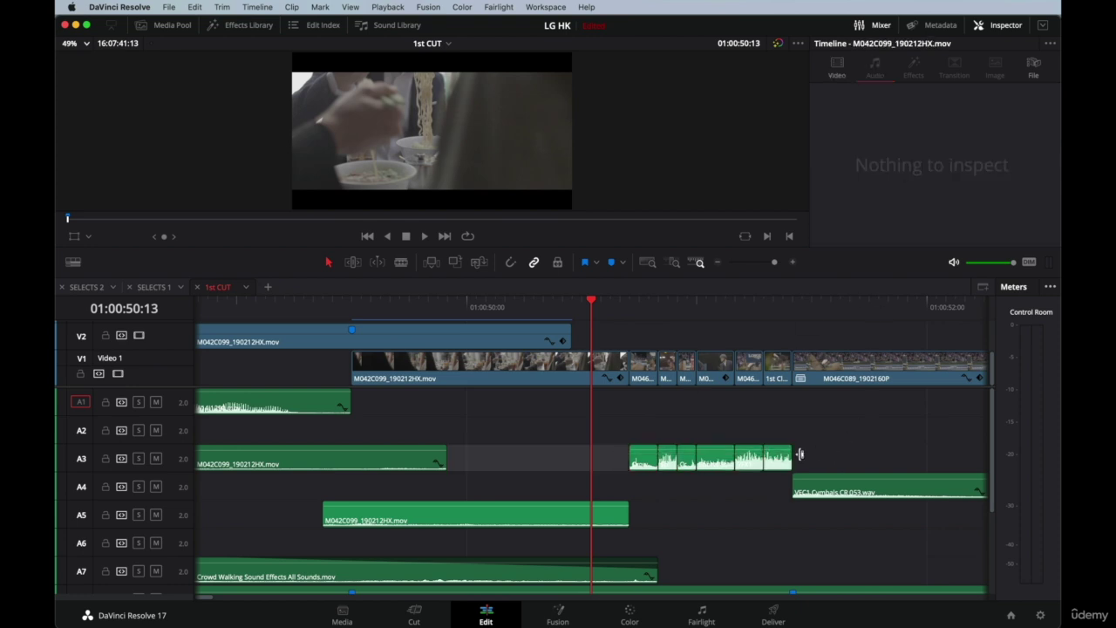
left_click_drag(800, 454, 619, 453)
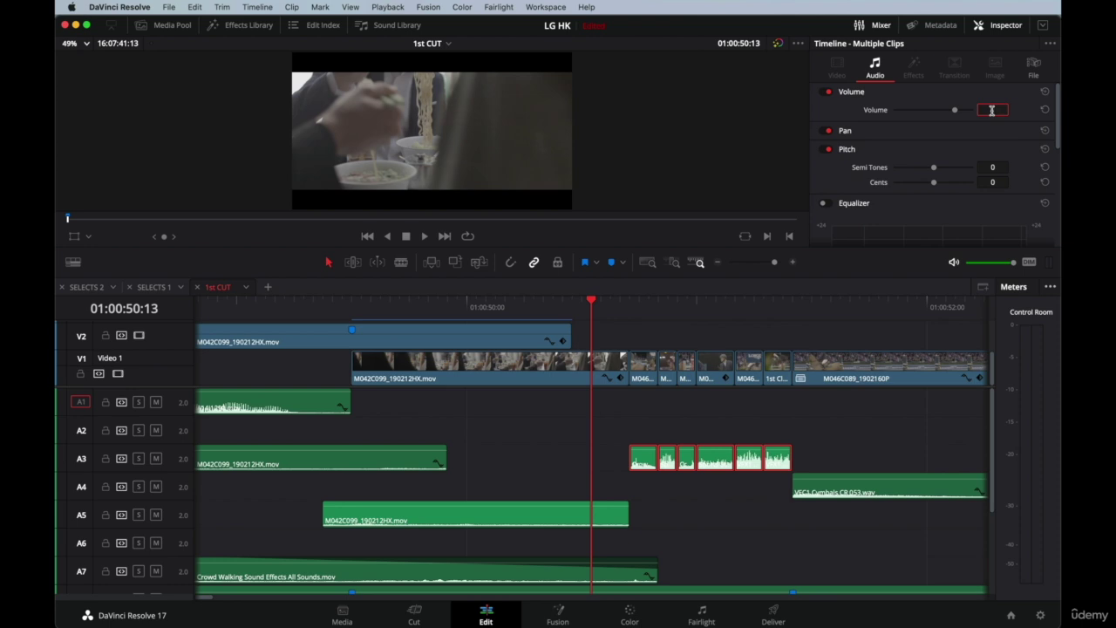
type("-4")
key("Return")
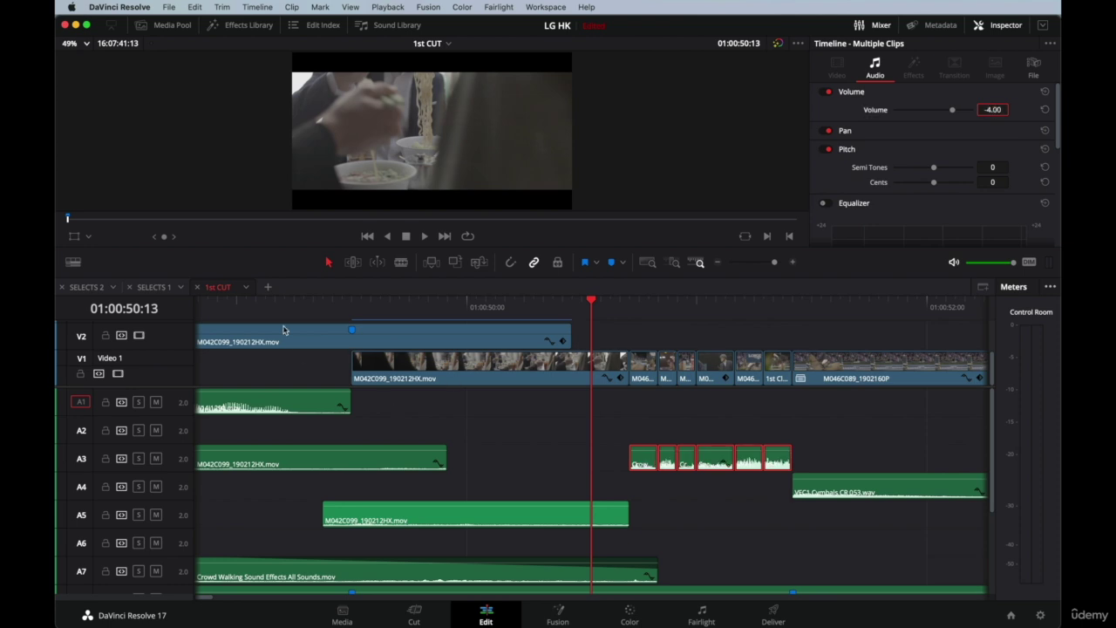
Play the section with the six short A3 effect clips twice, continuing to 01:00:59:17 to check the balance.
left_click(283, 322)
key("space")
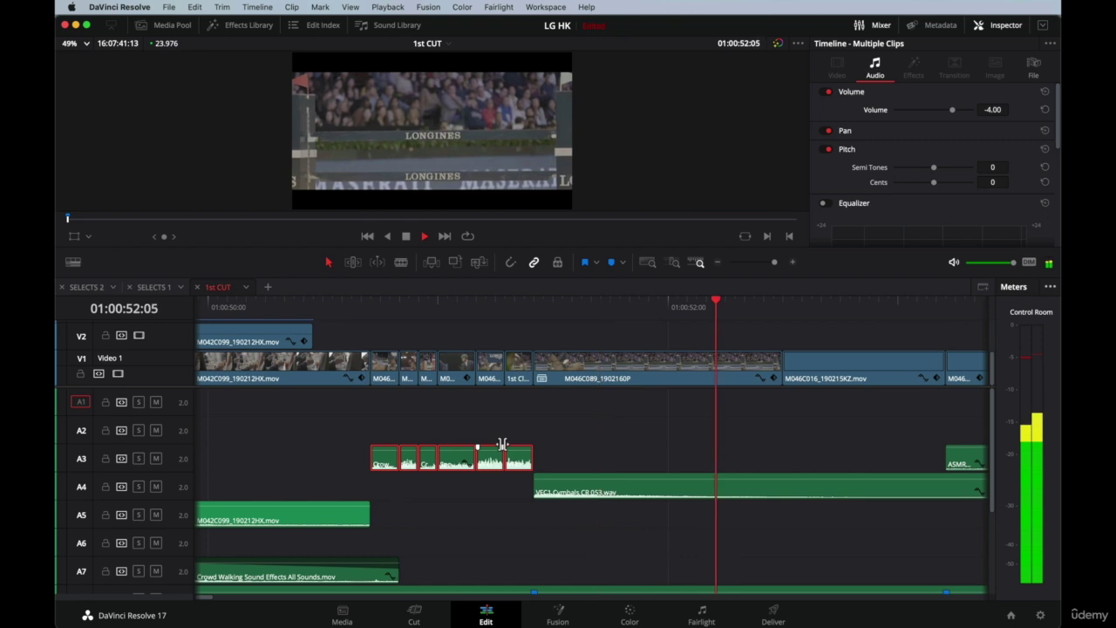
key("space")
left_click(277, 308)
key("space")
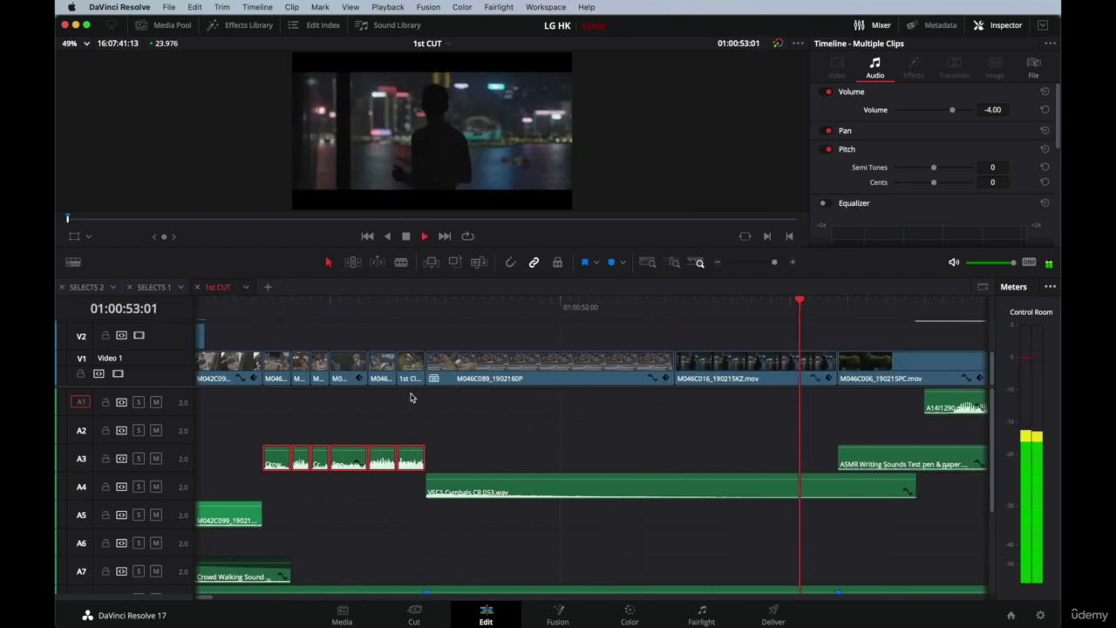
key("super+minus")
key("super+minus")
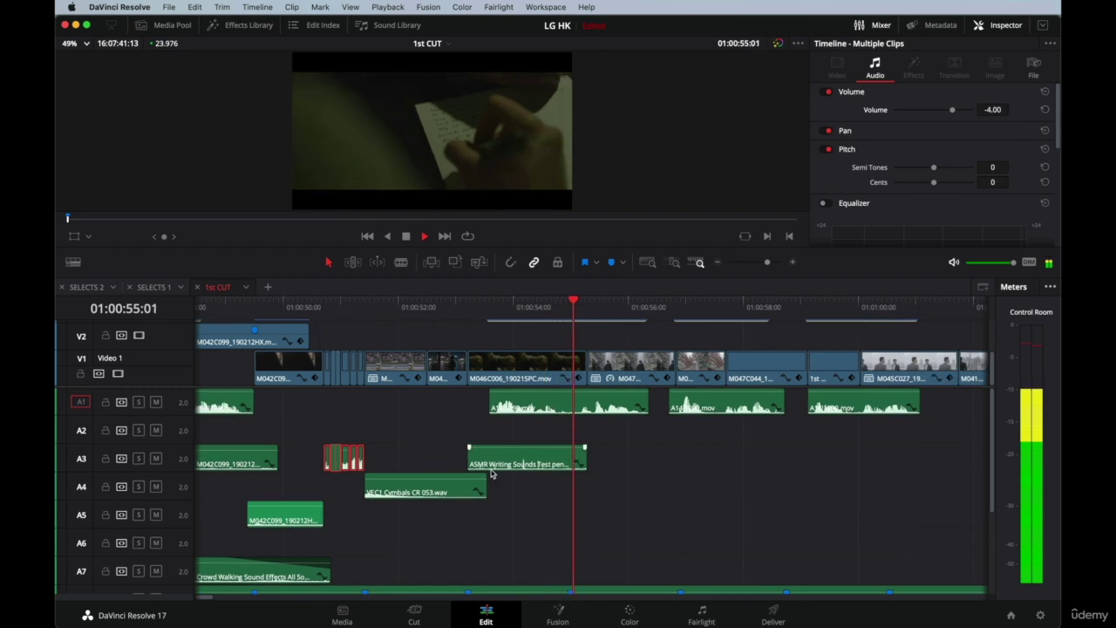
key("super+minus")
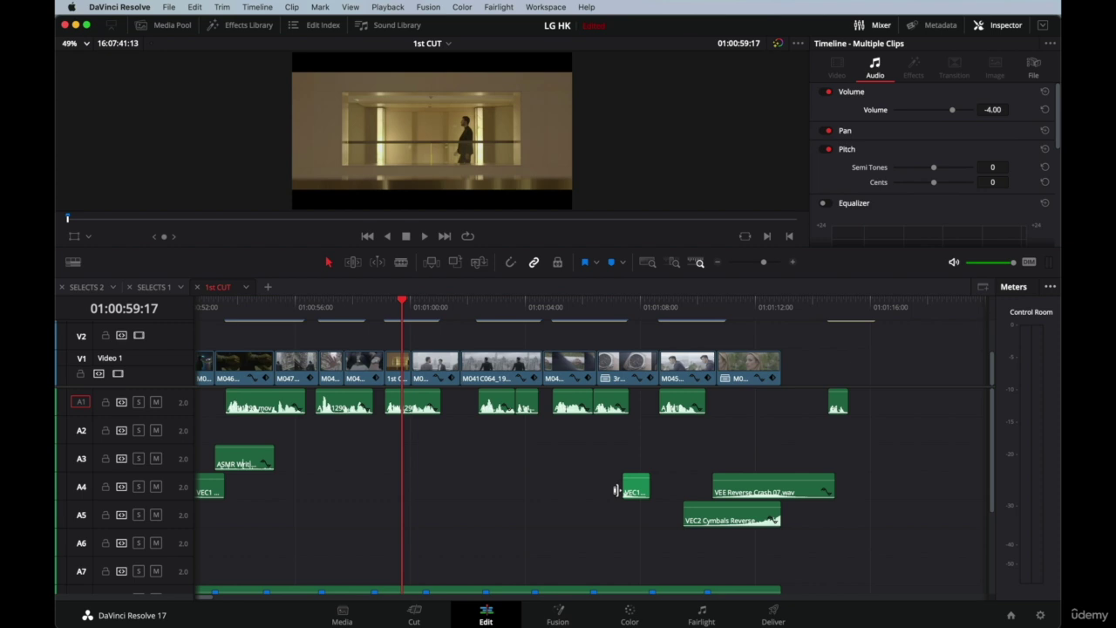
Play from 01:00:58:12 to 01:01:15:19 to check the ending, and select the last A1 clip.
left_click(367, 301)
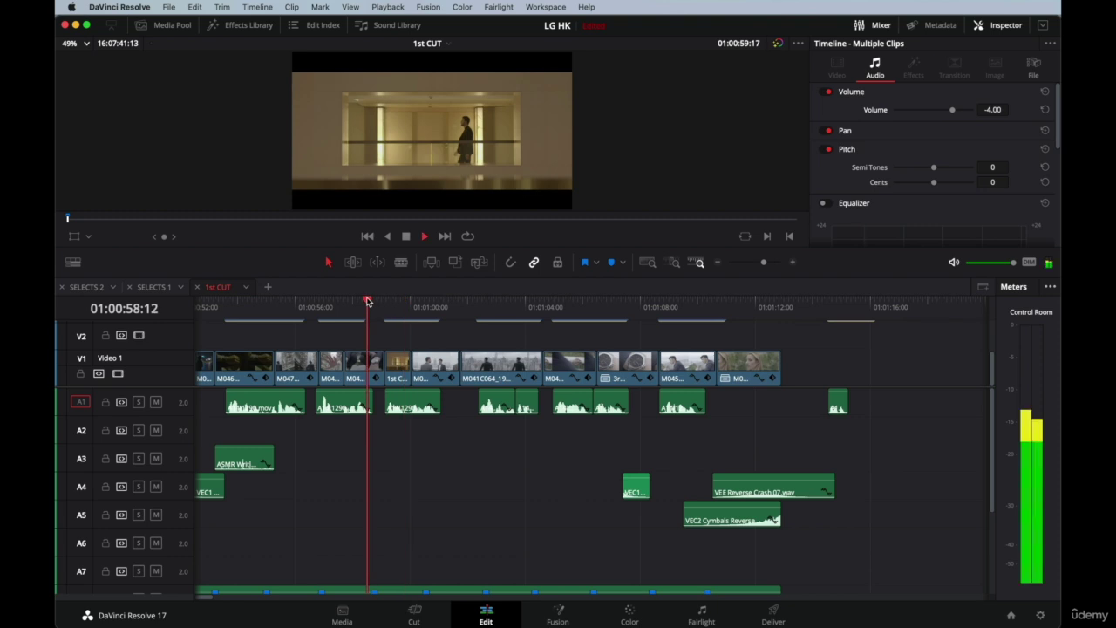
key("space")
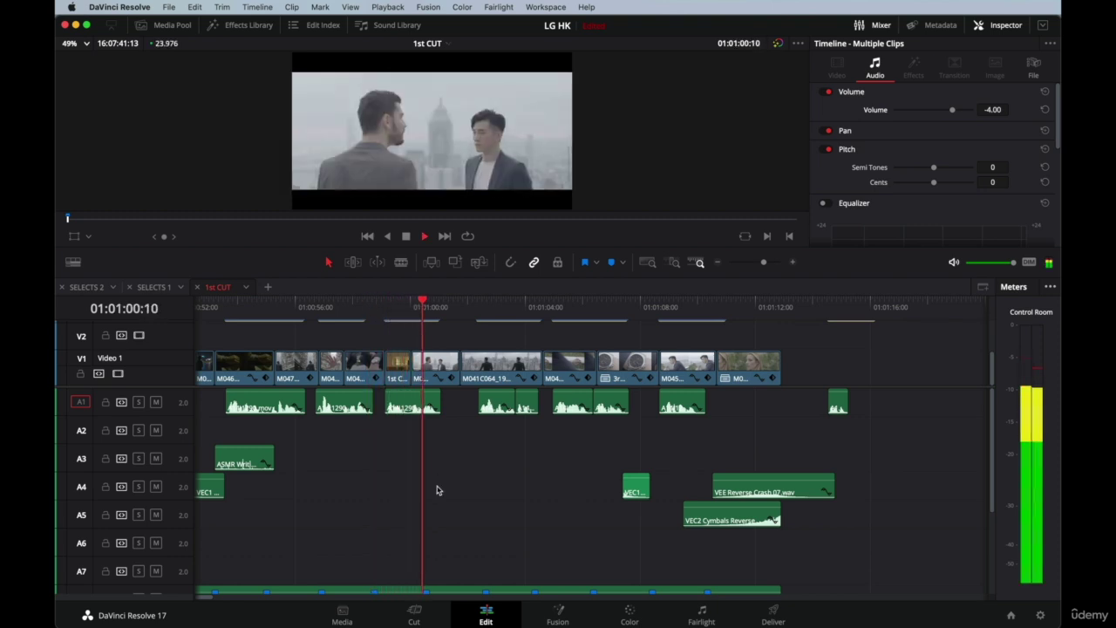
scroll(436, 488, "right", 2)
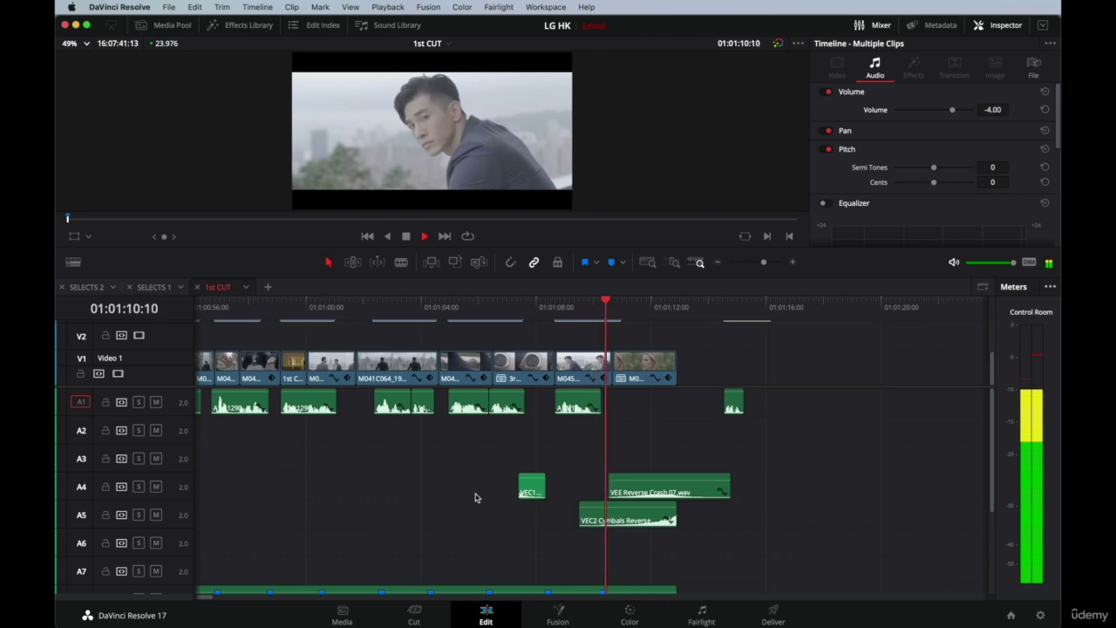
scroll(476, 498, "right", 3)
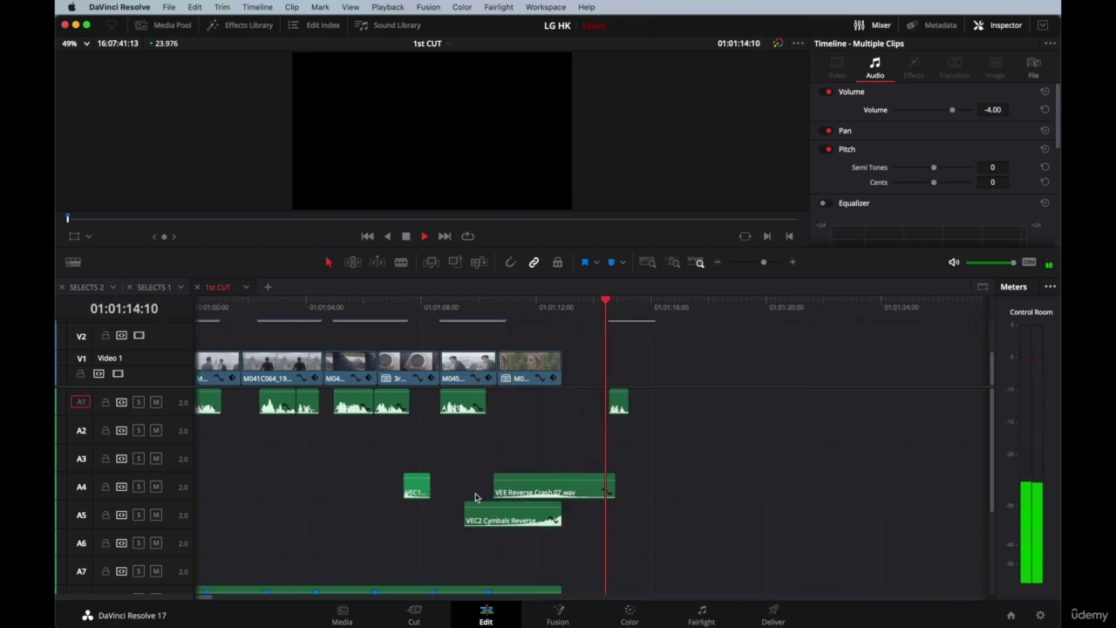
key("space")
left_click(619, 402)
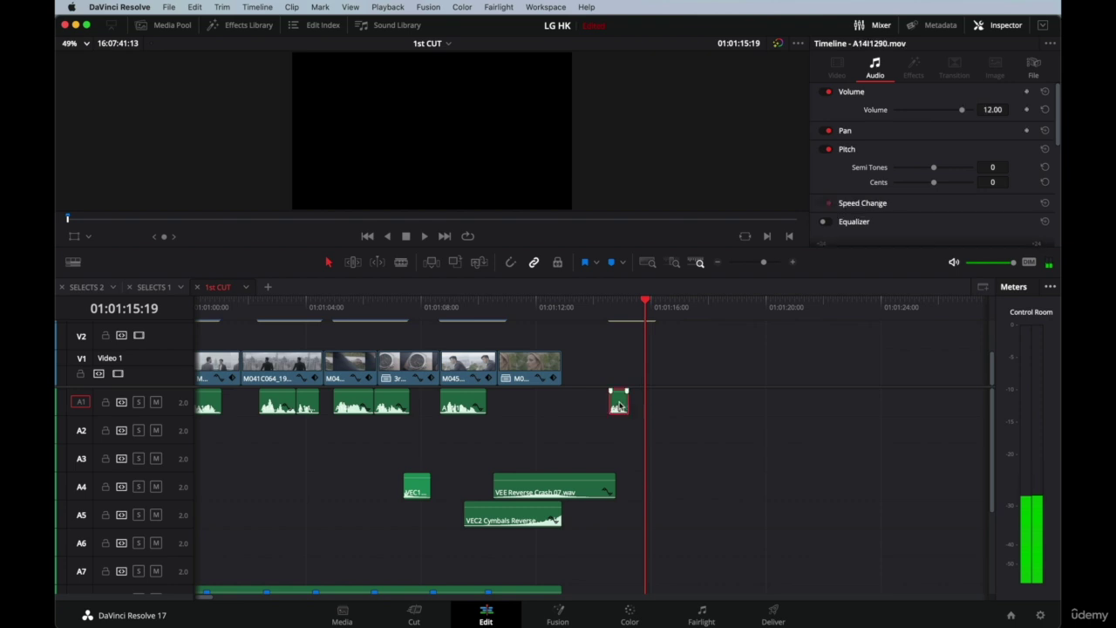
Set the volume of the long ES_October Leaf STEMS BASS clip on A9 to -10.00, and select the shorter bass clip before it.
scroll(618, 404, "down", 5)
scroll(619, 404, "left", 5)
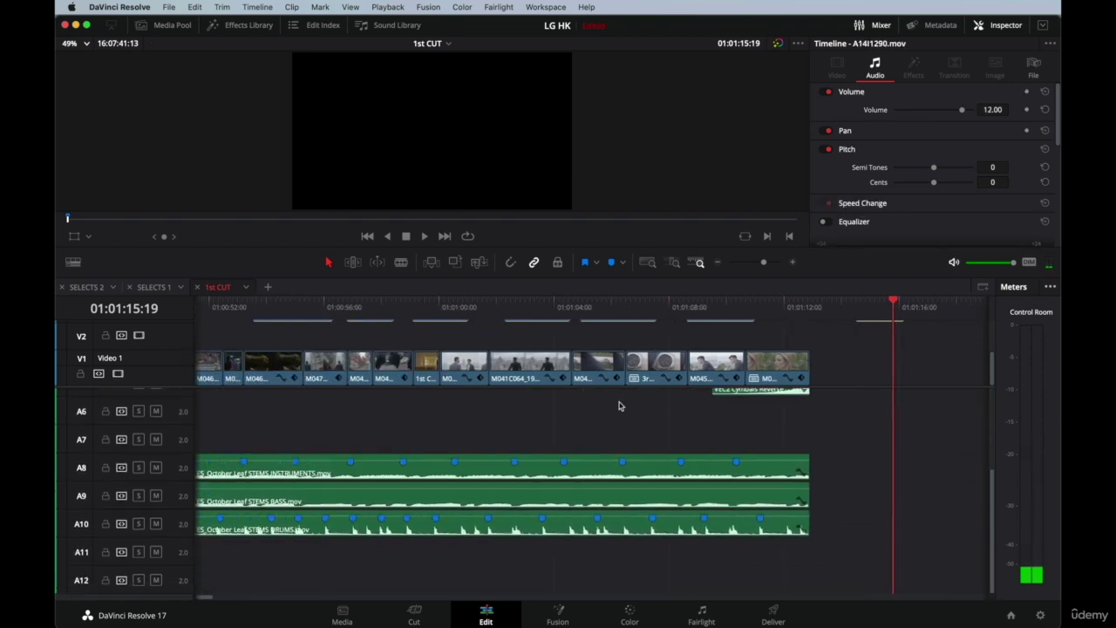
scroll(619, 406, "left", 3)
left_click(491, 501)
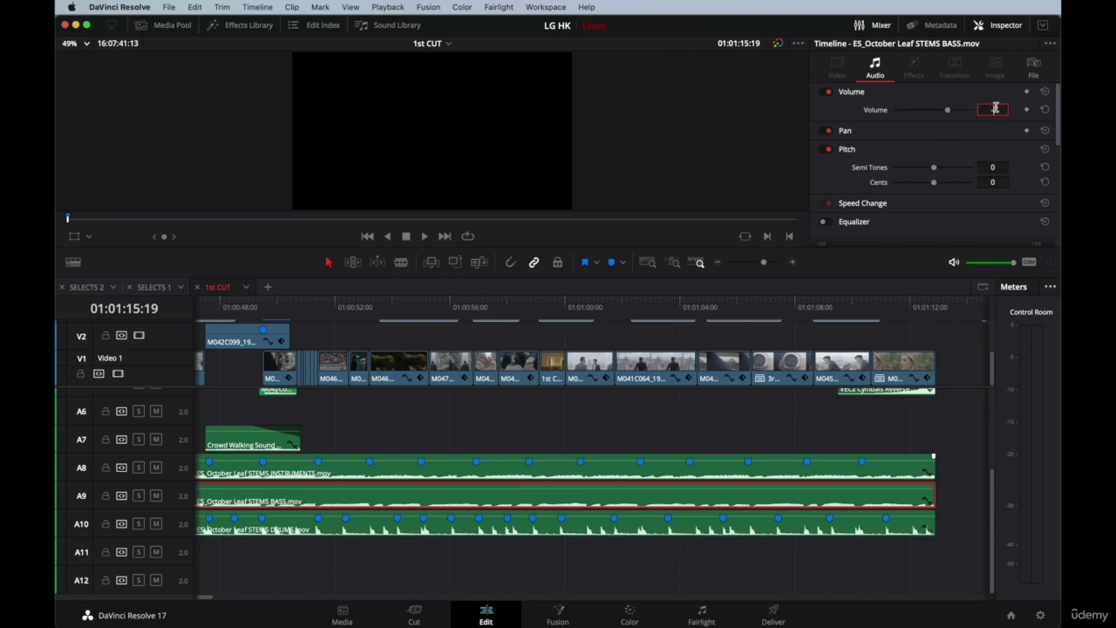
left_click(996, 108)
type("-10")
key("Return")
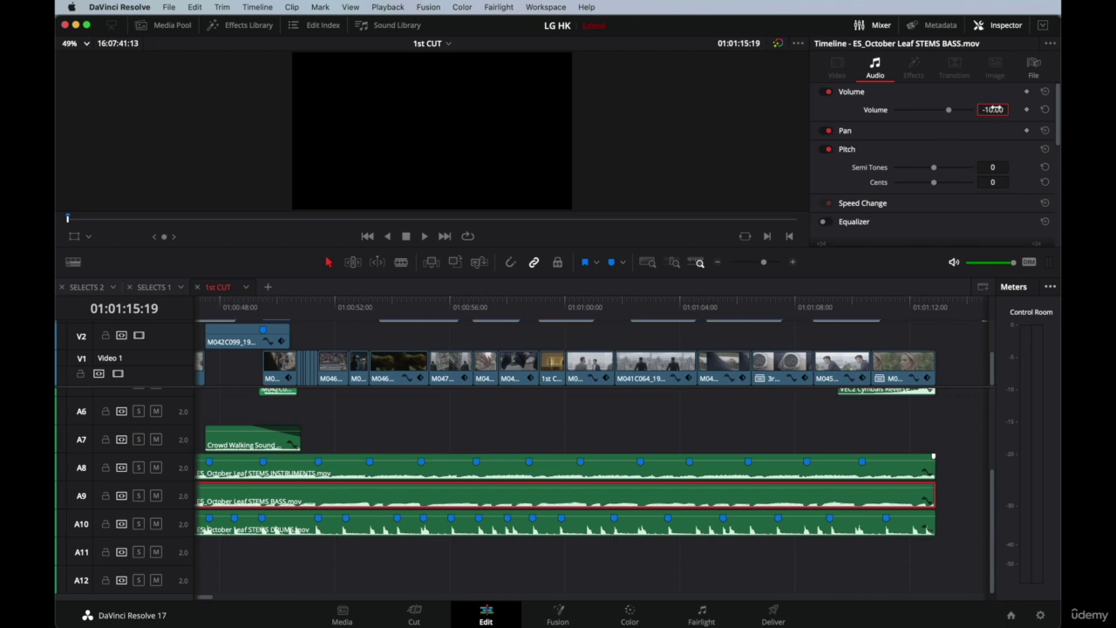
key("super+minus")
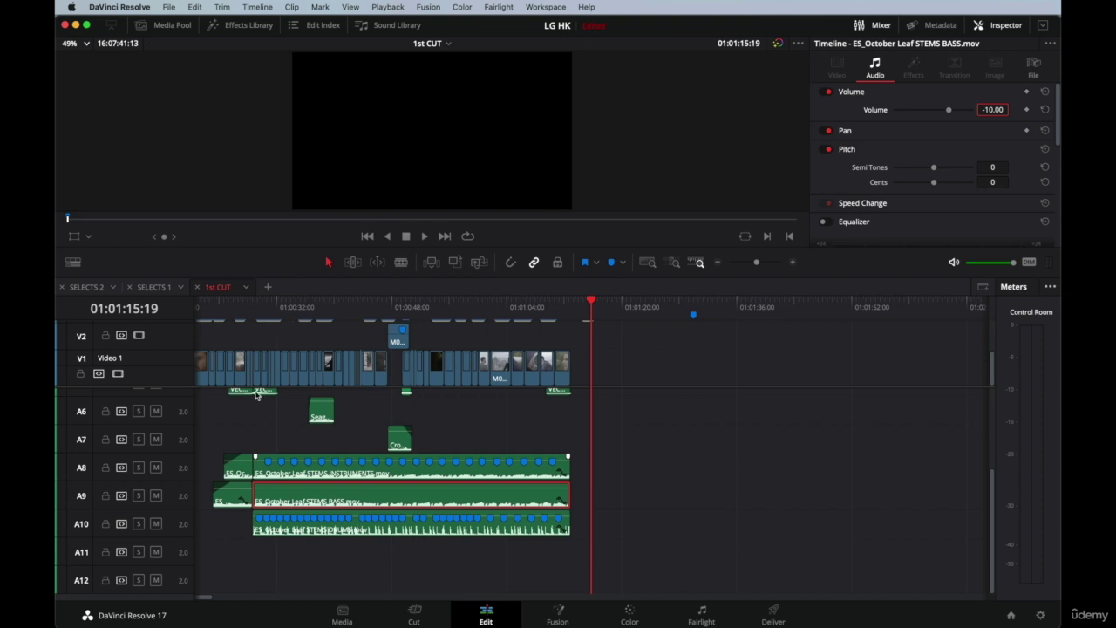
left_click(238, 493)
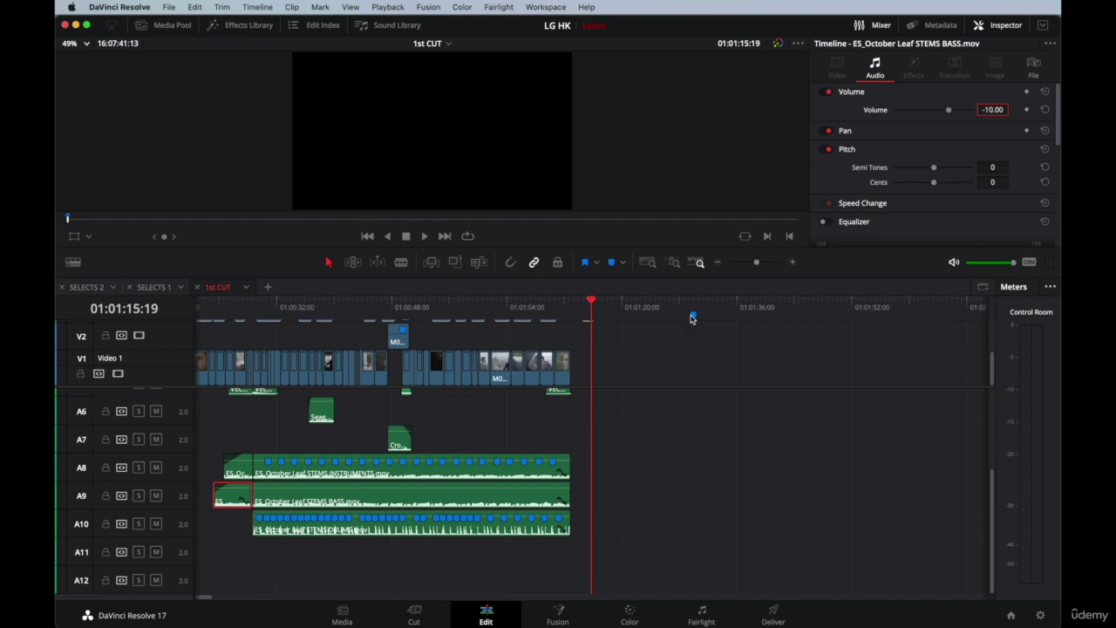
Play from about 01:00:36 through the ending to 01:01:15:21 to check the mix with the adjusted bass stem.
left_click(310, 307)
key("space")
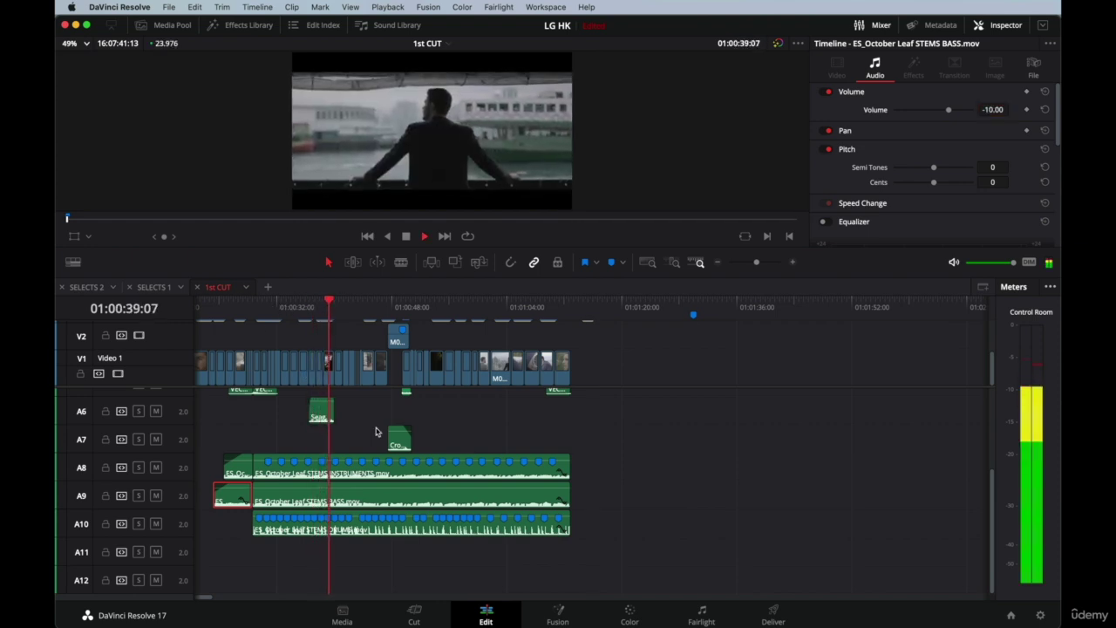
scroll(377, 431, "up", 3)
scroll(377, 431, "left", 3)
scroll(377, 431, "up", 2)
scroll(377, 431, "right", 1)
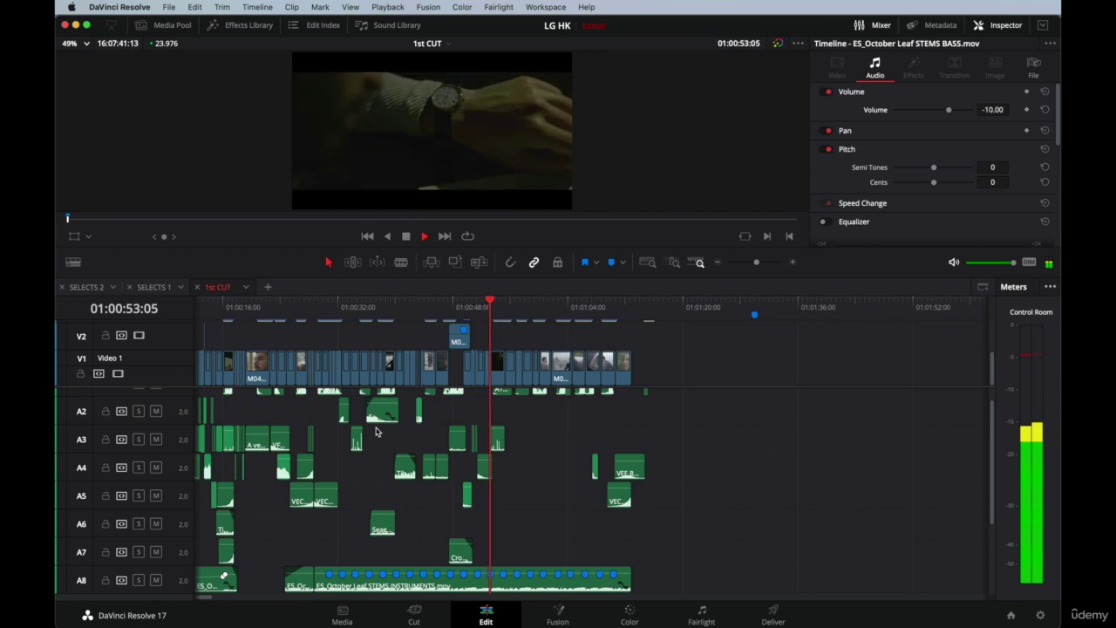
scroll(493, 488, "up", 3)
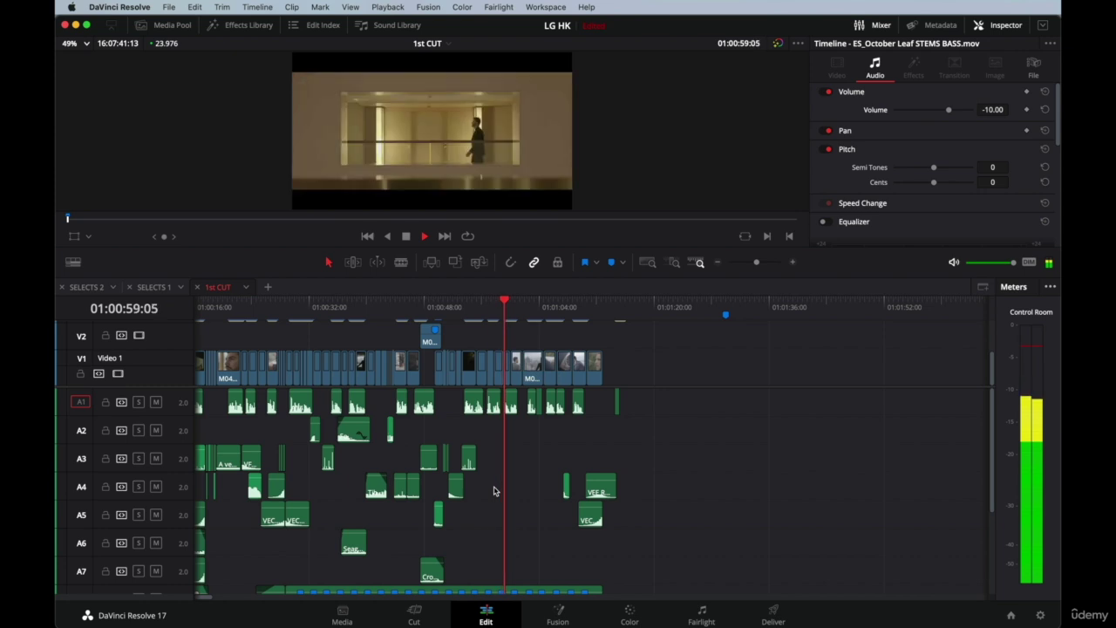
scroll(493, 491, "left", 3)
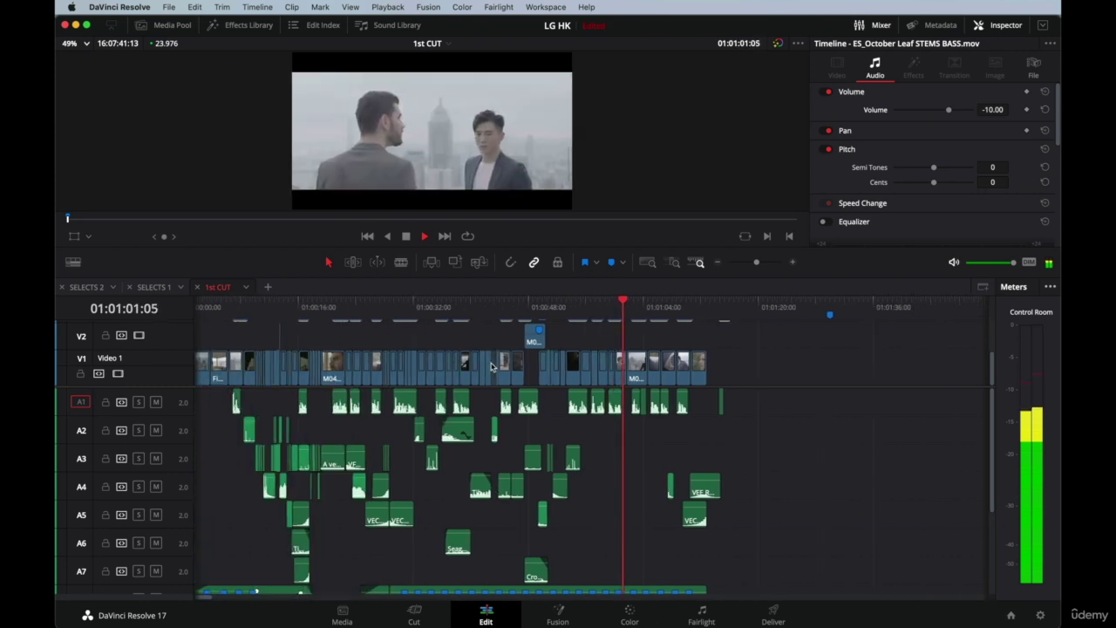
scroll(492, 419, "left", 1)
scroll(462, 384, "left", 1)
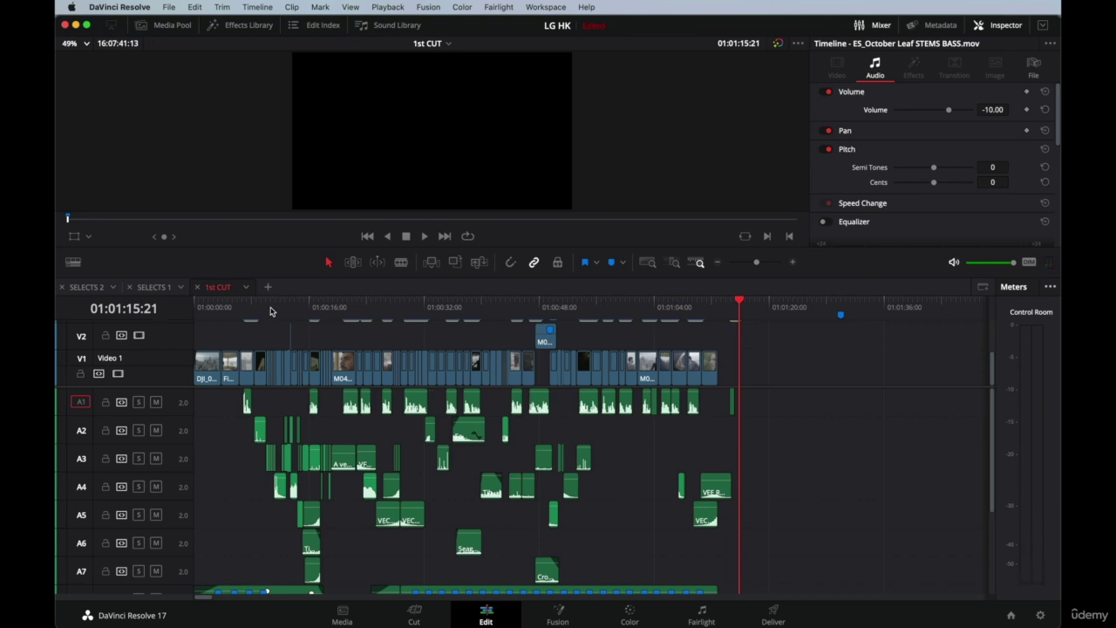
Play from about 01:00:12:10 to 01:00:15:01 to check the dense effect clips on A2 to A5.
left_click(270, 307)
key("super+equal")
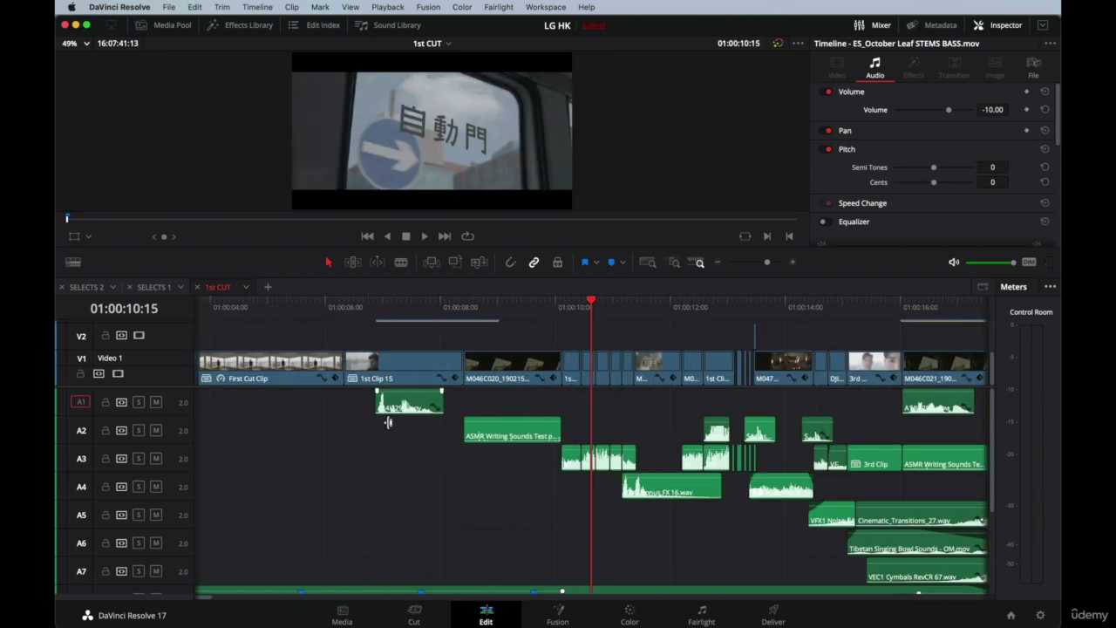
scroll(388, 422, "right", 5)
scroll(401, 434, "right", 5)
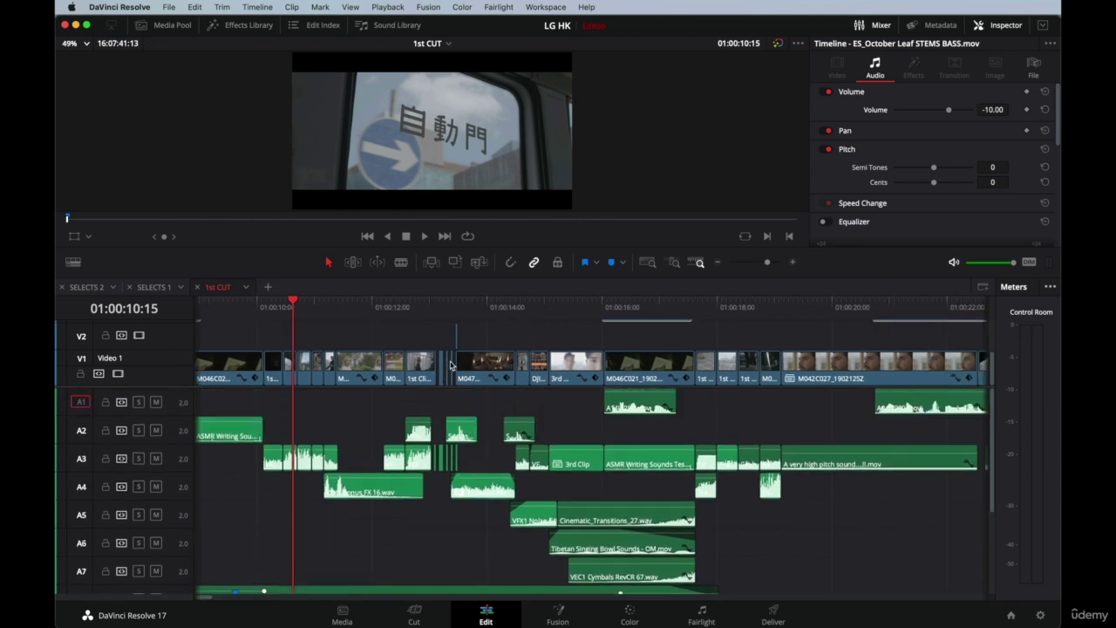
key("super+equal")
scroll(638, 395, "right", 5)
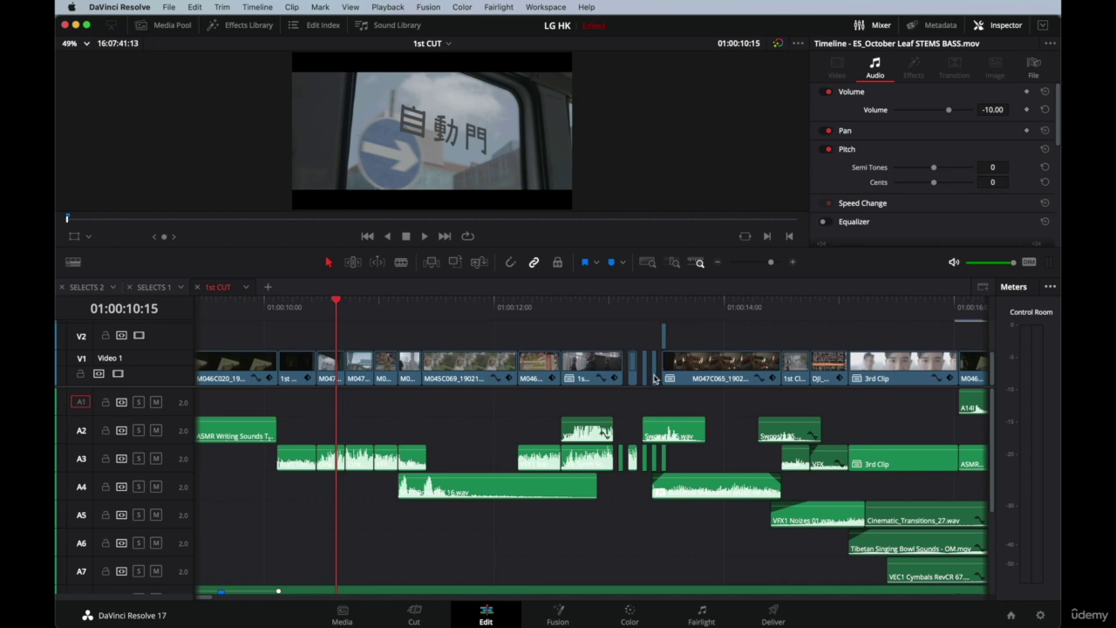
left_click(569, 307)
key("space")
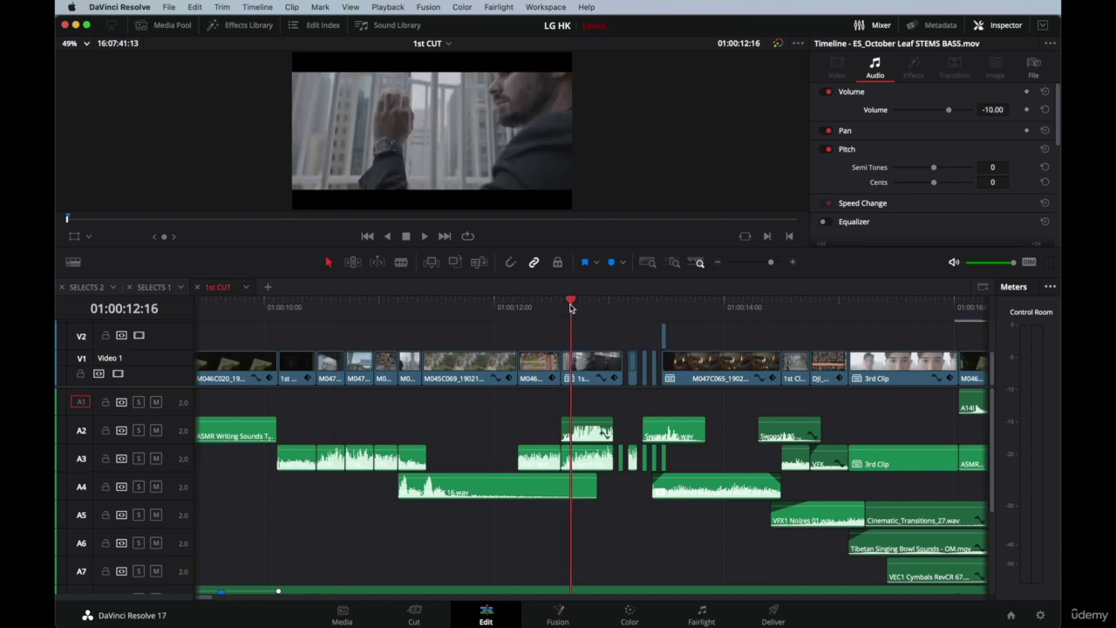
left_click(542, 308)
key("space")
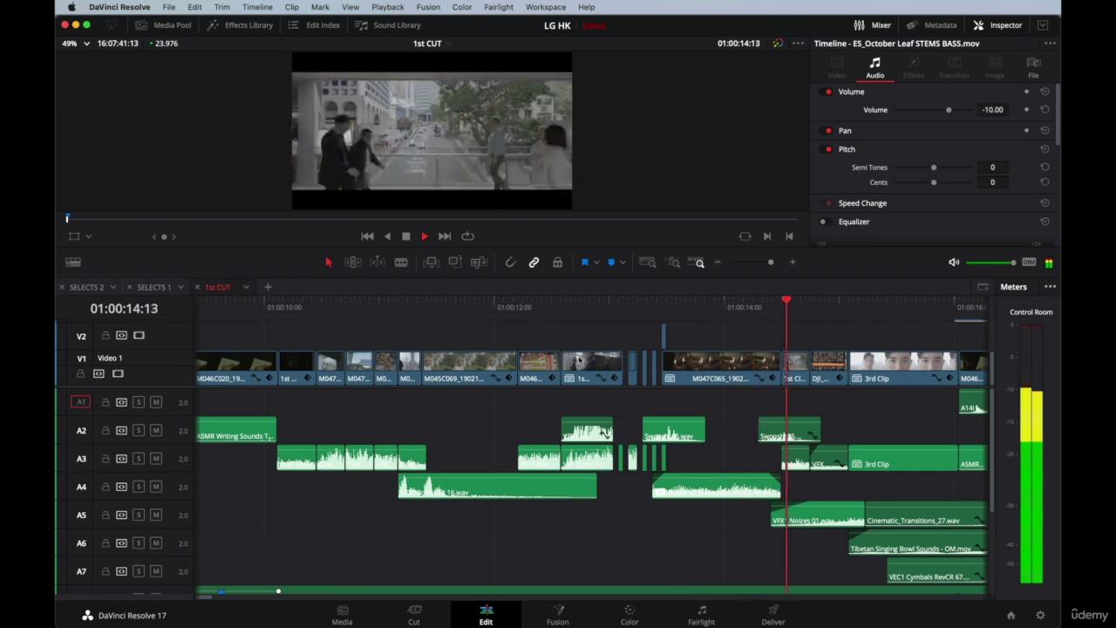
key("space")
Select the VFX1 Noizes 01.wav clip on A5 to inspect its volume.
scroll(598, 418, "down", 2)
scroll(599, 418, "right", 4)
scroll(598, 419, "down", 1)
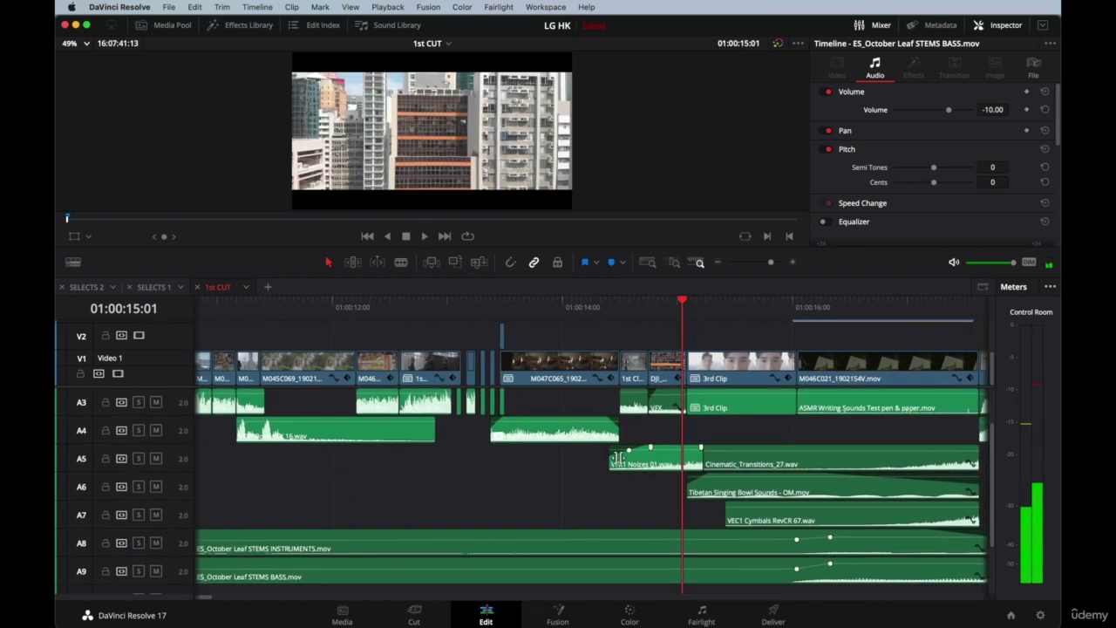
scroll(622, 462, "up", 2)
left_click(665, 506)
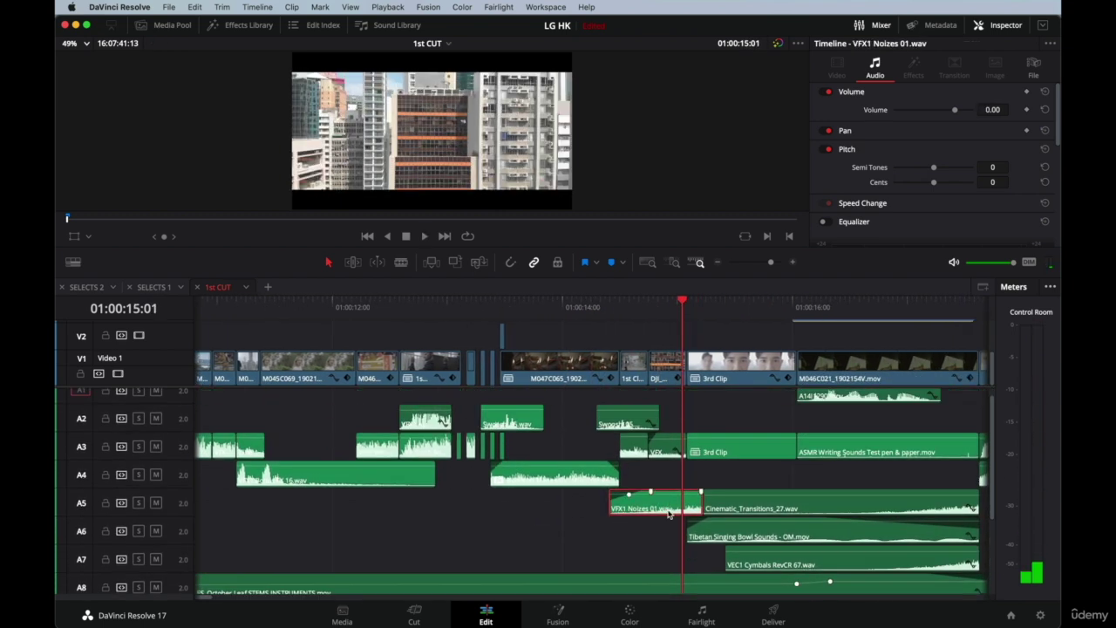
Play the following section up to 01:00:18:11, and enlarge the video track area above the audio tracks in the timeline.
scroll(670, 515, "right", 3)
scroll(670, 515, "up", 1)
left_click(469, 305)
key("space")
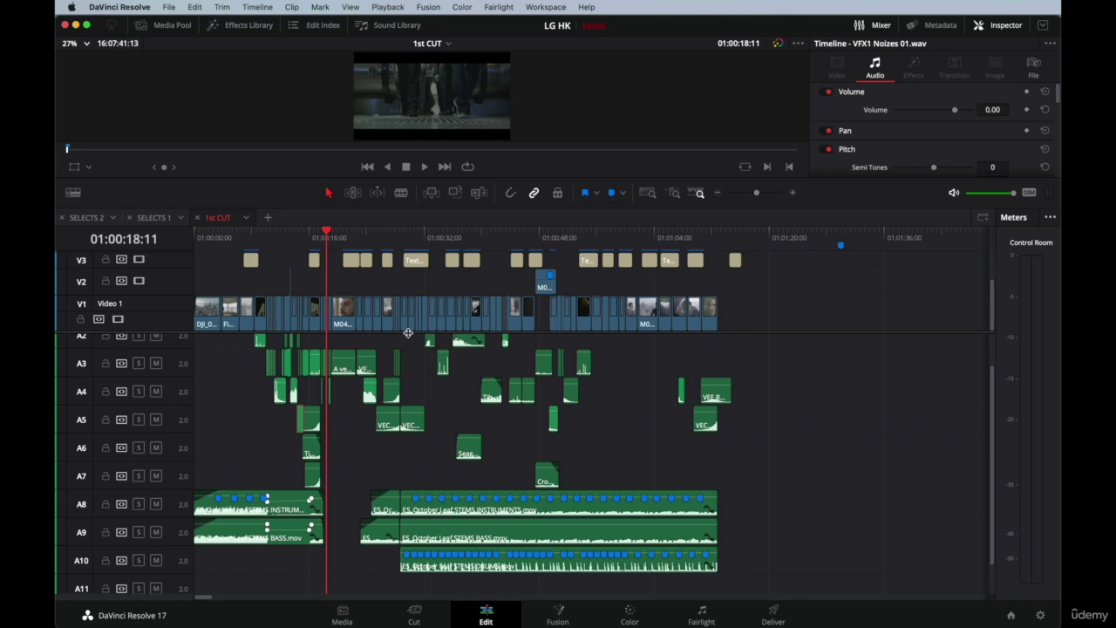
mouse_move(407, 334)
left_mouse_down()
mouse_move(406, 349)
mouse_move(407, 307)
mouse_move(405, 348)
left_mouse_up()
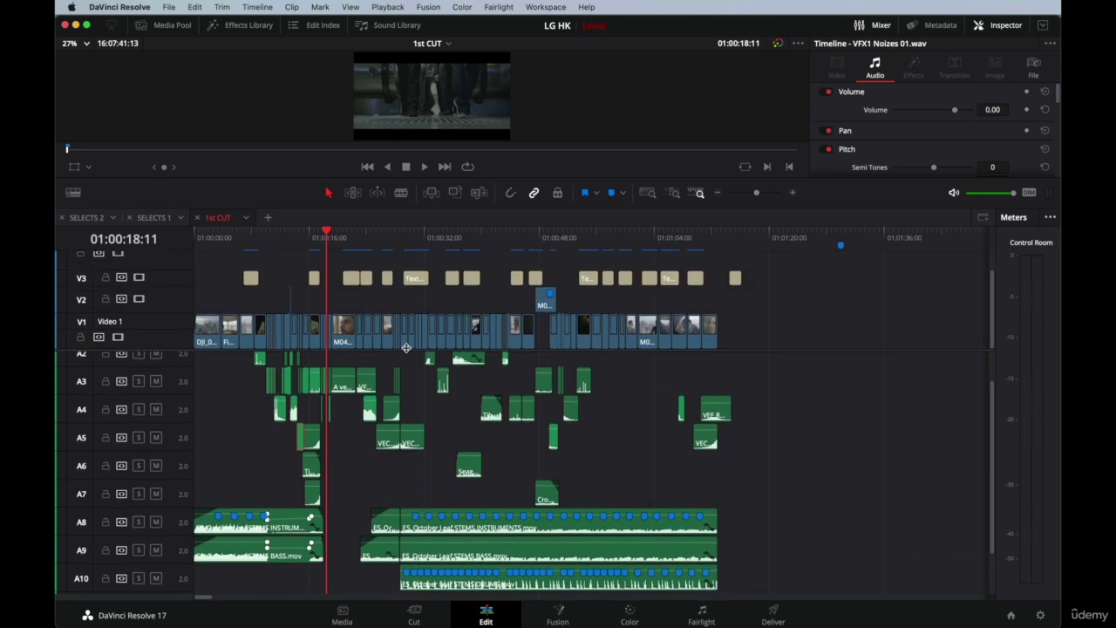